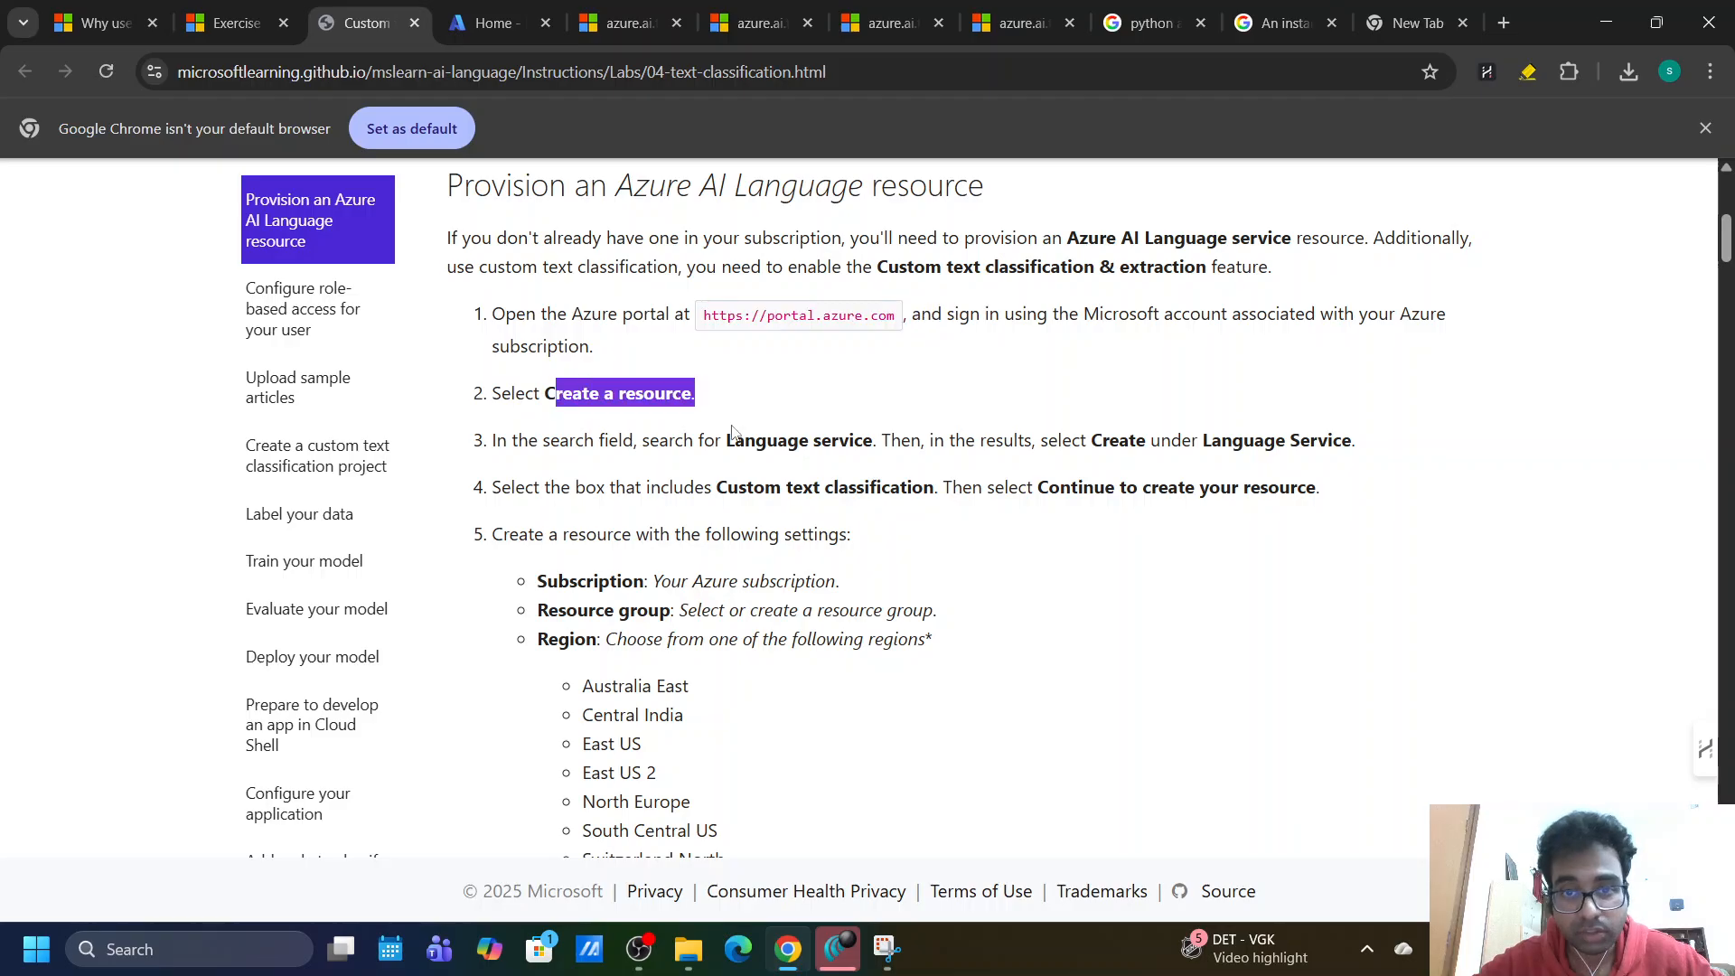
Read the lab instructions for provisioning an Azure AI Language resource, including the custom text classification option and the resource settings.
left_click_drag(873, 441, 728, 447)
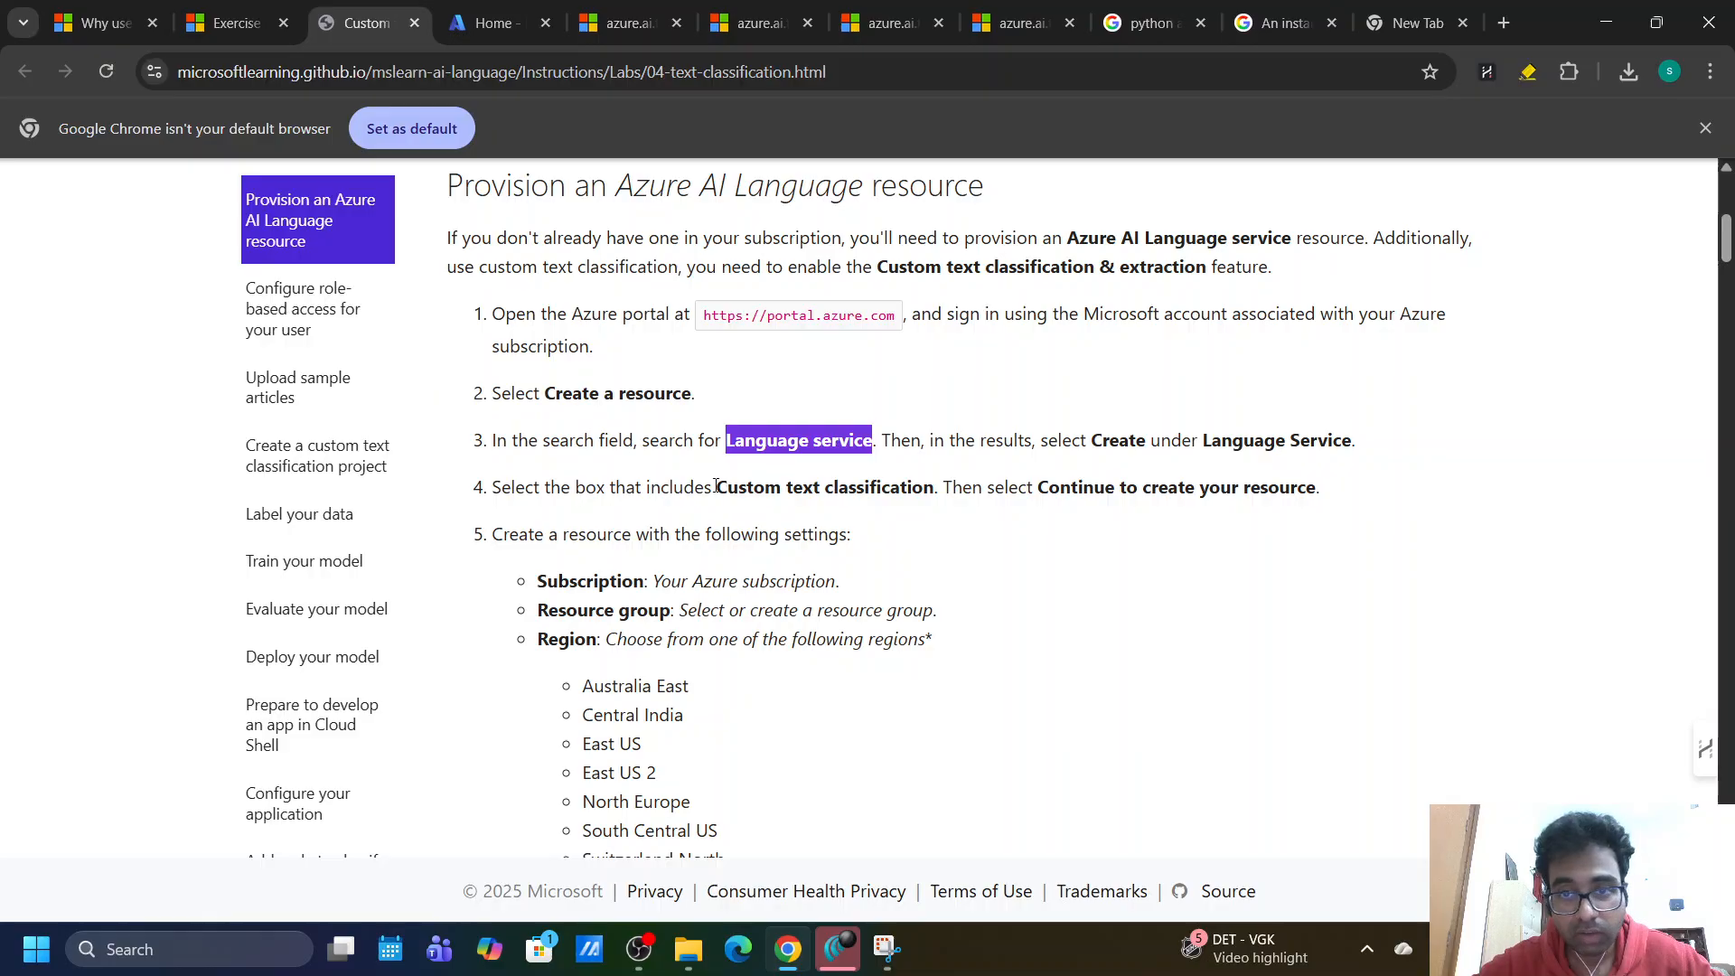
left_click_drag(715, 486, 943, 494)
scroll(591, 692, "down", 4)
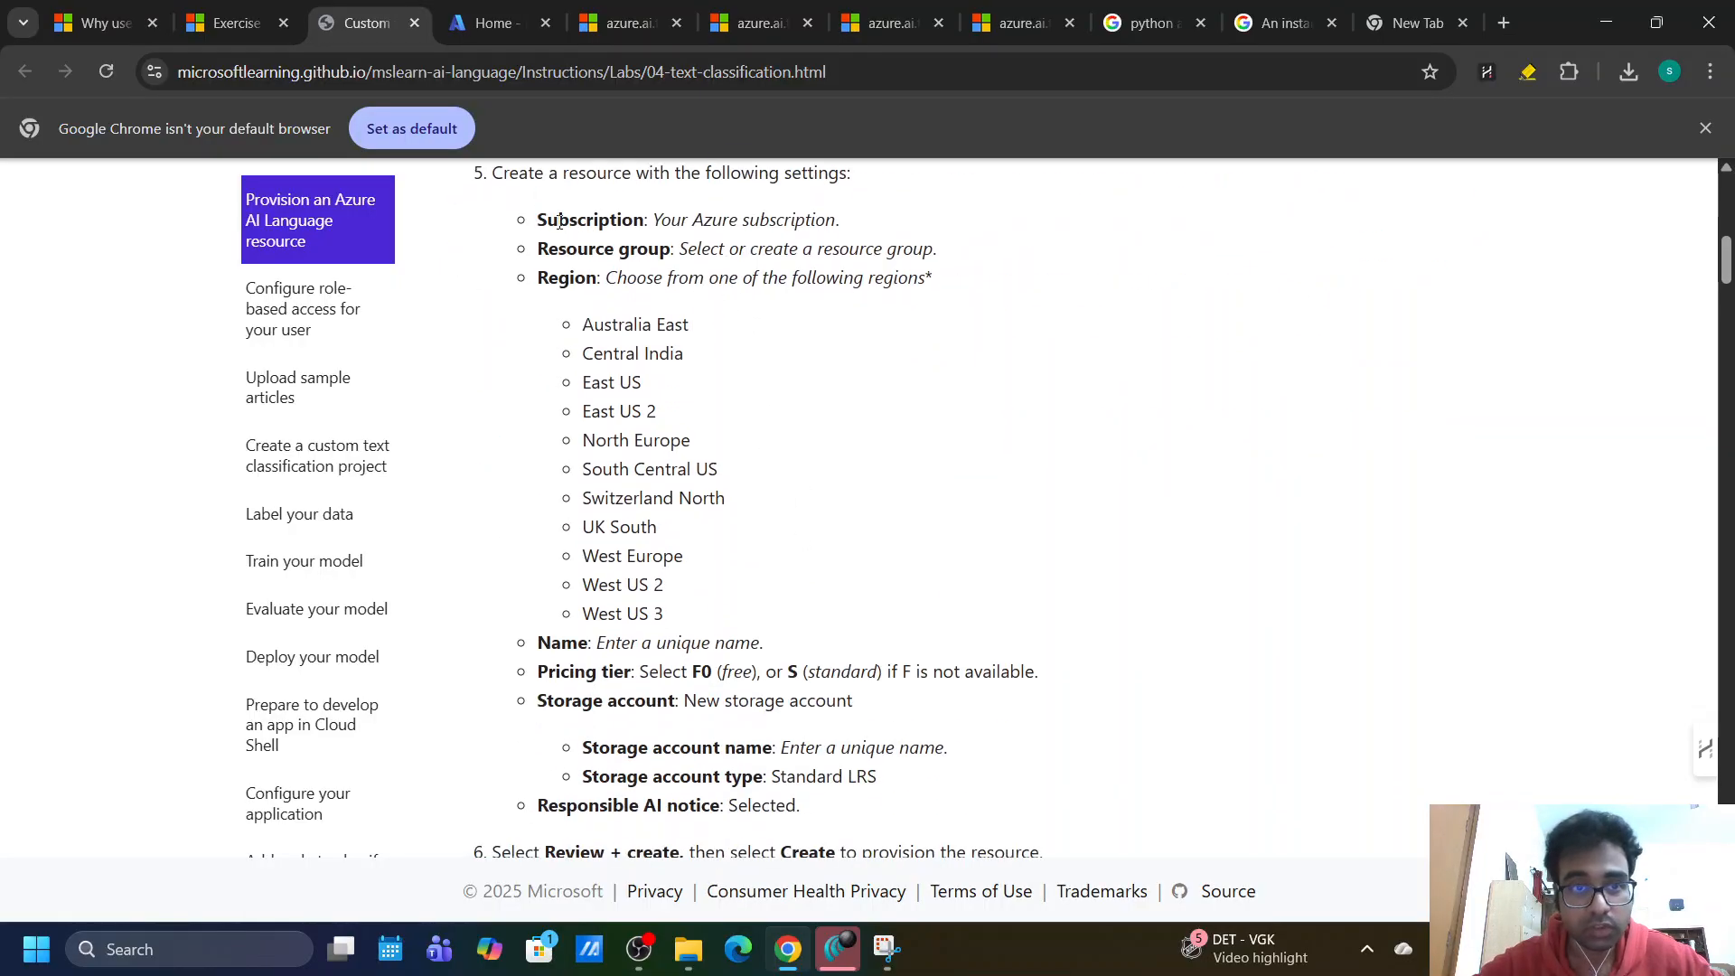
left_click_drag(560, 220, 638, 253)
left_click(638, 253)
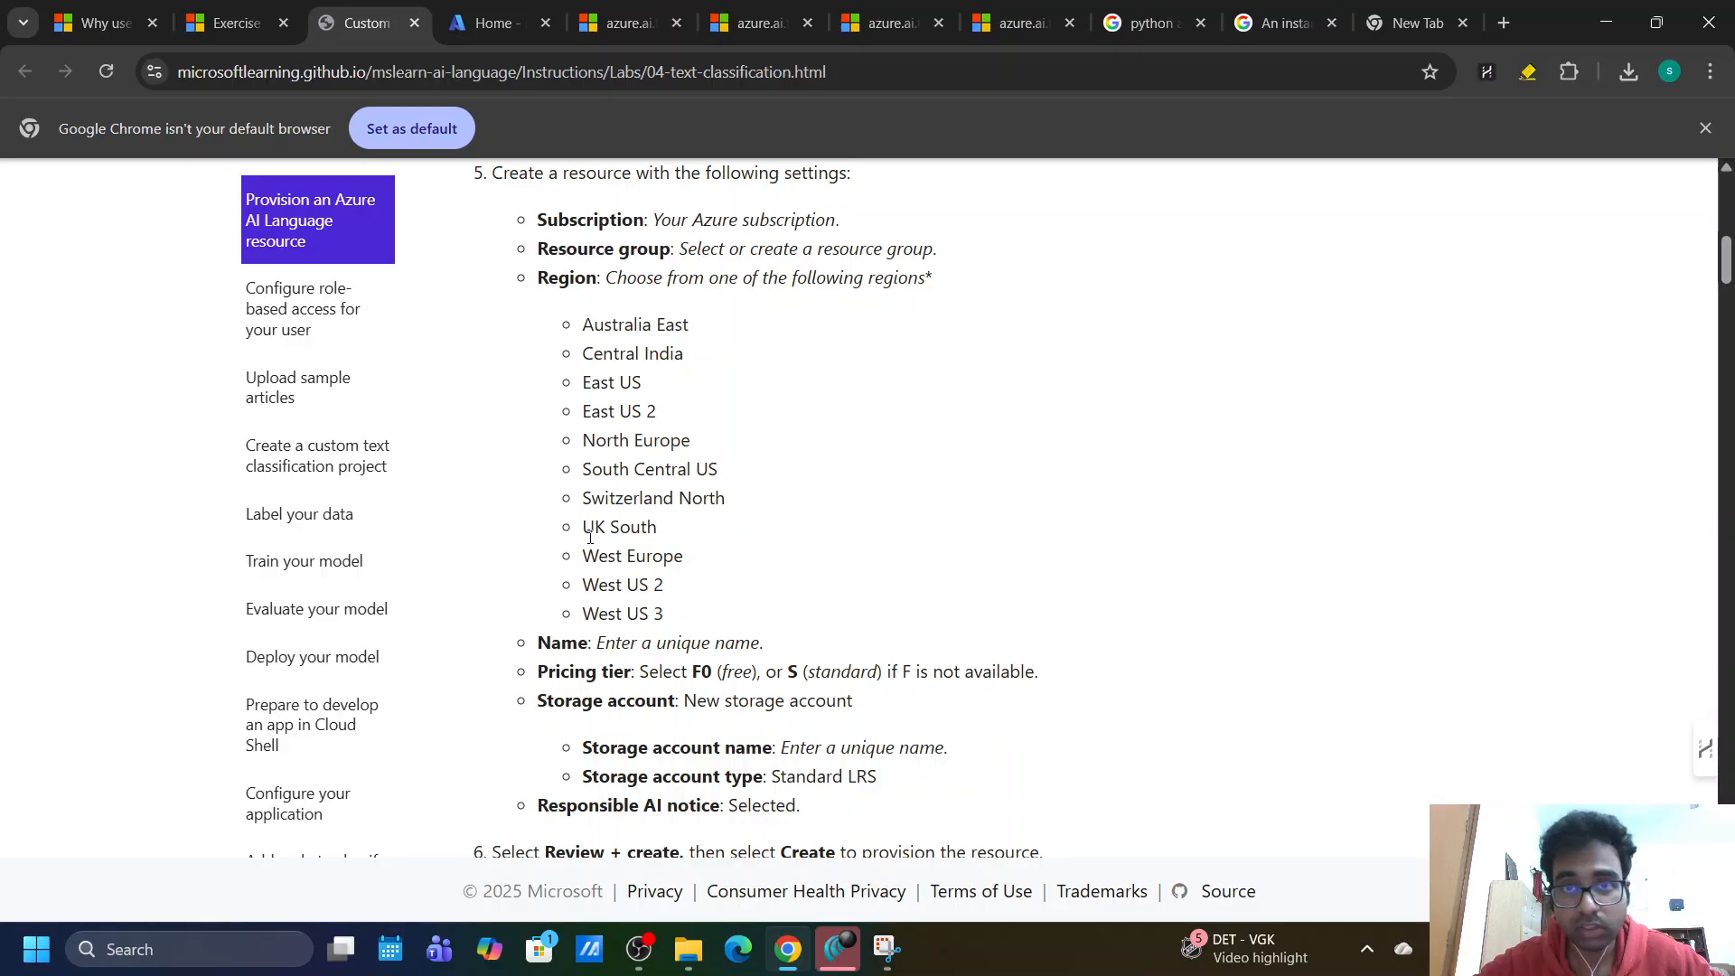
Switch to the Azure portal, search for "language", open the Language service and start creating a new resource.
left_click(467, 9)
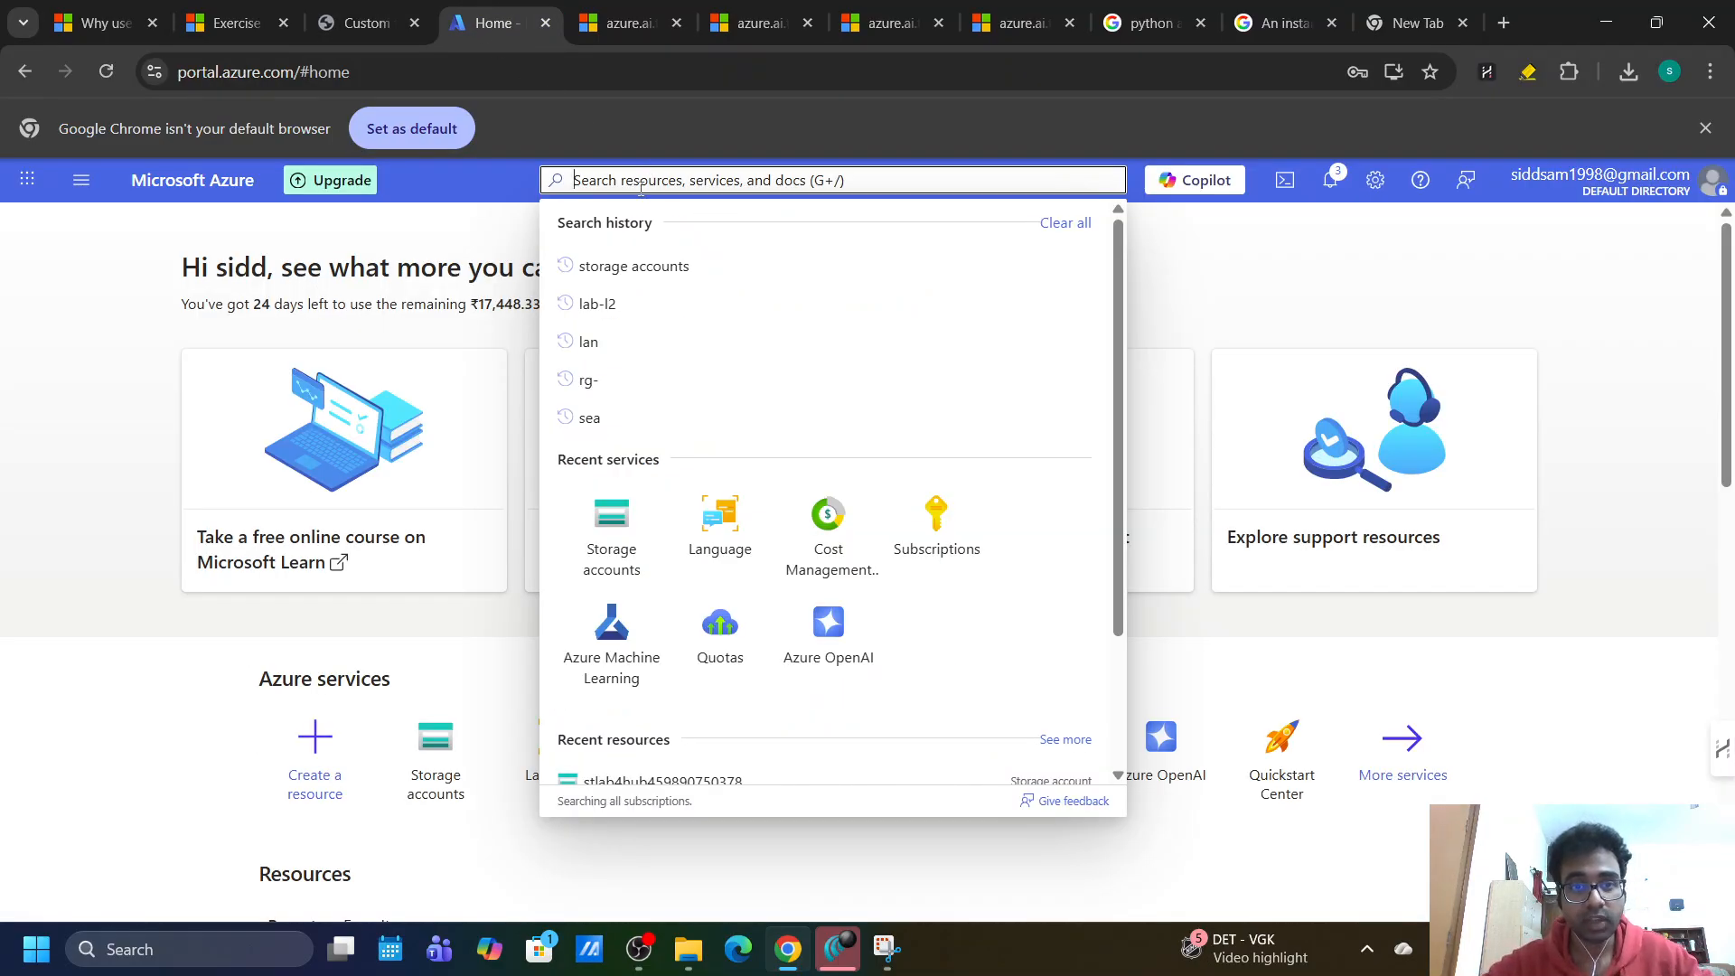
type("language")
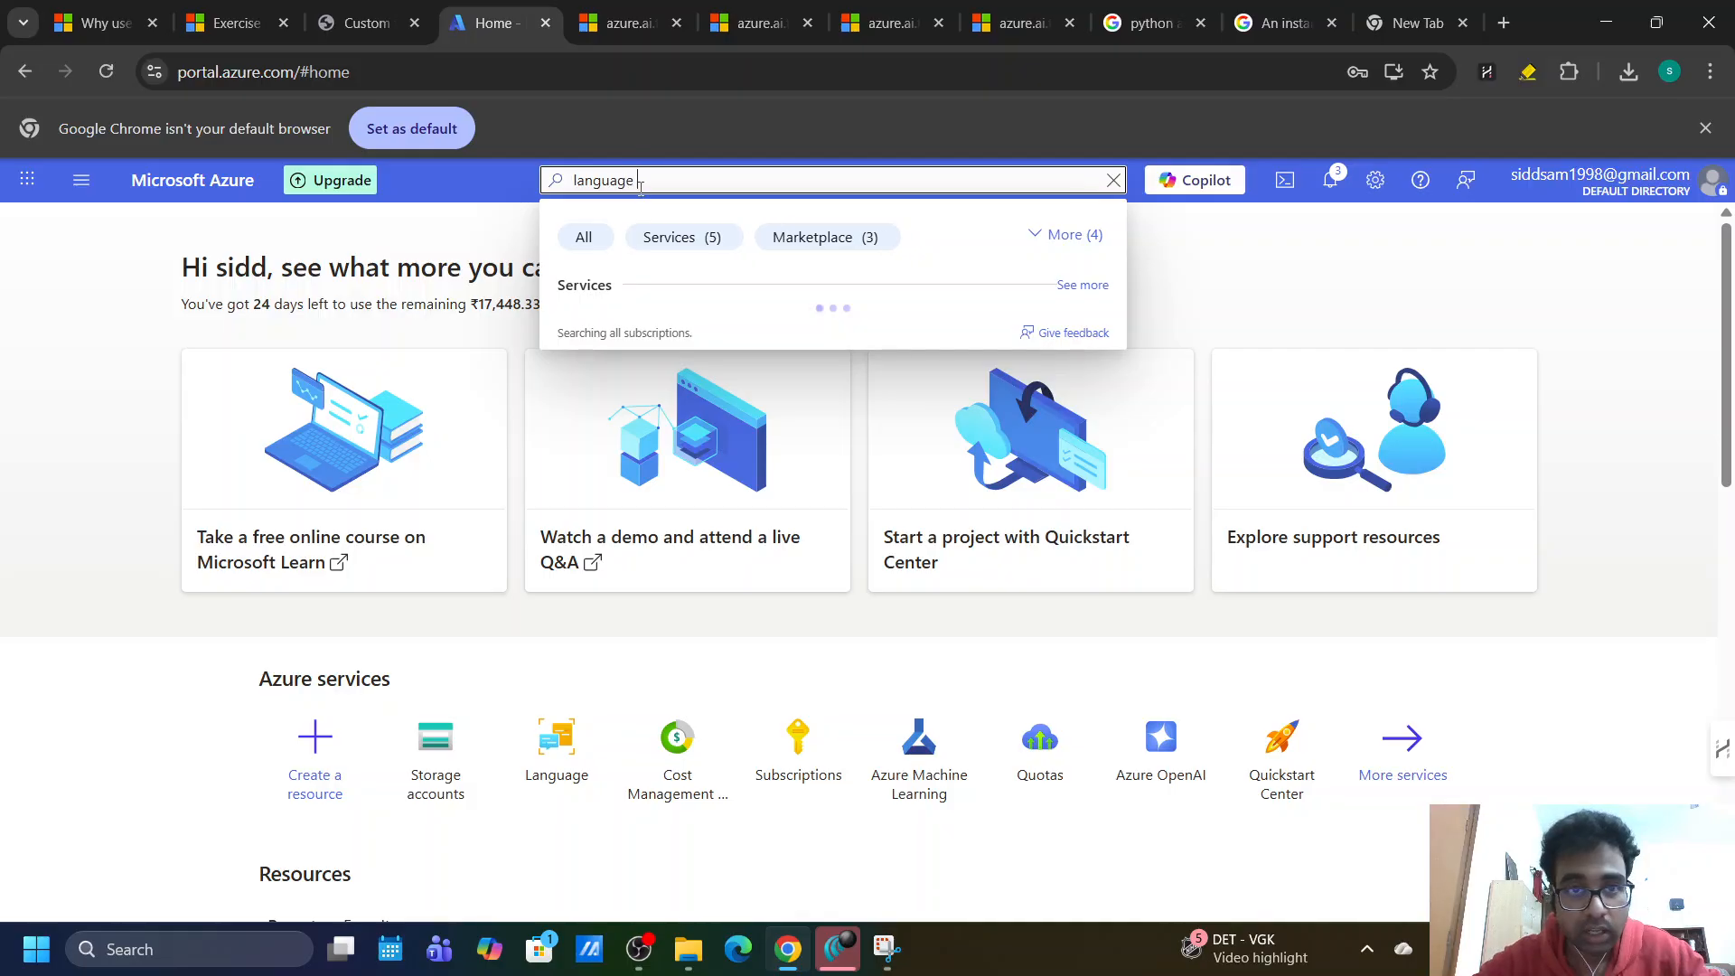
left_click(604, 329)
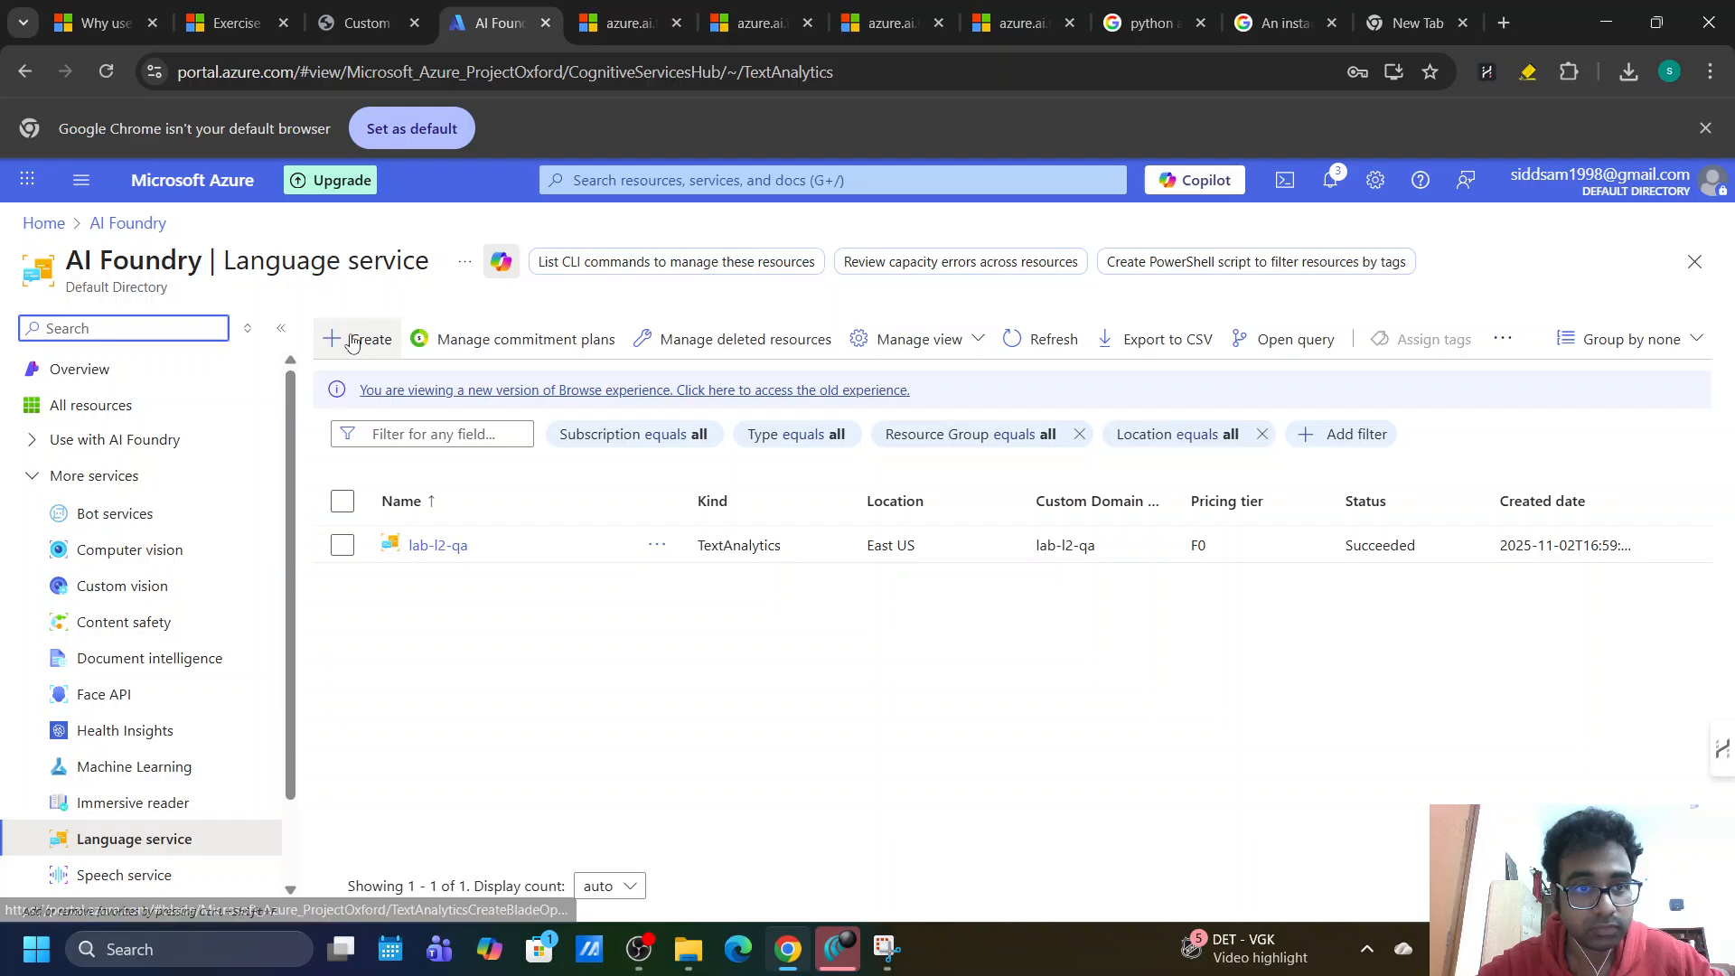
left_click(352, 343)
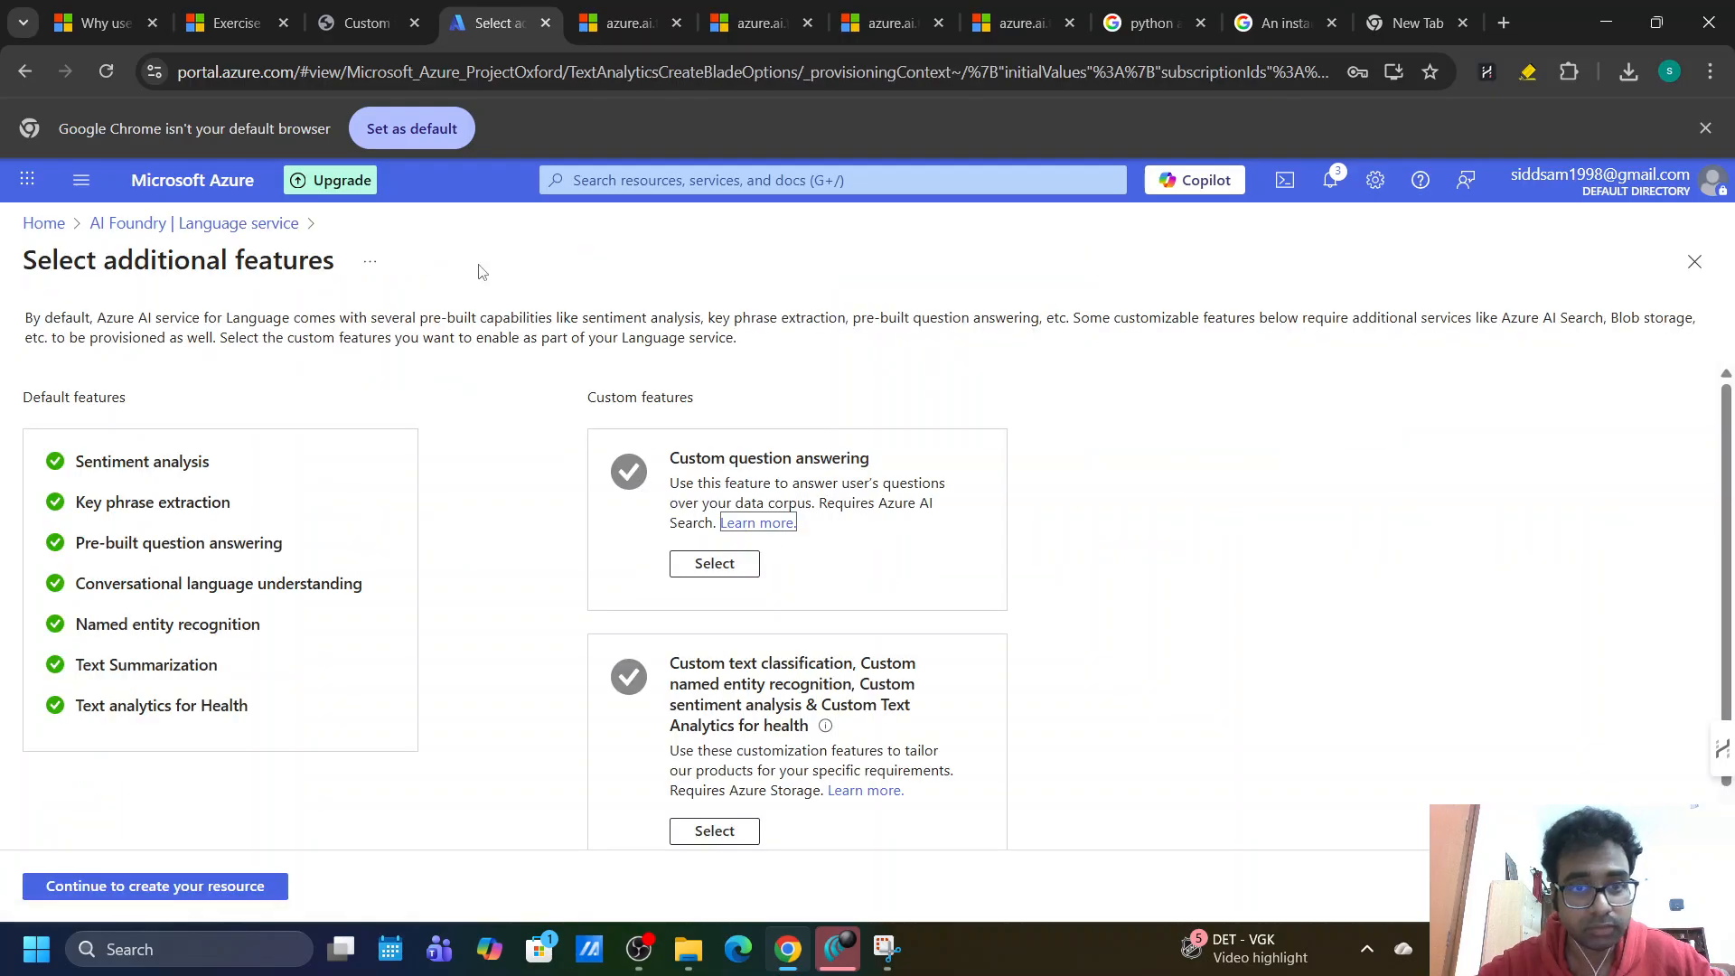
Examine the default features included with the Language service, from sentiment analysis to text analytics for health.
scroll(640, 709, "down", 1)
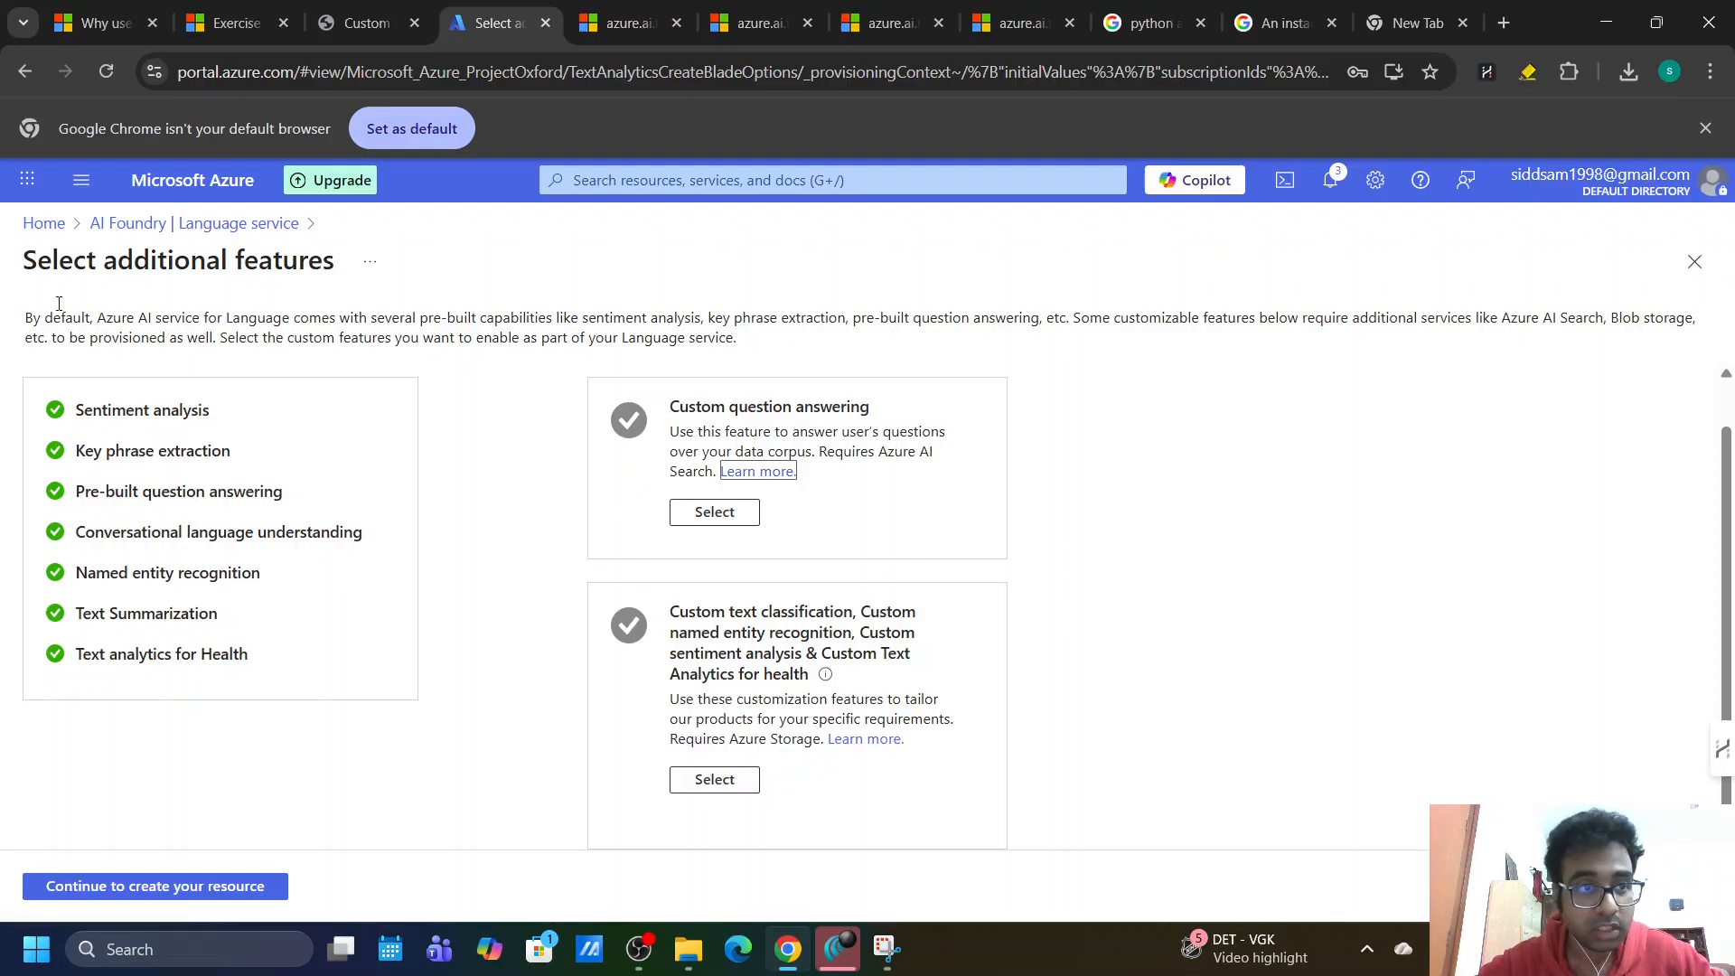
left_click_drag(34, 262, 353, 274)
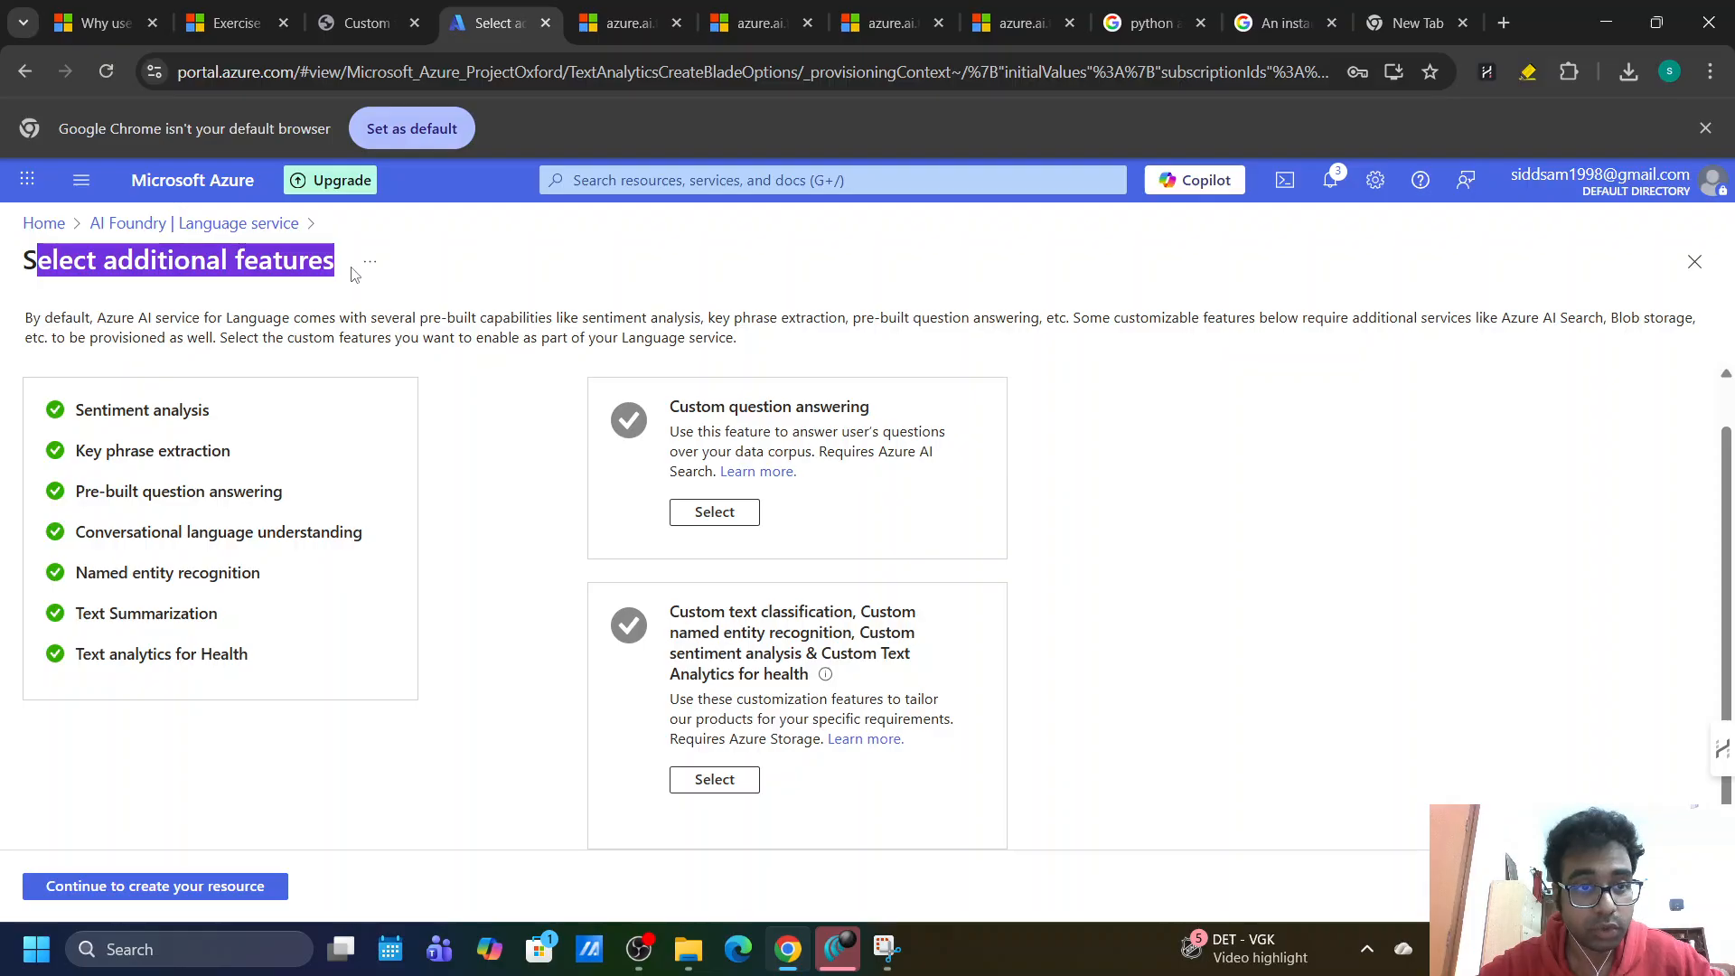
left_click(353, 274)
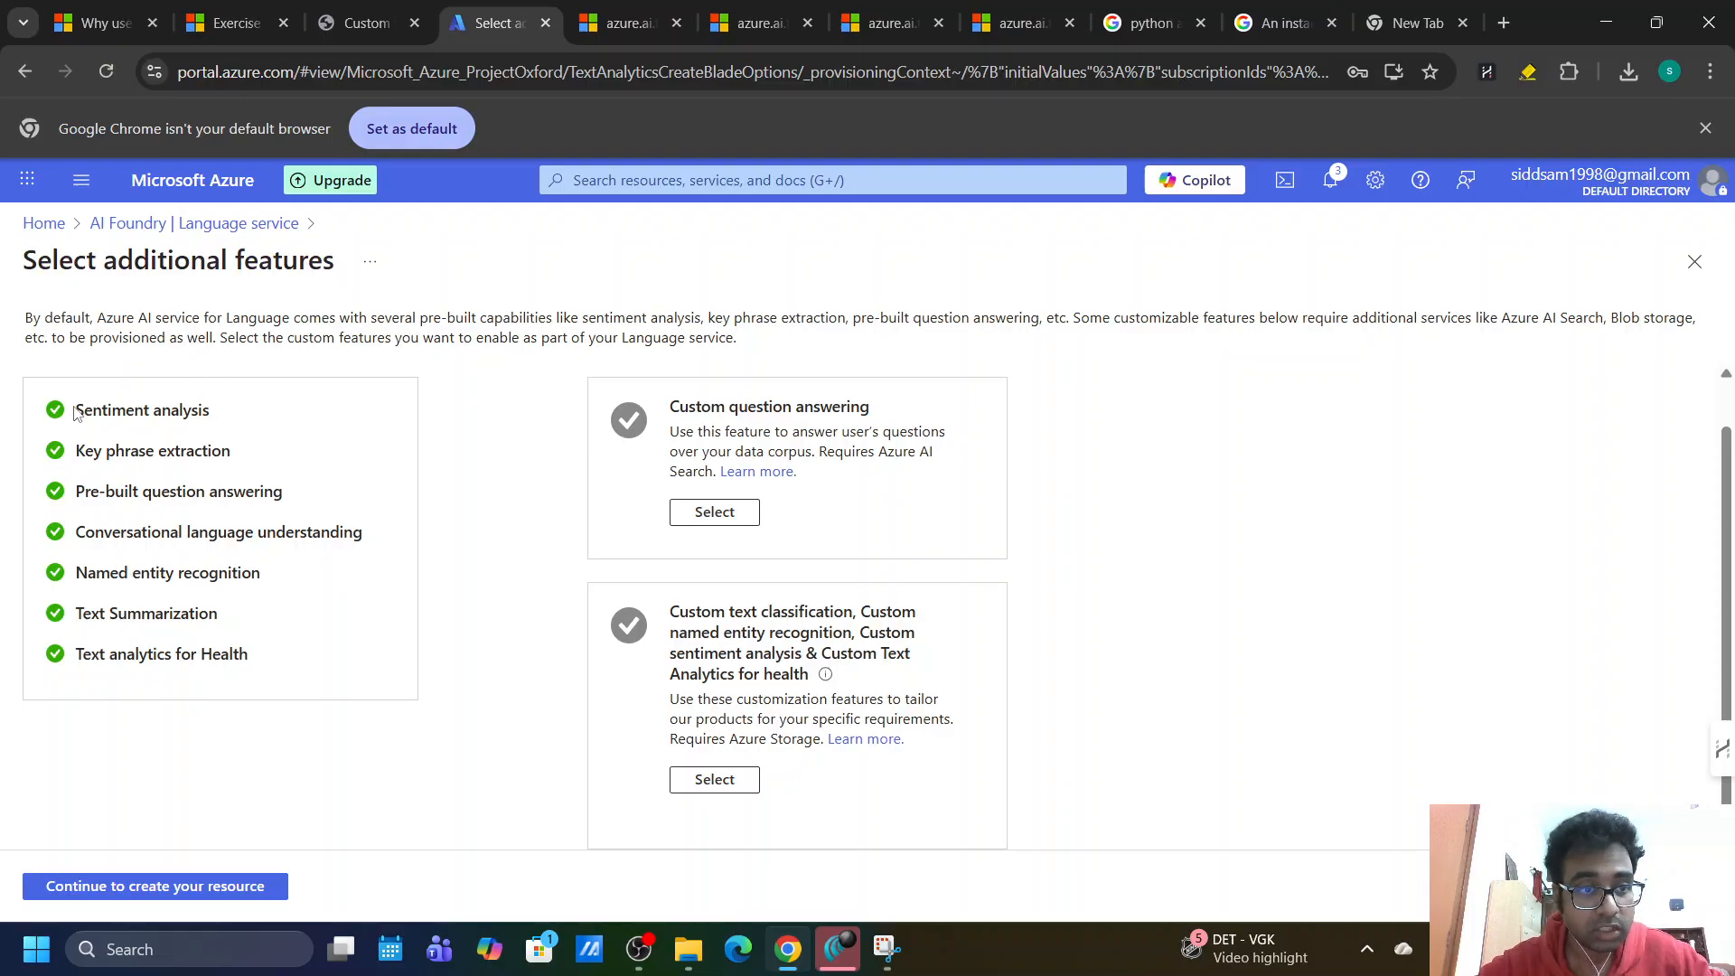
left_click_drag(76, 413, 221, 477)
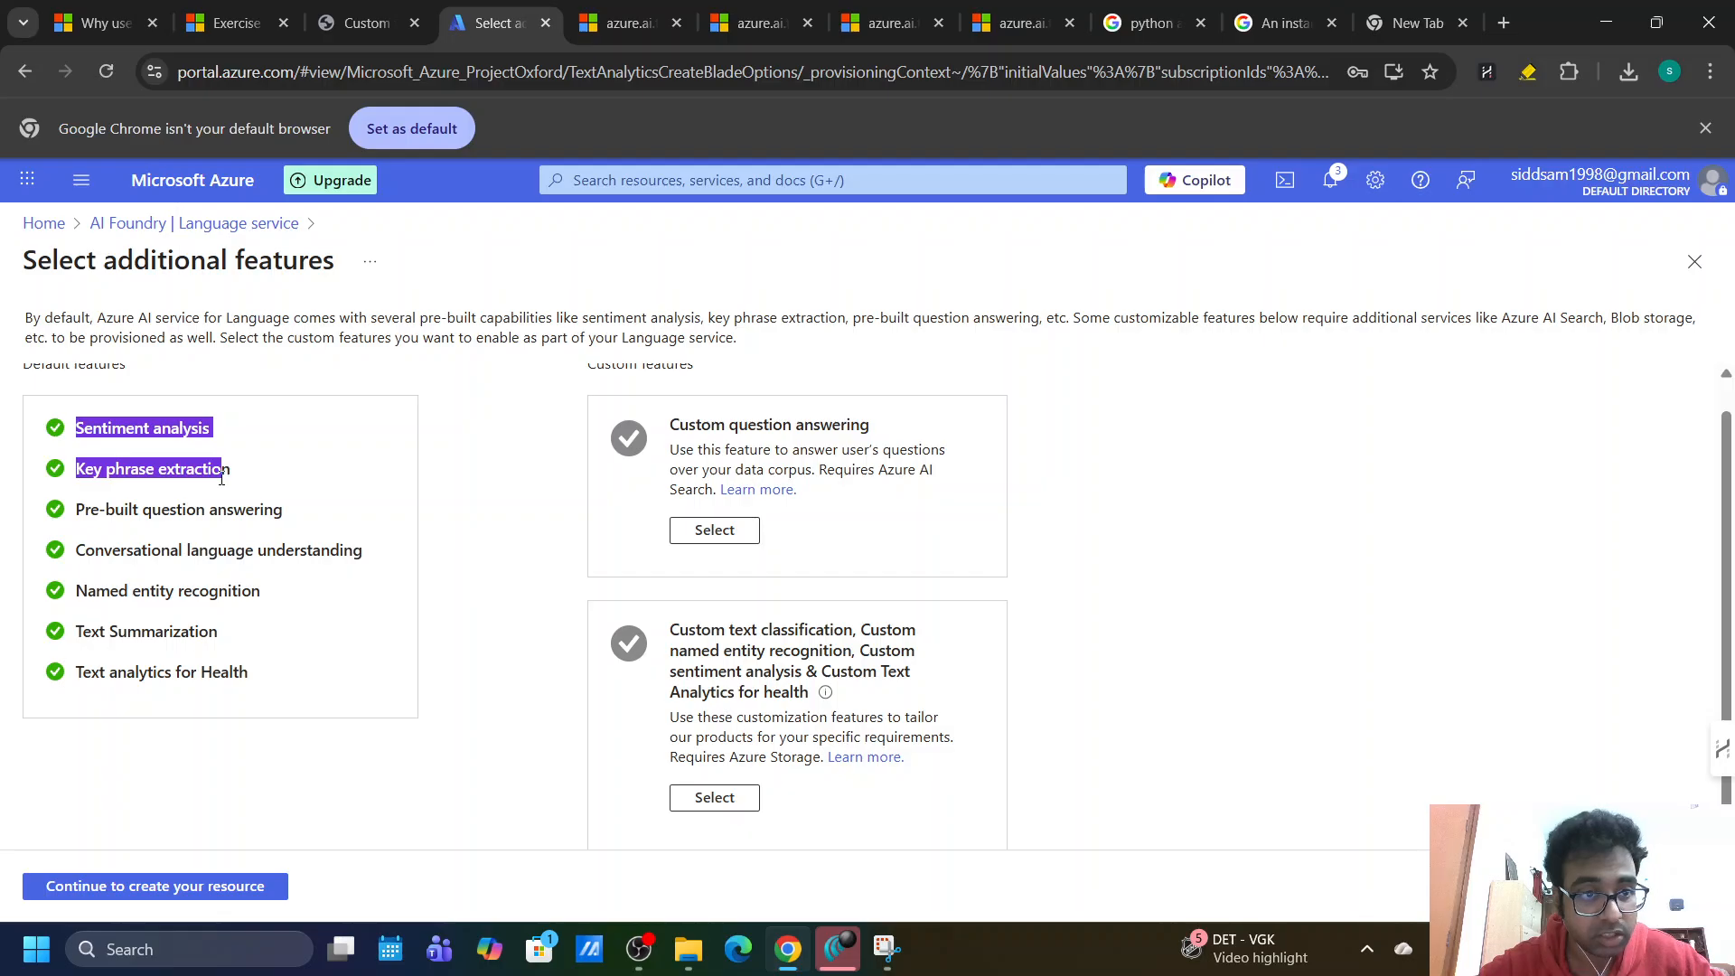
left_click_drag(294, 524, 76, 529)
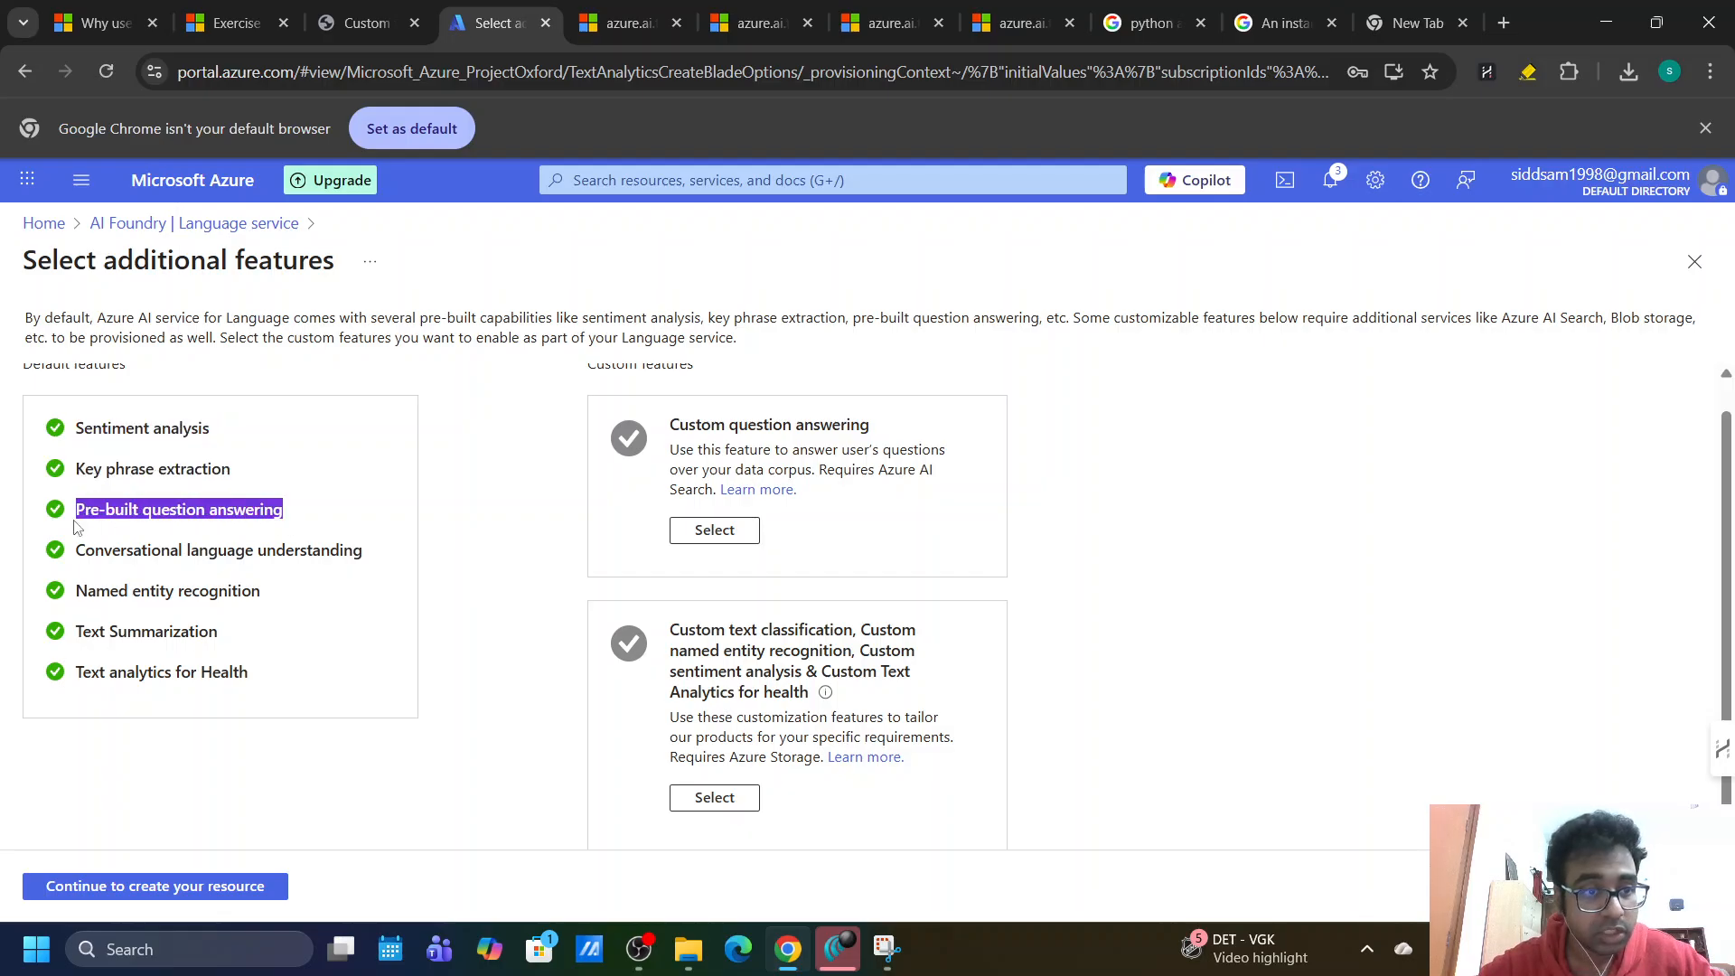
left_click_drag(264, 598, 77, 569)
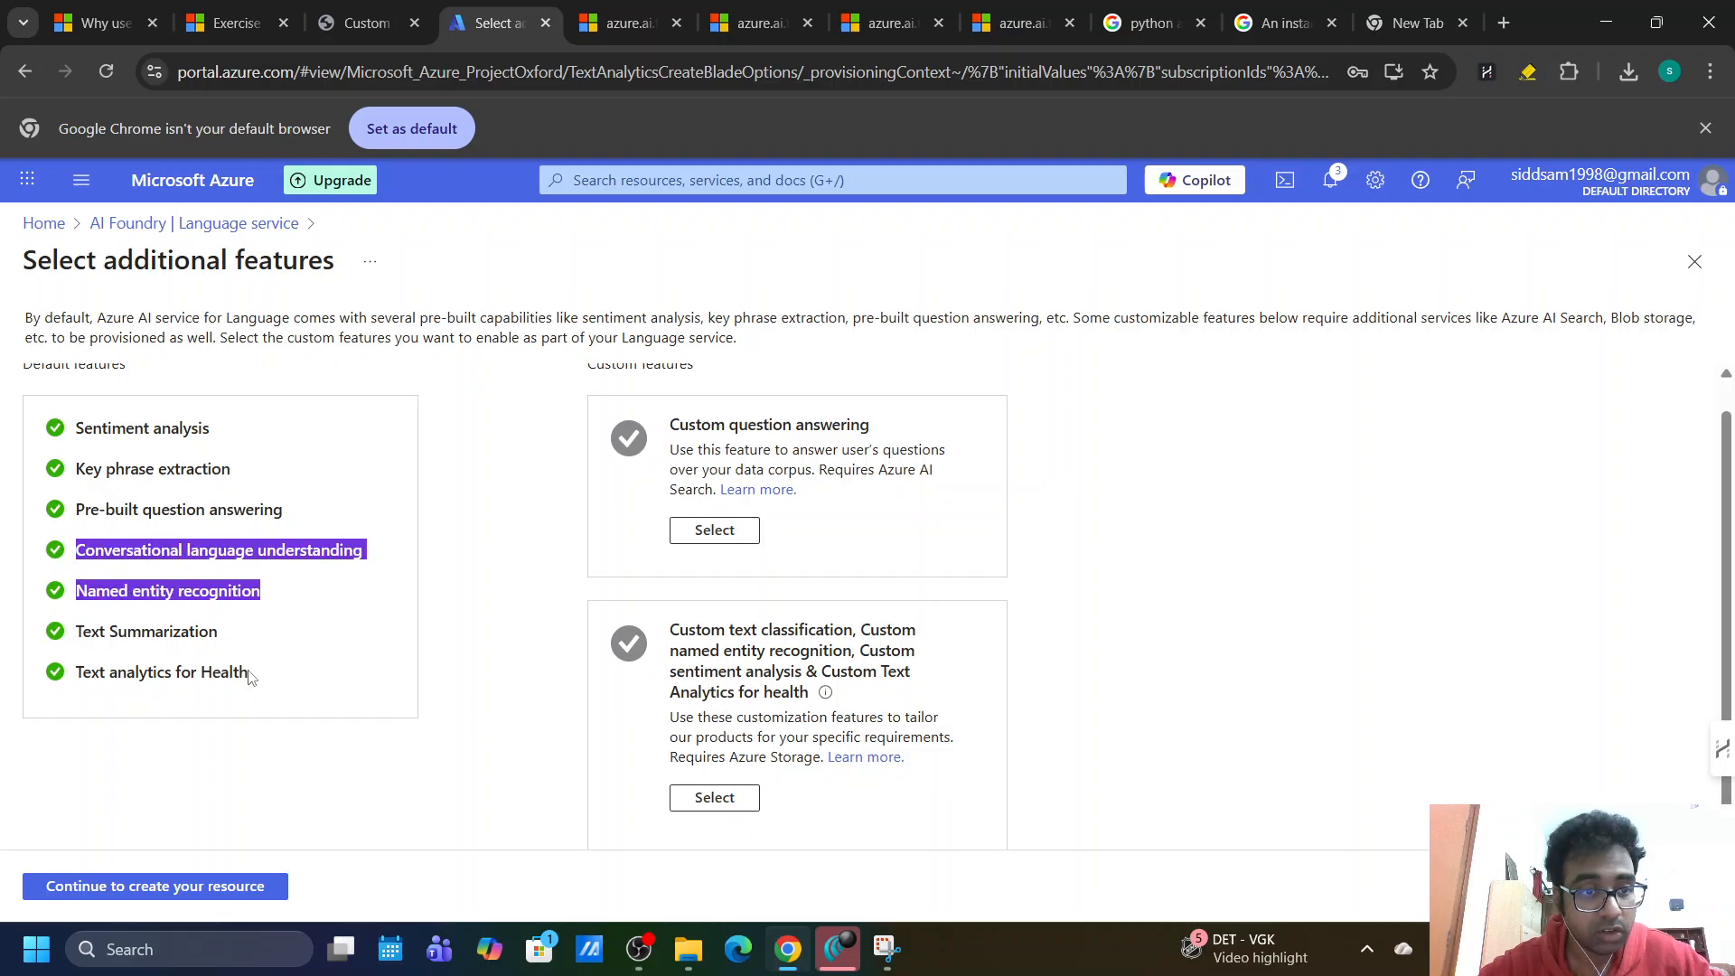
mouse_move(250, 677)
left_mouse_down()
mouse_move(108, 592)
mouse_move(56, 443)
left_mouse_up()
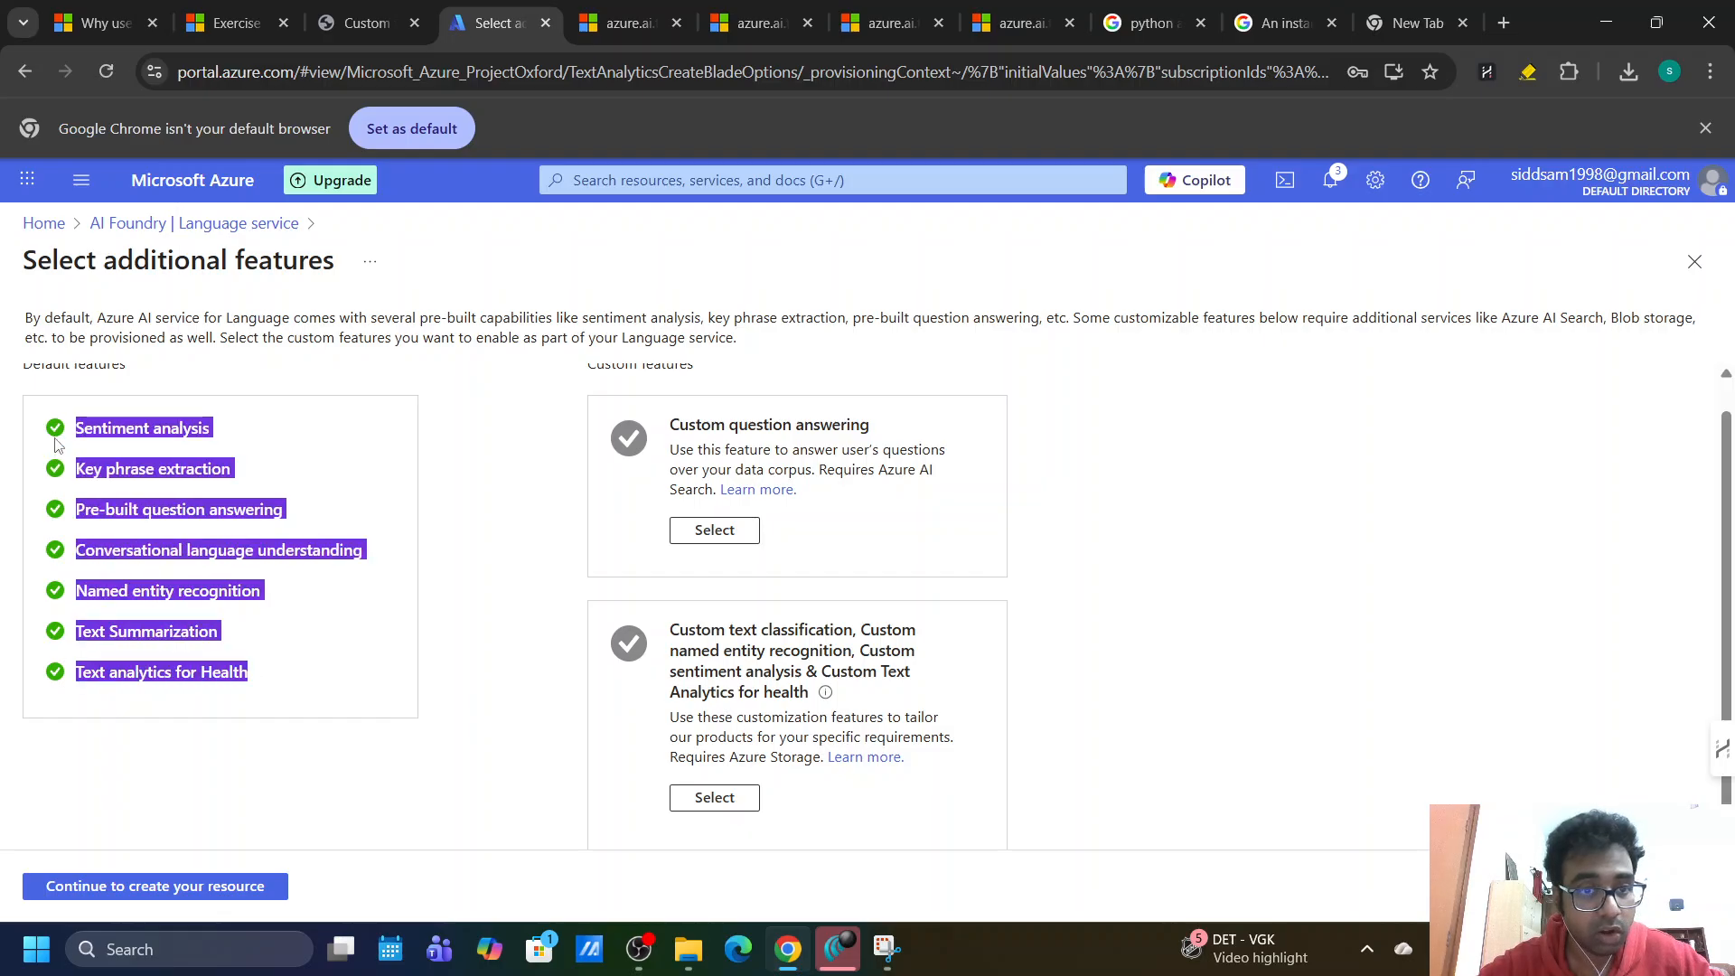
left_click(449, 511)
scroll(451, 512, "up", 1)
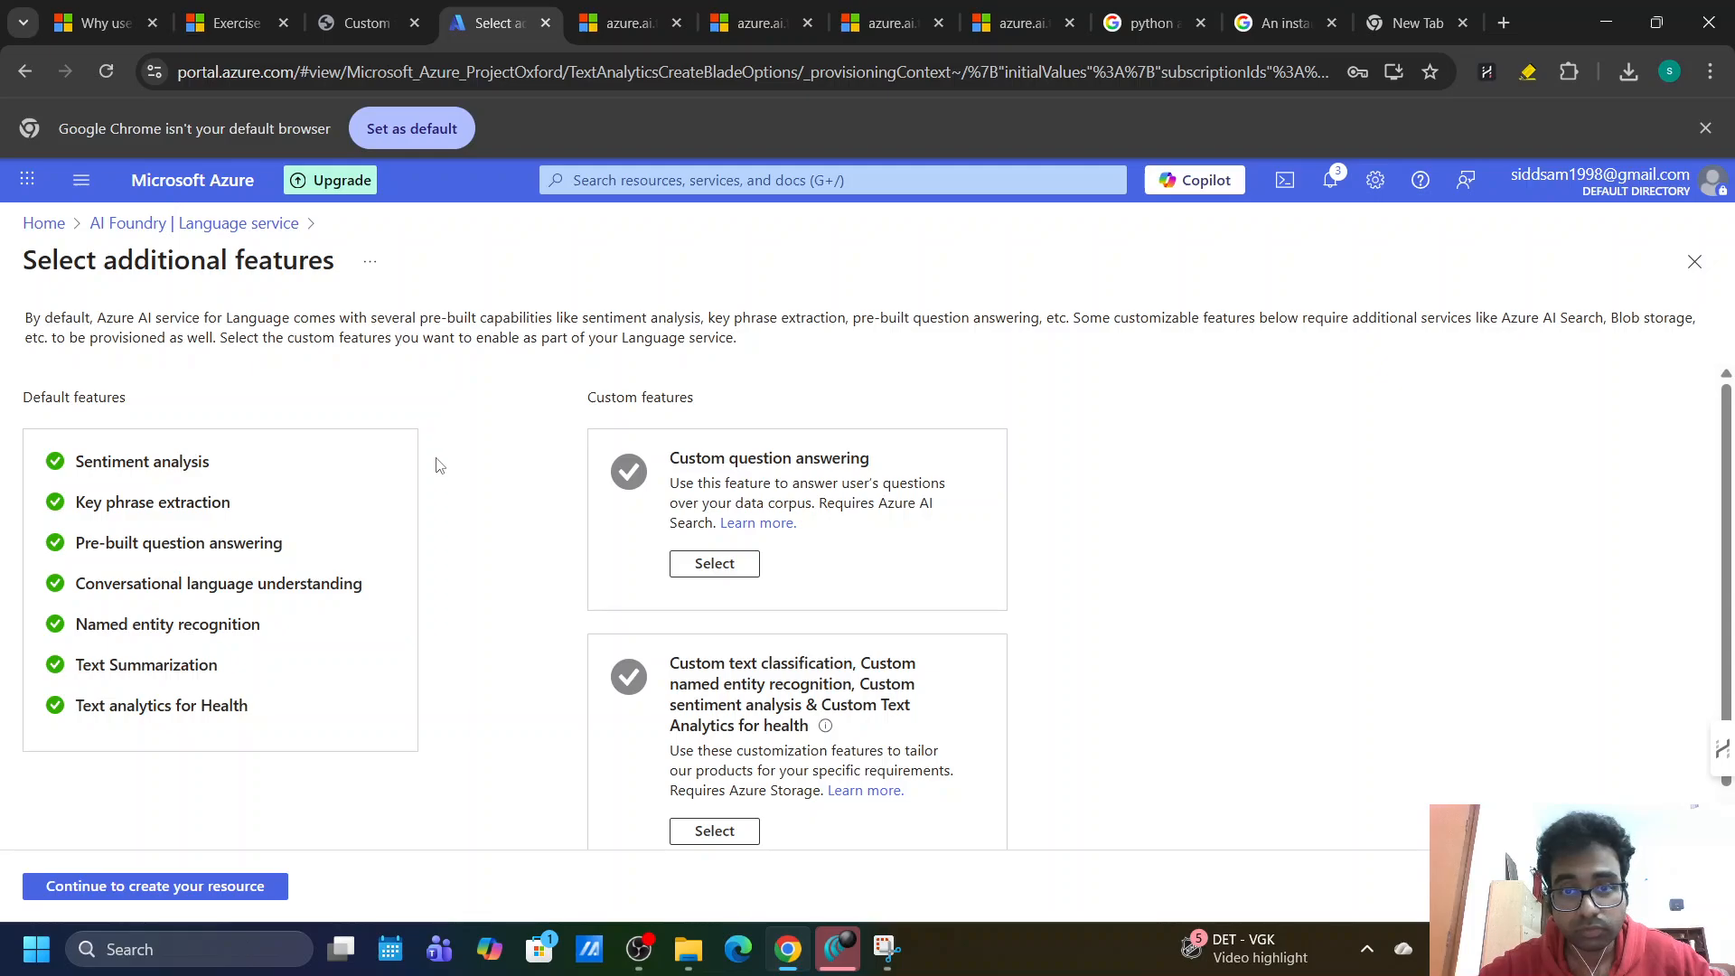
scroll(436, 466, "down", 1)
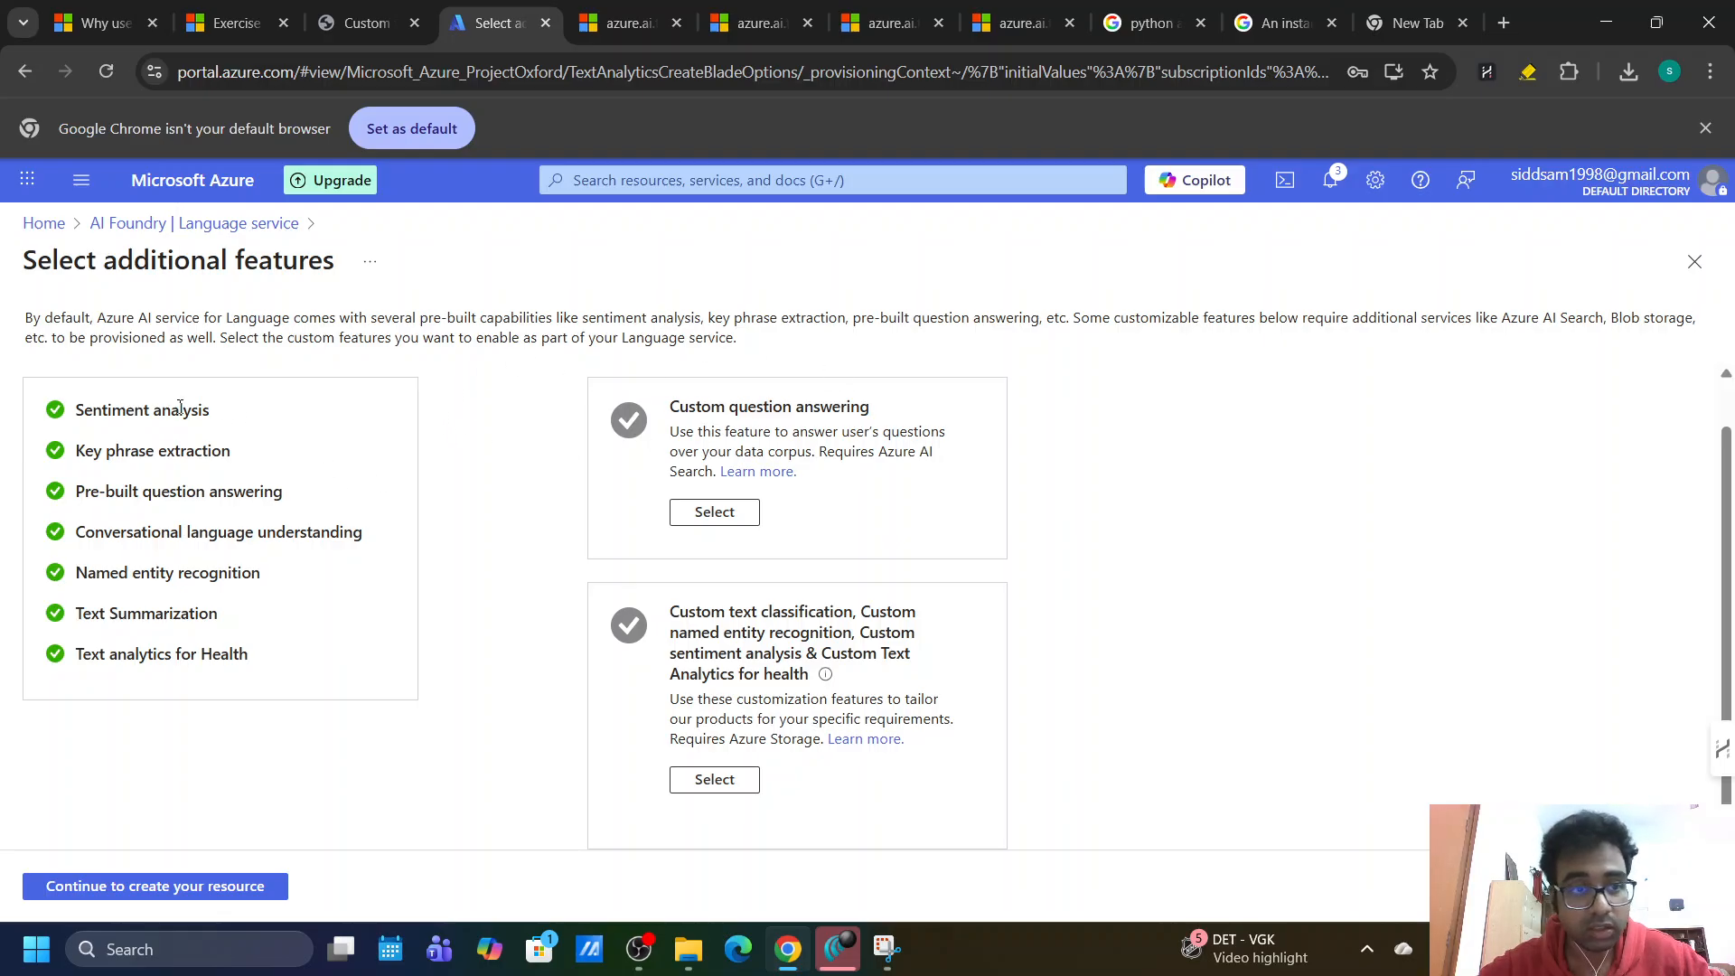
mouse_move(52, 412)
left_mouse_down()
mouse_move(322, 600)
mouse_move(348, 668)
left_mouse_up()
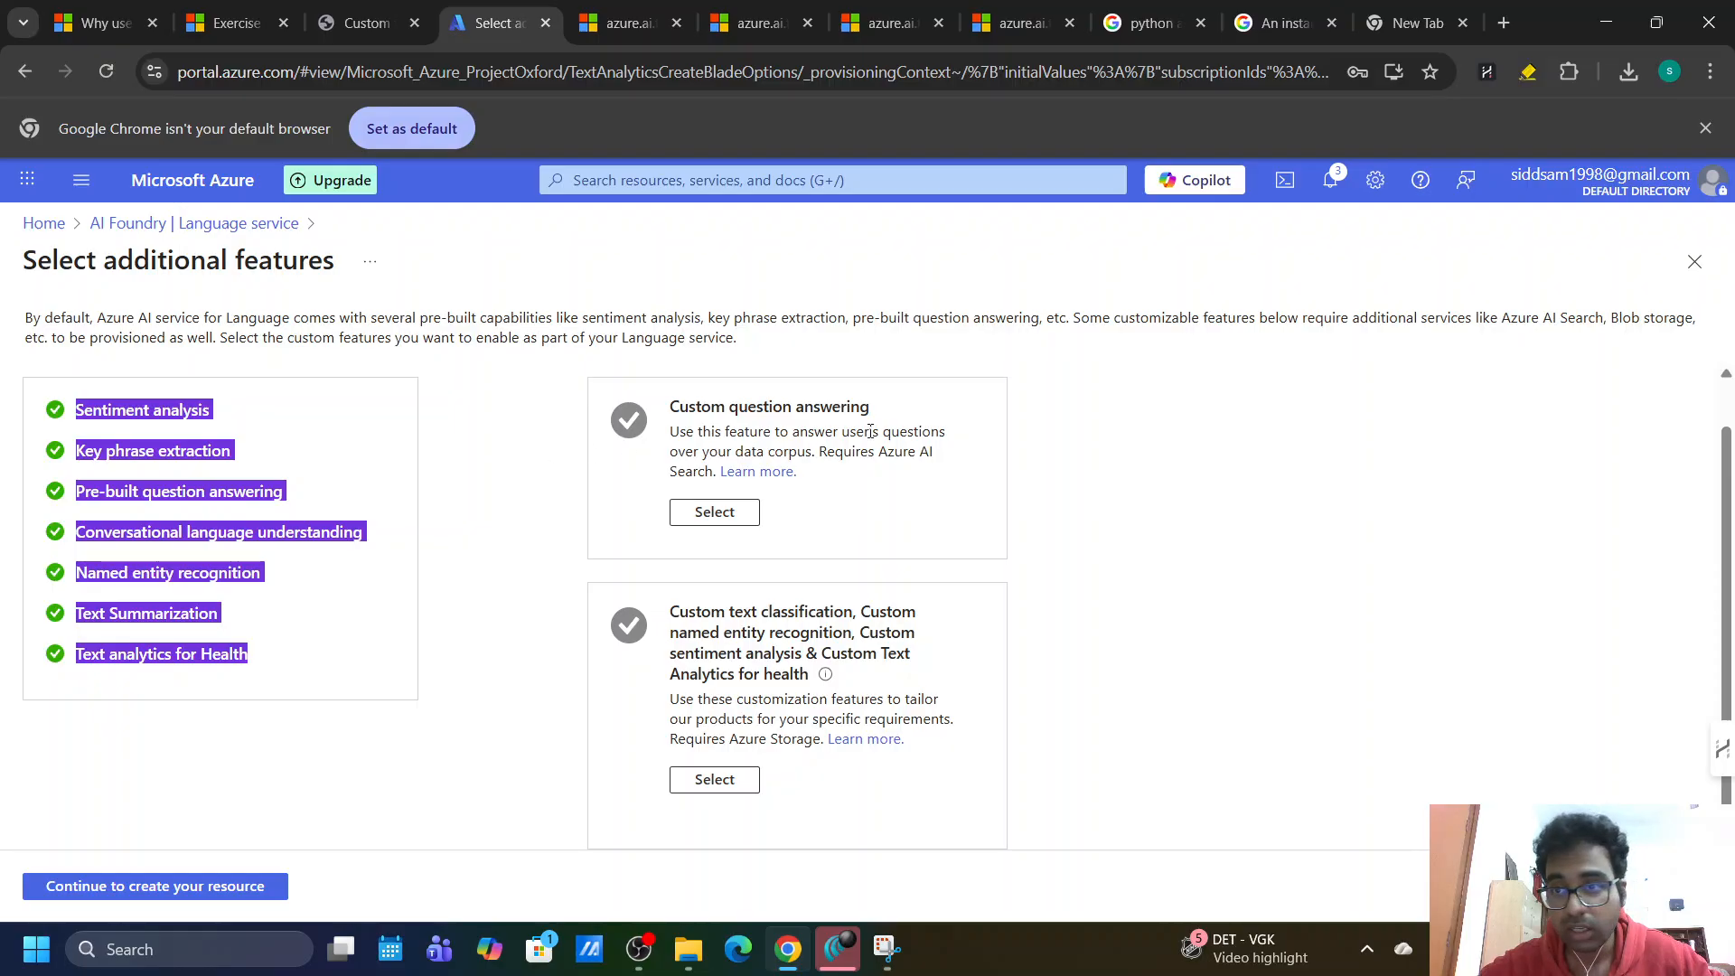
left_click(1099, 451)
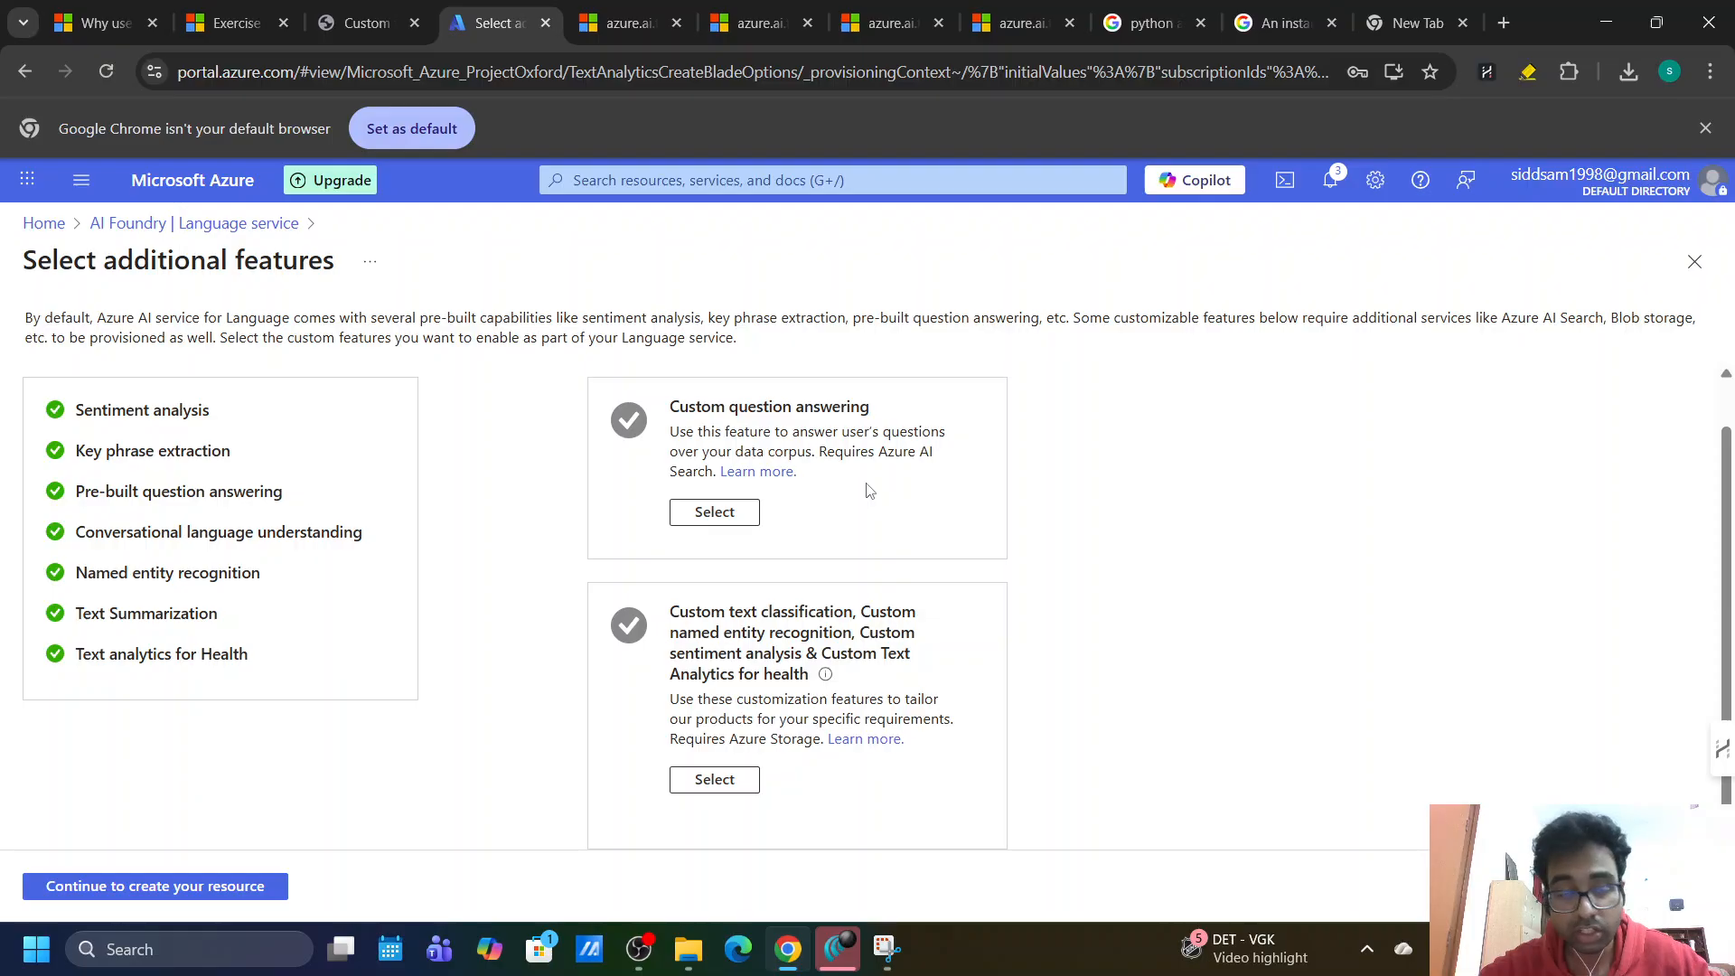
Examine the two custom feature options and the additional services they require, such as Azure AI Search and Blob storage.
left_click_drag(676, 409, 875, 409)
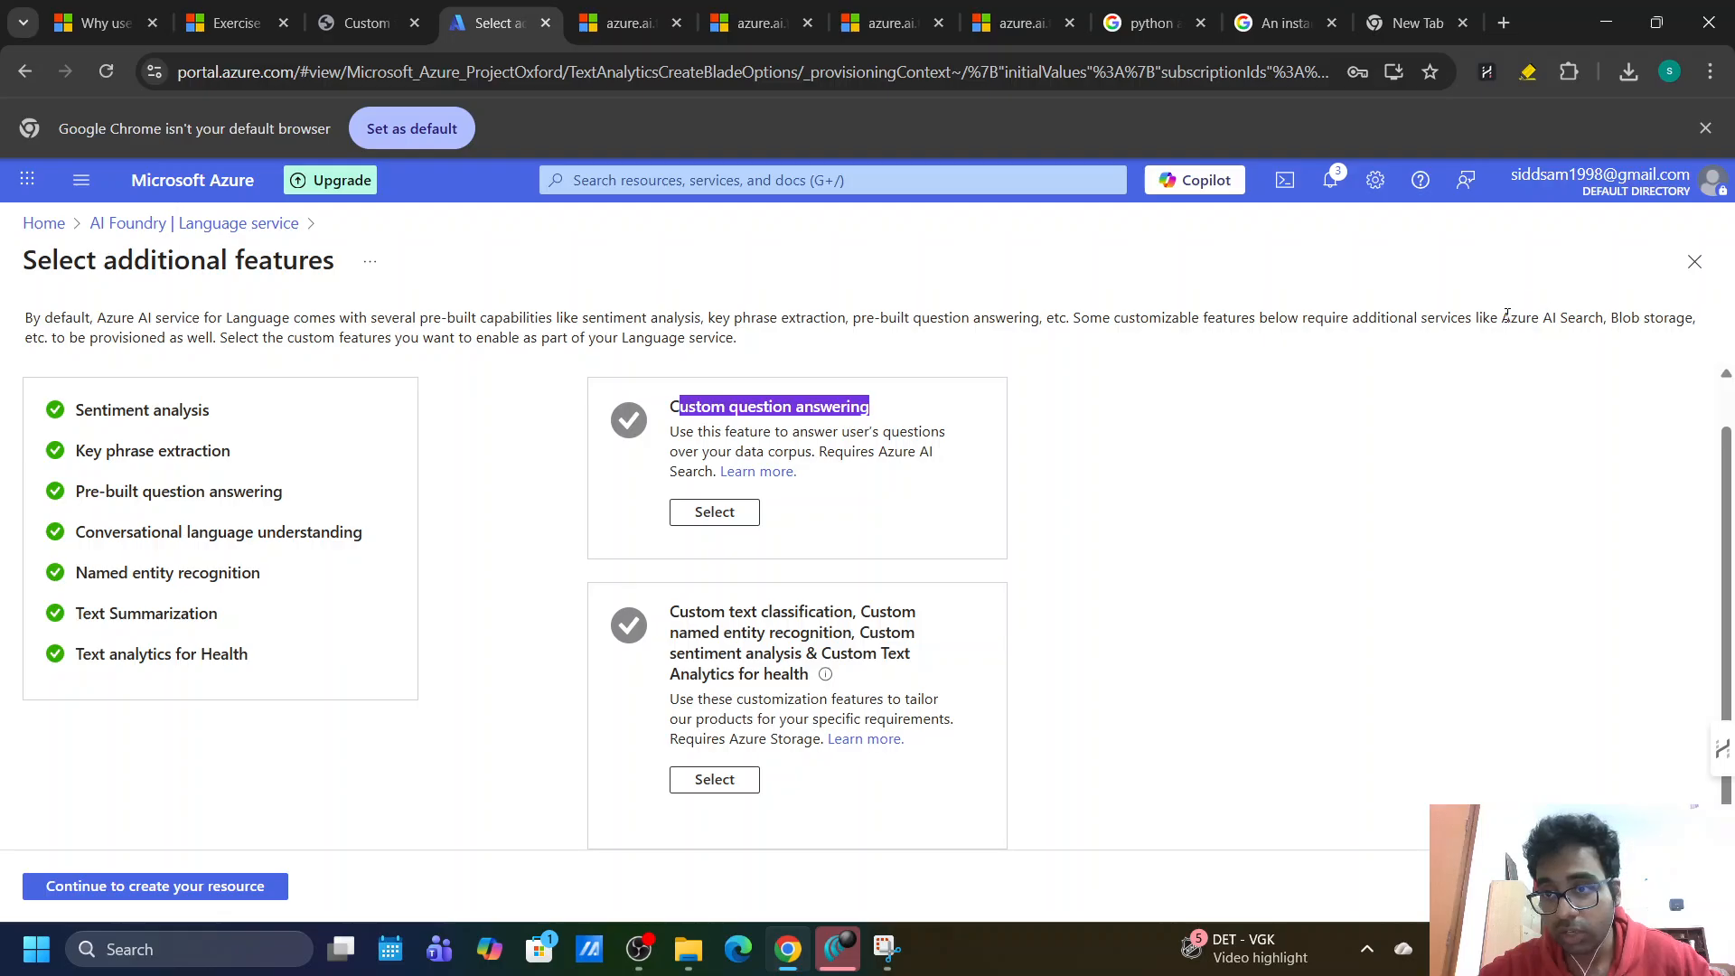
left_click_drag(1504, 318, 1607, 307)
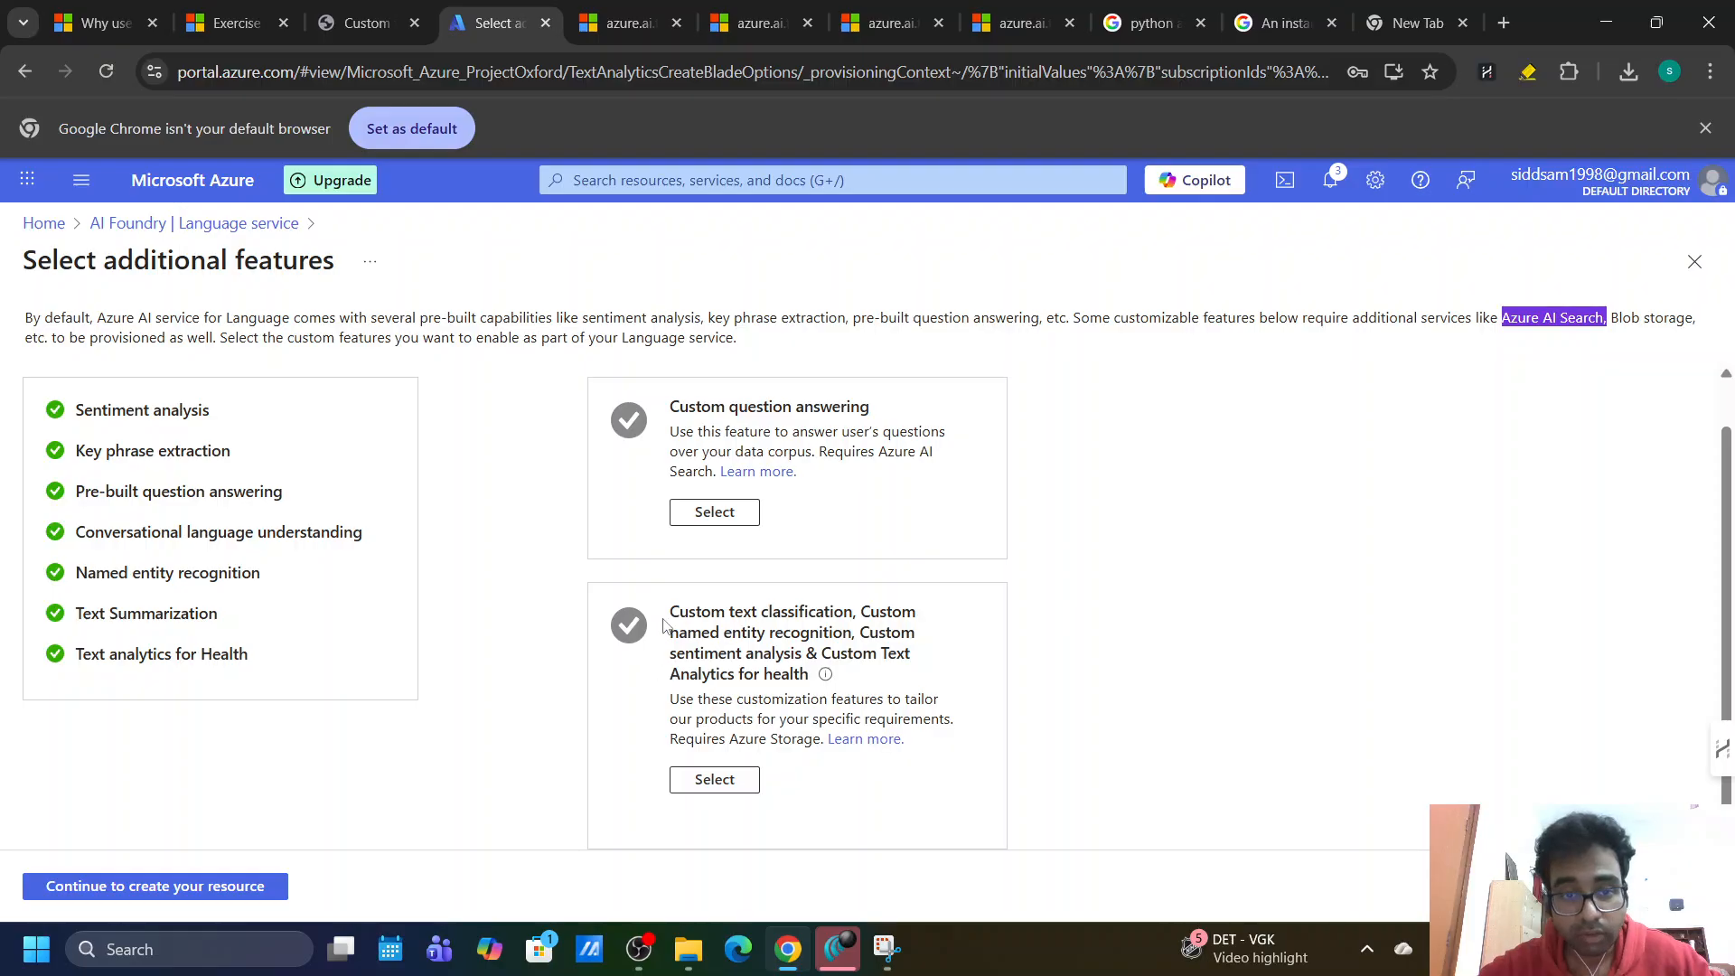
mouse_move(670, 612)
left_mouse_down()
mouse_move(861, 613)
mouse_move(862, 635)
mouse_move(800, 638)
mouse_move(786, 660)
mouse_move(830, 684)
left_mouse_up()
left_click(979, 681)
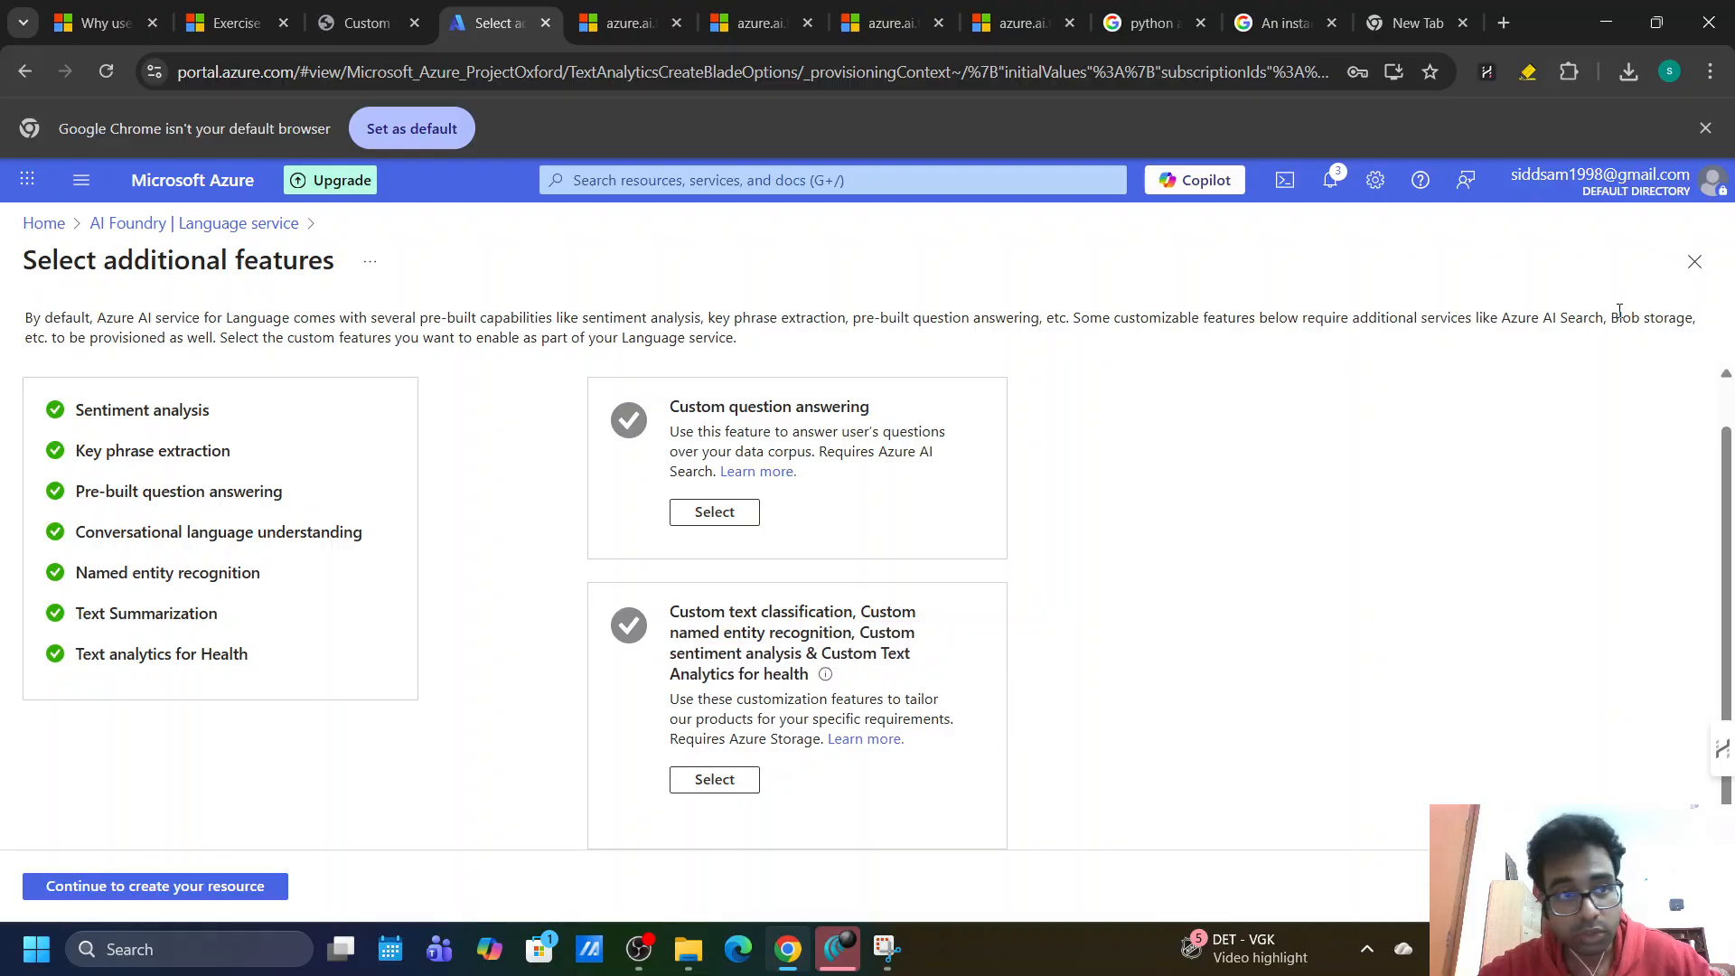
left_click_drag(1619, 310, 1666, 336)
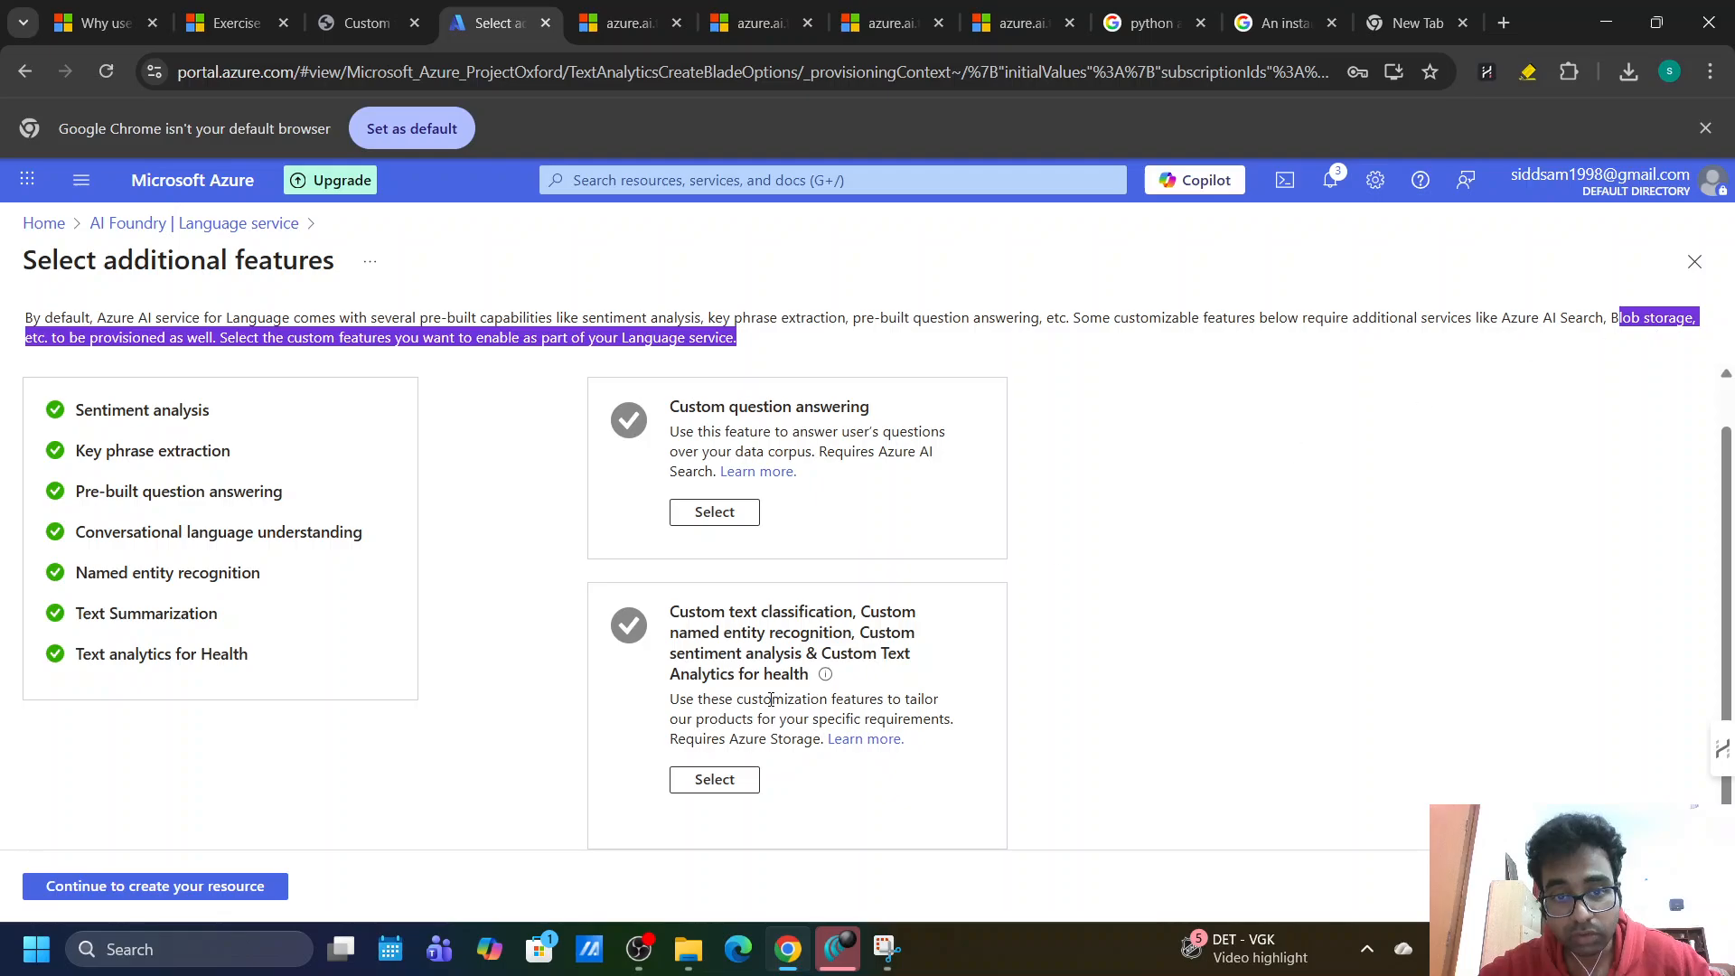
left_click(732, 727)
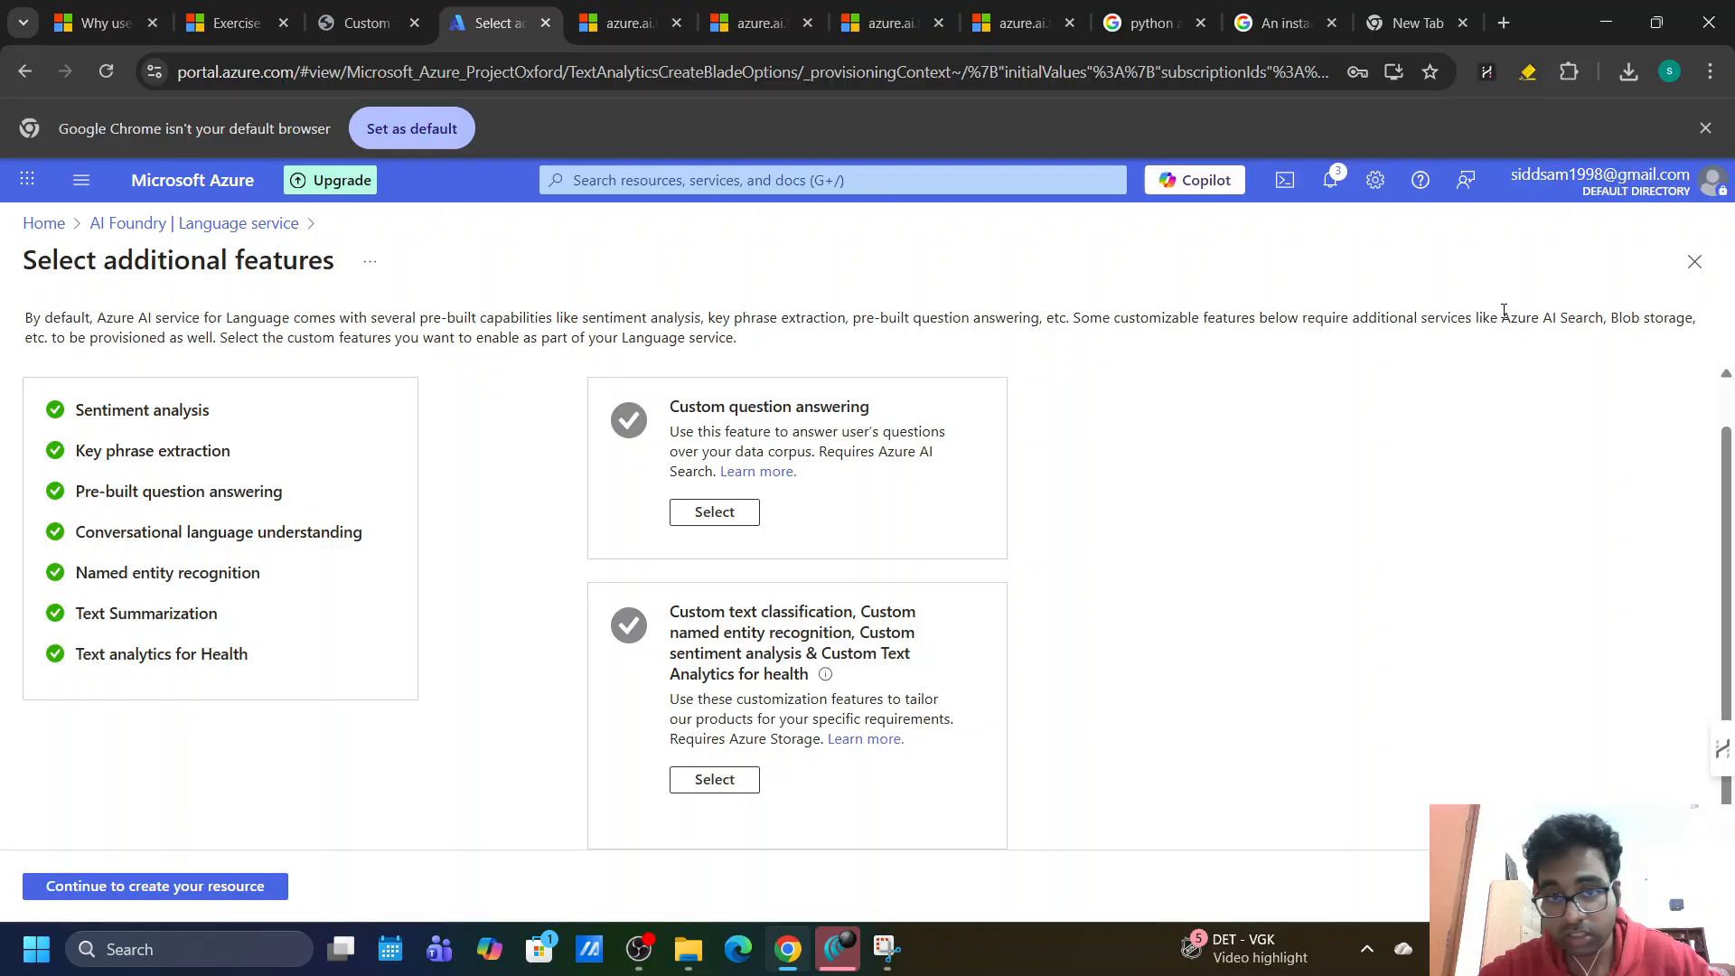
left_click_drag(1505, 311, 1598, 316)
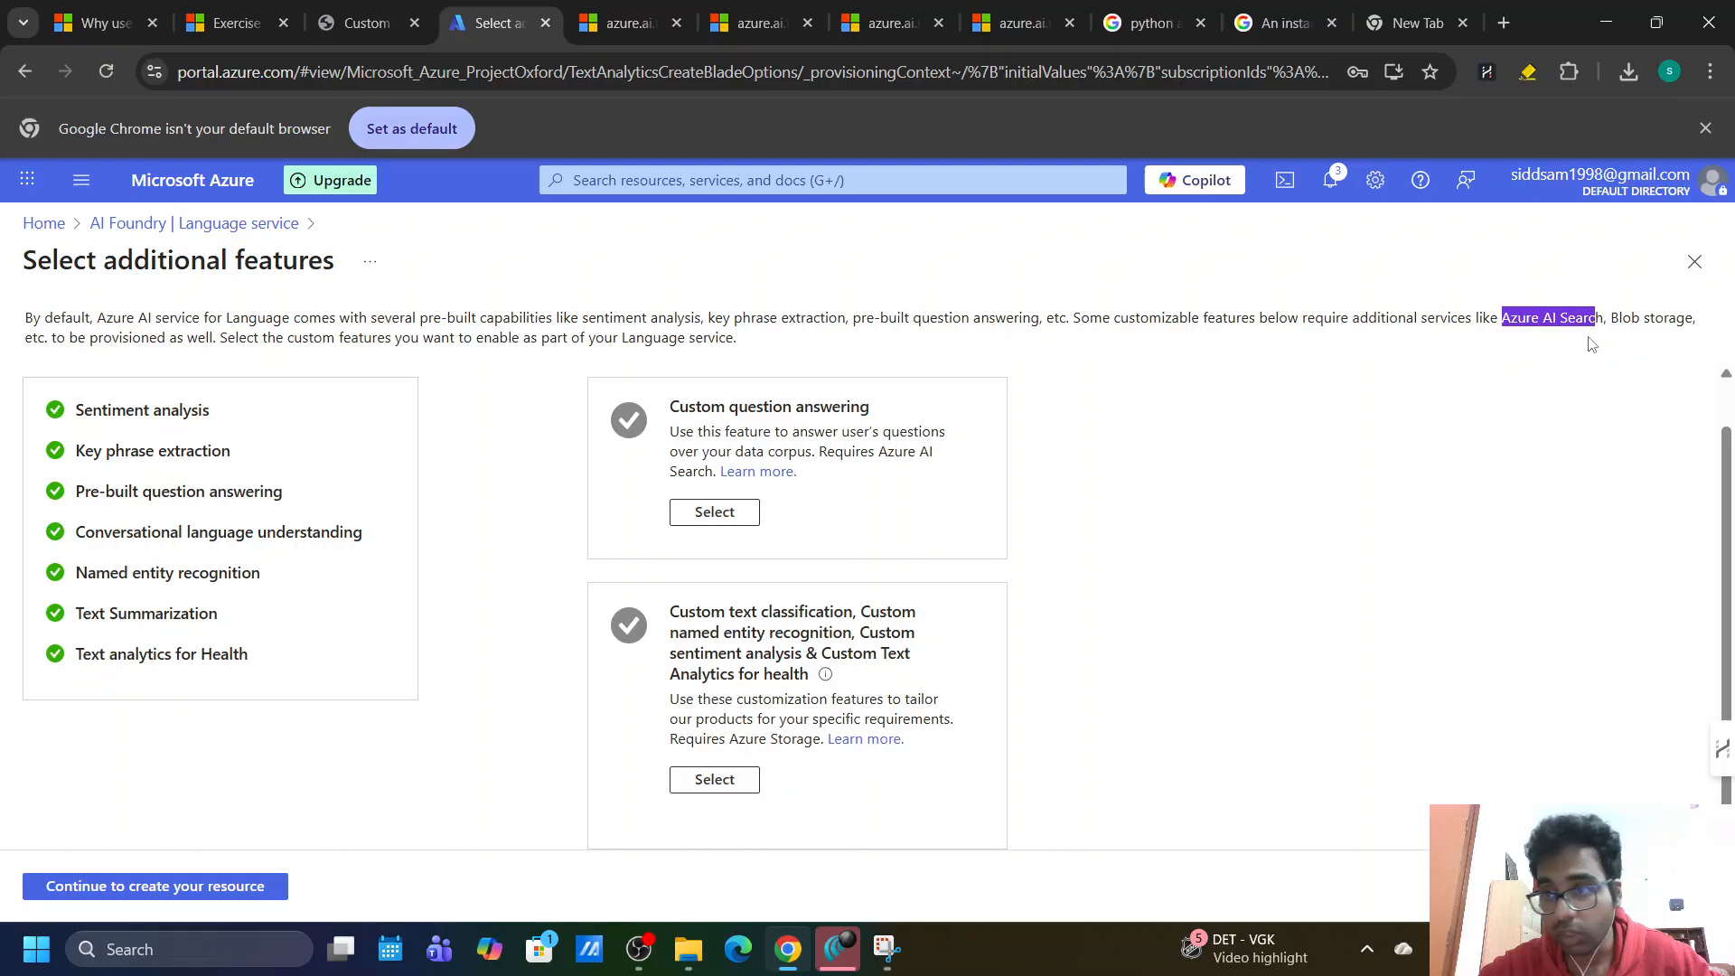
left_click_drag(1611, 317, 1696, 318)
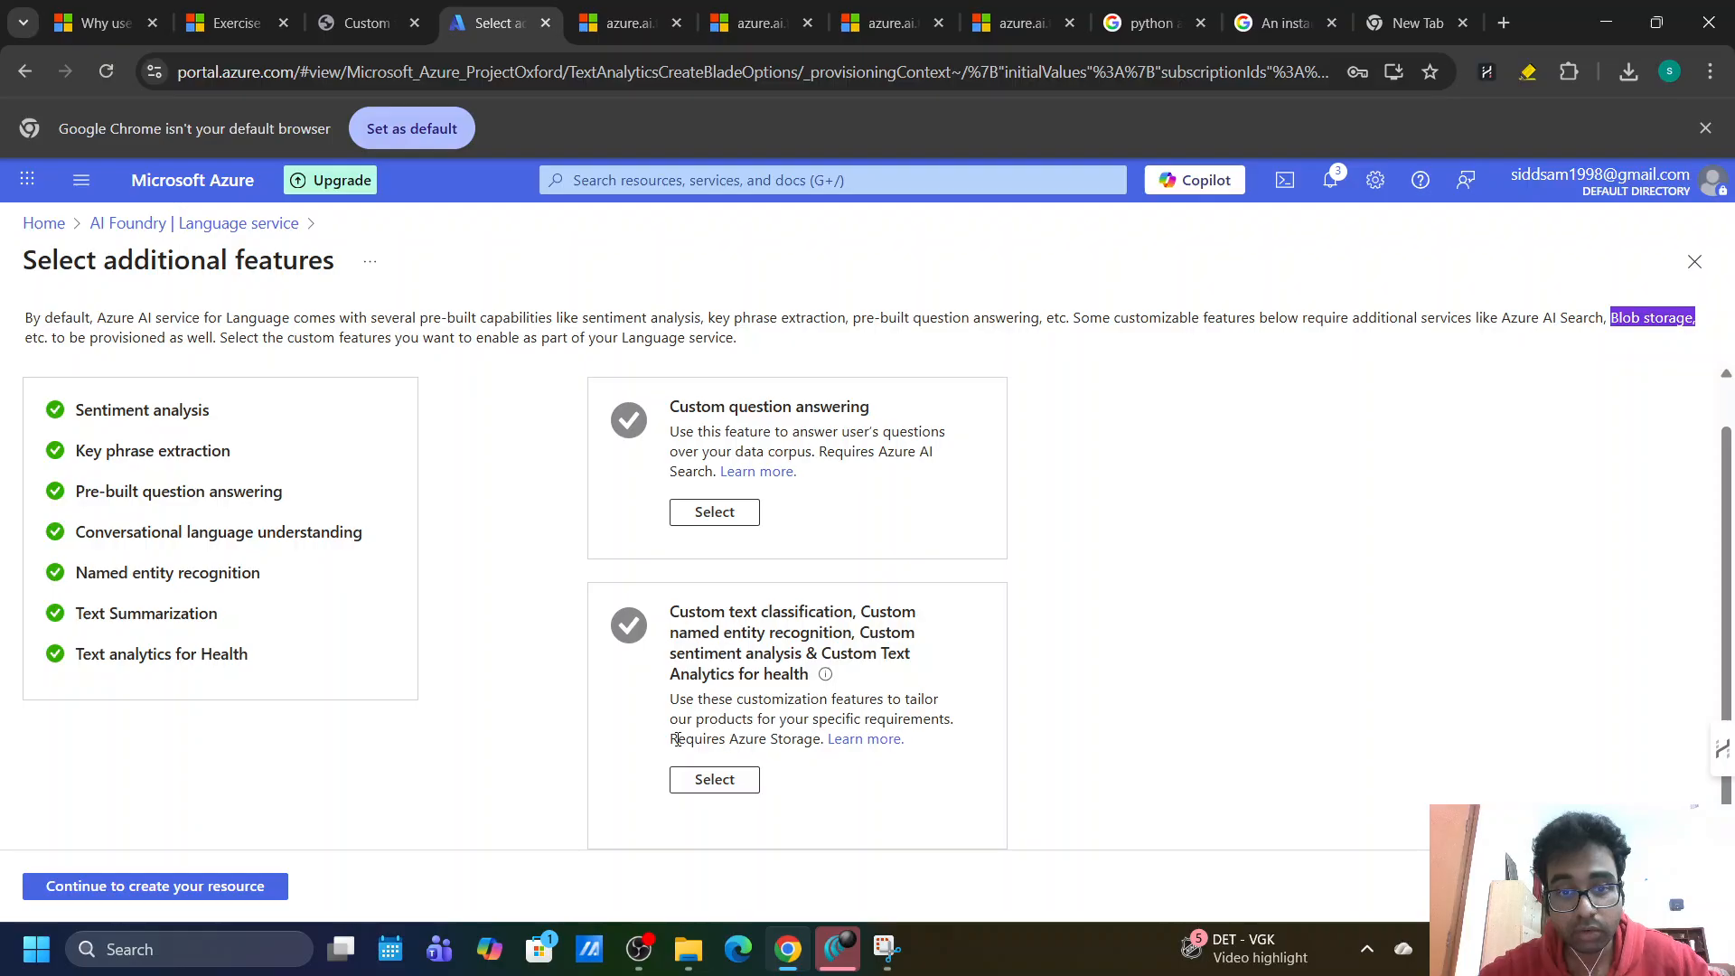
left_click_drag(677, 739, 818, 745)
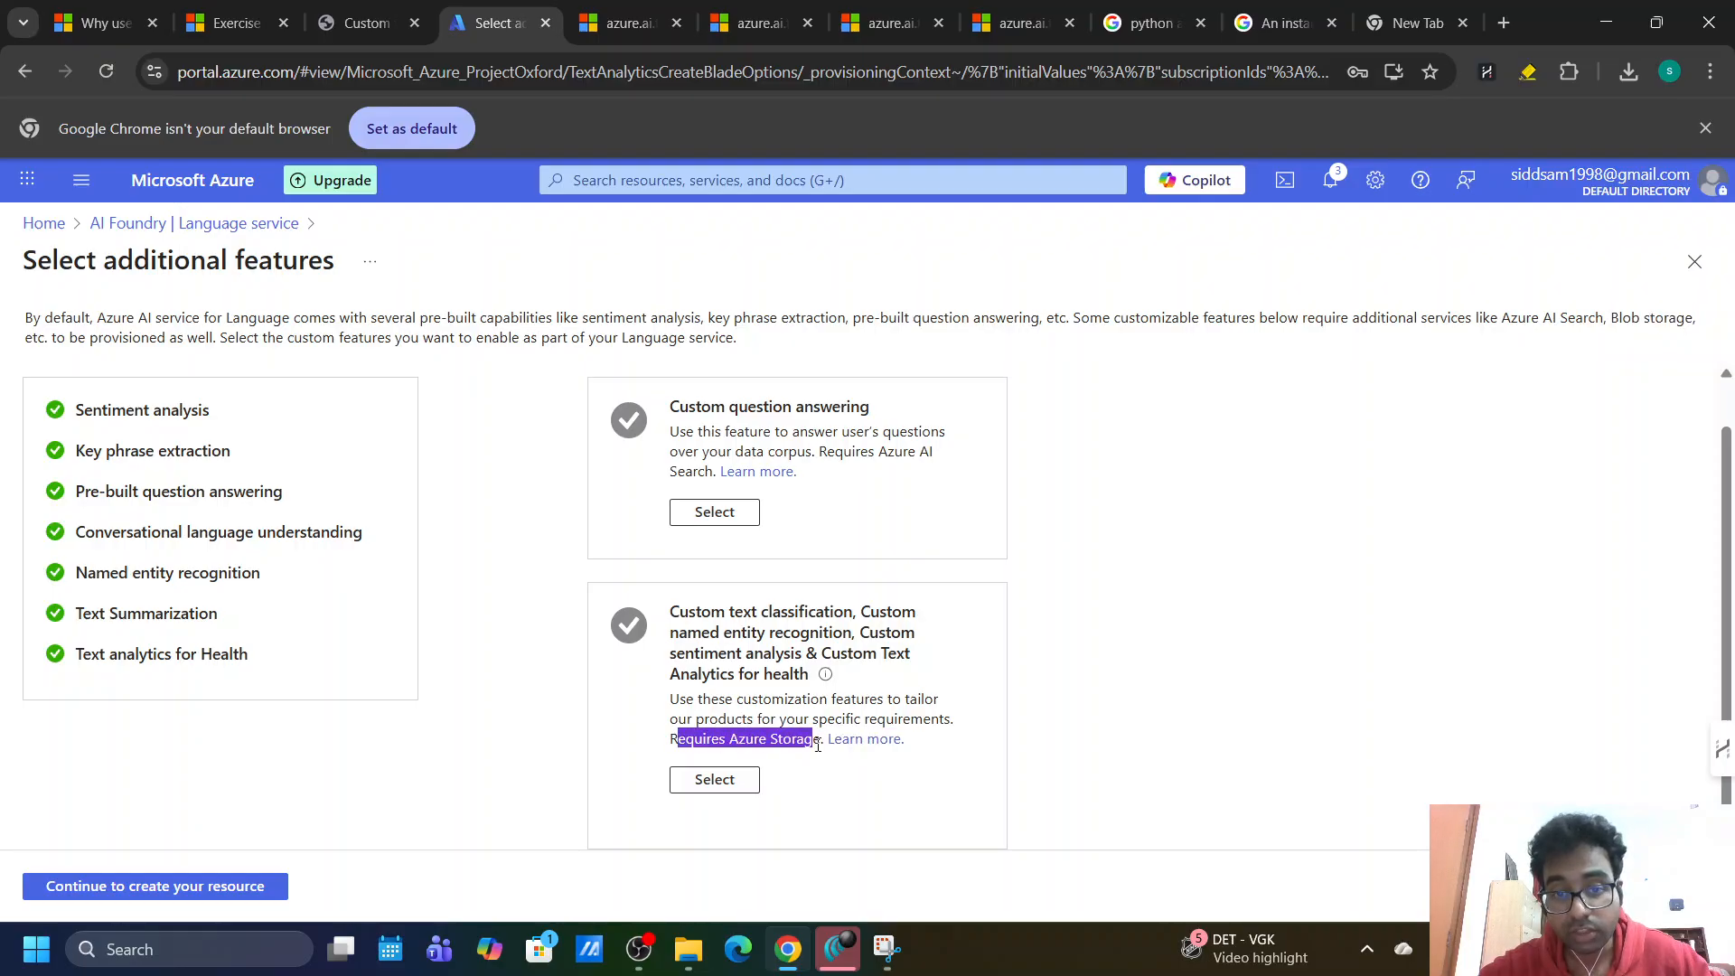
Enable the custom text classification and named entity recognition feature, and continue to create the resource.
left_click(553, 522)
left_click(686, 776)
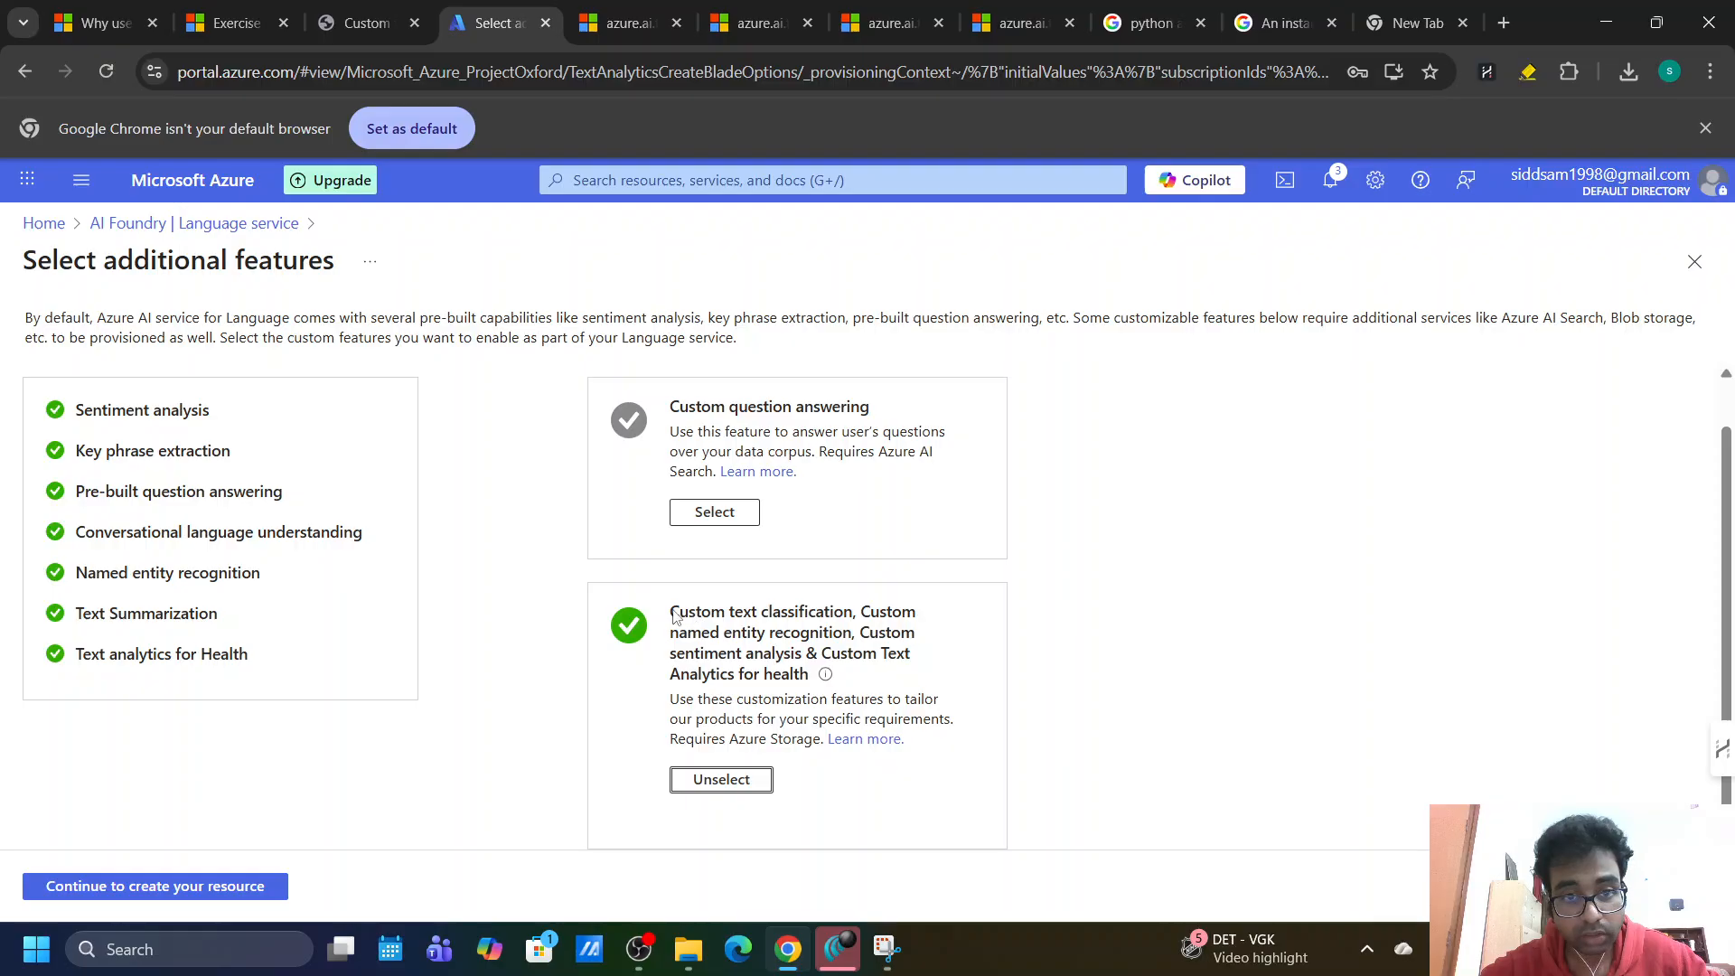
left_click_drag(671, 612, 847, 611)
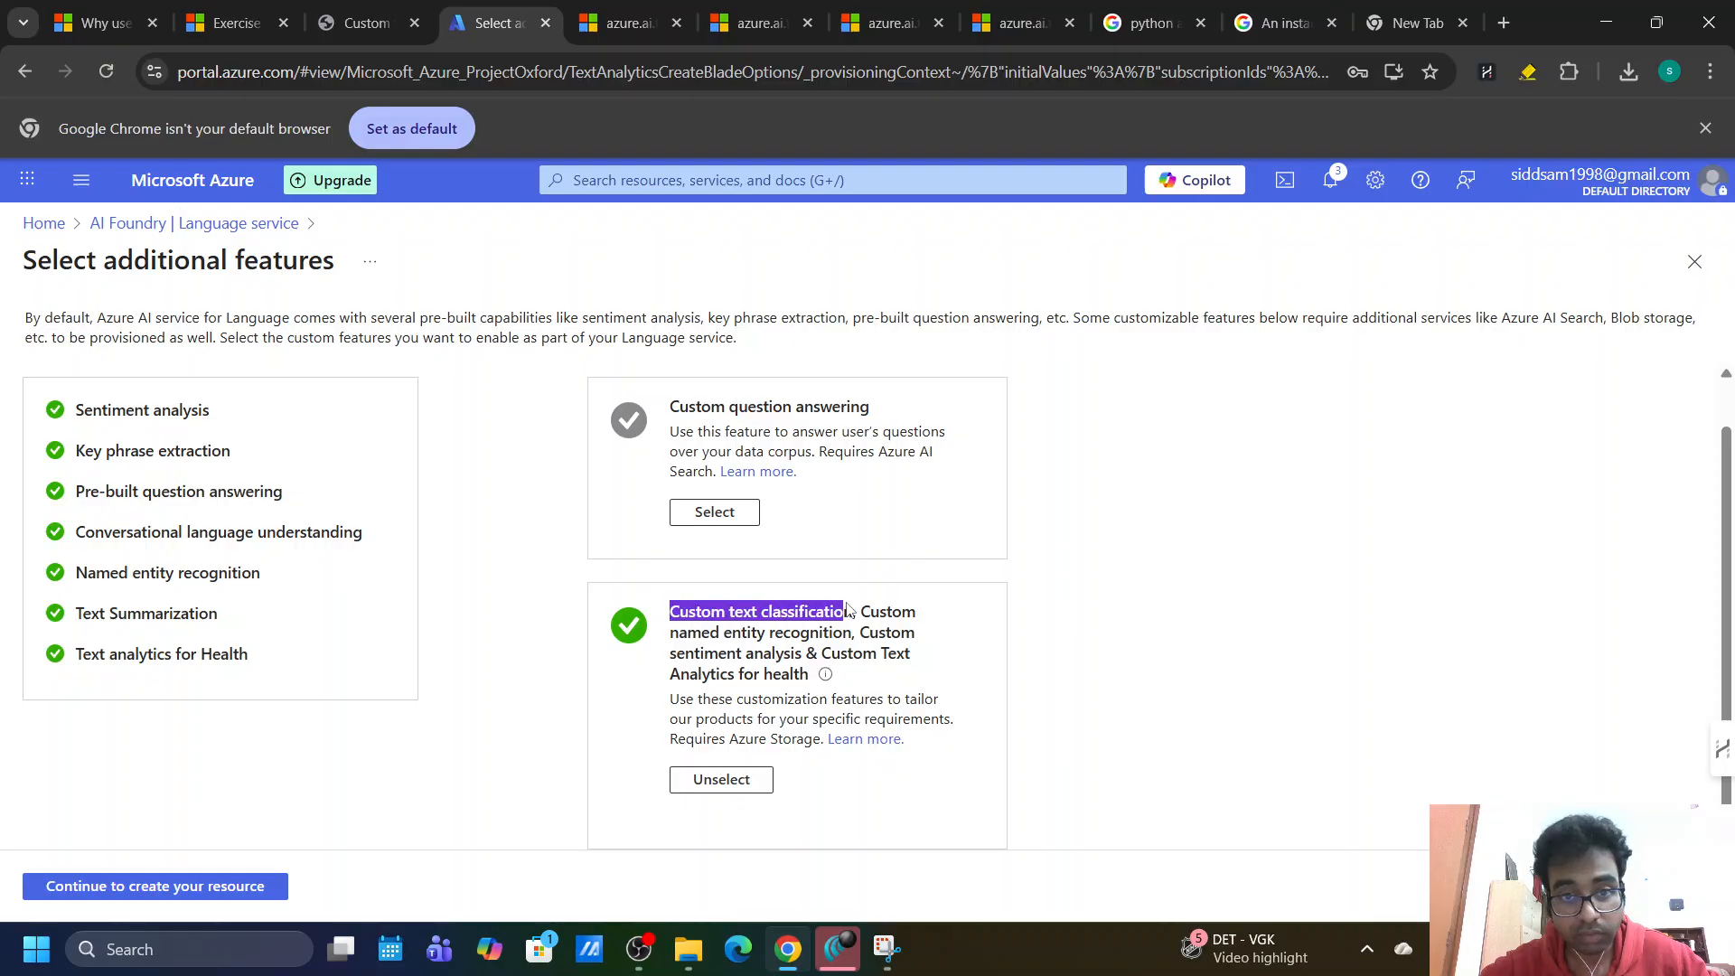
left_click(122, 884)
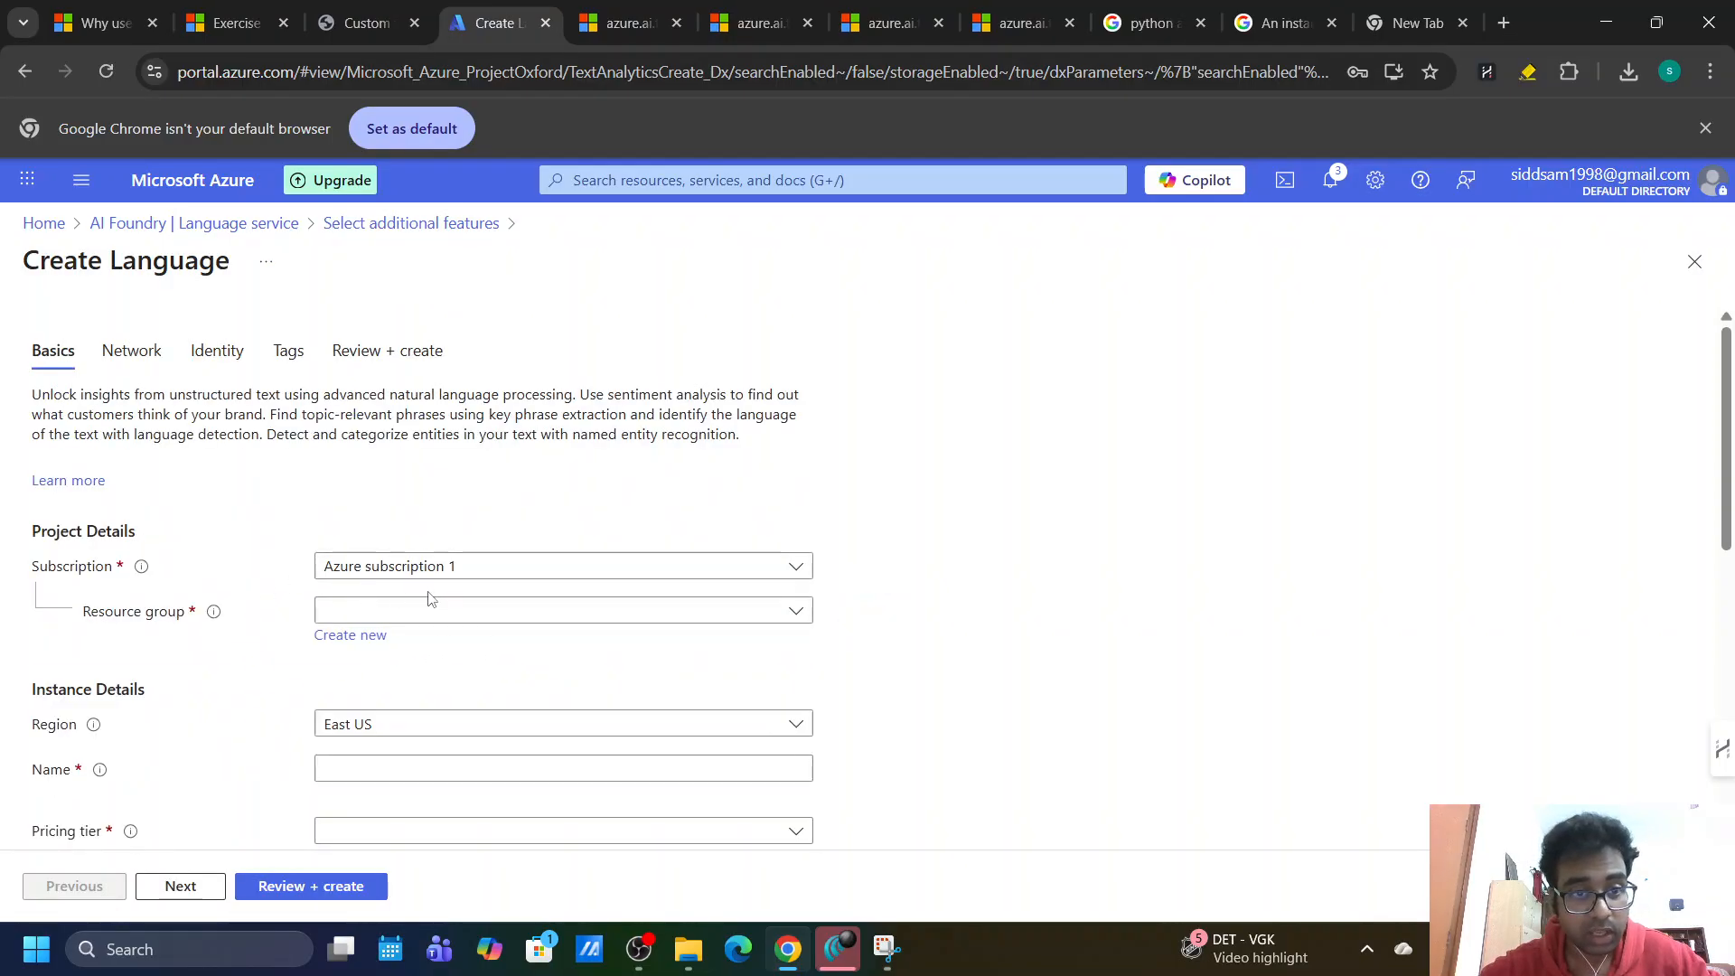
Assign the Language resource to the existing resource group rg-lab1 and name it deqw.
left_click(432, 609)
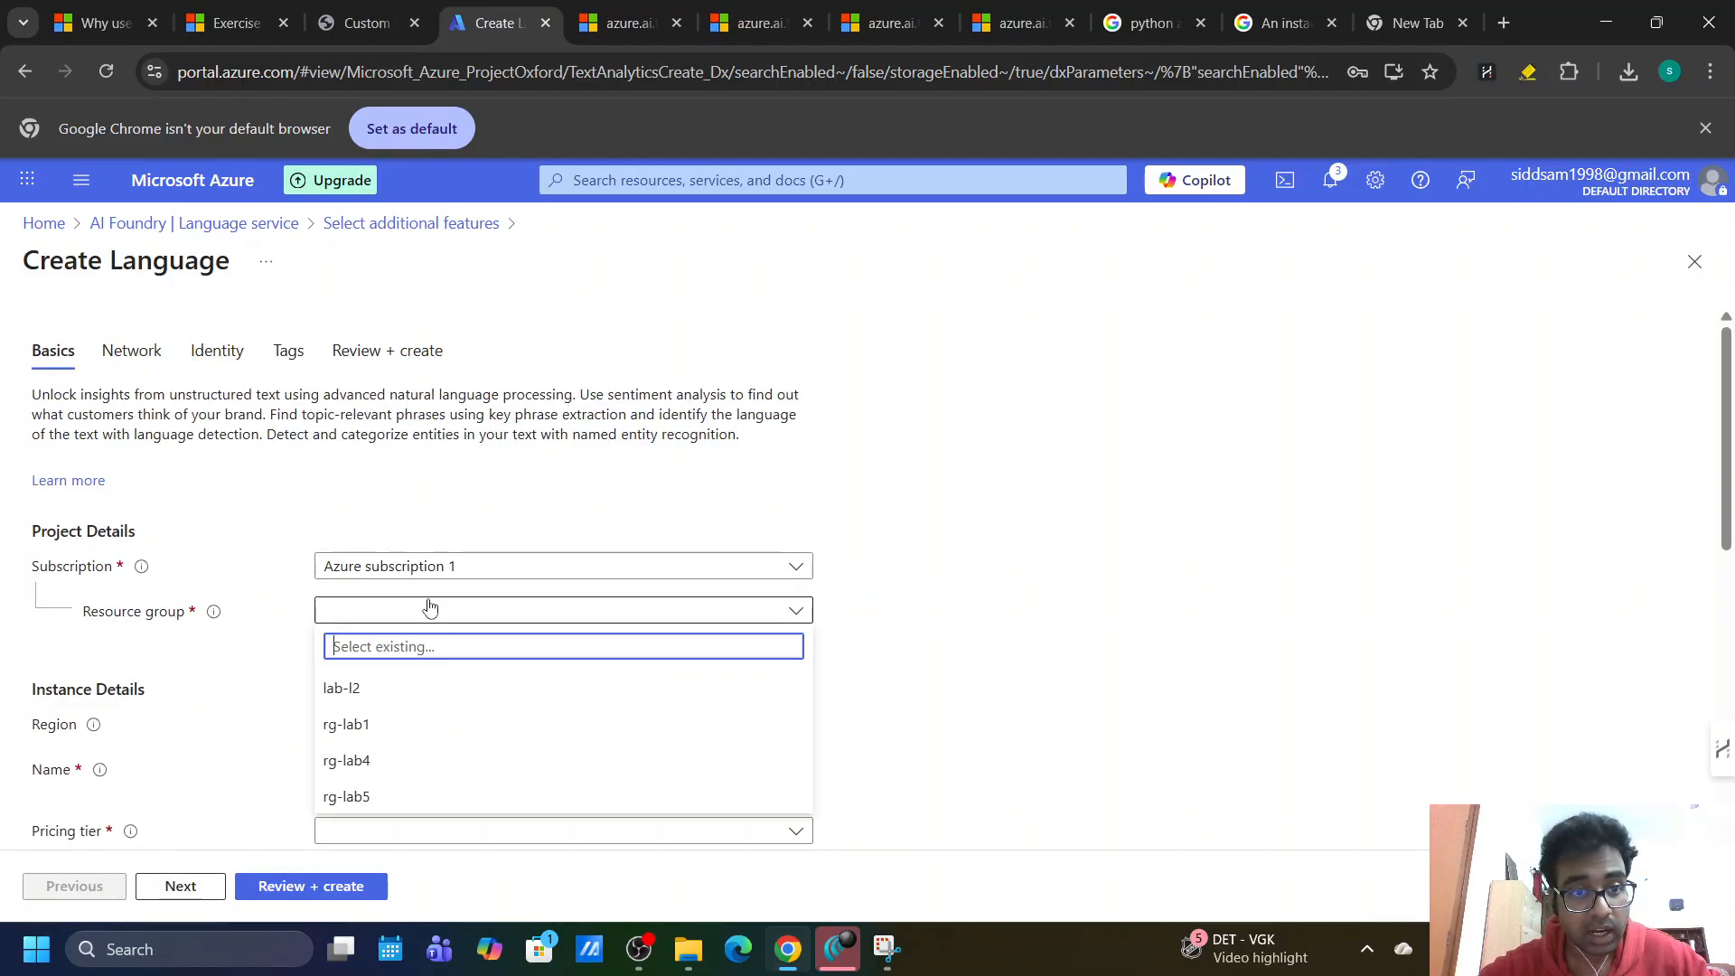
left_click(356, 724)
scroll(357, 737, "down", 3)
left_click(345, 434)
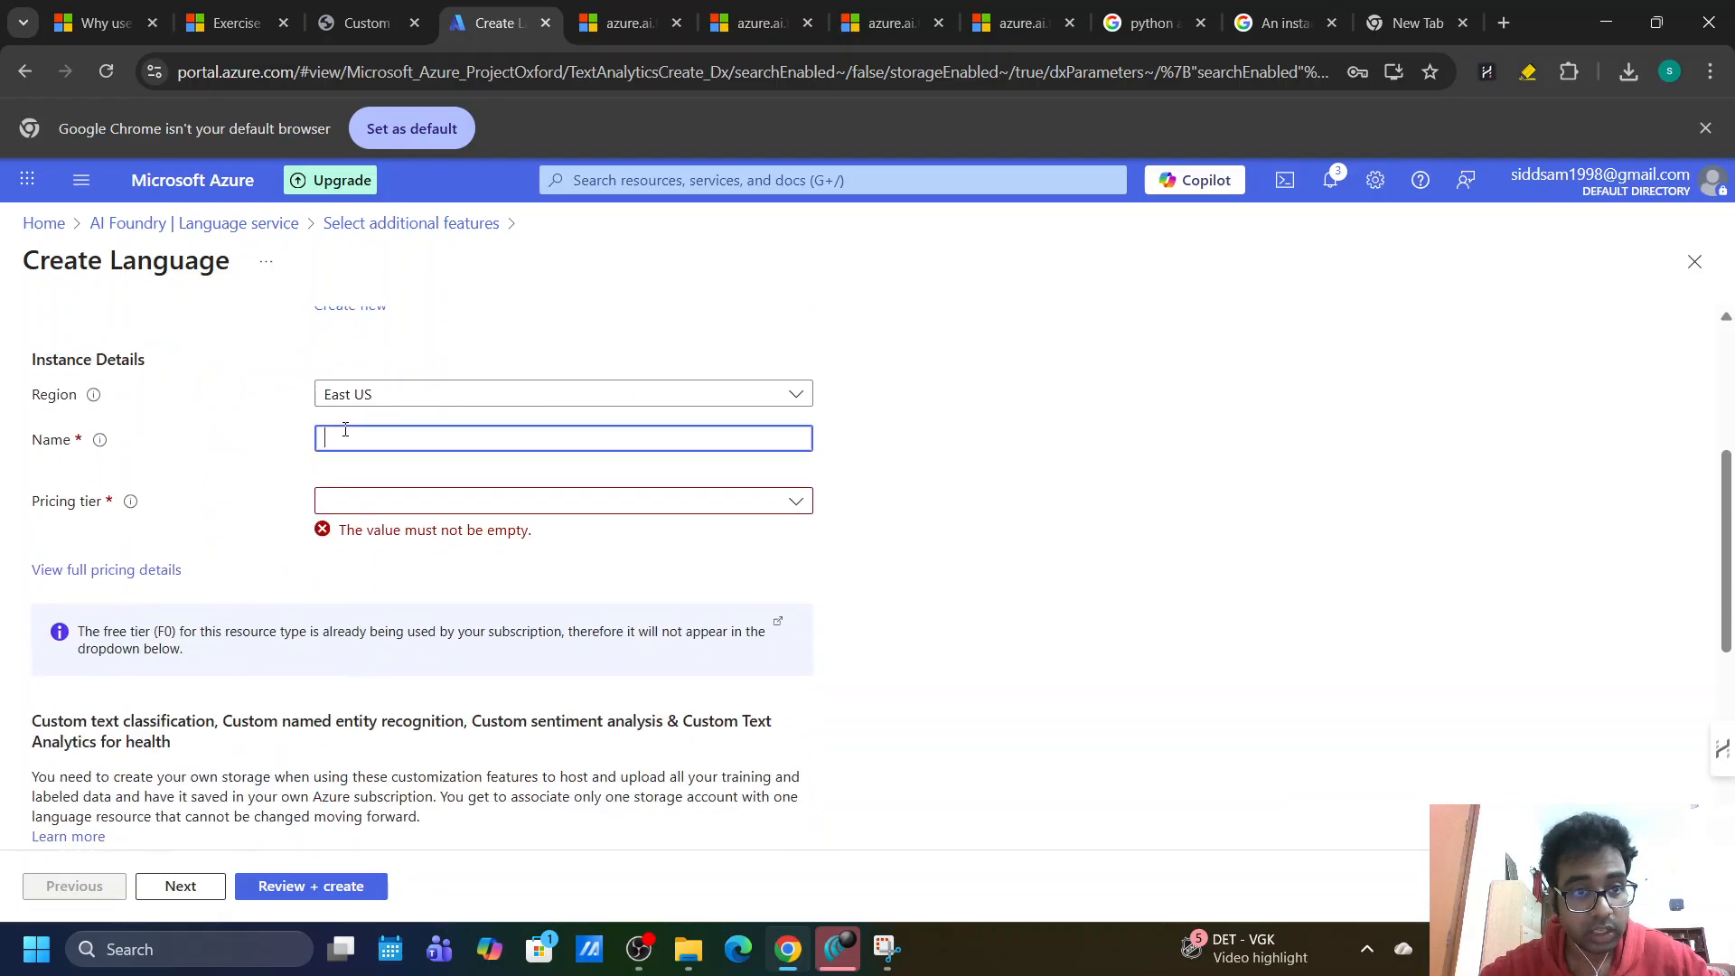
type("dec")
Check which pricing tiers are available for the new Language resource.
left_click(365, 499)
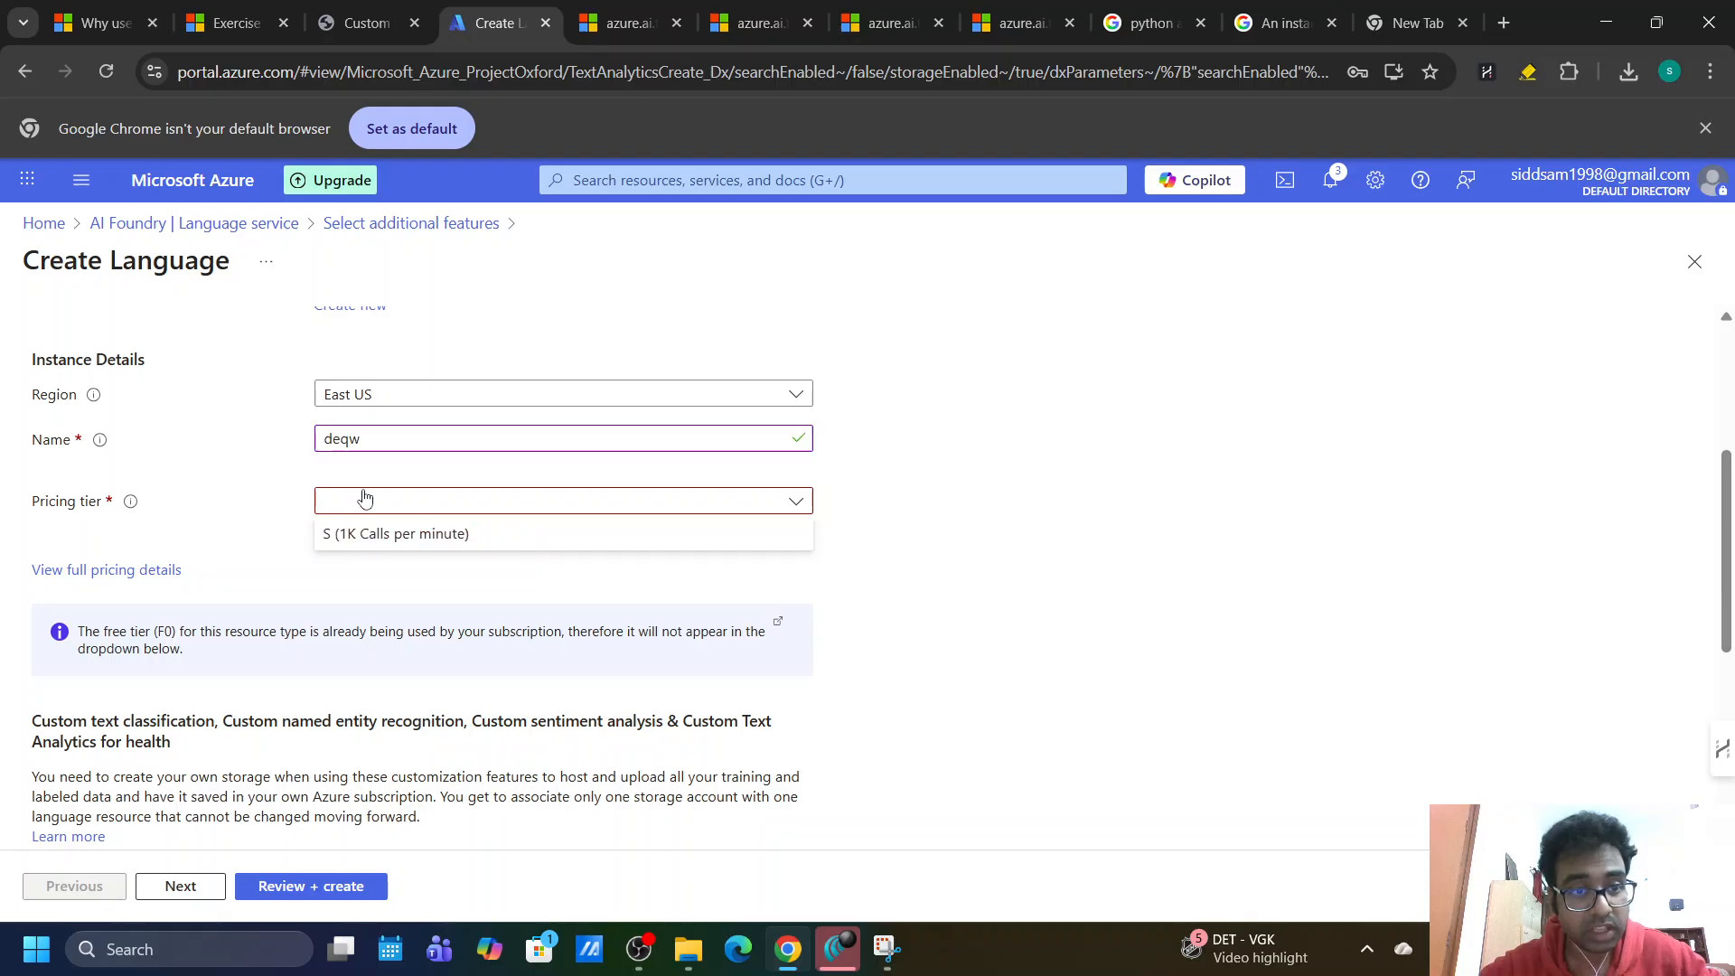
left_click(353, 506)
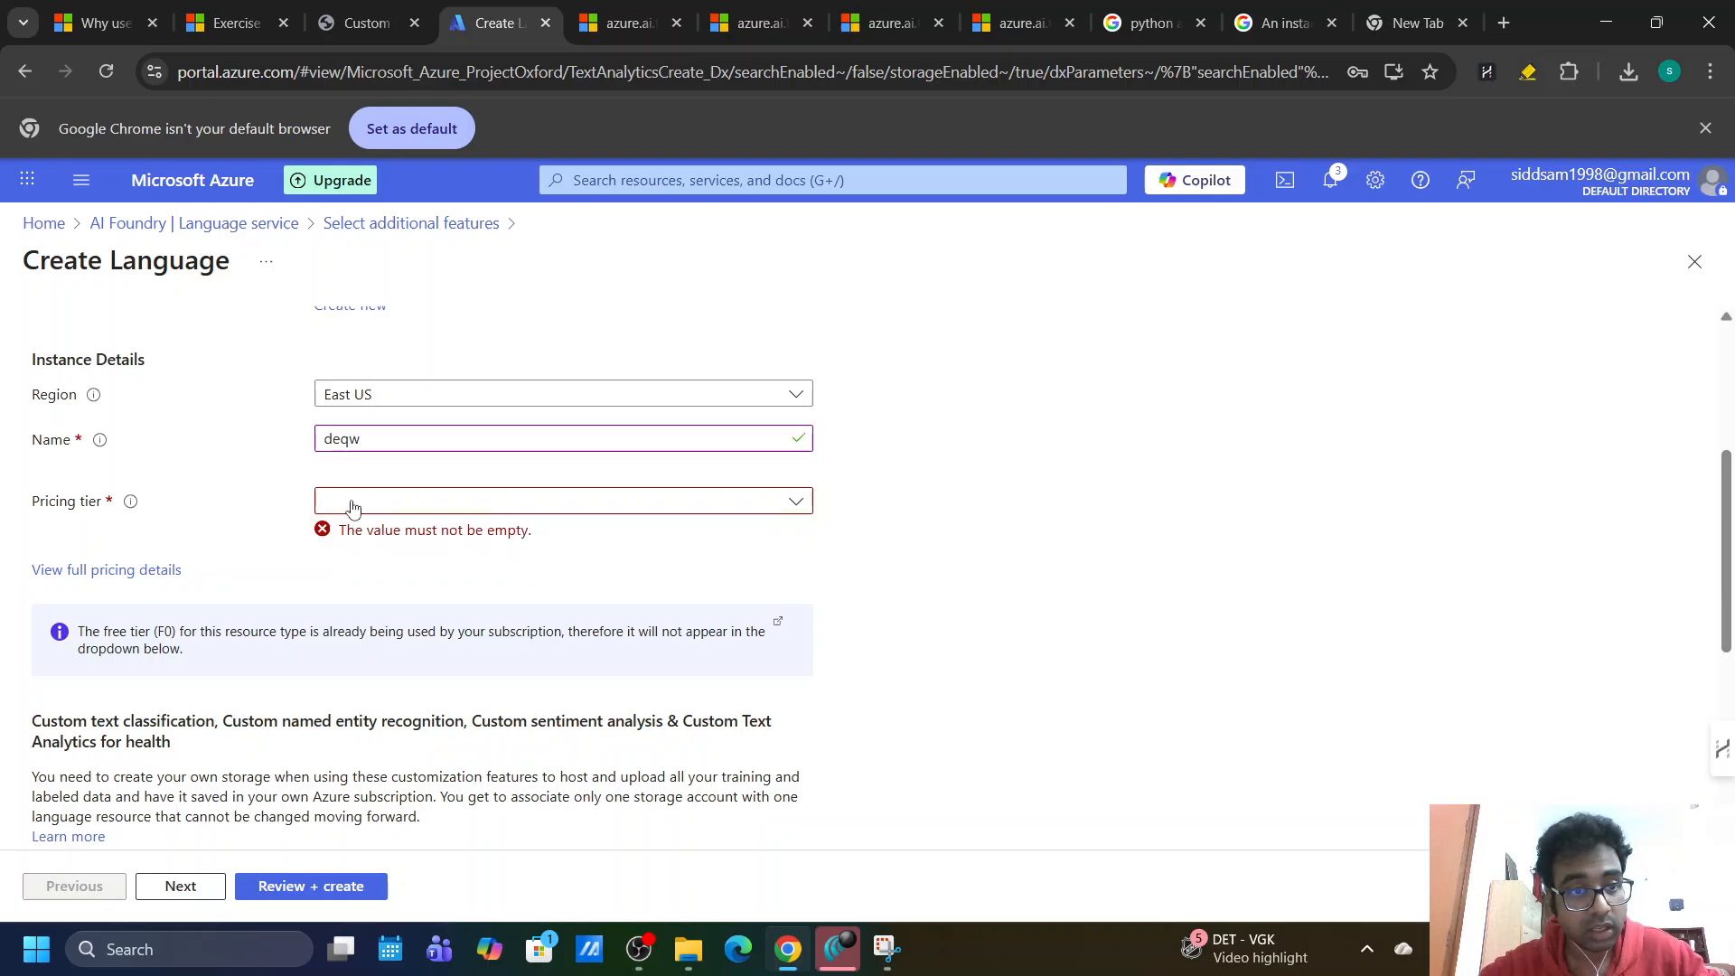
left_click(407, 502)
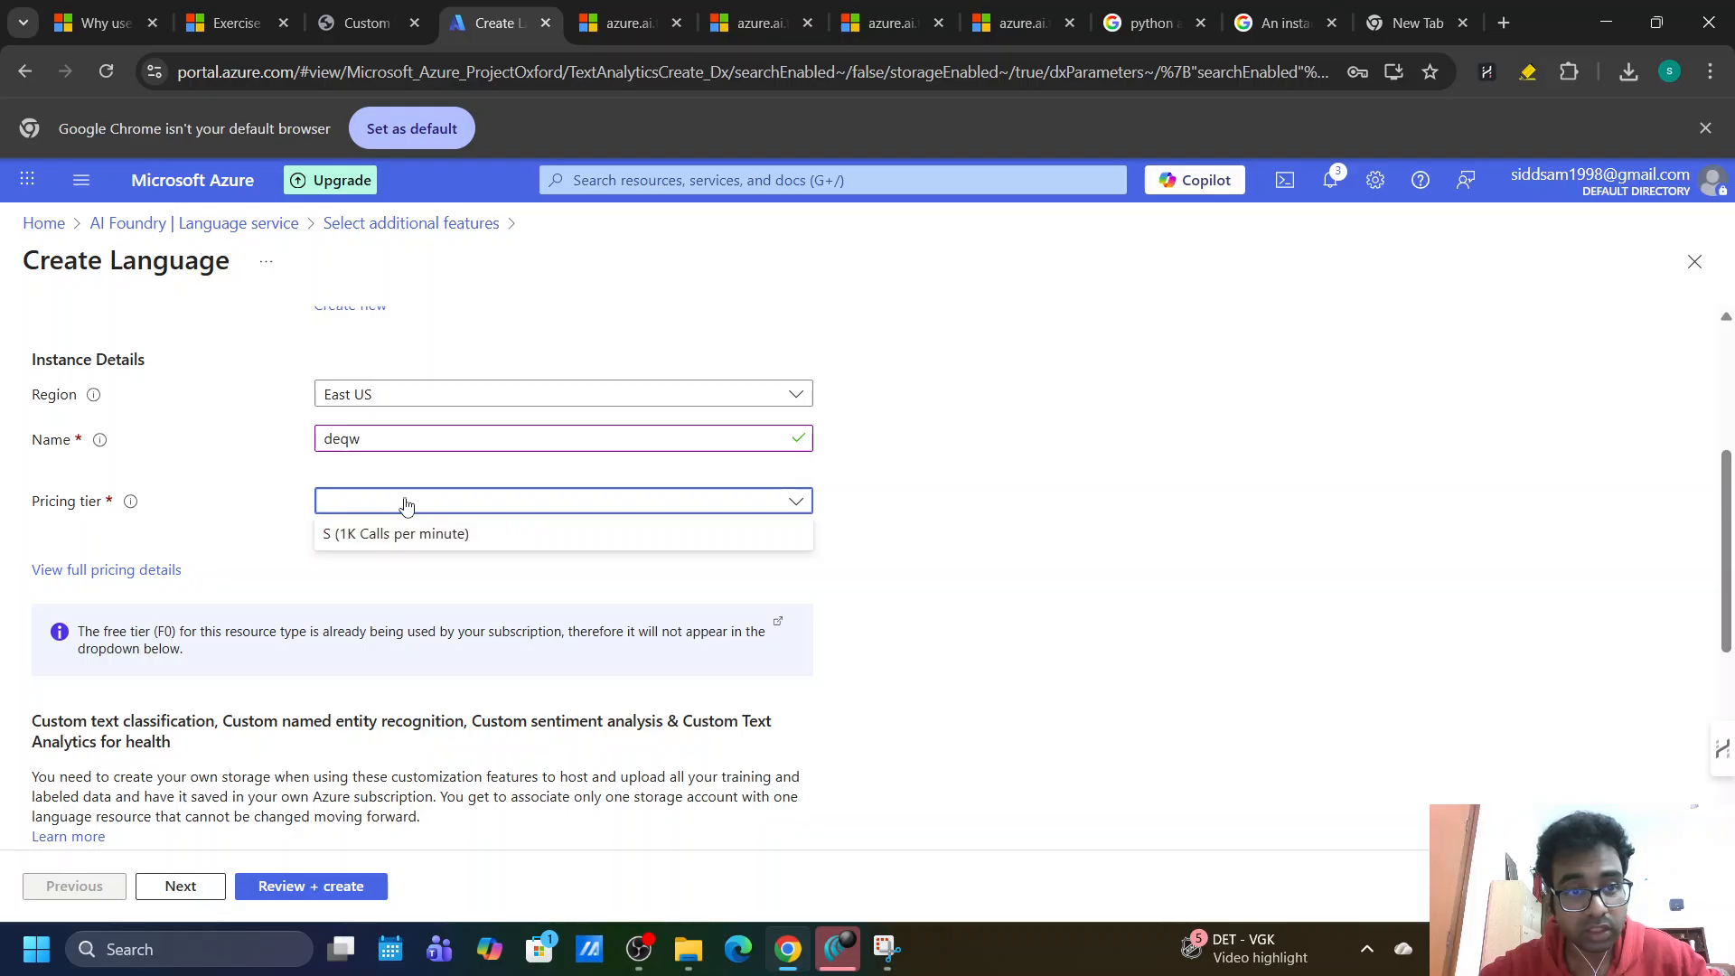
left_click(353, 506)
left_click(352, 506)
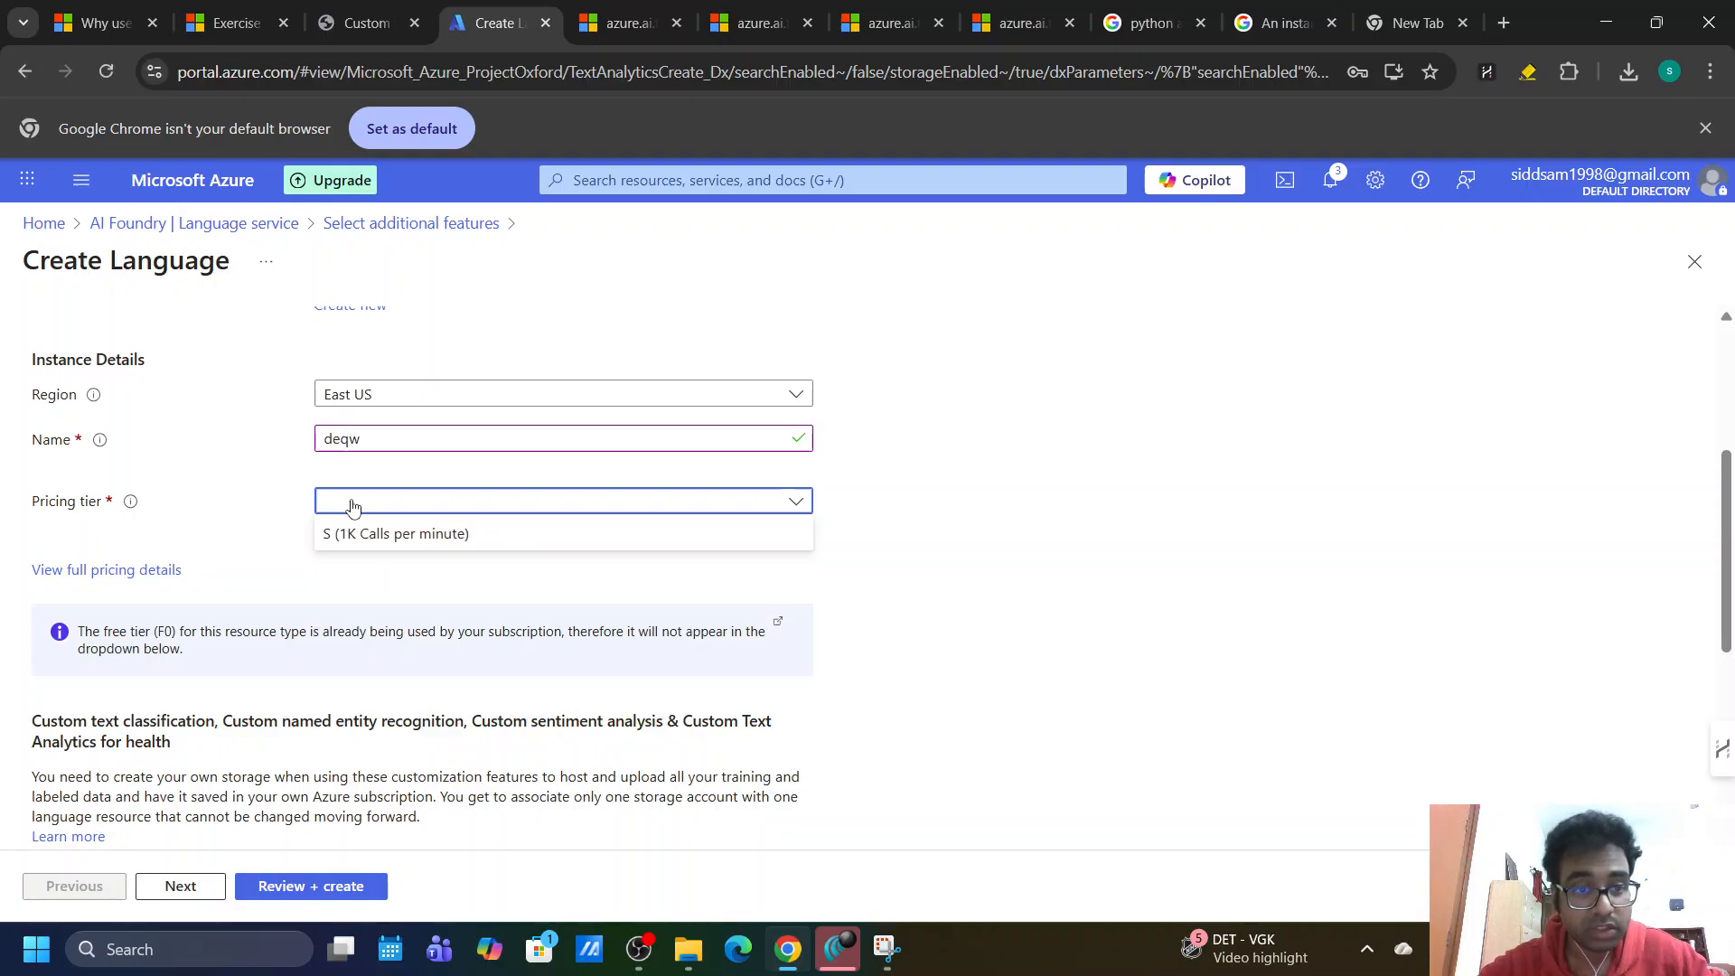
left_click(361, 500)
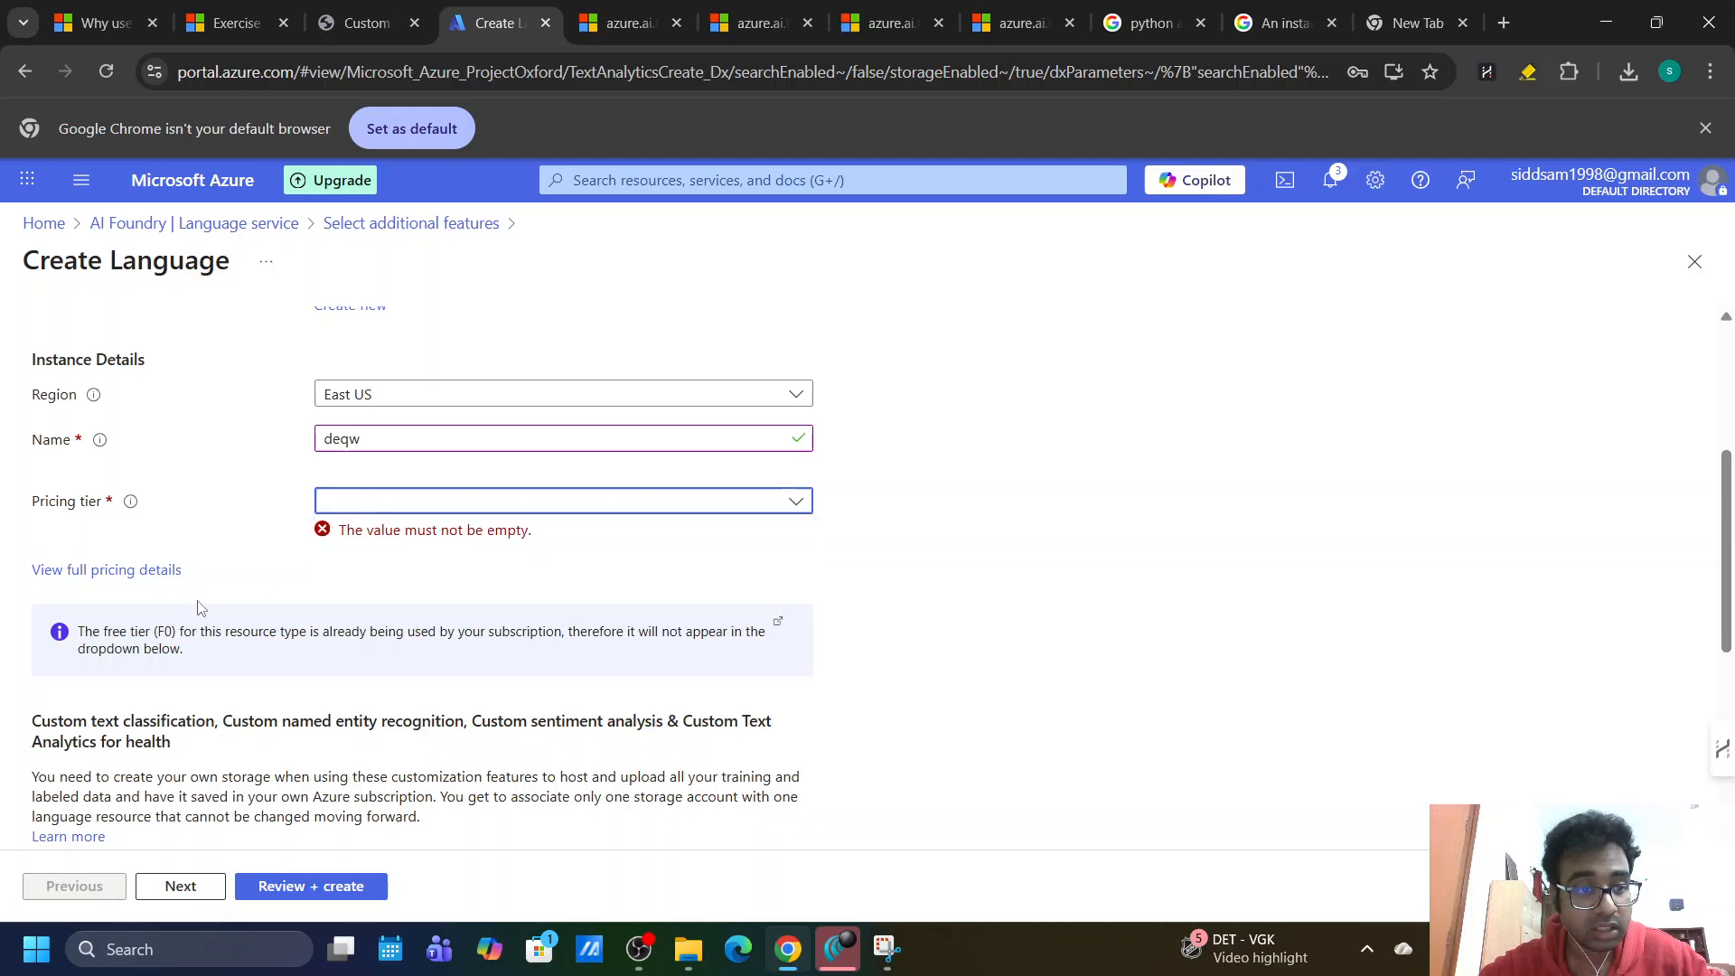
Set up a new storage account for the resource, named dwqdqwd with the type Standard LRS.
scroll(200, 608, "down", 3)
scroll(200, 608, "down", 1)
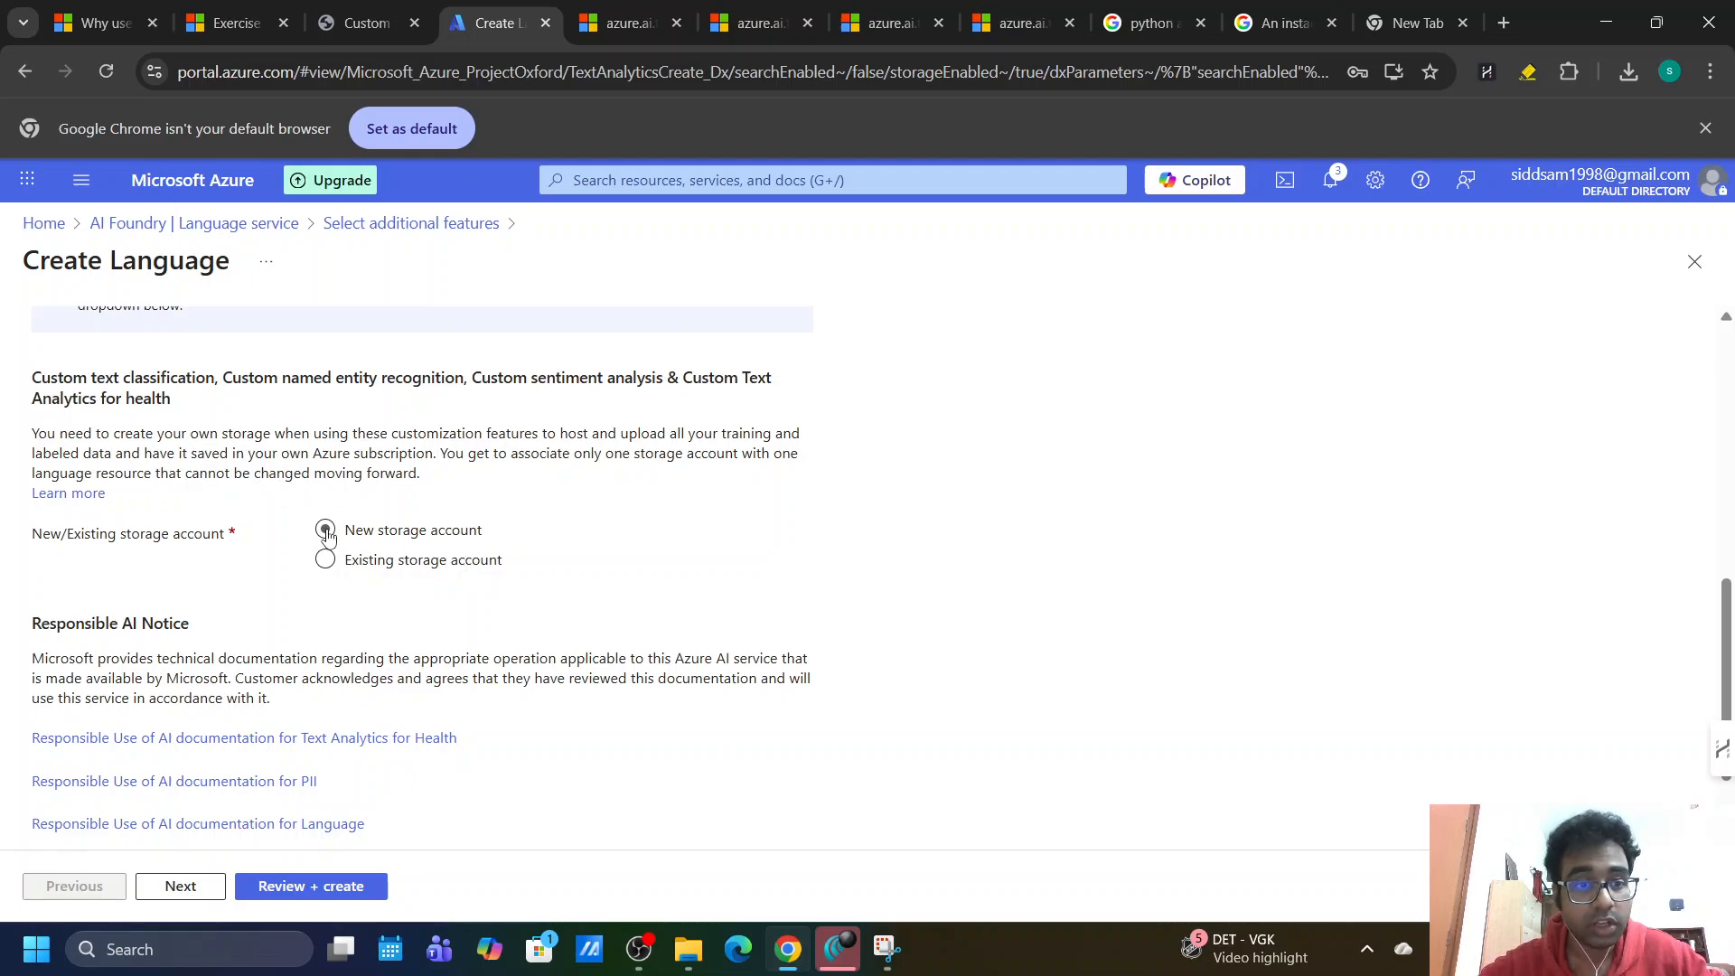
left_click(327, 533)
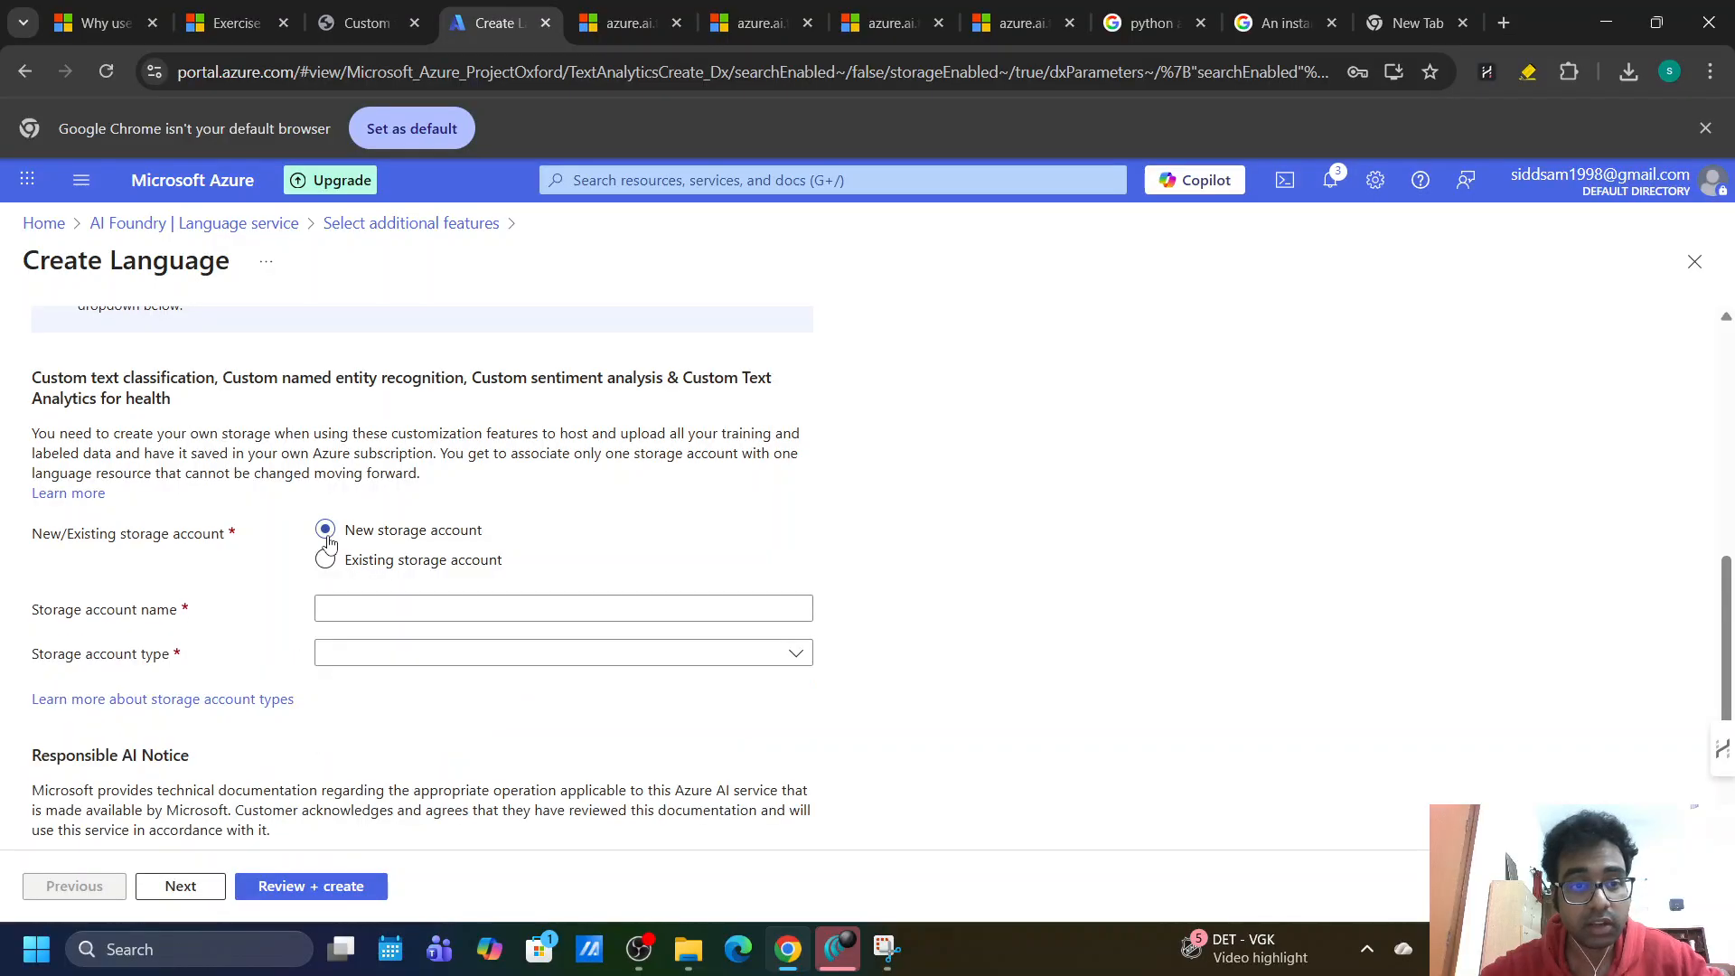
left_click(335, 597)
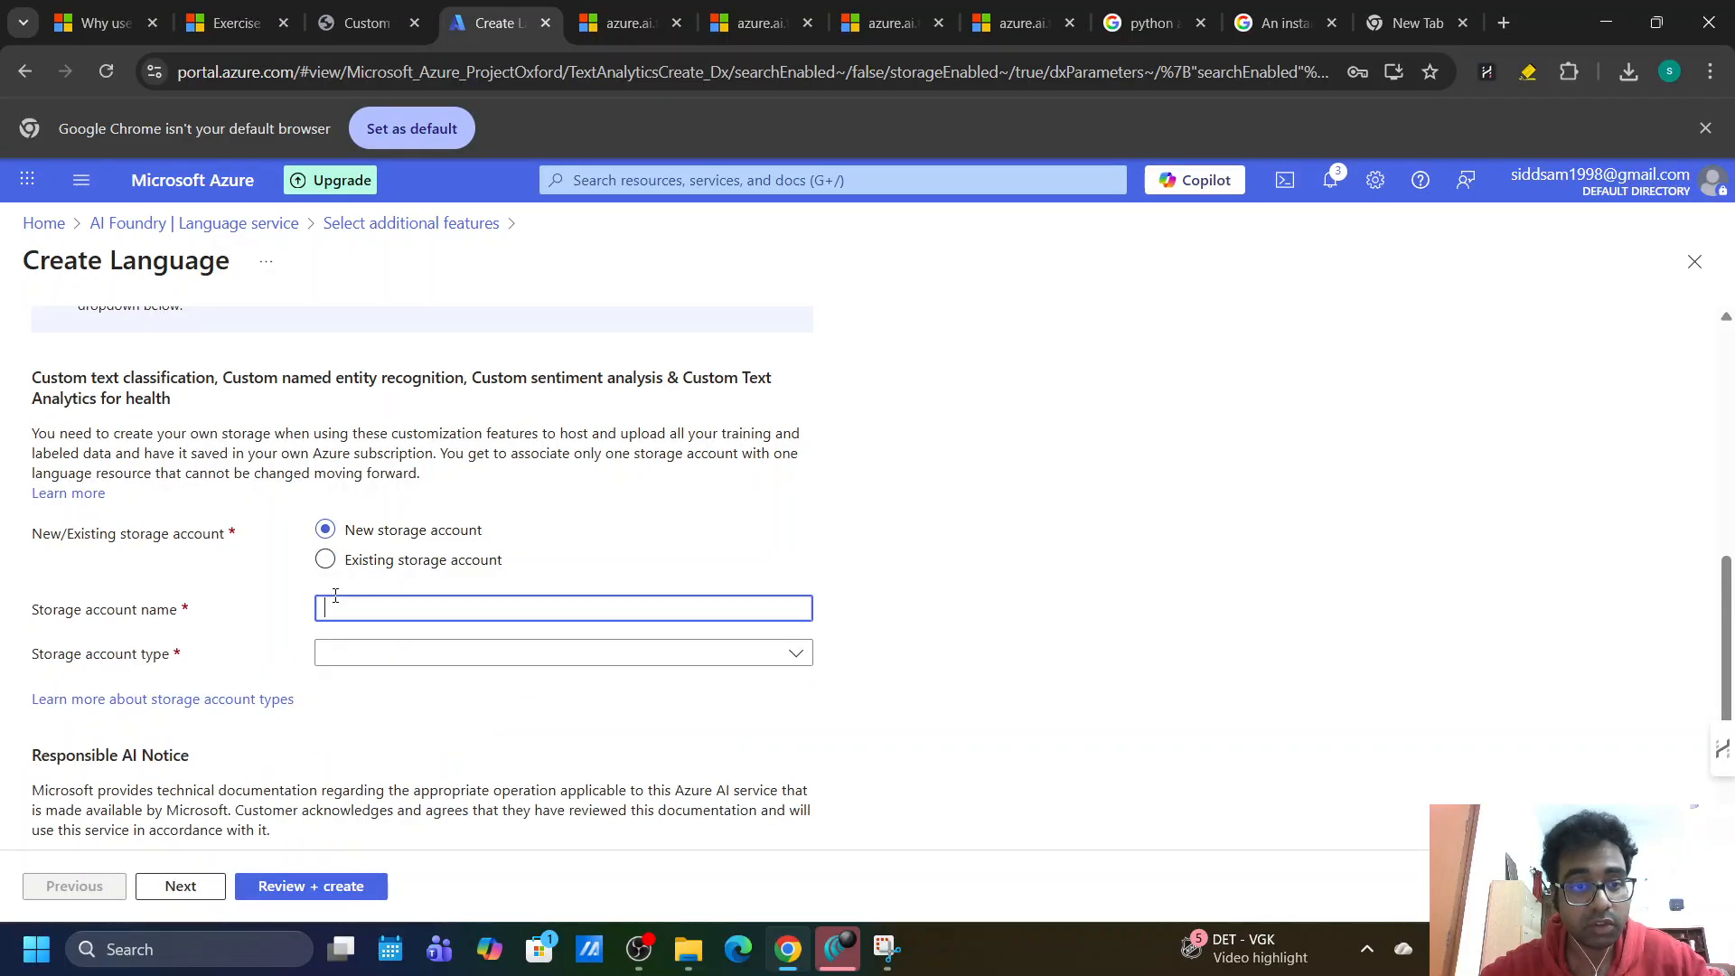
type("dwqdqwd")
left_click(349, 653)
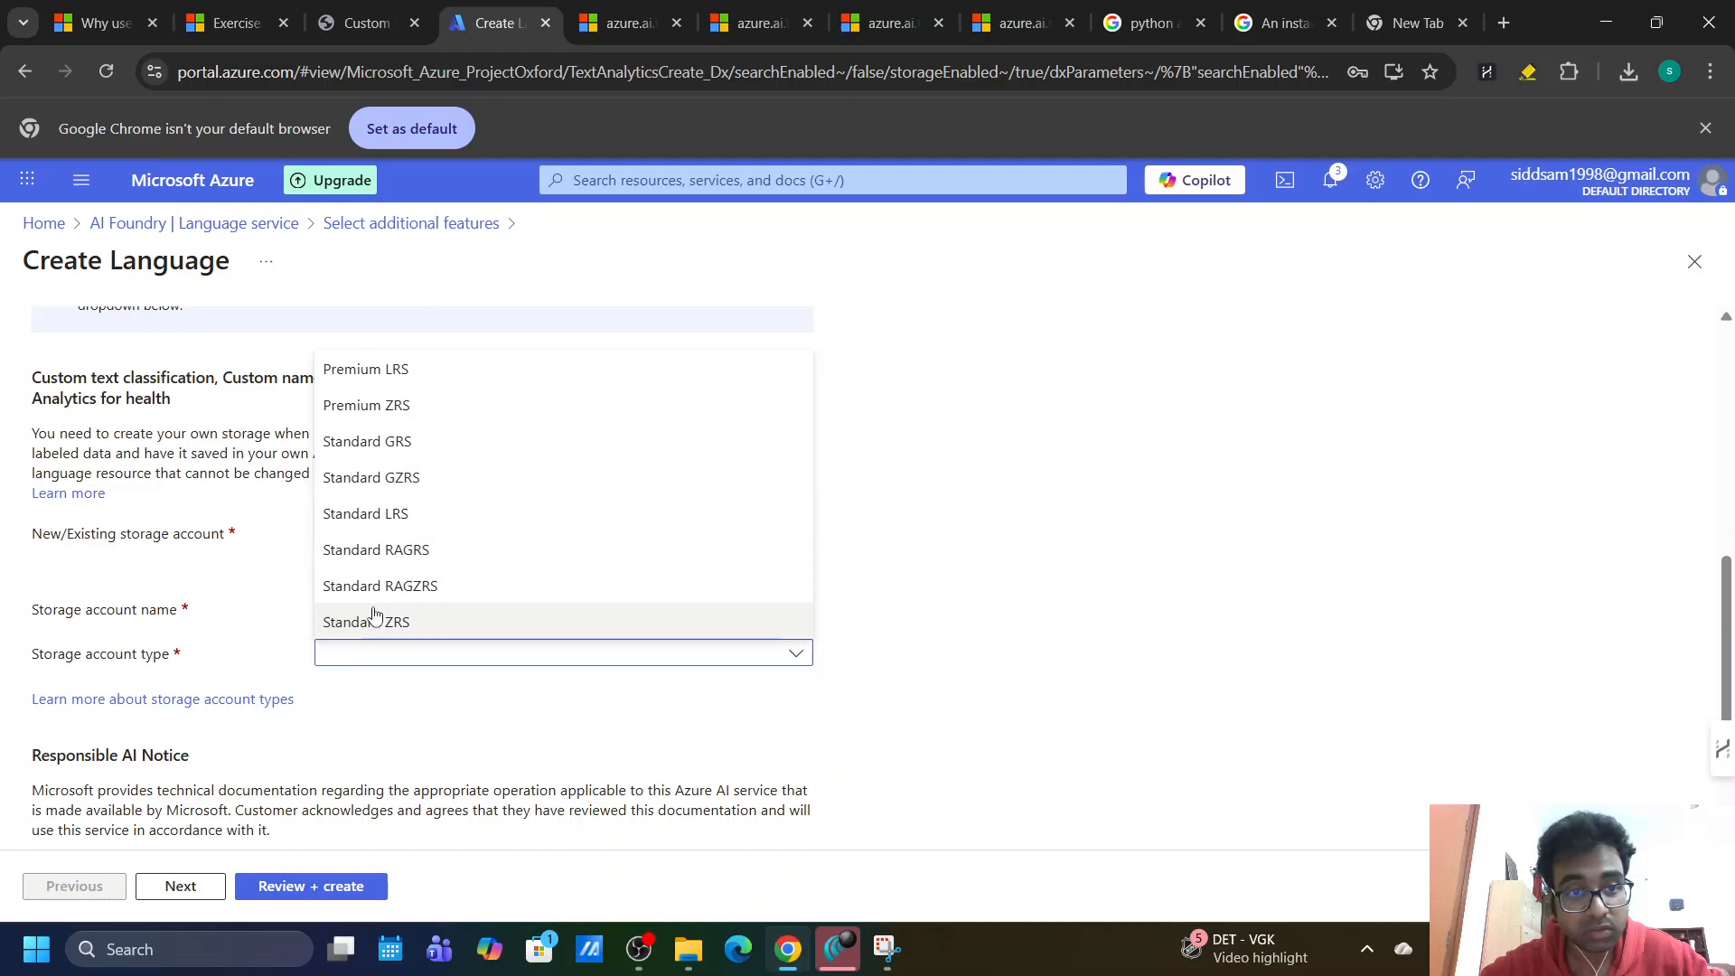
left_click(373, 524)
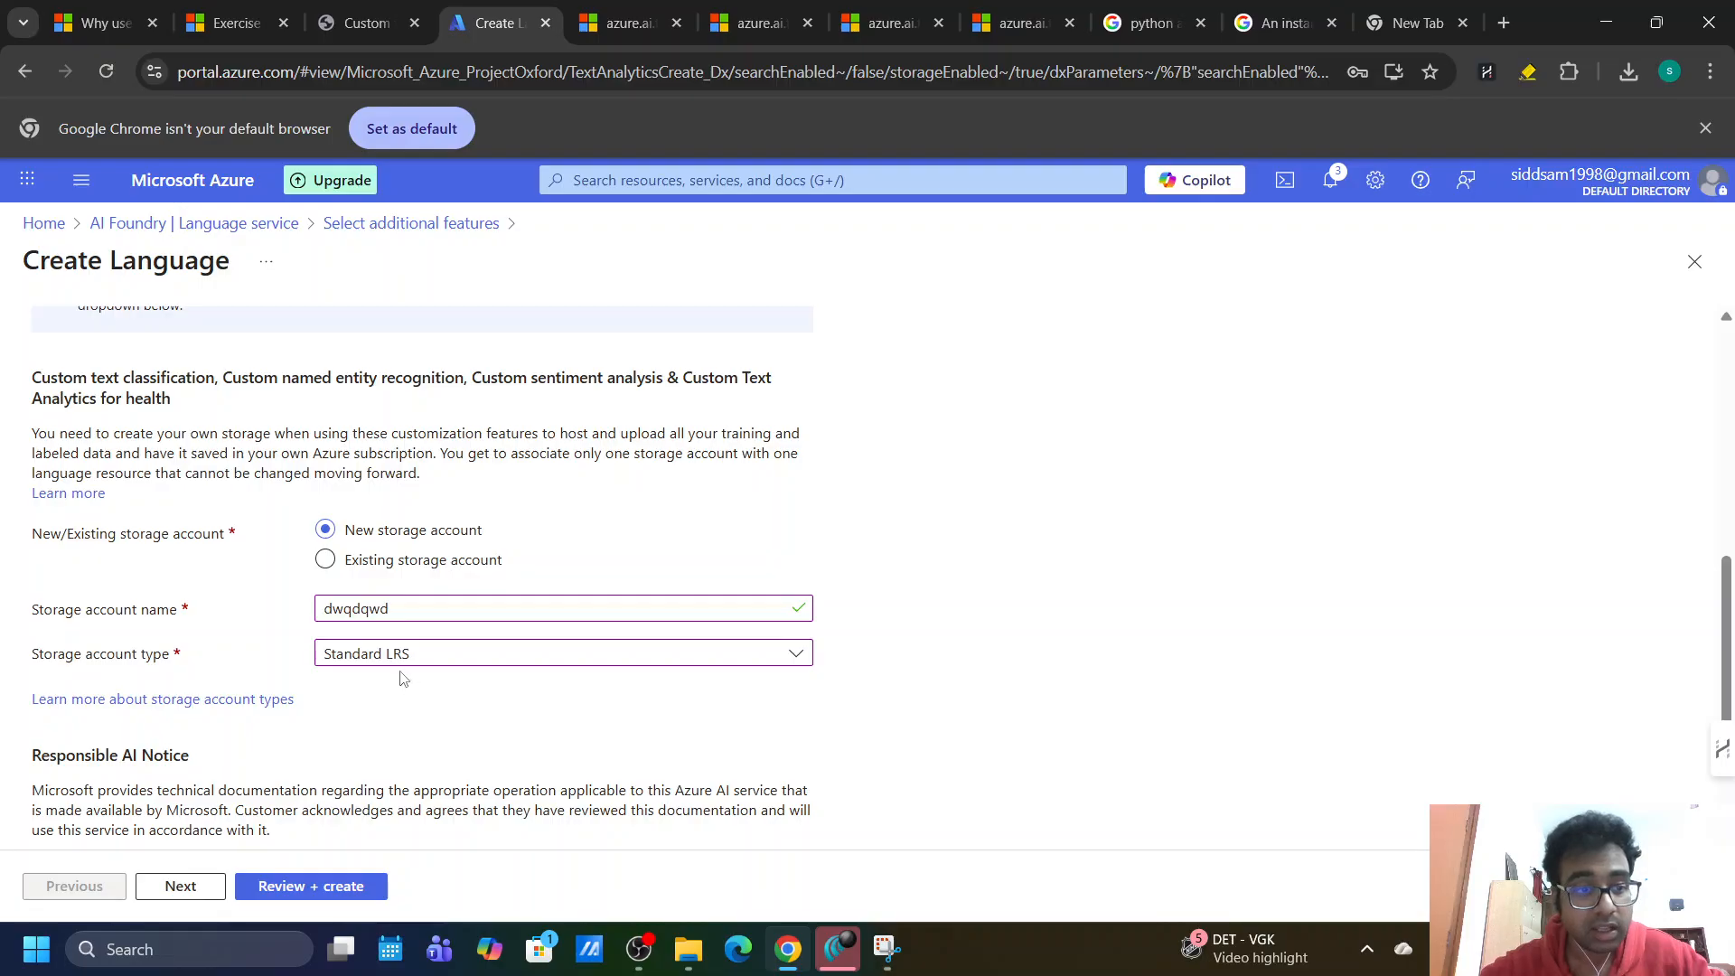
Acknowledge the Responsible AI Notice terms and proceed to the final review, keeping the default network, identity and tag settings.
scroll(403, 678, "down", 3)
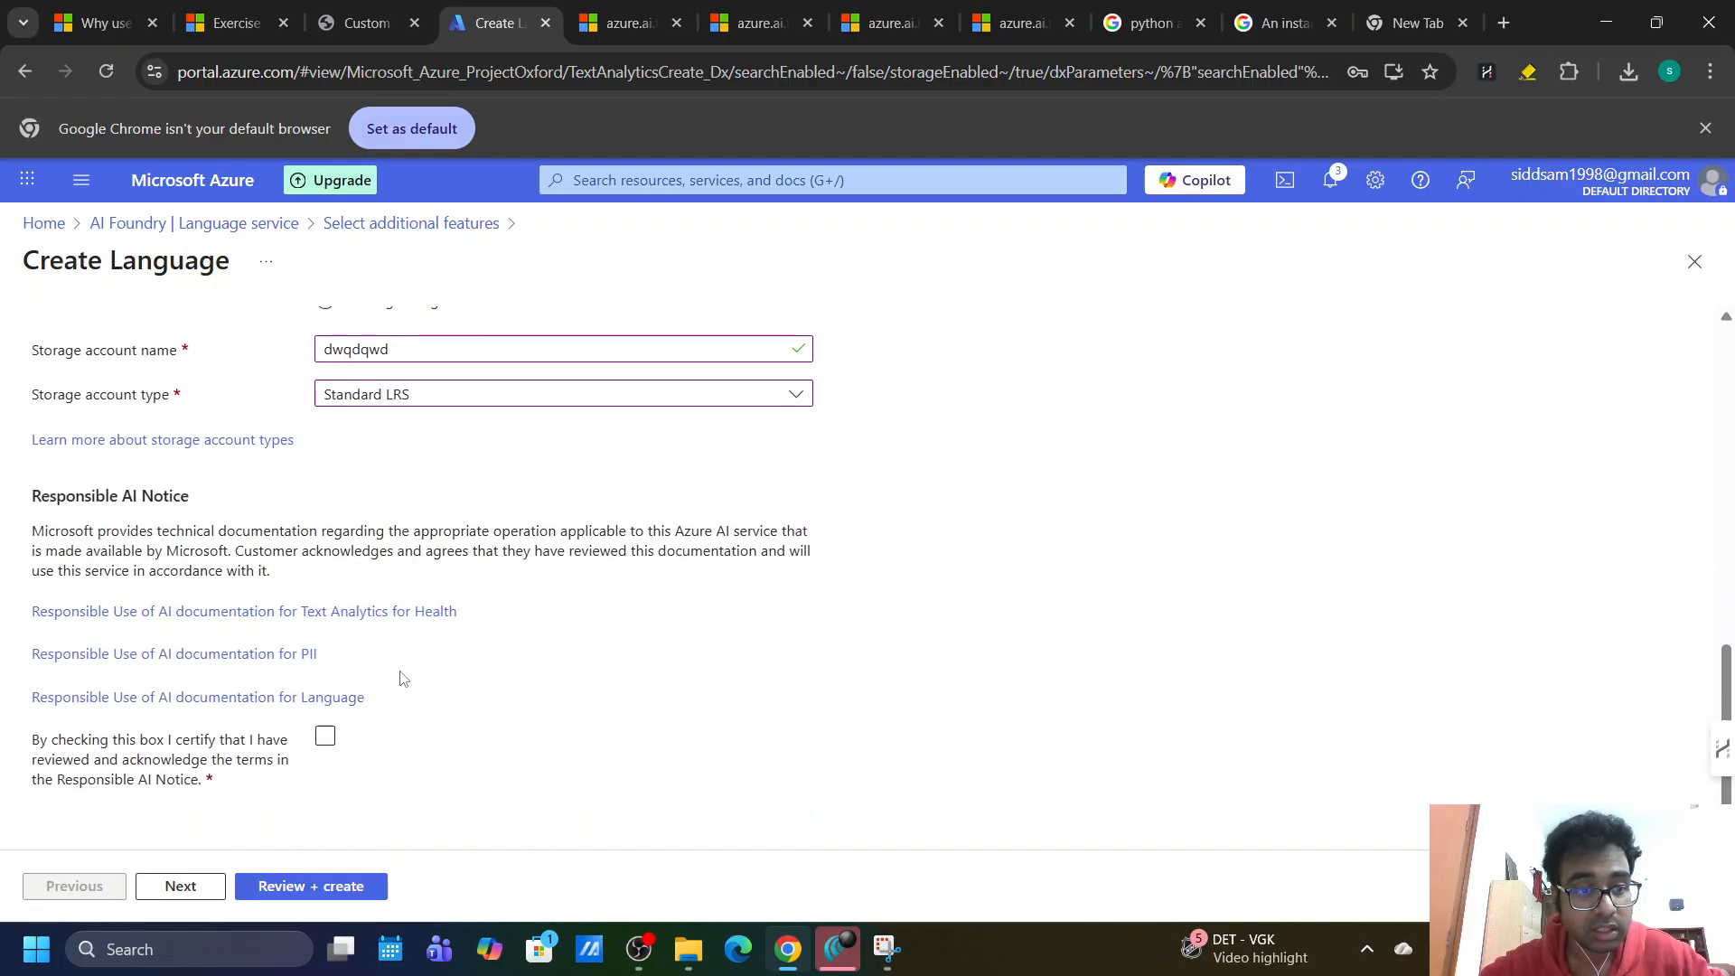
left_click(325, 736)
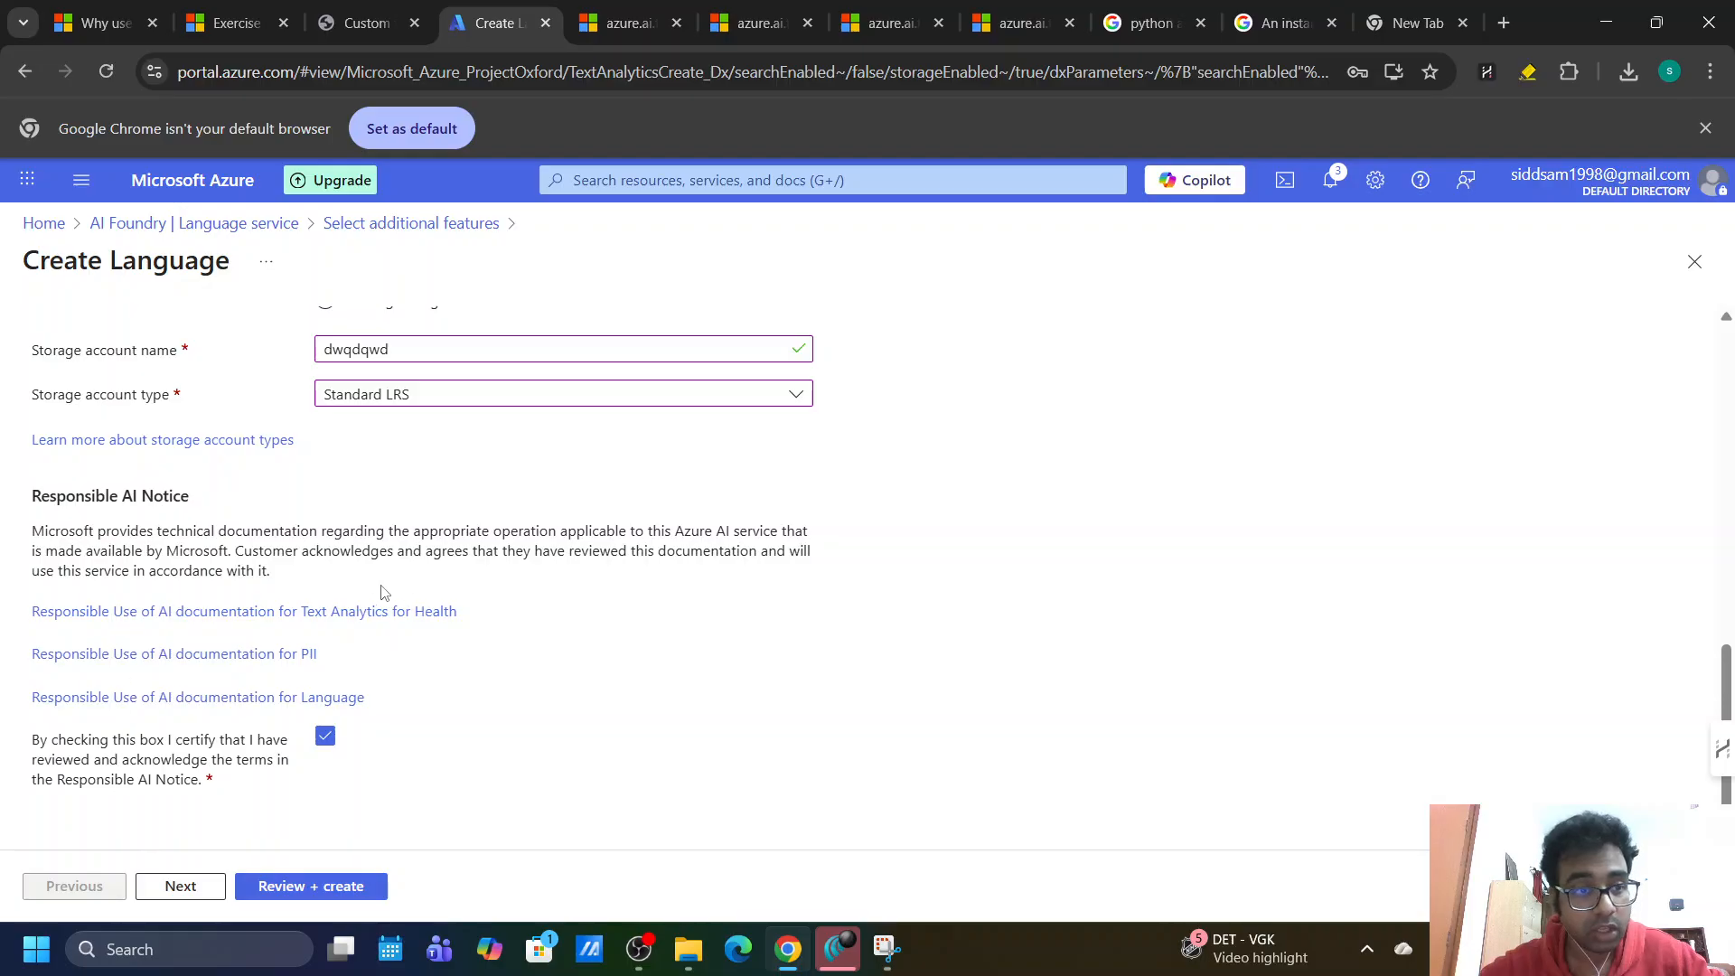
left_click(181, 888)
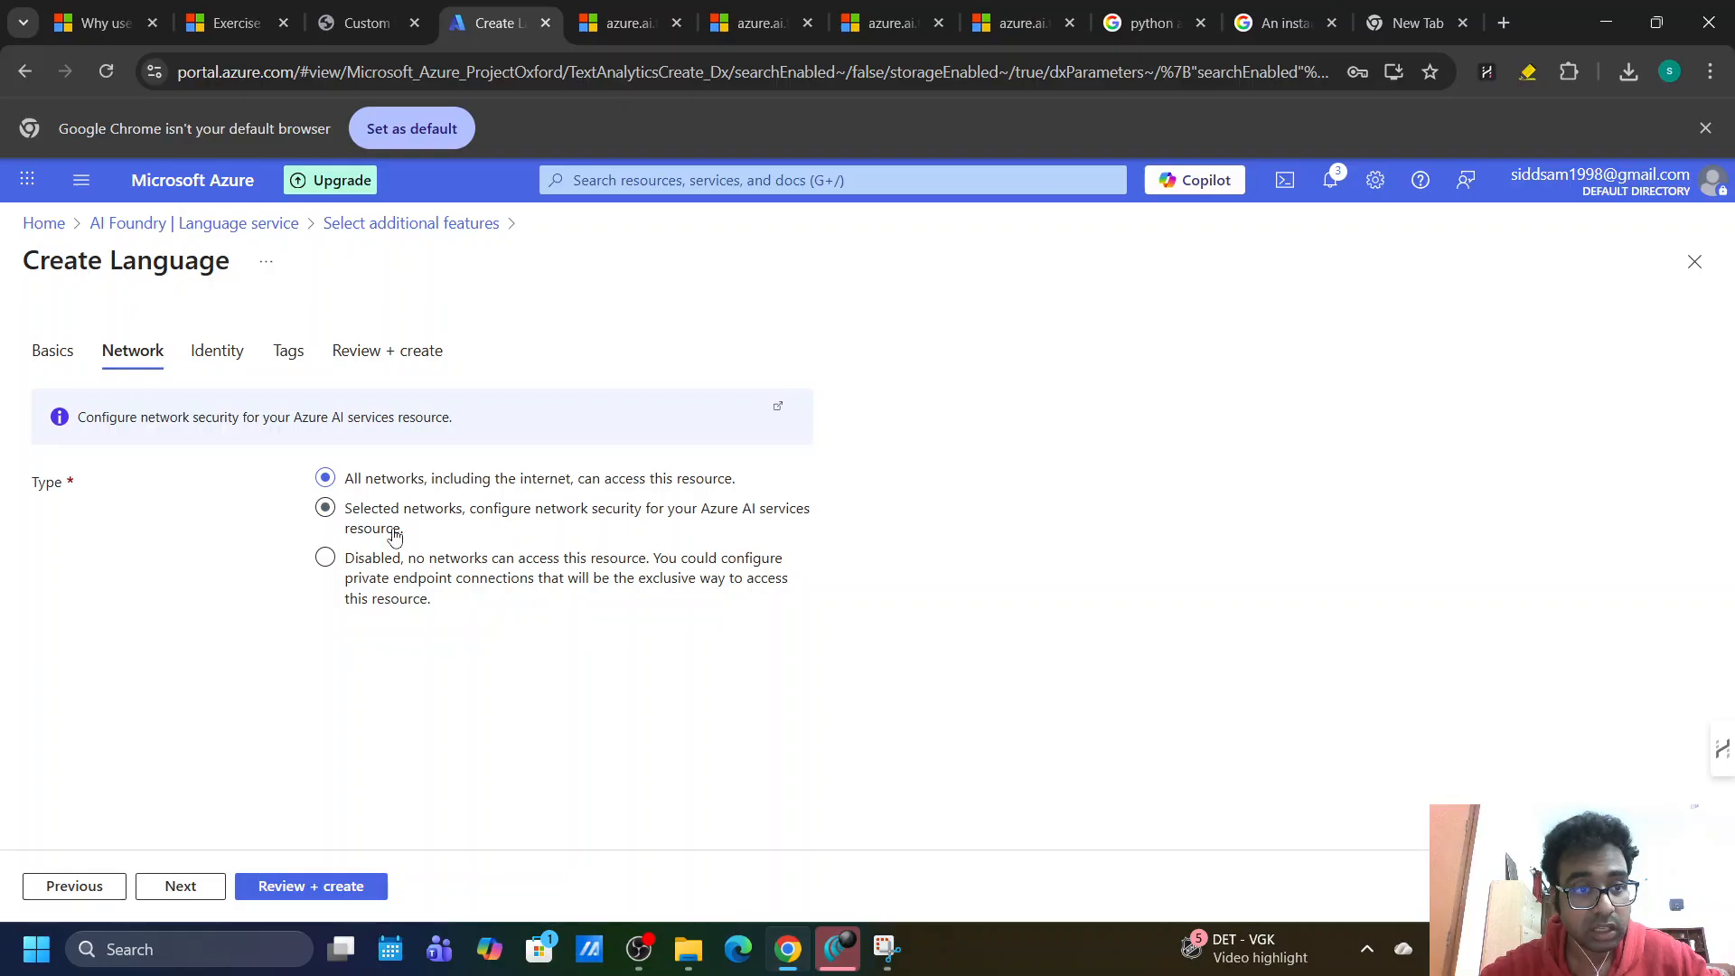
left_click(181, 886)
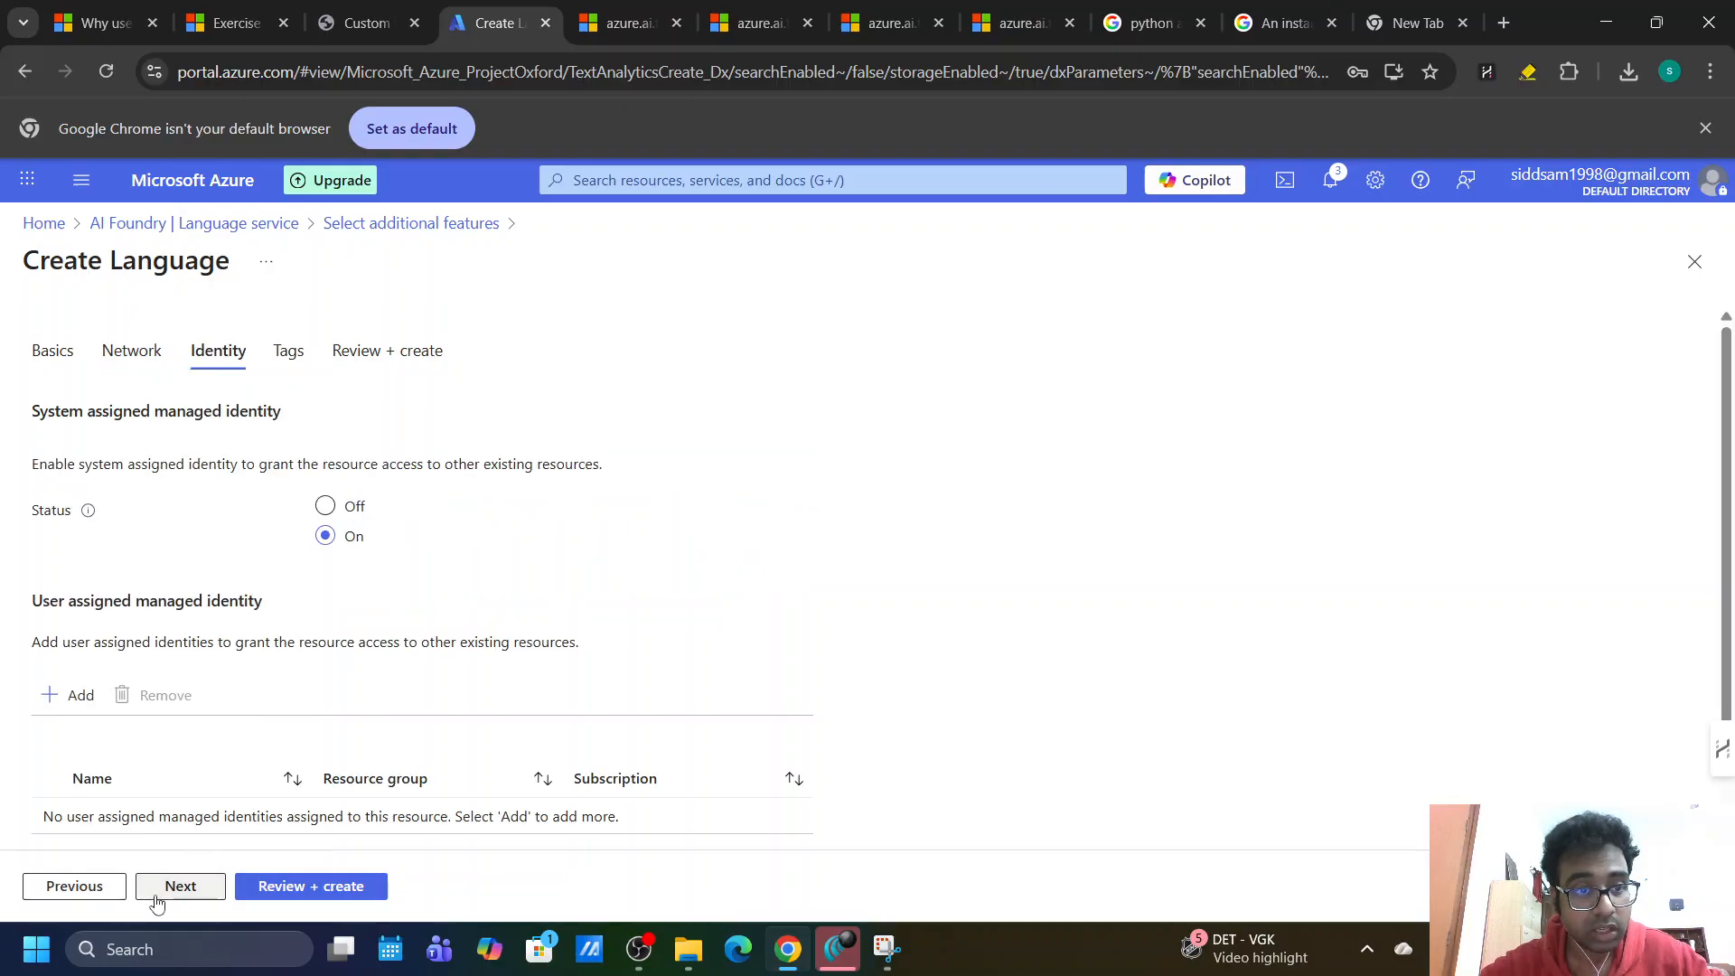
left_click(156, 896)
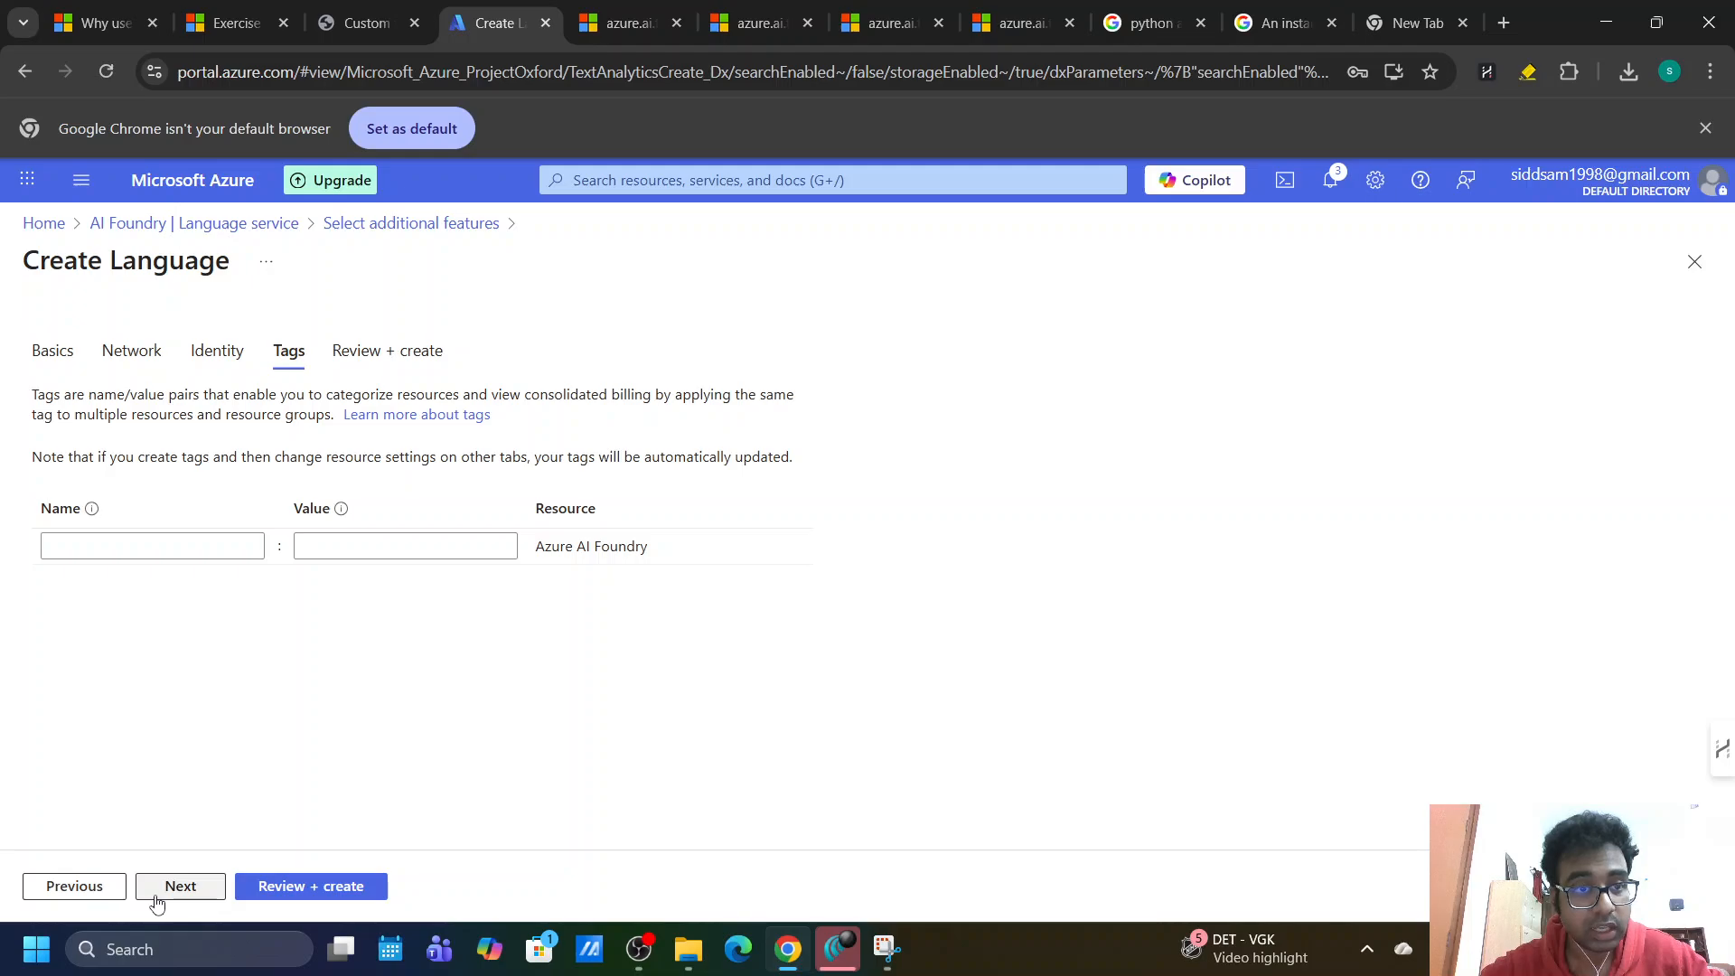
left_click(156, 896)
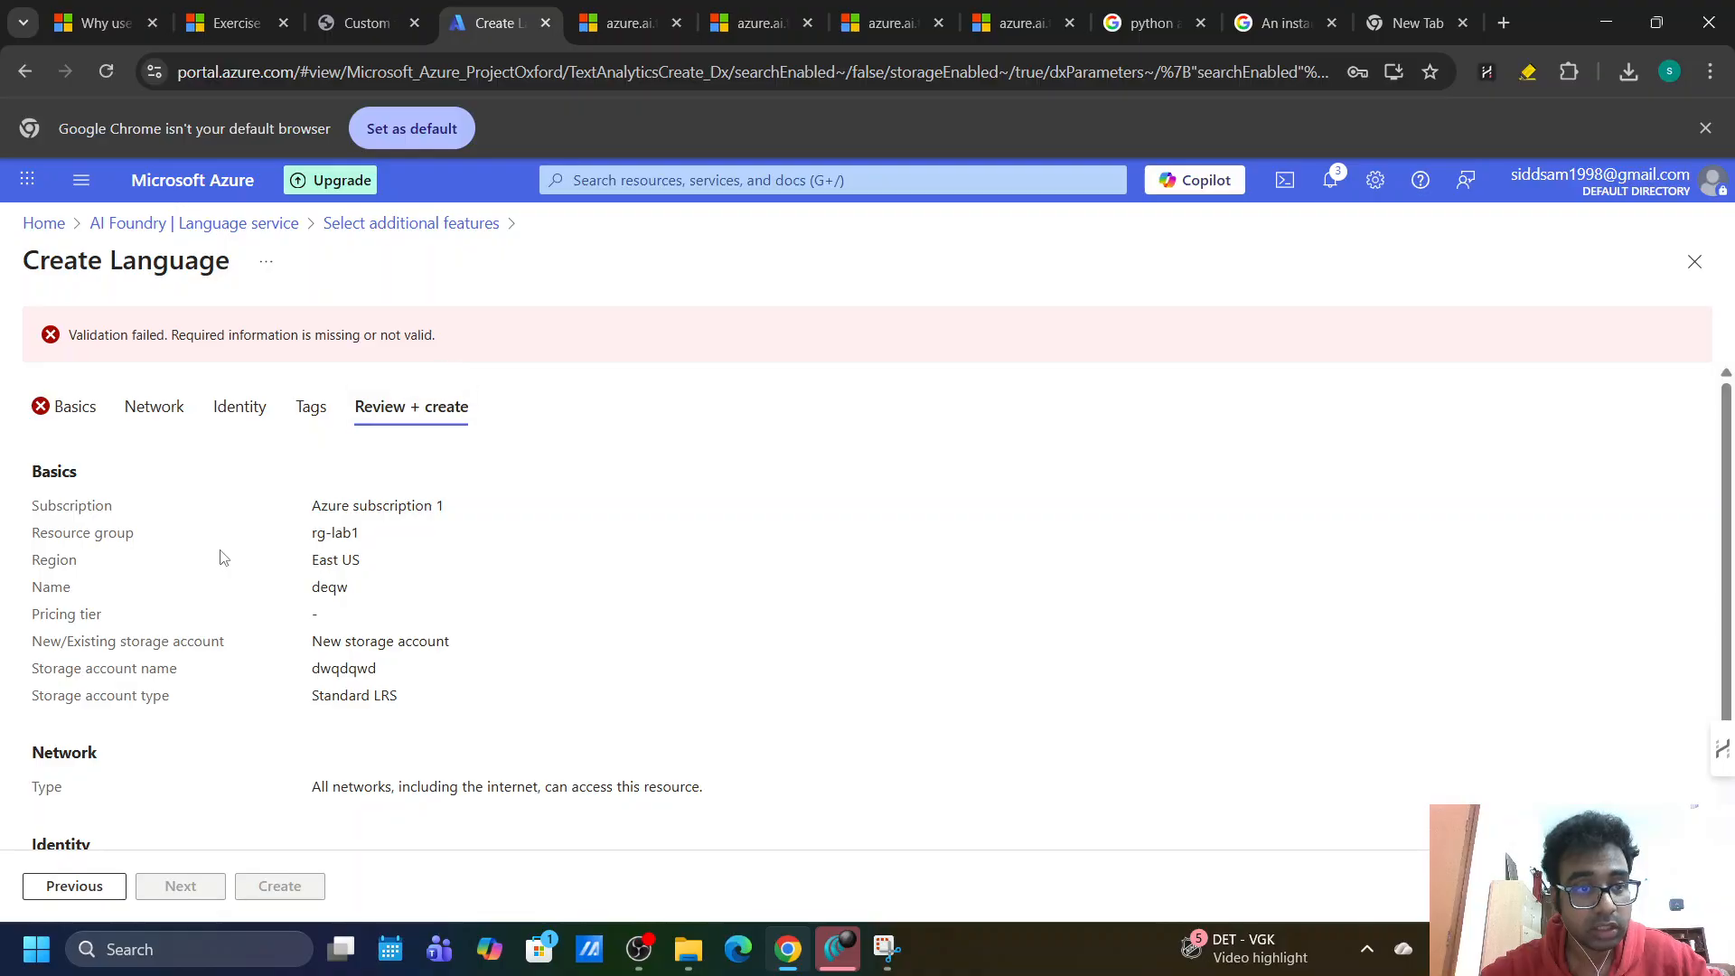
Return to the basic settings and set the pricing tier to S (1K Calls per minute).
scroll(222, 556, "down", 1)
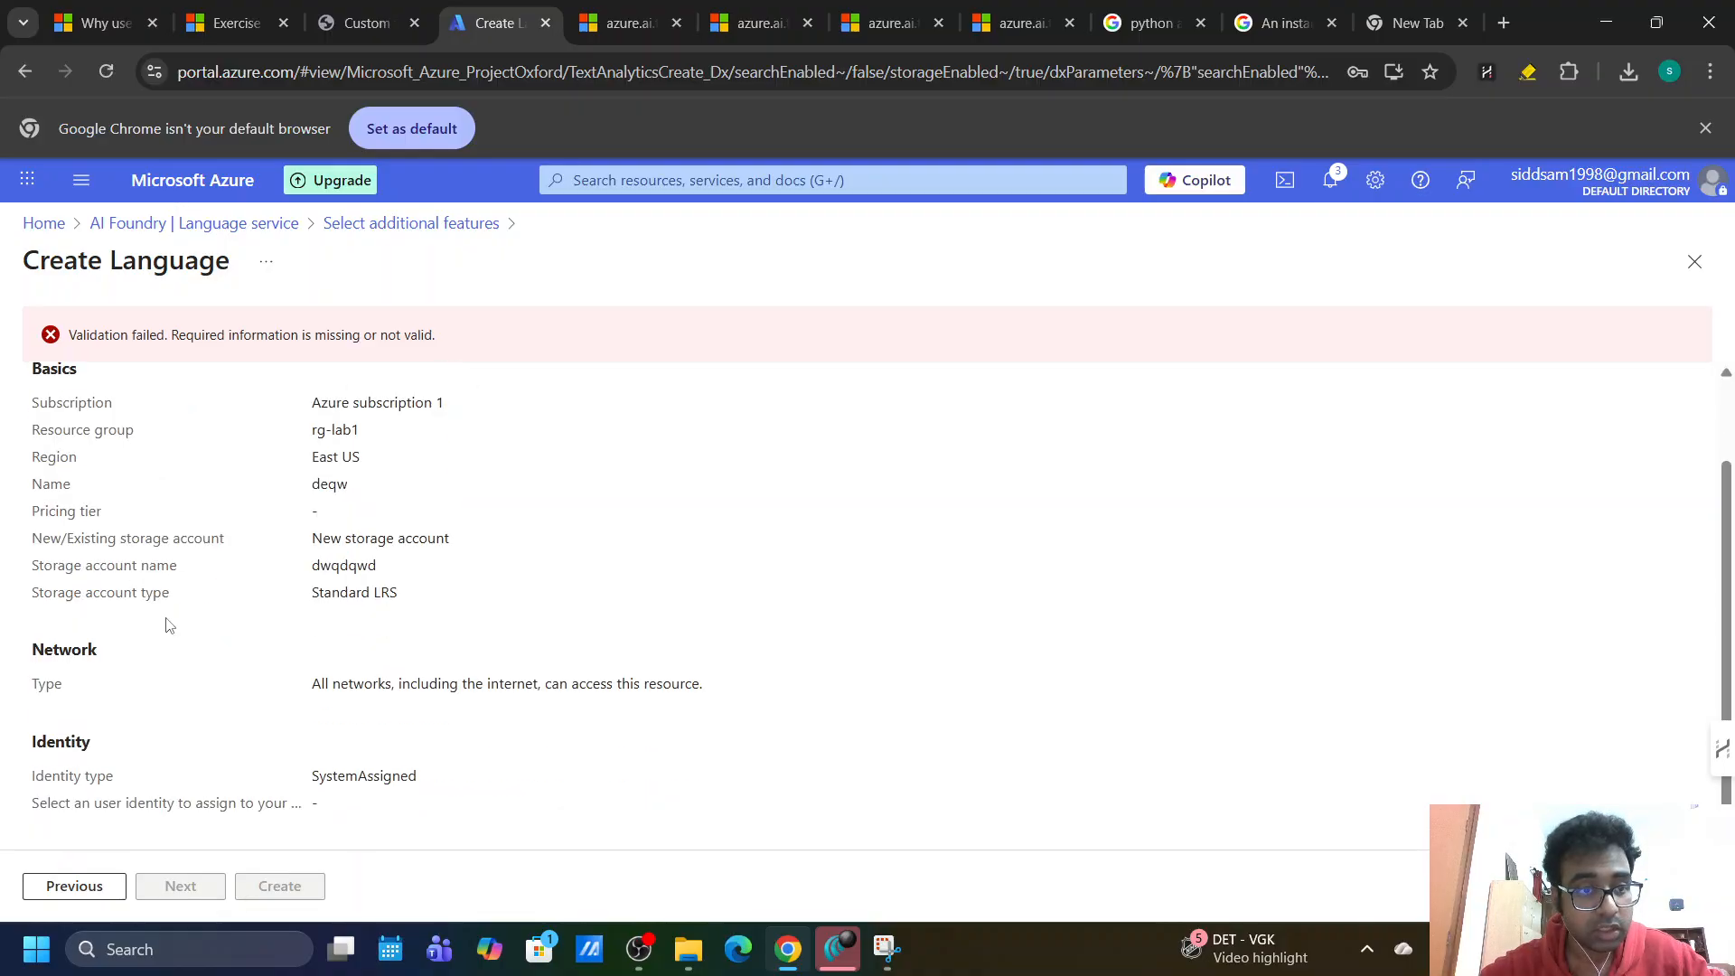
scroll(167, 624, "up", 1)
left_click(71, 406)
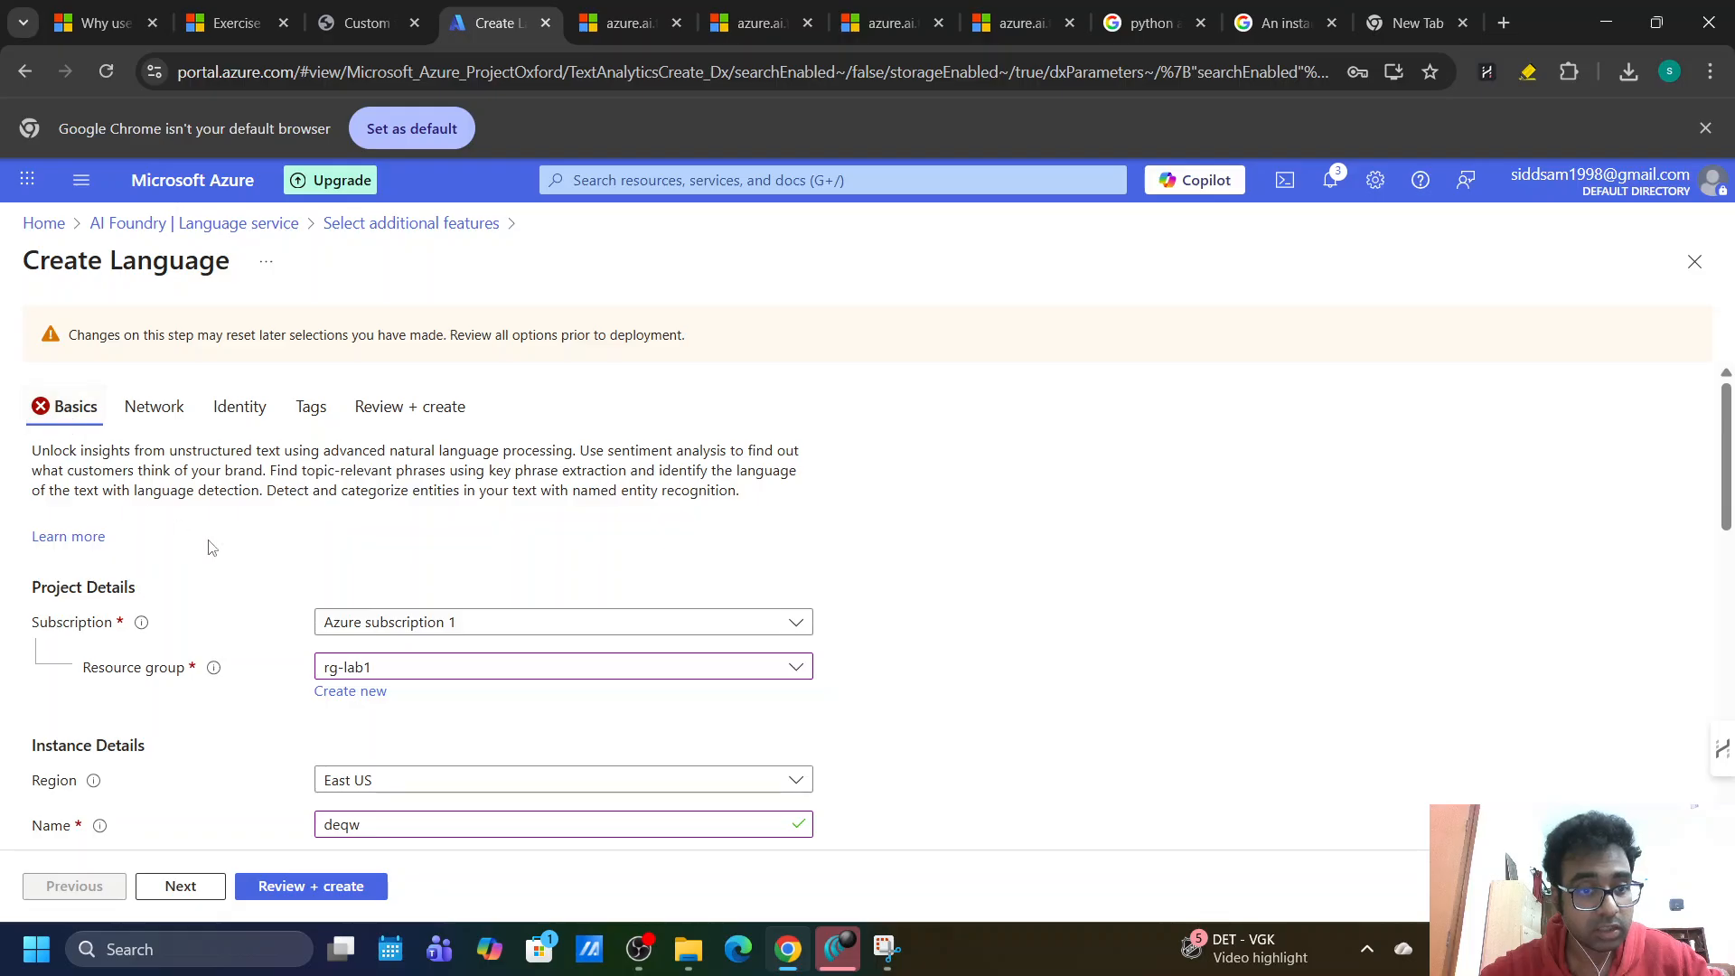
scroll(356, 700, "down", 3)
scroll(356, 699, "up", 2)
scroll(357, 699, "down", 1)
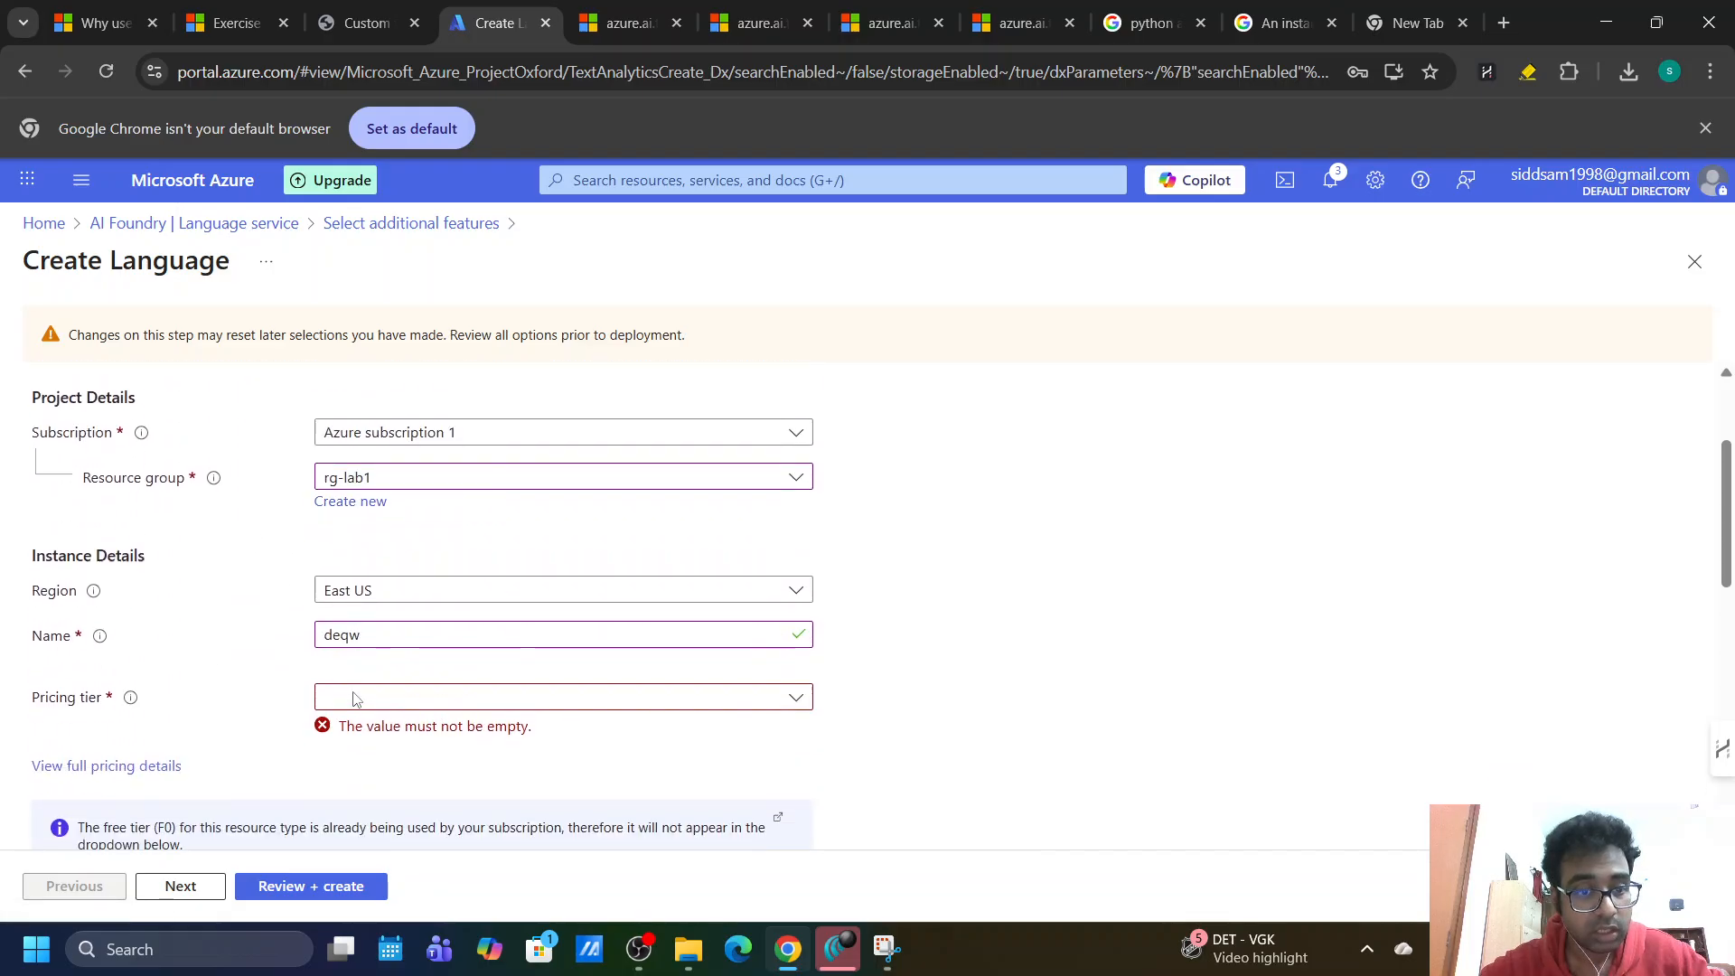
left_click(384, 701)
left_click(371, 724)
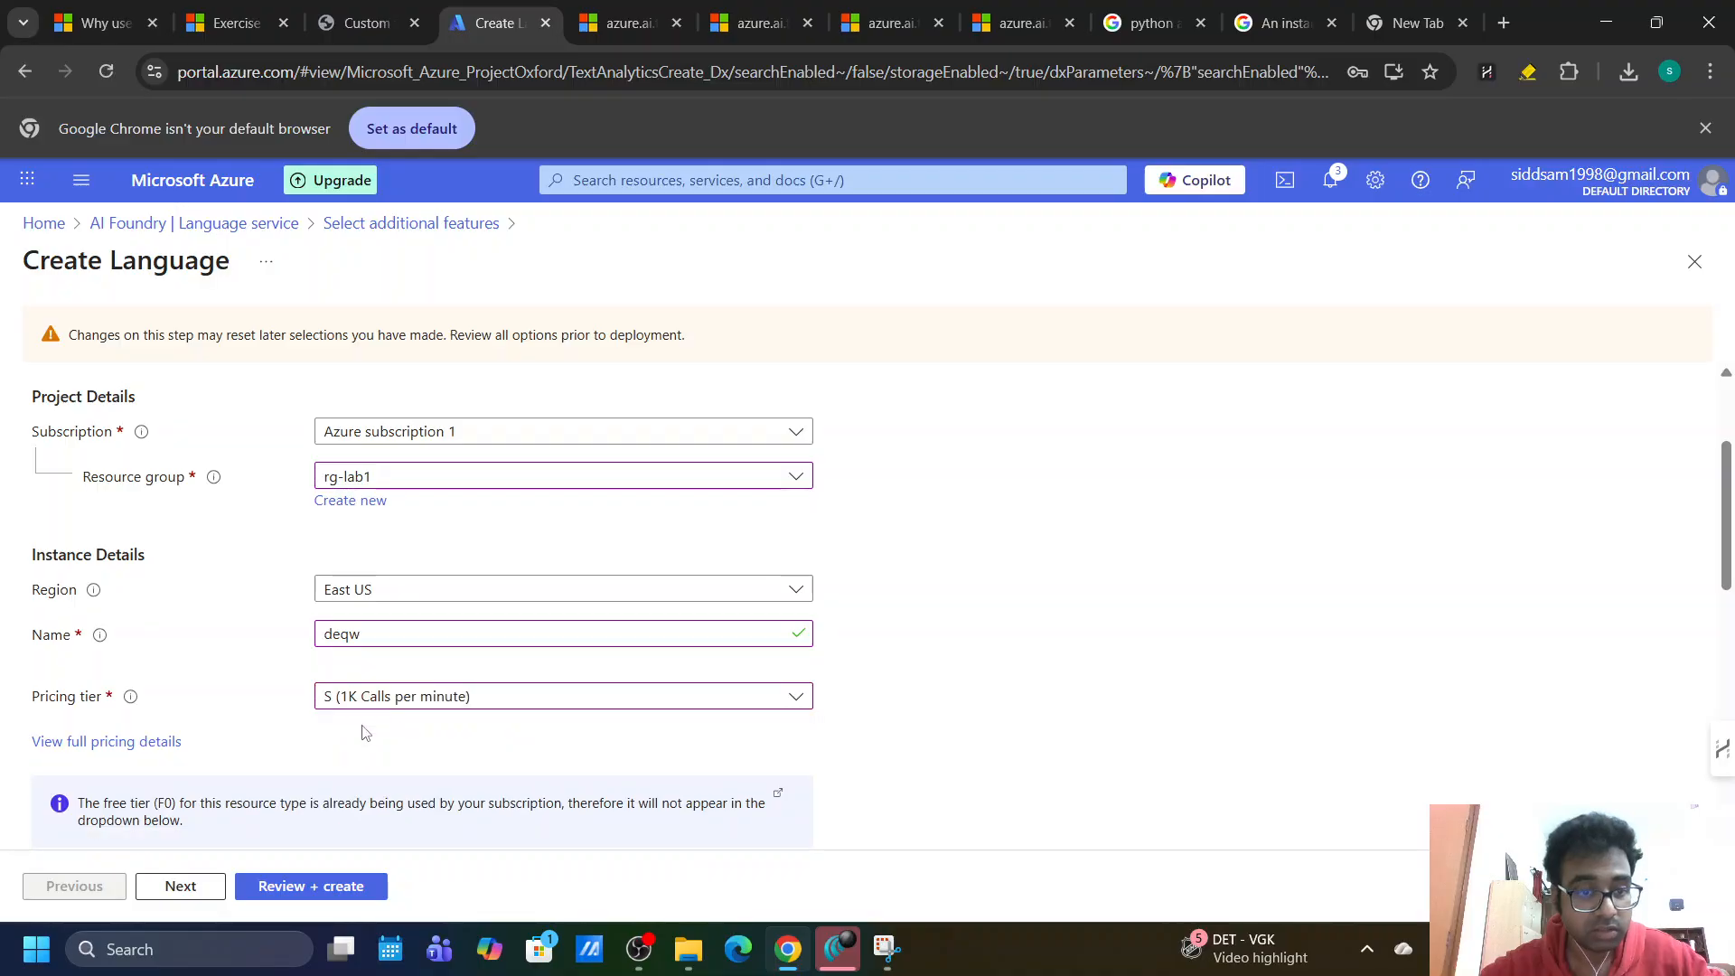
Advance through the network, identity and tag settings to the review of the new Language resource.
scroll(240, 723, "down", 3)
scroll(239, 723, "up", 1)
scroll(239, 723, "down", 1)
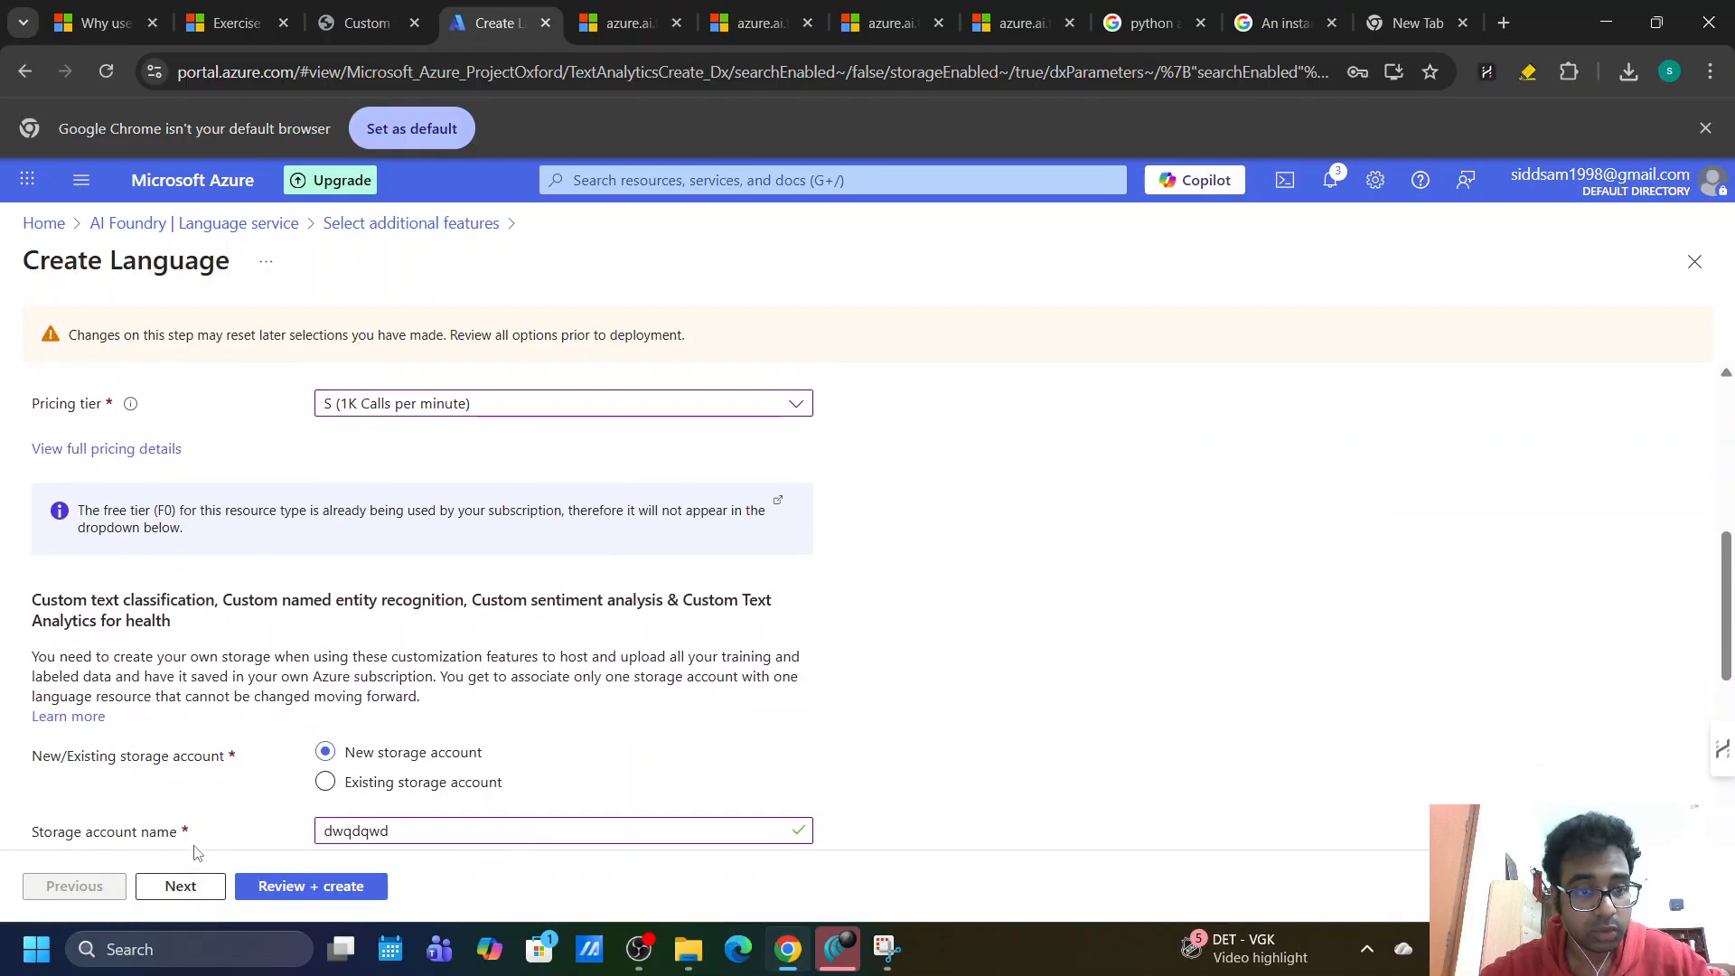
left_click(172, 887)
left_click(171, 889)
left_click(170, 890)
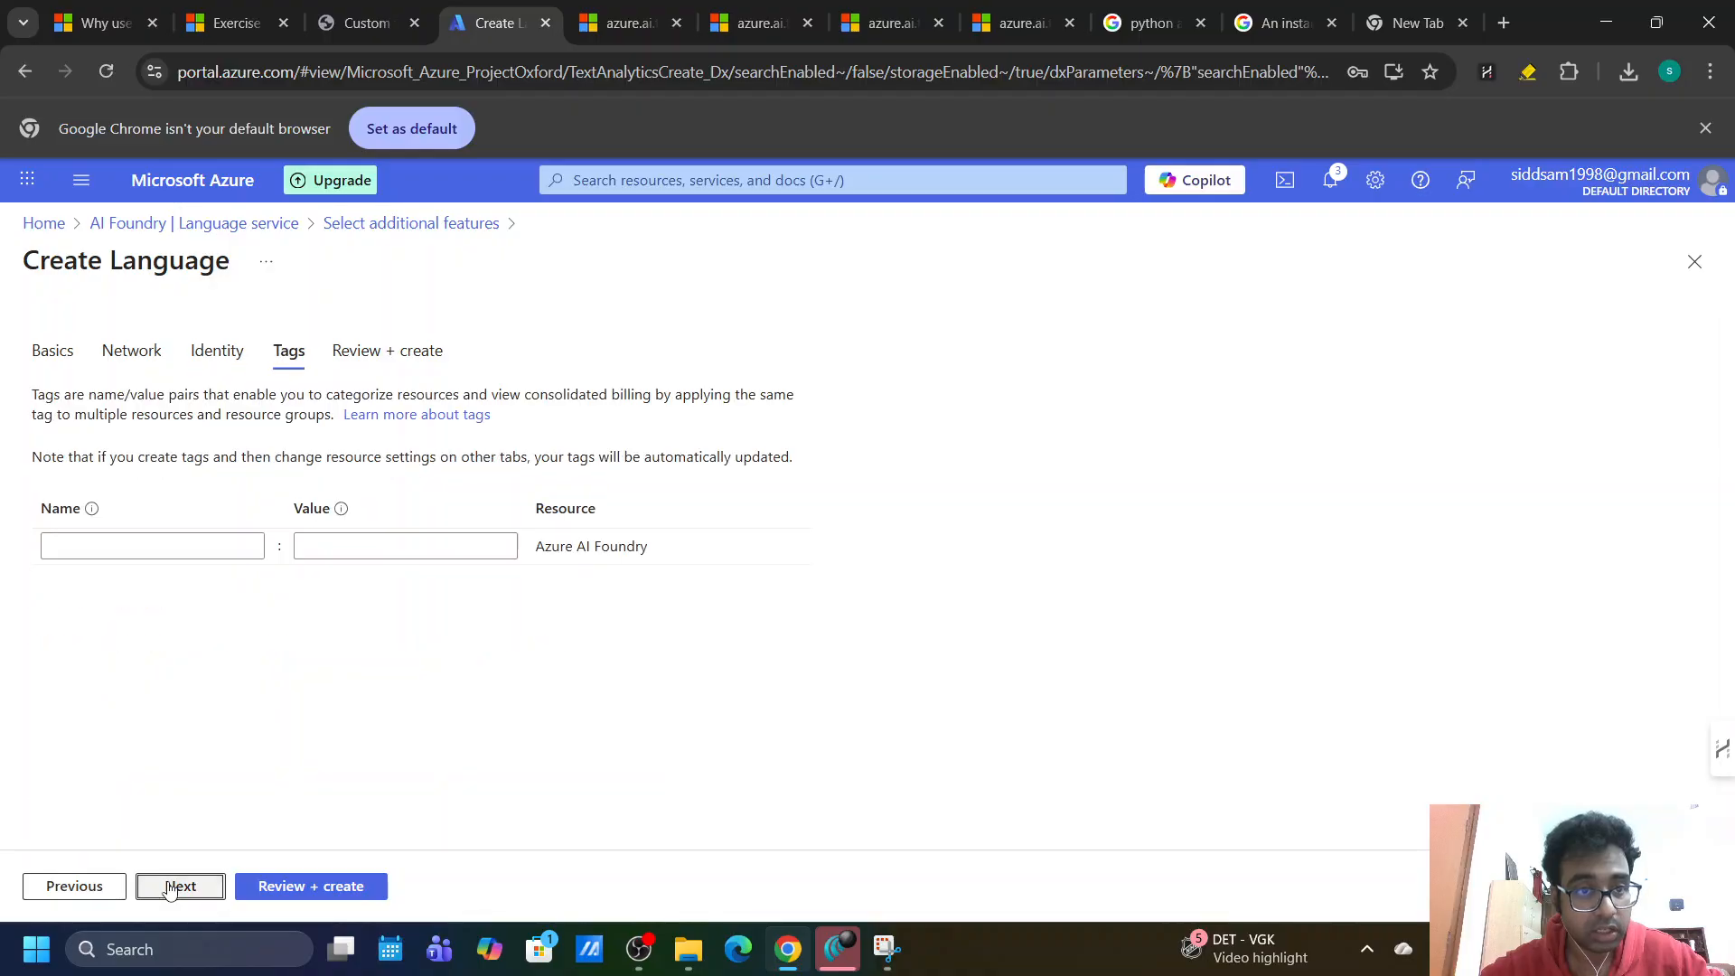
left_click(170, 890)
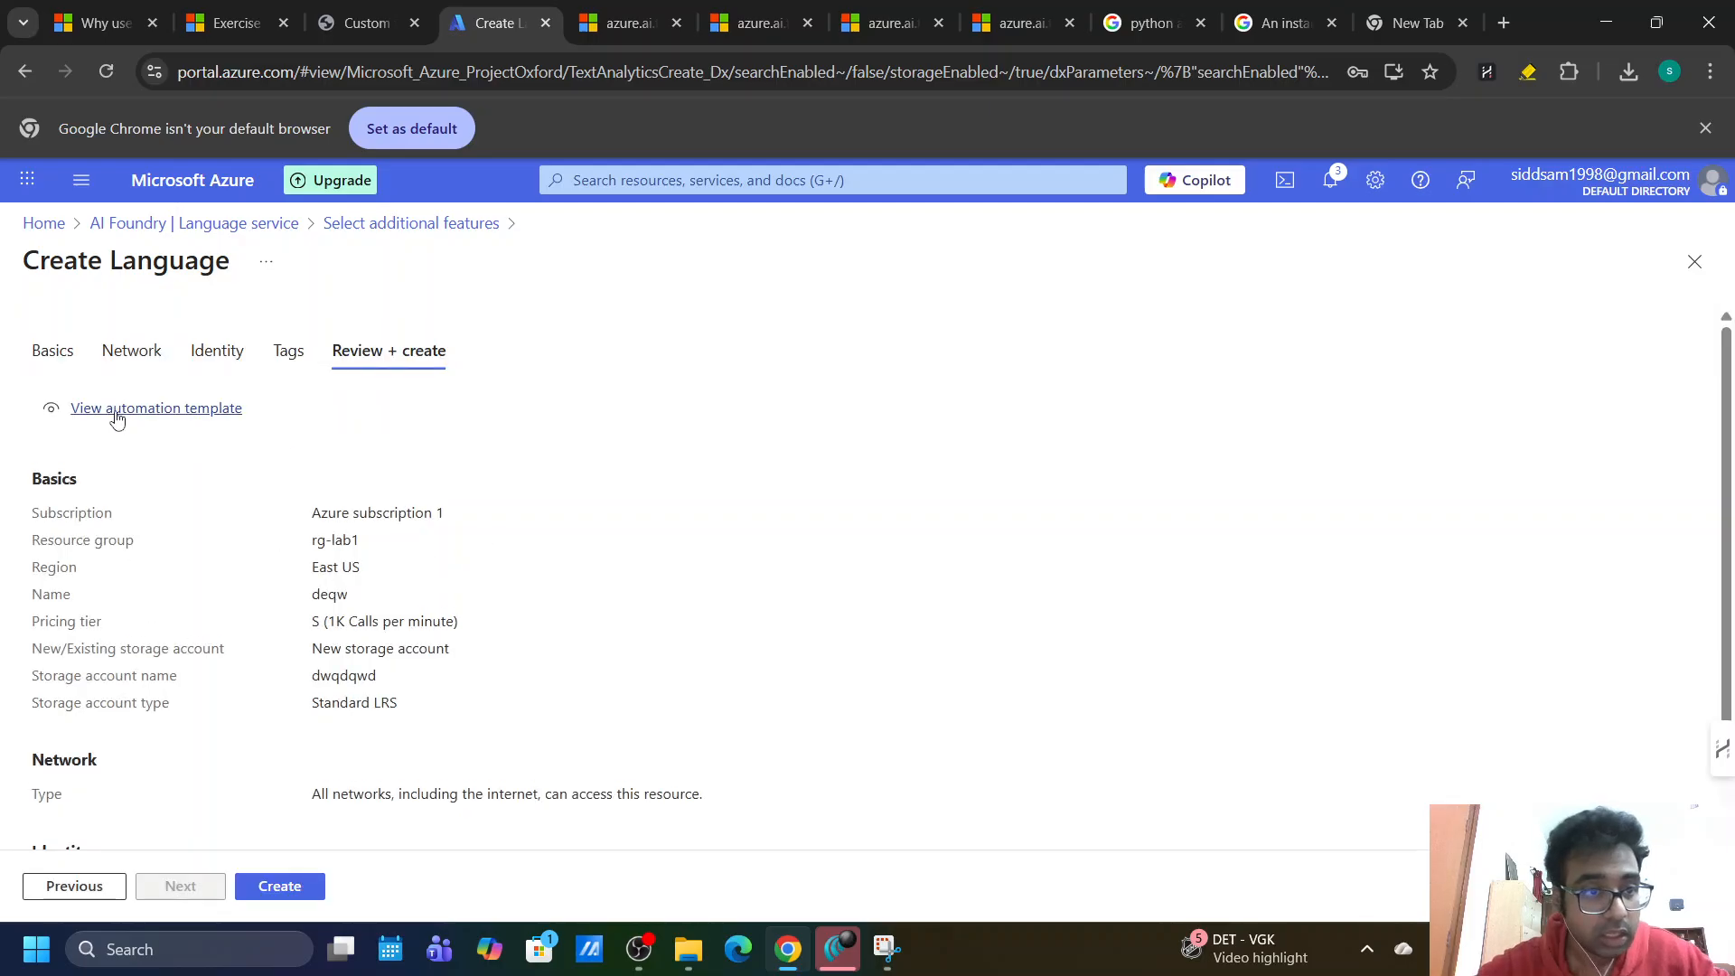
Look over the configuration summary, then leave the creation form and feature selection without creating the resource.
scroll(161, 626, "down", 1)
scroll(161, 626, "up", 1)
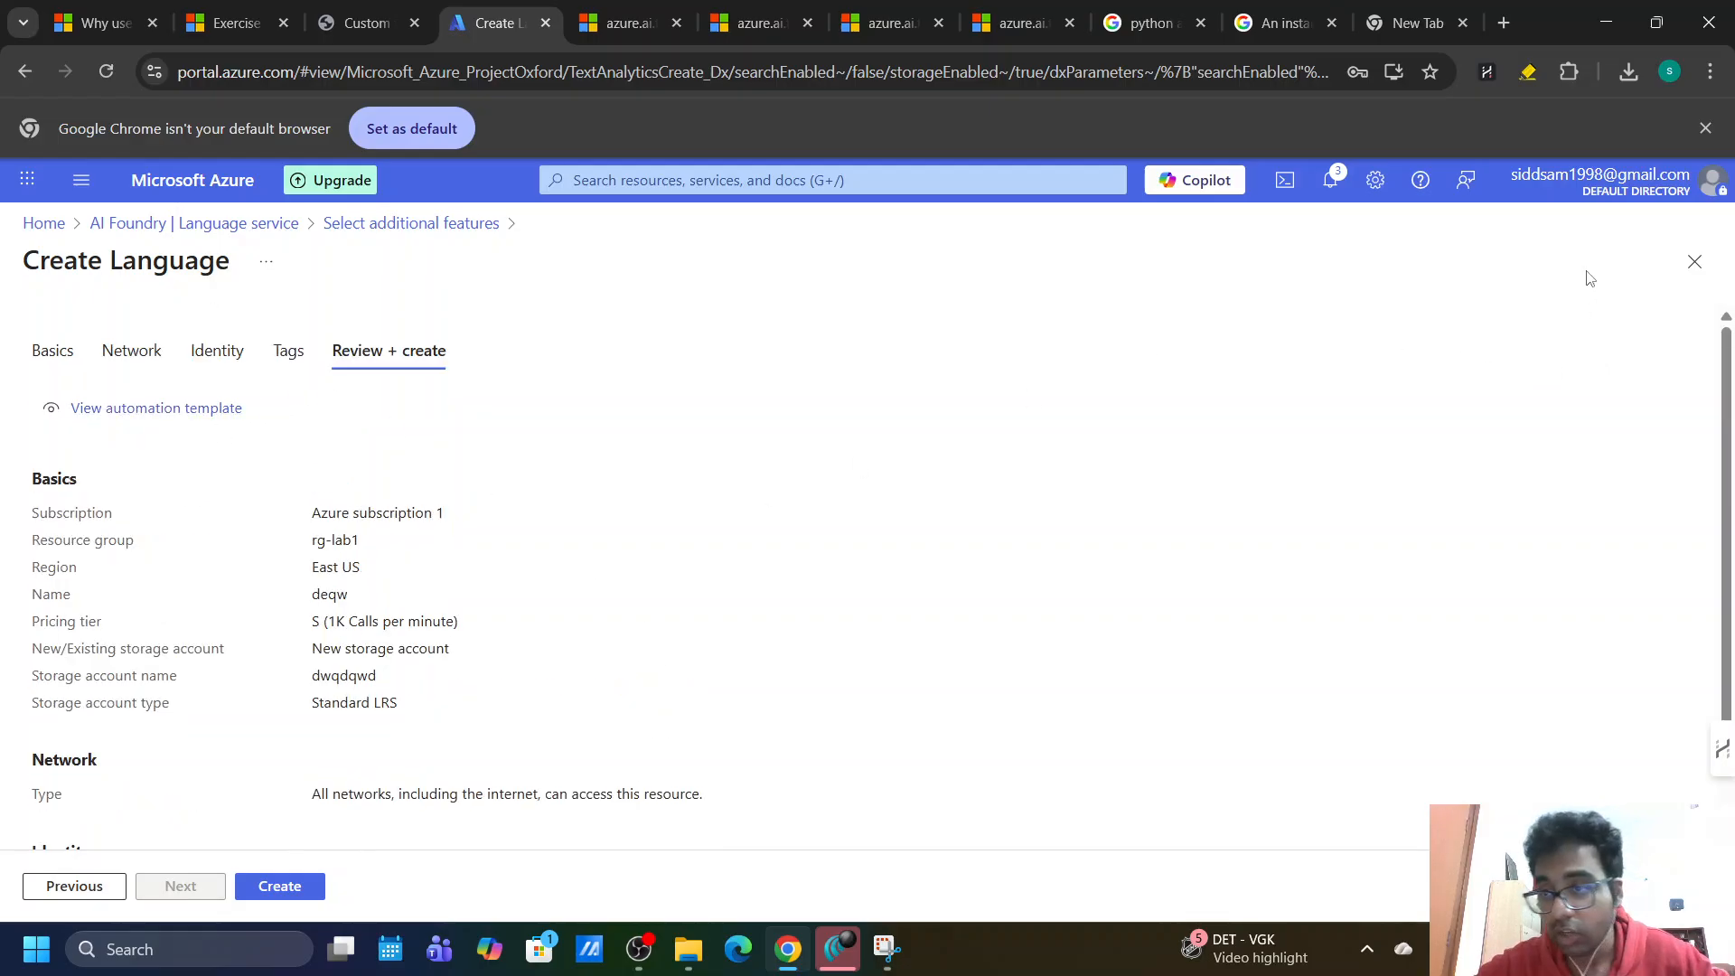
left_click(1692, 266)
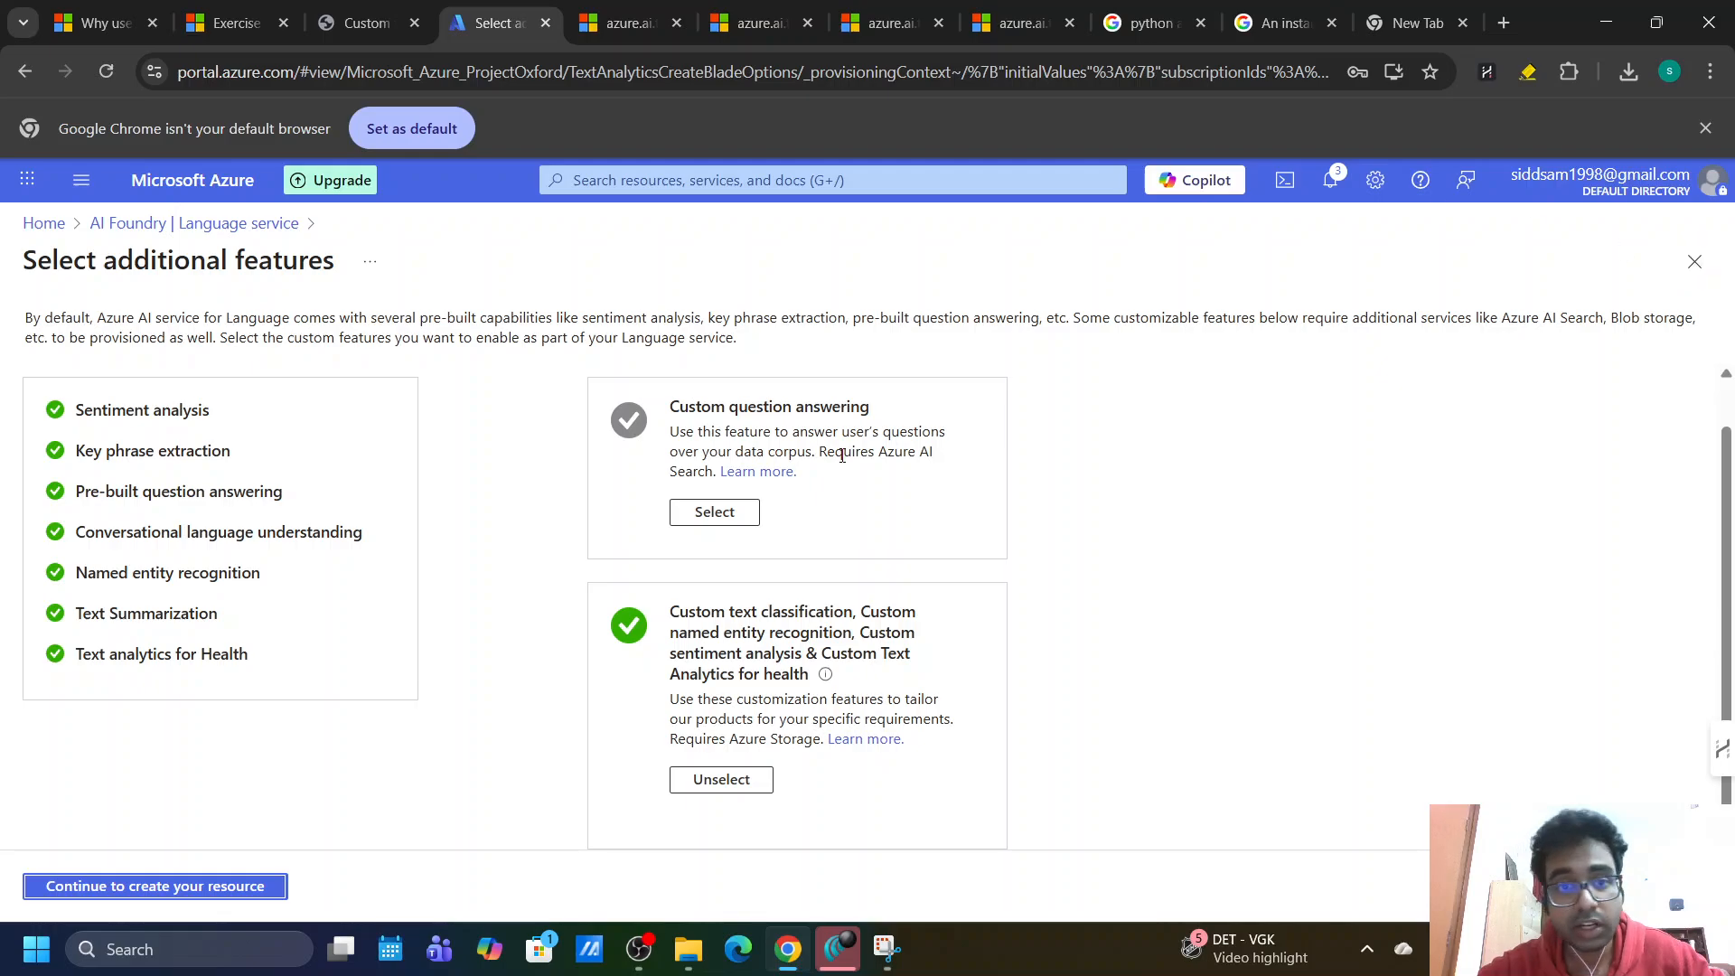
left_click(1694, 261)
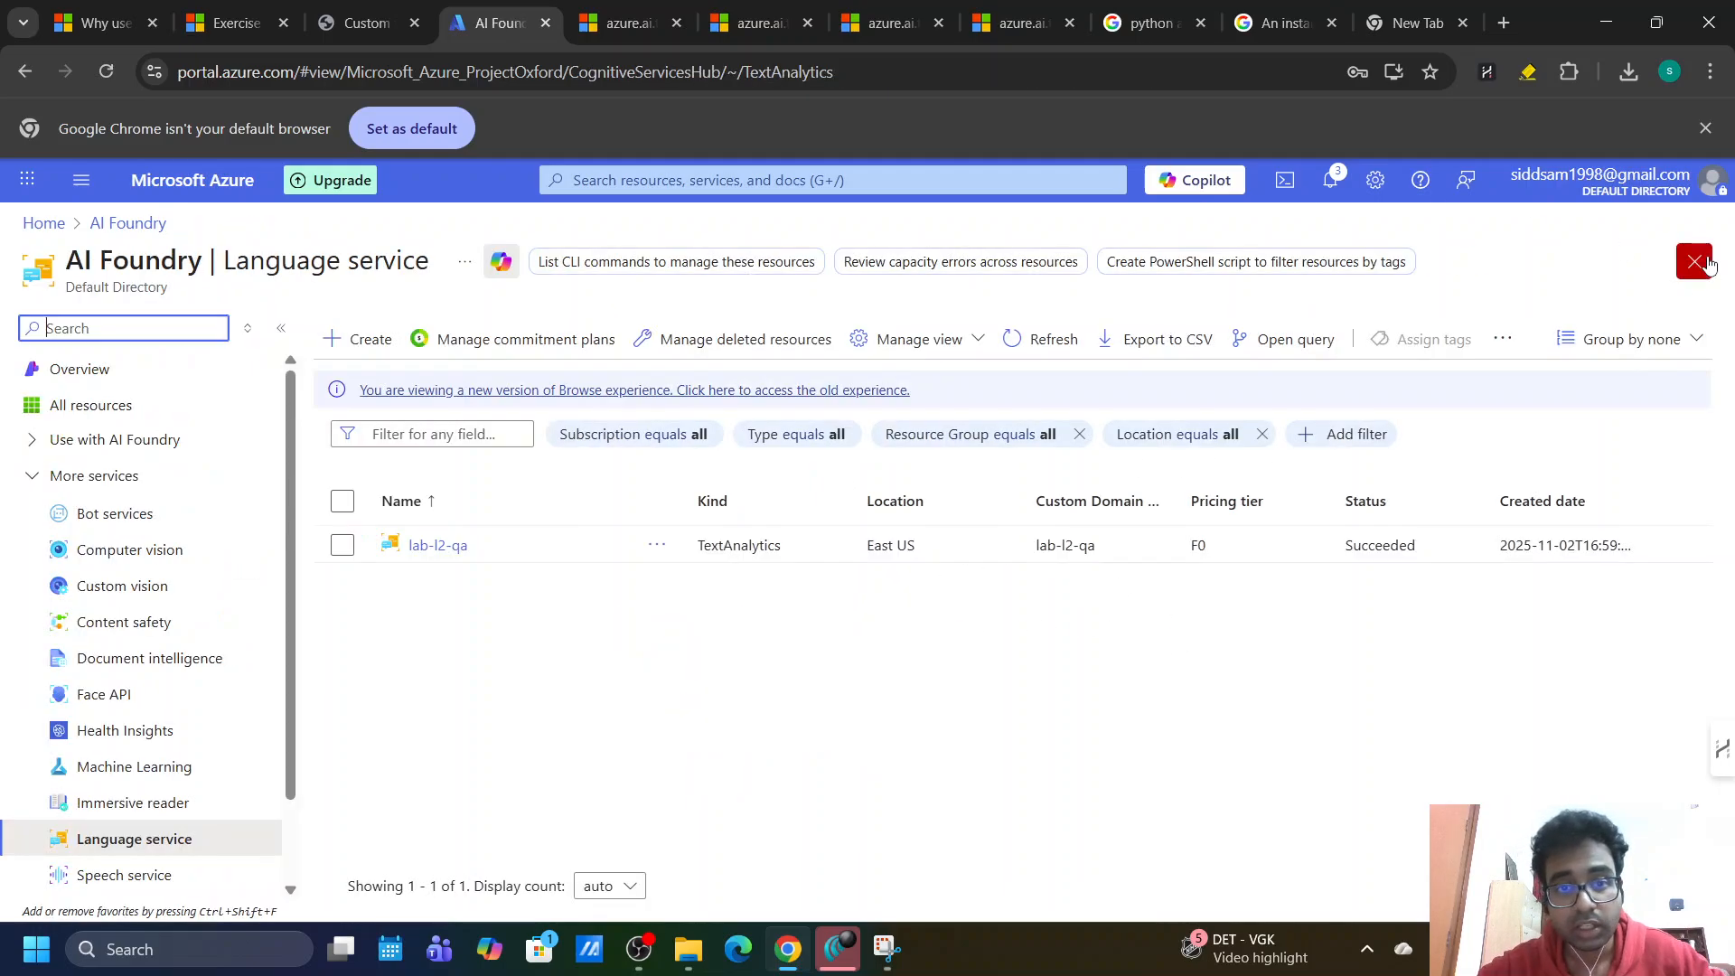
Open the feature settings of the existing Language resource lab-l2-qa.
left_click(434, 546)
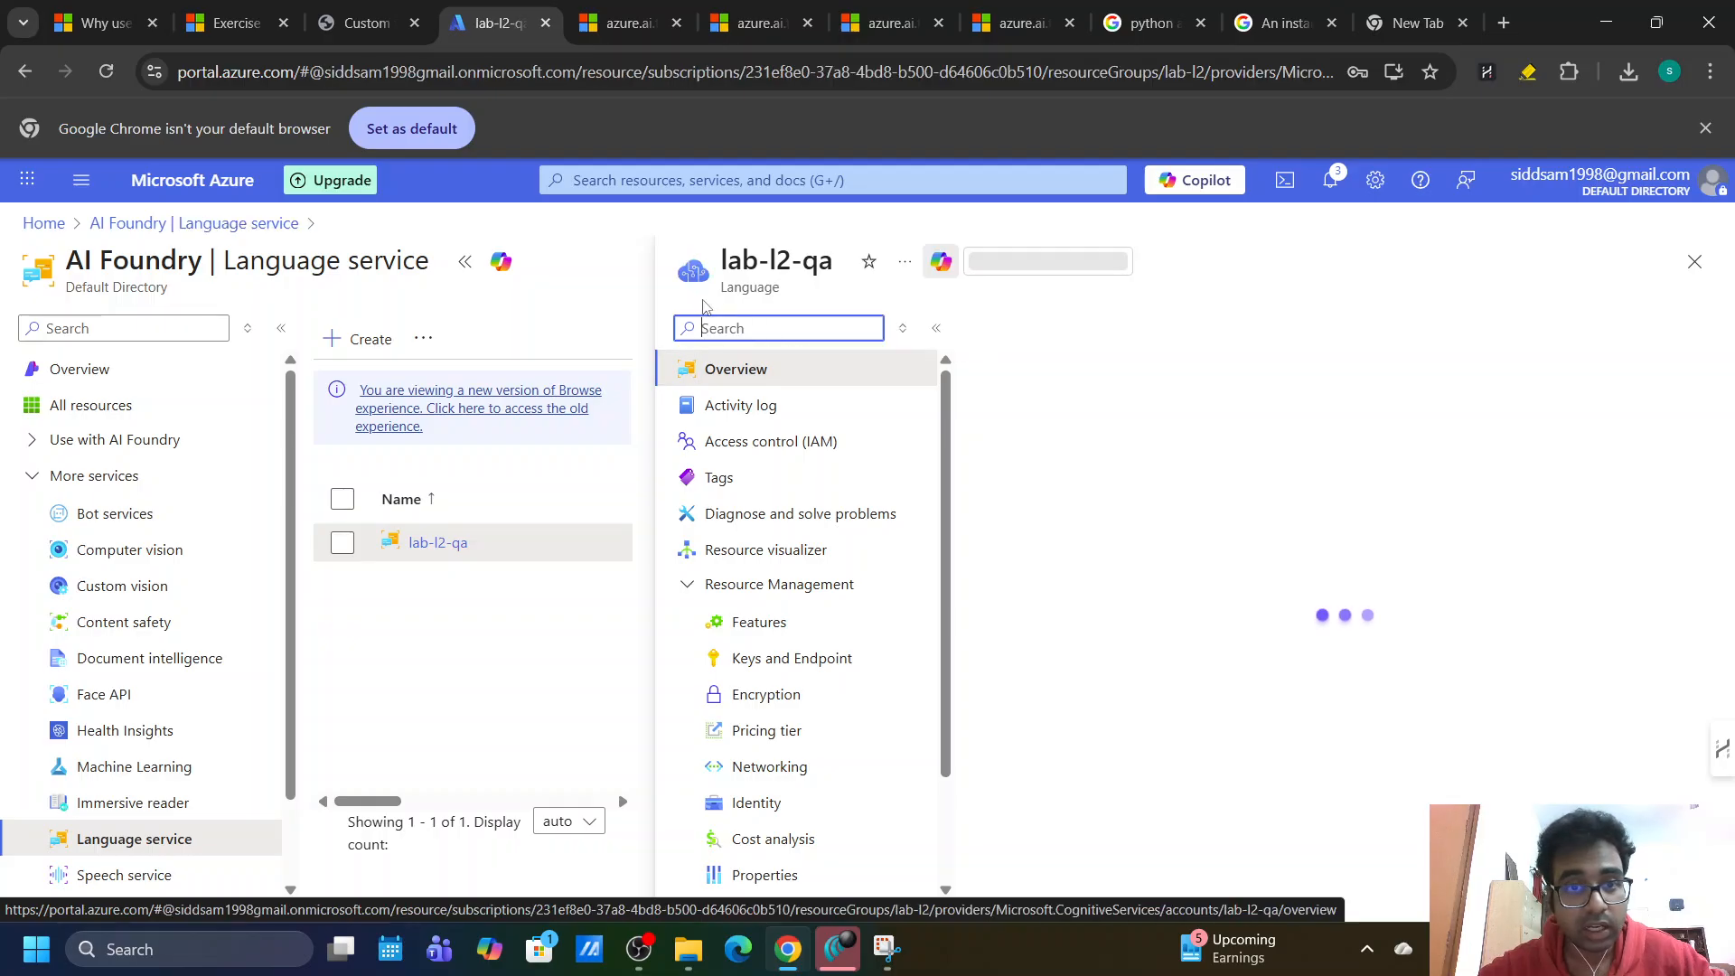
left_click(465, 261)
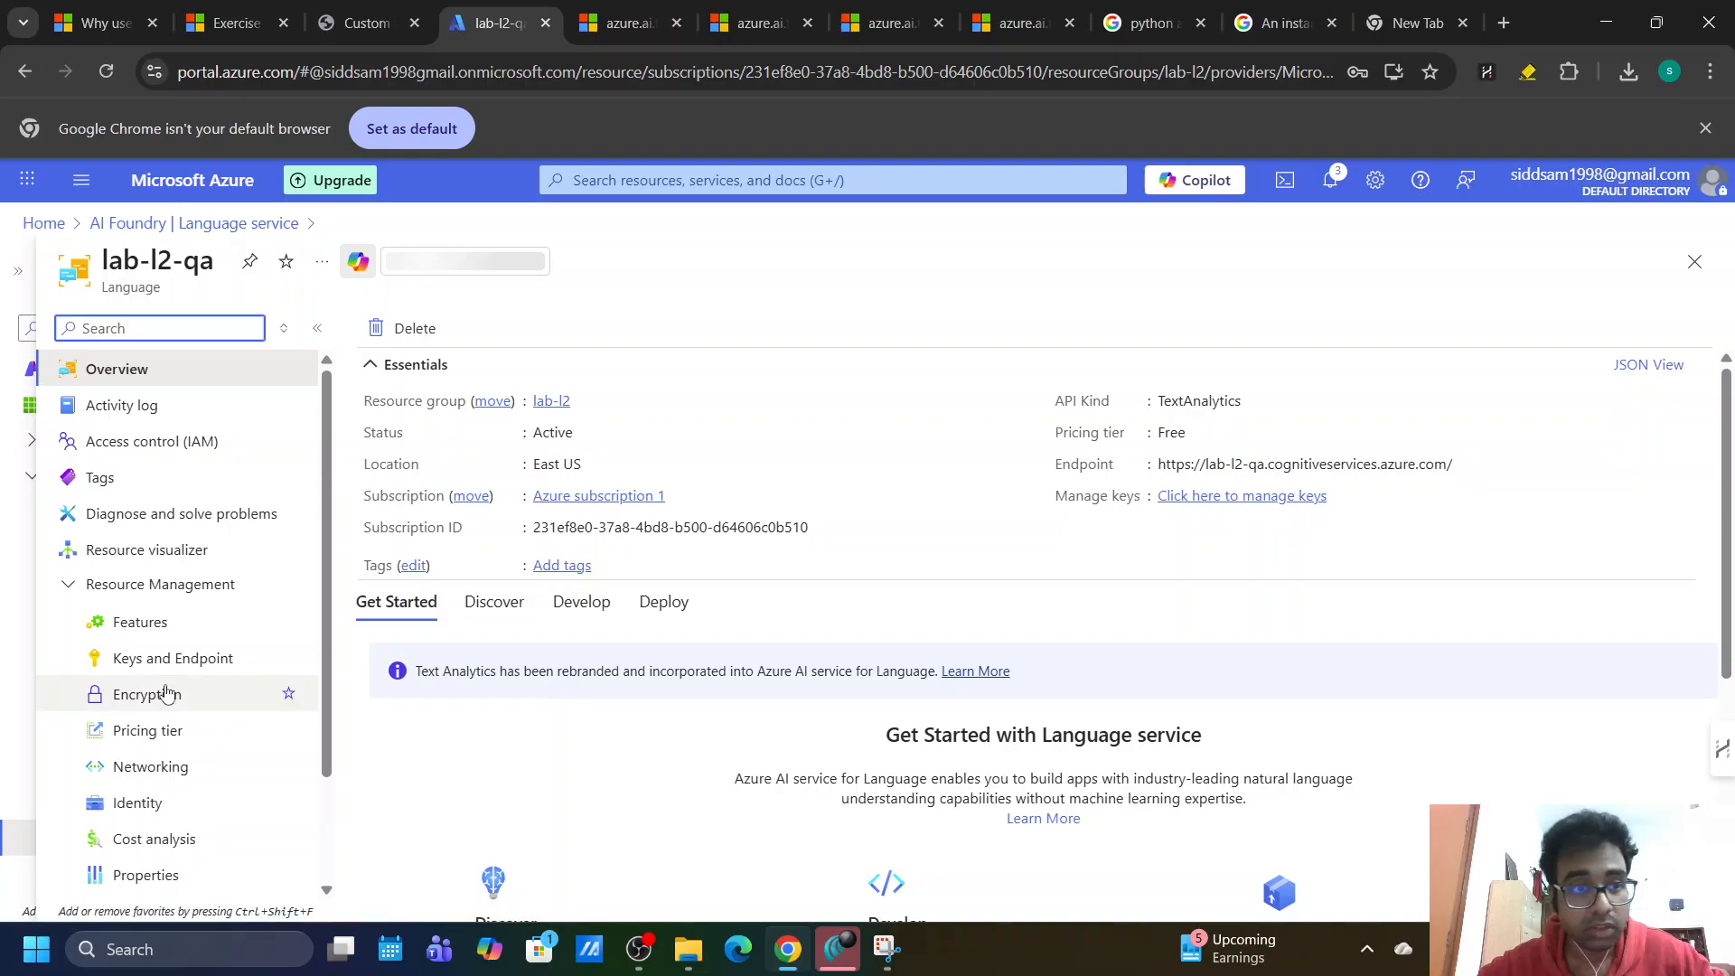
scroll(159, 728, "down", 2)
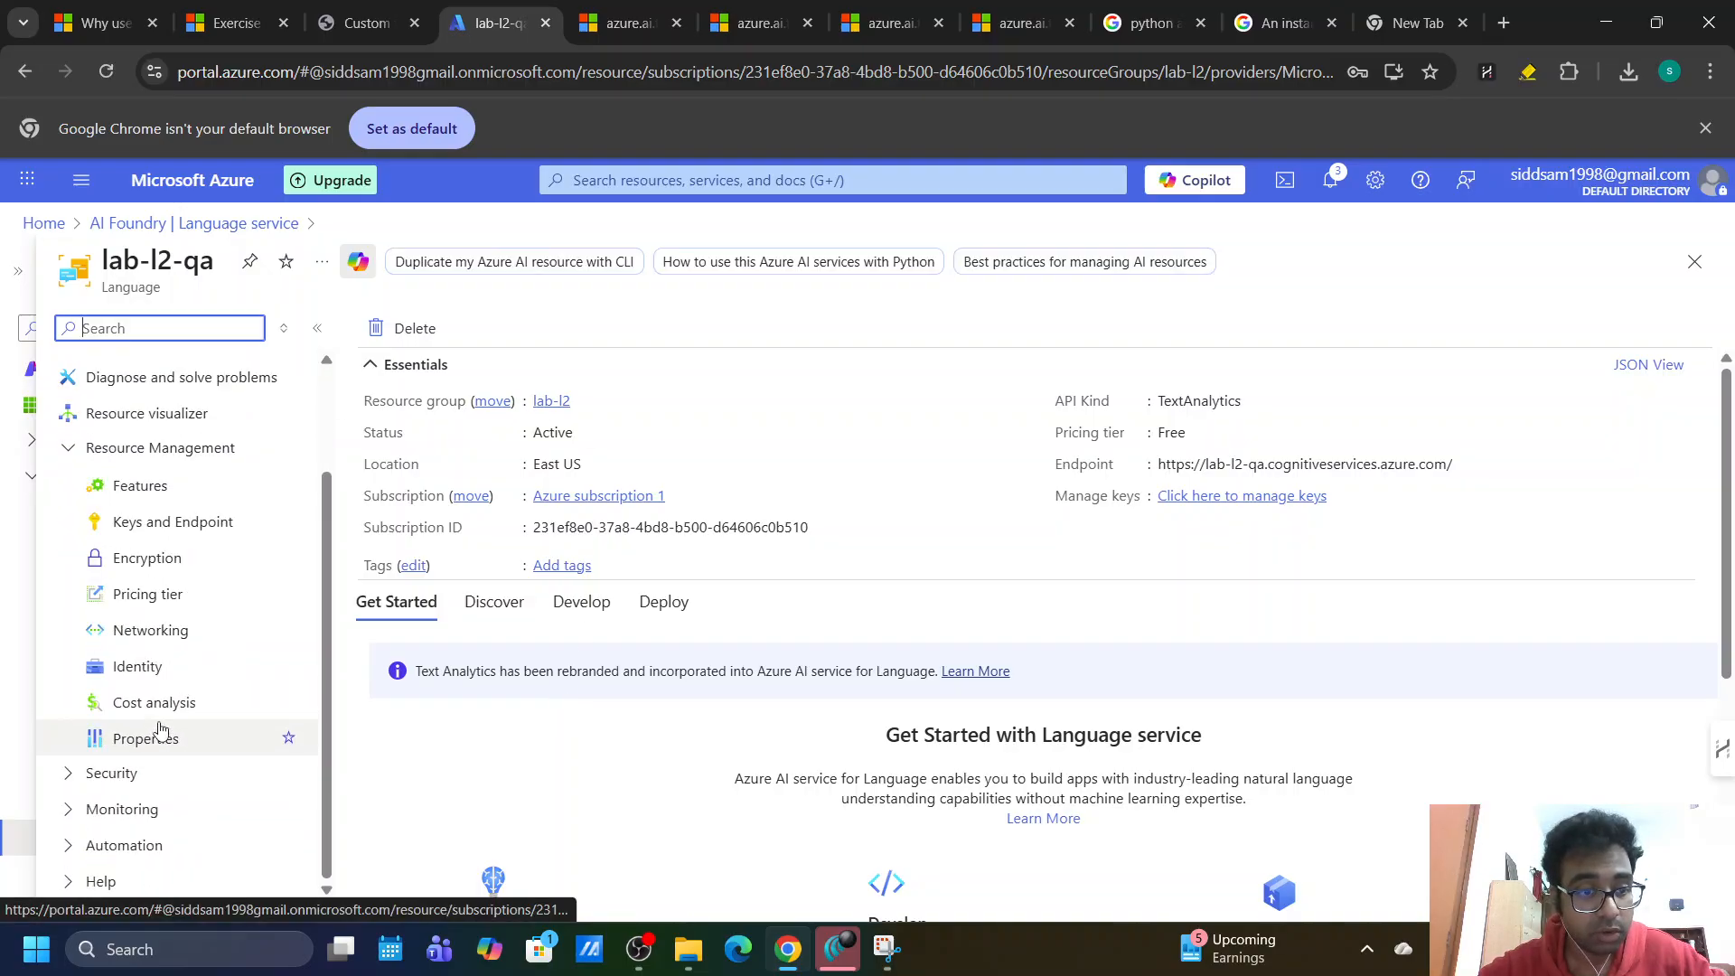
left_click_drag(328, 655, 327, 654)
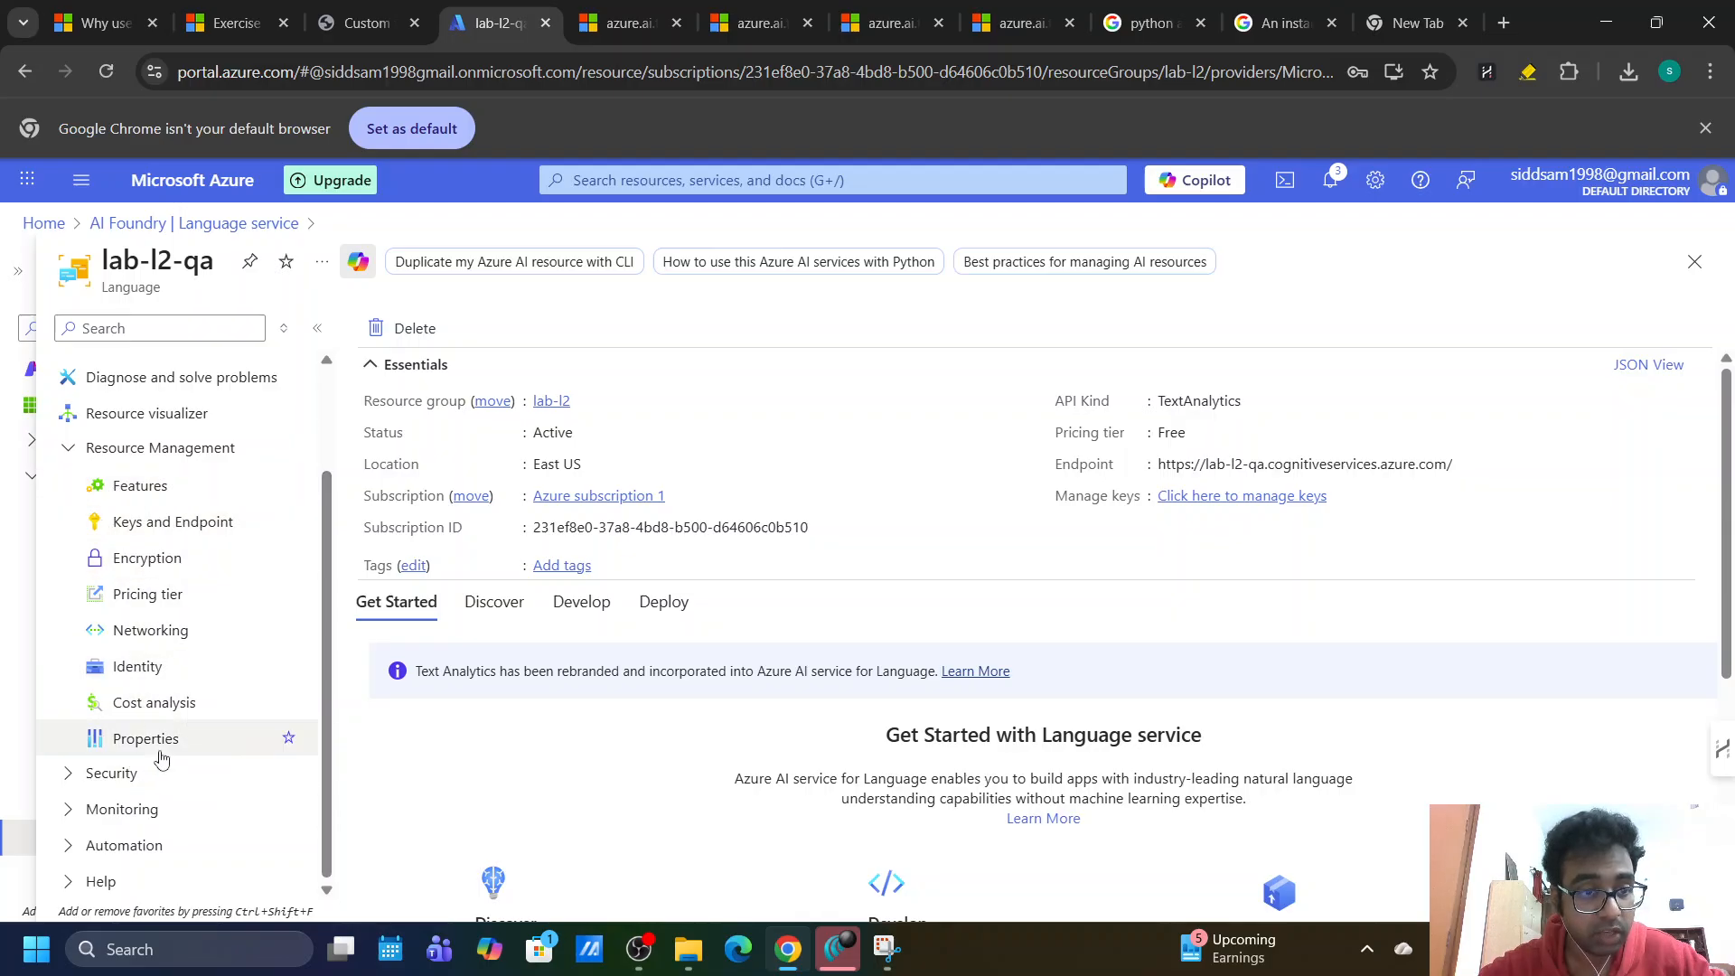
left_click(153, 493)
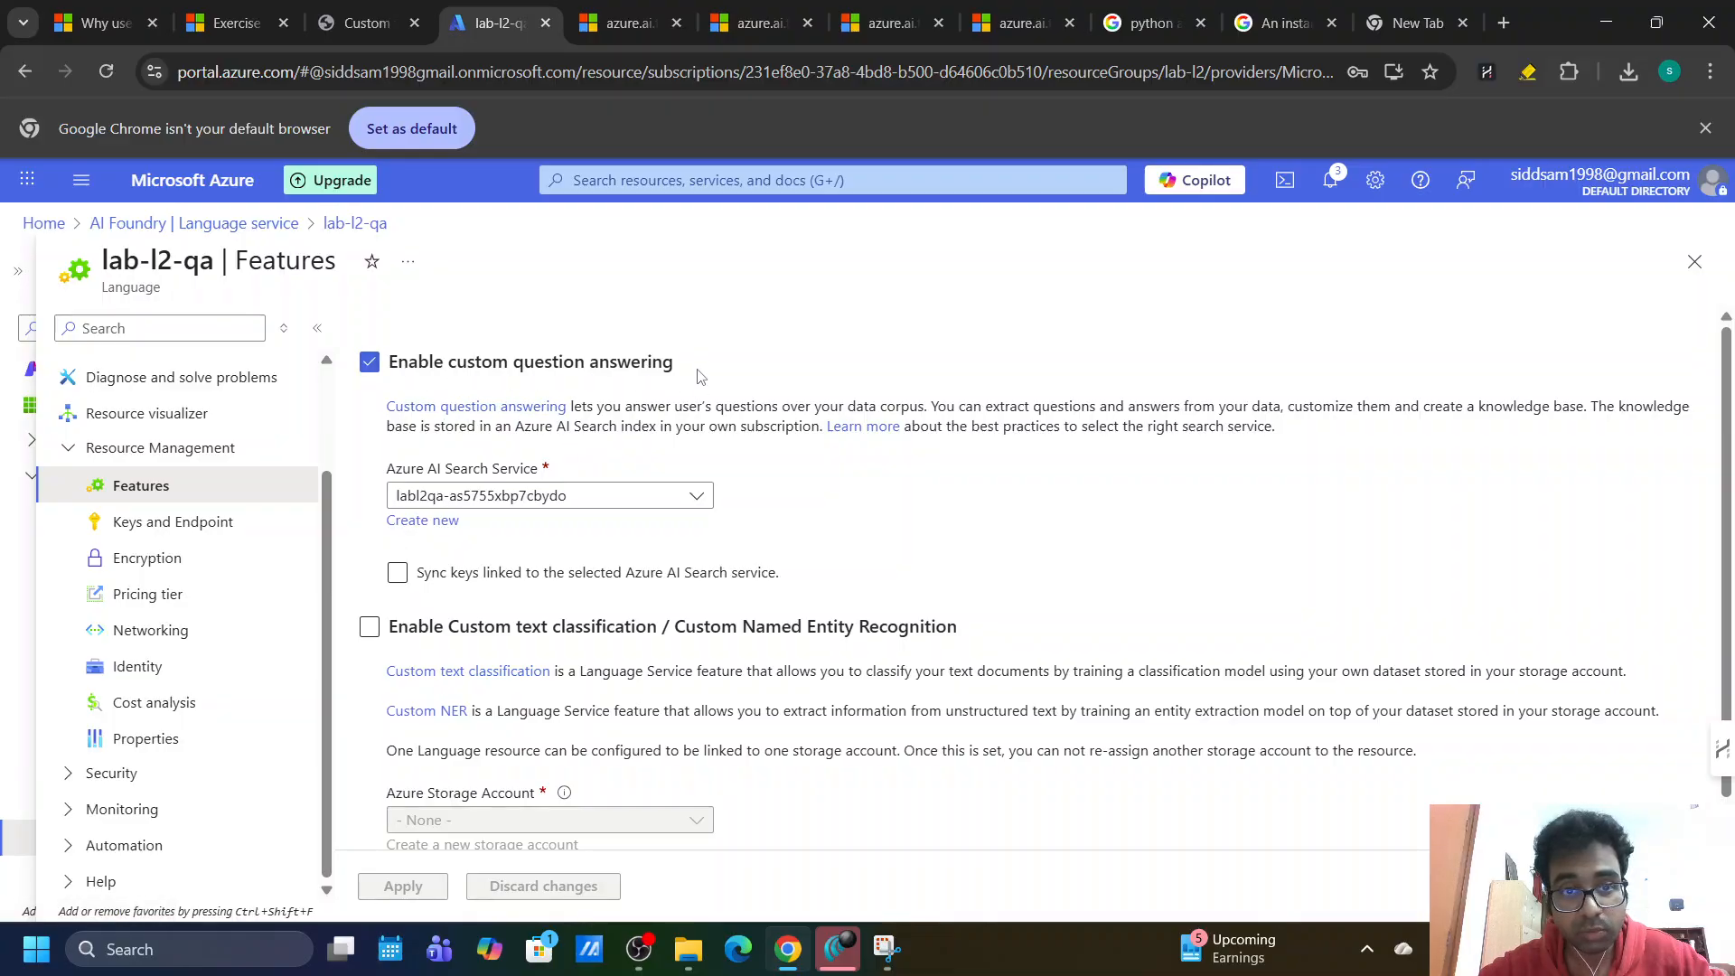
Turn on Custom text classification / Custom Named Entity Recognition for lab-l2-qa alongside custom question answering.
left_click_drag(700, 376, 381, 365)
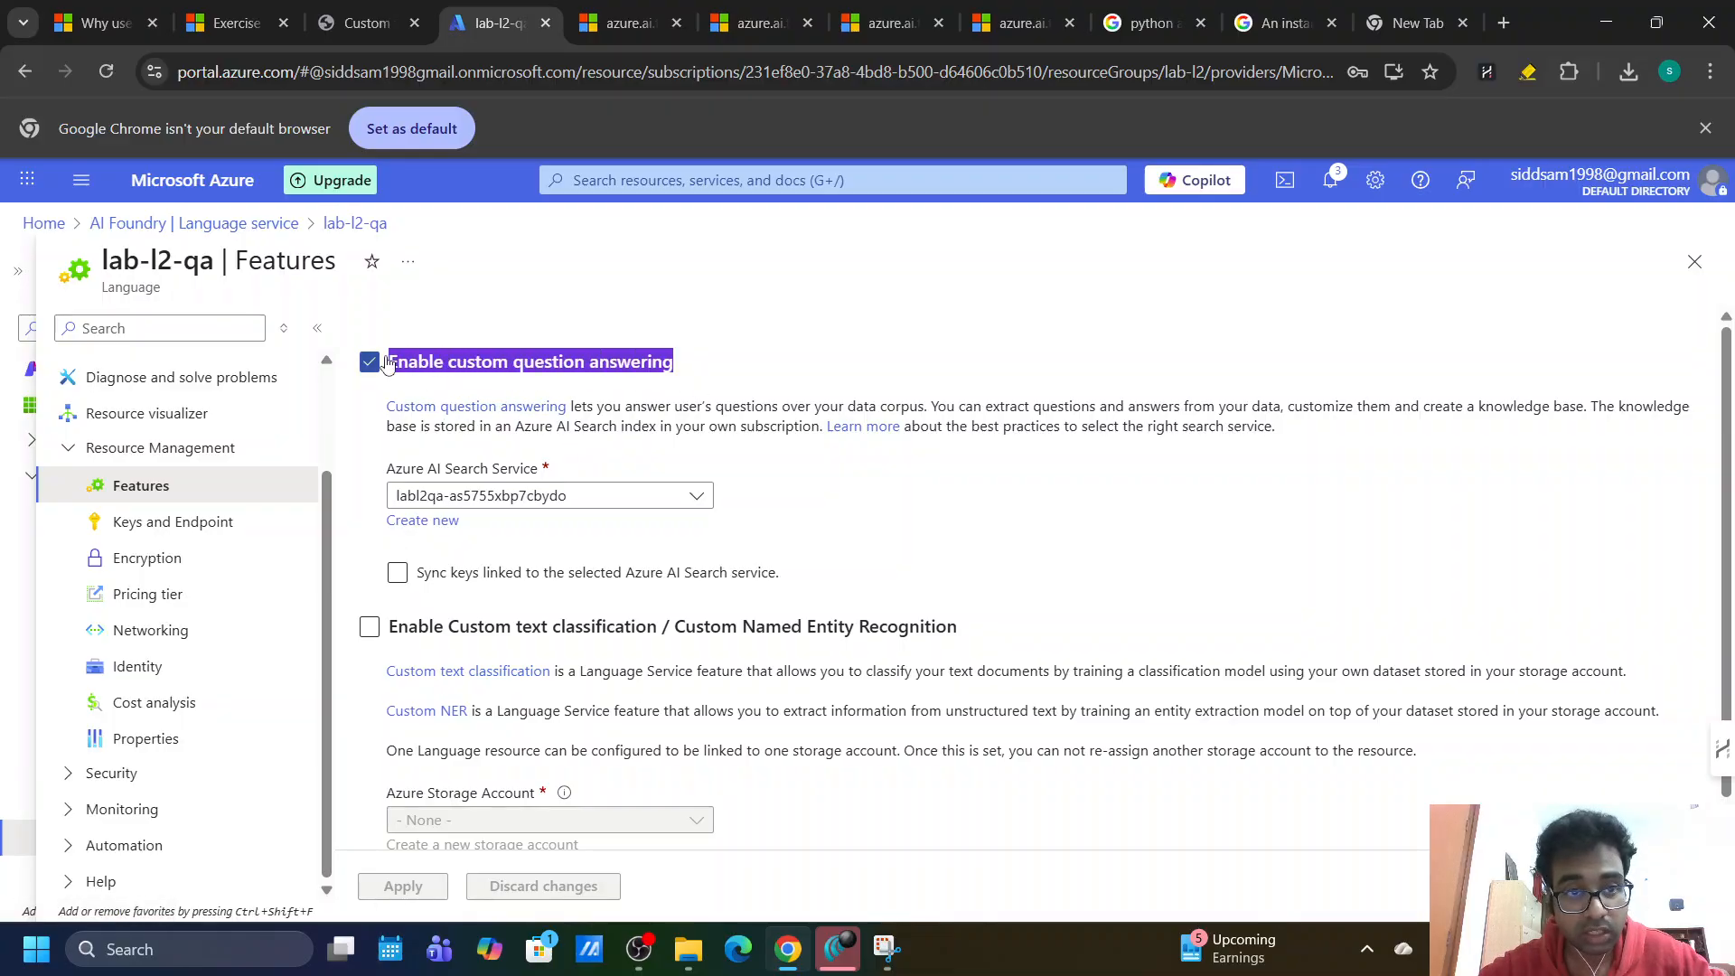
left_click(999, 623)
scroll(999, 623, "down", 1)
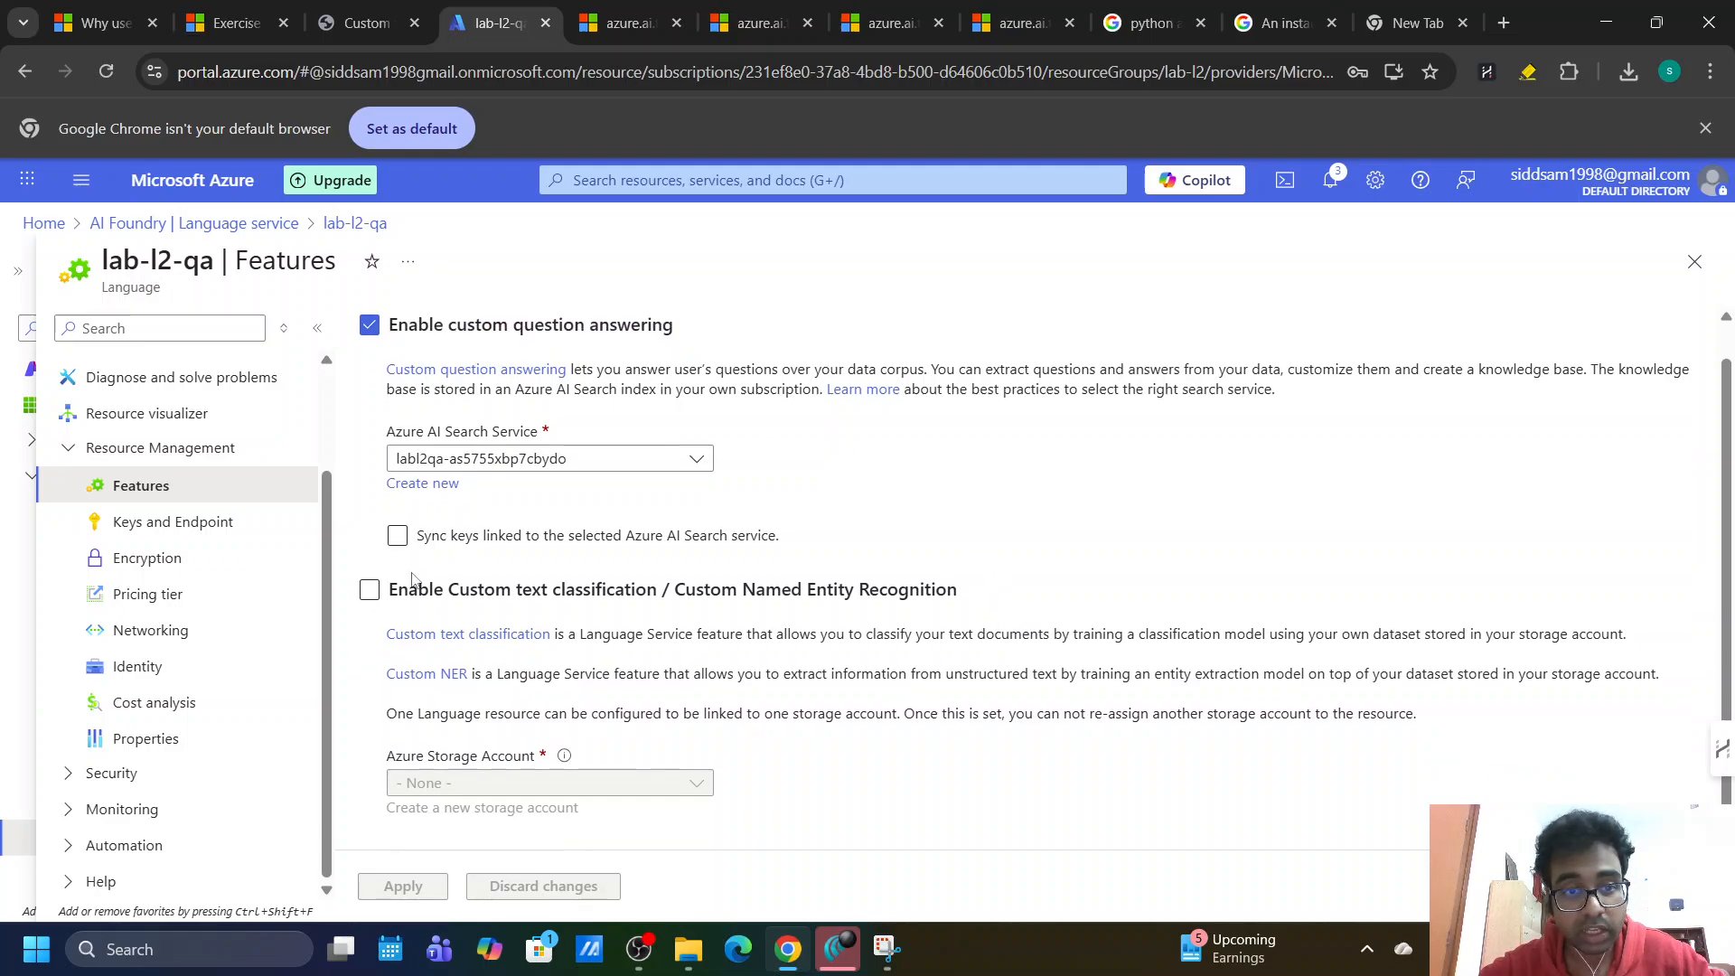
left_click(369, 592)
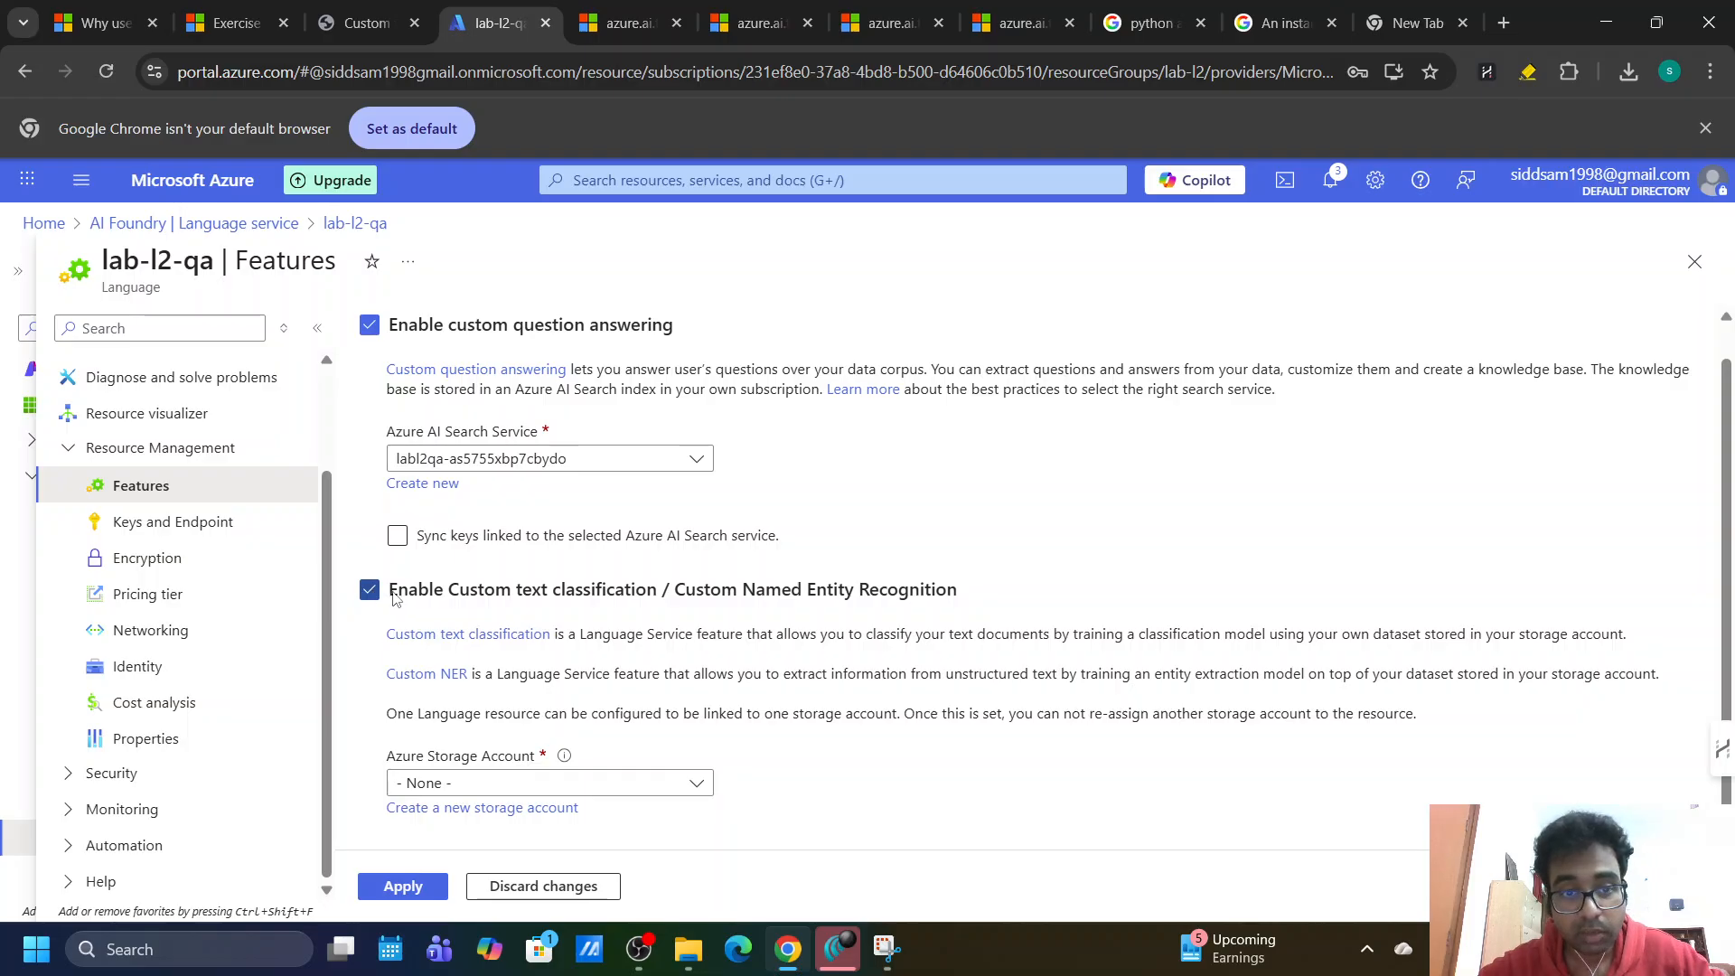
left_click_drag(393, 599, 974, 576)
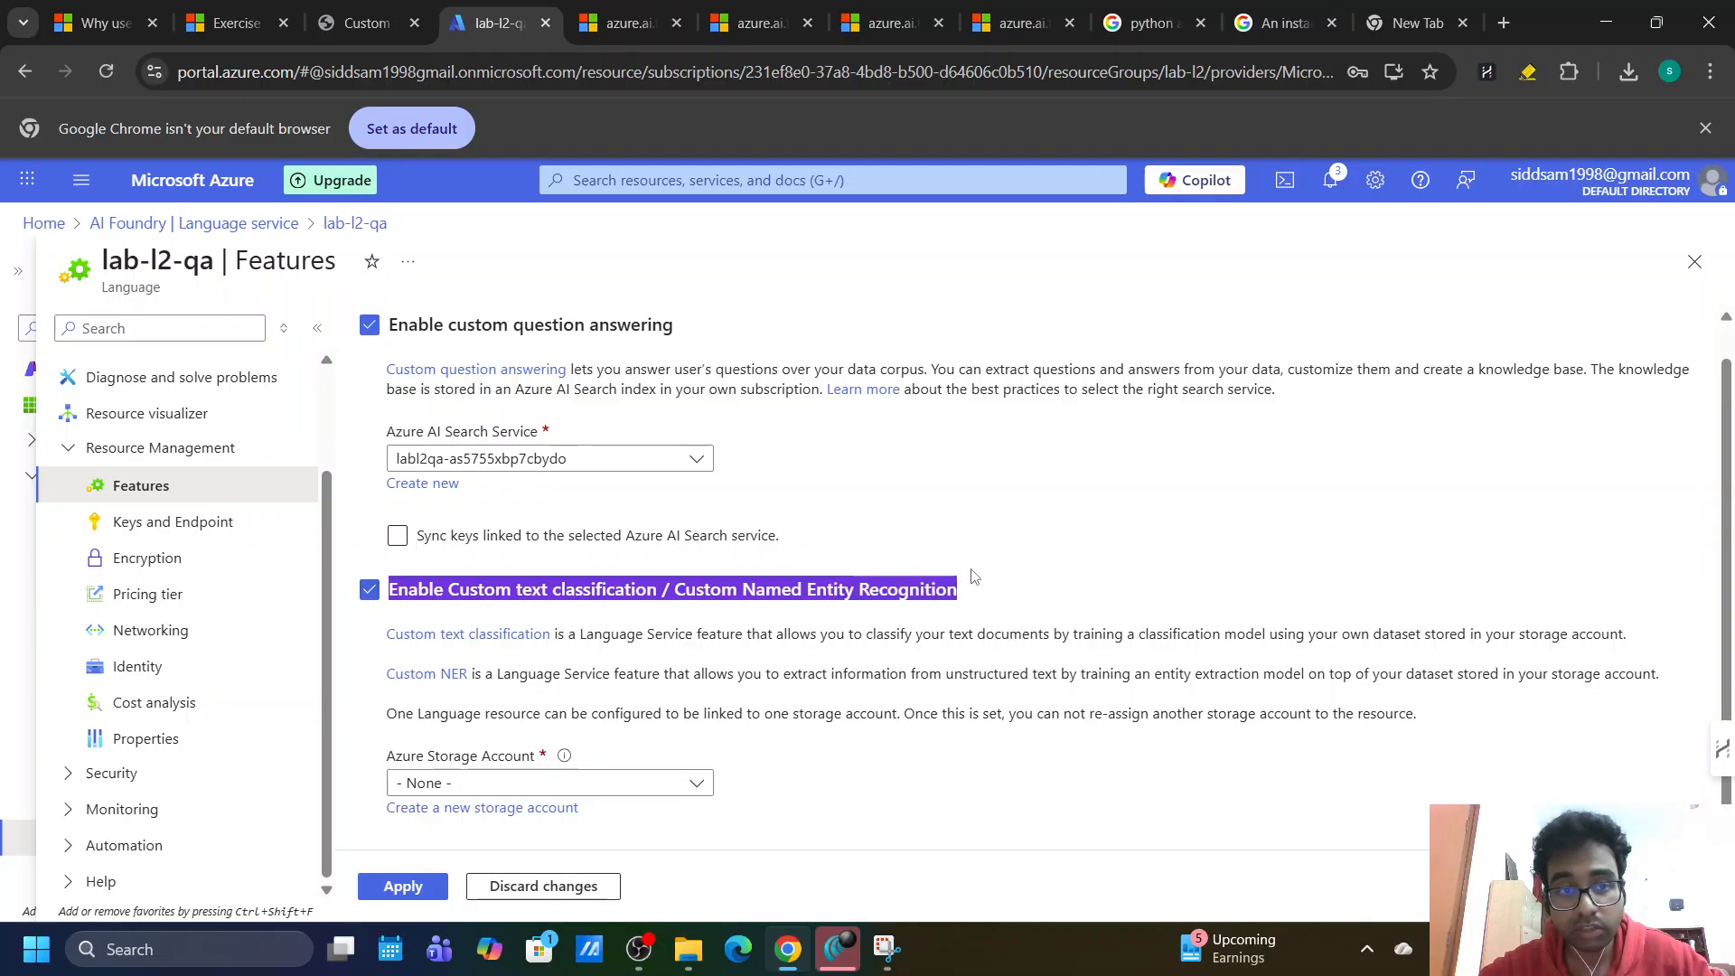
Check the storage account choices, then open the Azure portal in the spare browser tab and place it beside the lab-l2-qa tab.
left_click(572, 793)
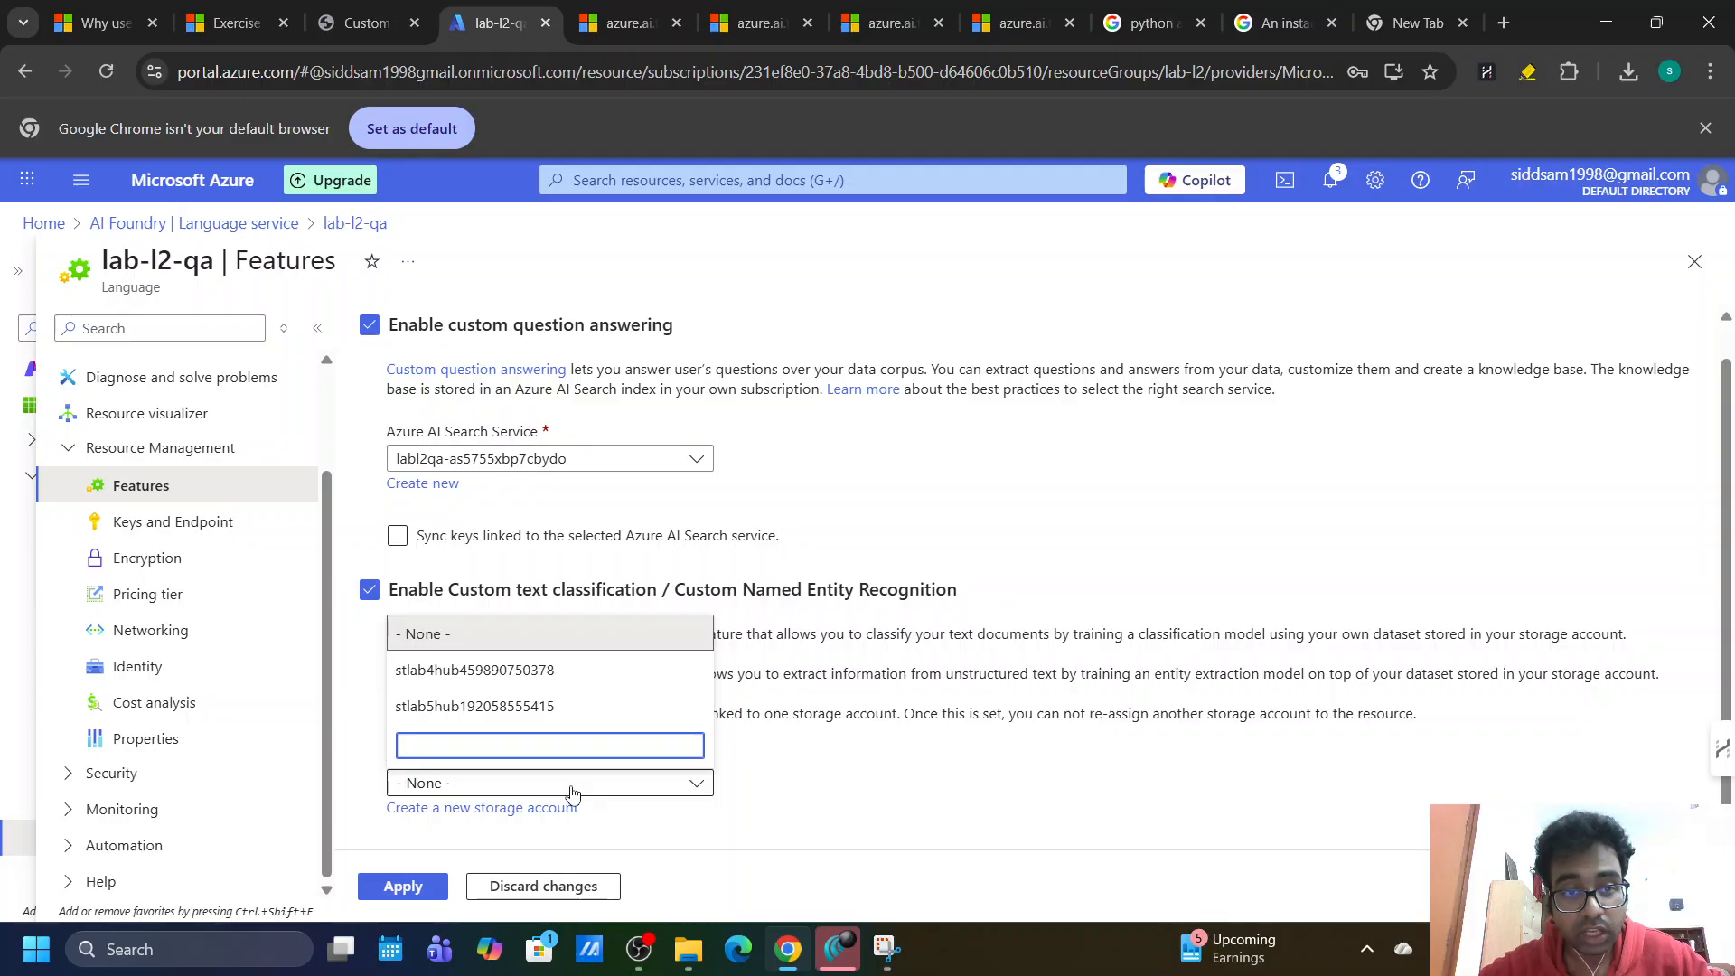
left_click(803, 821)
left_click(1409, 20)
left_click(875, 73)
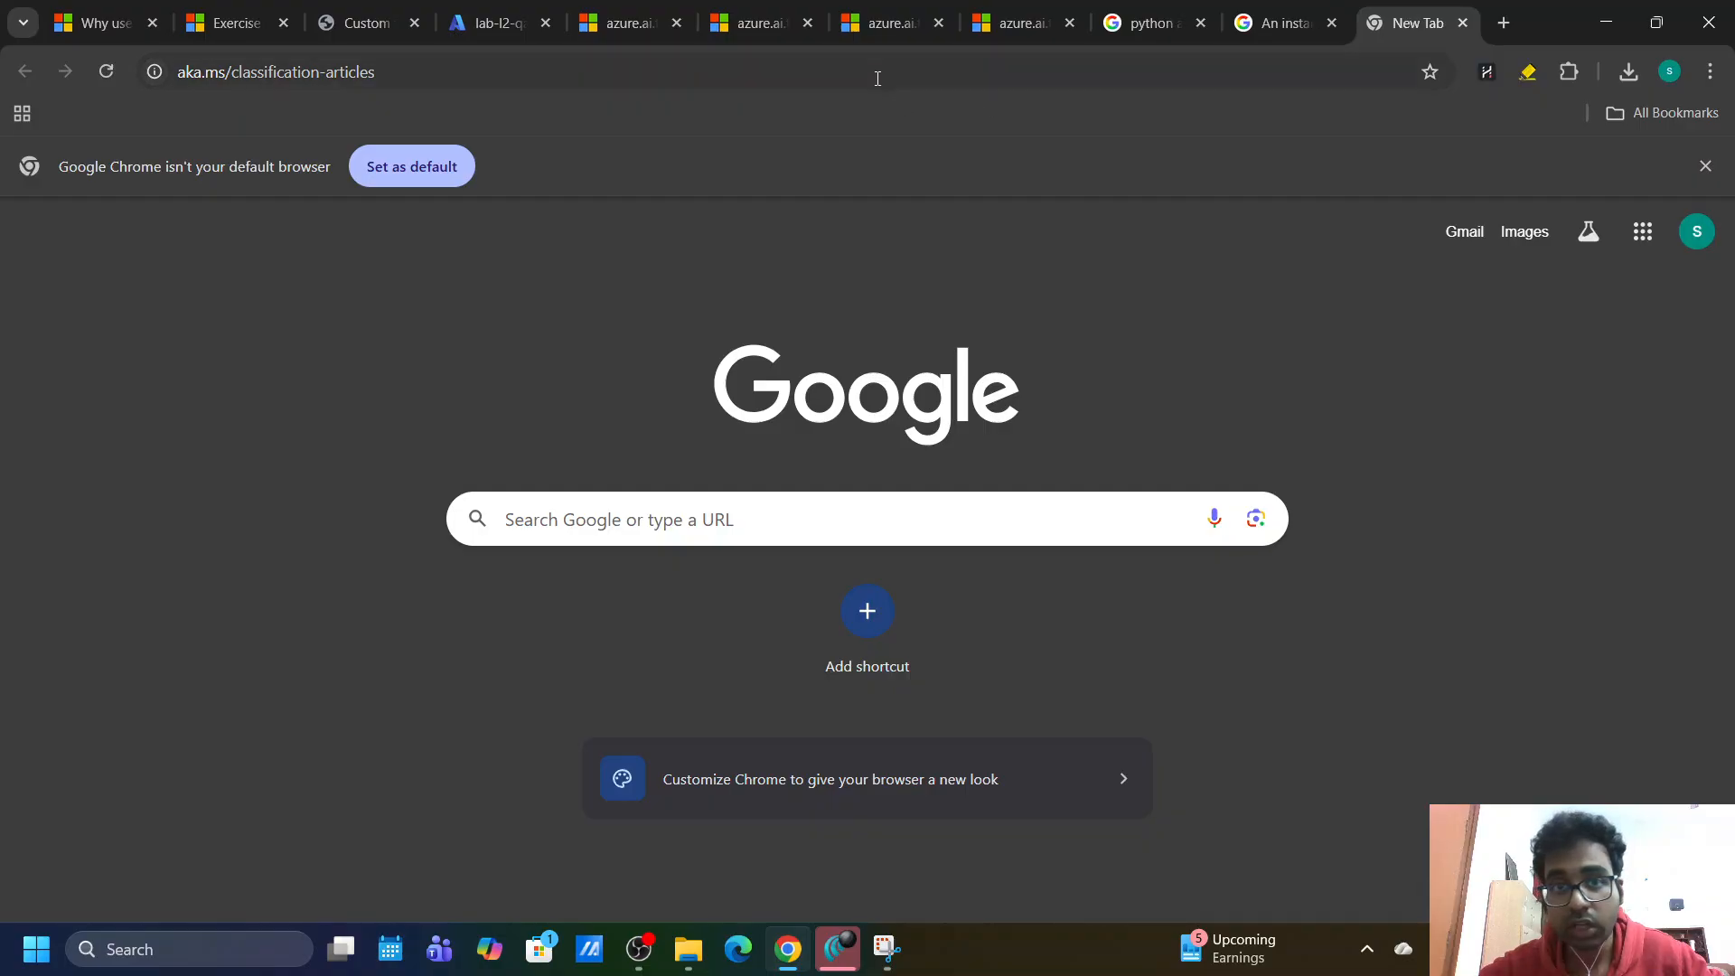
type("portal")
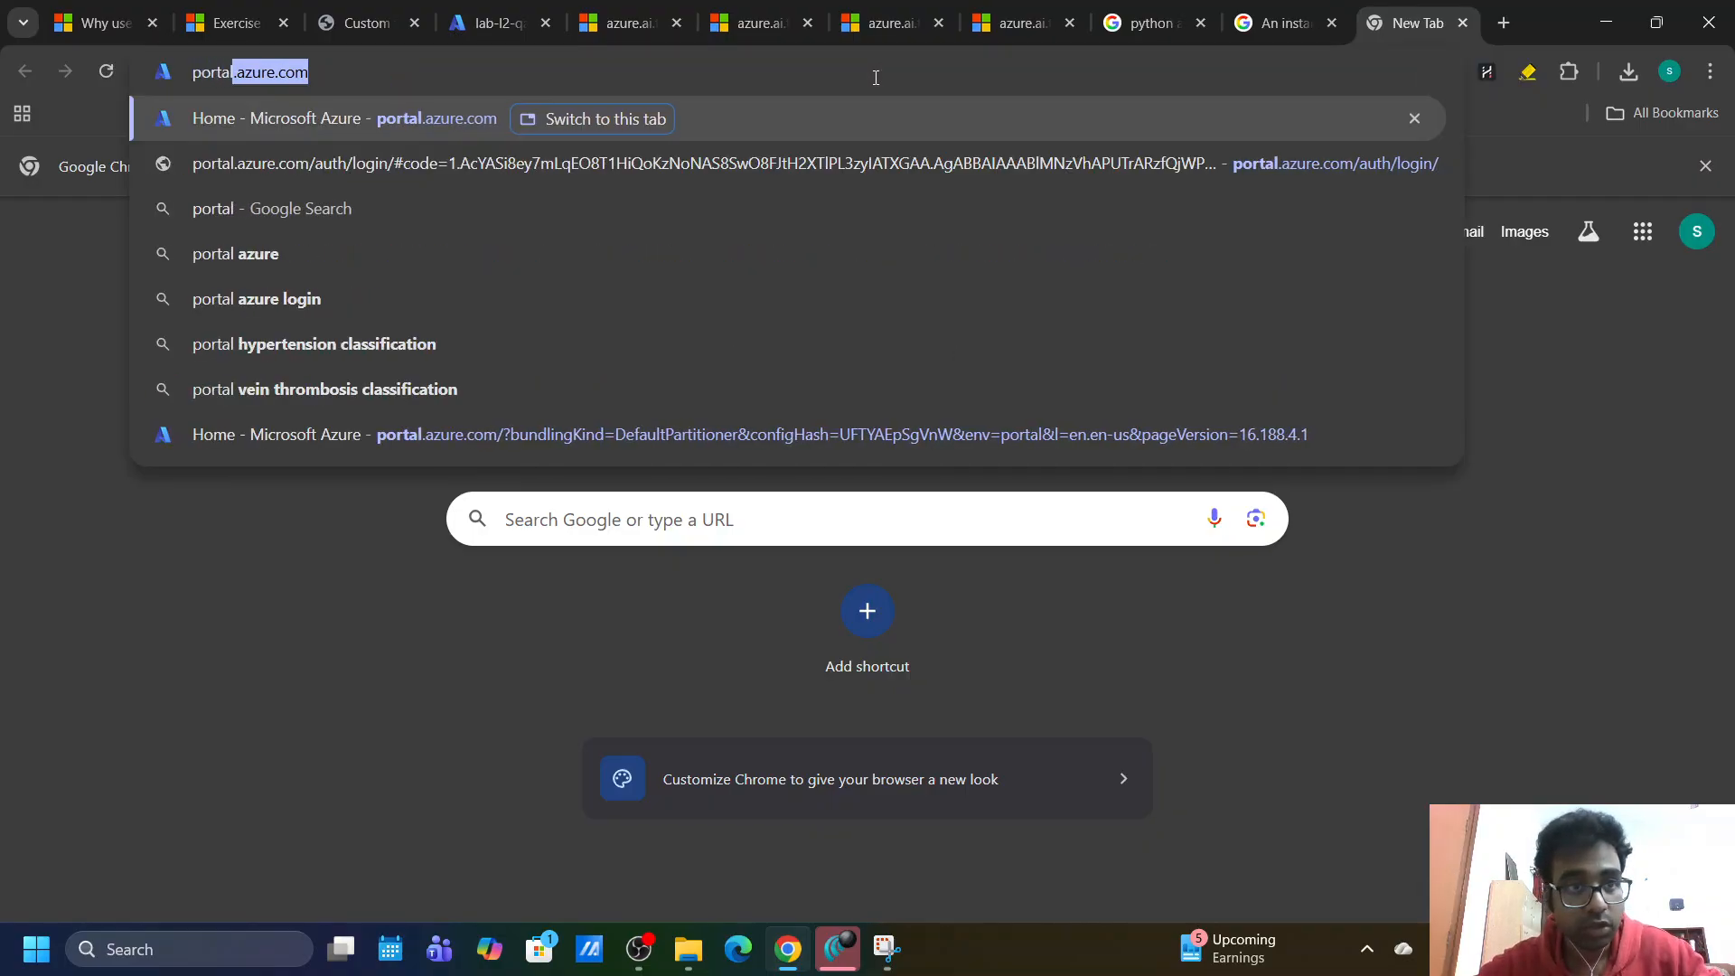
key("Return")
left_click(493, 17)
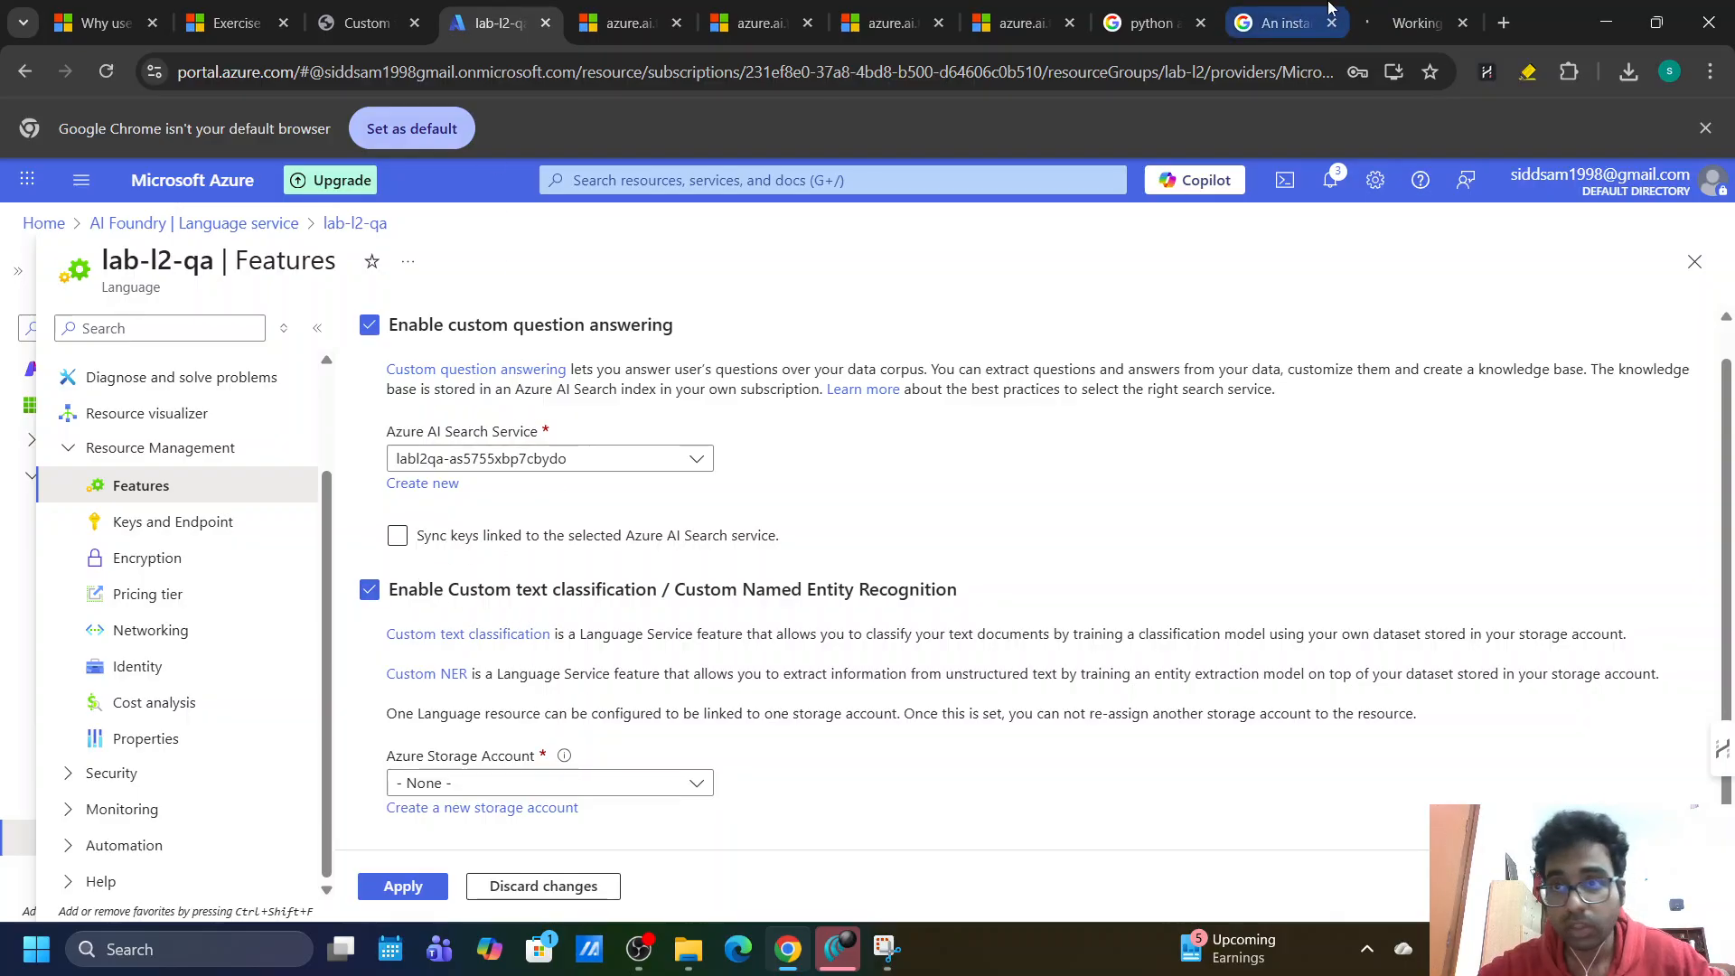
left_click_drag(1410, 23, 642, 9)
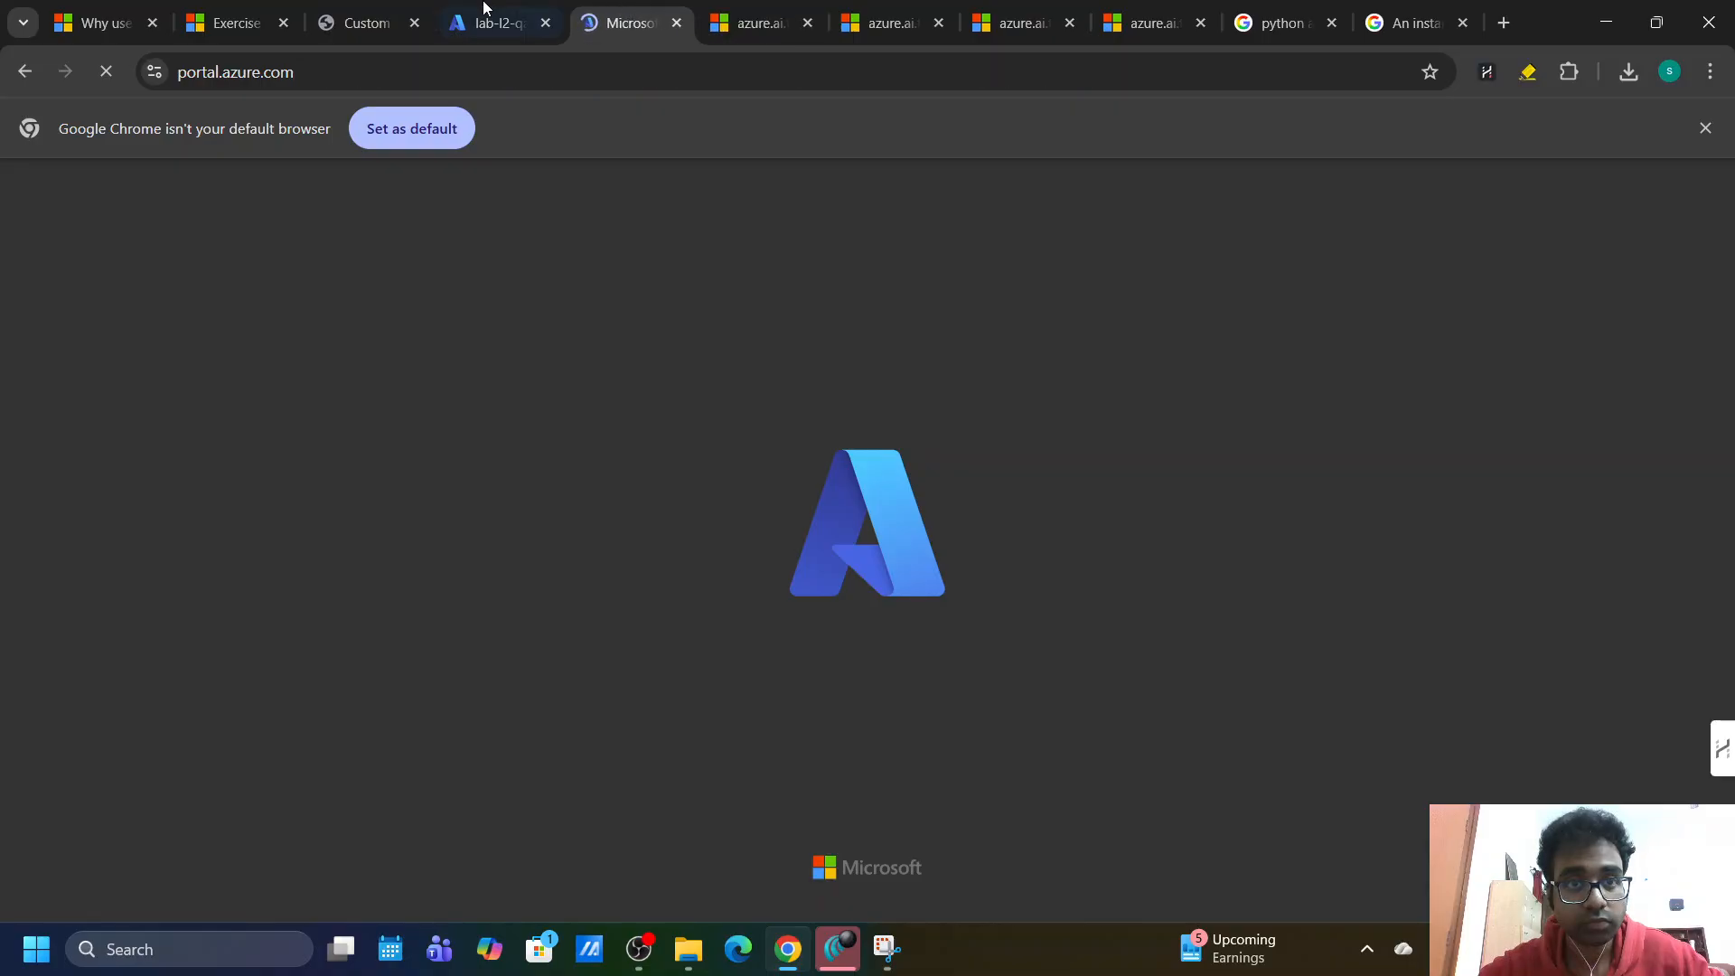
left_click(484, 18)
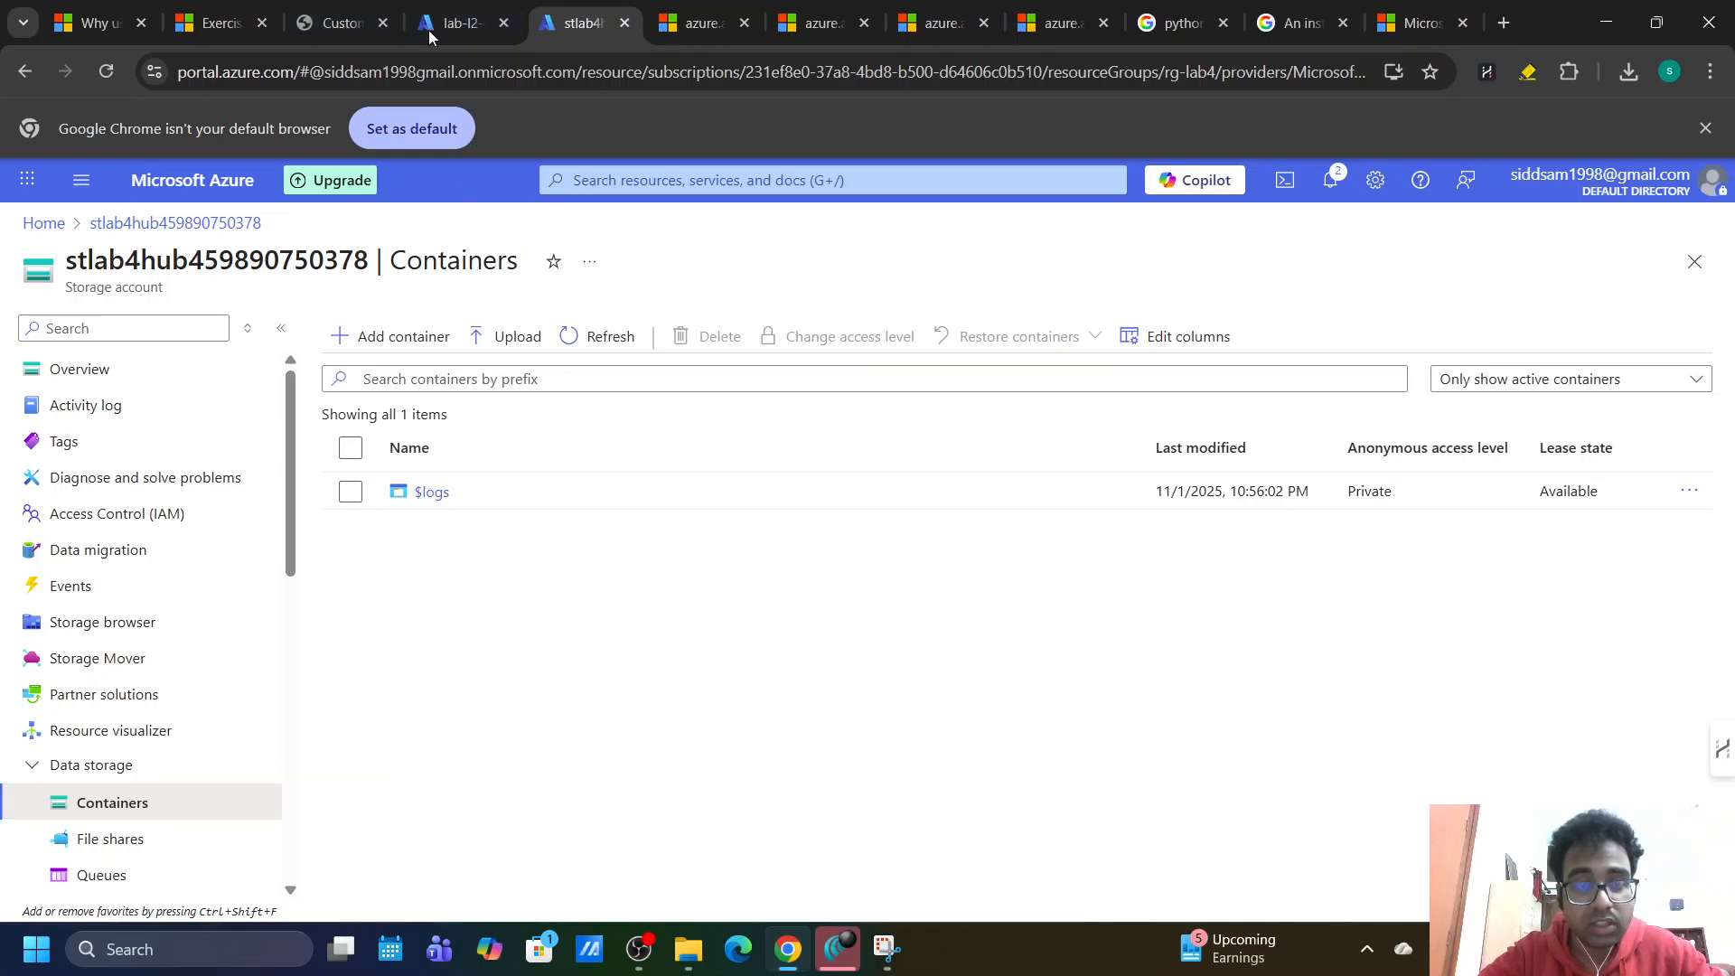
Turn Custom text classification / Custom Named Entity Recognition off and back on in the lab-l2-qa feature settings.
left_click(430, 34)
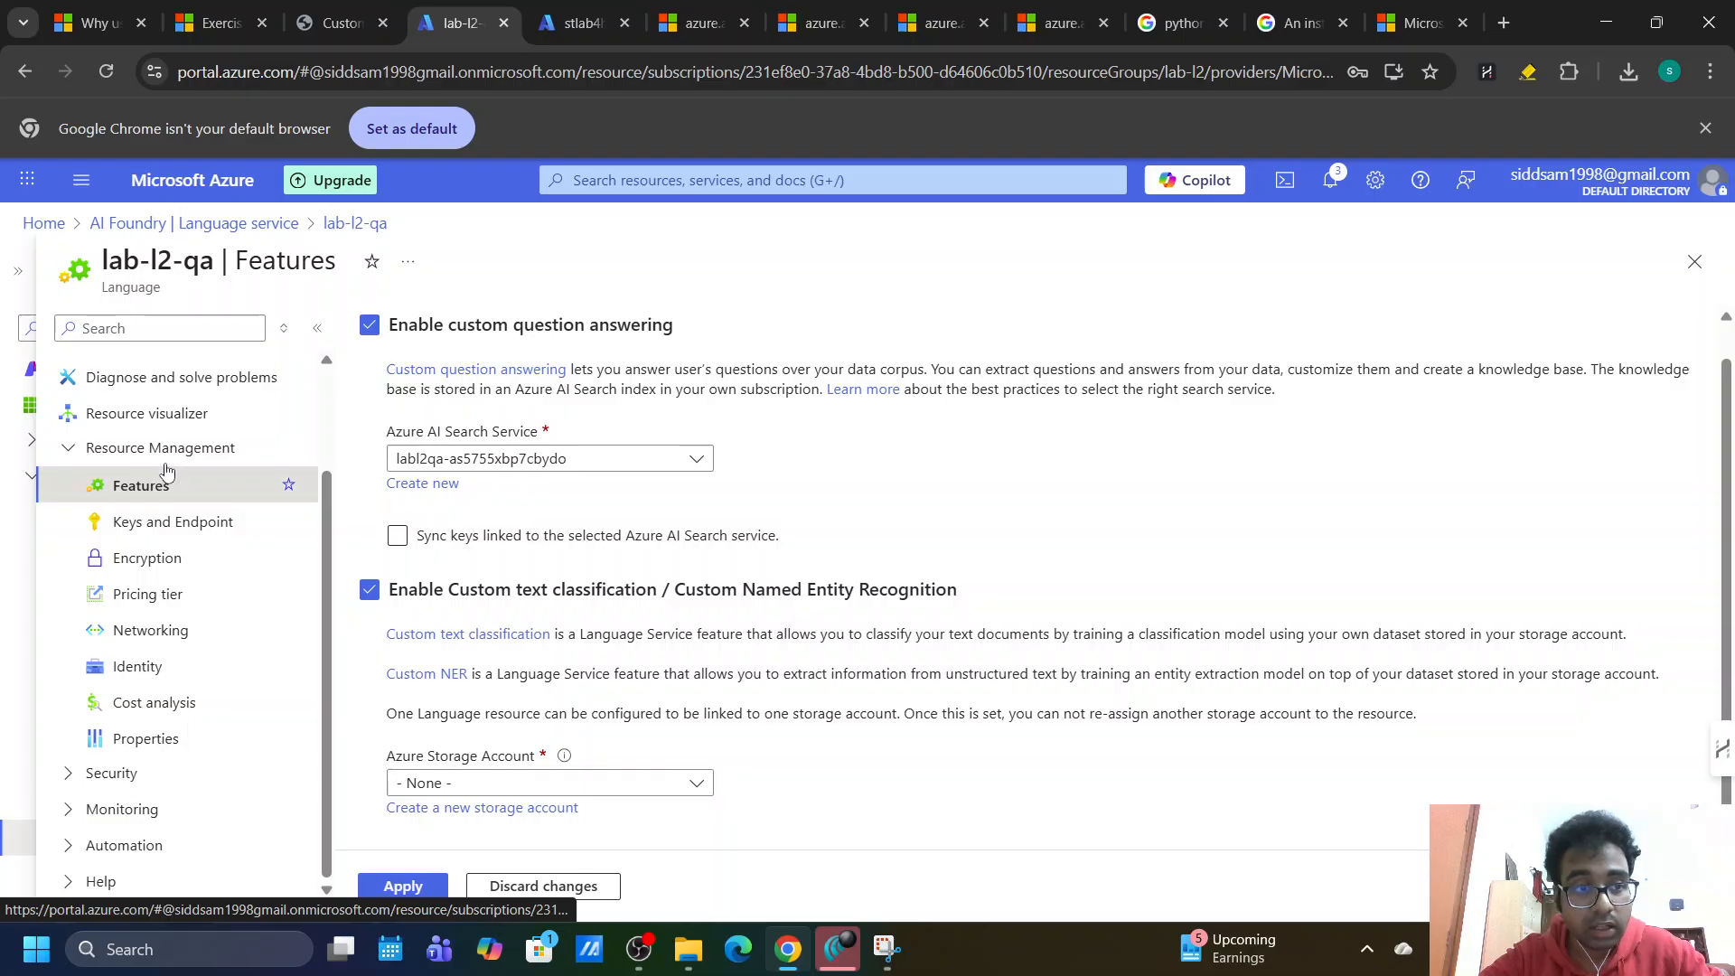
left_click(417, 542)
left_click(368, 591)
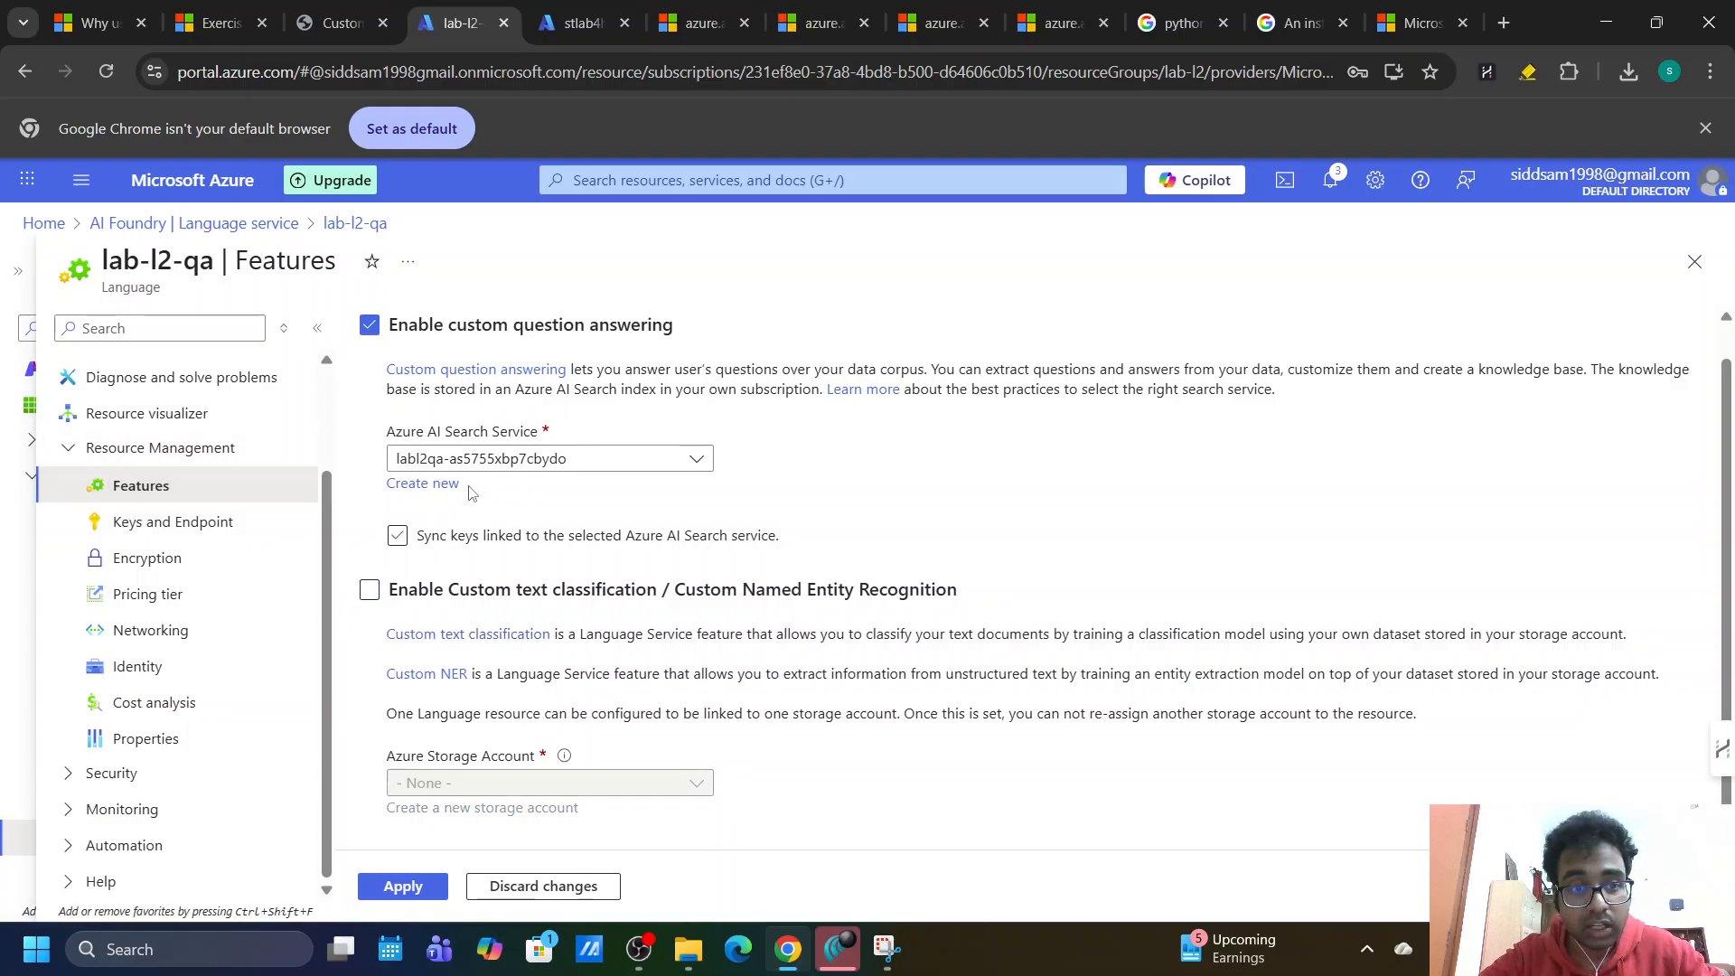
left_click_drag(390, 326, 680, 338)
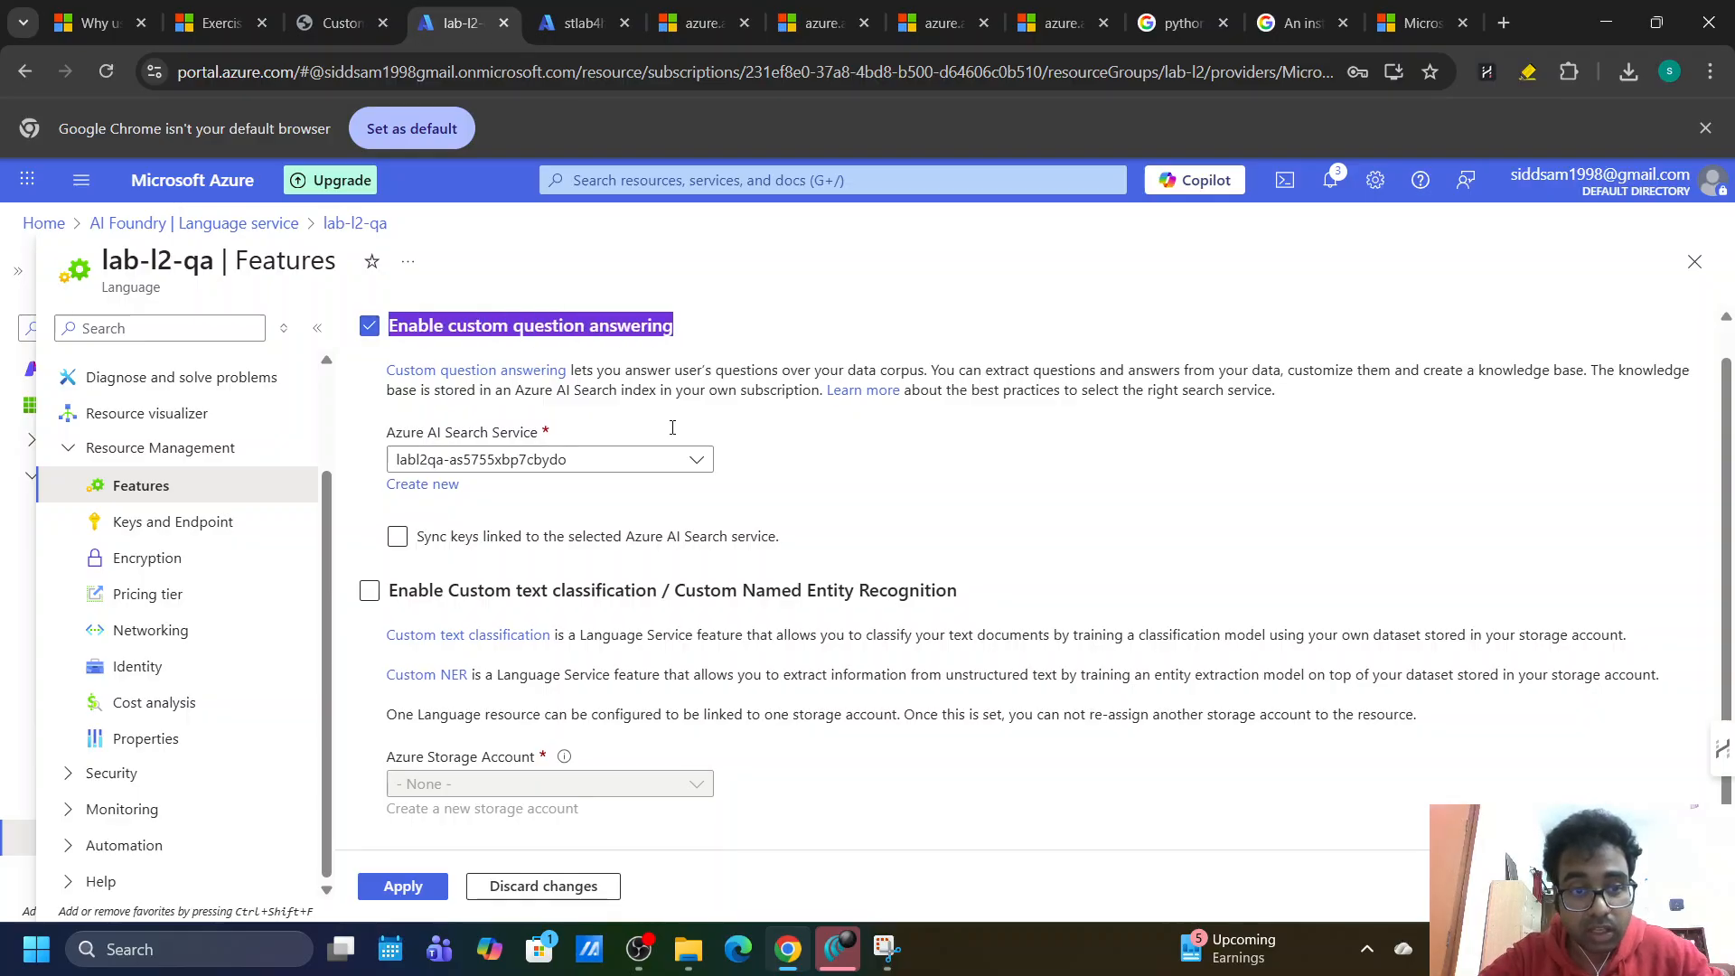
left_click(456, 601)
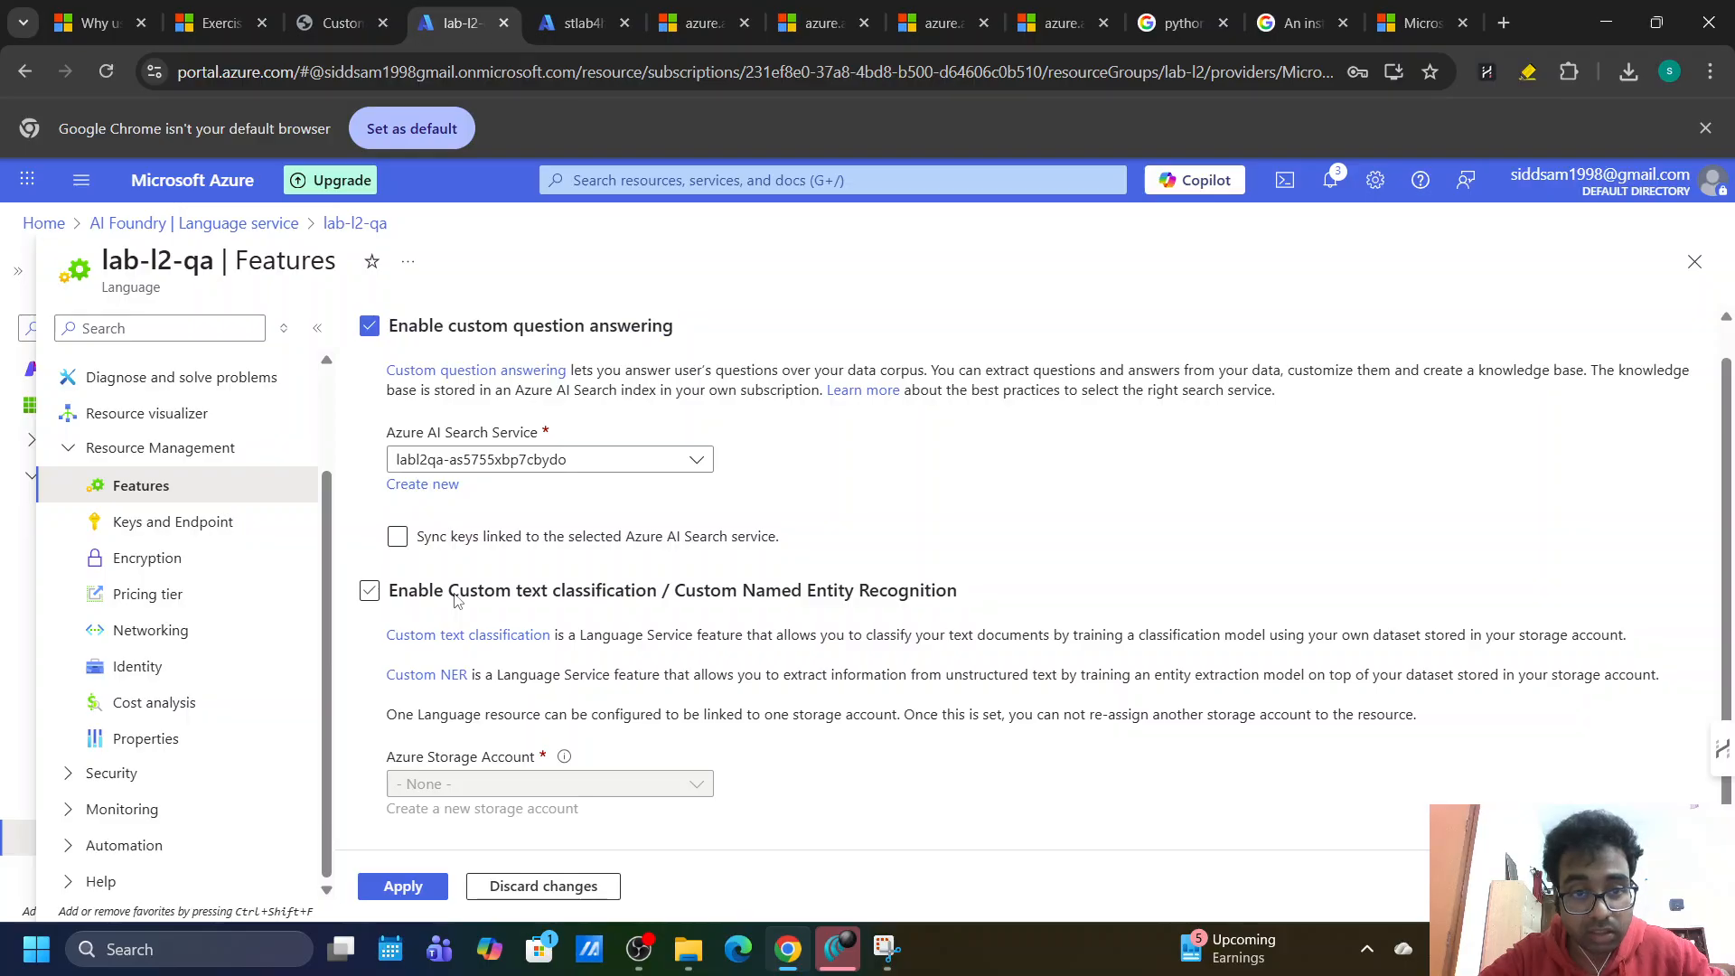
left_click_drag(456, 601, 665, 589)
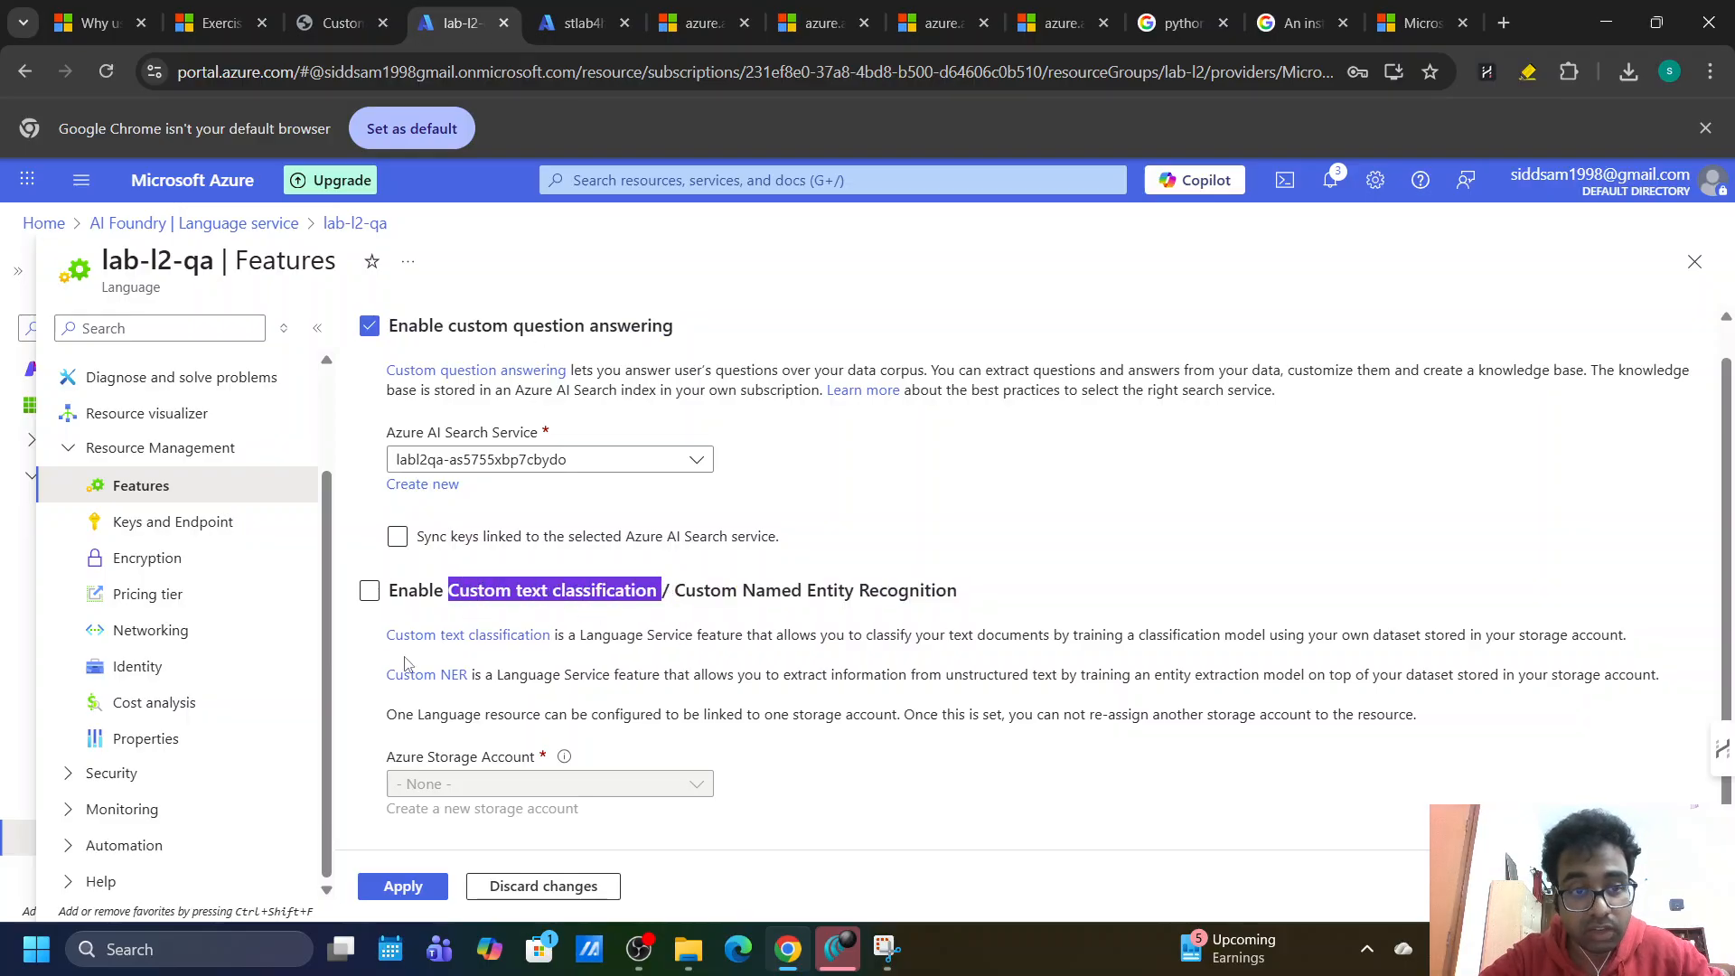
left_click(361, 602)
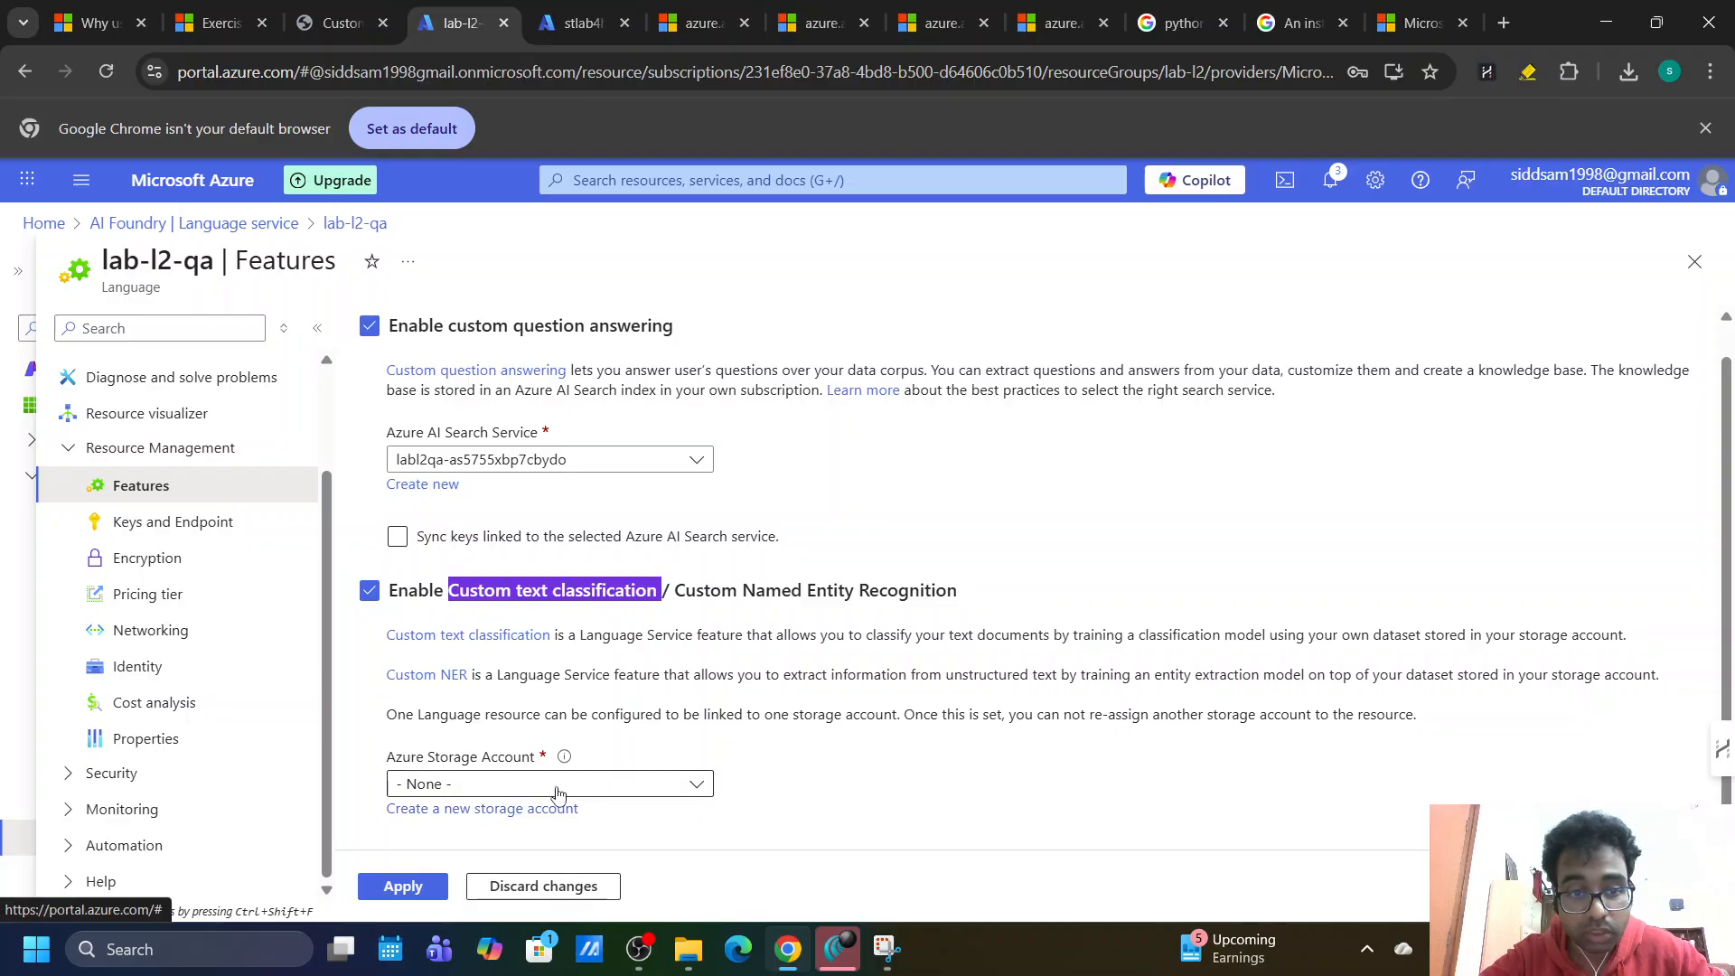
left_click(608, 792)
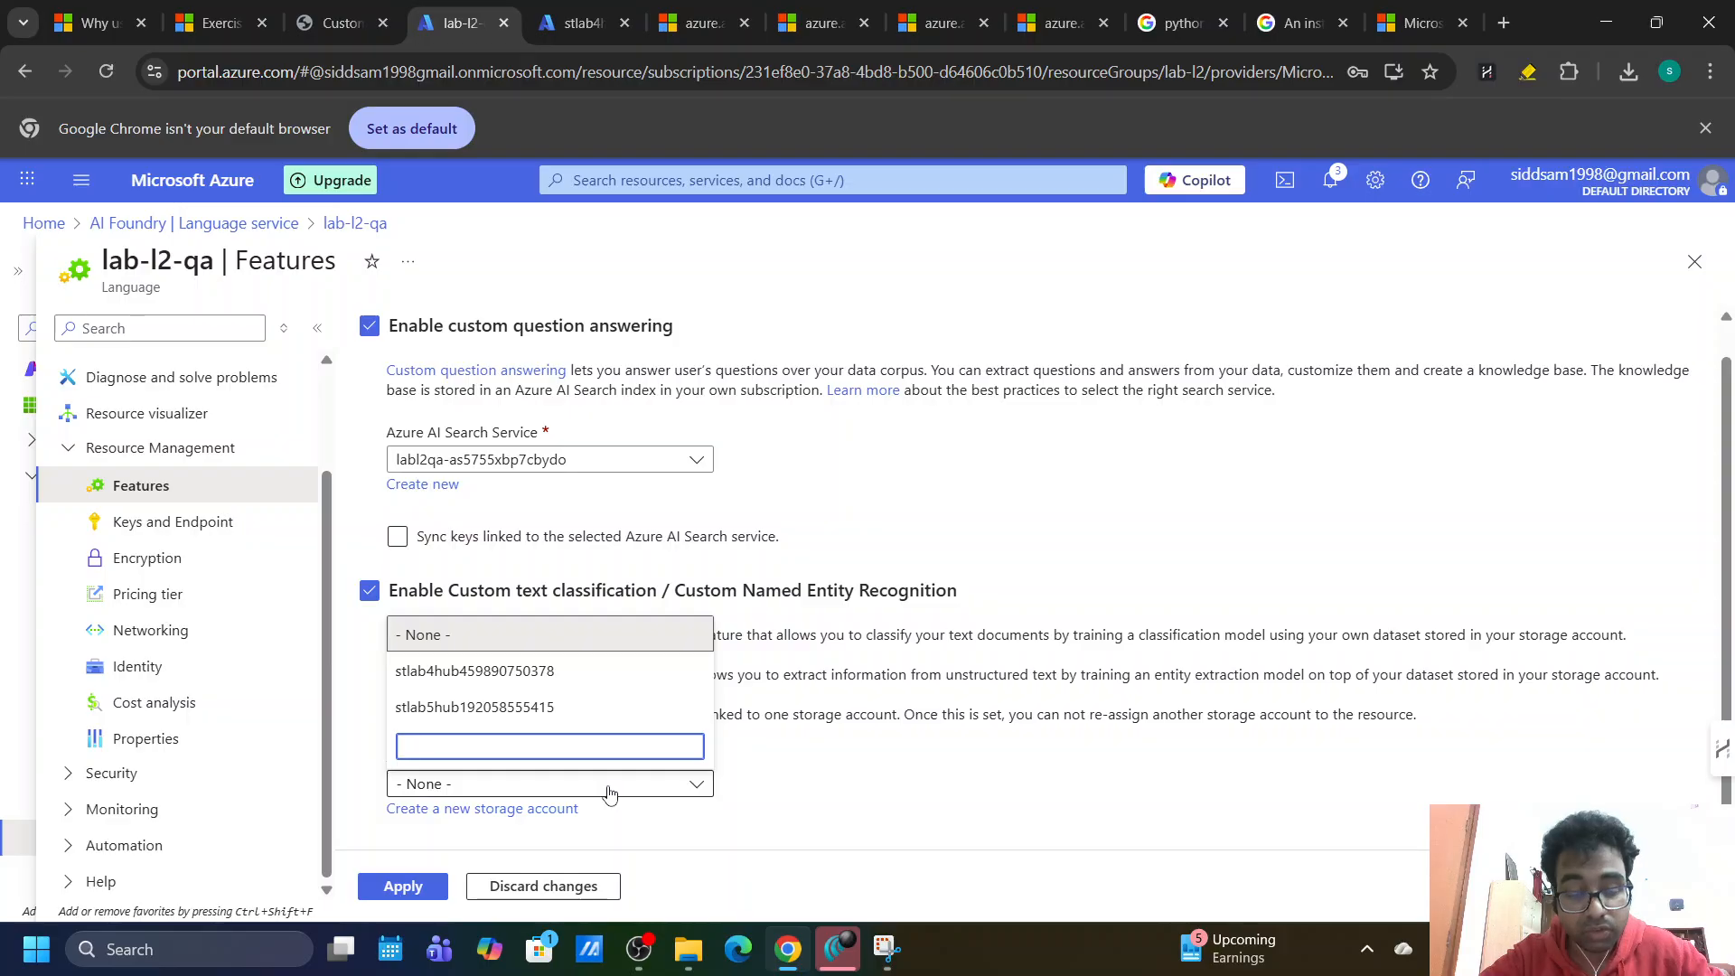
left_click(439, 793)
left_click(594, 7)
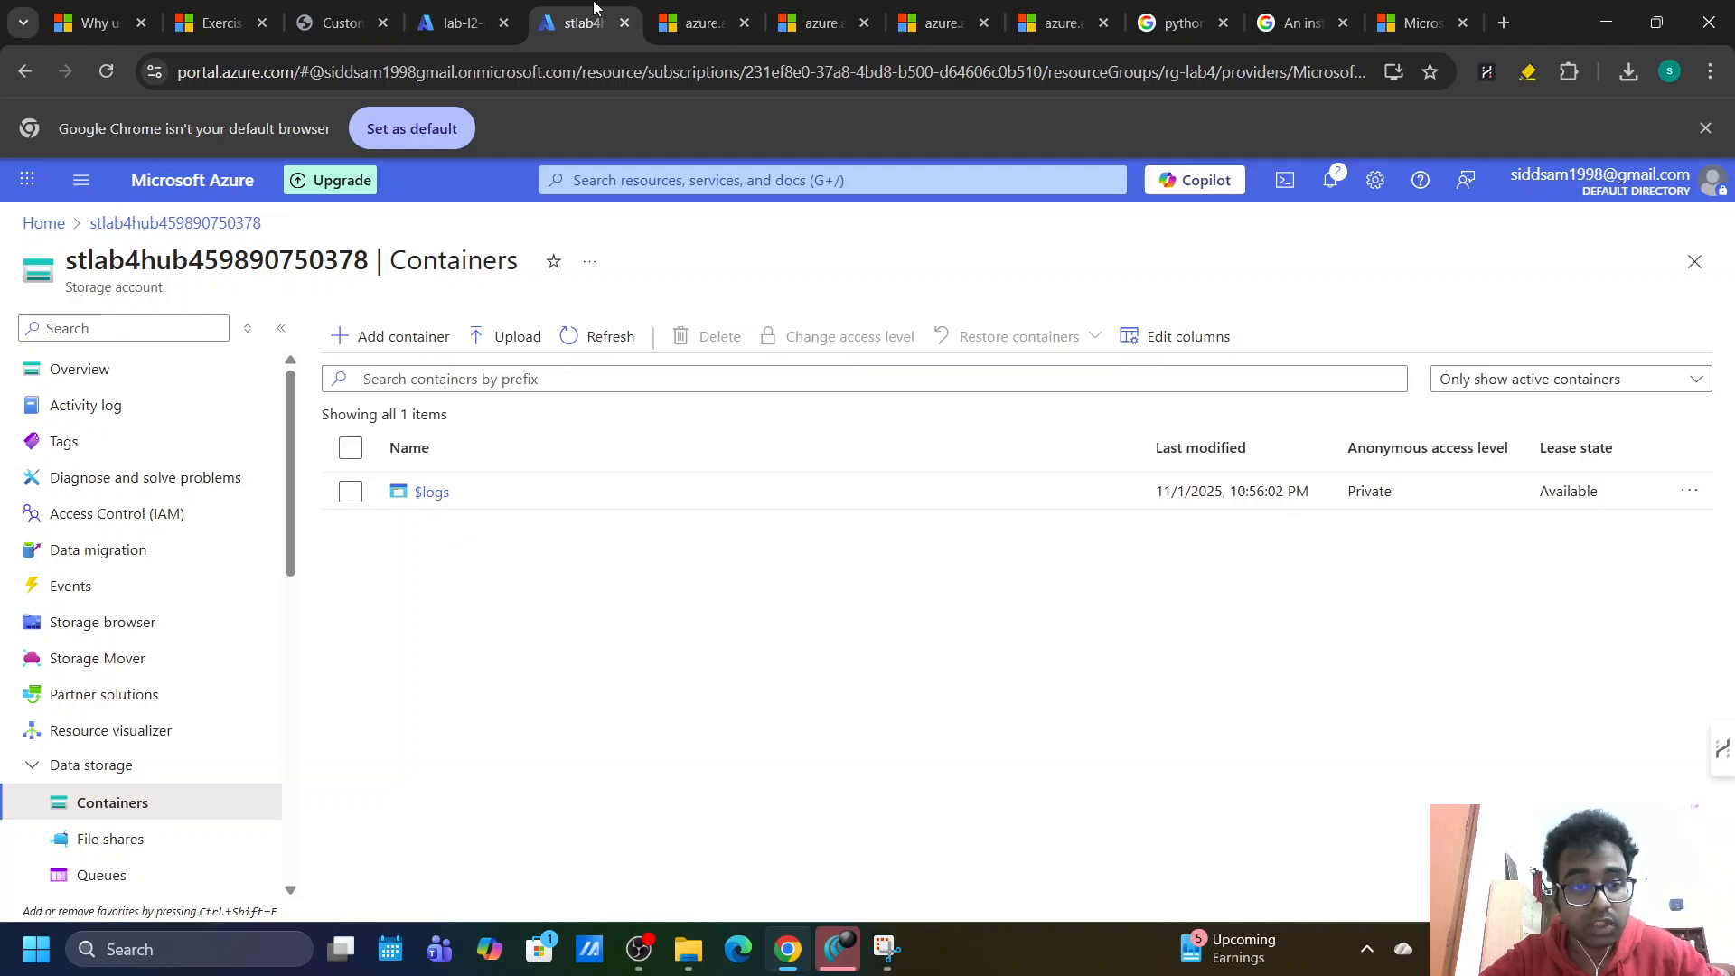
left_click_drag(71, 263, 377, 259)
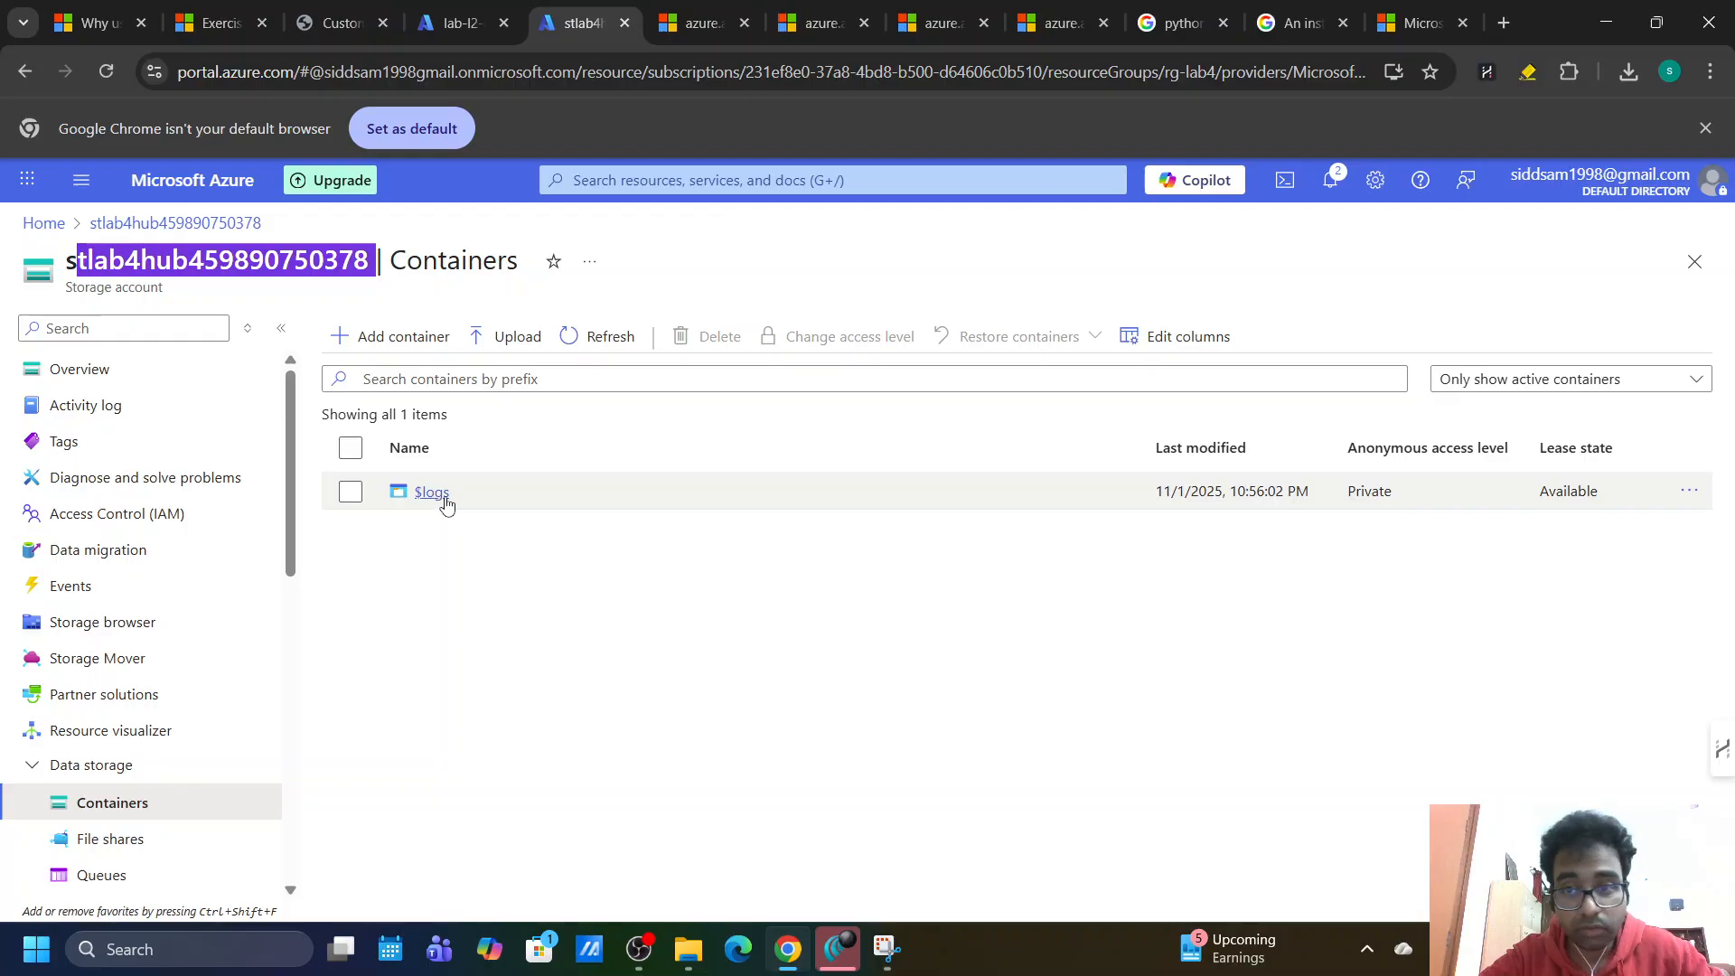
left_click(435, 645)
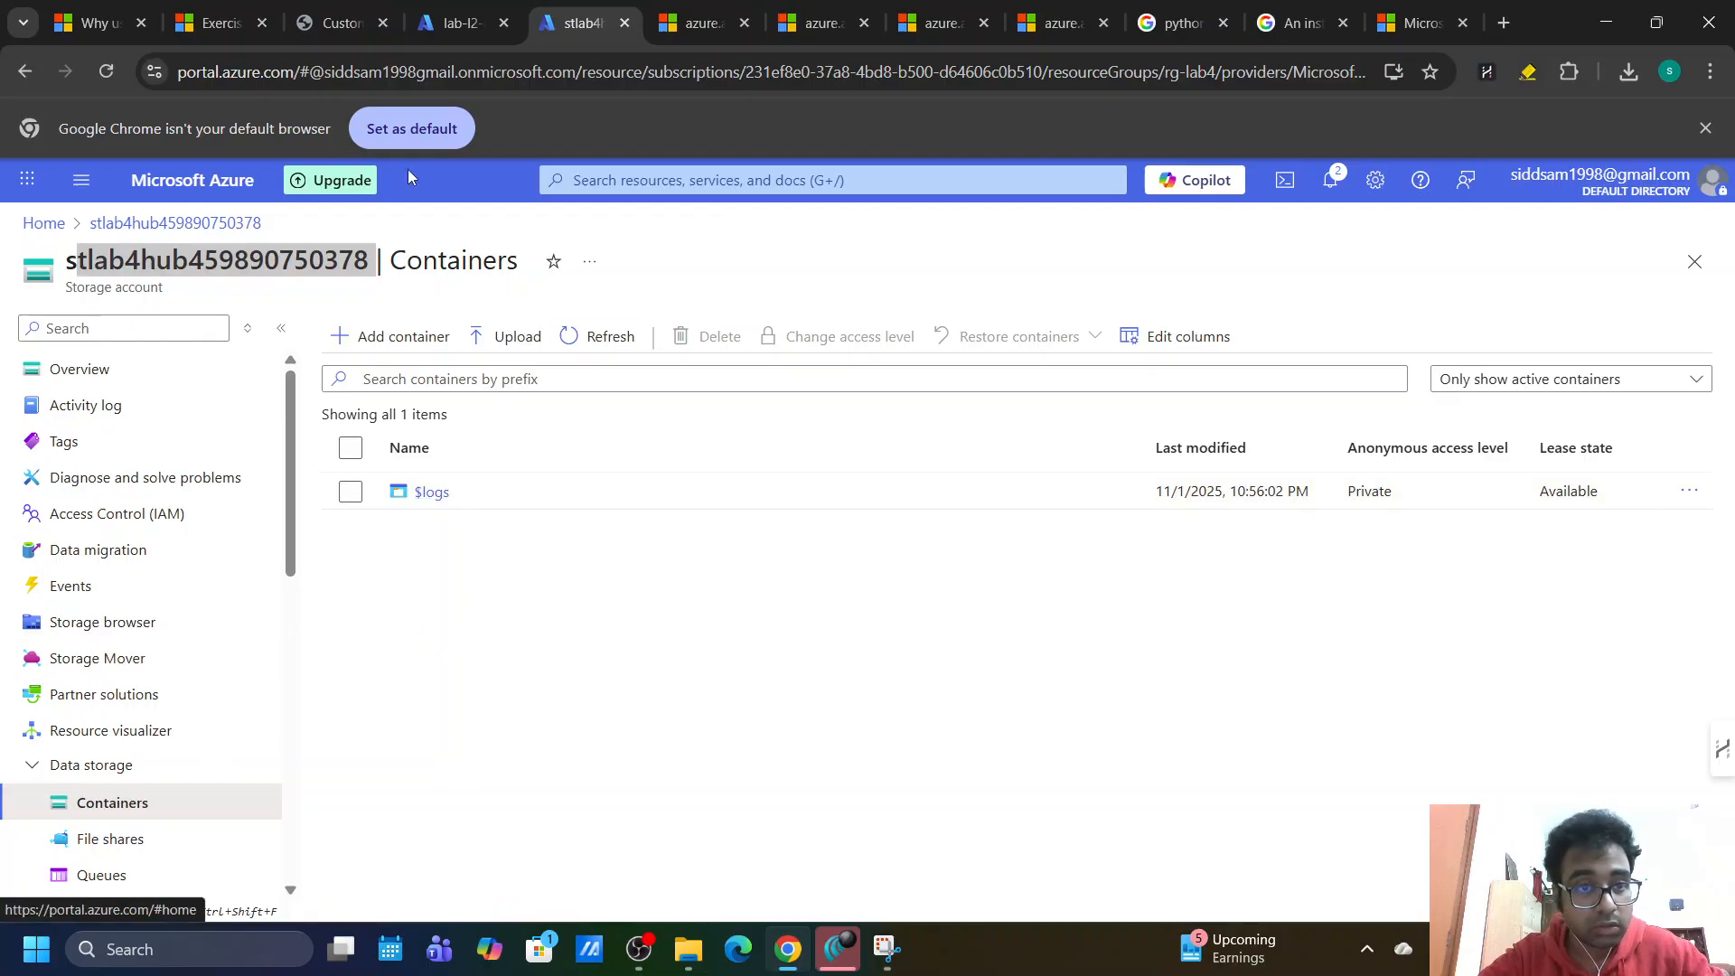
left_click(460, 28)
left_click(527, 784)
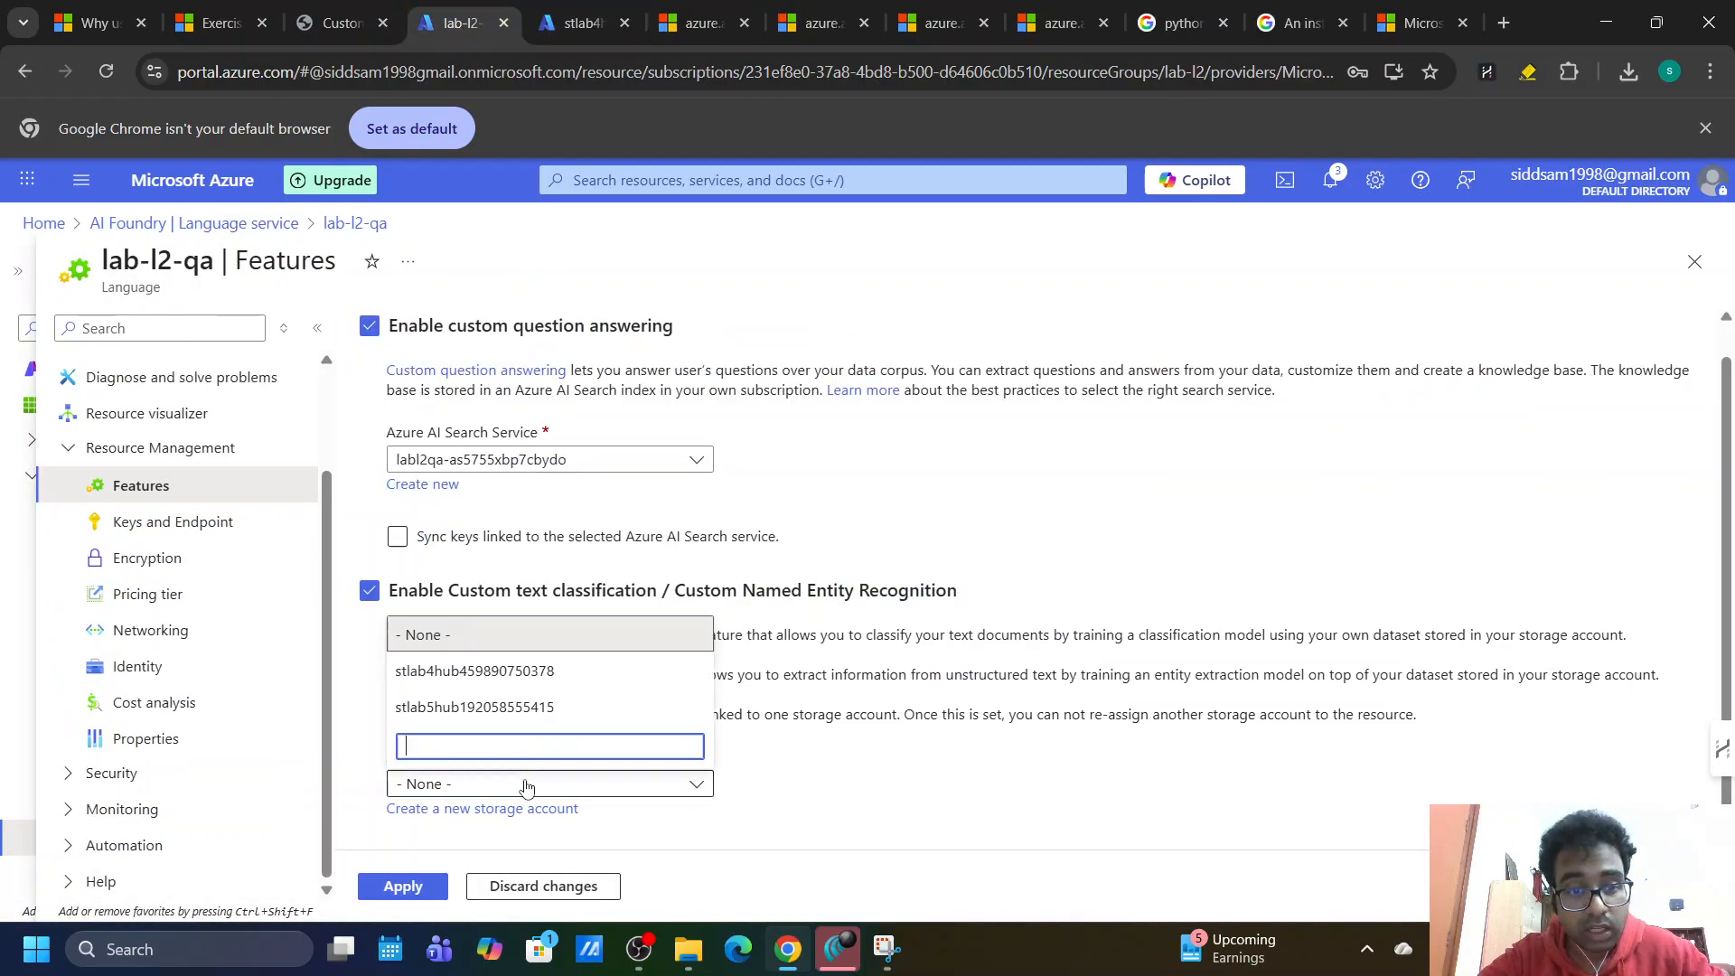
left_click(440, 676)
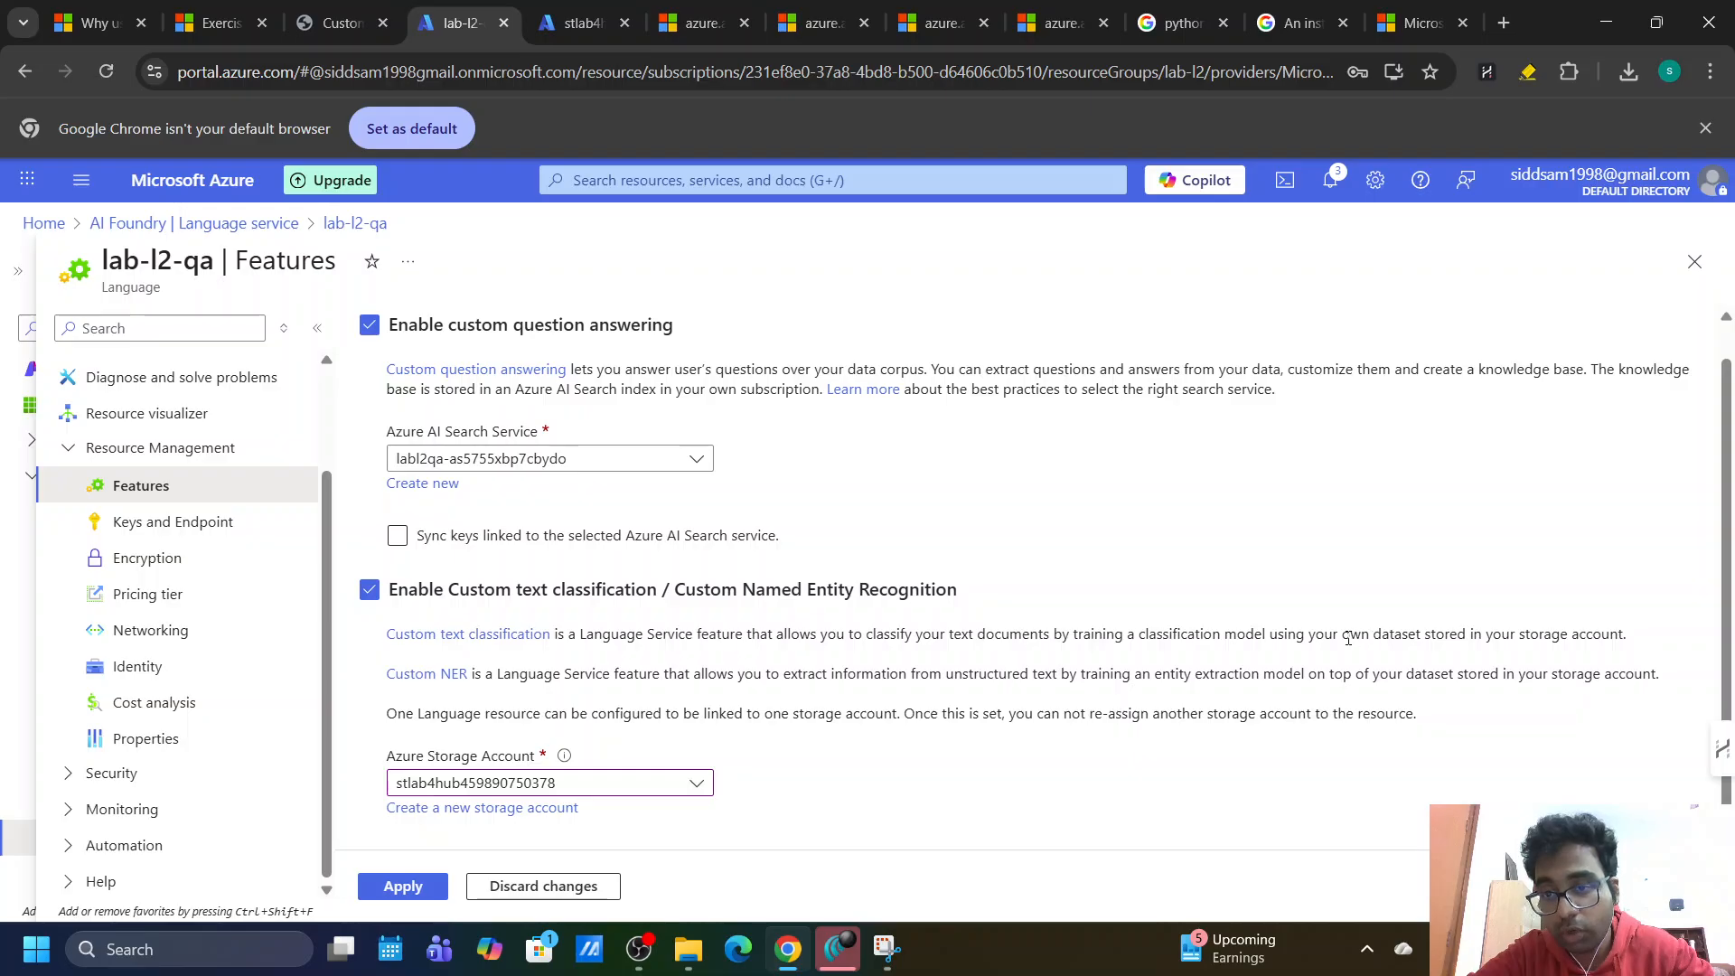
left_click_drag(1346, 638, 1418, 634)
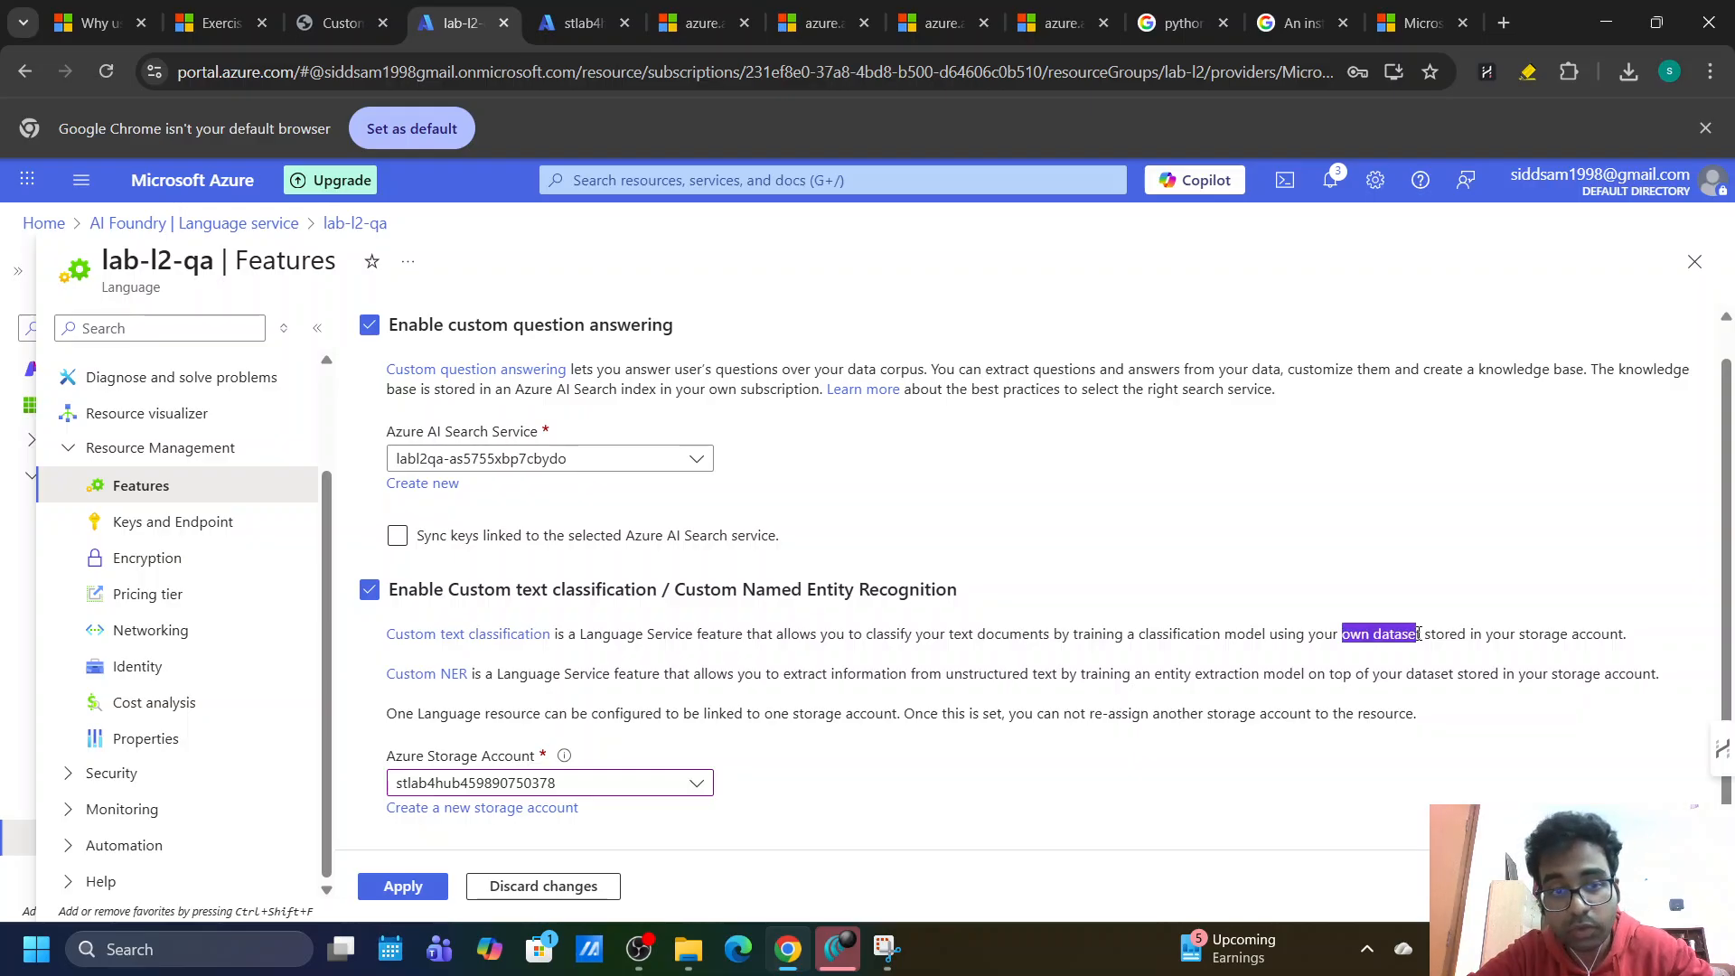
left_click(1419, 634)
left_click(398, 890)
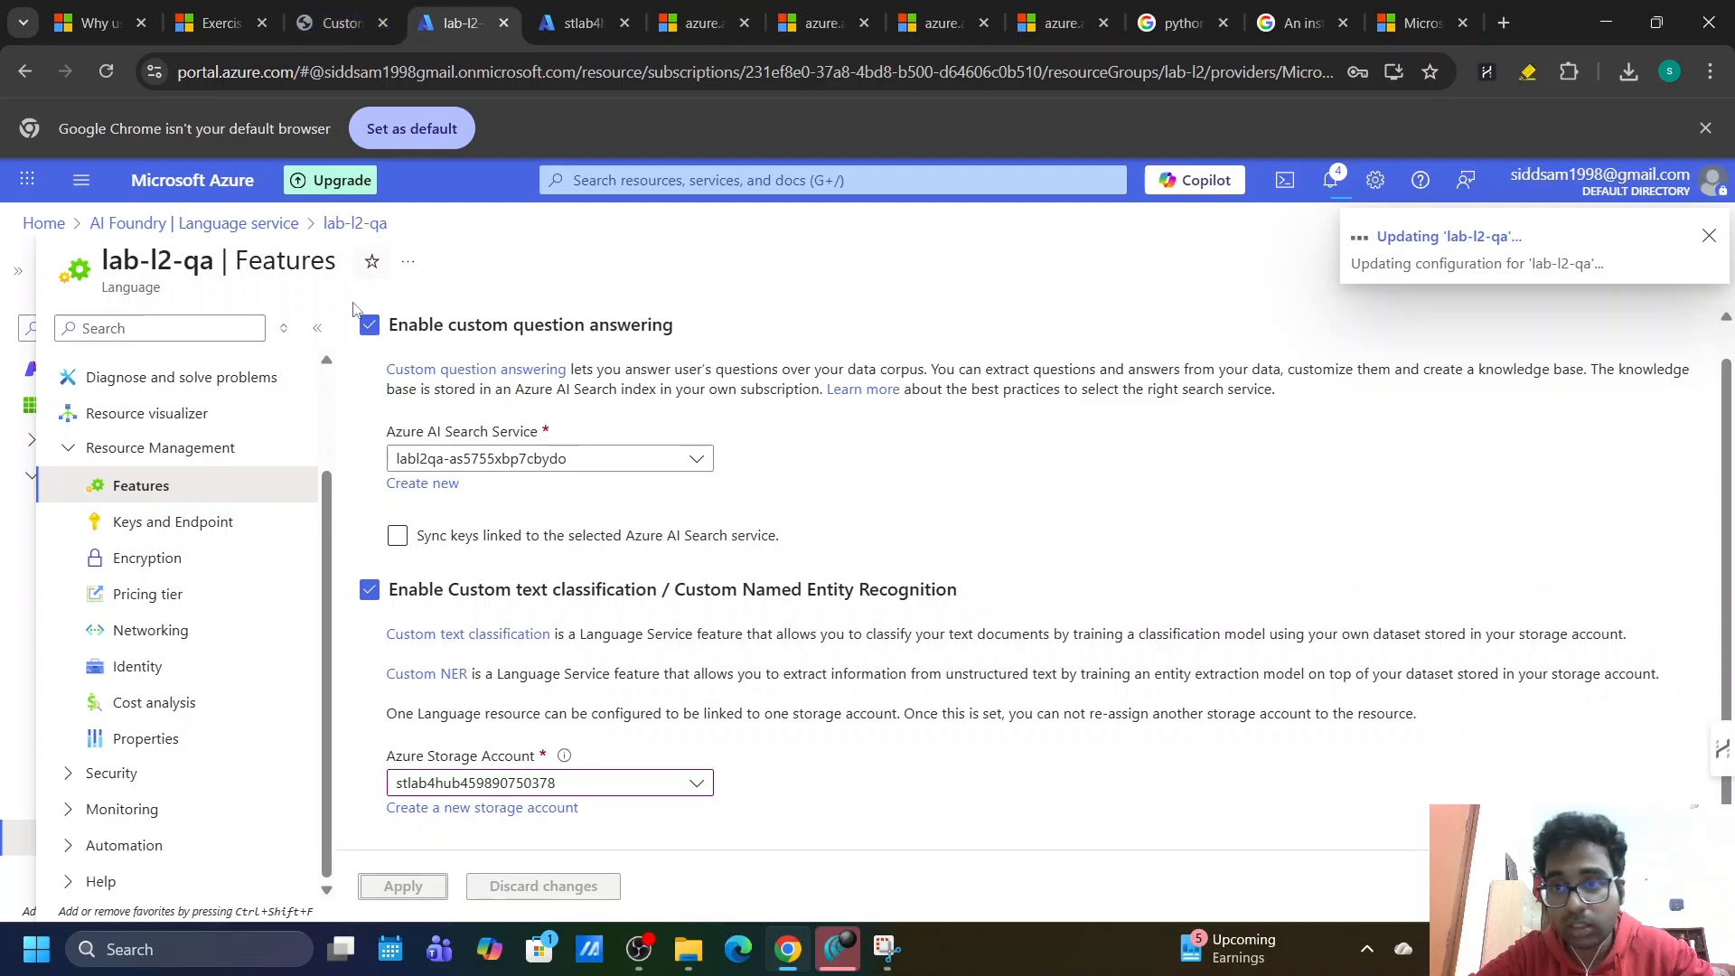
Read the lab instructions on role-based access for the storage account, including the Storage Blob Data Owner role.
left_click(335, 13)
scroll(544, 502, "down", 6)
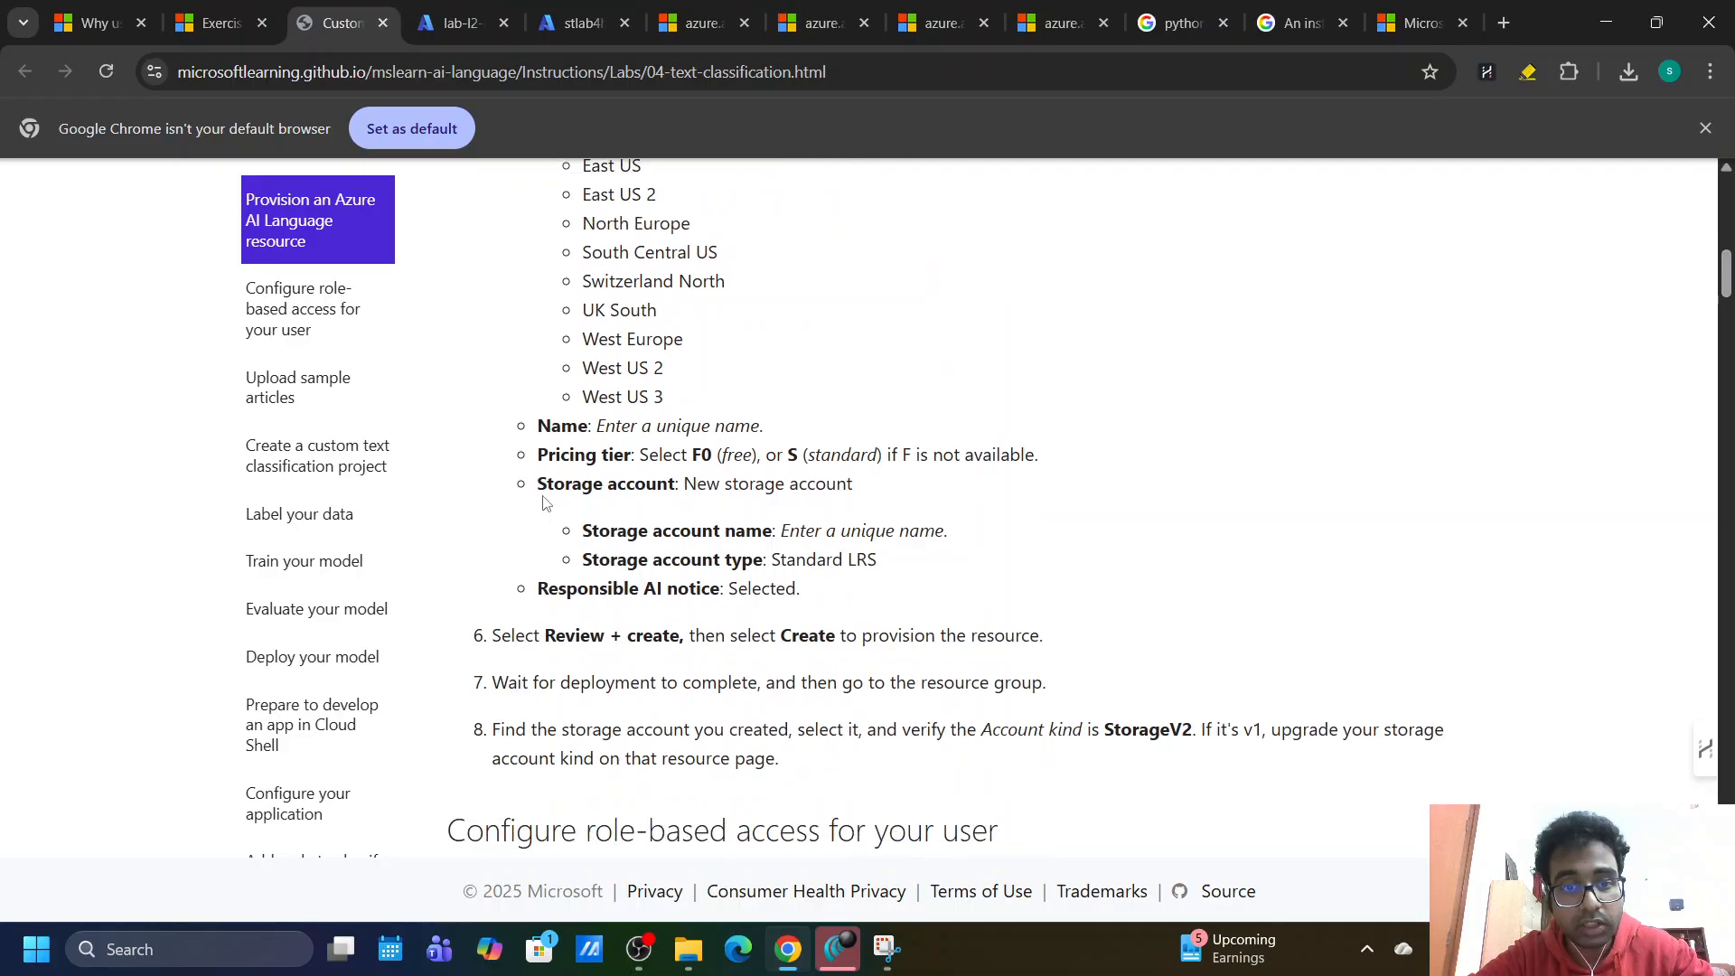
scroll(544, 496, "down", 2)
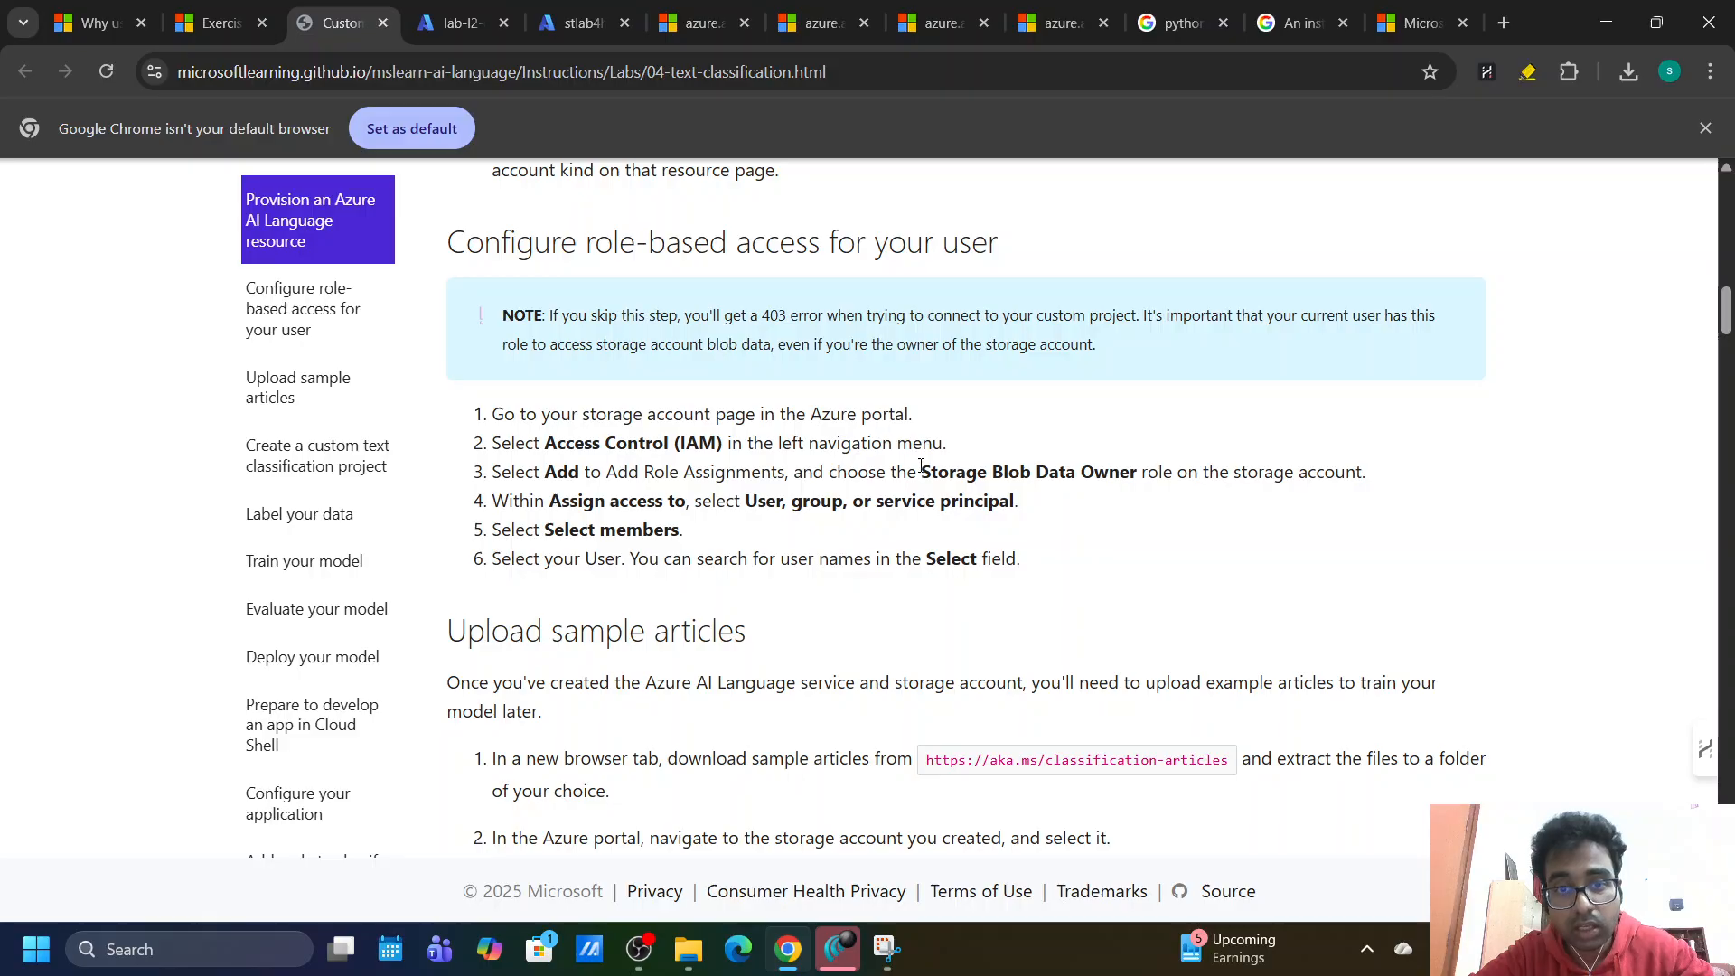
left_click_drag(921, 467, 1138, 466)
Enable Custom text classification / Custom Named Entity Recognition again in the lab-l2-qa features with the linked storage account and reapply the settings.
left_click(440, 12)
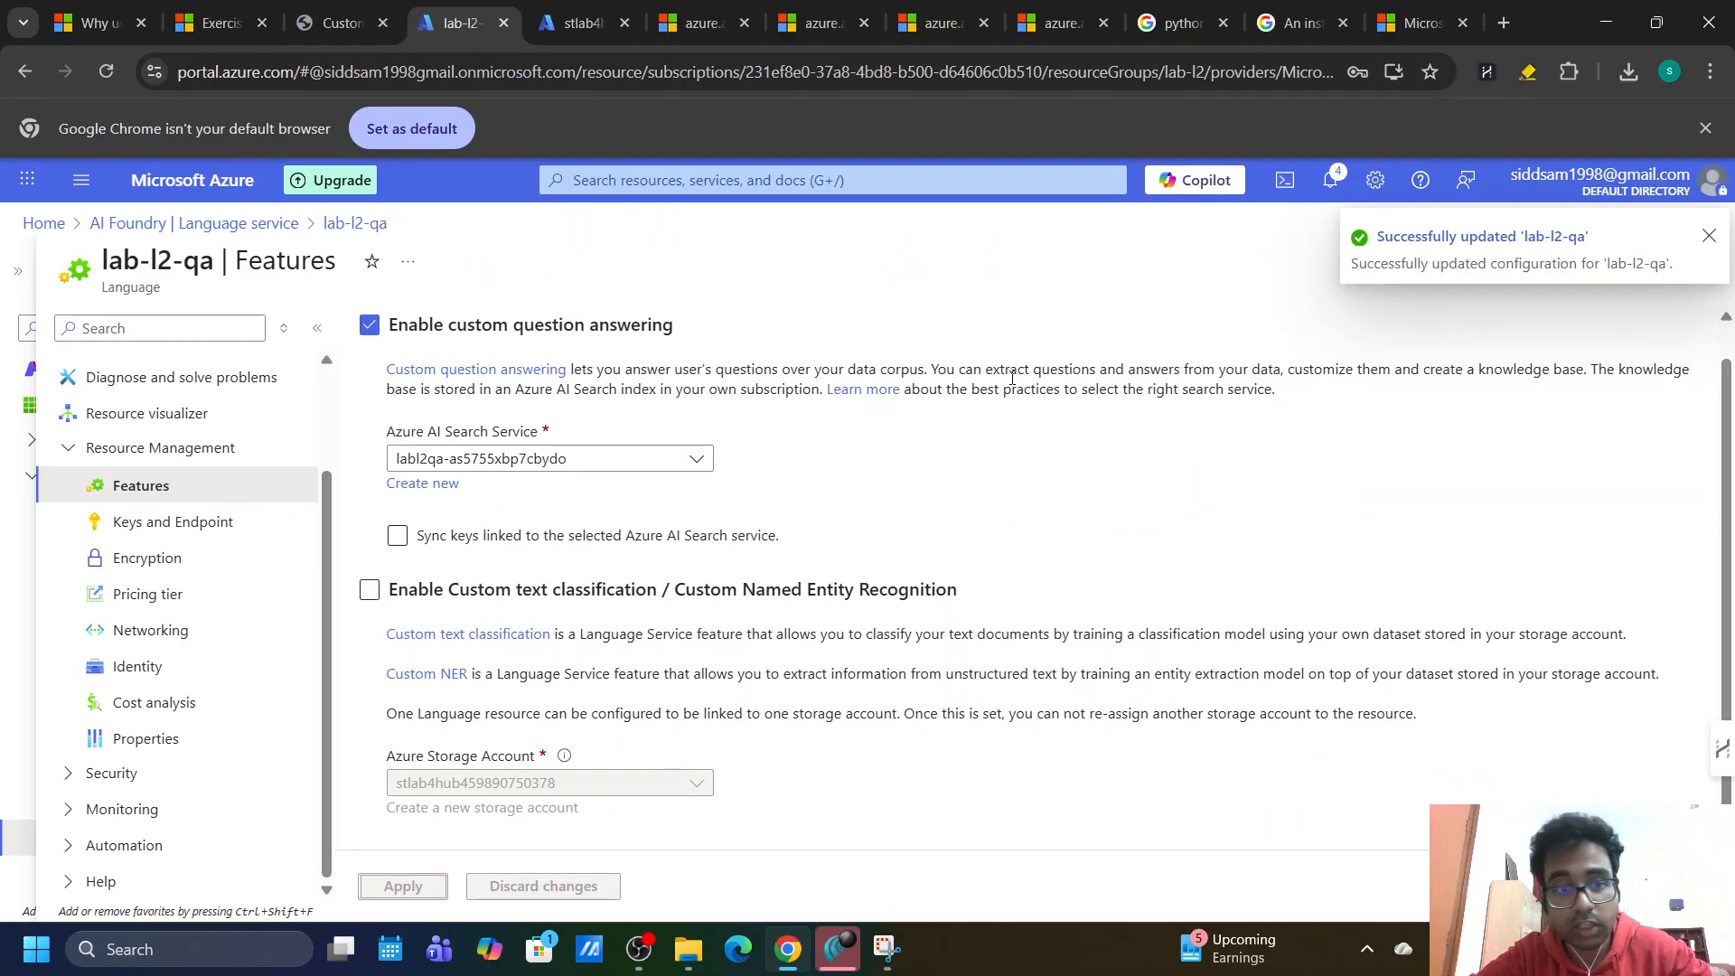
scroll(586, 521, "up", 1)
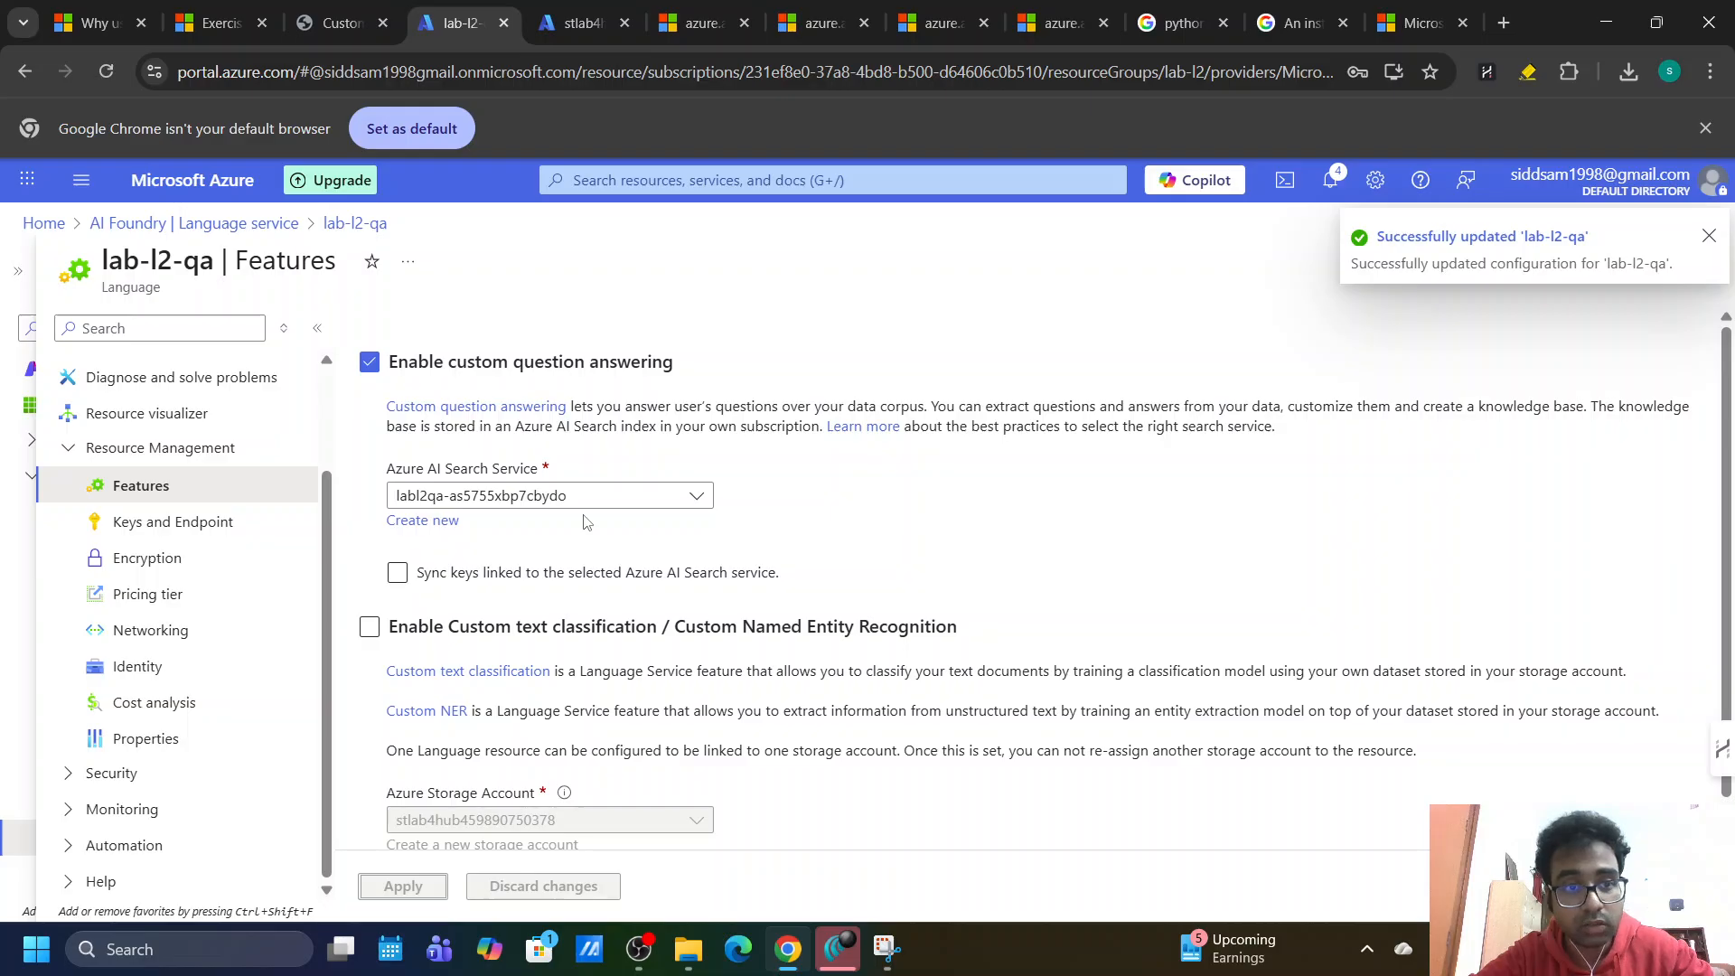
left_click(1709, 237)
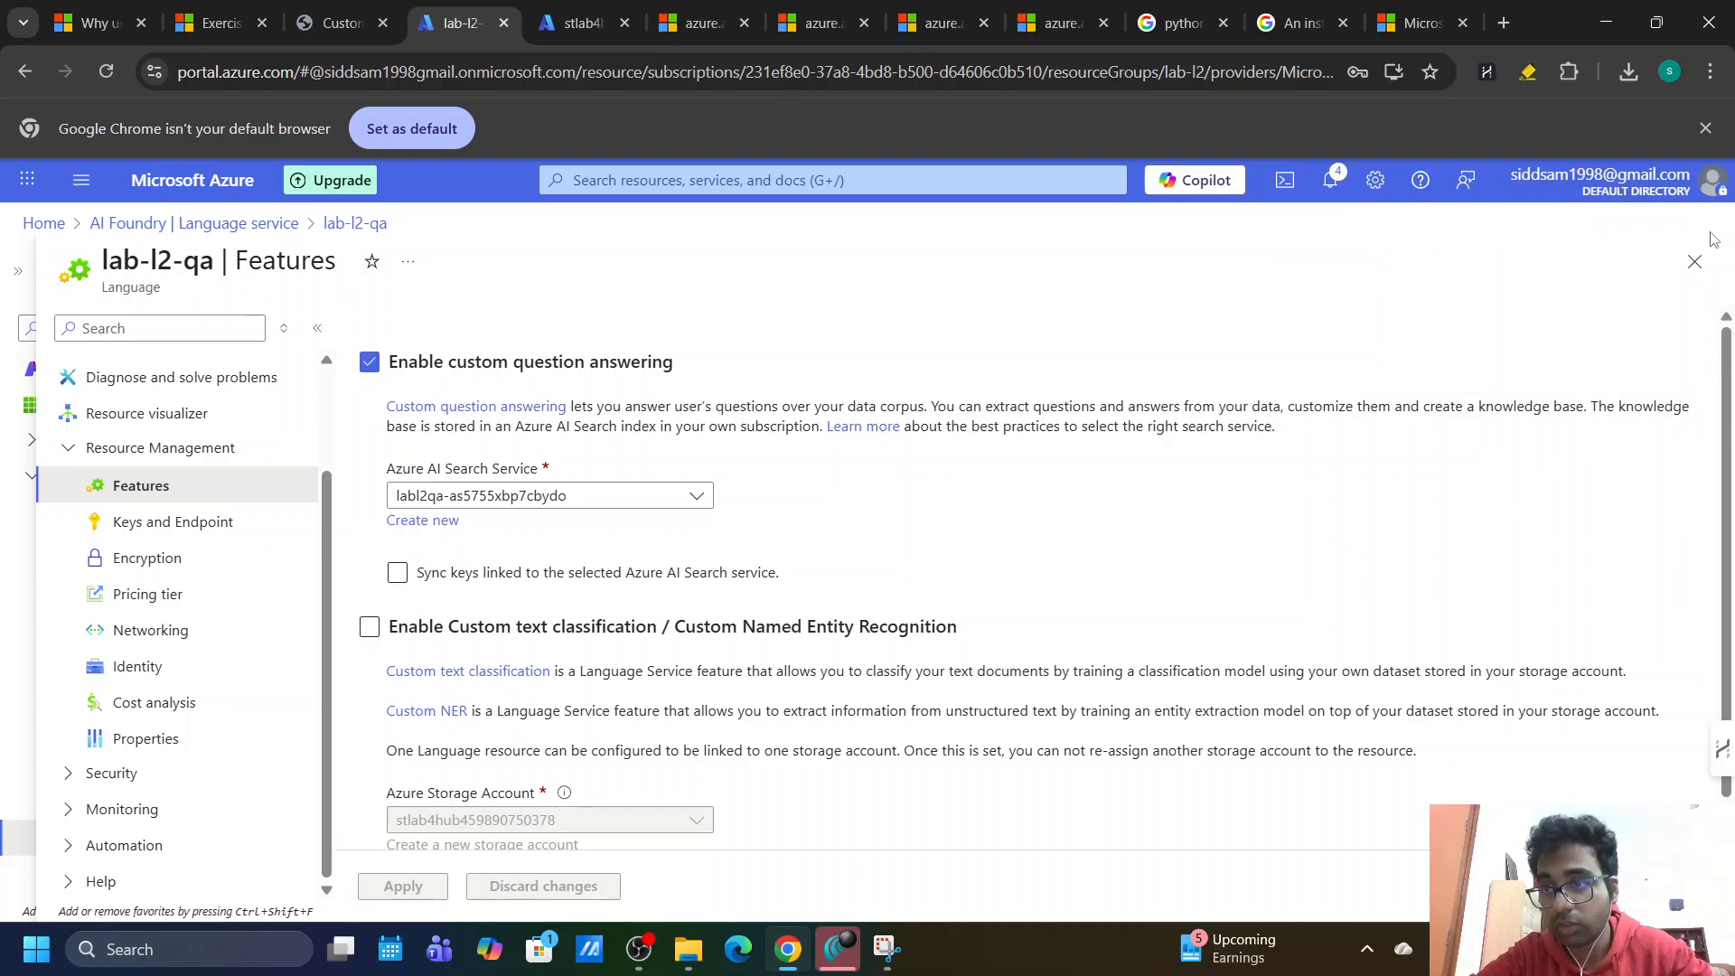
left_click(1695, 261)
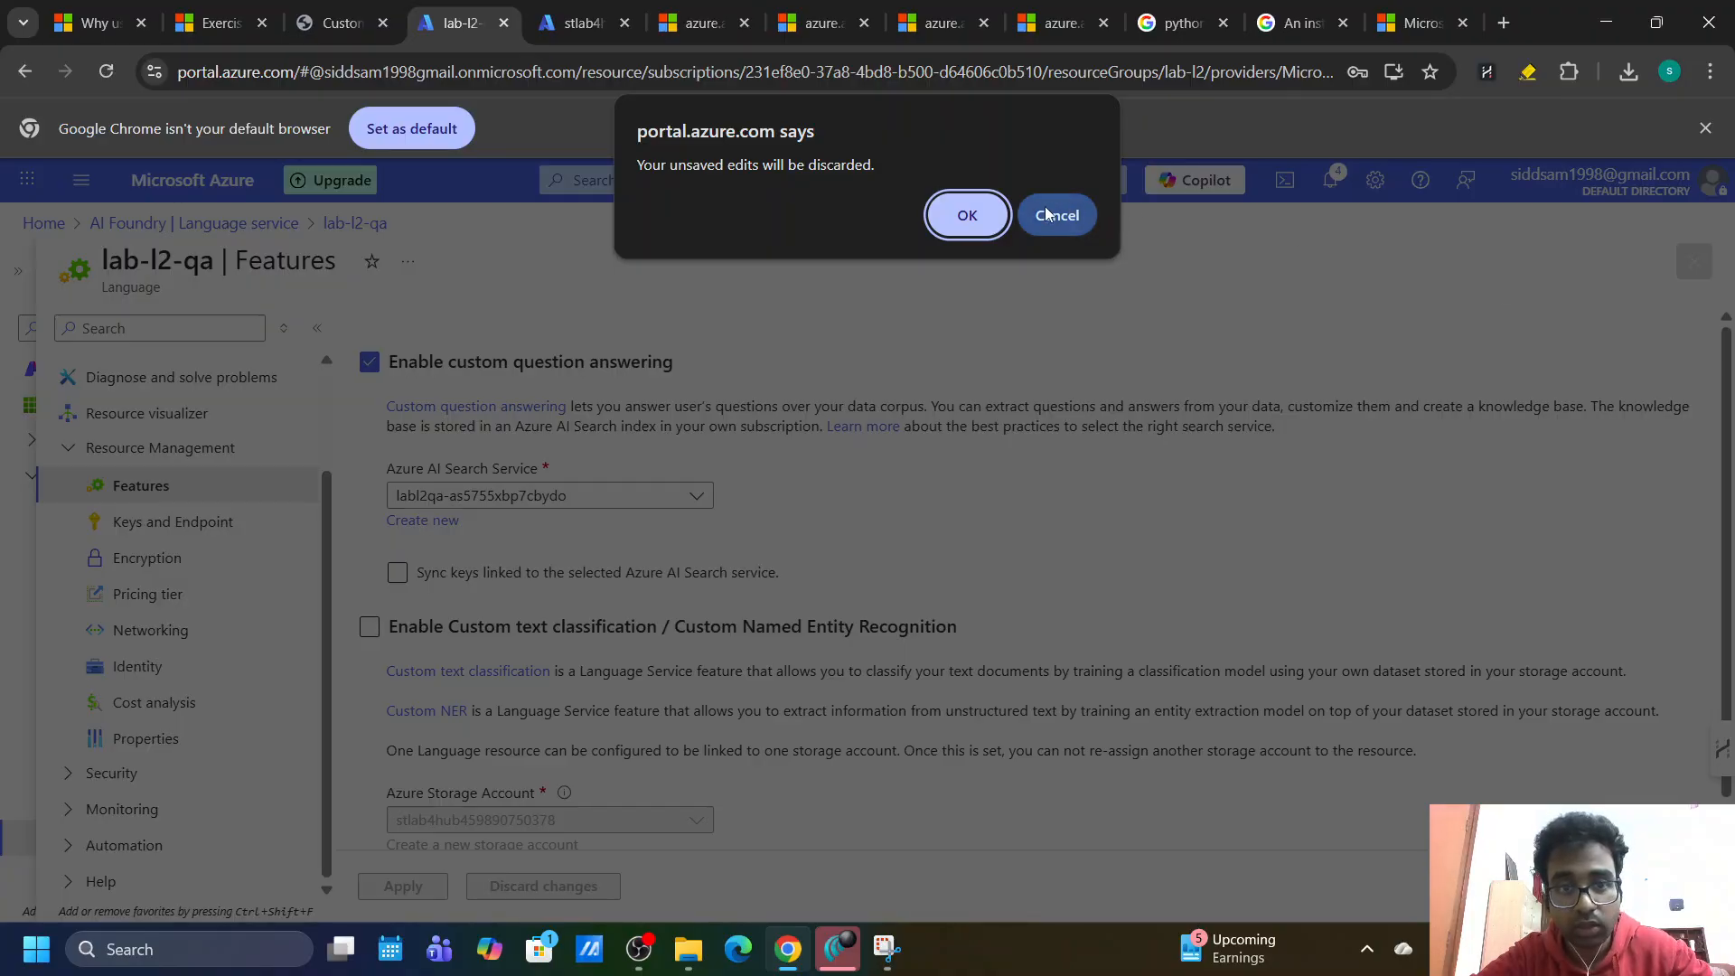
left_click(1071, 222)
scroll(596, 664, "down", 1)
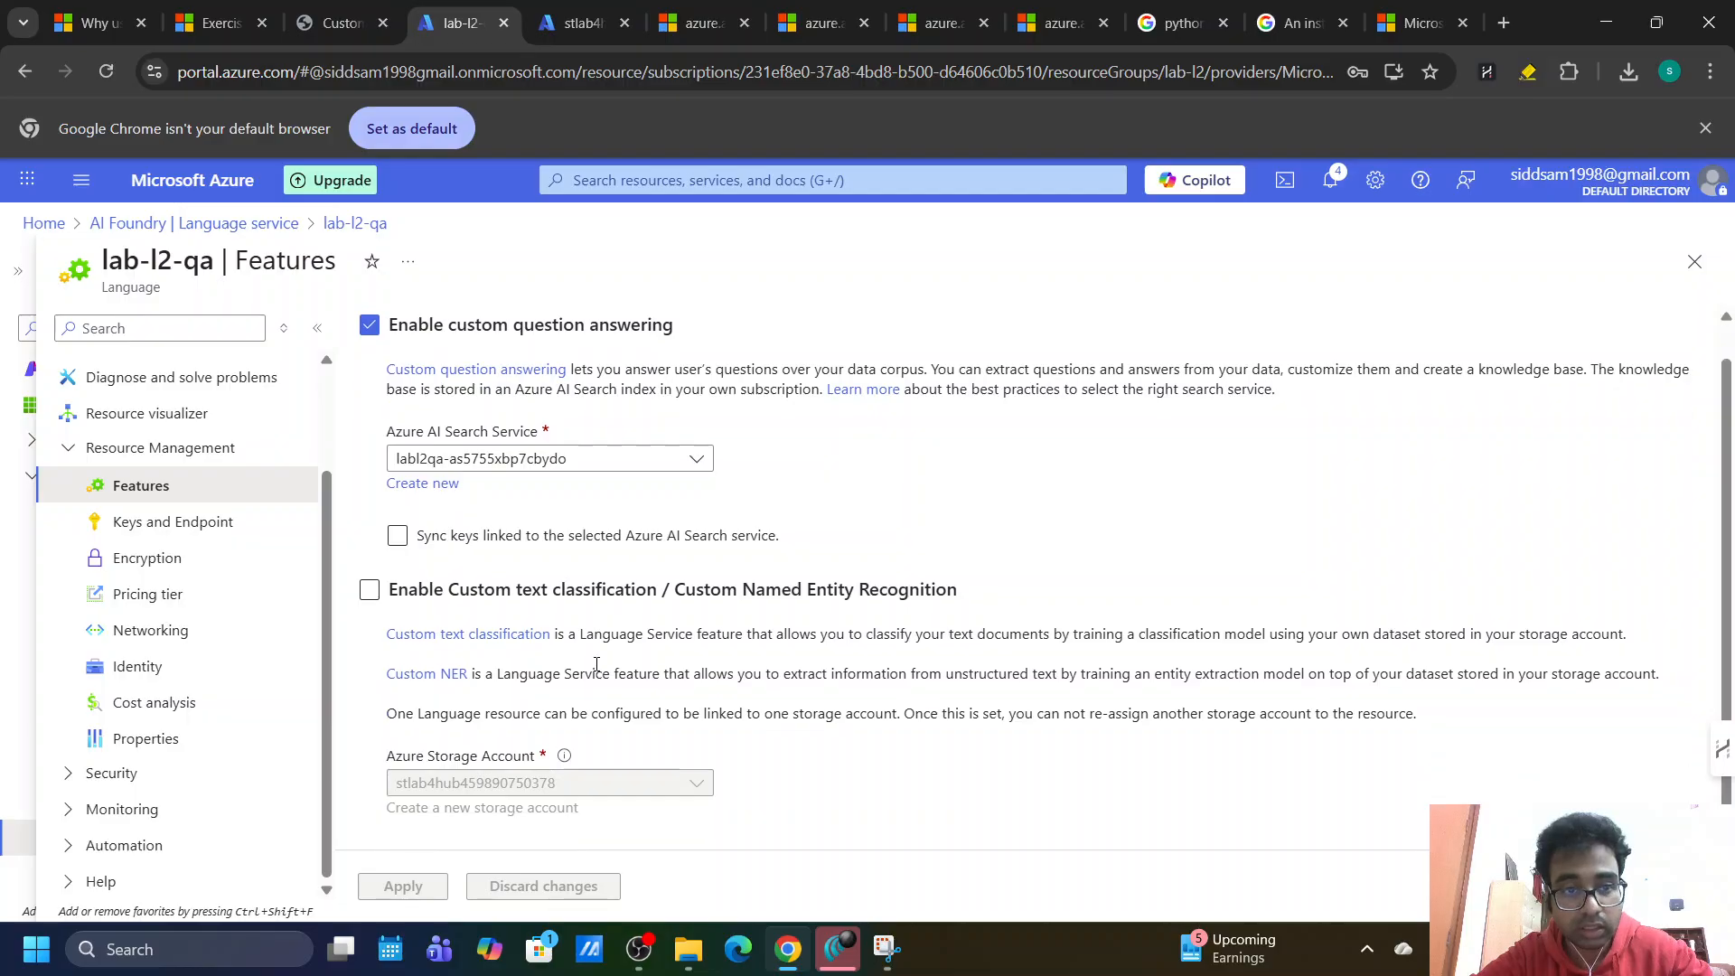
left_click(370, 589)
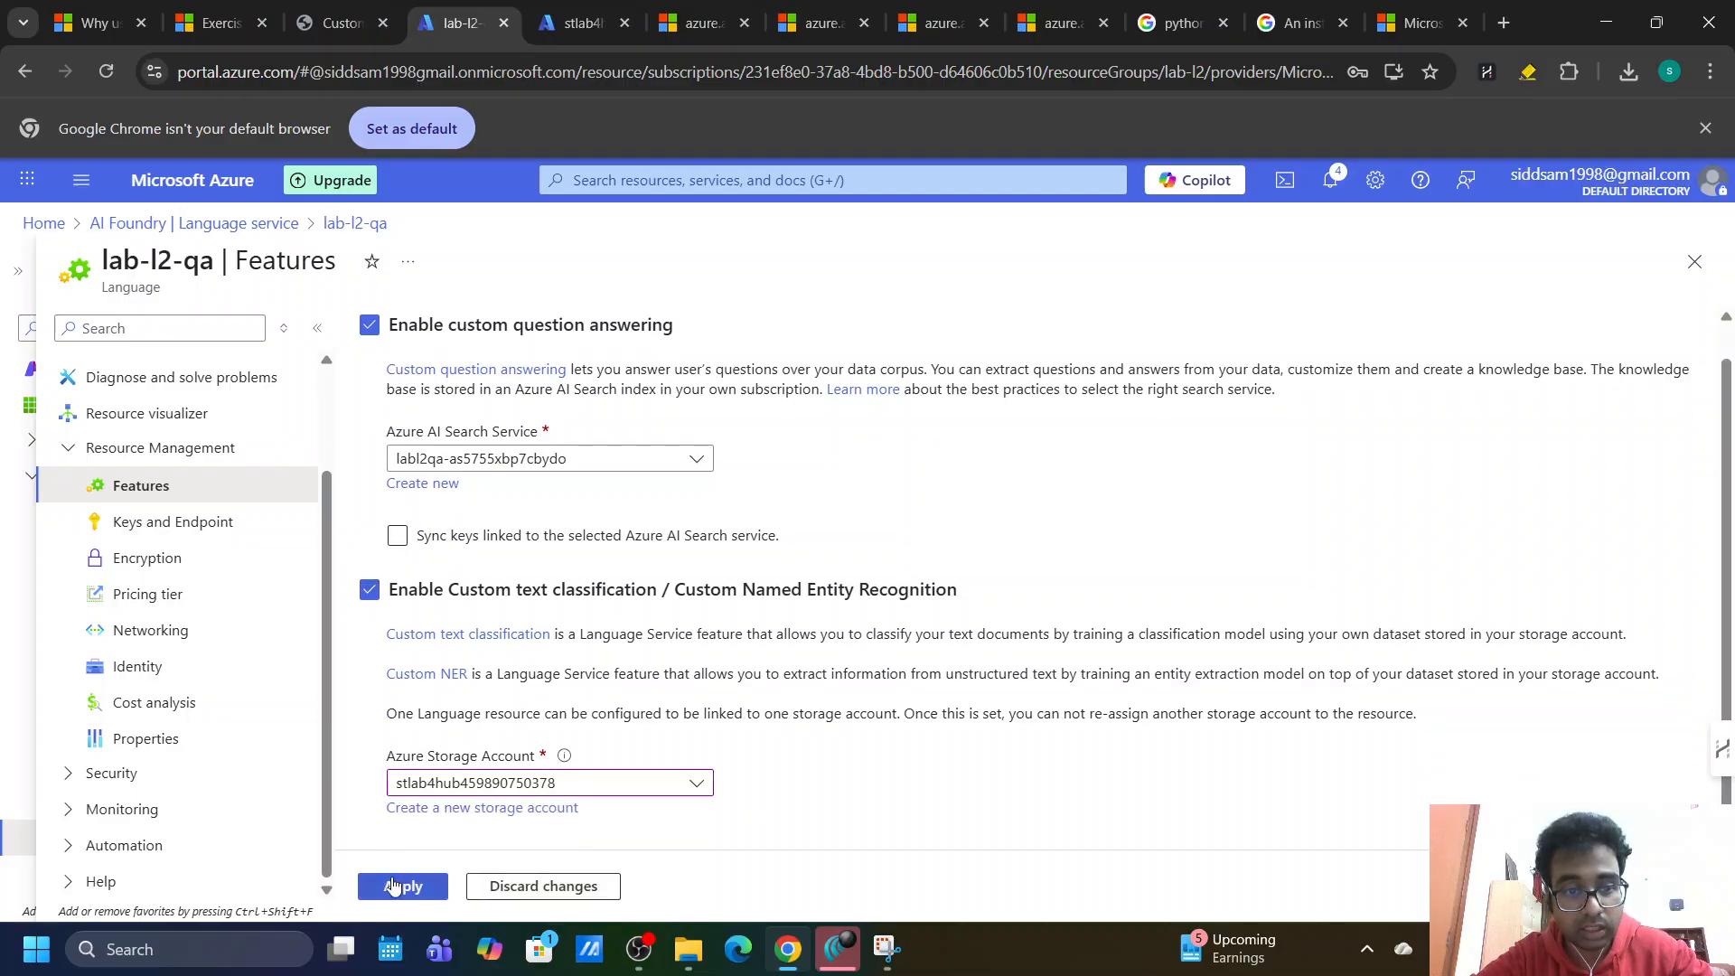
left_click(392, 887)
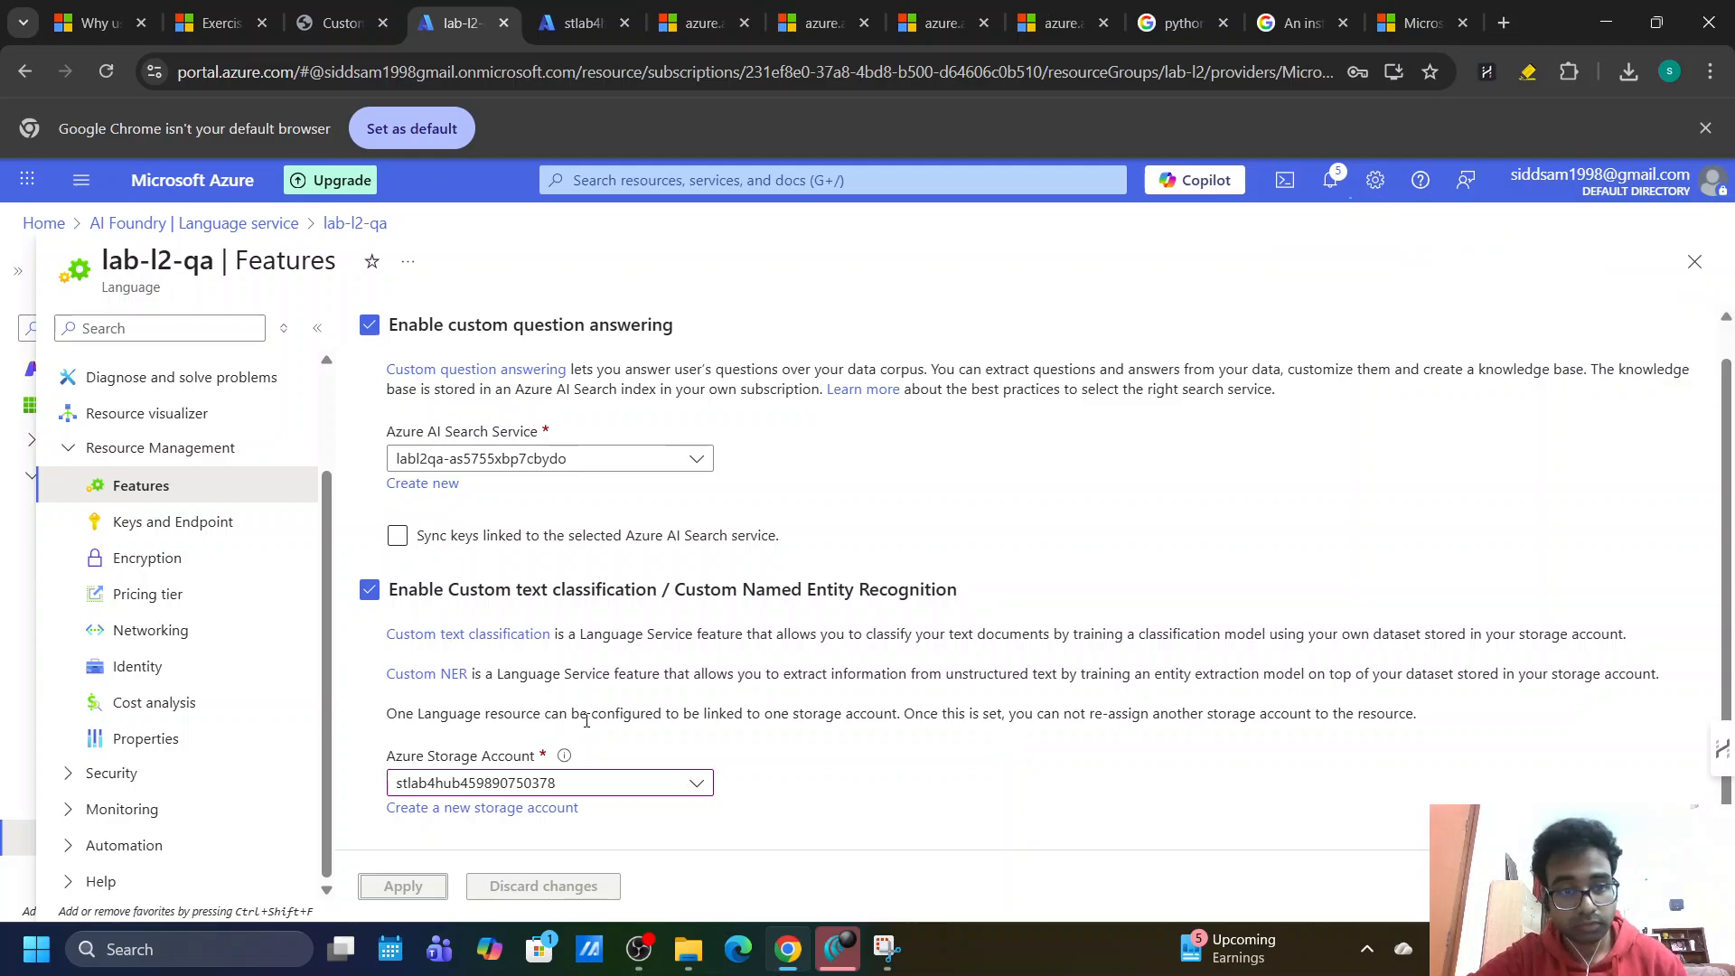
left_click(578, 20)
left_click(474, 9)
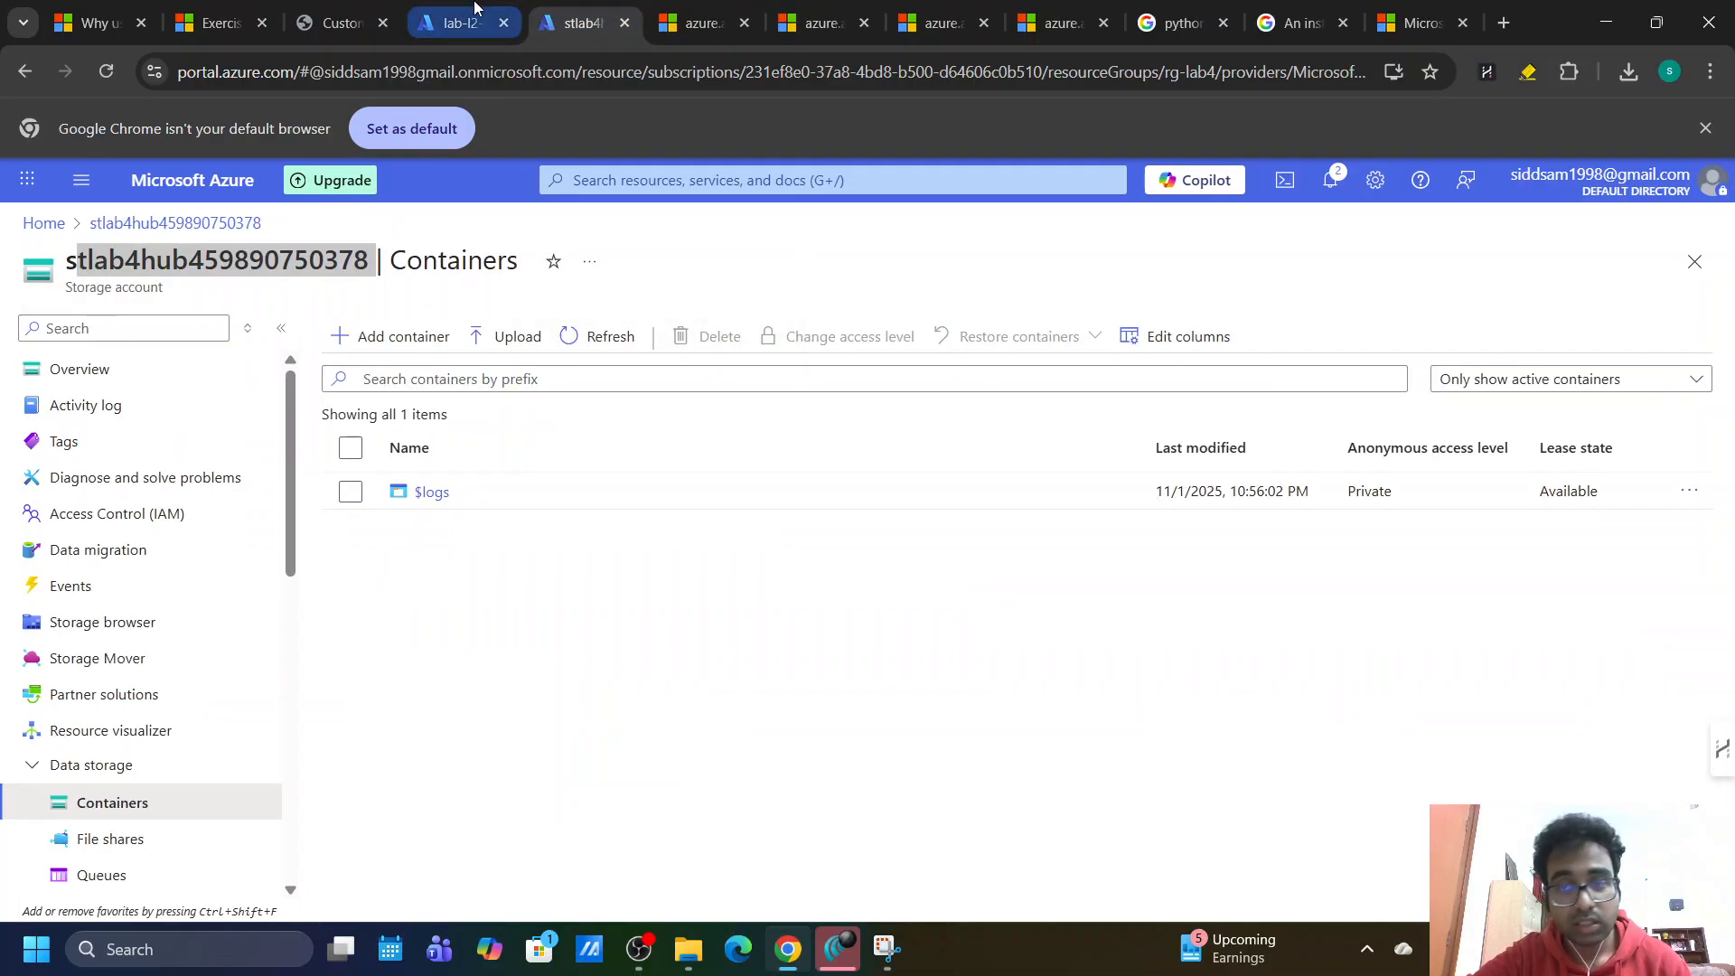
left_click(567, 11)
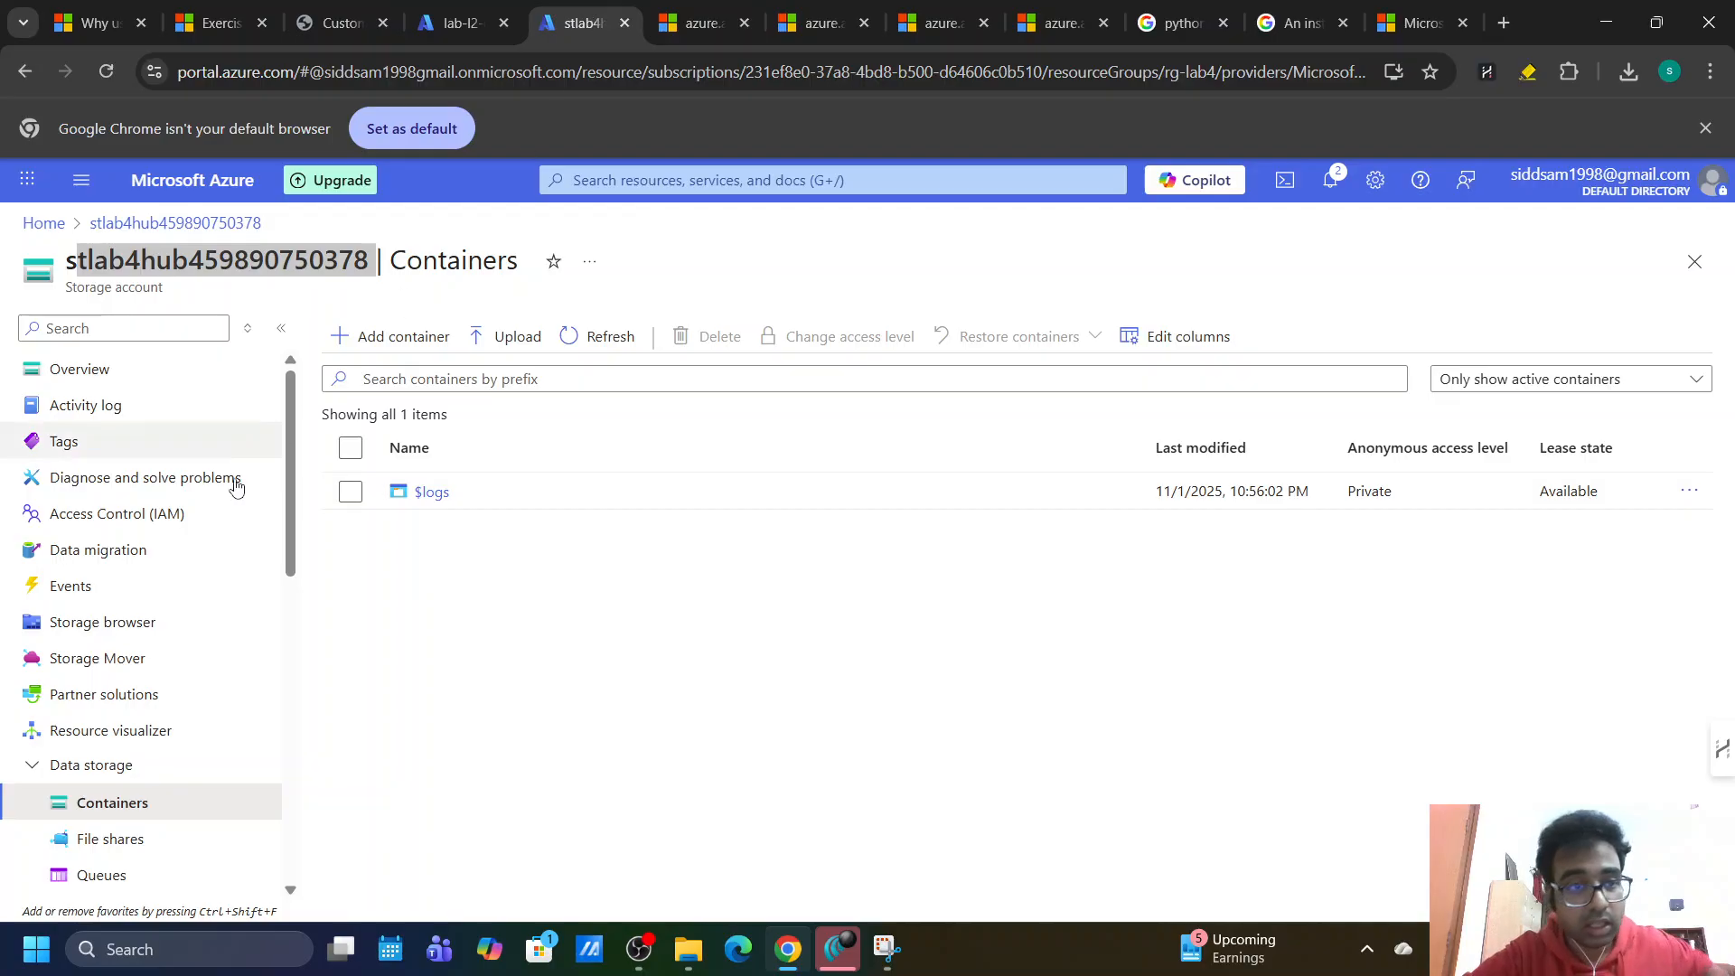
left_click(454, 289)
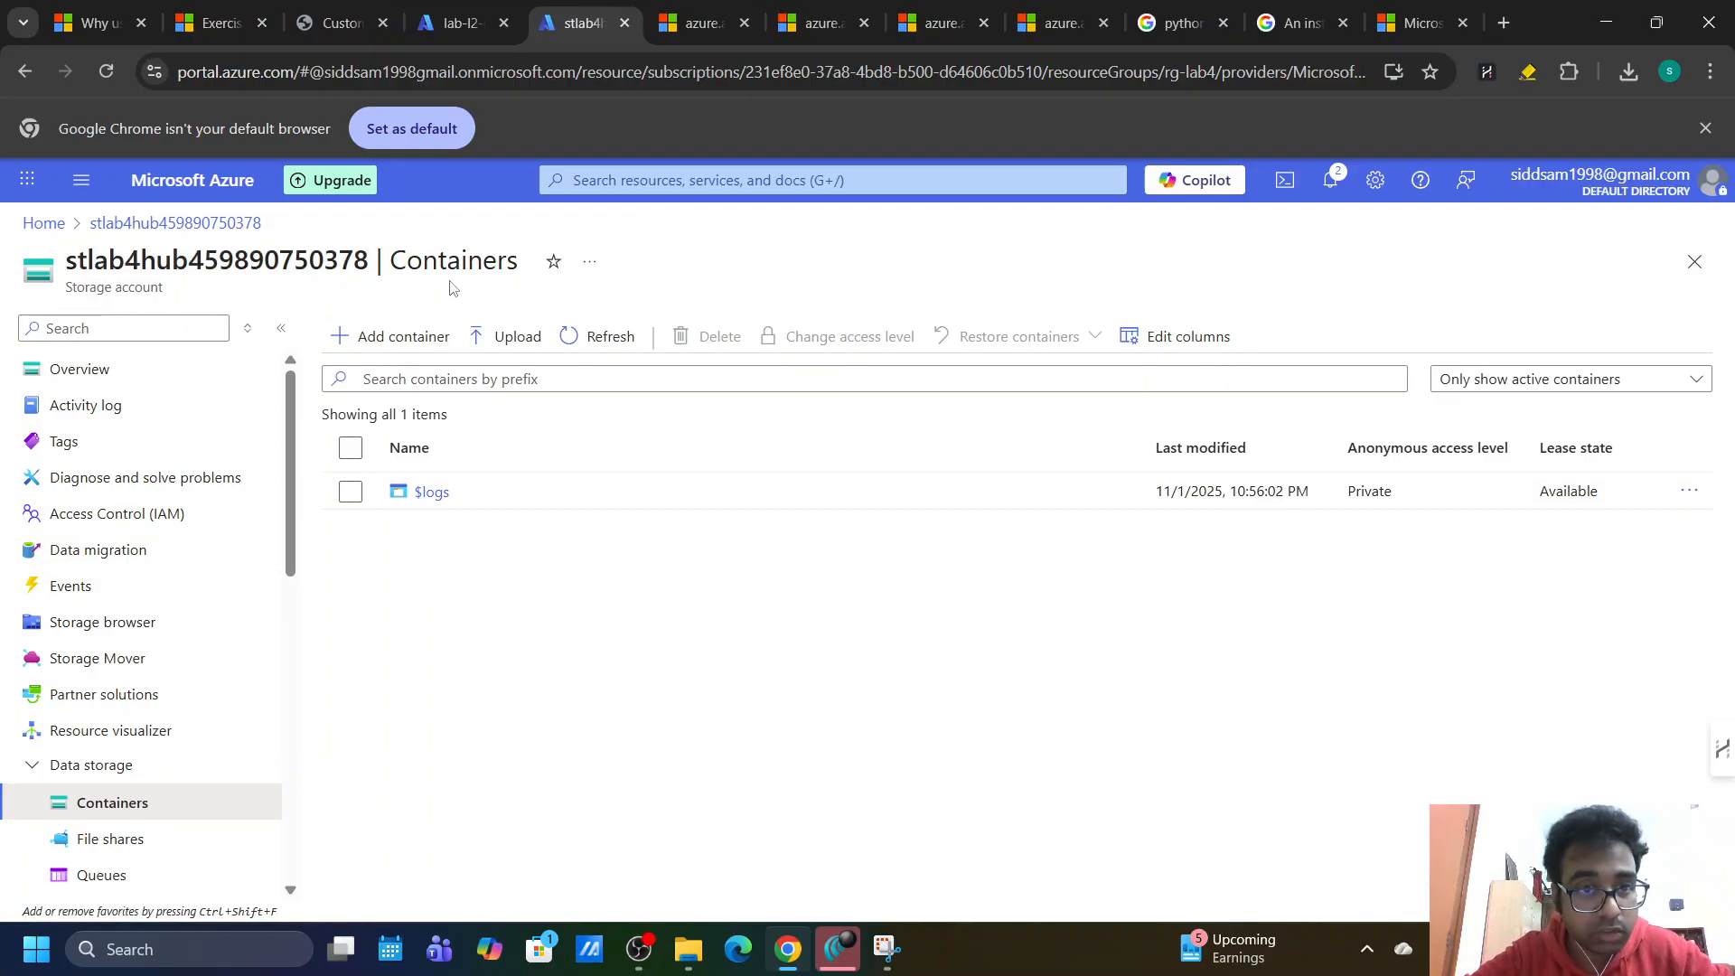
Reload the lab-l2-qa Features page, accepting the loss of unsaved changes.
left_click(462, 20)
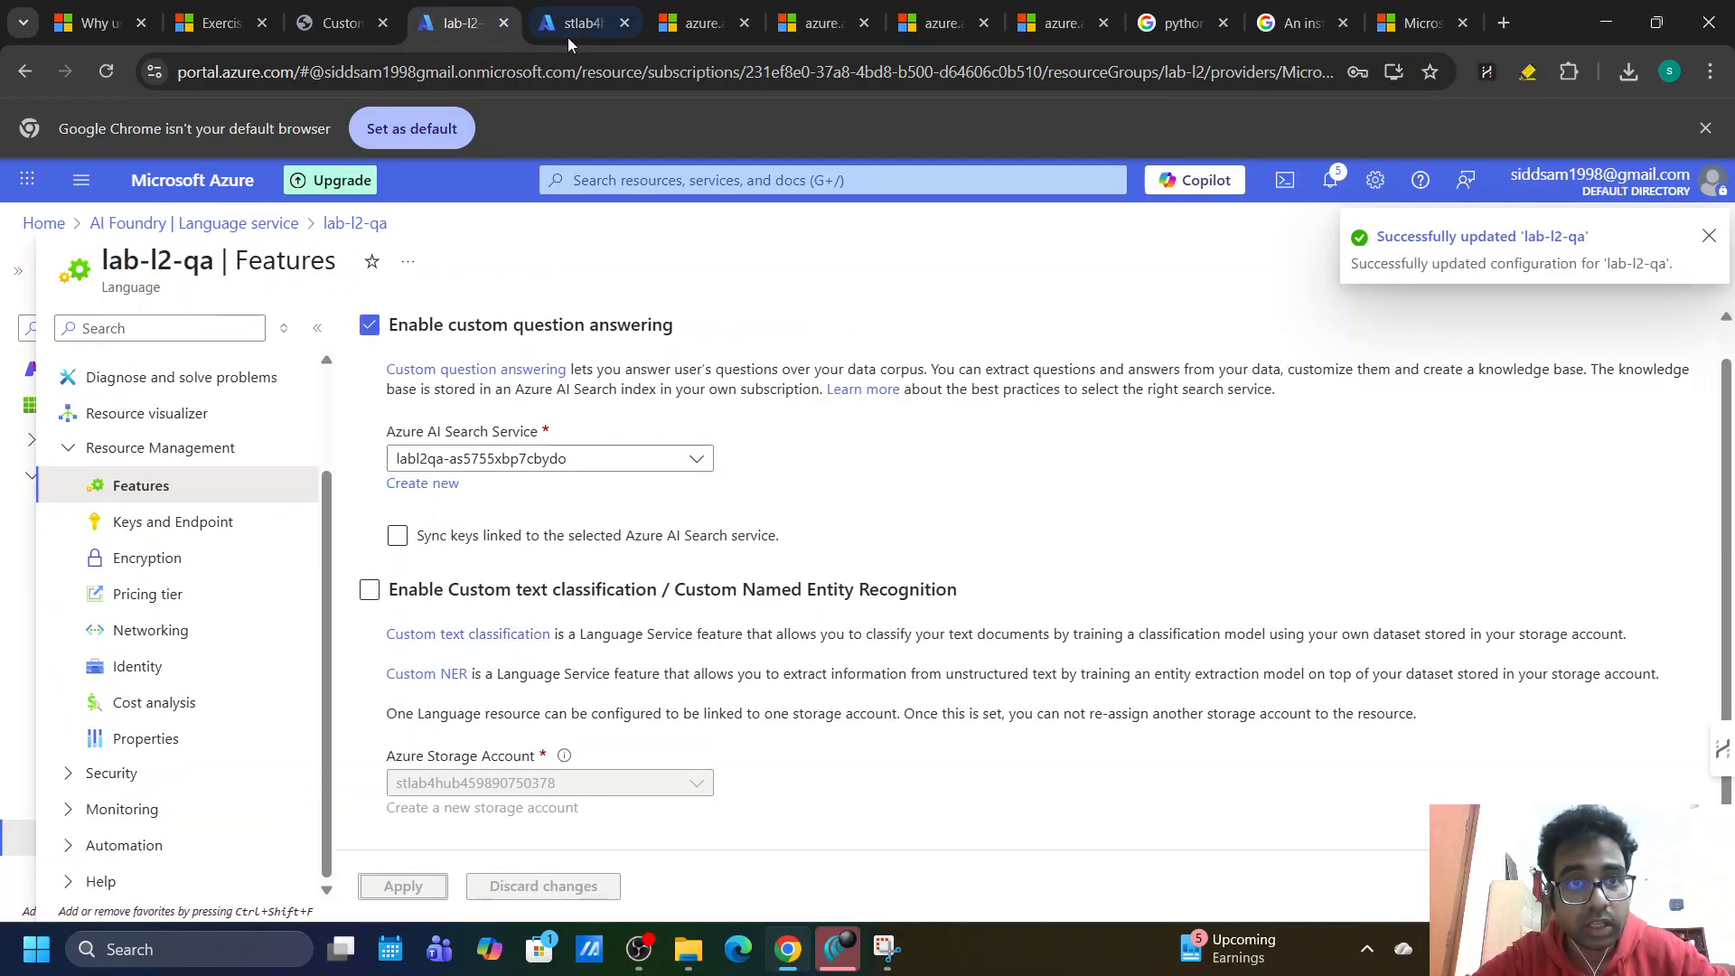
left_click(105, 73)
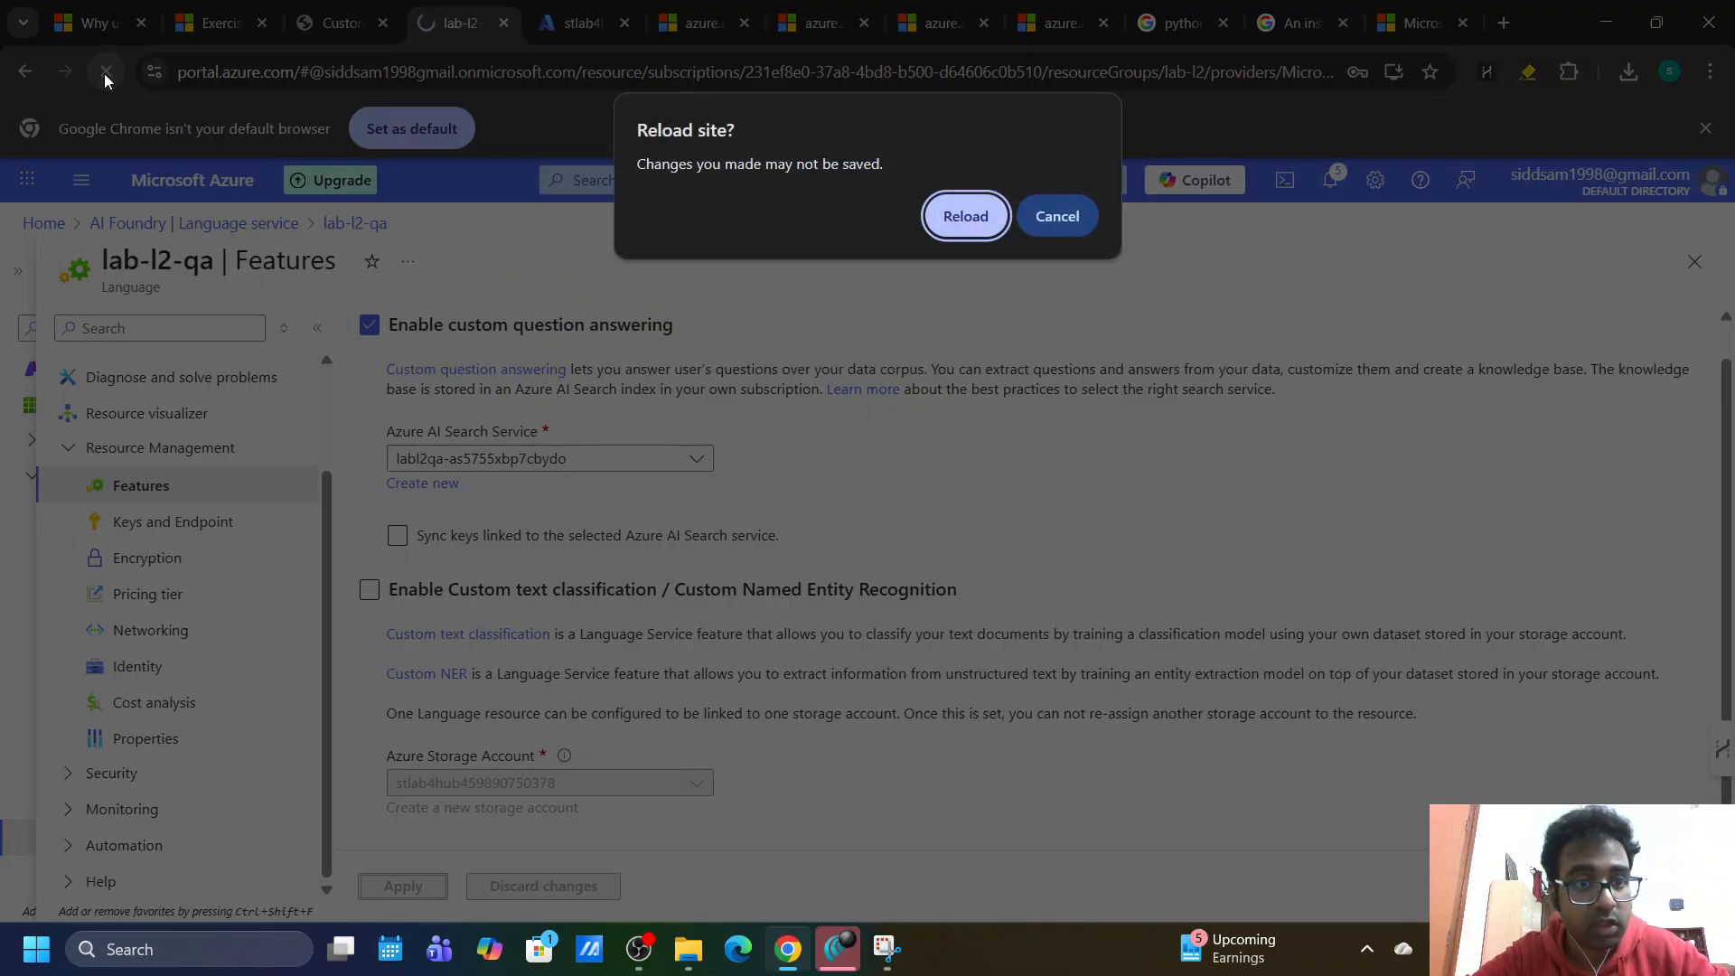
left_click(966, 215)
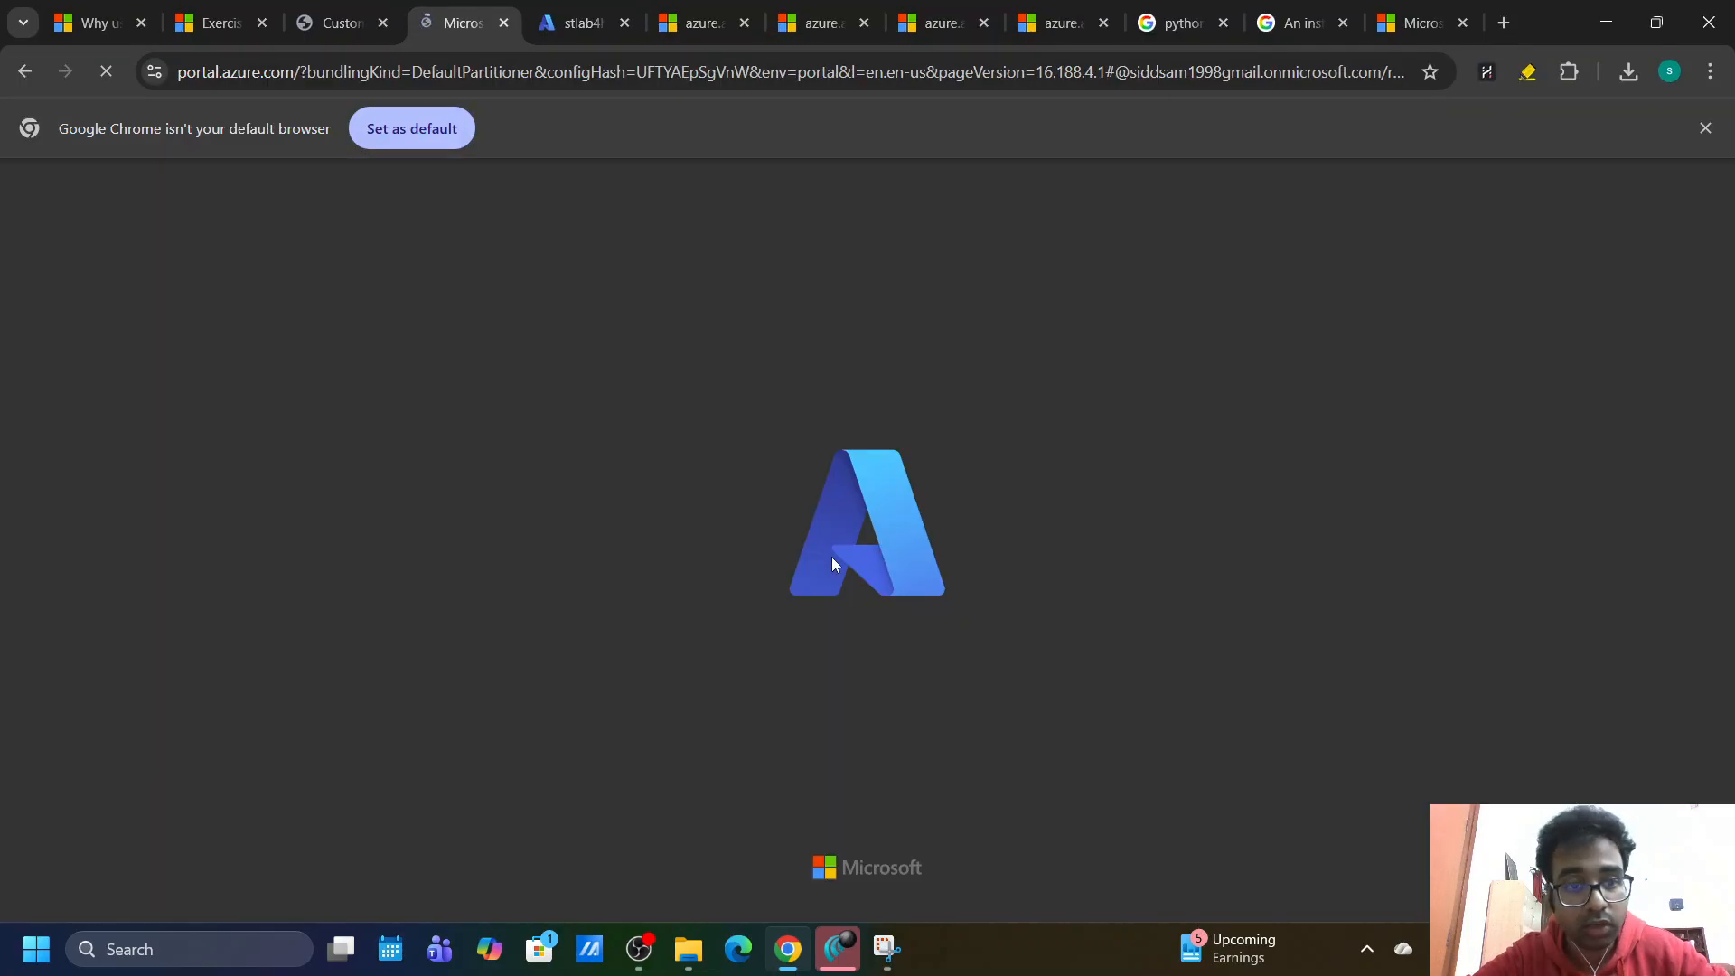
Check on the lab-l2-qa Features page whether custom text classification is enabled and which storage account is linked.
left_click(611, 13)
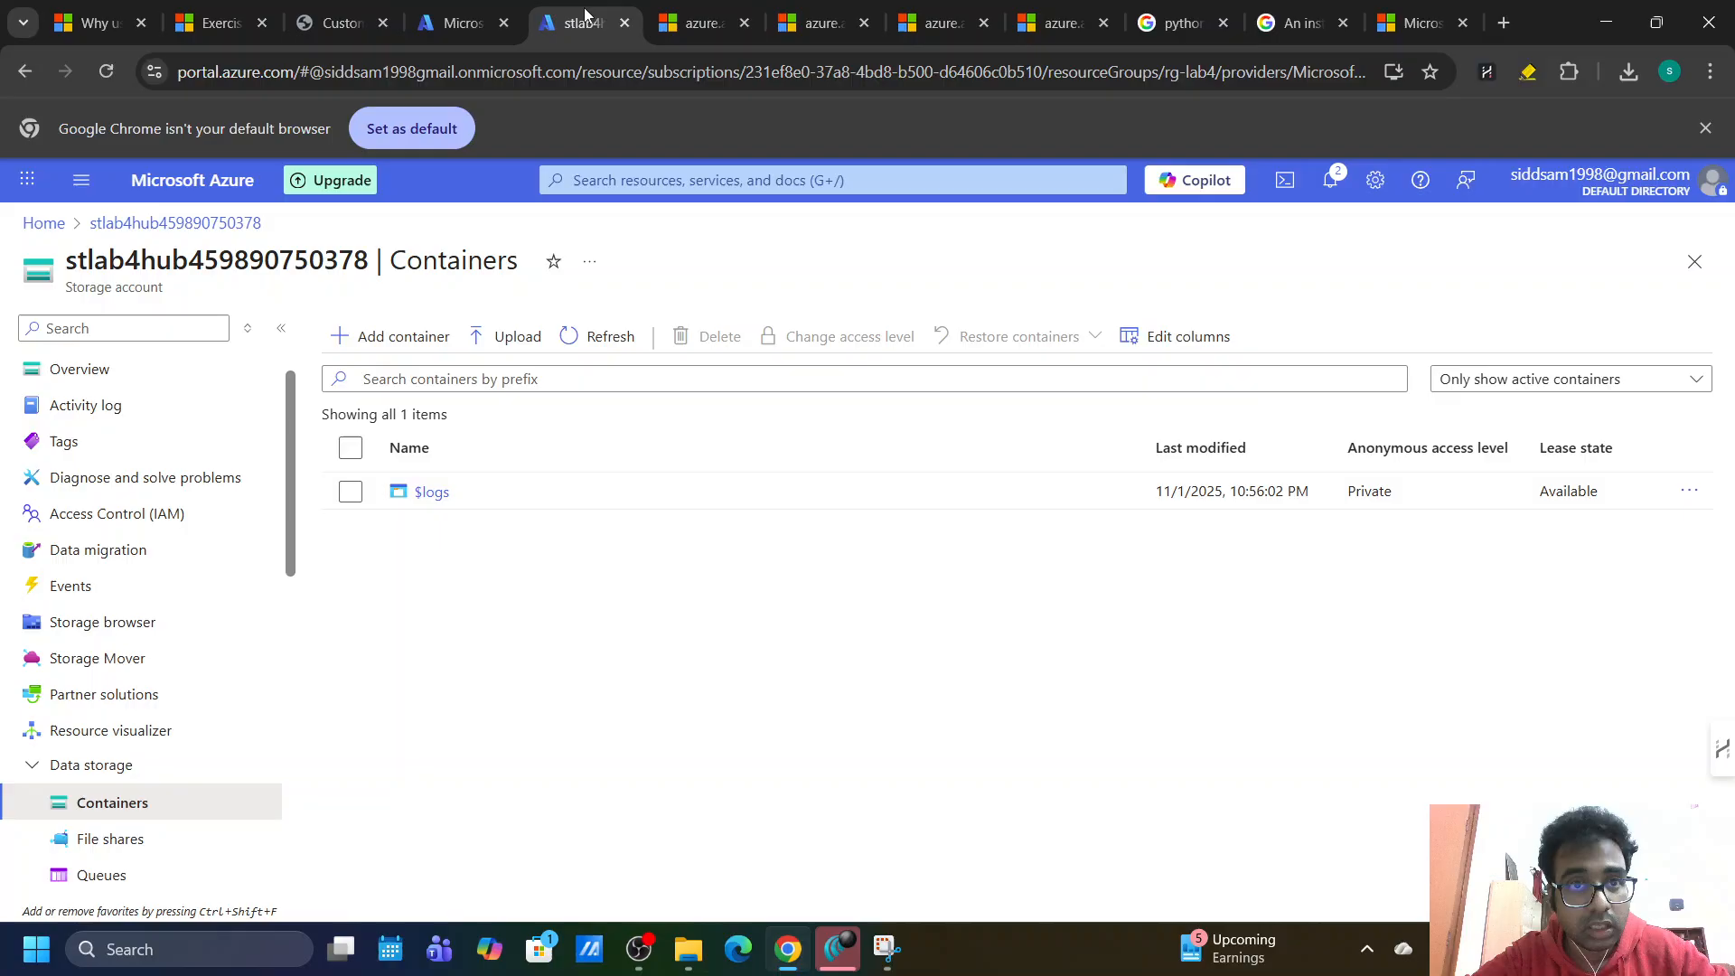
left_click(446, 25)
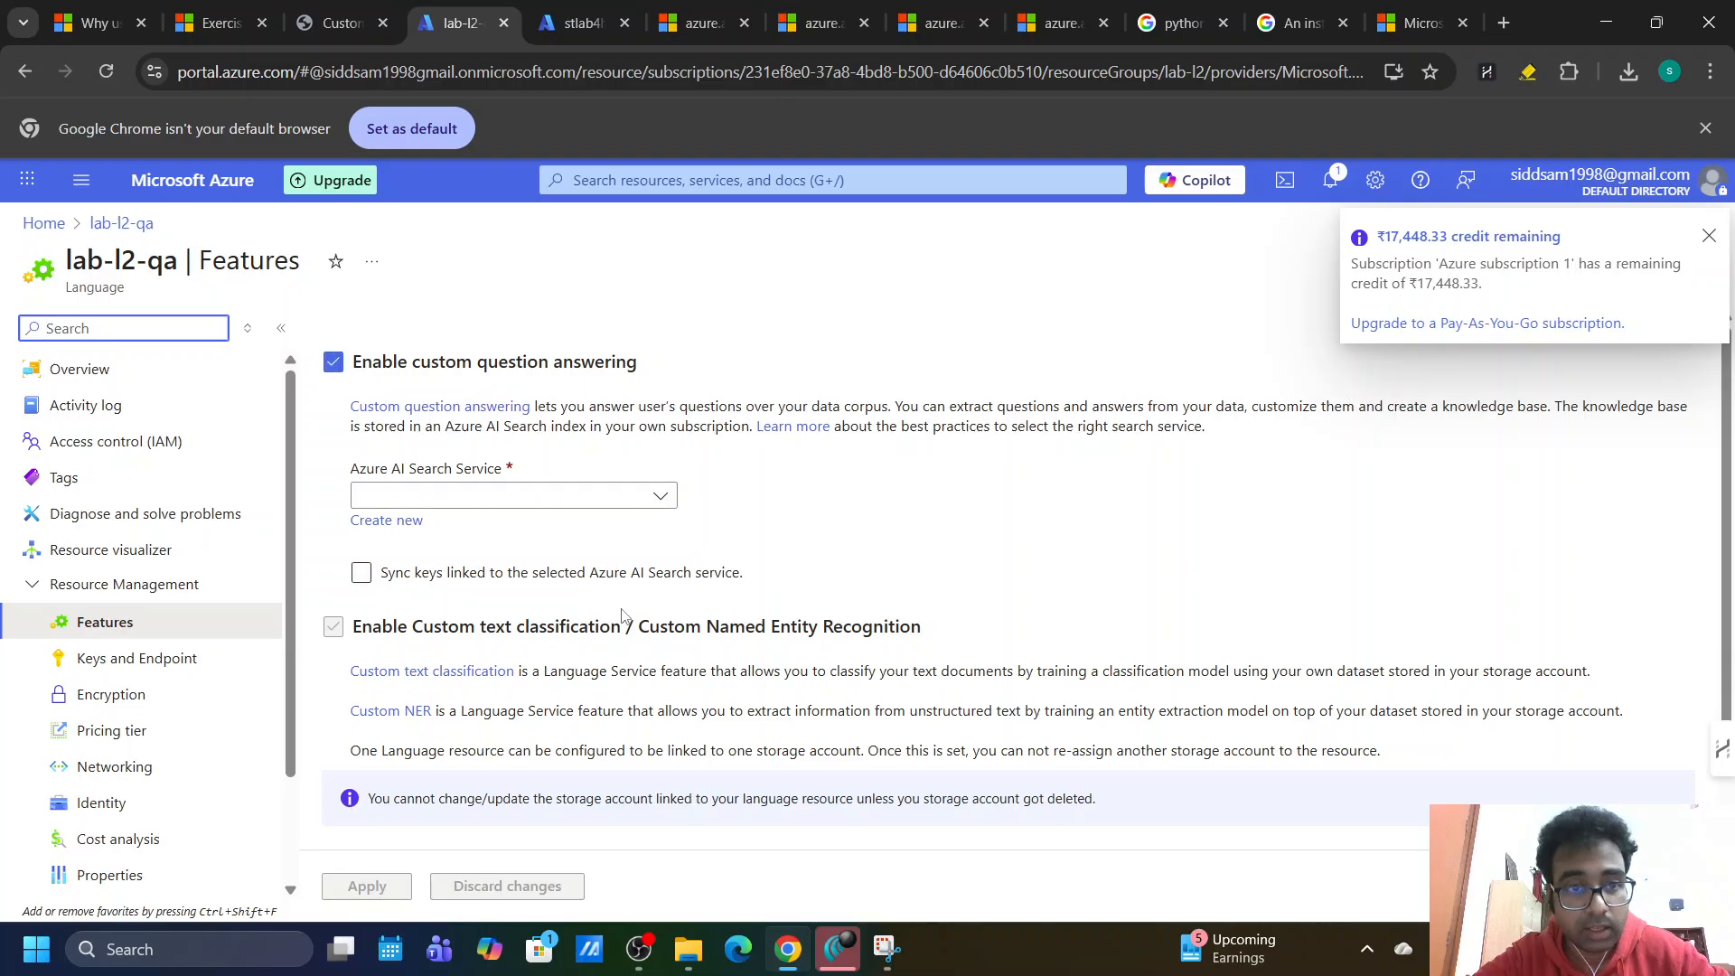
left_click(142, 662)
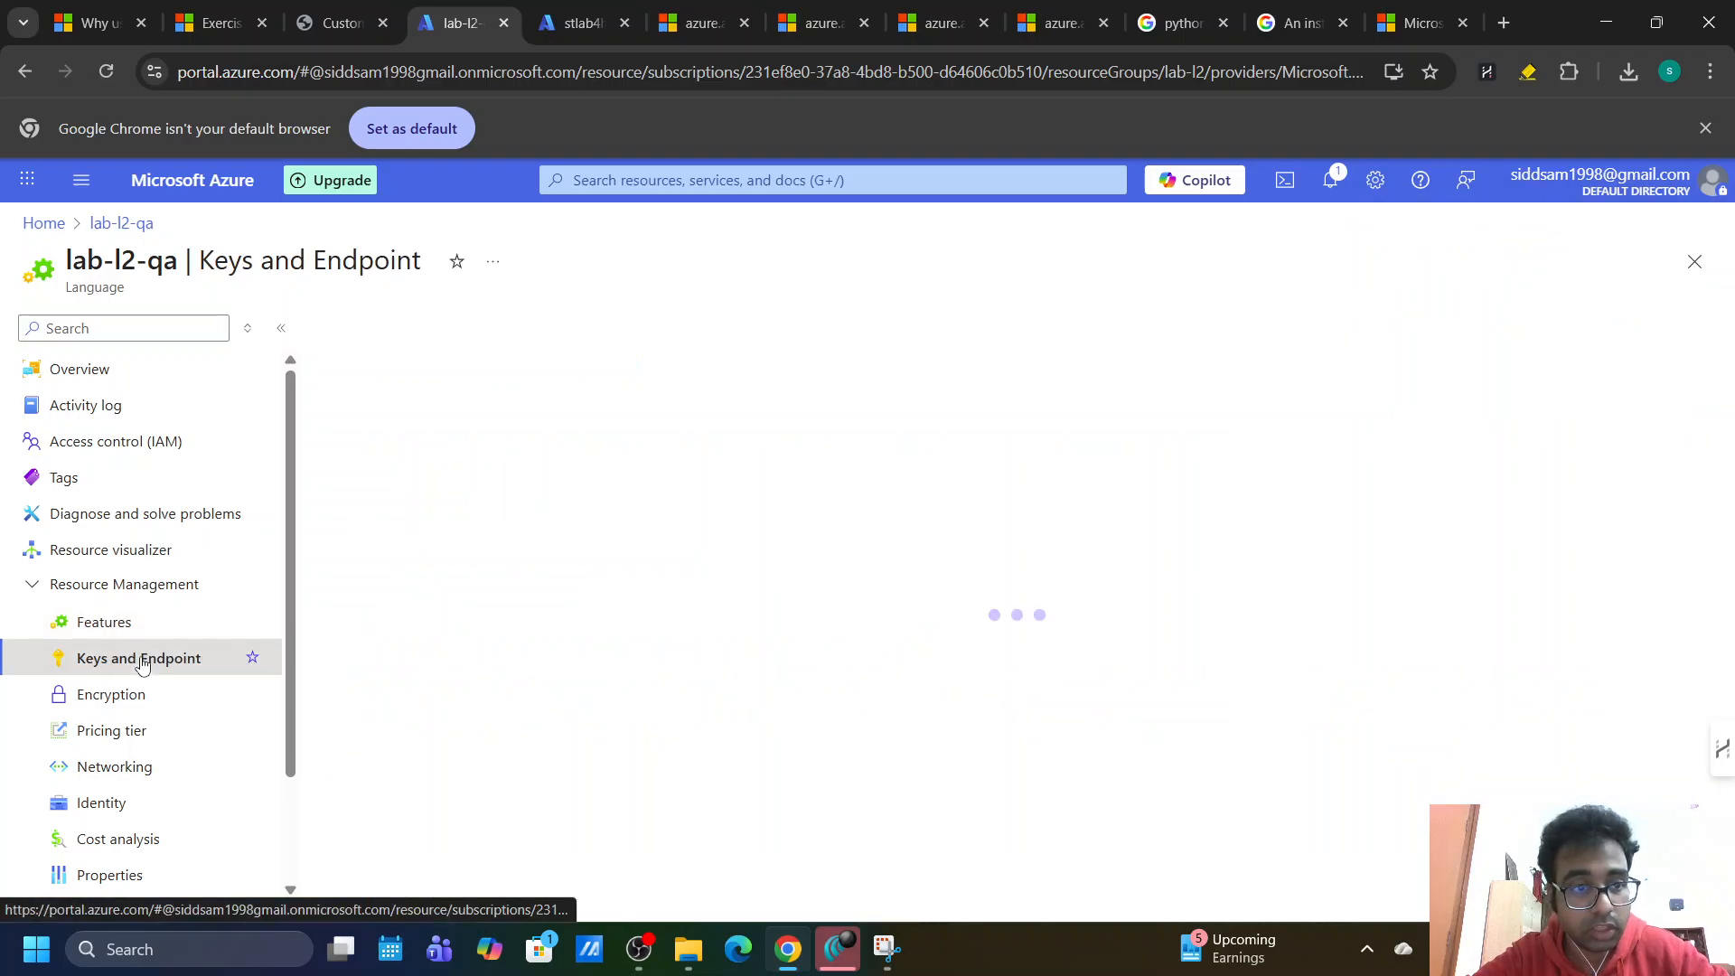
left_click(104, 625)
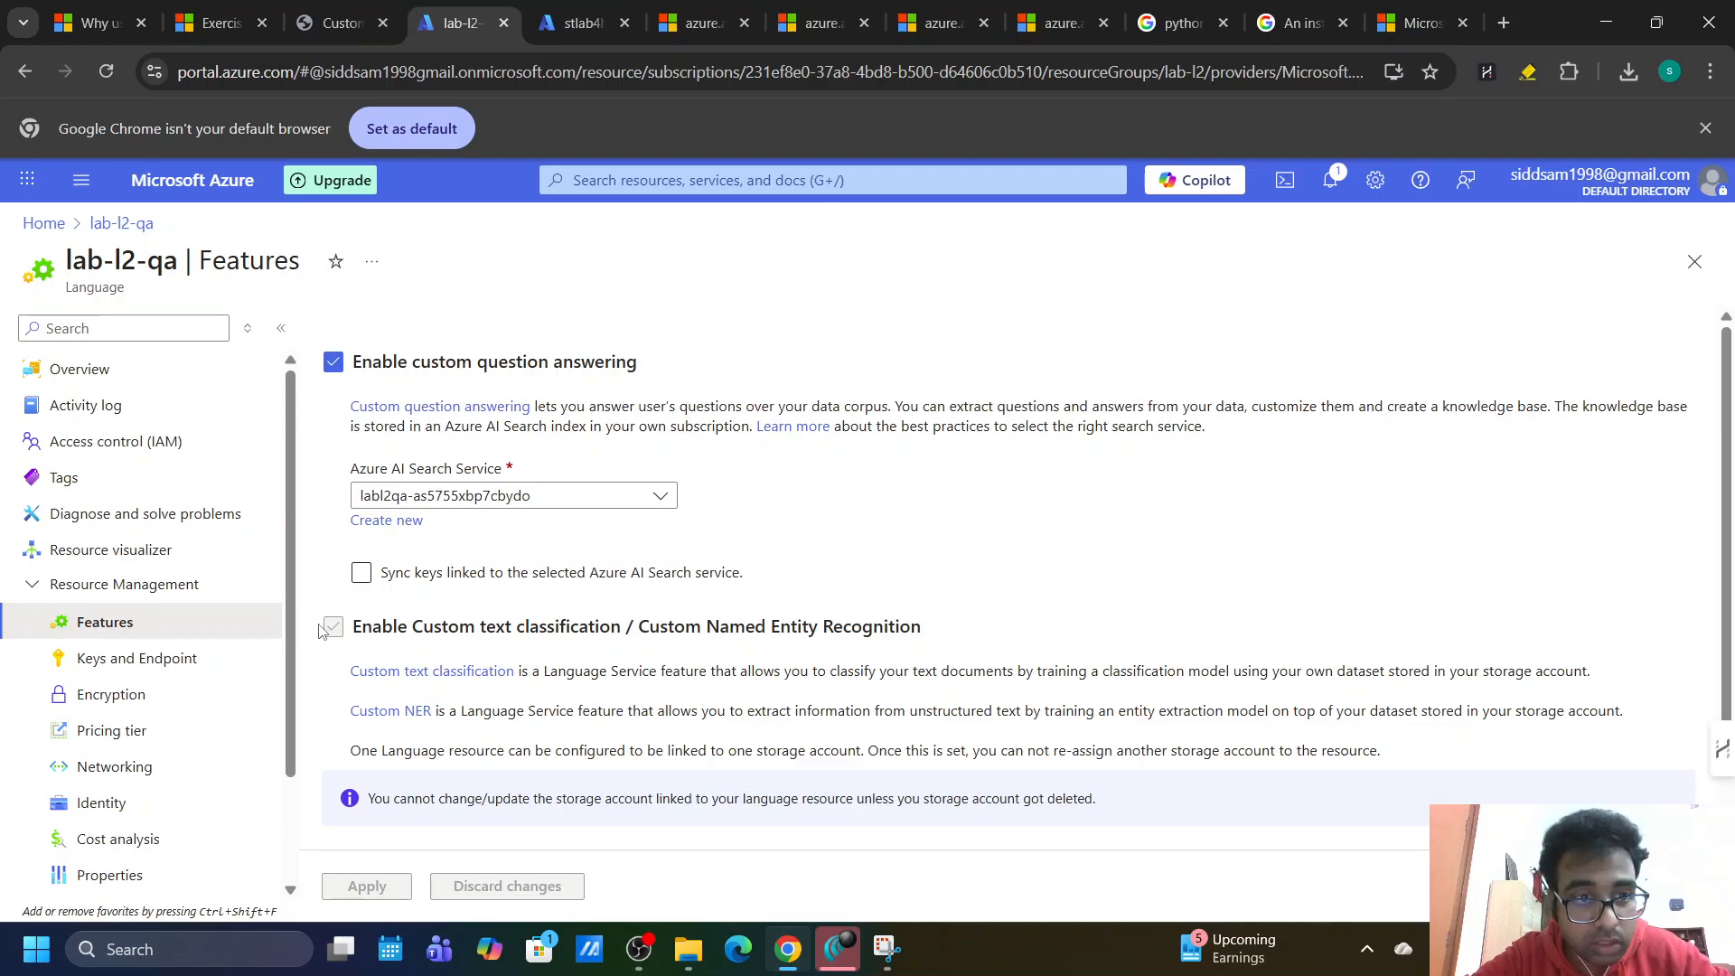
scroll(377, 611, "down", 1)
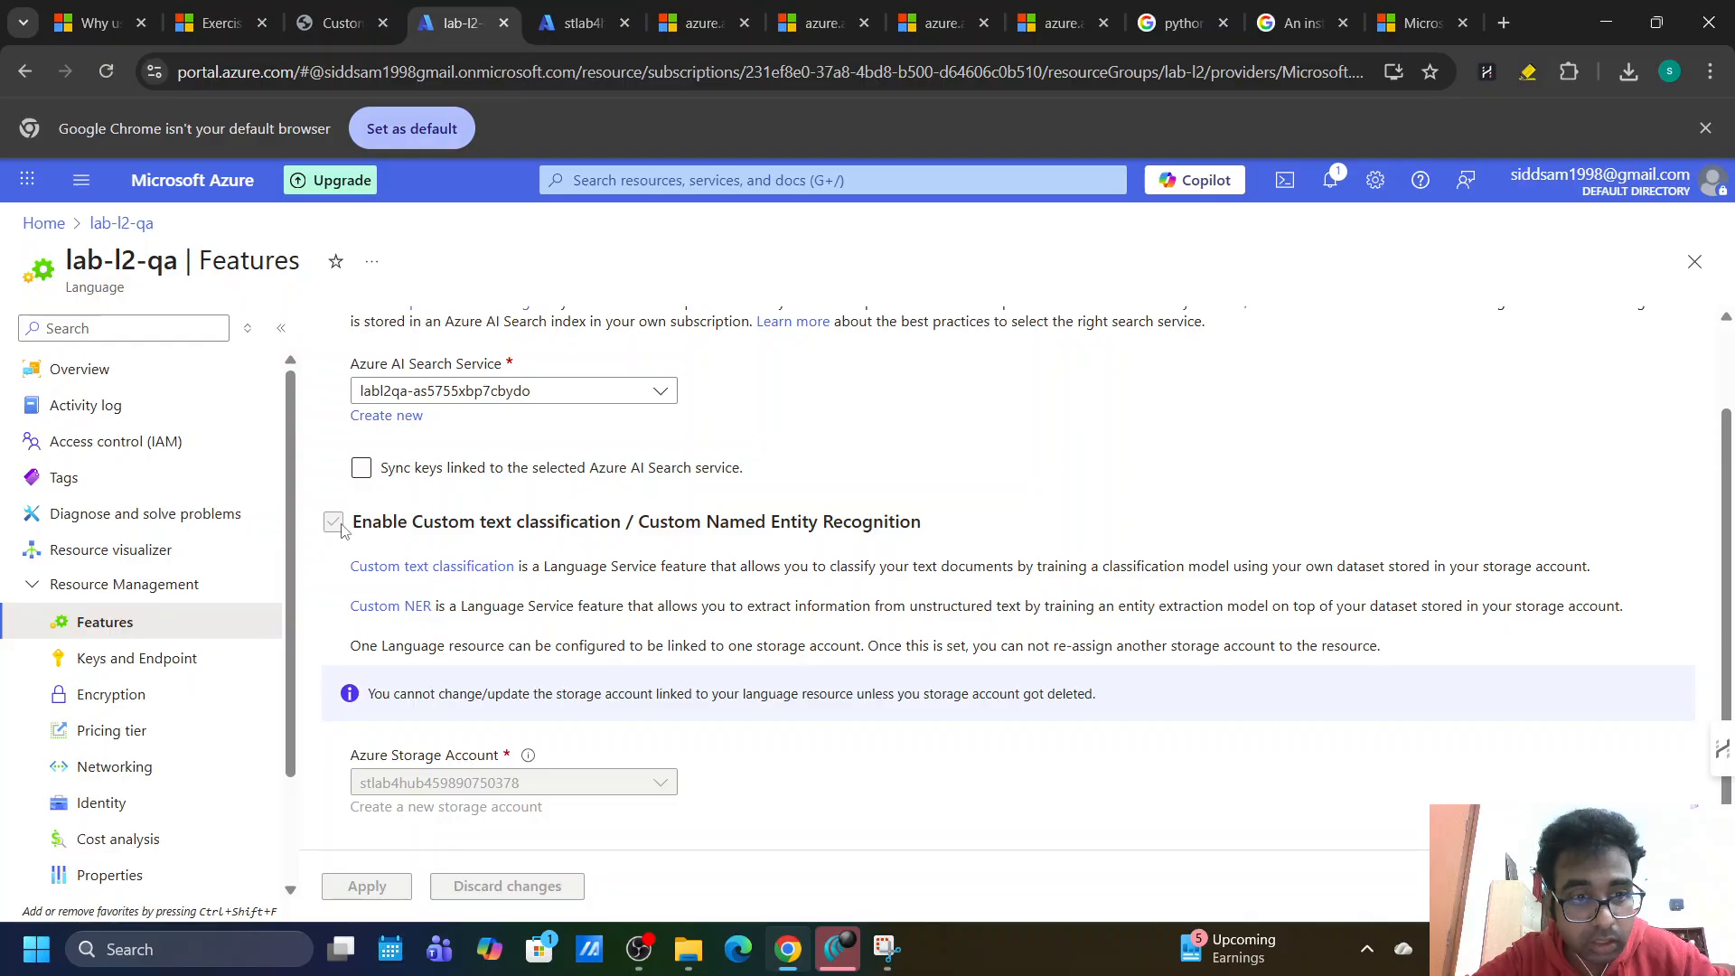
scroll(620, 664, "up", 1)
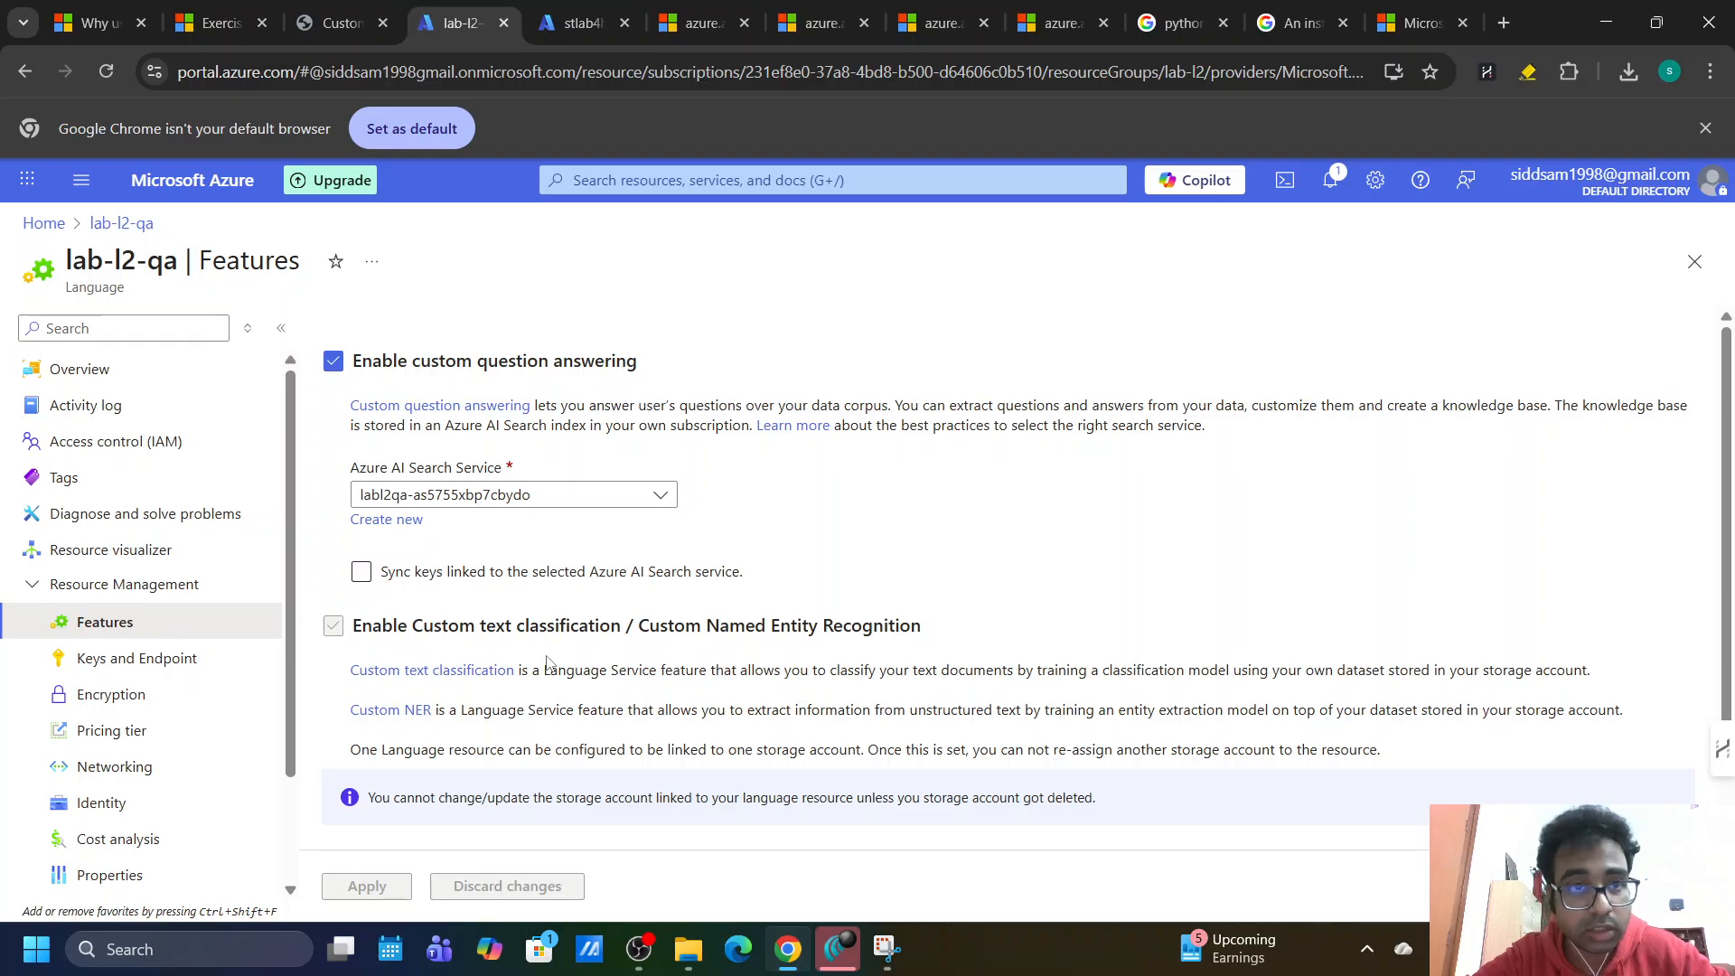
Review the lab instructions on configuring role-based access, focusing on the required Storage Blob Data Owner role.
left_click(583, 11)
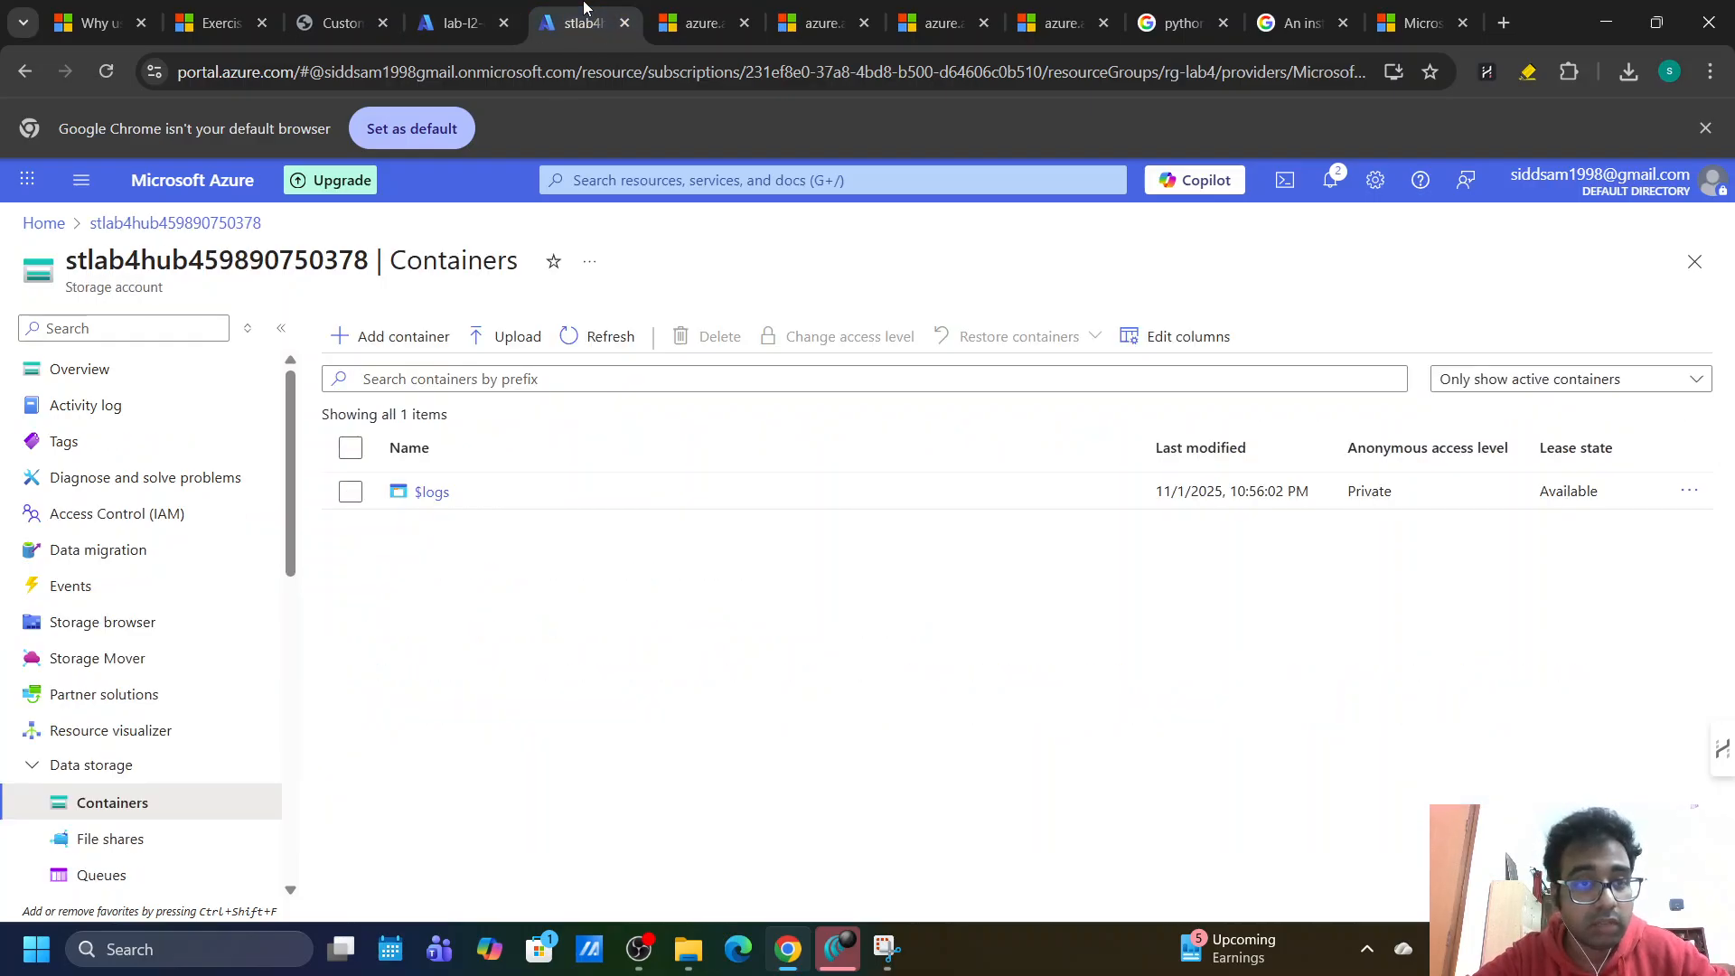
left_click(331, 11)
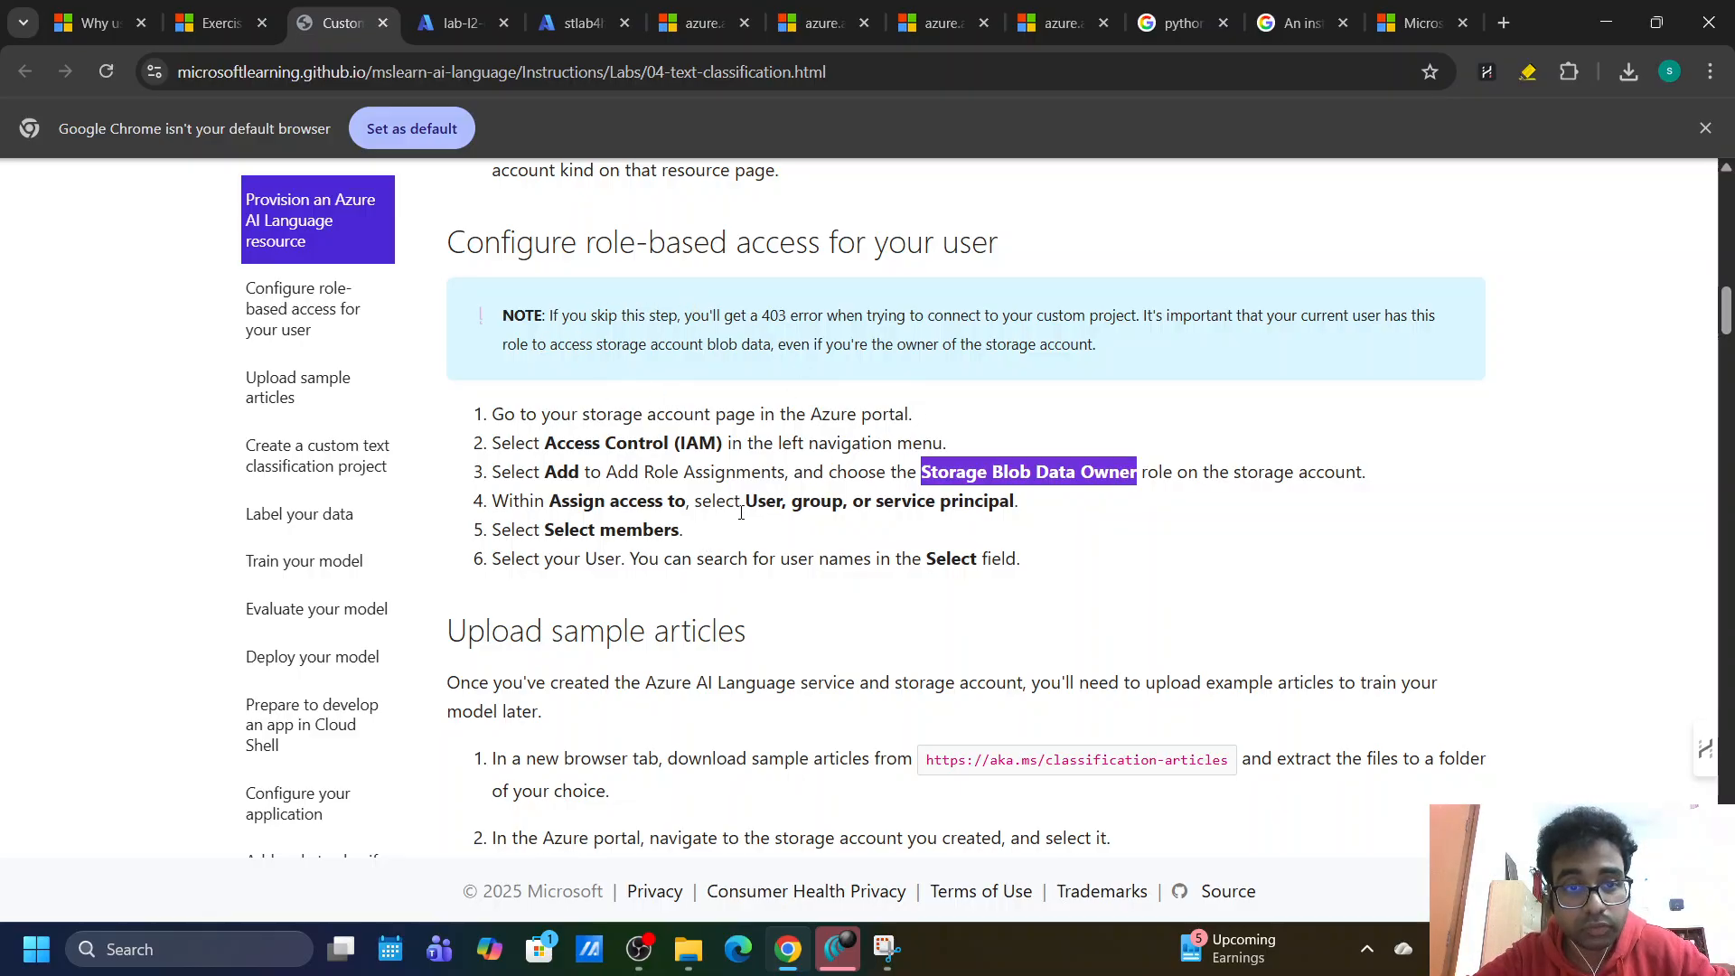
scroll(648, 531, "up", 1)
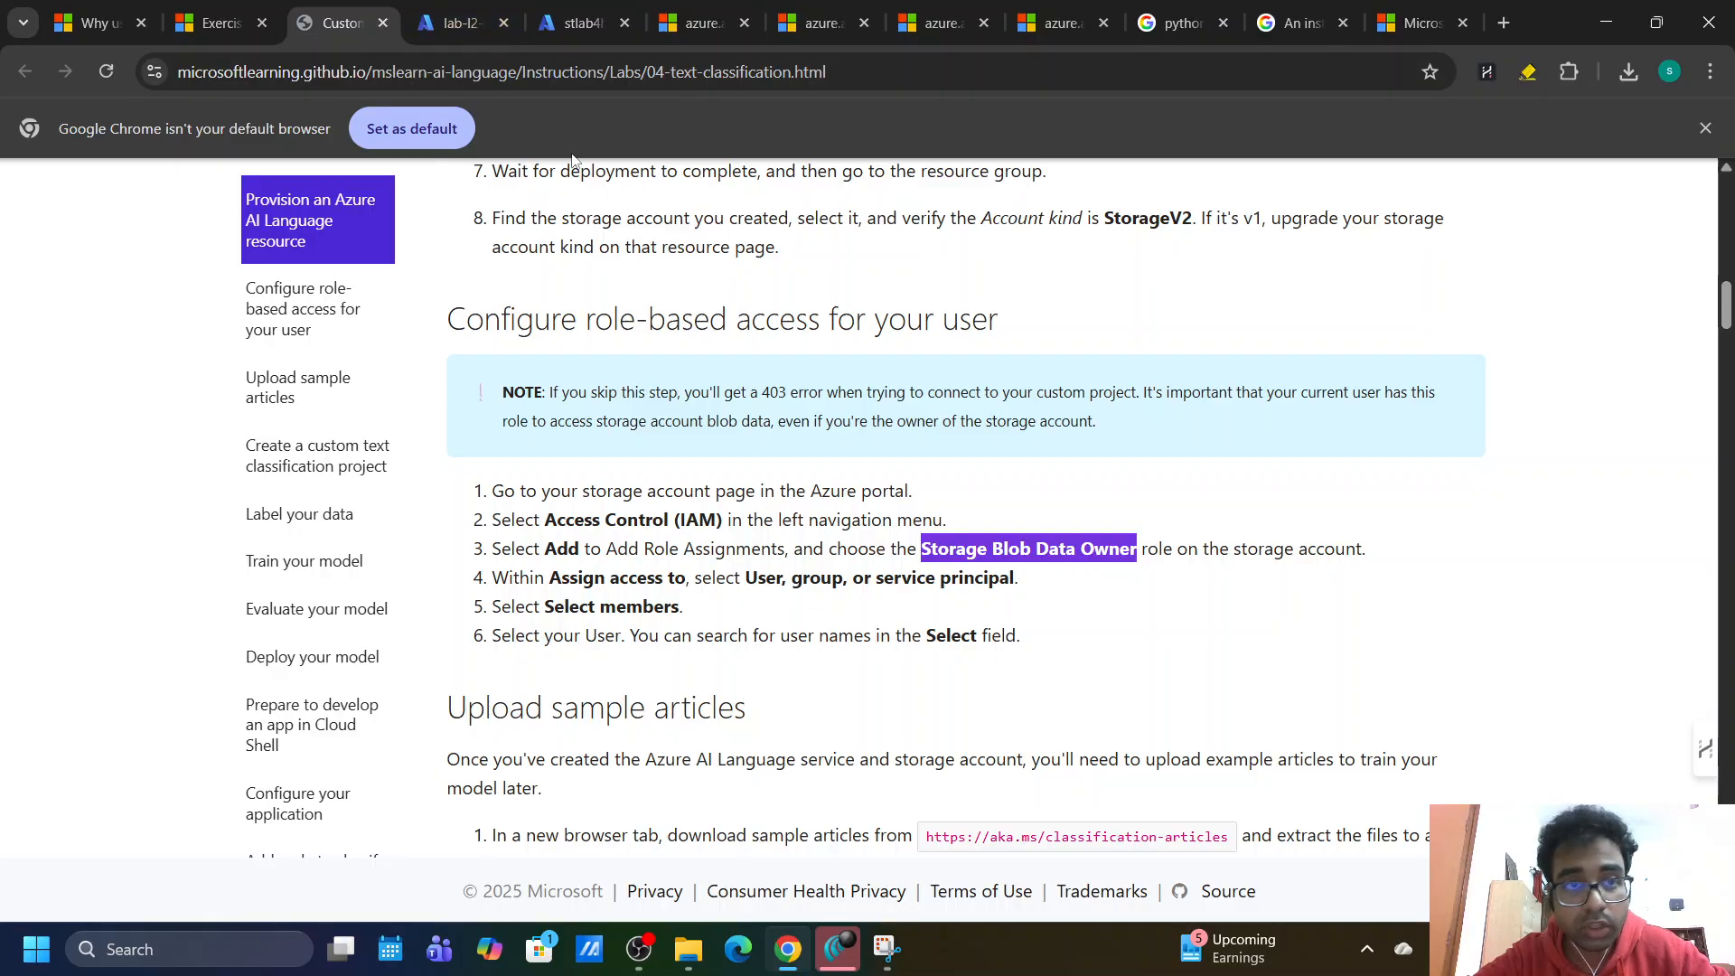
left_click(1130, 549)
left_click_drag(1143, 546, 921, 548)
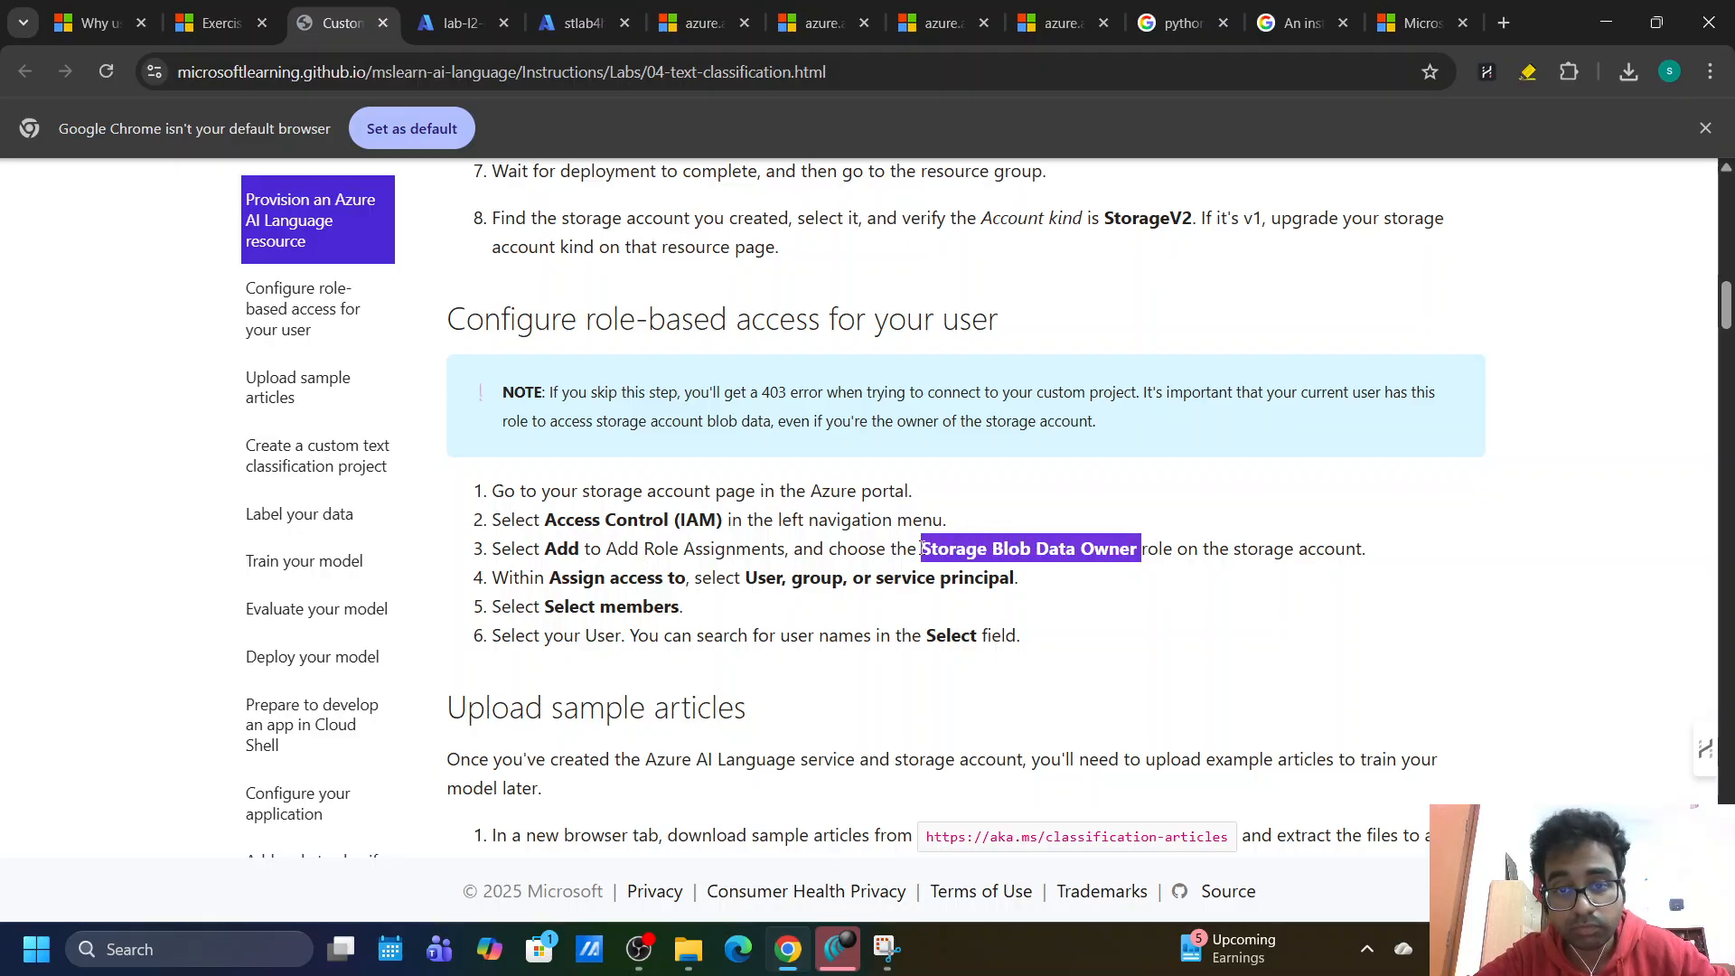
Compare the storage account linked on lab-l2-qa with the open storage account, and look through that account's settings.
left_click(437, 9)
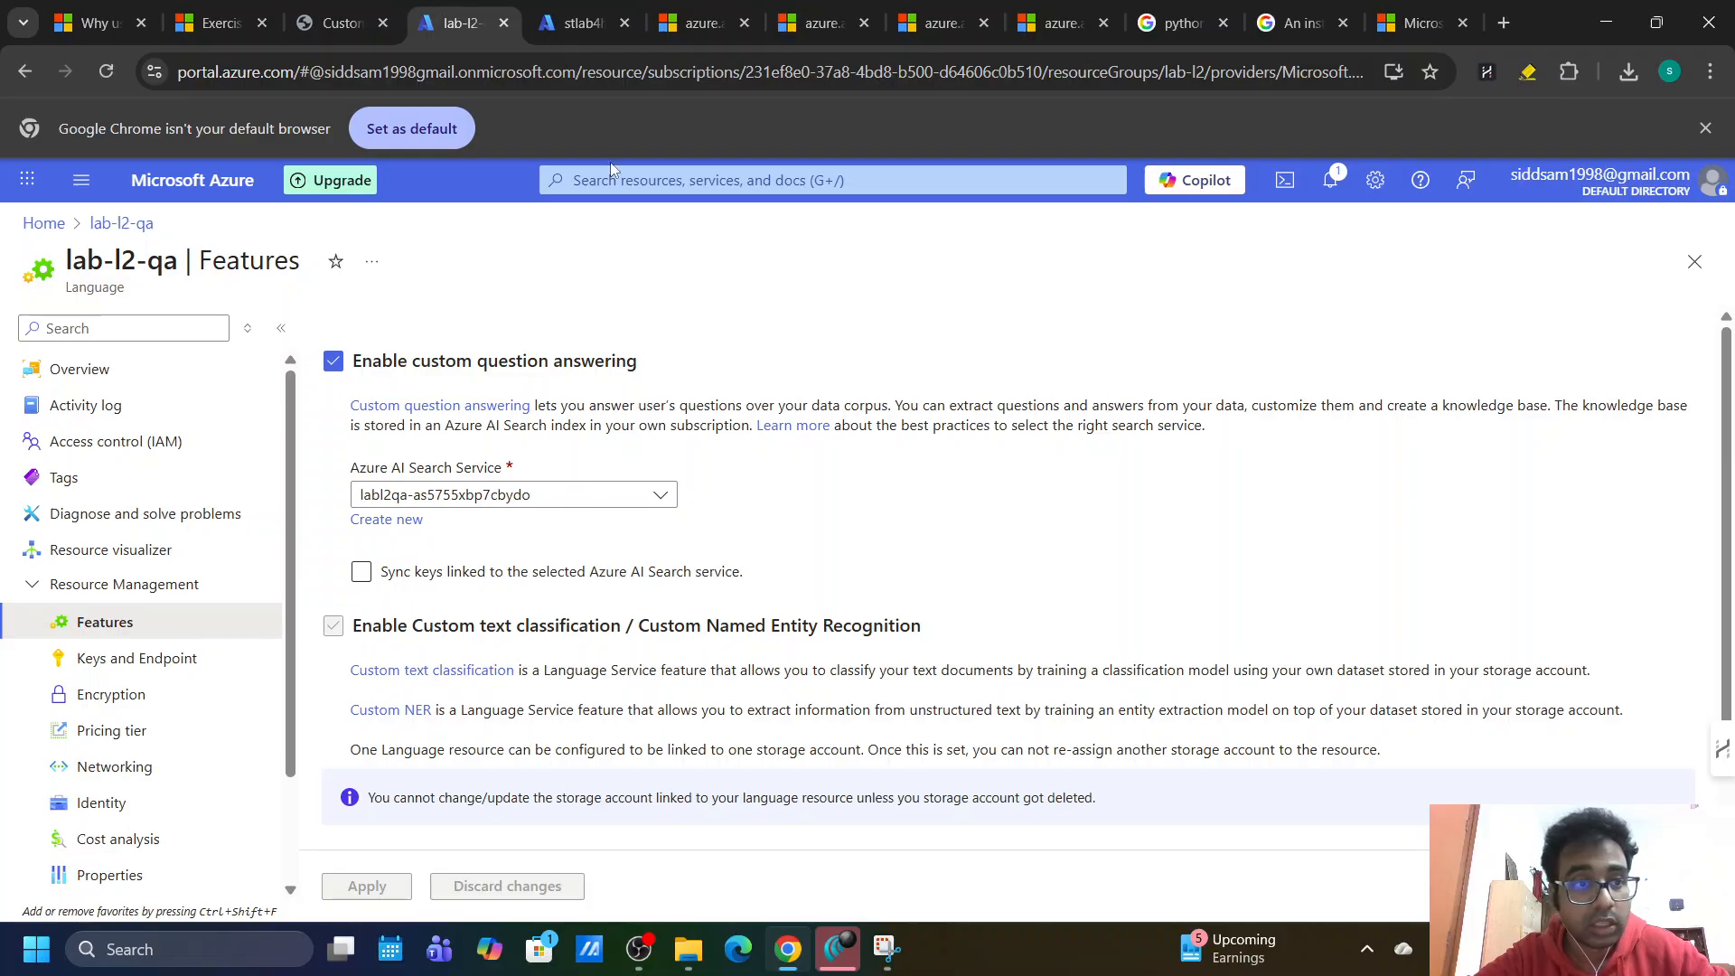
left_click(583, 26)
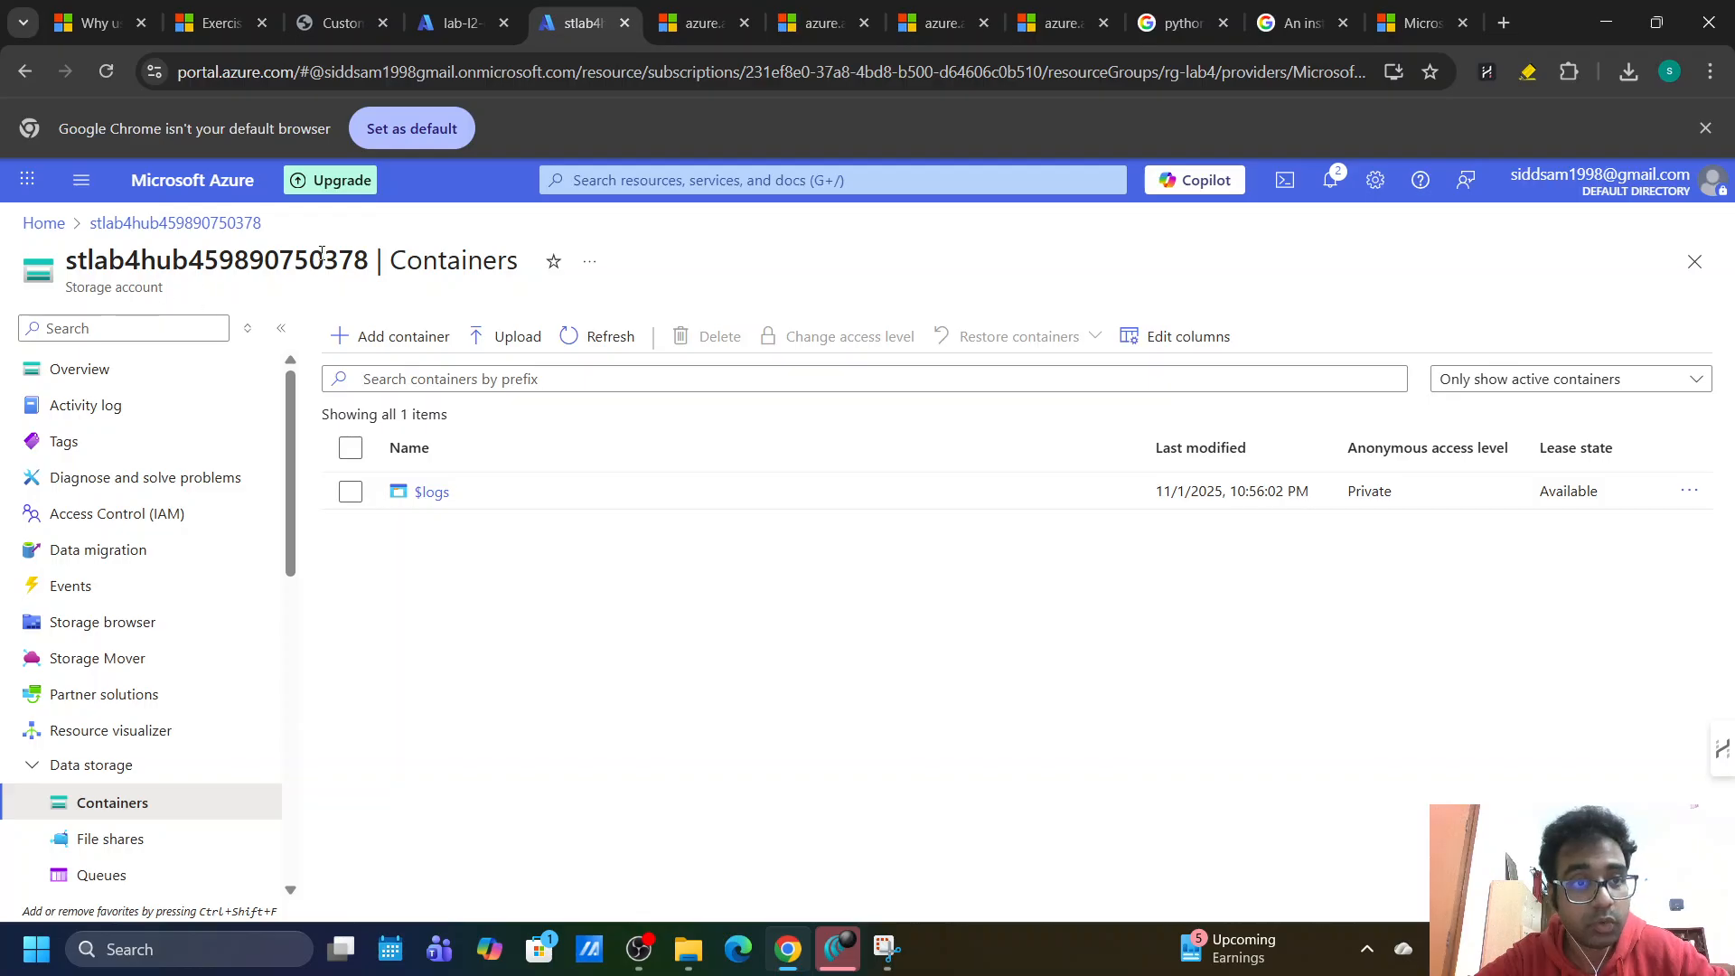
left_click(455, 9)
scroll(489, 557, "down", 1)
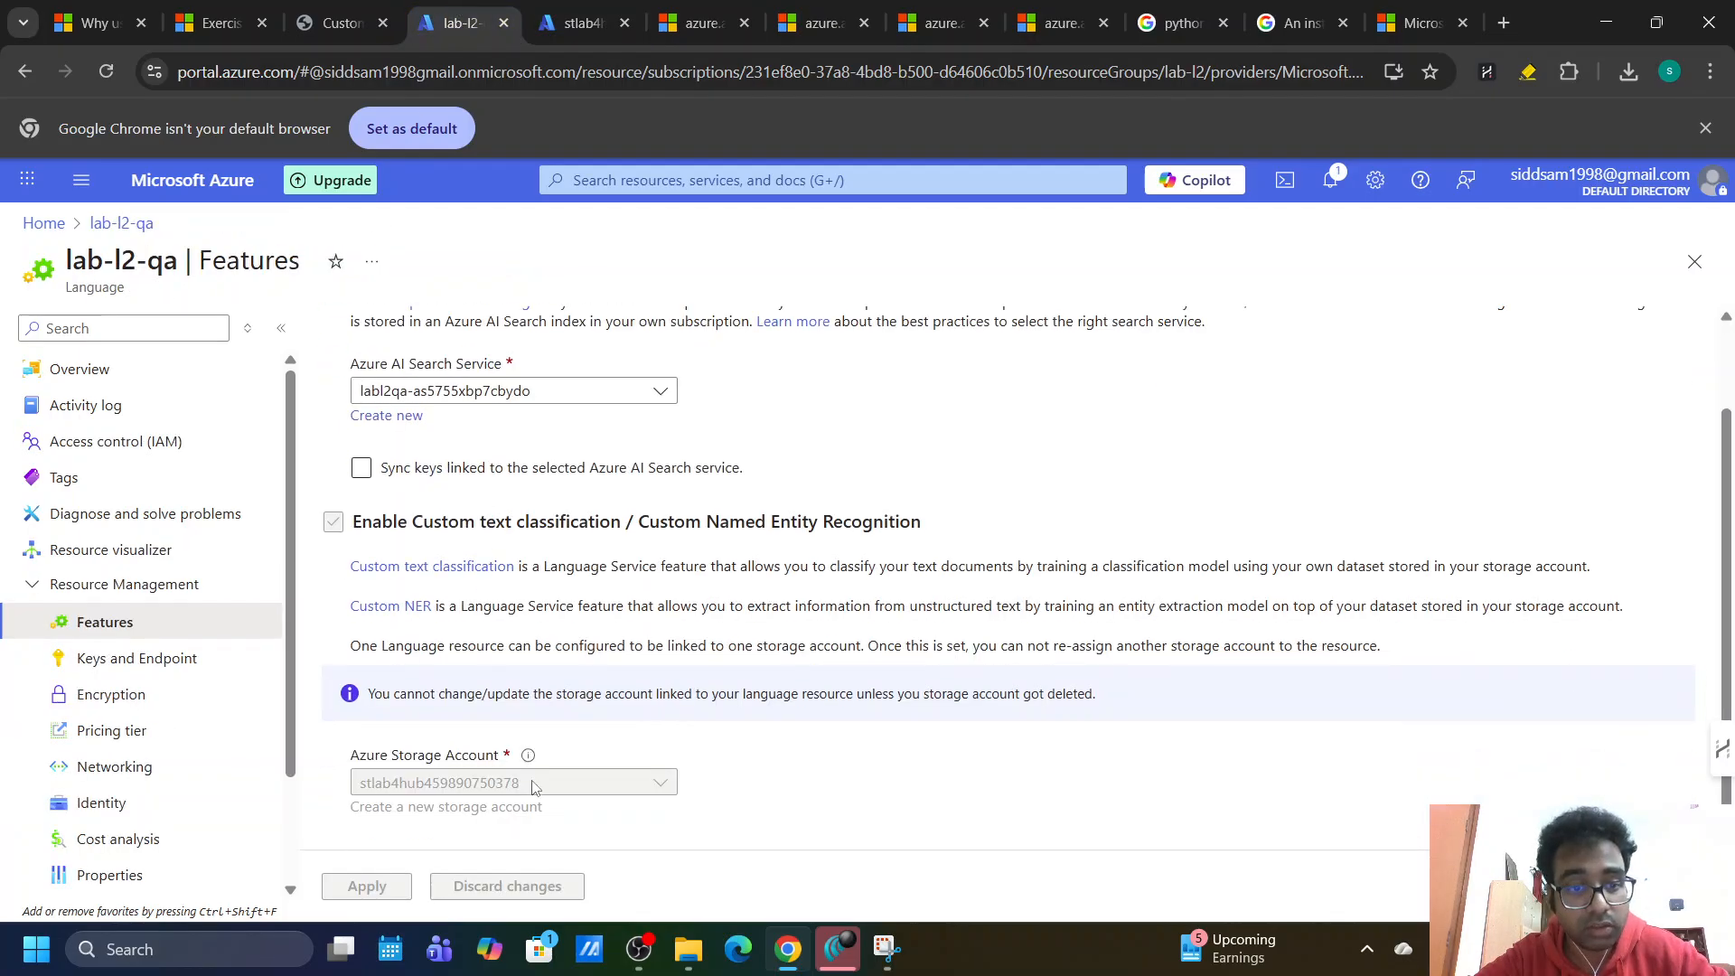
left_click(579, 22)
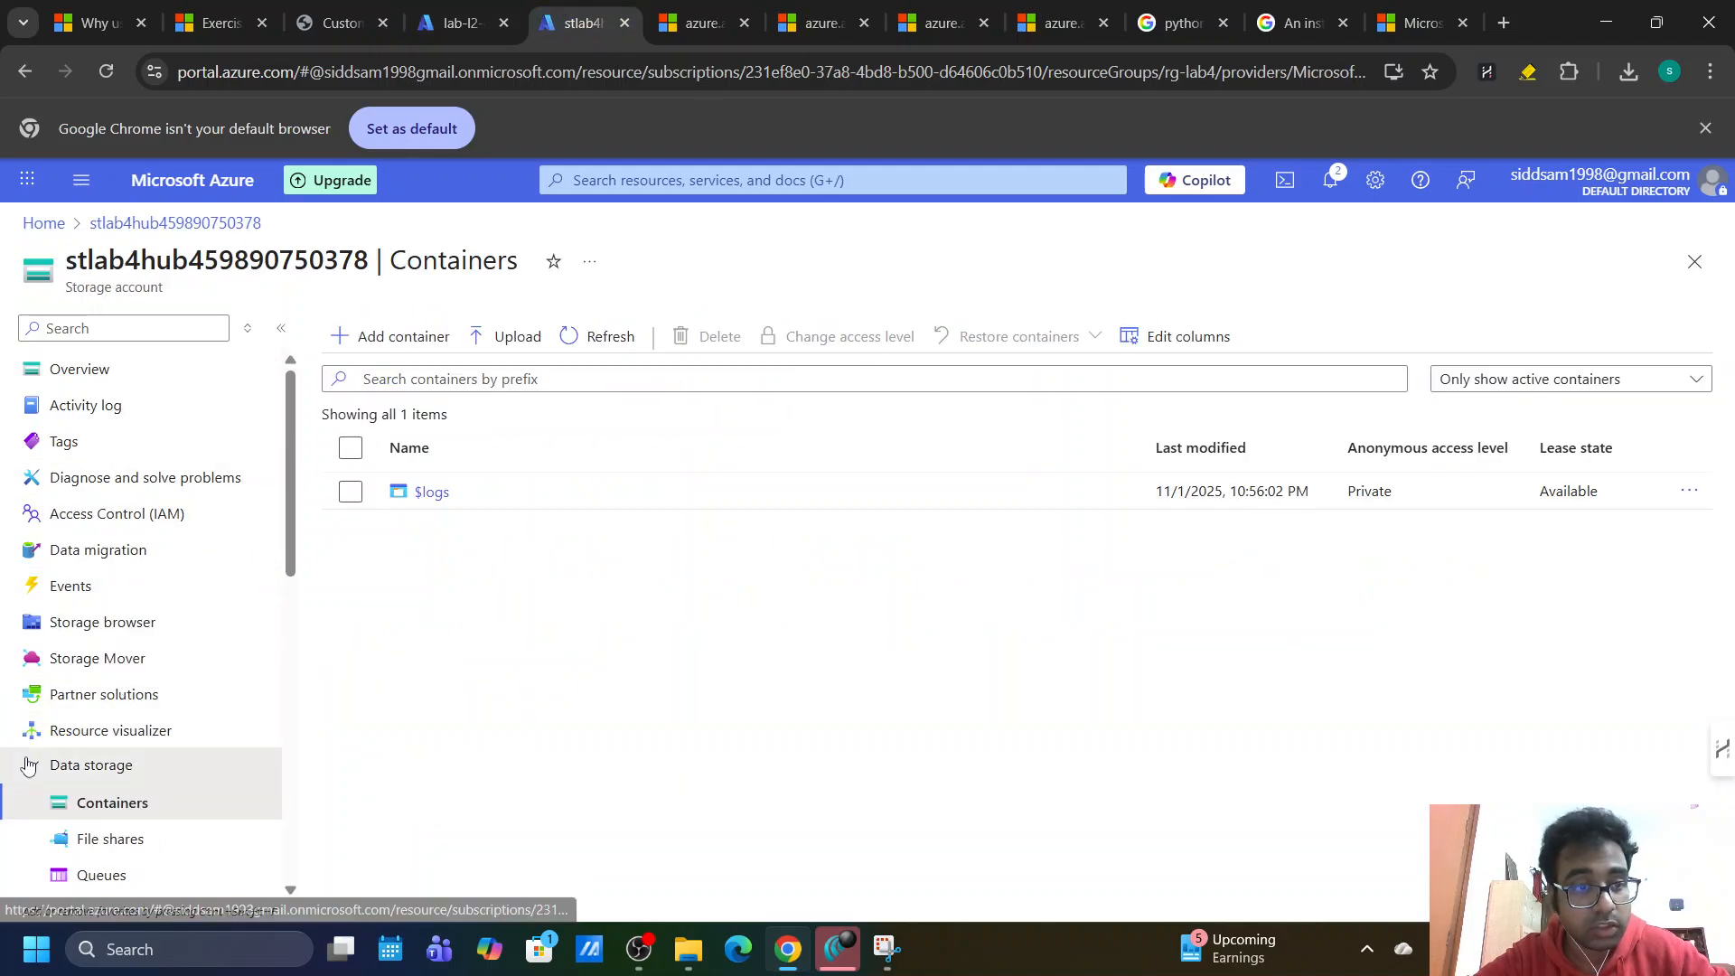
left_click(118, 768)
scroll(117, 741, "down", 7)
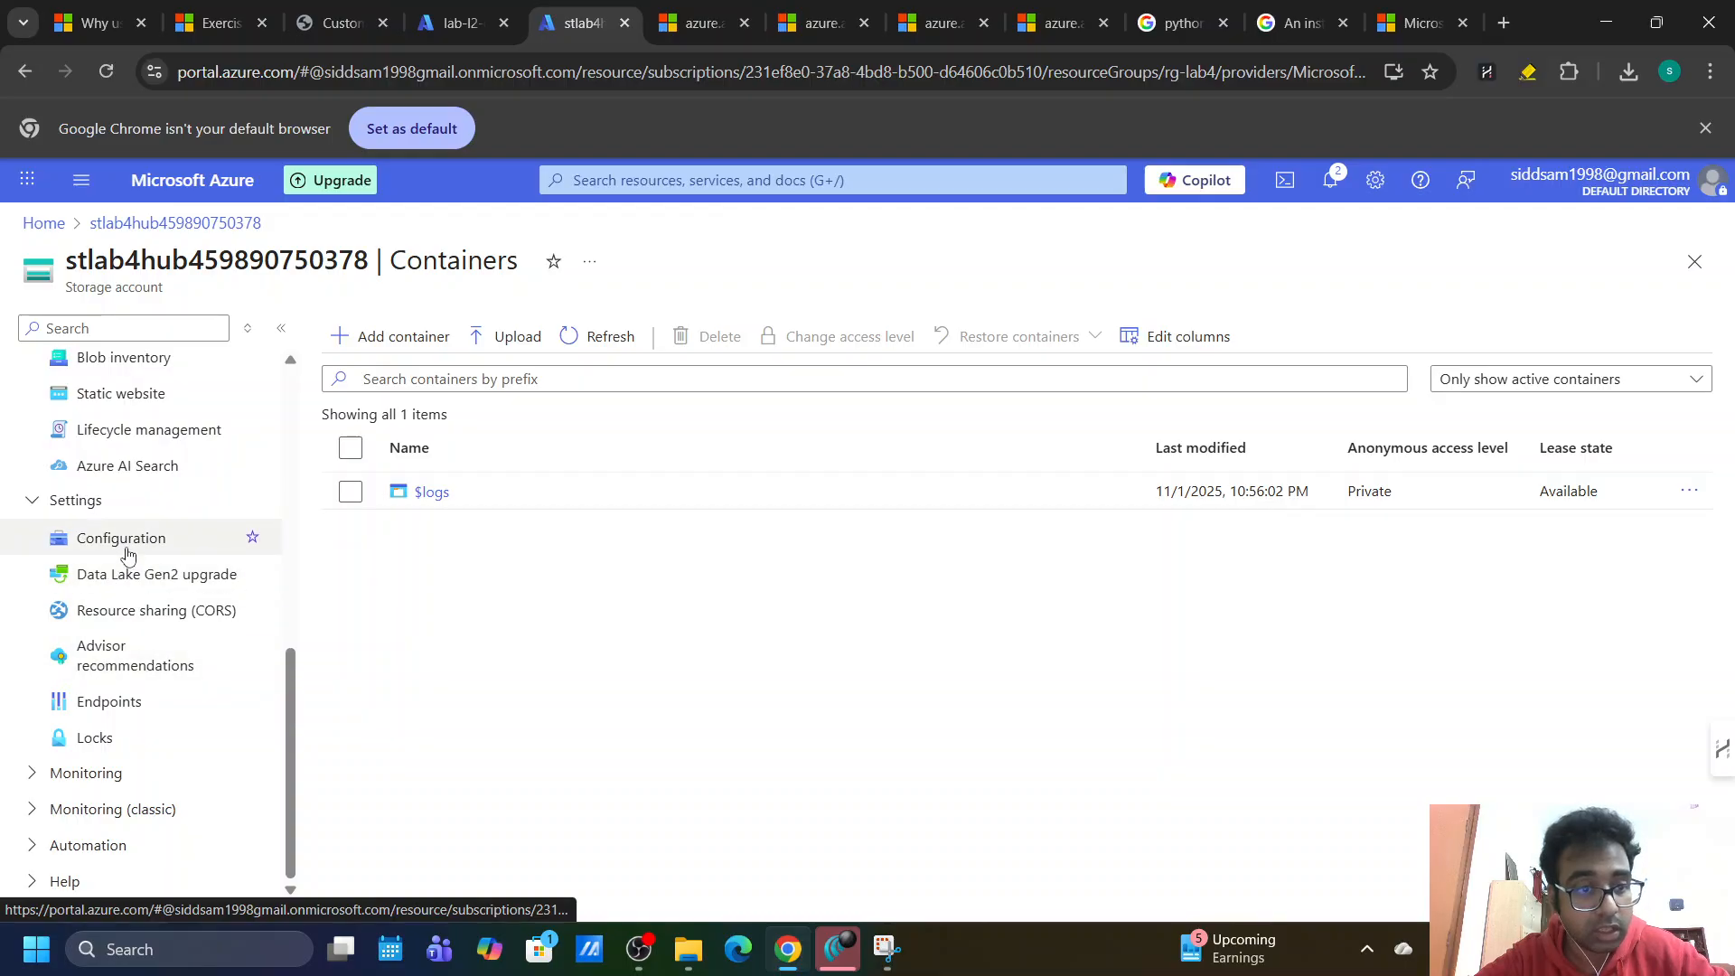
Reread the lab's role-based access steps on opening Access Control (IAM) and adding a role assignment.
left_click(456, 23)
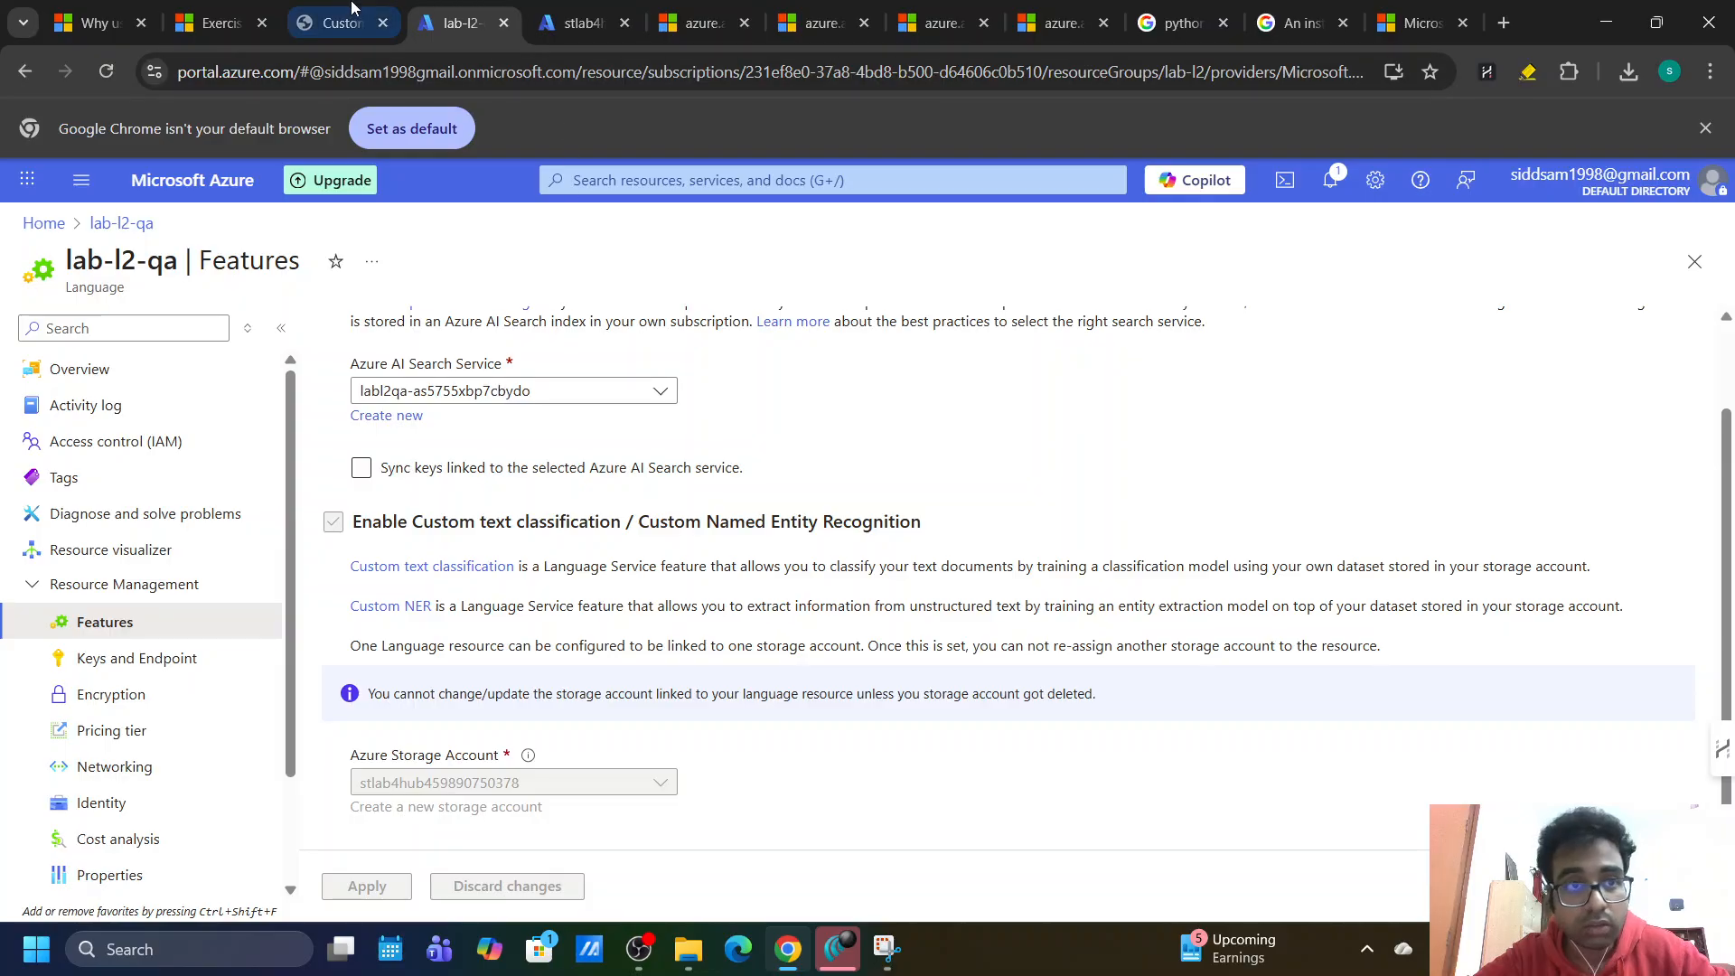
left_click(342, 23)
left_click(650, 513)
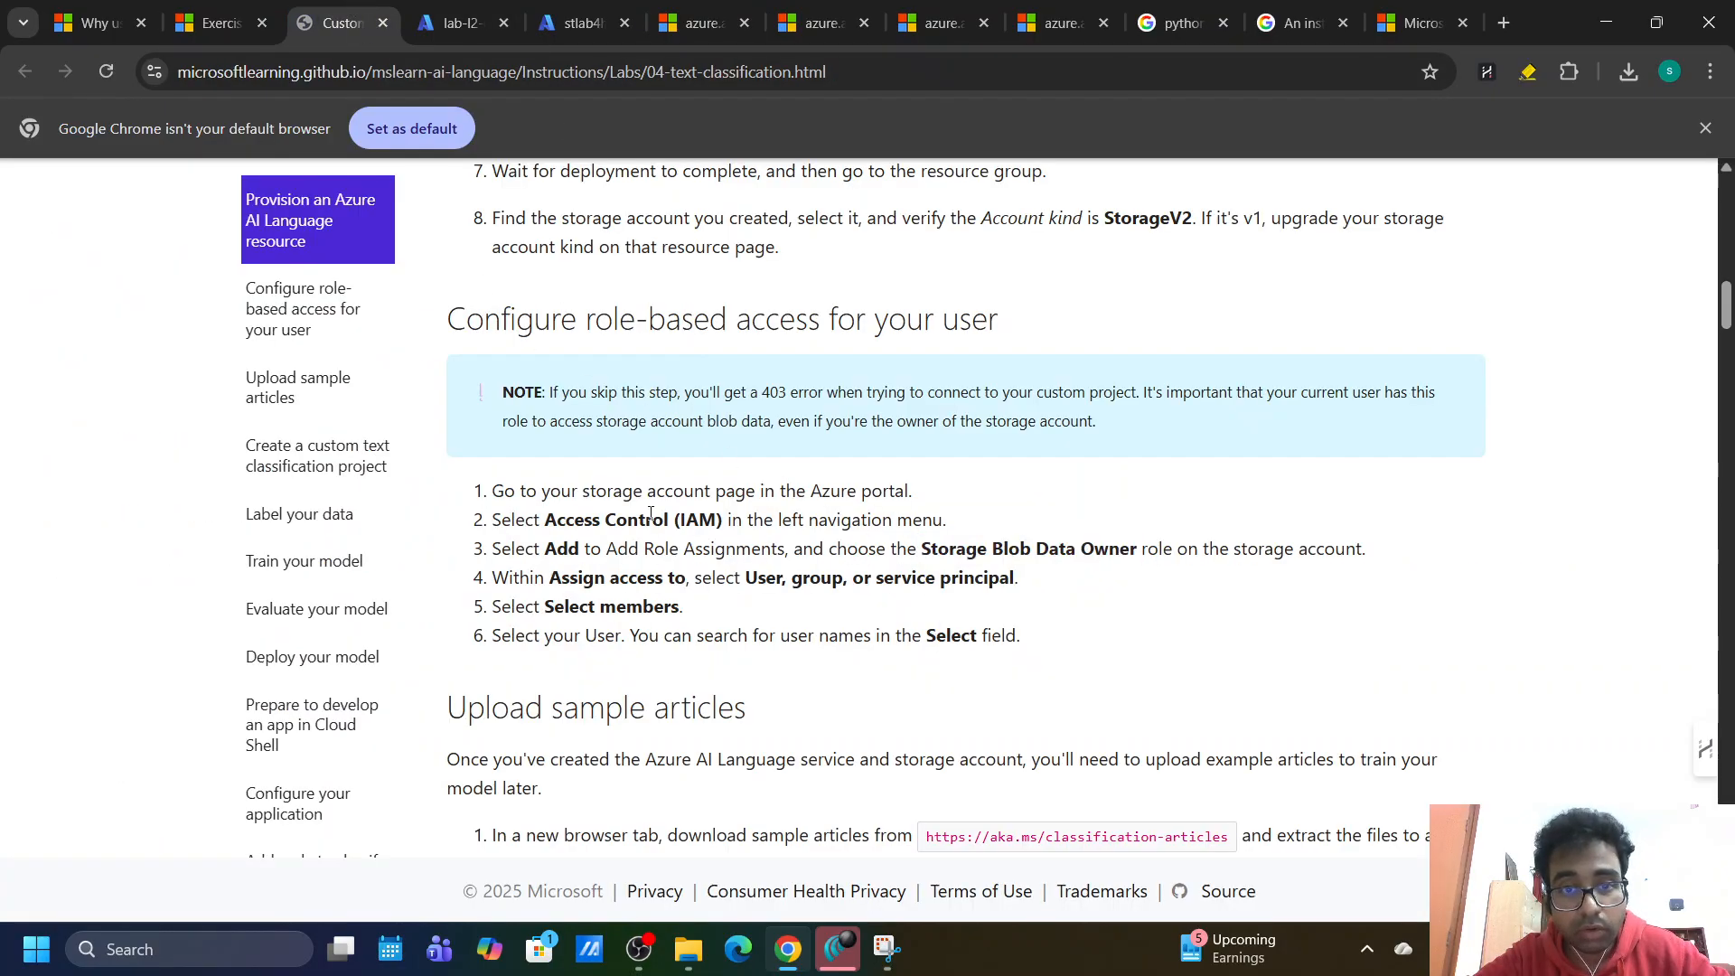
scroll(651, 514, "down", 1)
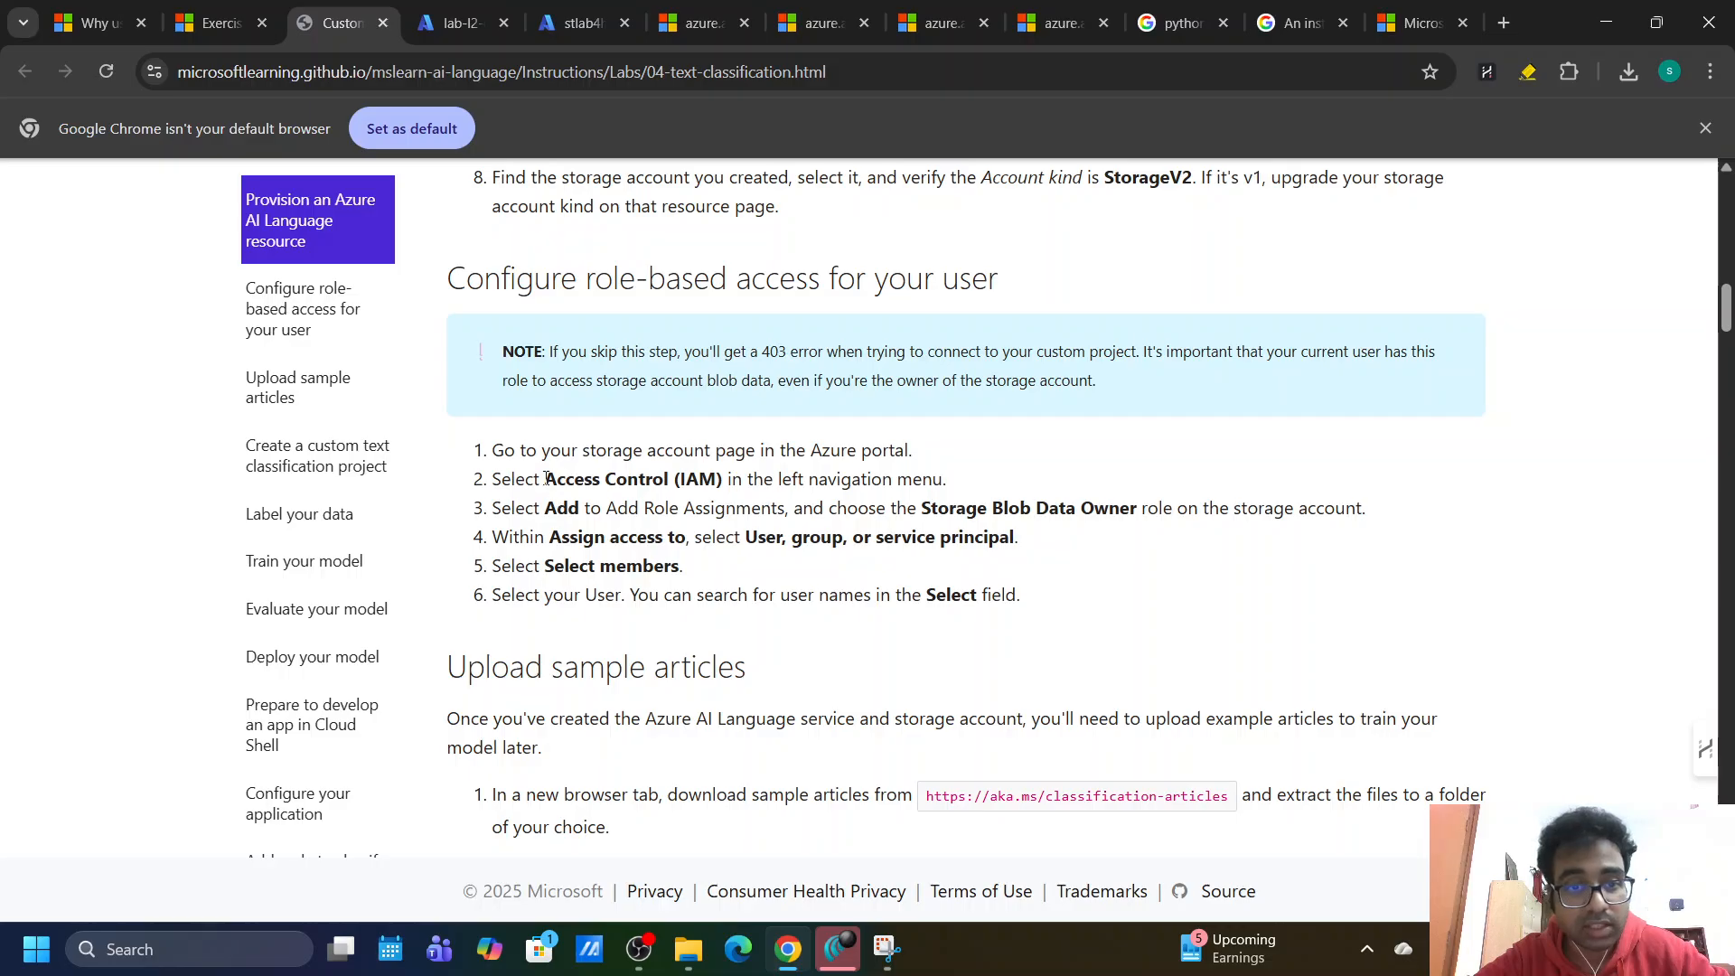
left_click_drag(546, 479, 756, 508)
left_click(578, 23)
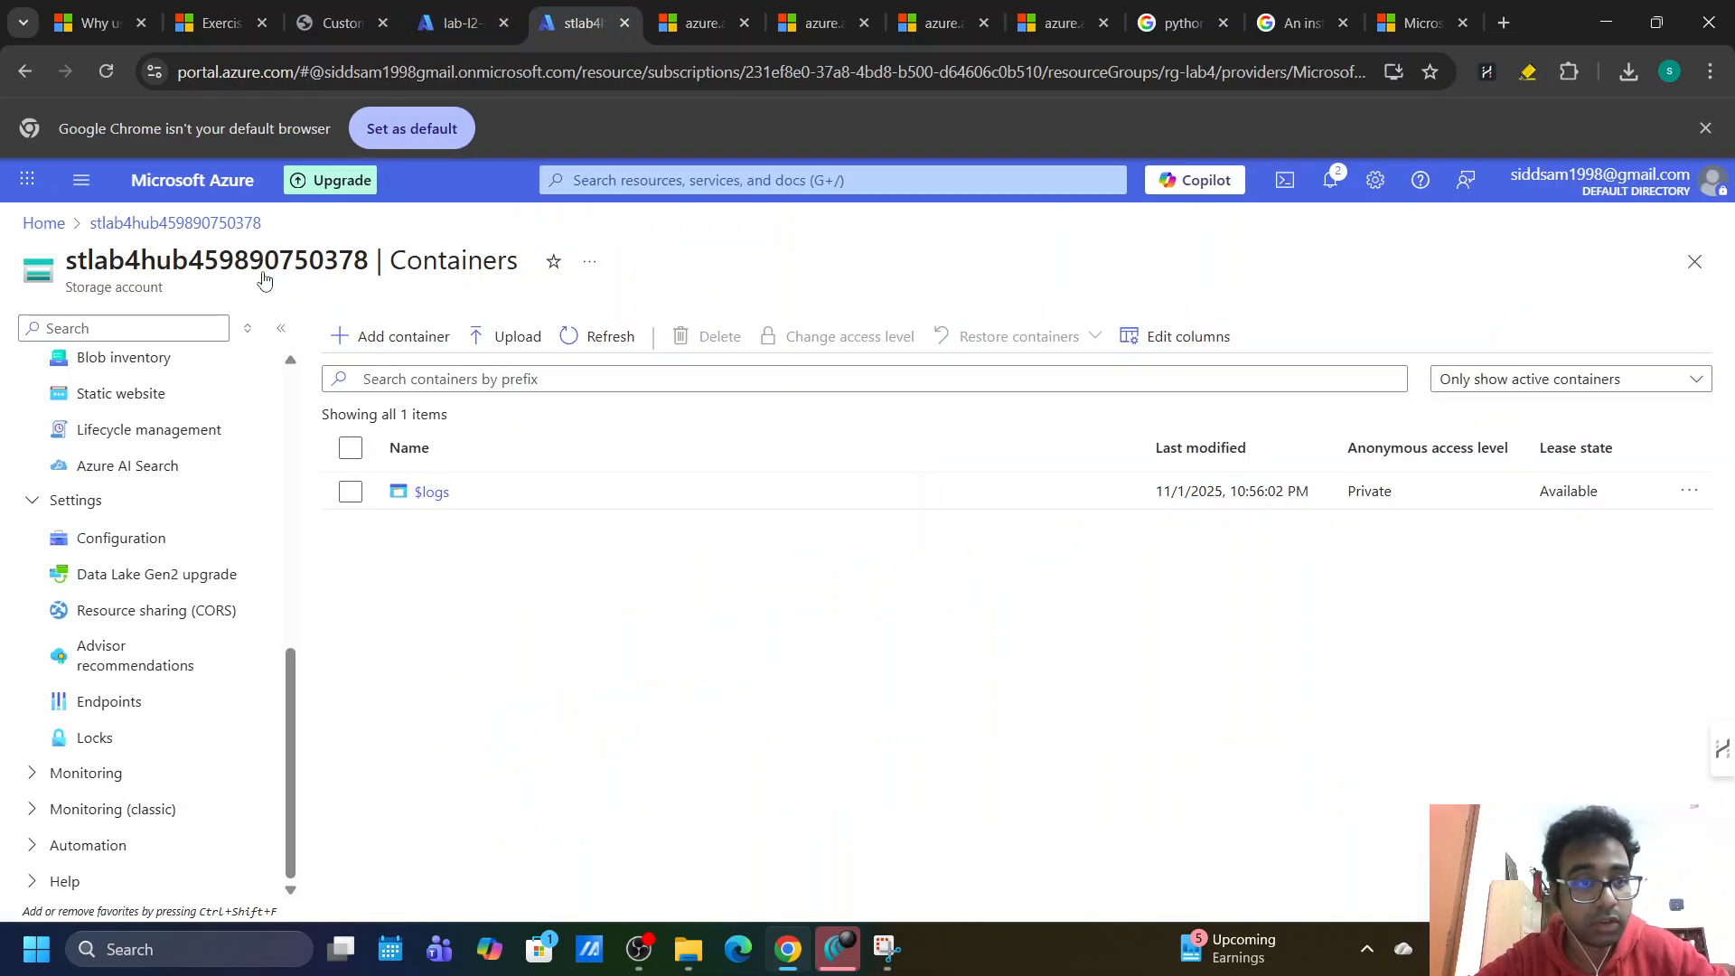
left_click(36, 501)
scroll(39, 499, "up", 7)
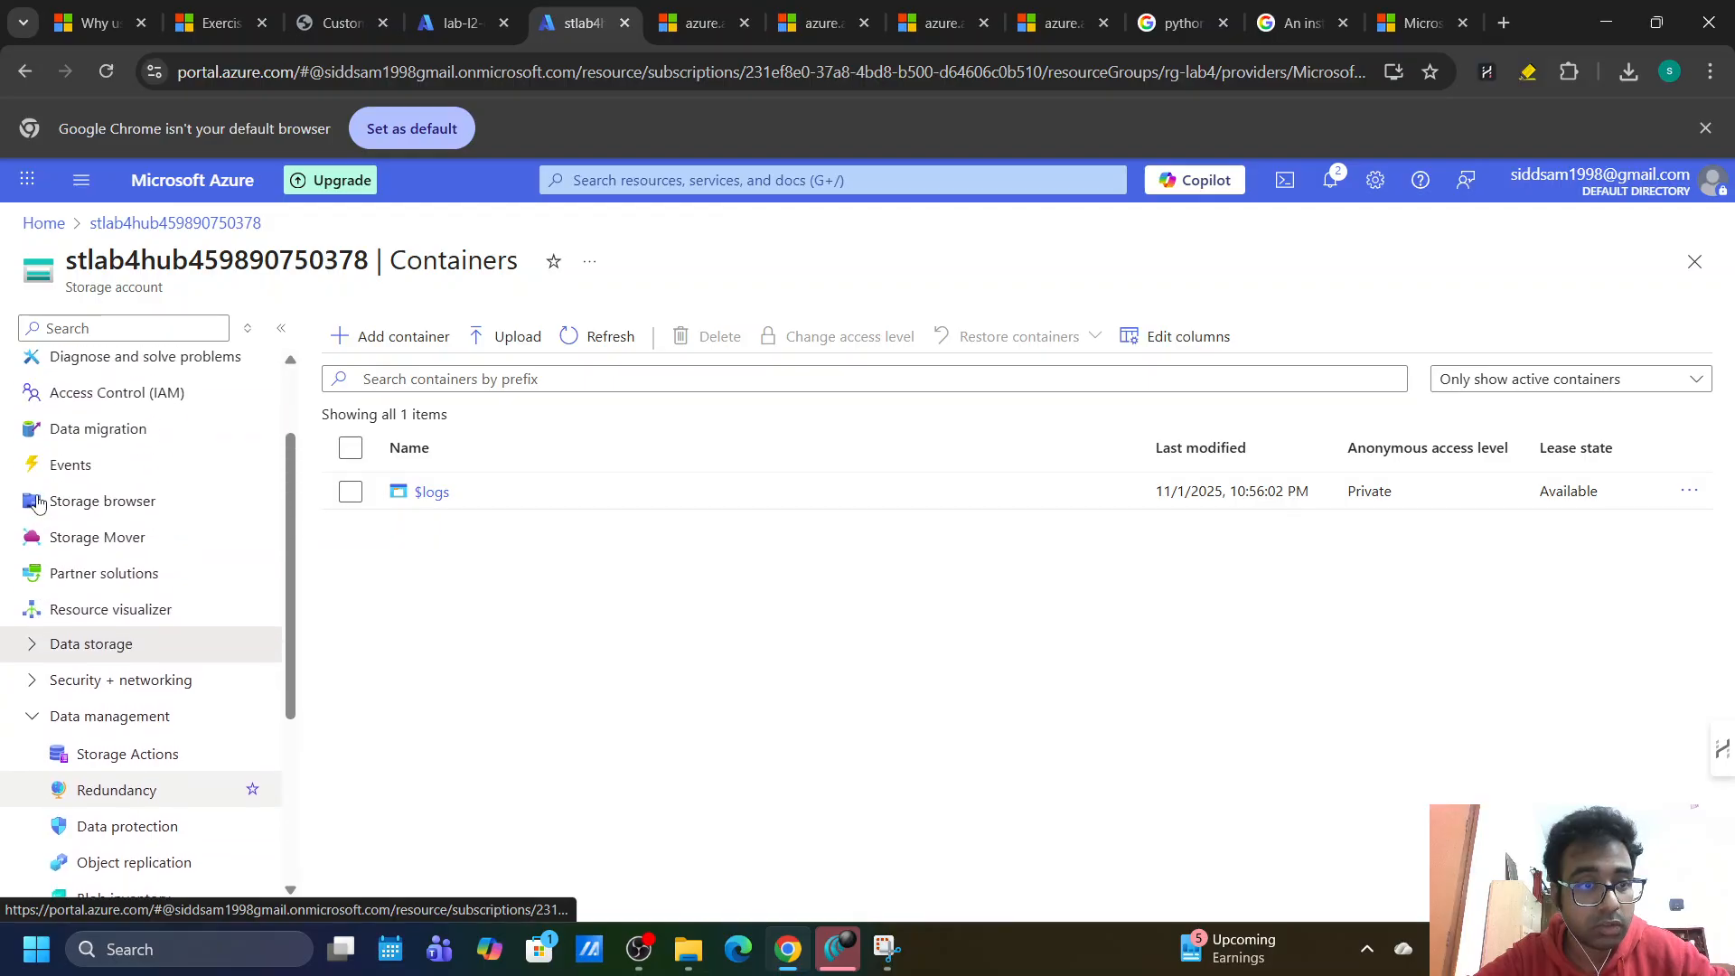
left_click(99, 509)
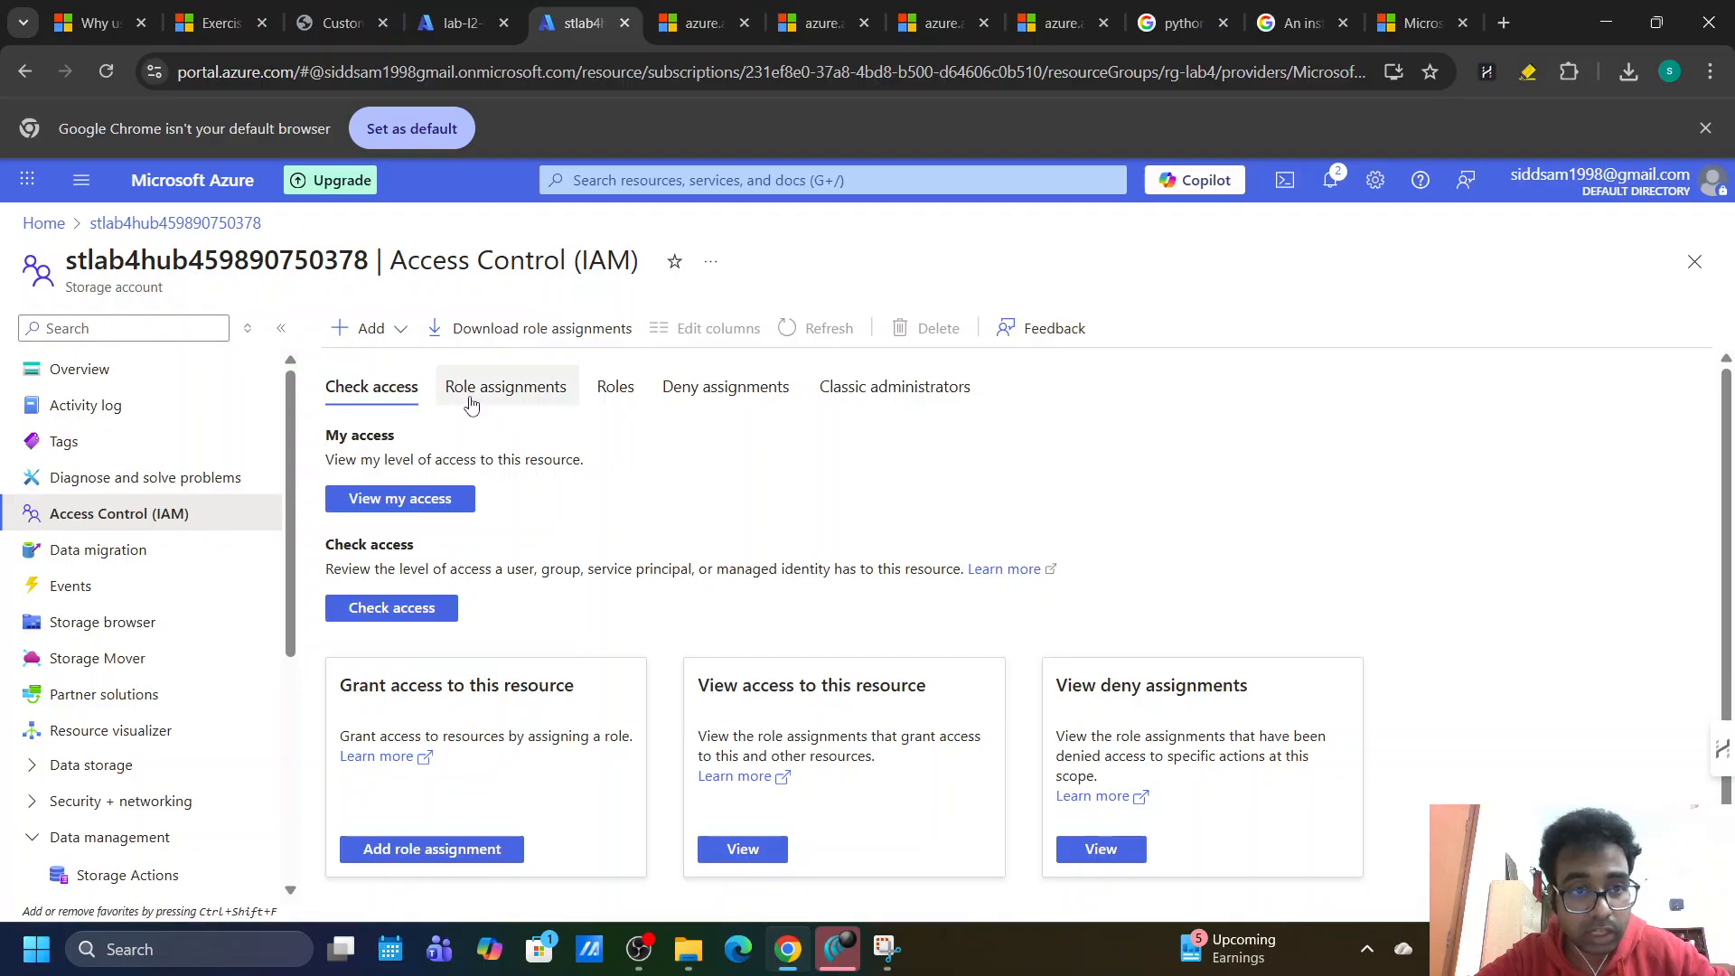
Examine the existing role assignments on the storage account.
left_click(470, 402)
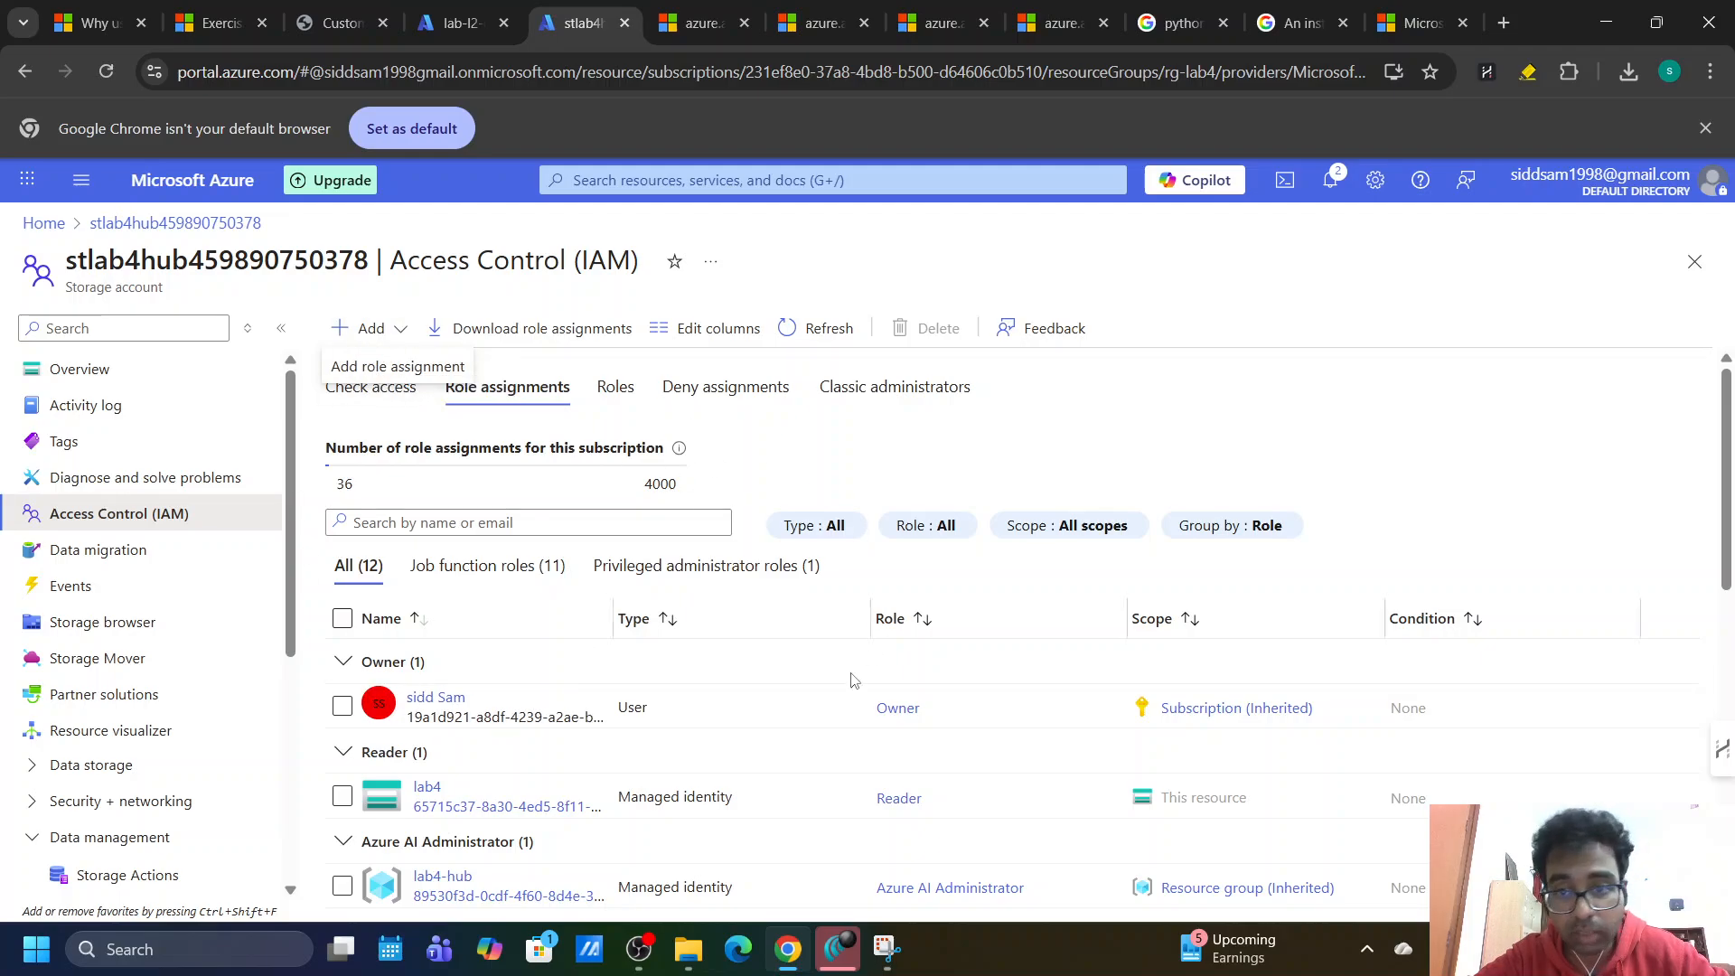
scroll(653, 755, "down", 3)
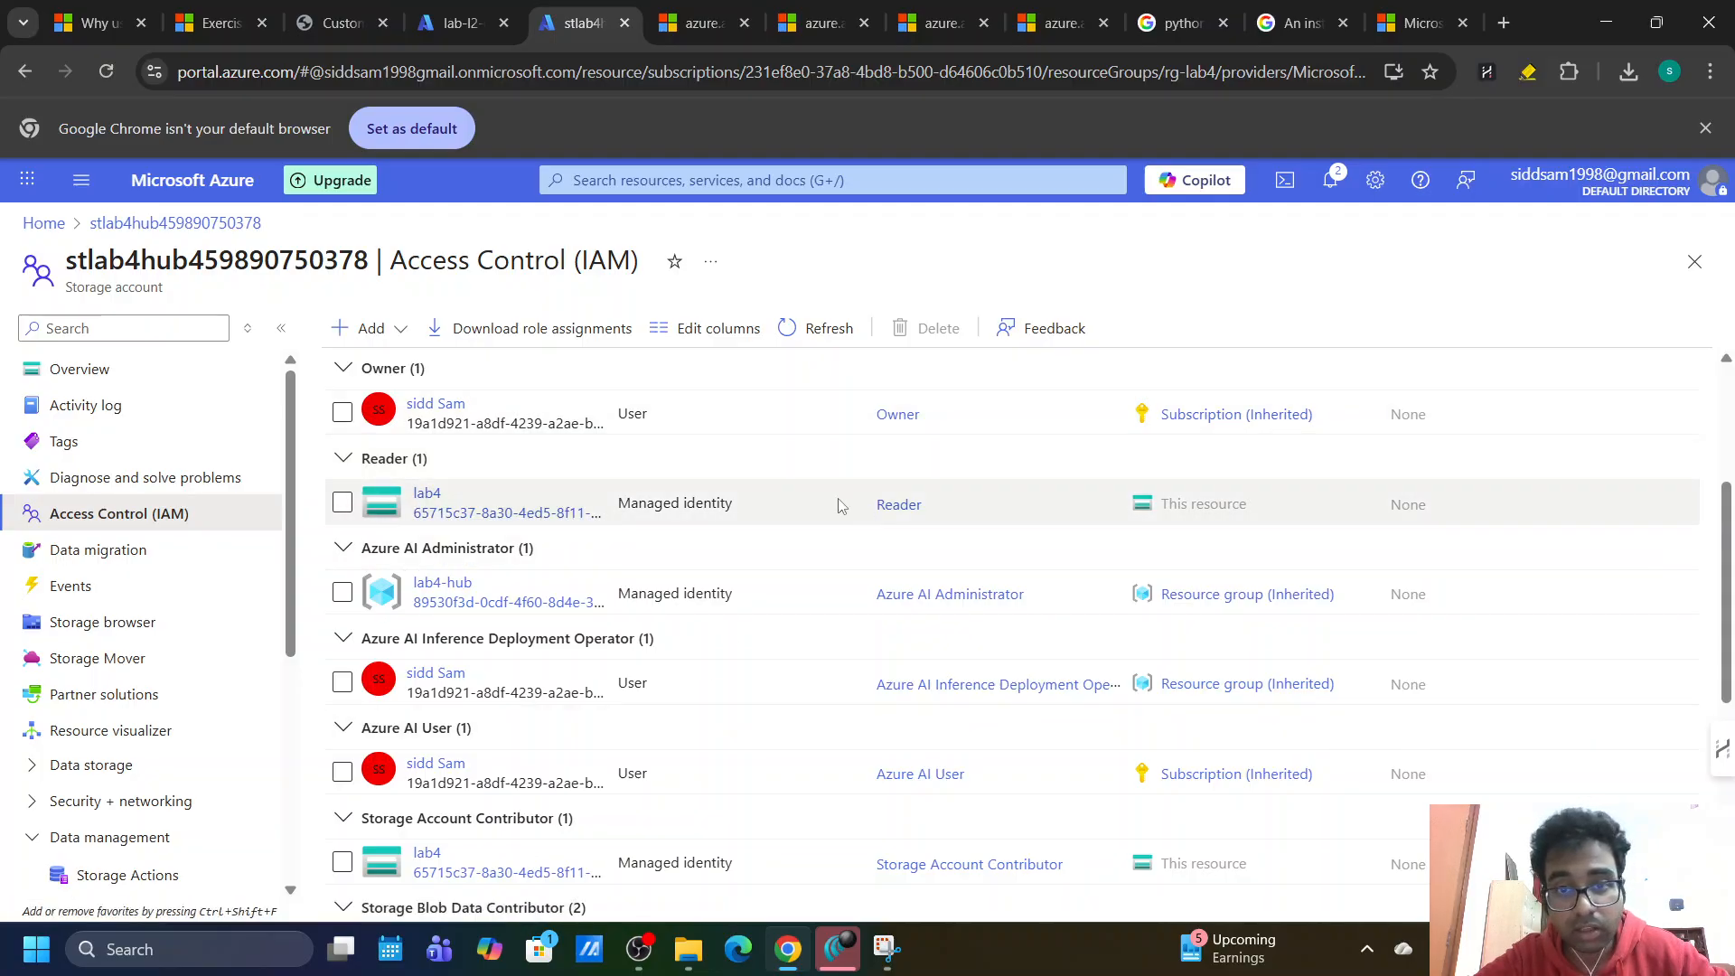
scroll(380, 511, "up", 5)
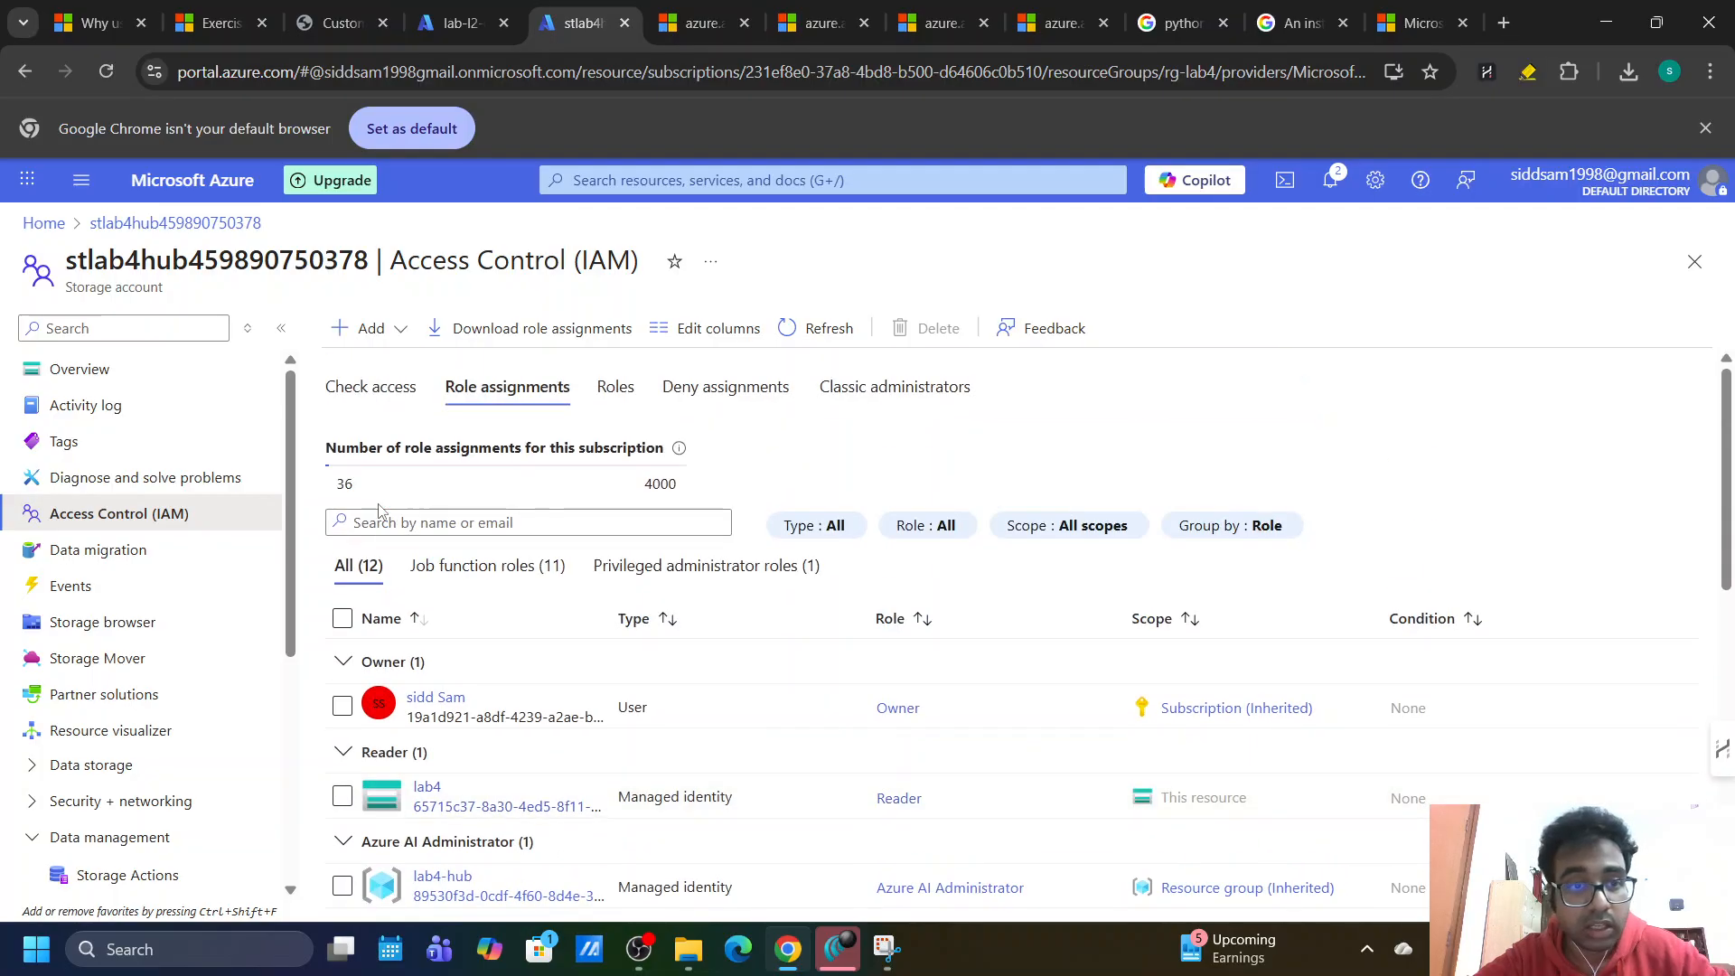
Start adding a new role assignment to the storage account.
left_click(355, 389)
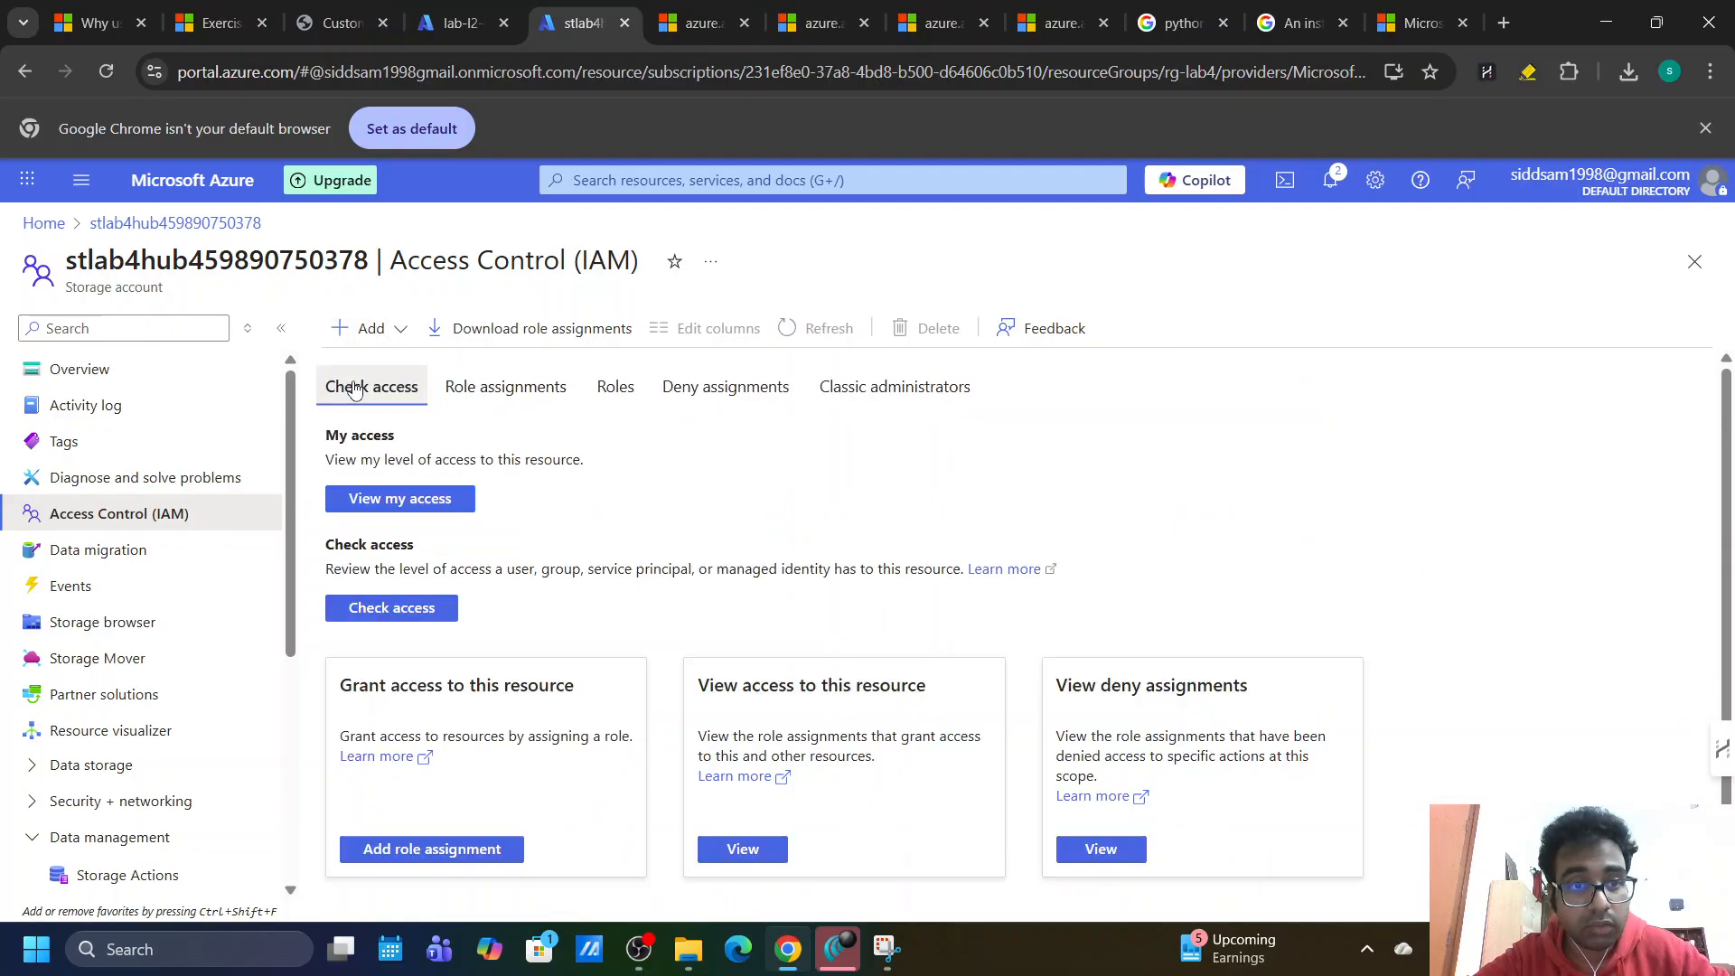
left_click(366, 328)
left_click(402, 372)
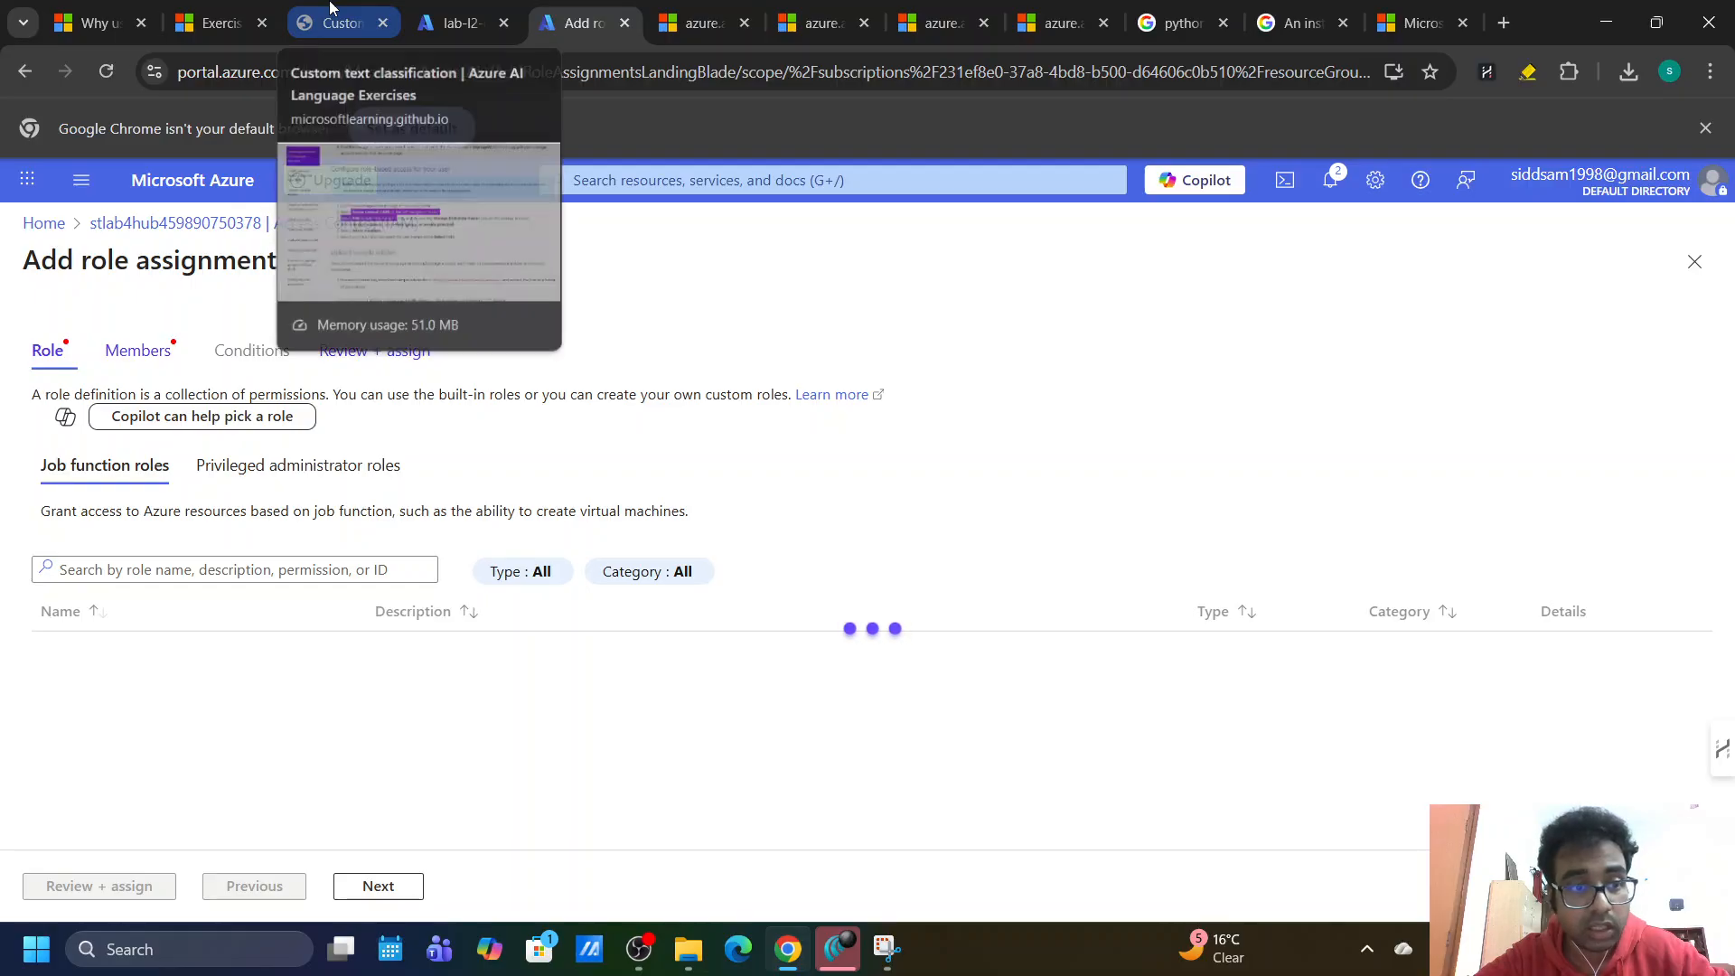
scroll(203, 396, "down", 2)
scroll(203, 396, "up", 1)
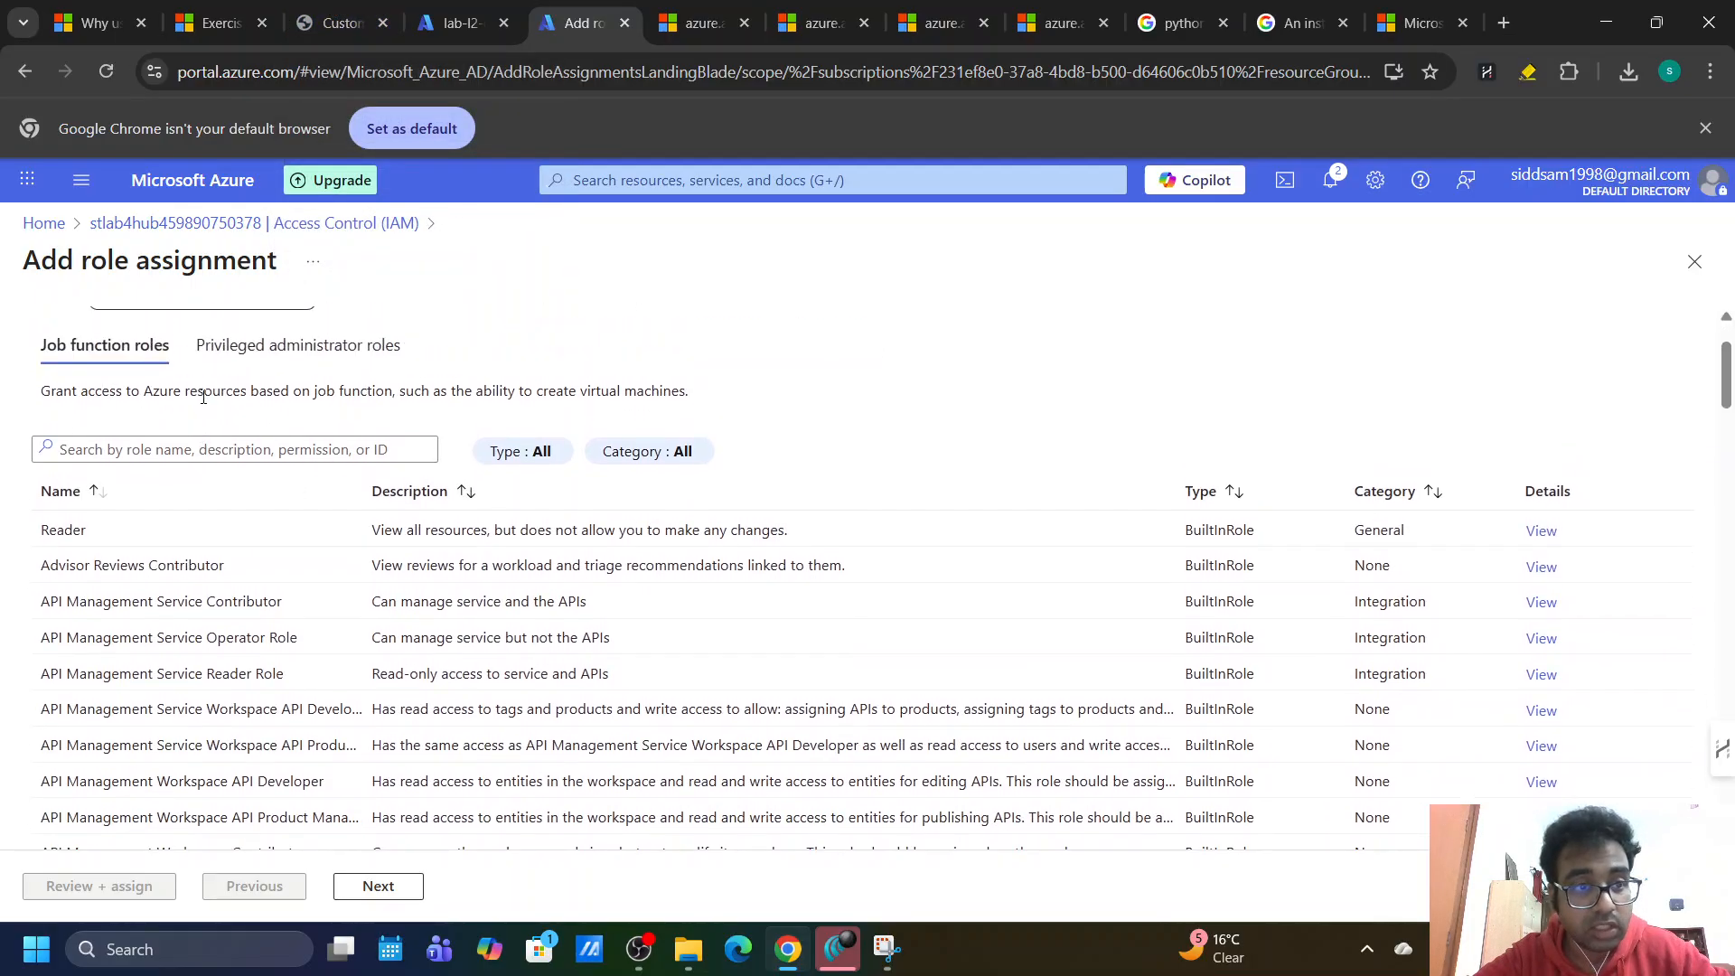
Copy the role name "Storage Blob Data Owner" from the lab instructions and place the instructions page beside the role assignment page.
left_click(447, 18)
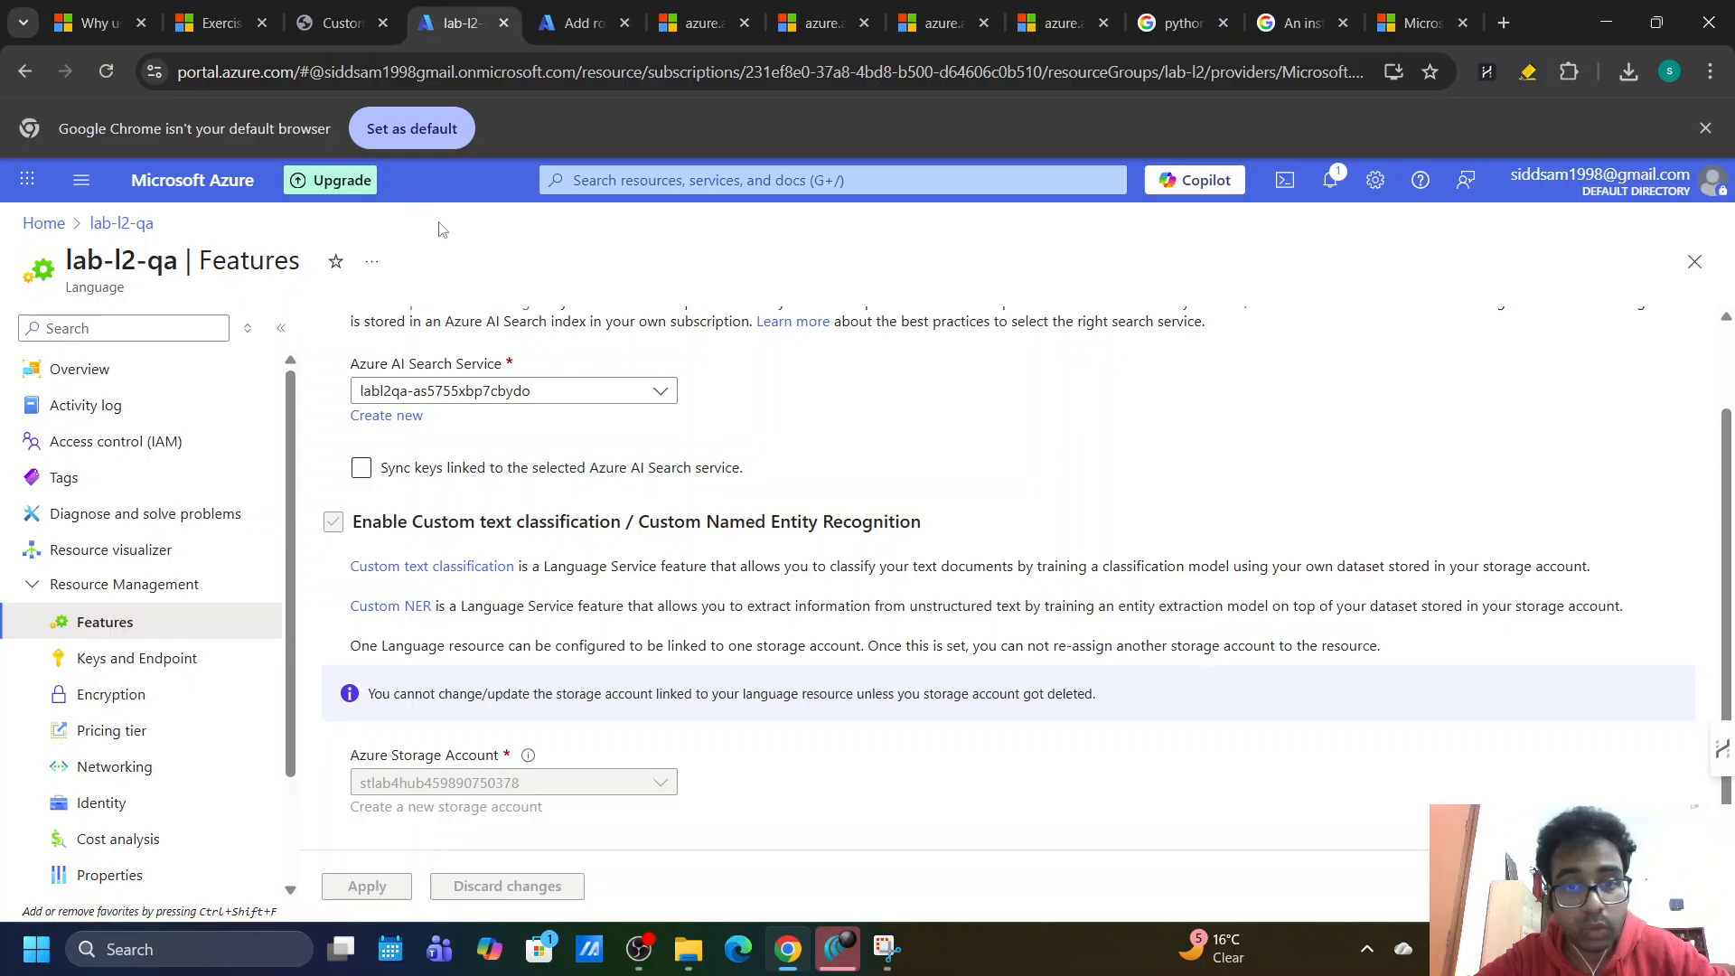
left_click(360, 18)
left_click_drag(360, 9, 457, 11)
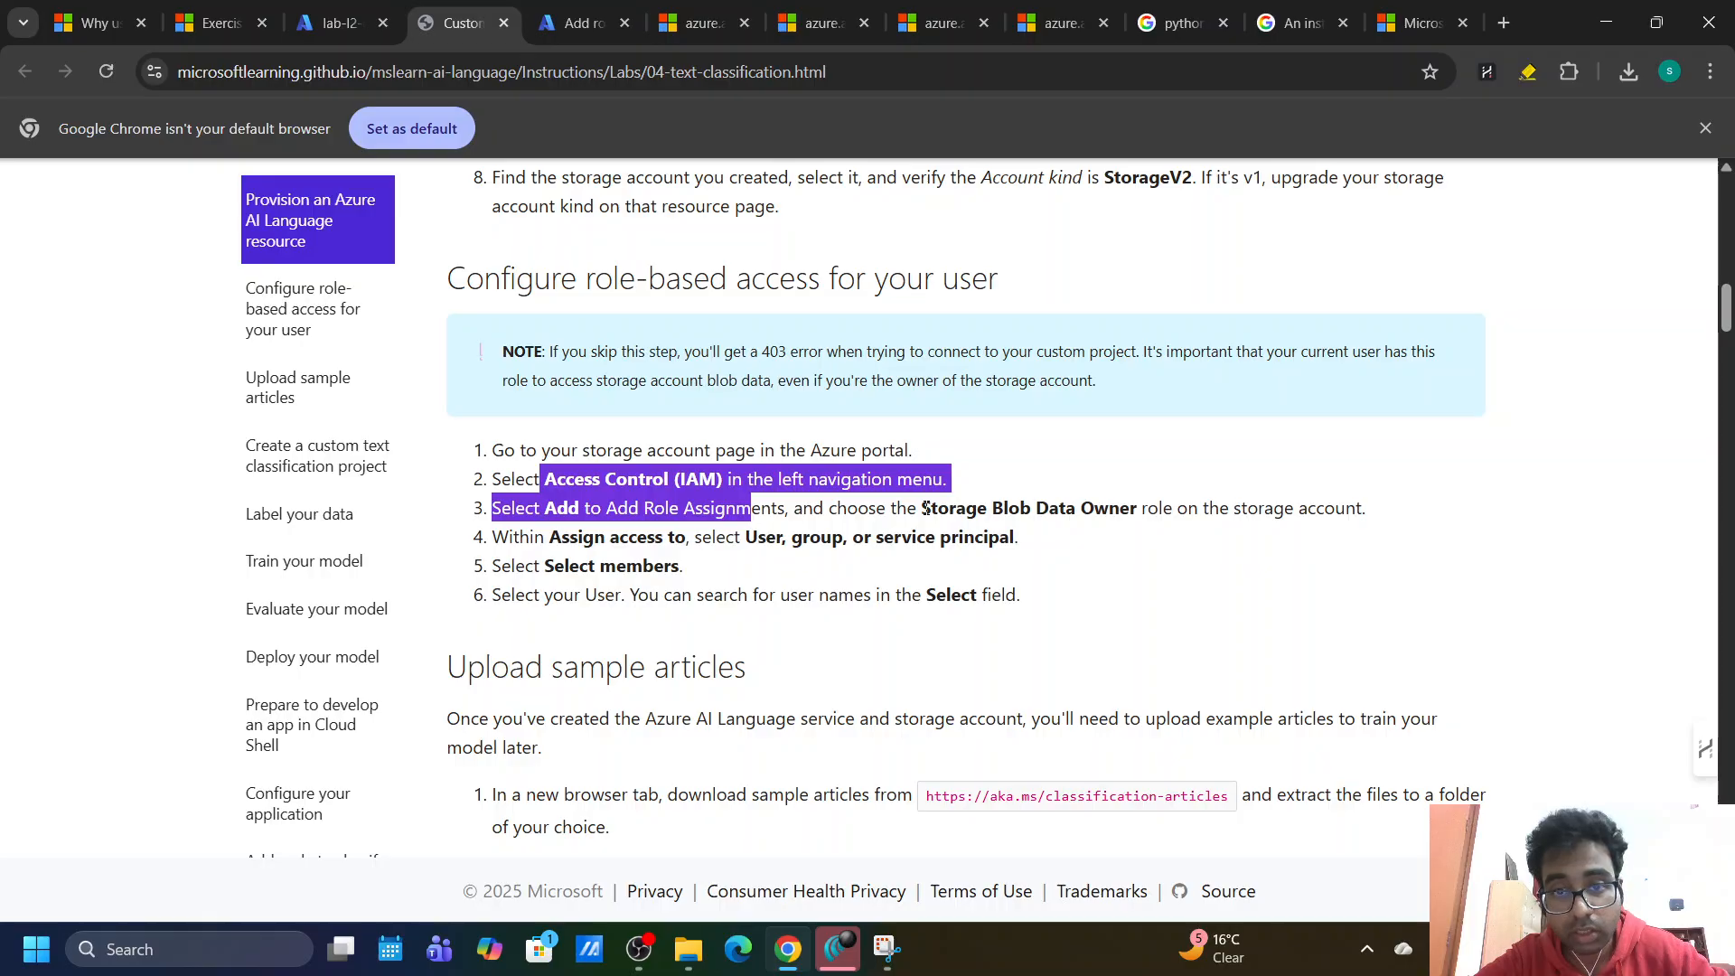
left_click_drag(925, 508, 1141, 511)
key("ctrl+c")
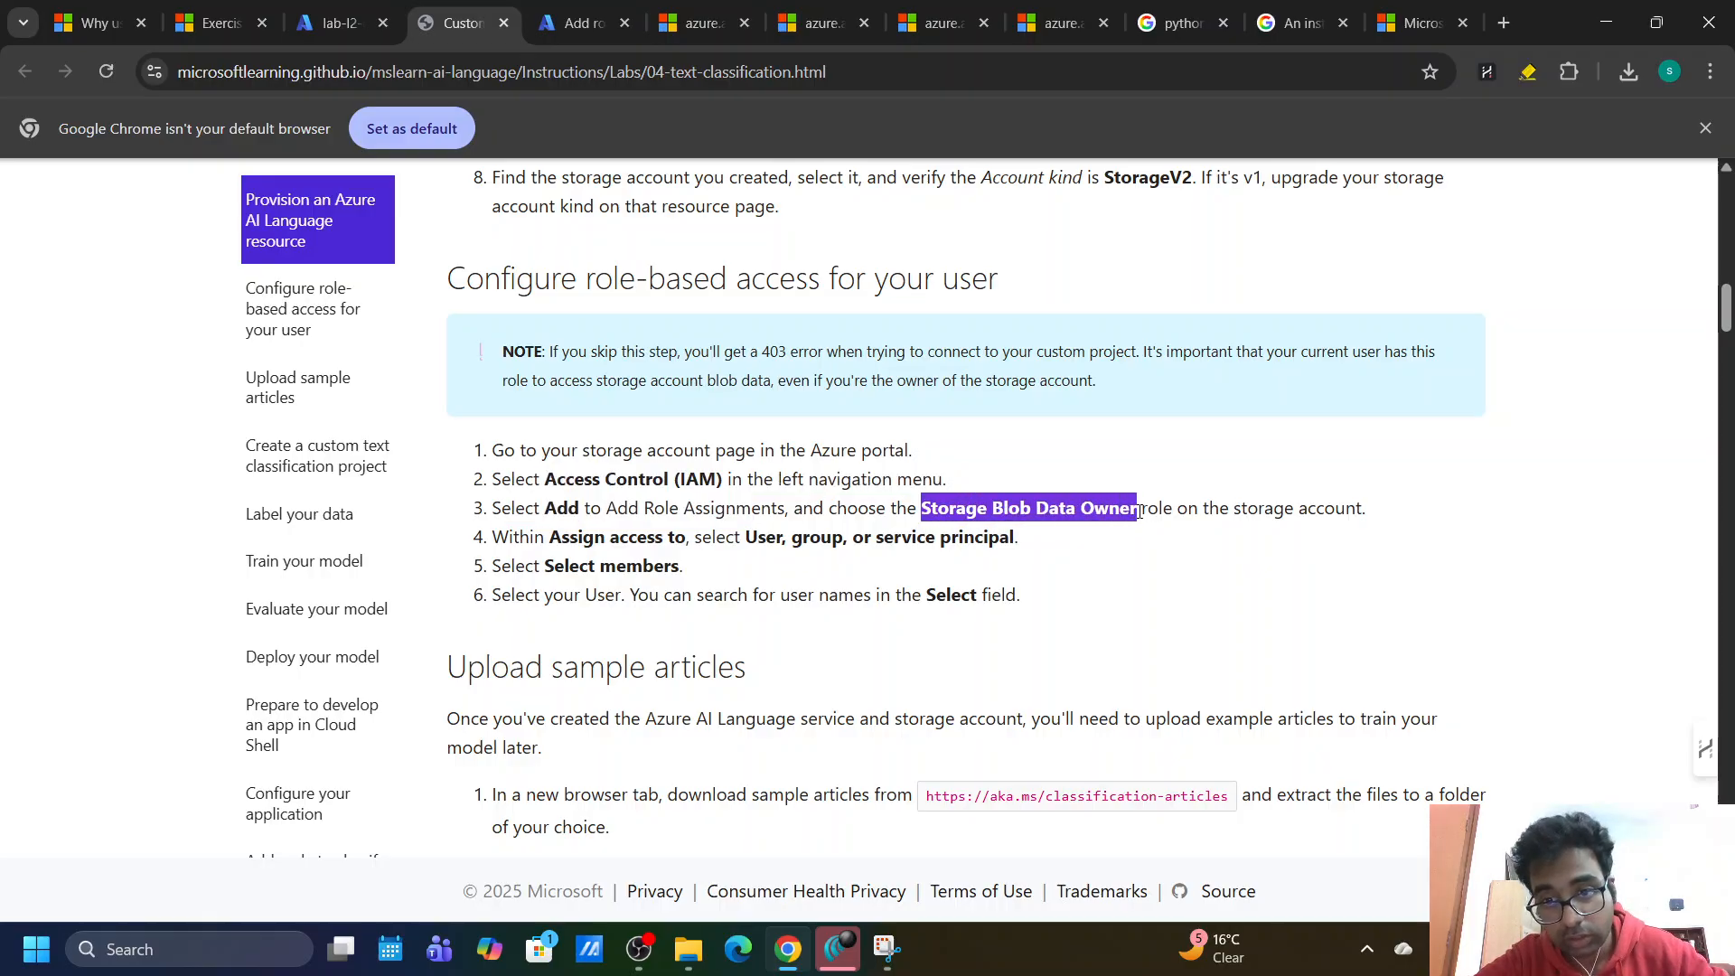
Search the job function roles for Storage Blob Data Owner and select that role for the assignment.
left_click(569, 11)
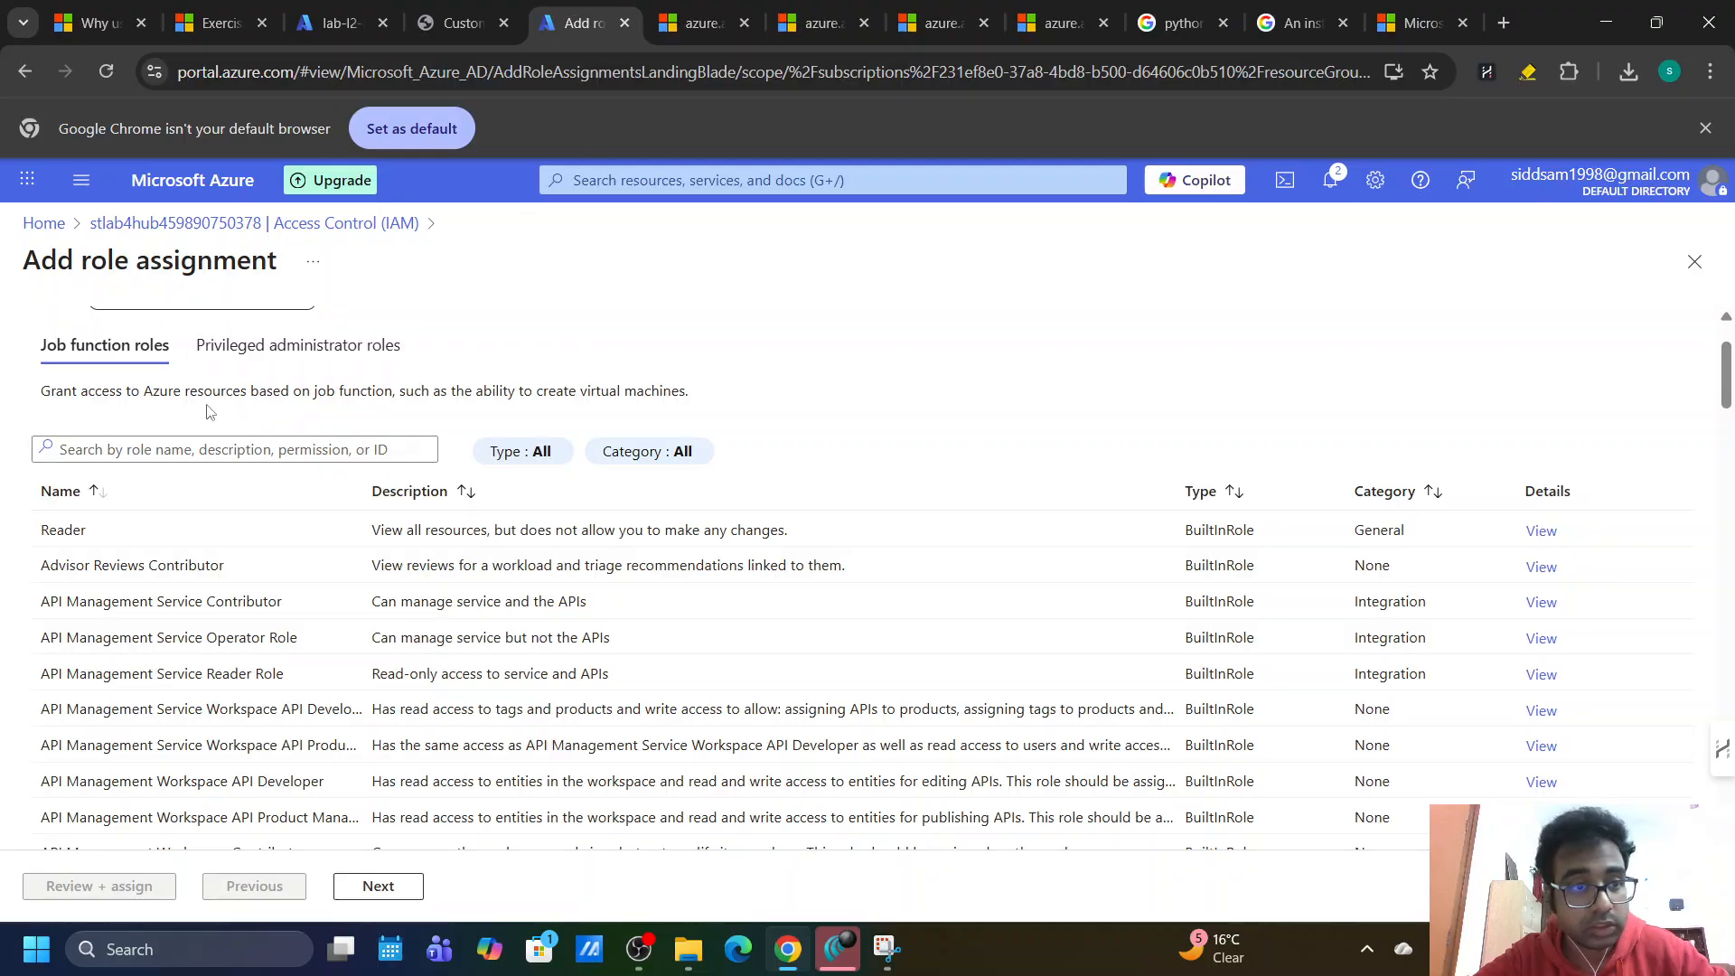
left_click(160, 443)
key("ctrl+v")
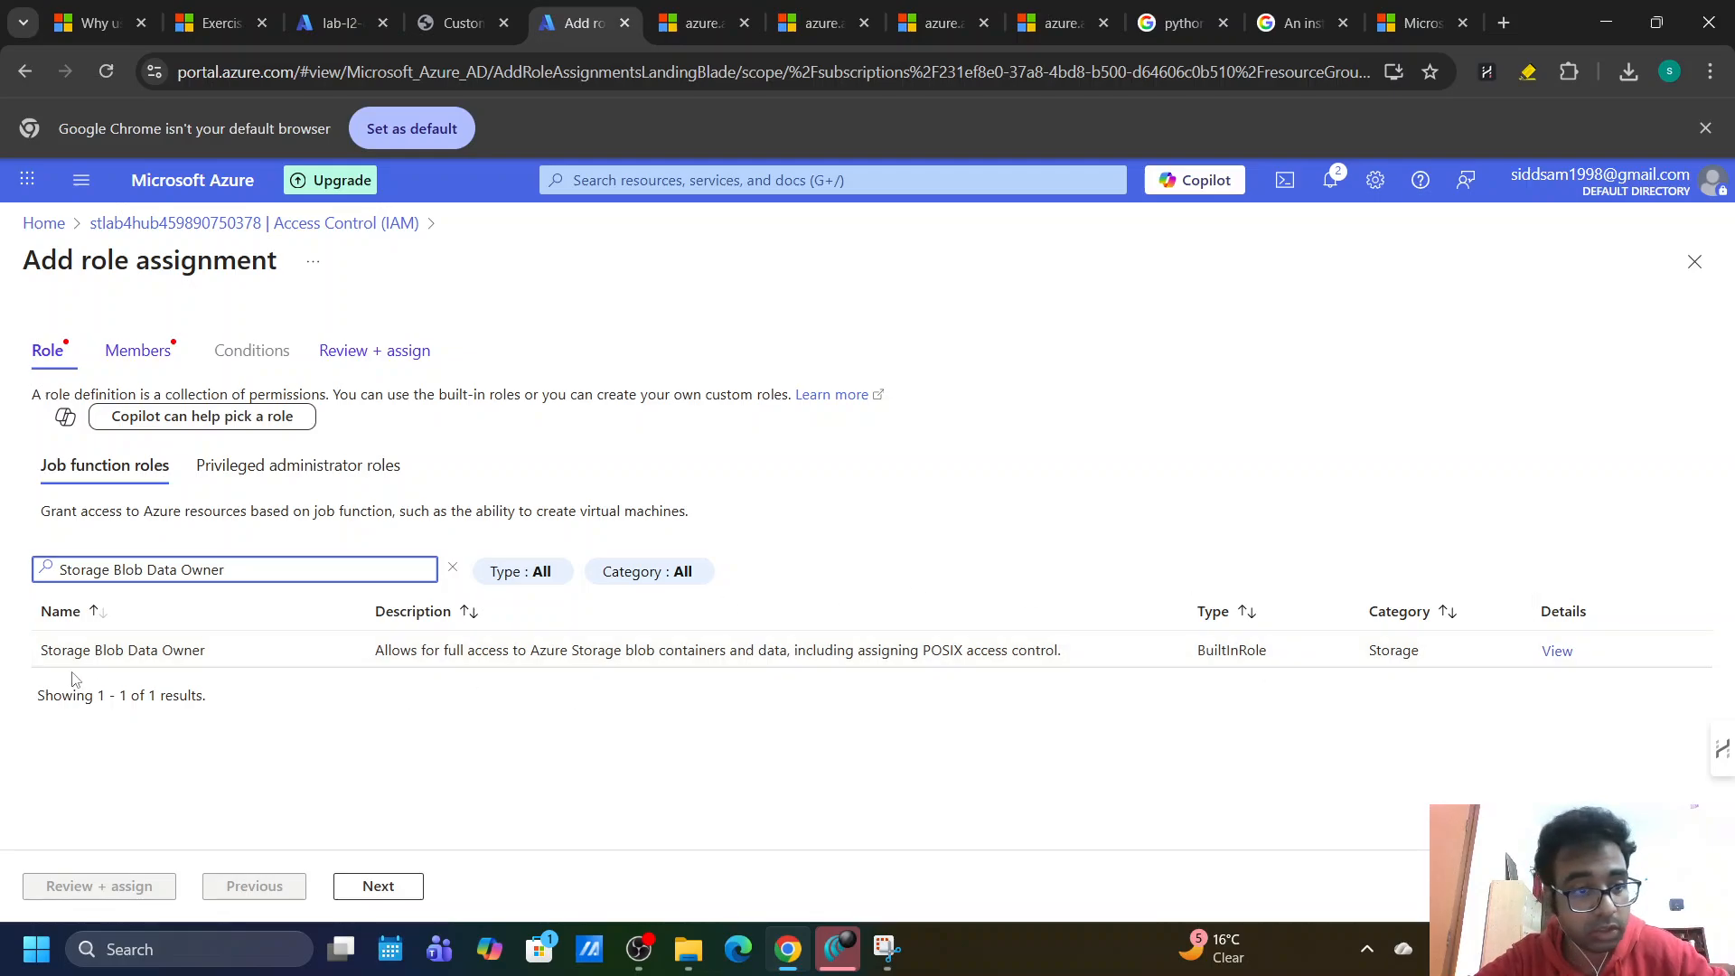
left_click(112, 665)
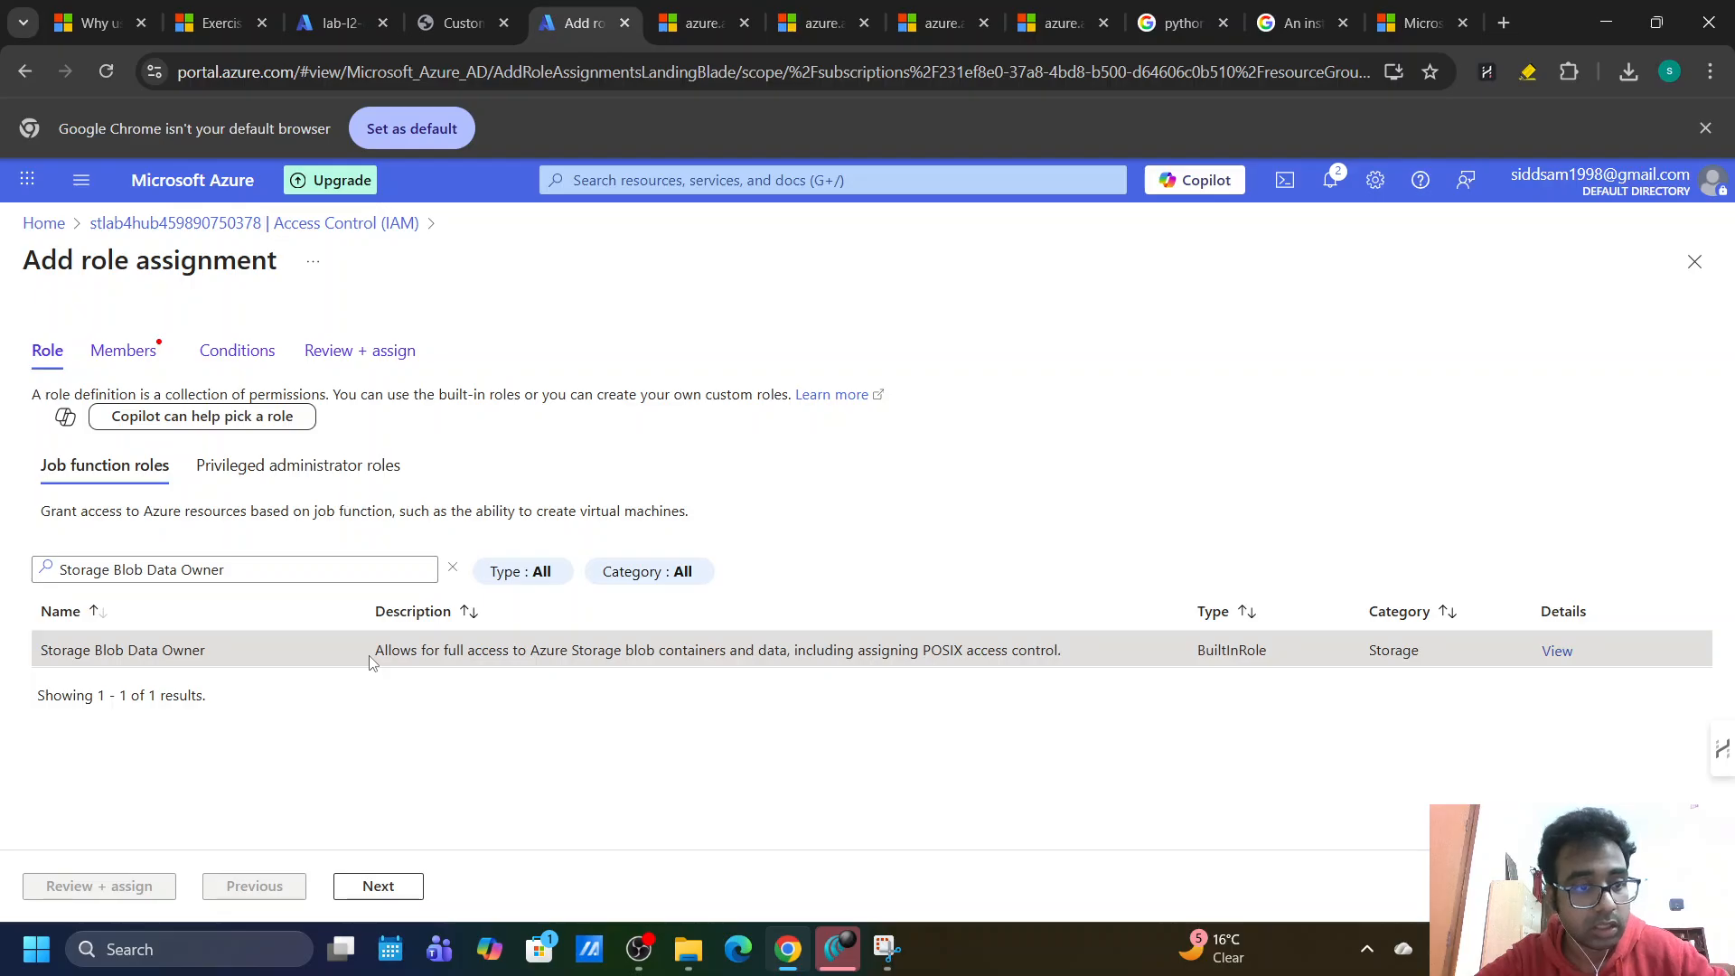
Examine the permissions granted by the Storage Blob Data Owner role, then close the role details.
left_click(1553, 652)
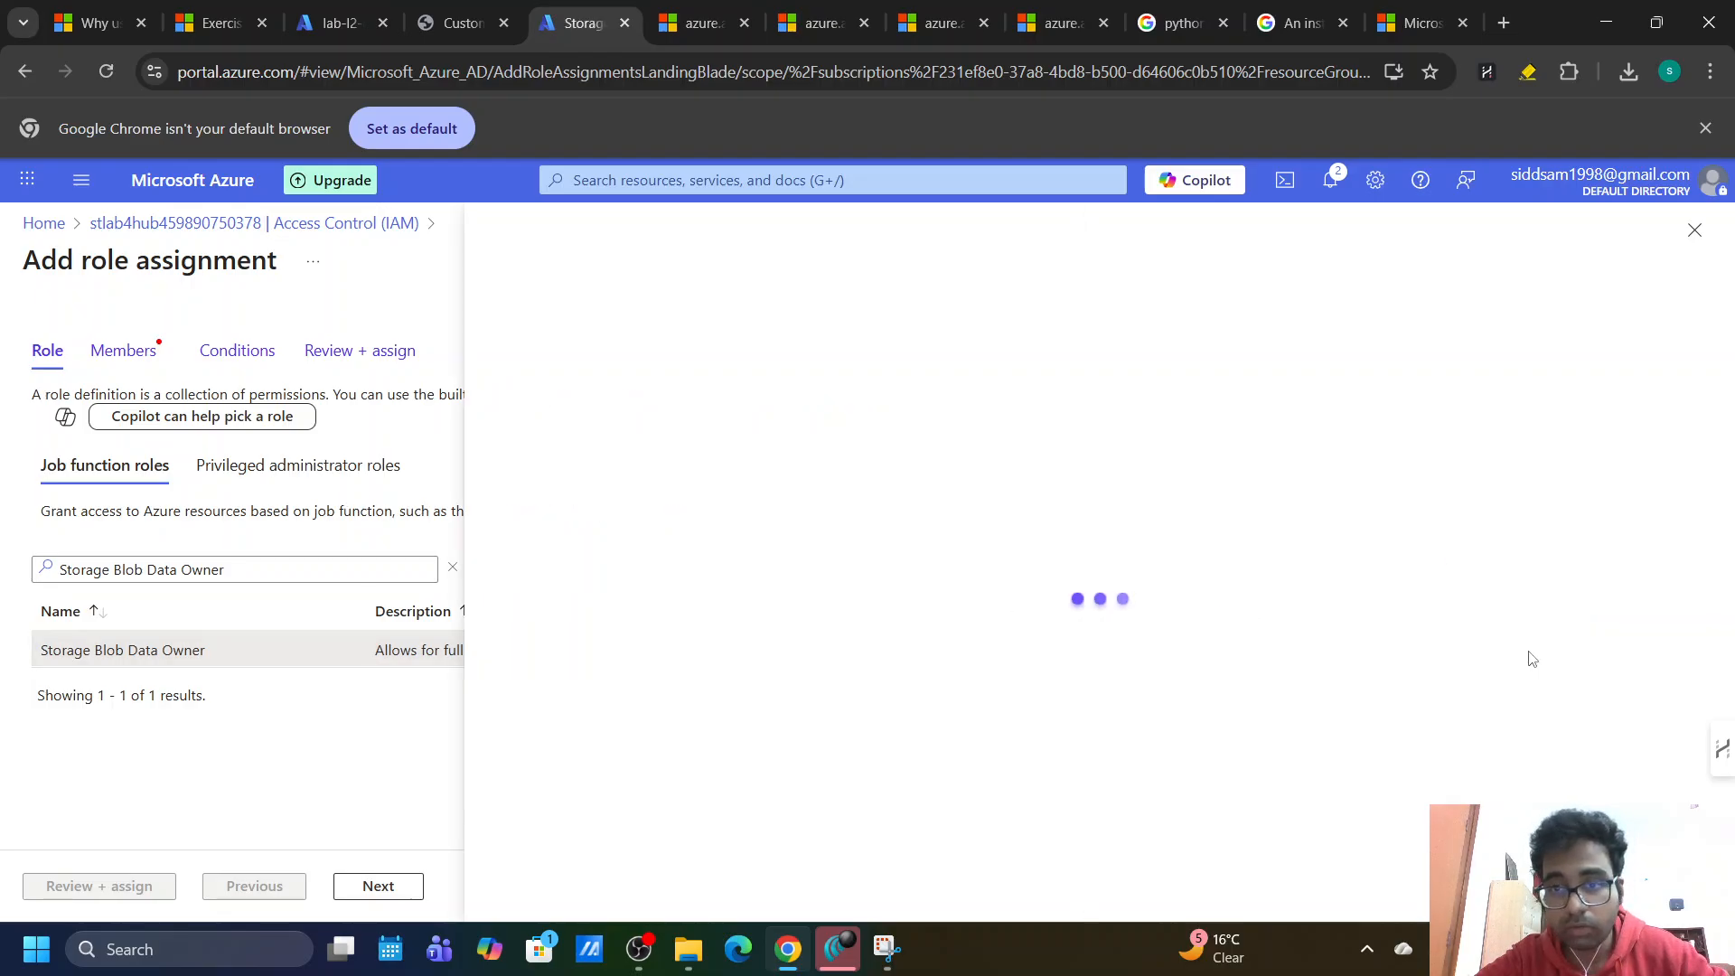
scroll(728, 574, "down", 5)
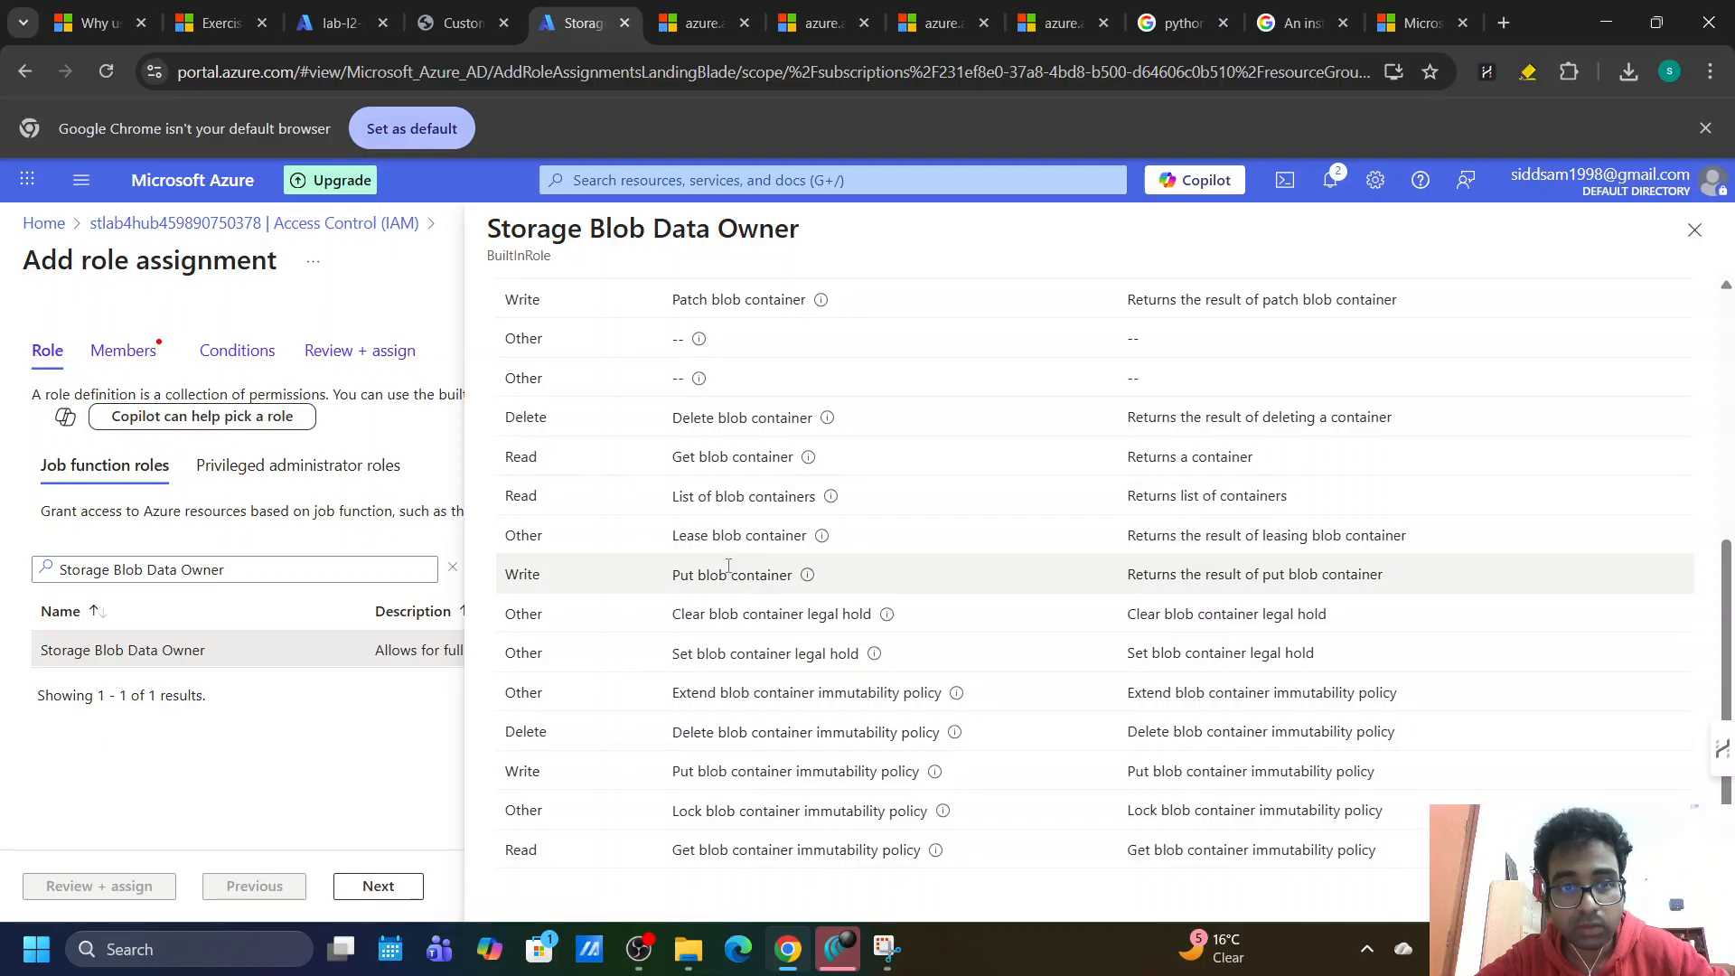
scroll(729, 574, "up", 5)
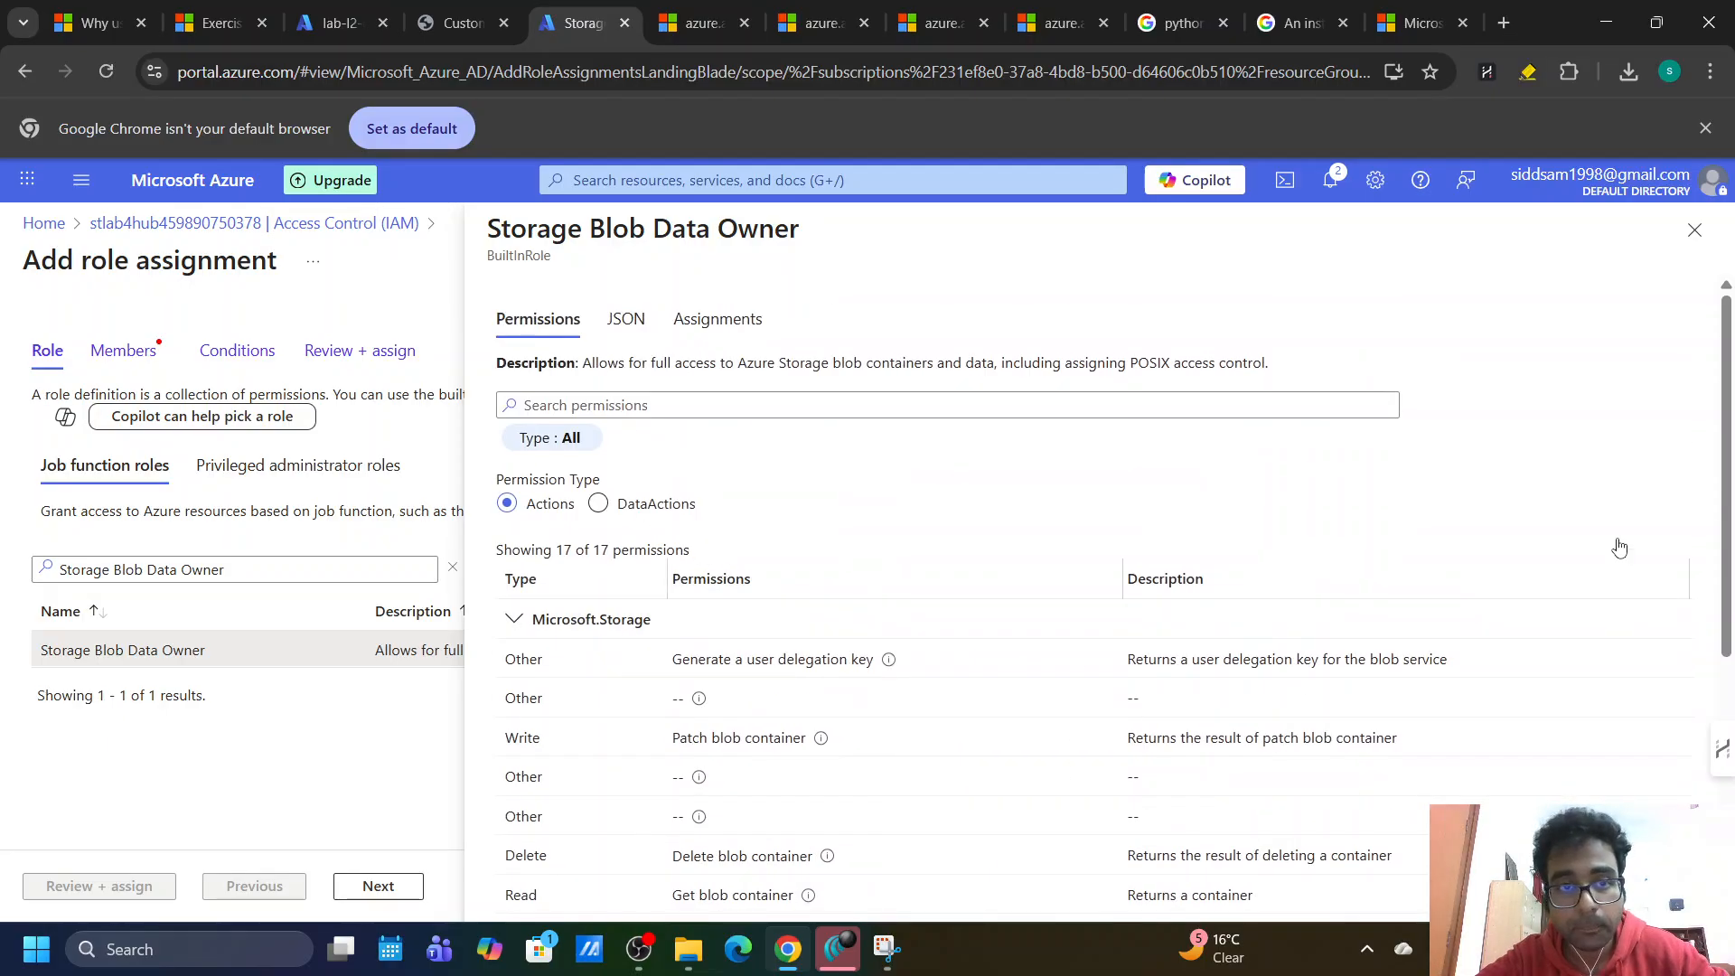
left_click(1694, 230)
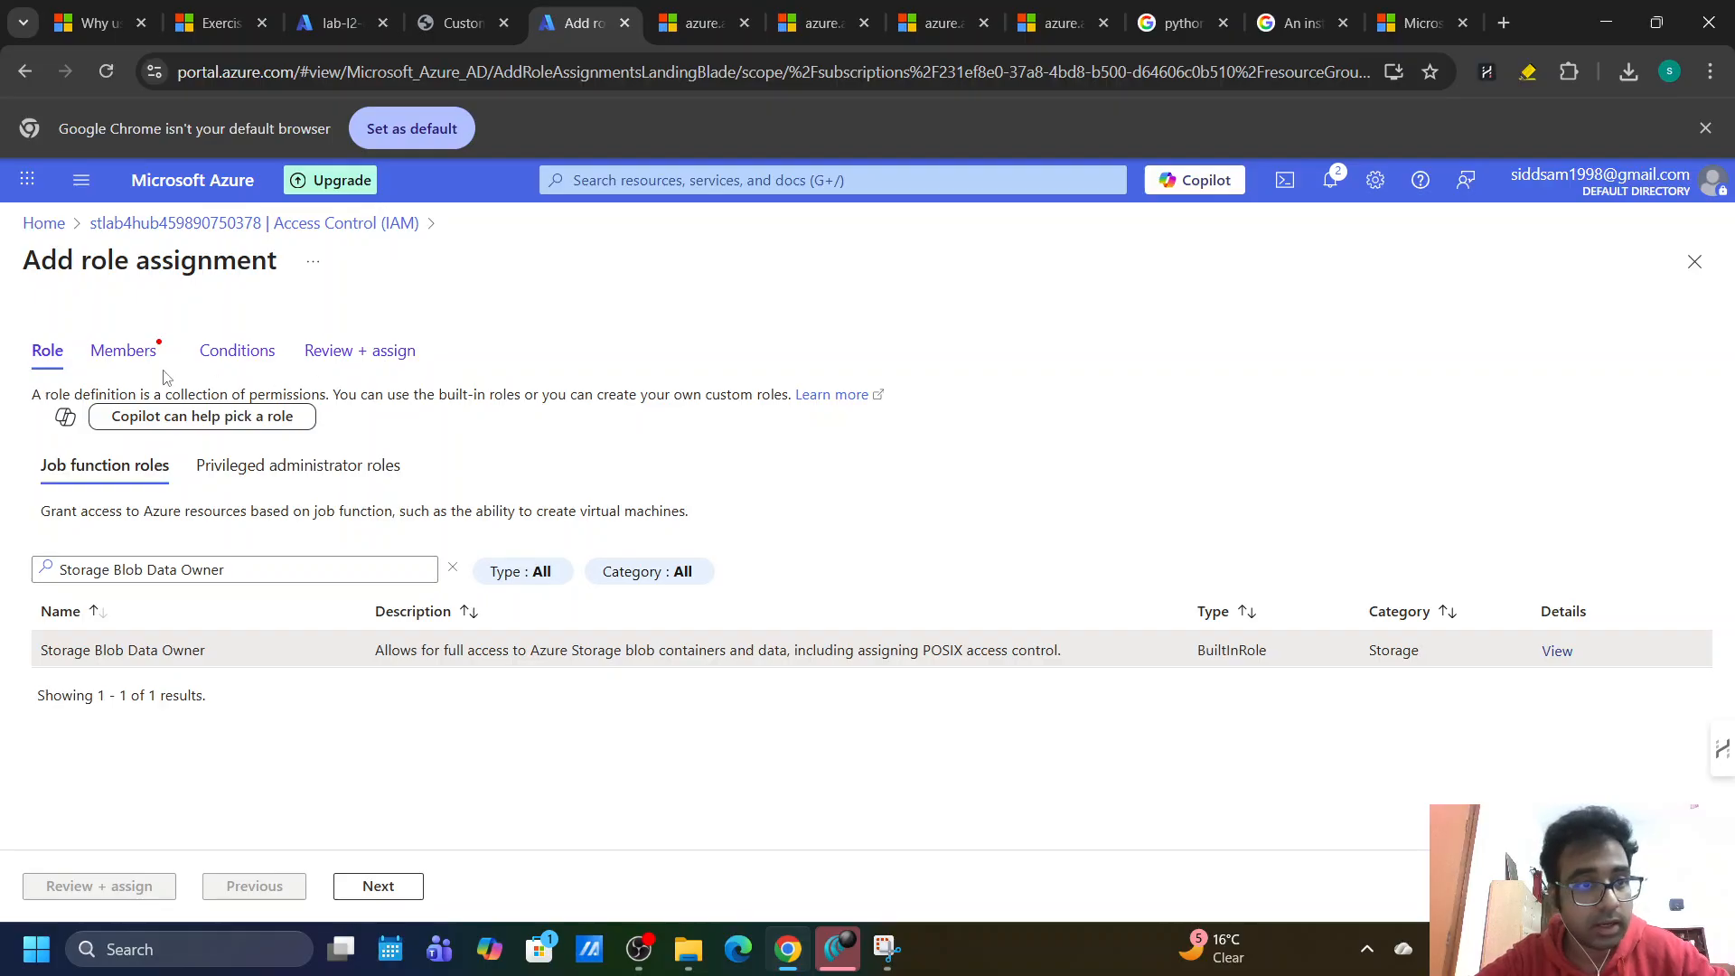
Add the guest user as a member of the role assignment, with access assigned to User, group, or service principal.
left_click(391, 900)
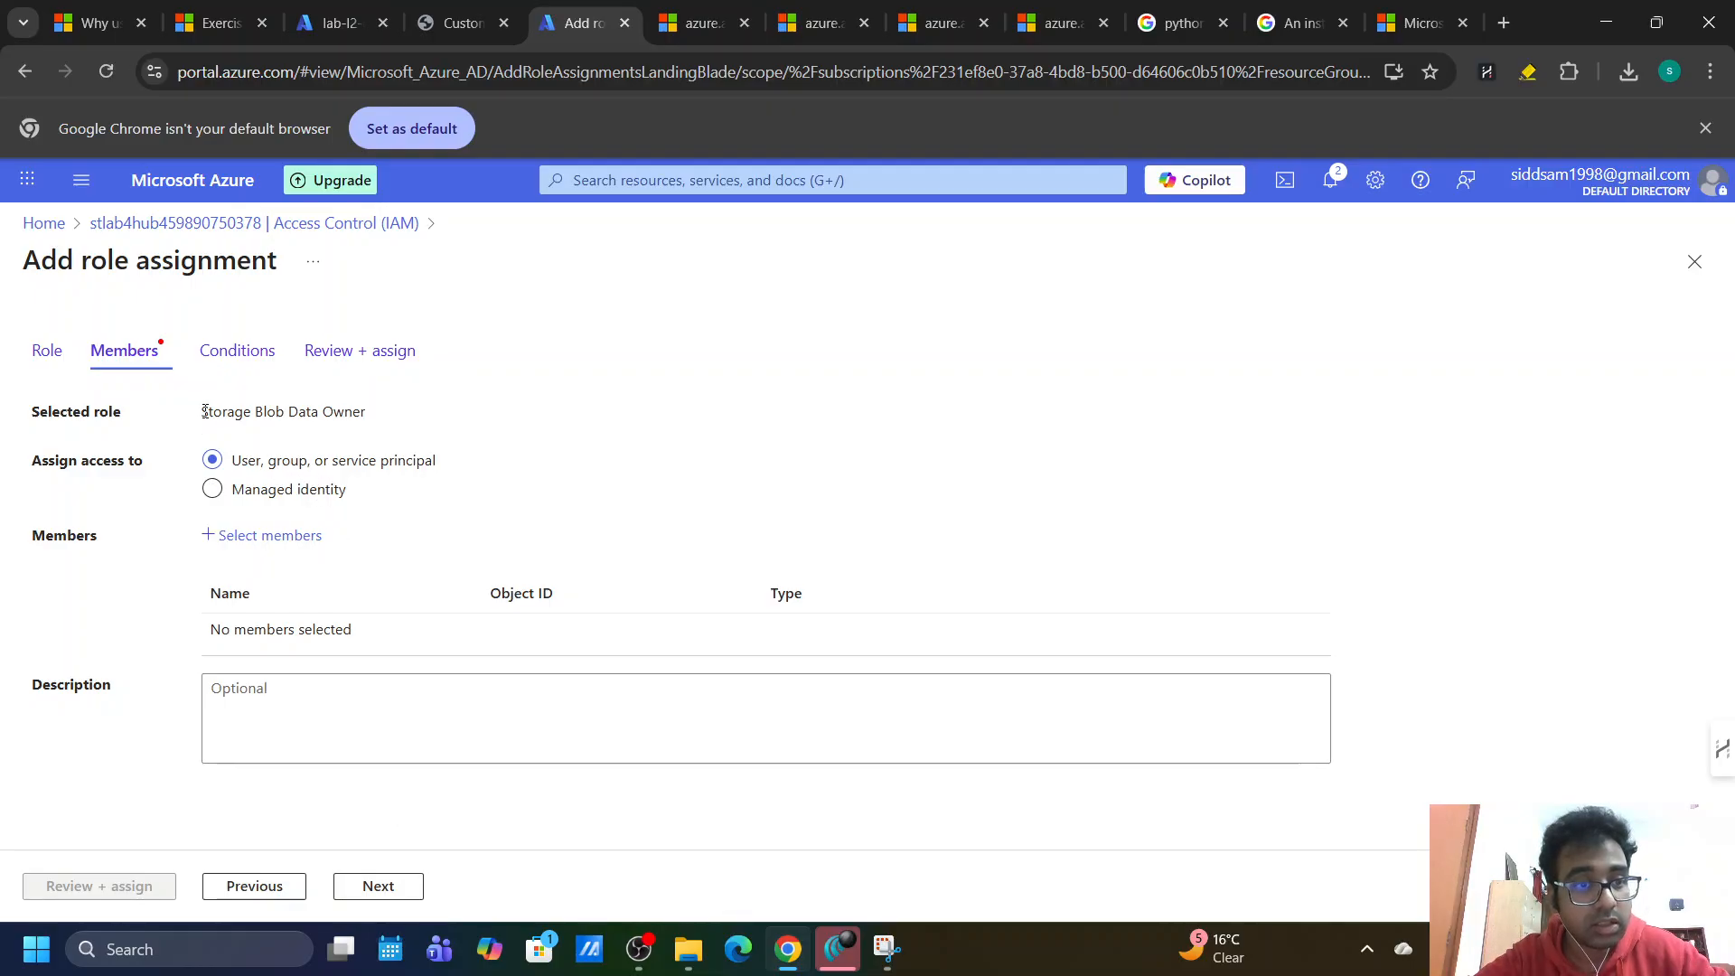
left_click_drag(205, 411, 373, 418)
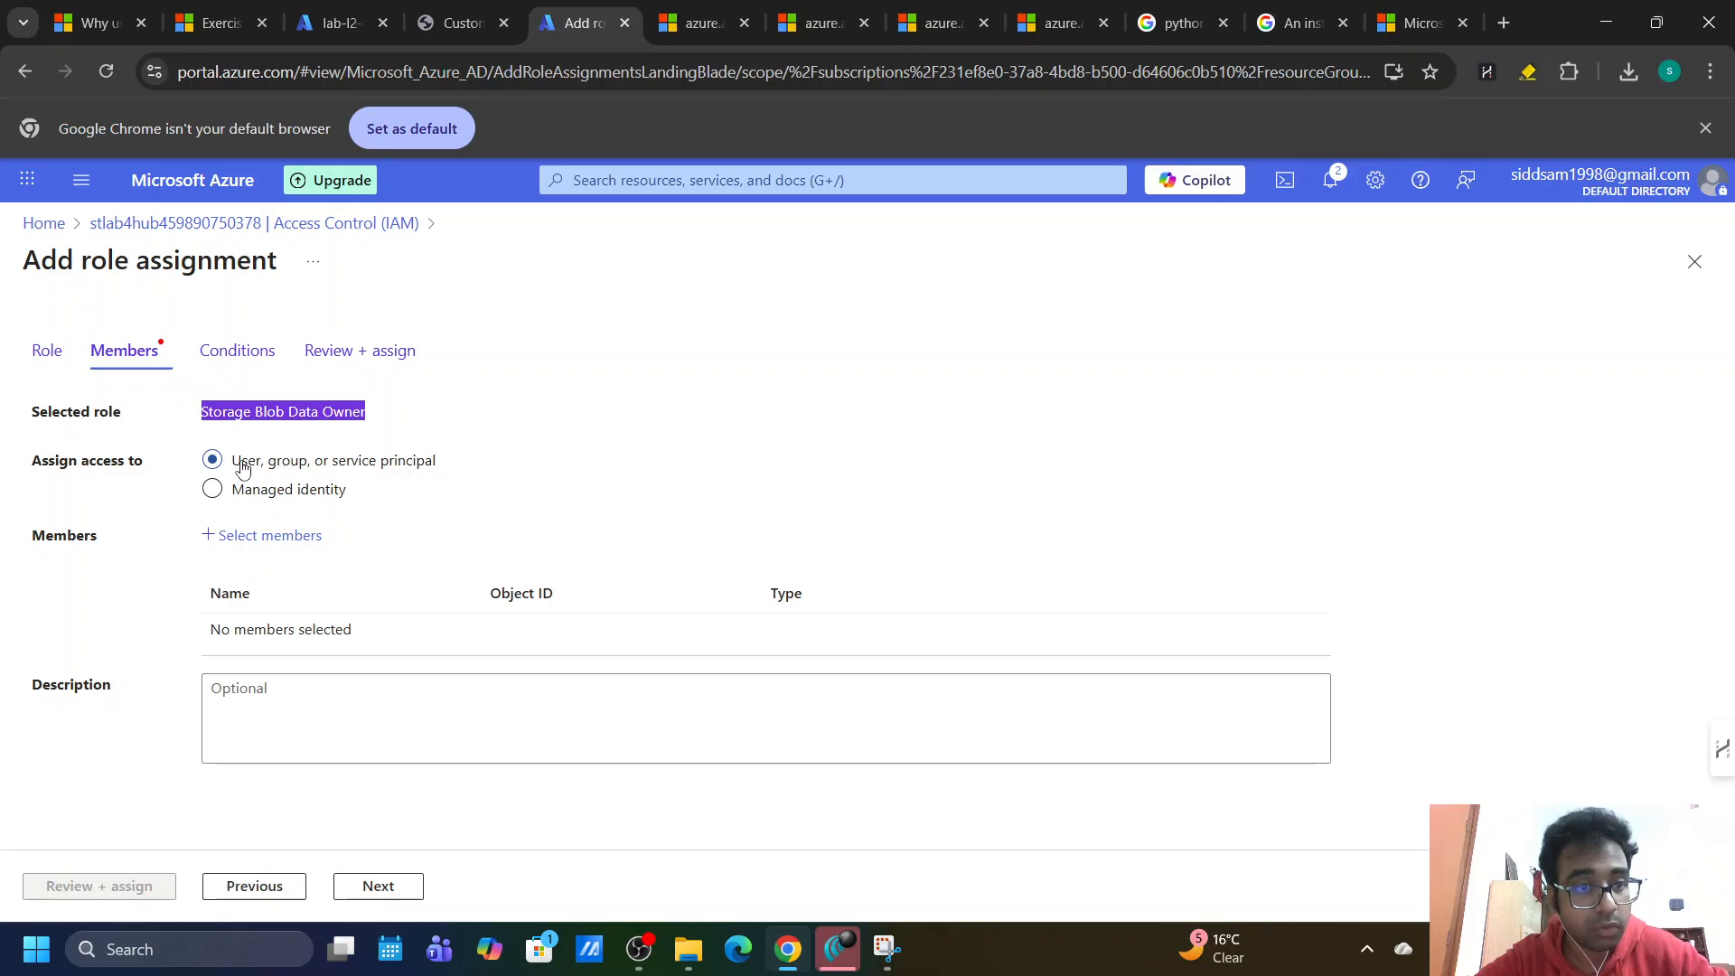
left_click_drag(146, 465, 20, 471)
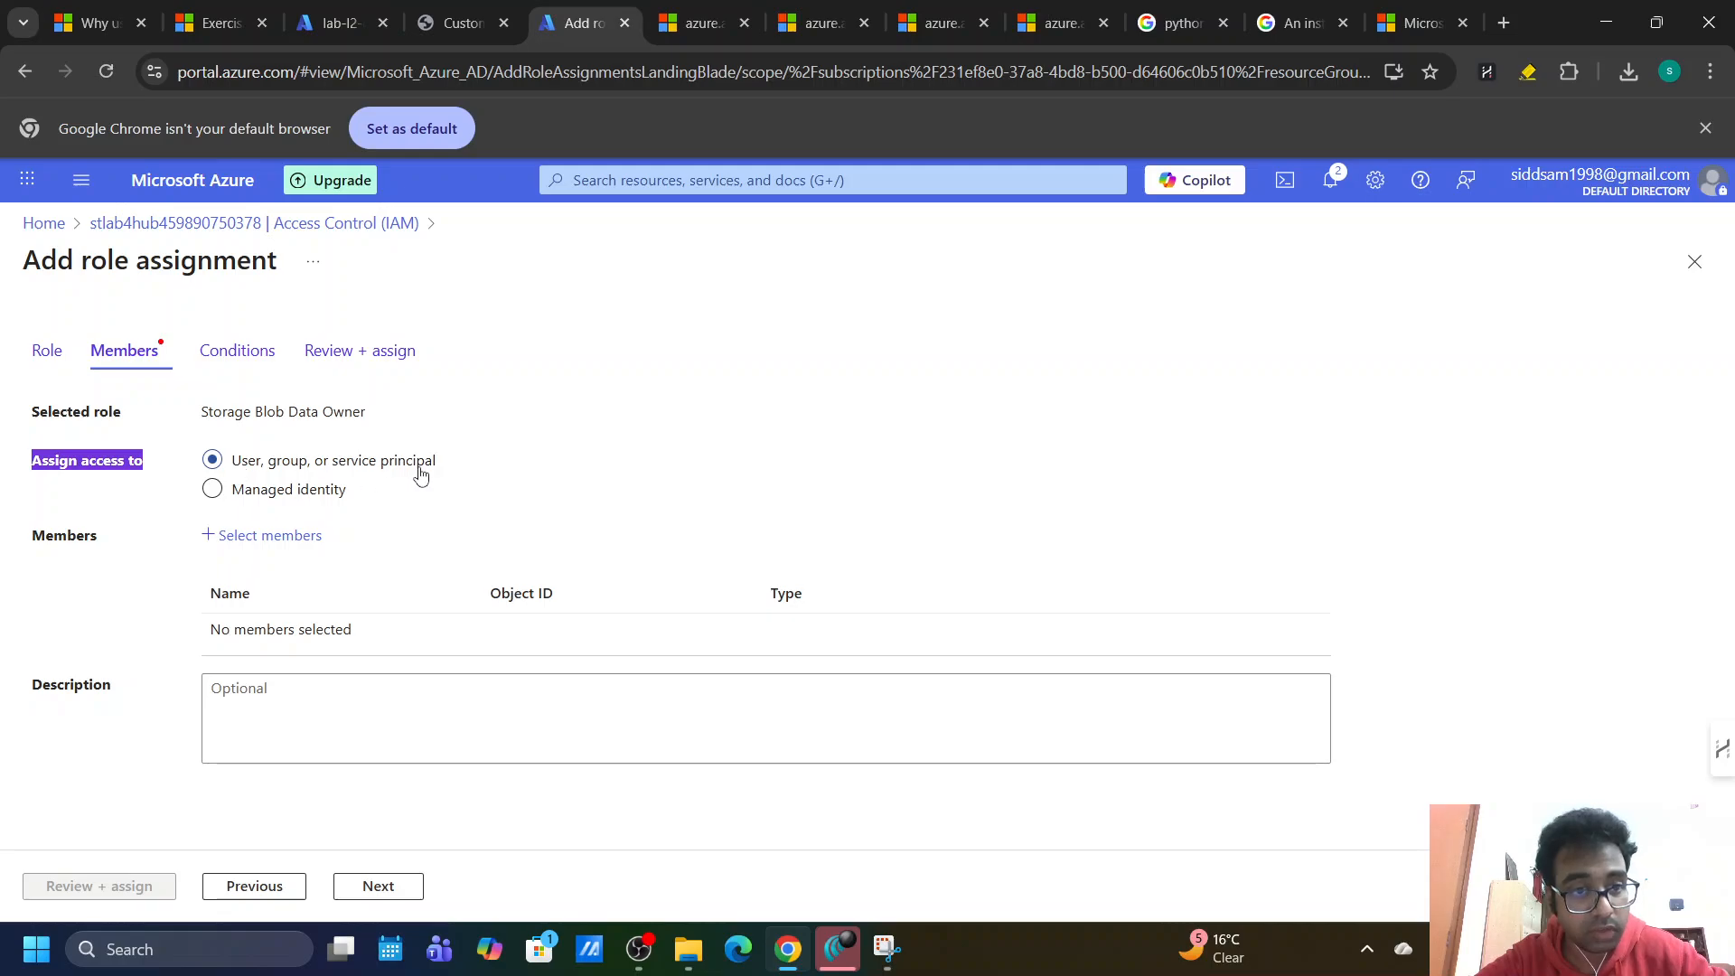
left_click_drag(461, 463, 227, 461)
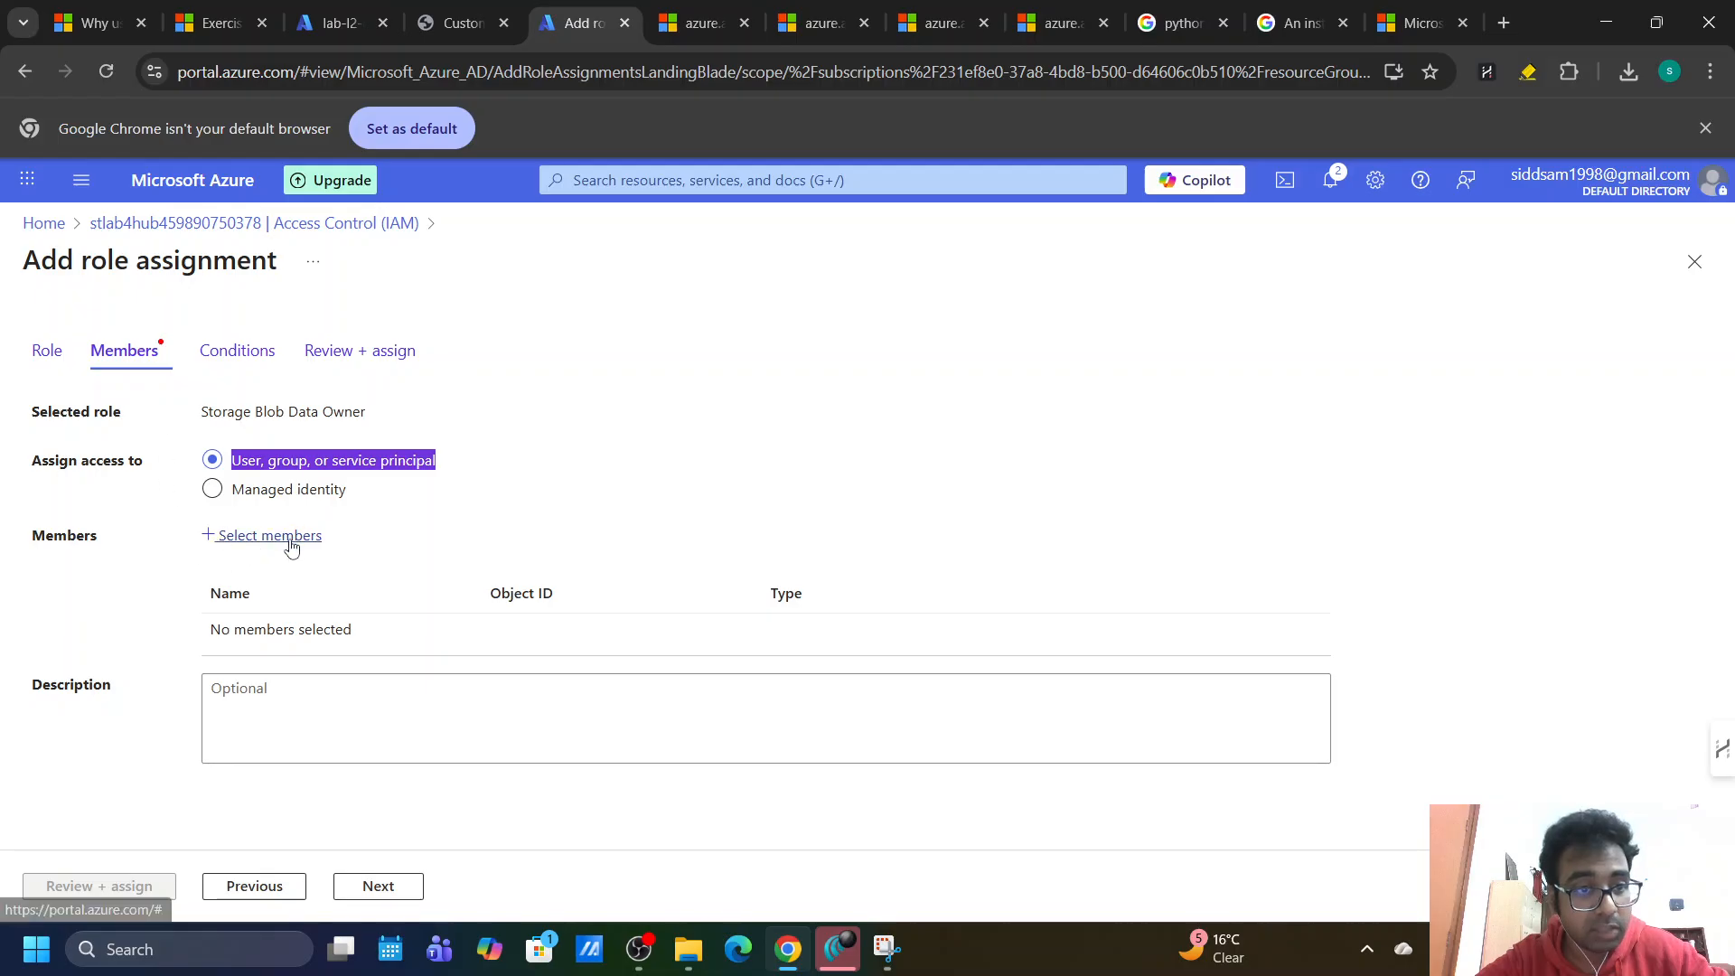
left_click(229, 550)
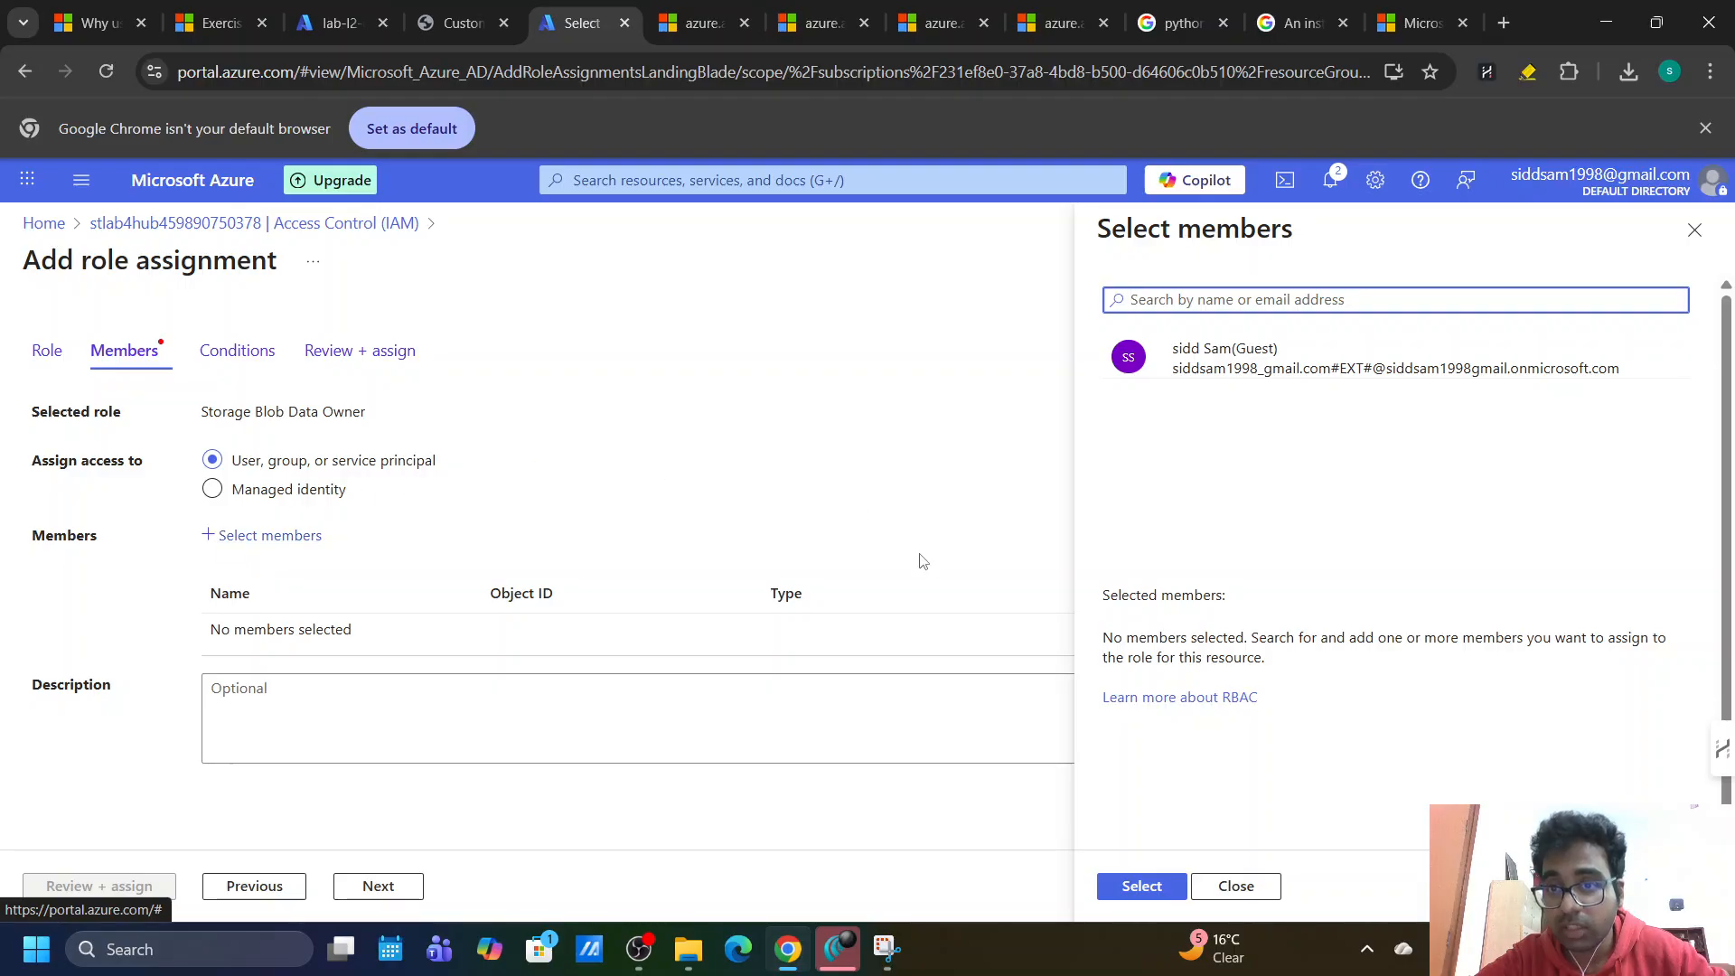
left_click(1307, 363)
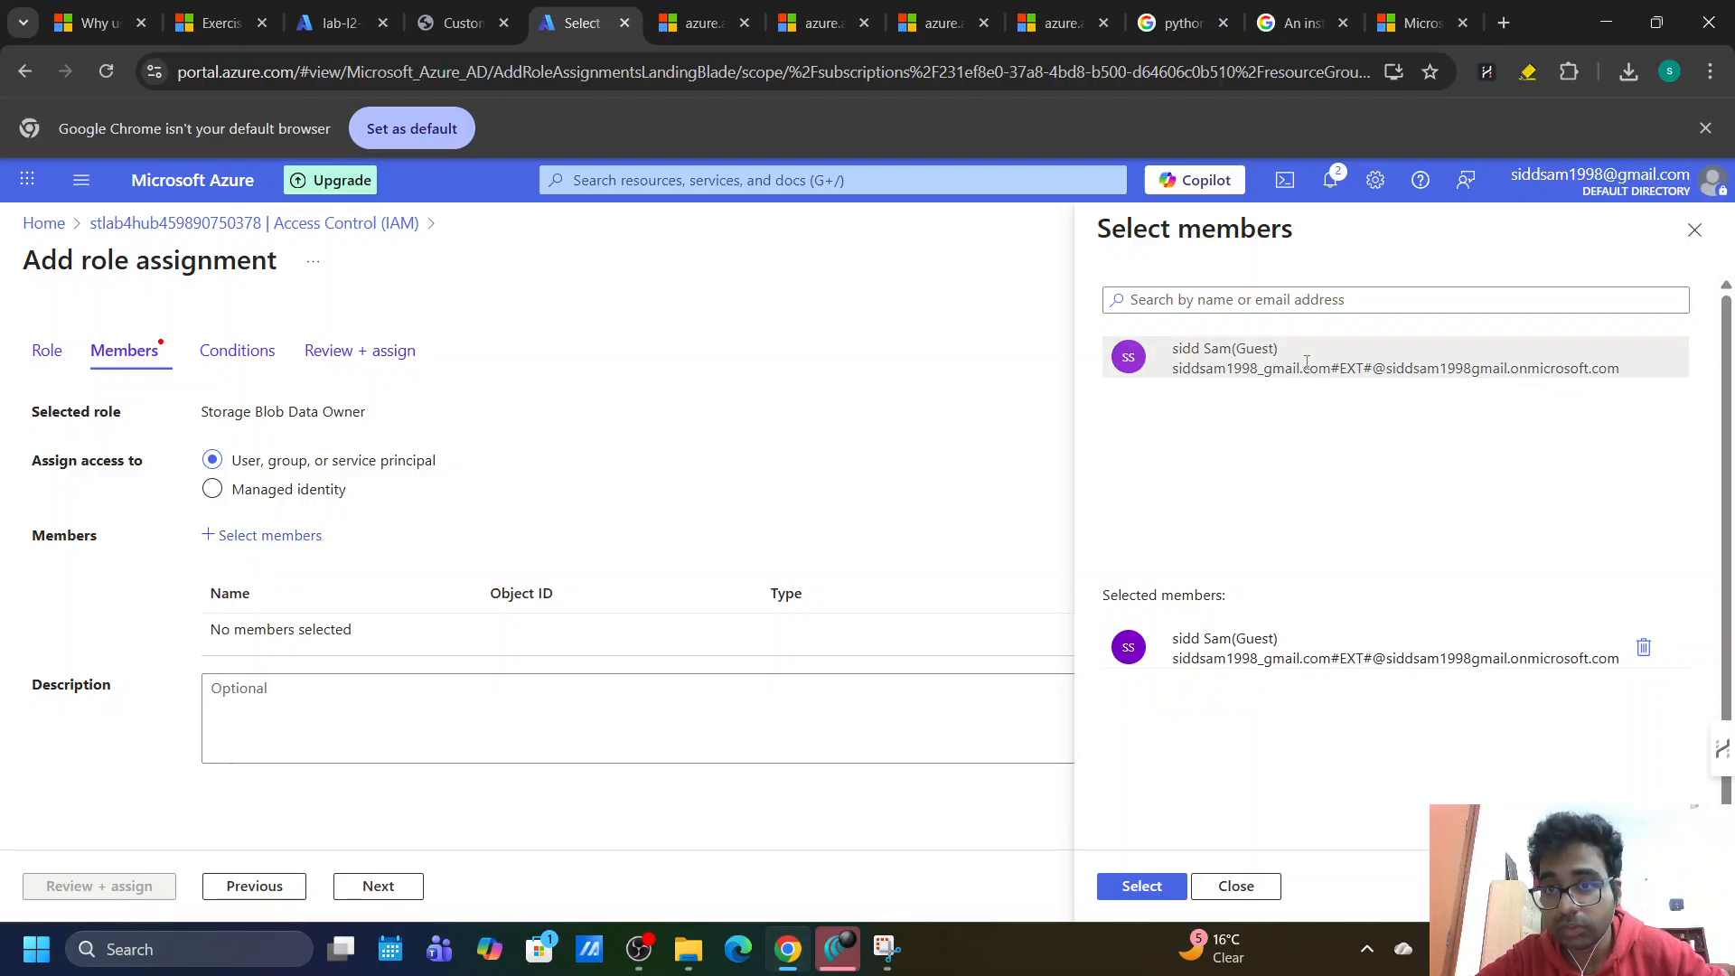
left_click(1141, 885)
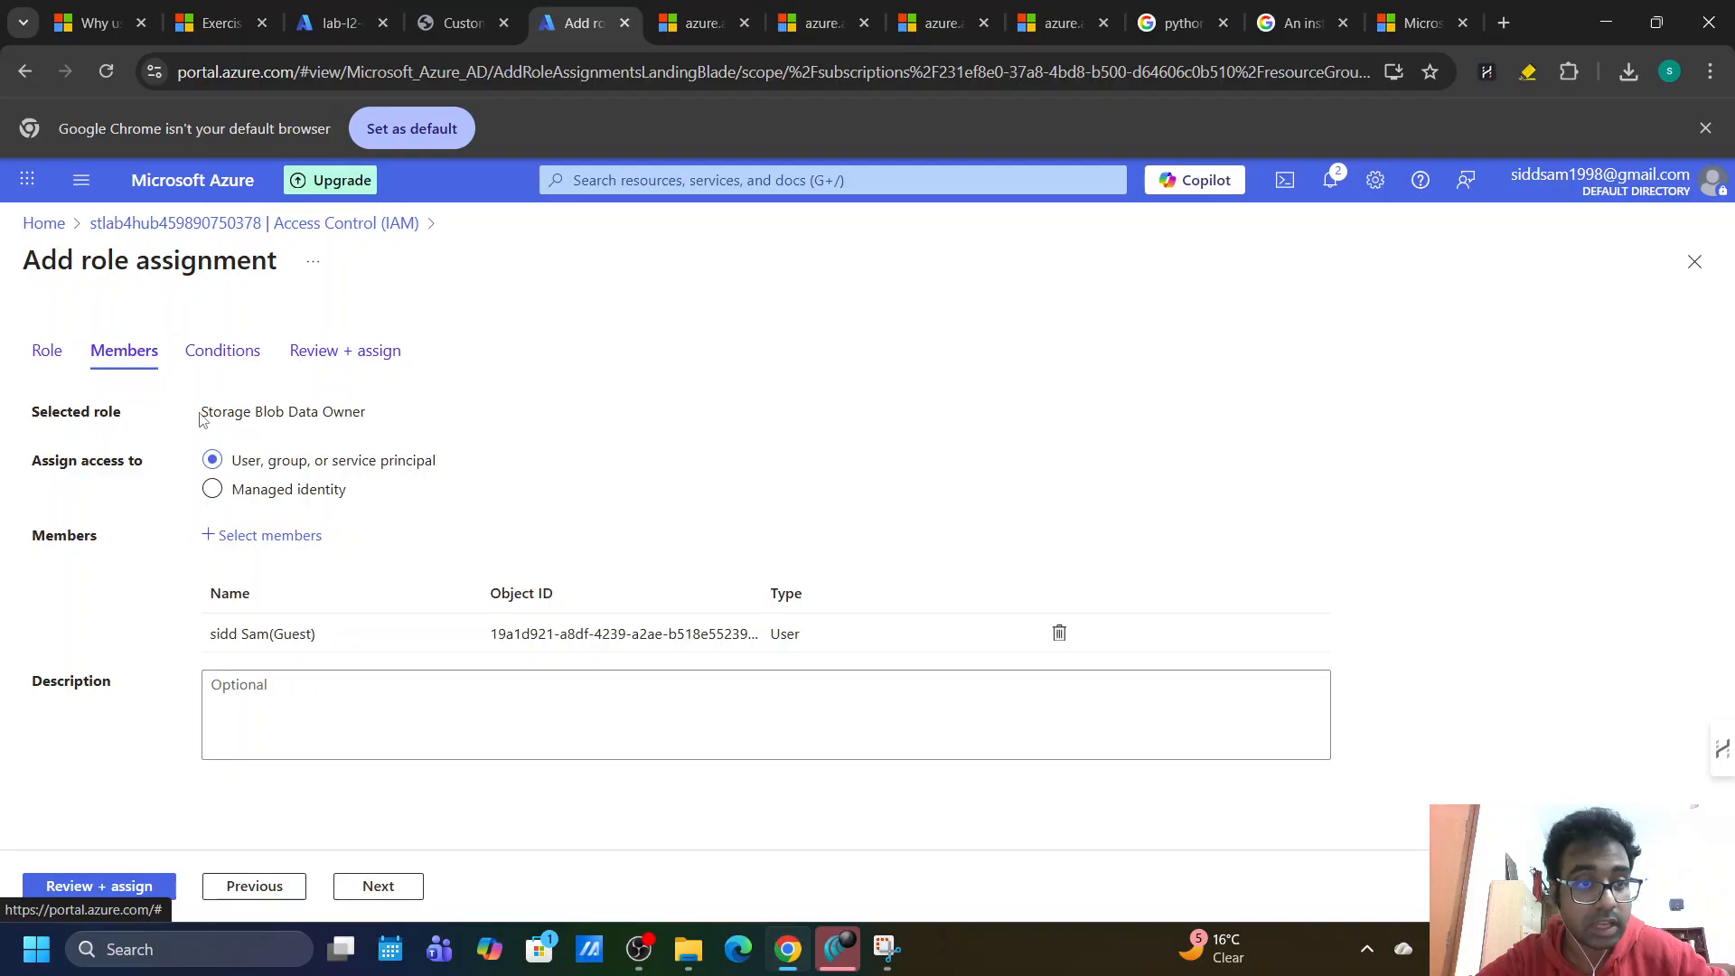
Check the member settings against the lab instructions and proceed to the assignment's conditions, leaving the description empty.
left_click_drag(208, 412, 369, 412)
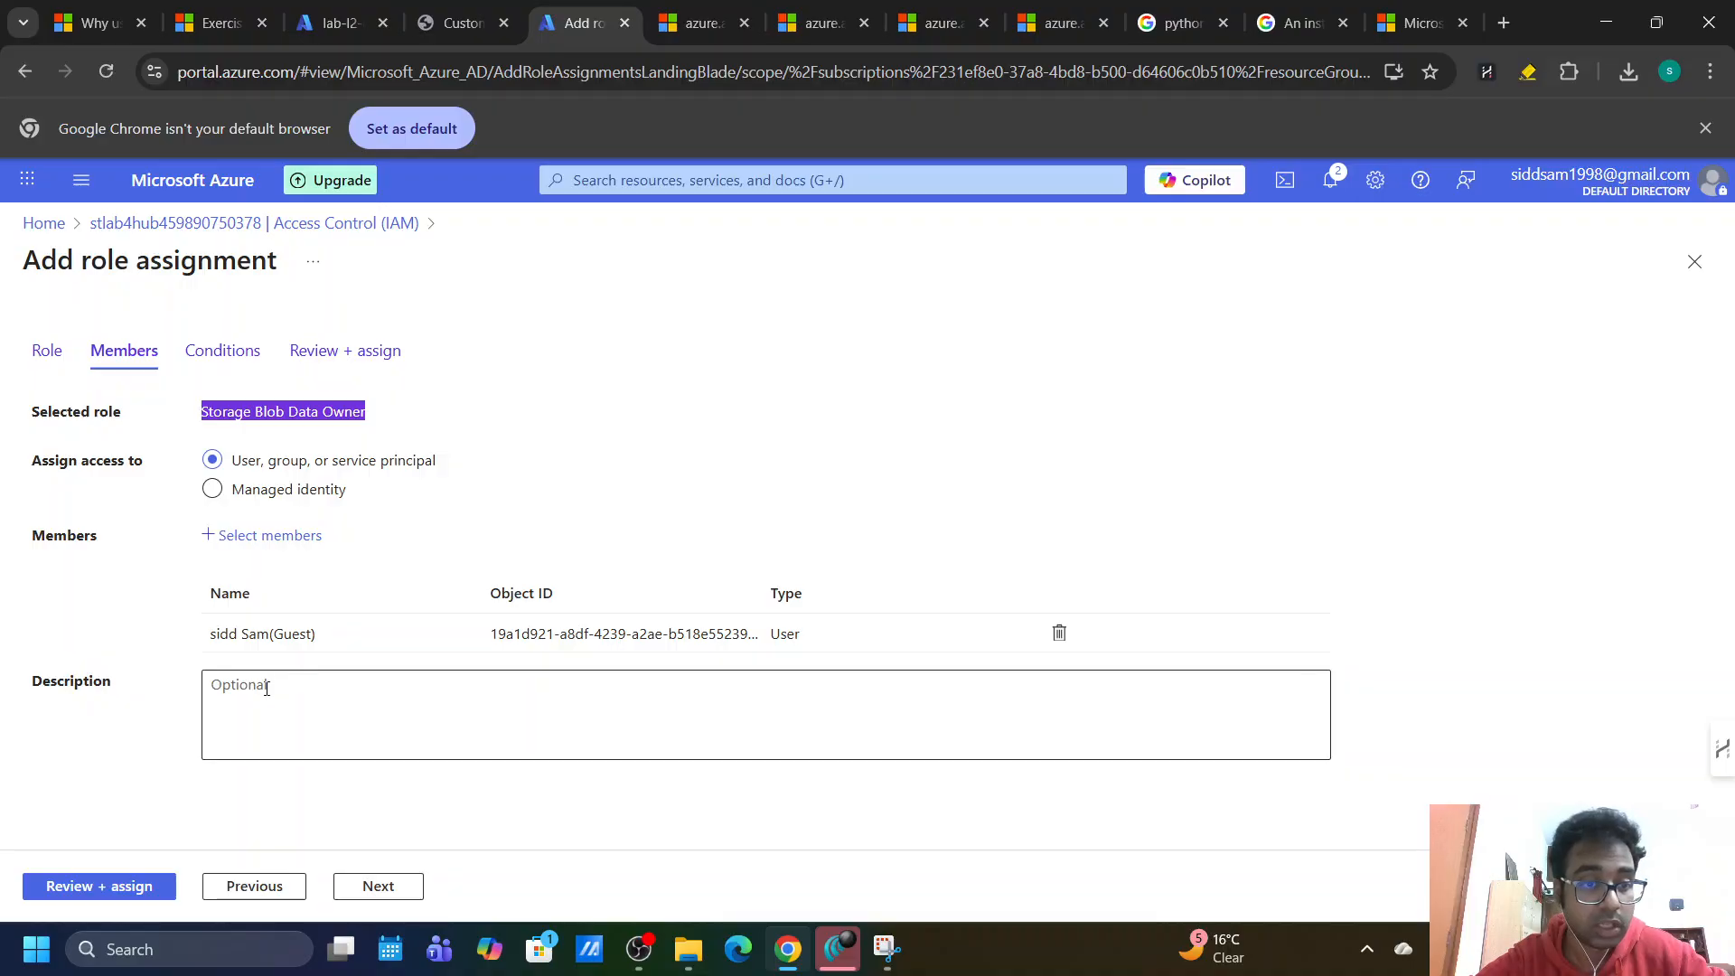
left_click(267, 688)
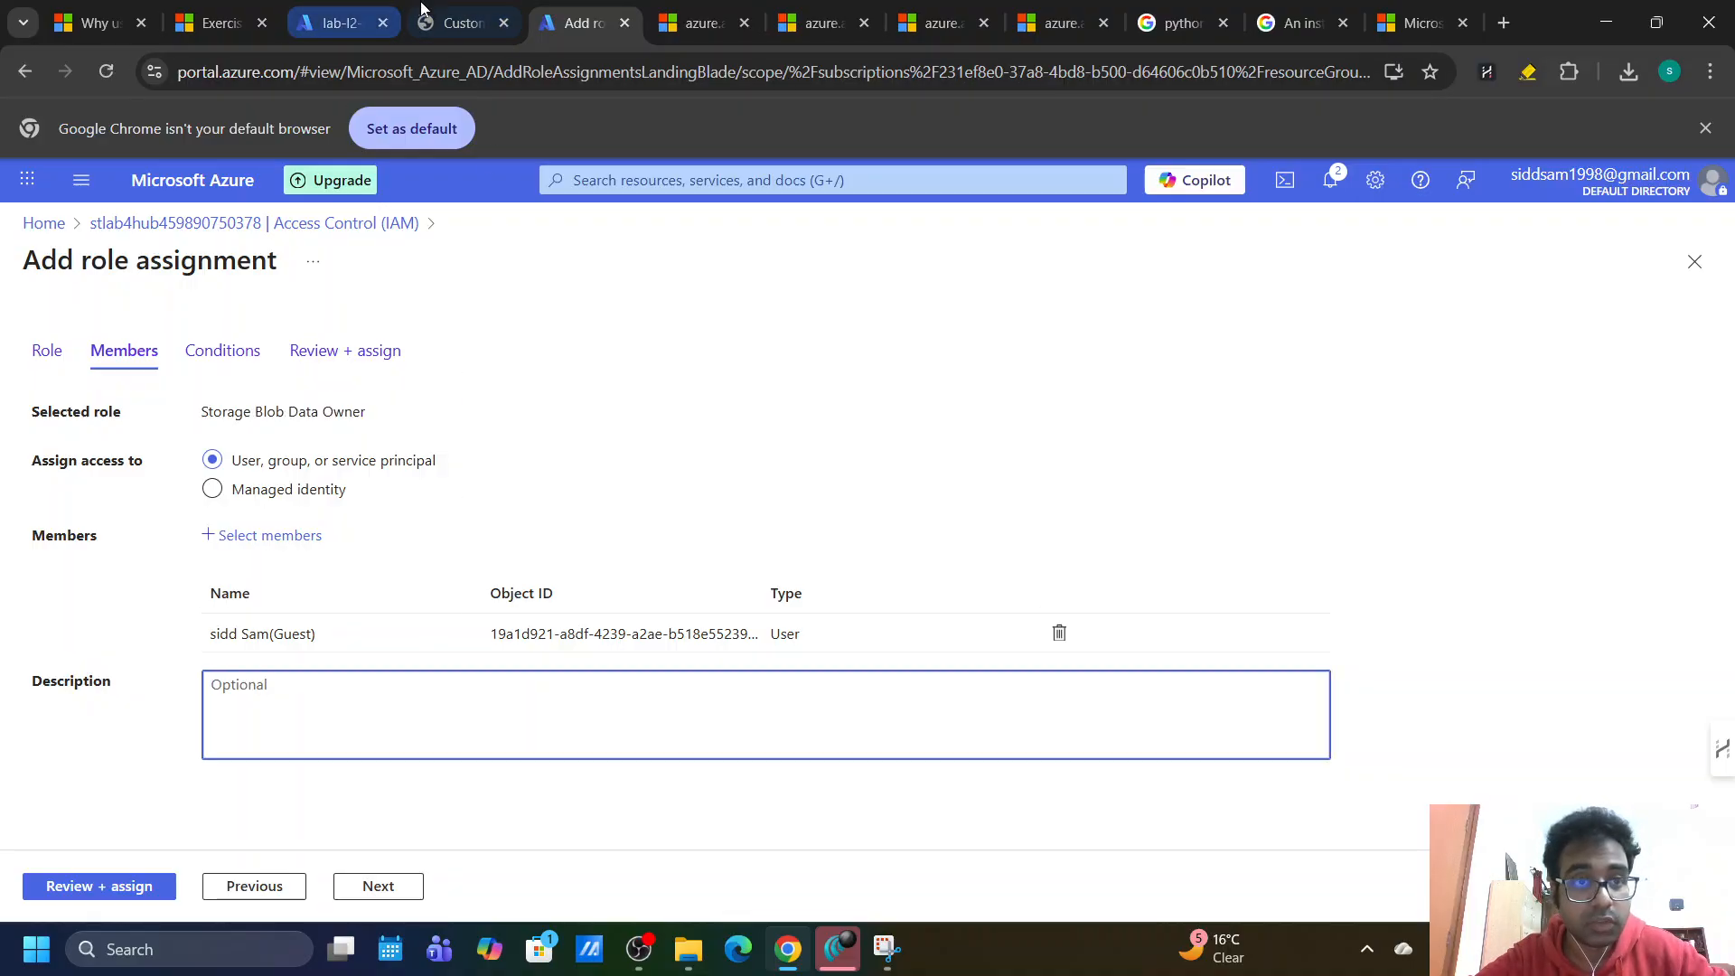
left_click(445, 20)
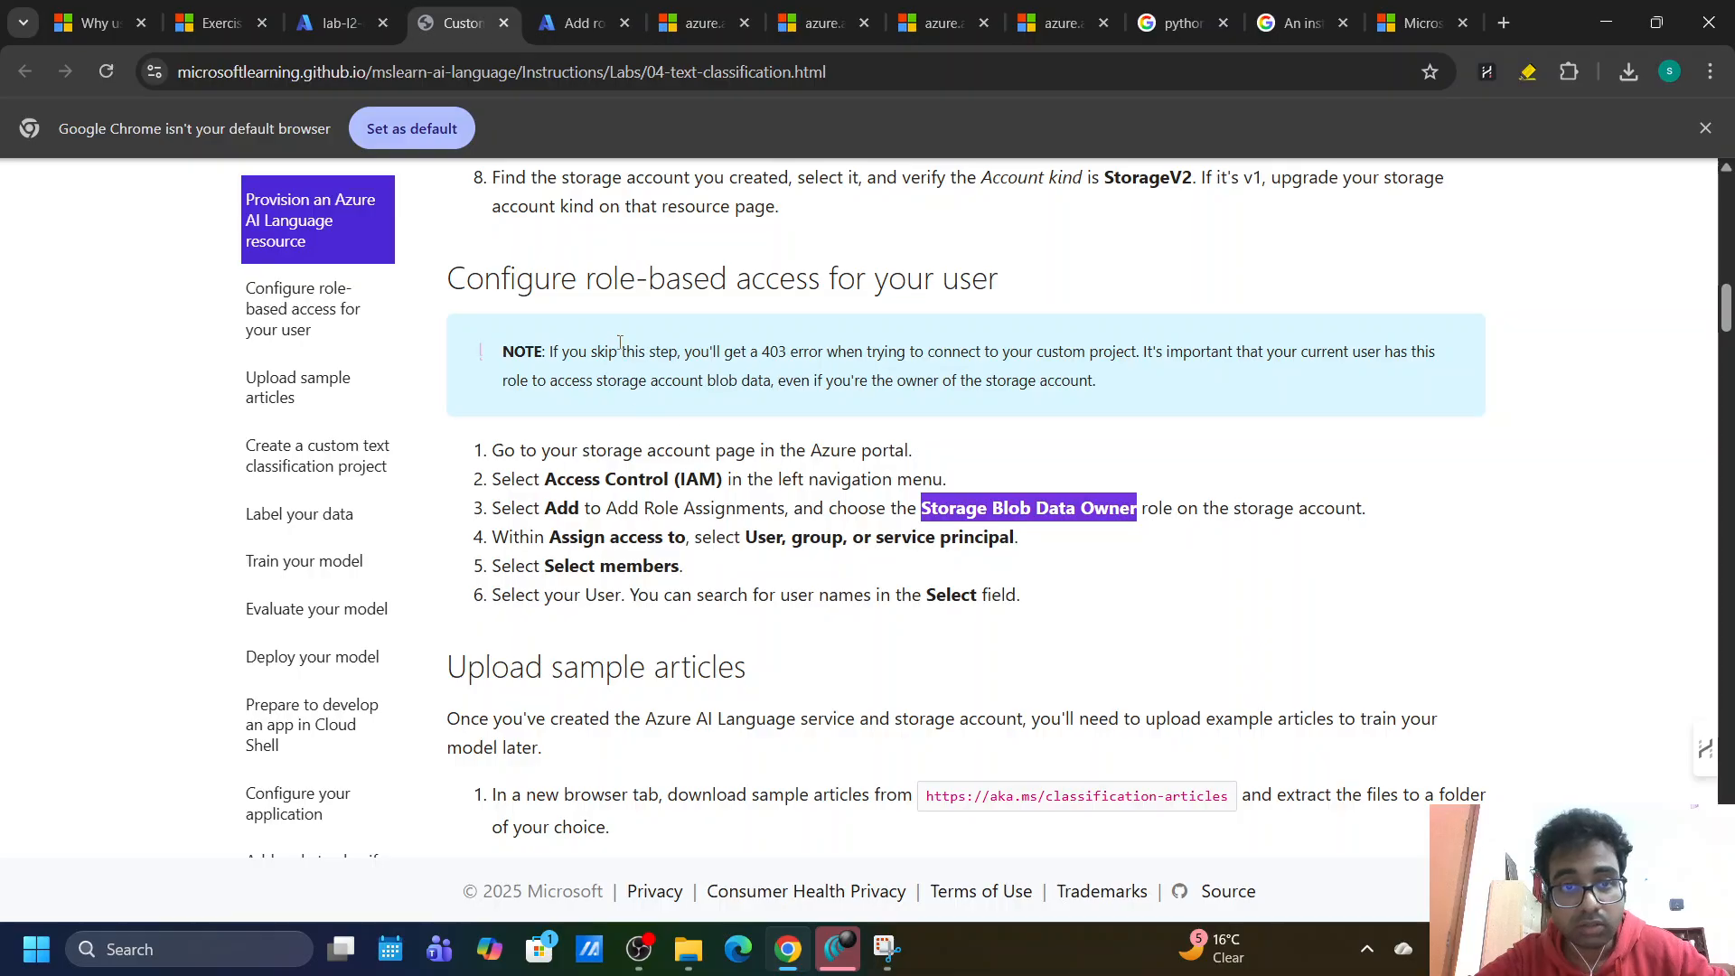
left_click(577, 22)
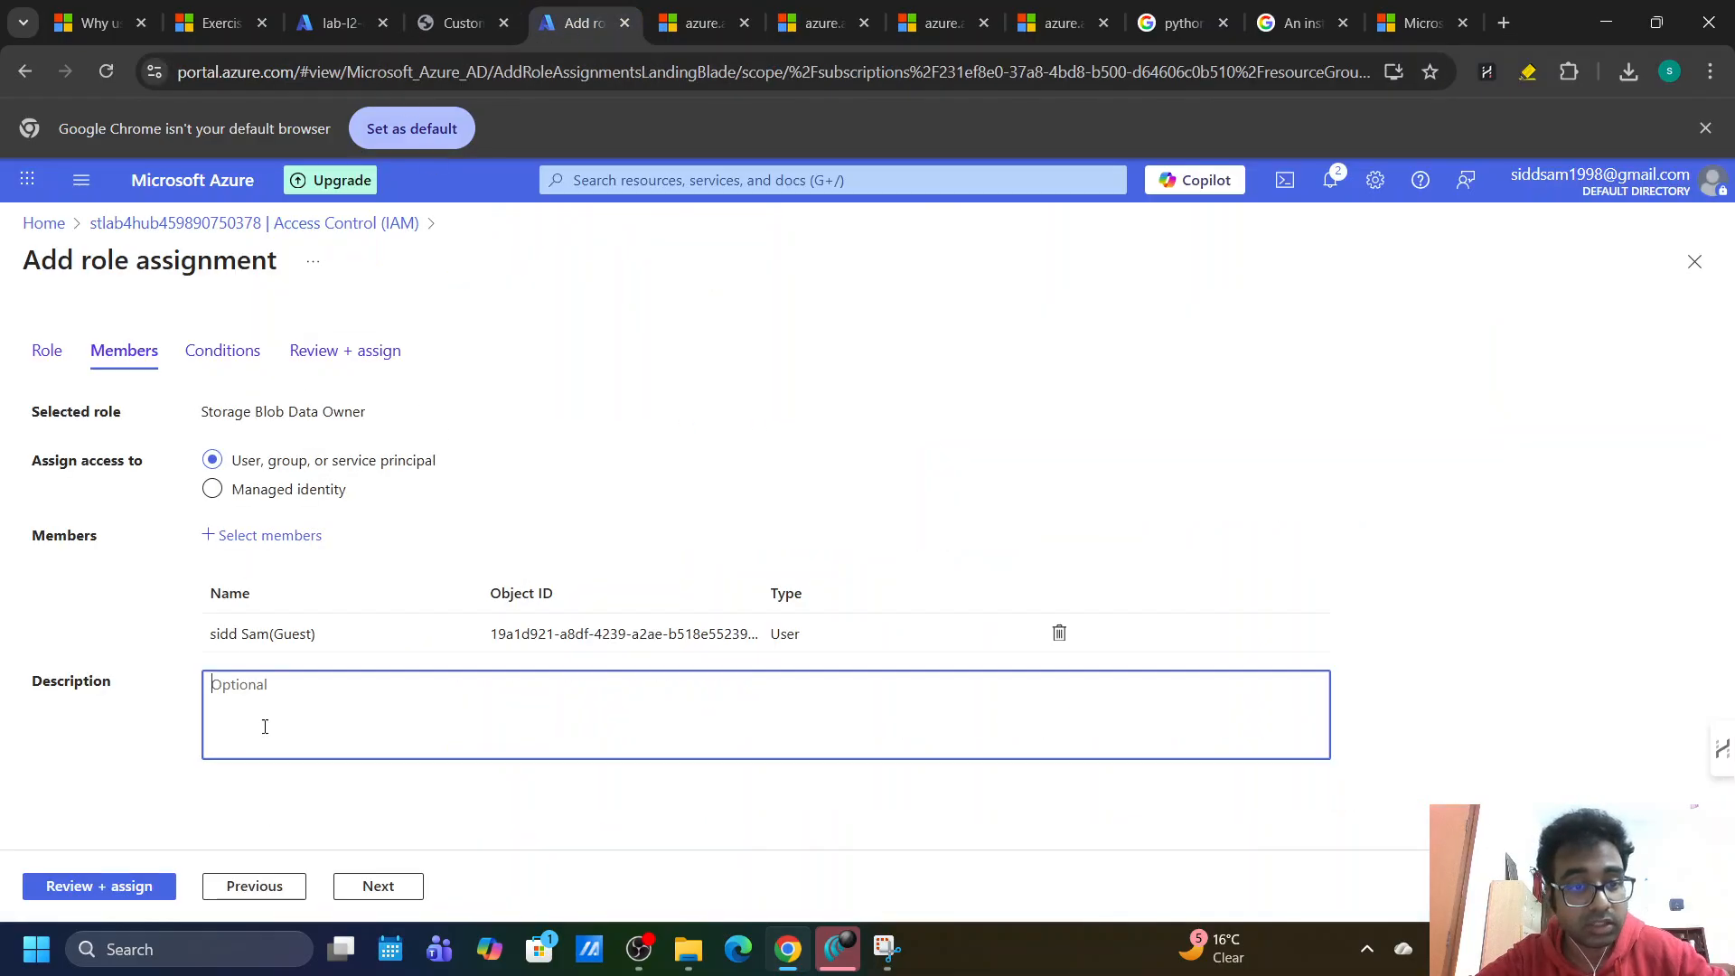
left_click(367, 885)
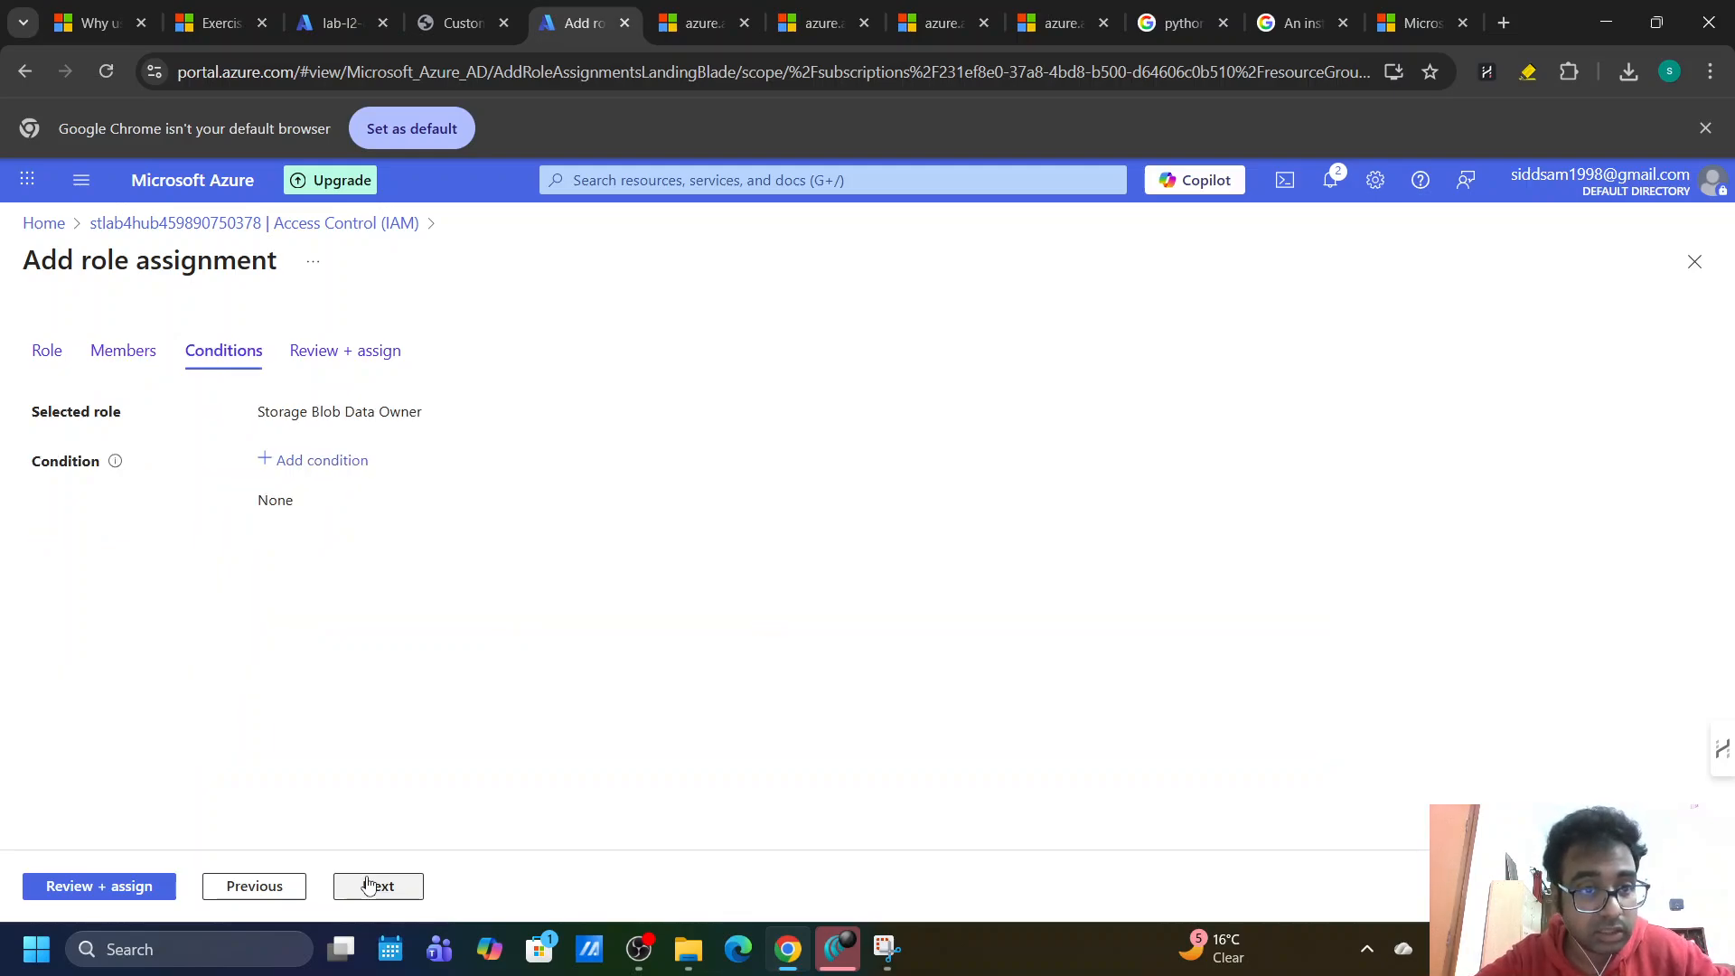
Look over the role assignment condition editor and close it without adding a condition.
left_click(288, 462)
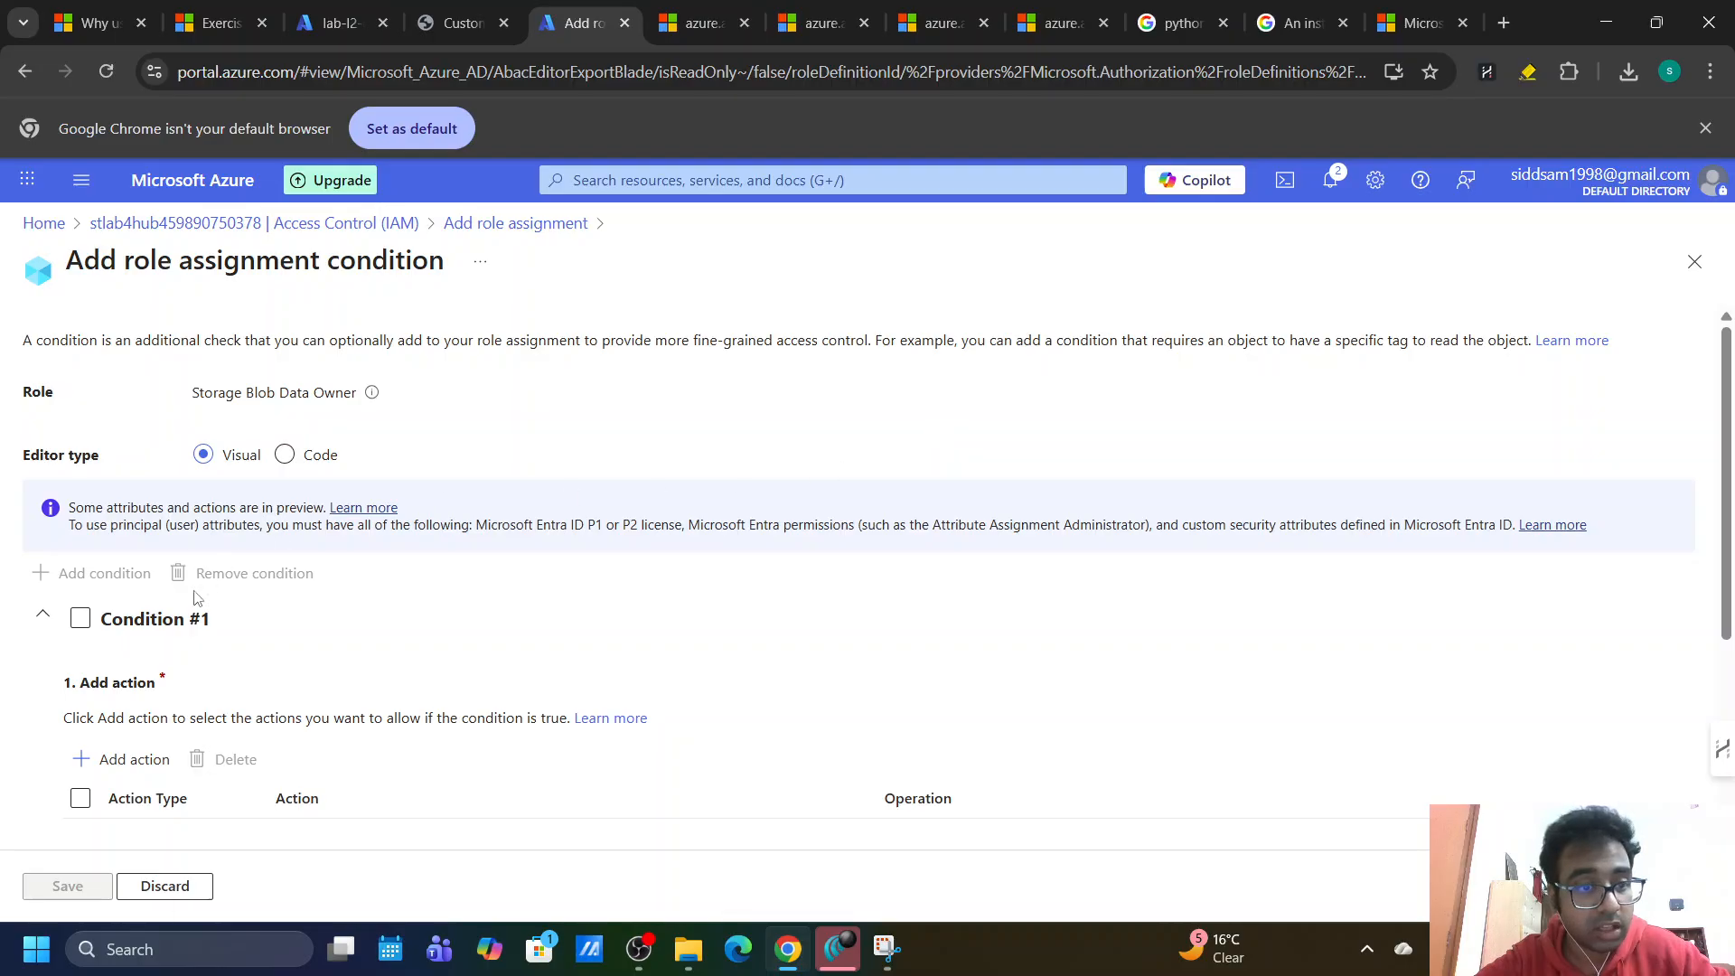
scroll(169, 698, "down", 3)
scroll(169, 697, "up", 3)
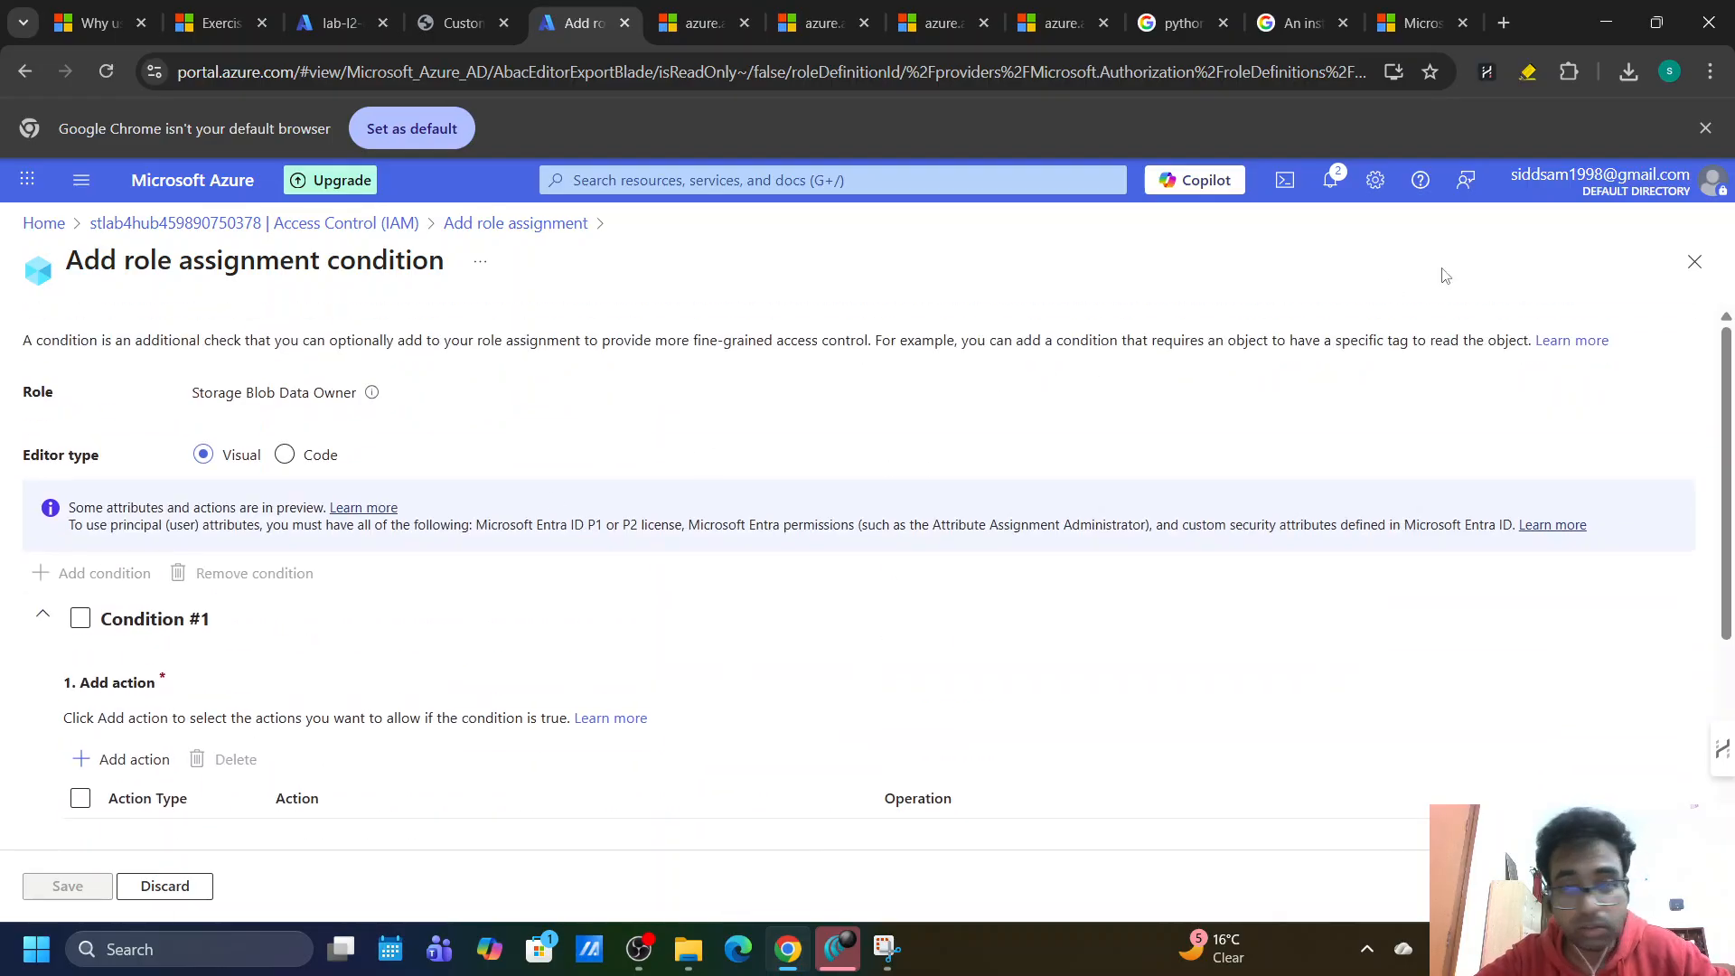
left_click(1694, 262)
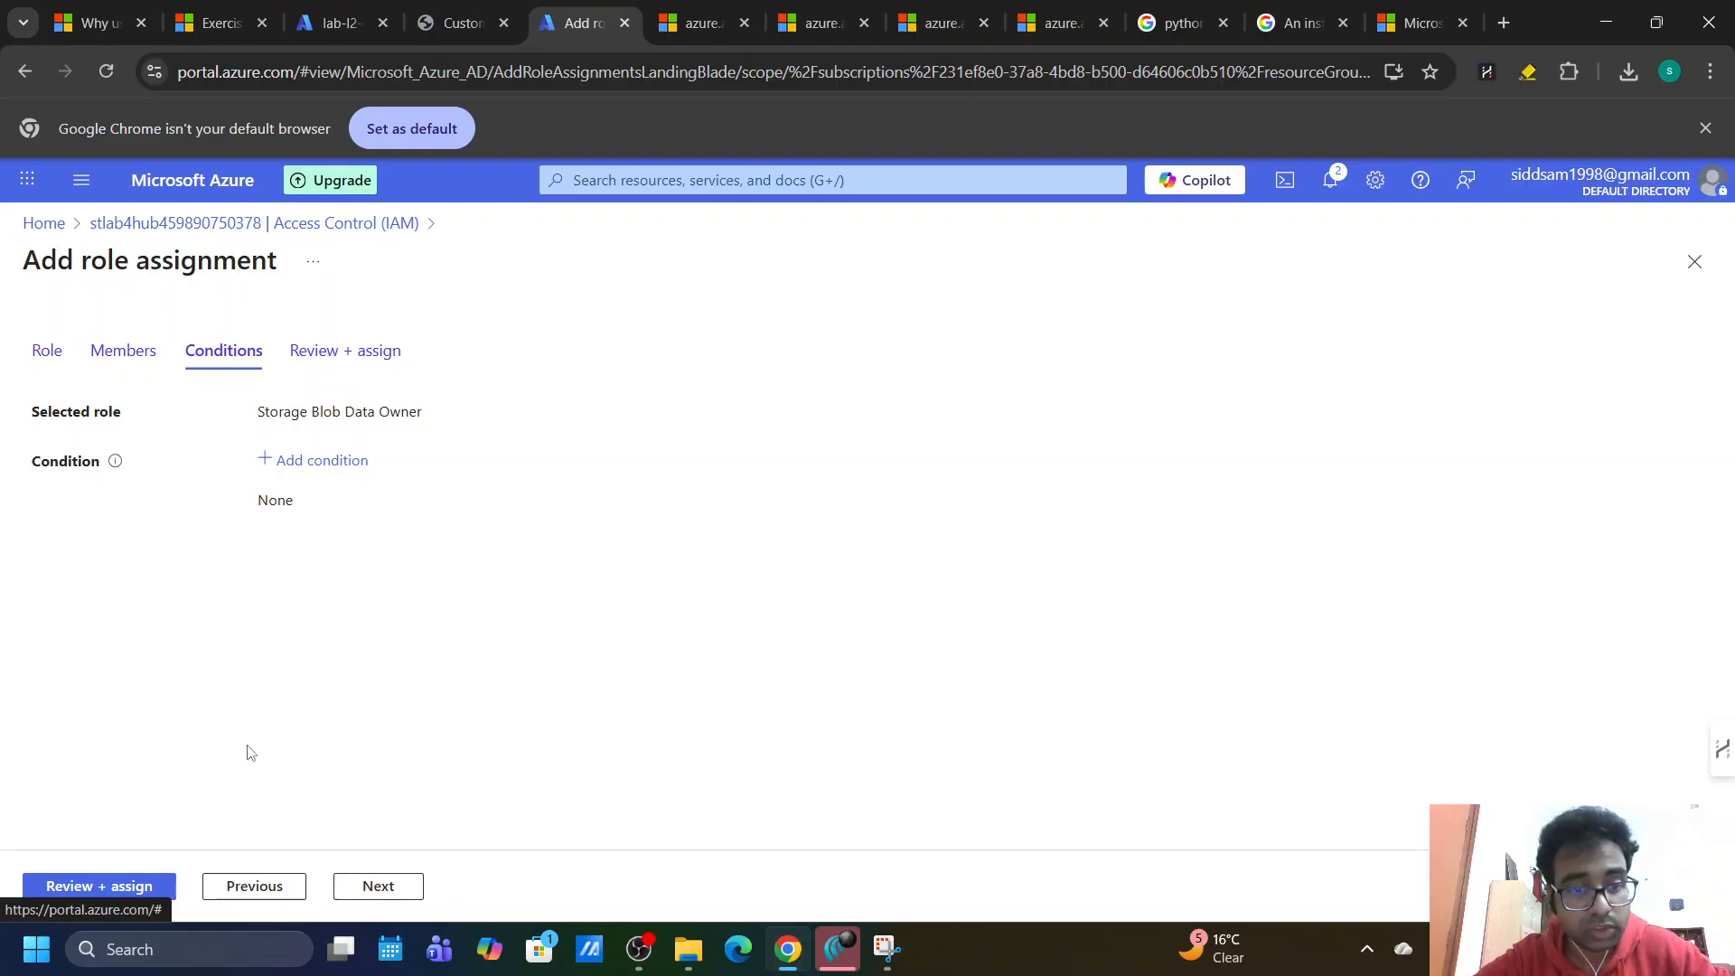
Review the assignment's role, storage account scope and member, and submit the Storage Blob Data Owner assignment.
left_click(384, 886)
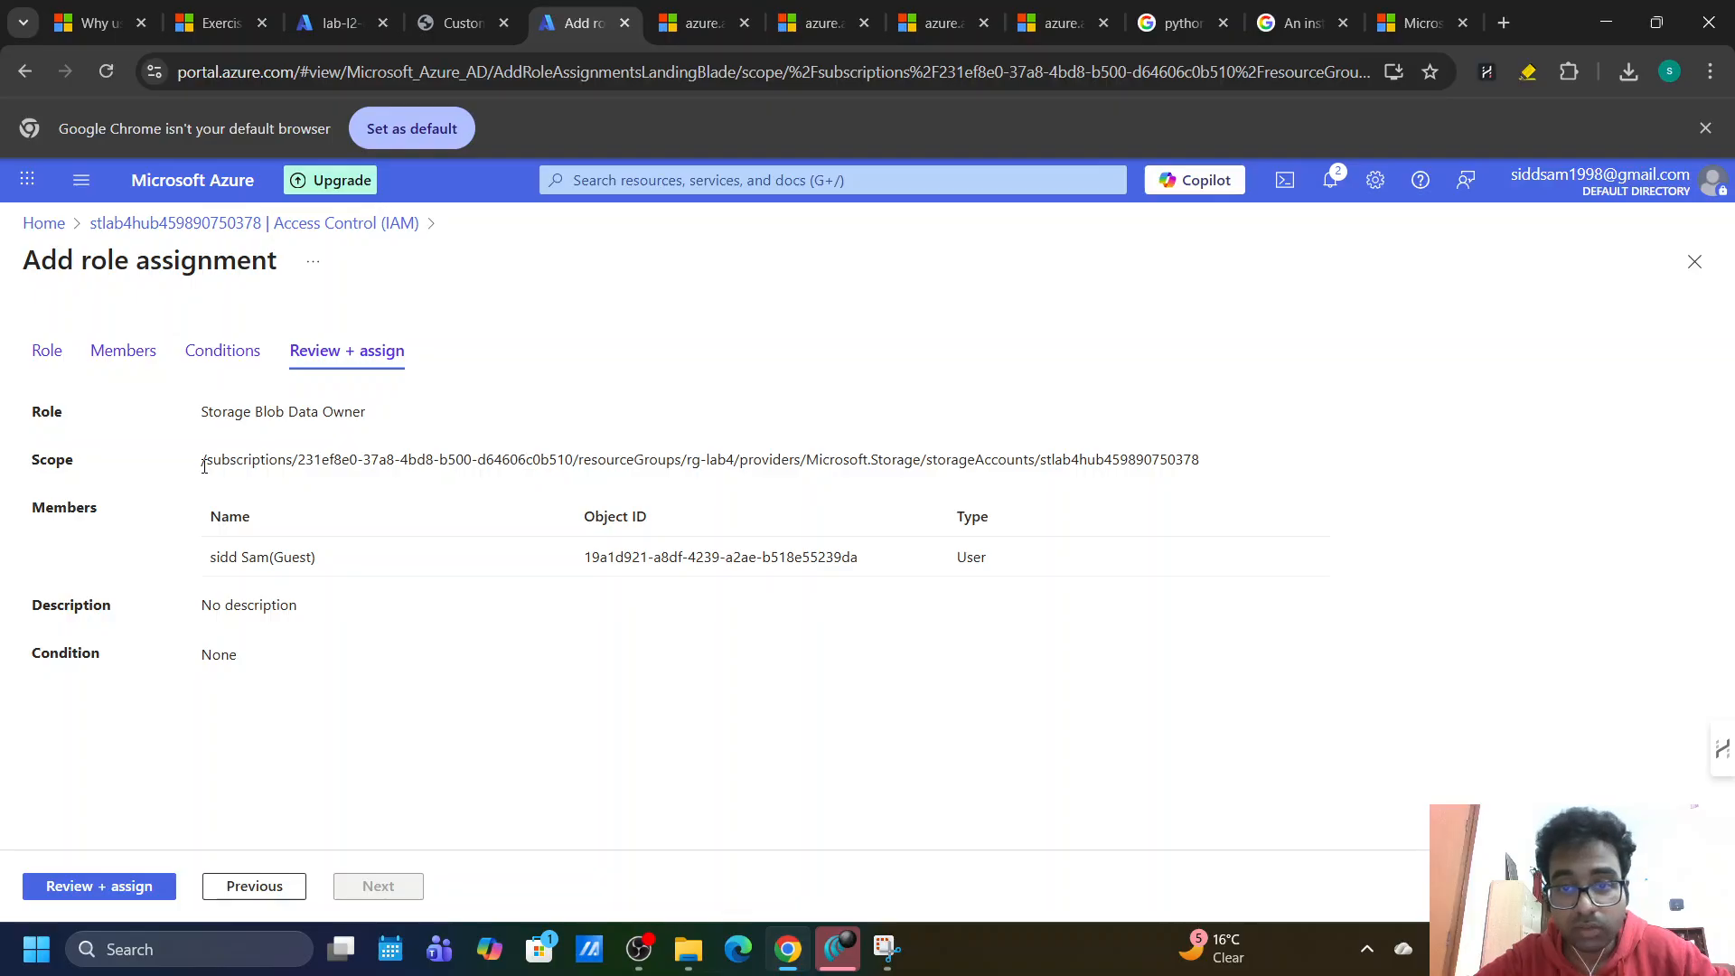
left_click_drag(204, 466, 251, 461)
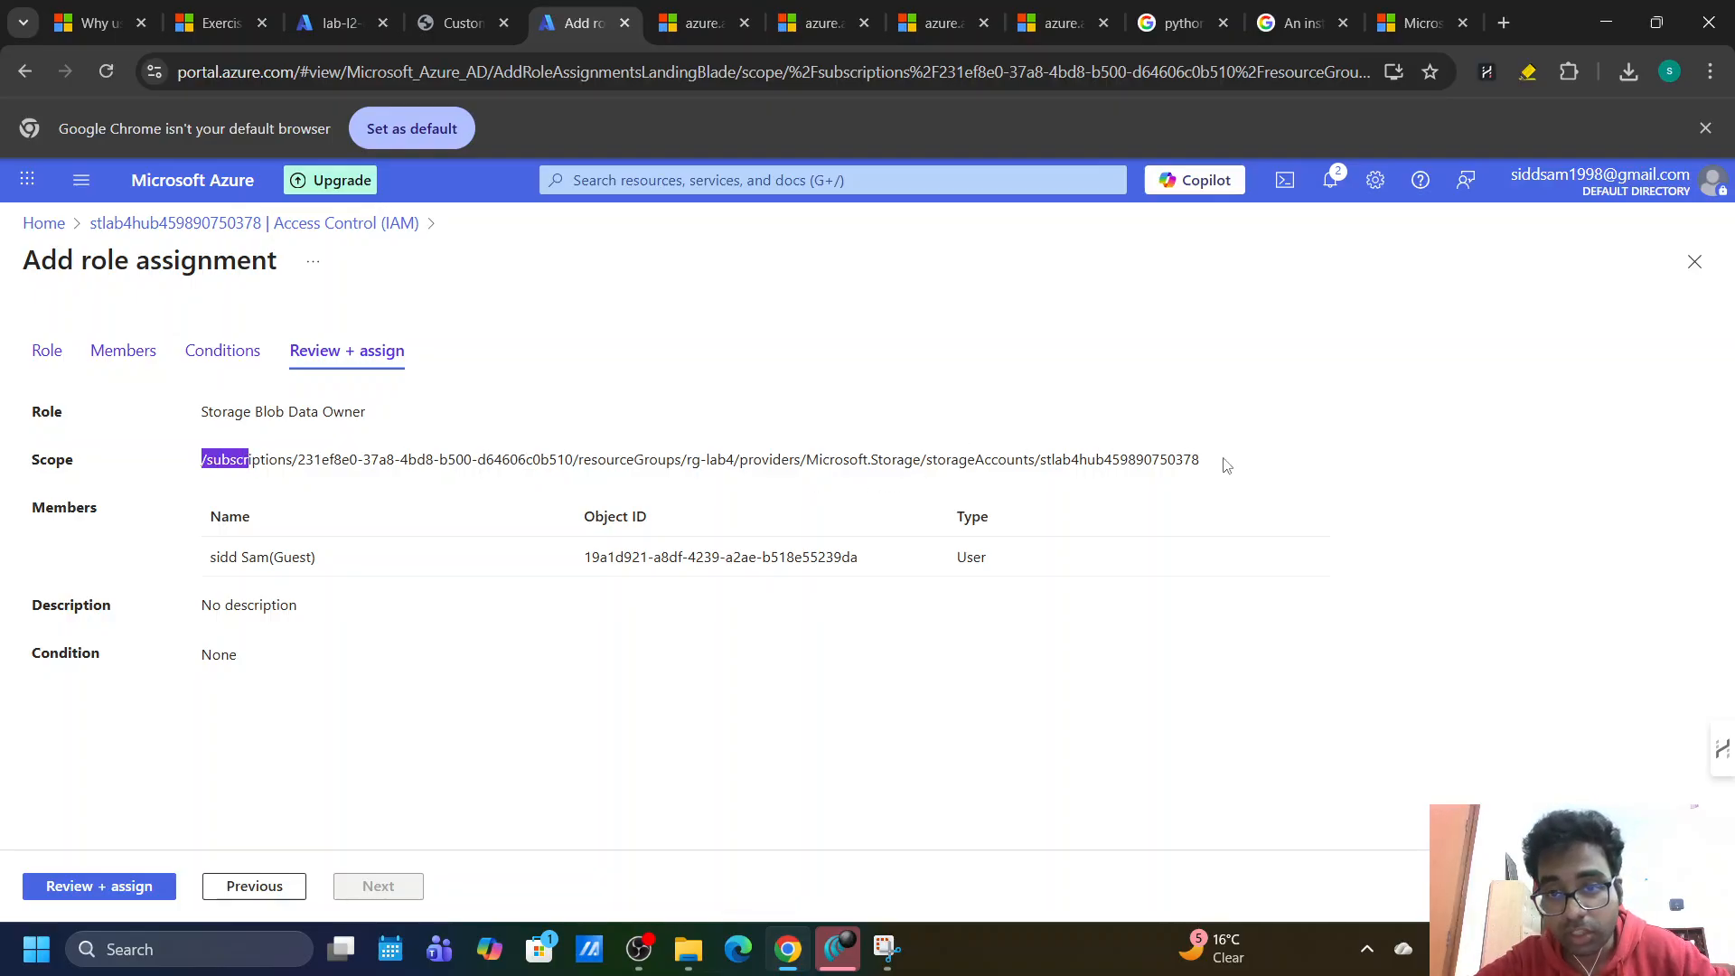
left_click_drag(1226, 466, 1039, 461)
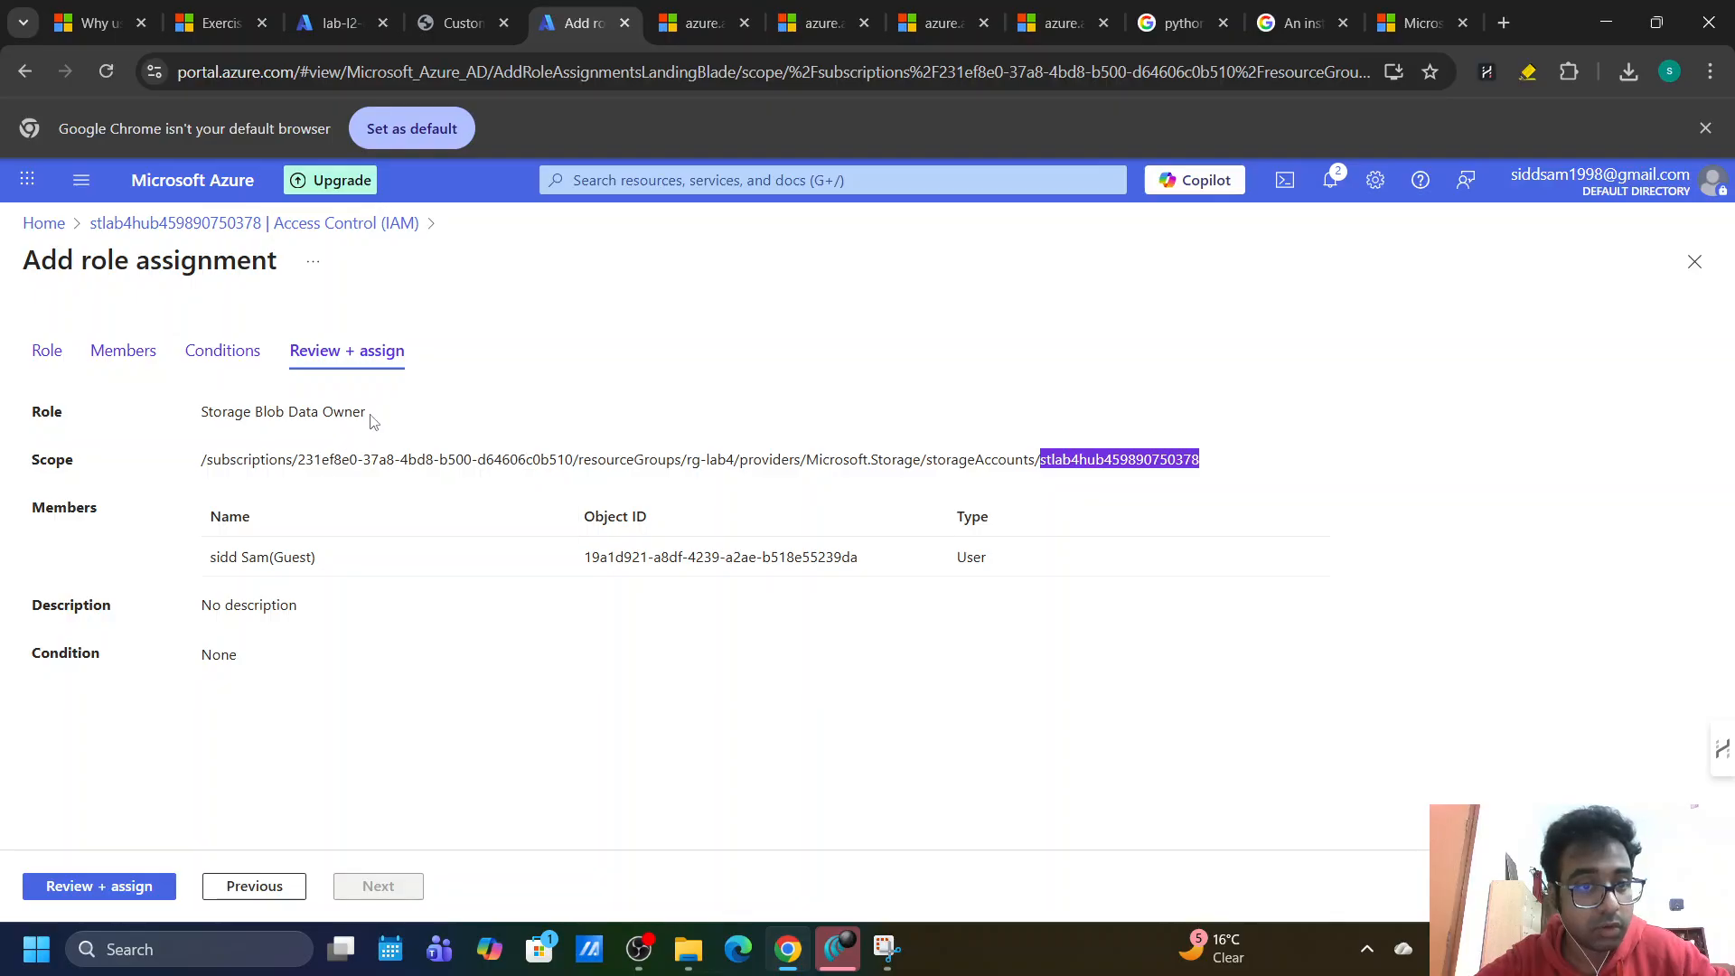
left_click_drag(373, 421, 174, 414)
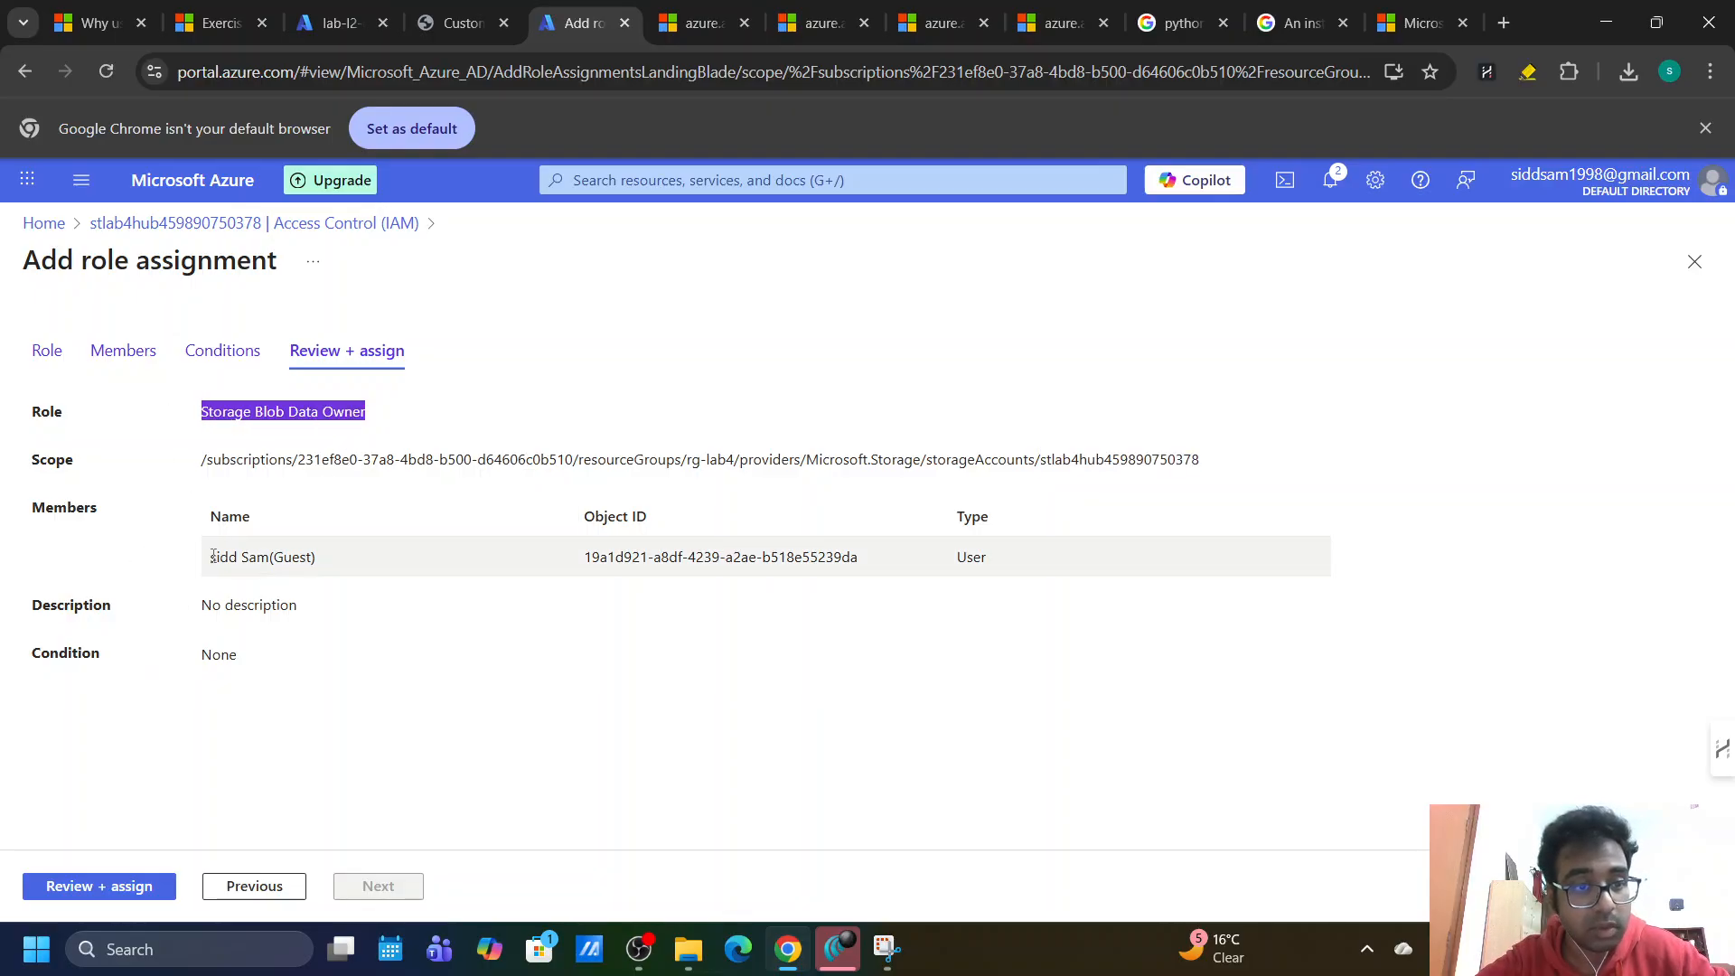
left_click_drag(210, 556, 321, 553)
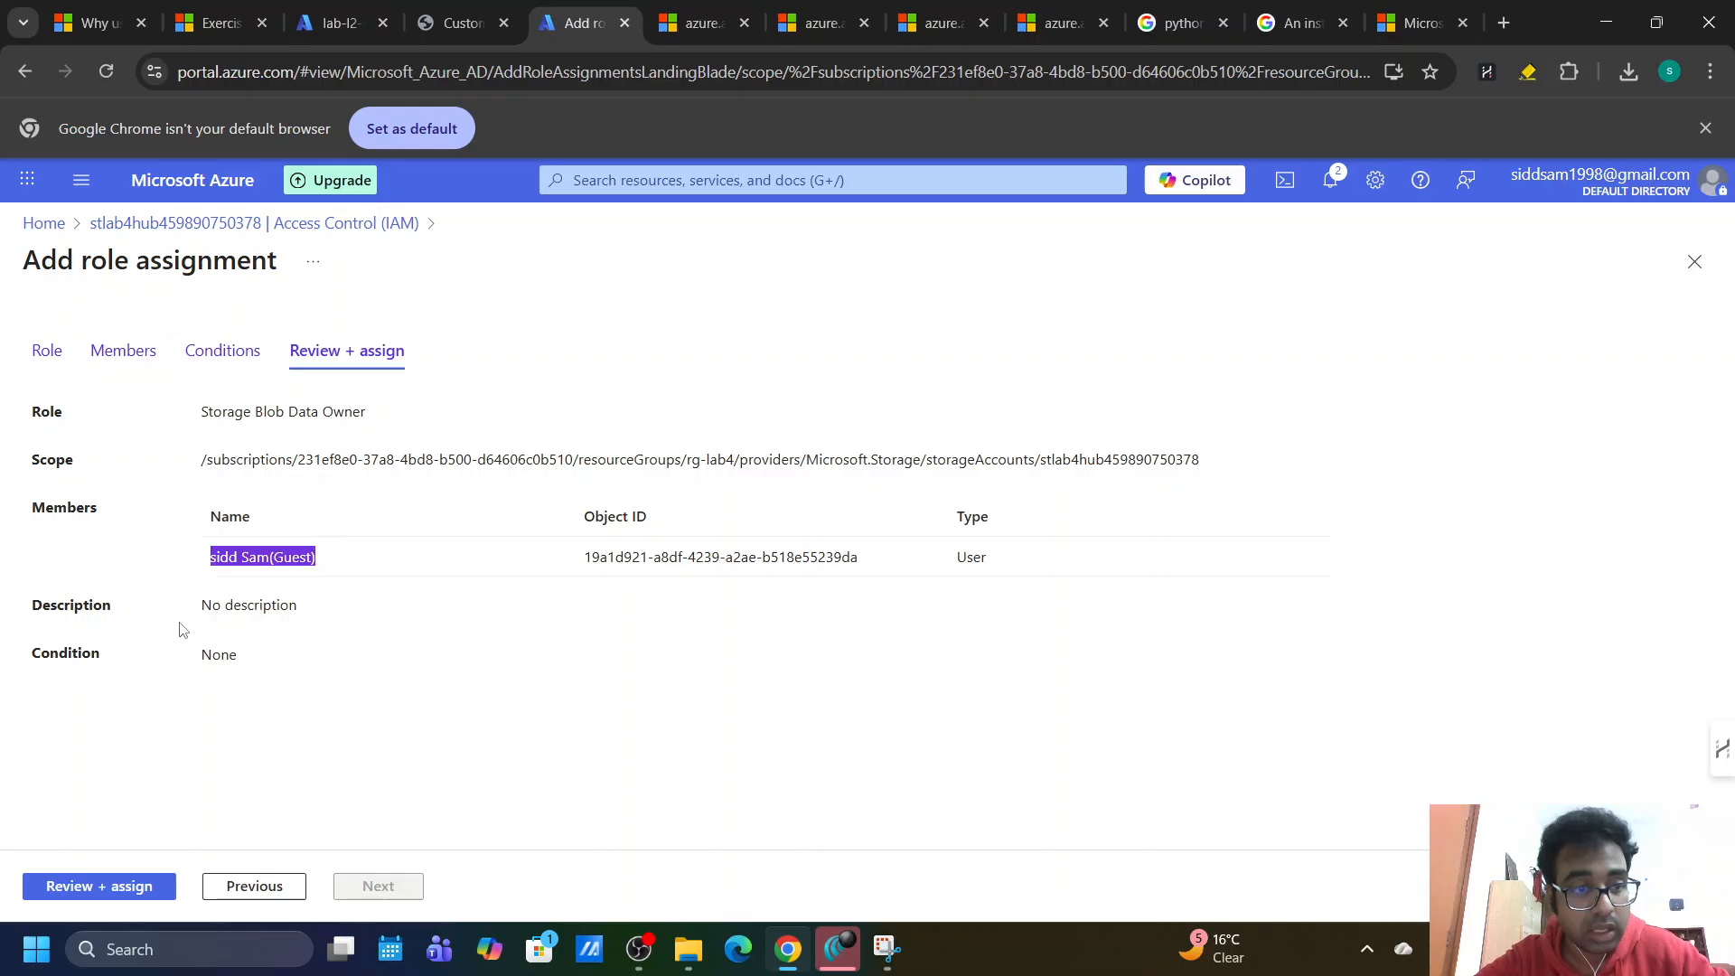
left_click(124, 886)
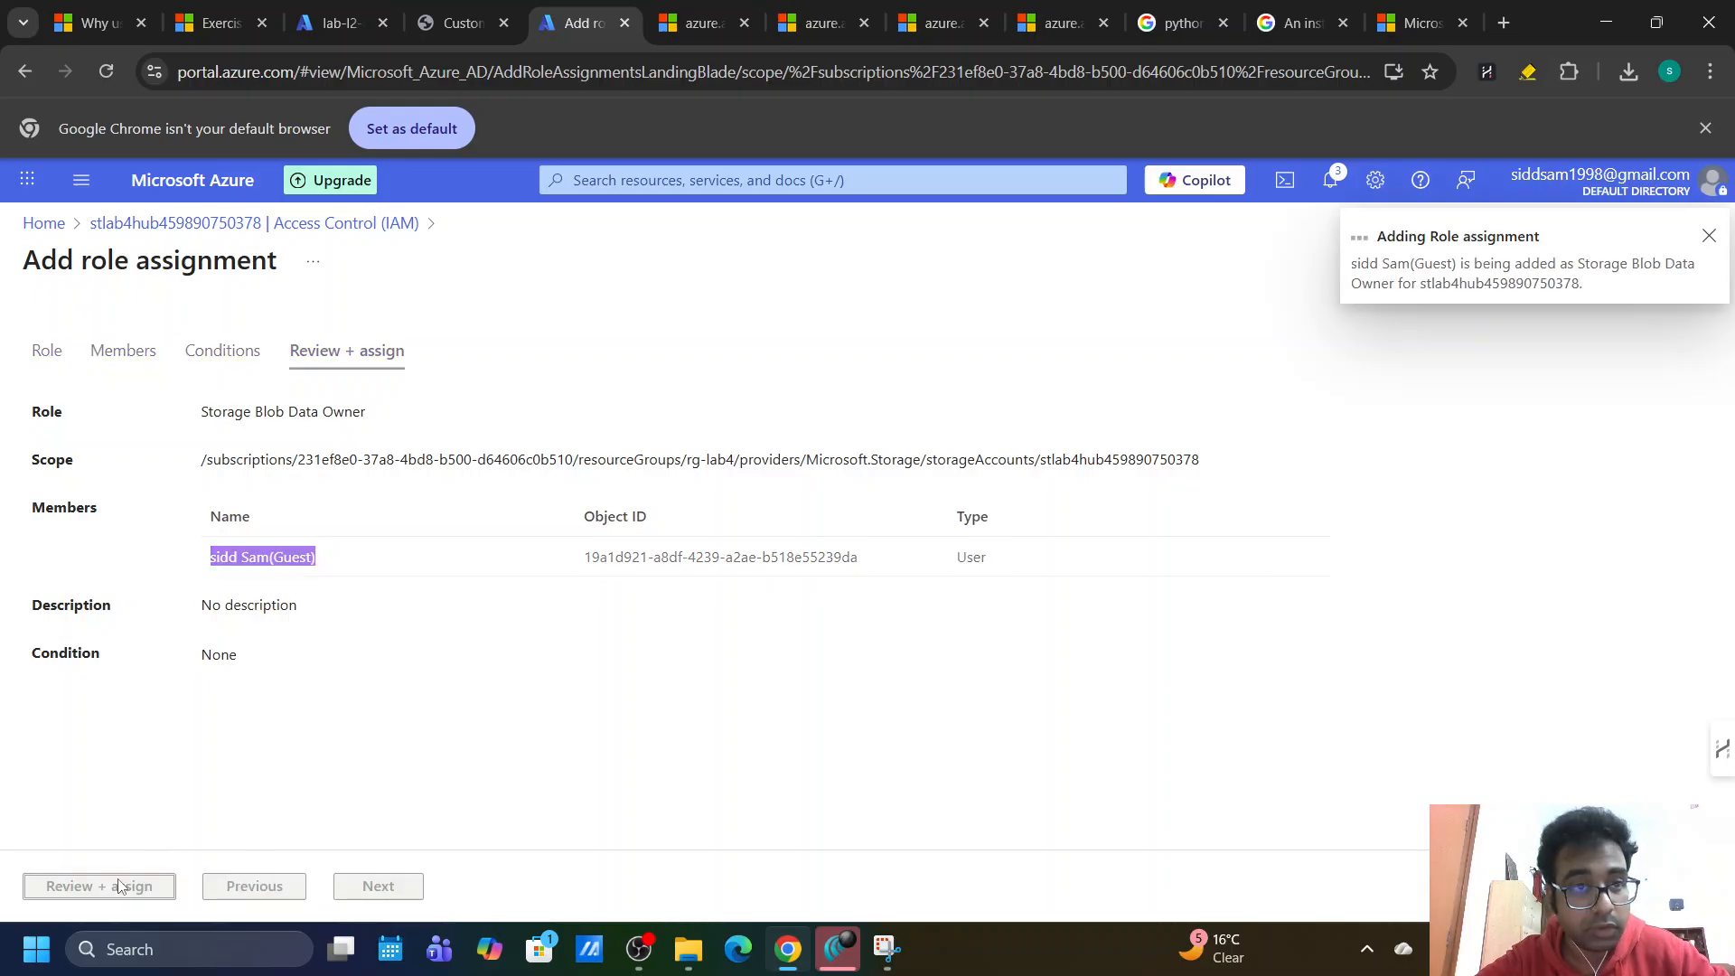
Read the "Configure role-based access for your user" section of the lab instructions, including the note about skipping this step.
left_click(457, 9)
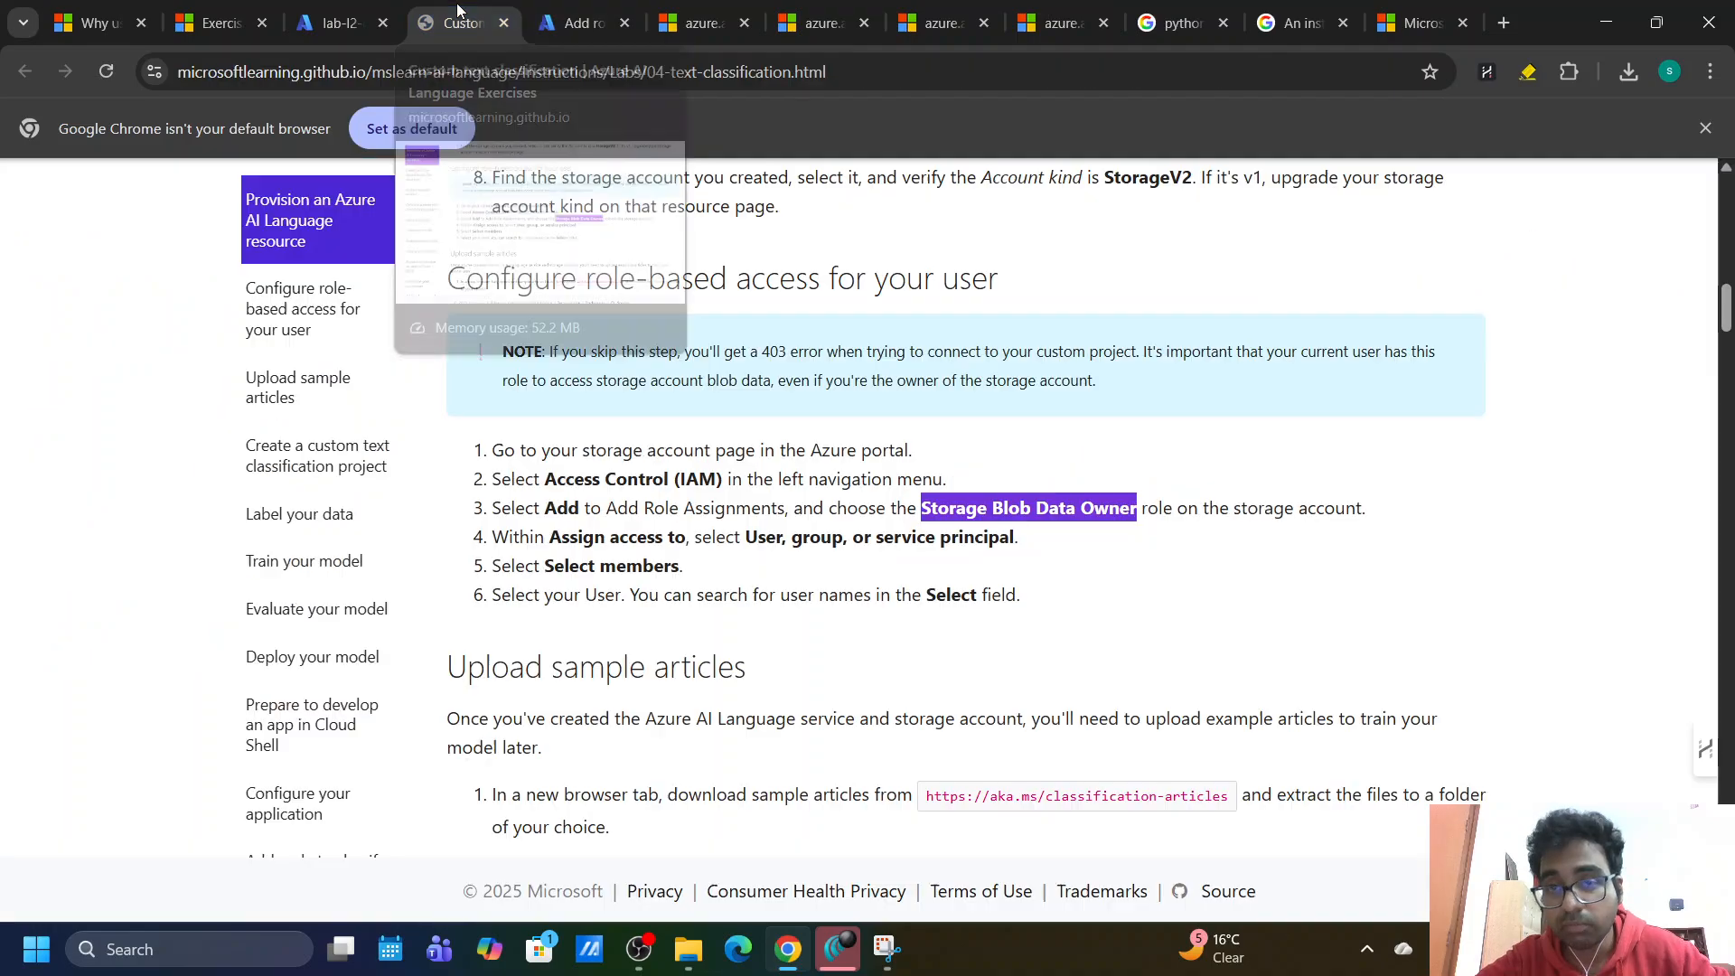
left_click_drag(442, 285, 997, 262)
left_click(783, 310)
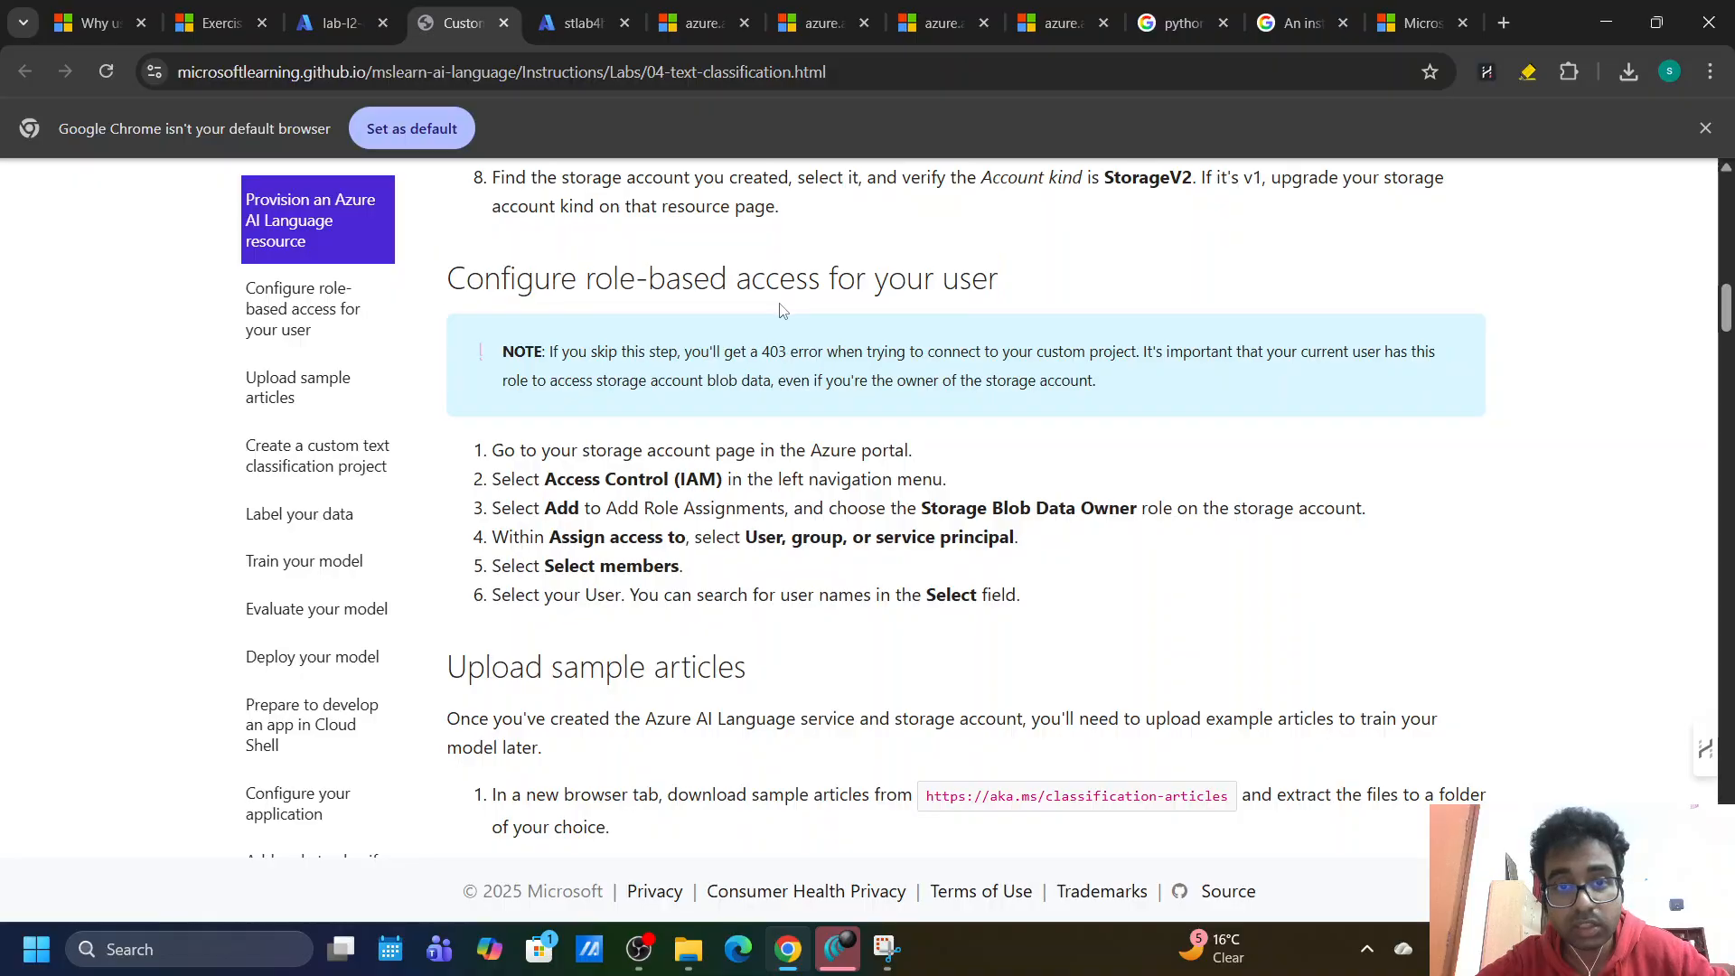
triple_click(989, 277)
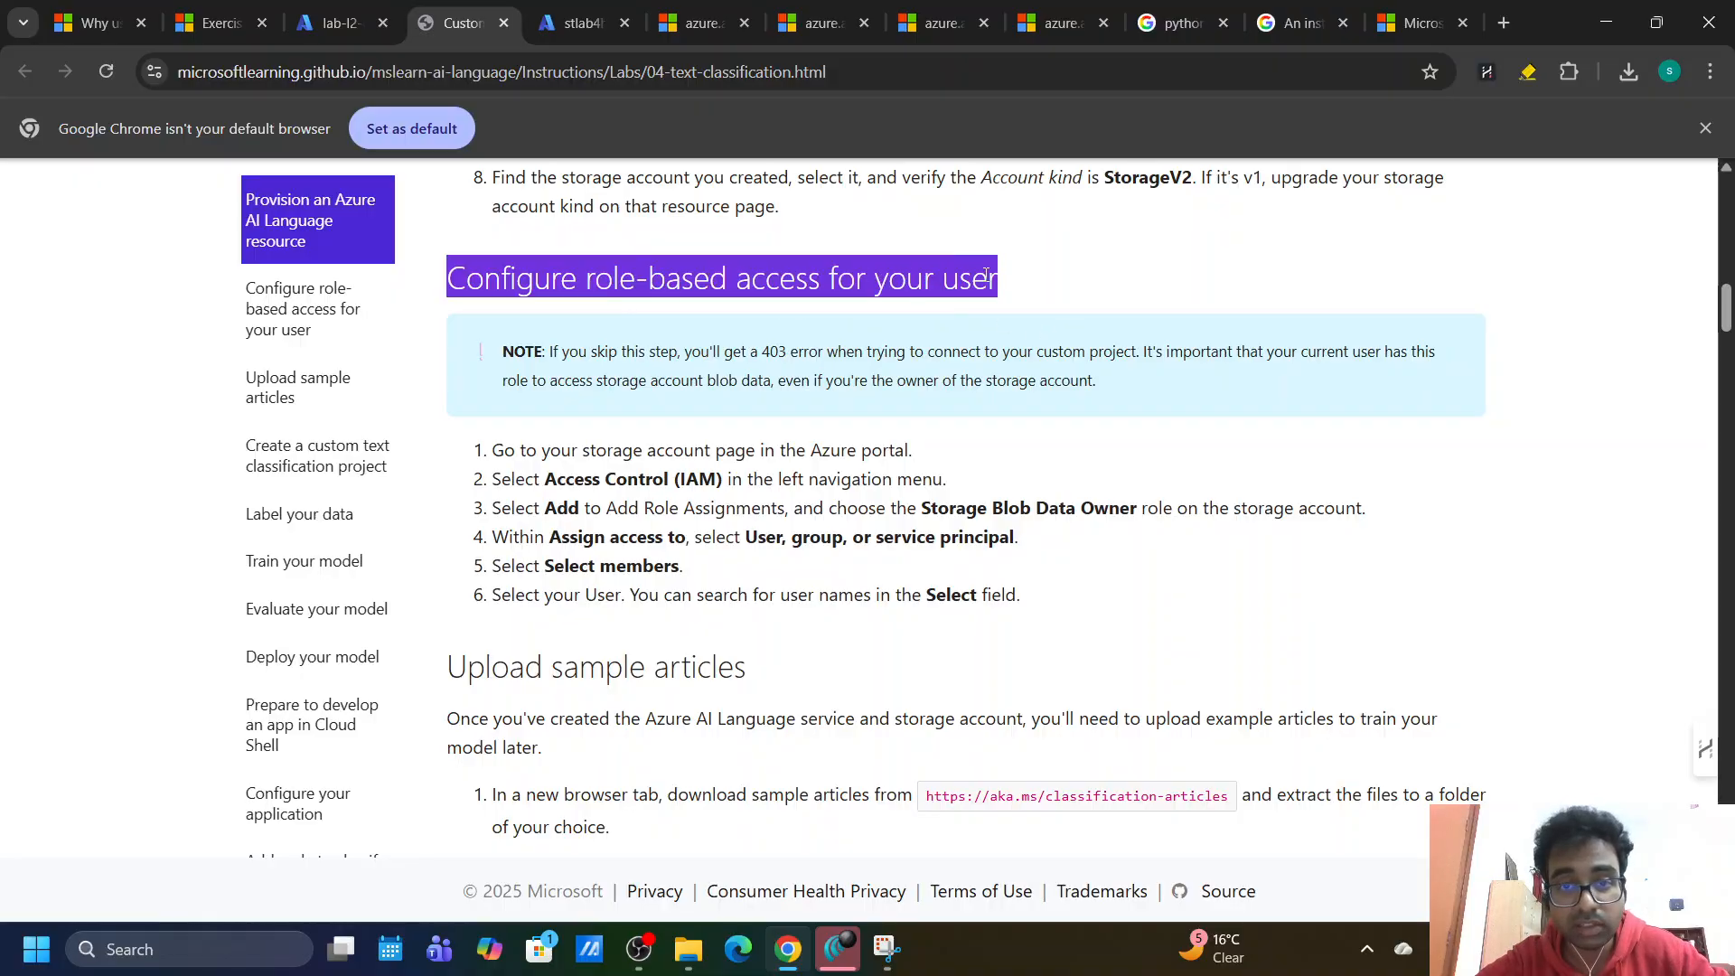
left_click(560, 309)
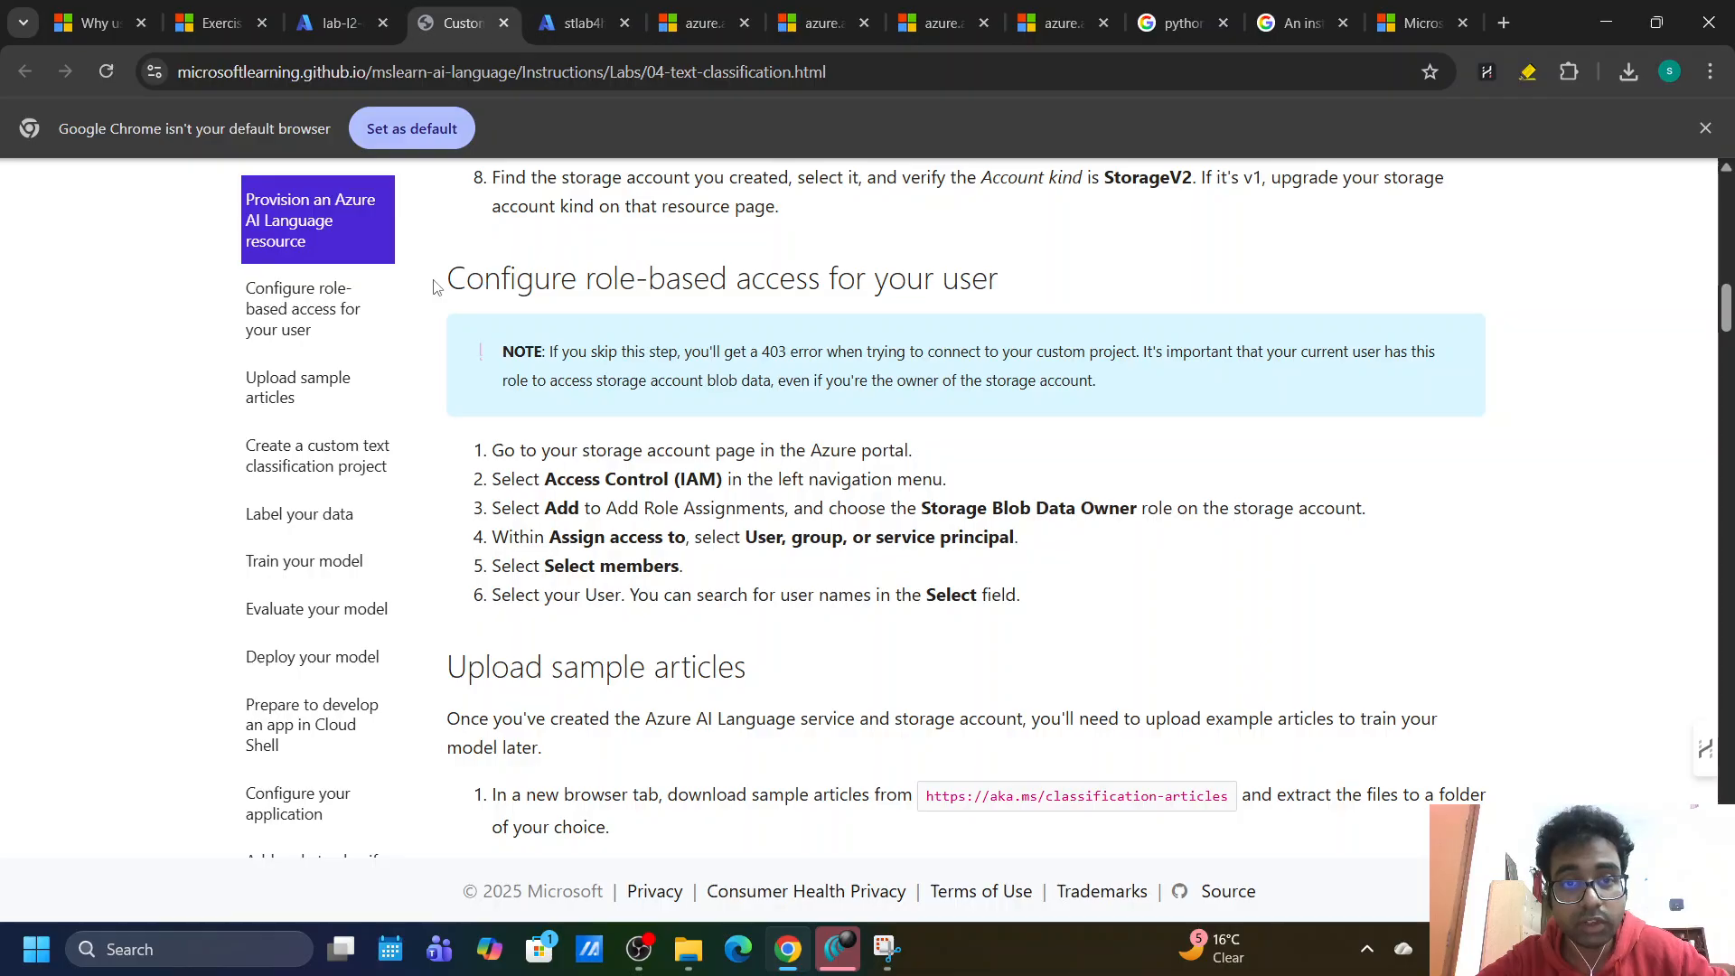
left_click_drag(434, 287, 987, 271)
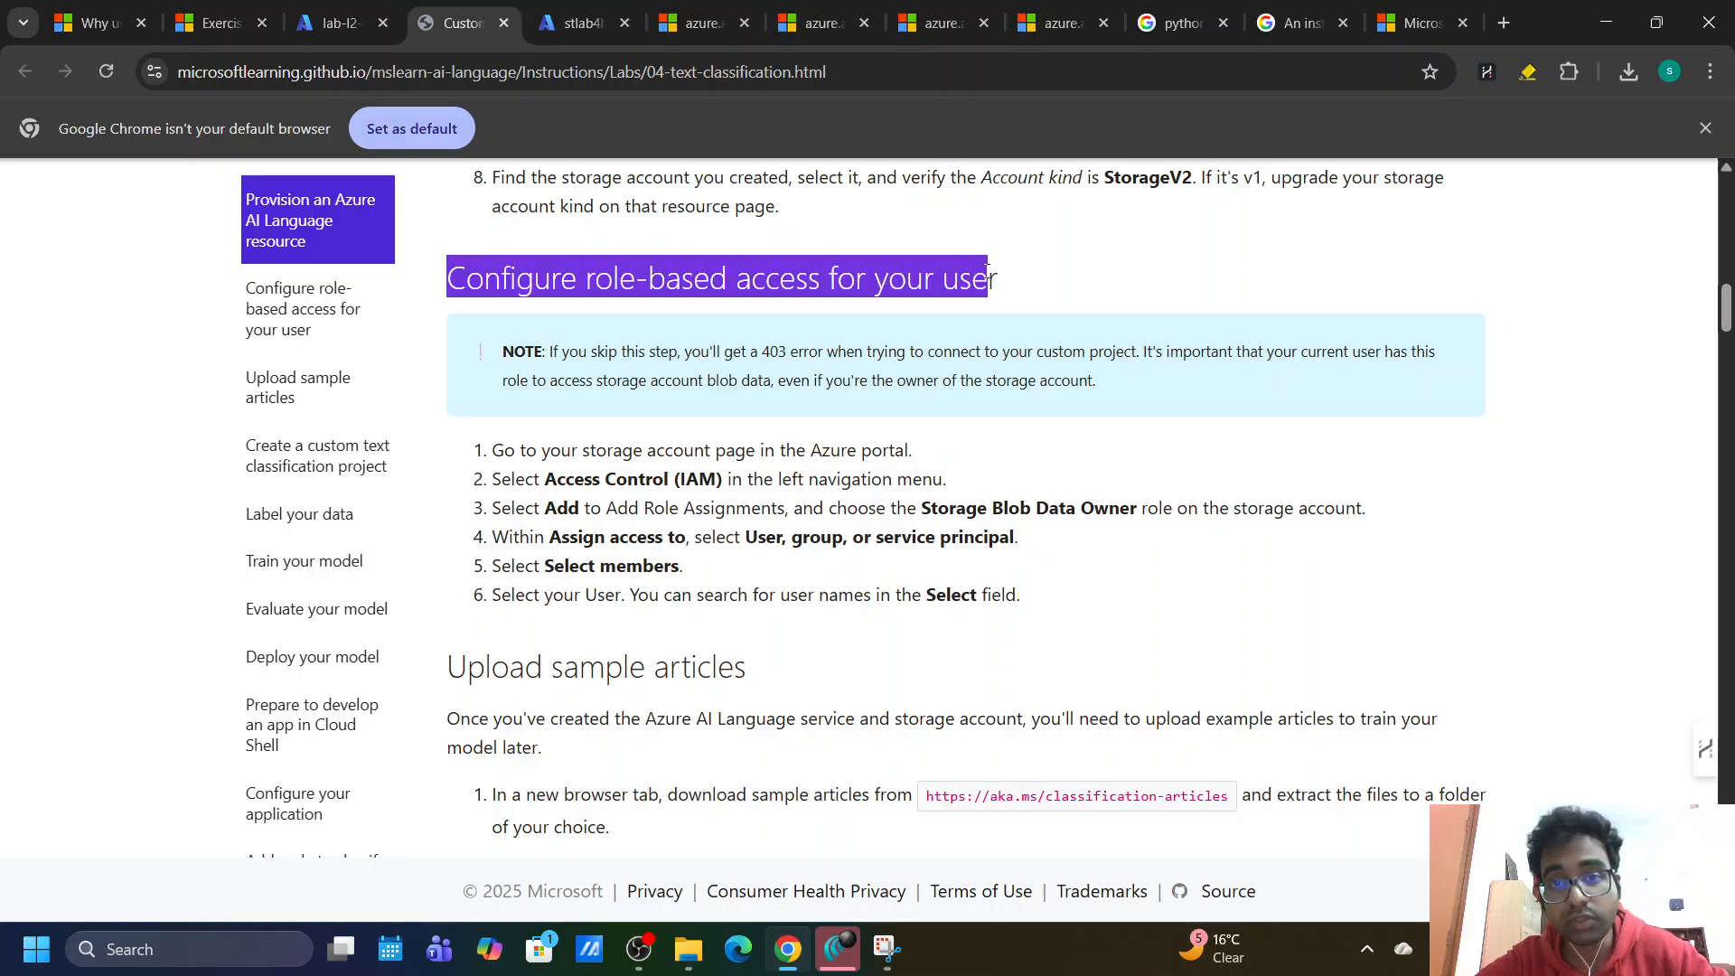
left_click(635, 374)
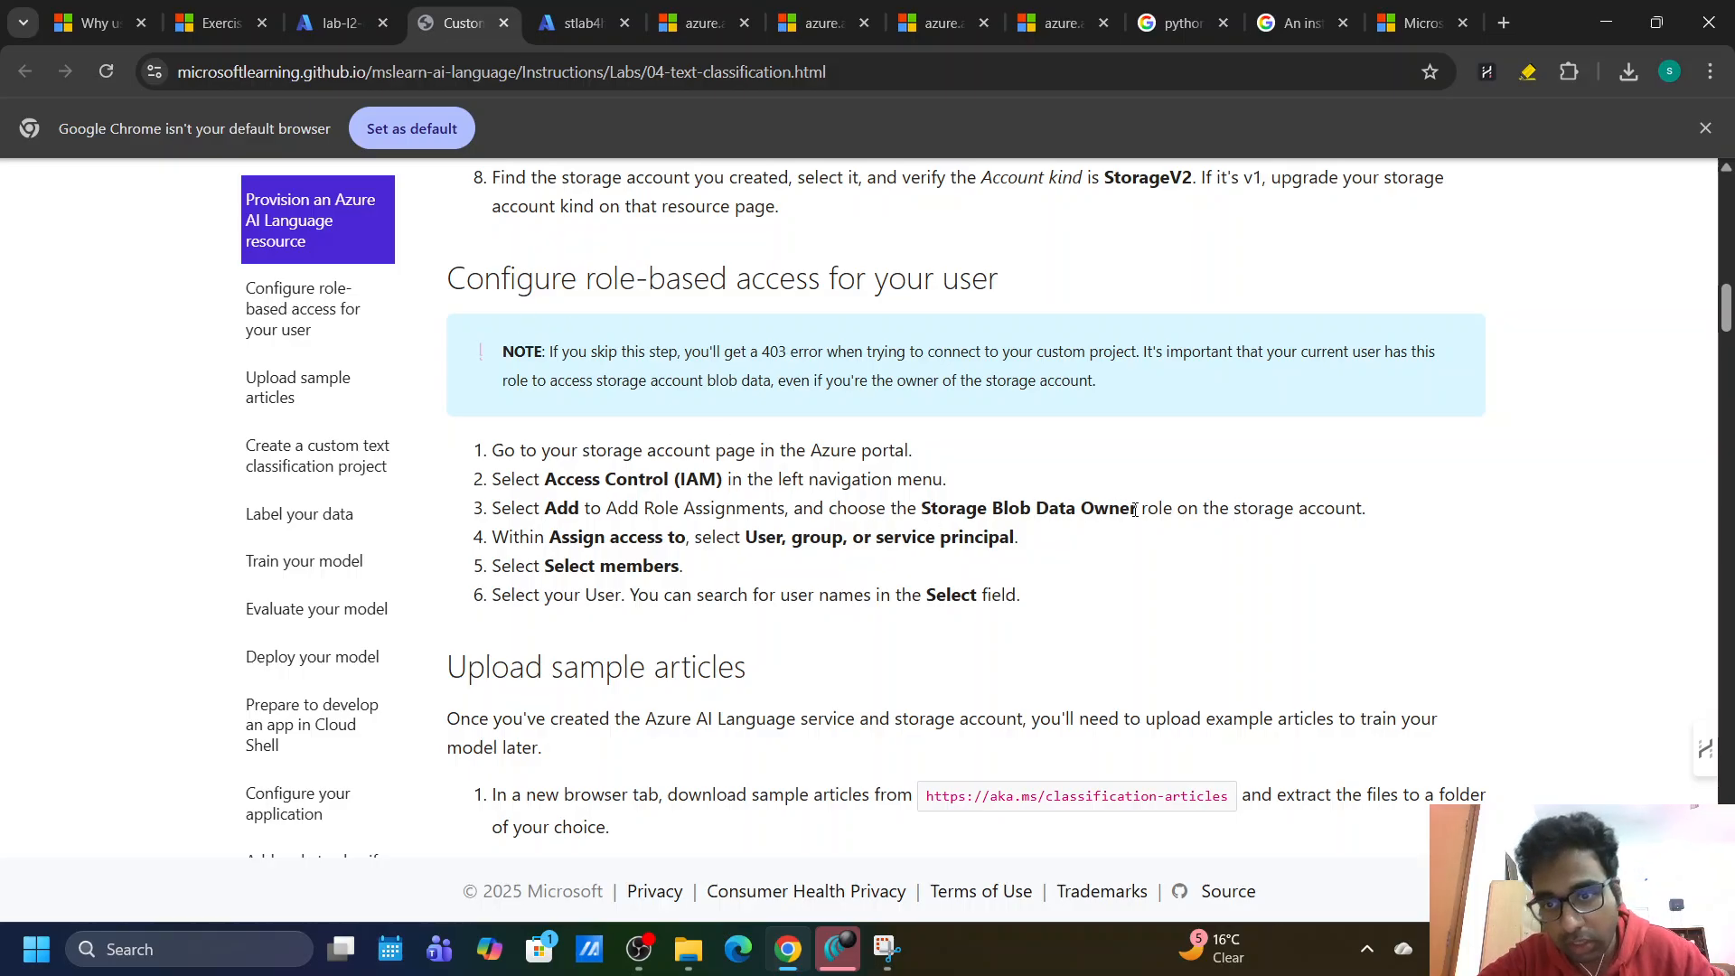
left_click_drag(1138, 511, 1003, 511)
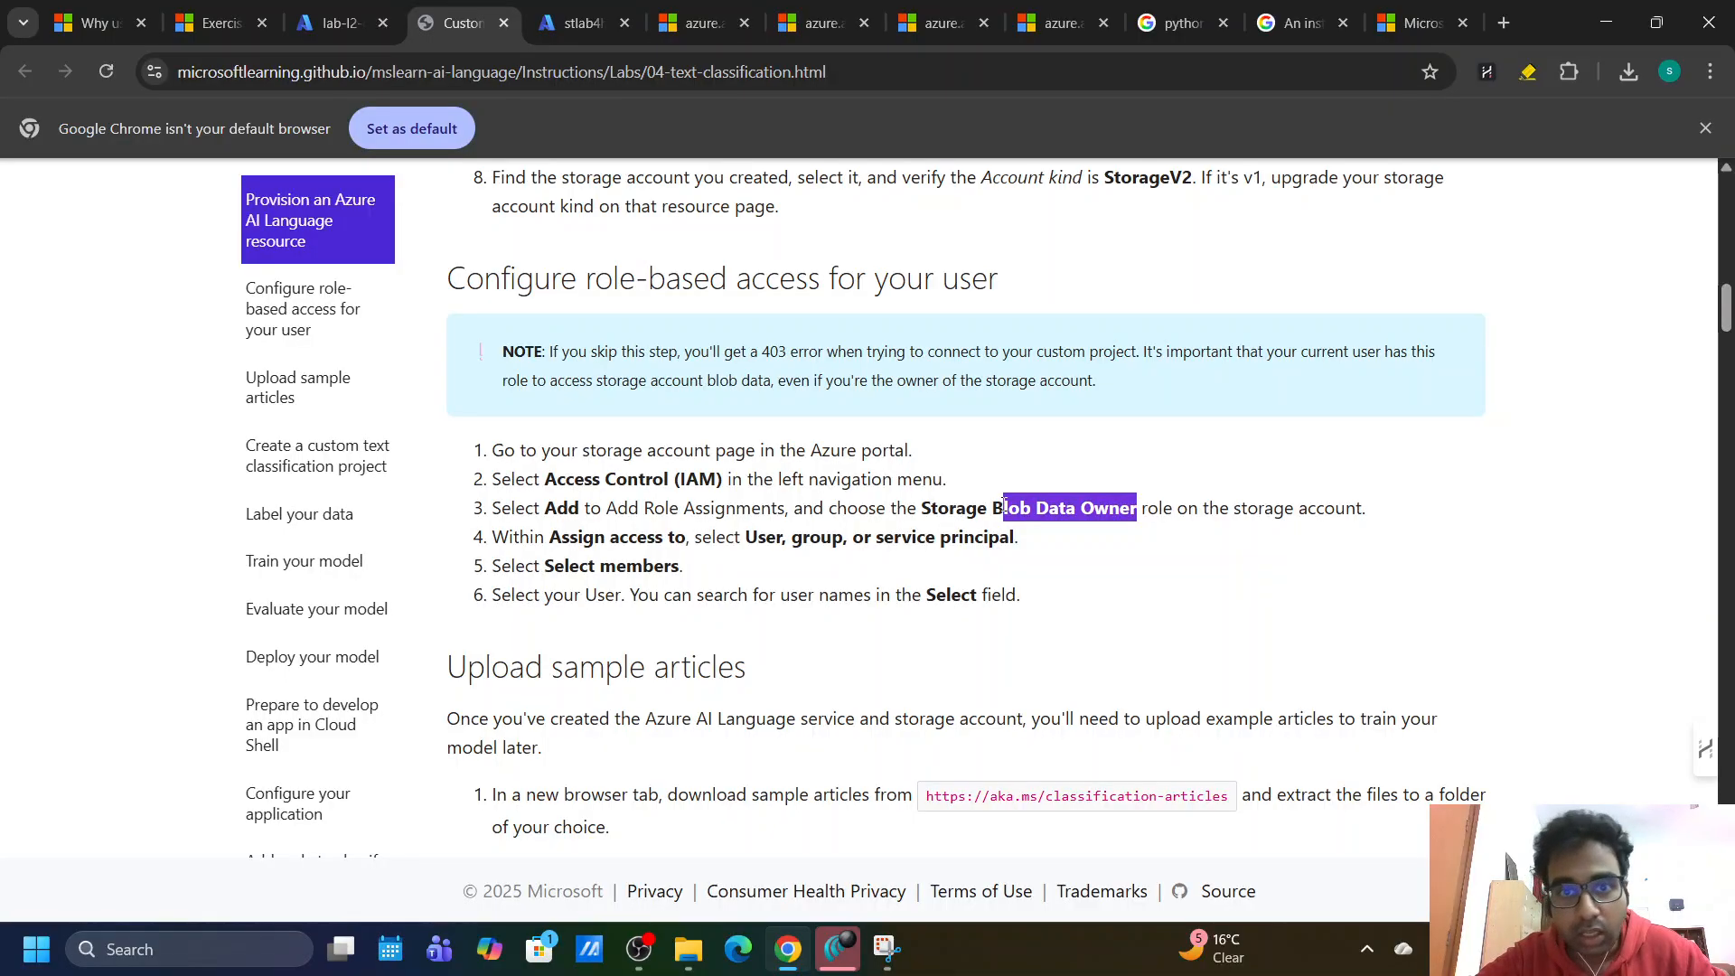
left_click(772, 427)
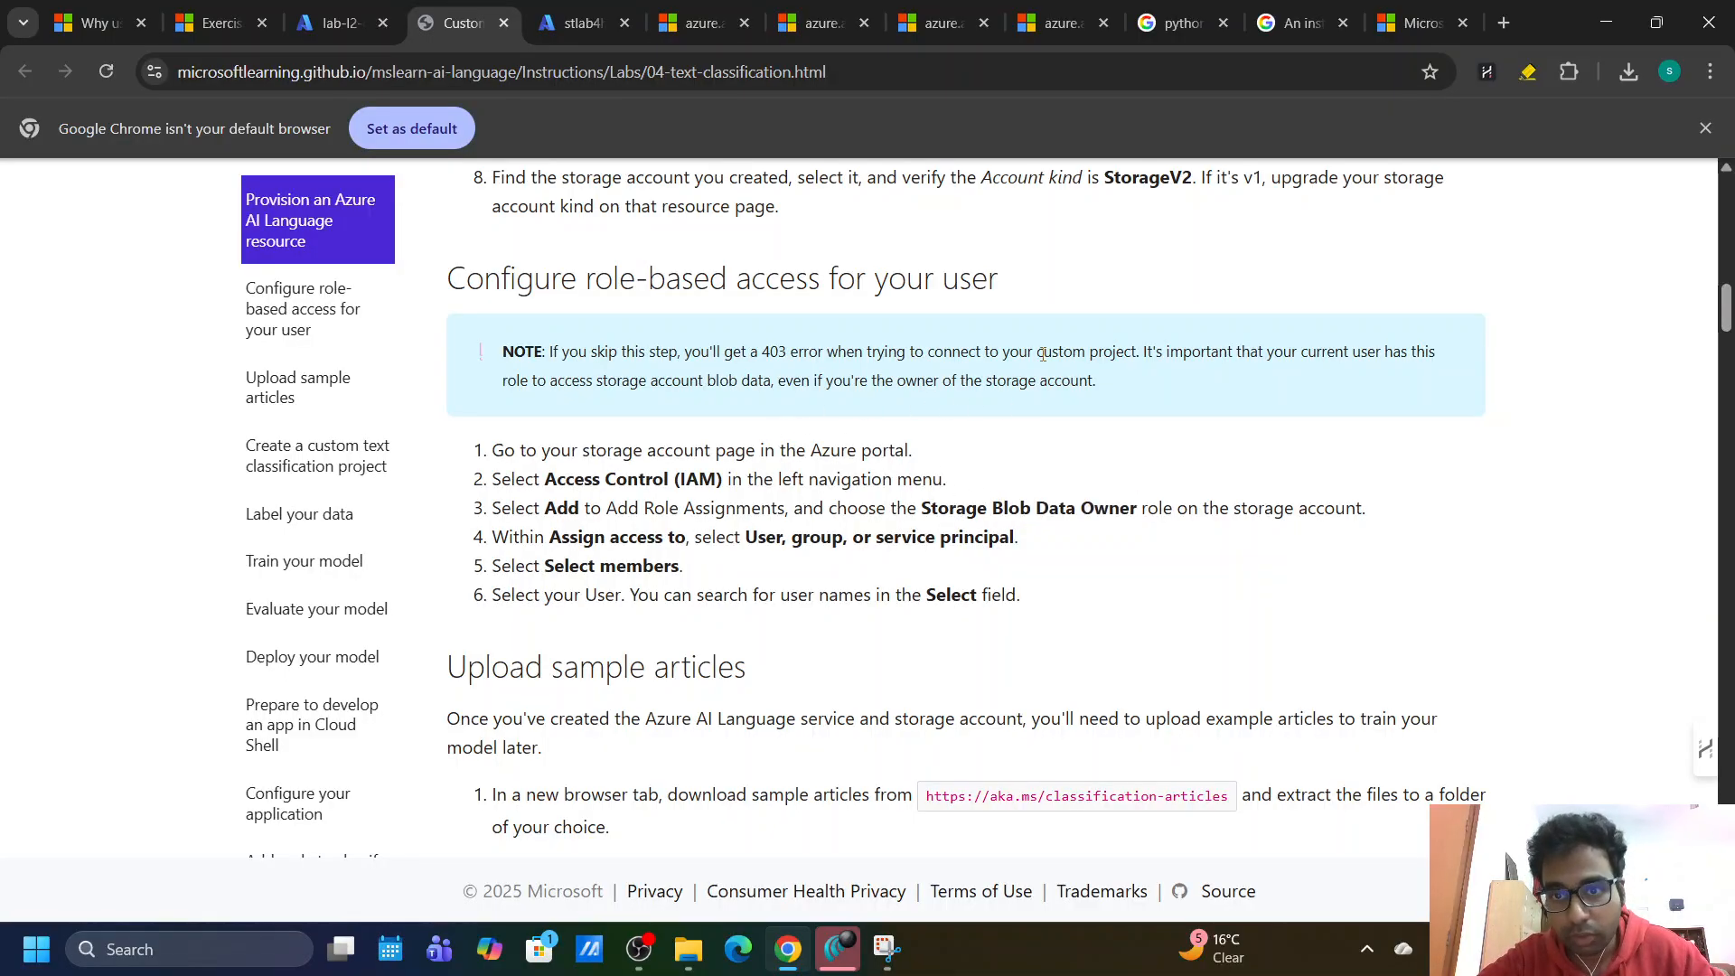
left_click_drag(1044, 353, 1113, 352)
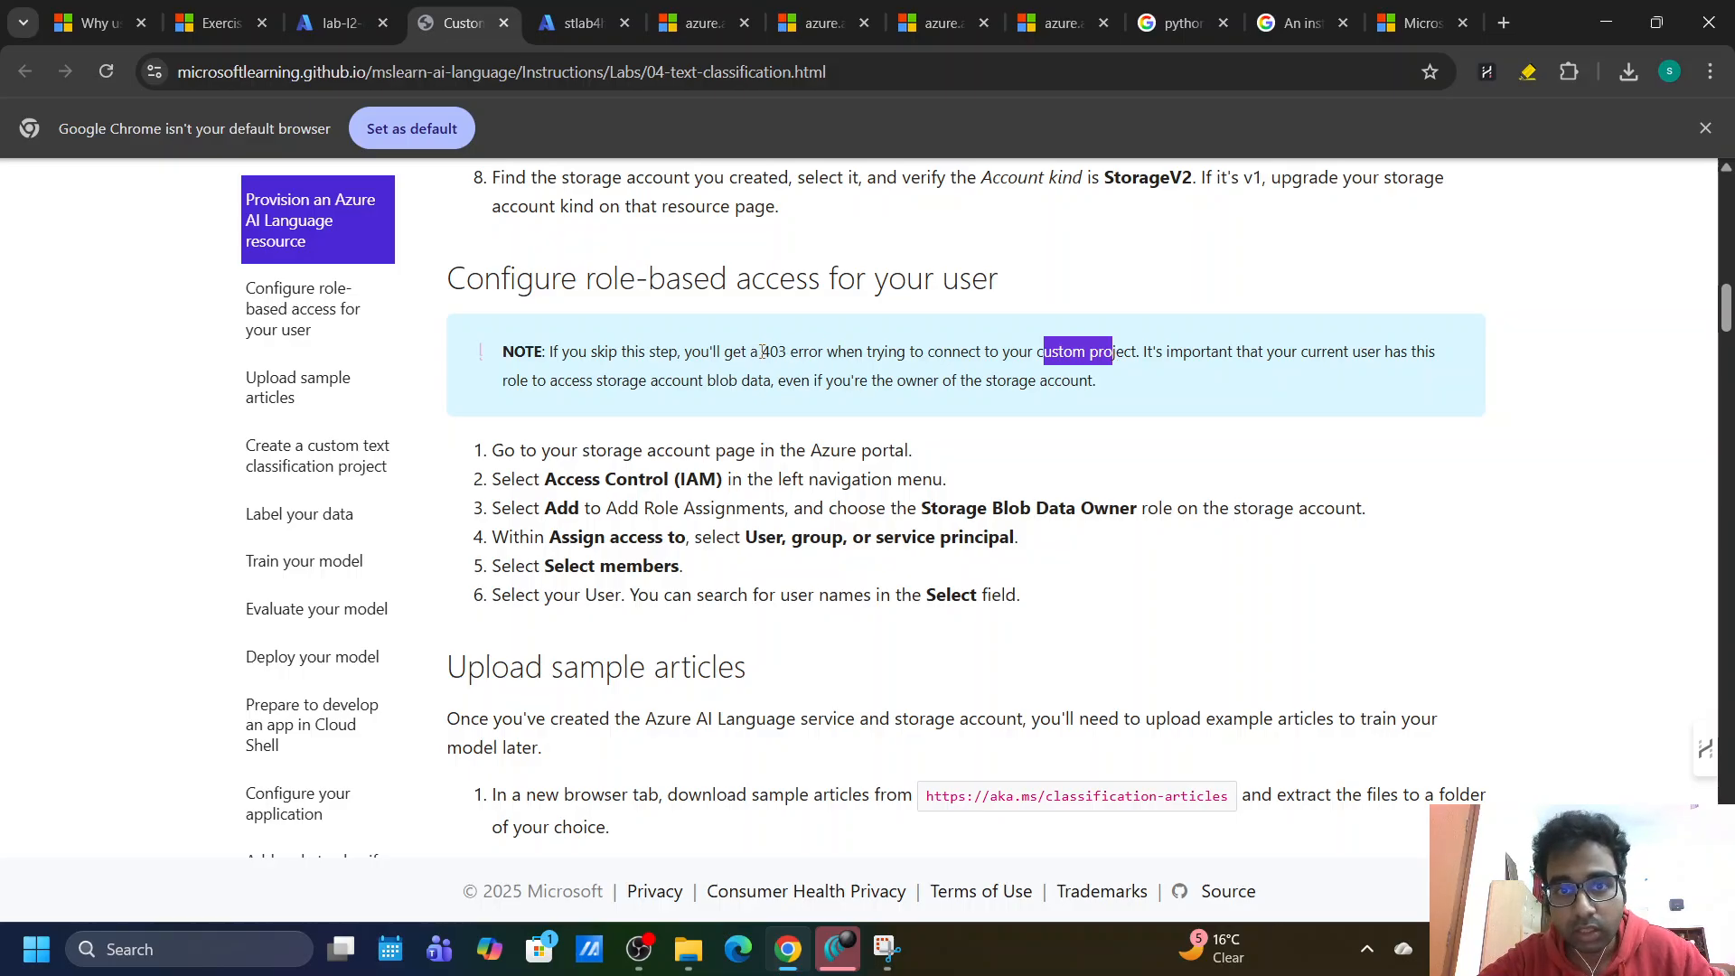
mouse_move(762, 352)
left_mouse_down()
mouse_move(822, 353)
mouse_move(761, 355)
left_mouse_up()
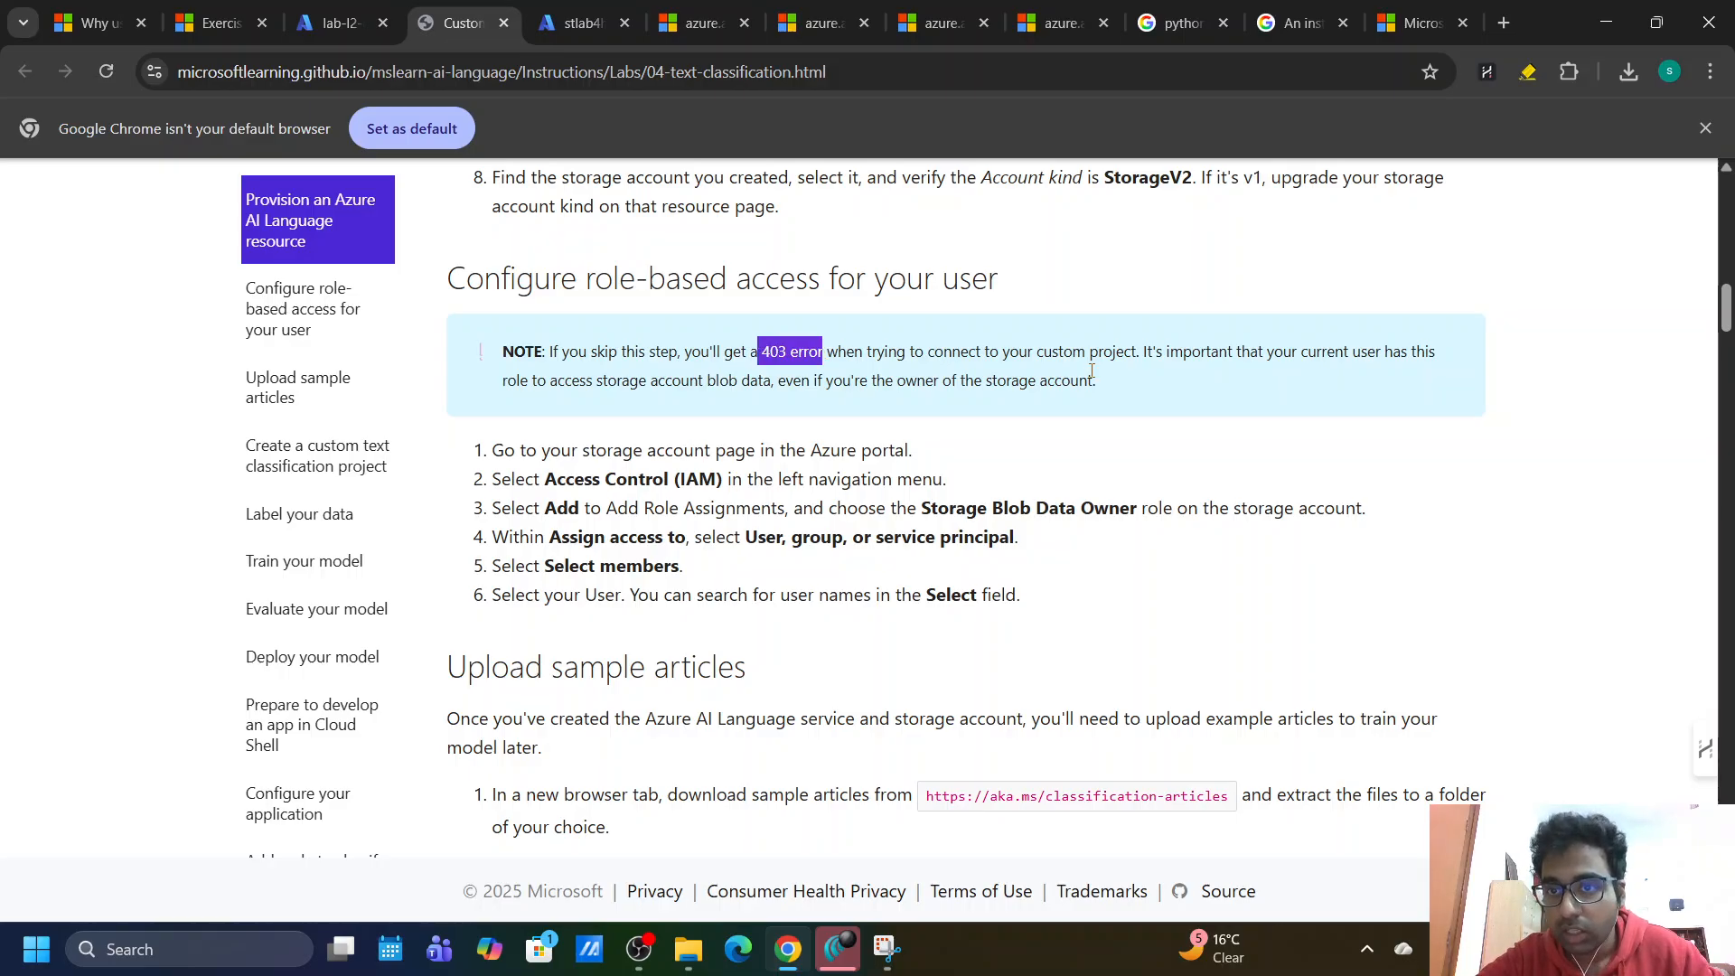
Study the note on why the current user needs the Storage Blob Data Owner role even when owning the storage account.
left_click_drag(1192, 353, 1283, 352)
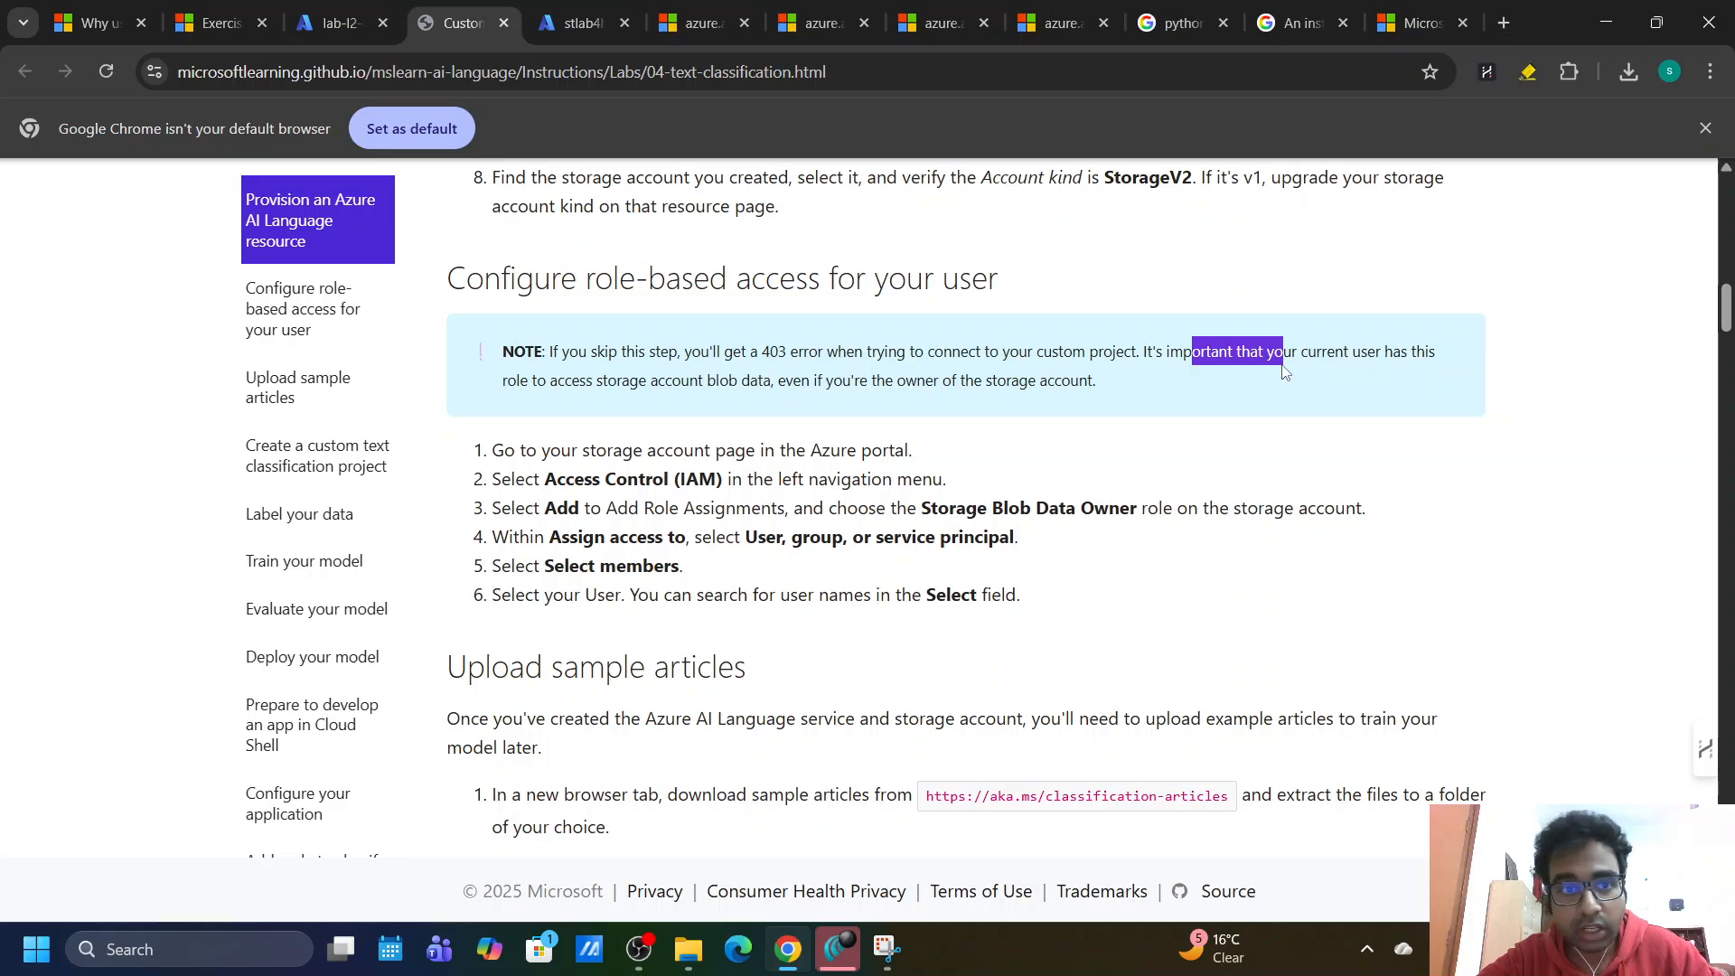
left_click(1143, 512)
left_click_drag(1142, 512, 949, 511)
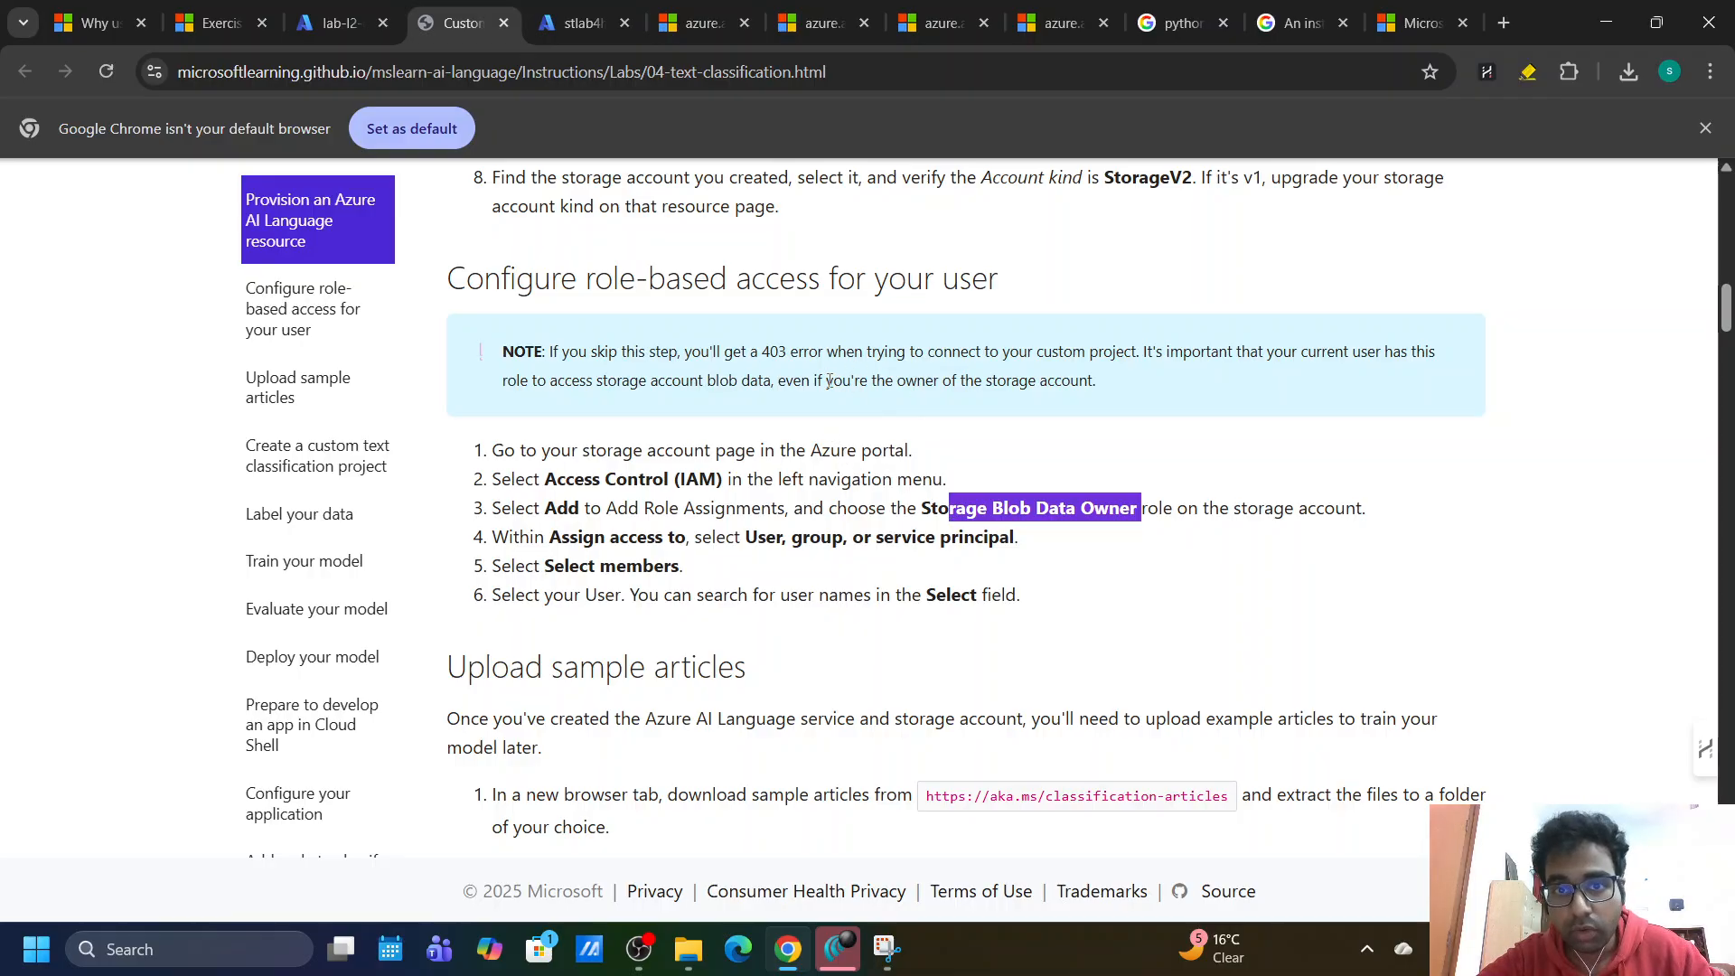
left_click(863, 382)
mouse_move(863, 382)
left_mouse_down()
mouse_move(1020, 381)
mouse_move(868, 381)
left_mouse_up()
left_click(1081, 383)
left_click_drag(558, 381, 693, 401)
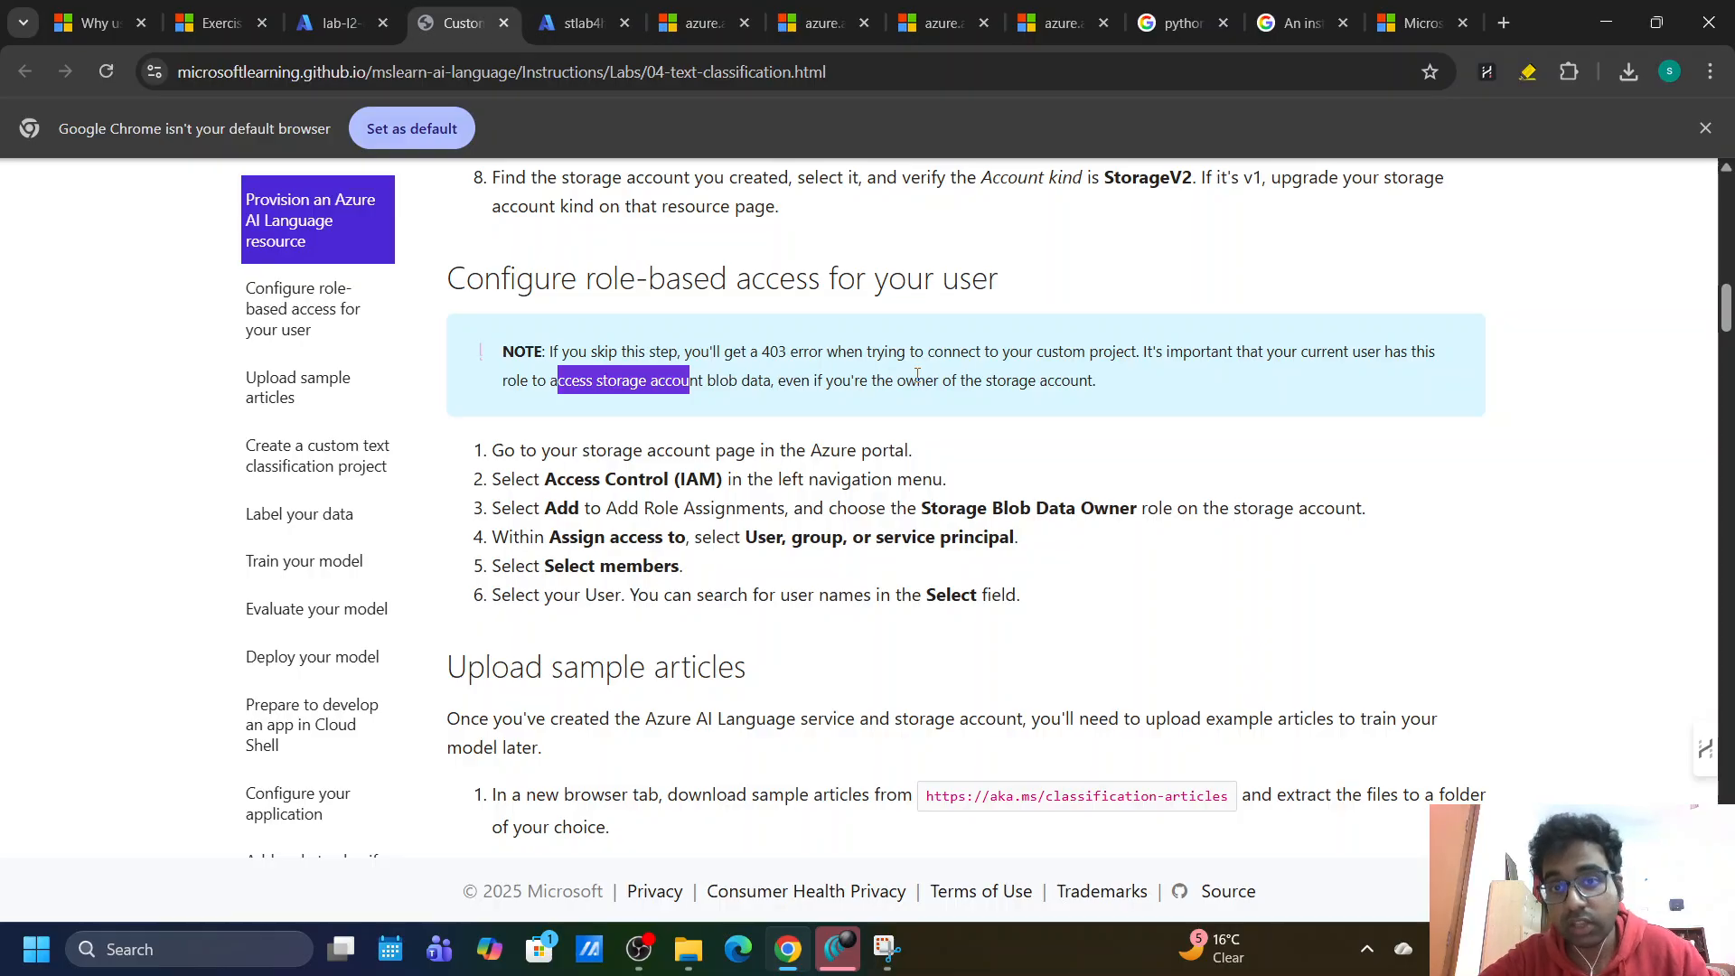
left_click(916, 374)
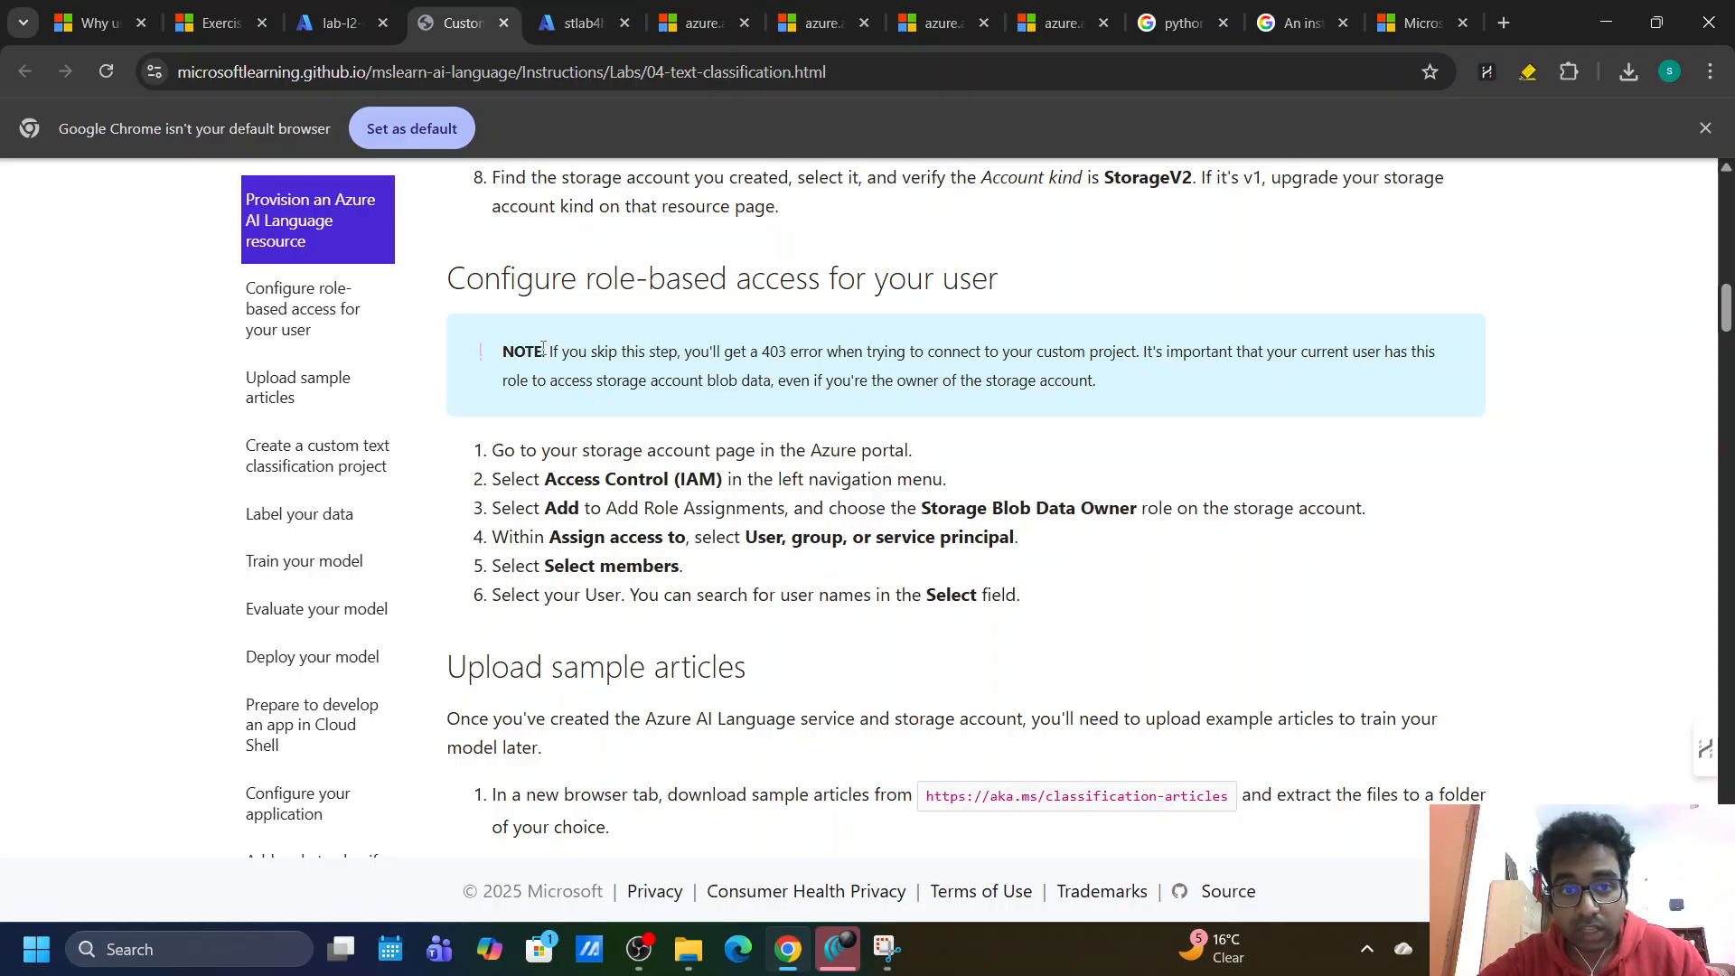
left_click_drag(544, 351, 1162, 394)
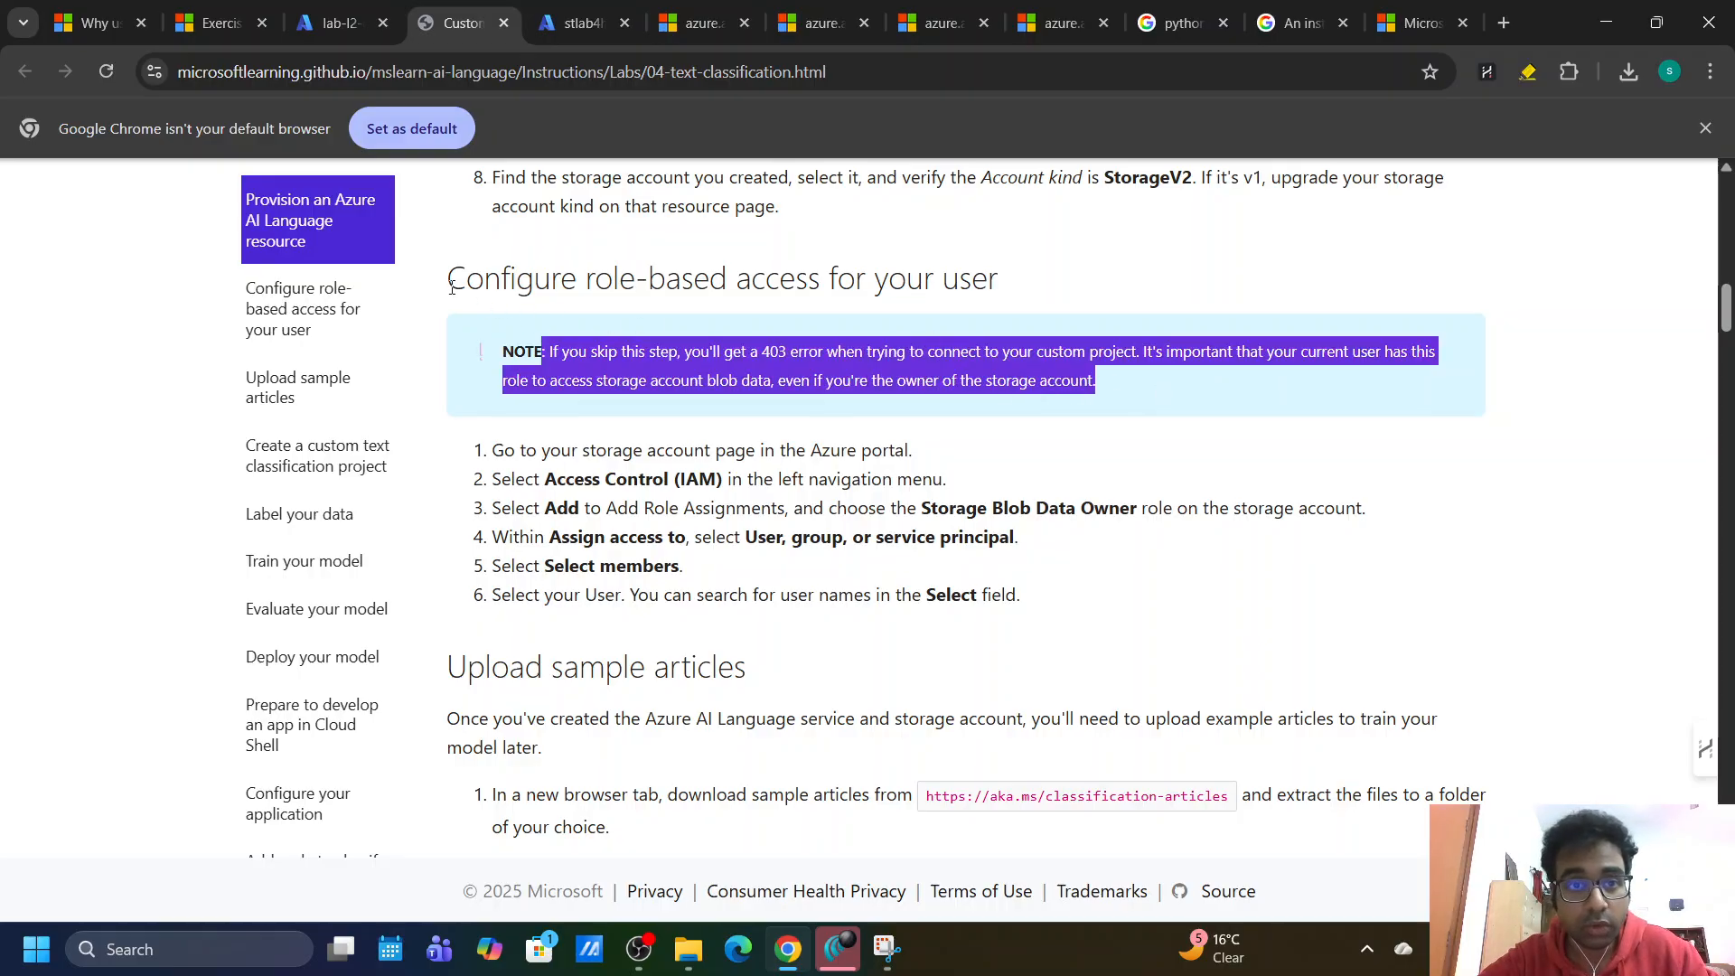
left_click_drag(452, 287, 1117, 308)
left_click(693, 497)
Read the "Upload sample articles" instructions, focusing on the articles container name and the Allow Blob anonymous access setting.
scroll(633, 524, "down", 4)
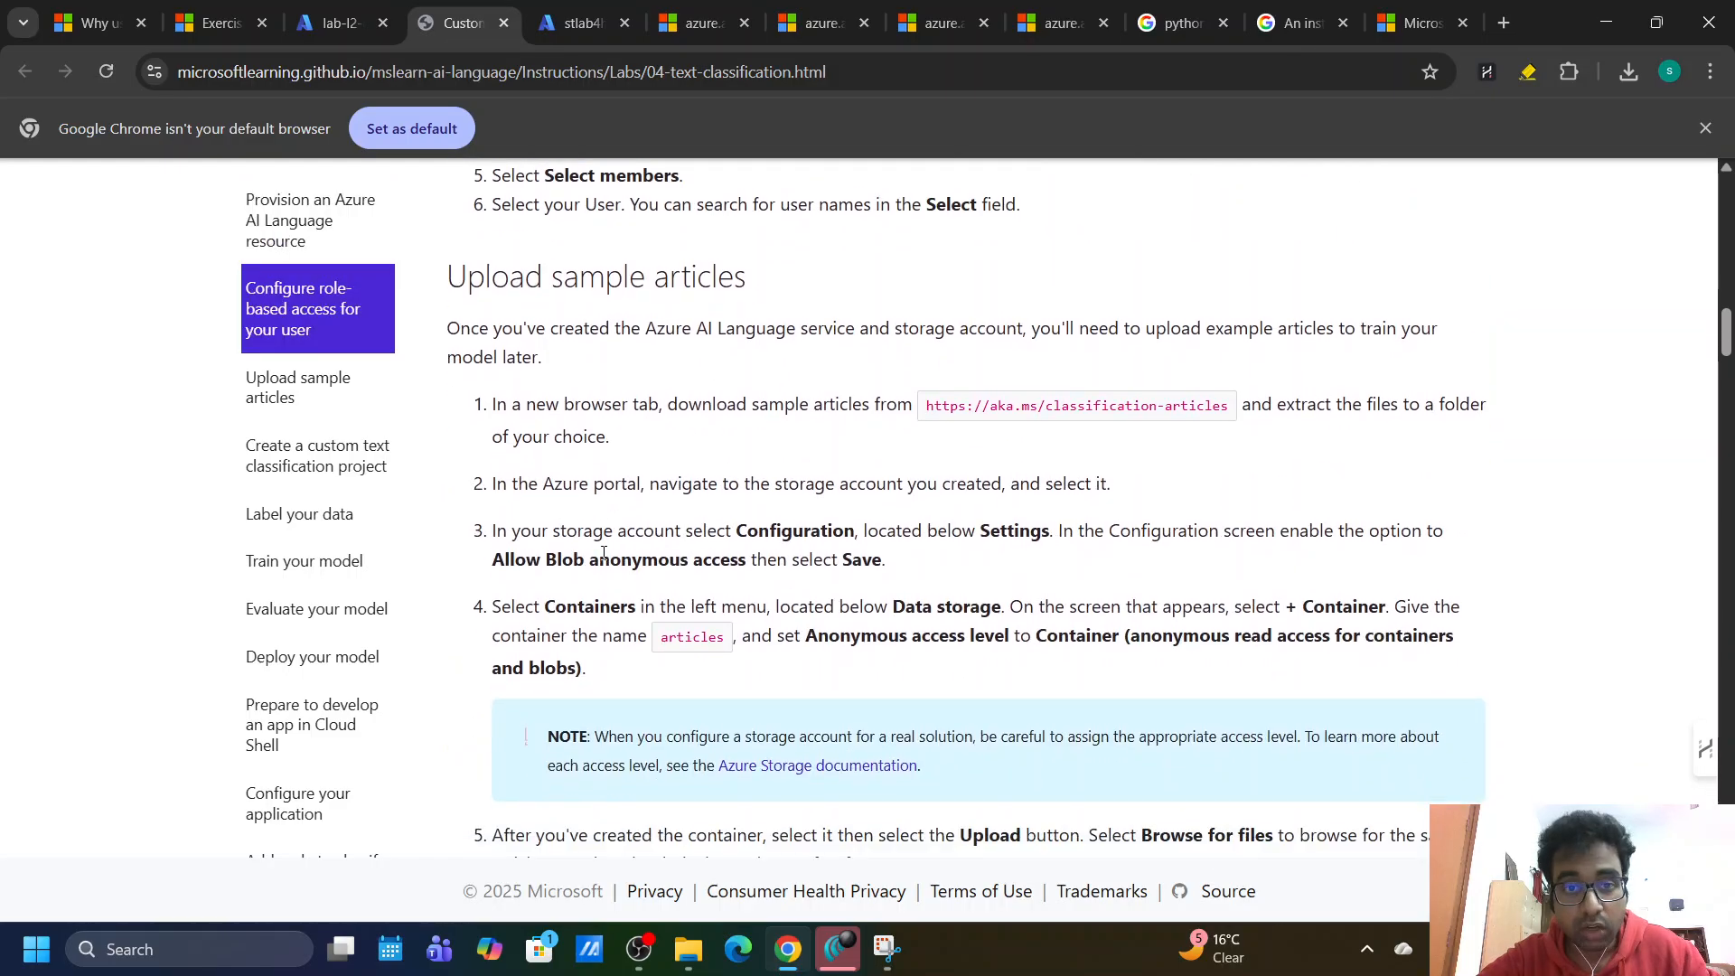
scroll(604, 553, "down", 1)
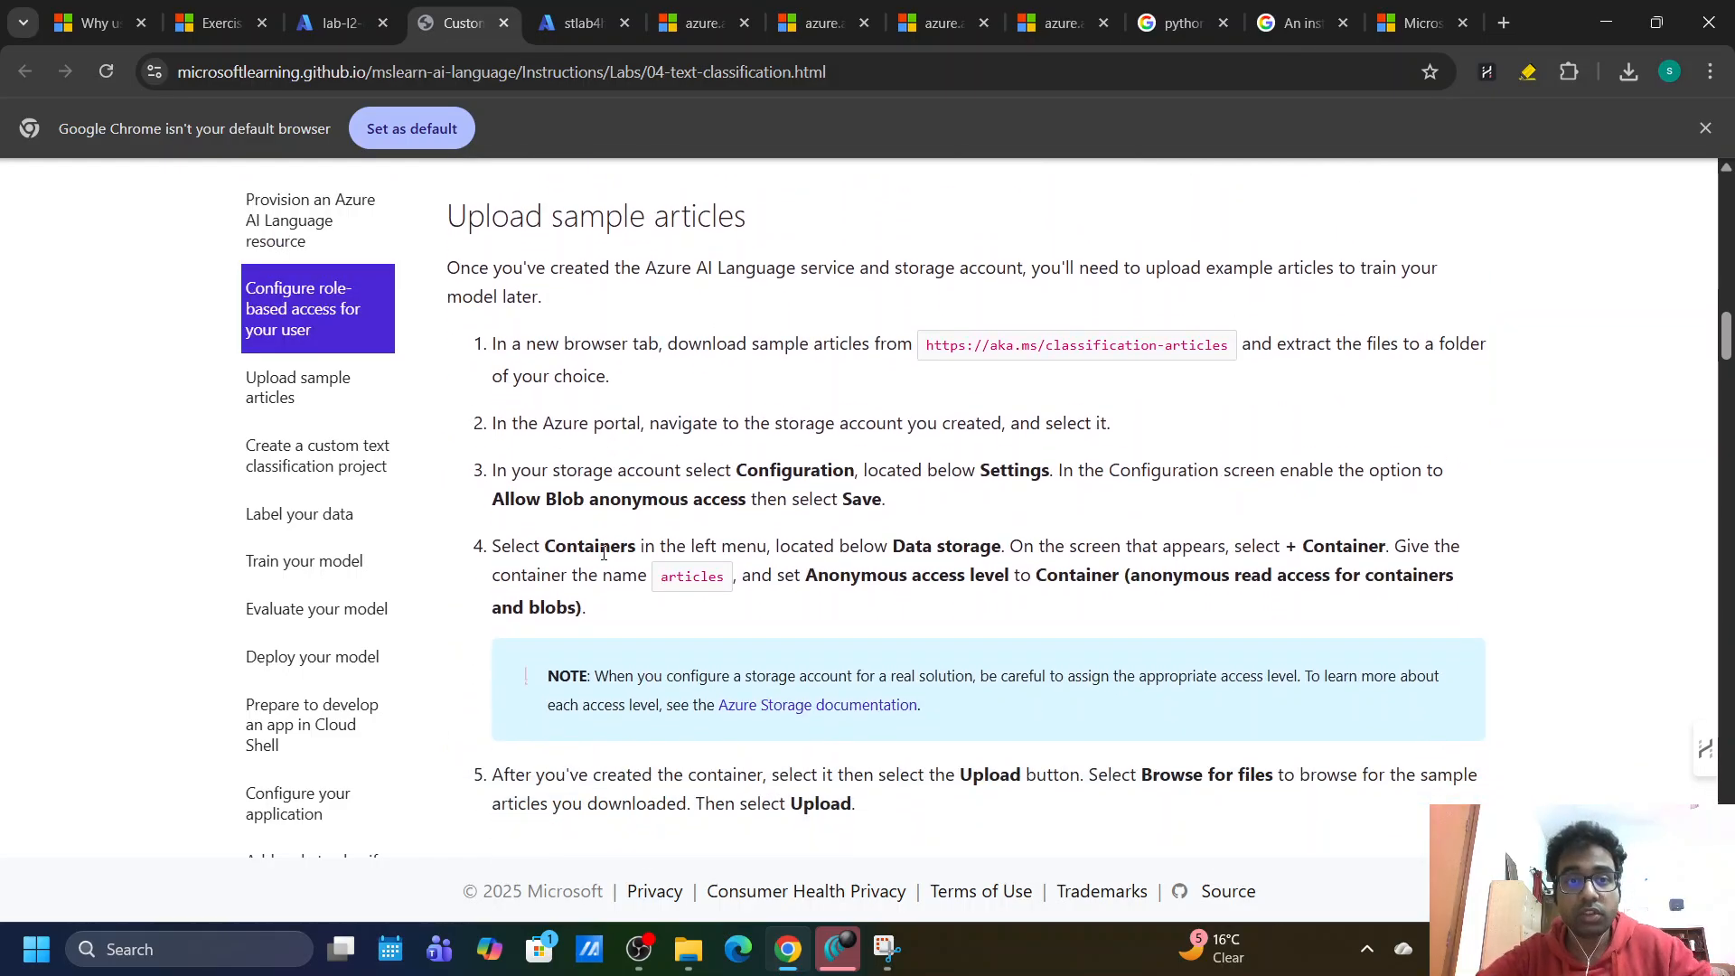
left_click_drag(711, 221, 451, 216)
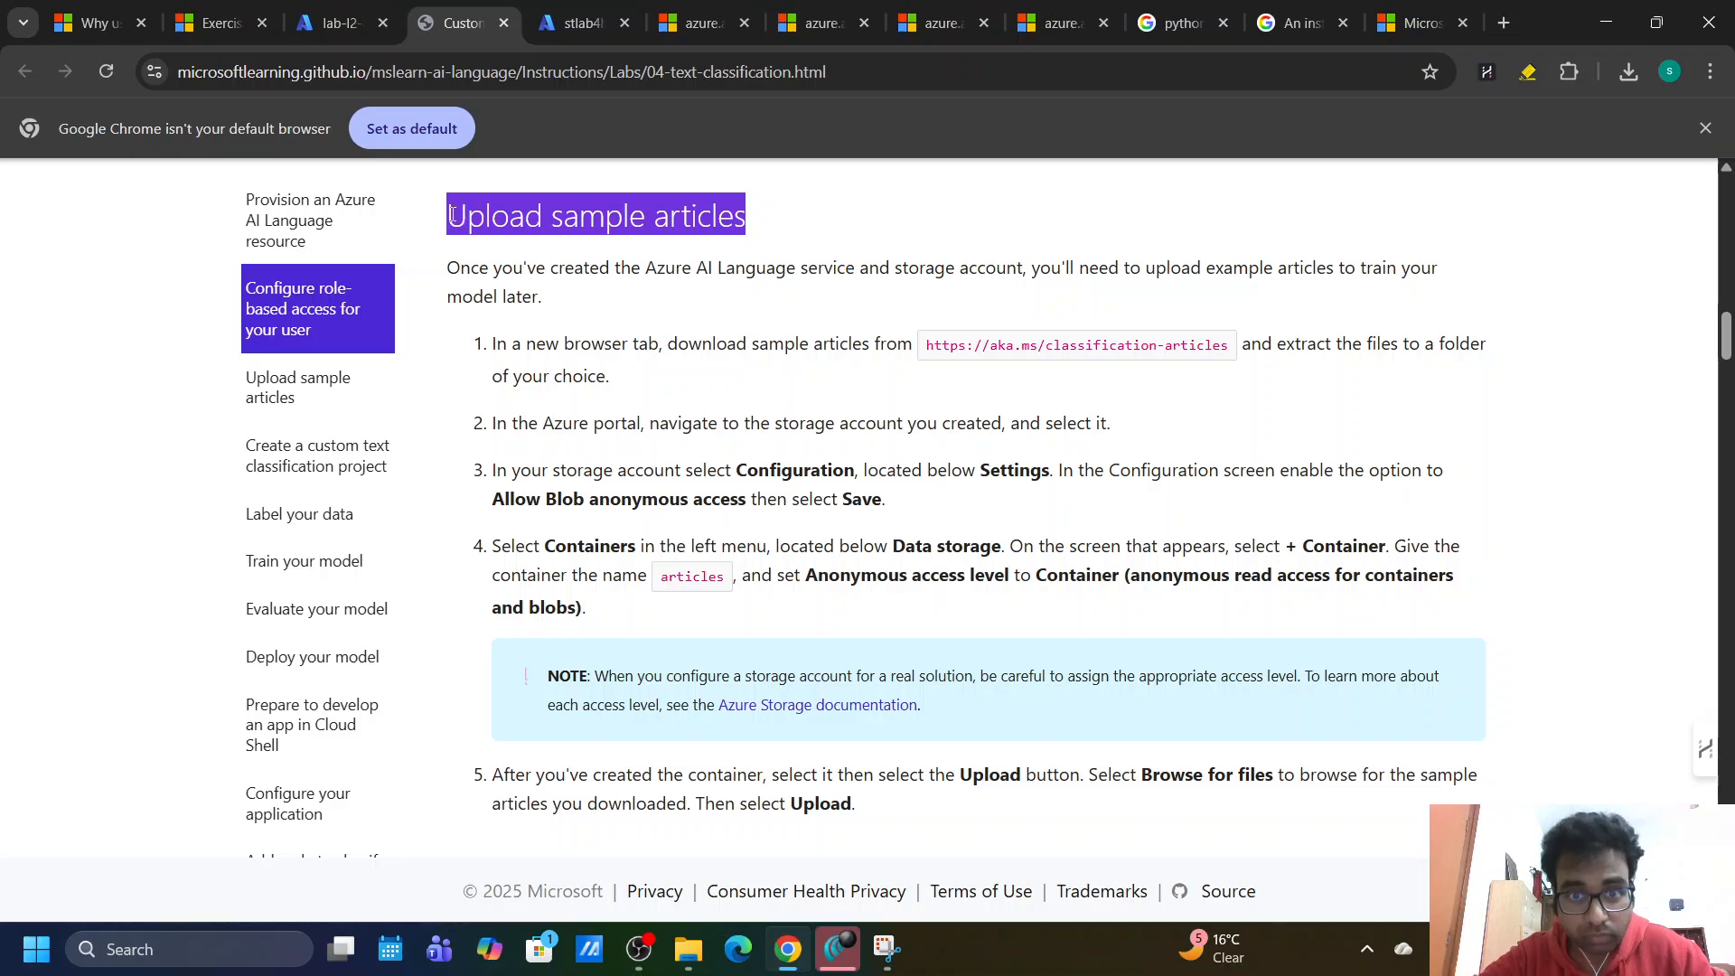
left_click(832, 387)
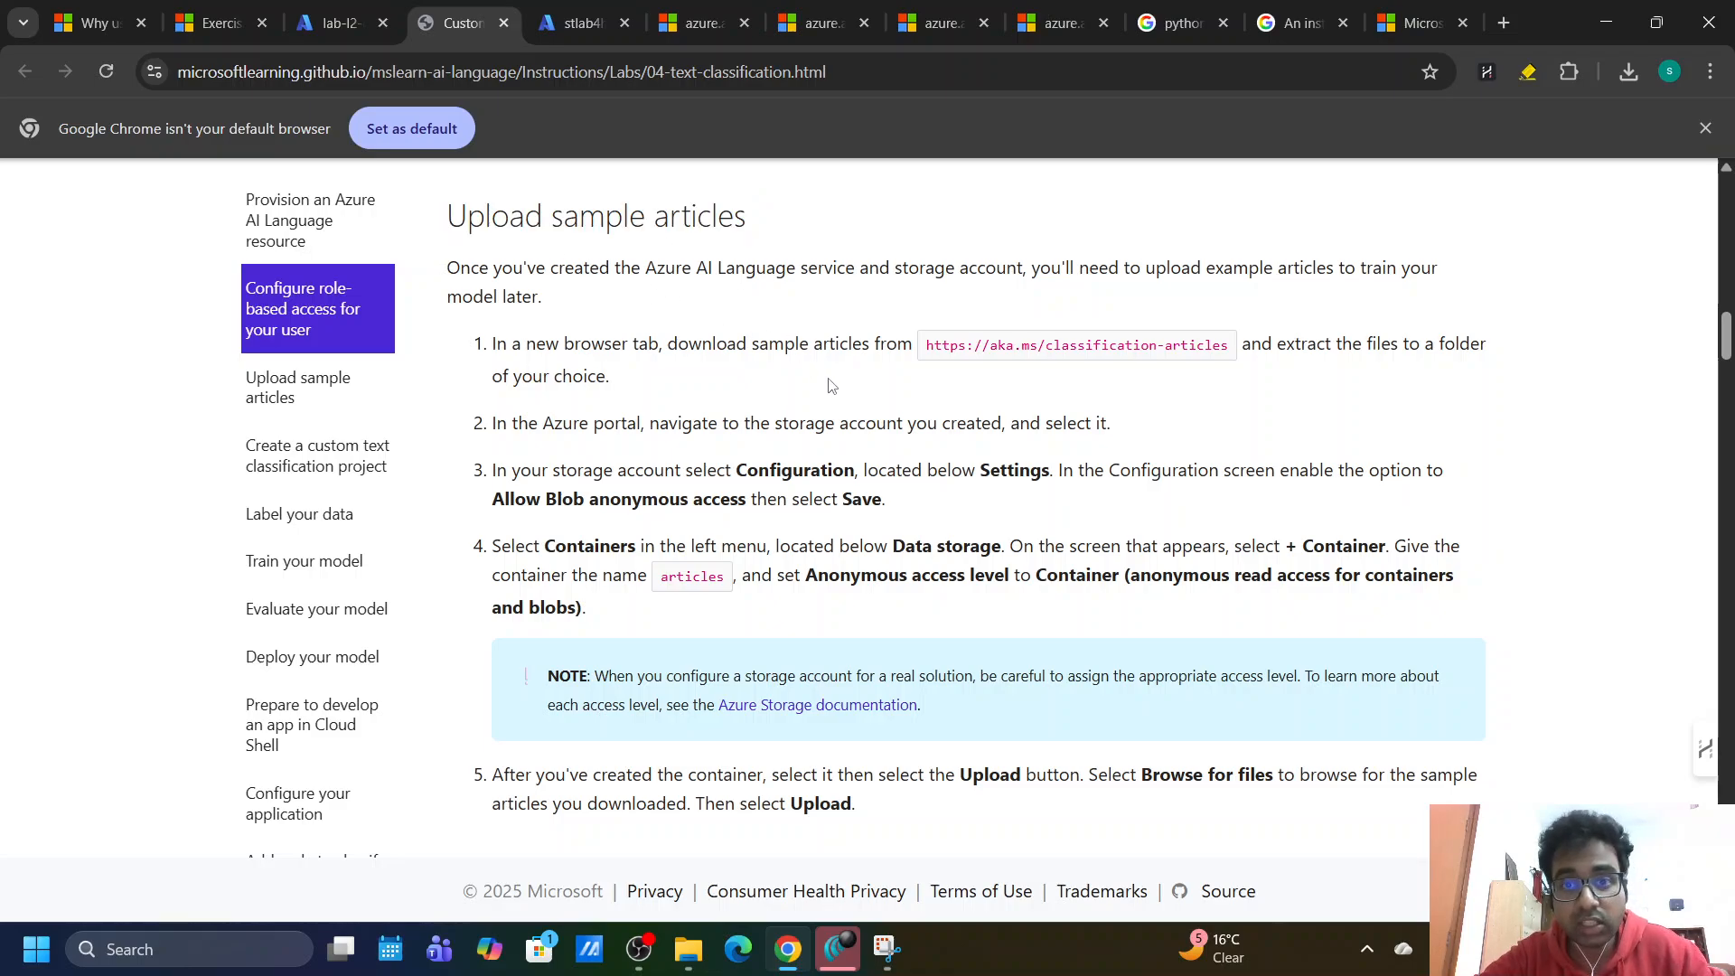
scroll(831, 387, "down", 1)
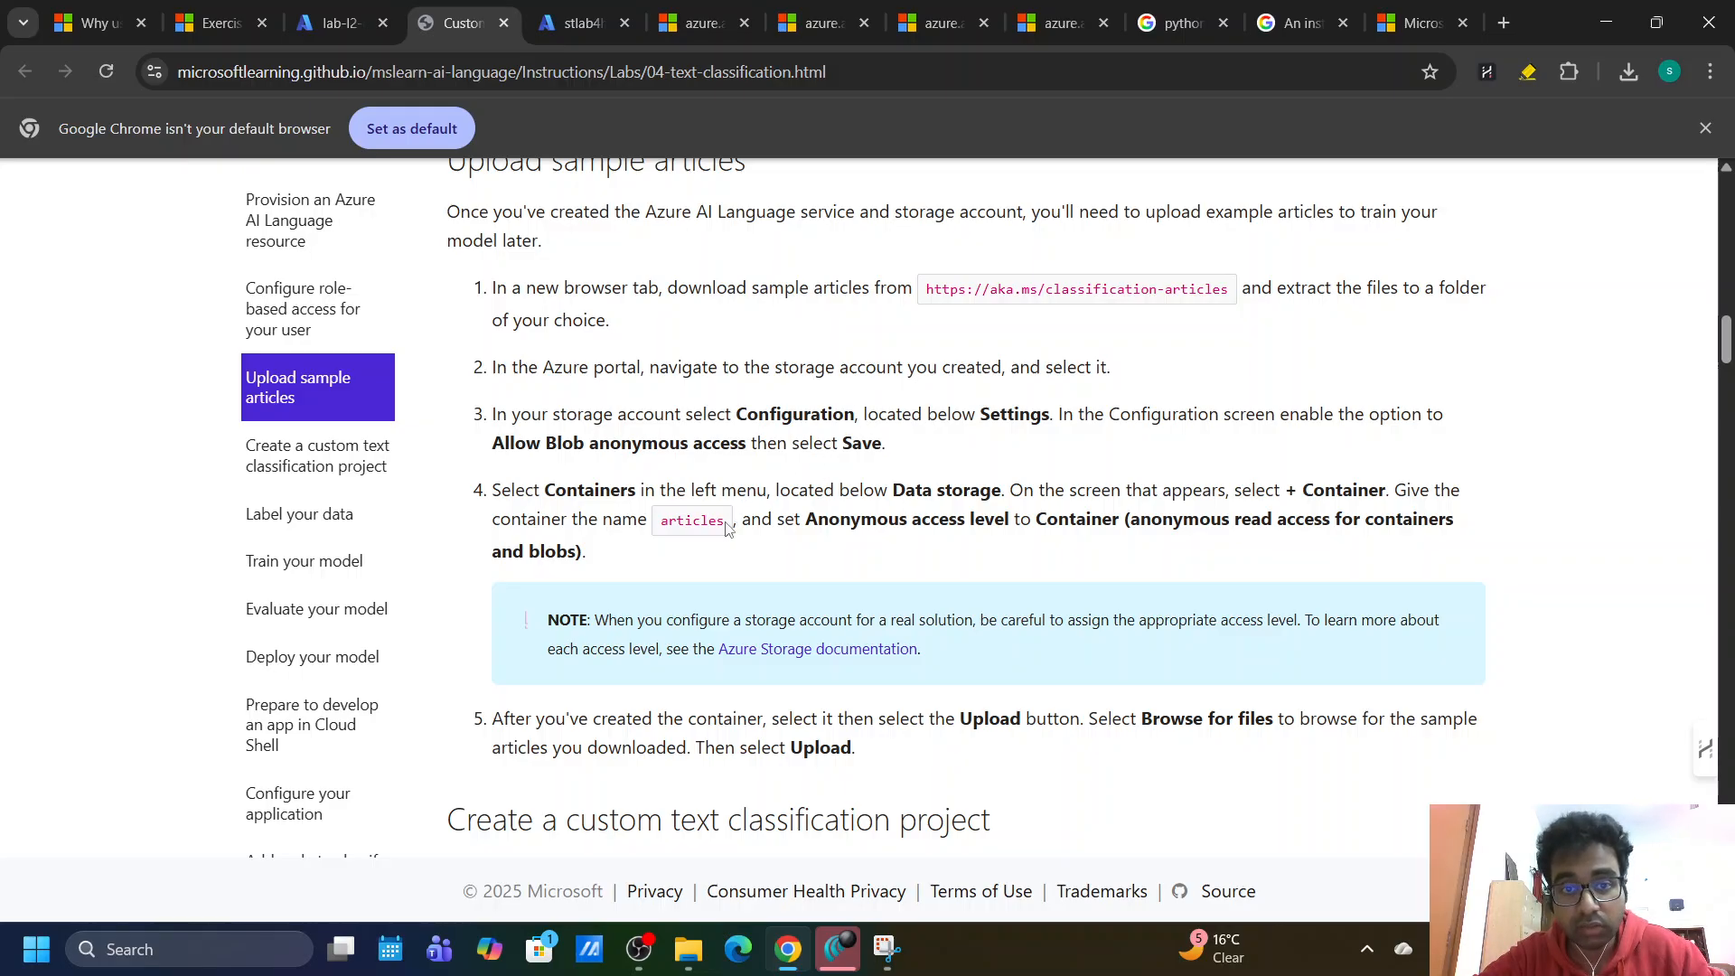
left_click_drag(728, 528, 652, 521)
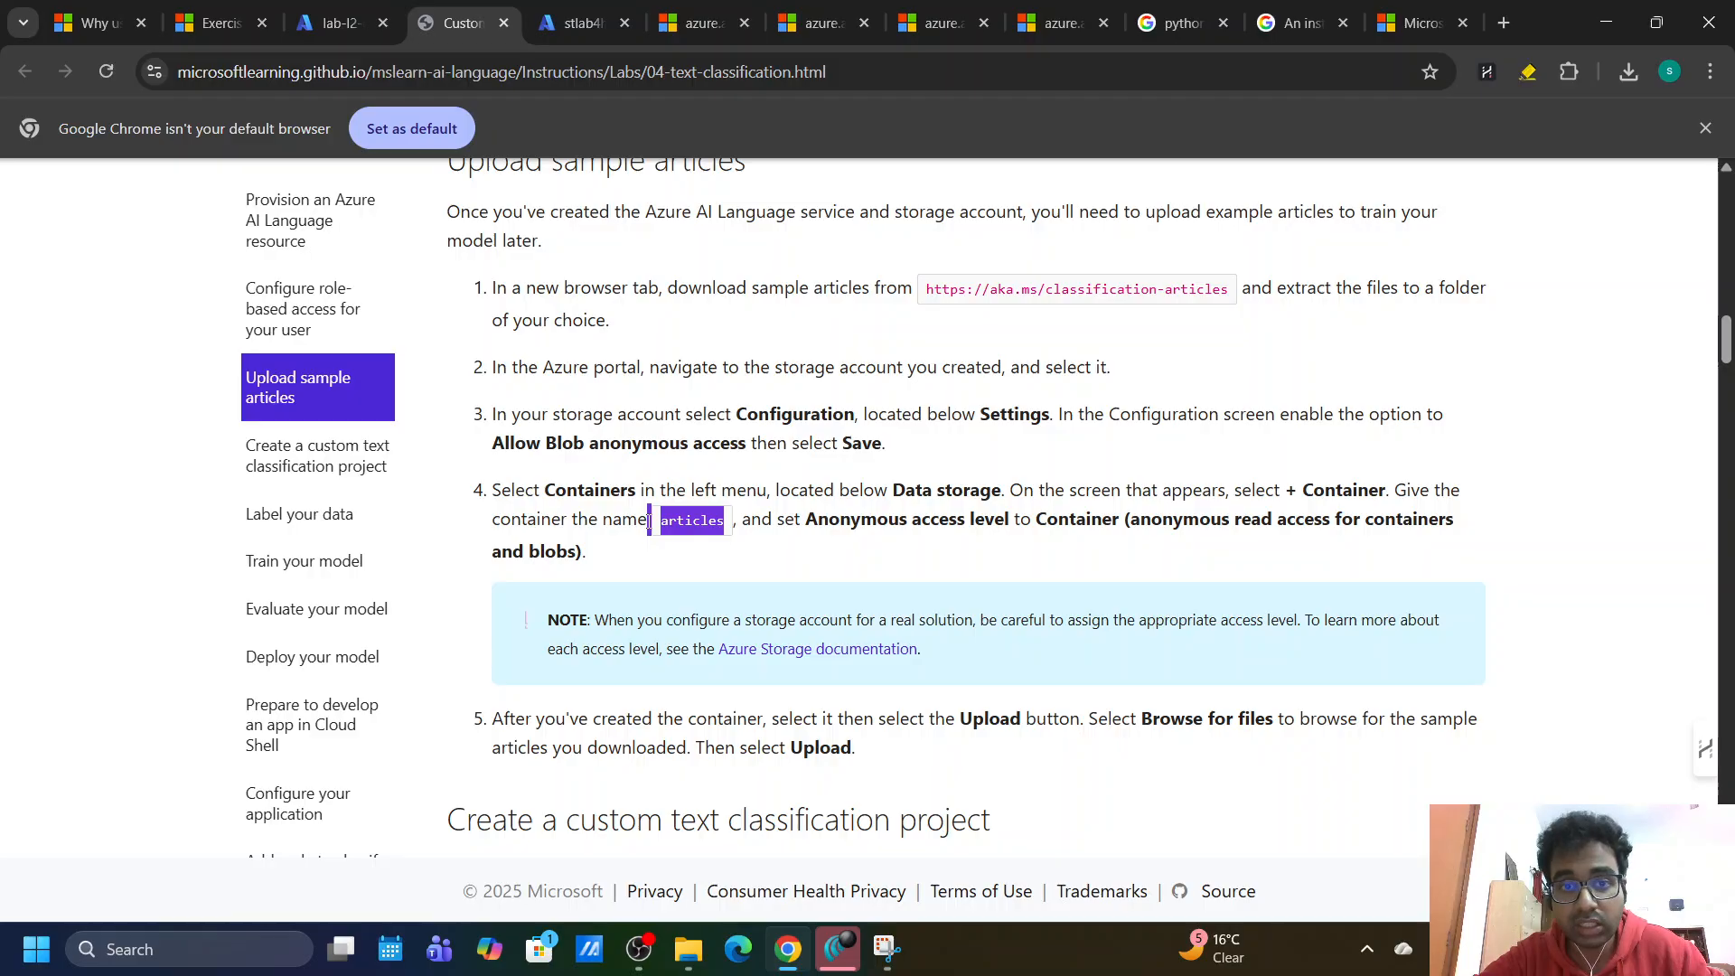
left_click(649, 522)
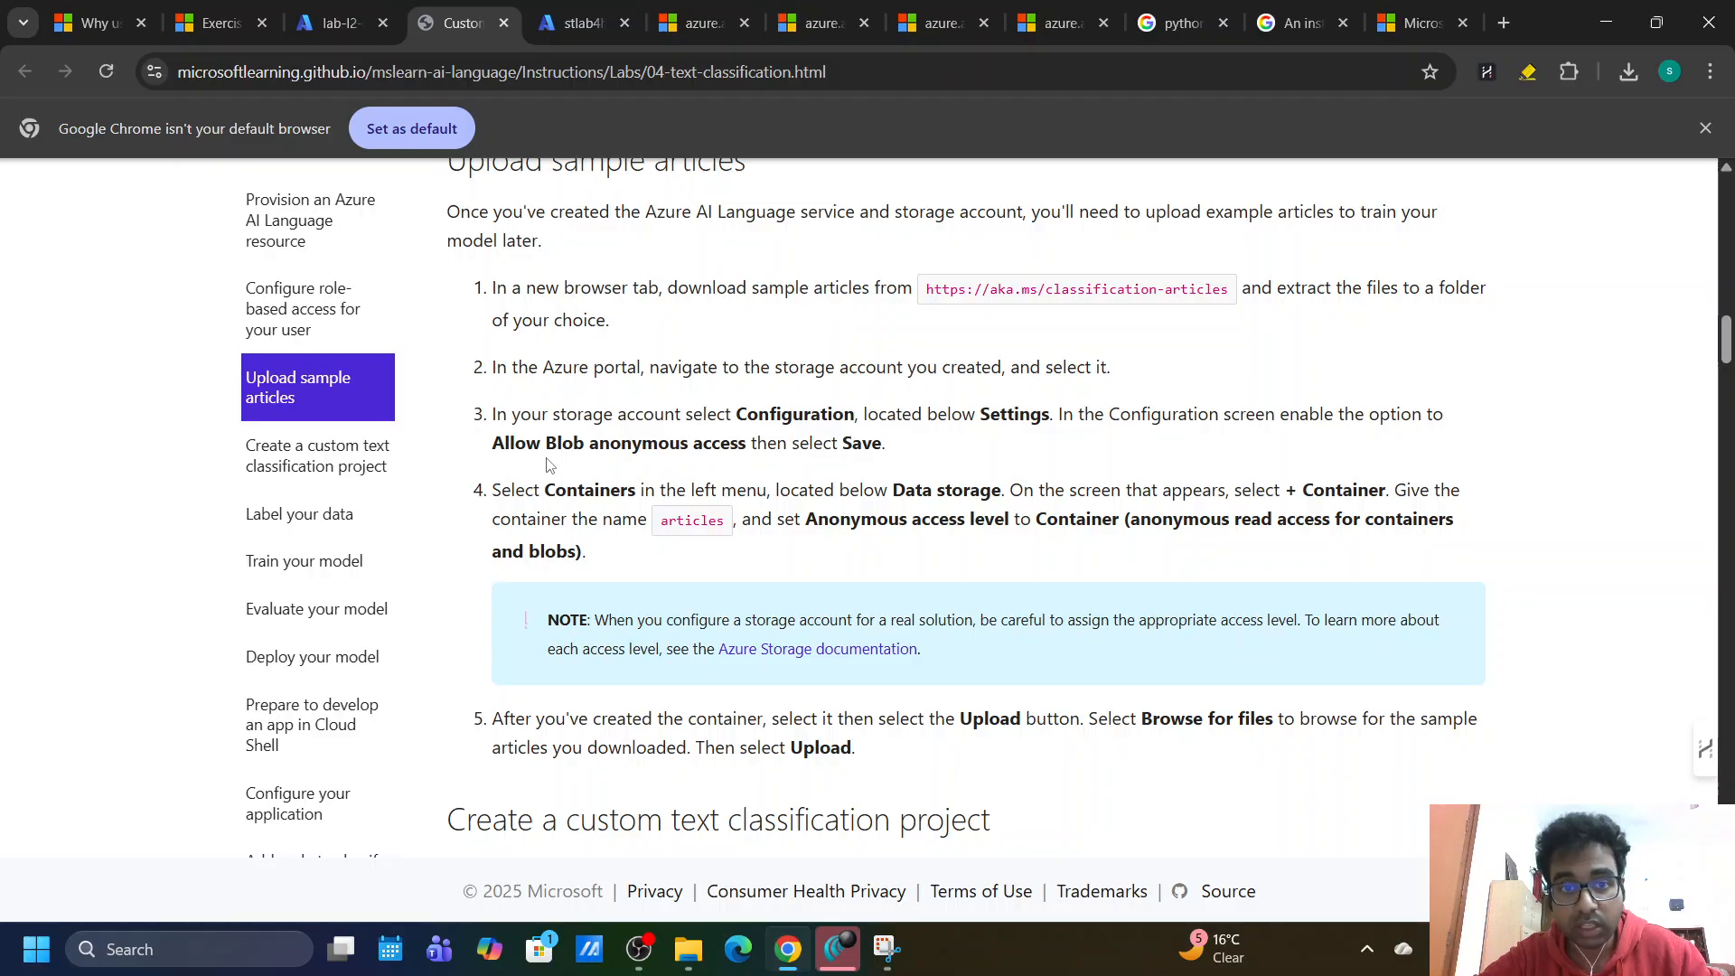
left_click_drag(502, 445, 745, 446)
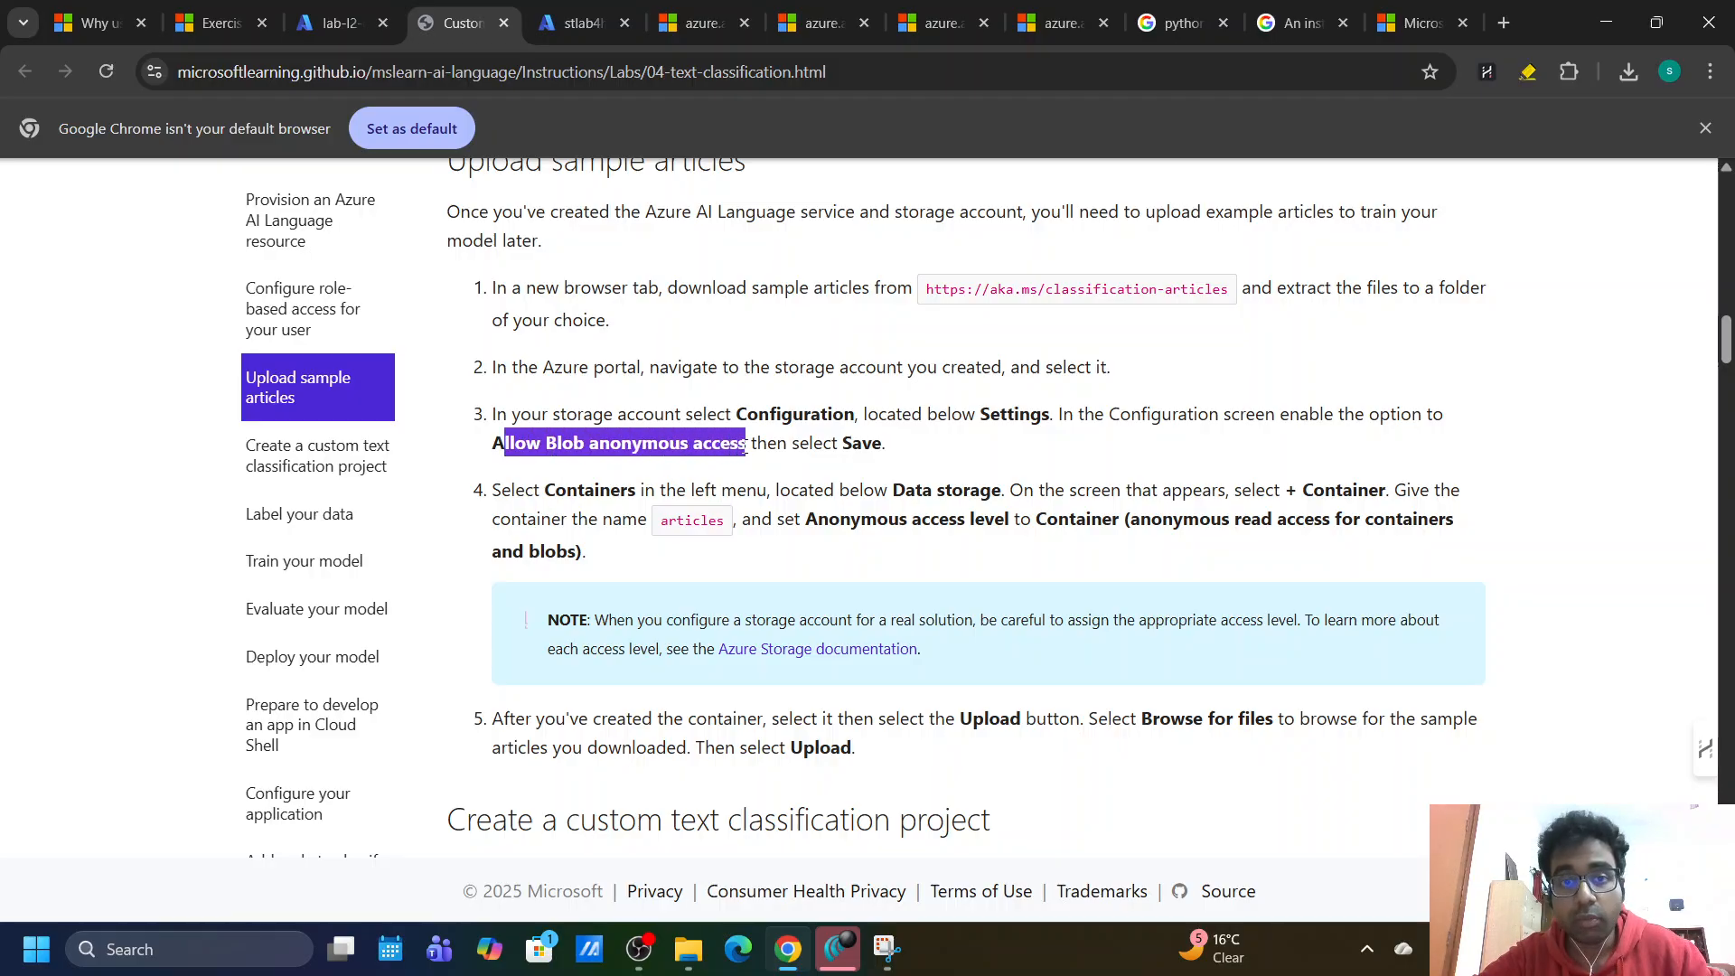
left_click(744, 446)
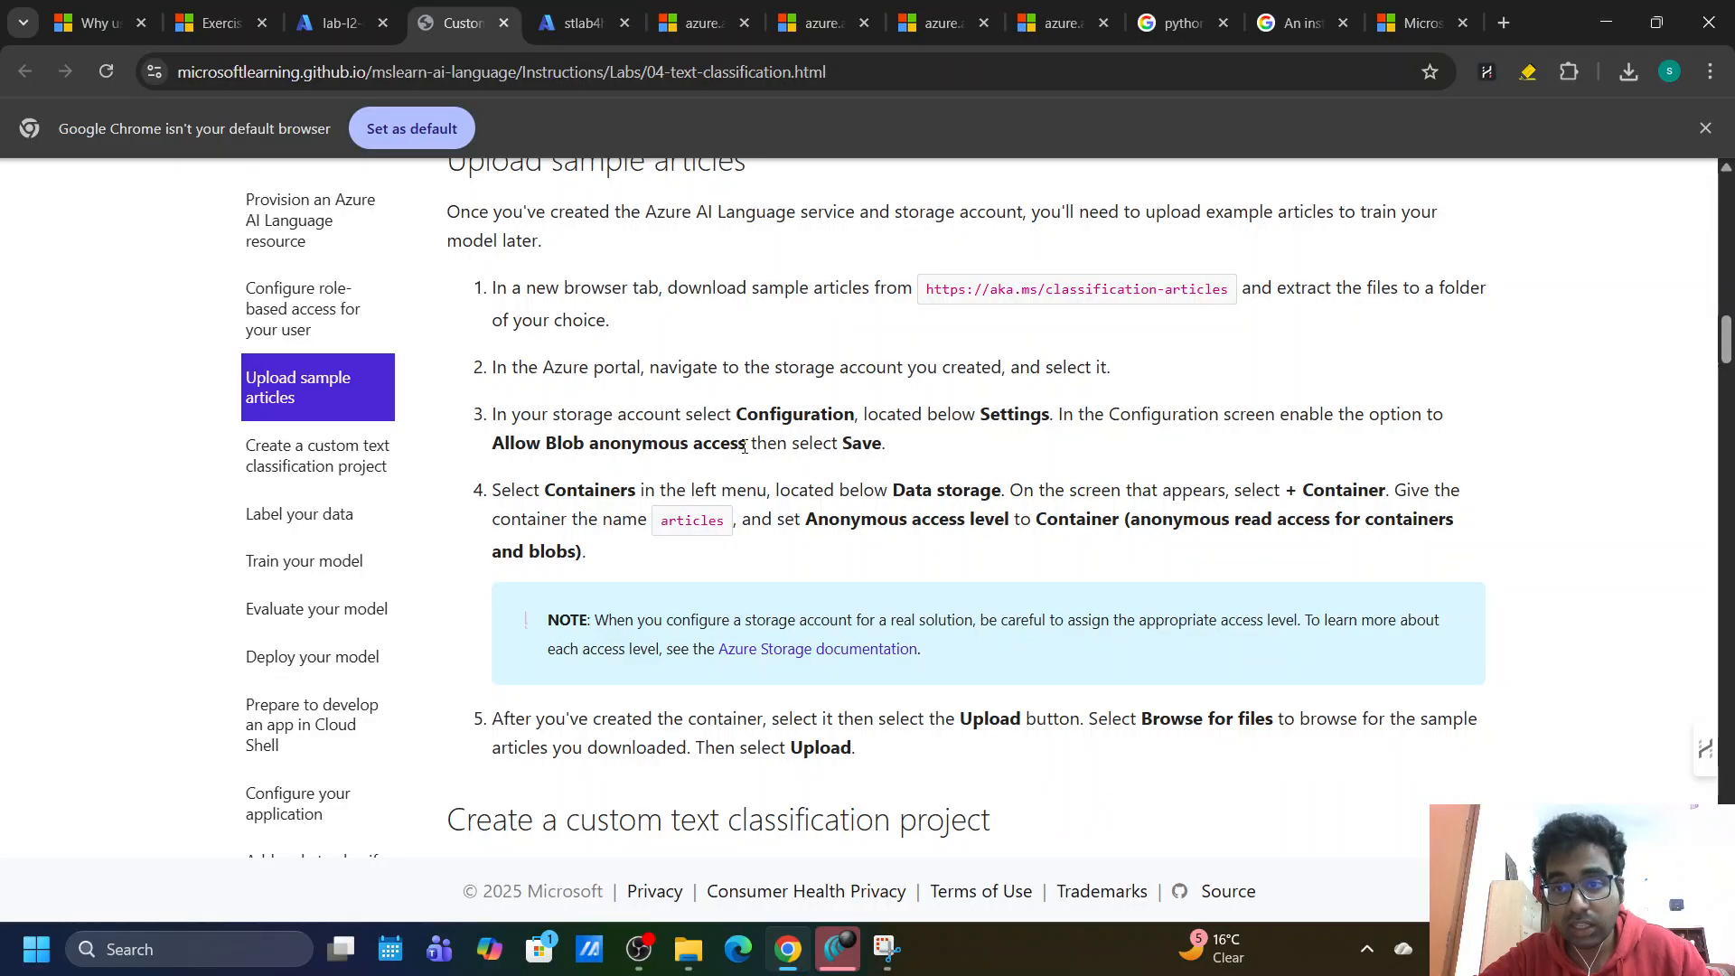
left_click_drag(745, 447, 491, 459)
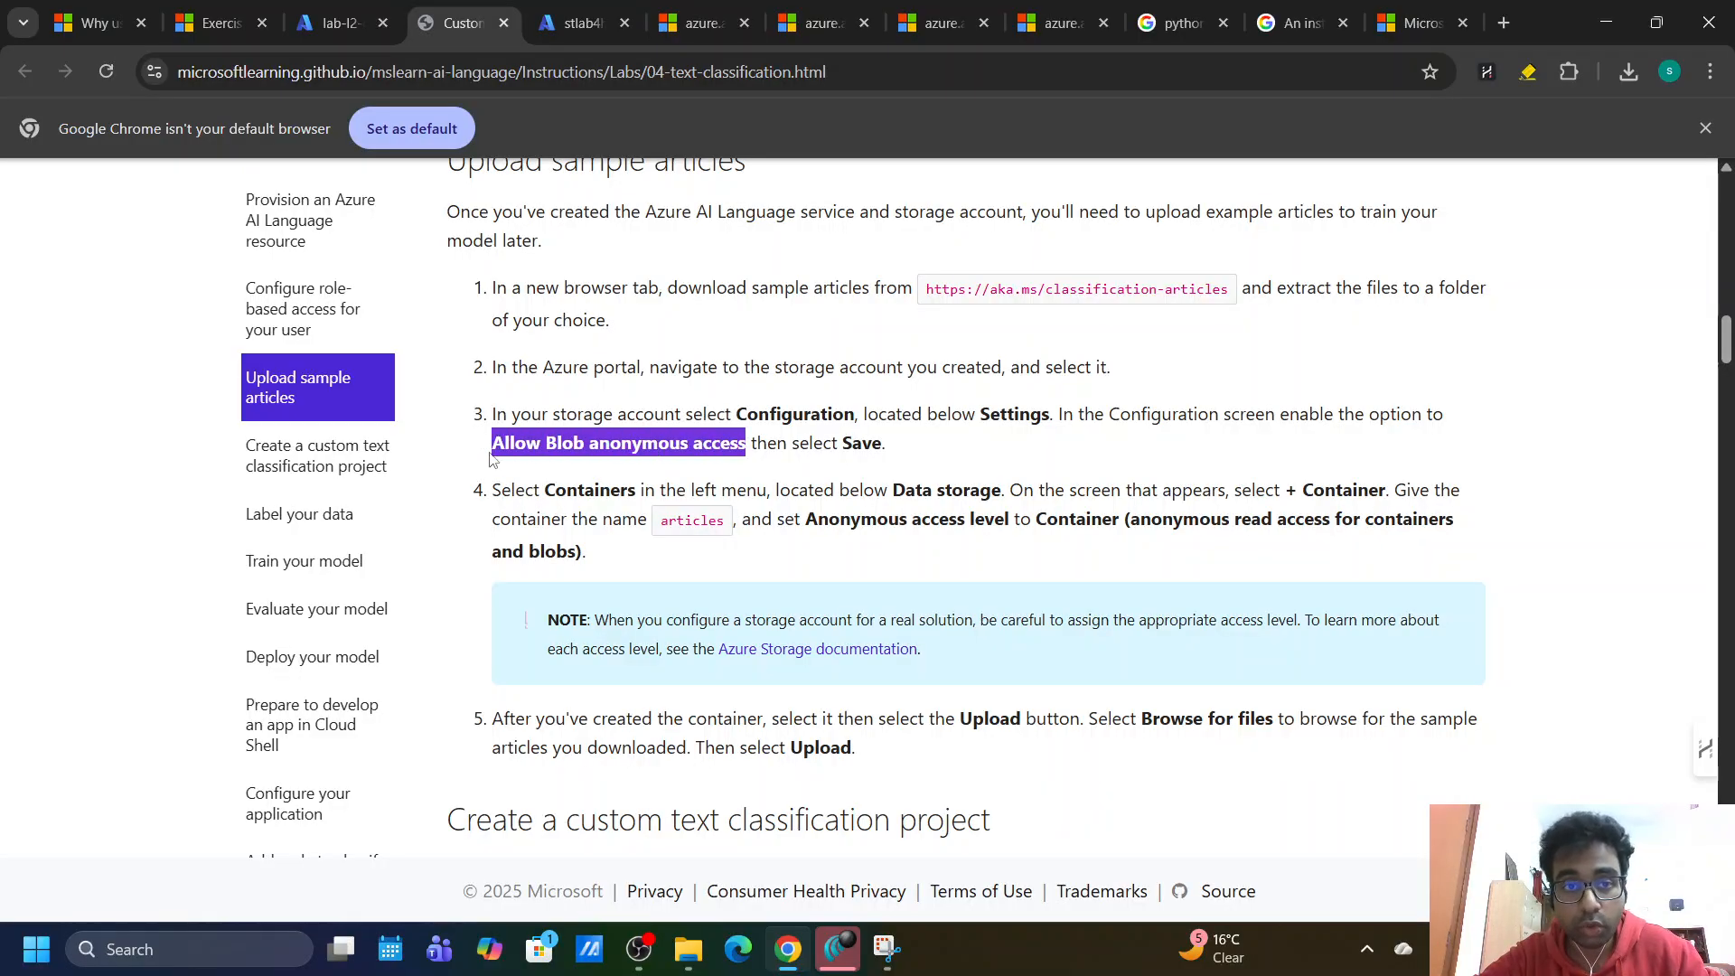
left_click(617, 453)
Look through the lab-l2-qa language resource's overview and resource management entries for the storage configuration settings.
left_click(342, 23)
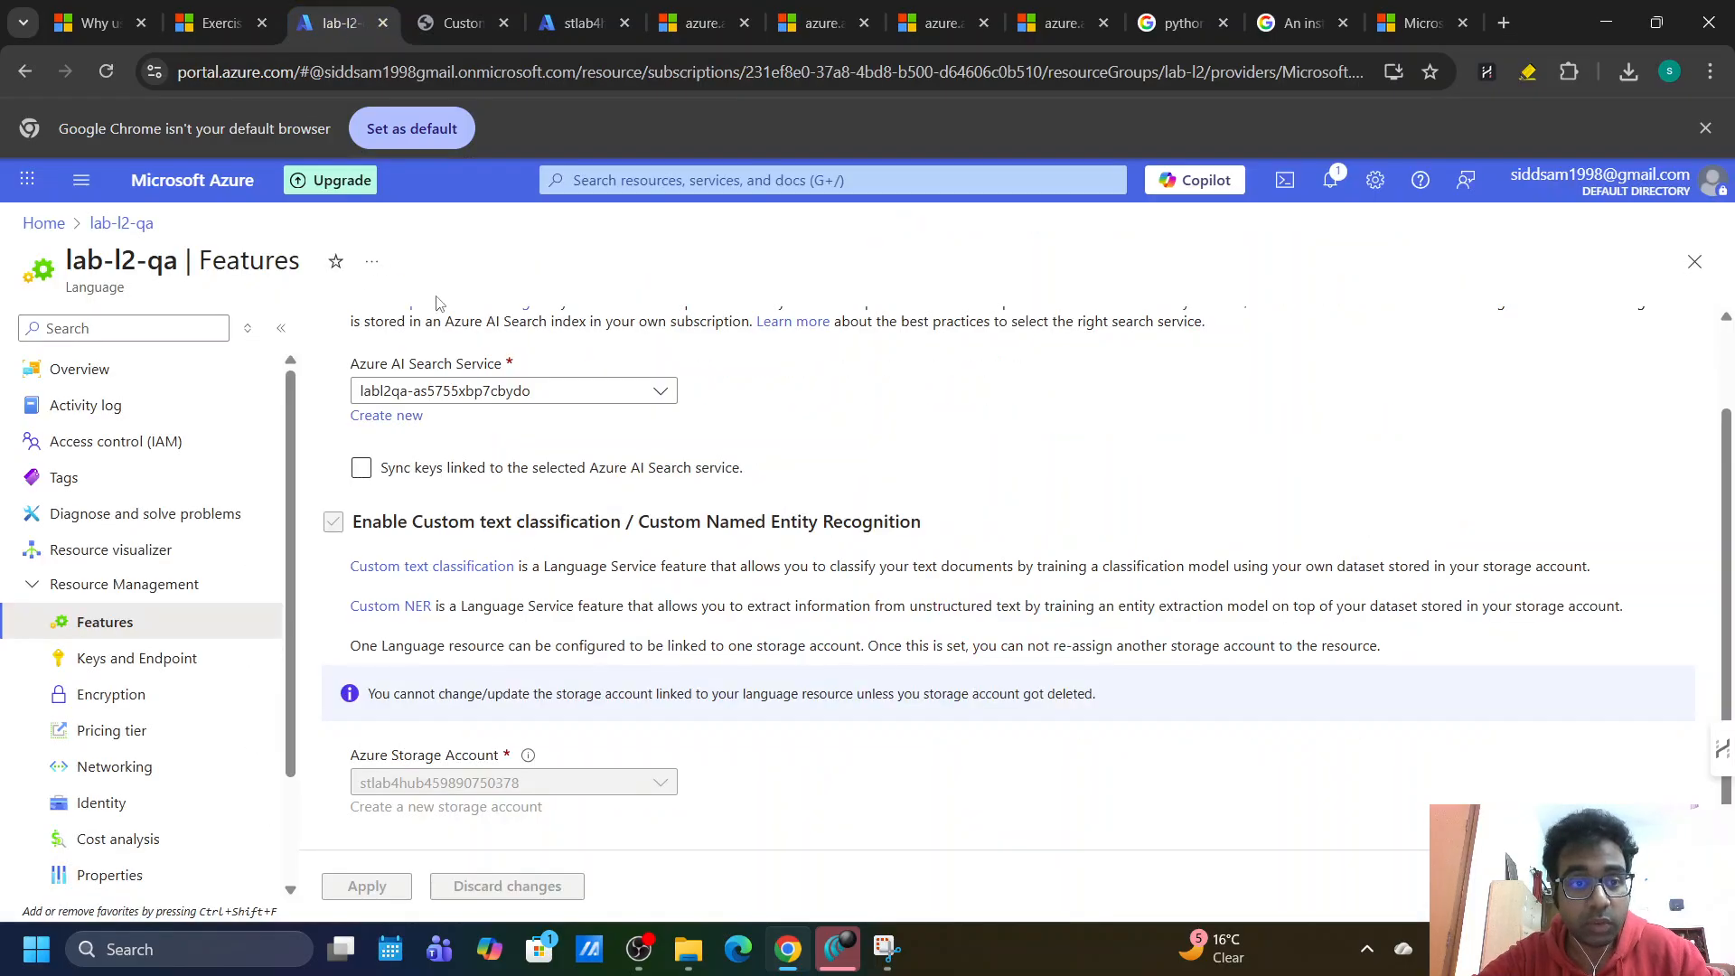
scroll(140, 700, "down", 2)
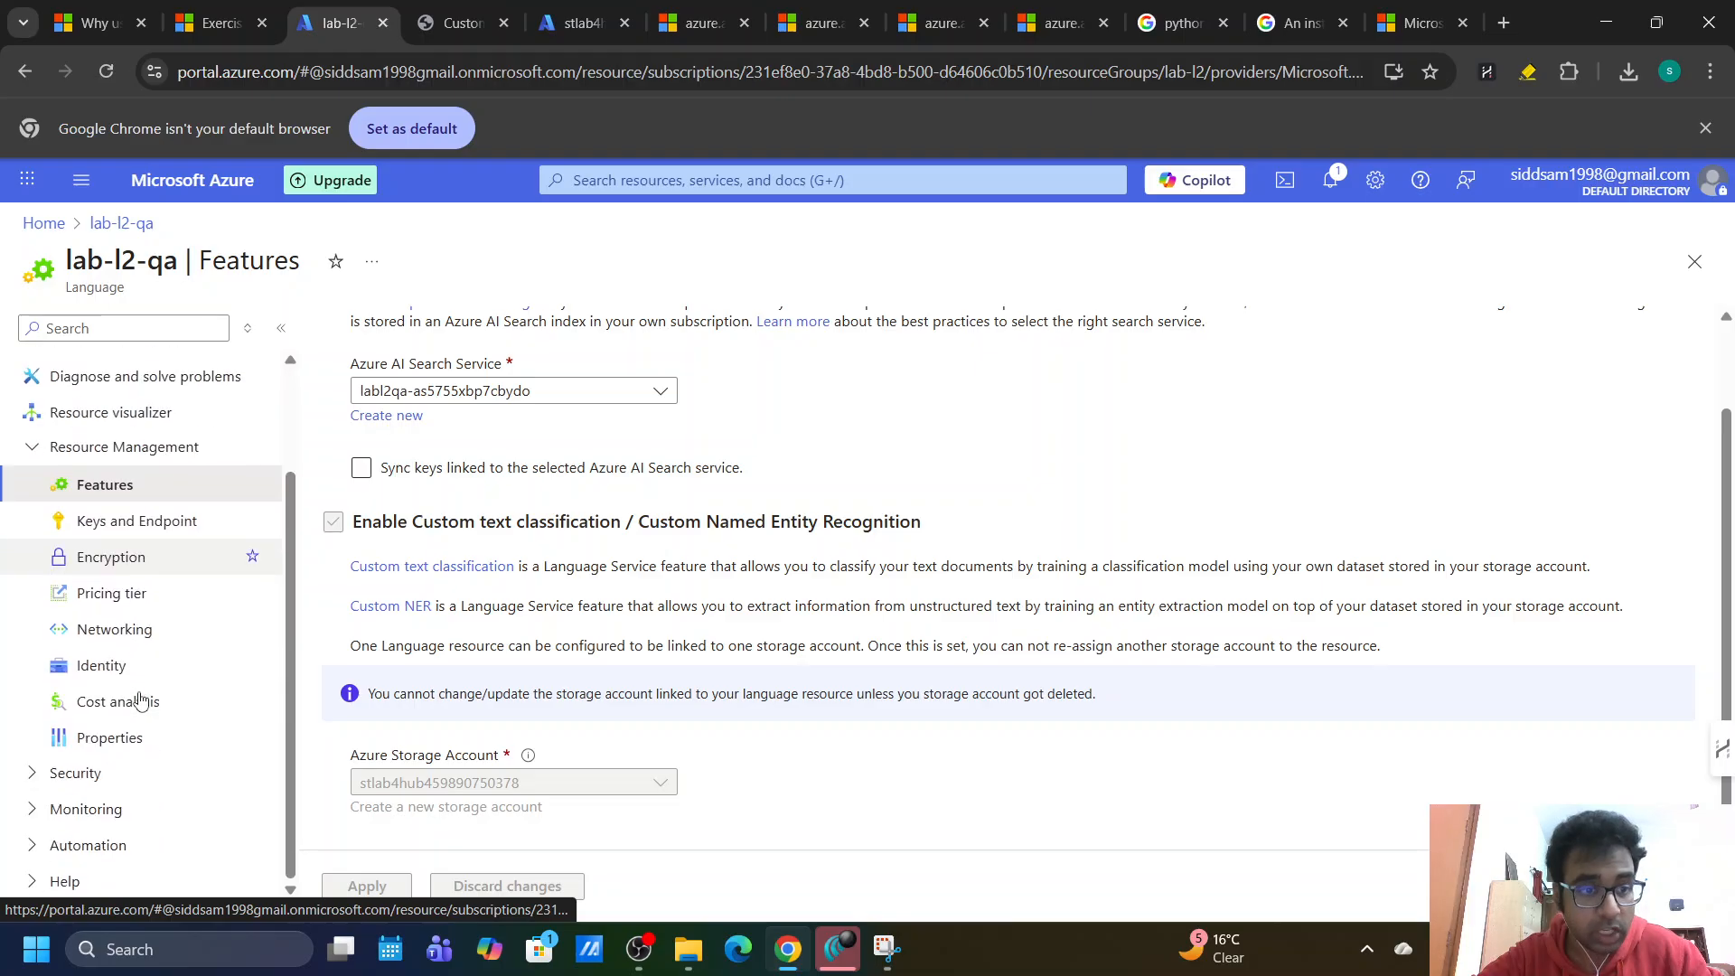
scroll(185, 618, "up", 2)
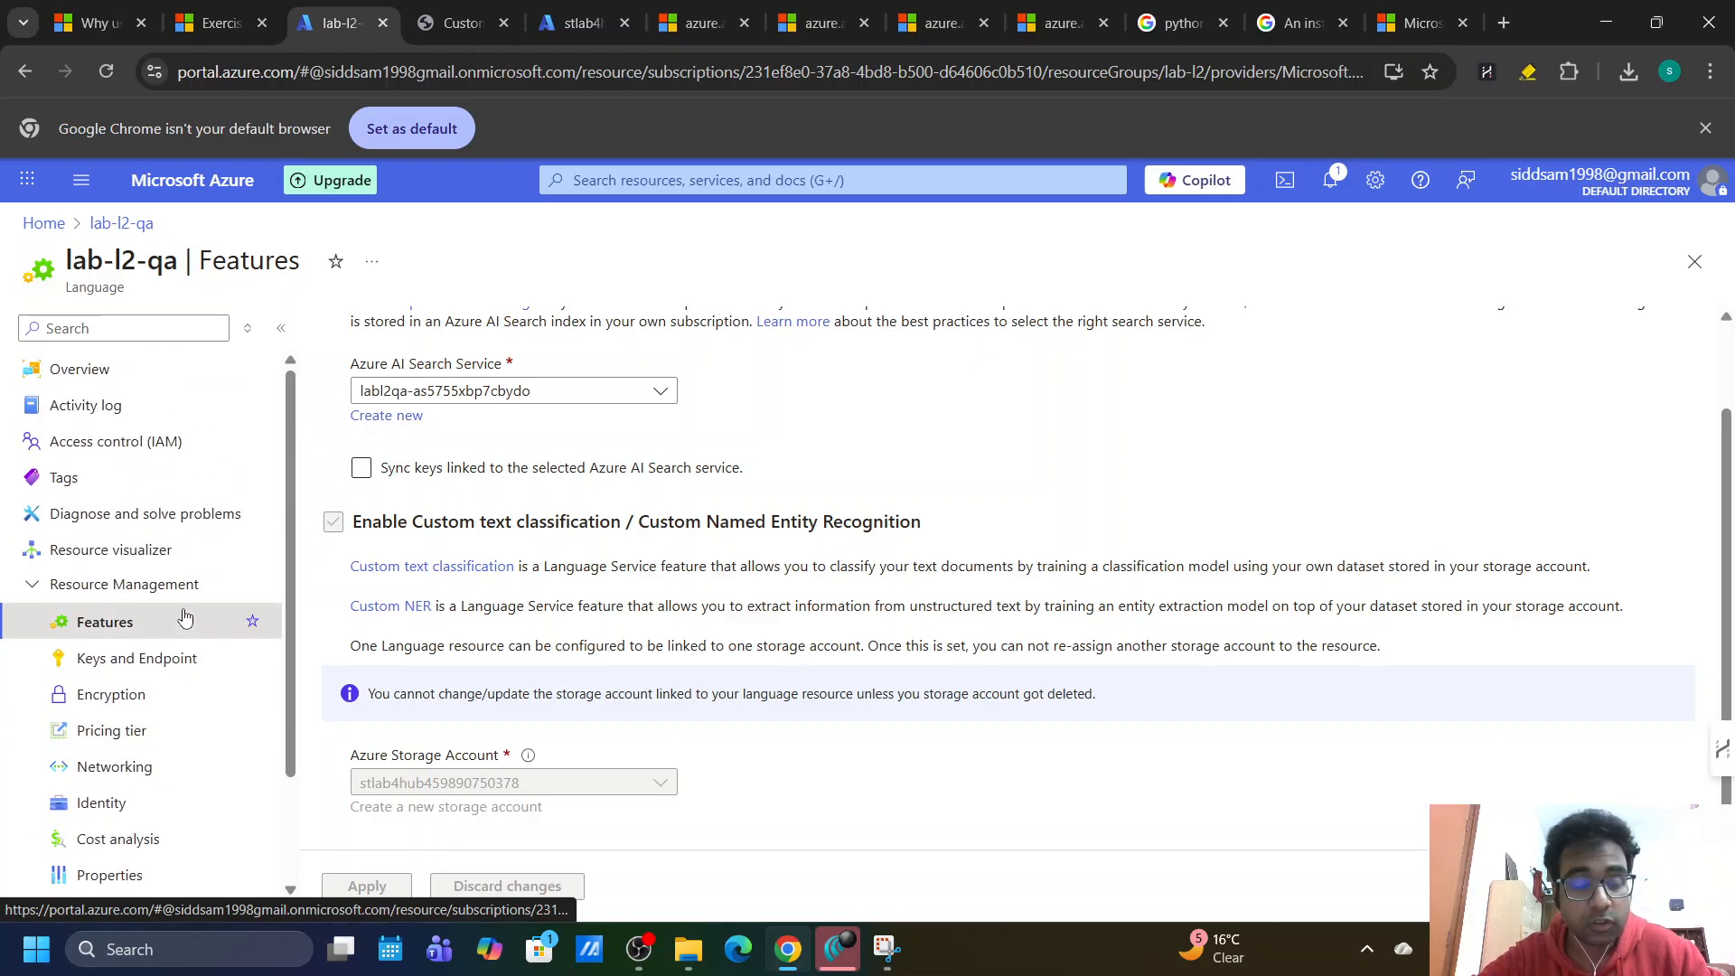
scroll(113, 712, "down", 2)
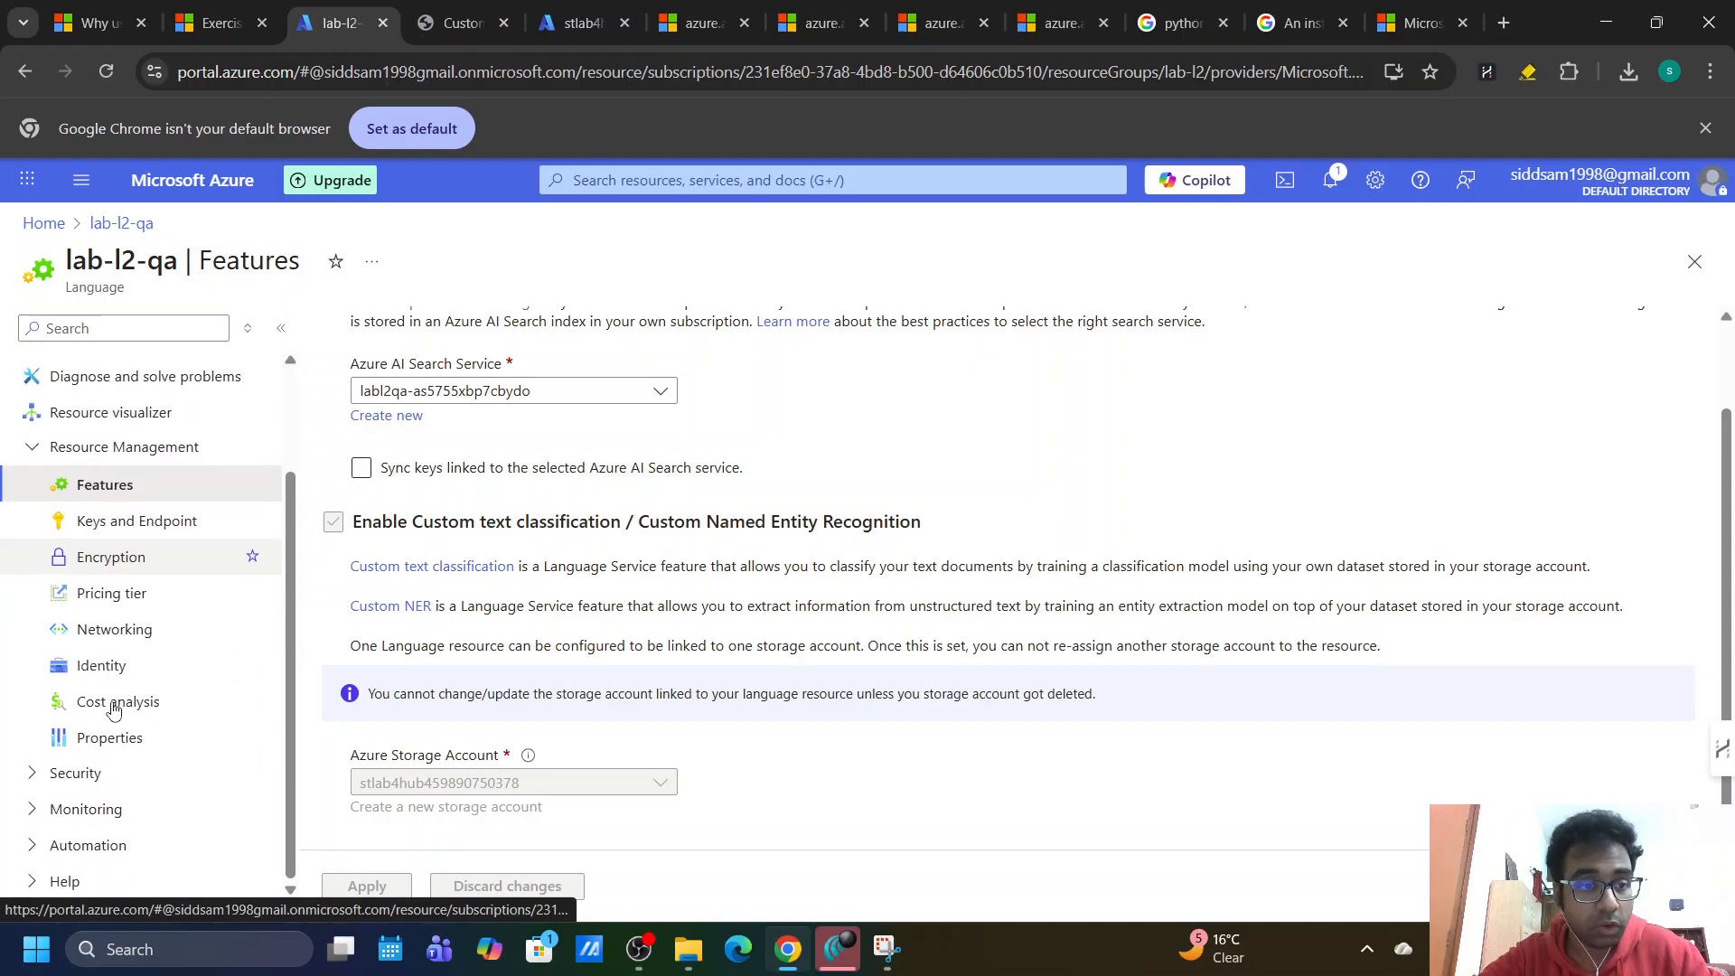
left_click(30, 451)
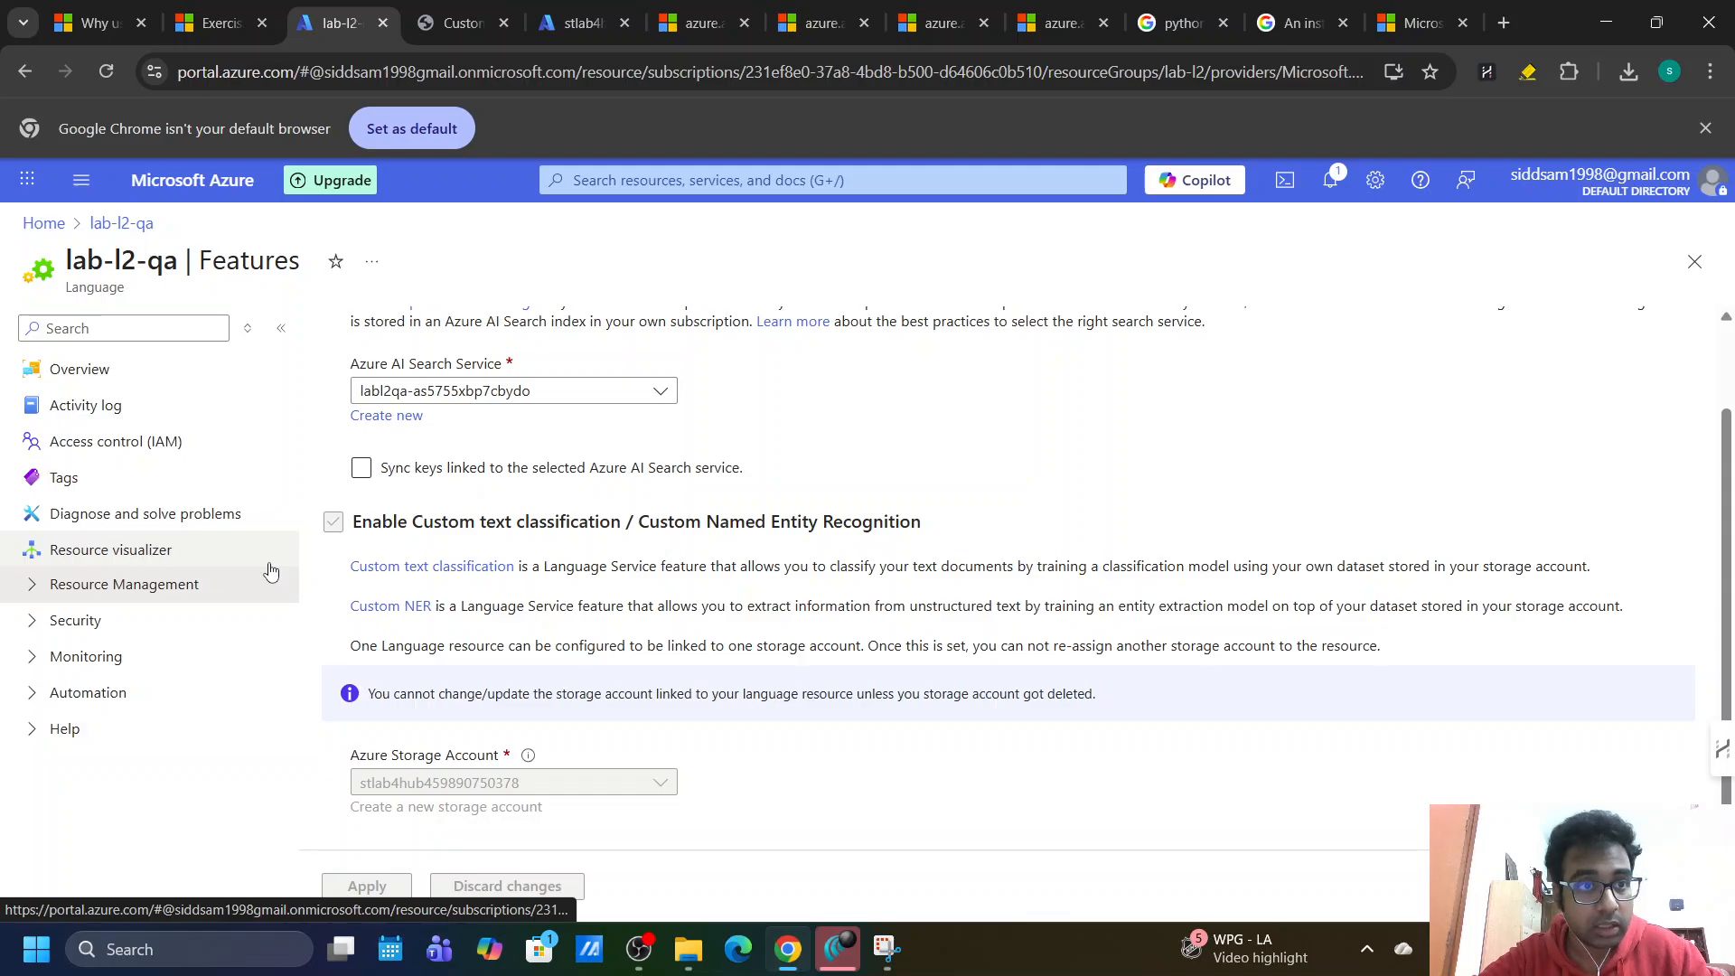
left_click(83, 371)
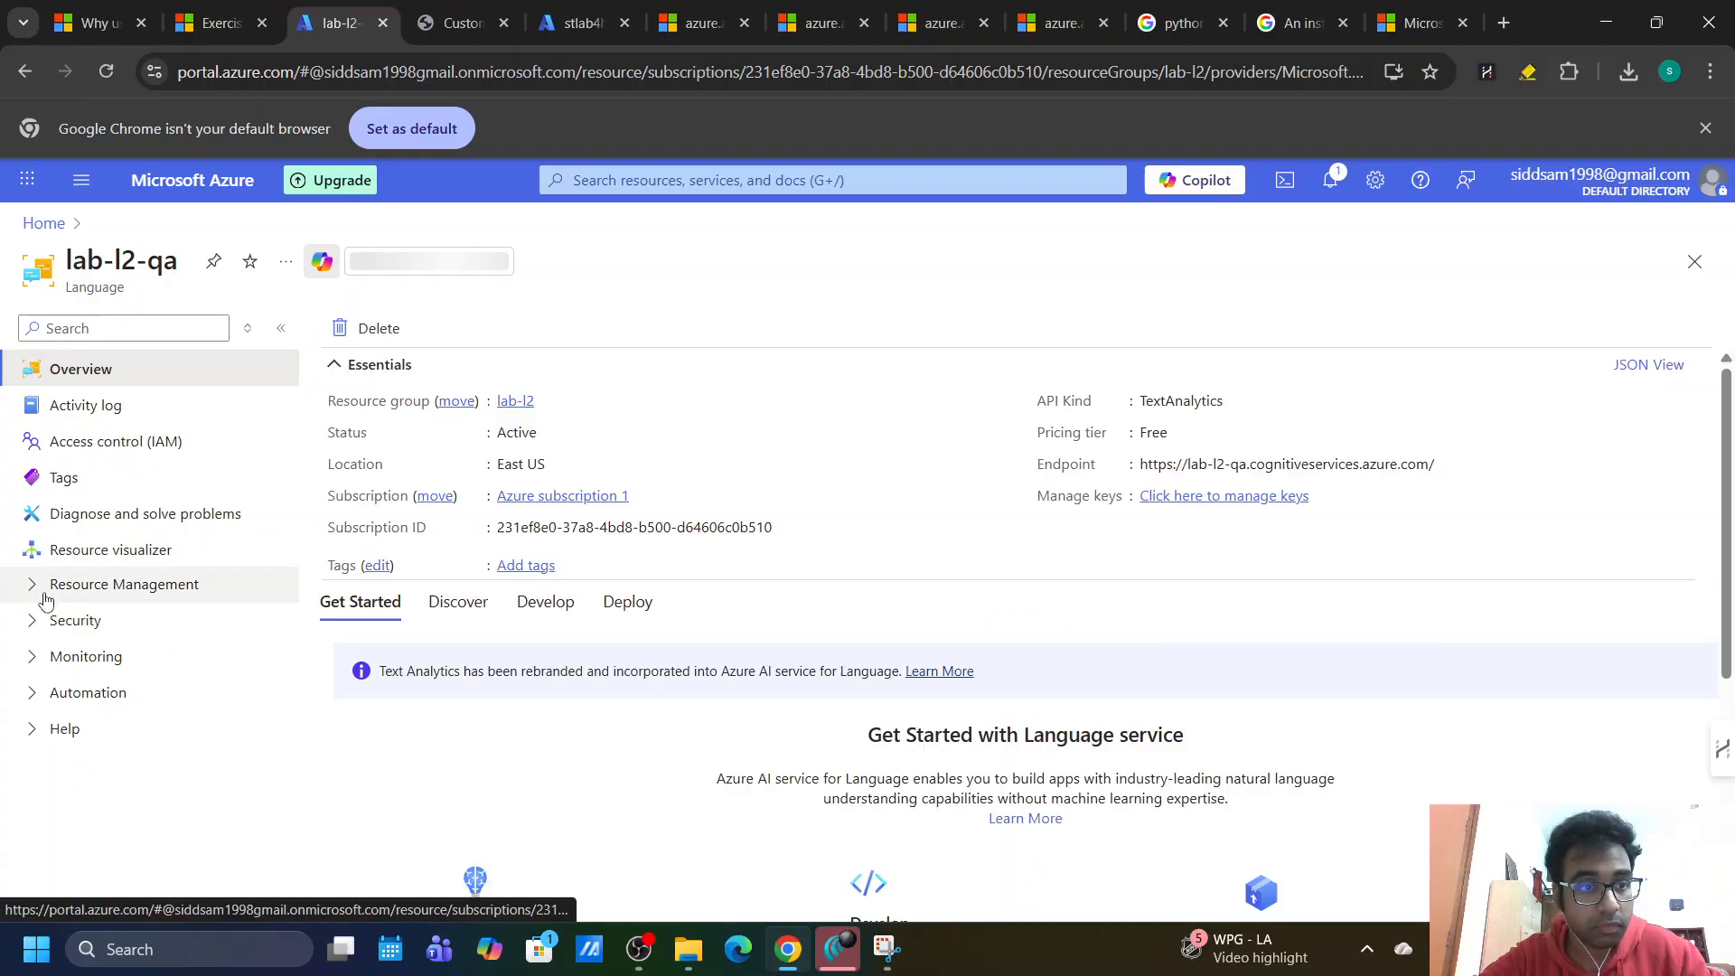
left_click(42, 596)
scroll(49, 606, "down", 3)
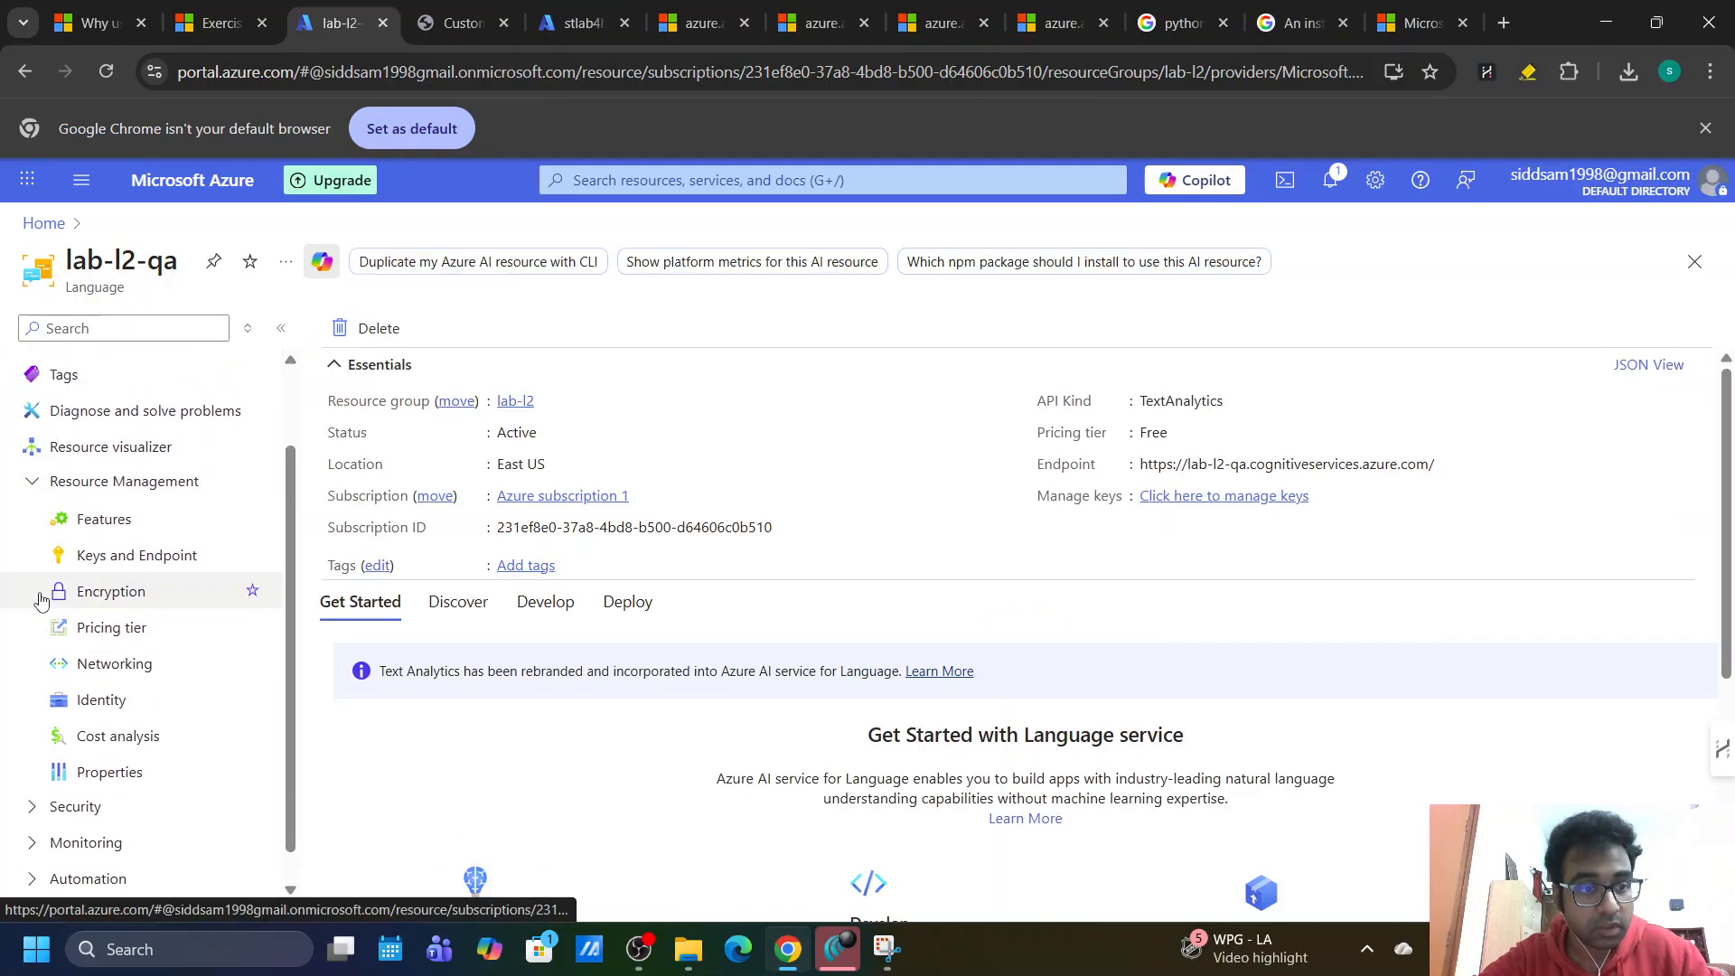
scroll(57, 612, "up", 3)
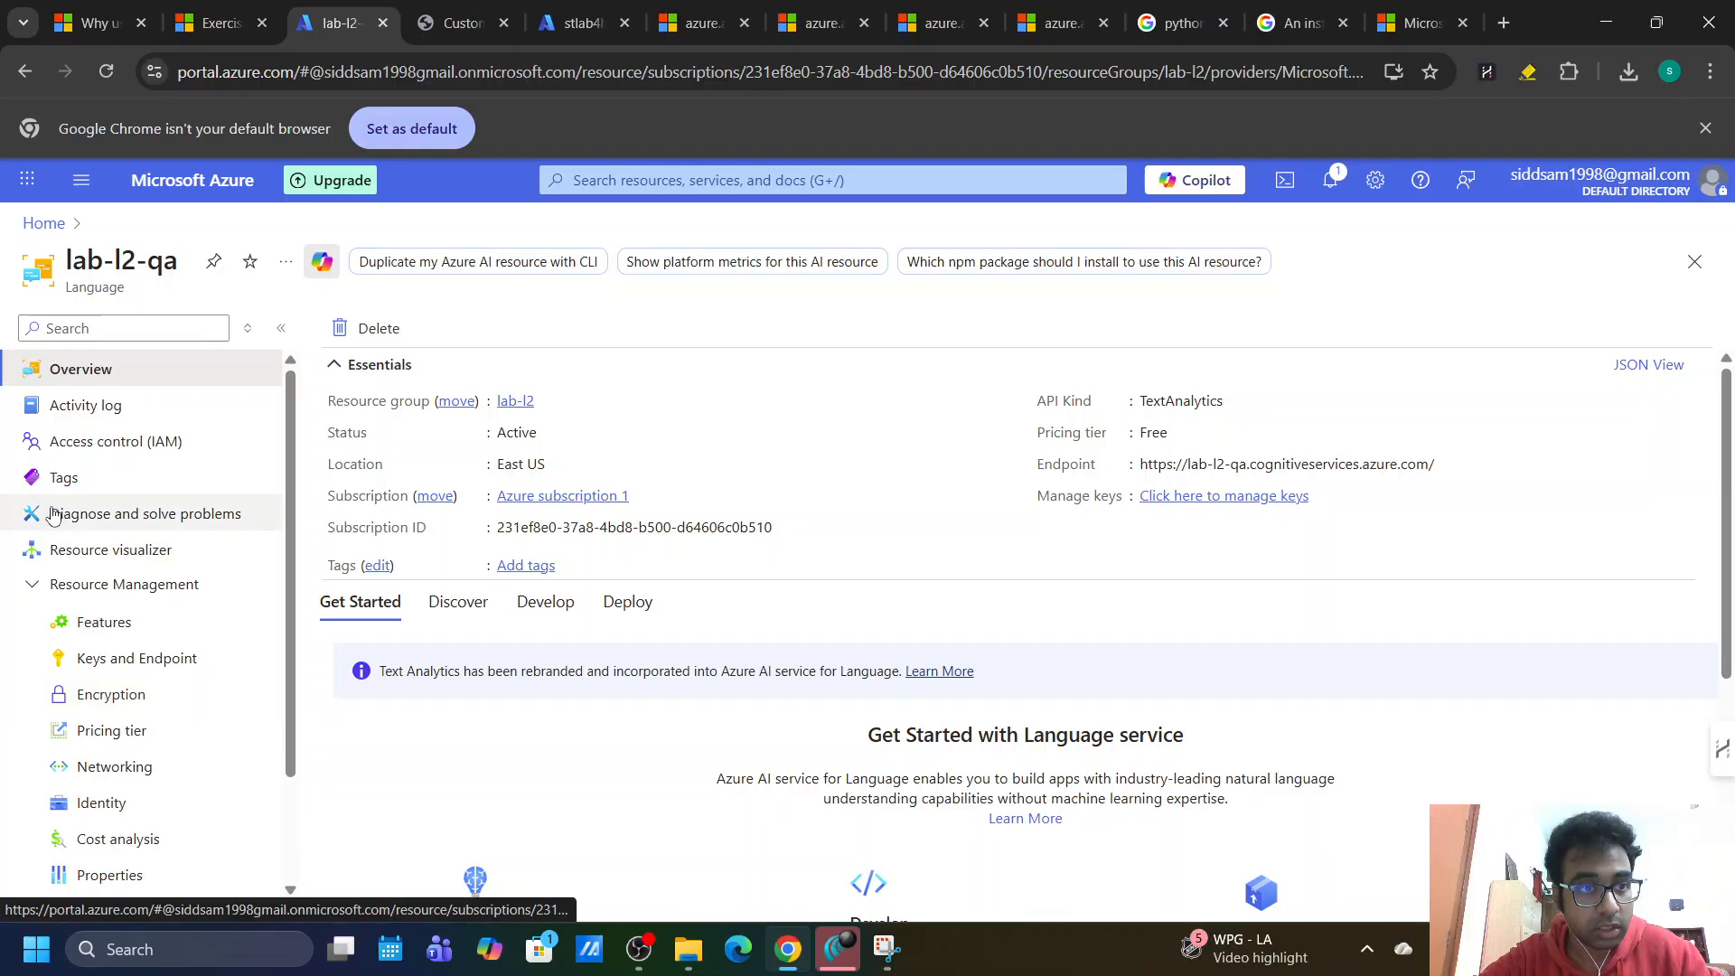
left_click(36, 579)
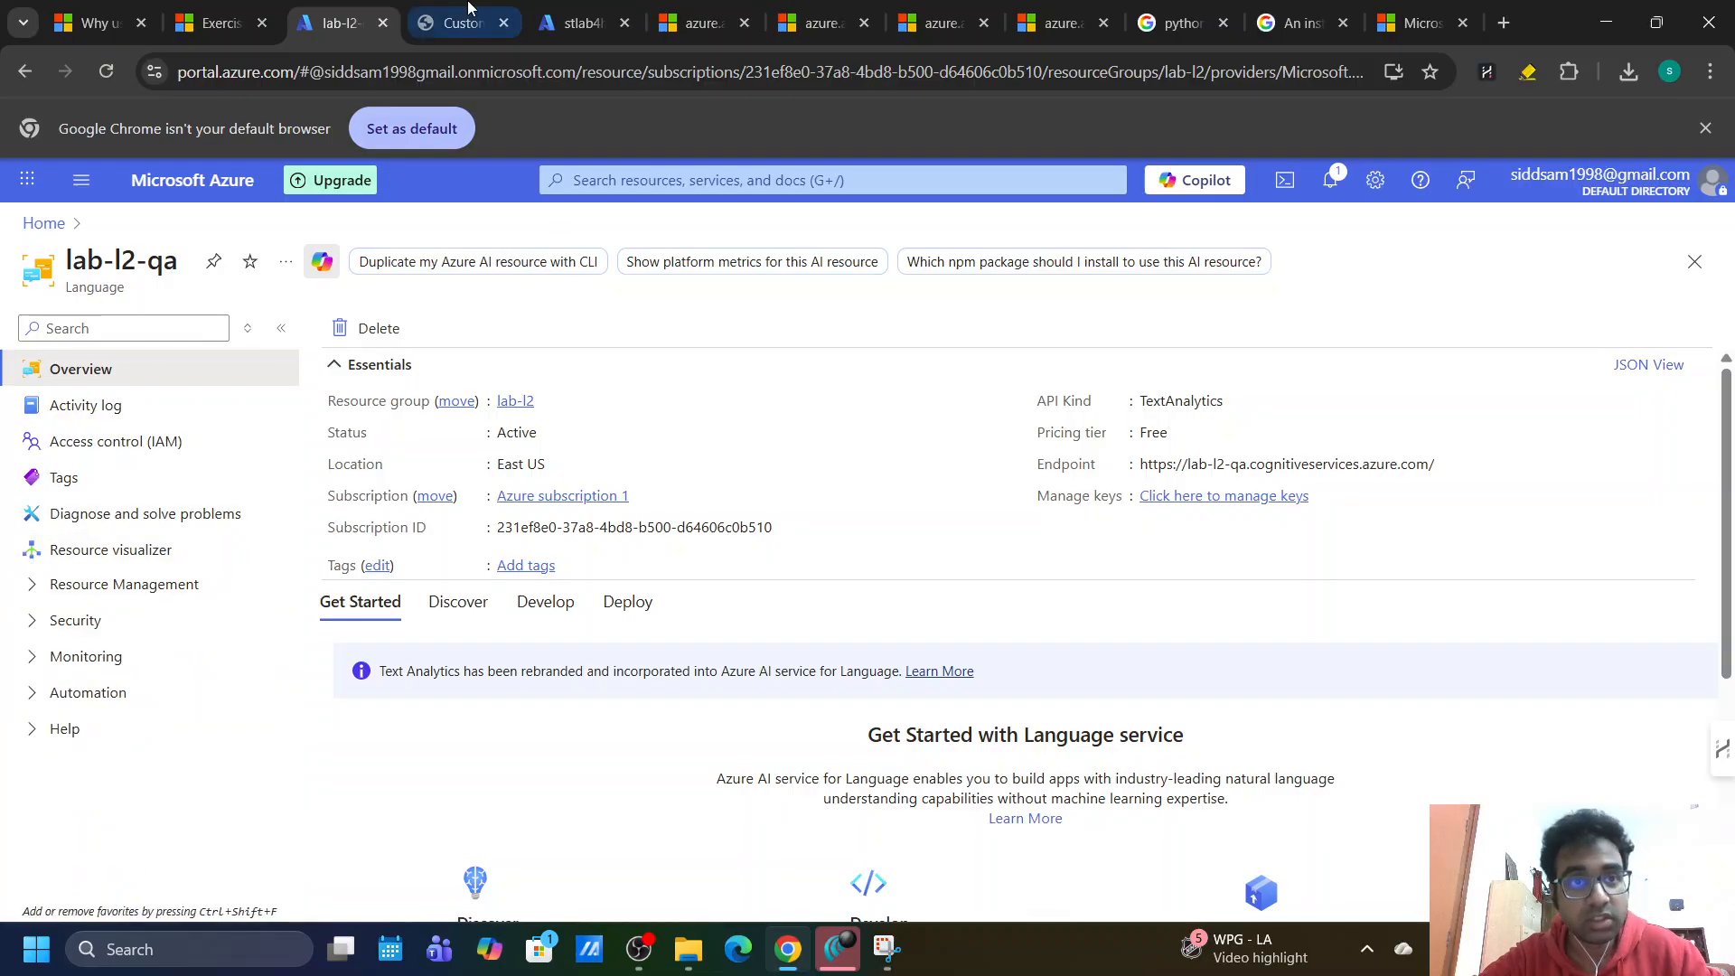
left_click(550, 27)
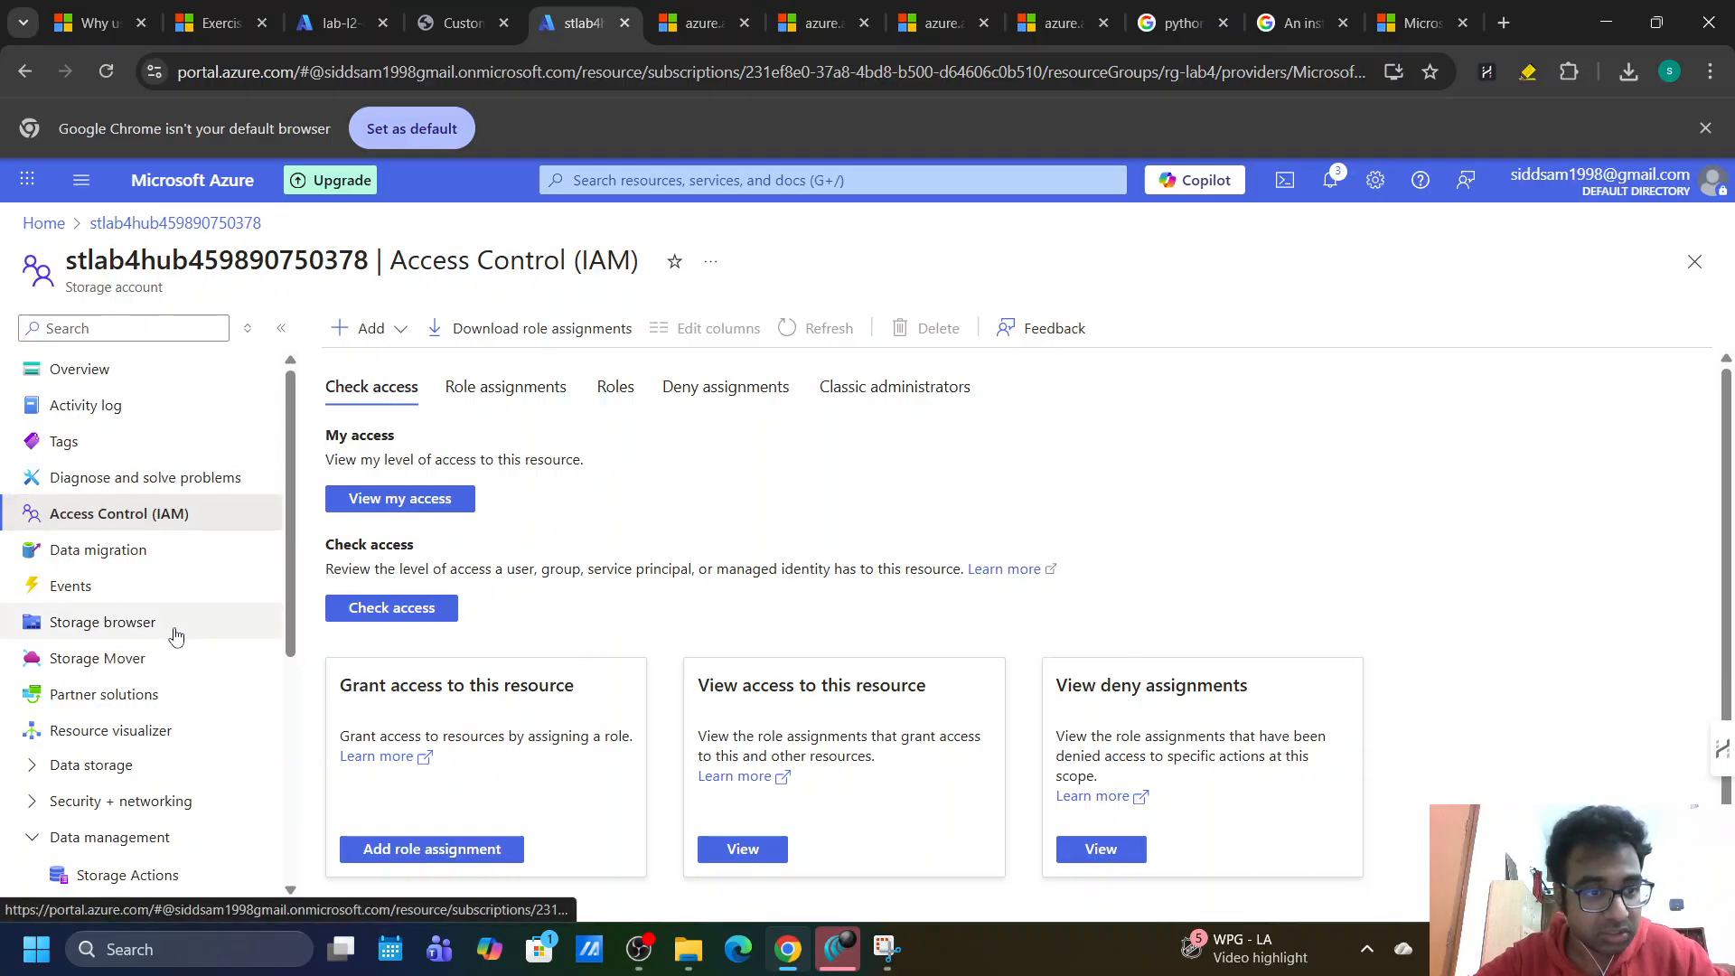
scroll(177, 635, "down", 2)
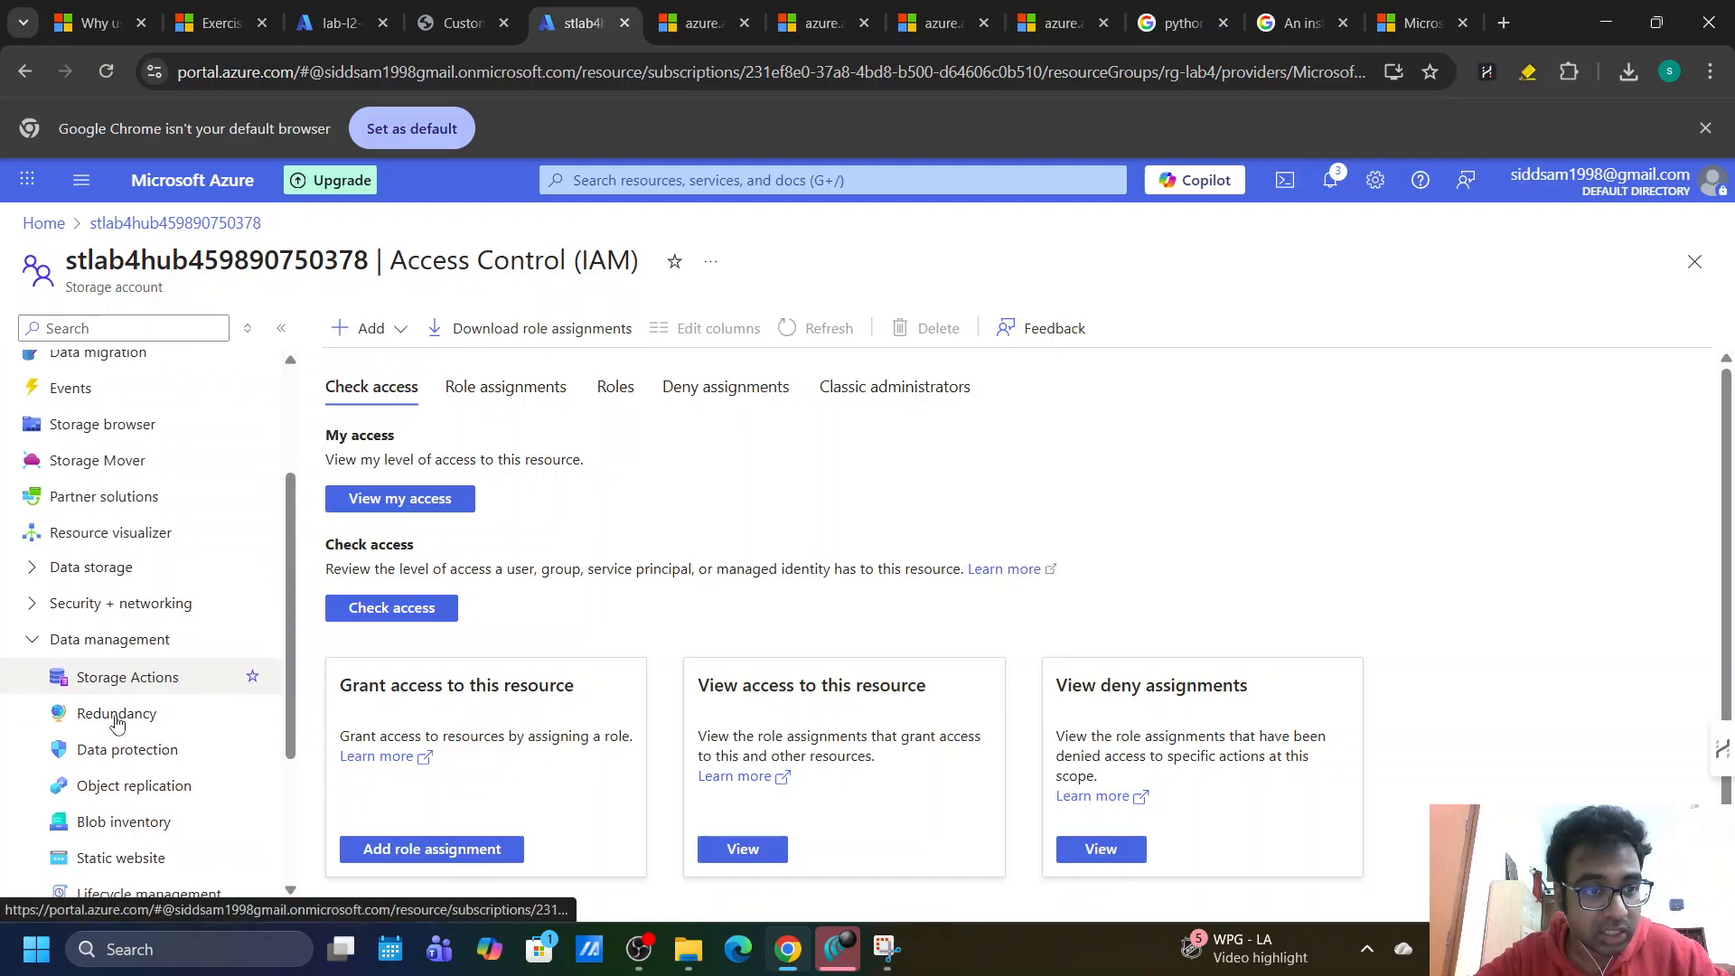
left_click(81, 639)
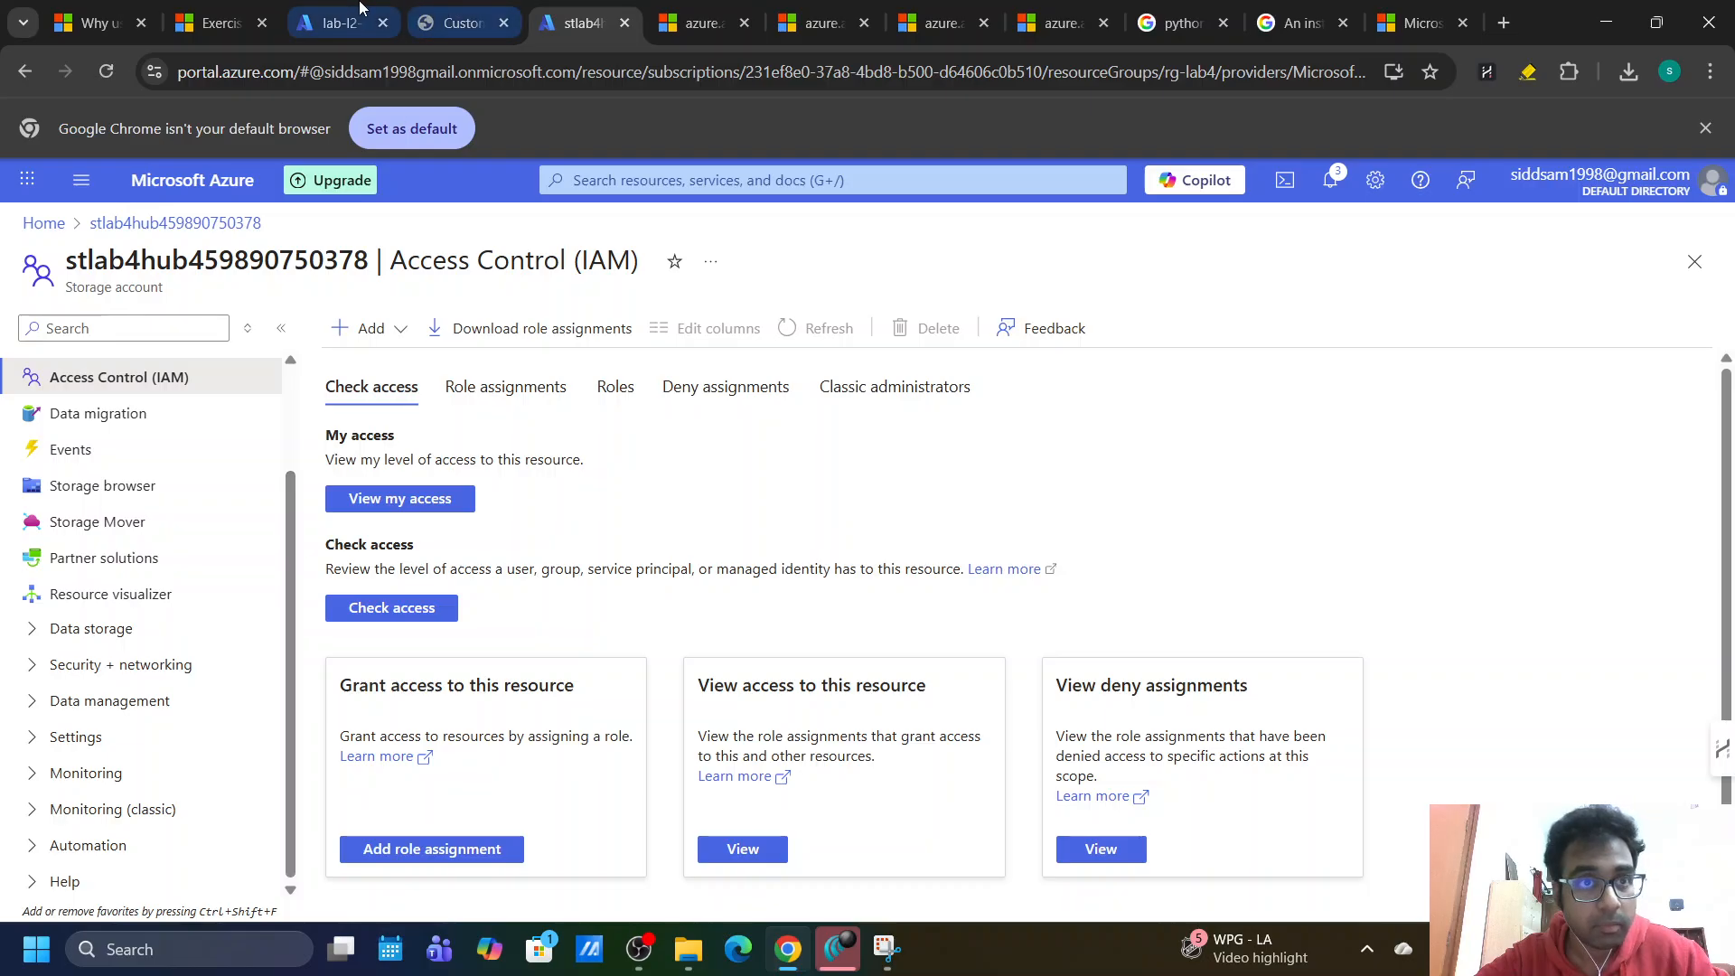
left_click(359, 9)
left_click(578, 20)
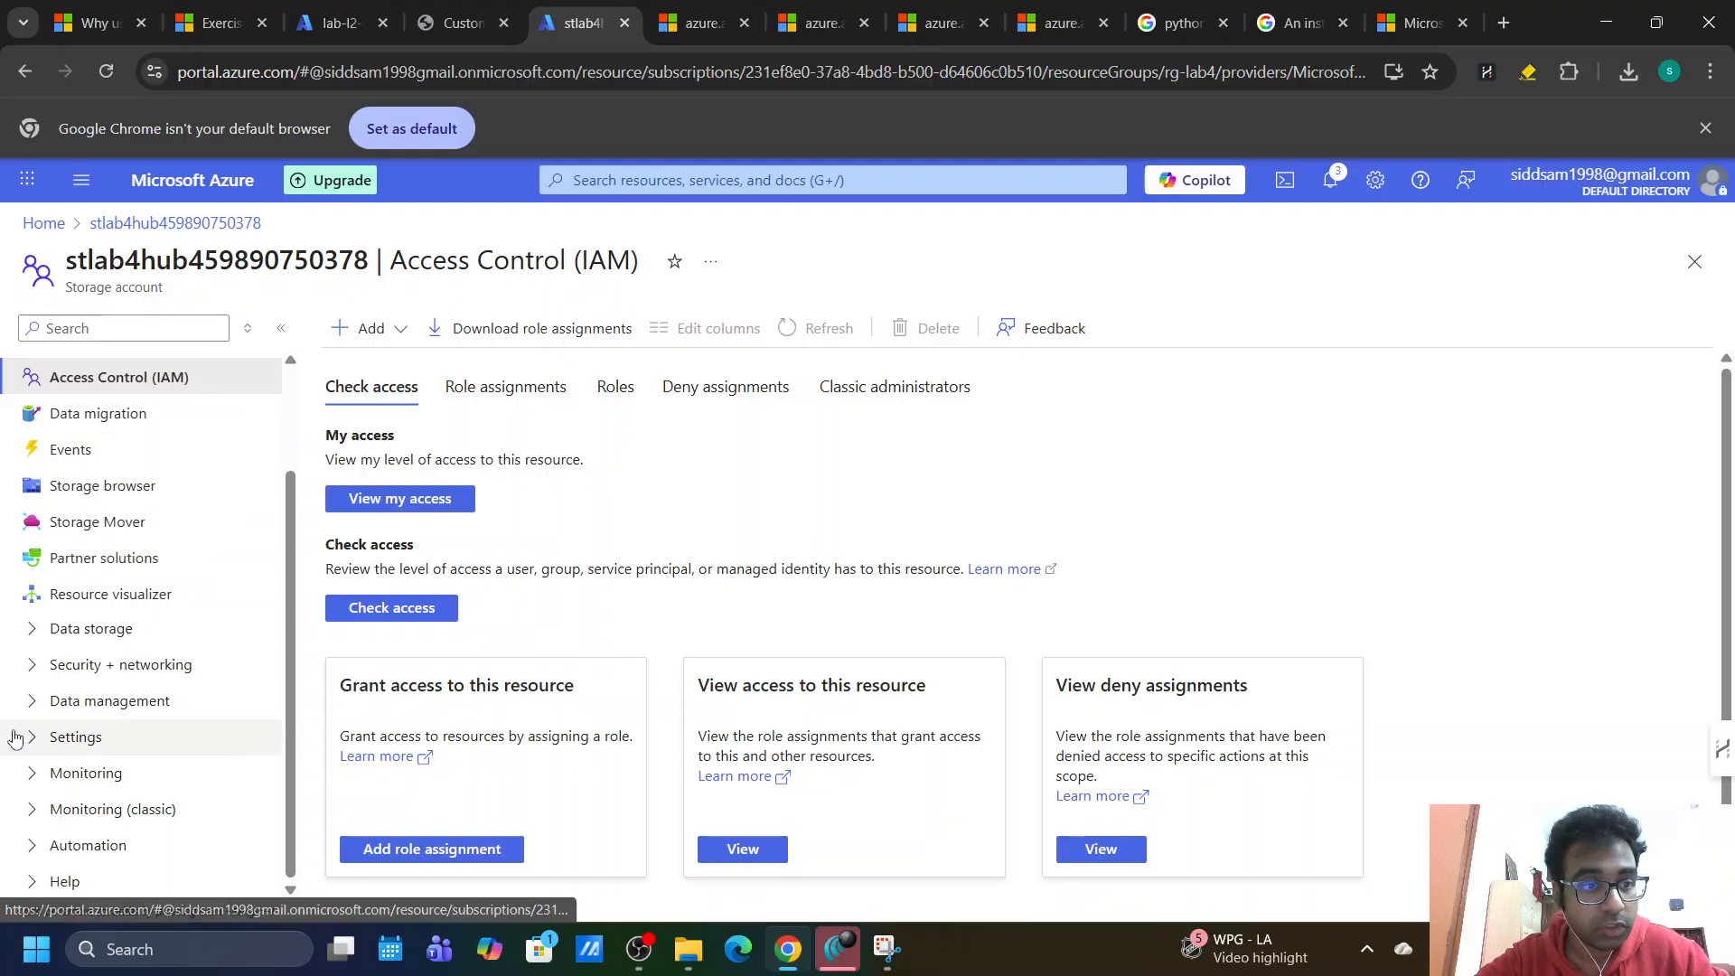
left_click(36, 640)
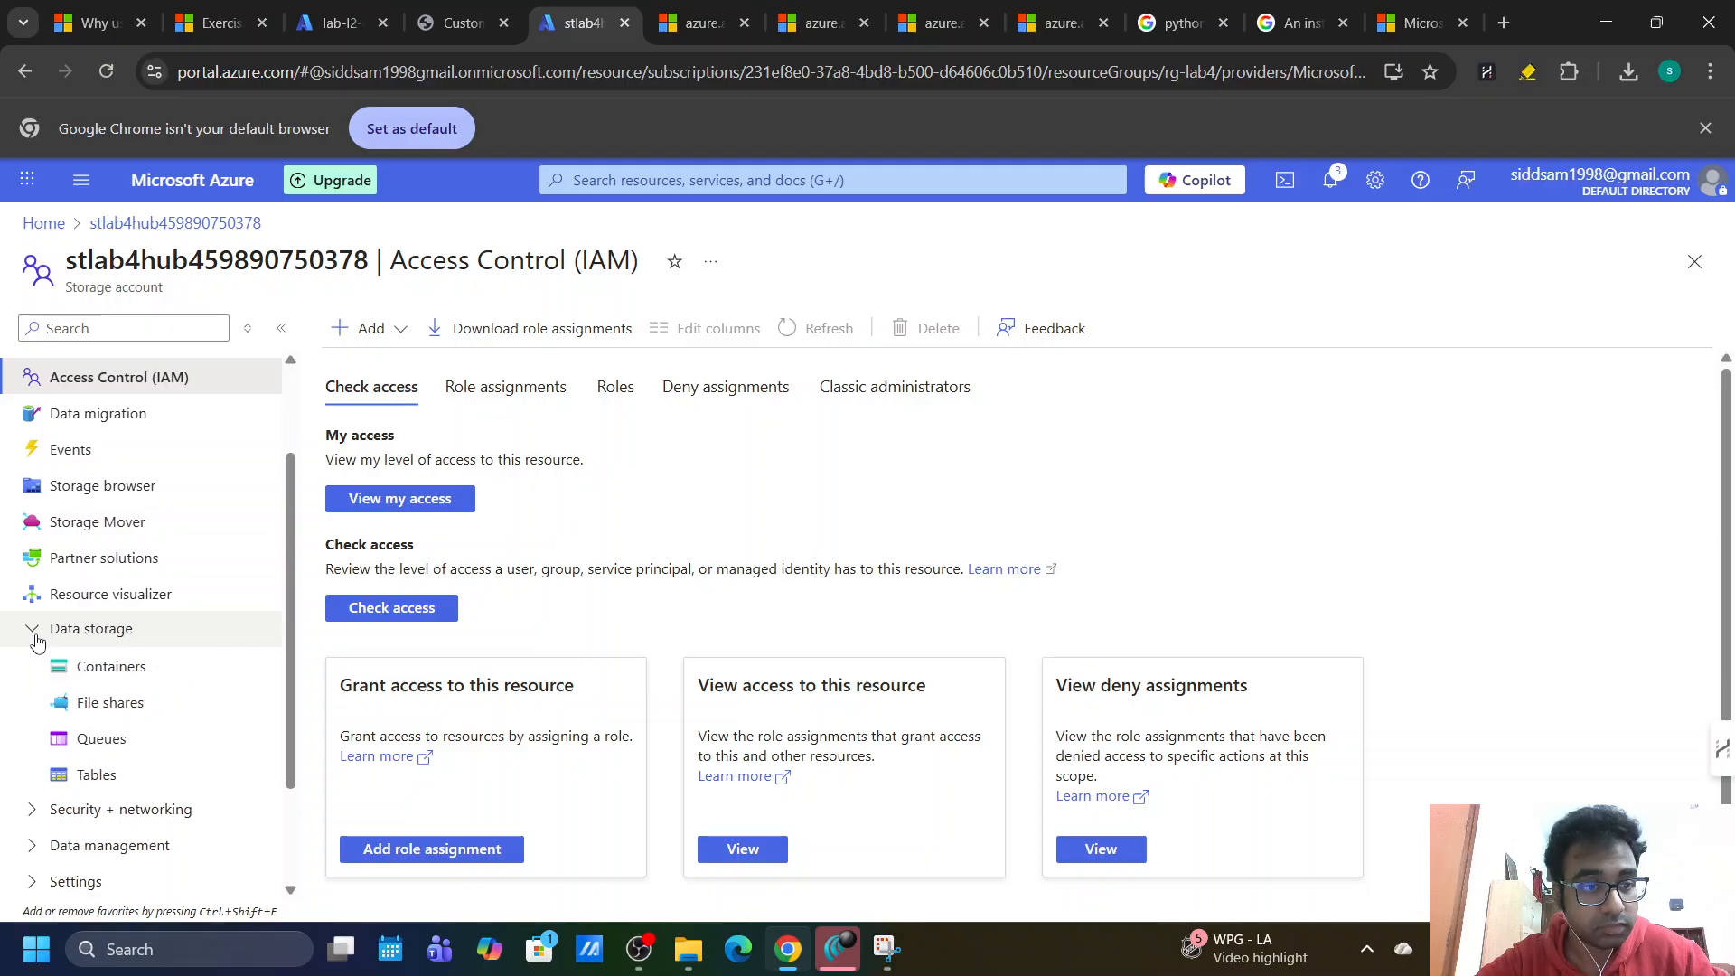
left_click(95, 687)
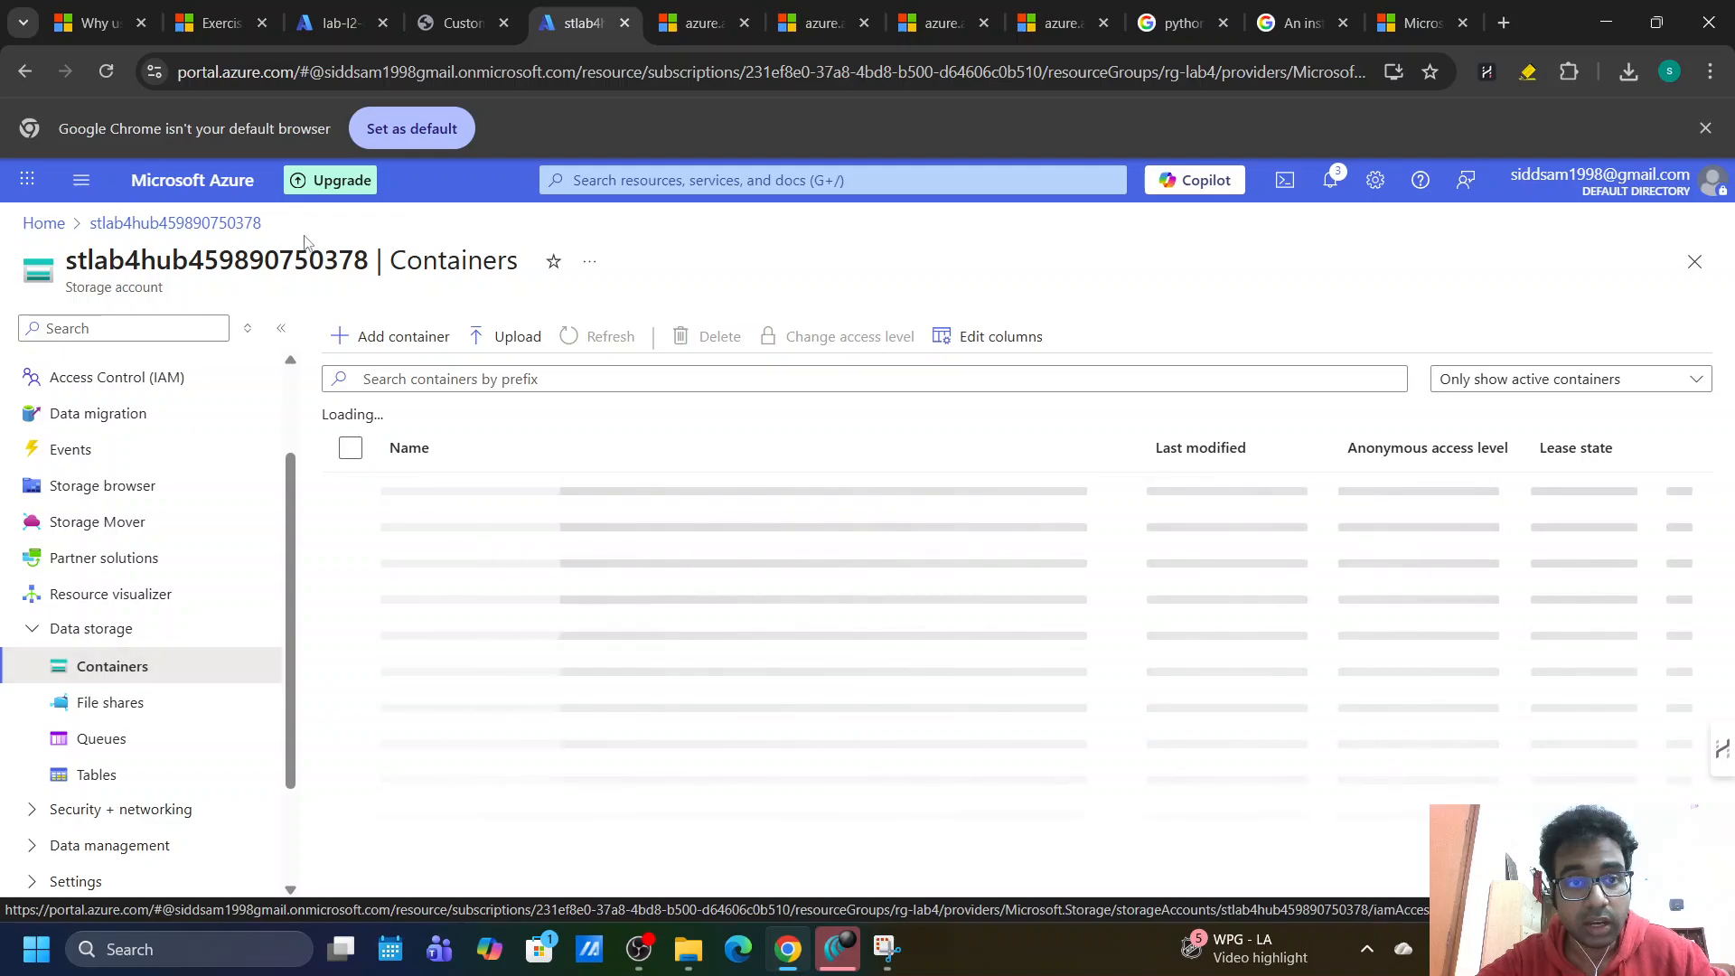
left_click(402, 349)
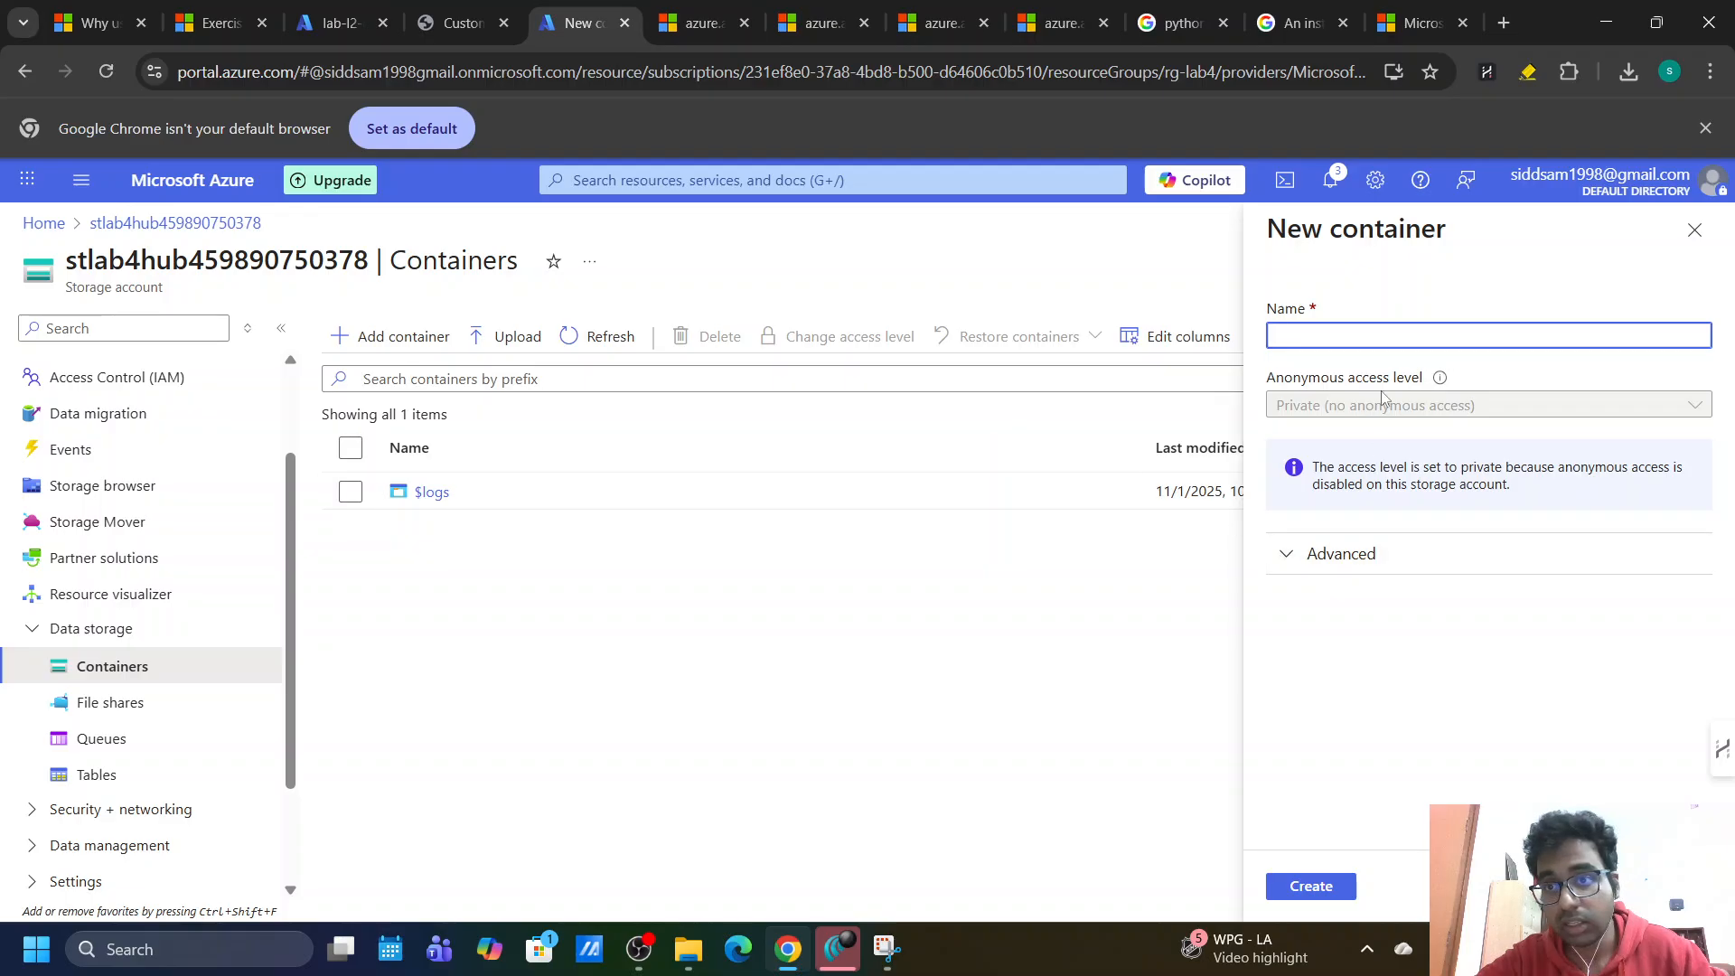
type("fewffew")
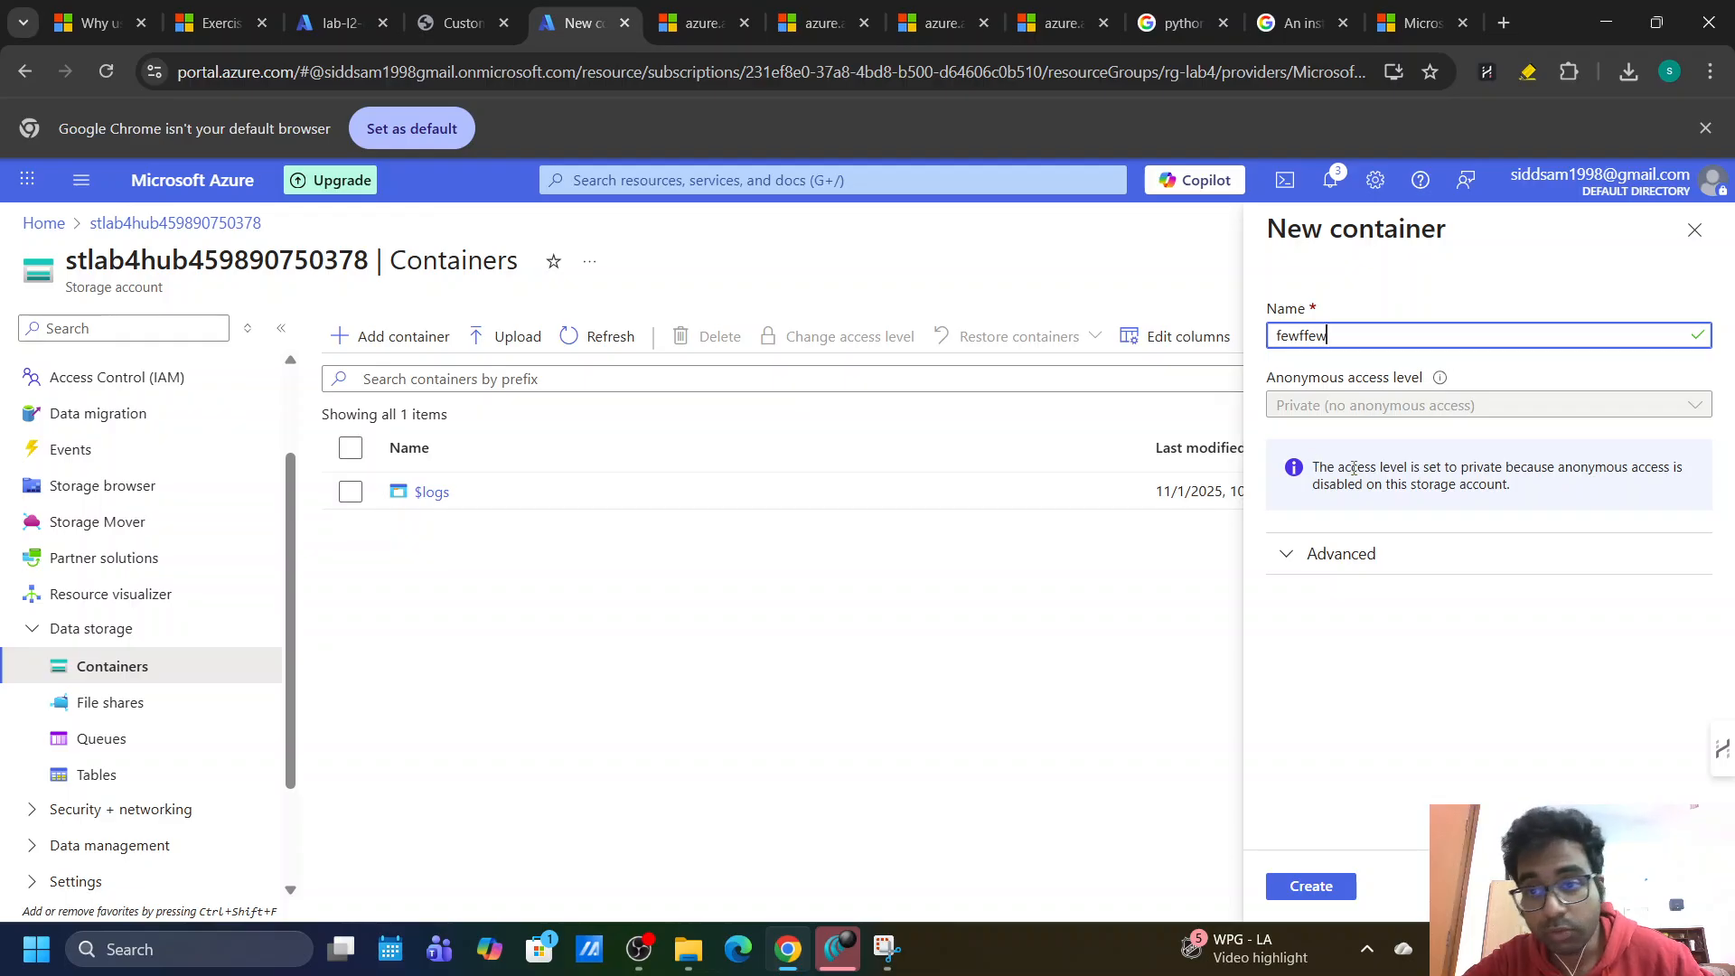
left_click_drag(1317, 466, 1392, 477)
left_click(1548, 489)
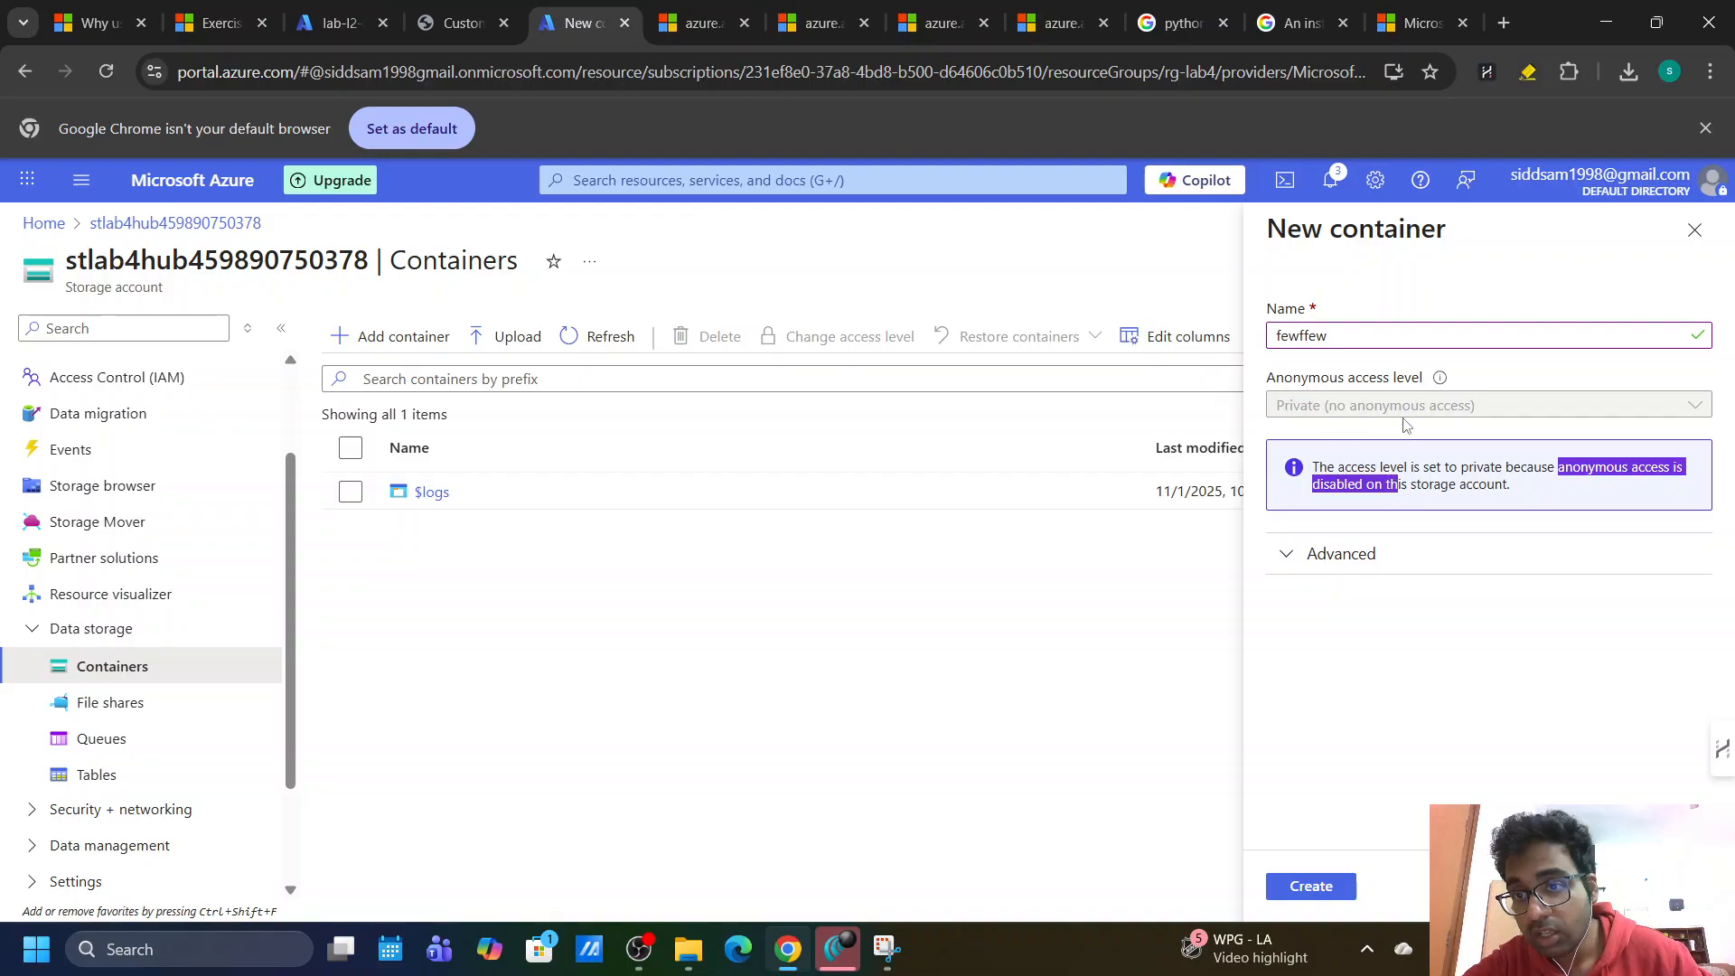
triple_click(1340, 409)
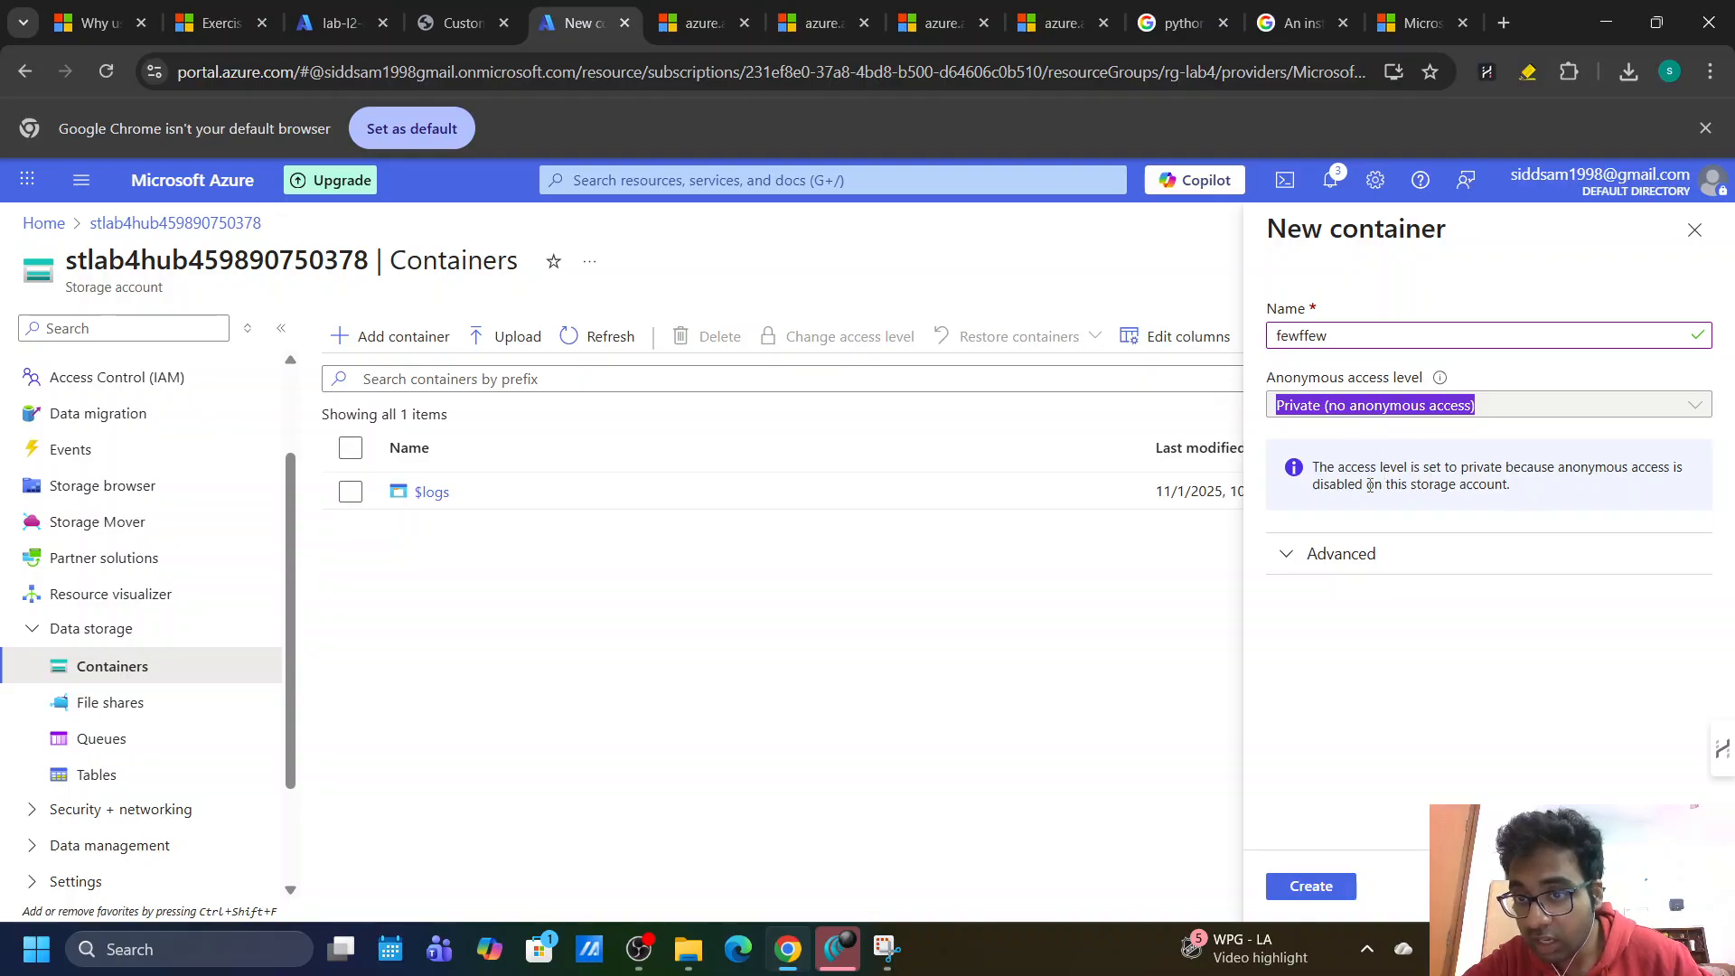
left_click_drag(1555, 467, 1653, 467)
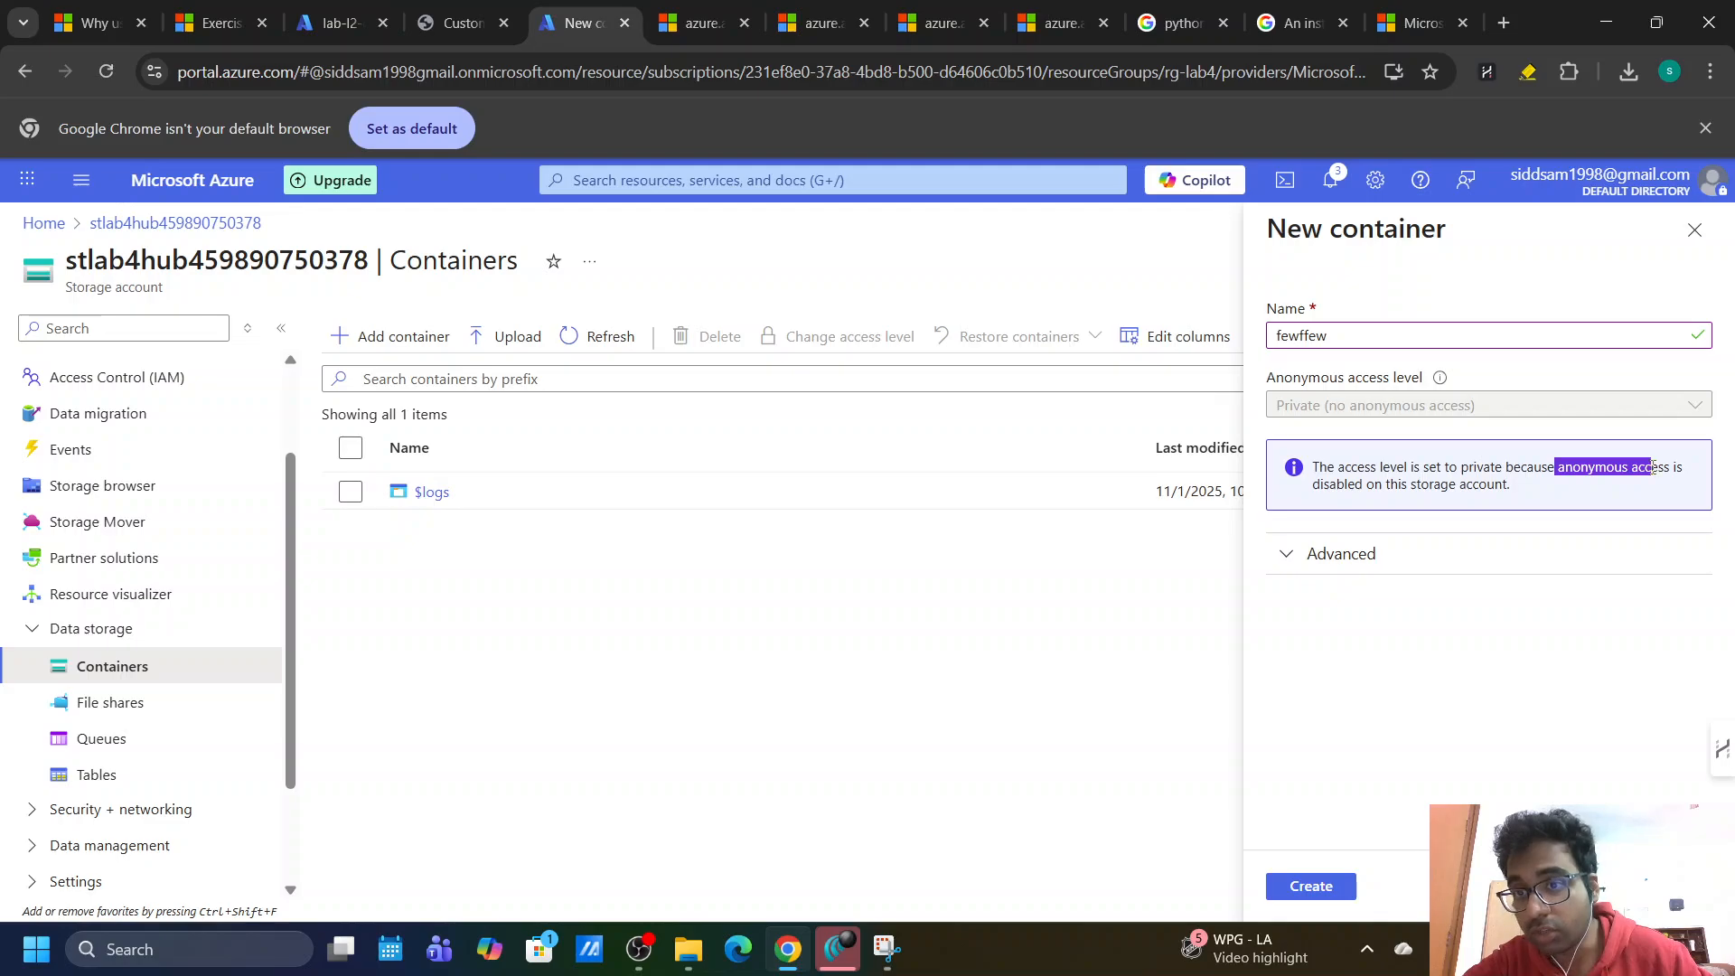
left_click(1695, 230)
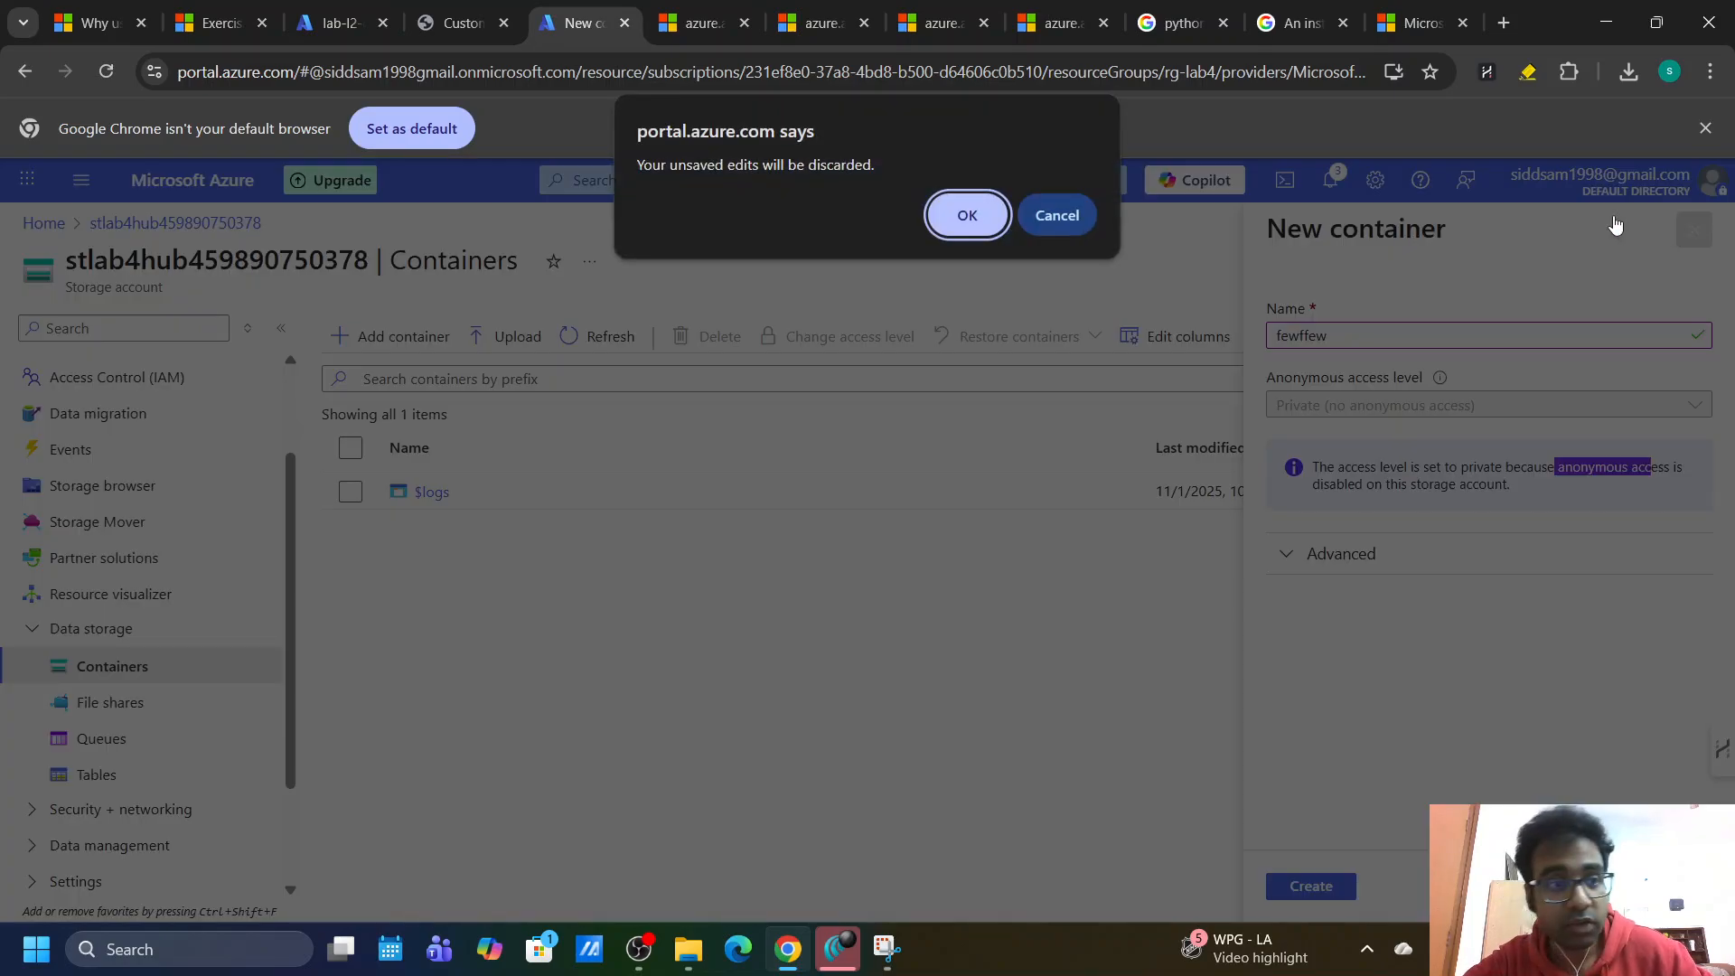
left_click(963, 232)
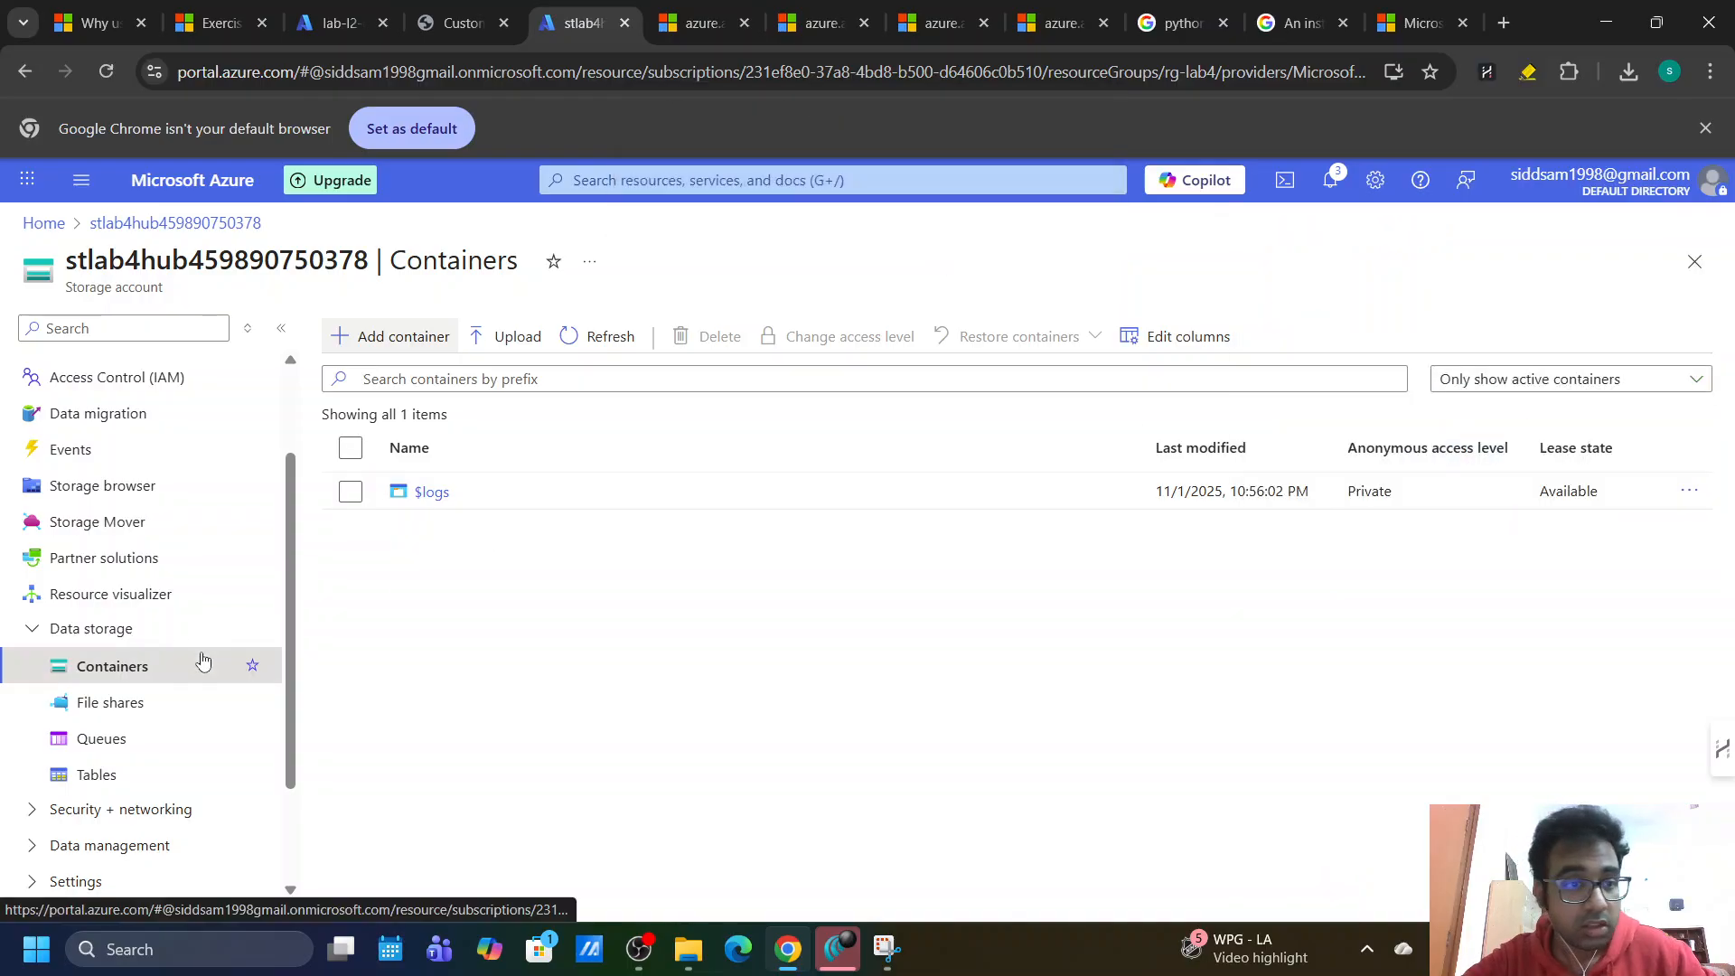
In the storage account's configuration settings, set Allow Blob anonymous access to Enabled.
scroll(36, 730, "down", 2)
left_click(35, 735)
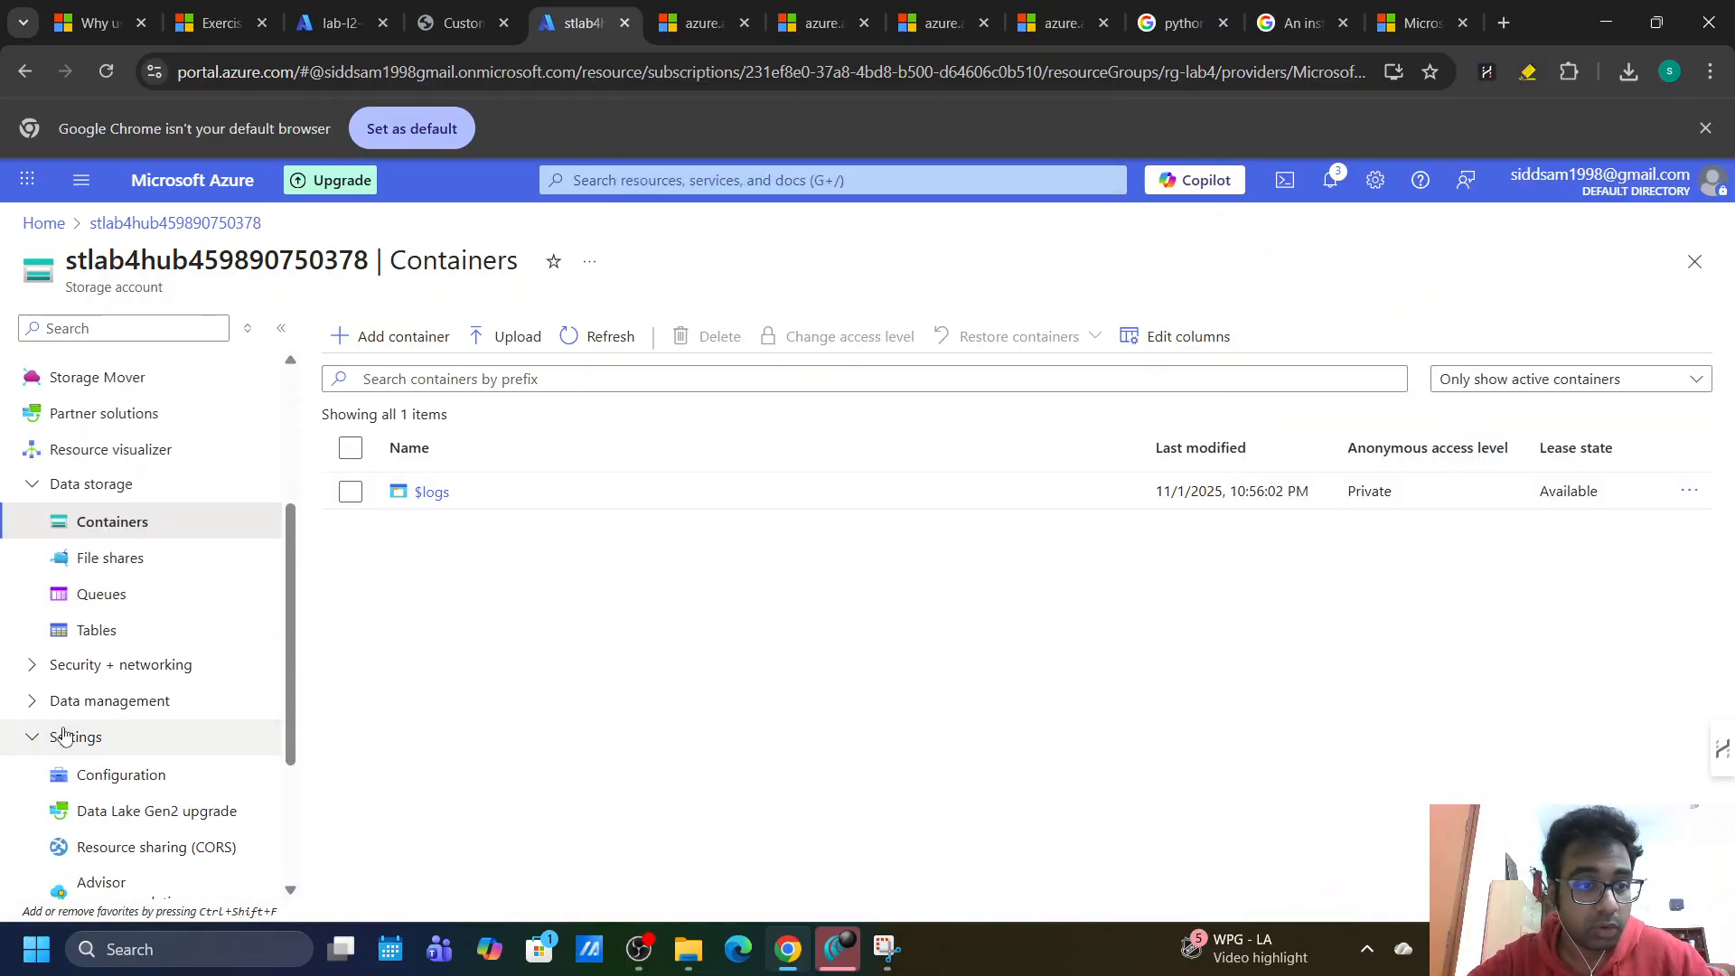
scroll(63, 737, "down", 3)
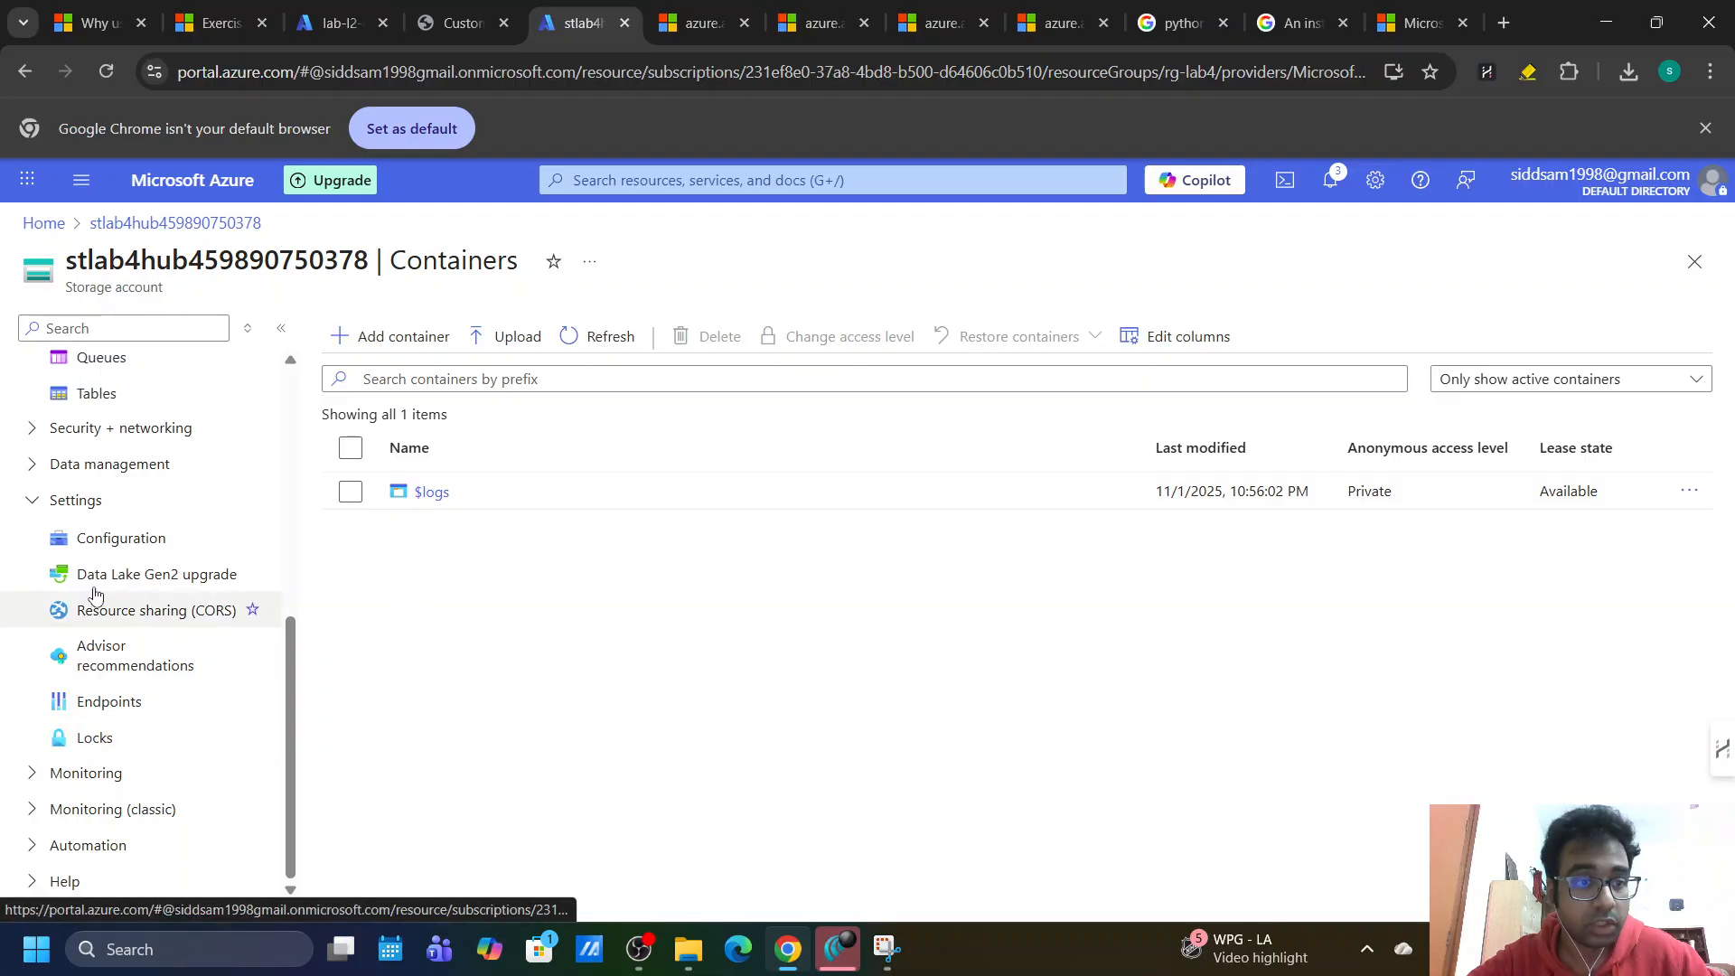
left_click(126, 538)
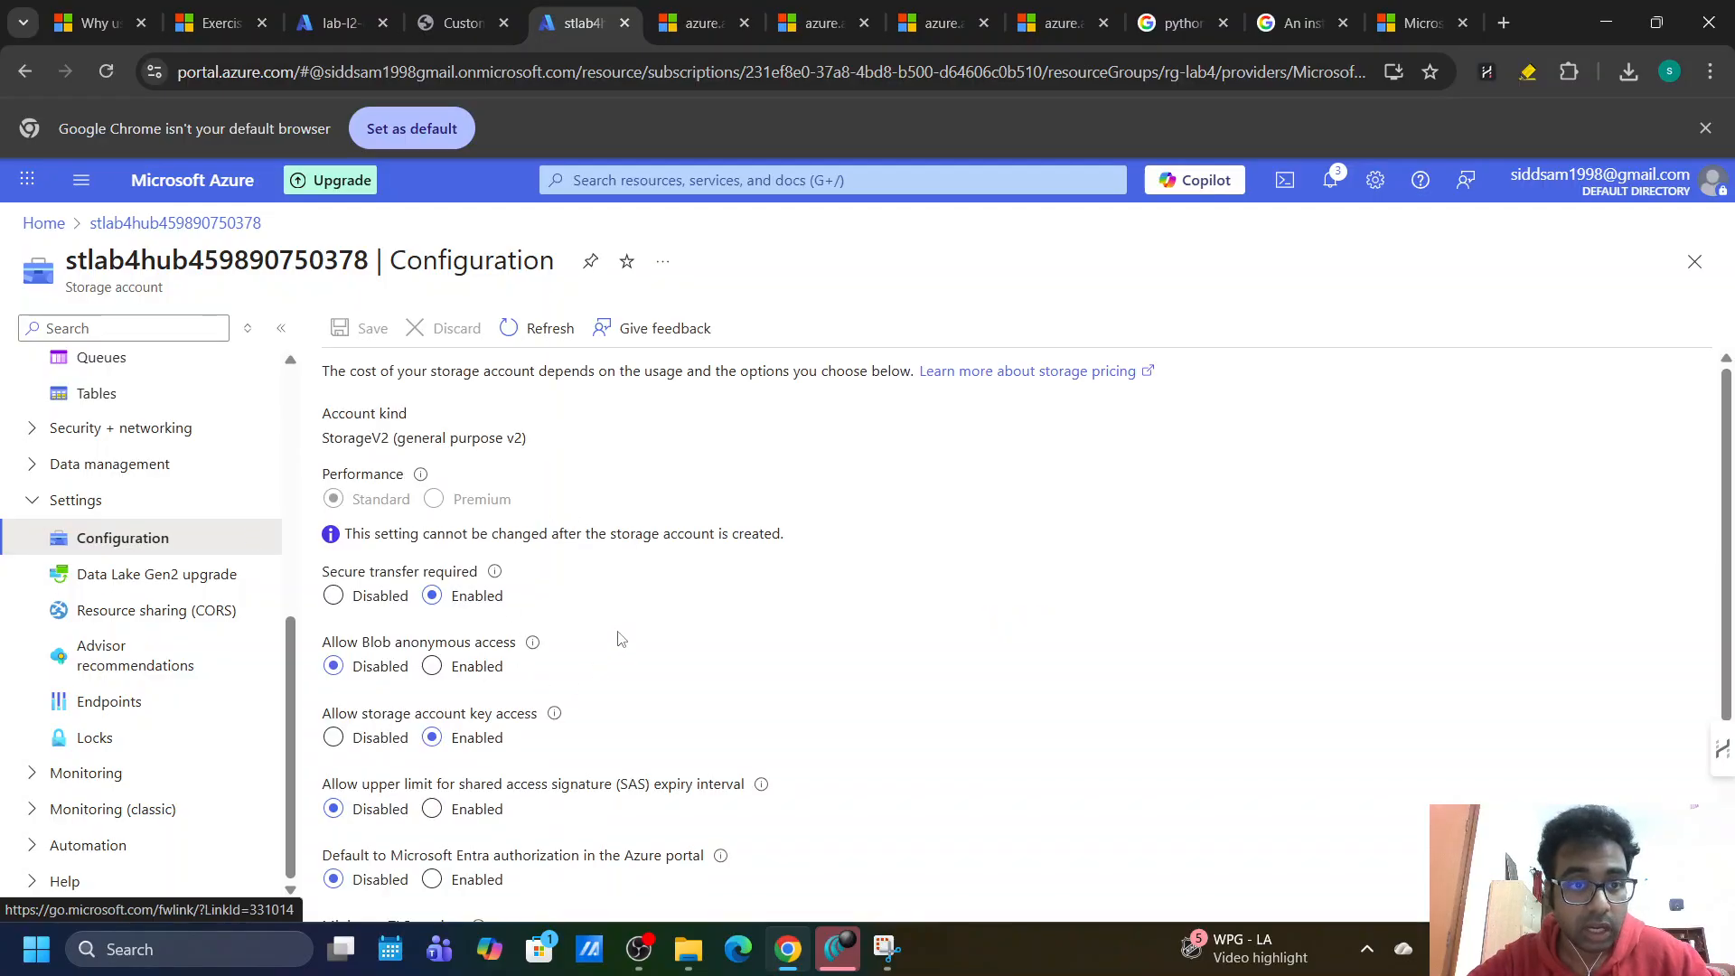
scroll(503, 508, "down", 2)
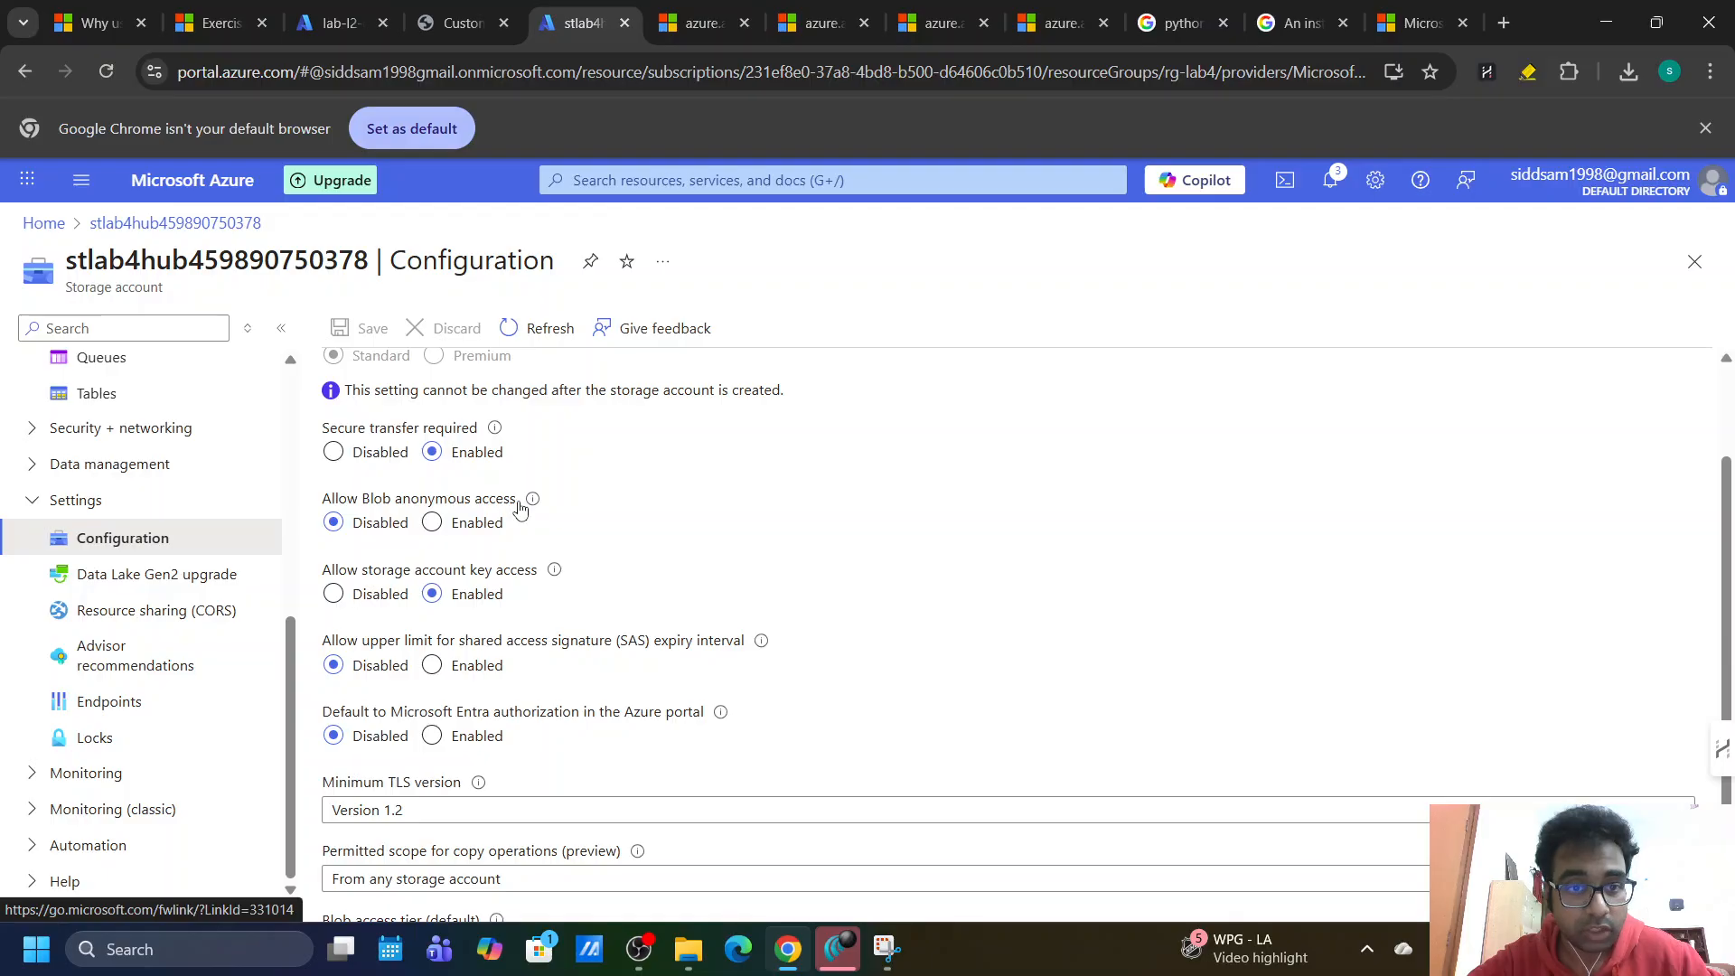
mouse_move(532, 509)
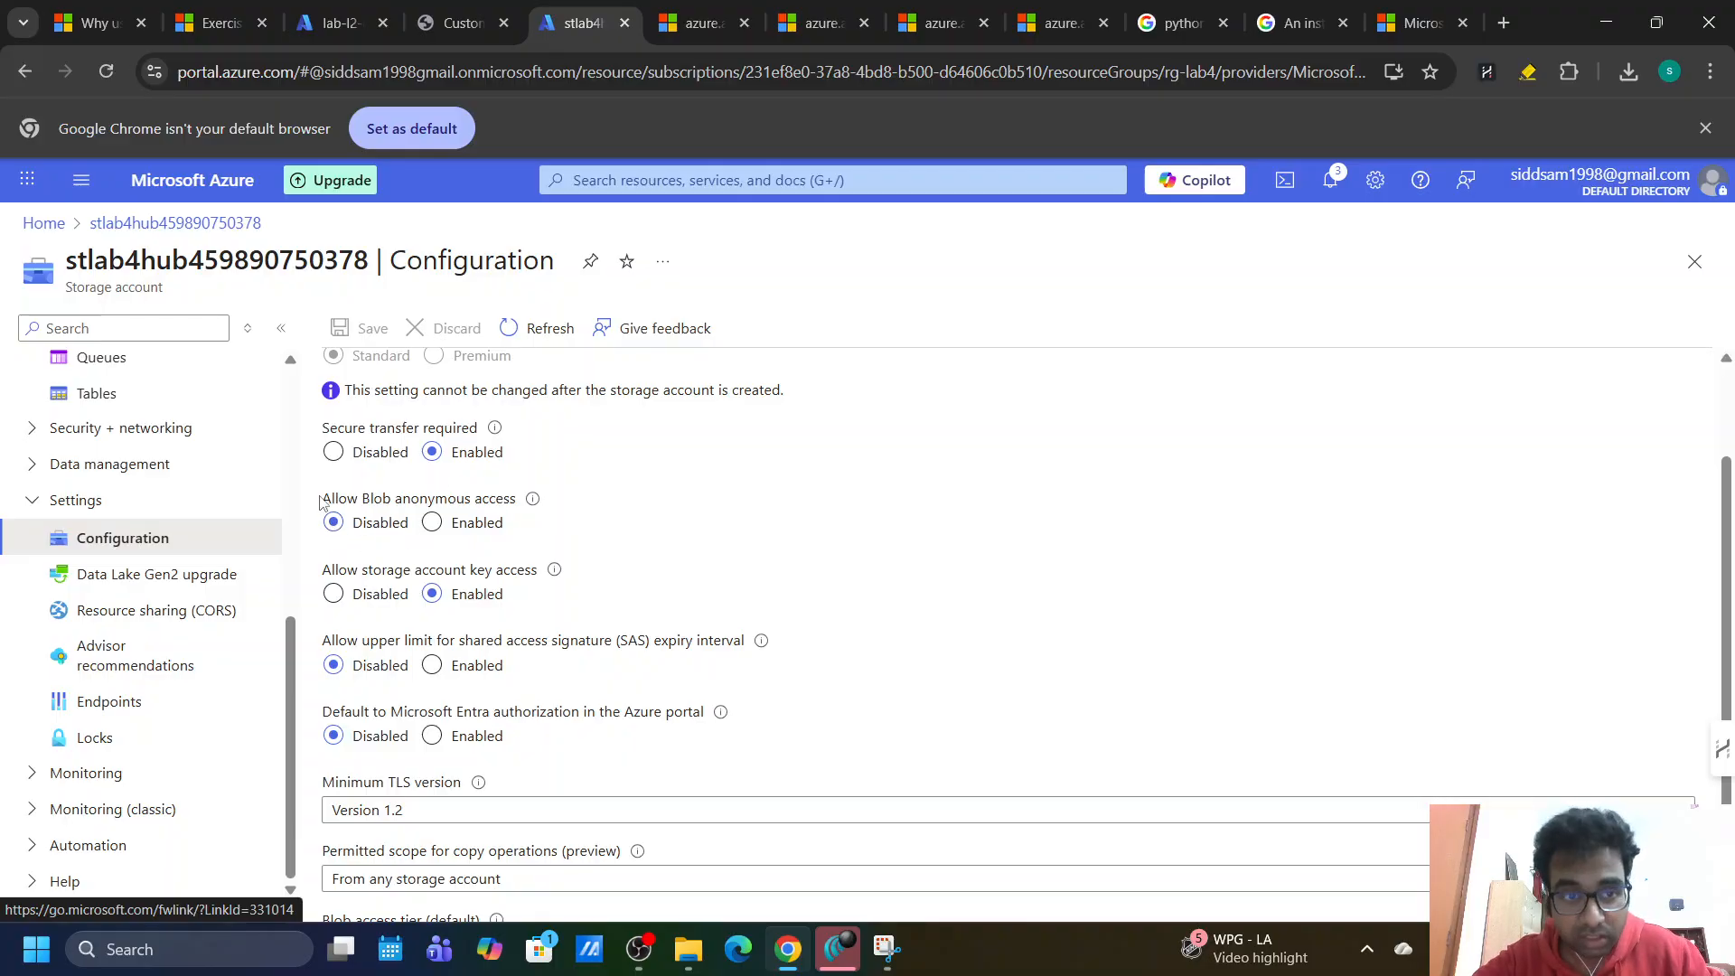
left_click_drag(325, 503, 524, 502)
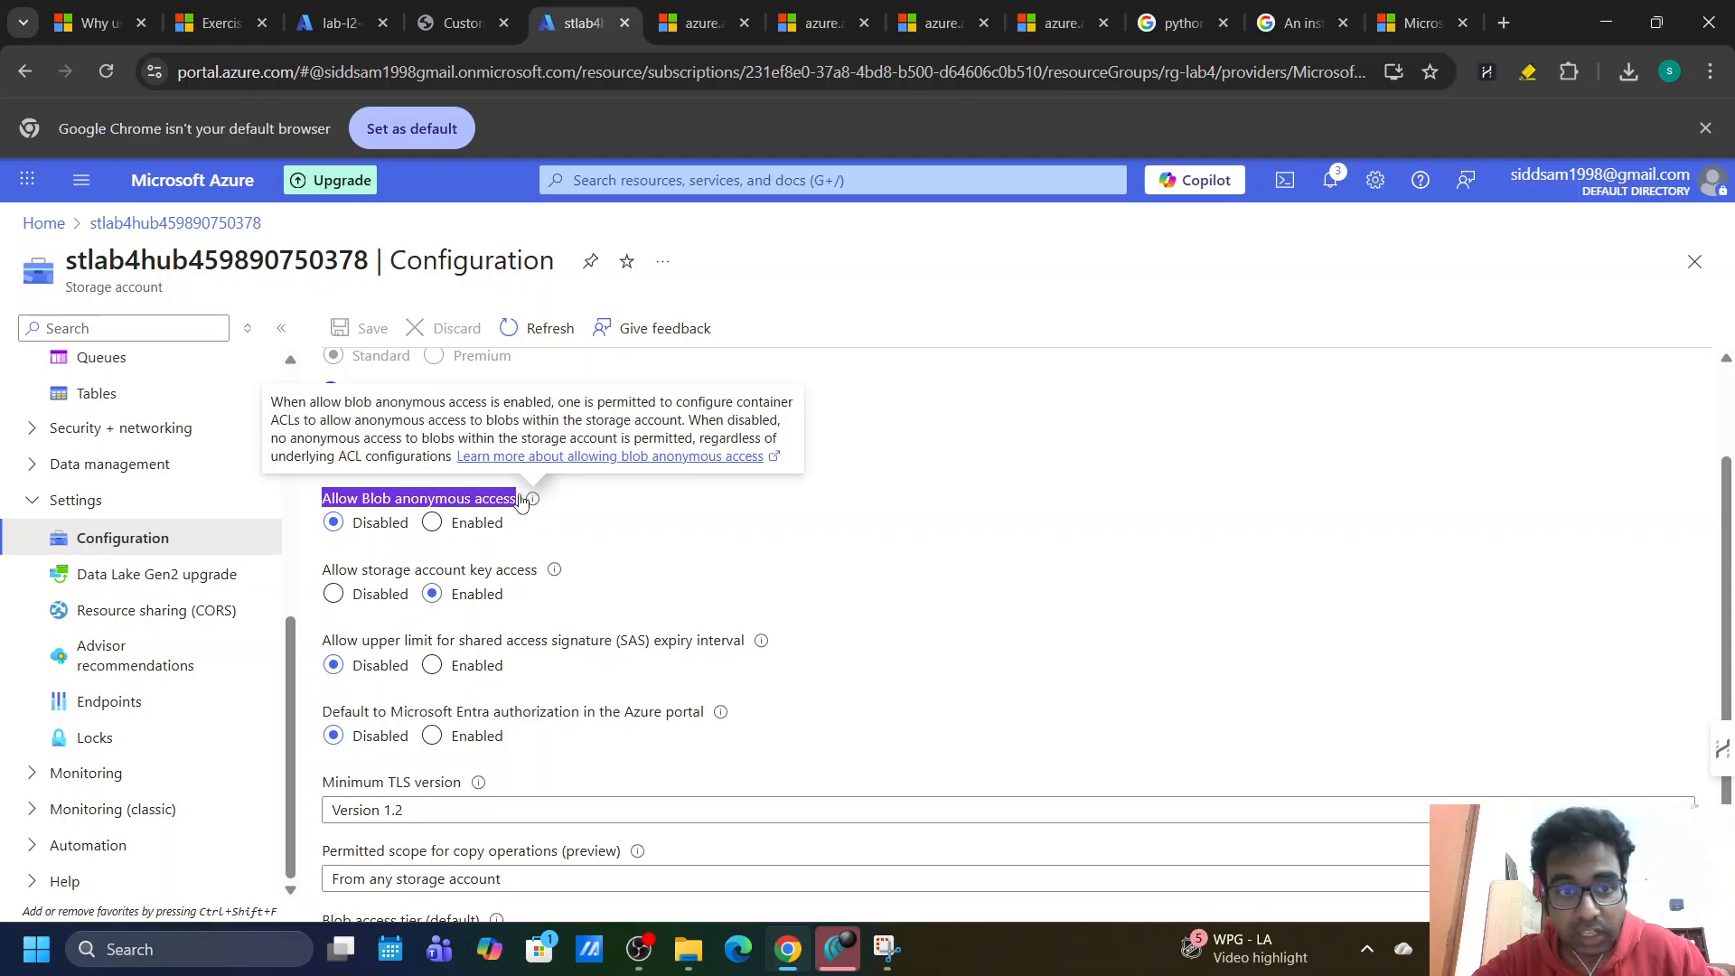
left_click(608, 533)
left_click(433, 524)
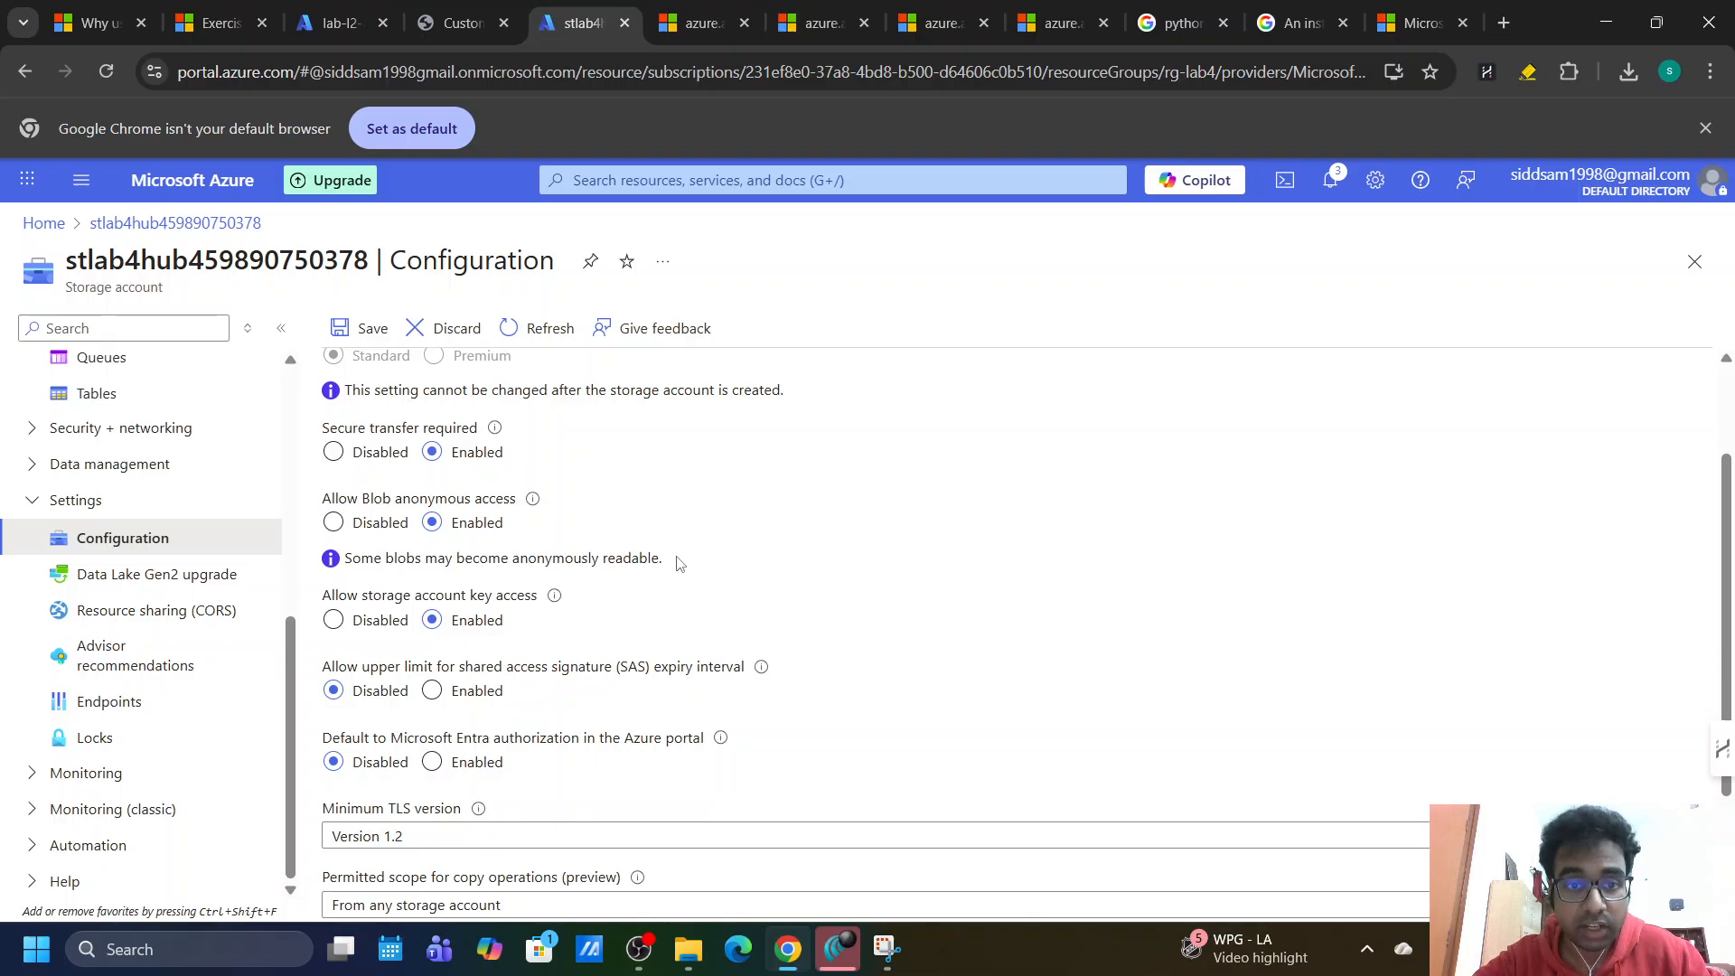
Review the note under Allow Blob anonymous access and save the storage account's configuration changes.
left_click_drag(678, 561, 512, 574)
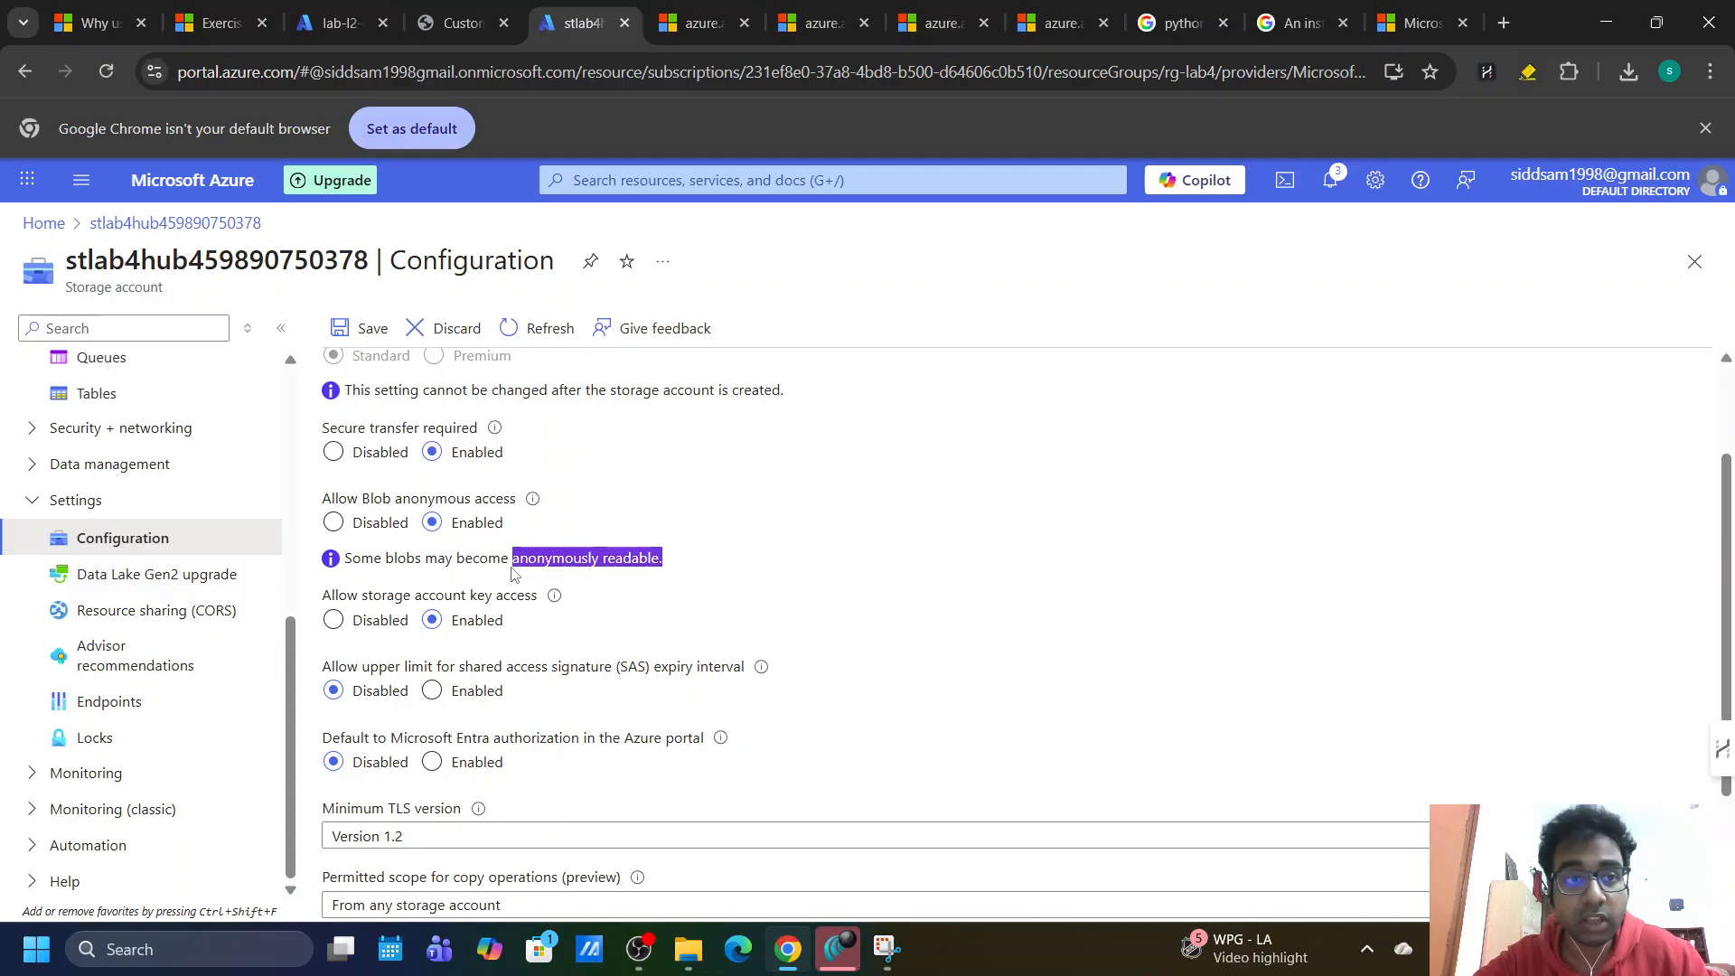
left_click_drag(354, 556, 553, 565)
left_click_drag(691, 567, 414, 566)
left_click(370, 568)
triple_click(369, 568)
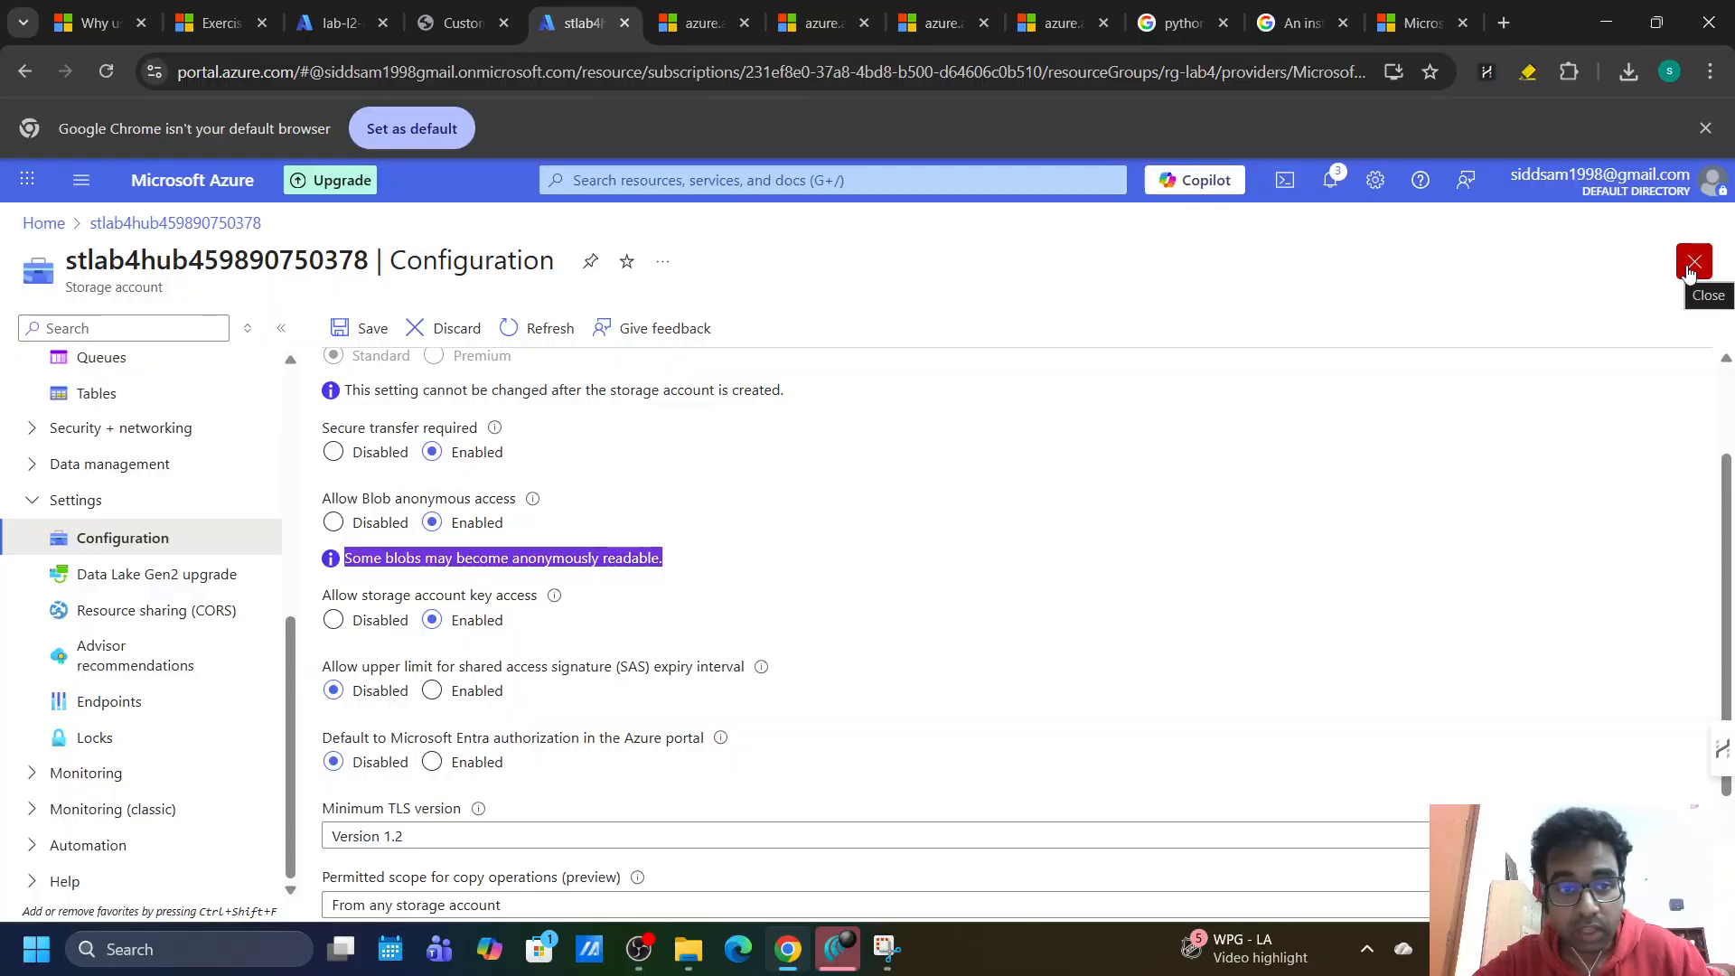
left_click_drag(323, 499, 521, 500)
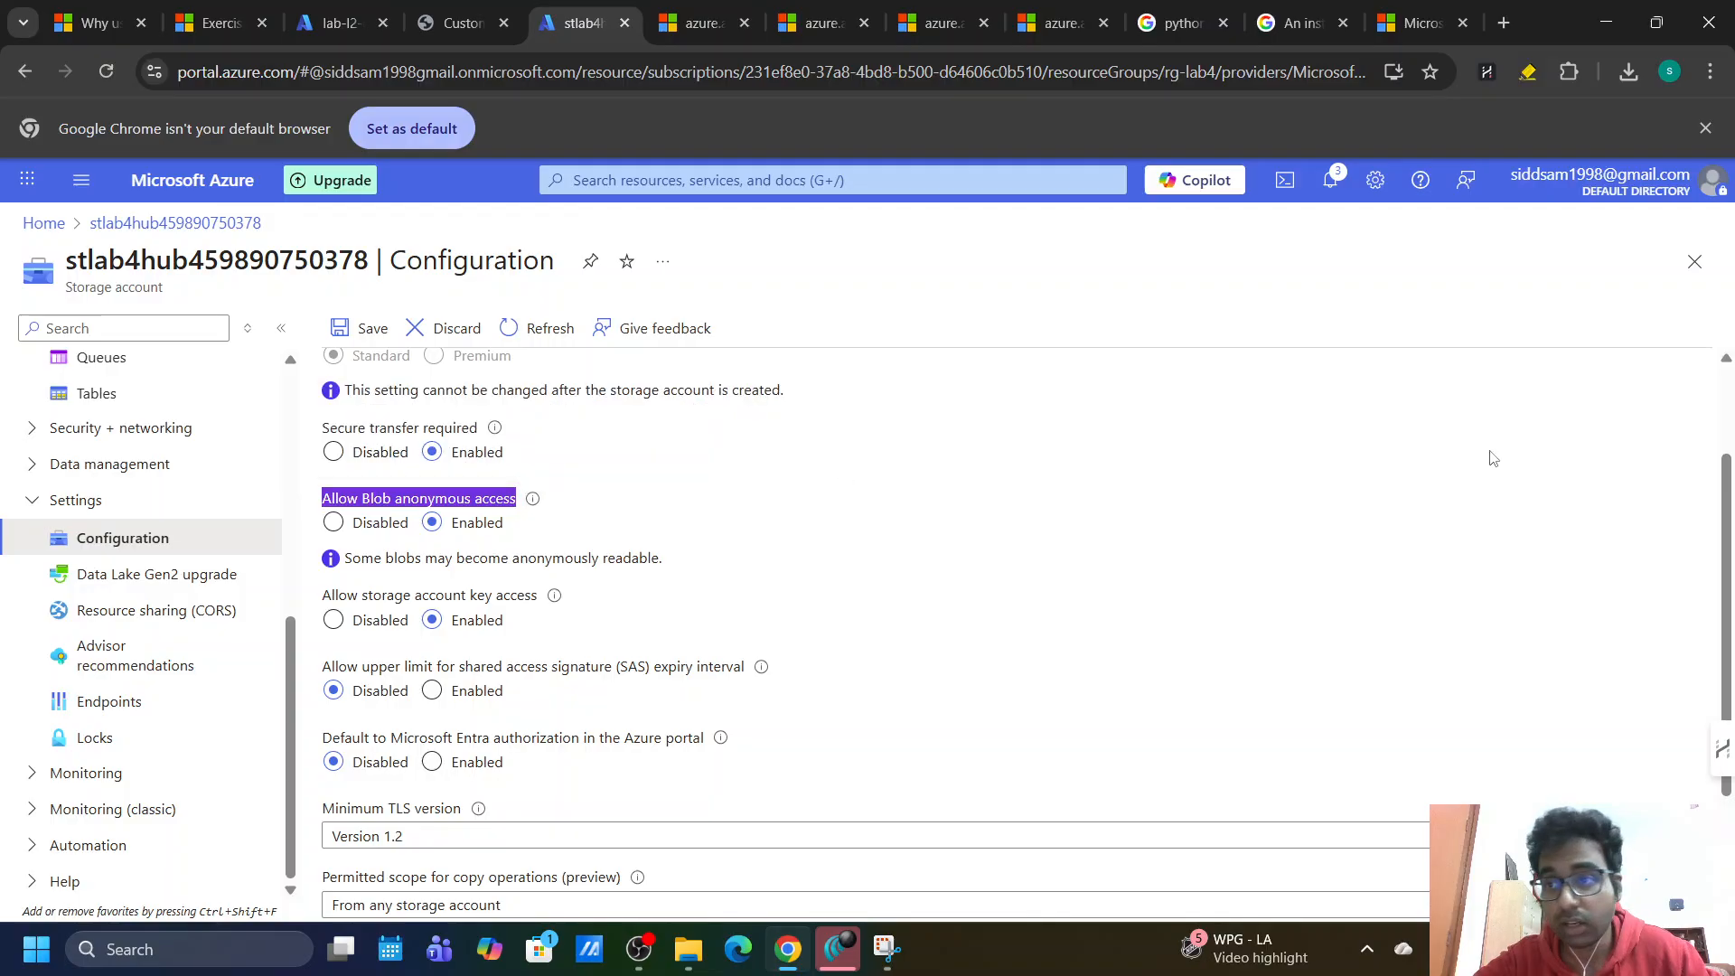
scroll(429, 357, "down", 2)
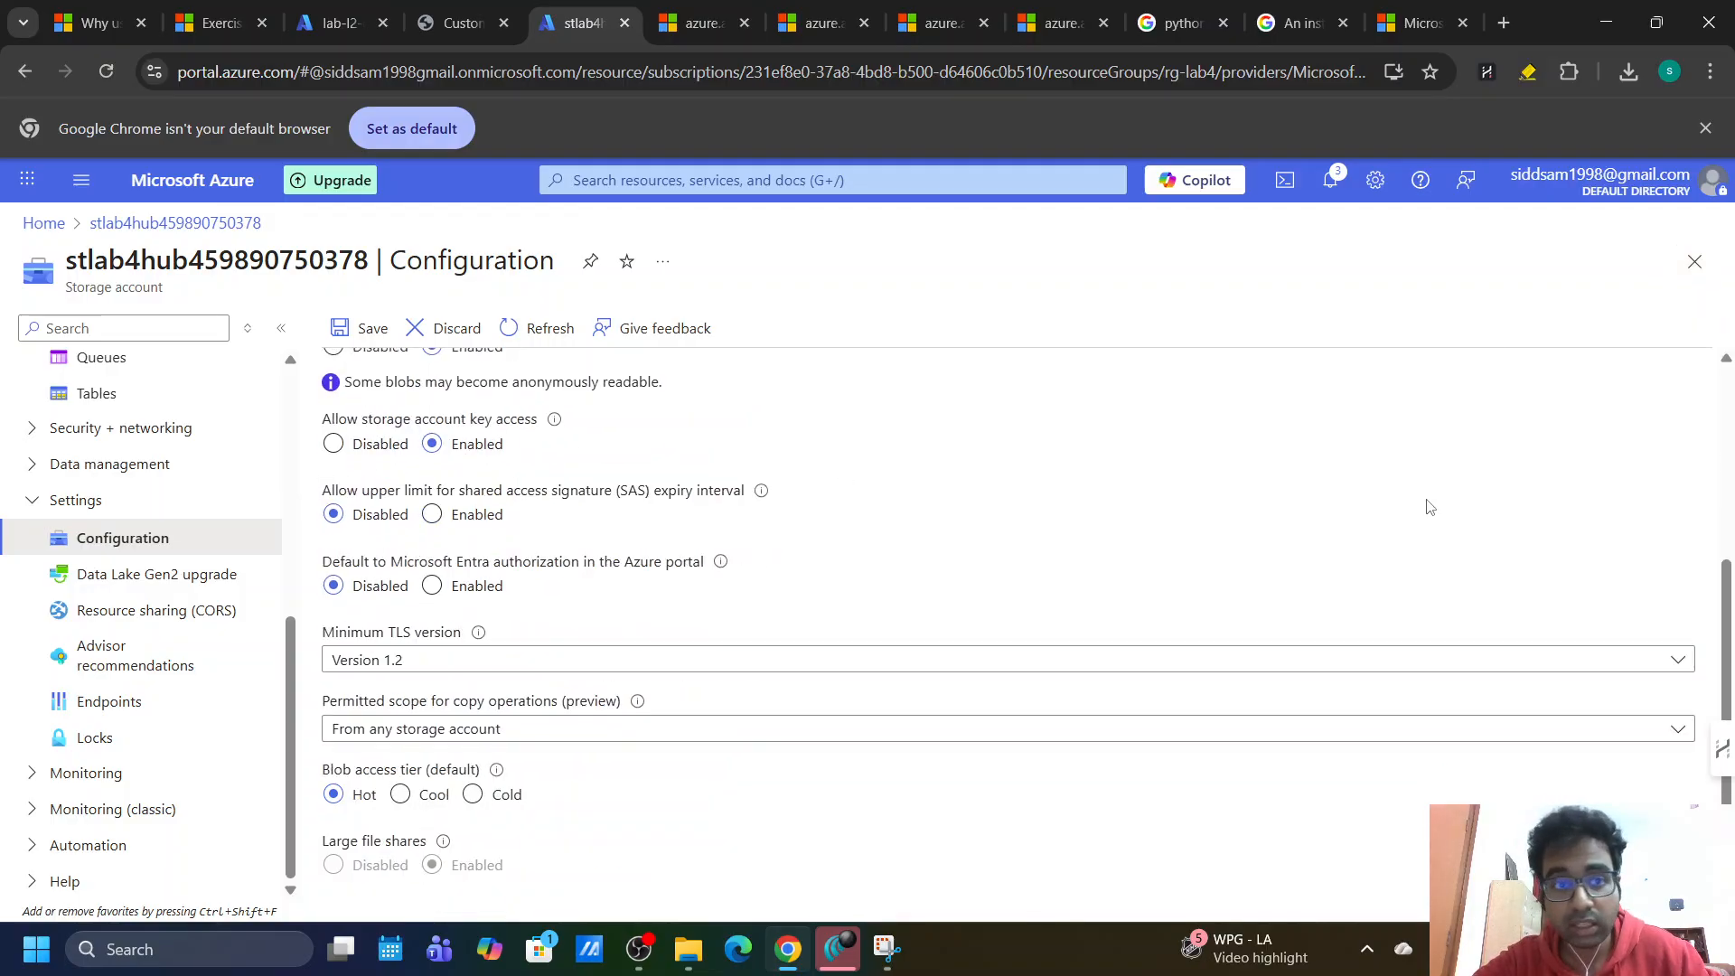
left_click(359, 328)
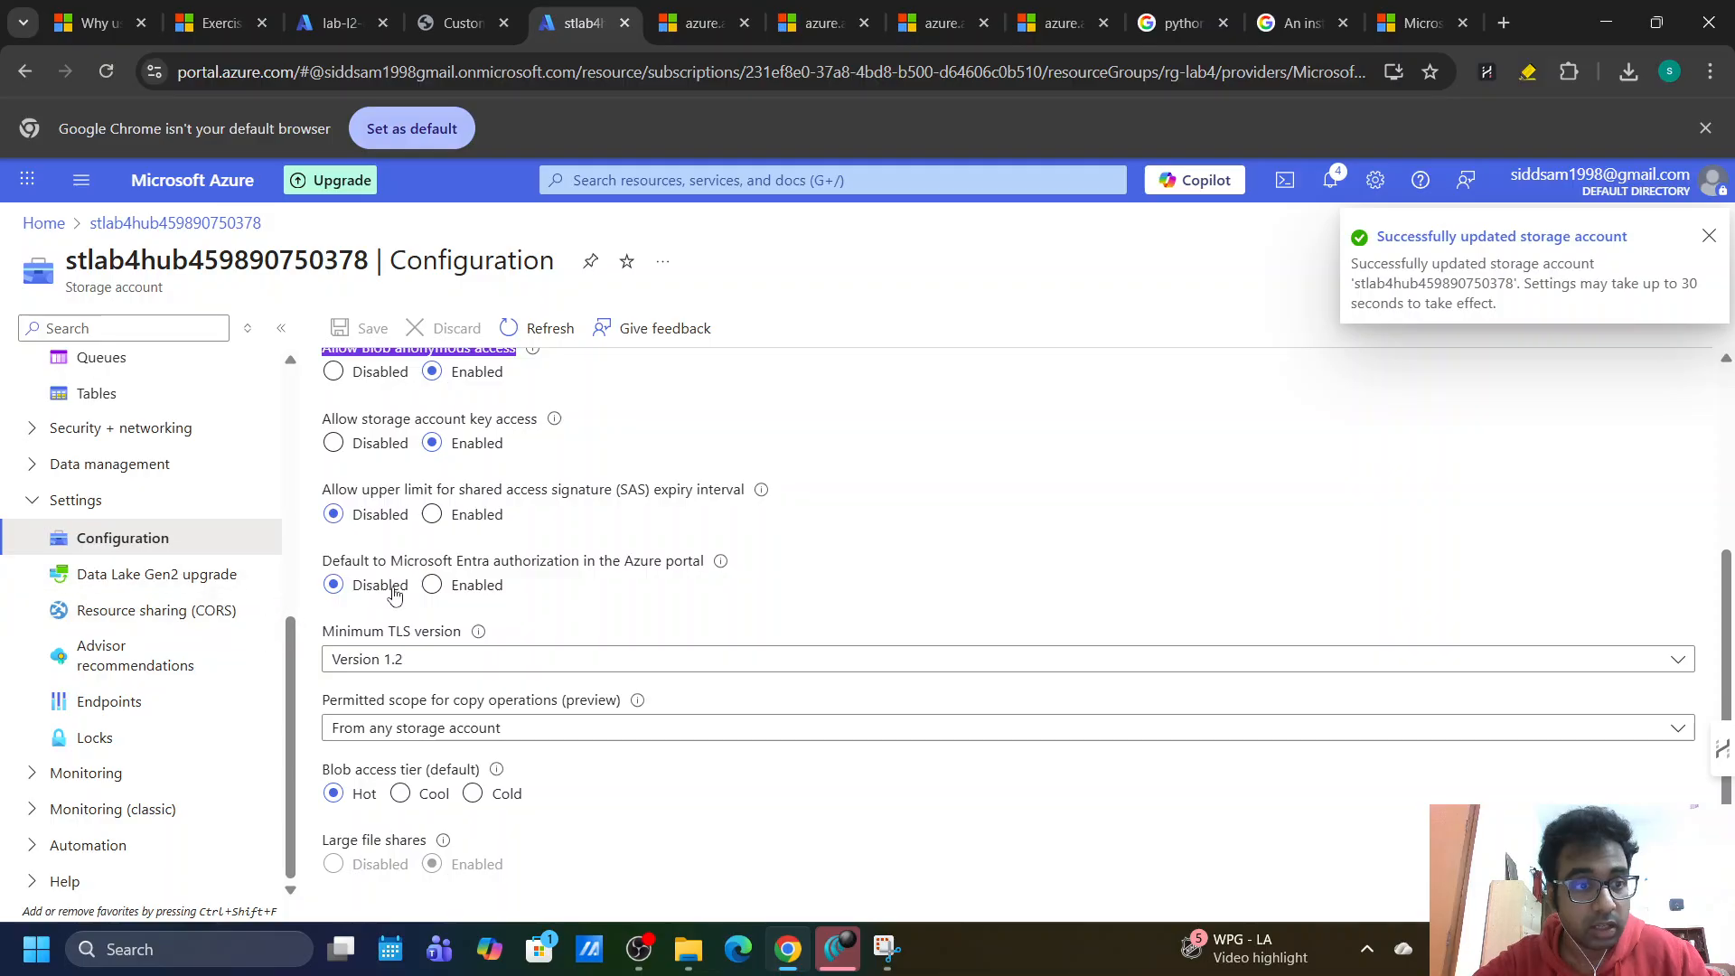
scroll(564, 597, "up", 3)
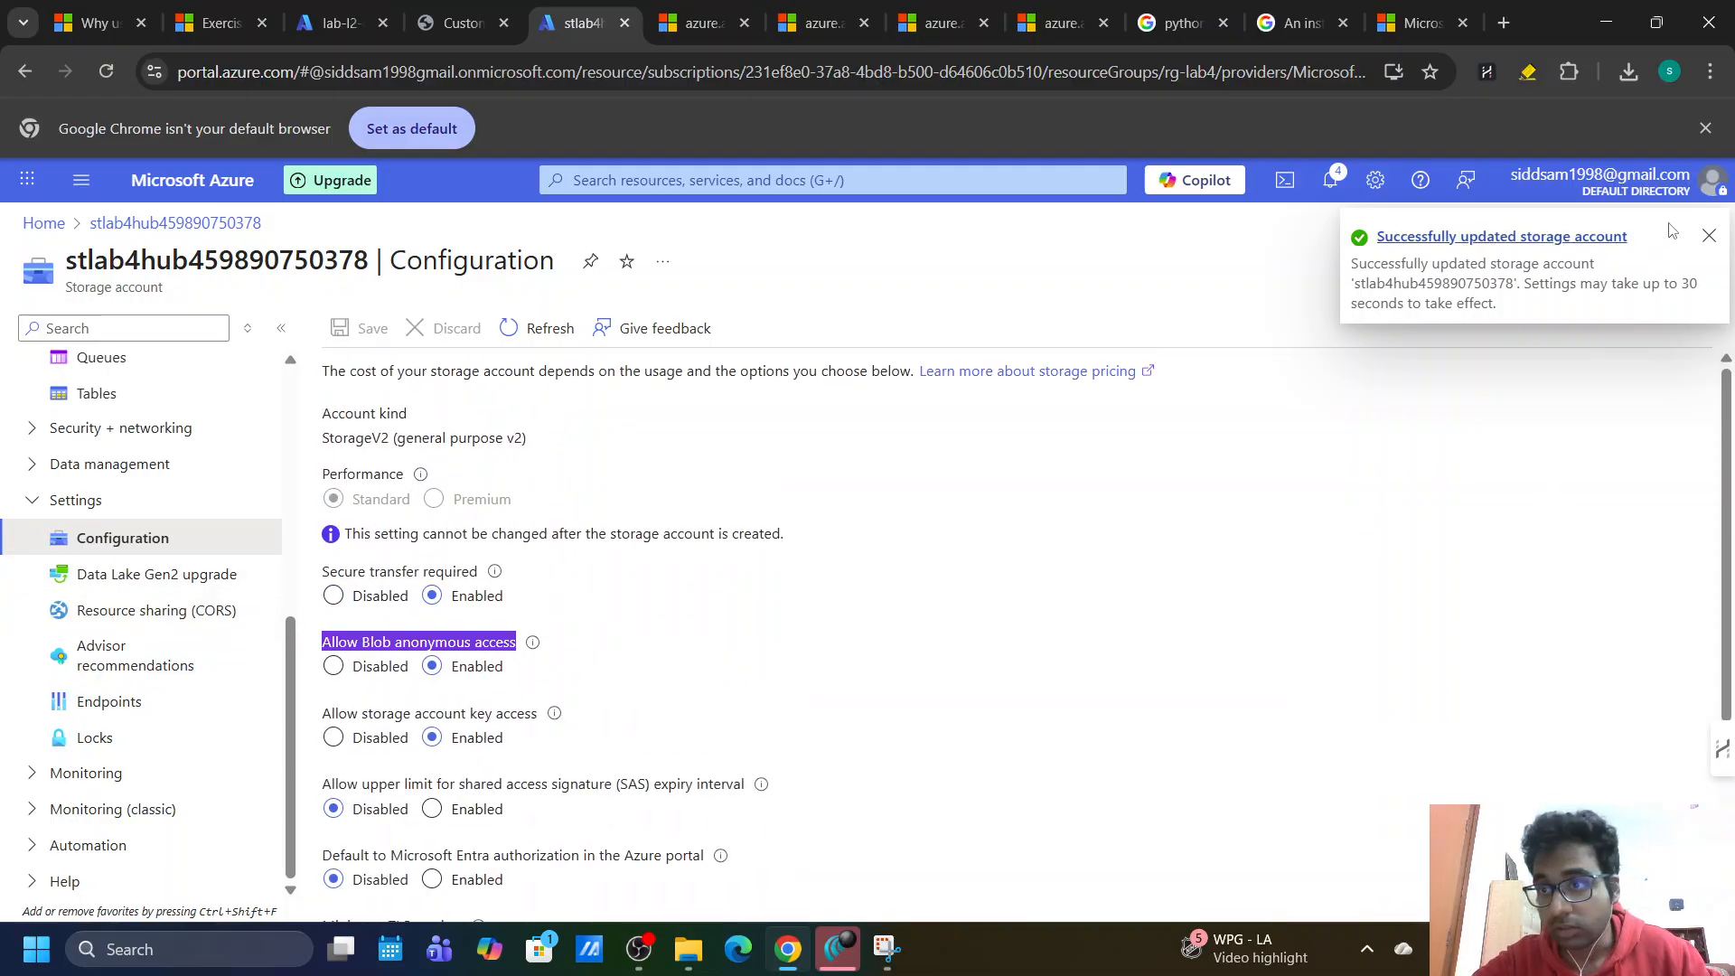
left_click(1708, 235)
left_click(1692, 263)
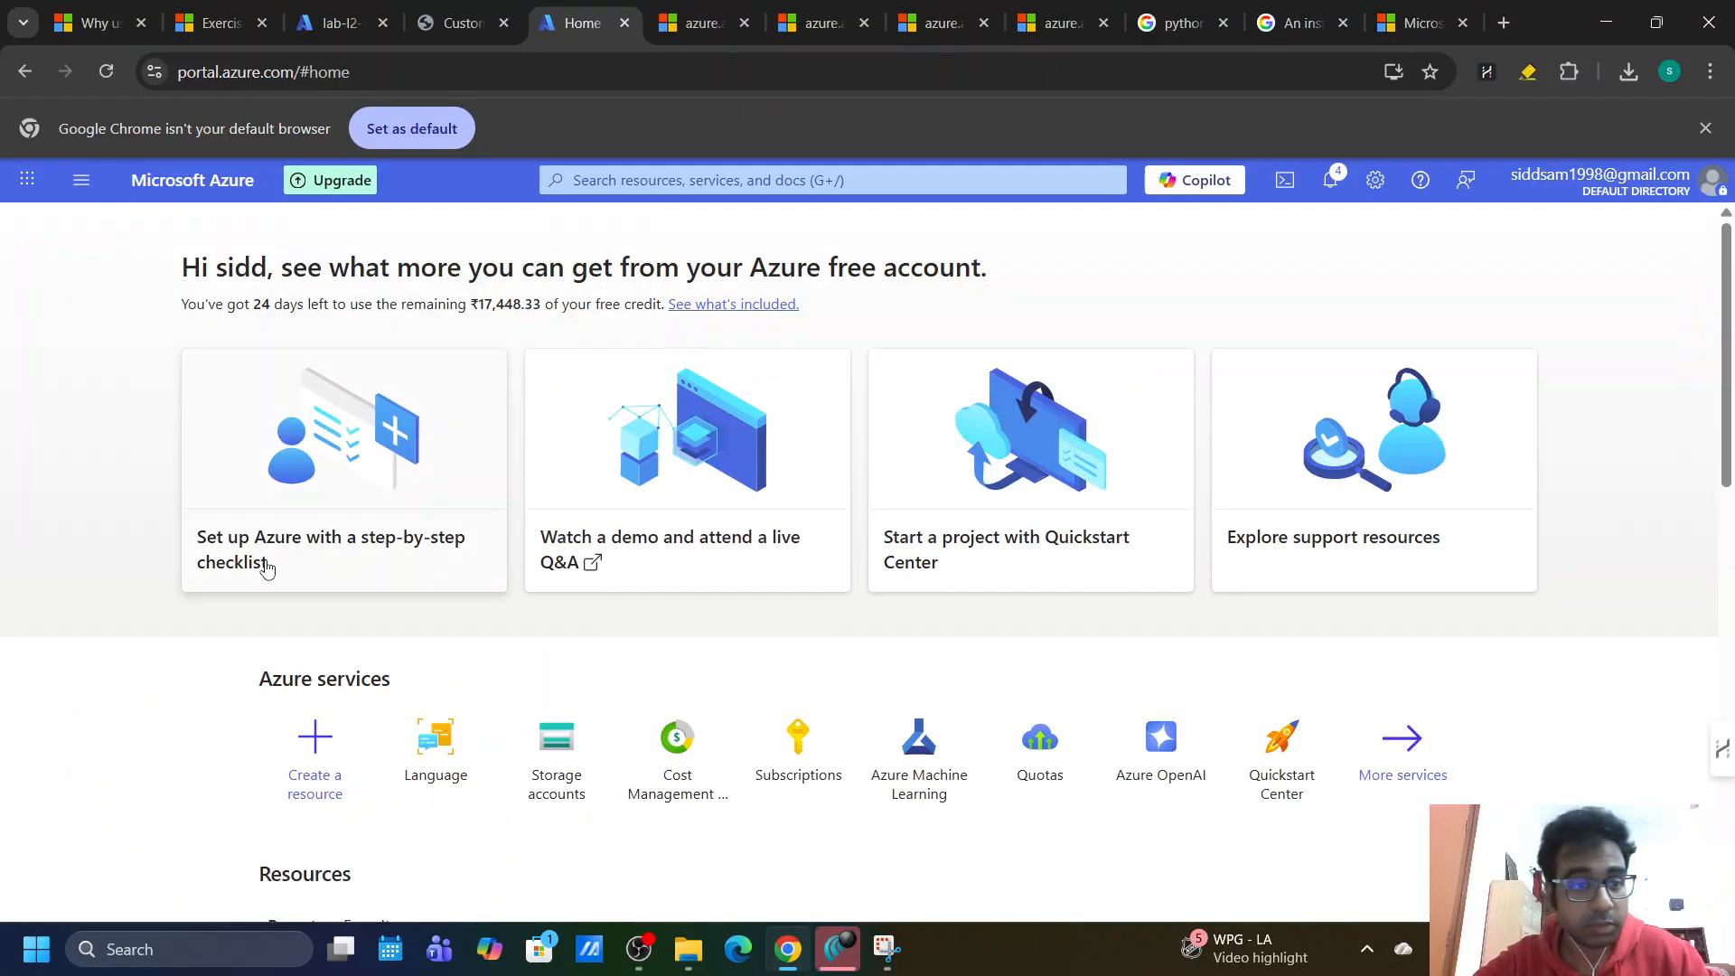
left_click(623, 180)
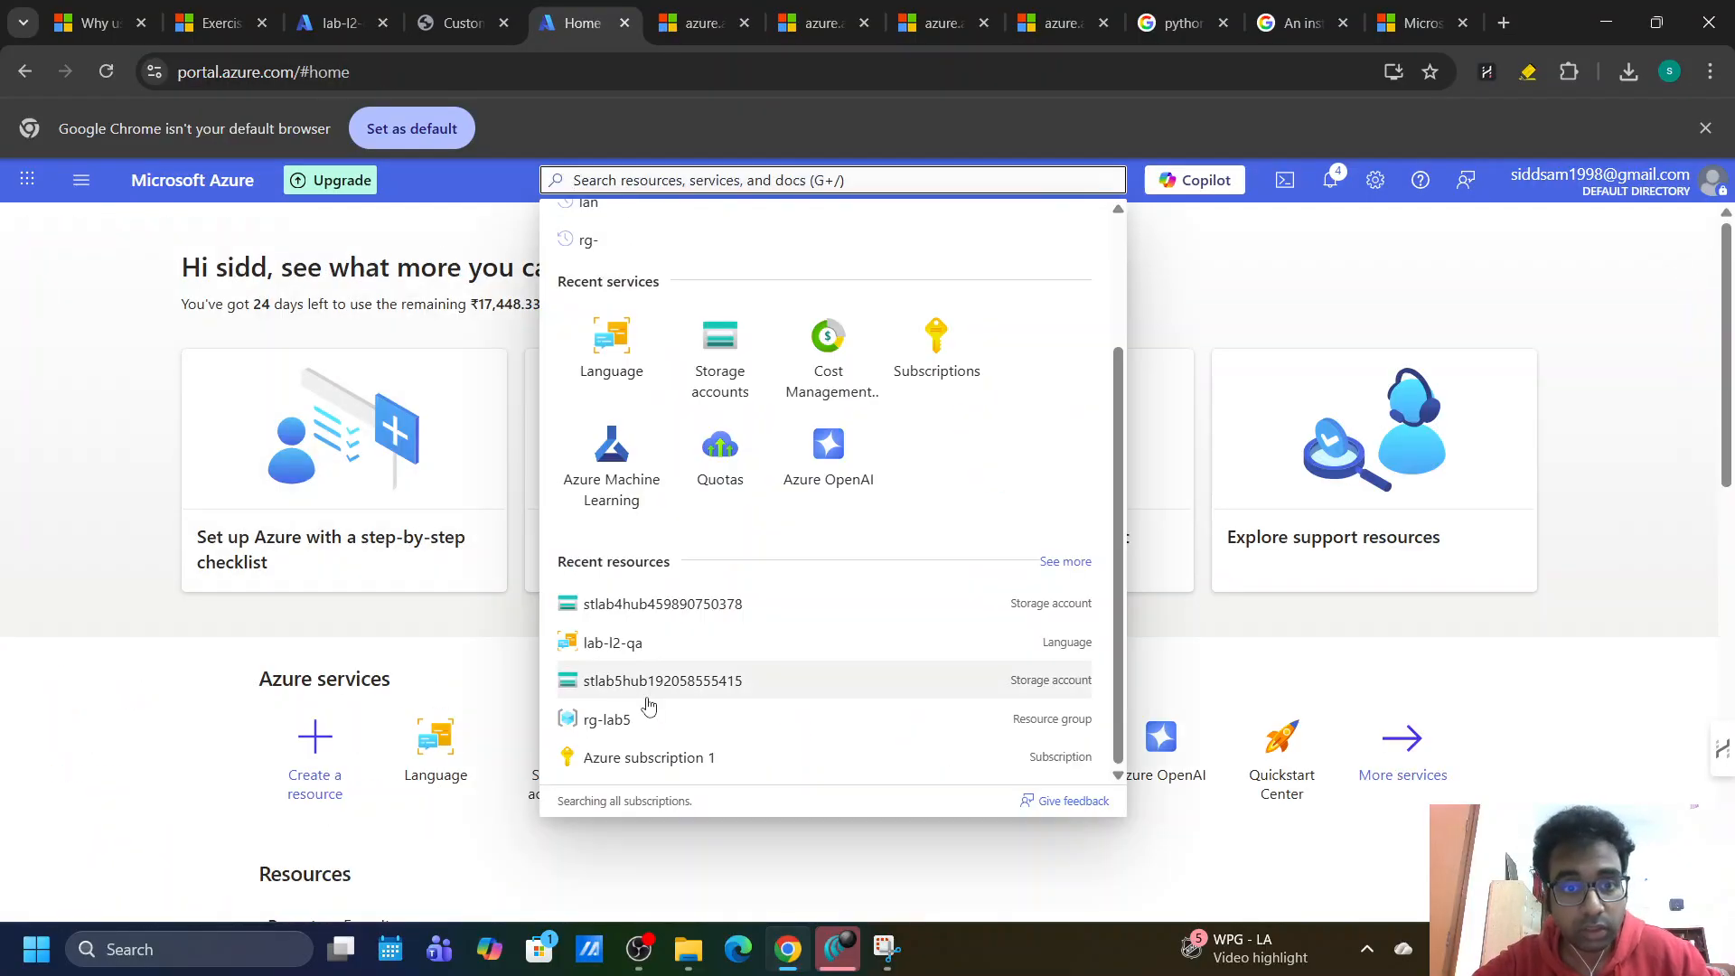
left_click(630, 616)
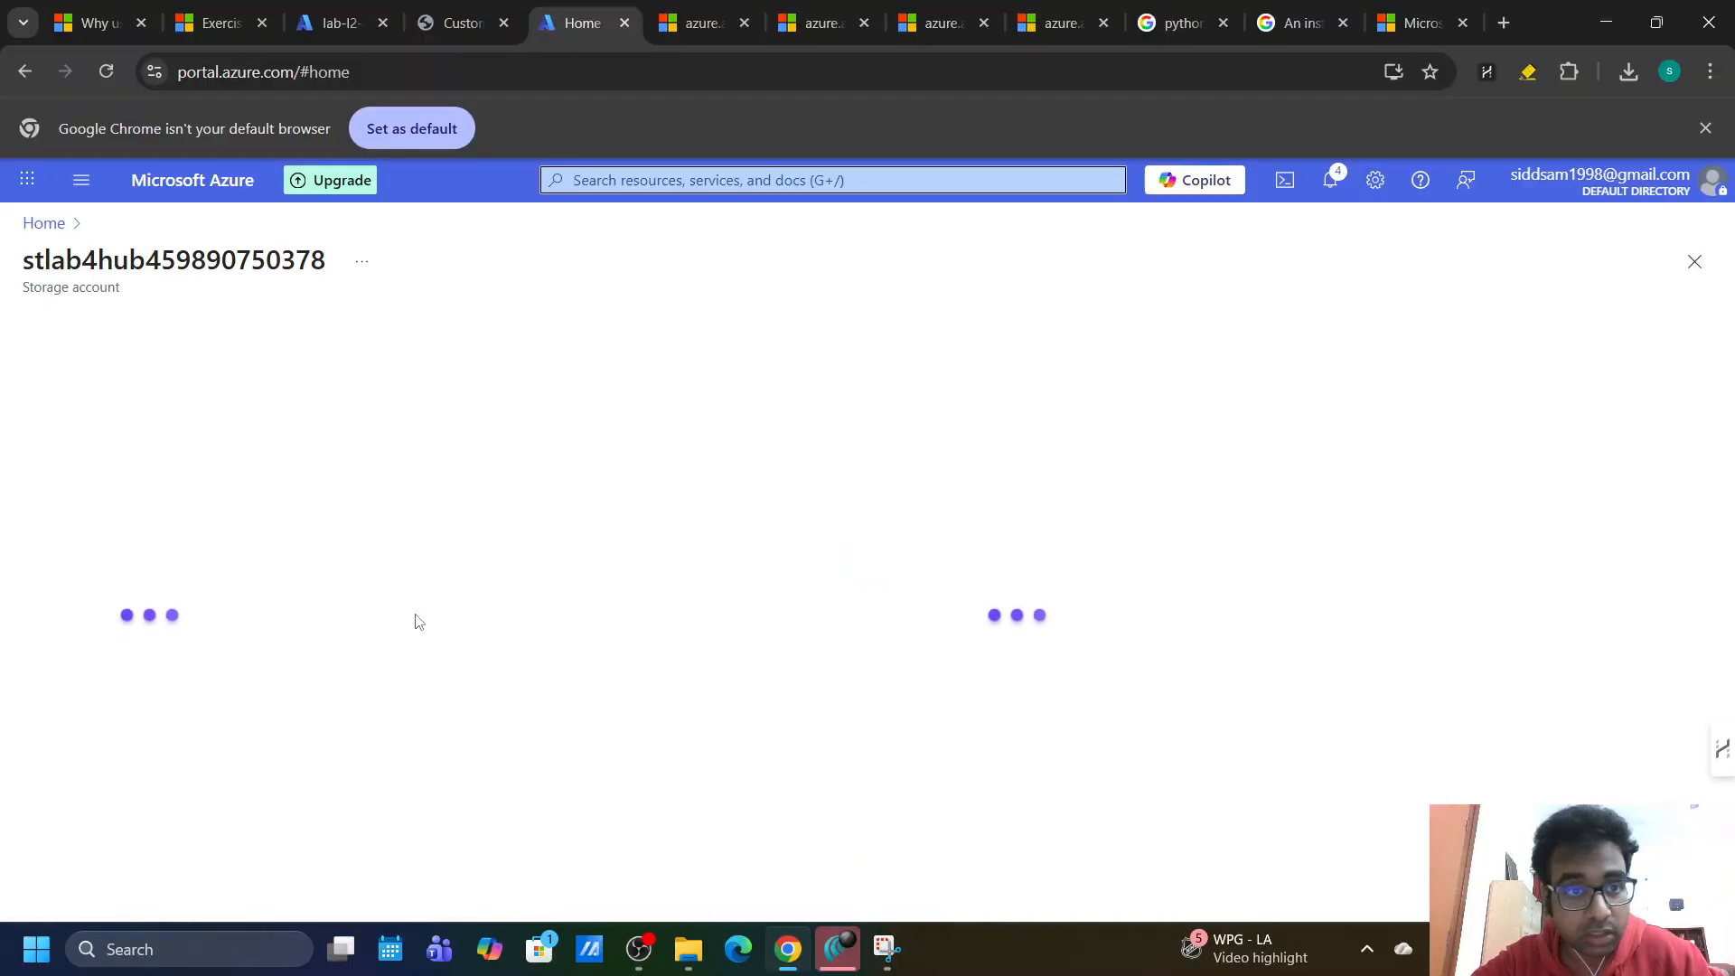
scroll(99, 710, "down", 2)
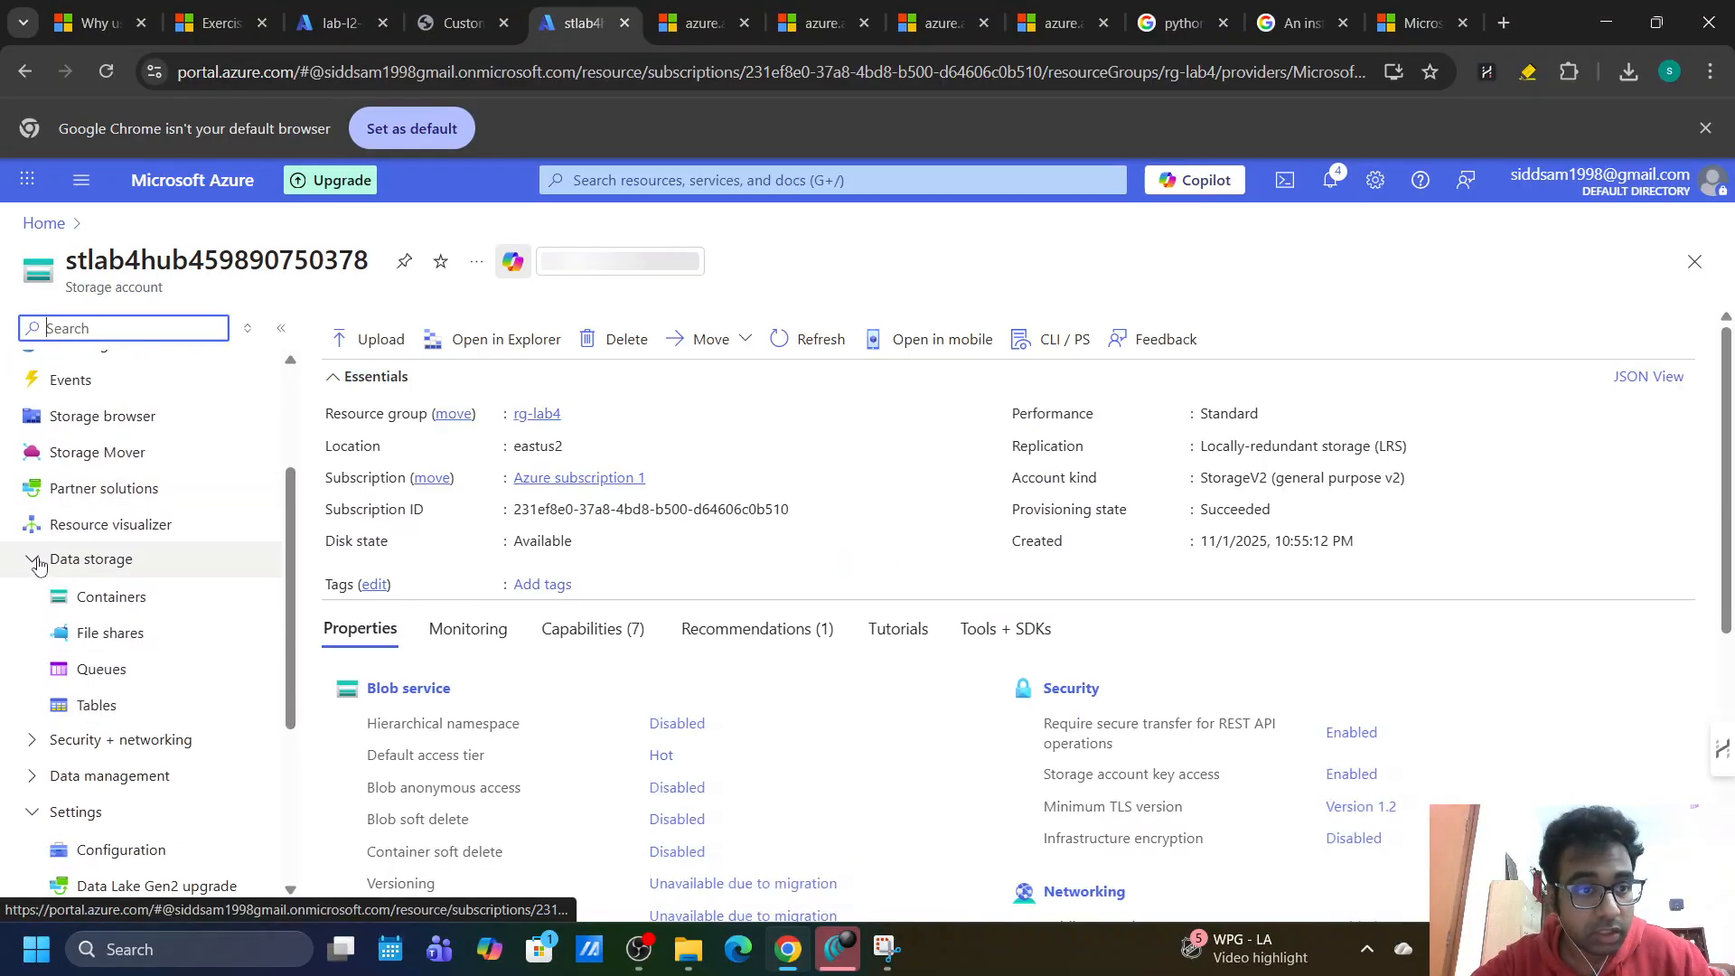
left_click(36, 560)
scroll(38, 723, "down", 2)
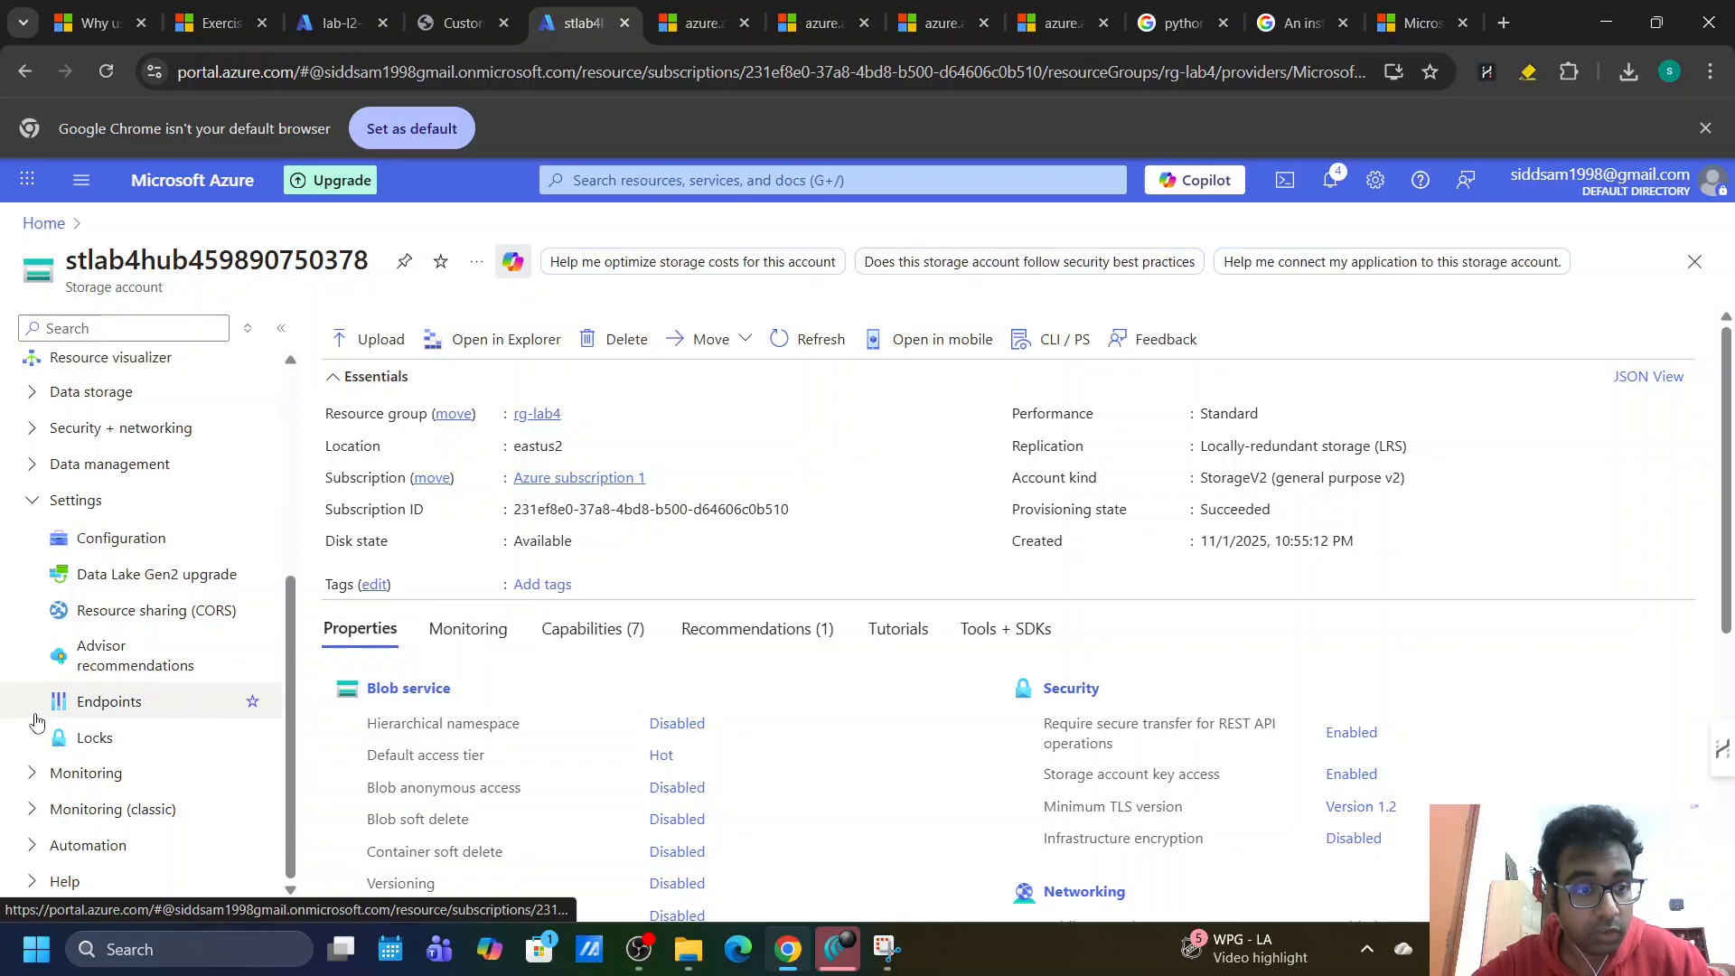
scroll(83, 484, "up", 2)
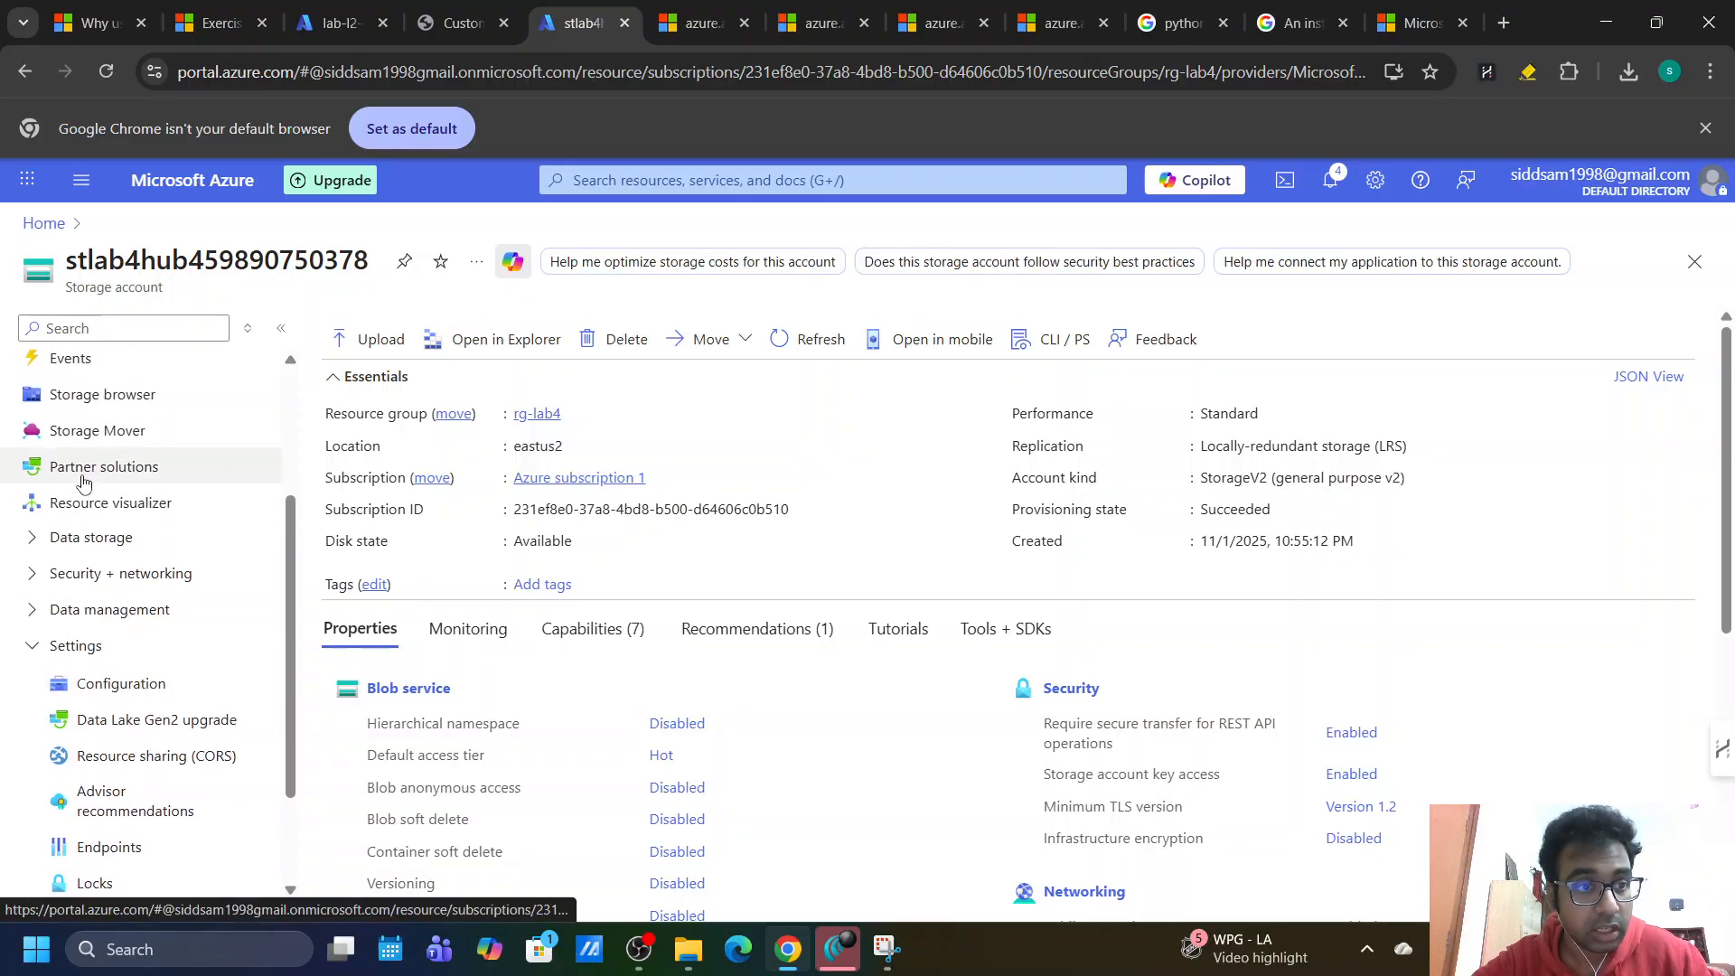
scroll(83, 485, "up", 3)
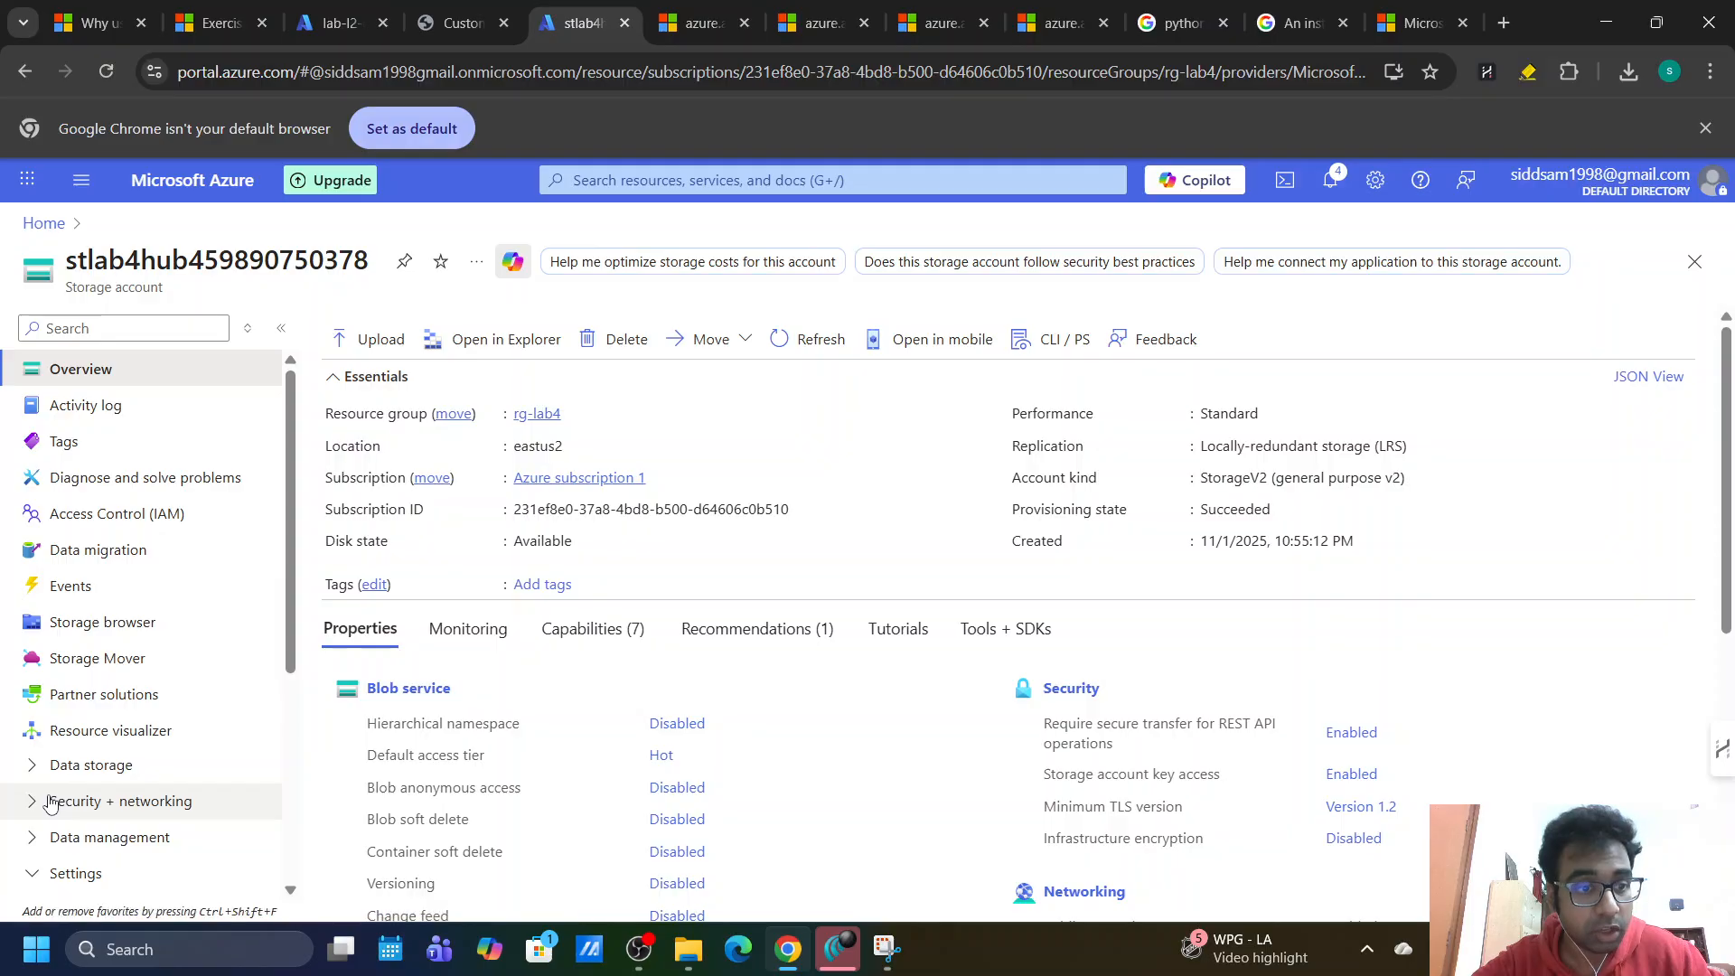
left_click(36, 765)
scroll(55, 765, "down", 2)
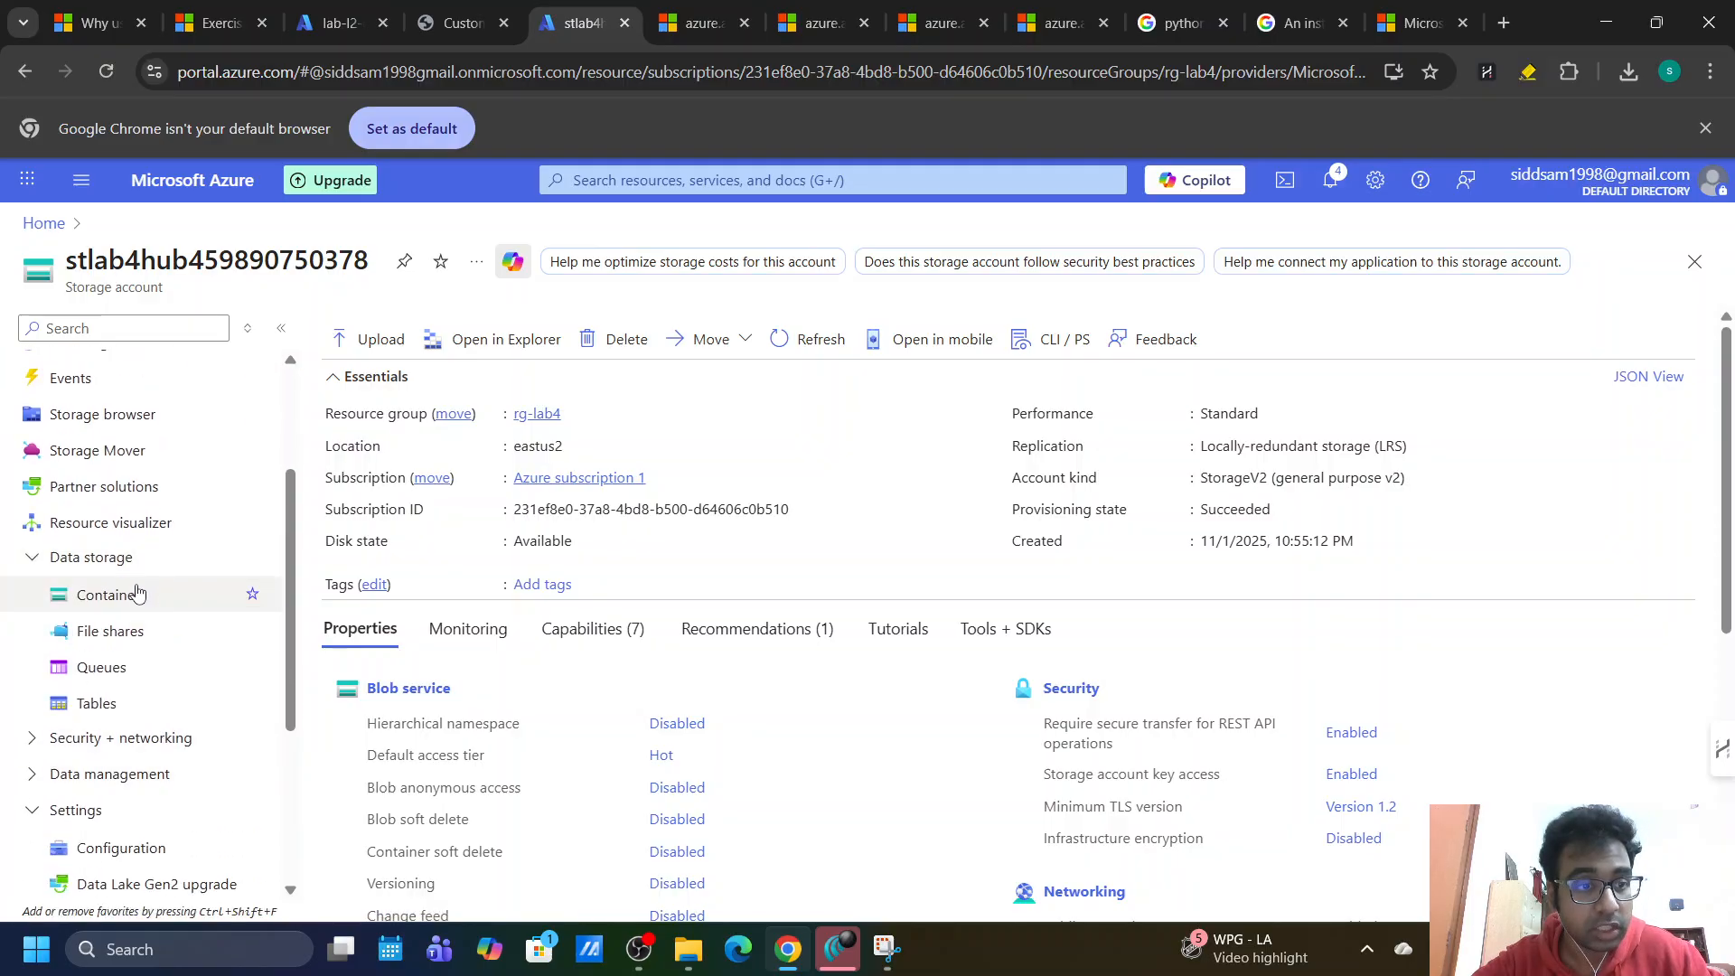
left_click(134, 595)
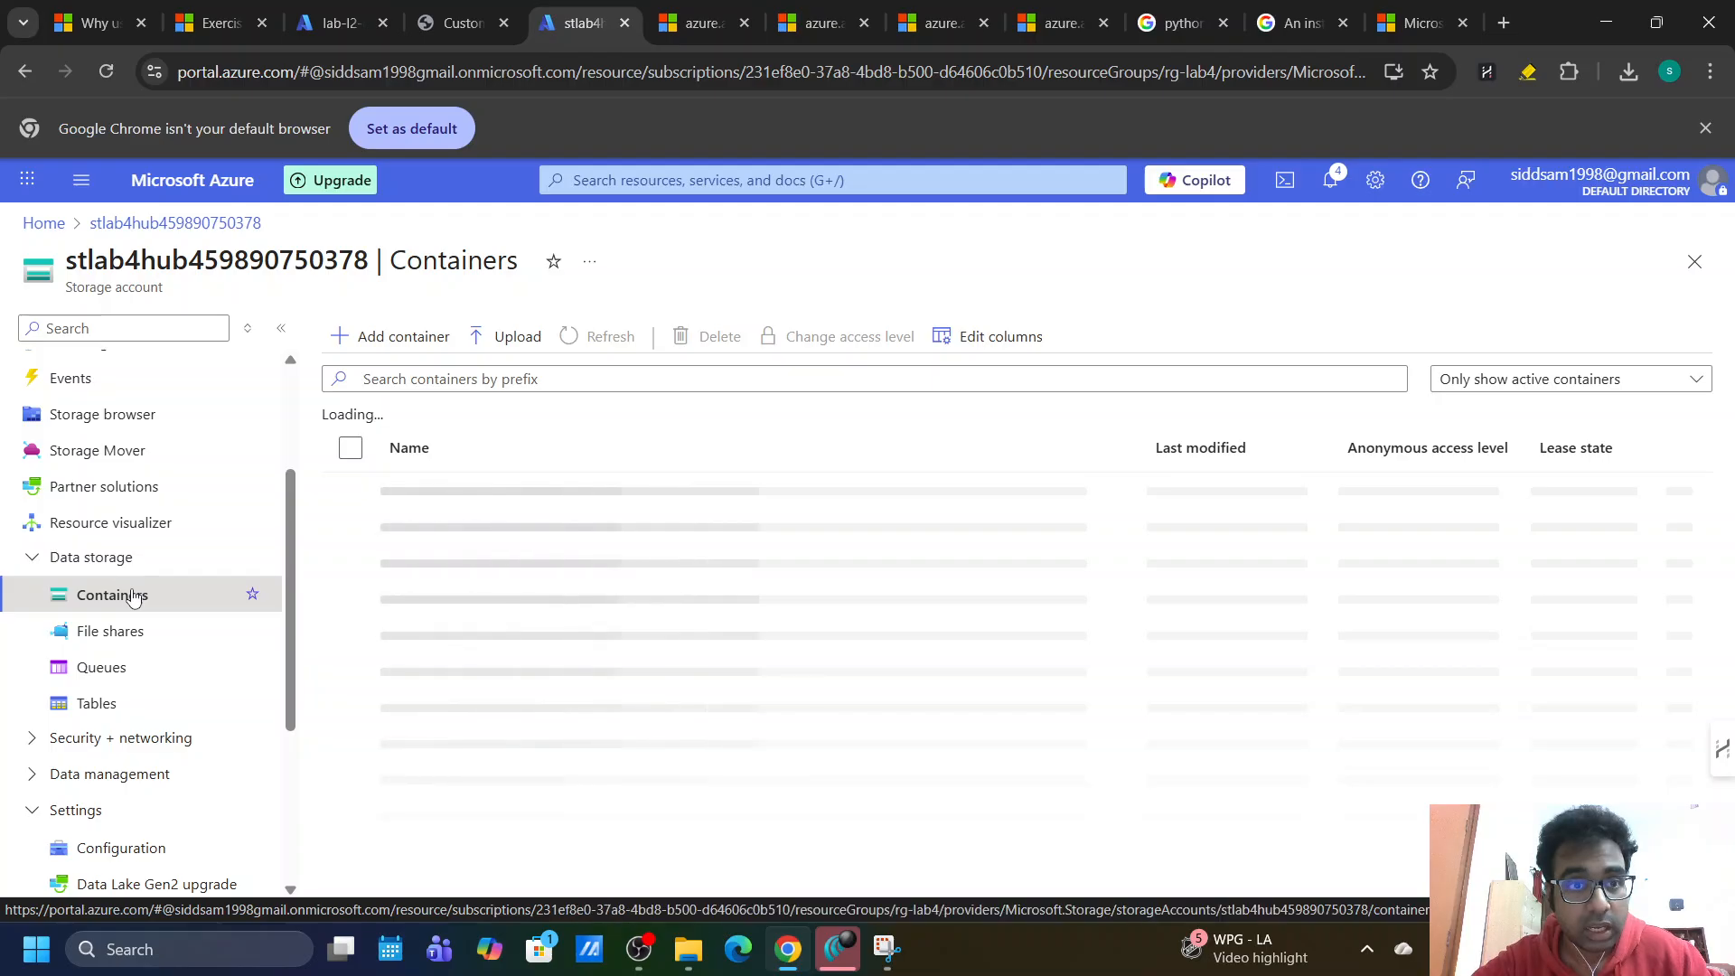
left_click(404, 343)
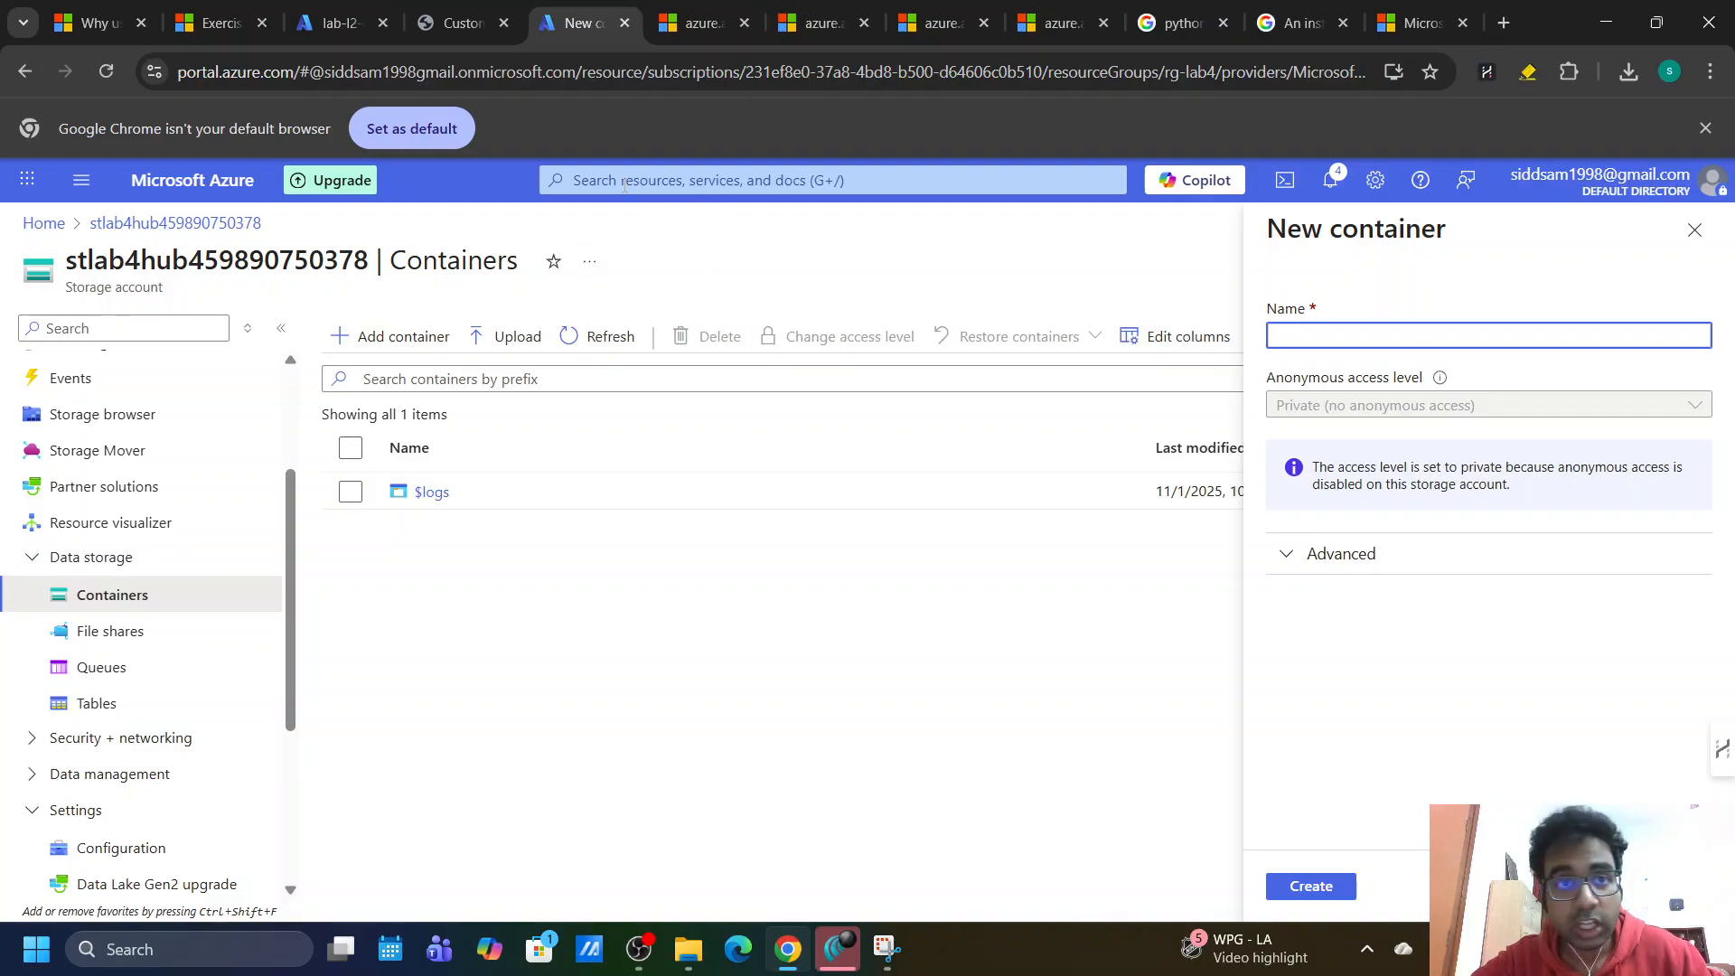
left_click(459, 22)
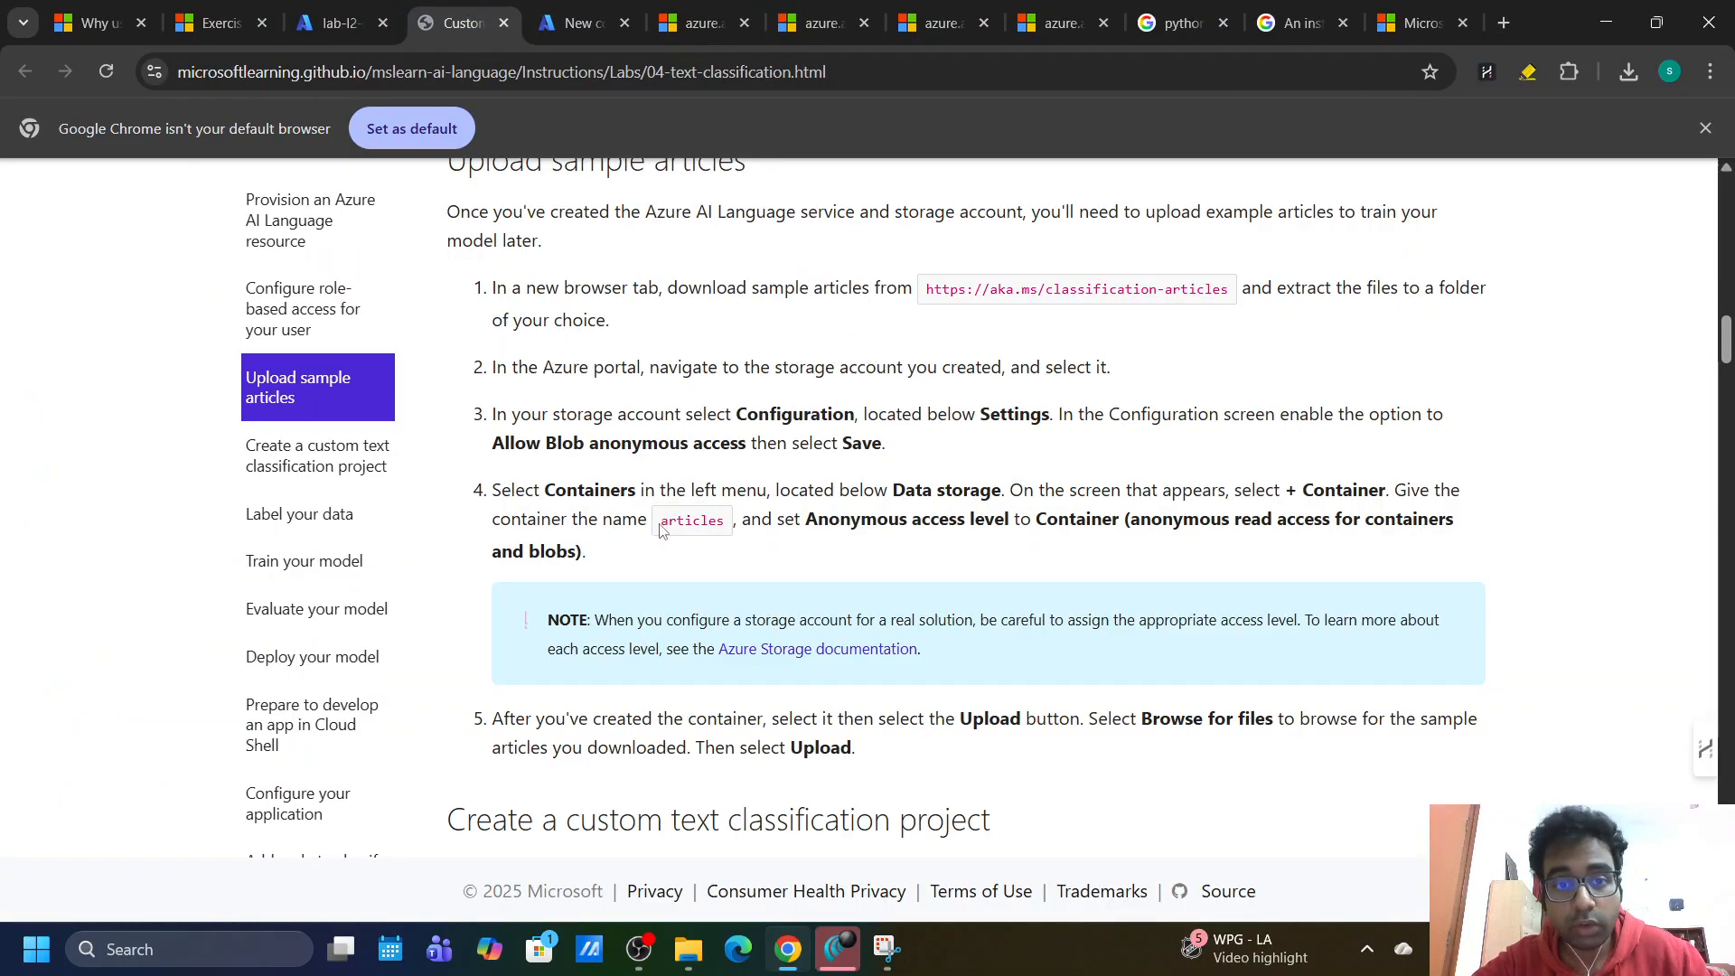
left_click_drag(663, 520, 722, 522)
key("ctrl+c")
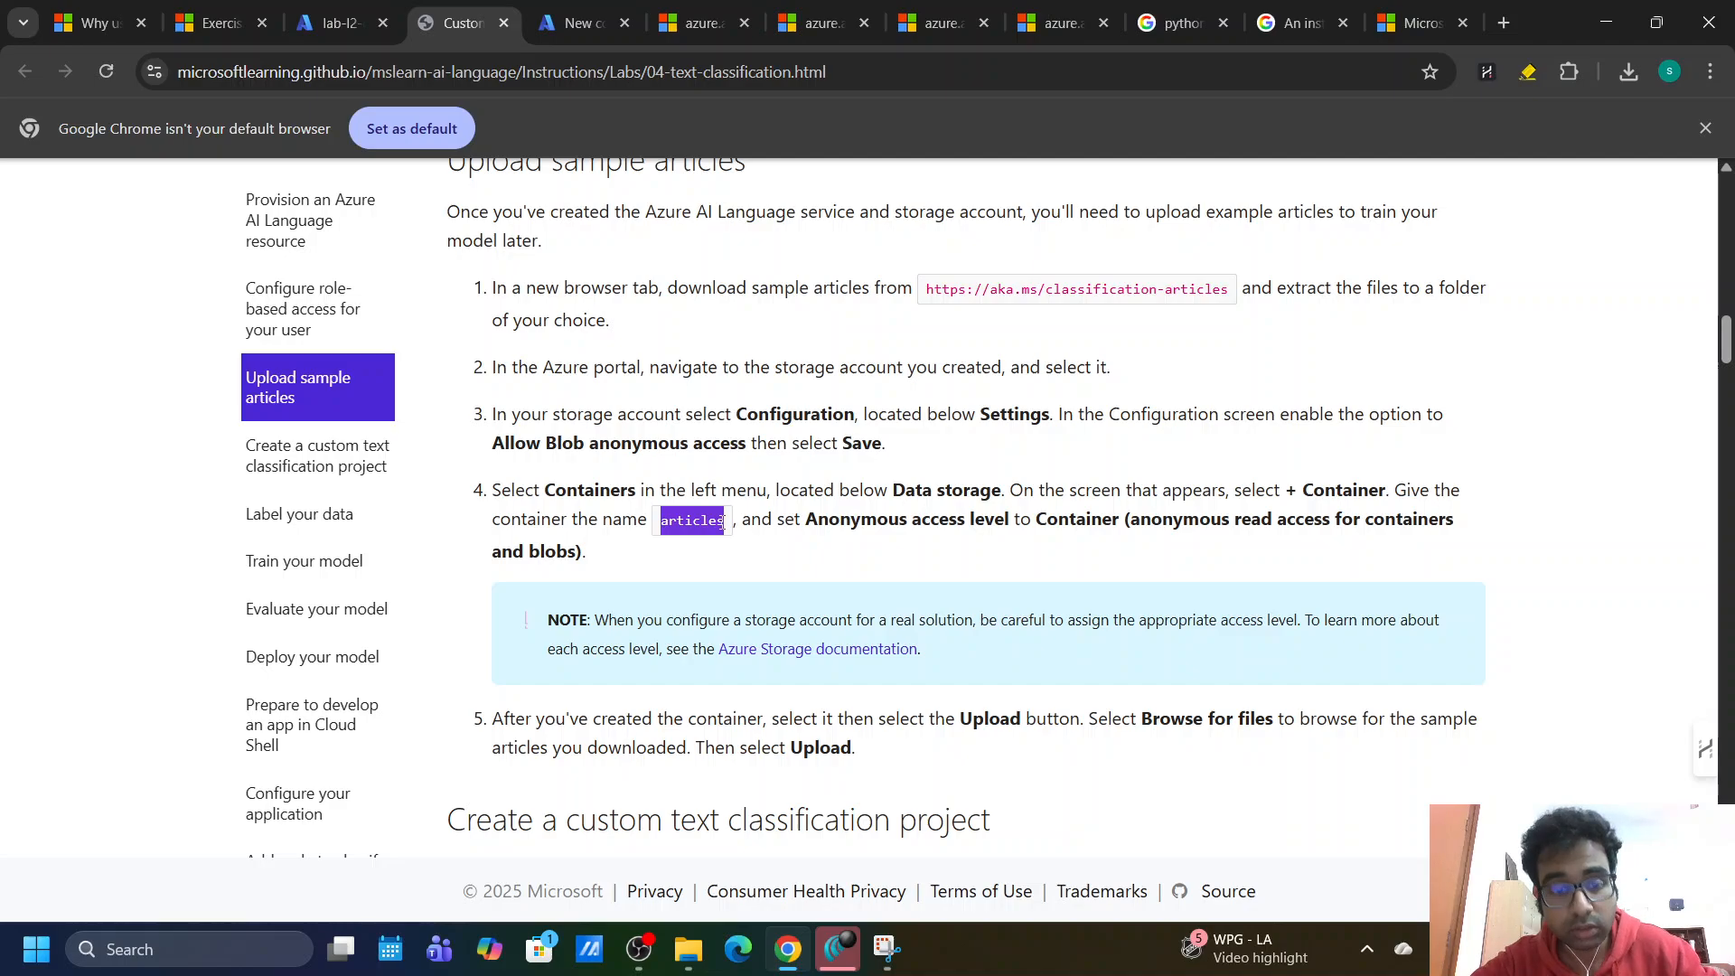
left_click(578, 22)
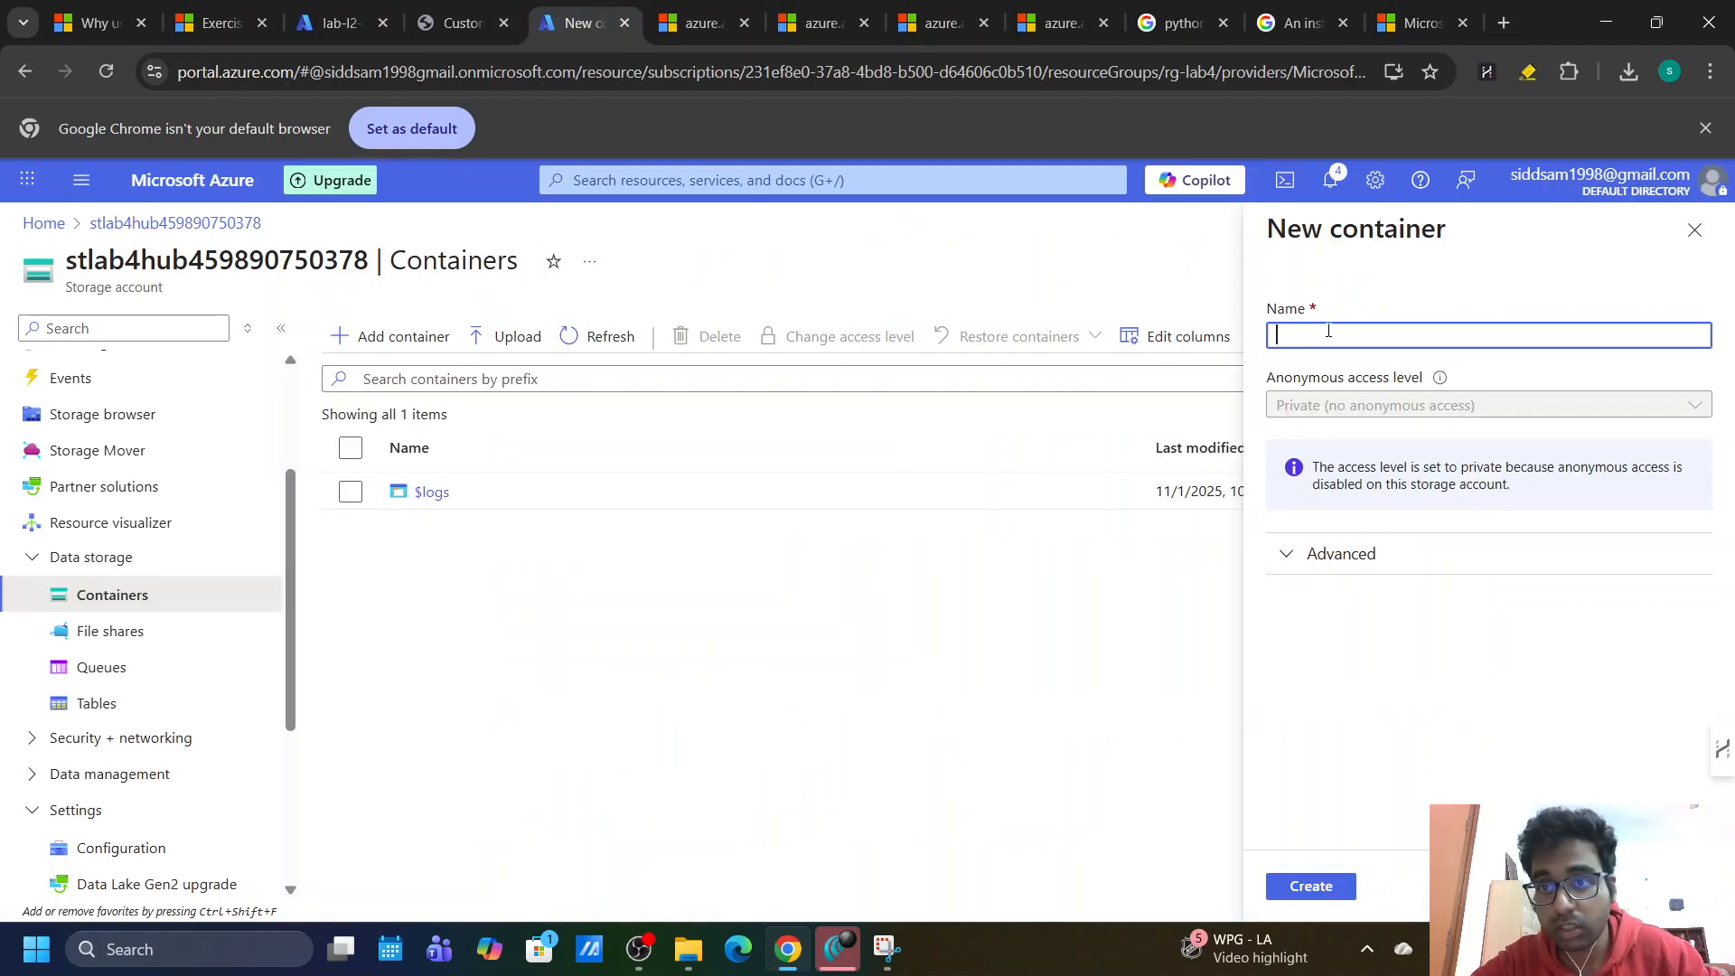
key("ctrl+v")
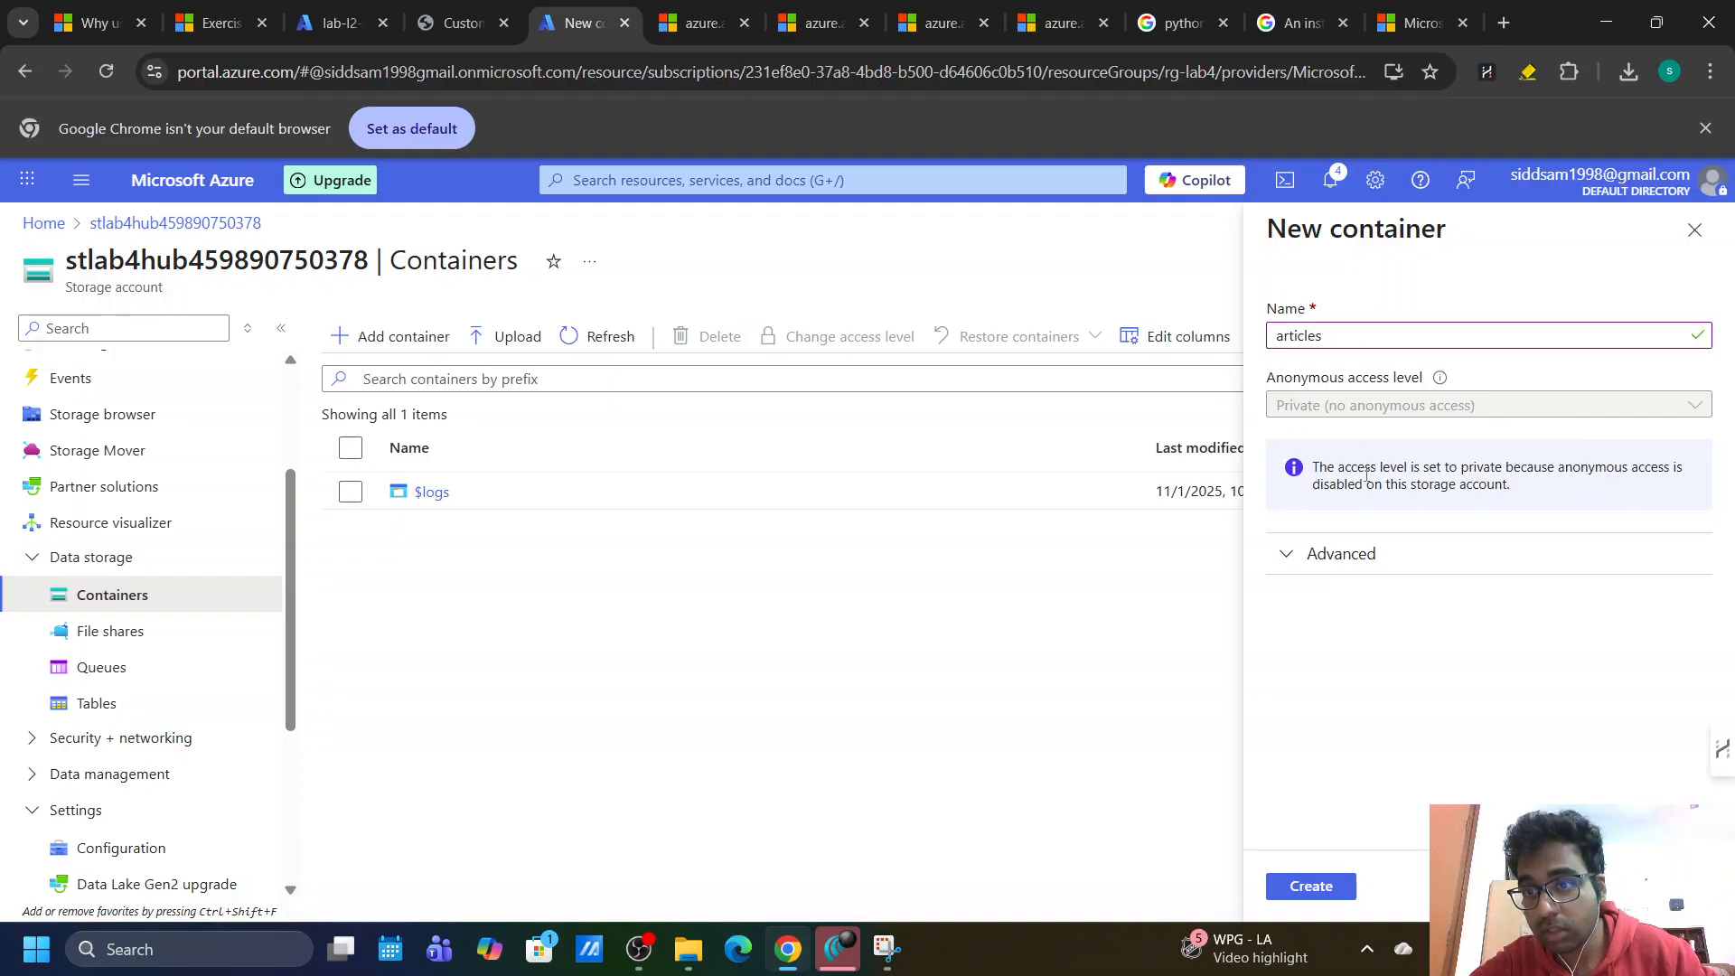
left_click(1281, 568)
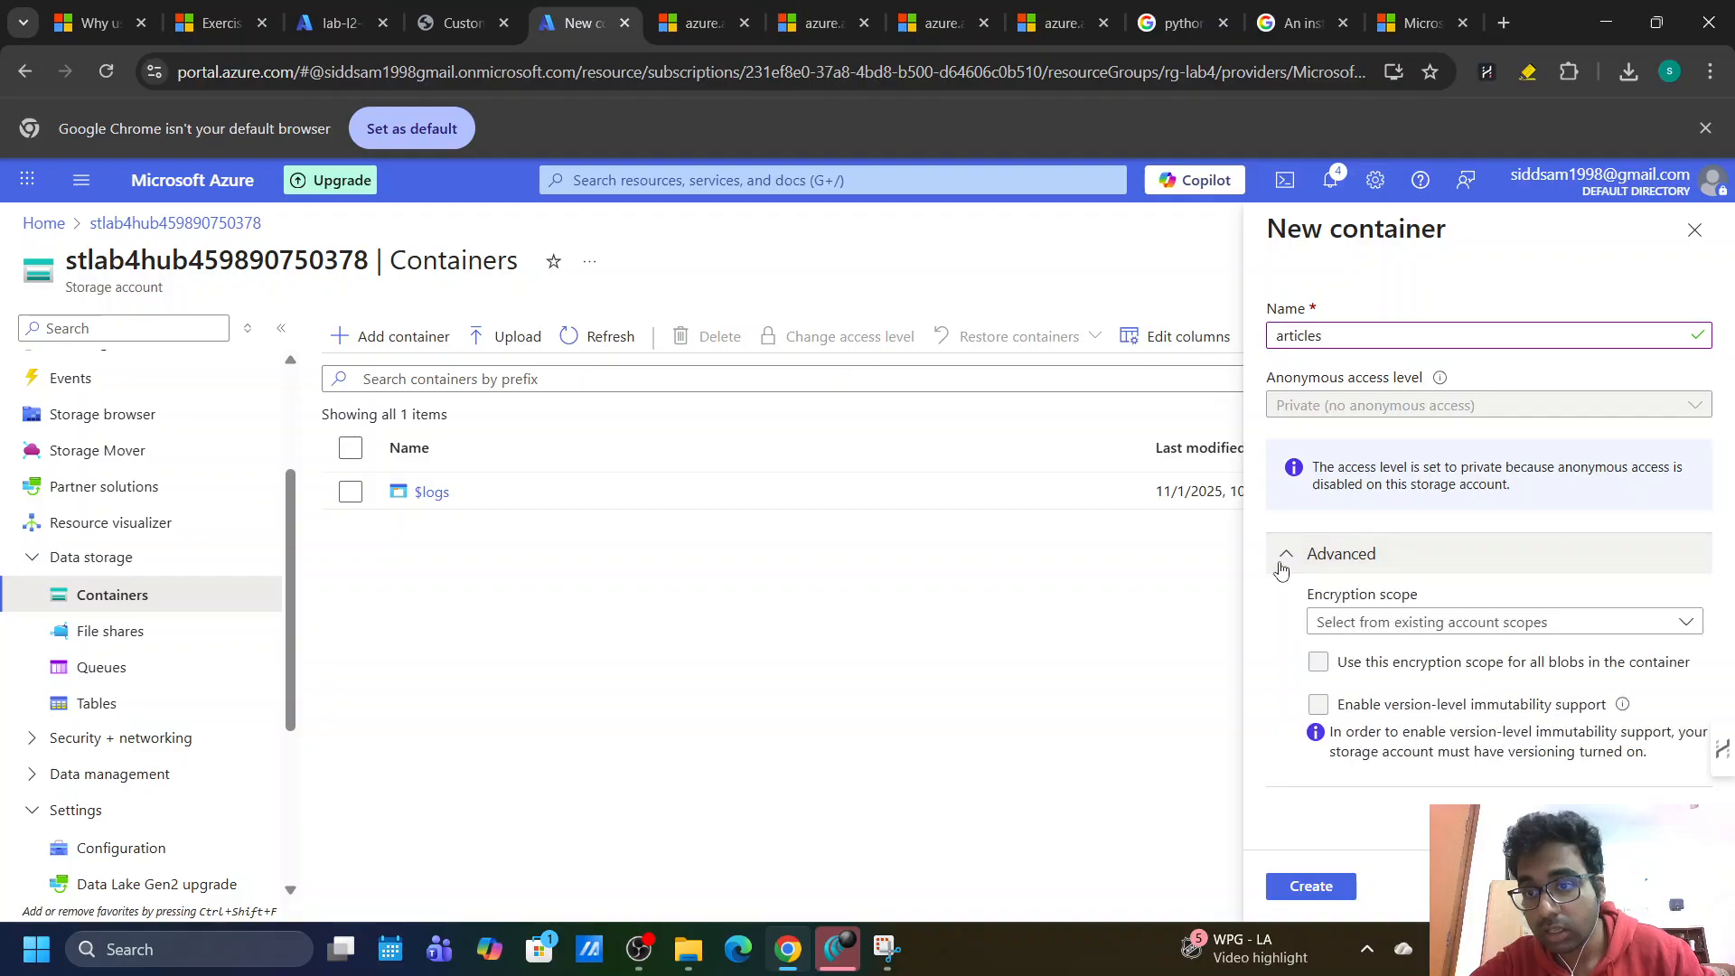
left_click(1282, 566)
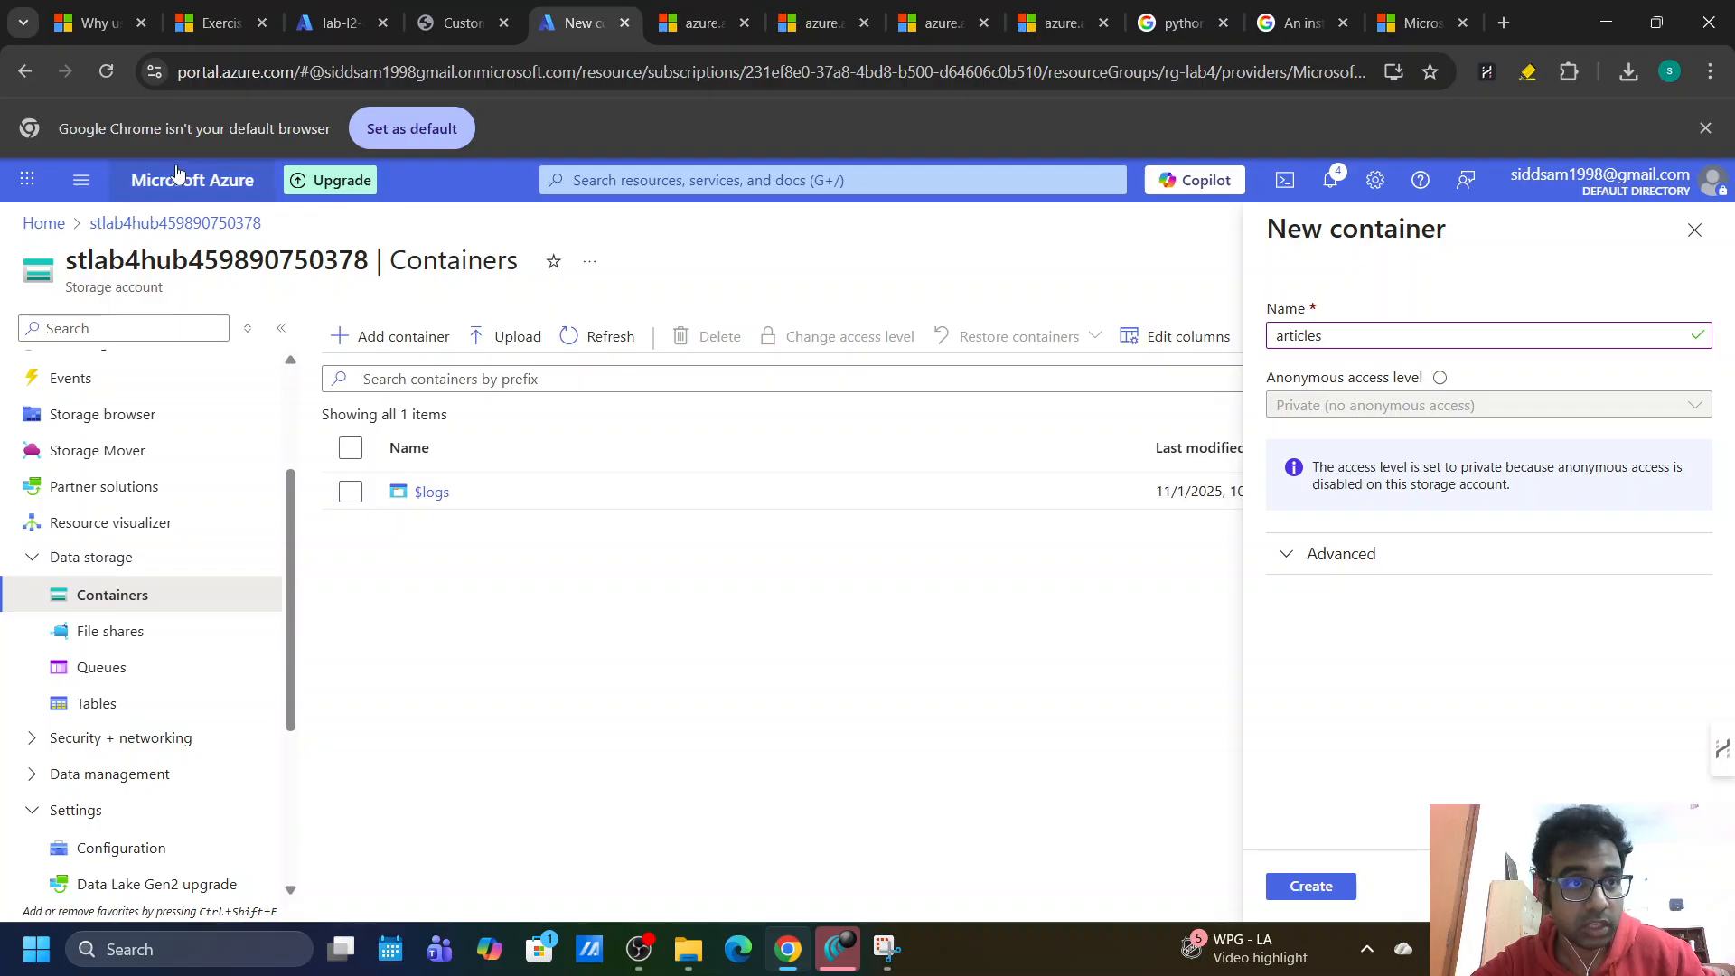
Reload the storage account's containers page, discarding the open form, and start a new container named articles.
left_click(106, 72)
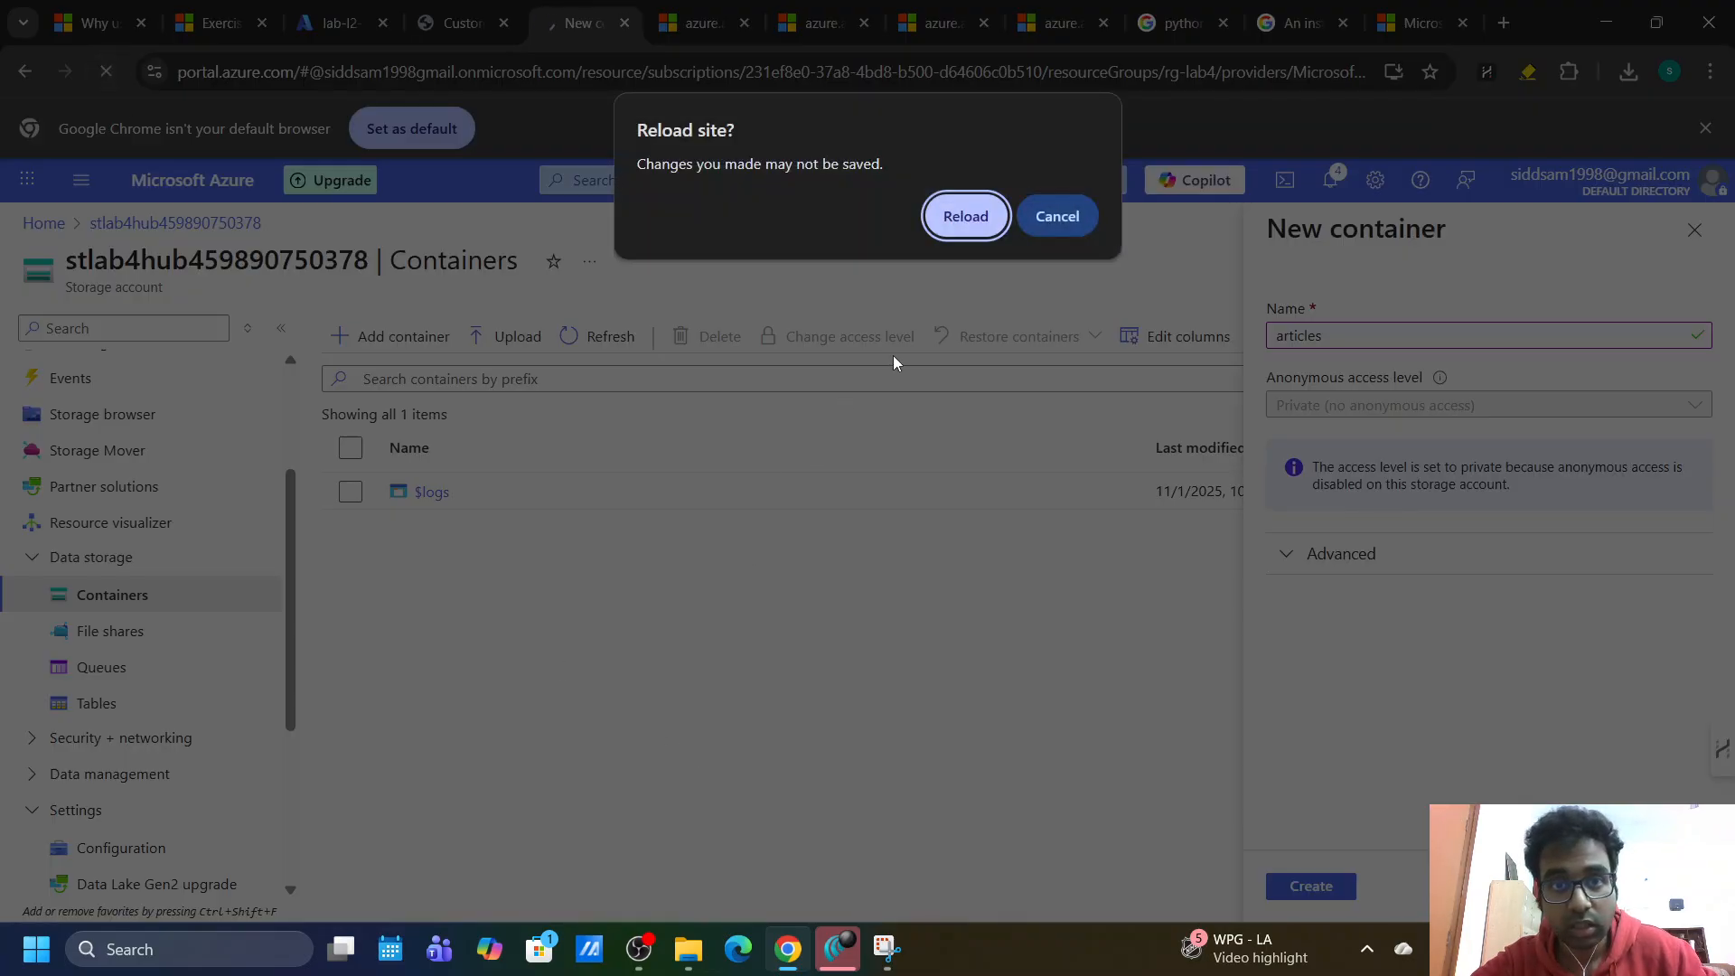
key("Return")
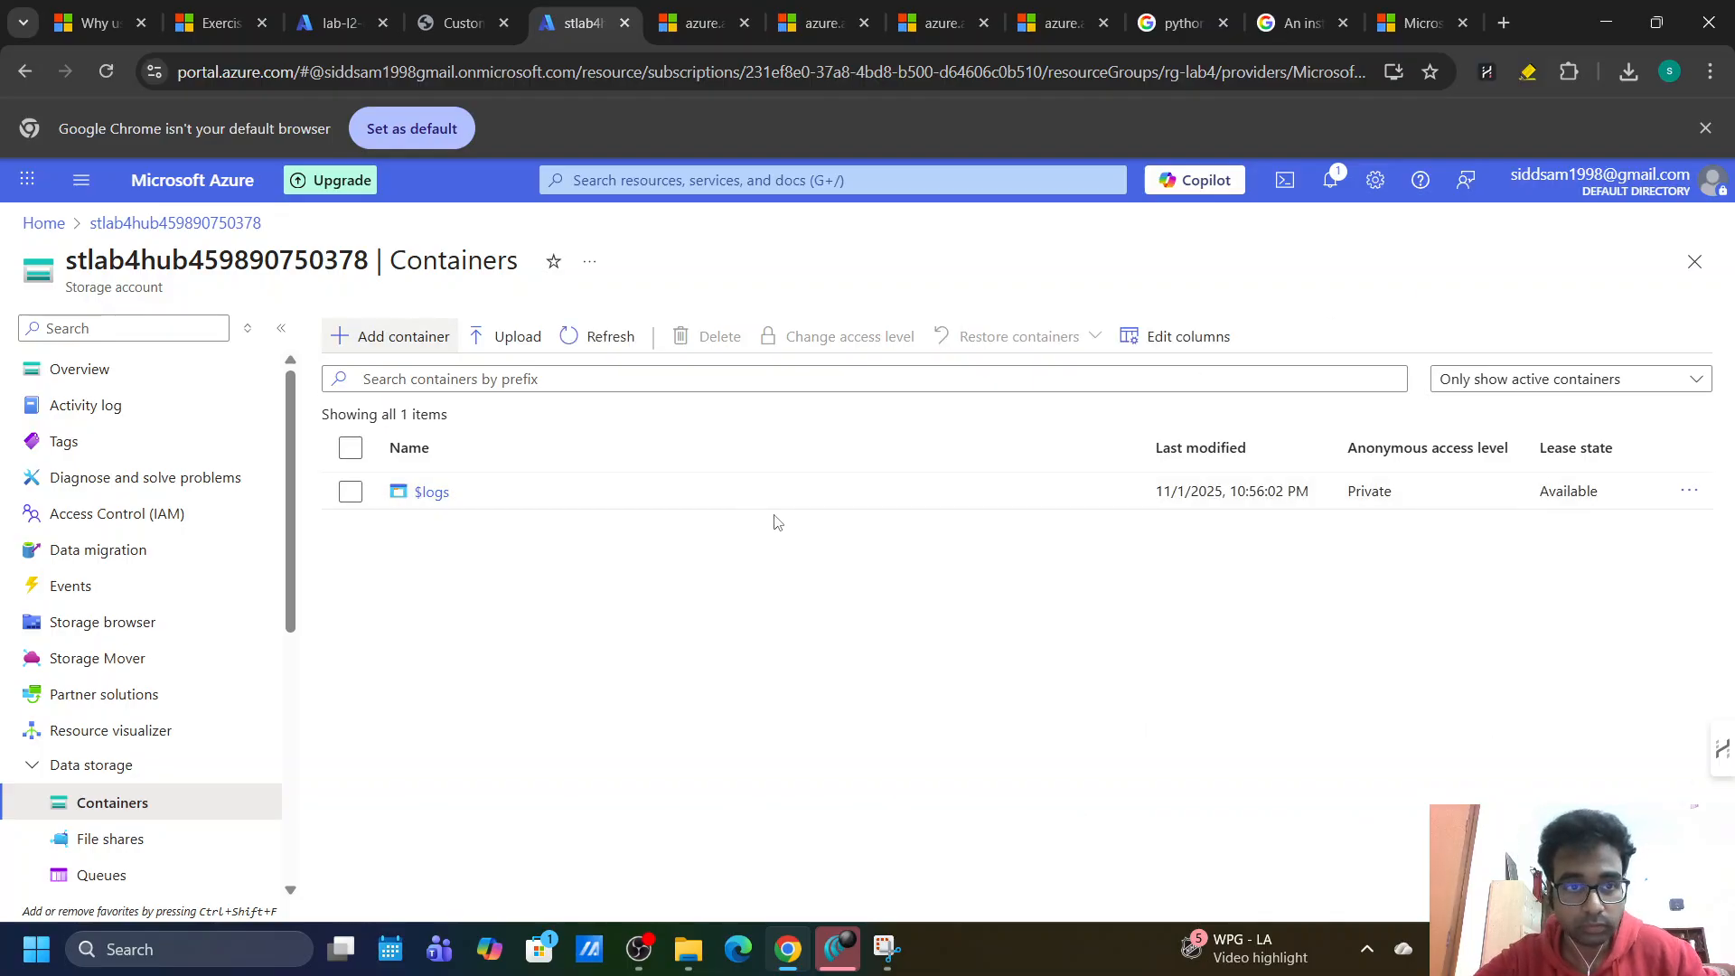
left_click(377, 344)
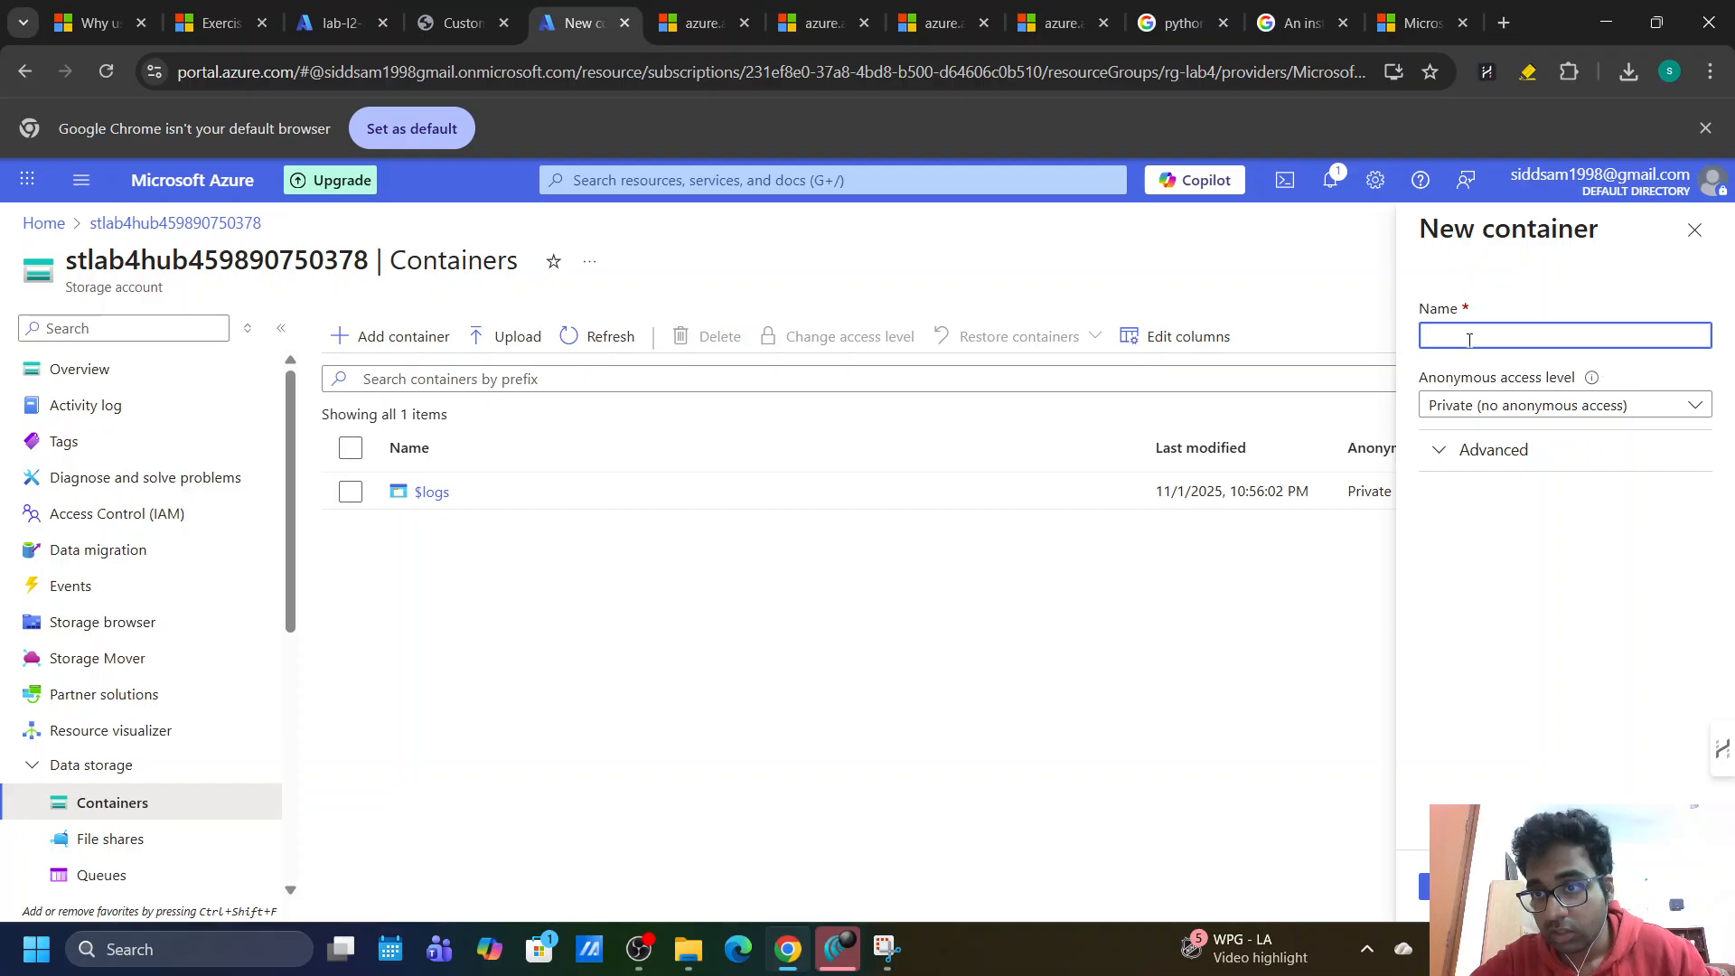
type("articles")
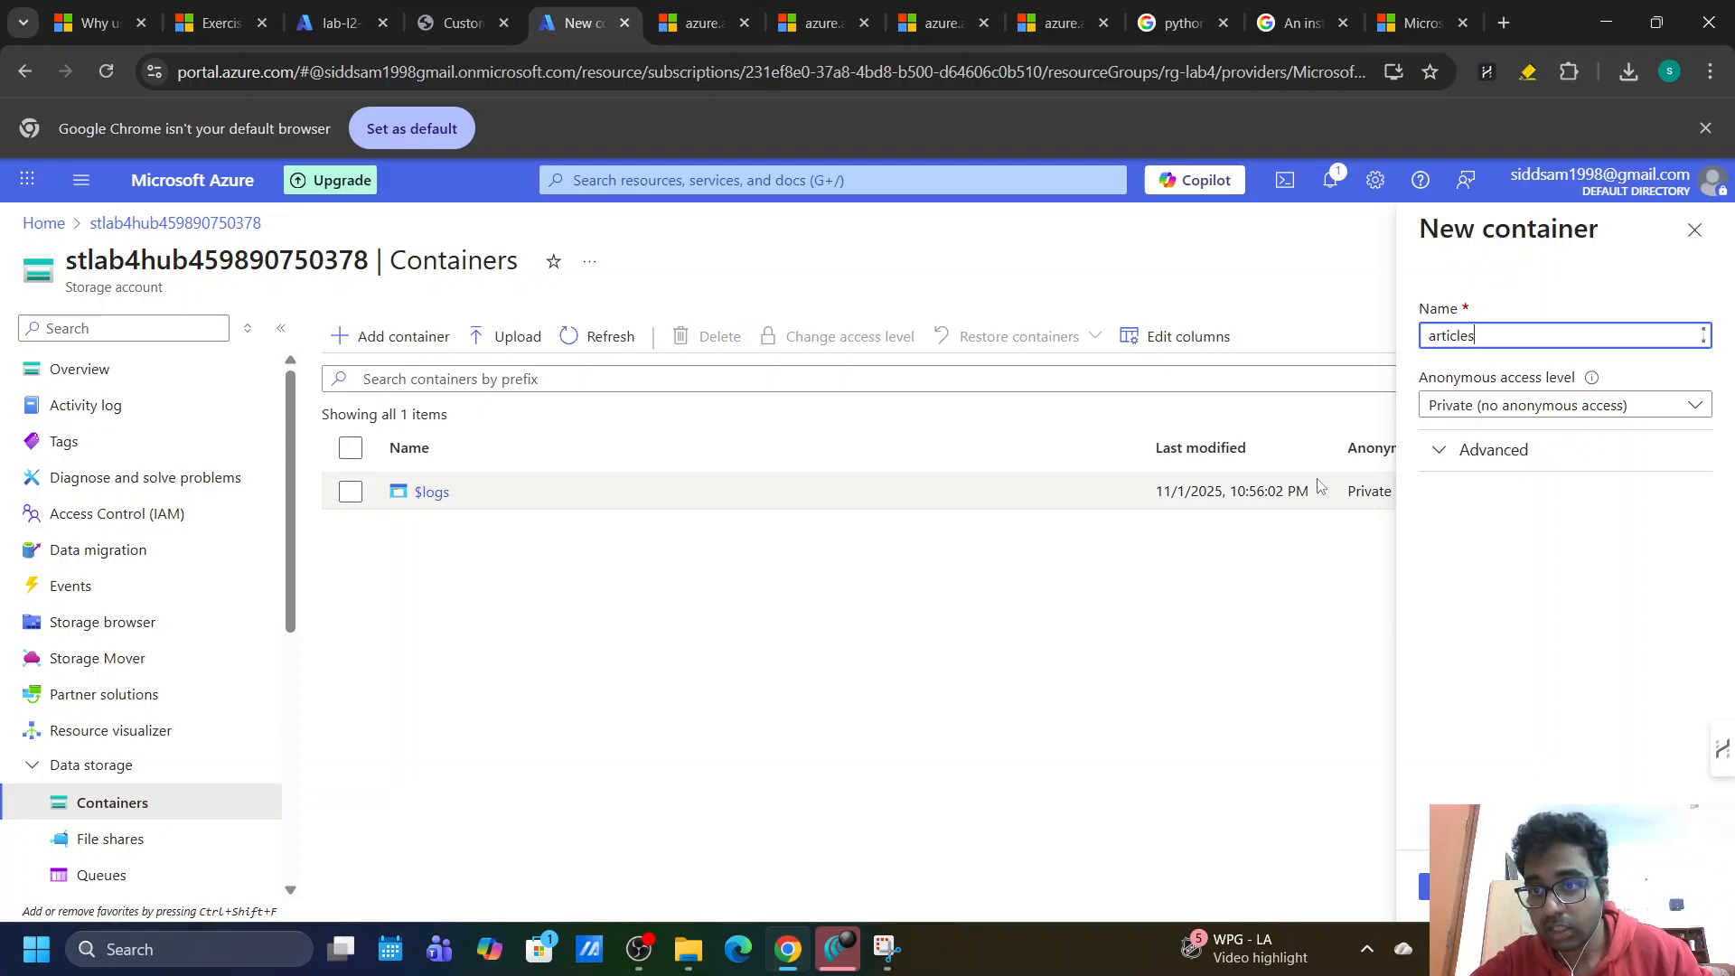
Check the lab instructions and set the new container's anonymous access level to Container (anonymous read access for containers and blobs).
left_click(1521, 408)
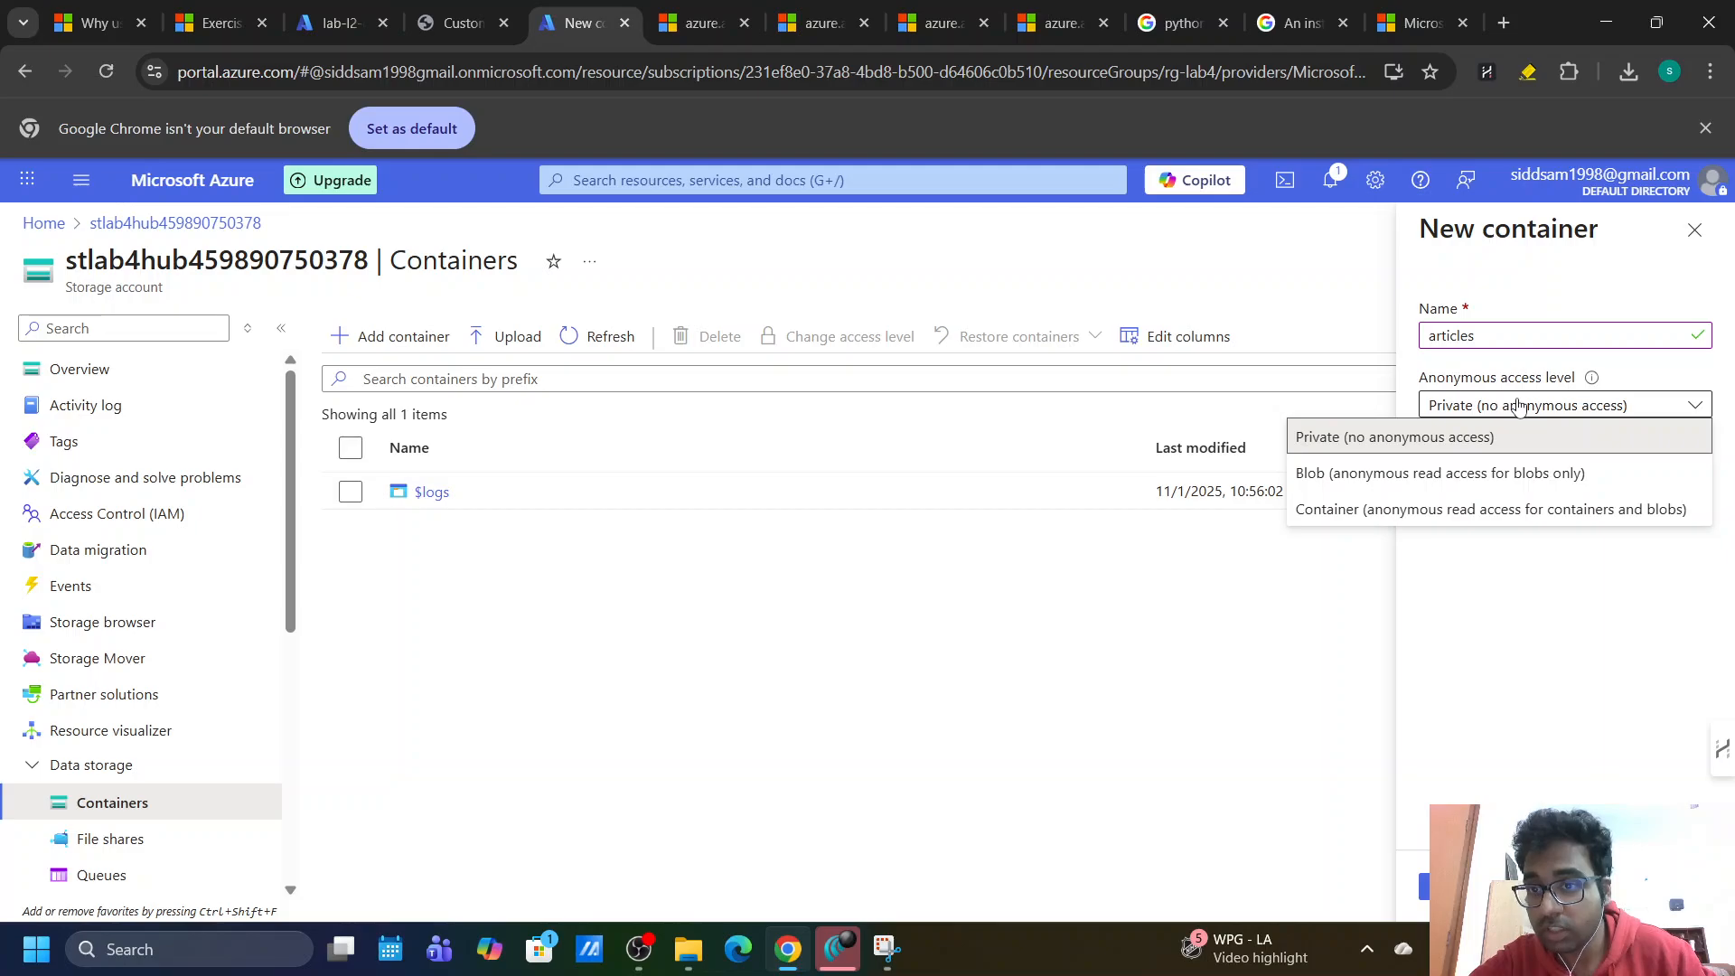
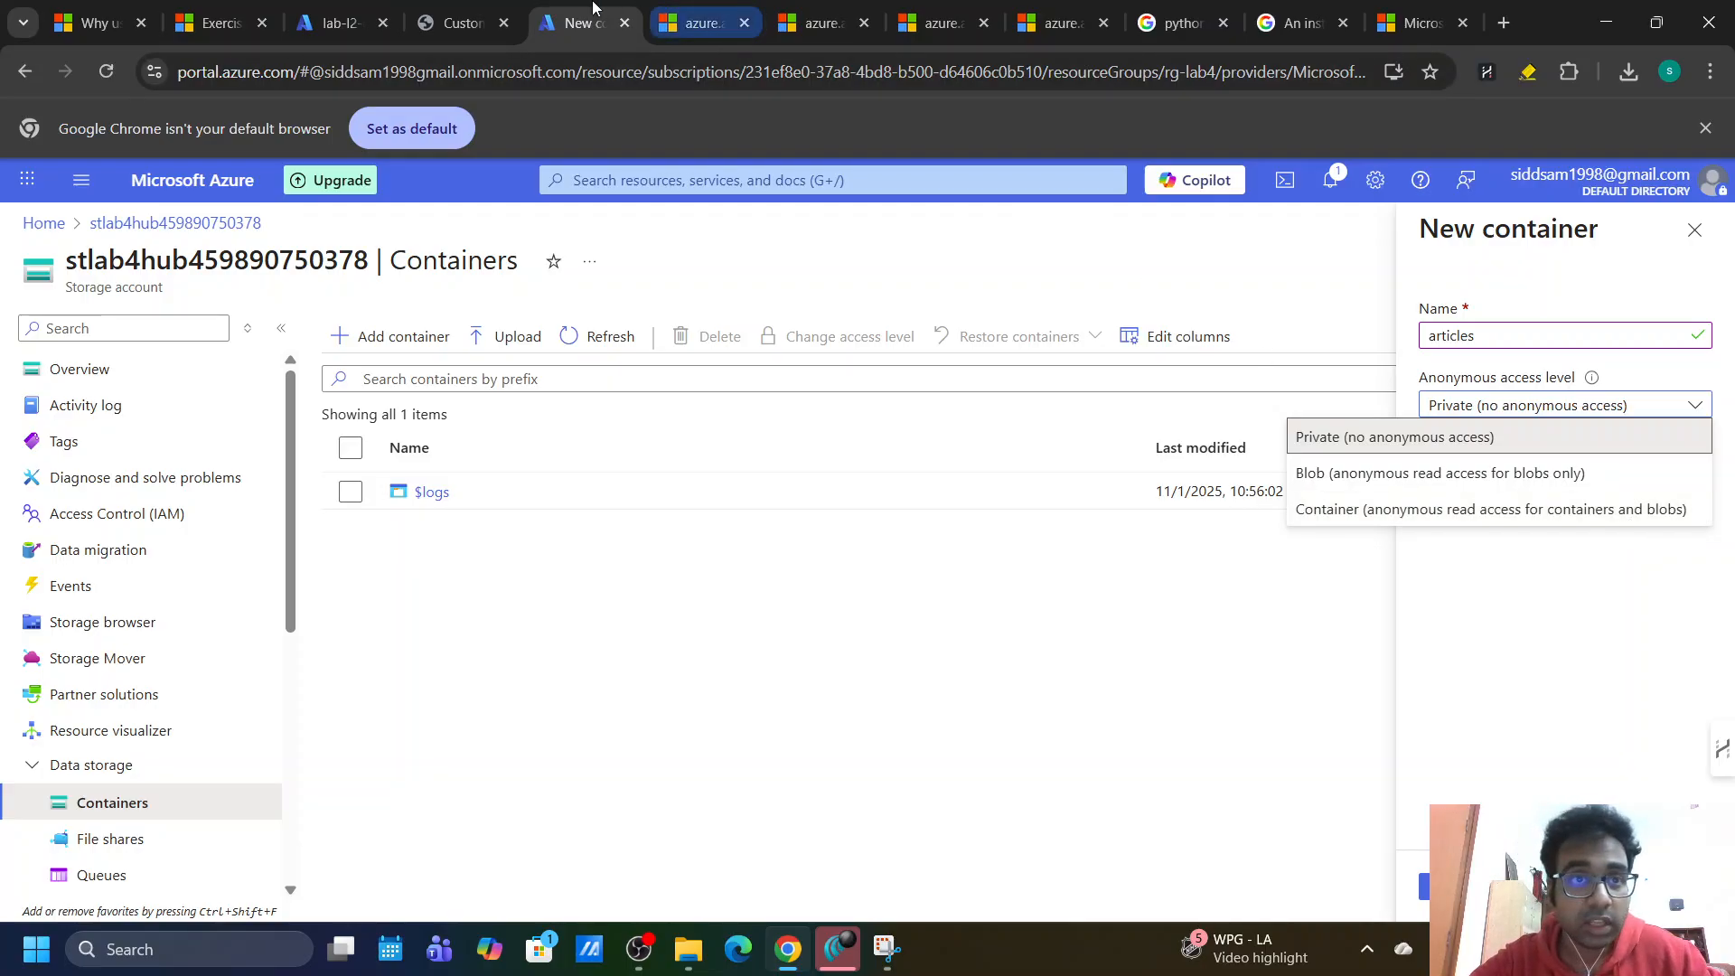
left_click(470, 22)
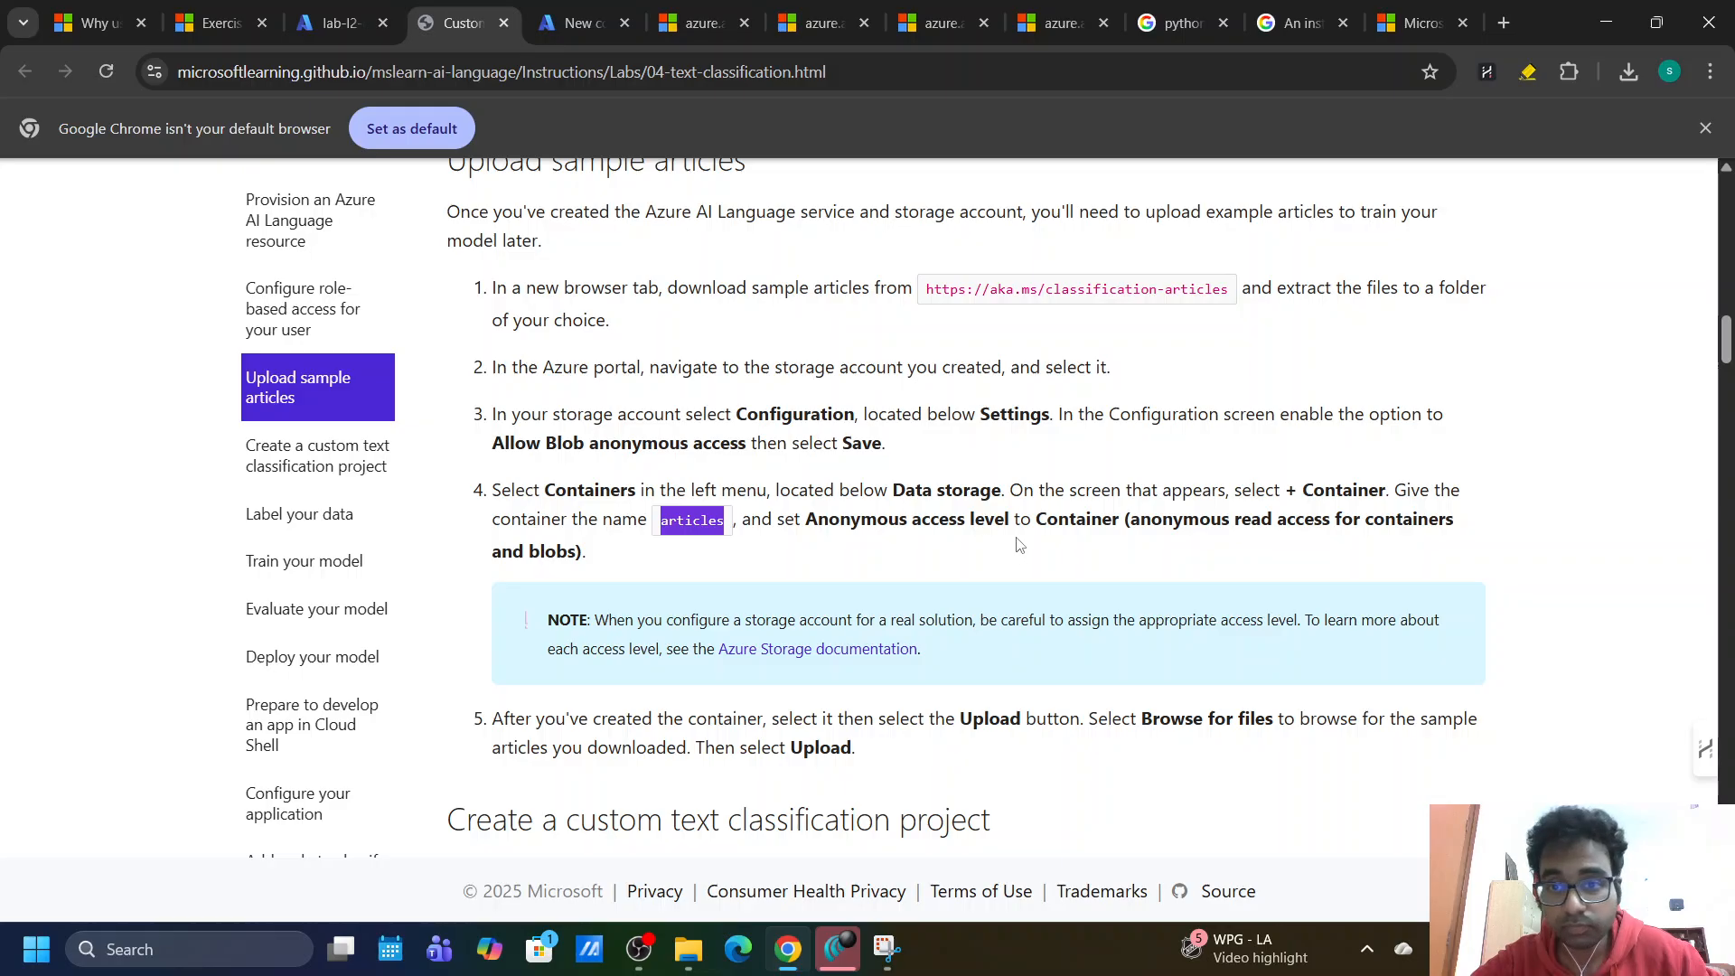
left_click_drag(1040, 517, 1212, 527)
left_click(559, 30)
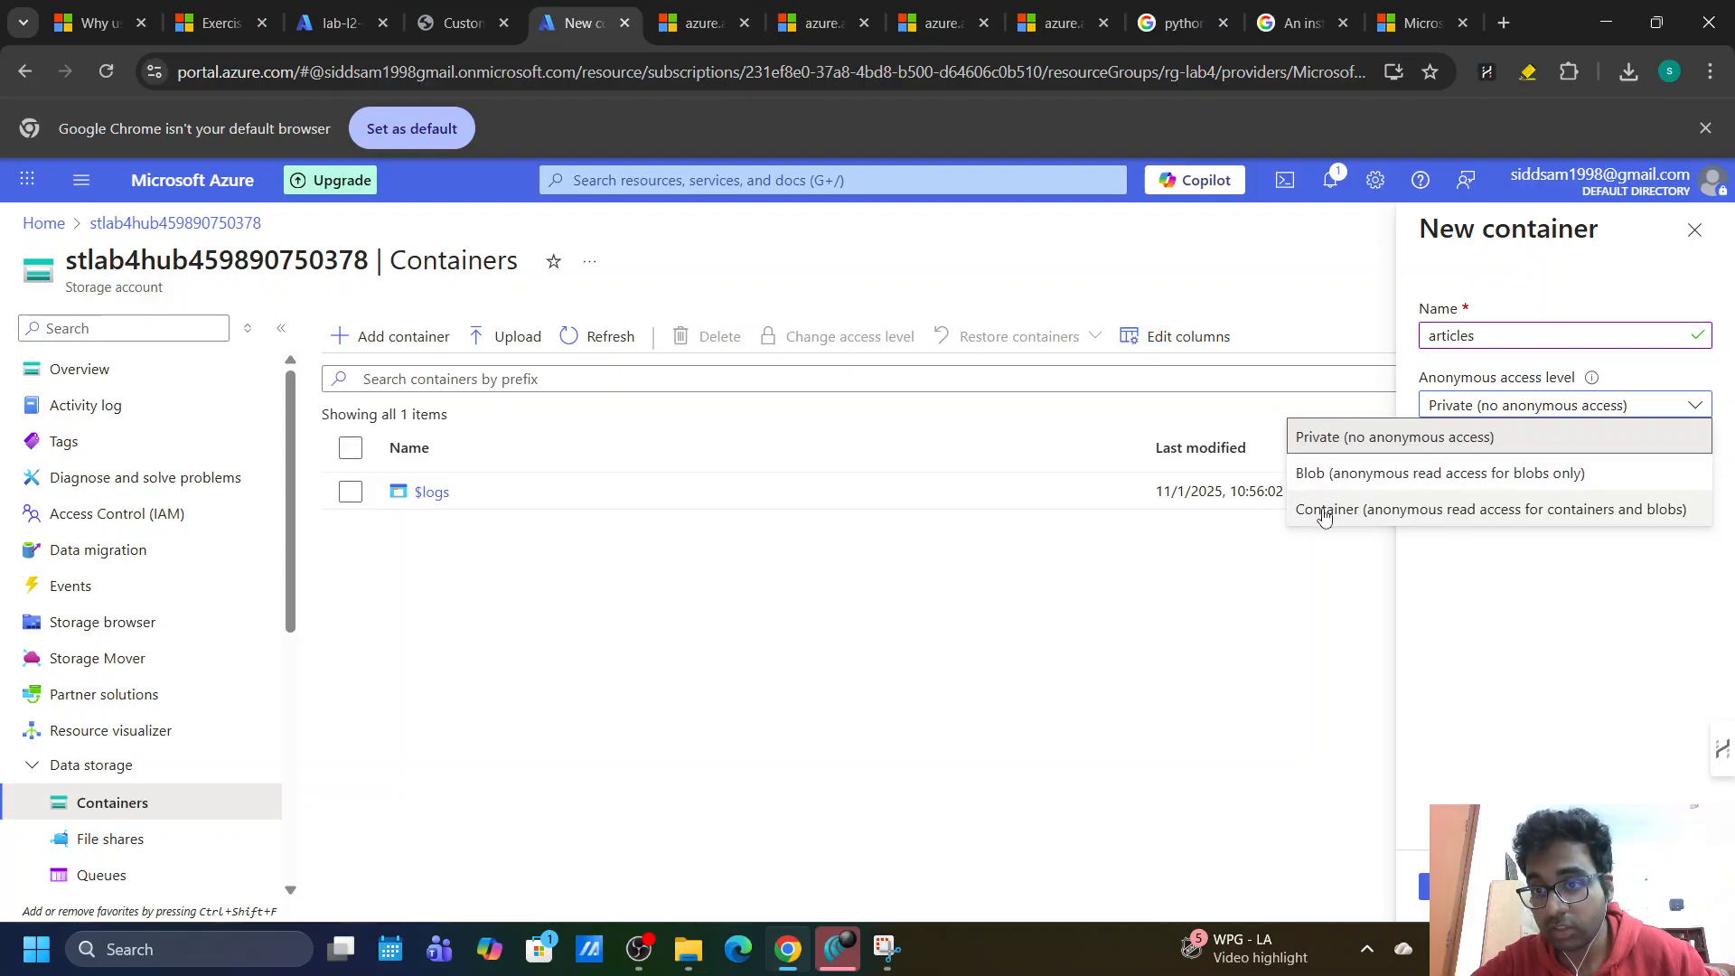
left_click(1432, 512)
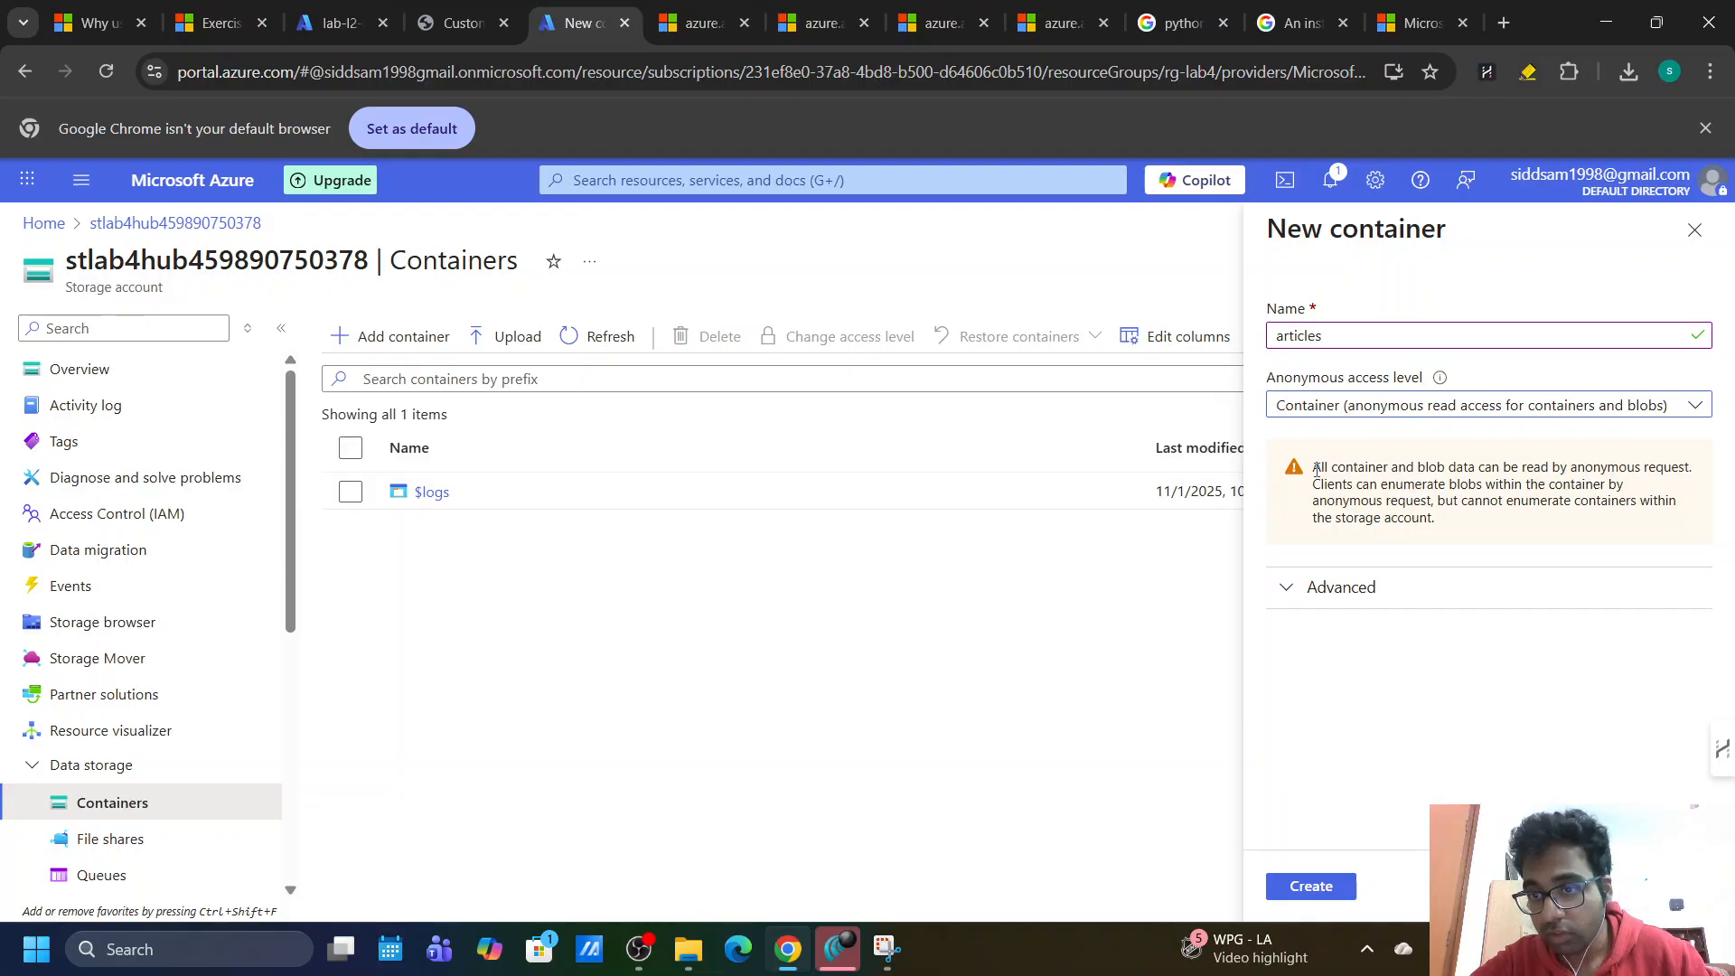
Review the anonymous access warning in the new container form and create the articles container.
left_click_drag(1317, 469, 1694, 470)
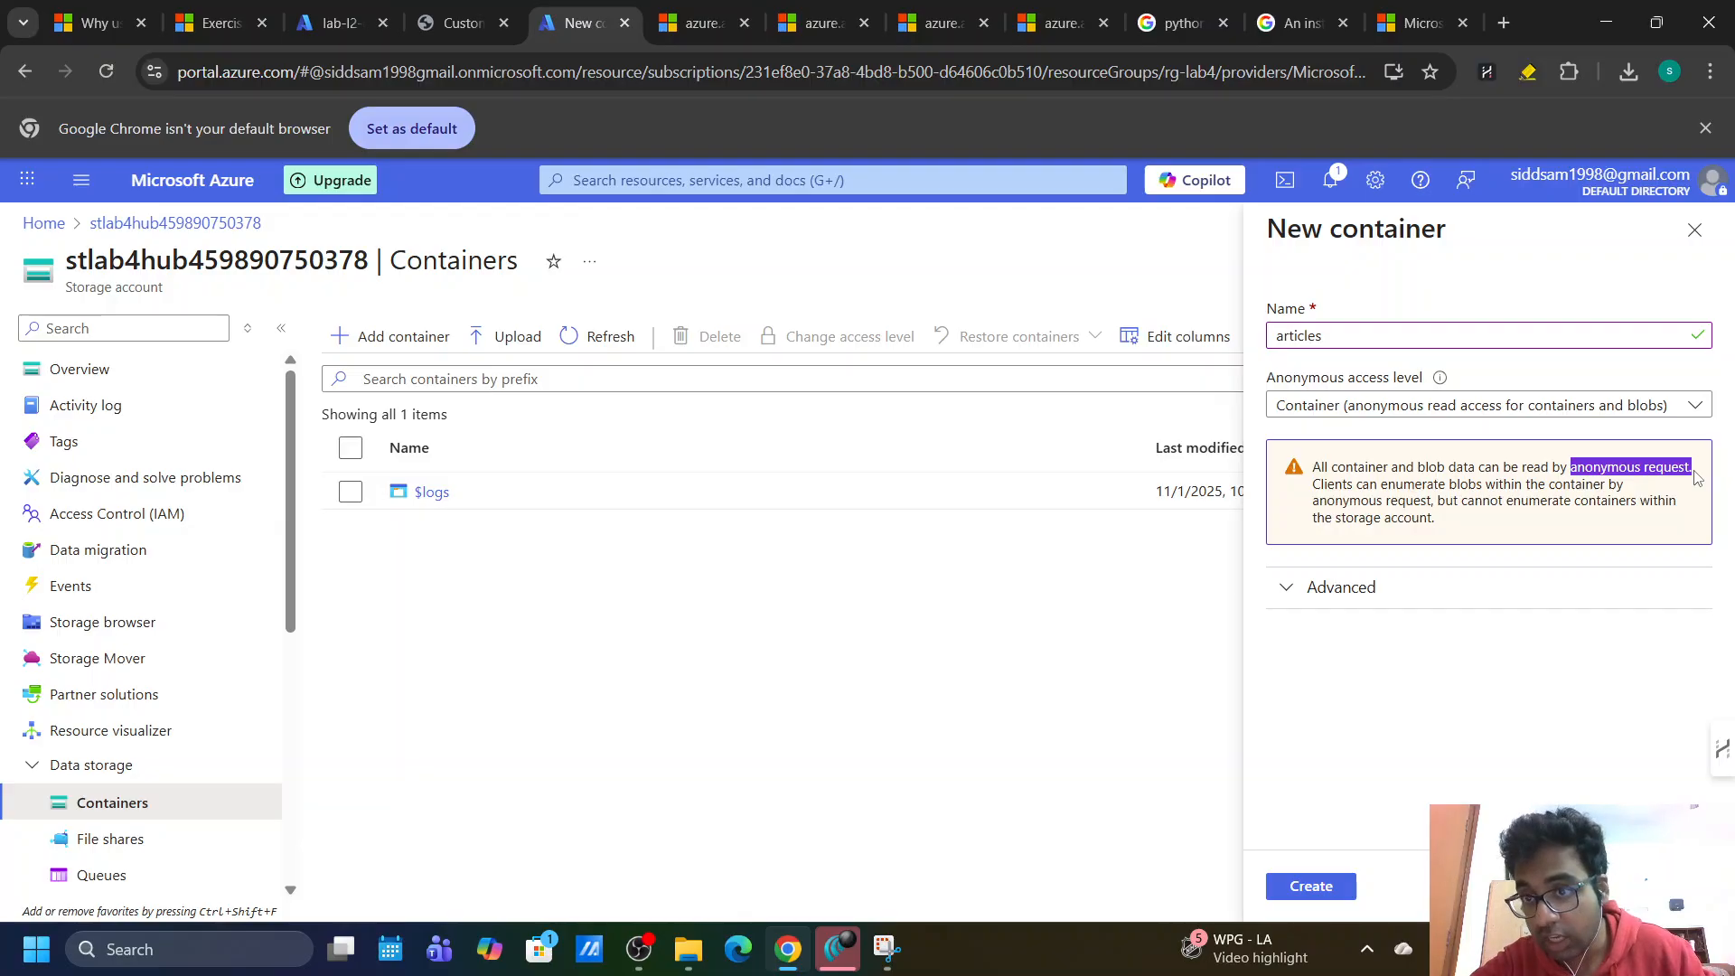
left_click(1696, 479)
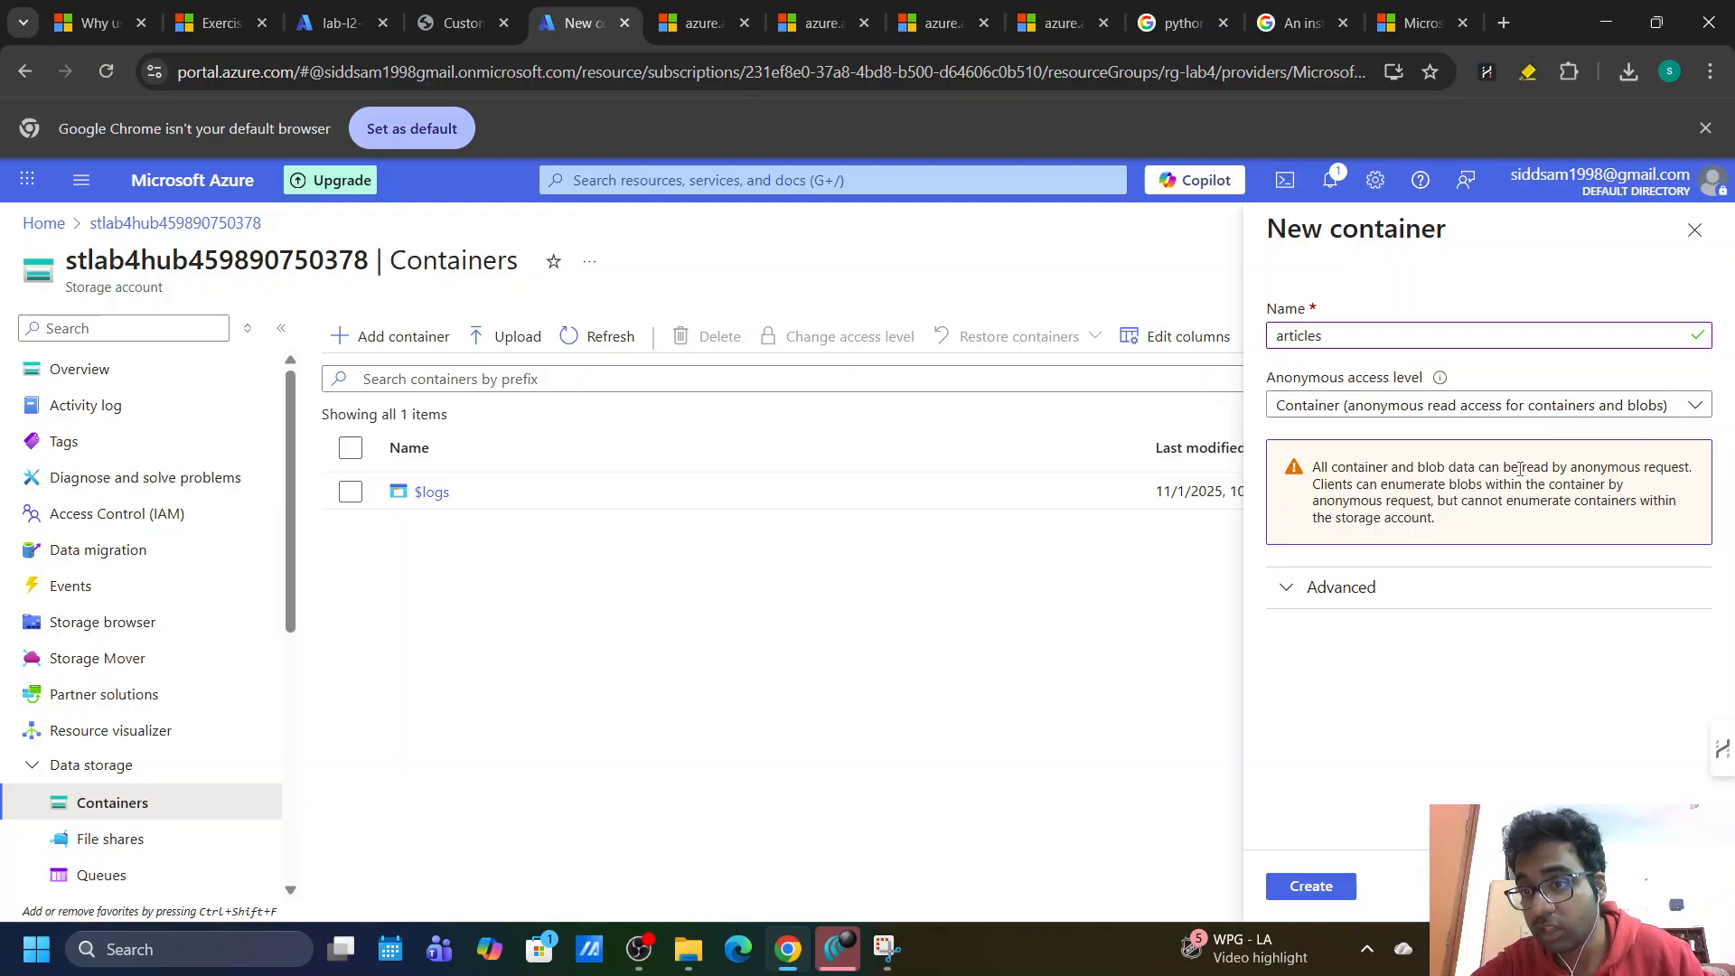
left_click_drag(1521, 468, 1550, 467)
left_click(1550, 467)
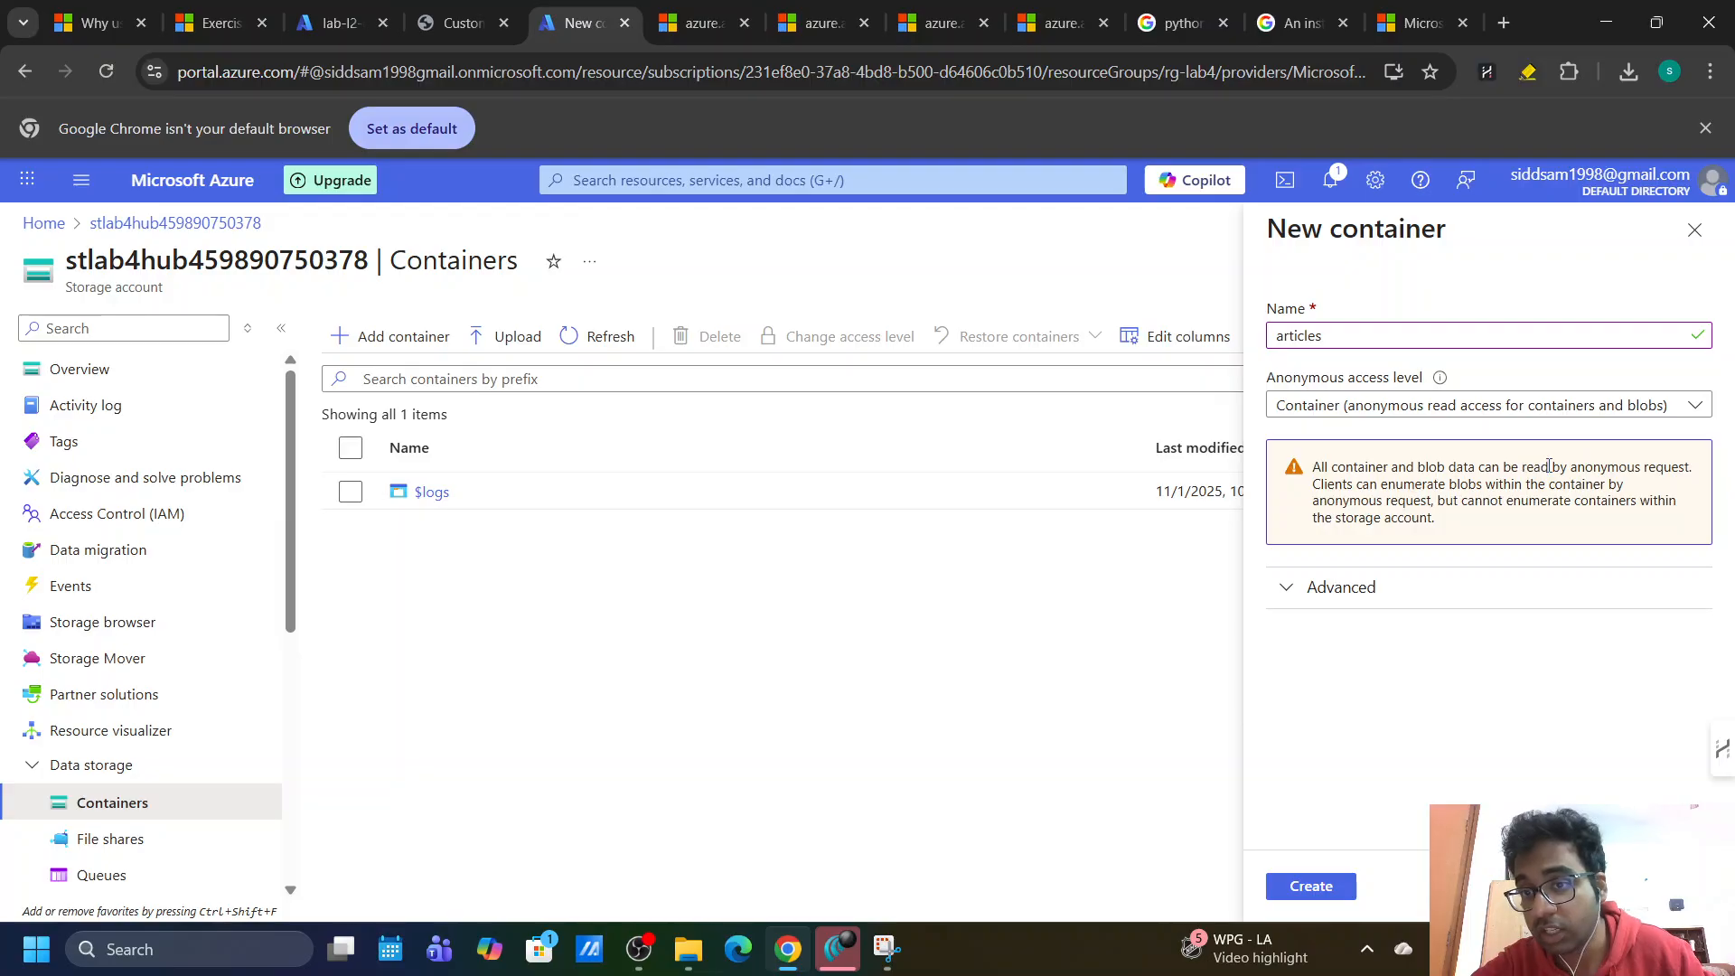
left_click_drag(1315, 468, 1494, 489)
left_click(1373, 475)
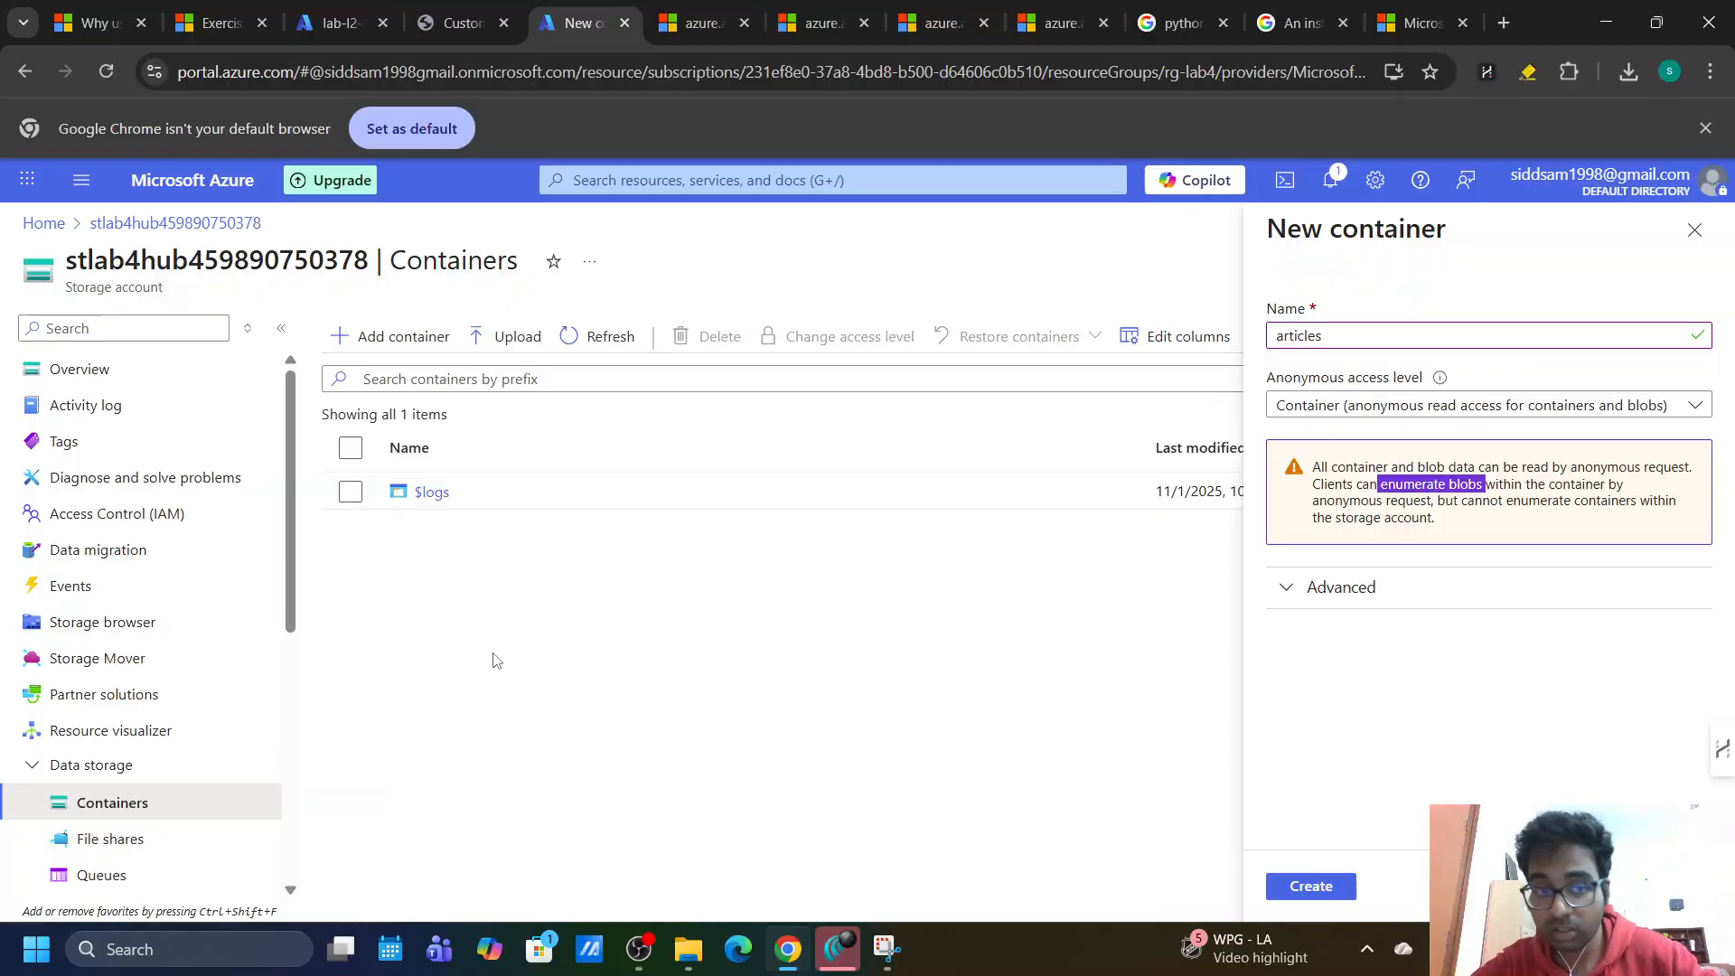
left_click_drag(1476, 501, 1450, 527)
left_click(1447, 522)
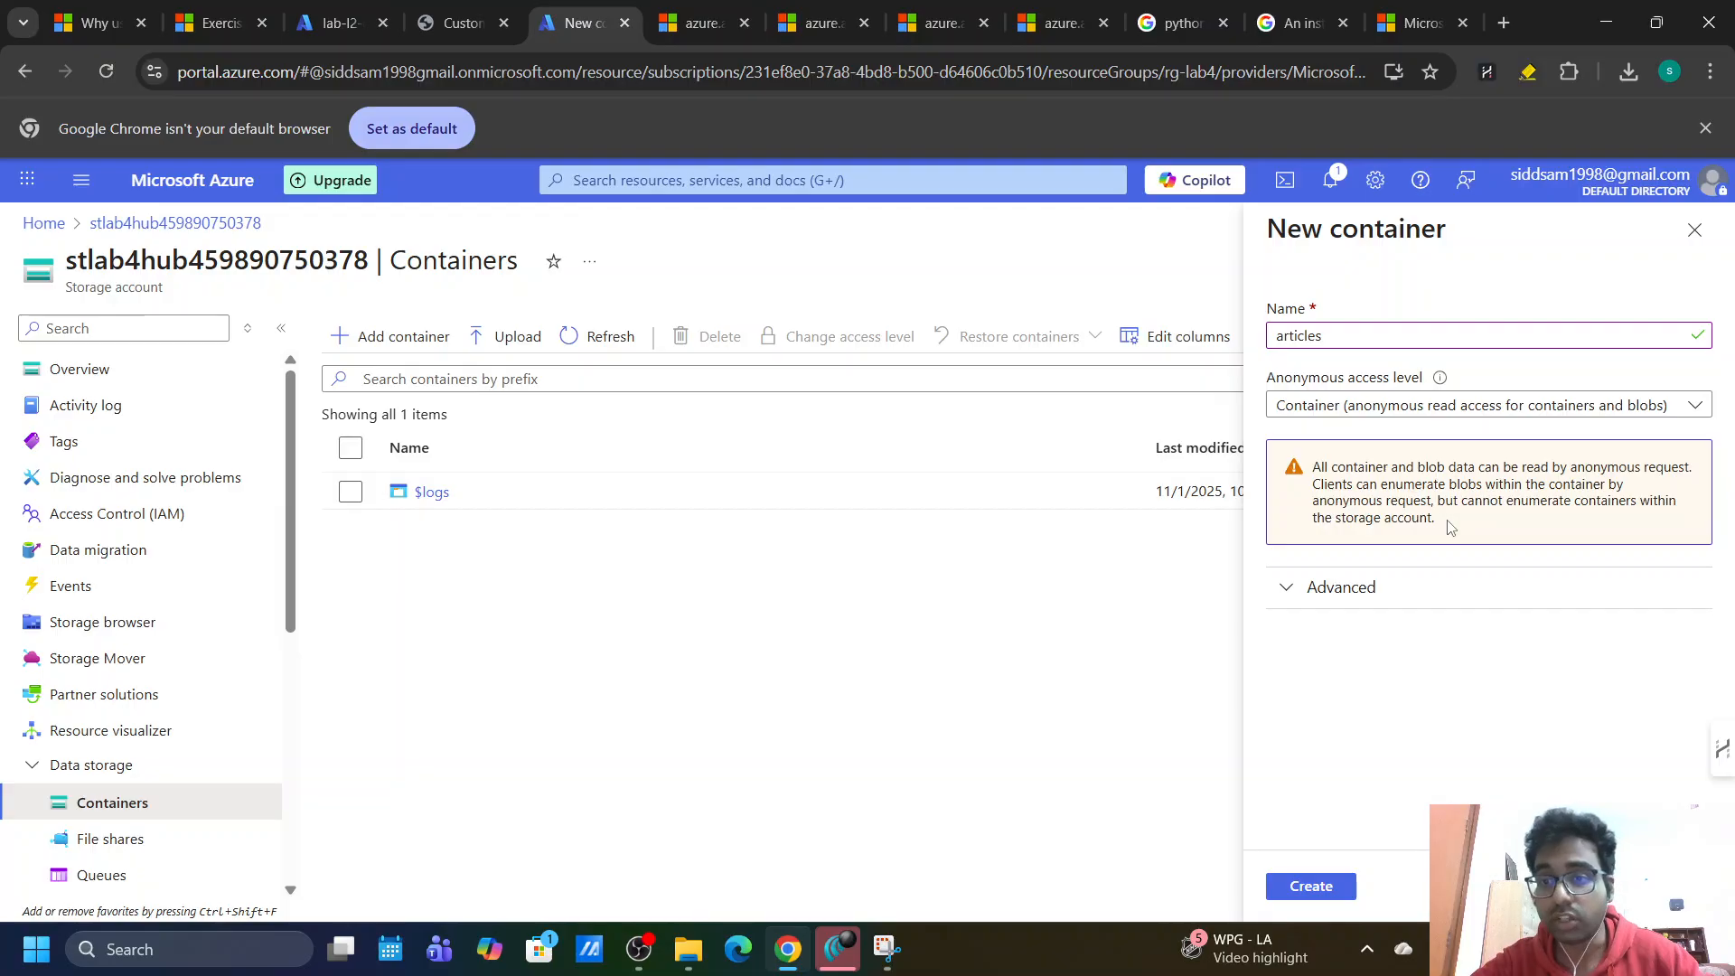
left_click_drag(1450, 527, 1313, 470)
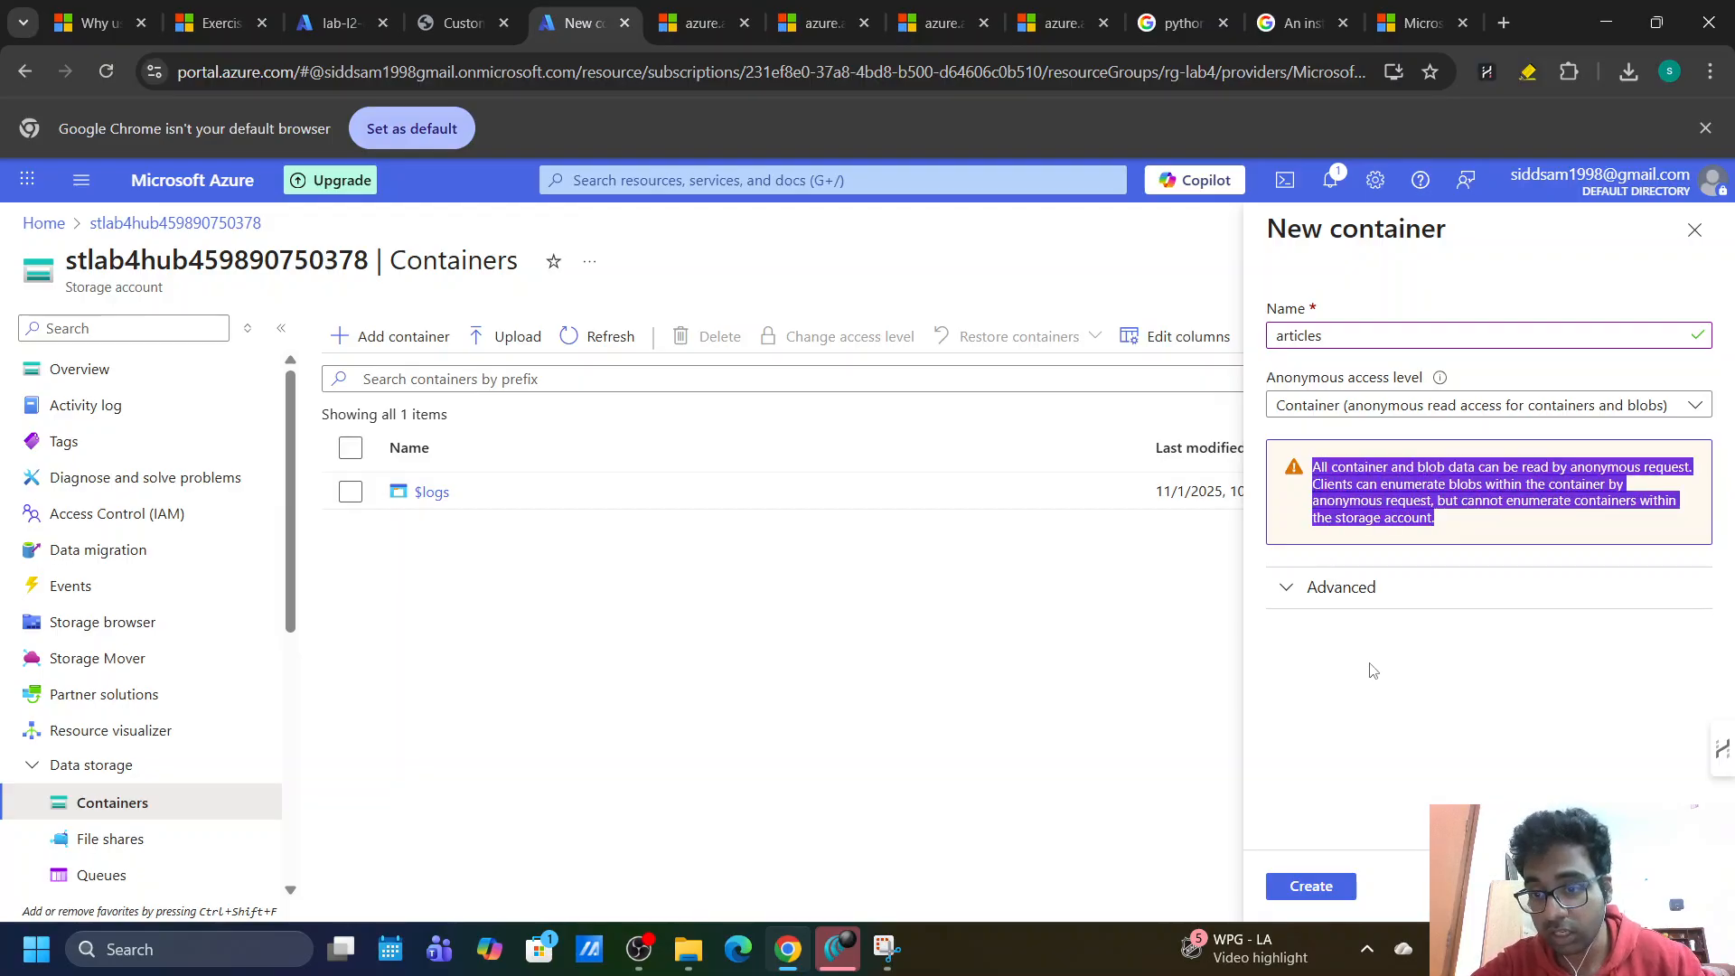
left_click(1374, 671)
left_click(1288, 885)
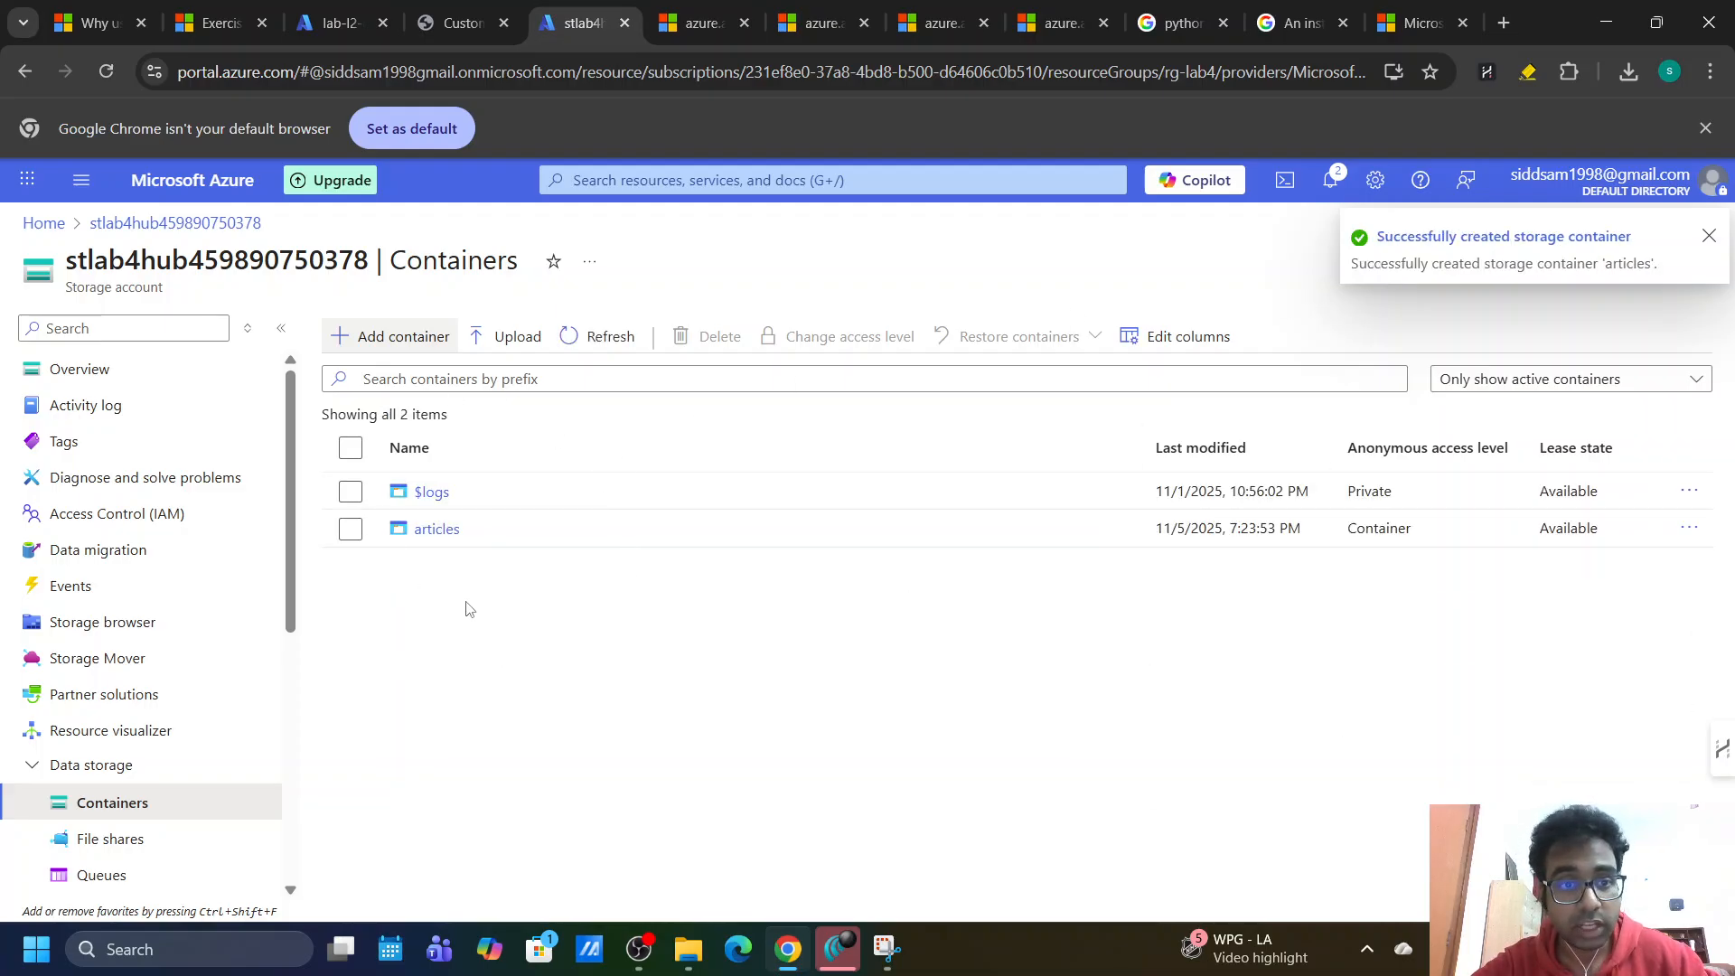
Inspect the contents of the articles and $logs containers and return to the containers list with no container selected.
left_click(439, 531)
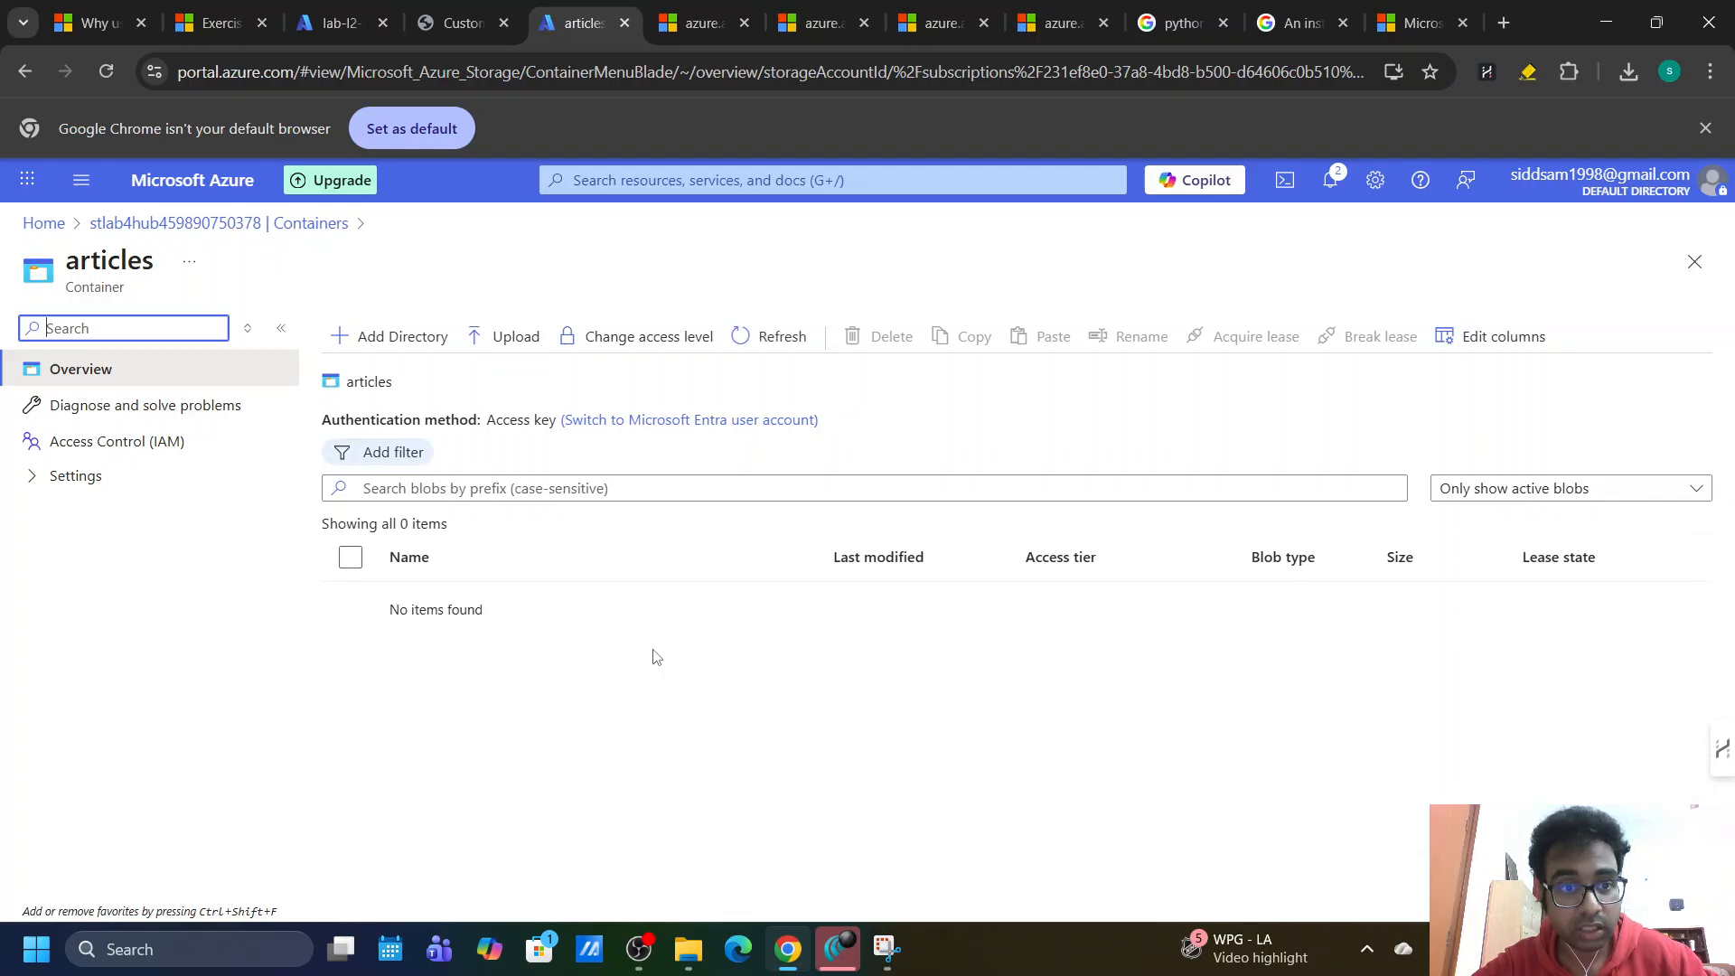
left_click(168, 226)
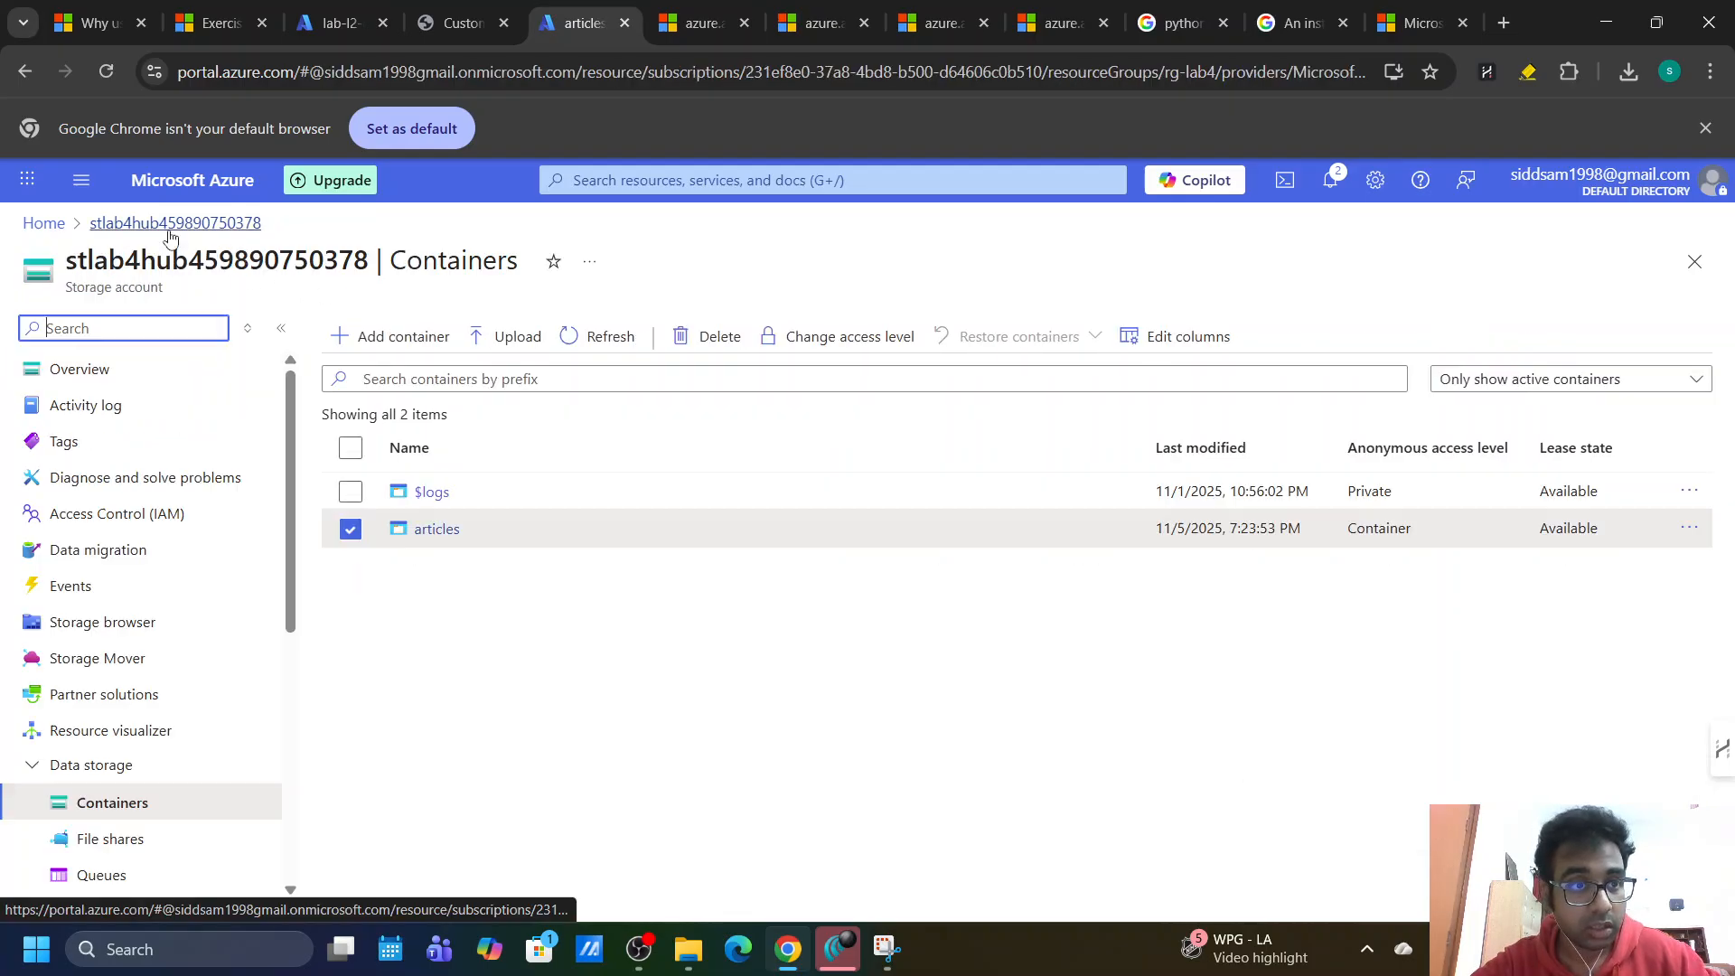
left_click(438, 494)
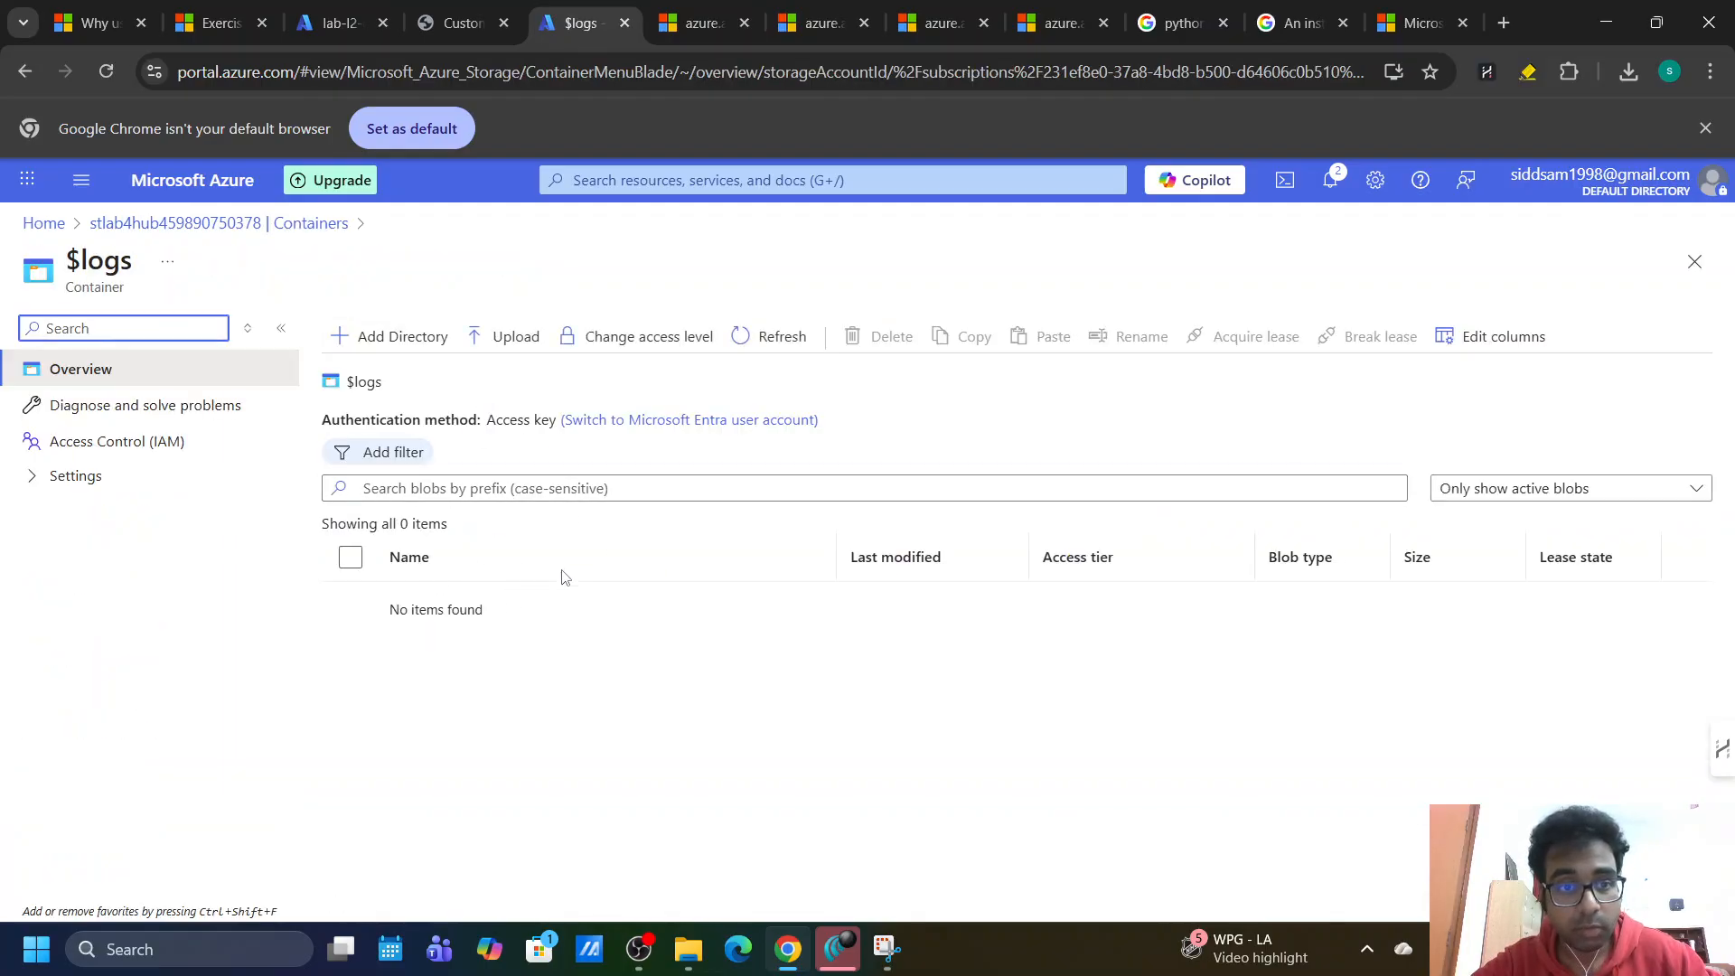
left_click(197, 227)
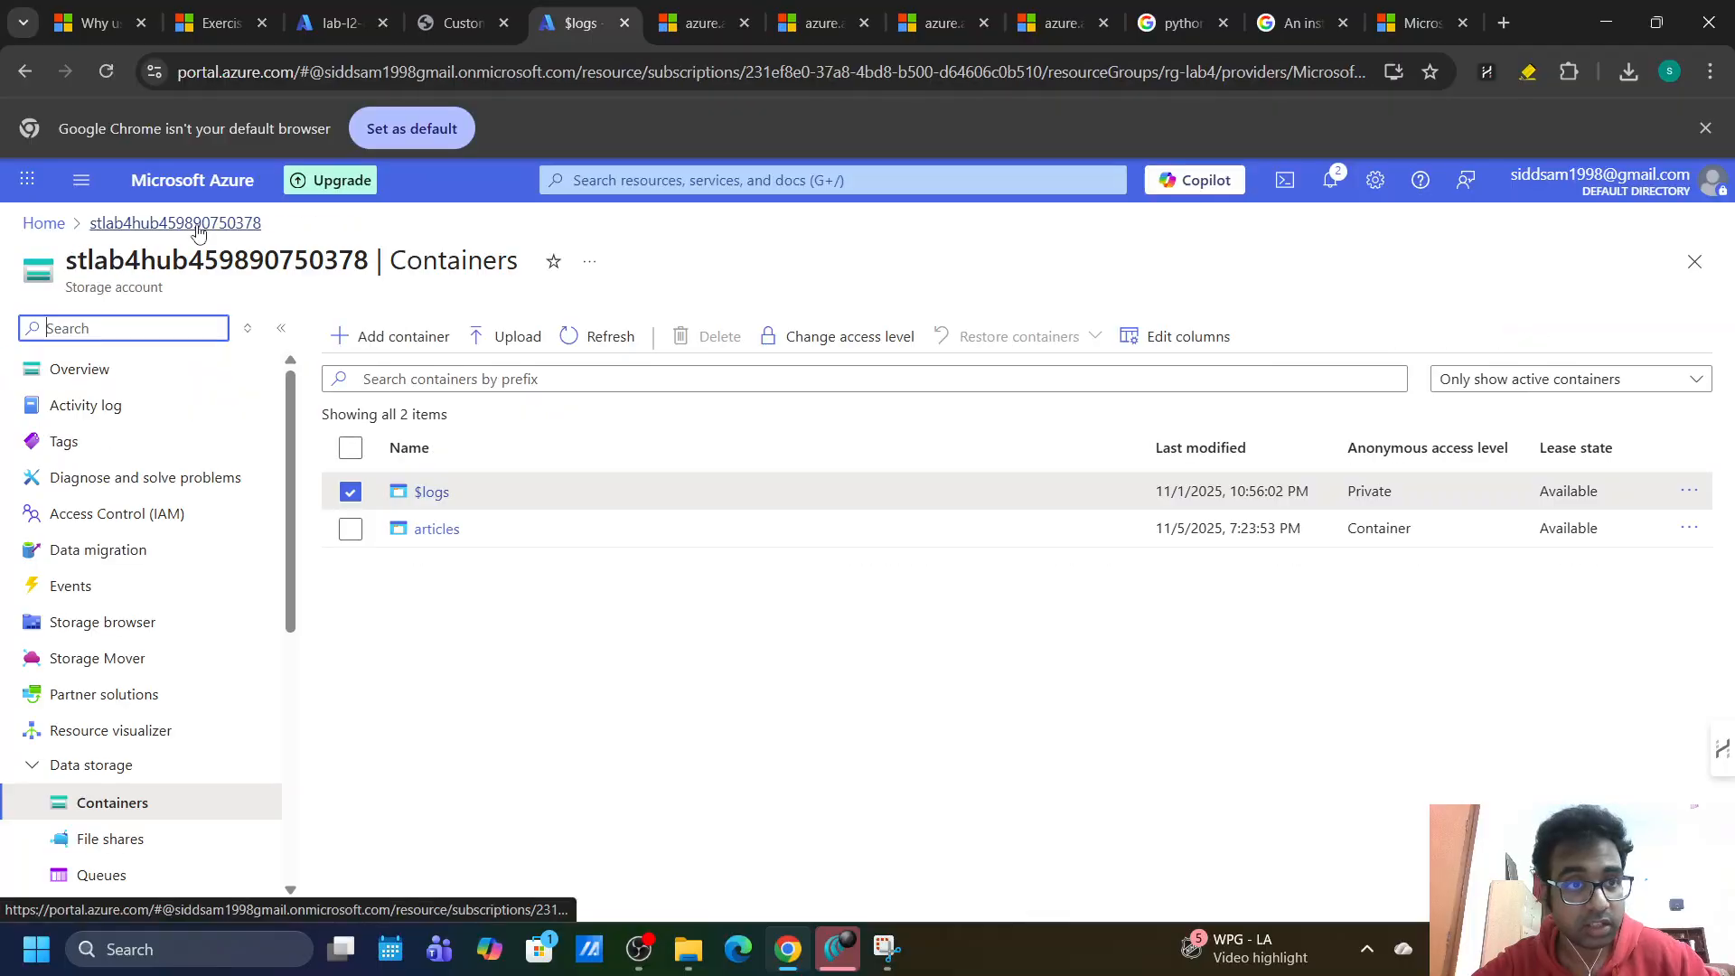
left_click(435, 533)
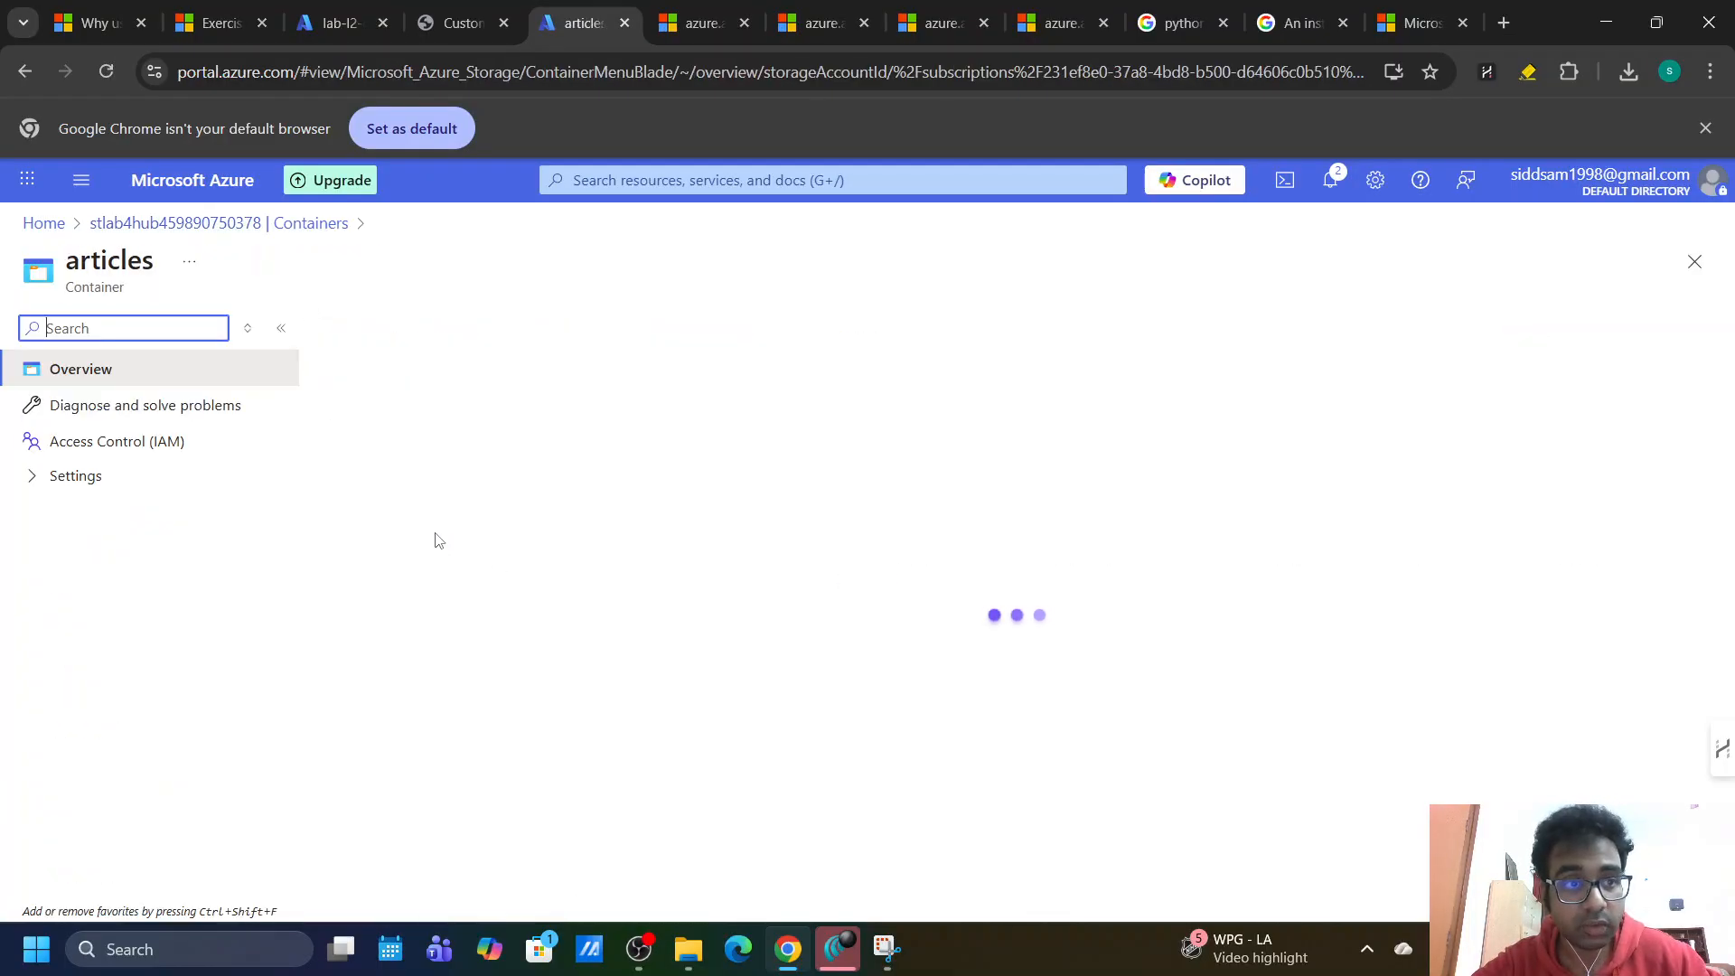
left_click(183, 226)
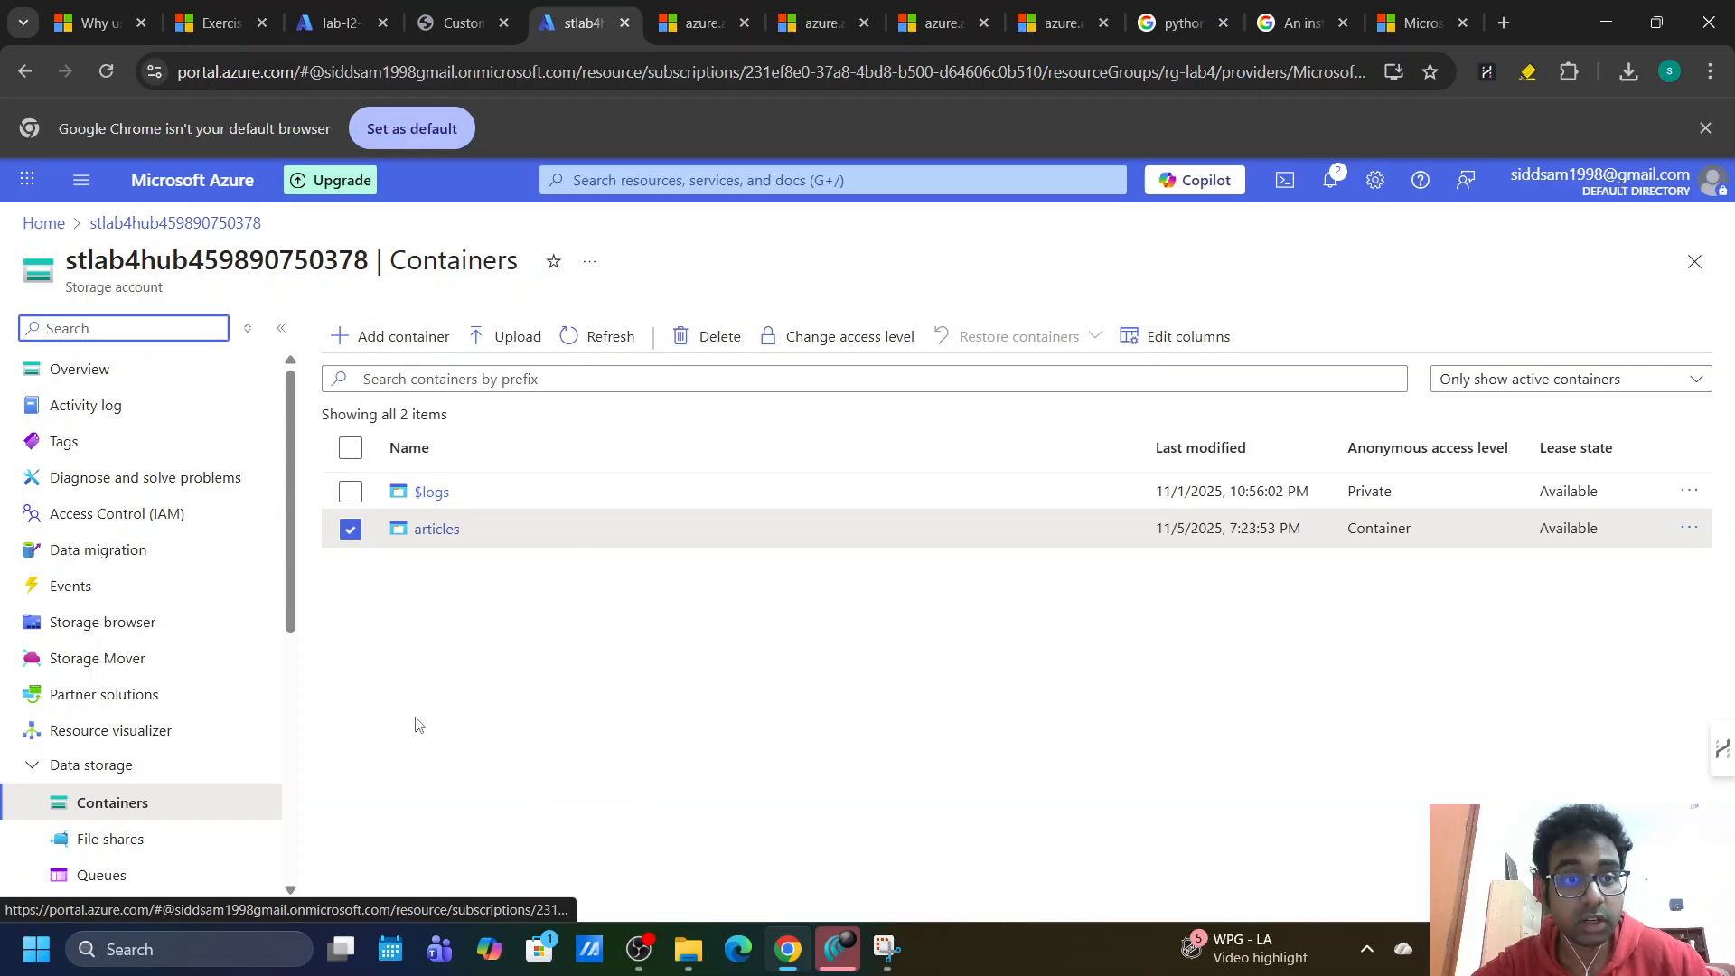
left_click(350, 531)
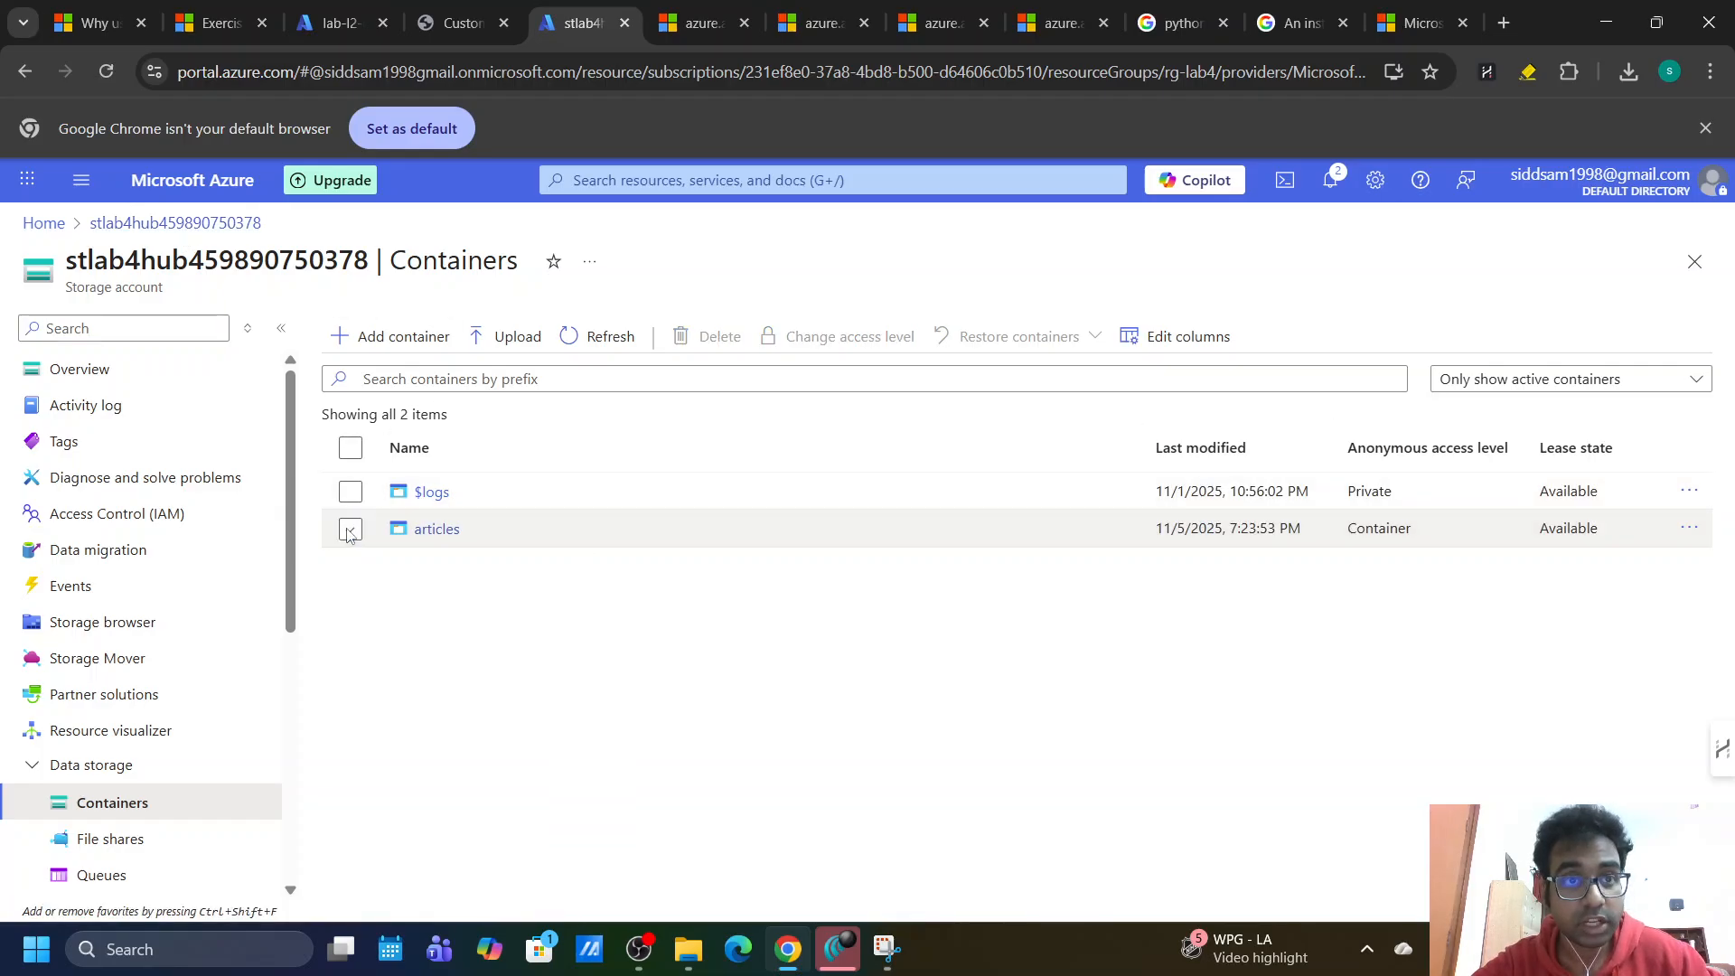
Read the lab instructions on downloading and extracting the sample articles and uploading them to the container.
key("ctrl+shift+Tab")
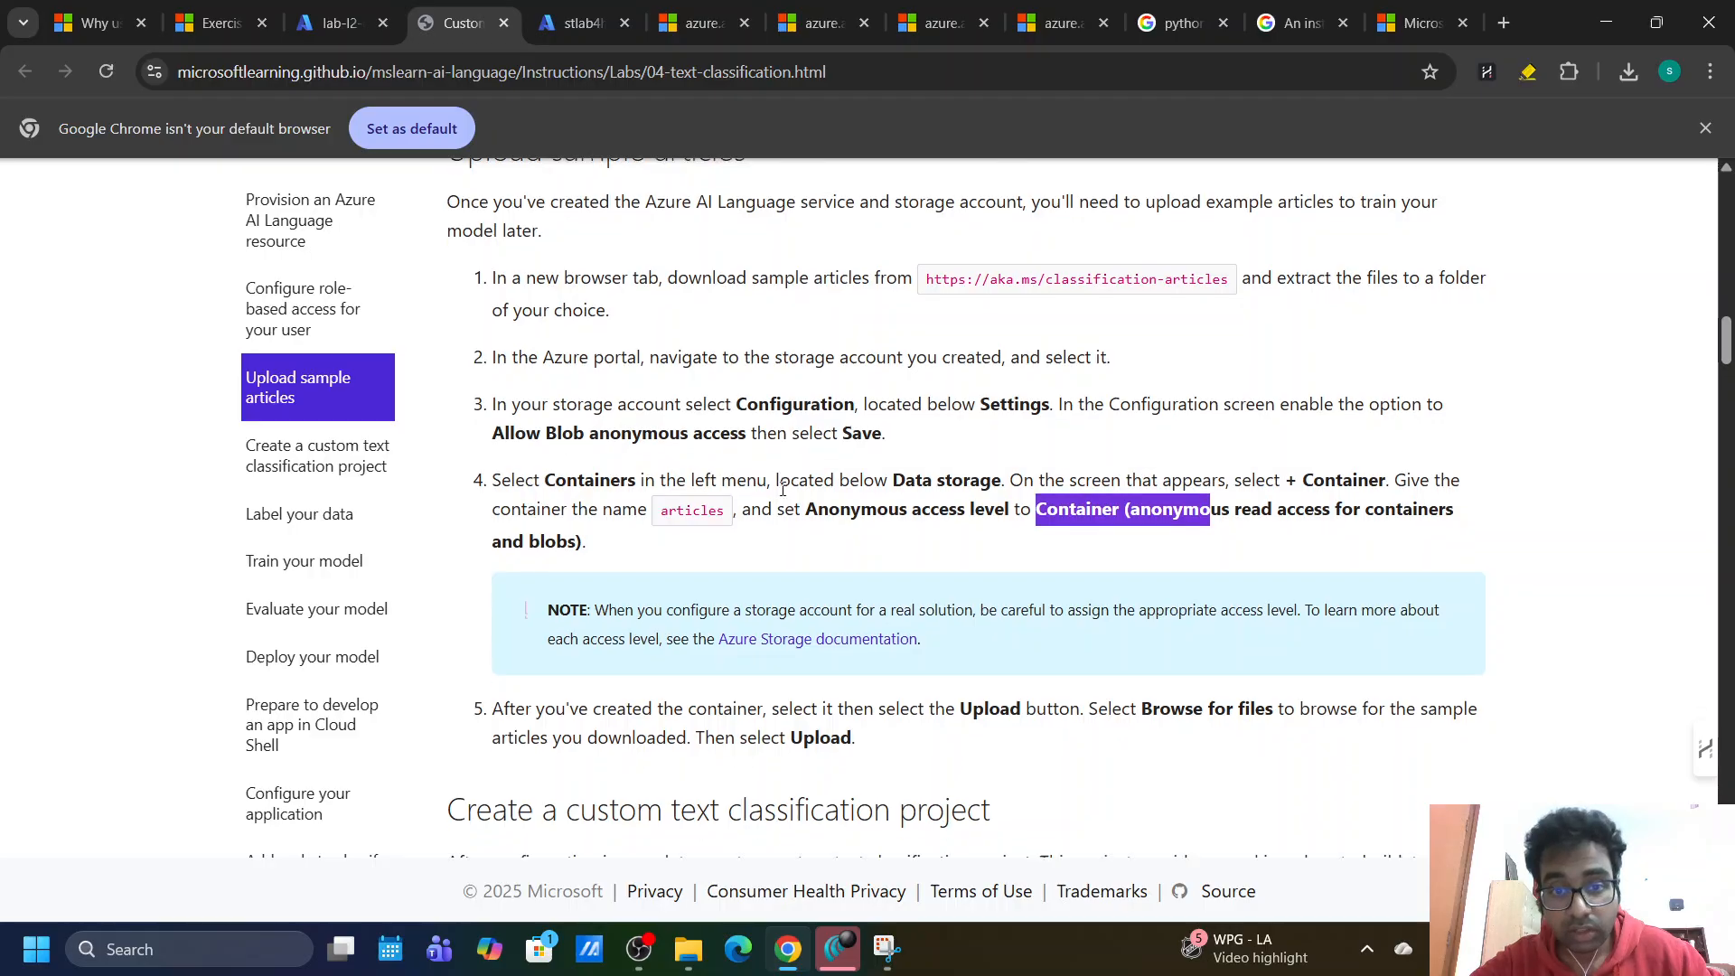
scroll(783, 488, "down", 2)
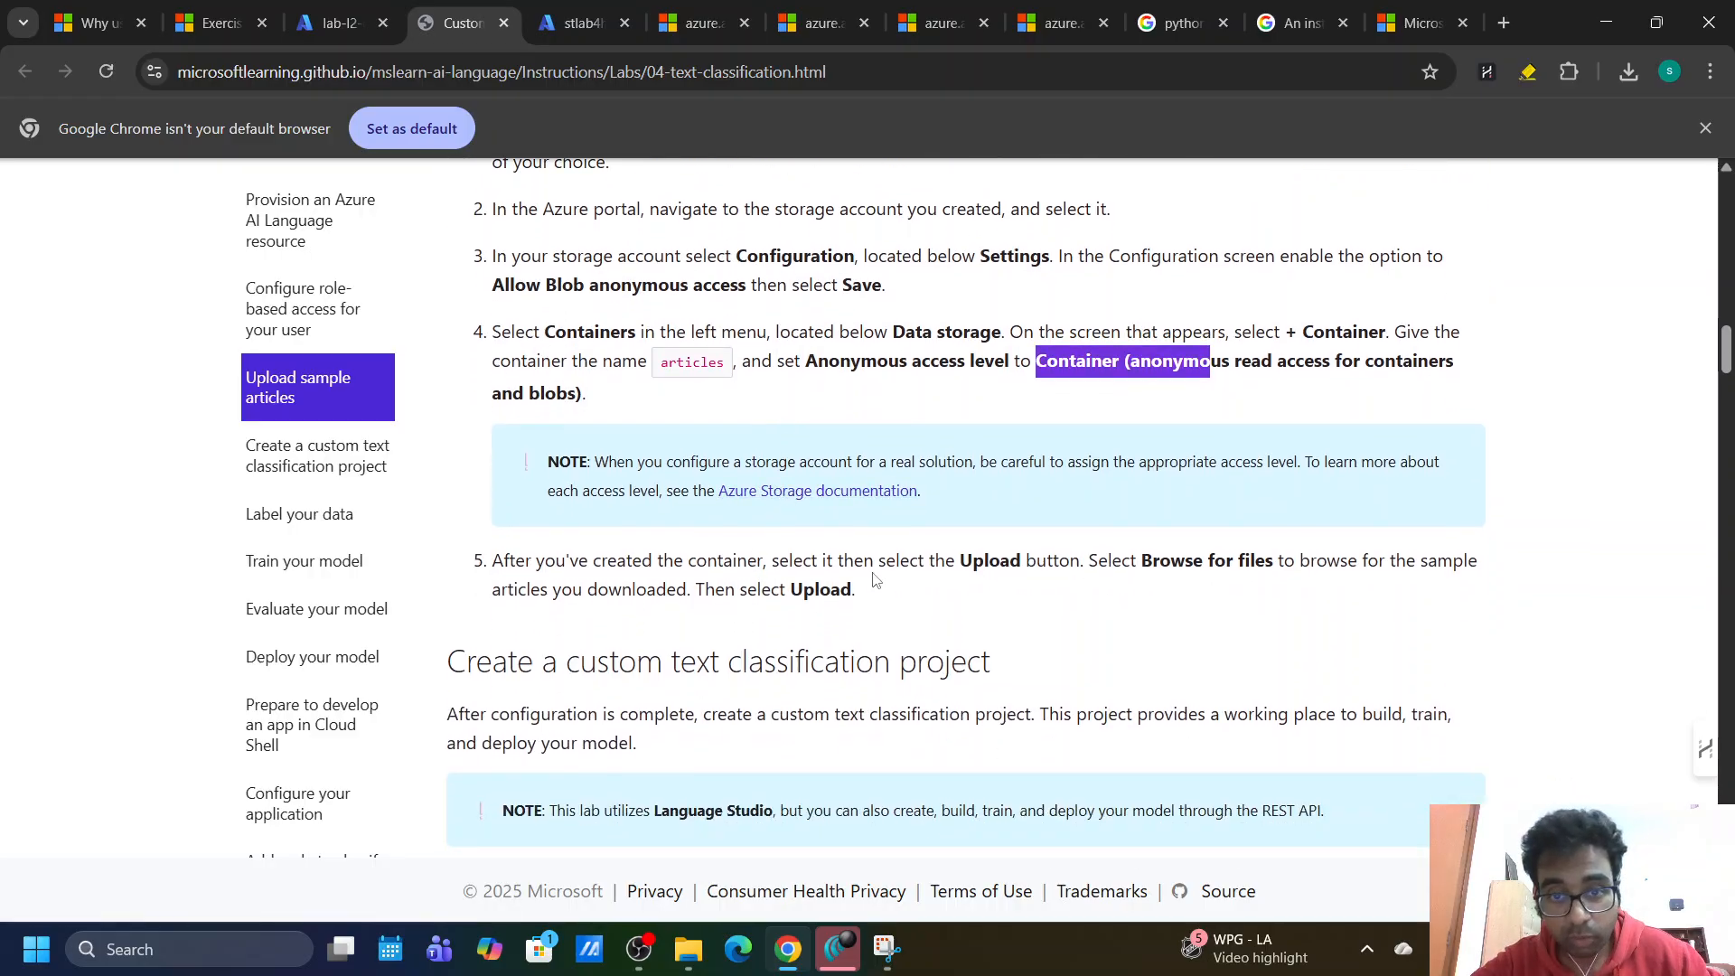
left_click(560, 33)
left_click(468, 25)
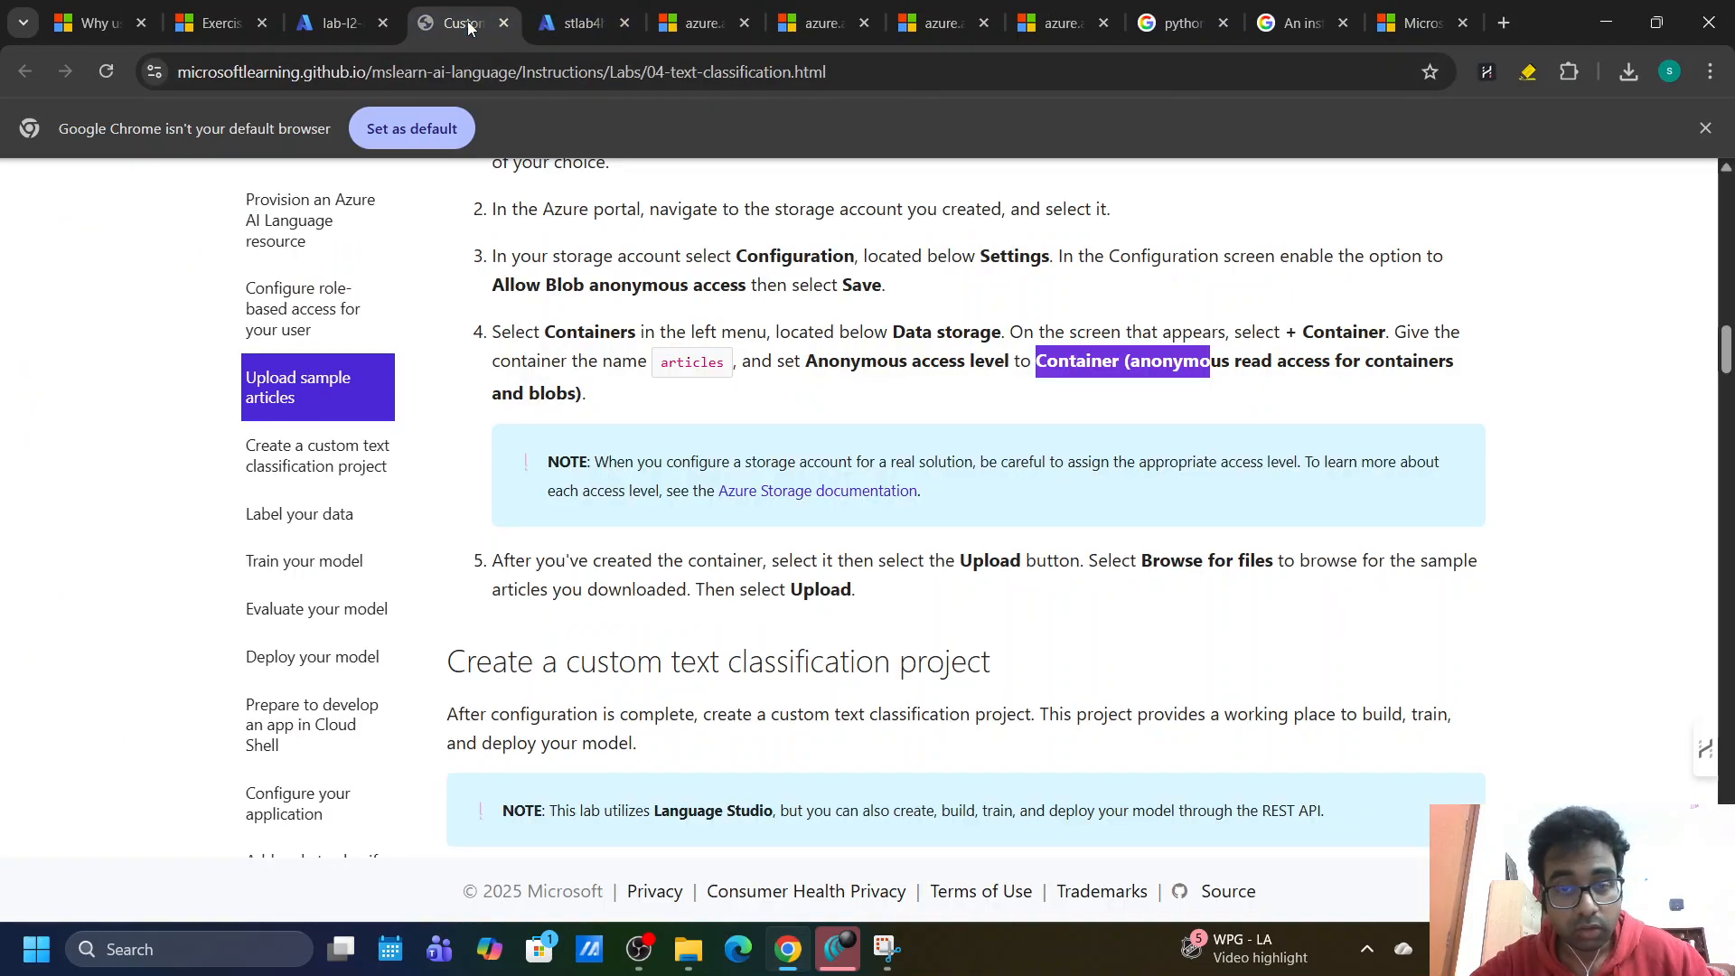
scroll(967, 583, "up", 8)
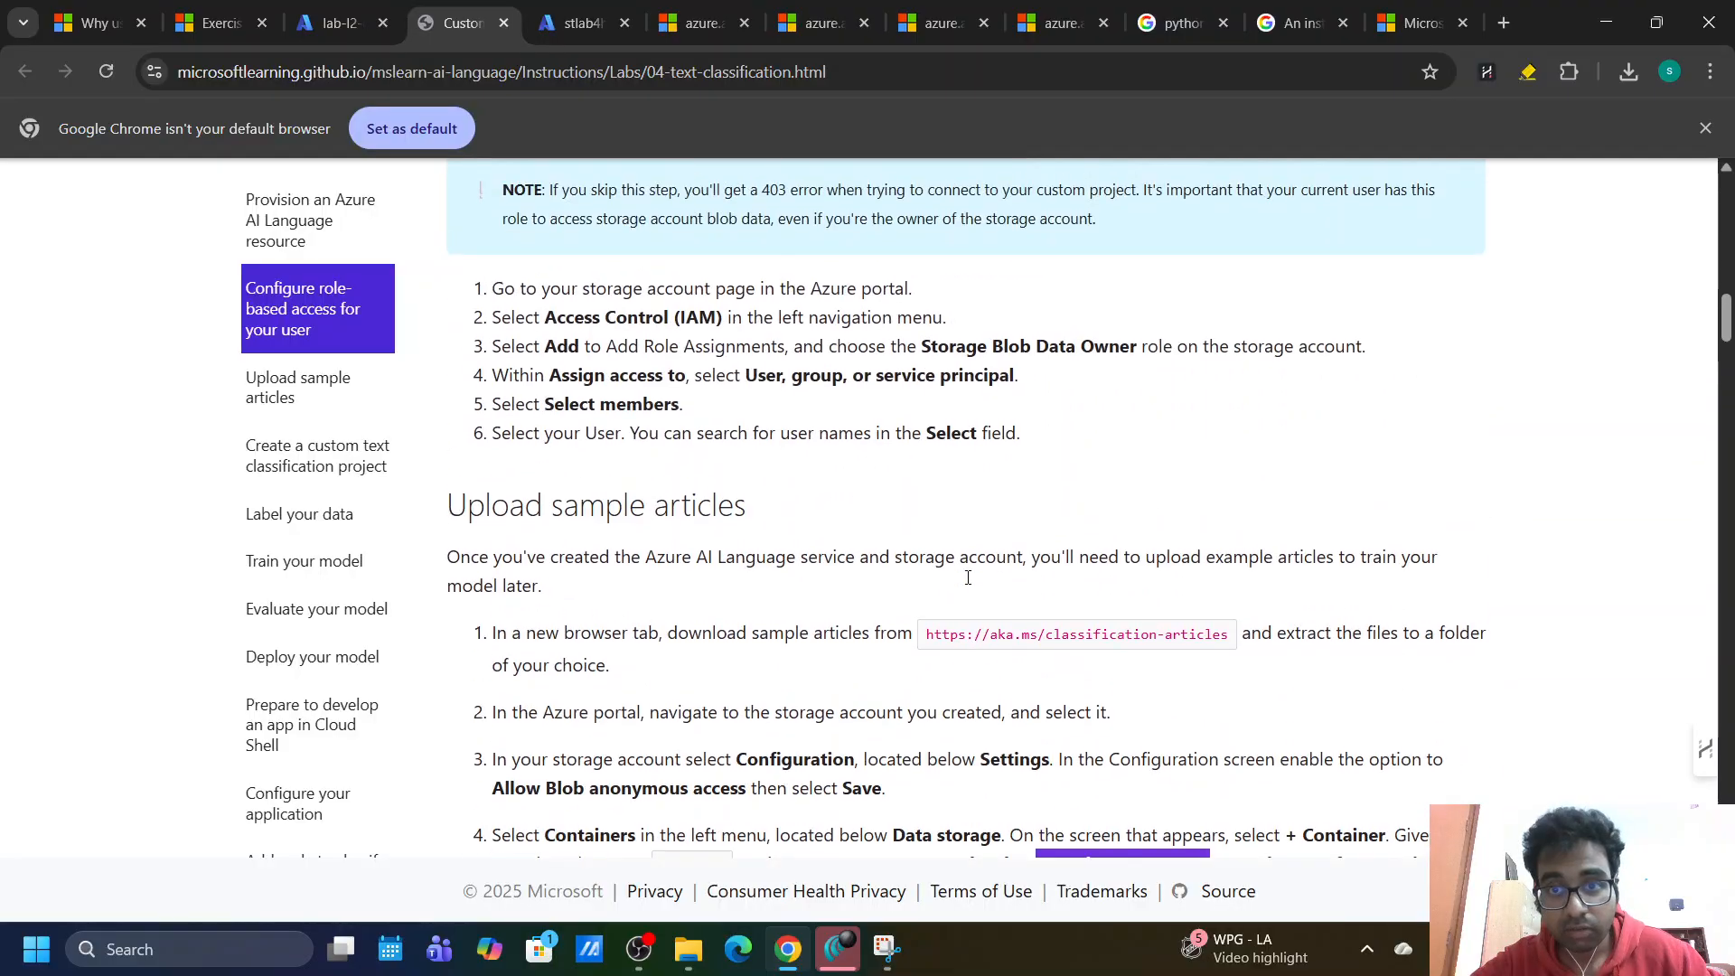
scroll(940, 561, "down", 2)
left_click_drag(926, 542, 1412, 537)
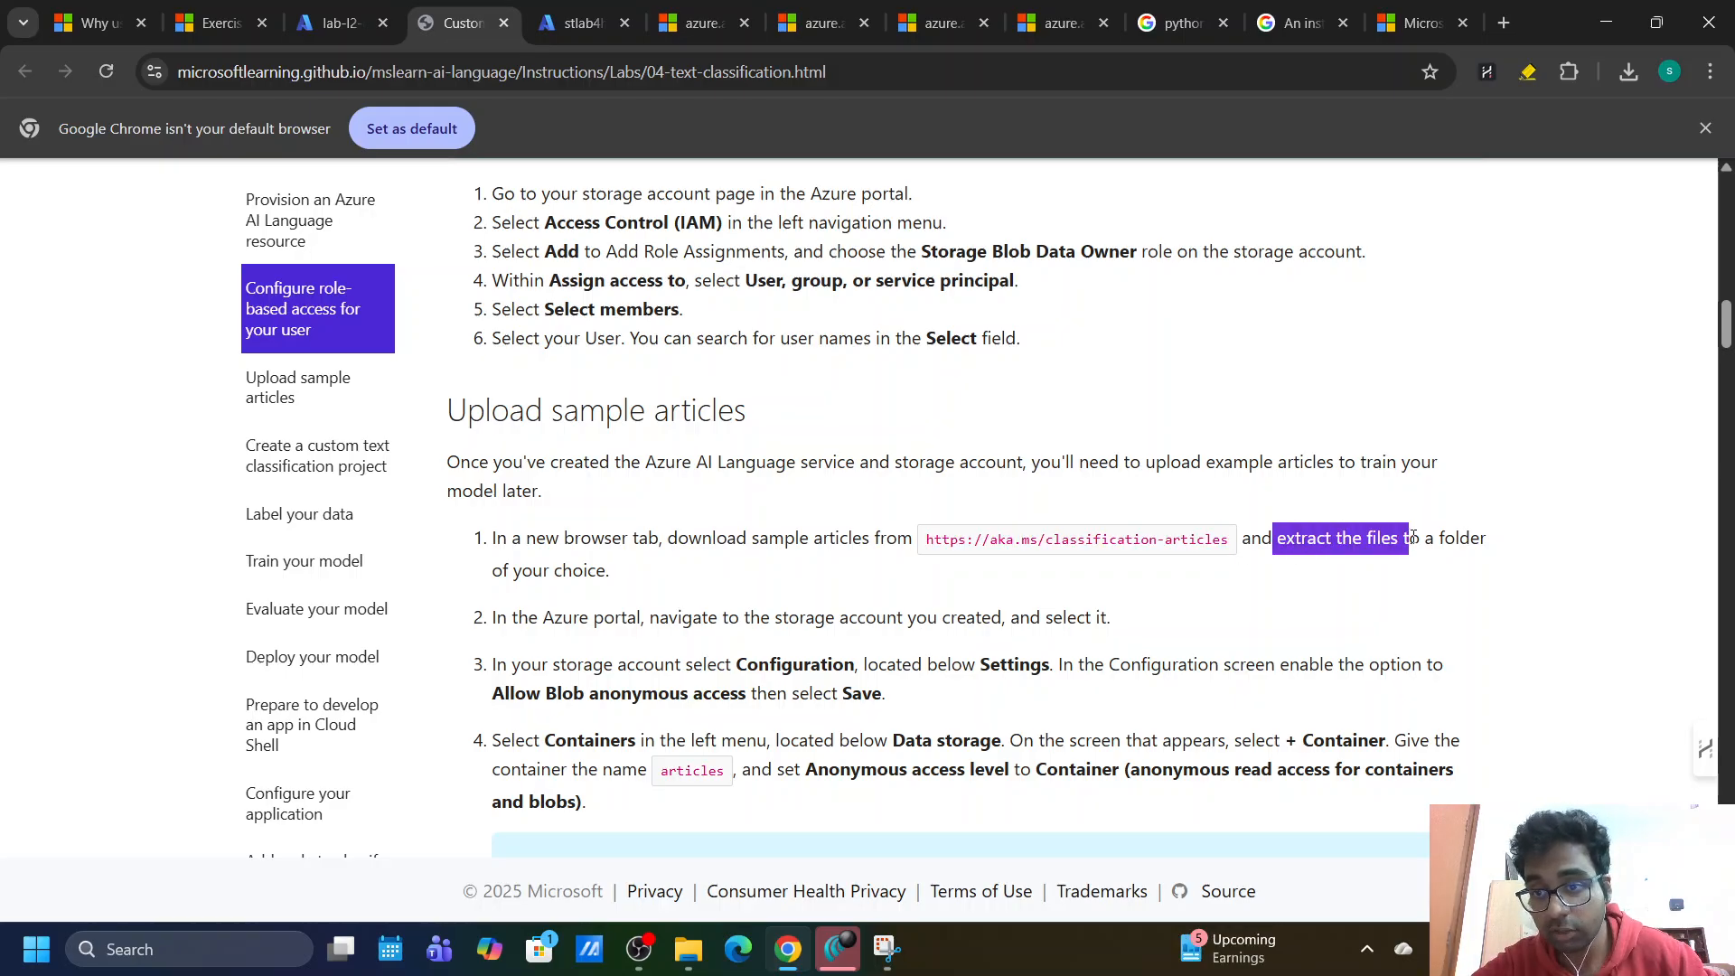
Switch to File Explorer and inspect the extracted articles folder in Downloads, viewing the text of Article 3.
left_click(1341, 546)
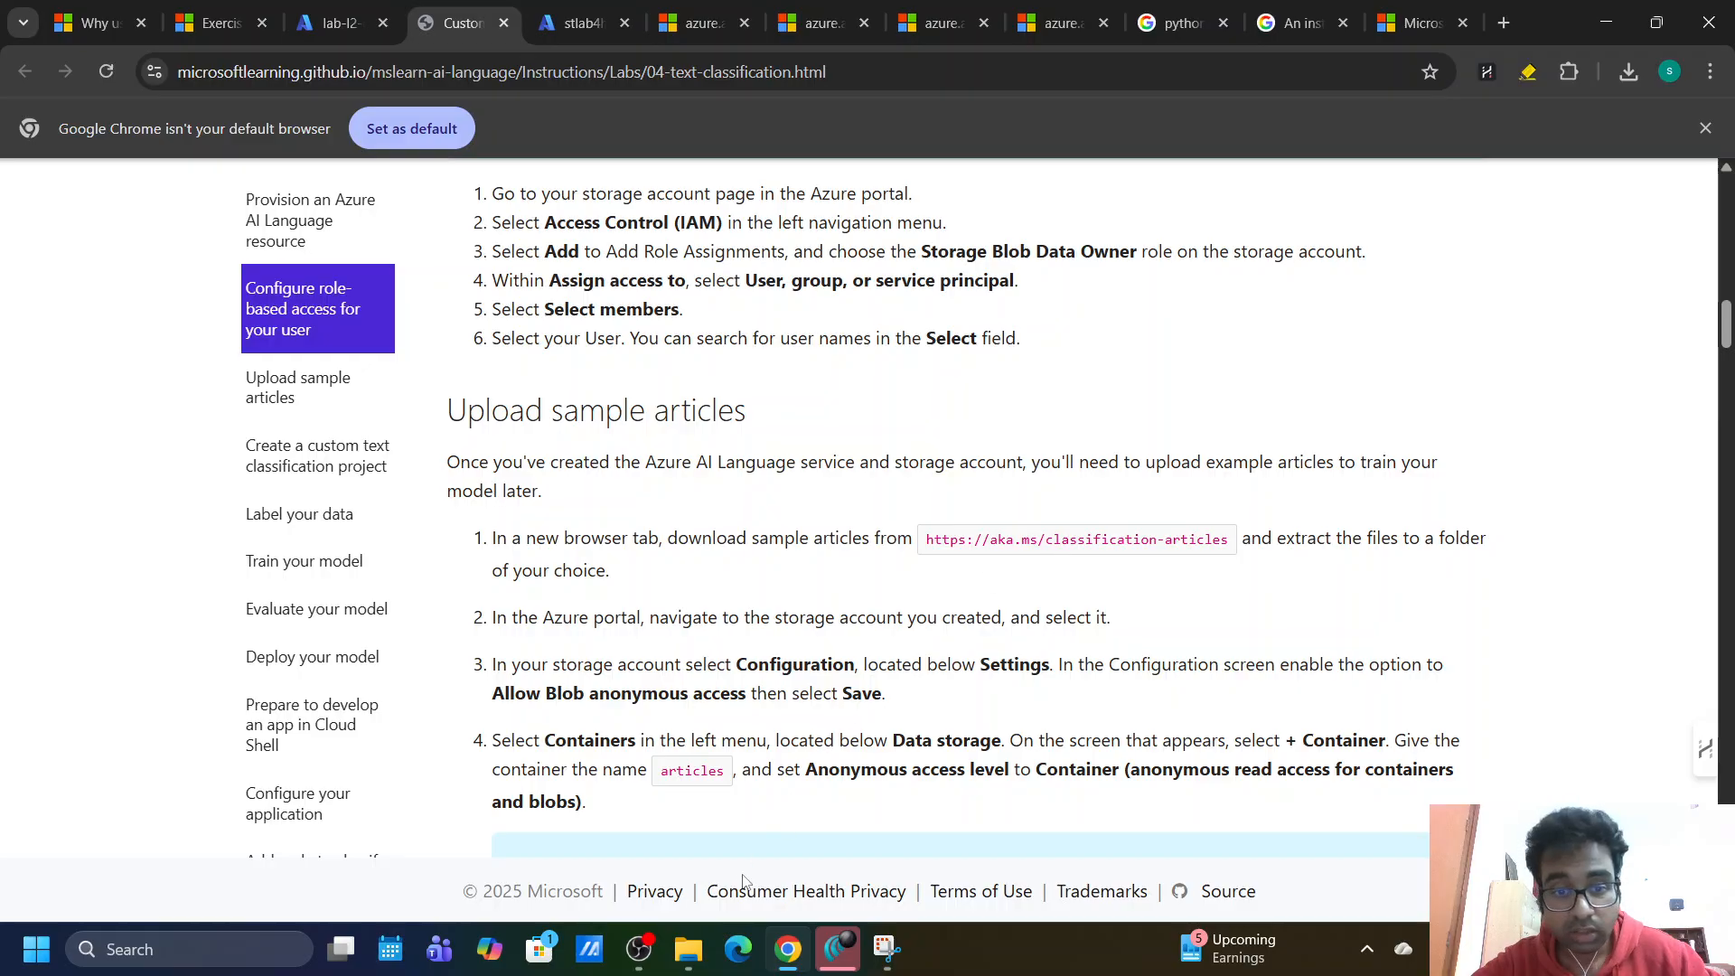
left_click(689, 949)
left_click(725, 806)
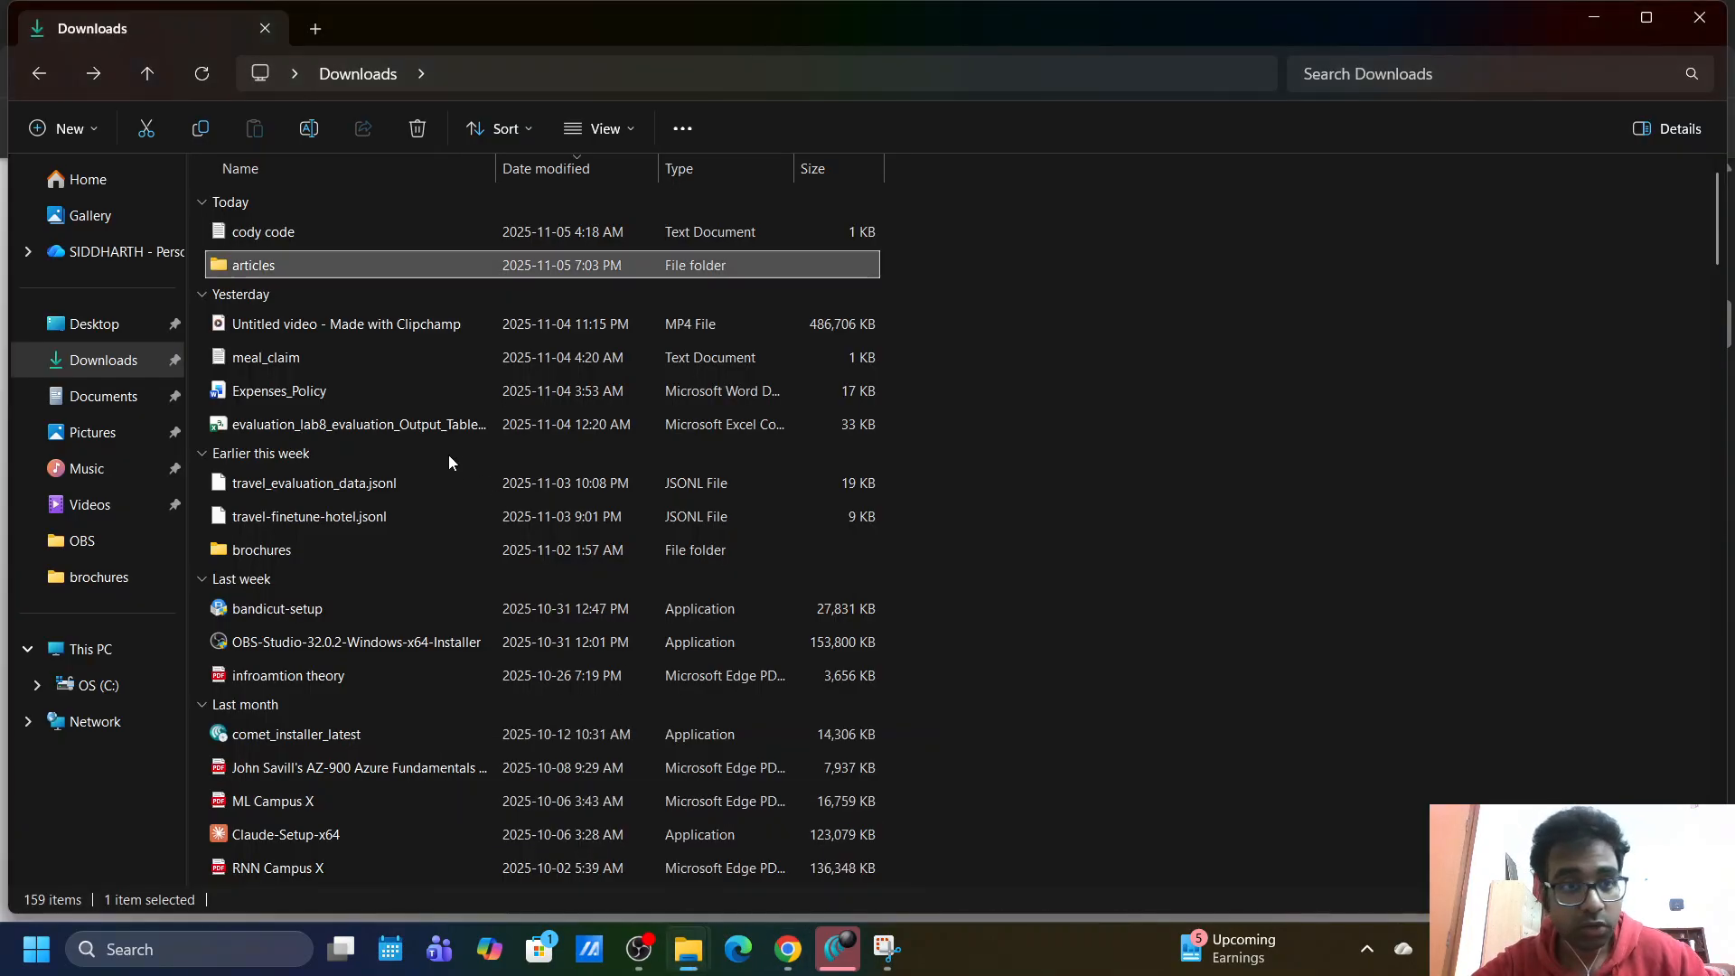
double_click(273, 268)
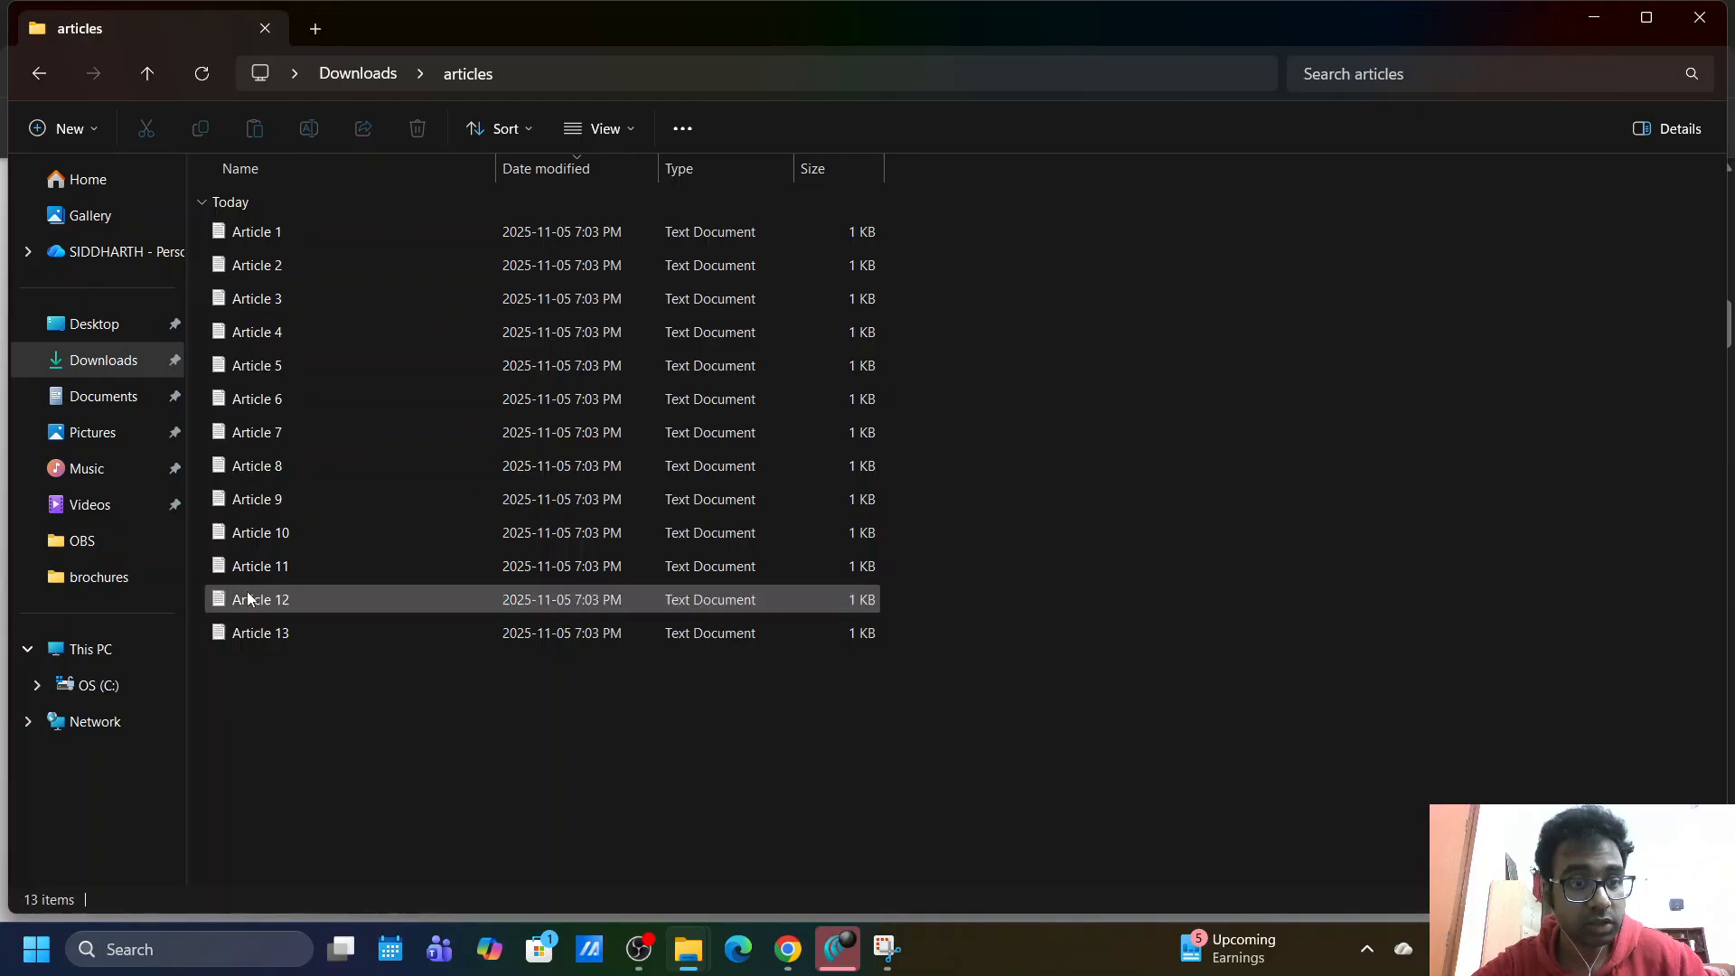
double_click(269, 304)
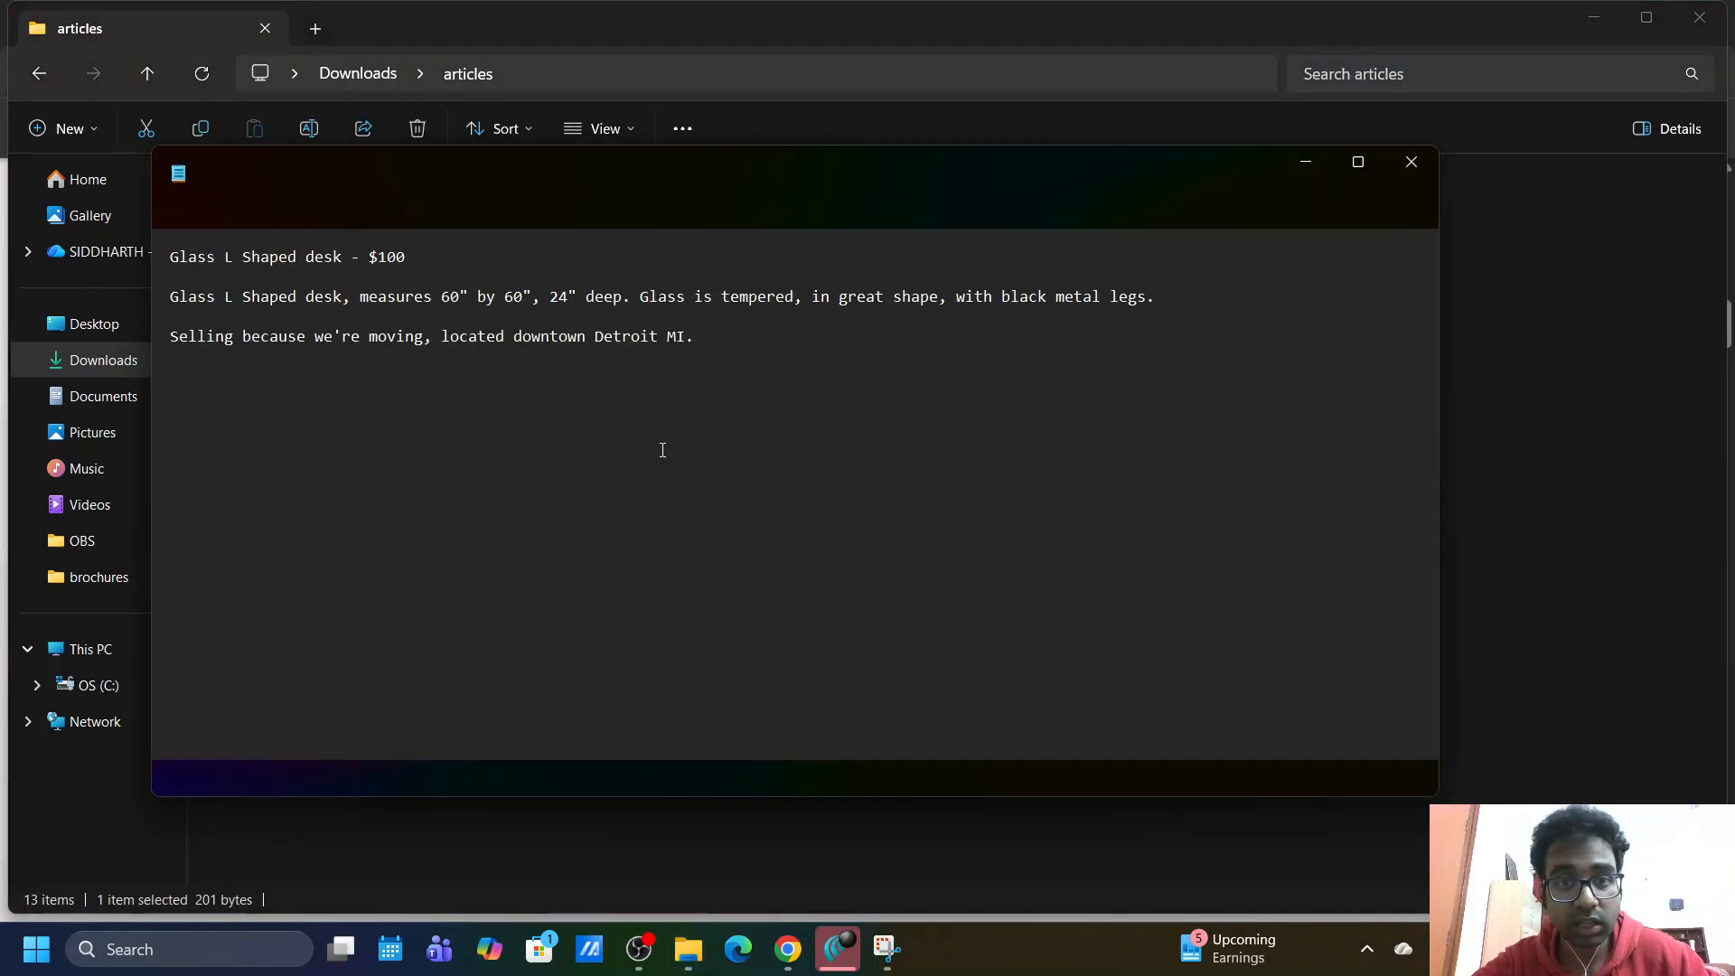
left_click(1412, 162)
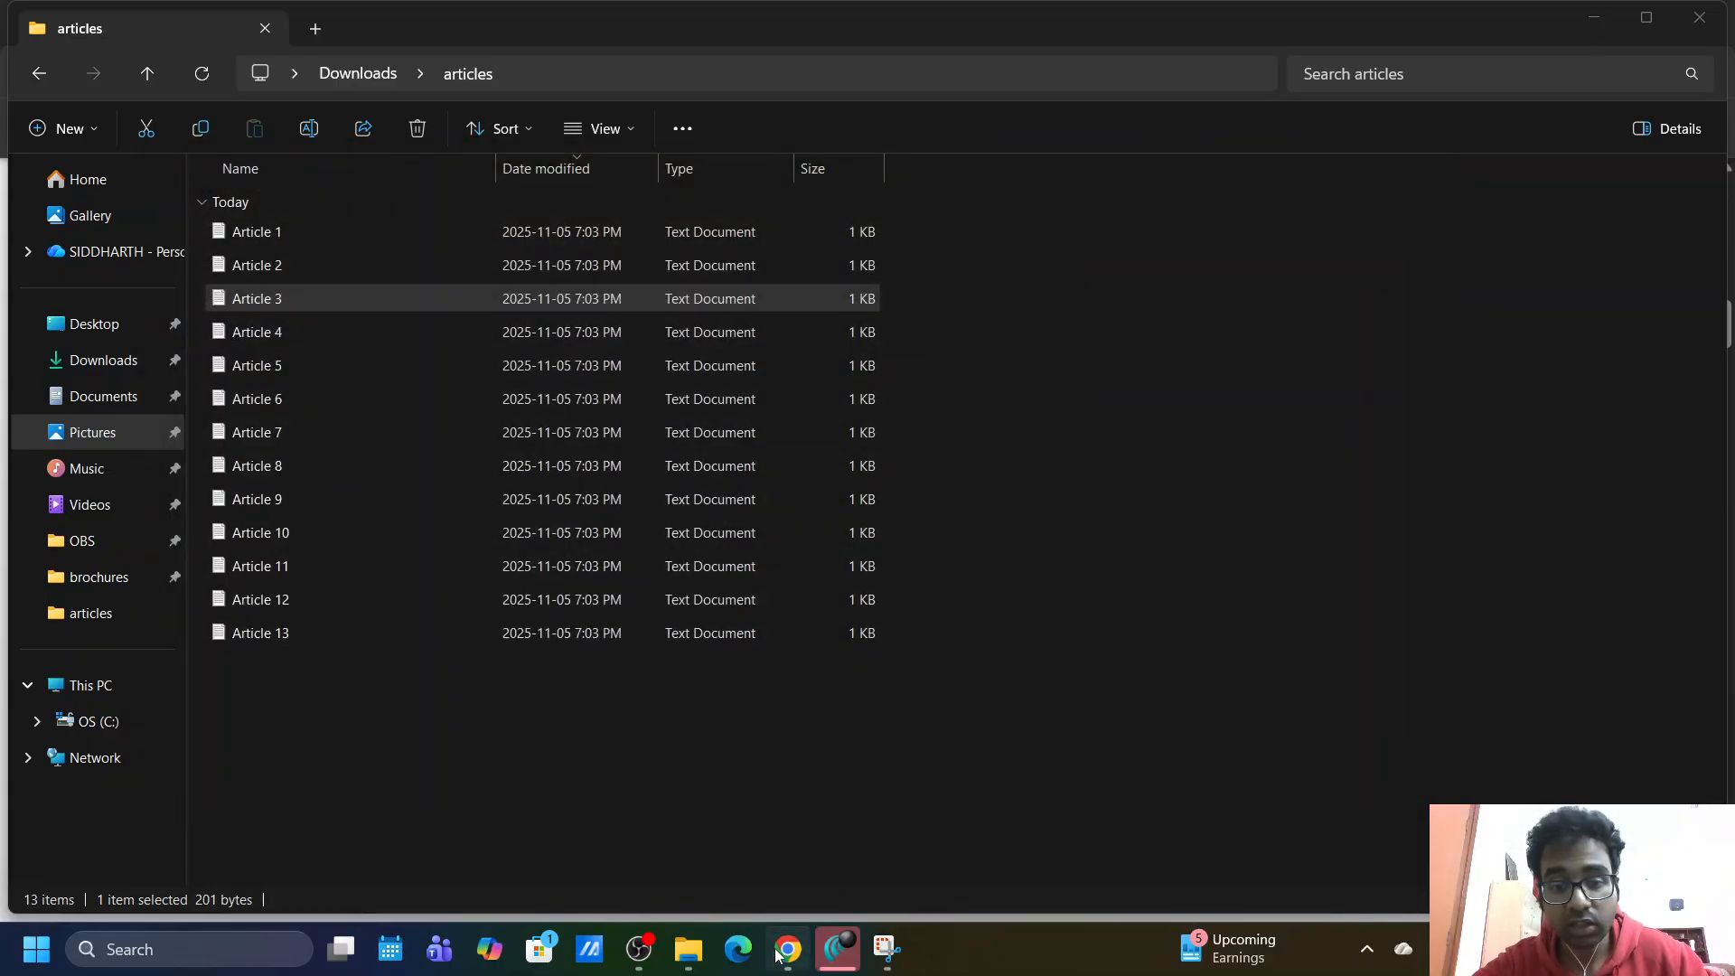
Switch back to Chrome, open the articles container and choose Article 1 through Article 13 from the Downloads articles folder for blob upload.
mouse_move(775, 956)
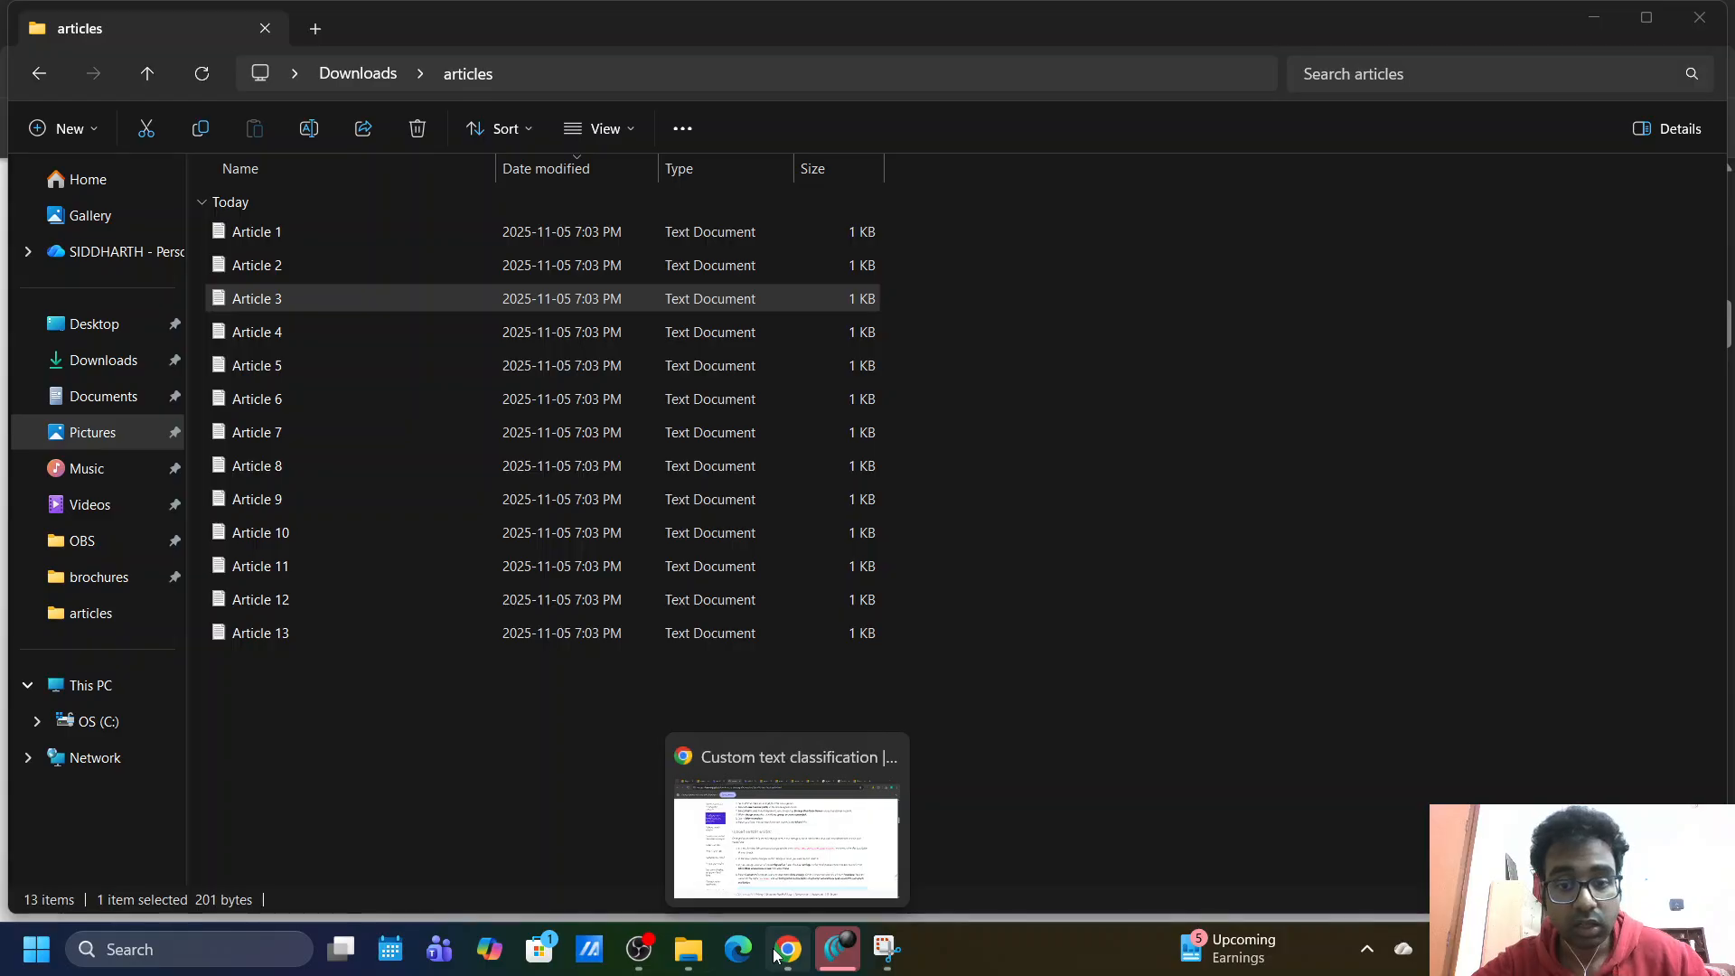
left_click(776, 955)
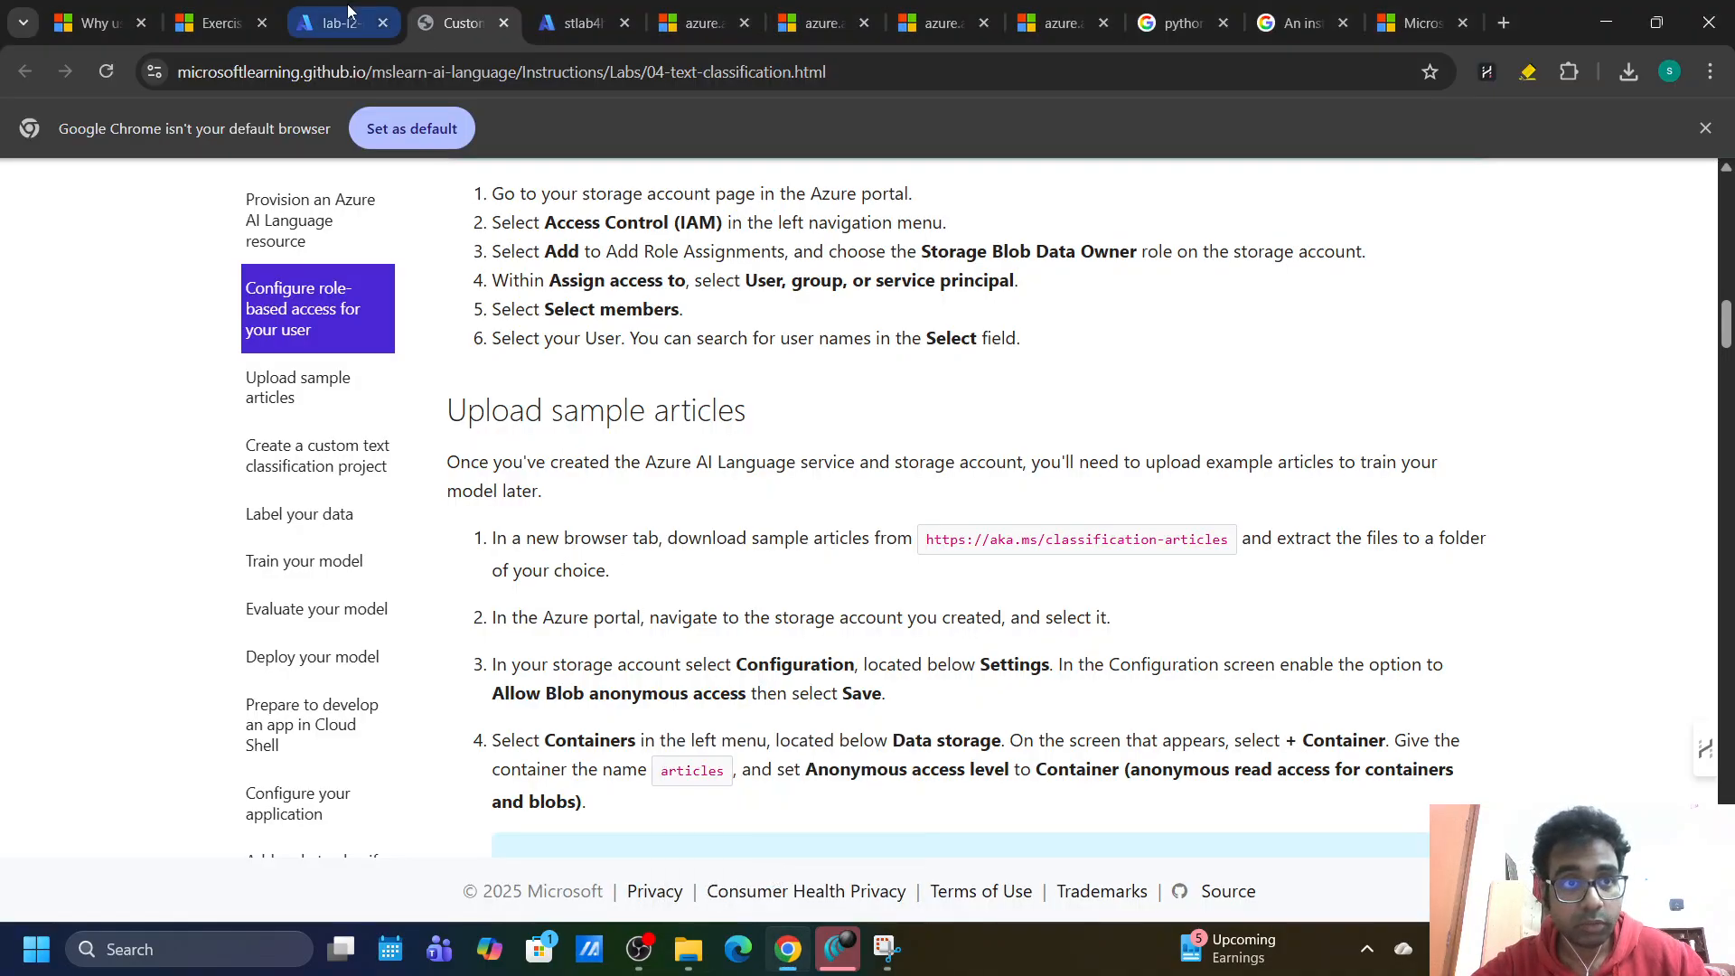
left_click(346, 11)
left_click(579, 22)
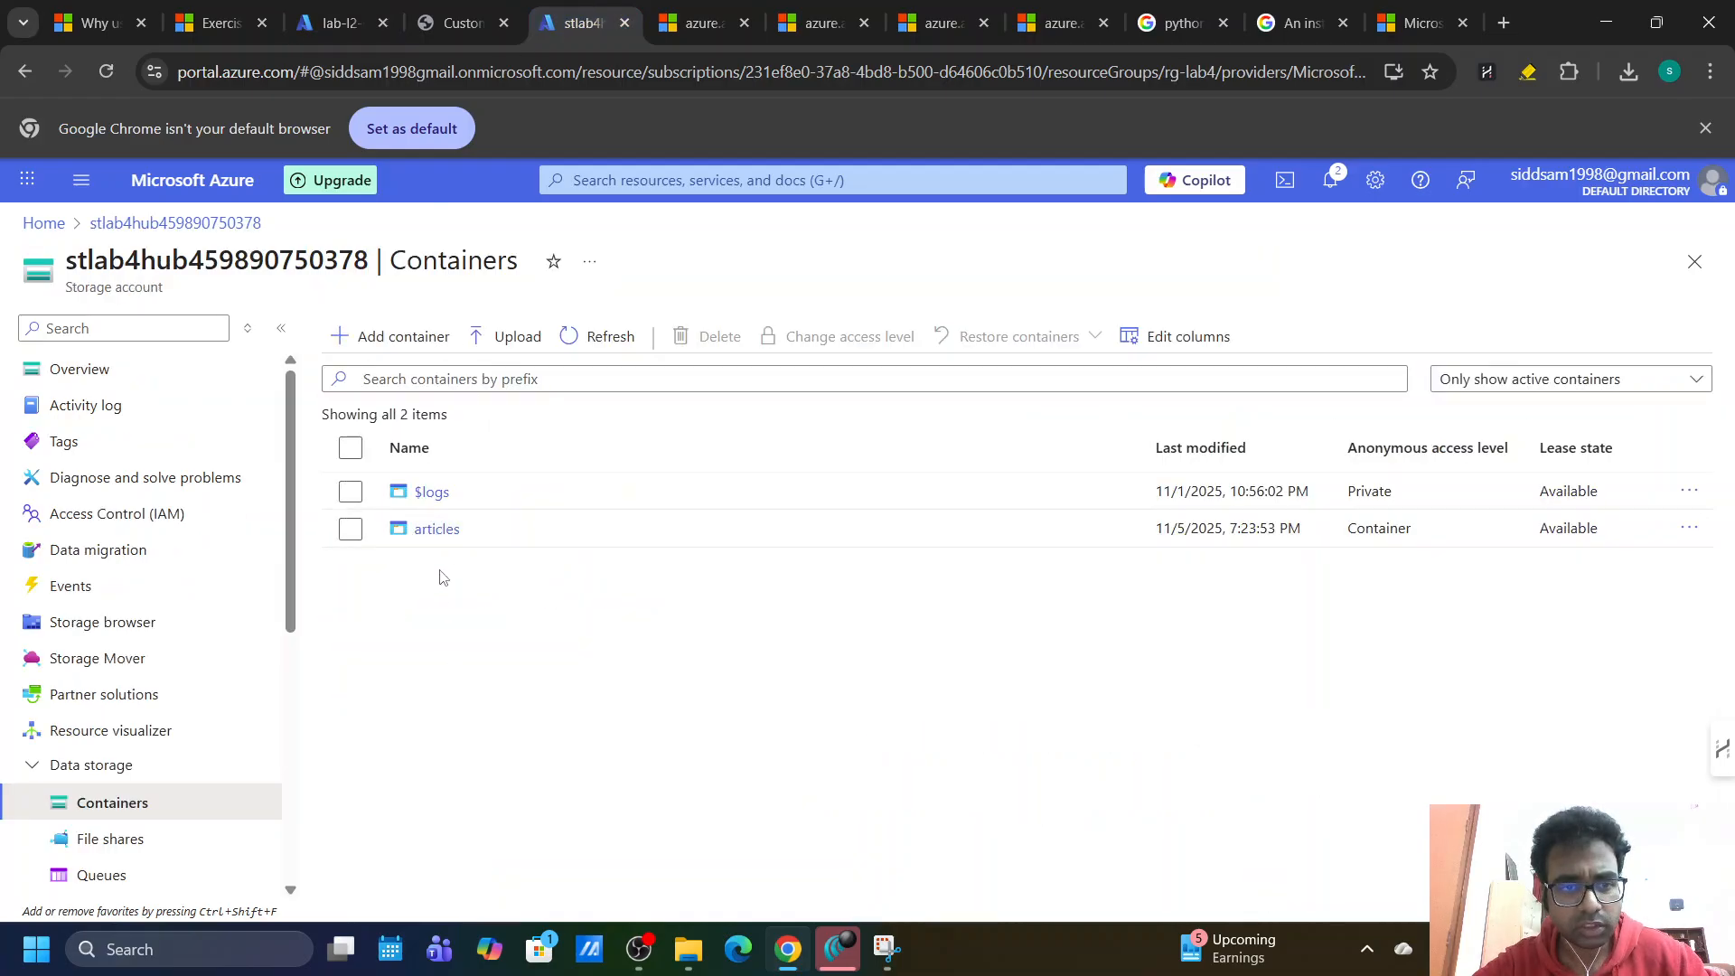
left_click(437, 531)
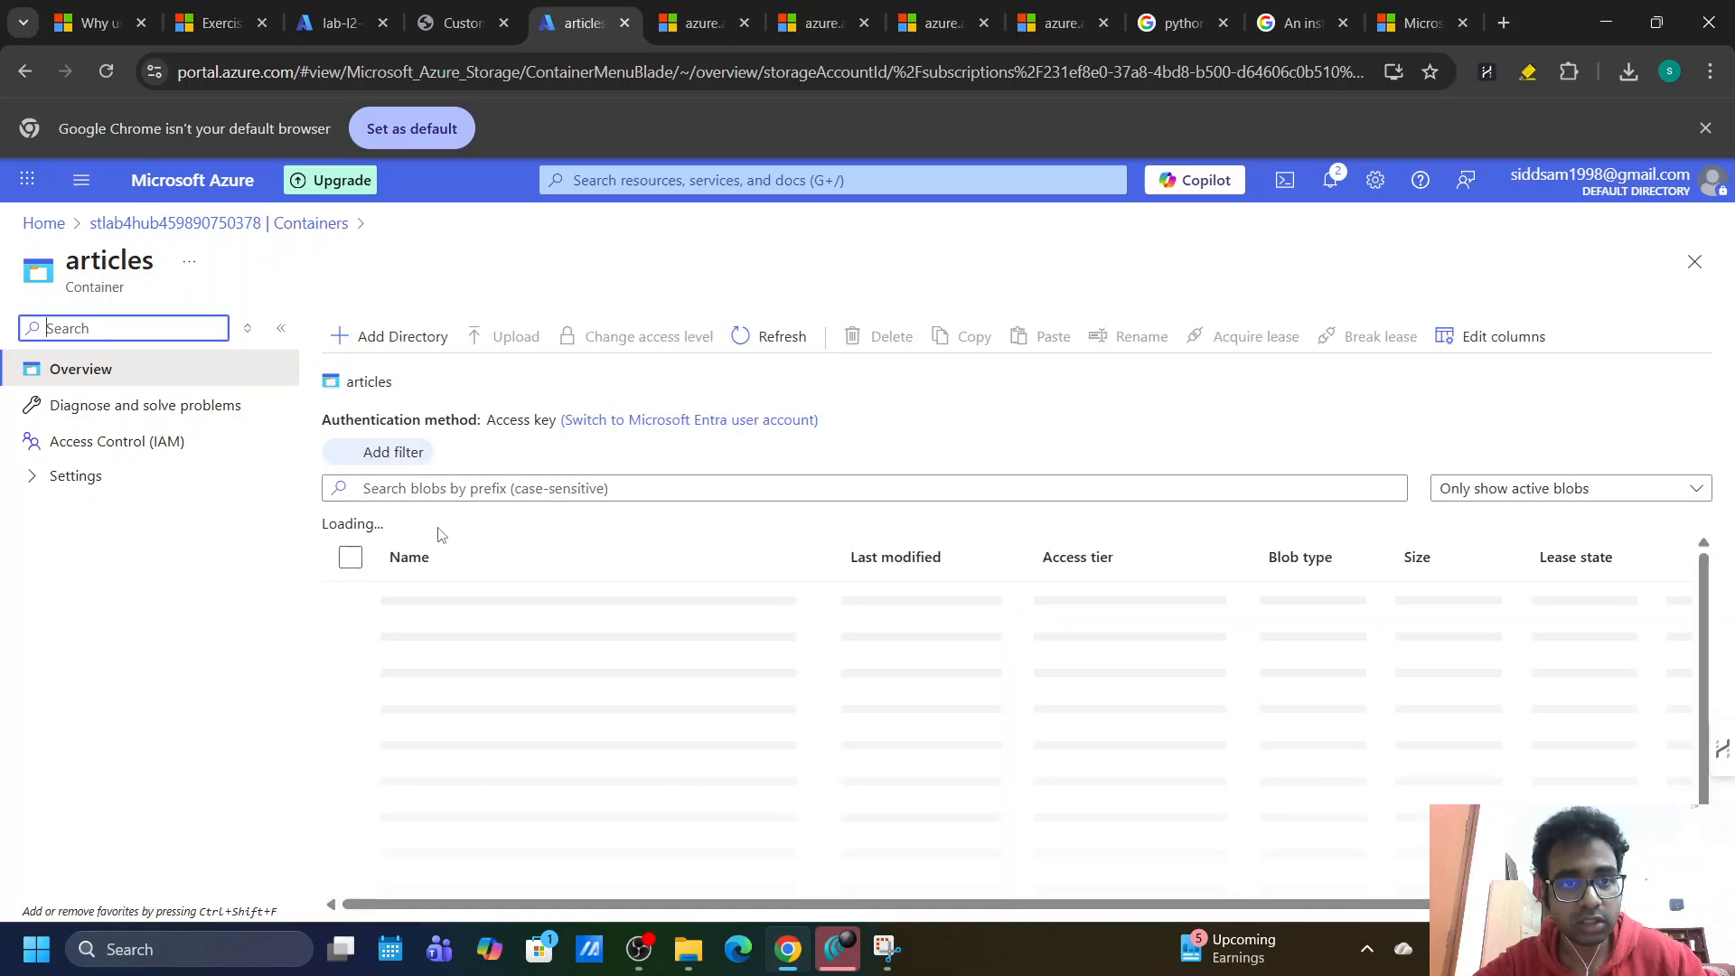
left_click(504, 336)
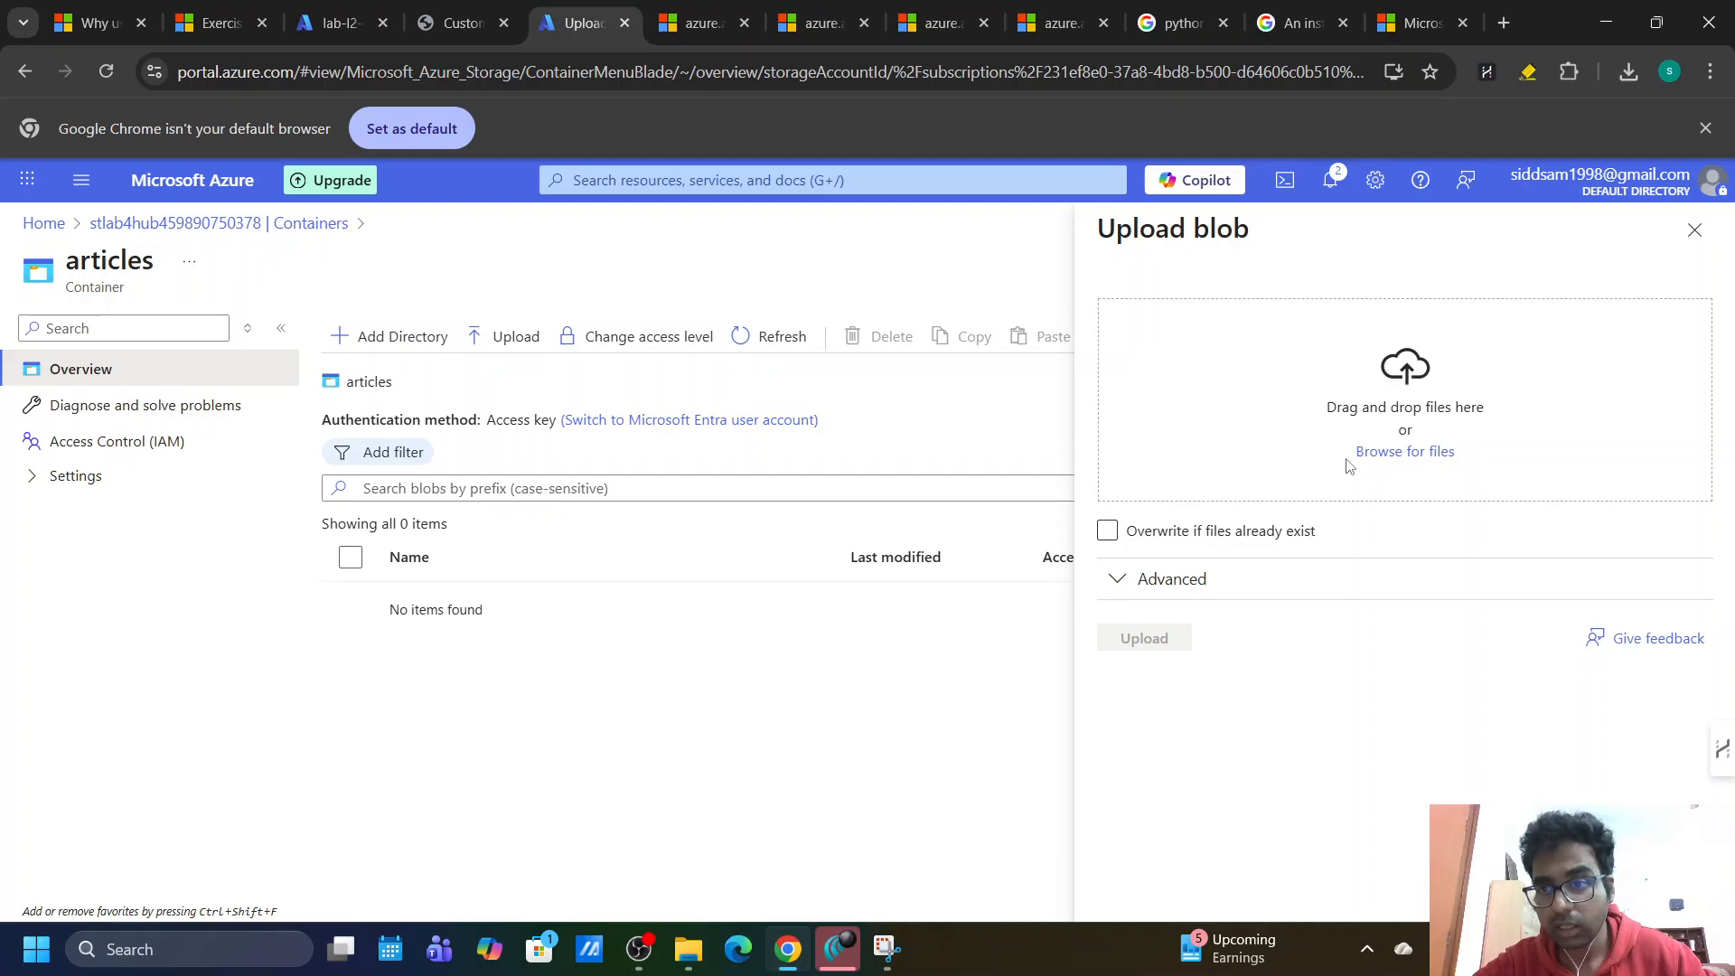
left_click(1381, 452)
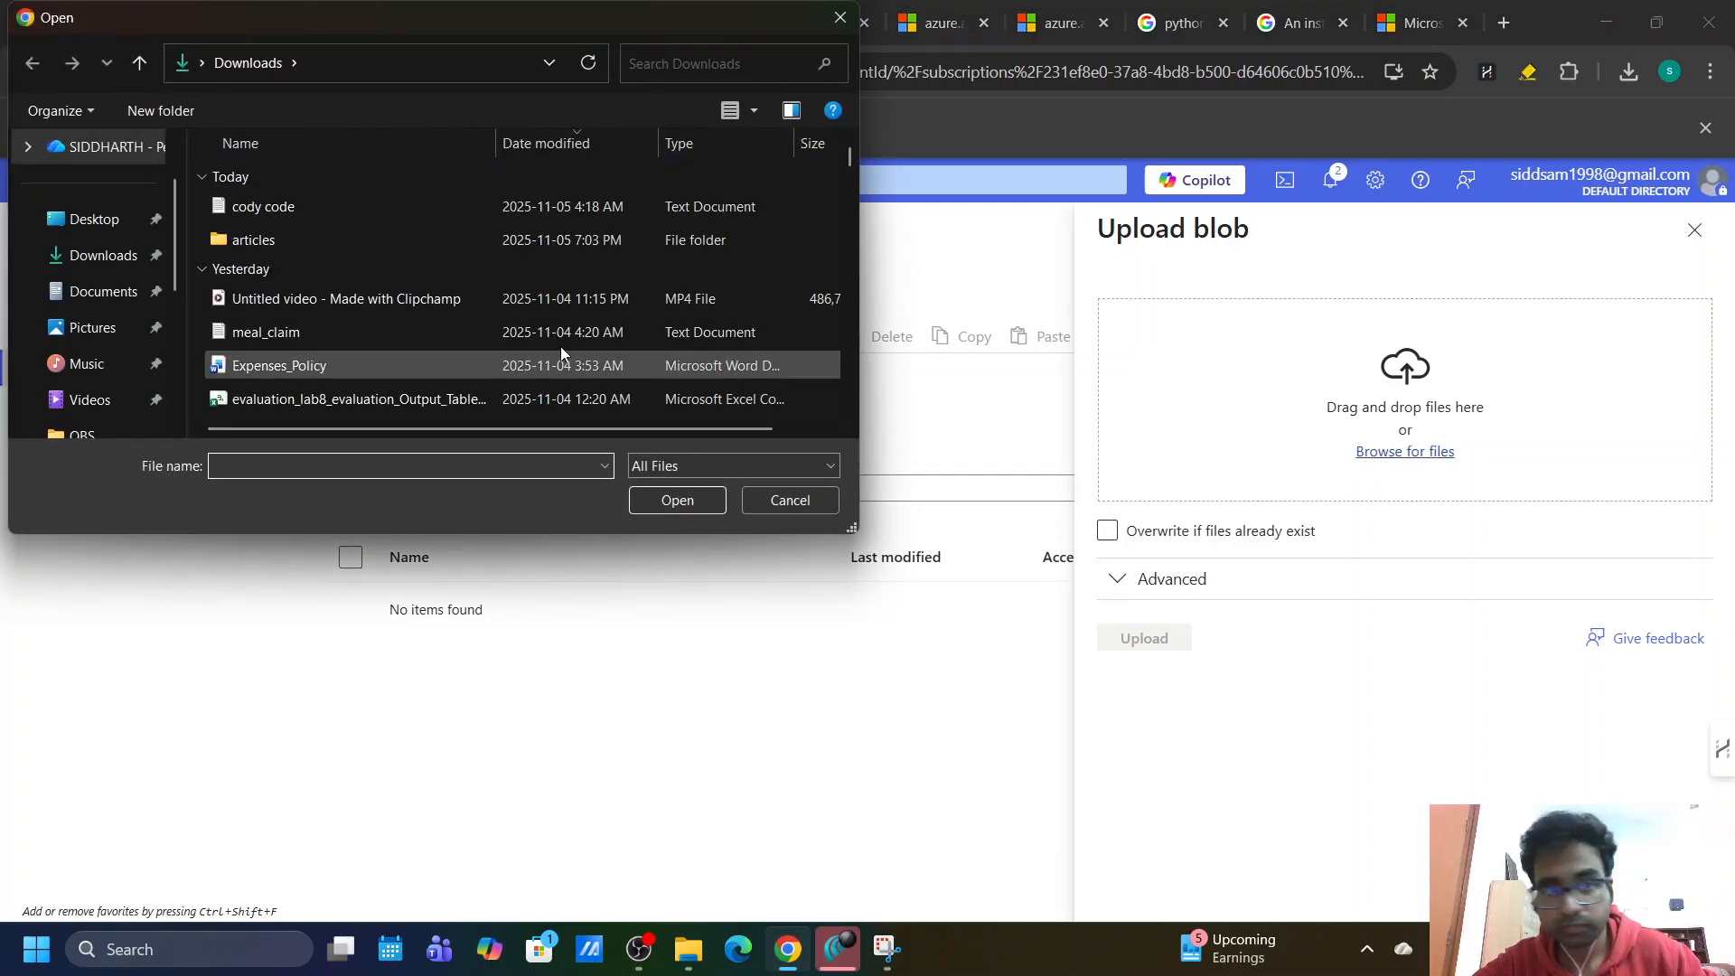
left_click(263, 240)
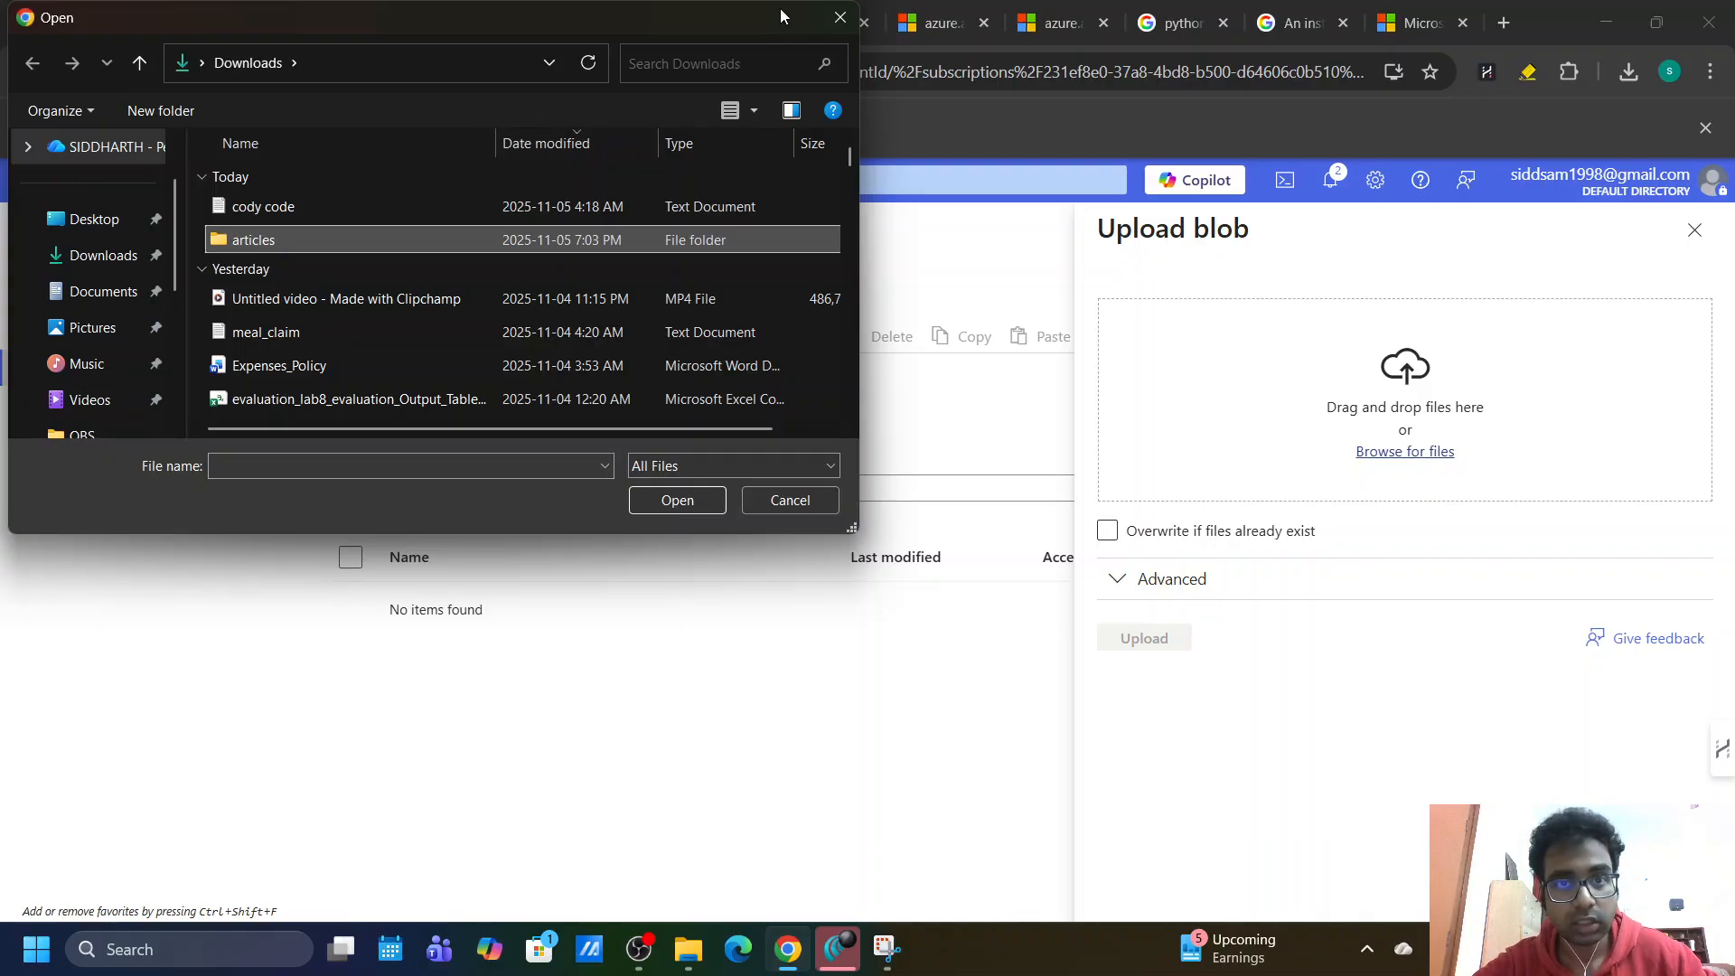
double_click(231, 242)
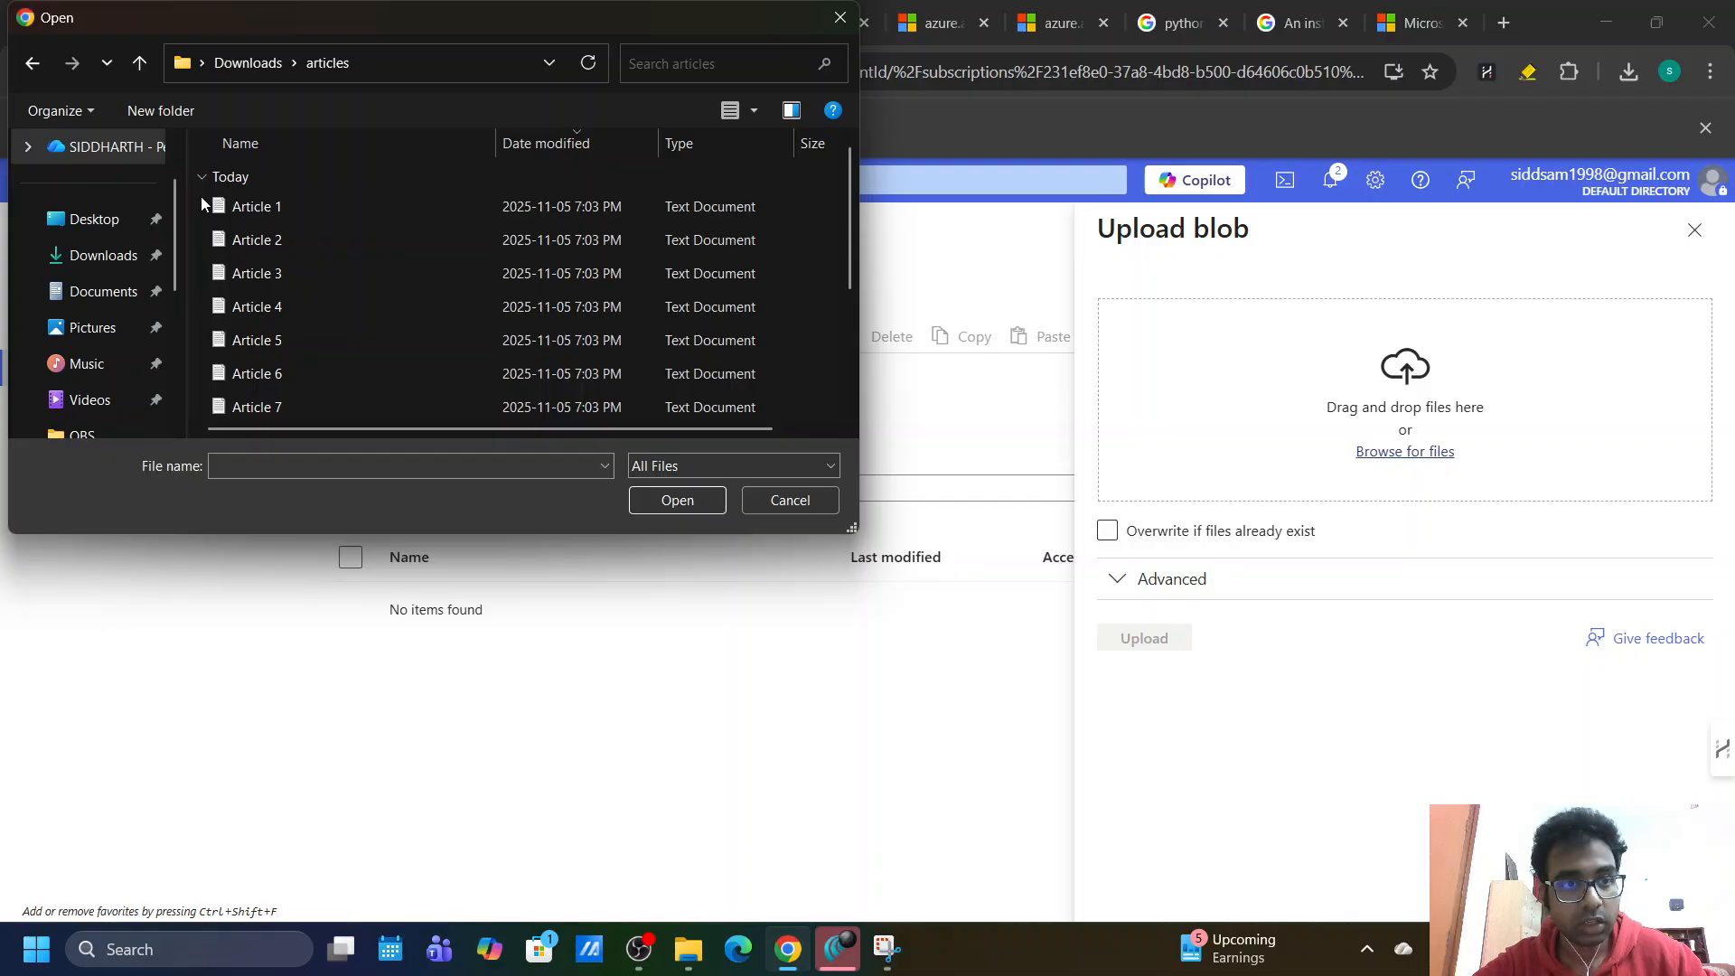
left_click_drag(201, 197, 431, 624)
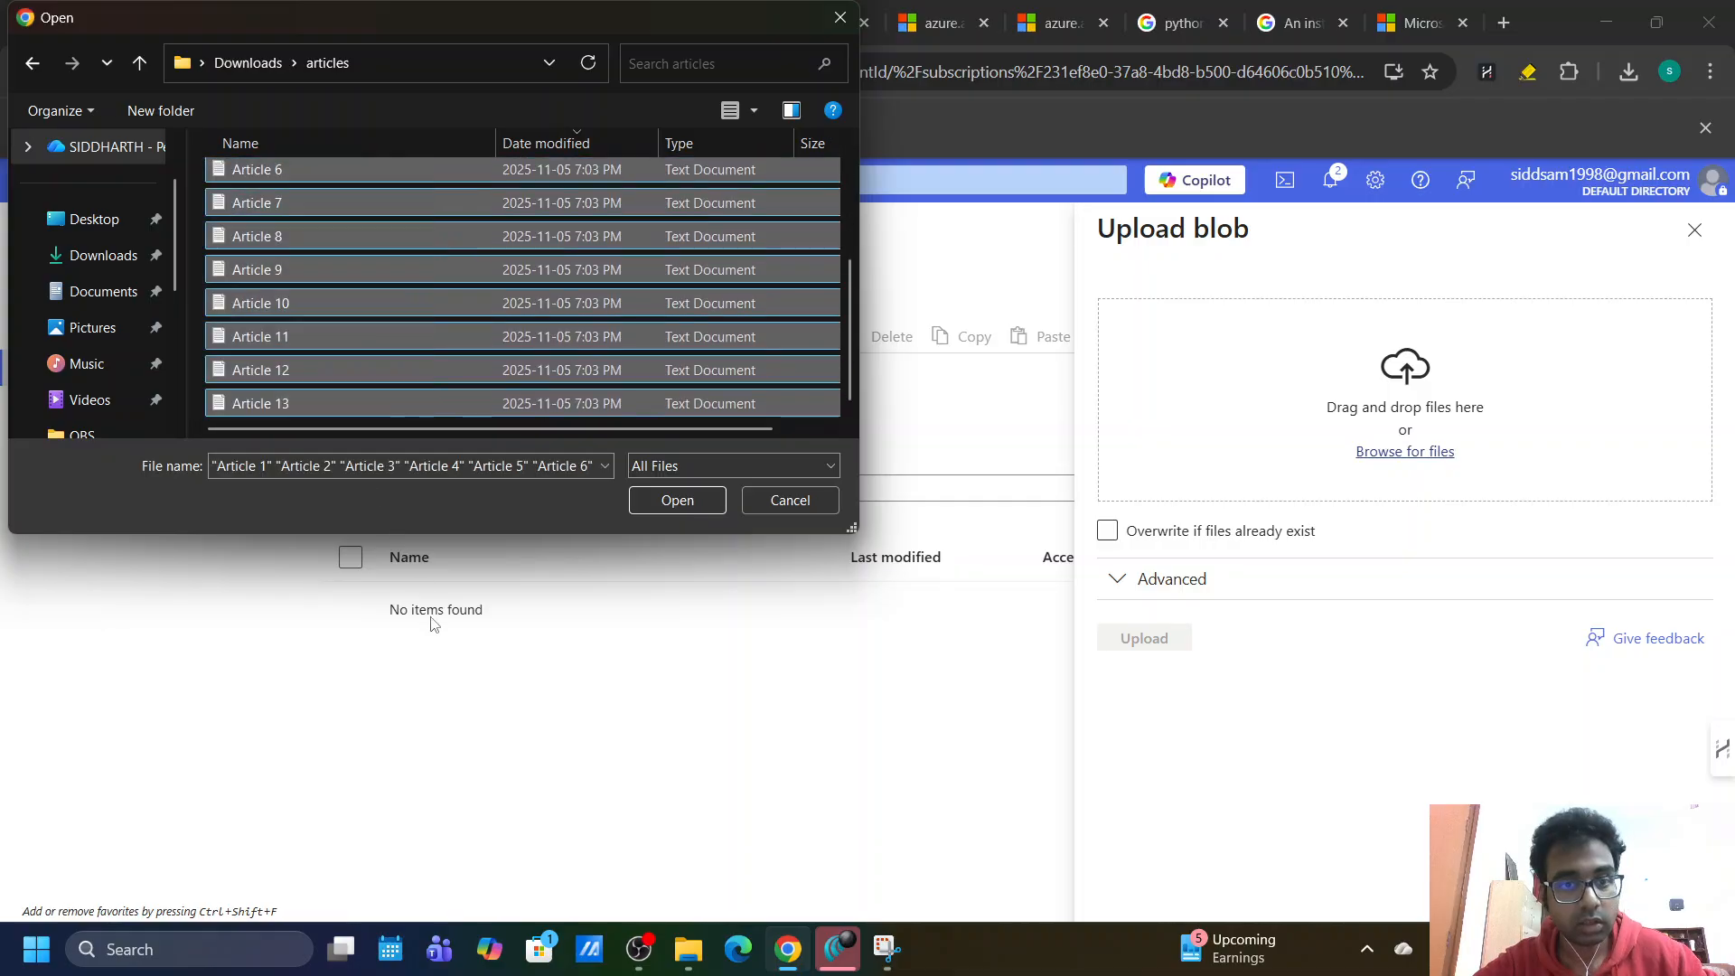
left_click(657, 497)
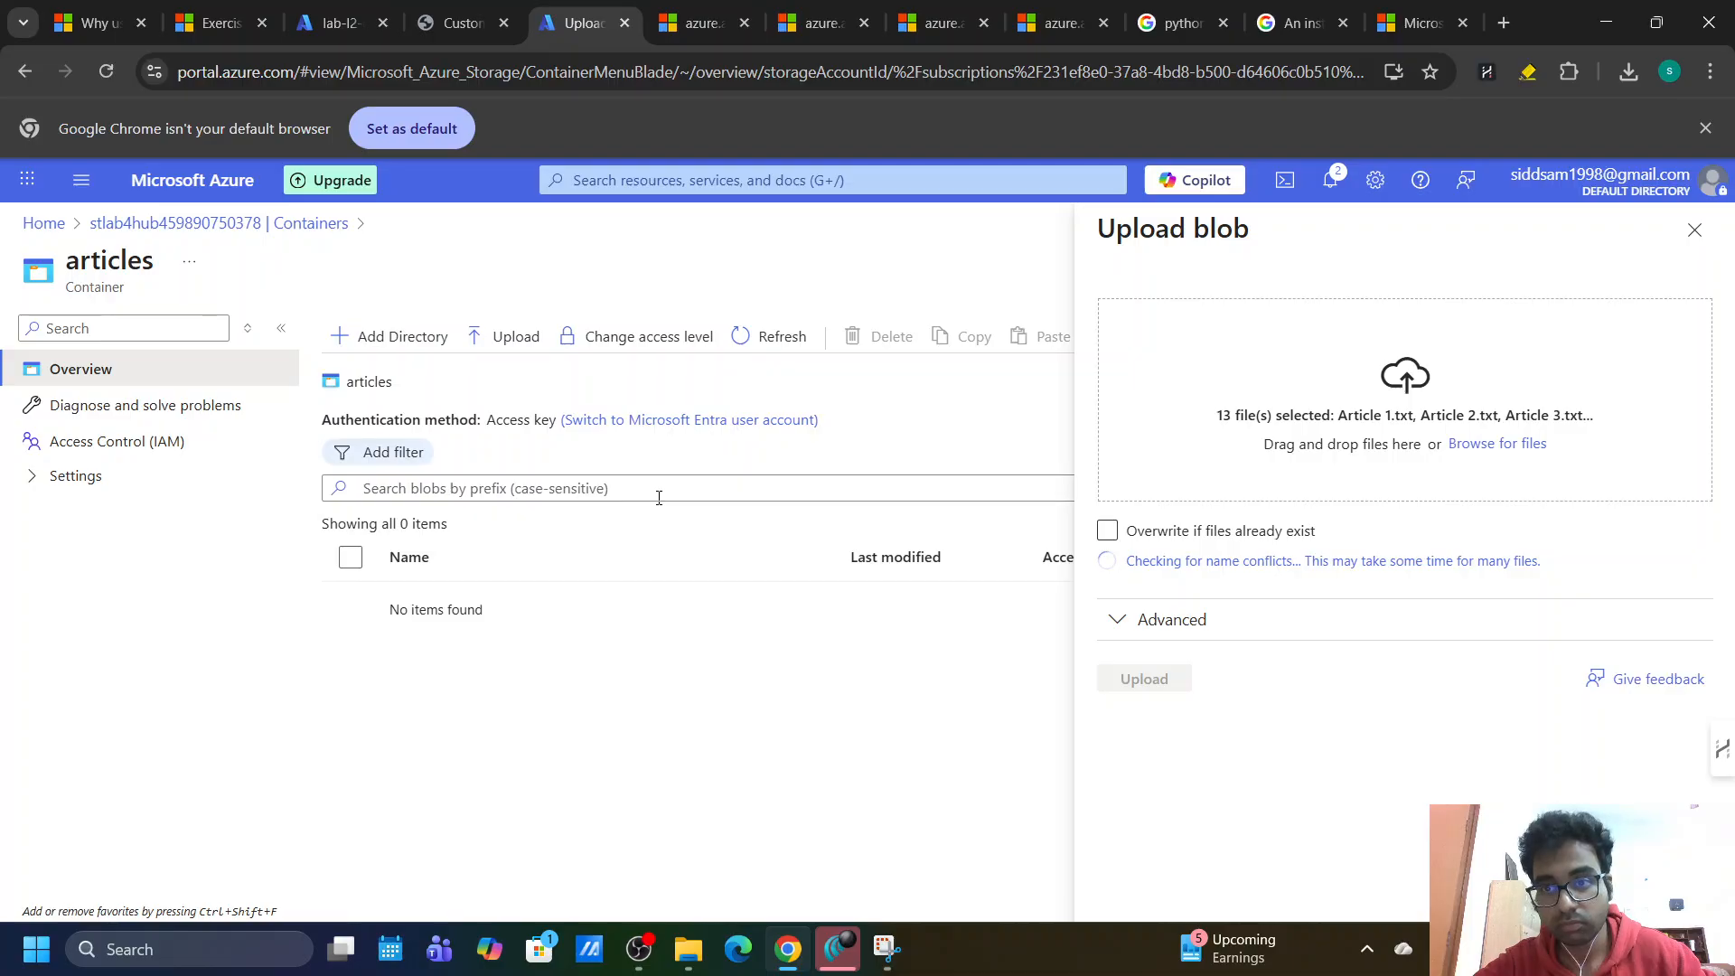
Check the lab's file upload instruction and upload the selected article files to the articles container.
left_click(467, 36)
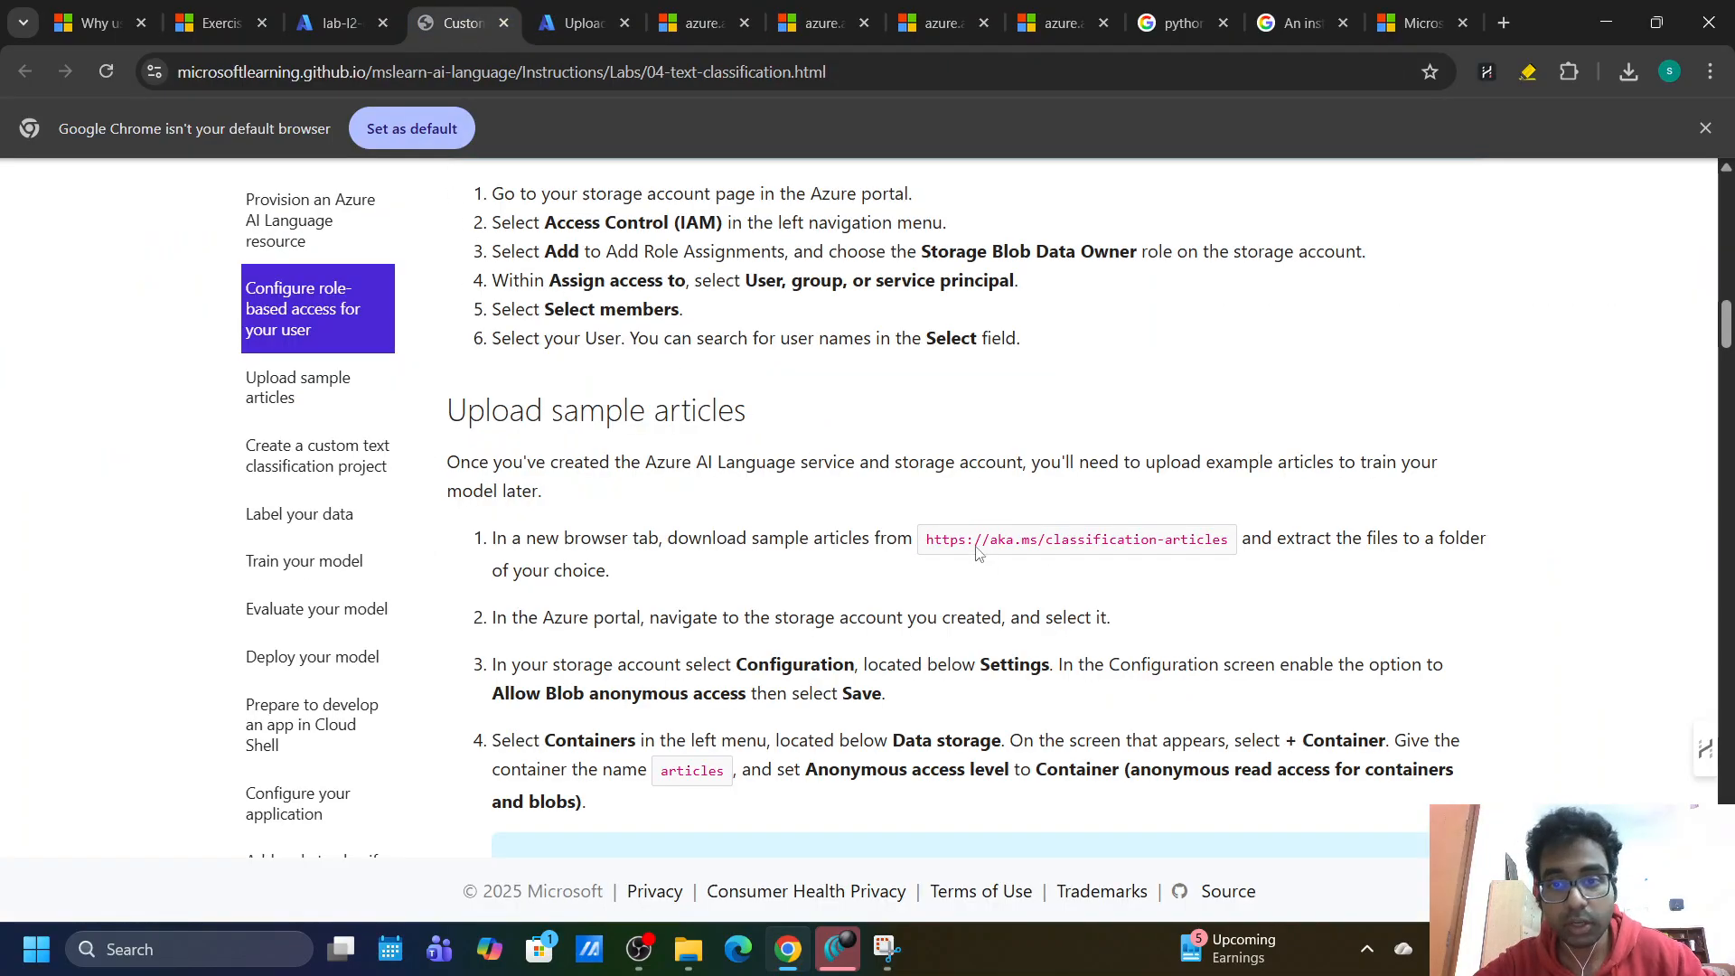
scroll(976, 553, "down", 3)
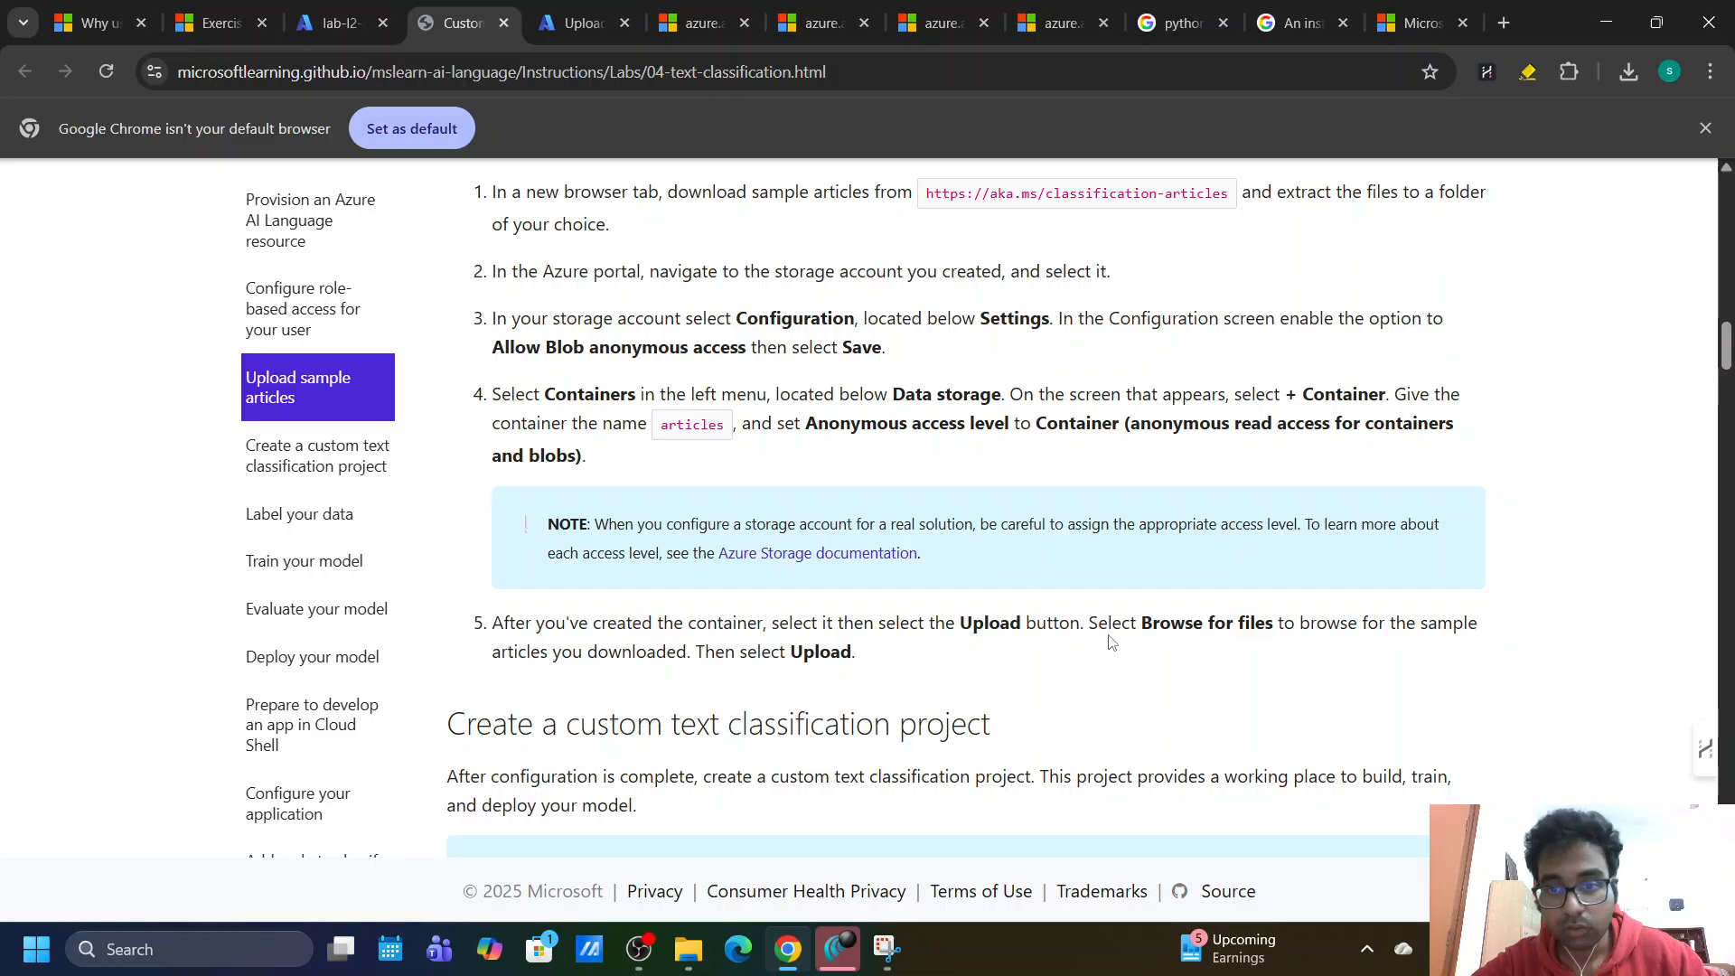
left_click_drag(1098, 622, 1471, 623)
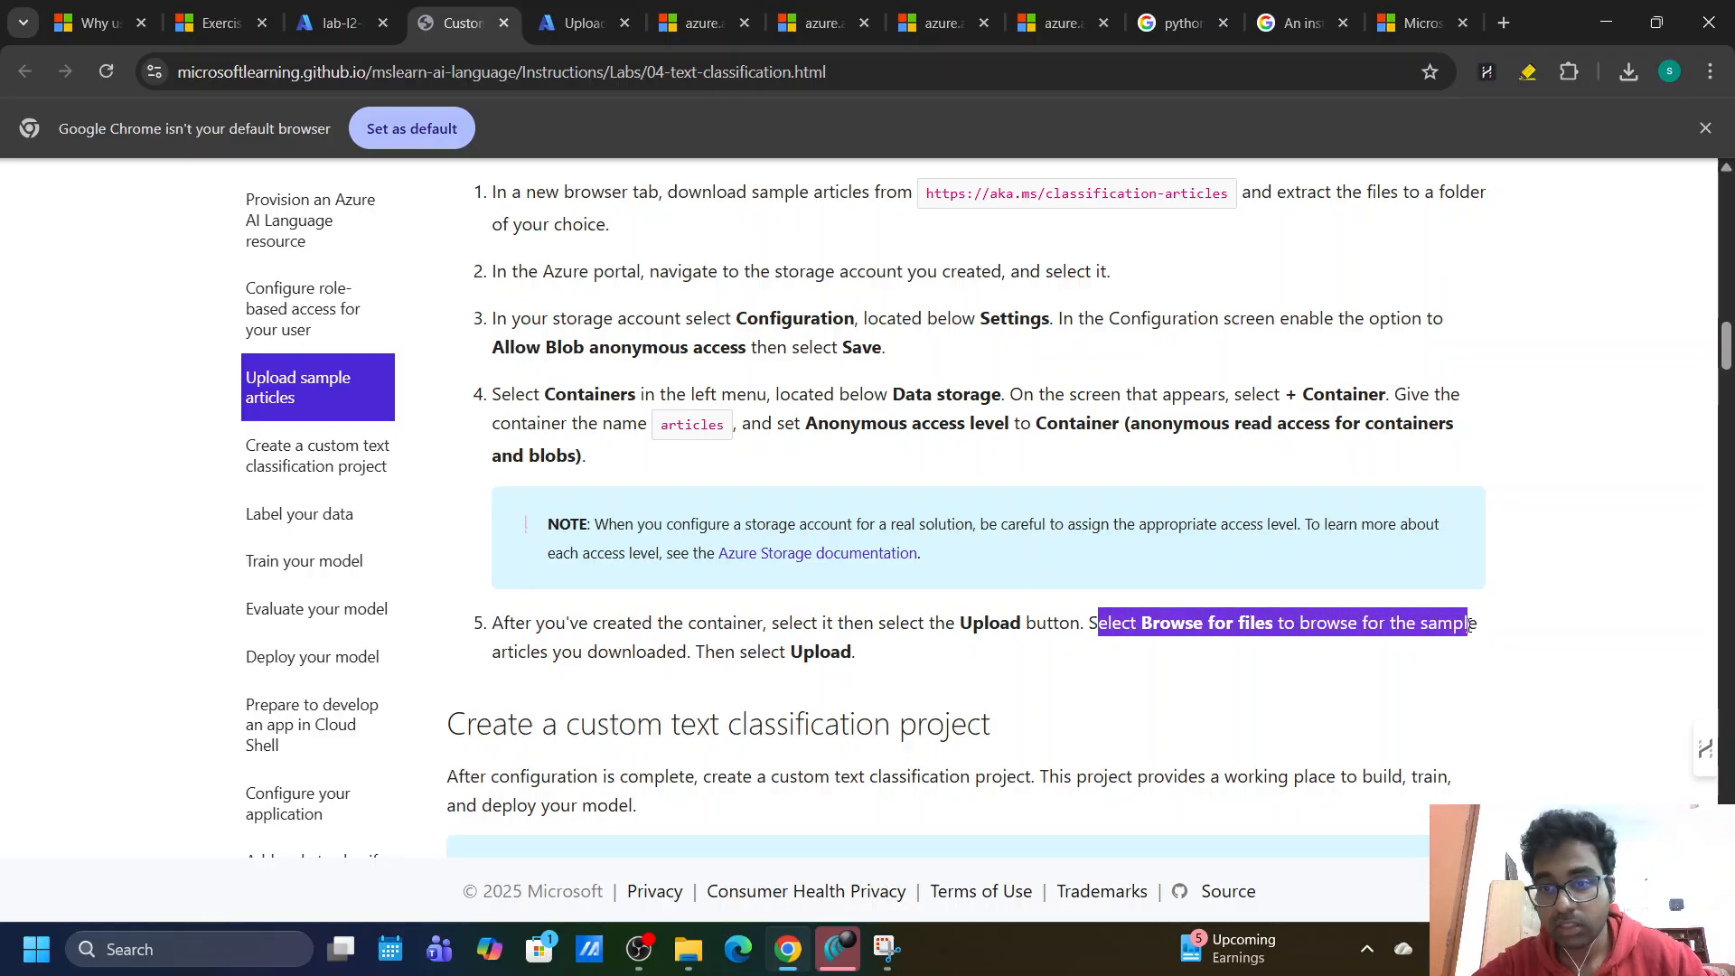
left_click(583, 11)
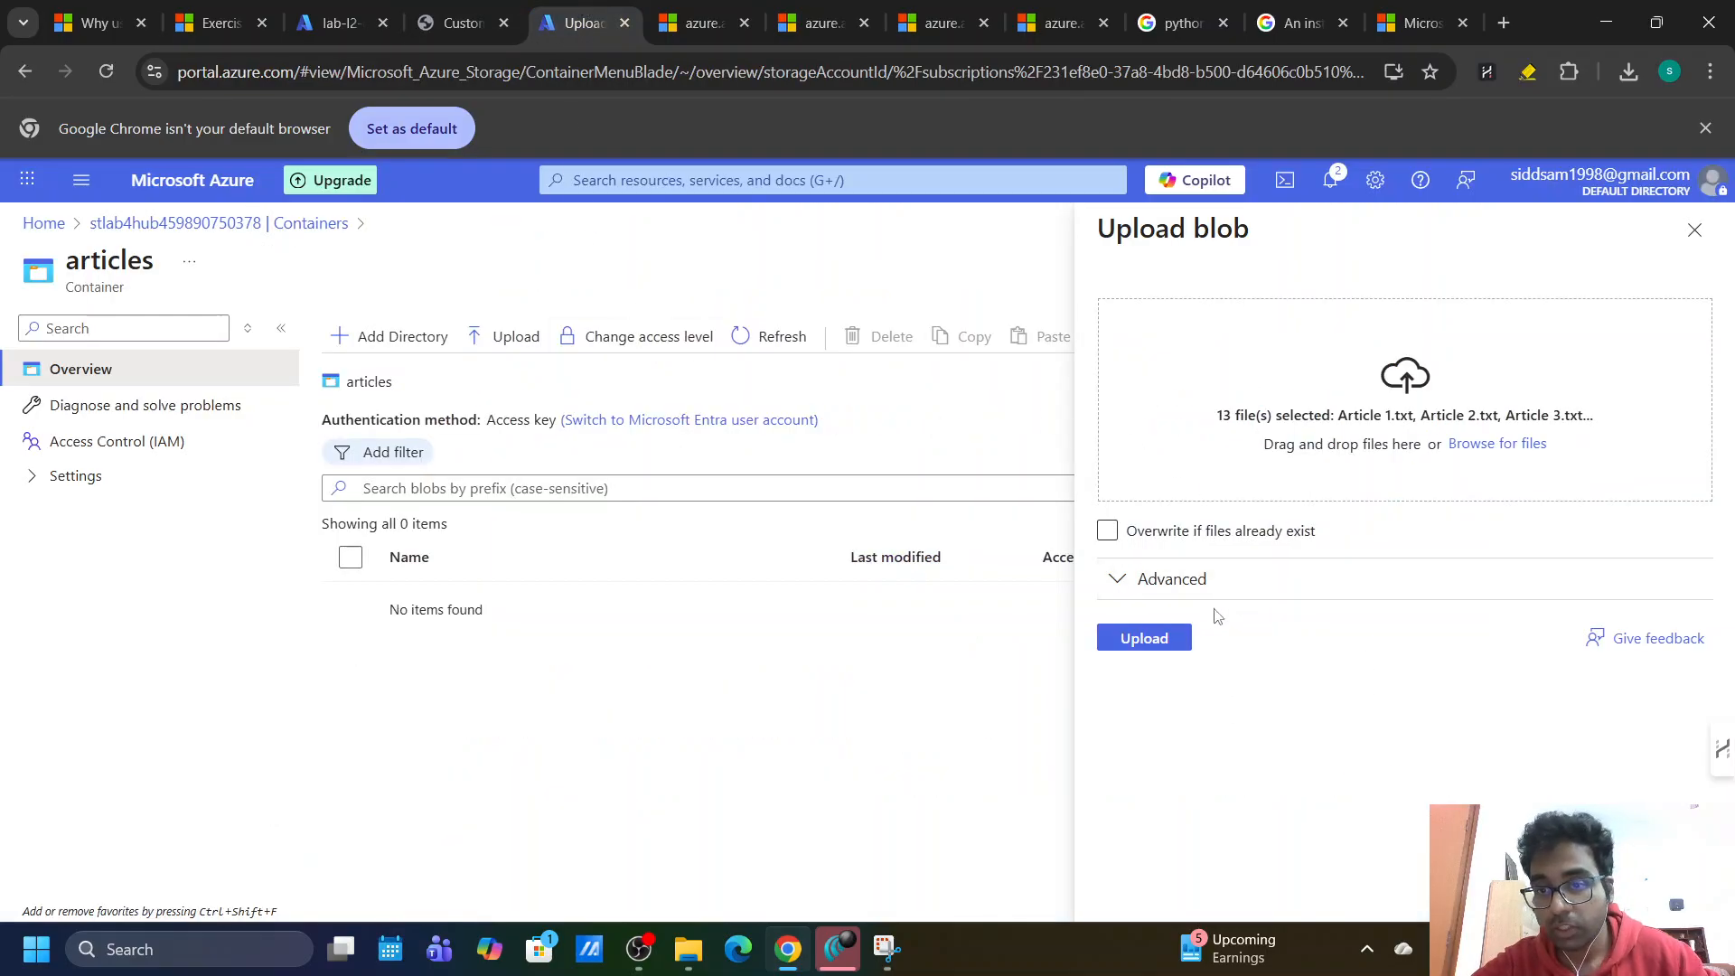
left_click(1146, 639)
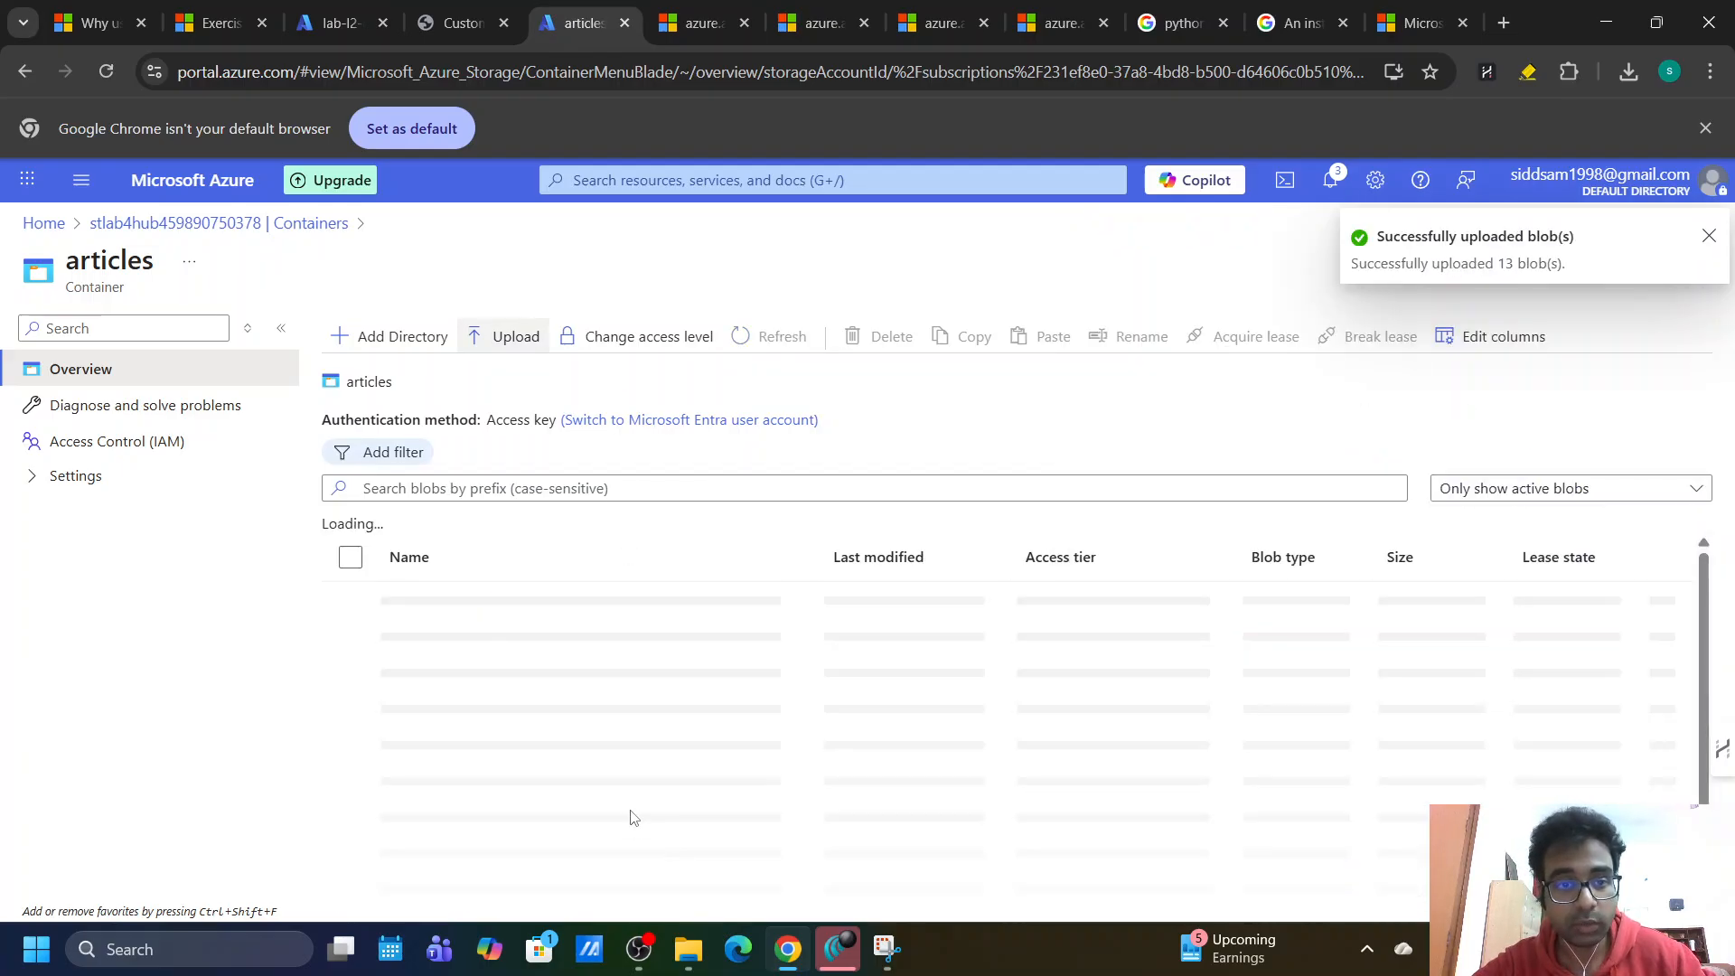
Look through the uploaded blobs and read the lab section on creating a custom text classification project.
scroll(437, 731, "down", 2)
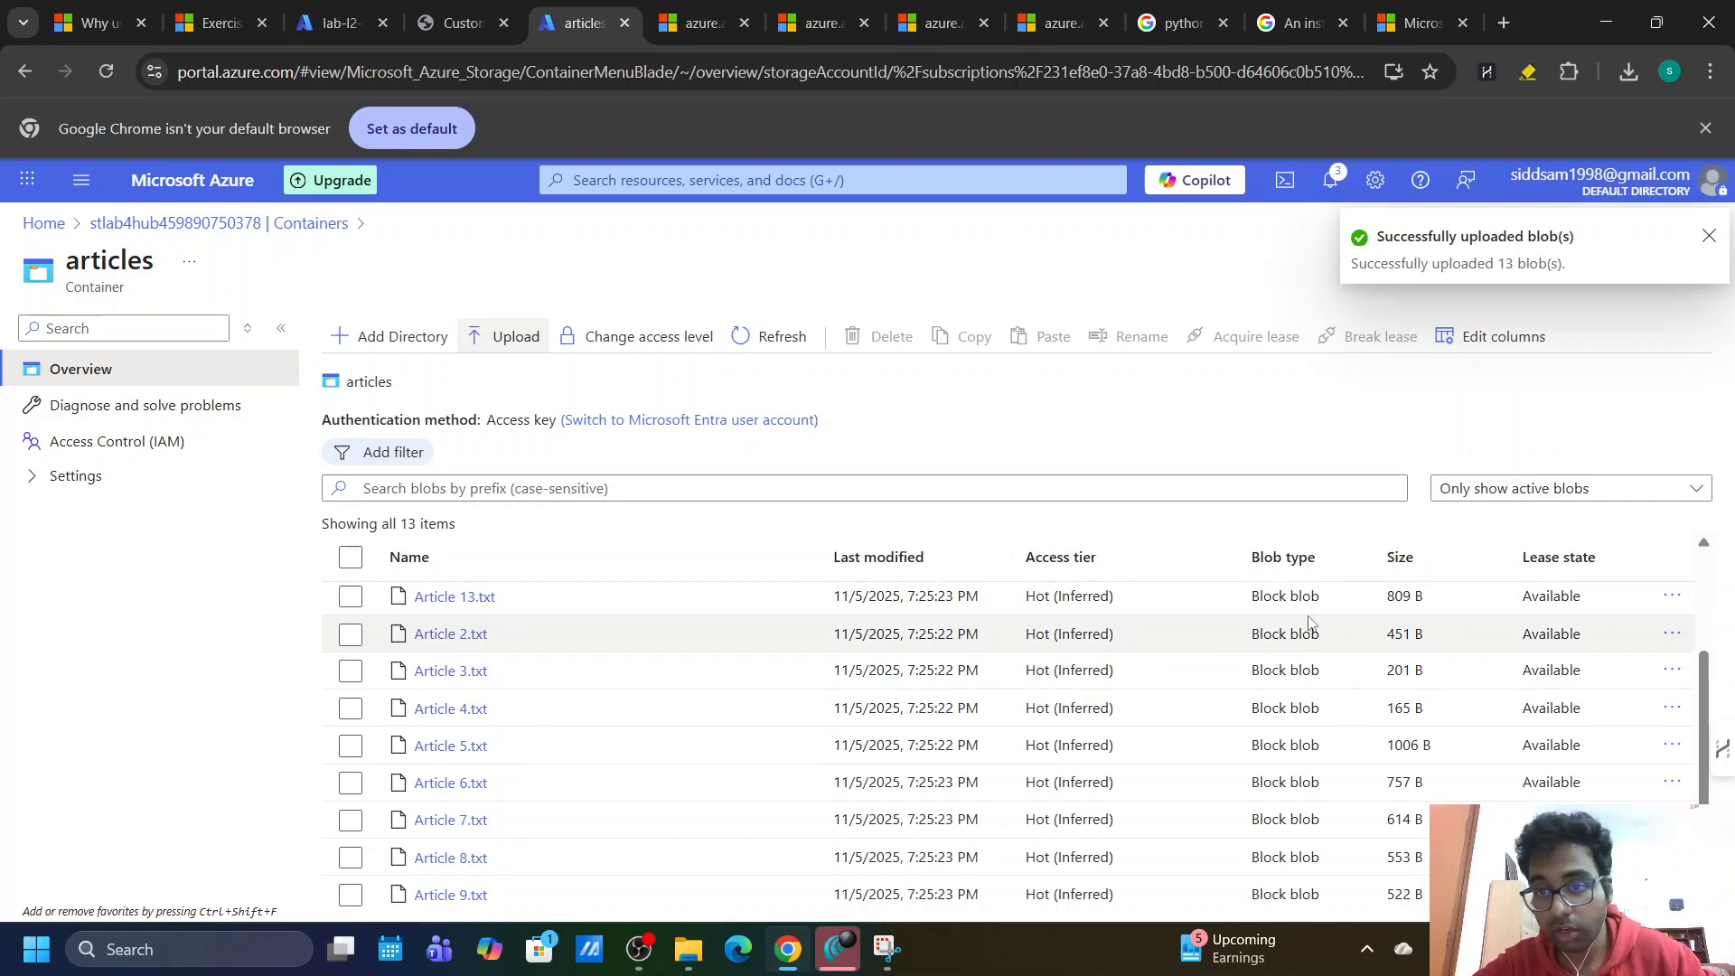
left_click(456, 9)
scroll(909, 612, "down", 6)
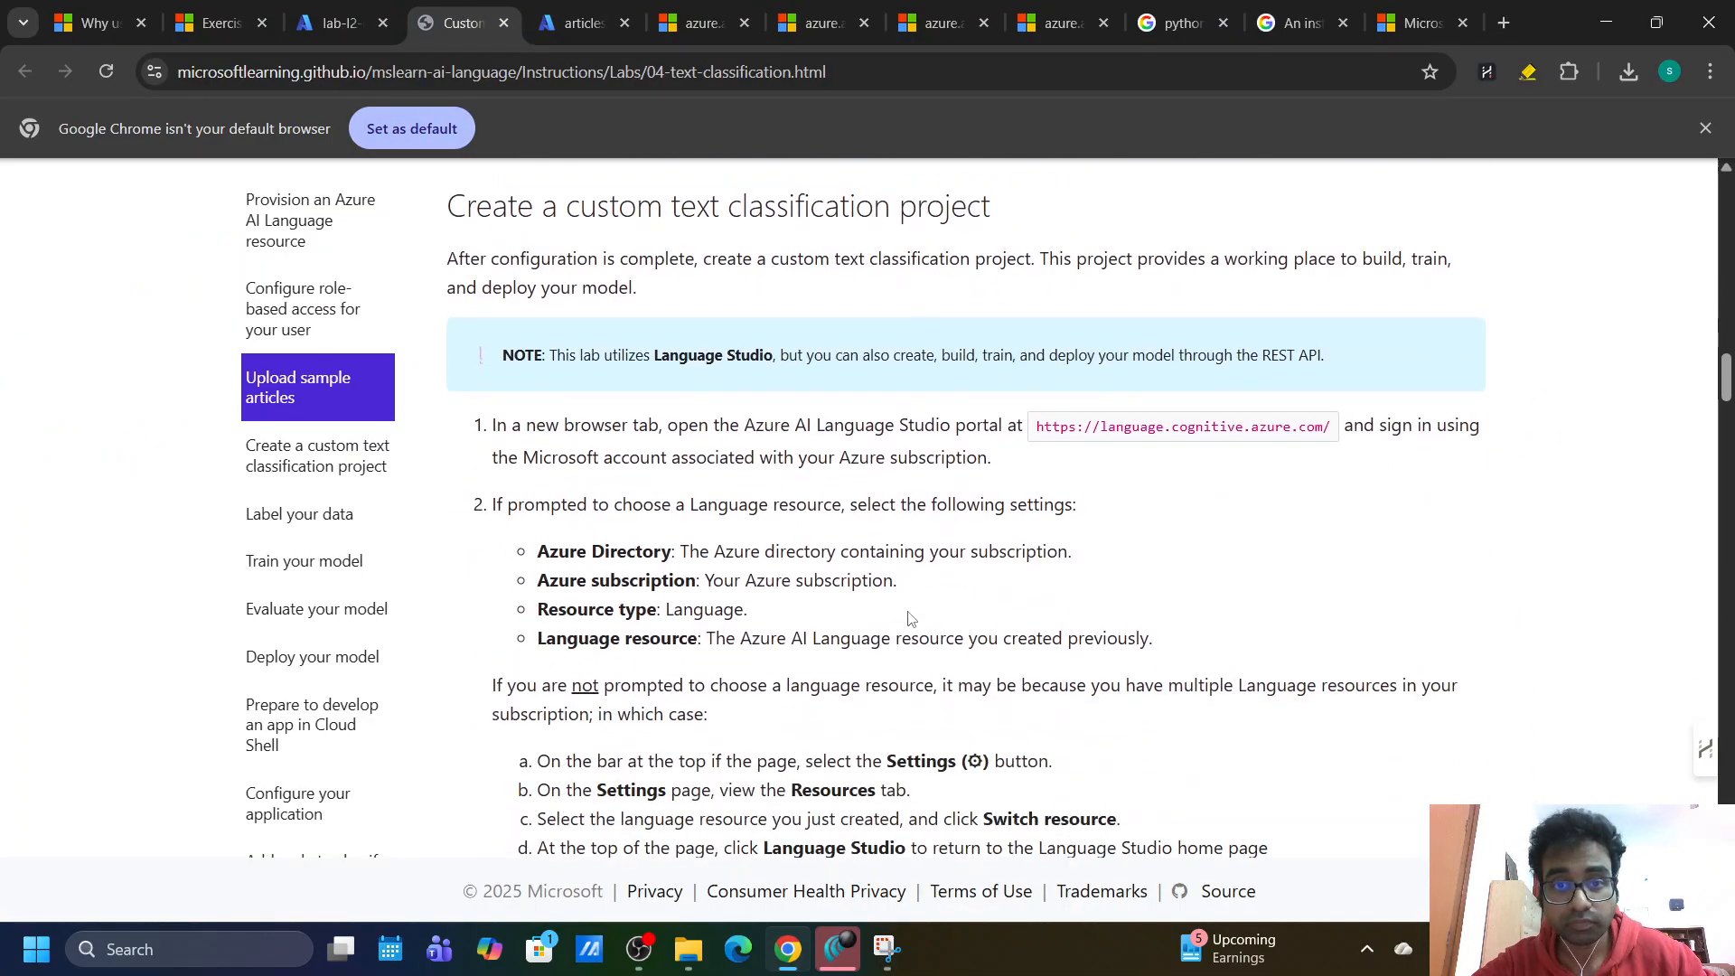
Recheck the articles container from the storage account's containers list and view the lab-l2-qa Language resource overview.
left_click(578, 23)
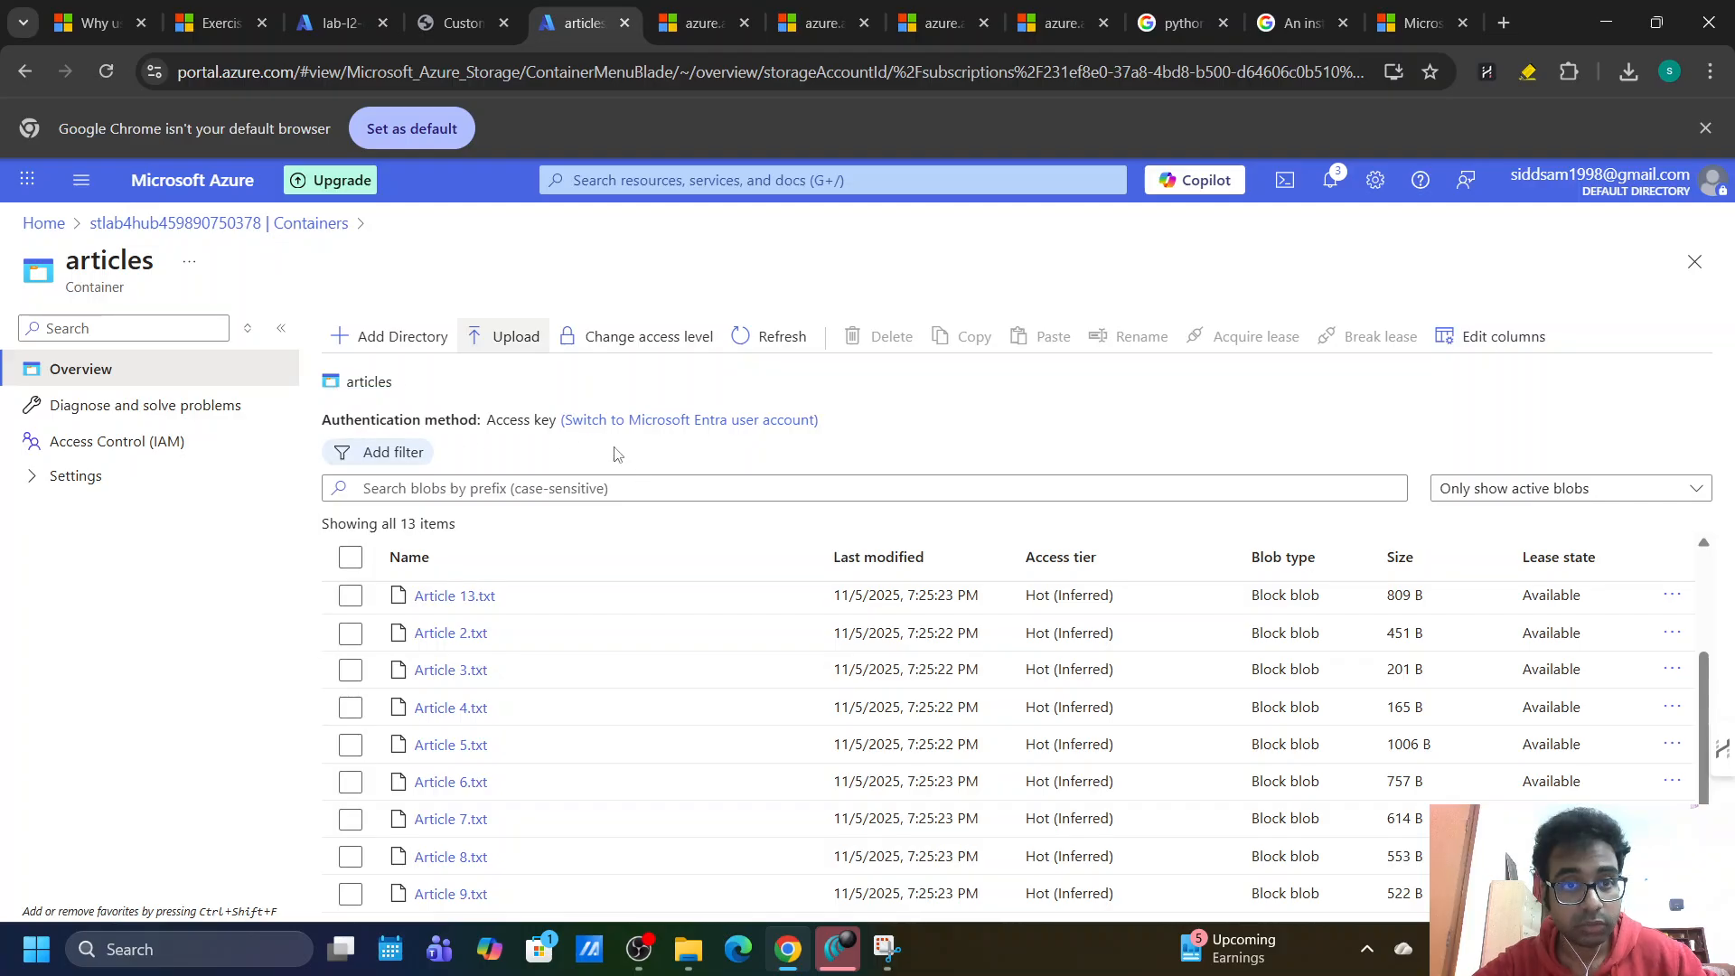
left_click(310, 223)
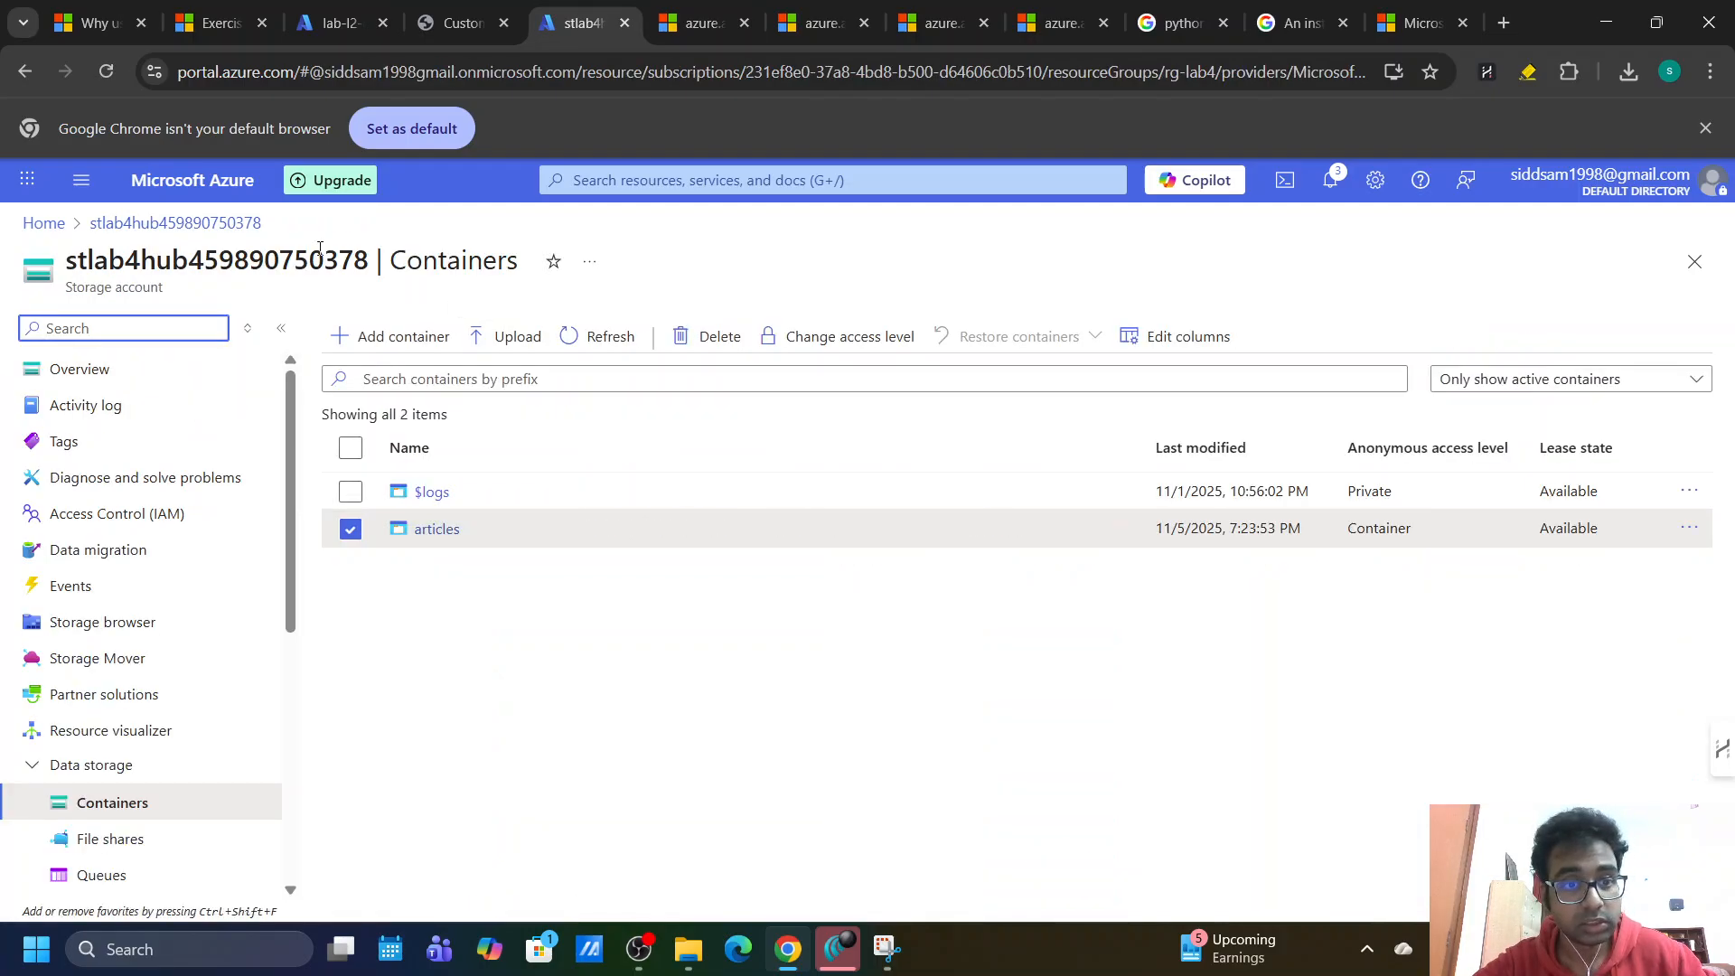
left_click(455, 538)
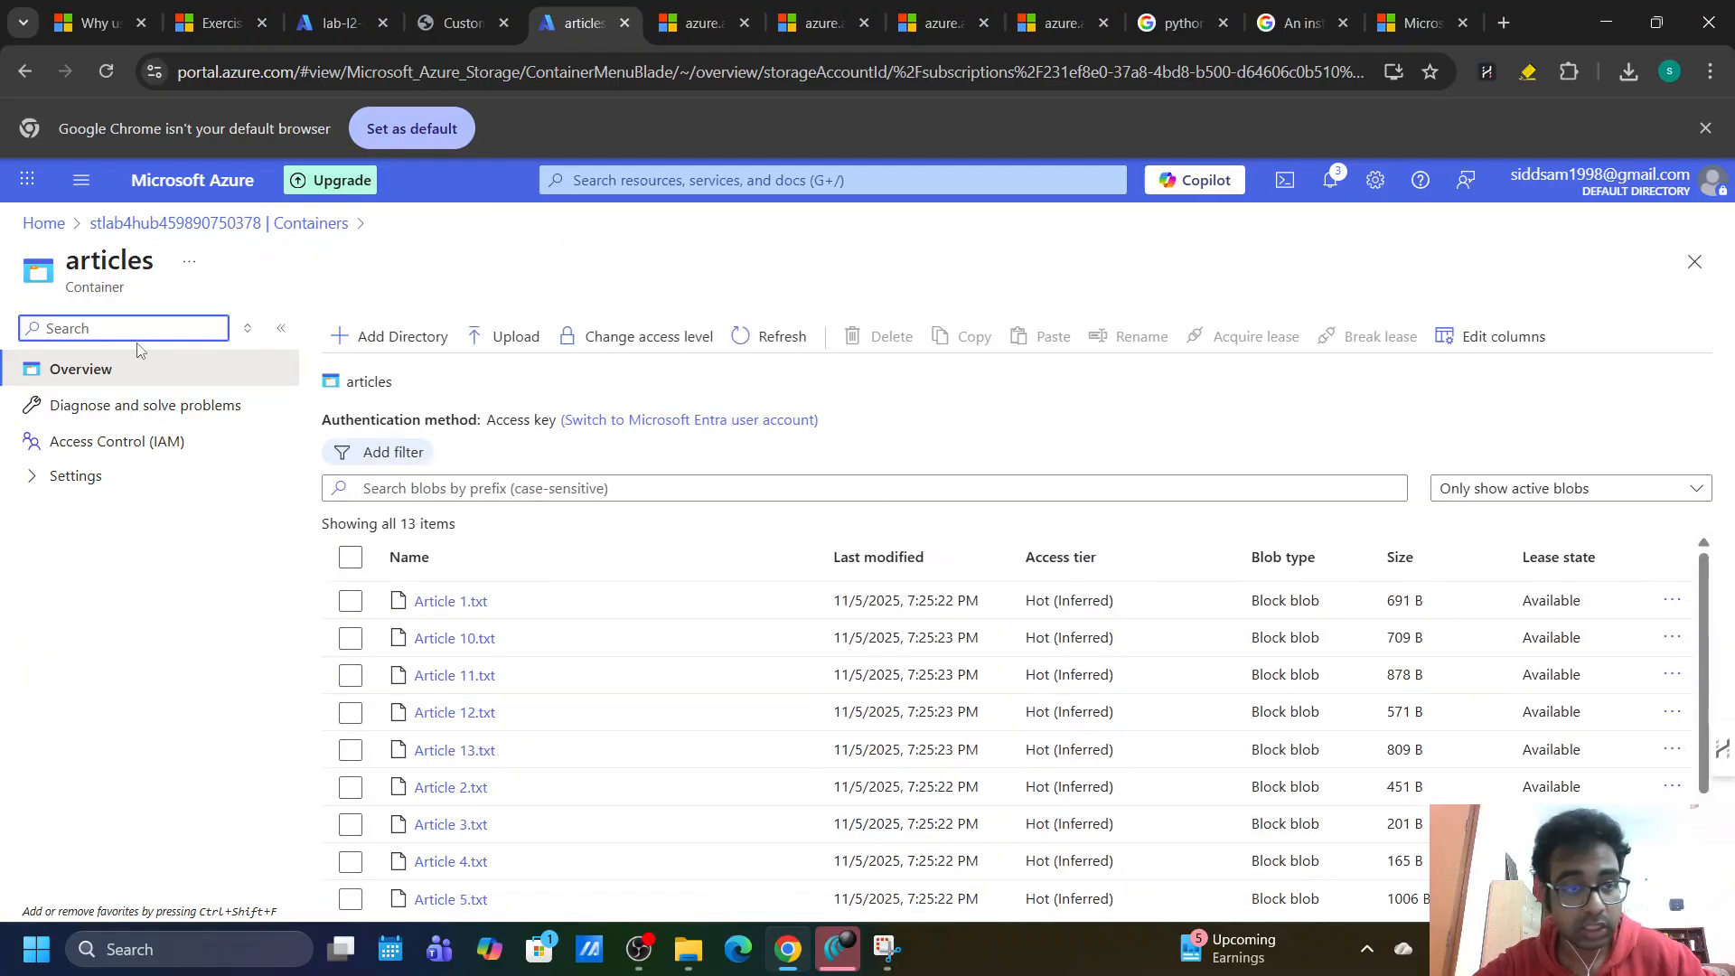
left_click(176, 224)
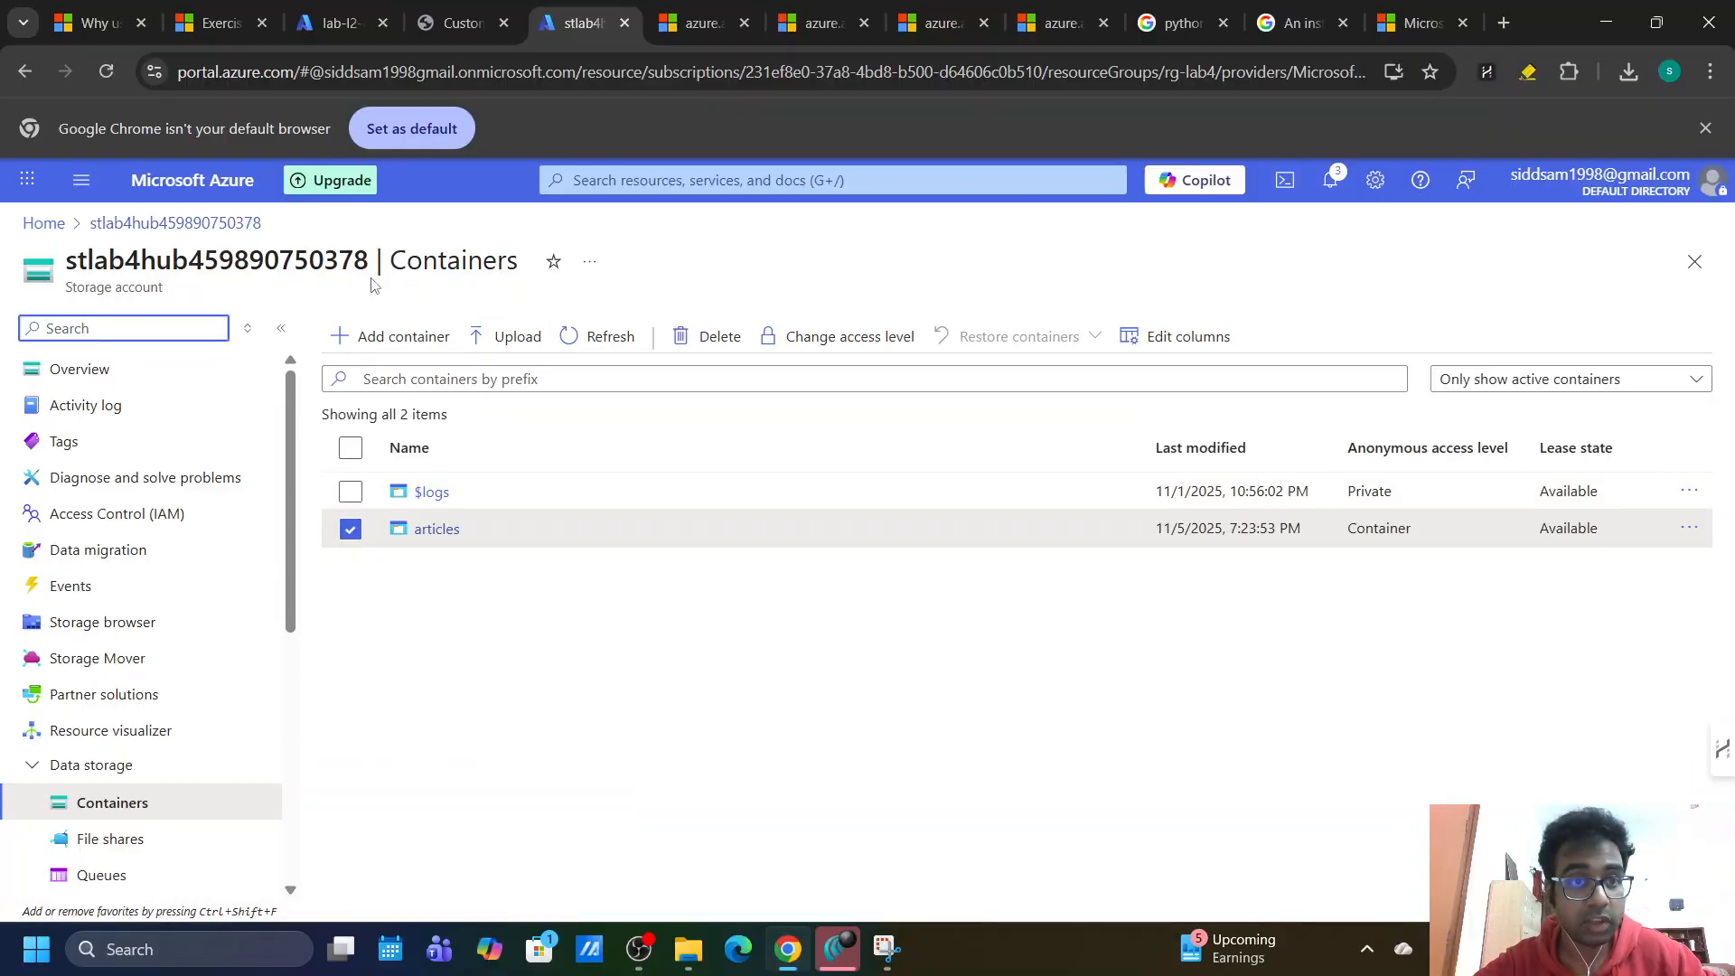
left_click(344, 27)
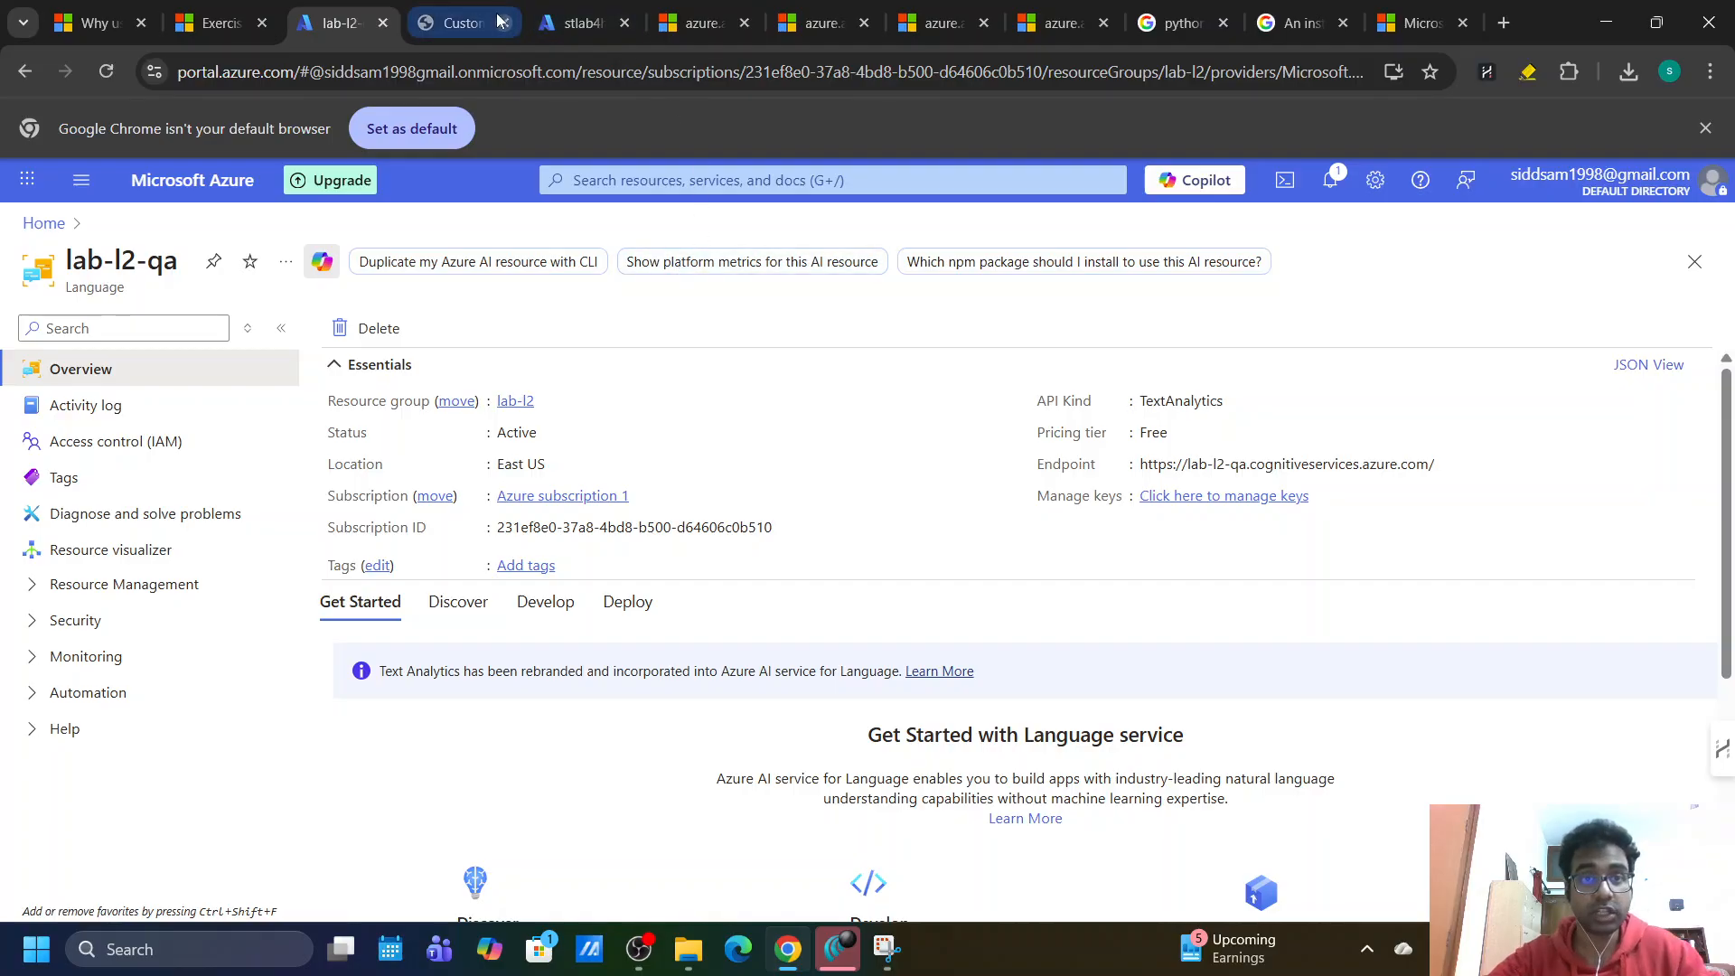
Bring up the lab instructions for creating a custom text classification project, glancing at the language resource overview on the way.
left_click(583, 22)
left_click(465, 20)
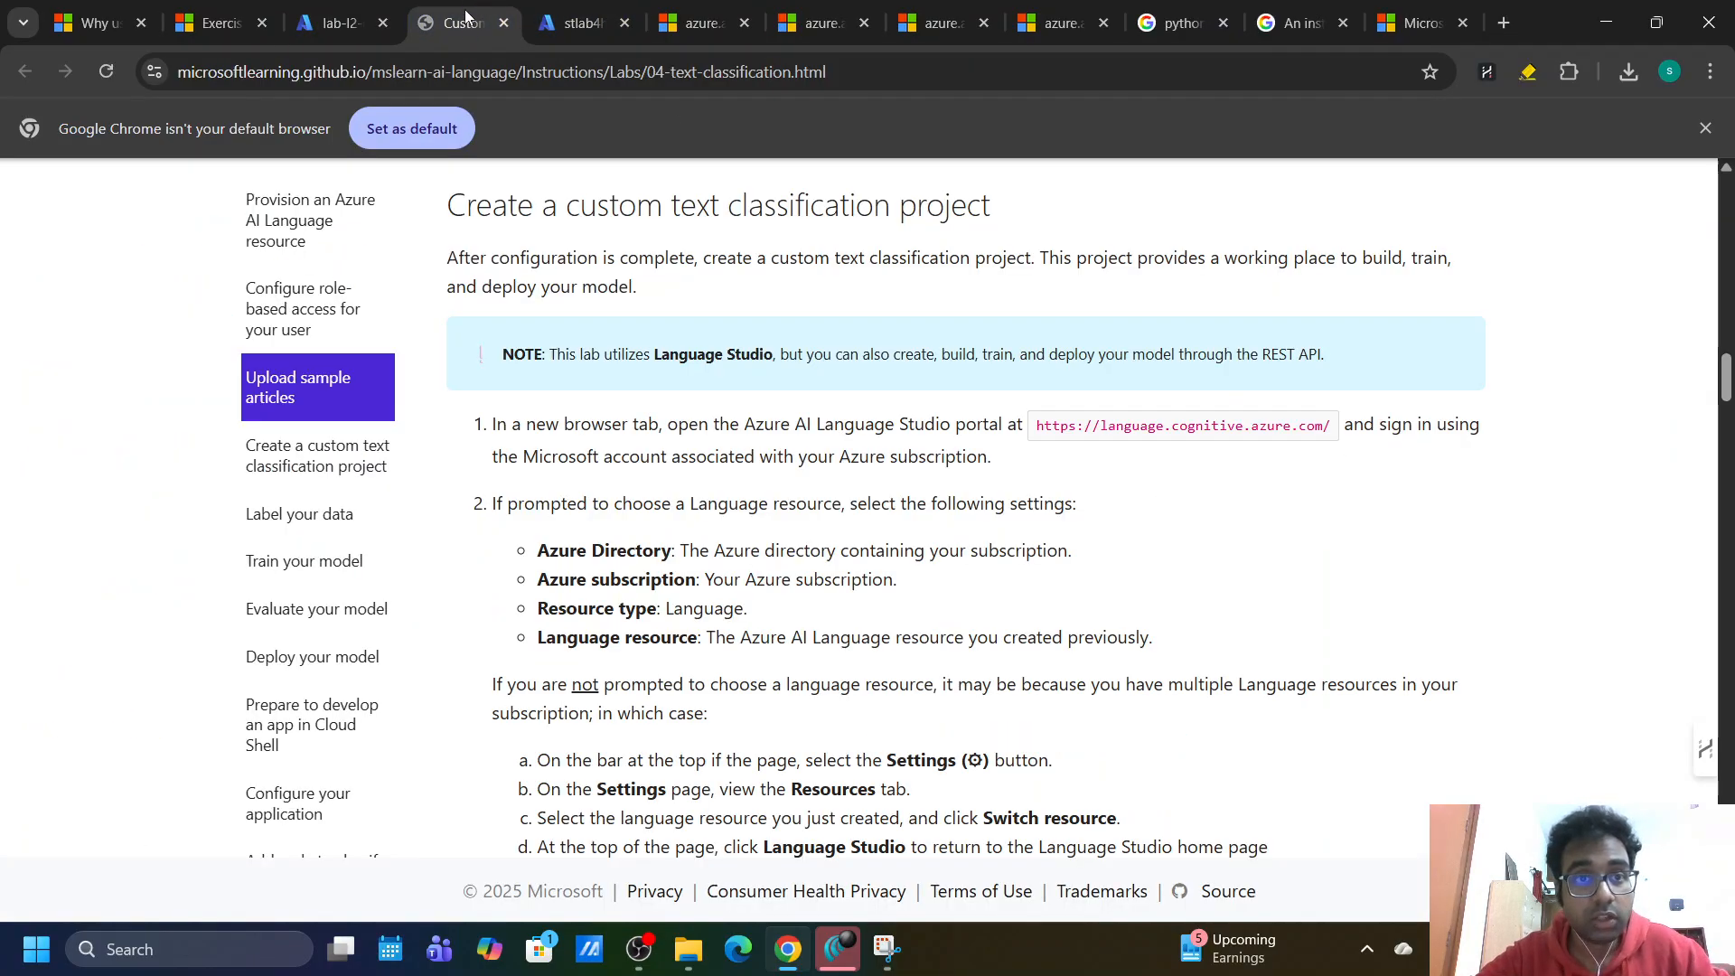
left_click(583, 23)
left_click(360, 24)
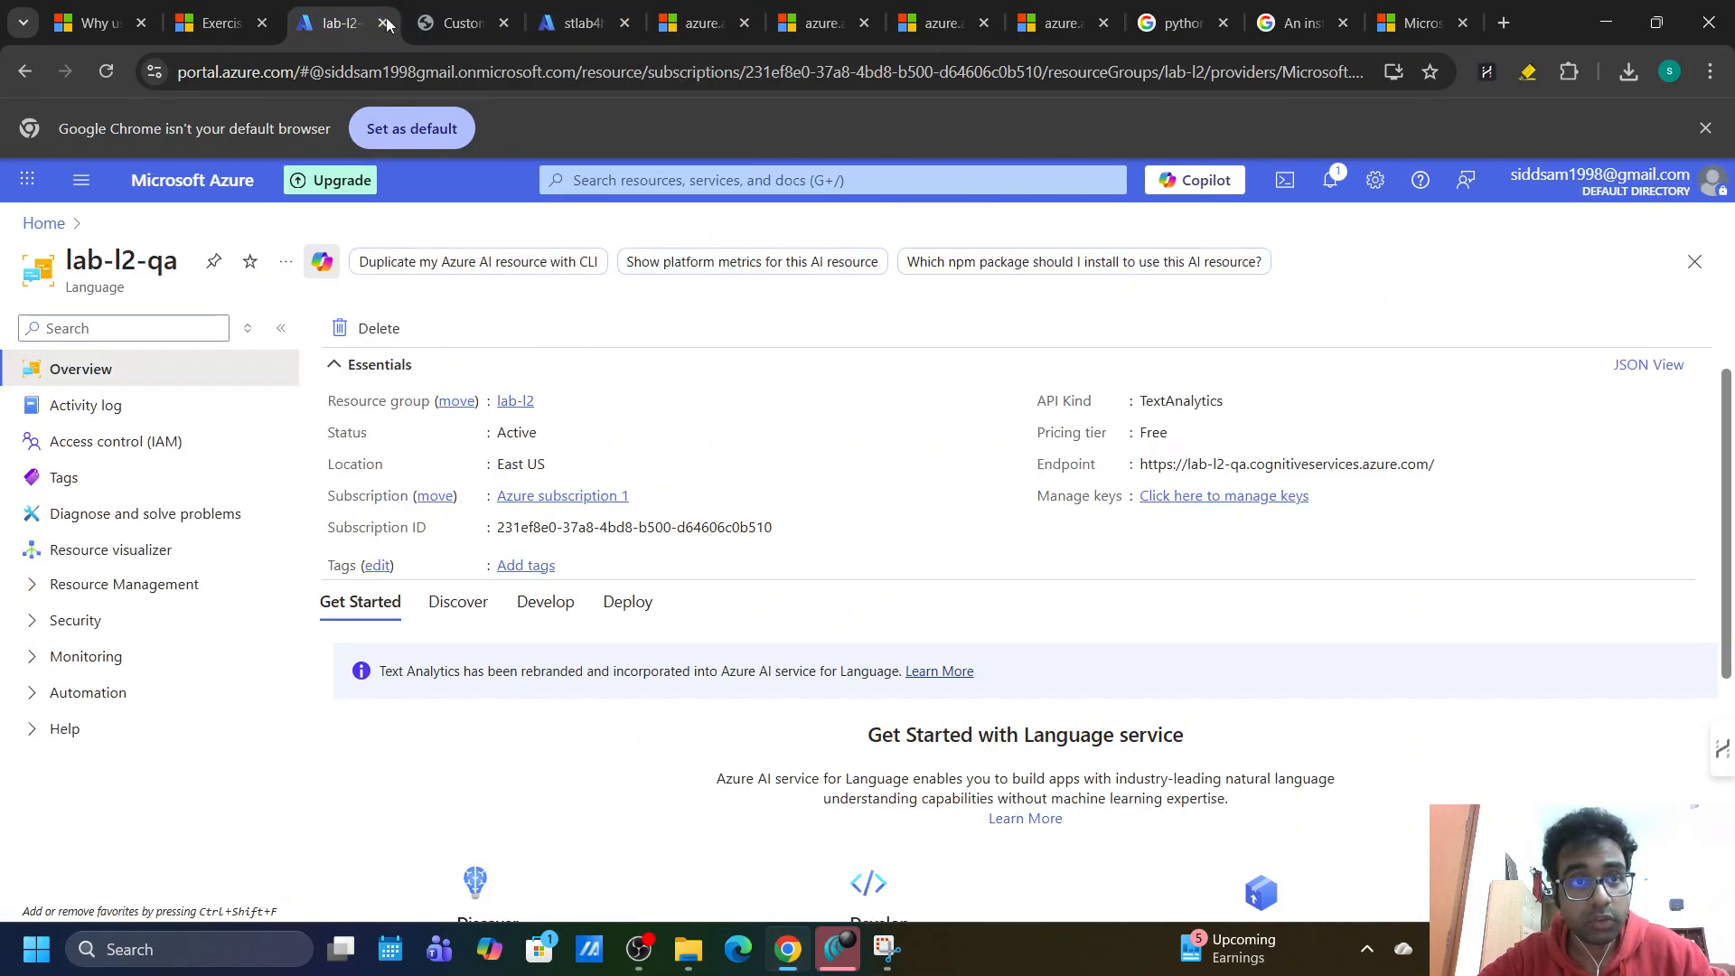
left_click(459, 27)
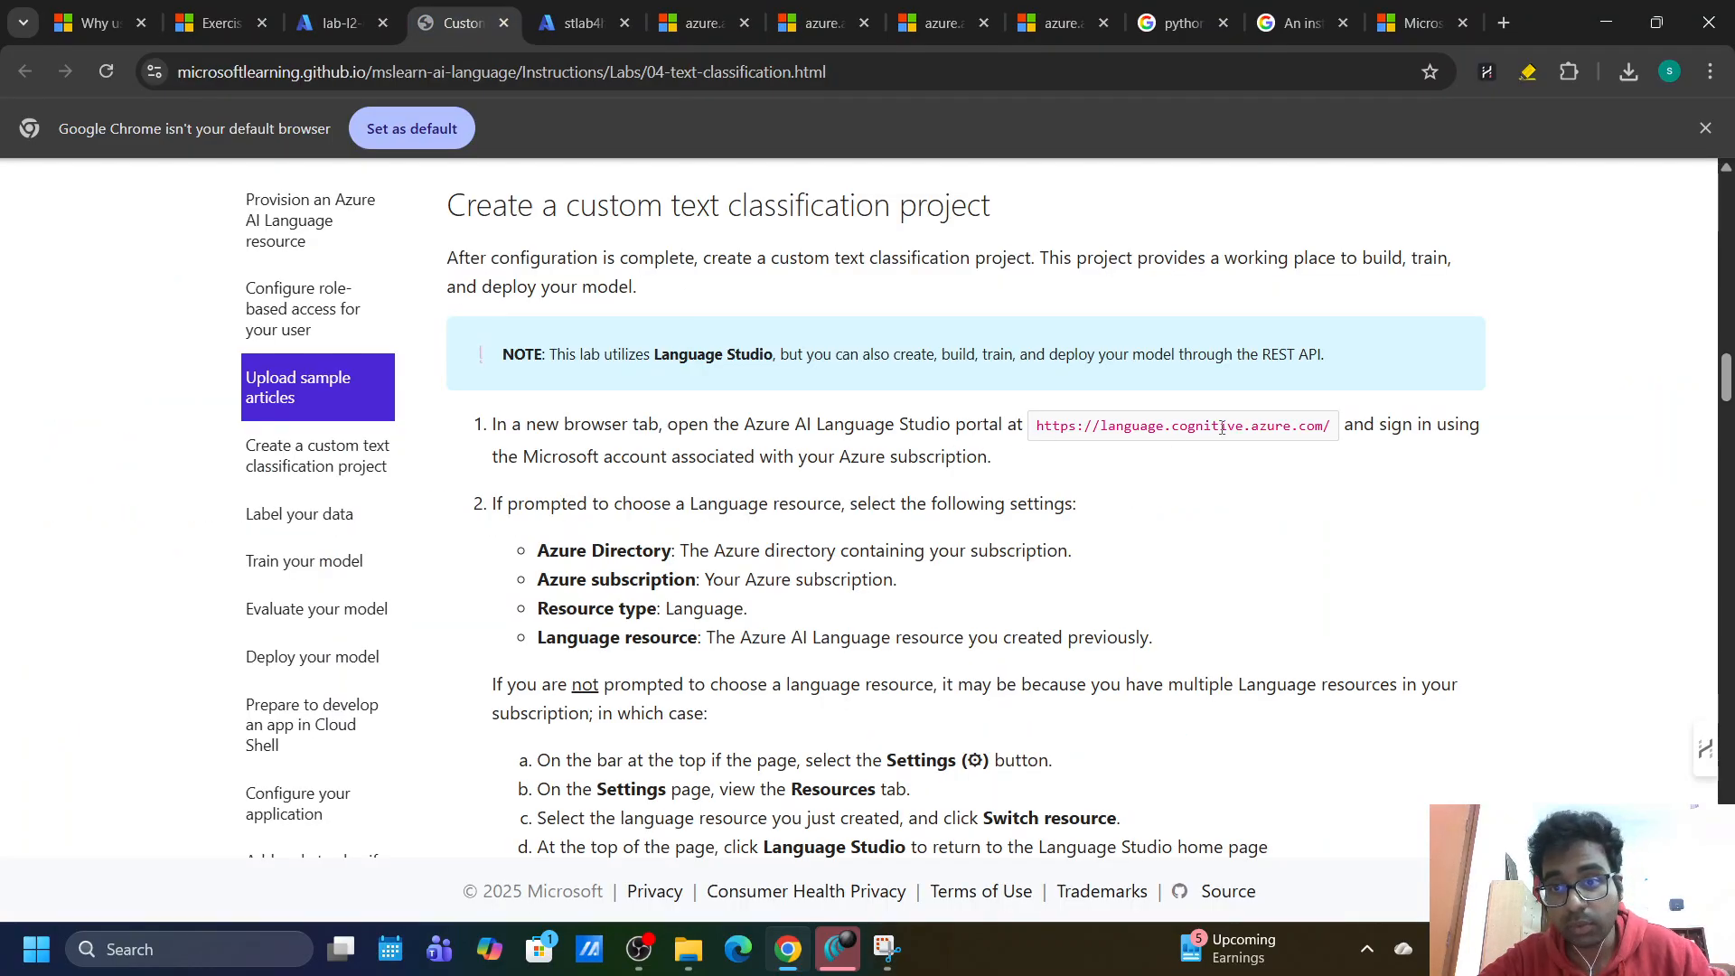
Open Language Studio at language.cognitive.azure.com in a new browser tab and place that tab beside the lab instructions.
left_click(1504, 24)
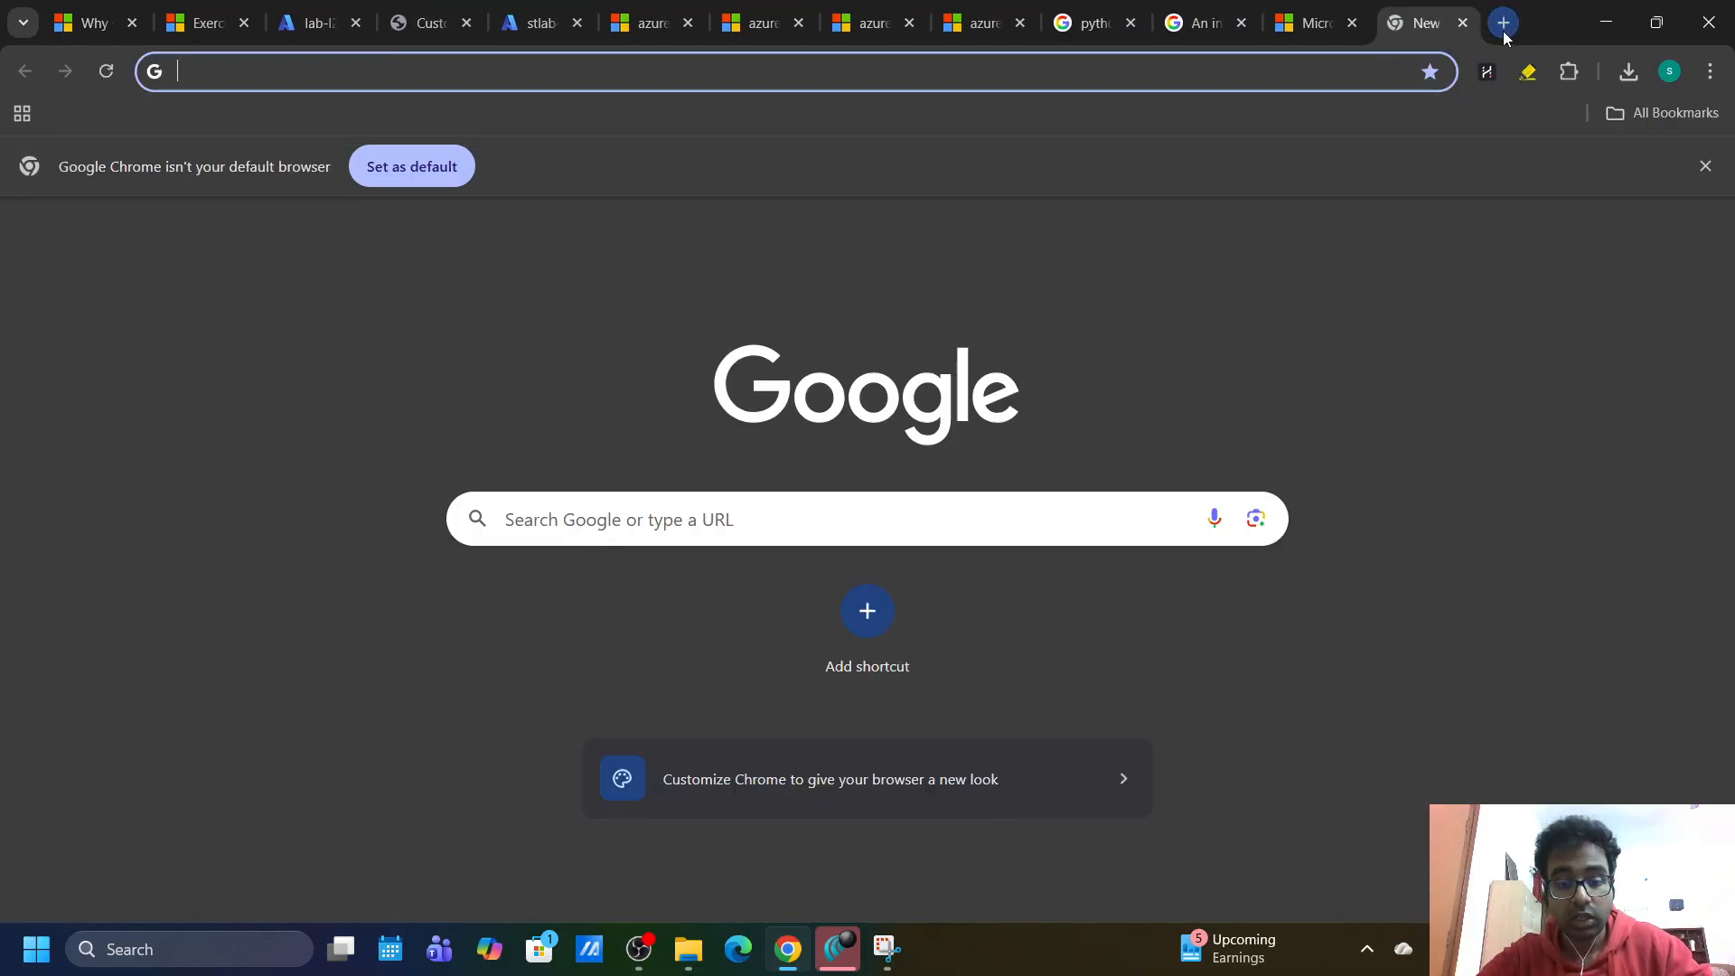
type("languiag")
key("BackSpace")
key("BackSpace")
key("BackSpace")
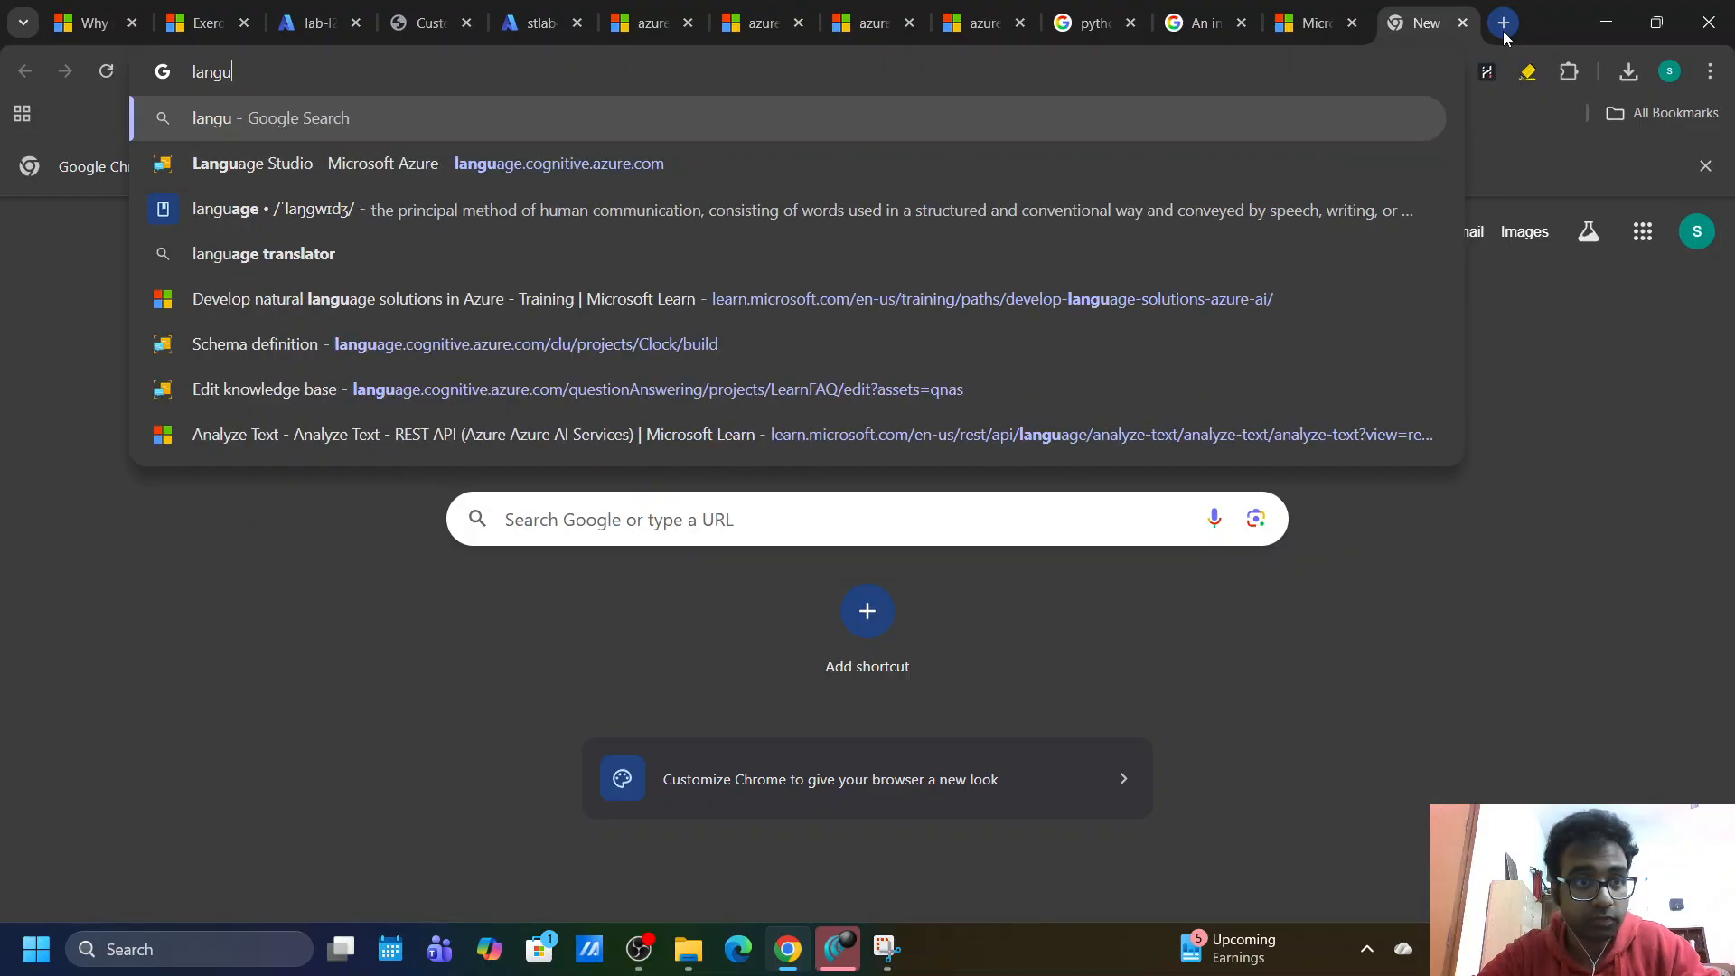
type("age.azure")
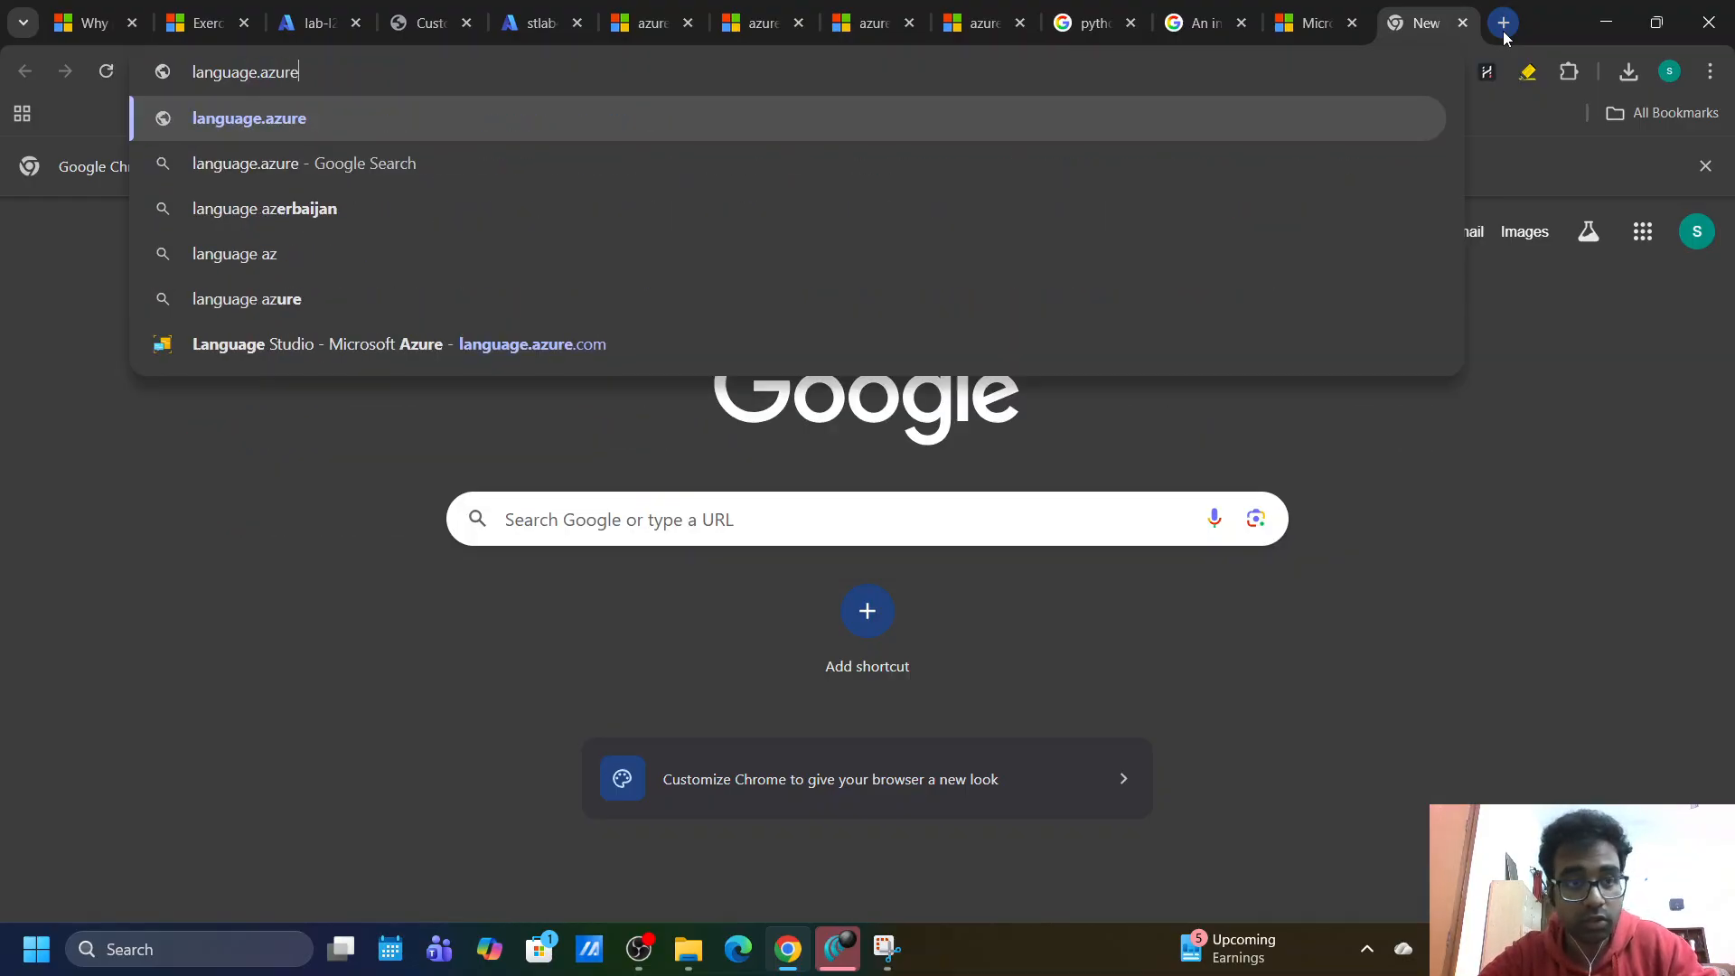
key("BackSpace")
key("BackSpace")
key("BackSpace")
key("BackSpace")
type("cong")
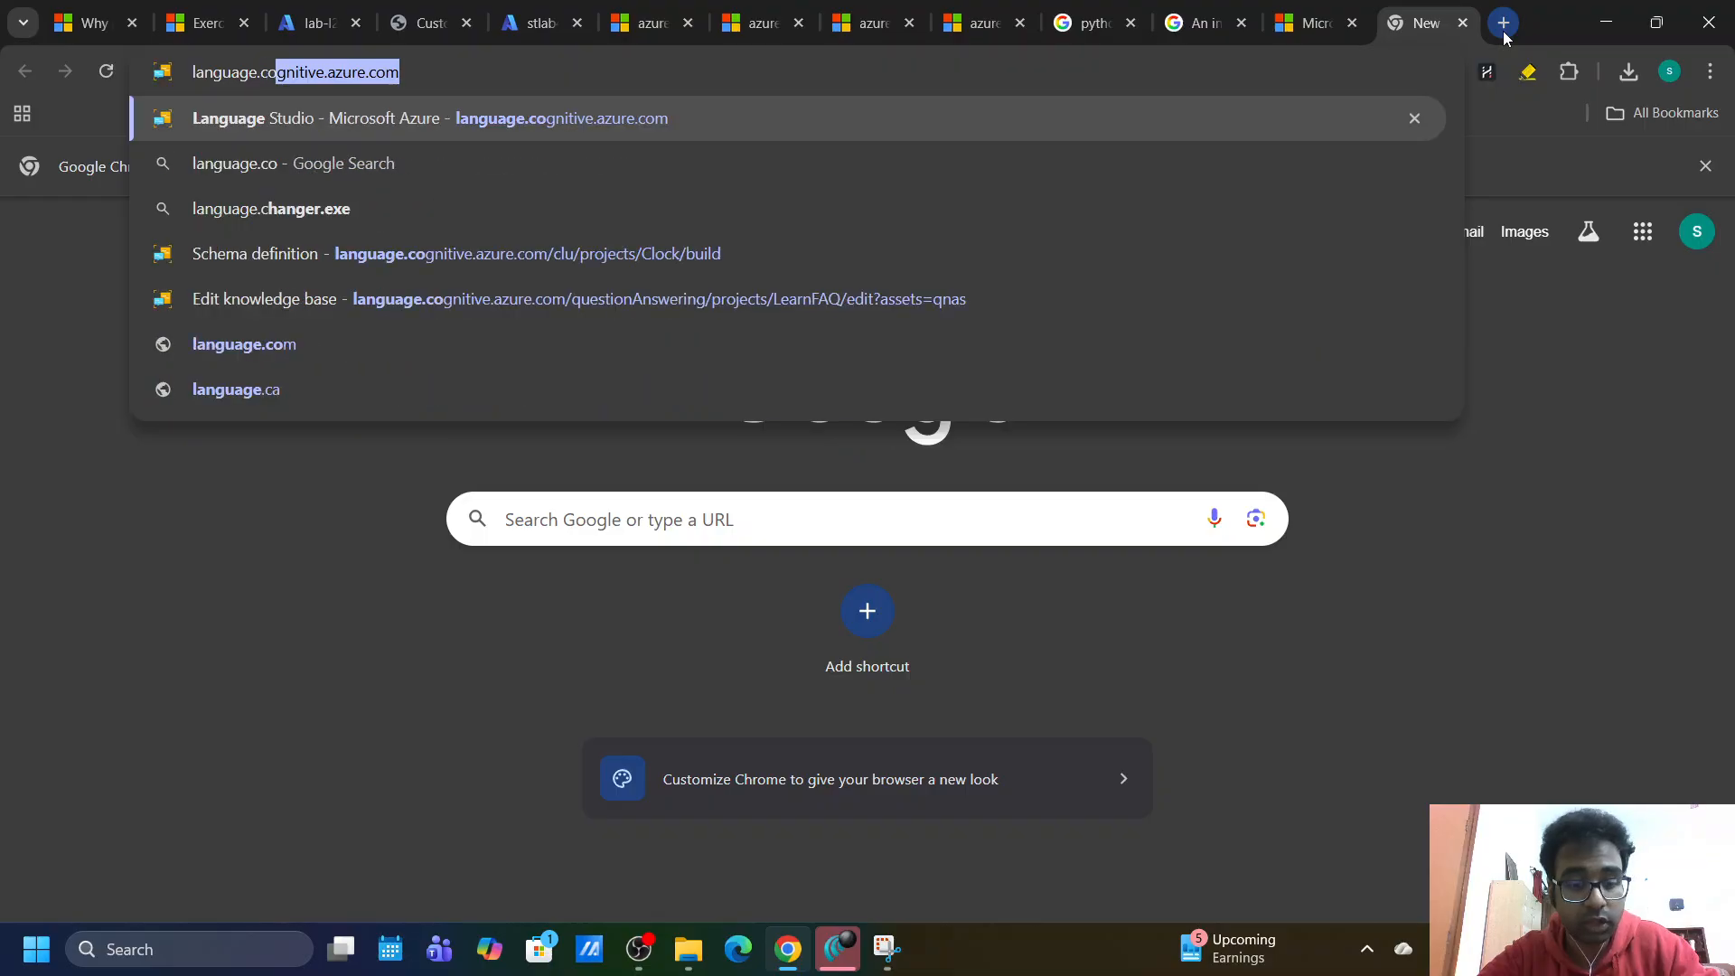
key("BackSpace")
key("BackSpace")
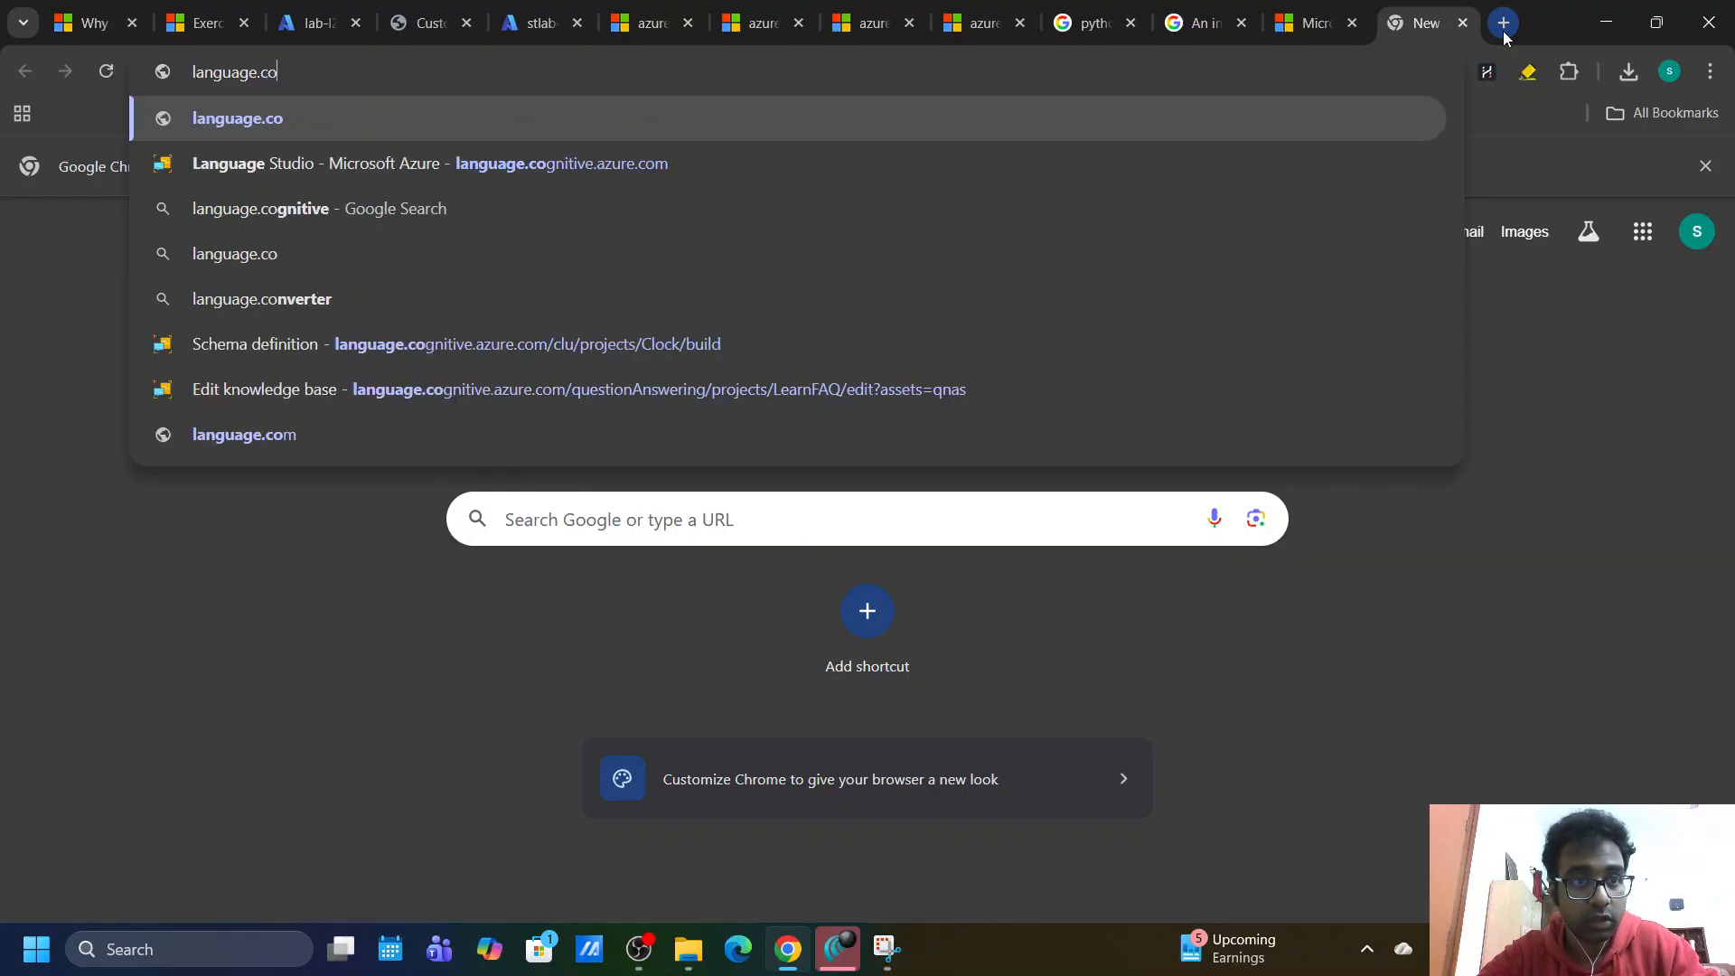
key("Down")
key("Return")
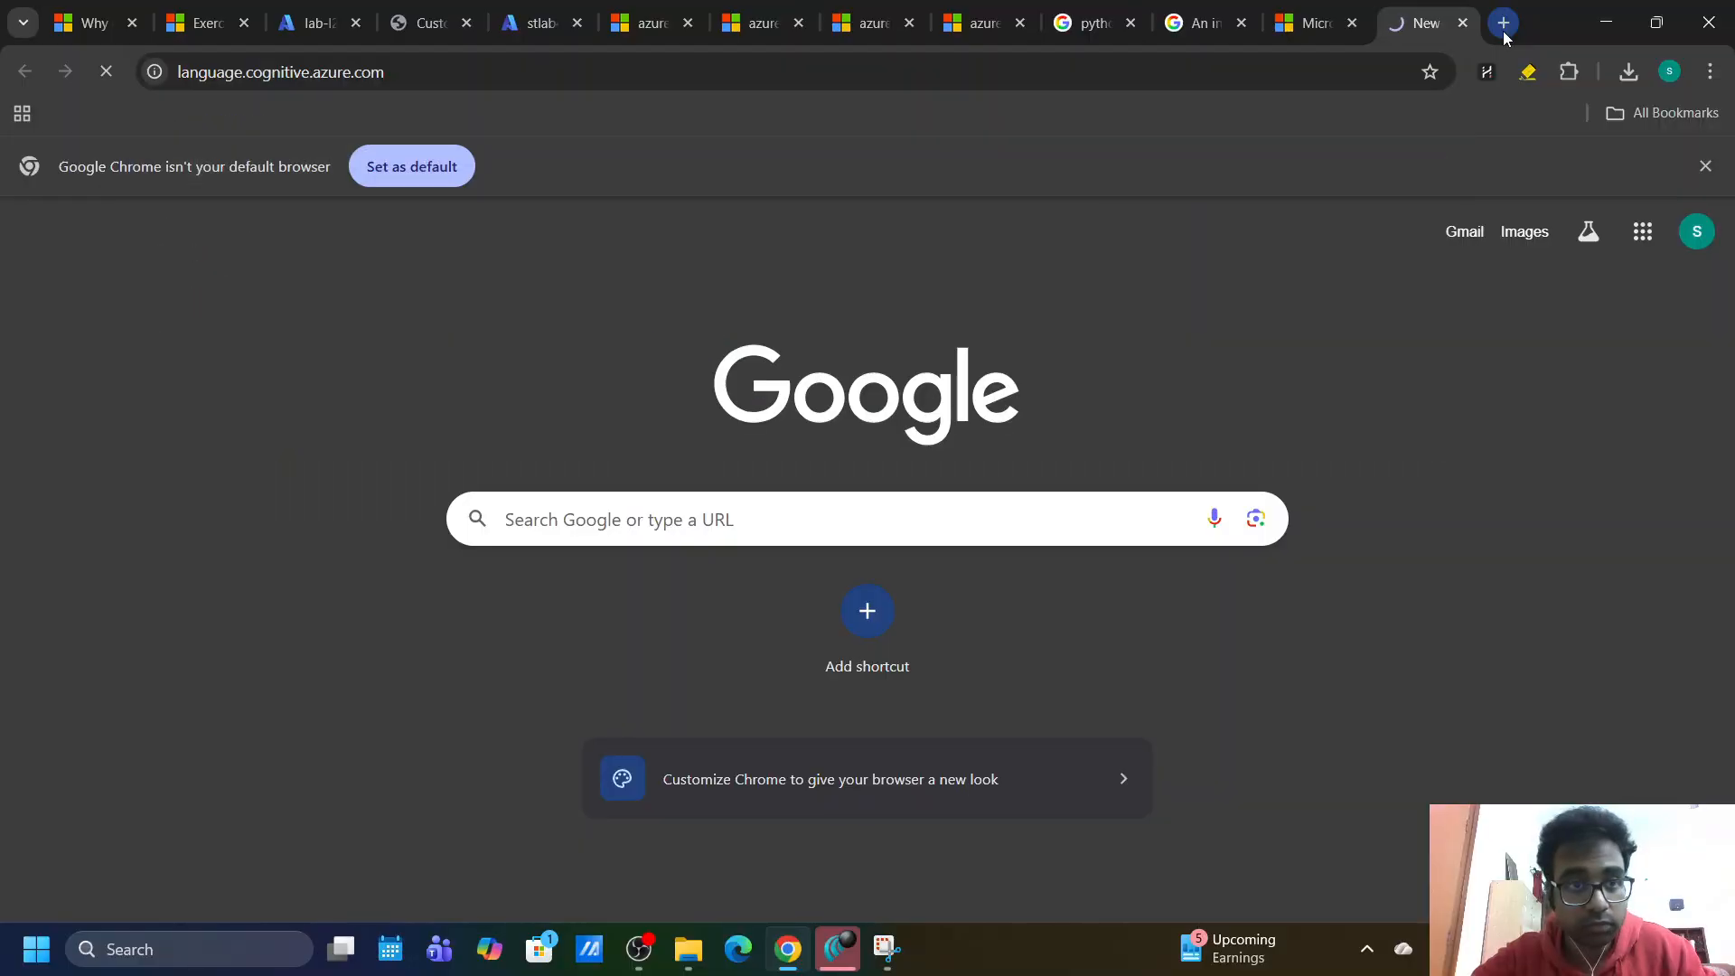
left_click_drag(1418, 30, 542, 14)
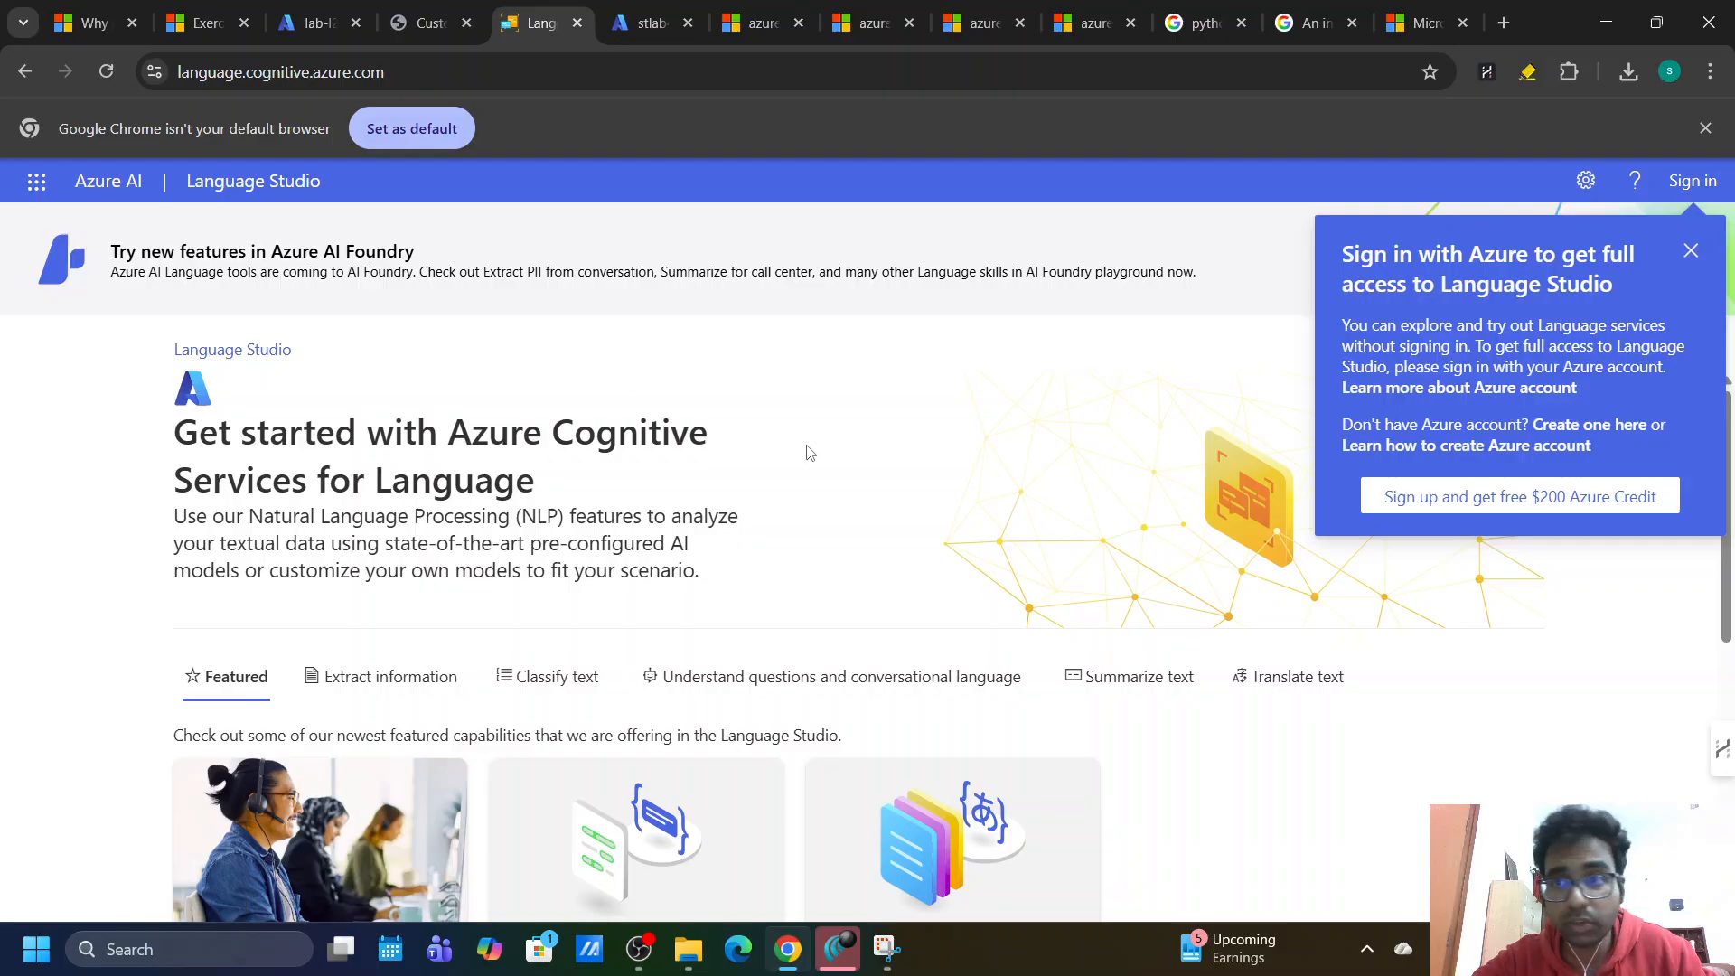
Sign in to Language Studio and read the lab instructions on choosing a Language resource during loading.
left_click(1689, 179)
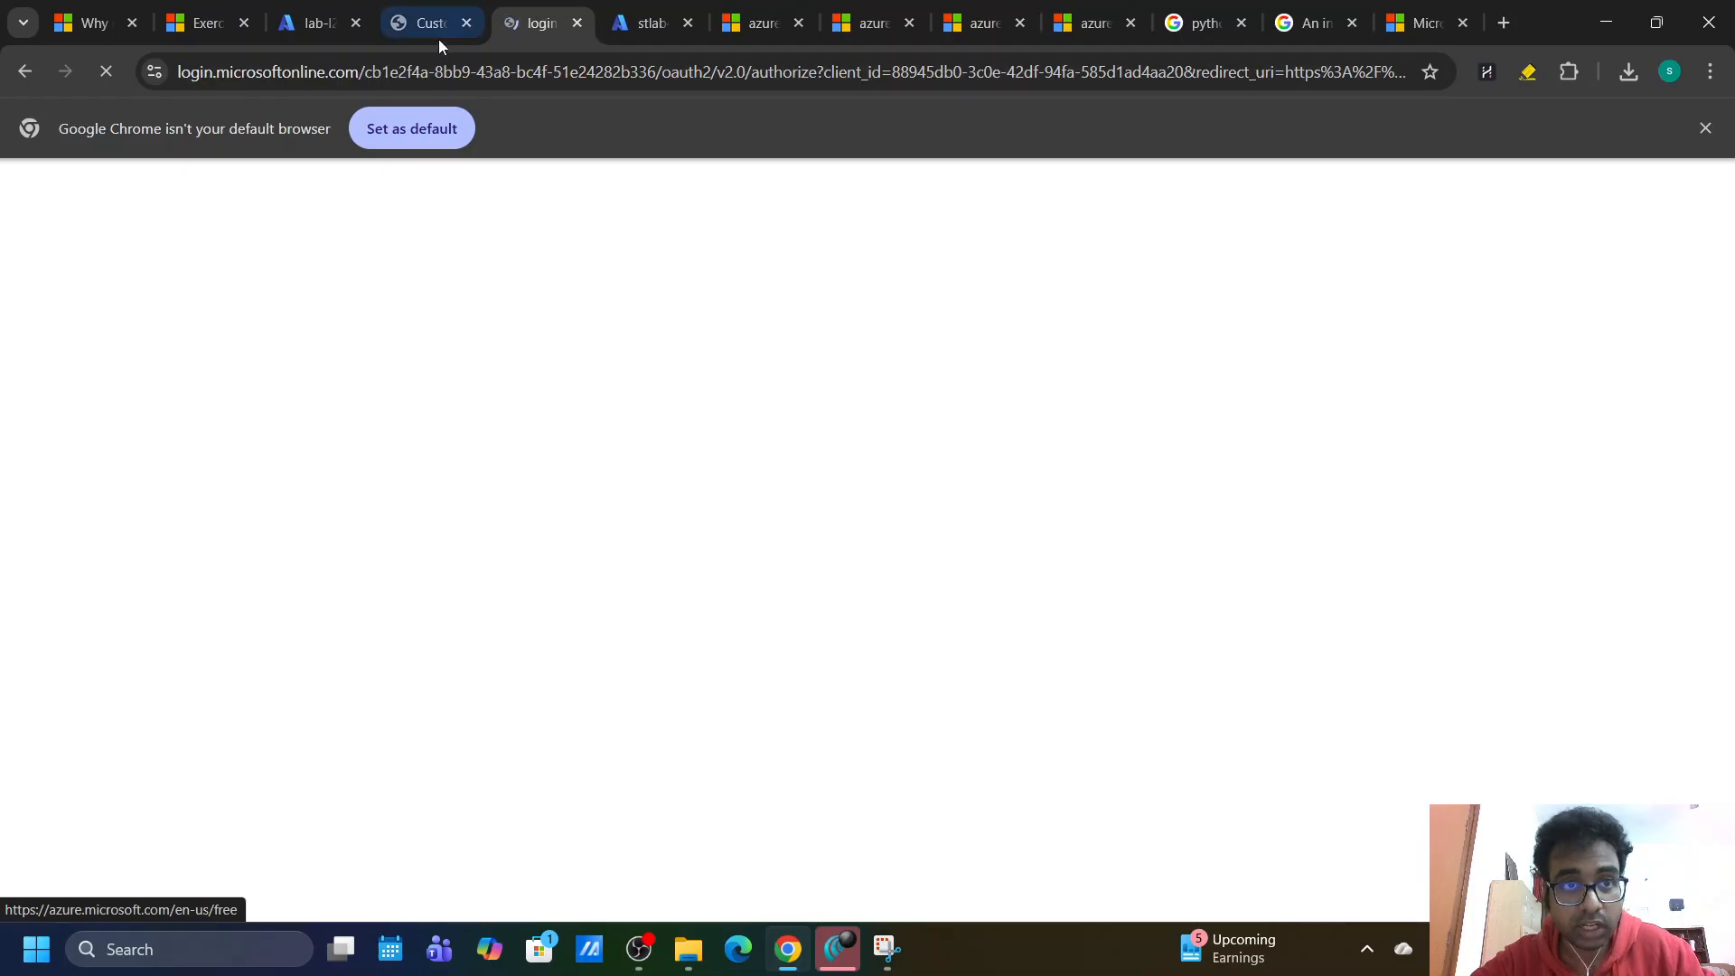
left_click(432, 30)
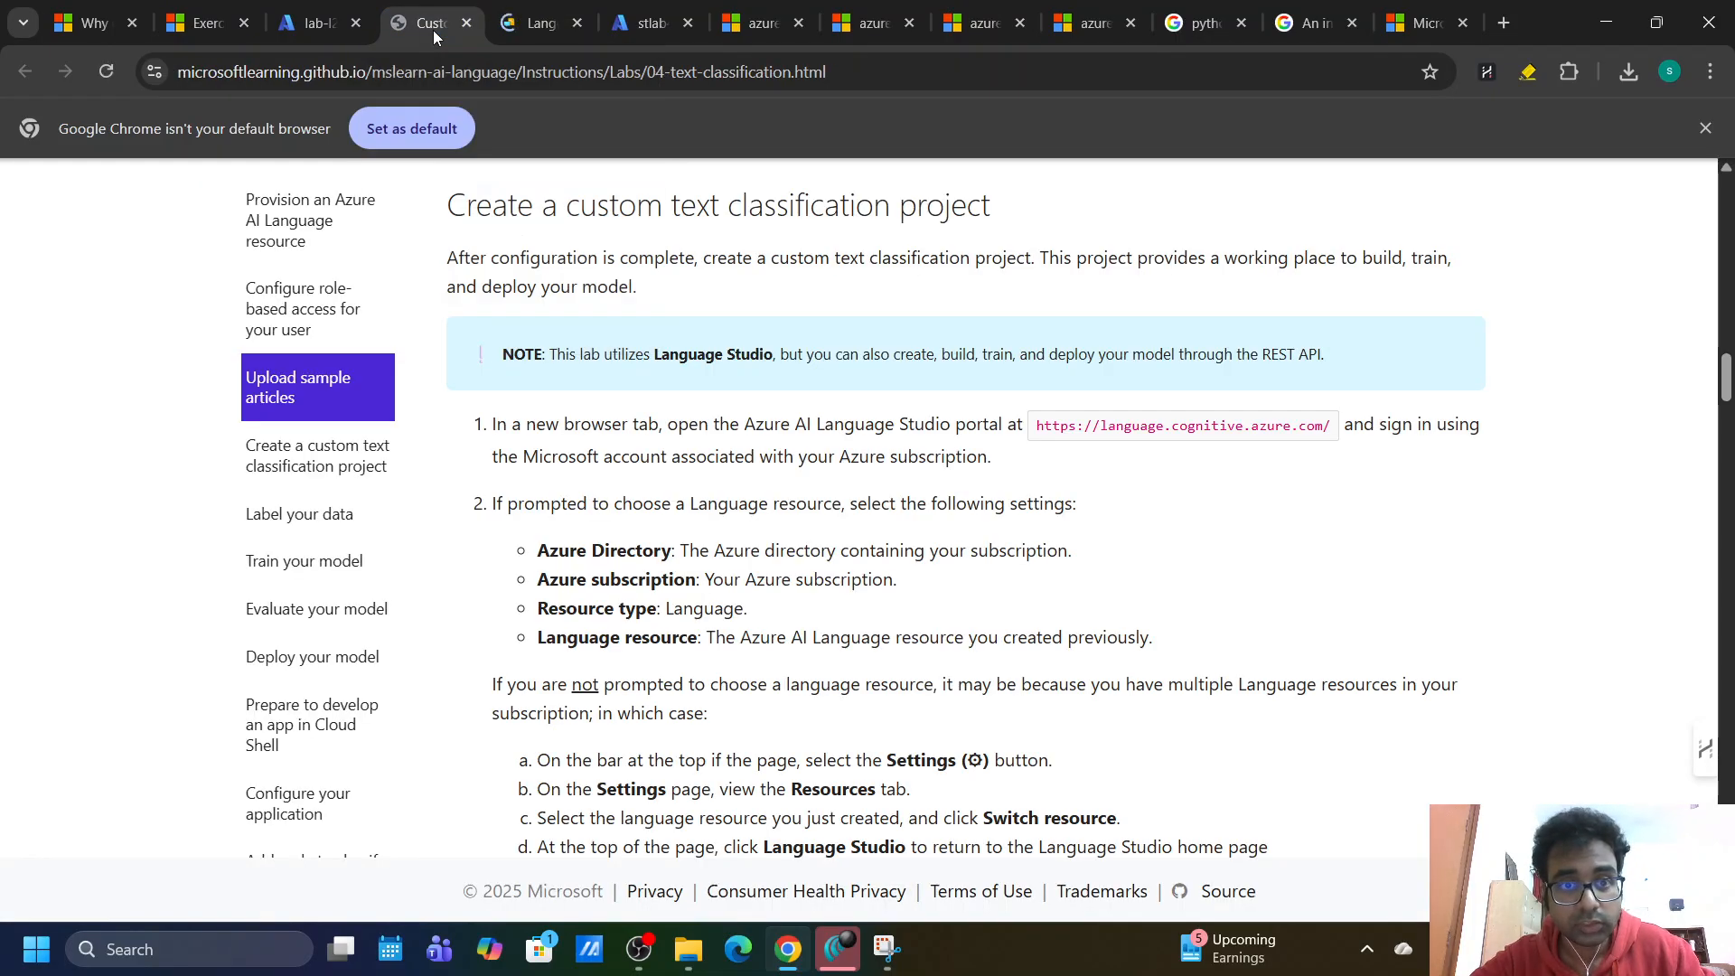
scroll(596, 559, "down", 2)
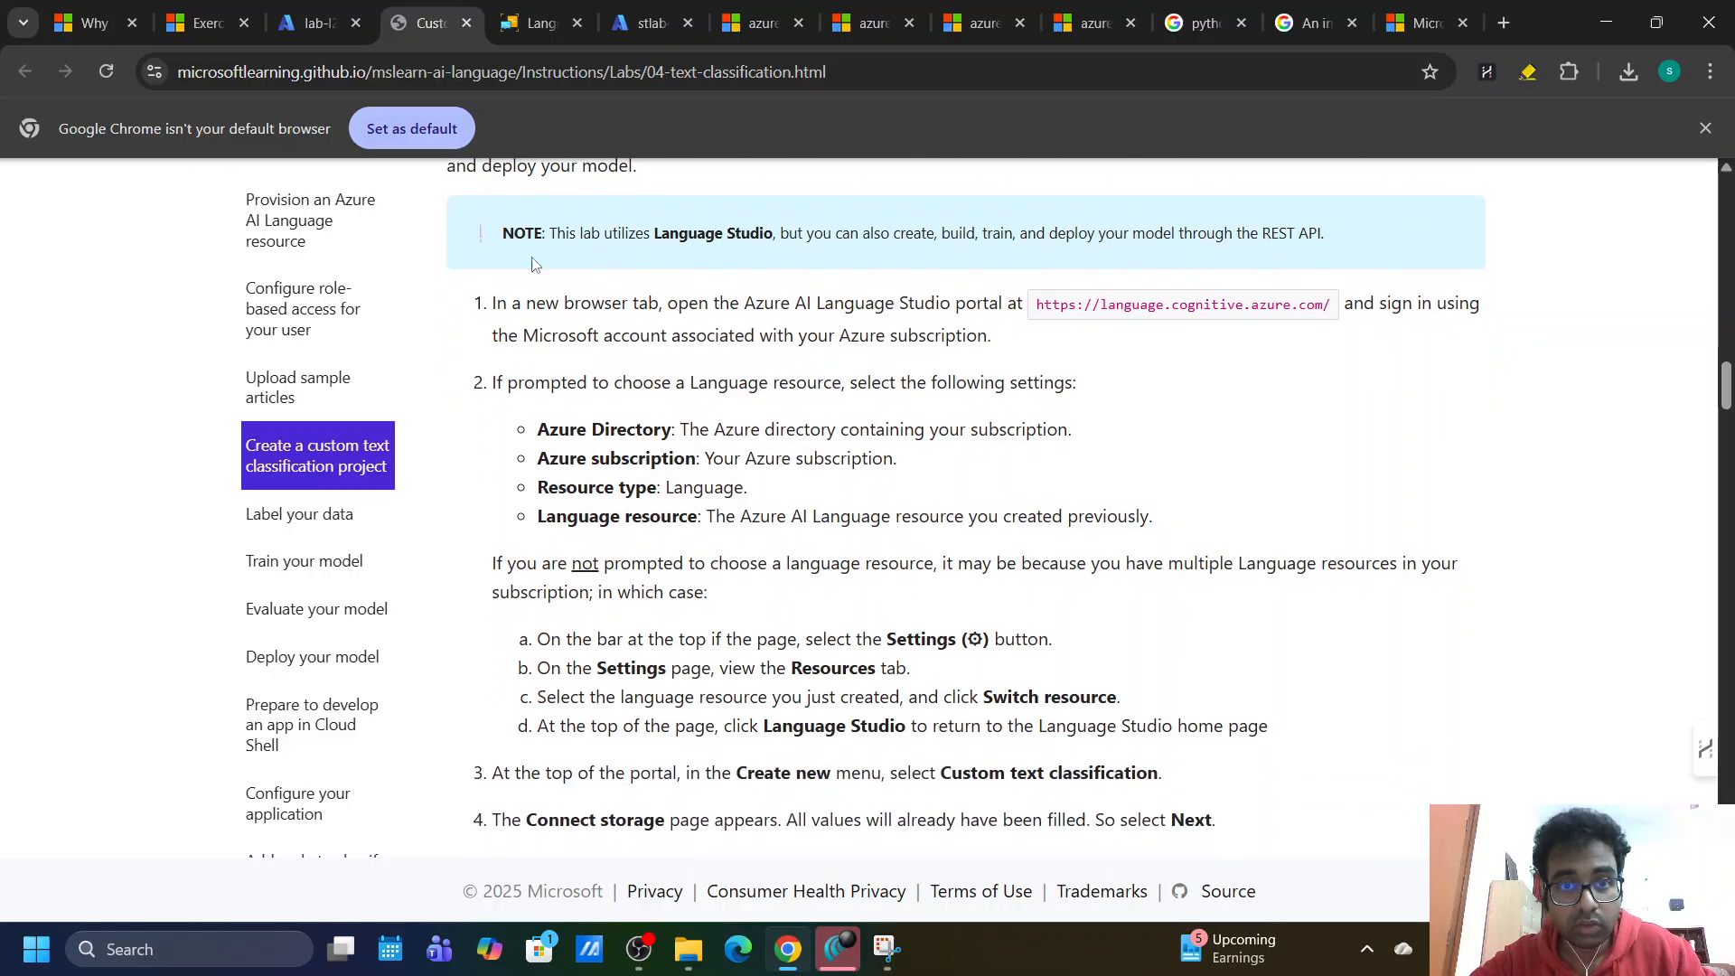
left_click(533, 25)
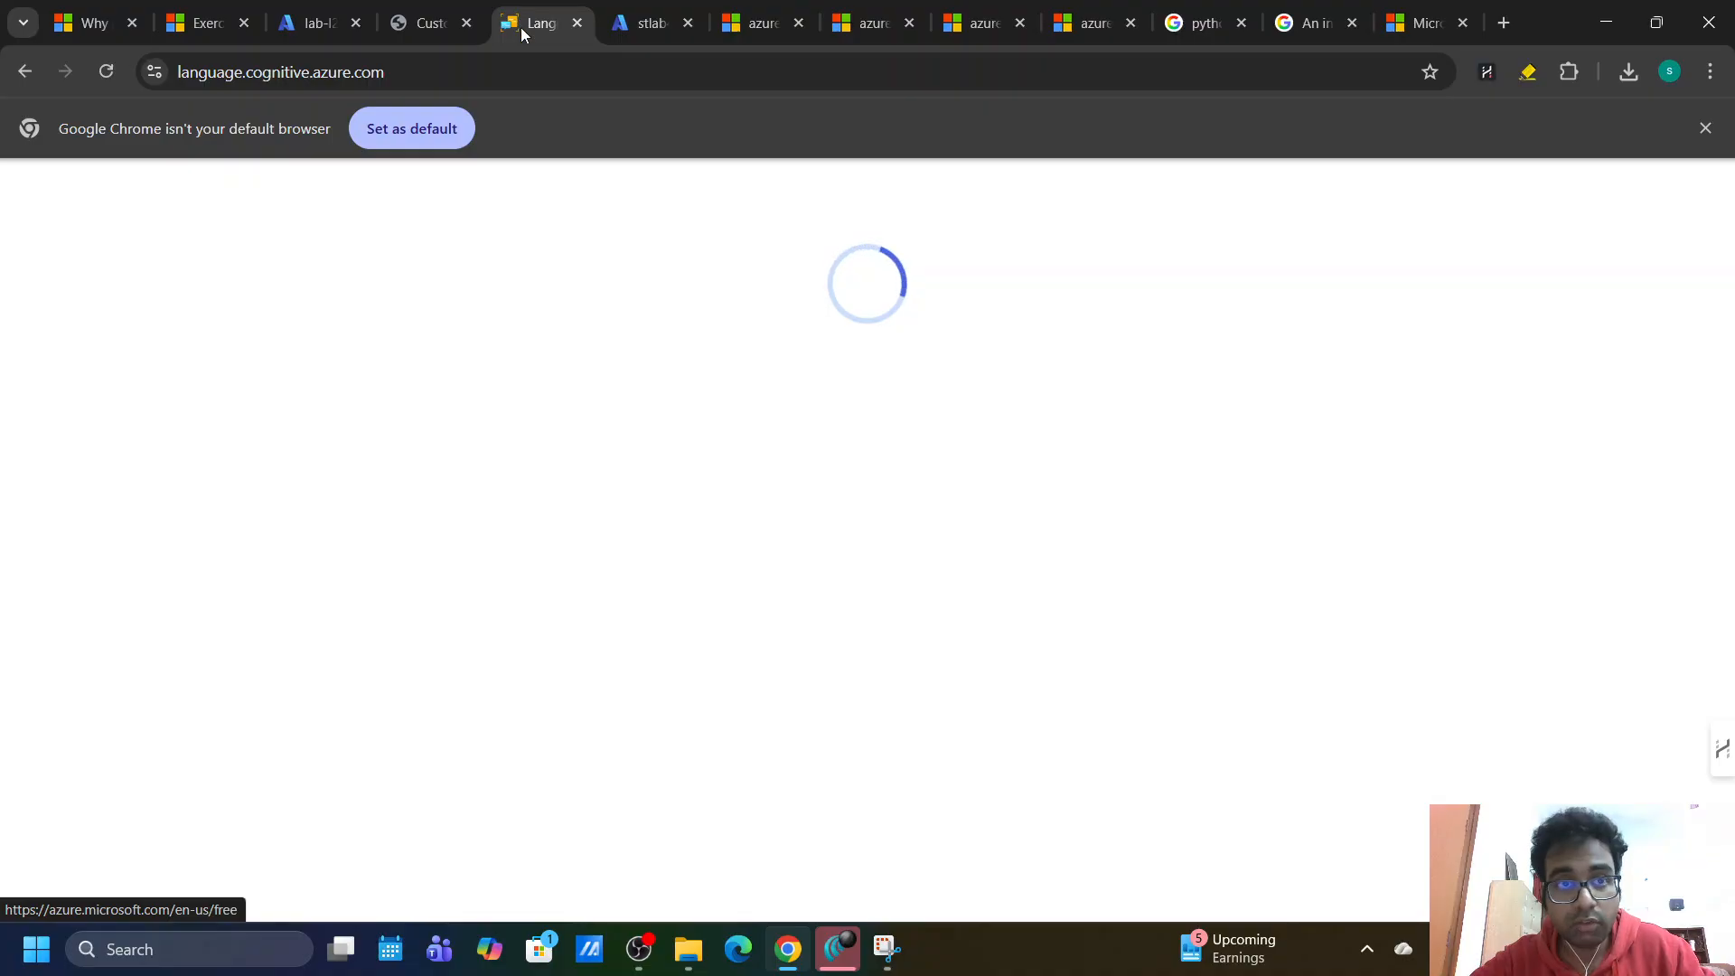
left_click(424, 16)
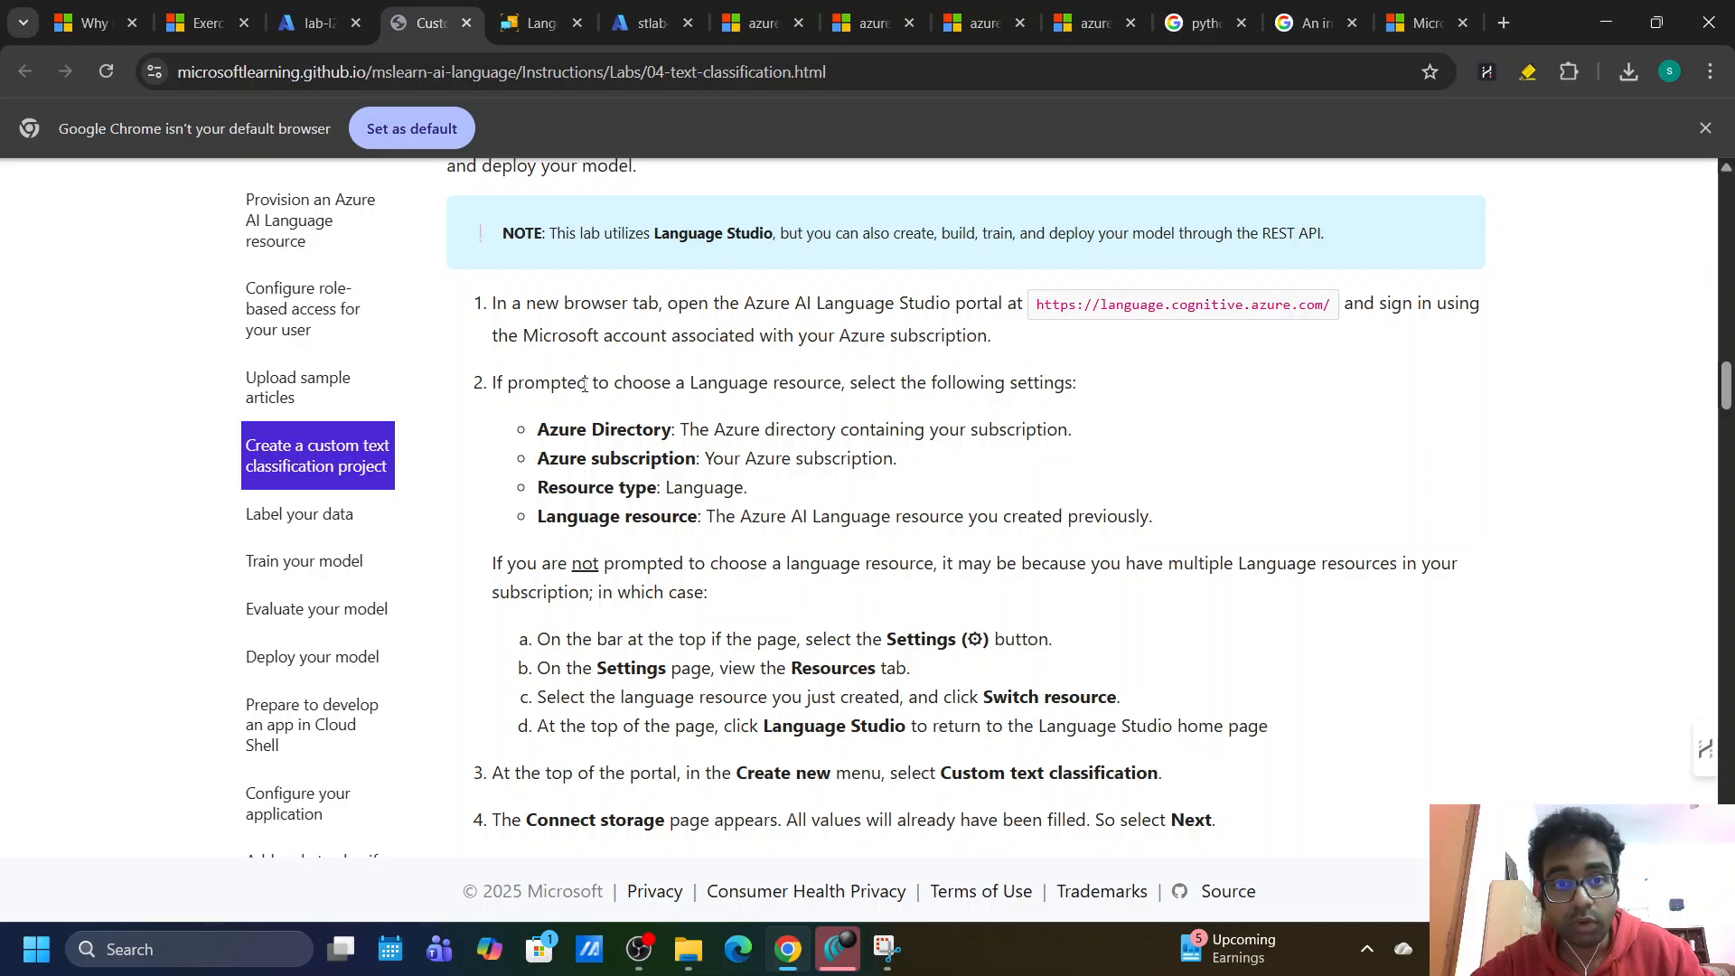
left_click_drag(700, 393, 865, 387)
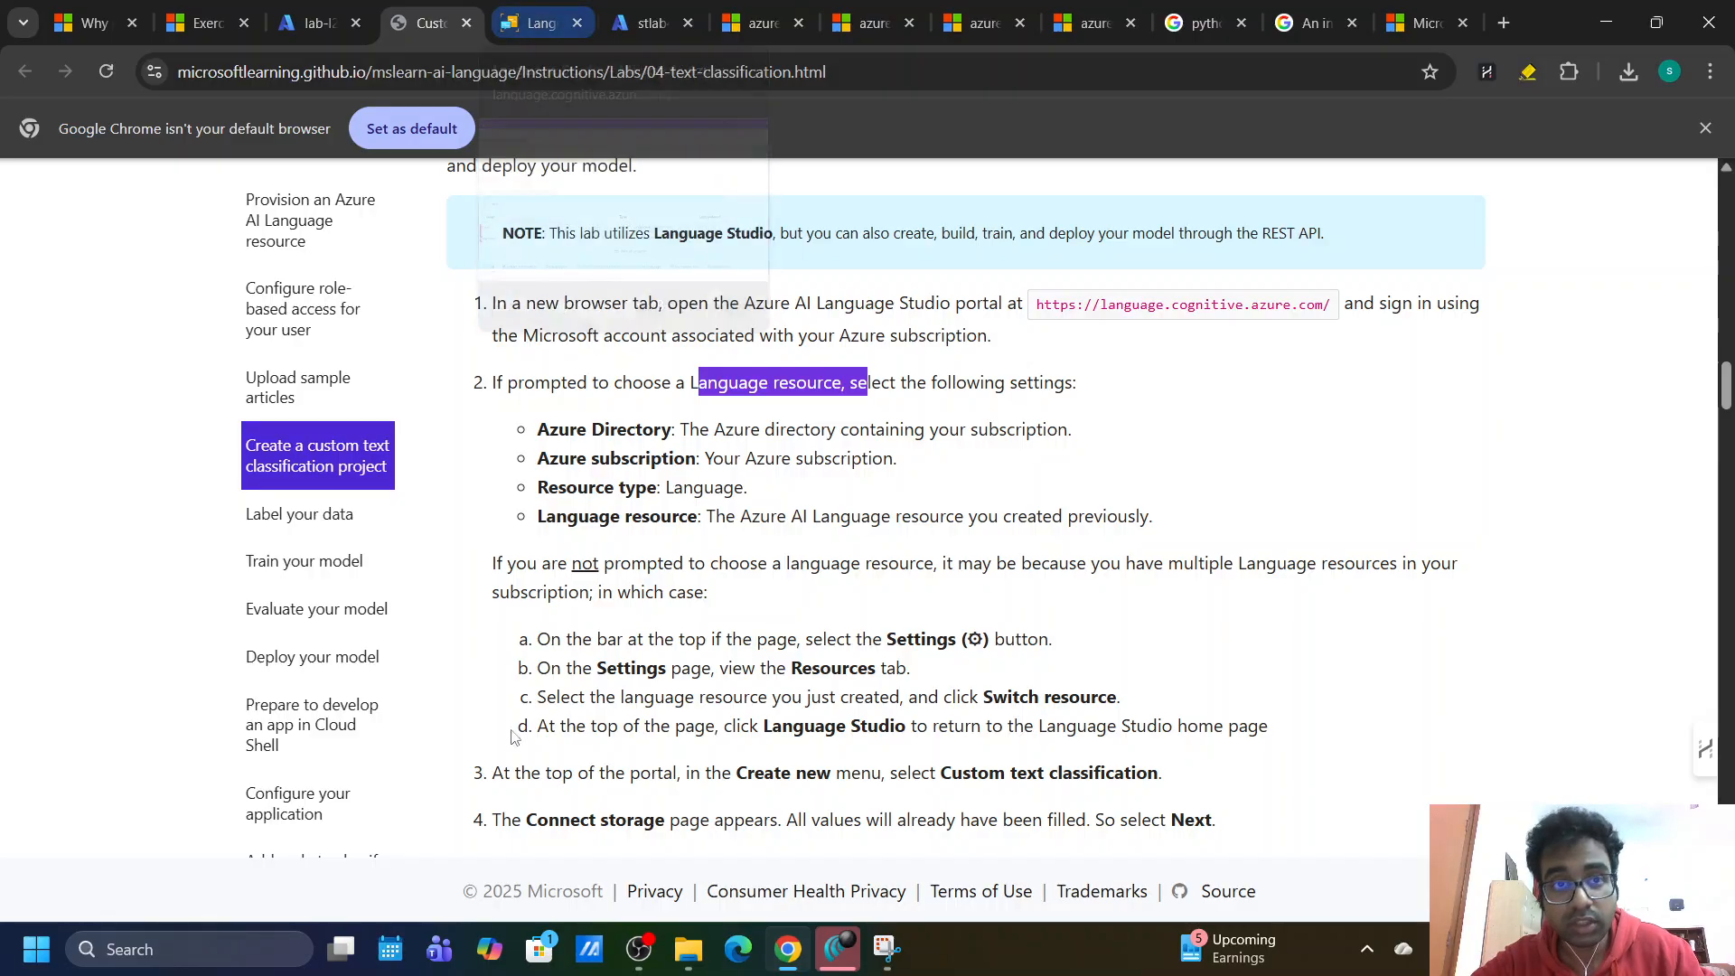
left_click(515, 36)
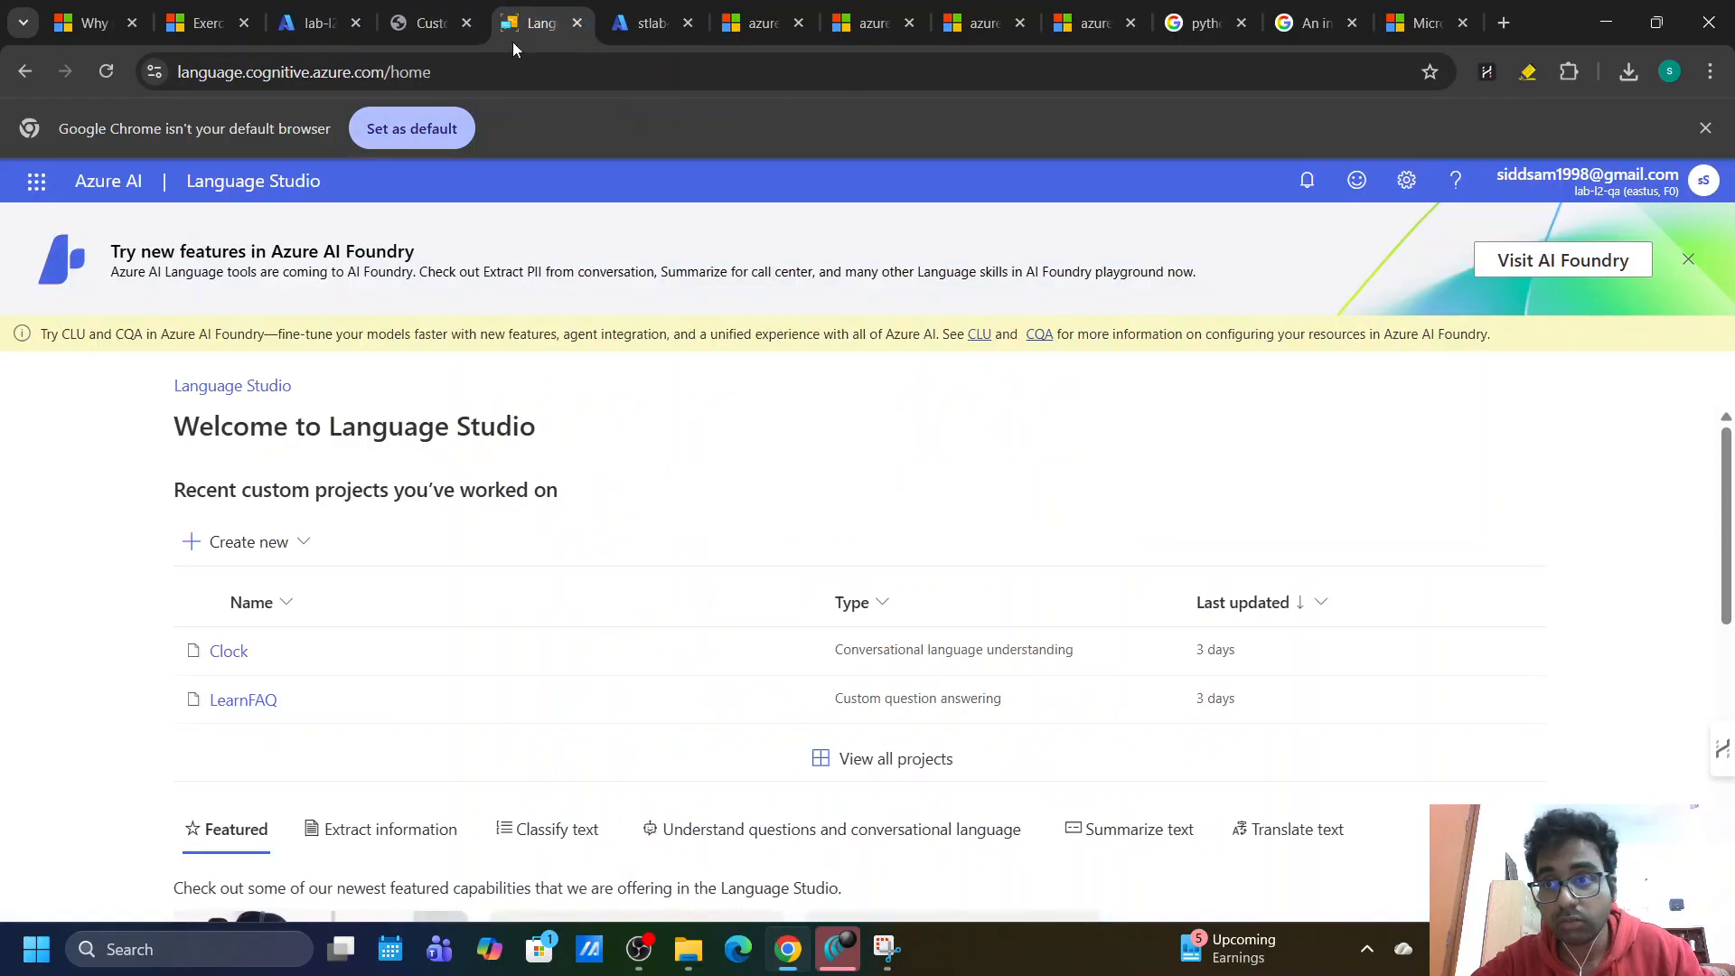
Check in the user profile which Language resource is currently selected in Language Studio.
left_click(1624, 197)
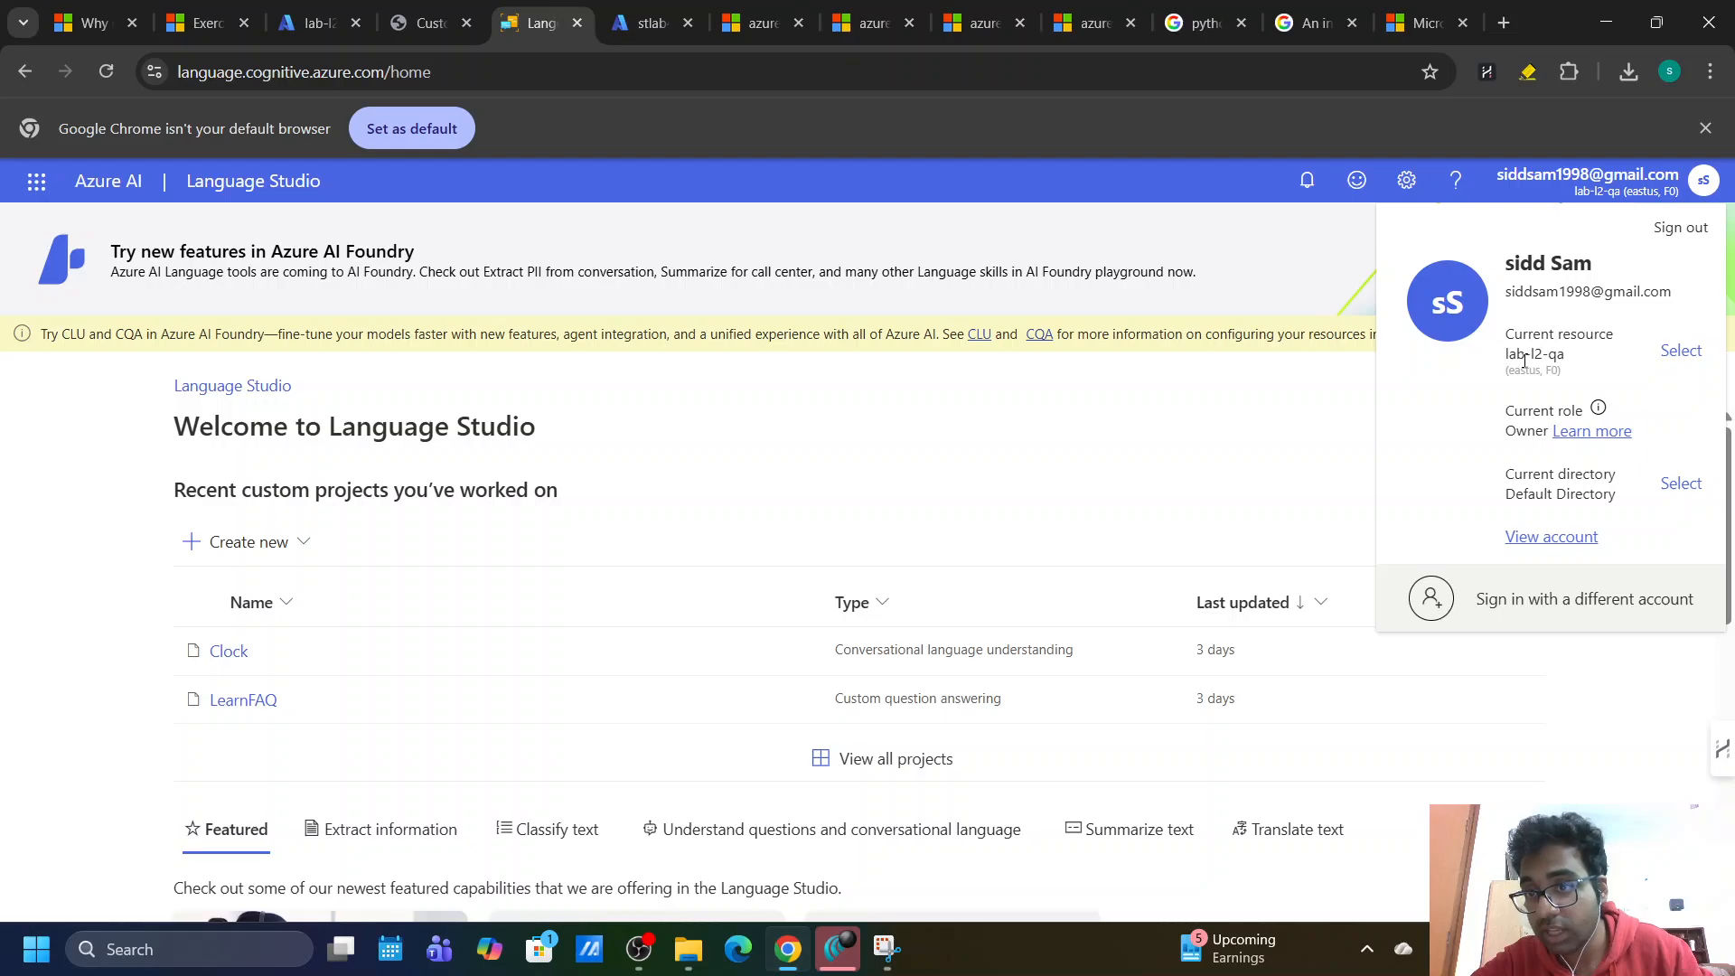
left_click_drag(1569, 358, 1496, 360)
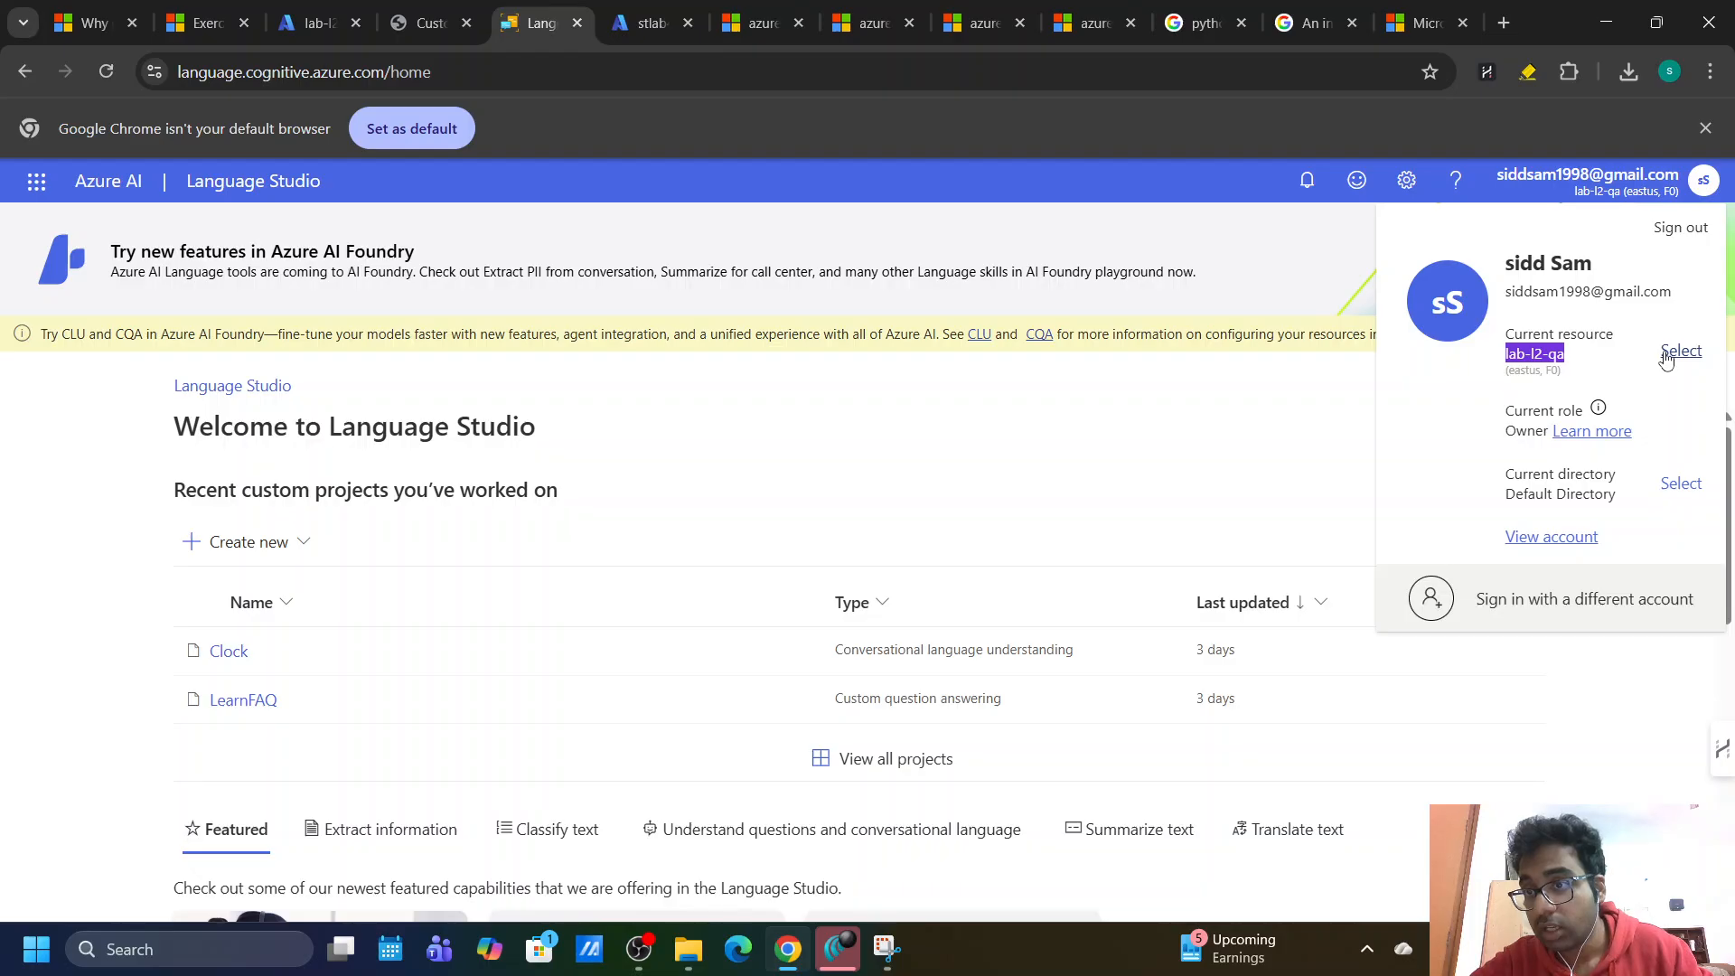
left_click(1580, 360)
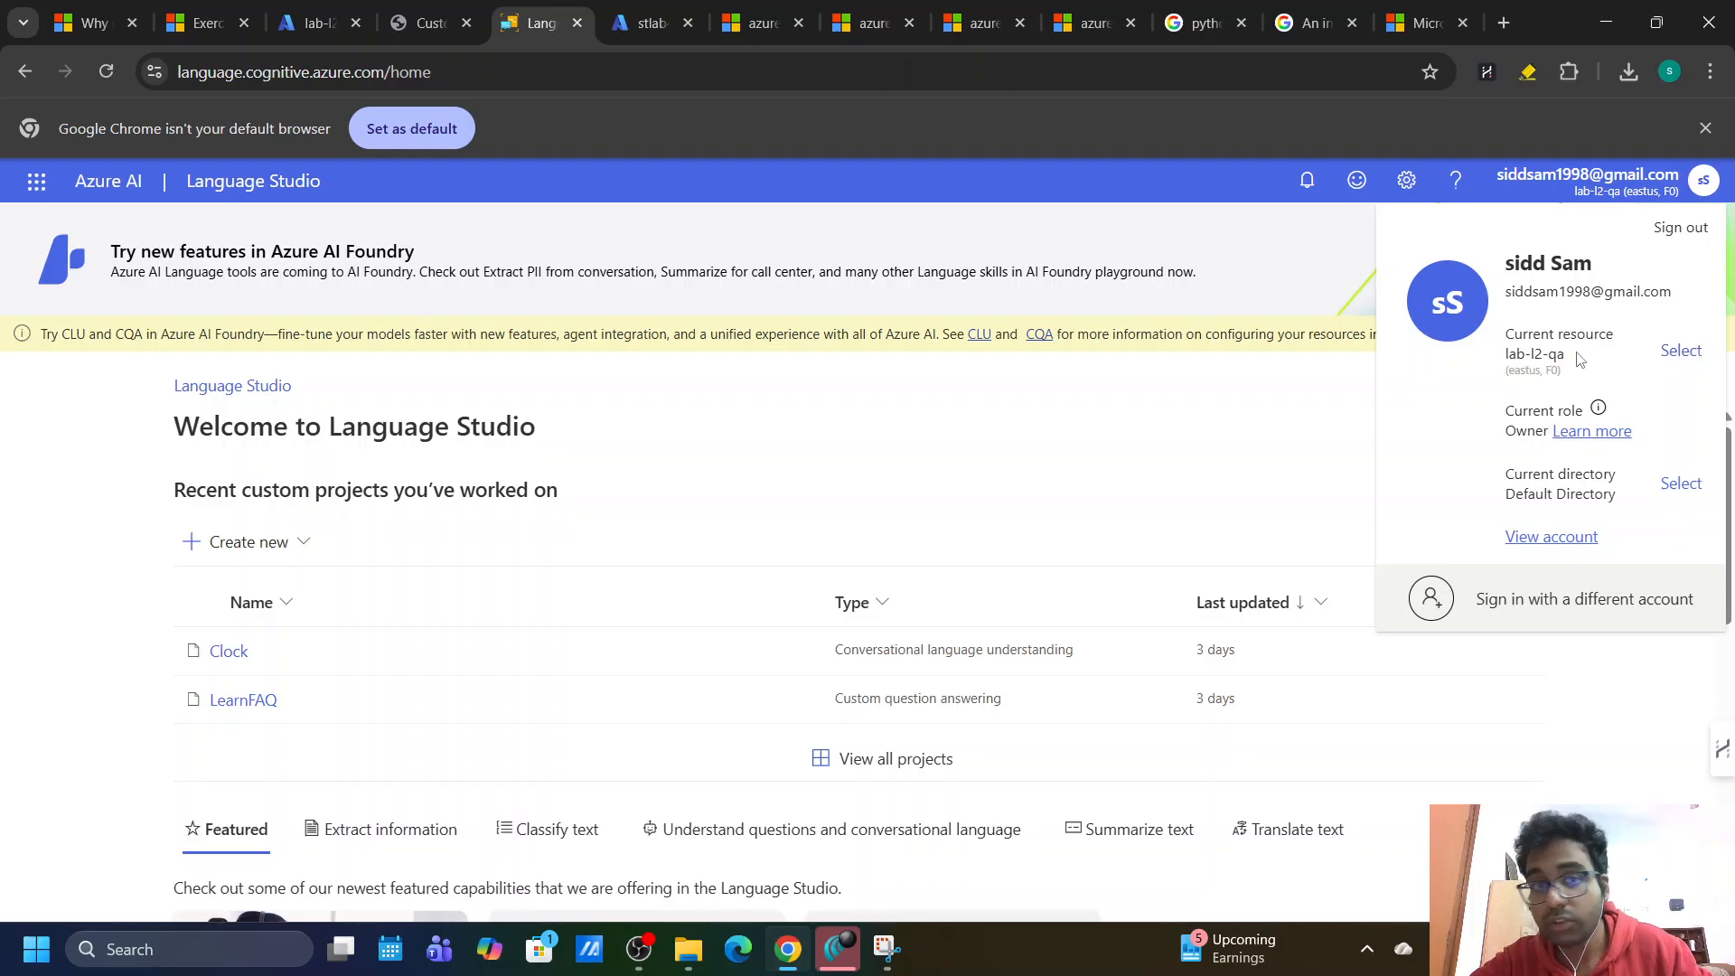
left_click(1025, 429)
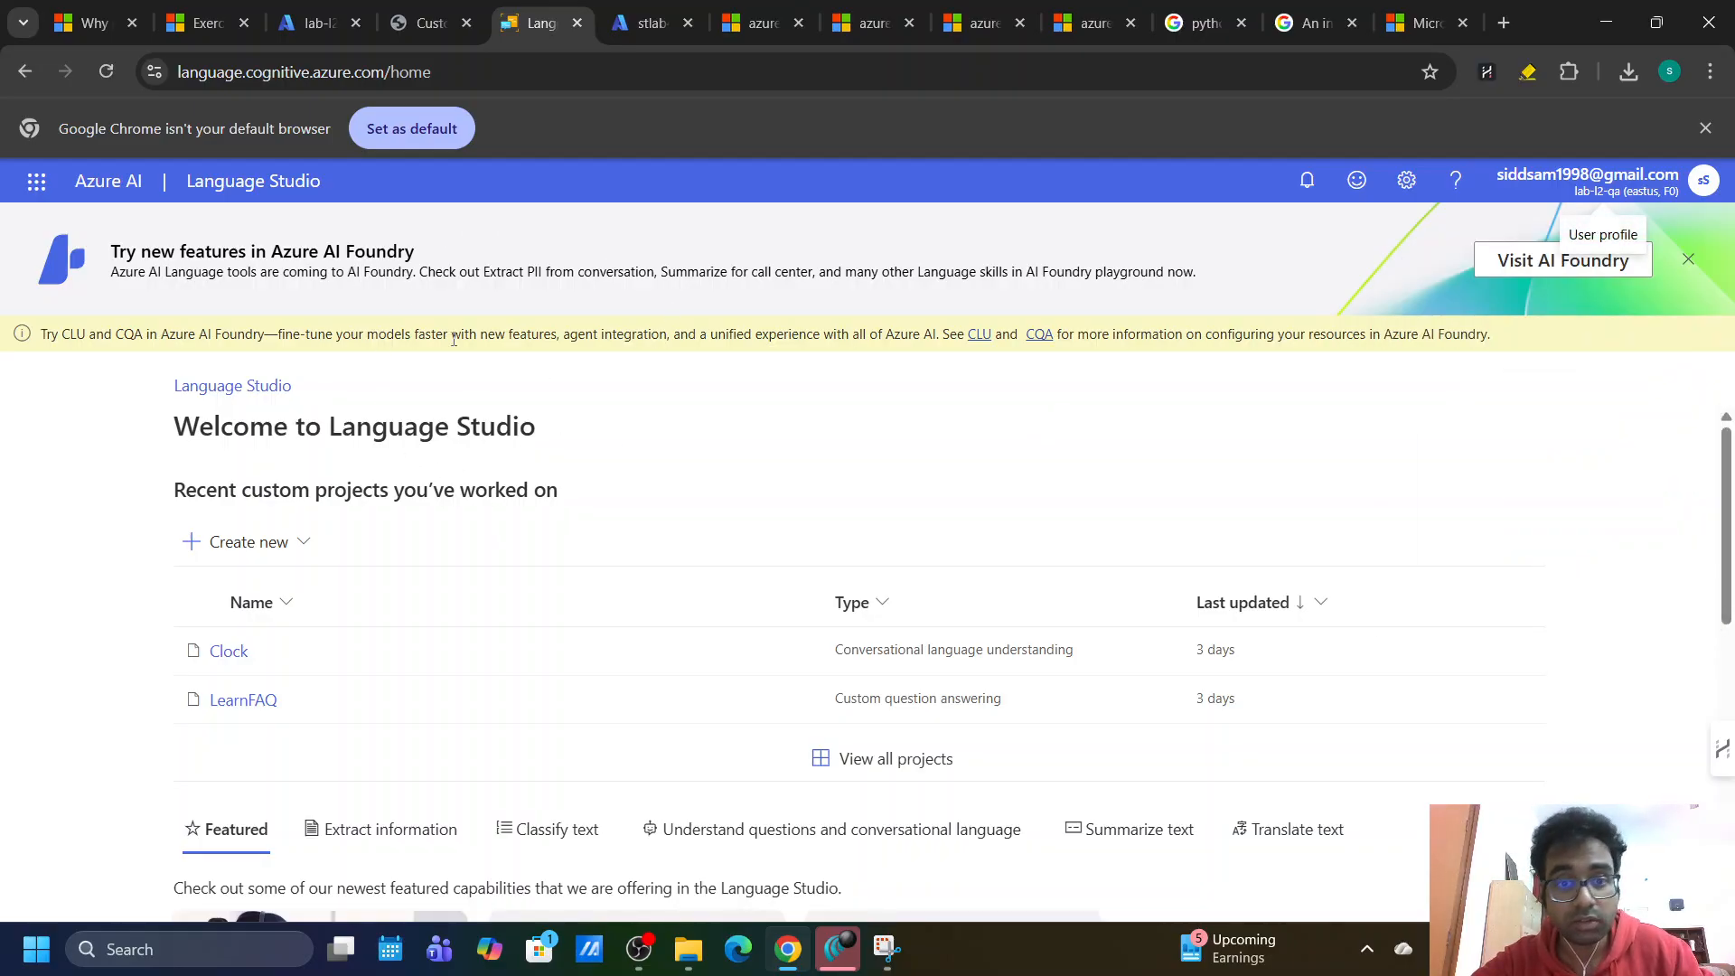
Read the lab instructions on creating the custom text classification project, including its project type, basic information and container settings.
left_click(417, 5)
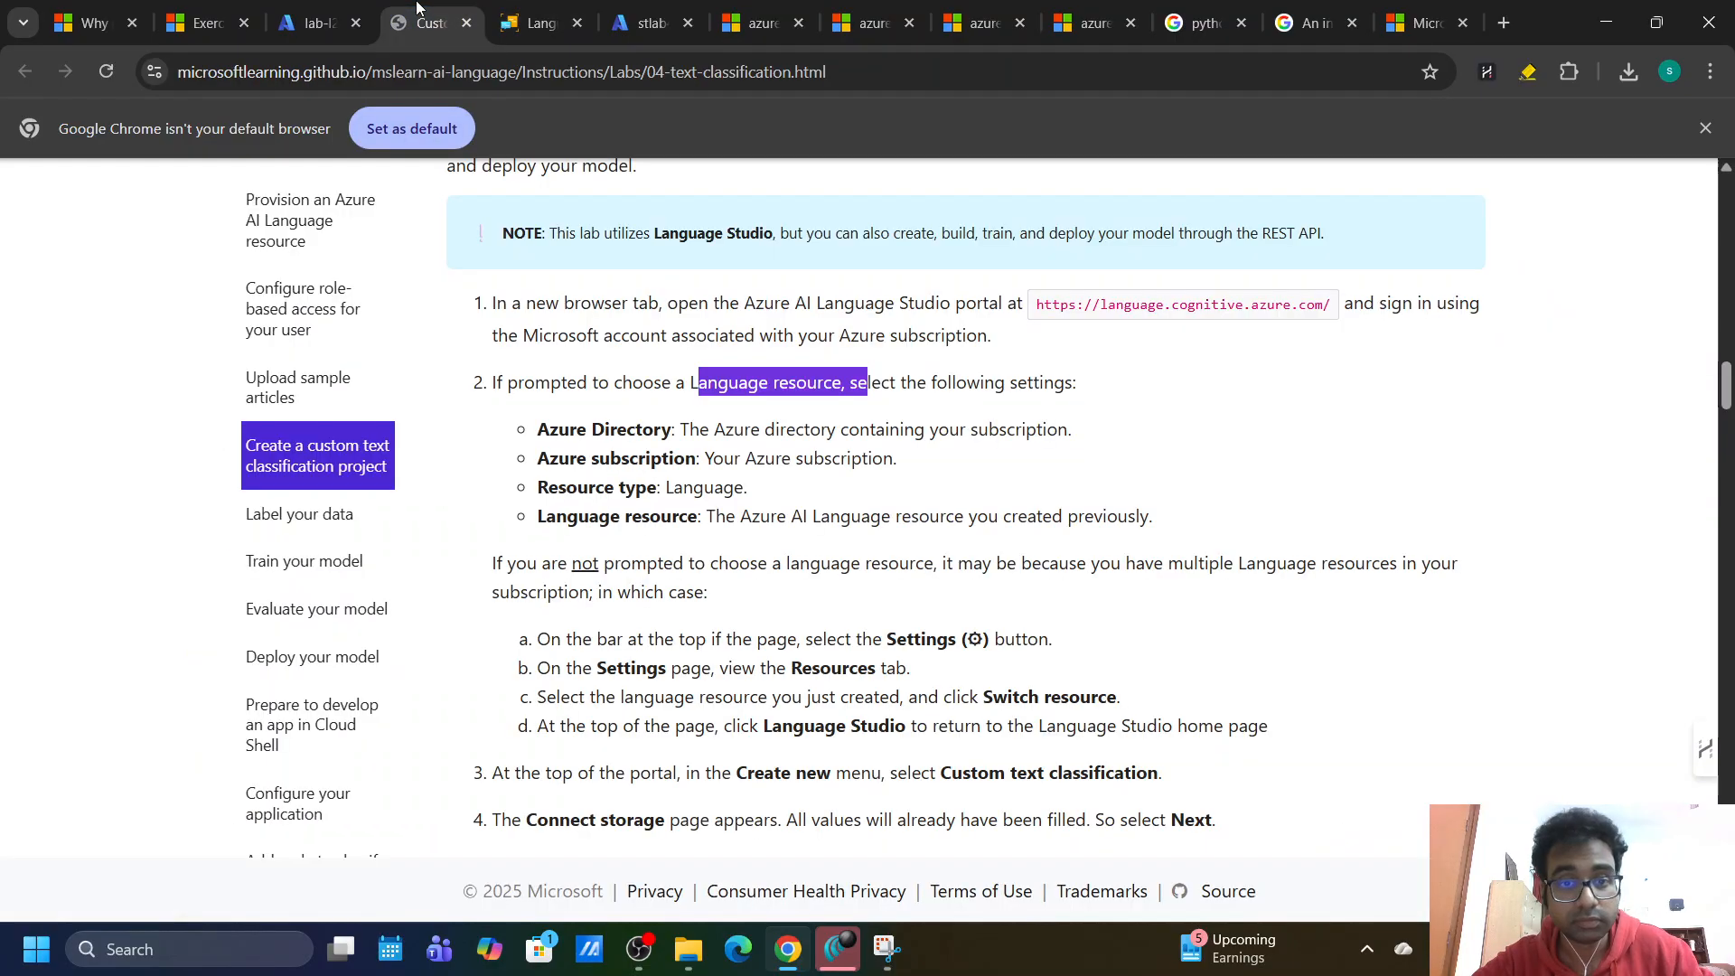
scroll(759, 442, "down", 4)
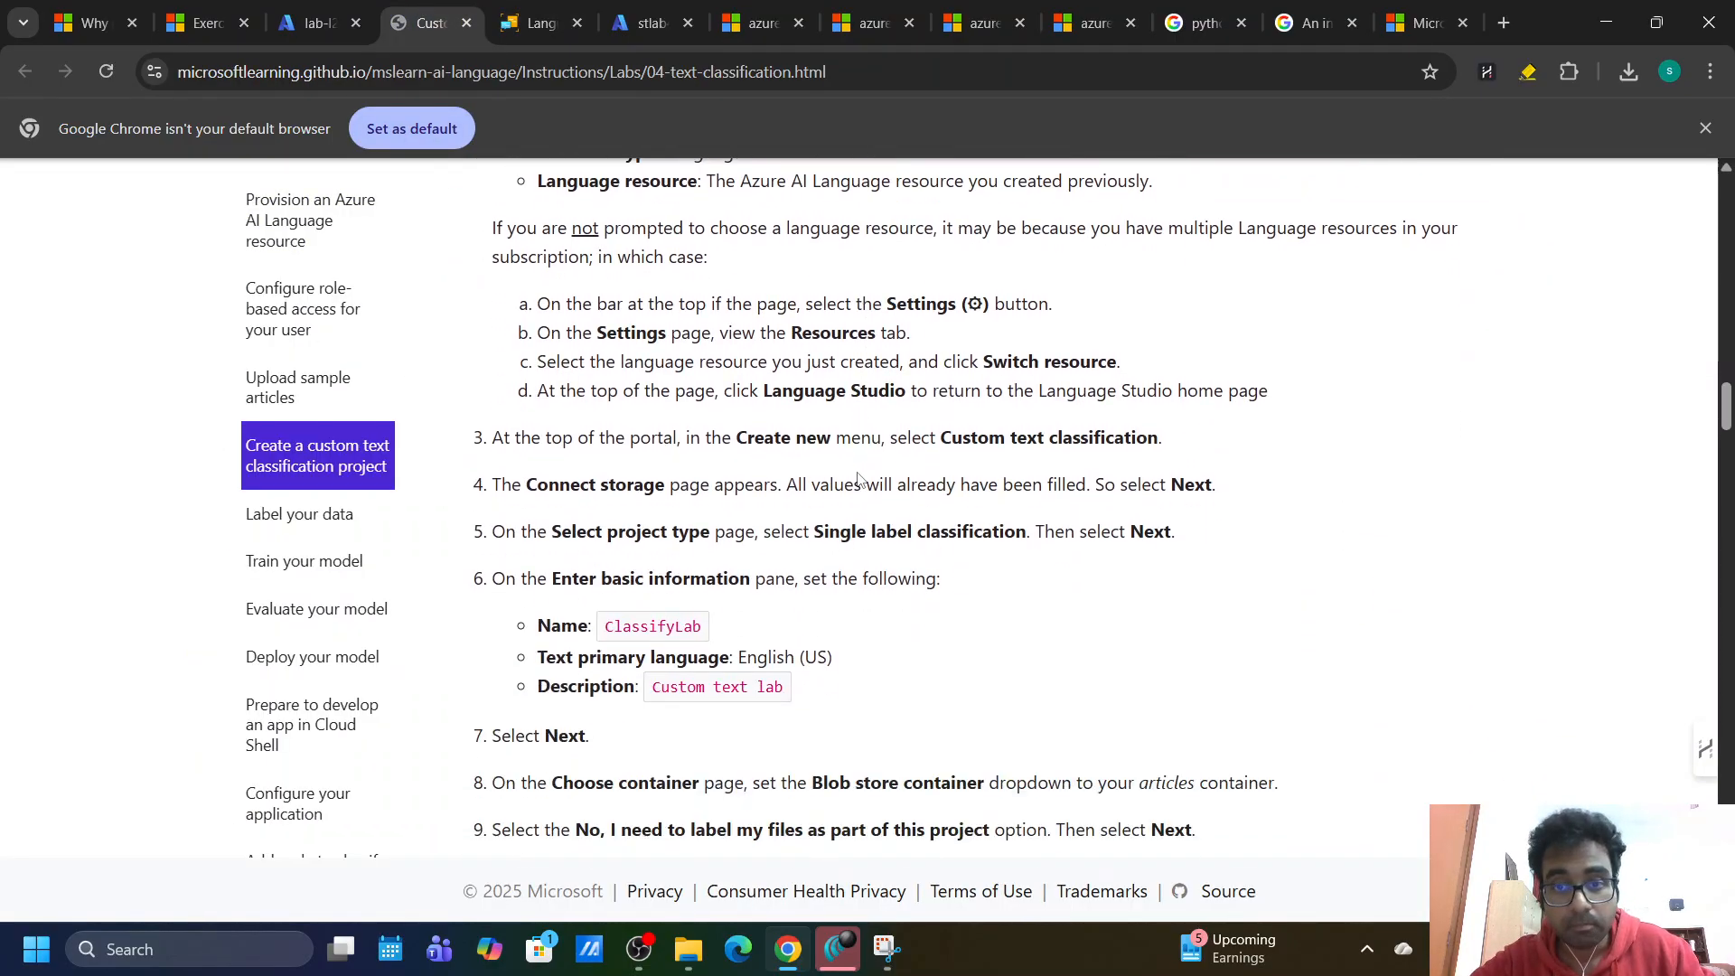
scroll(859, 473, "down", 1)
scroll(859, 473, "down", 1)
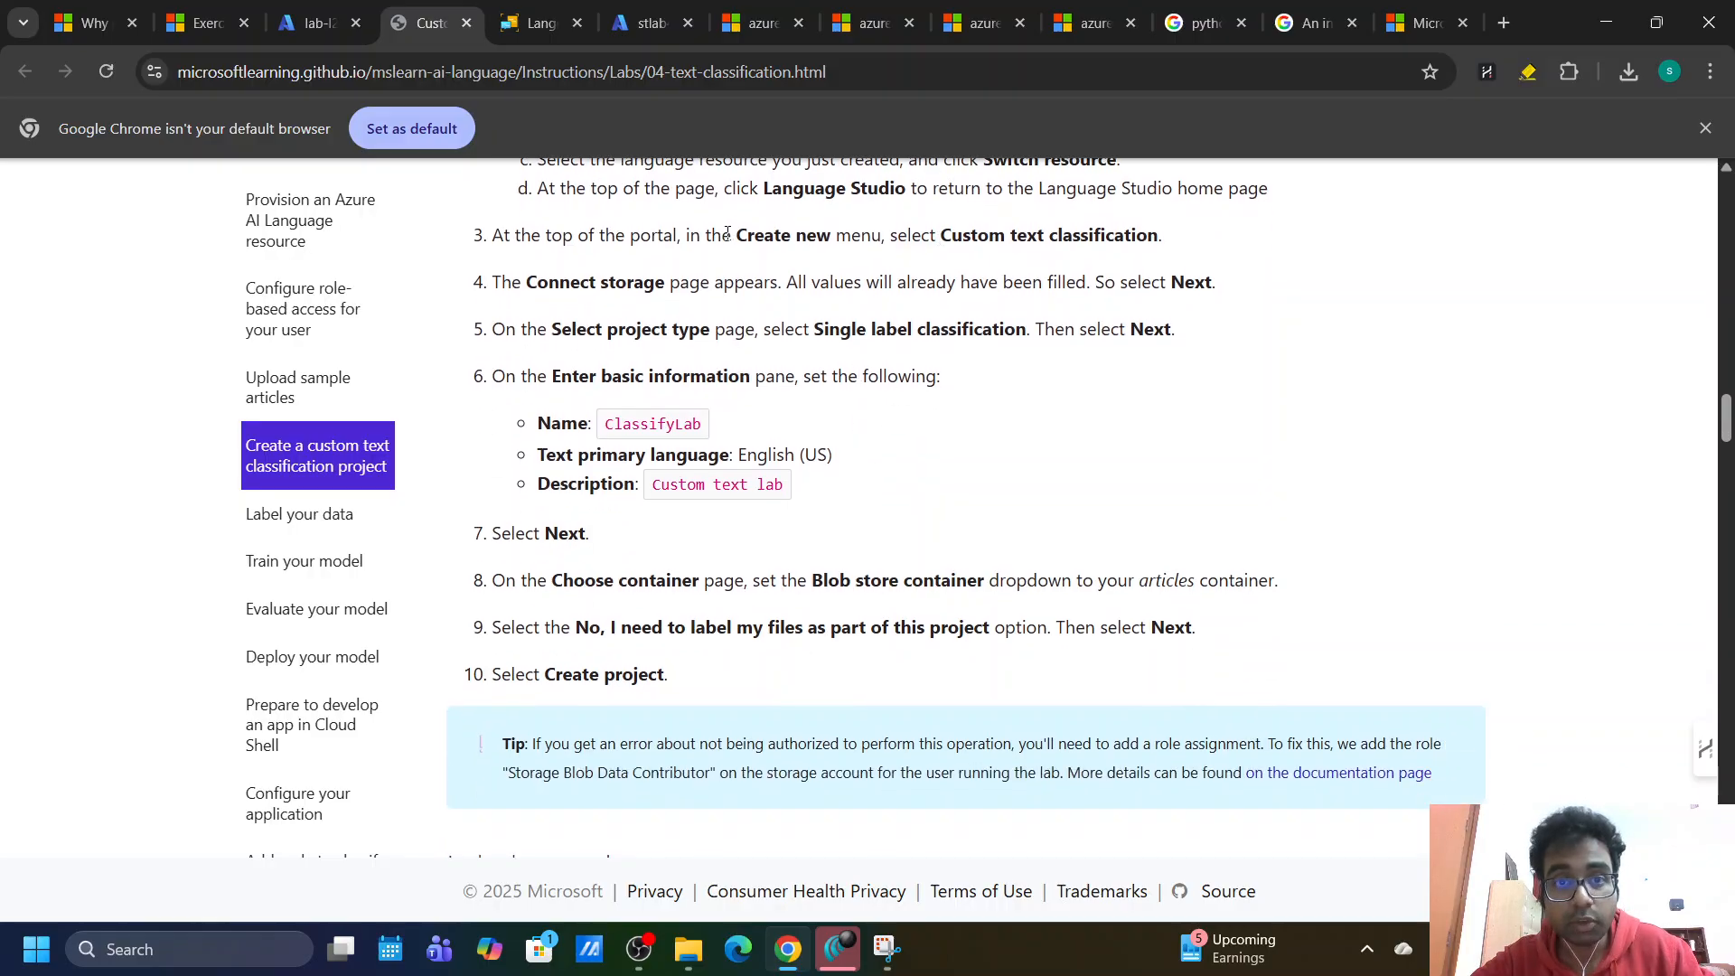
left_click_drag(726, 234, 1173, 254)
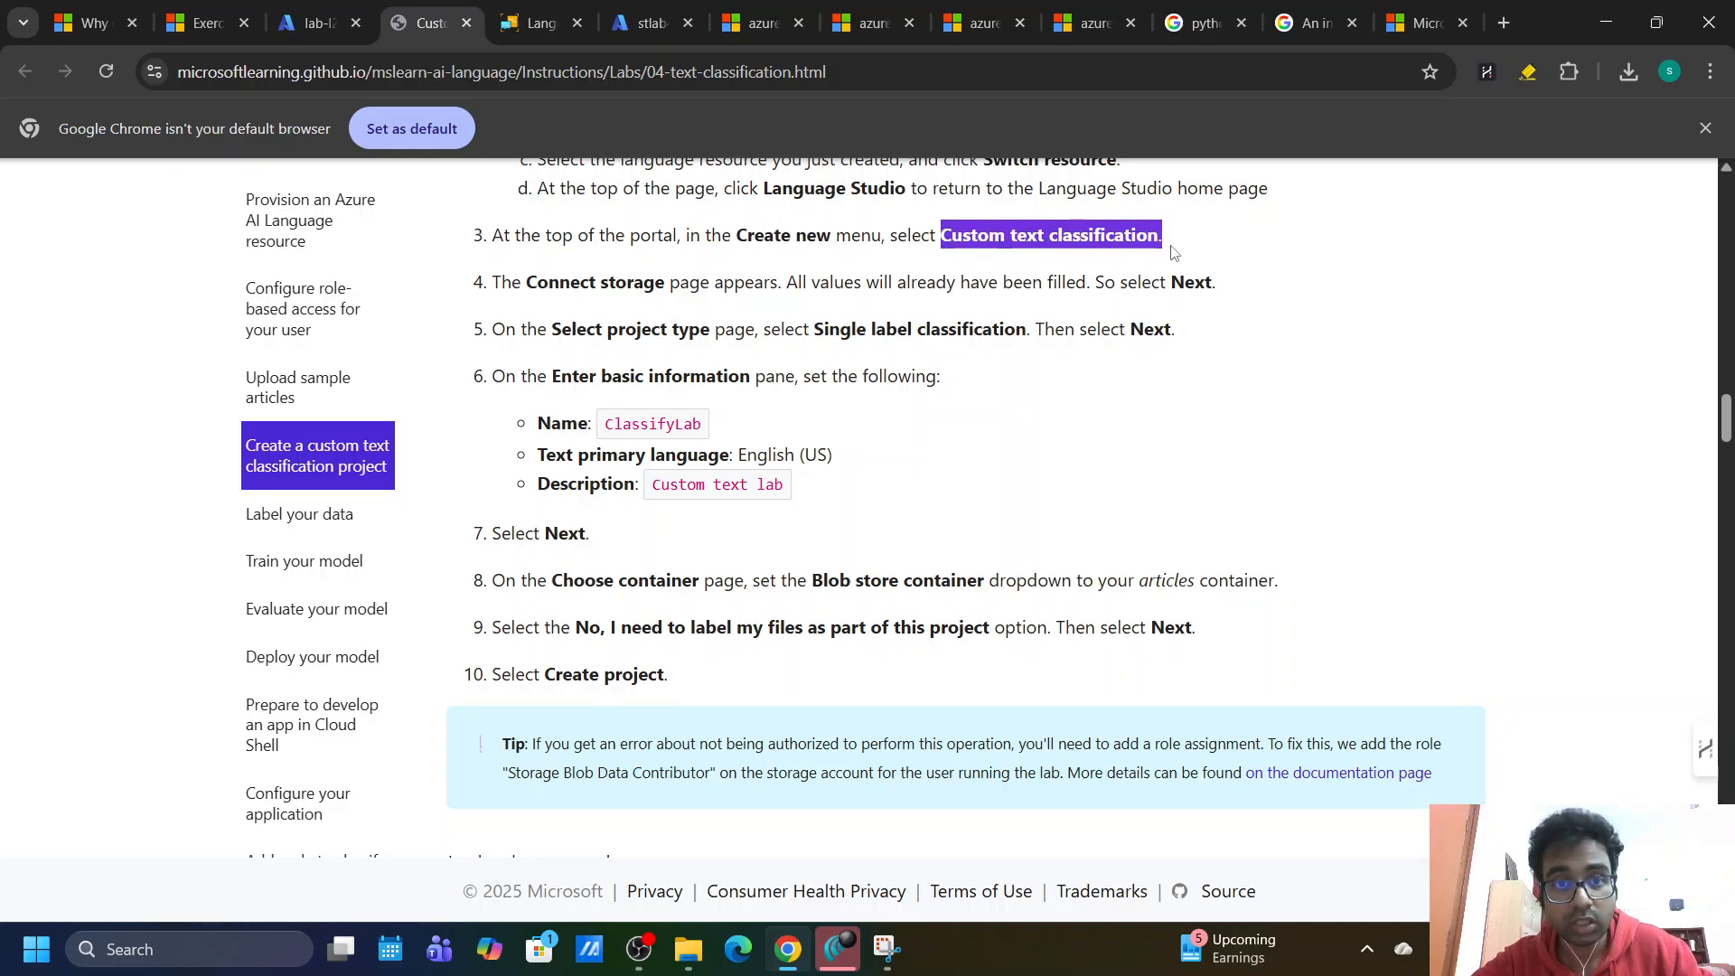
Start creating a new custom text classification project in Language Studio.
left_click(533, 7)
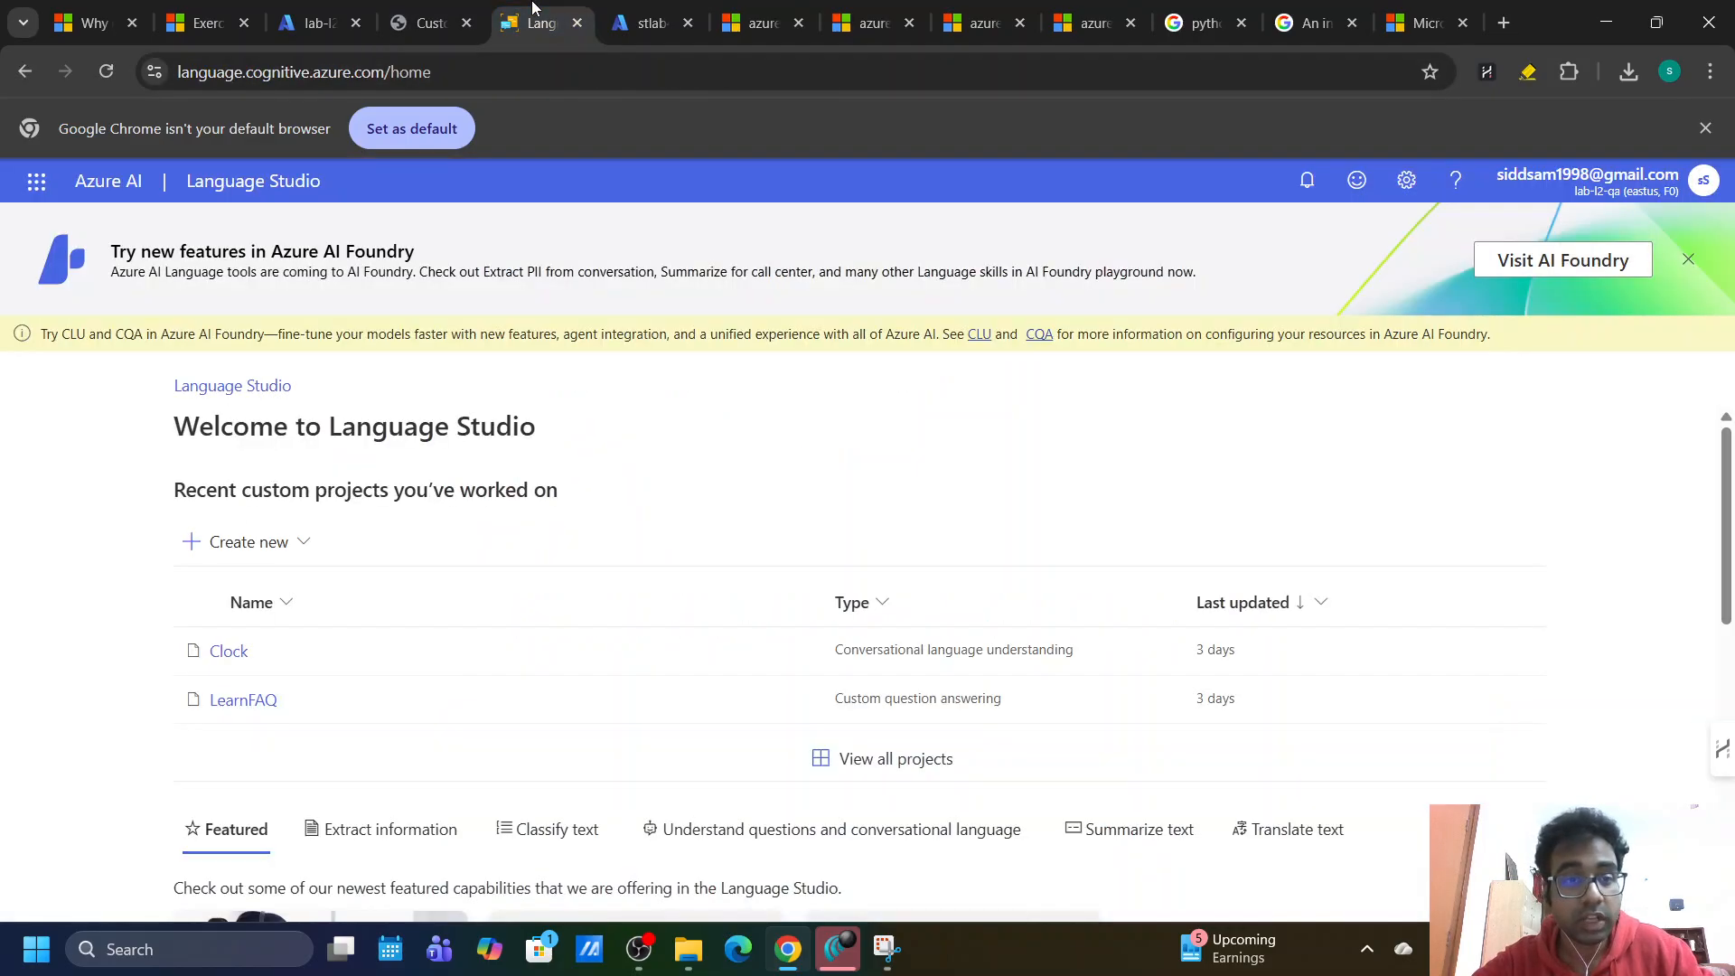
left_click(275, 546)
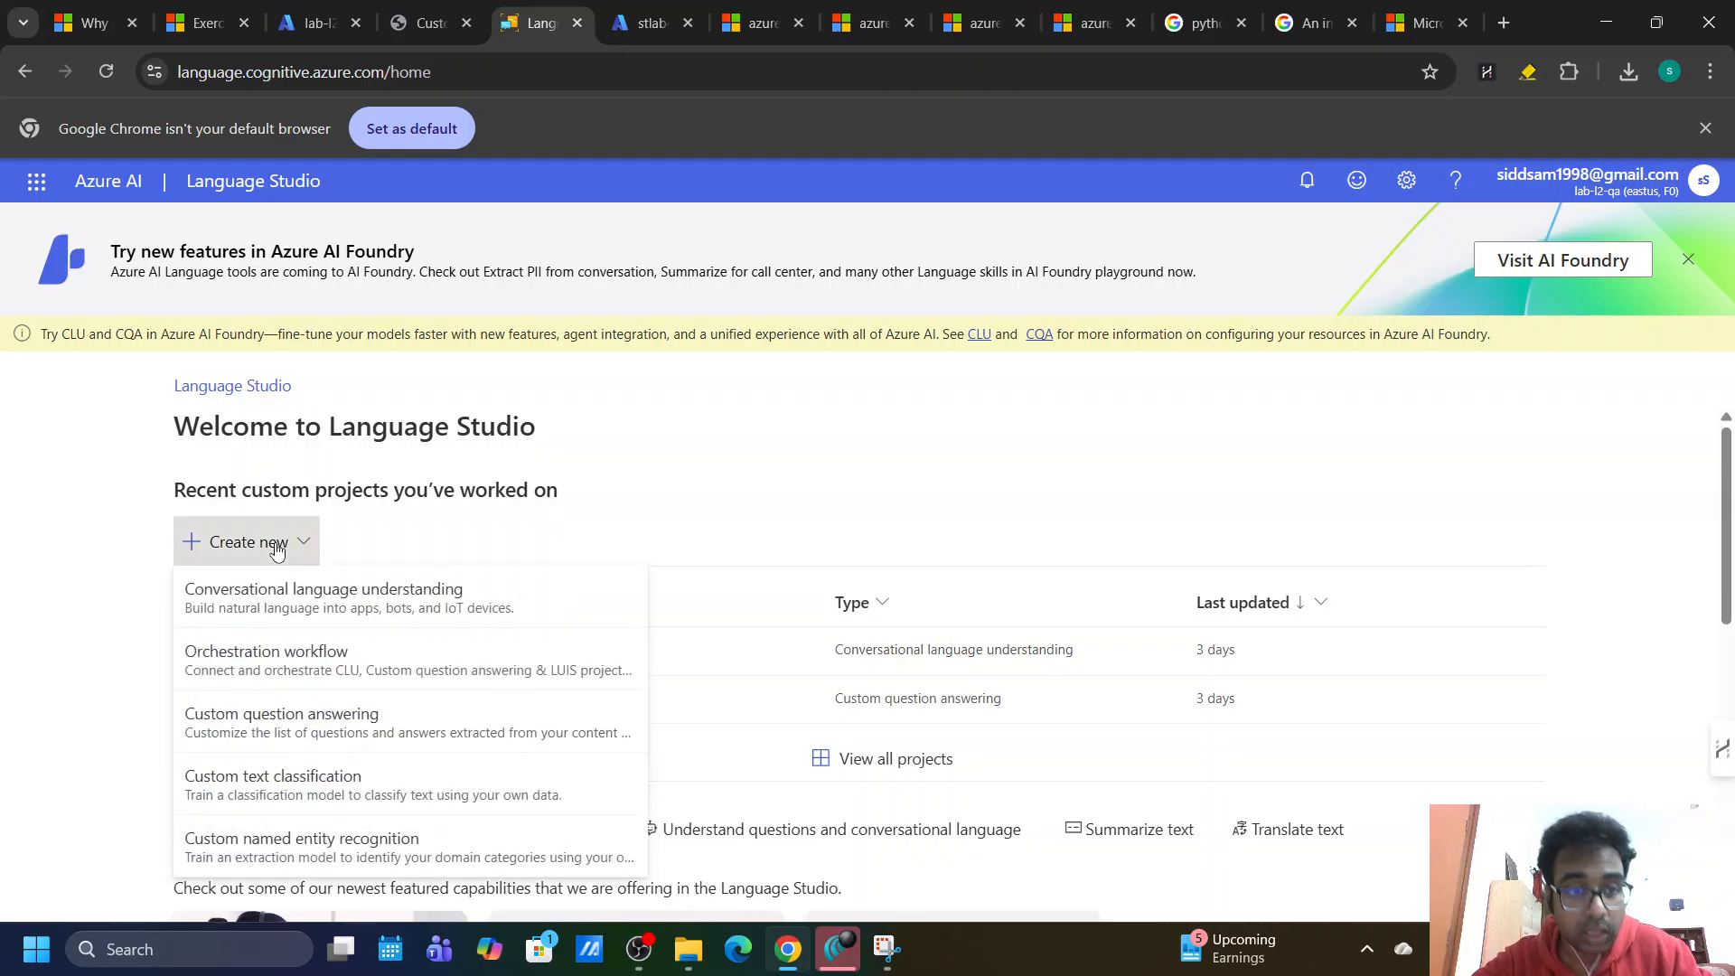
left_click(286, 782)
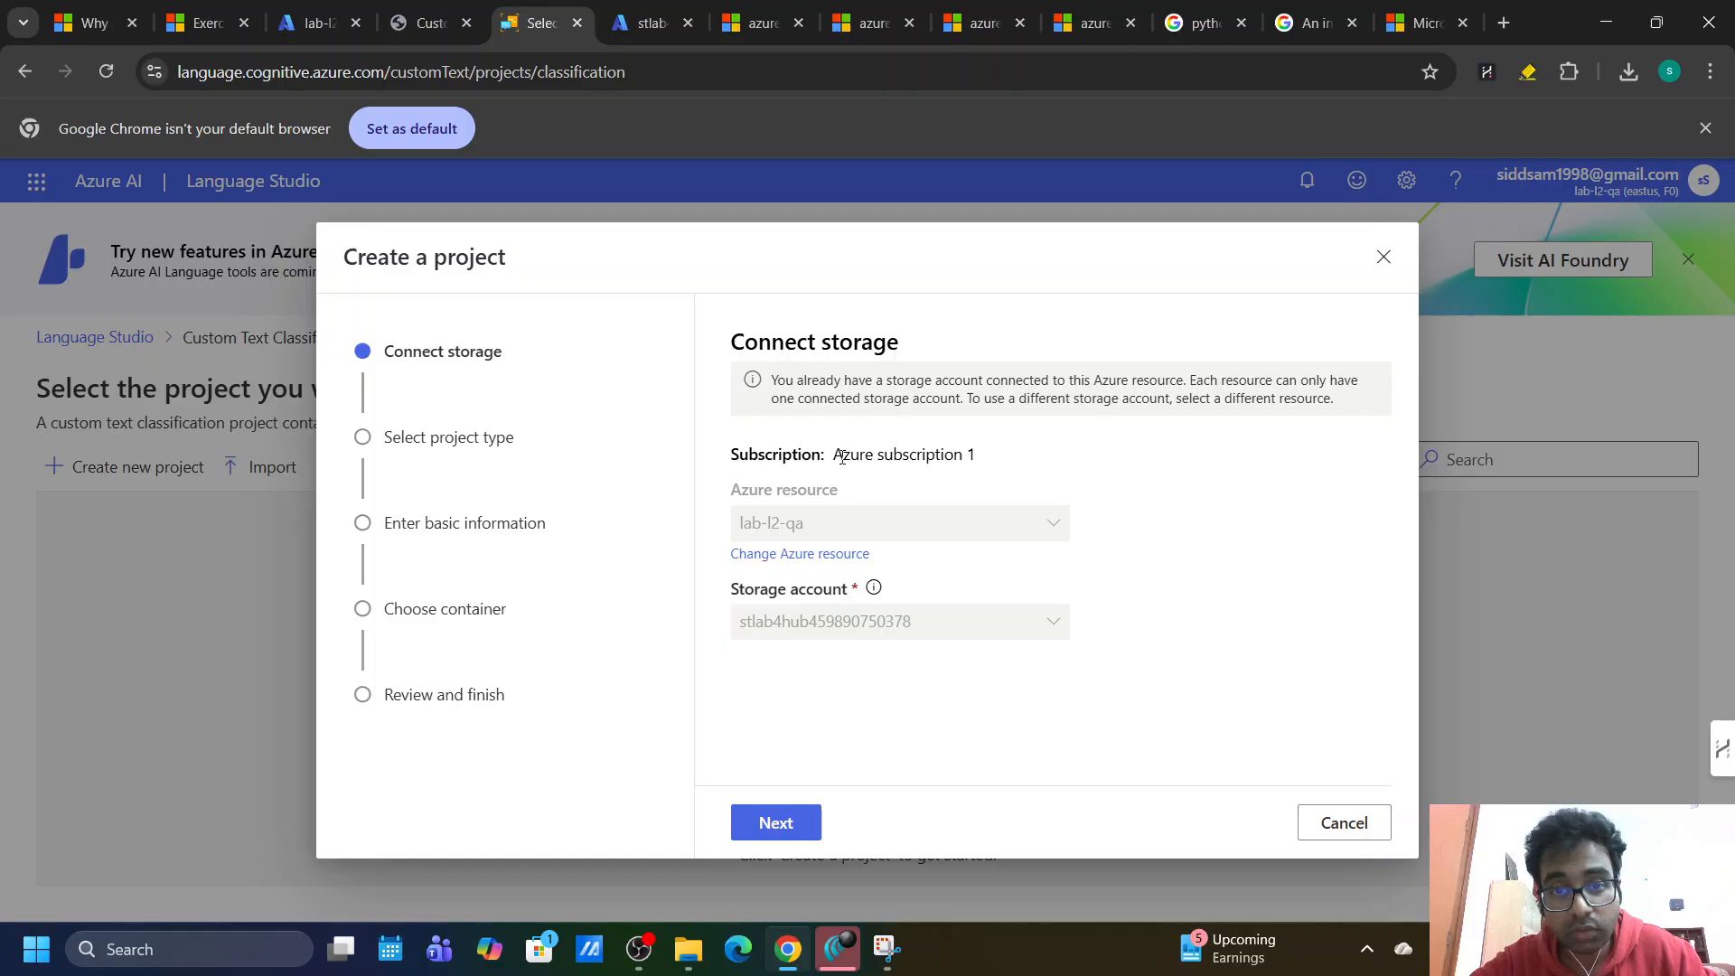
Review the prefilled subscription, Azure resource and storage account, and accept the storage connection to proceed to the project type.
left_click_drag(842, 458, 953, 460)
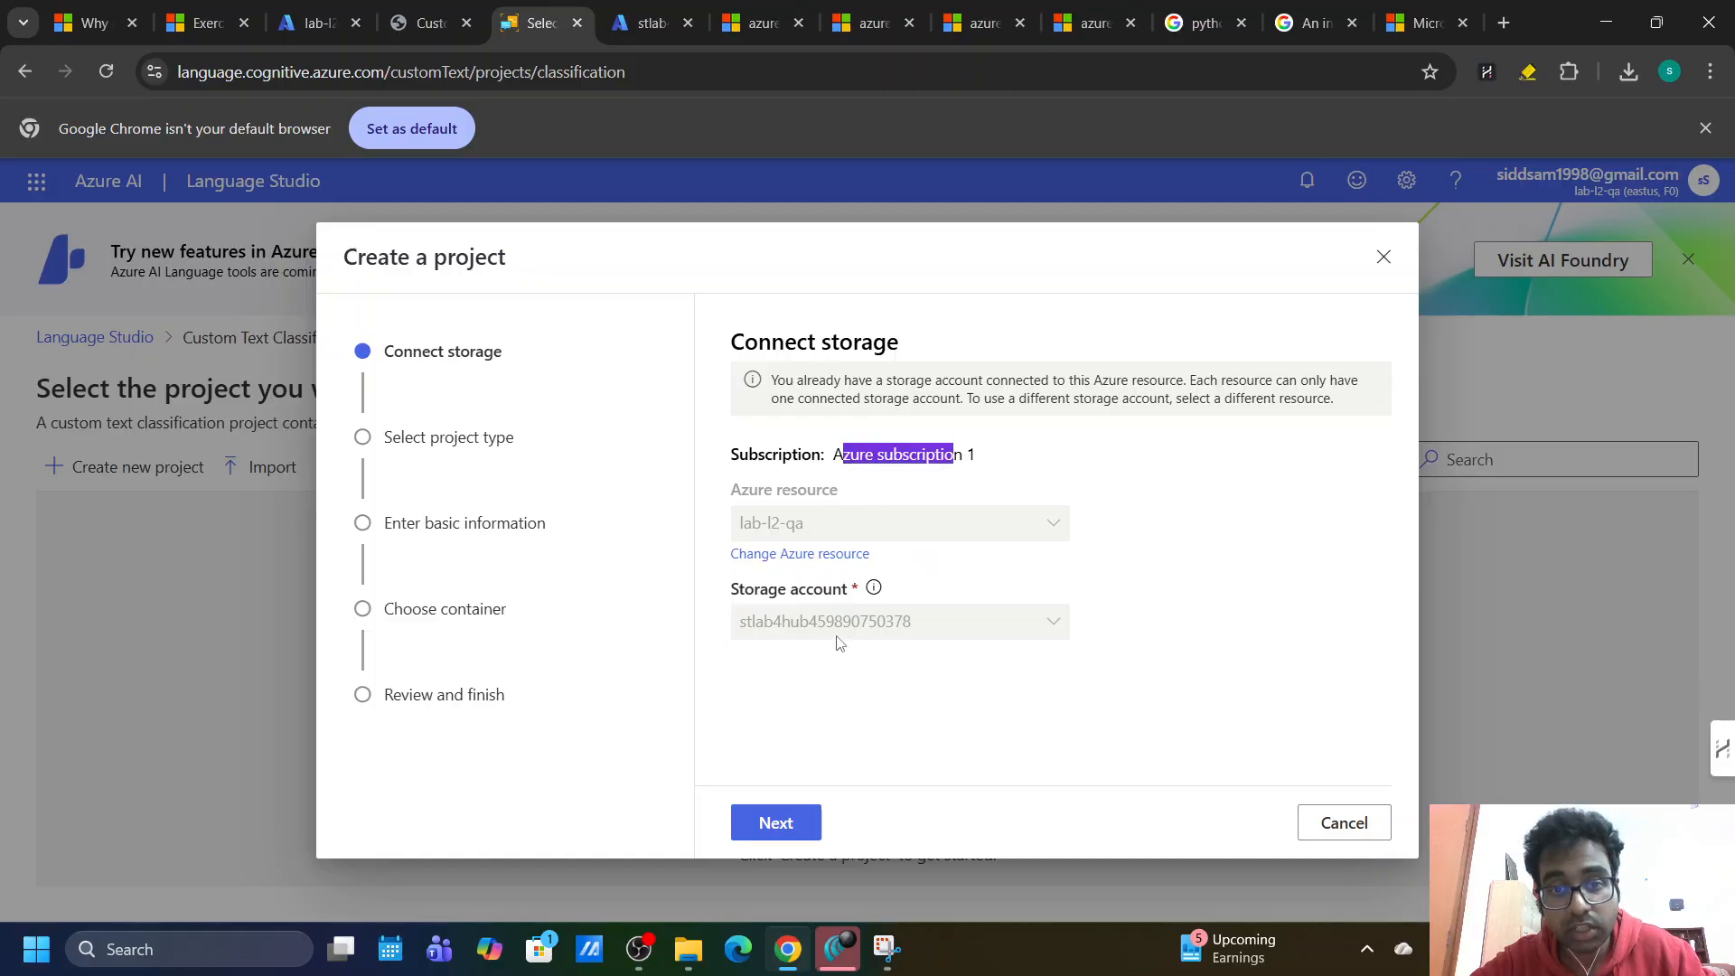
mouse_move(868, 592)
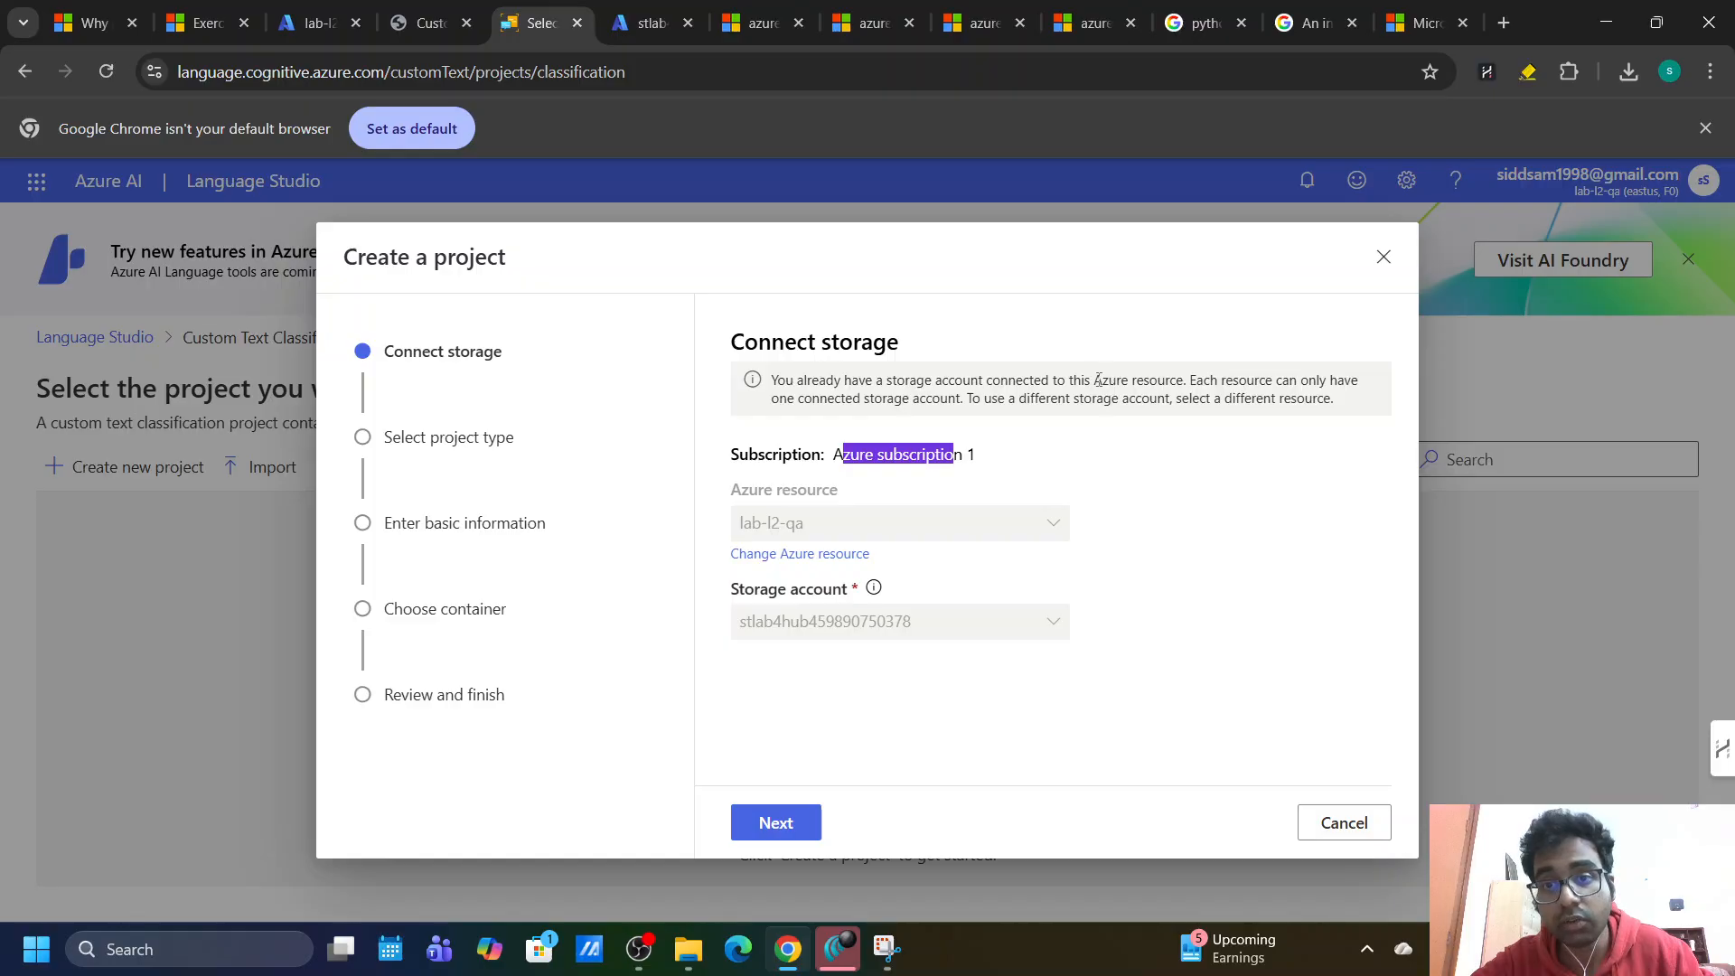
left_click_drag(1095, 380, 1157, 381)
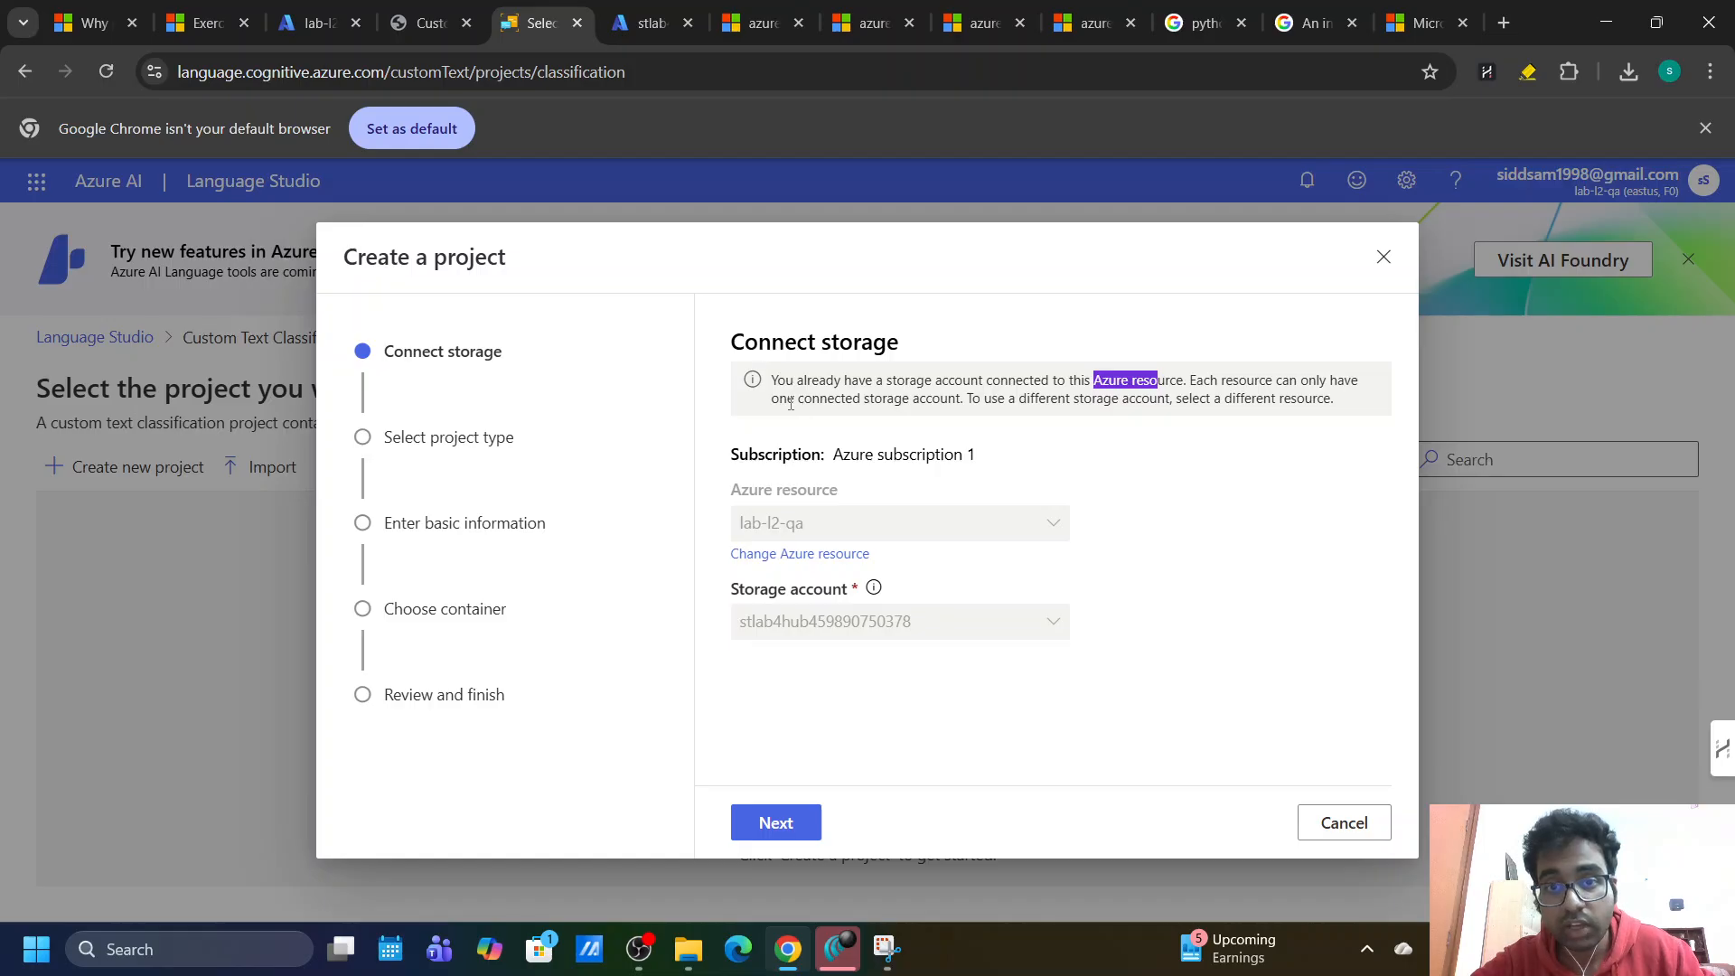
left_click_drag(789, 402, 938, 404)
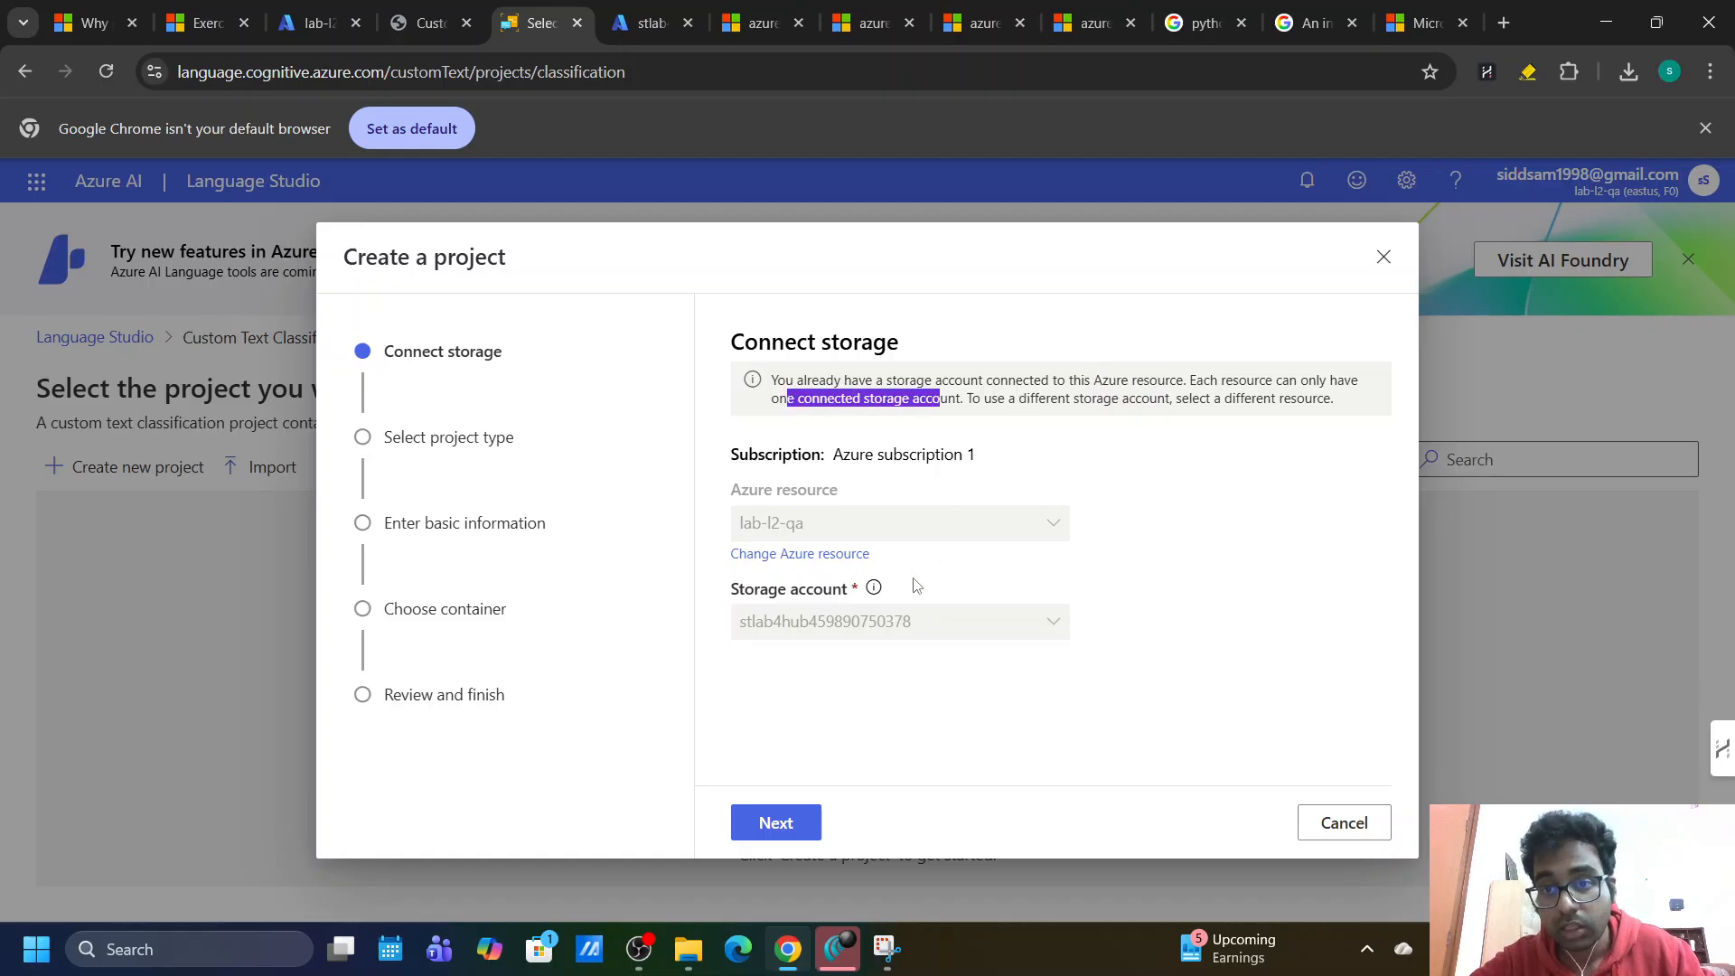
left_click(773, 822)
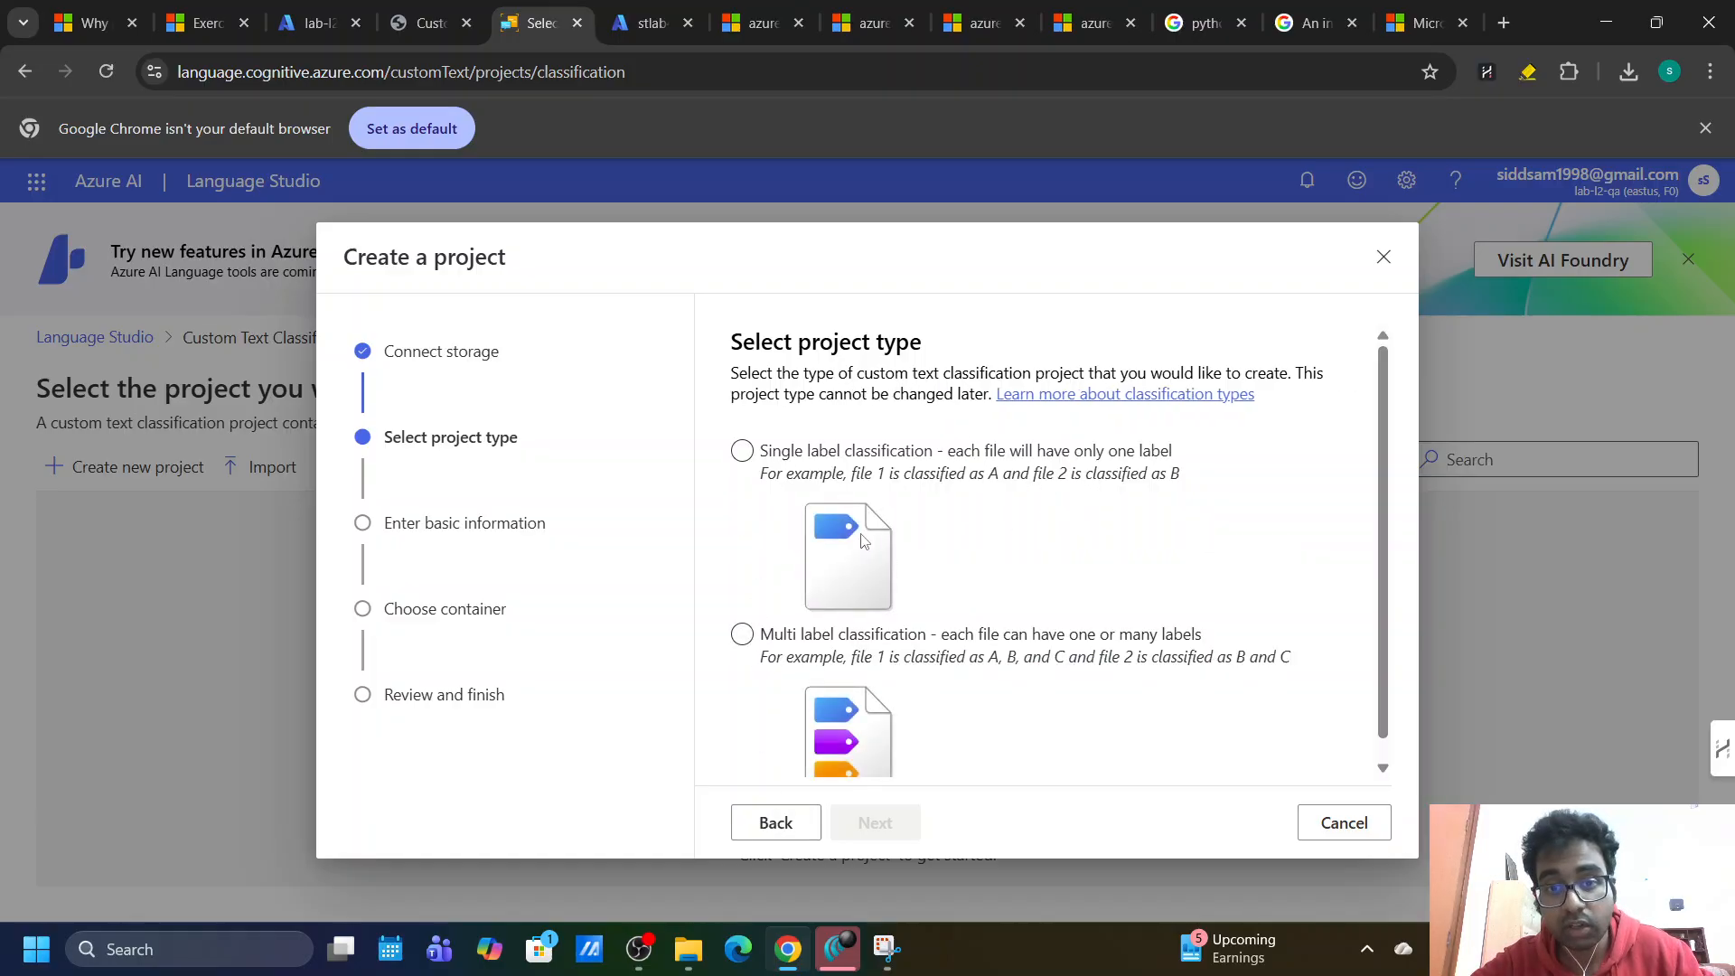
Choose single label classification as the project type, as the lab instructions specify, and proceed to the basic information.
scroll(861, 541, "down", 1)
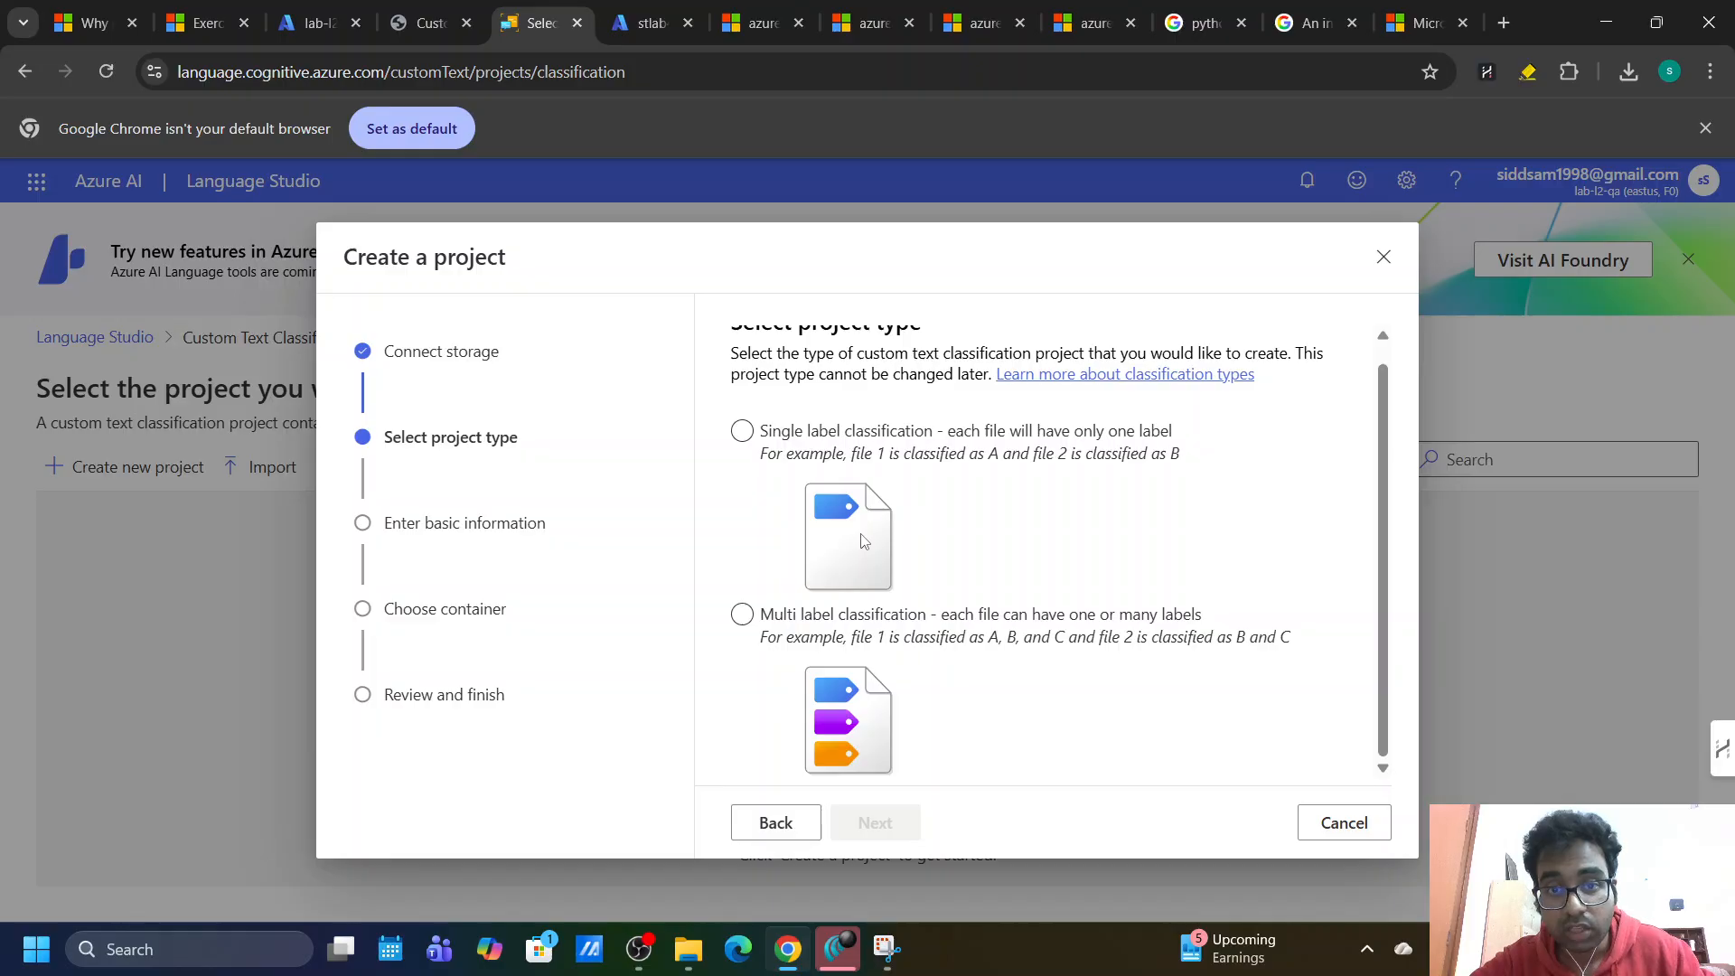
left_click(747, 432)
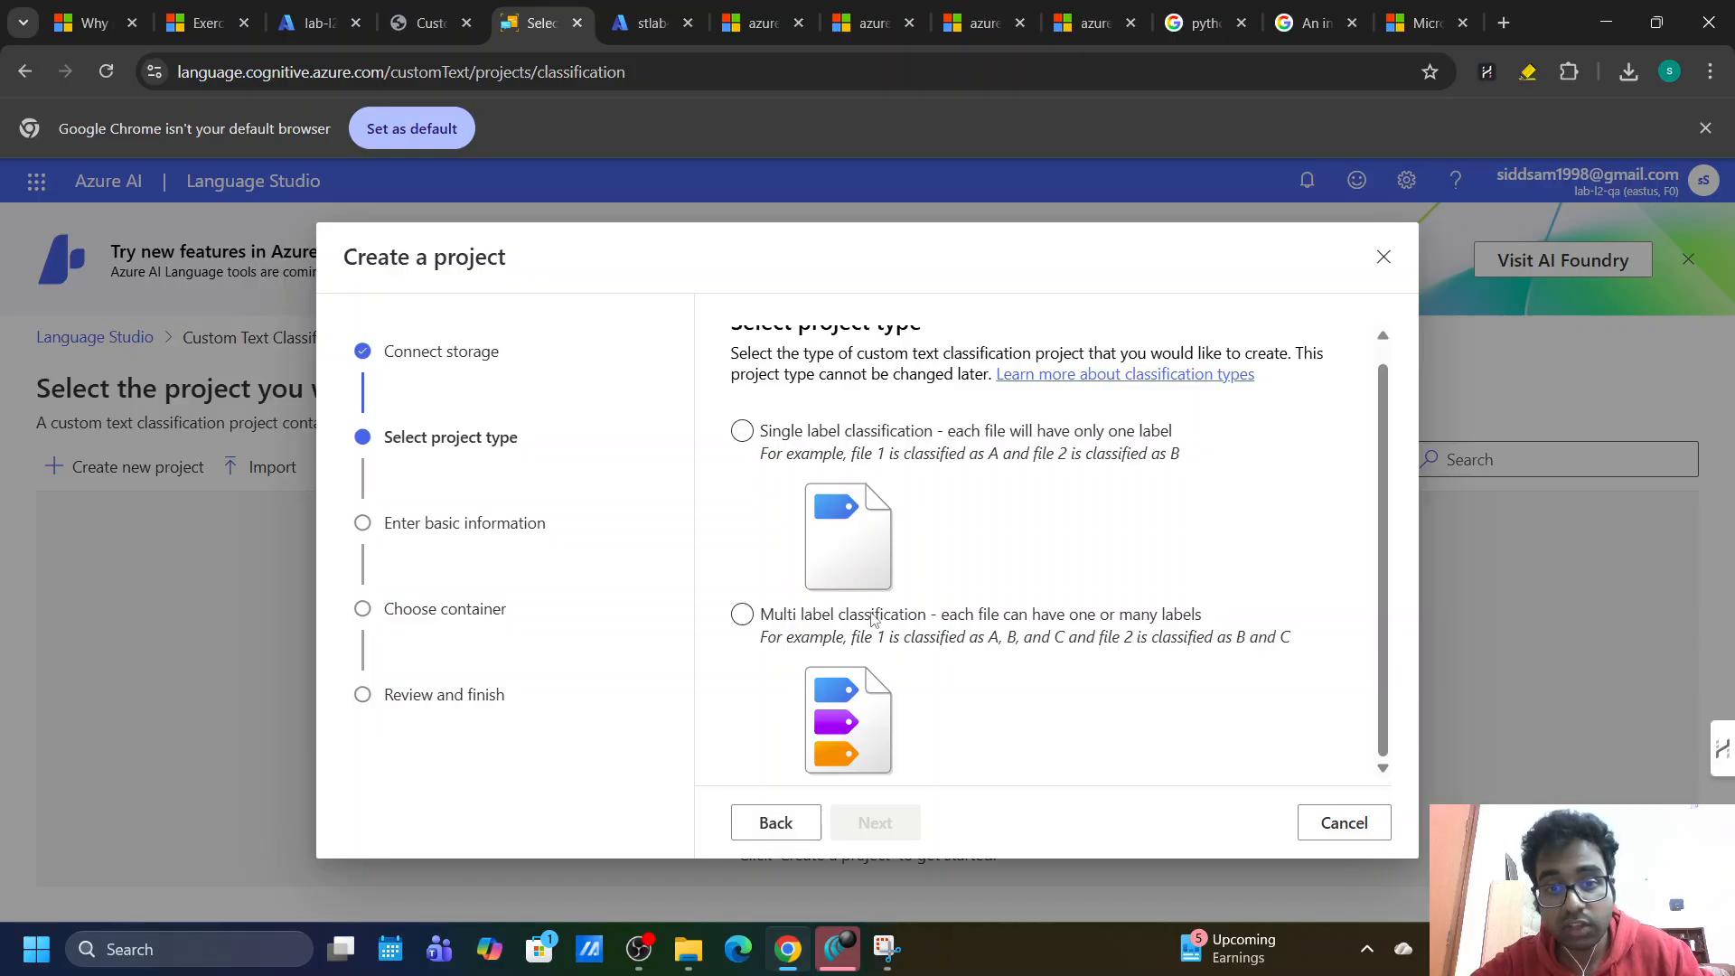
left_click(423, 23)
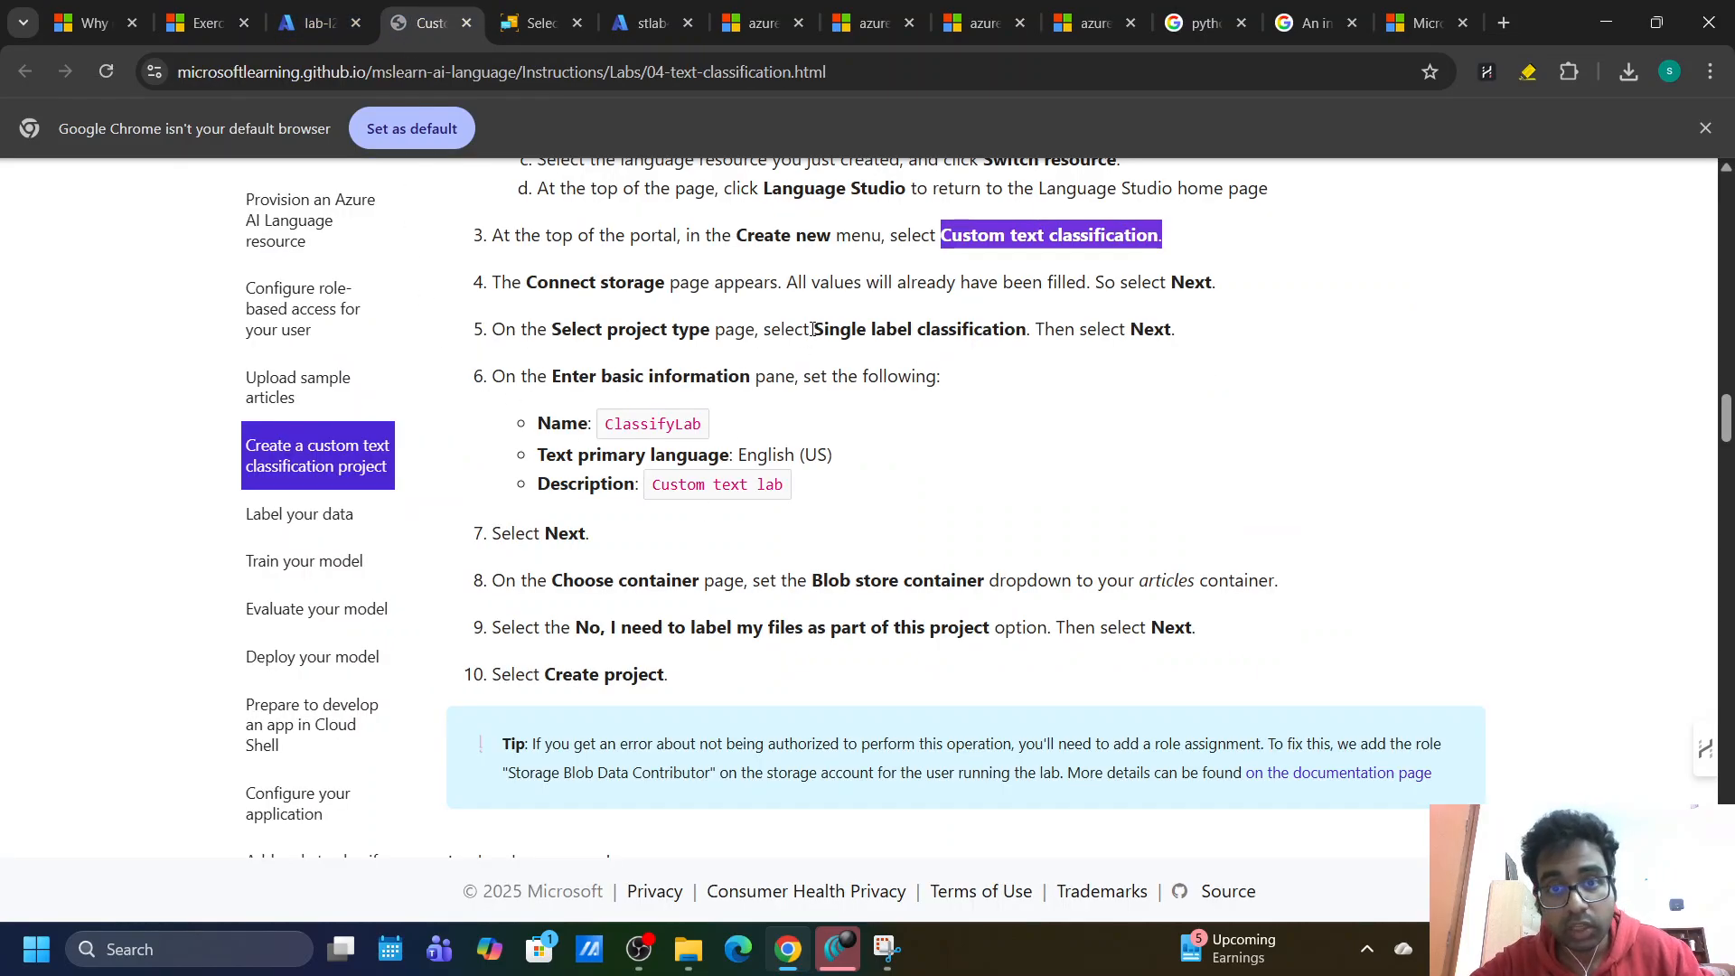
left_click_drag(814, 329, 1025, 330)
left_click(540, 22)
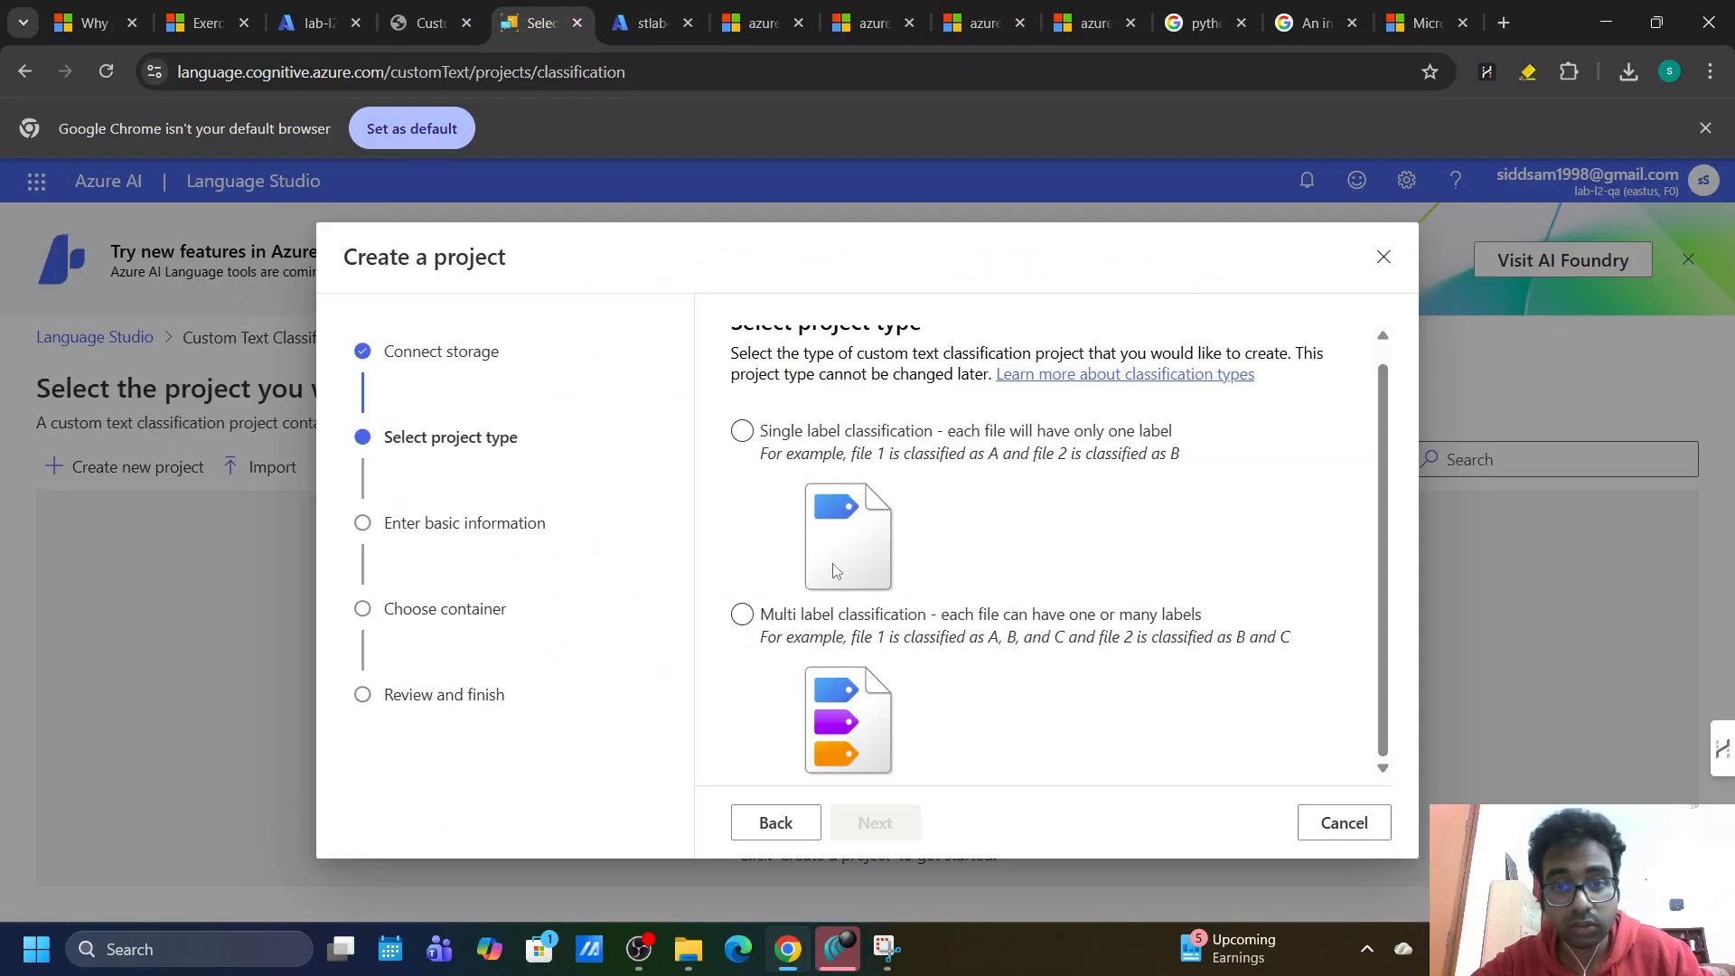
left_click(741, 431)
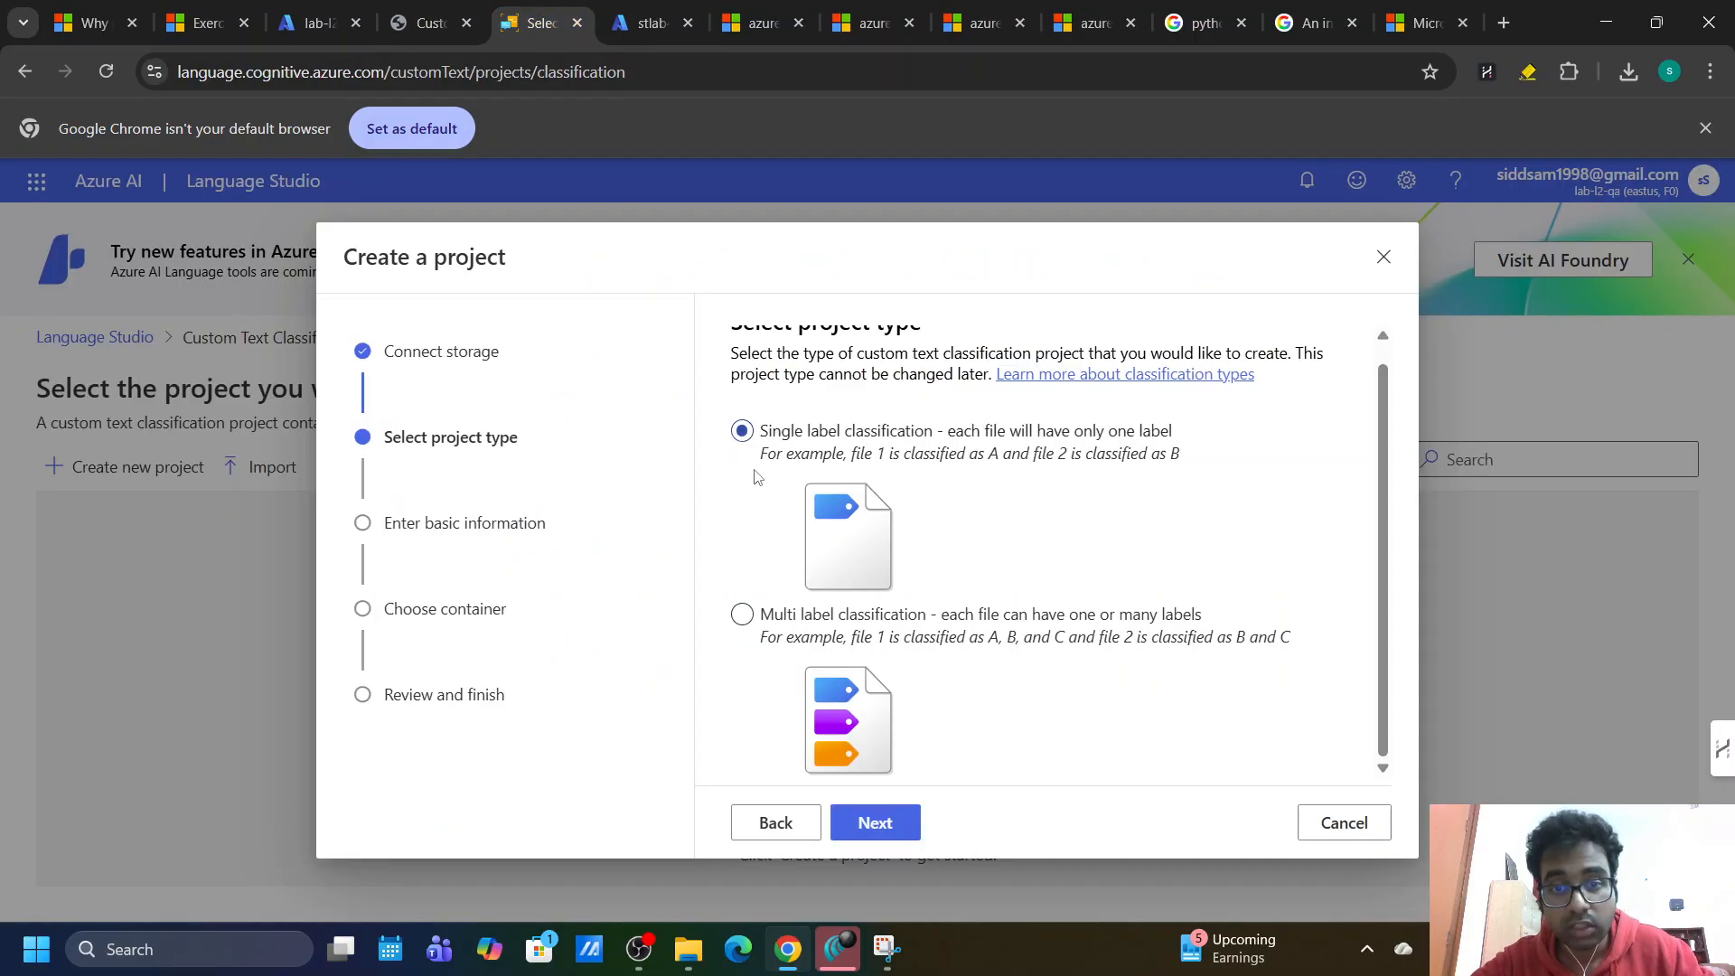
left_click(877, 821)
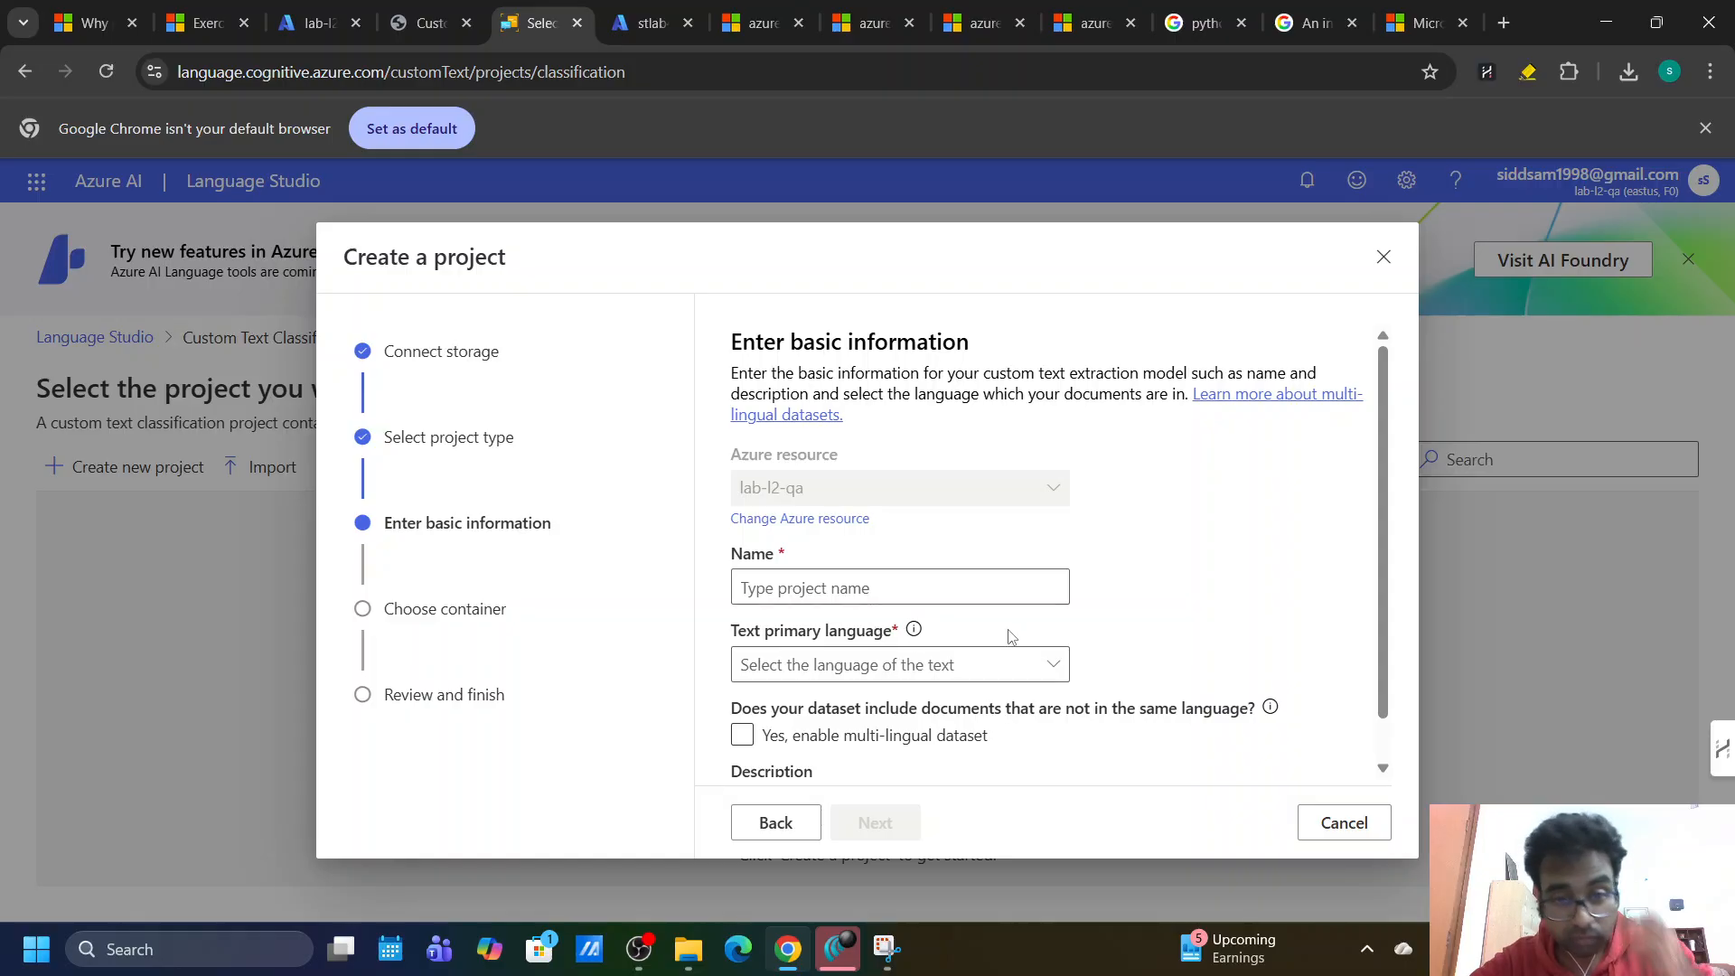
Copy the project name ClassifyLab from the lab instructions and enter it as the new project's name.
left_click(411, 13)
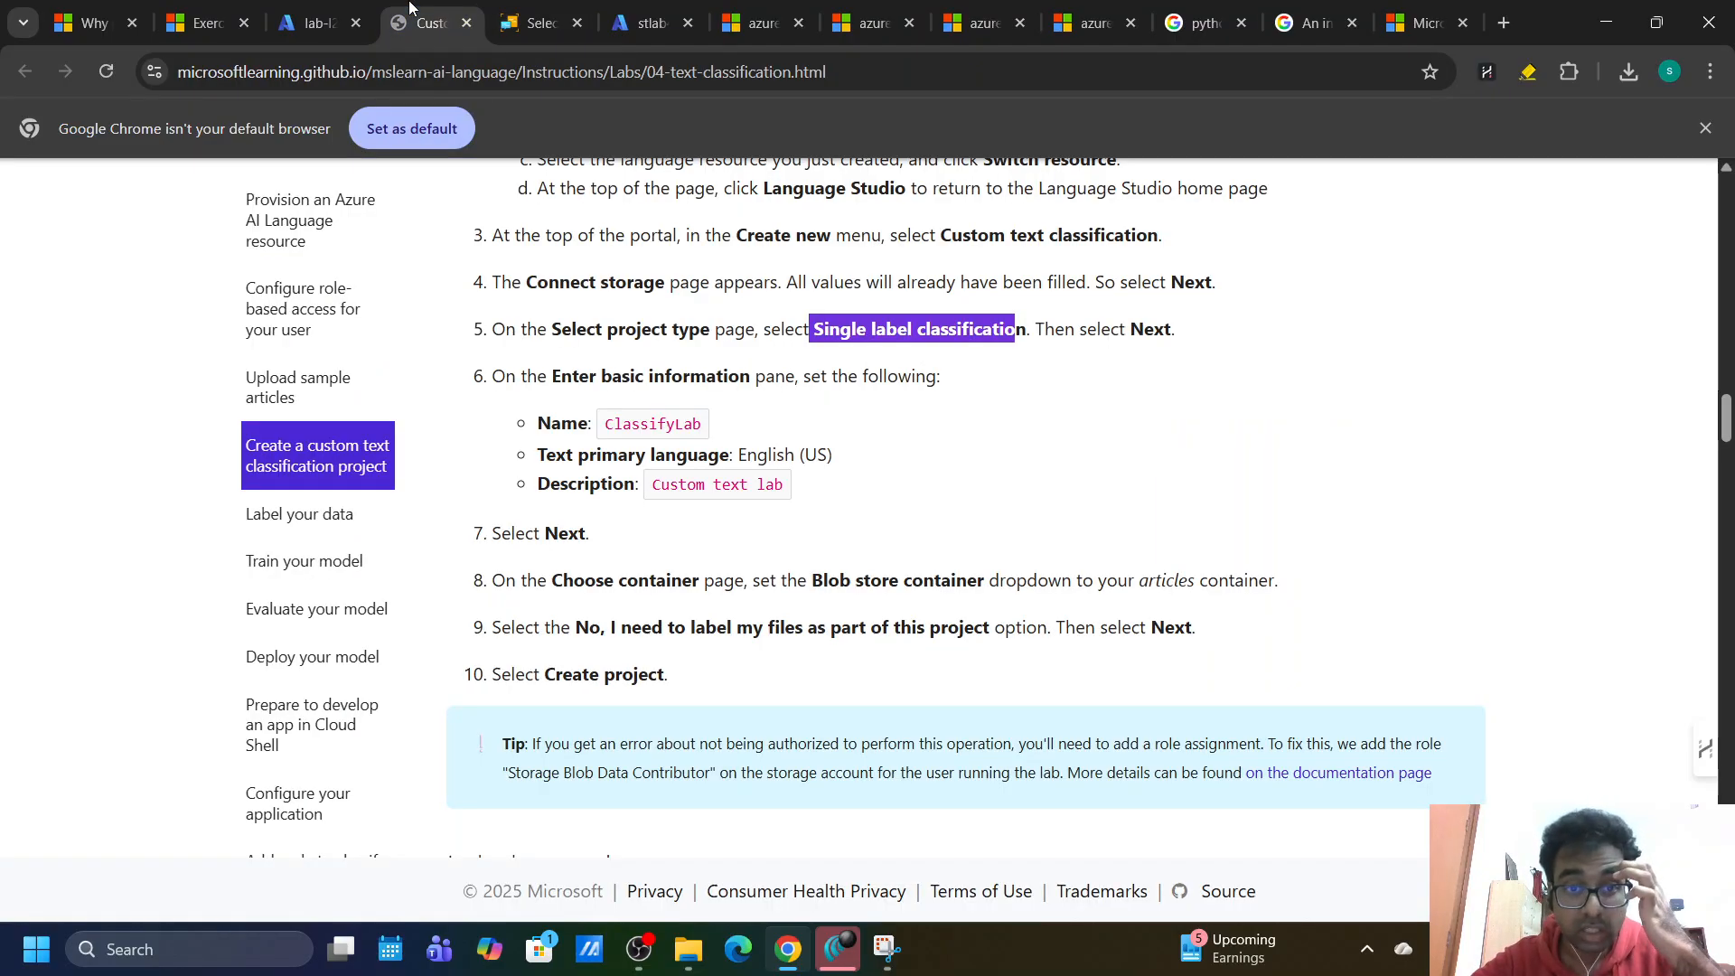
left_click_drag(702, 426, 603, 426)
key("ctrl+c")
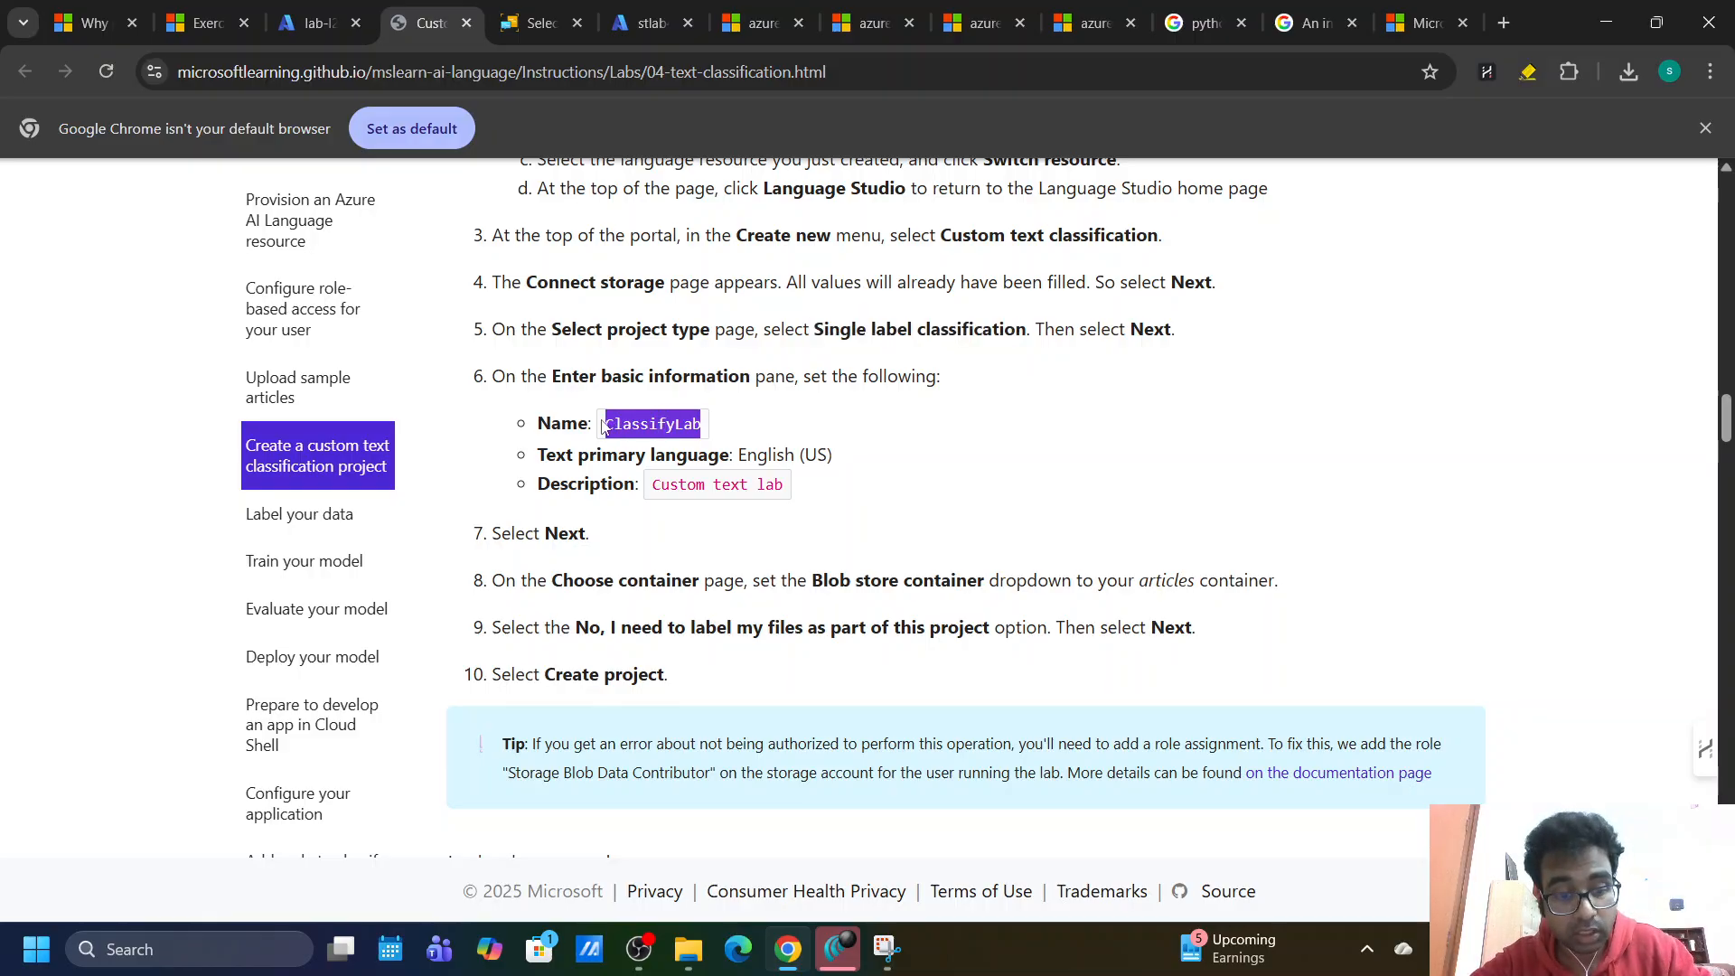
left_click(538, 20)
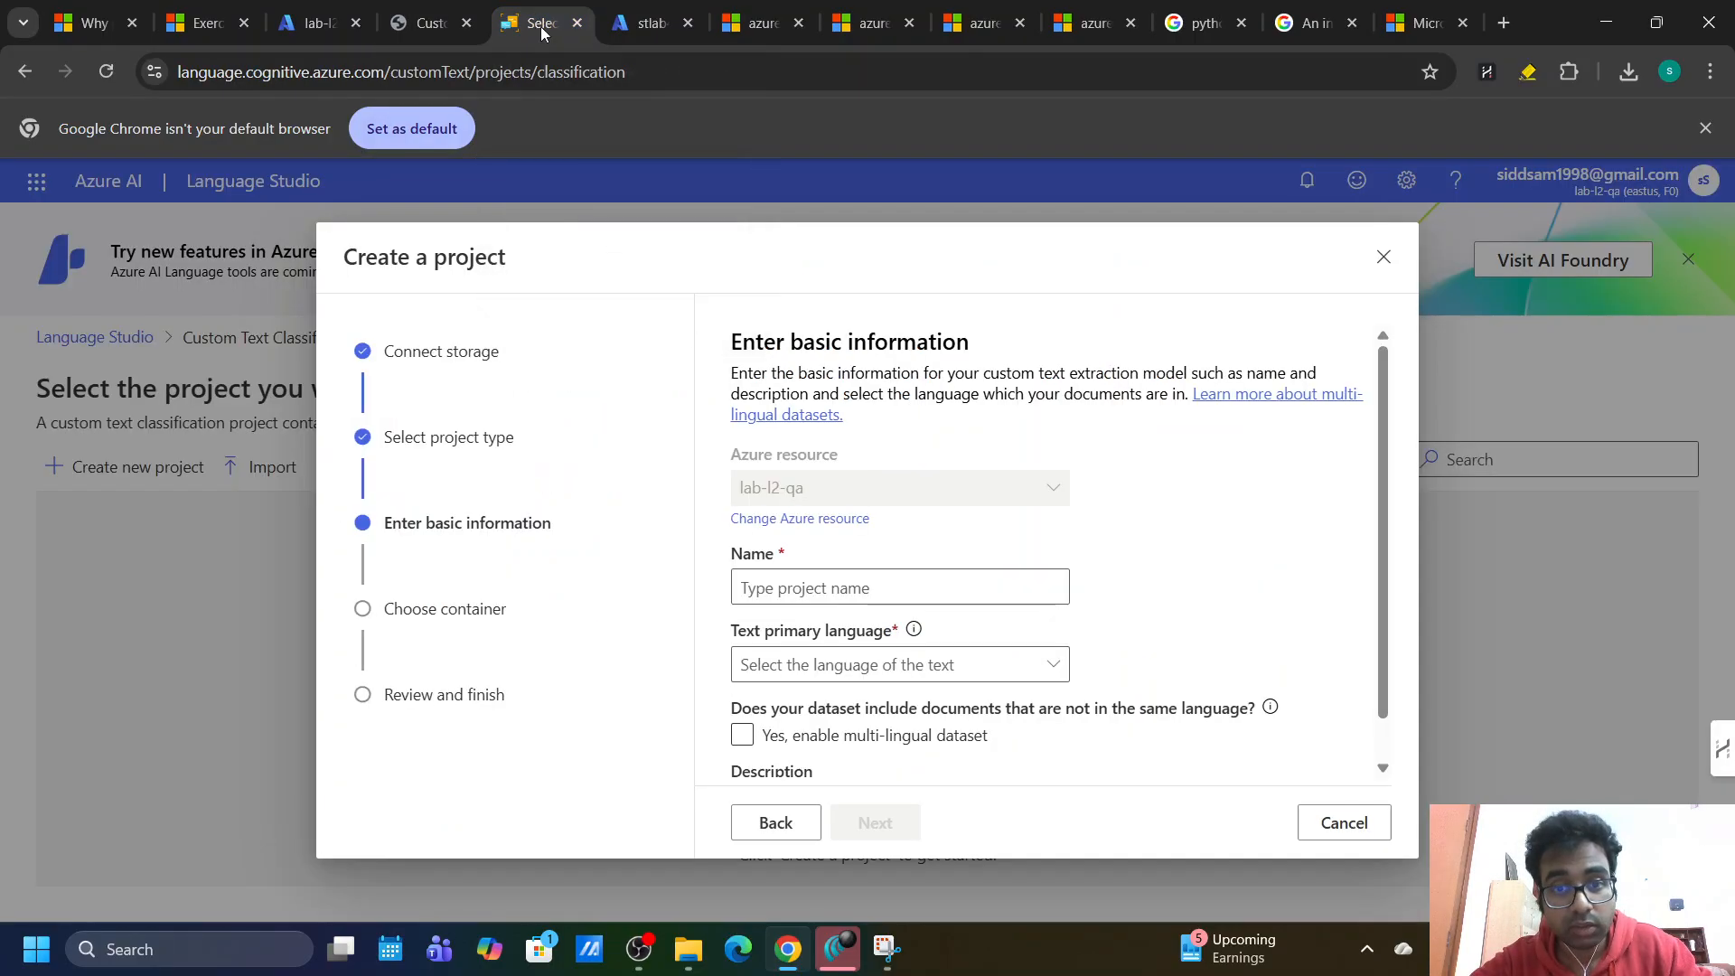
left_click(787, 583)
key("ctrl+v")
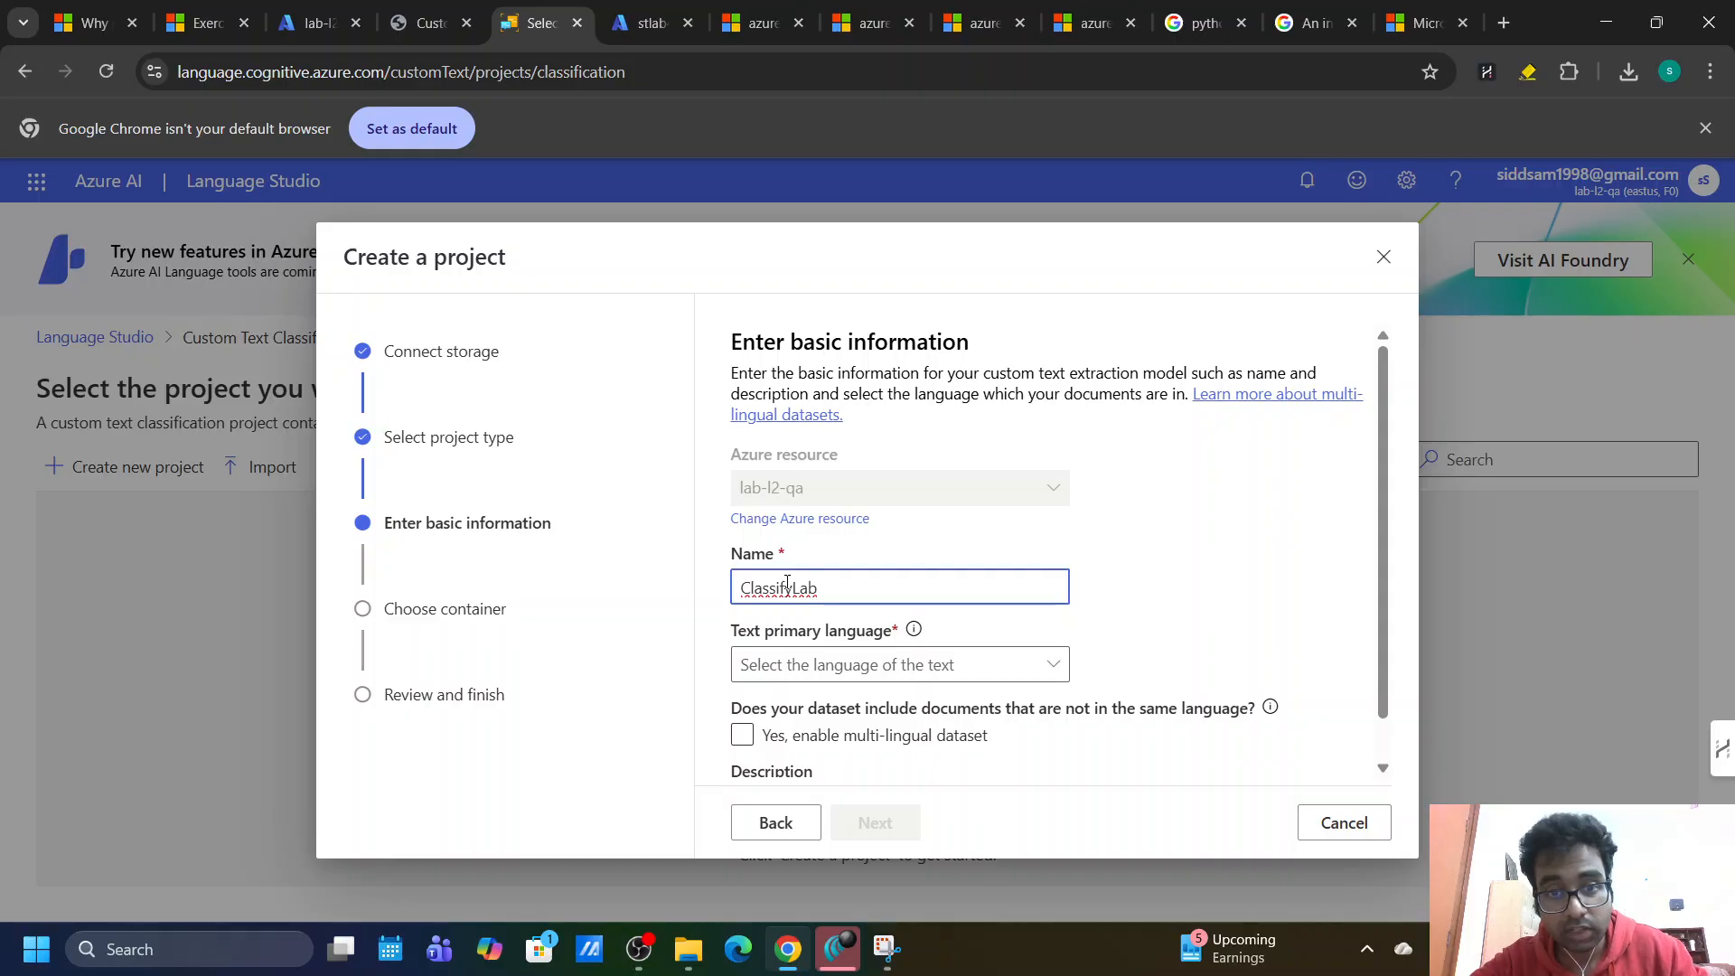
Set the project description to "Custom text lab", copied from the lab instructions.
scroll(798, 701, "down", 1)
left_click(773, 754)
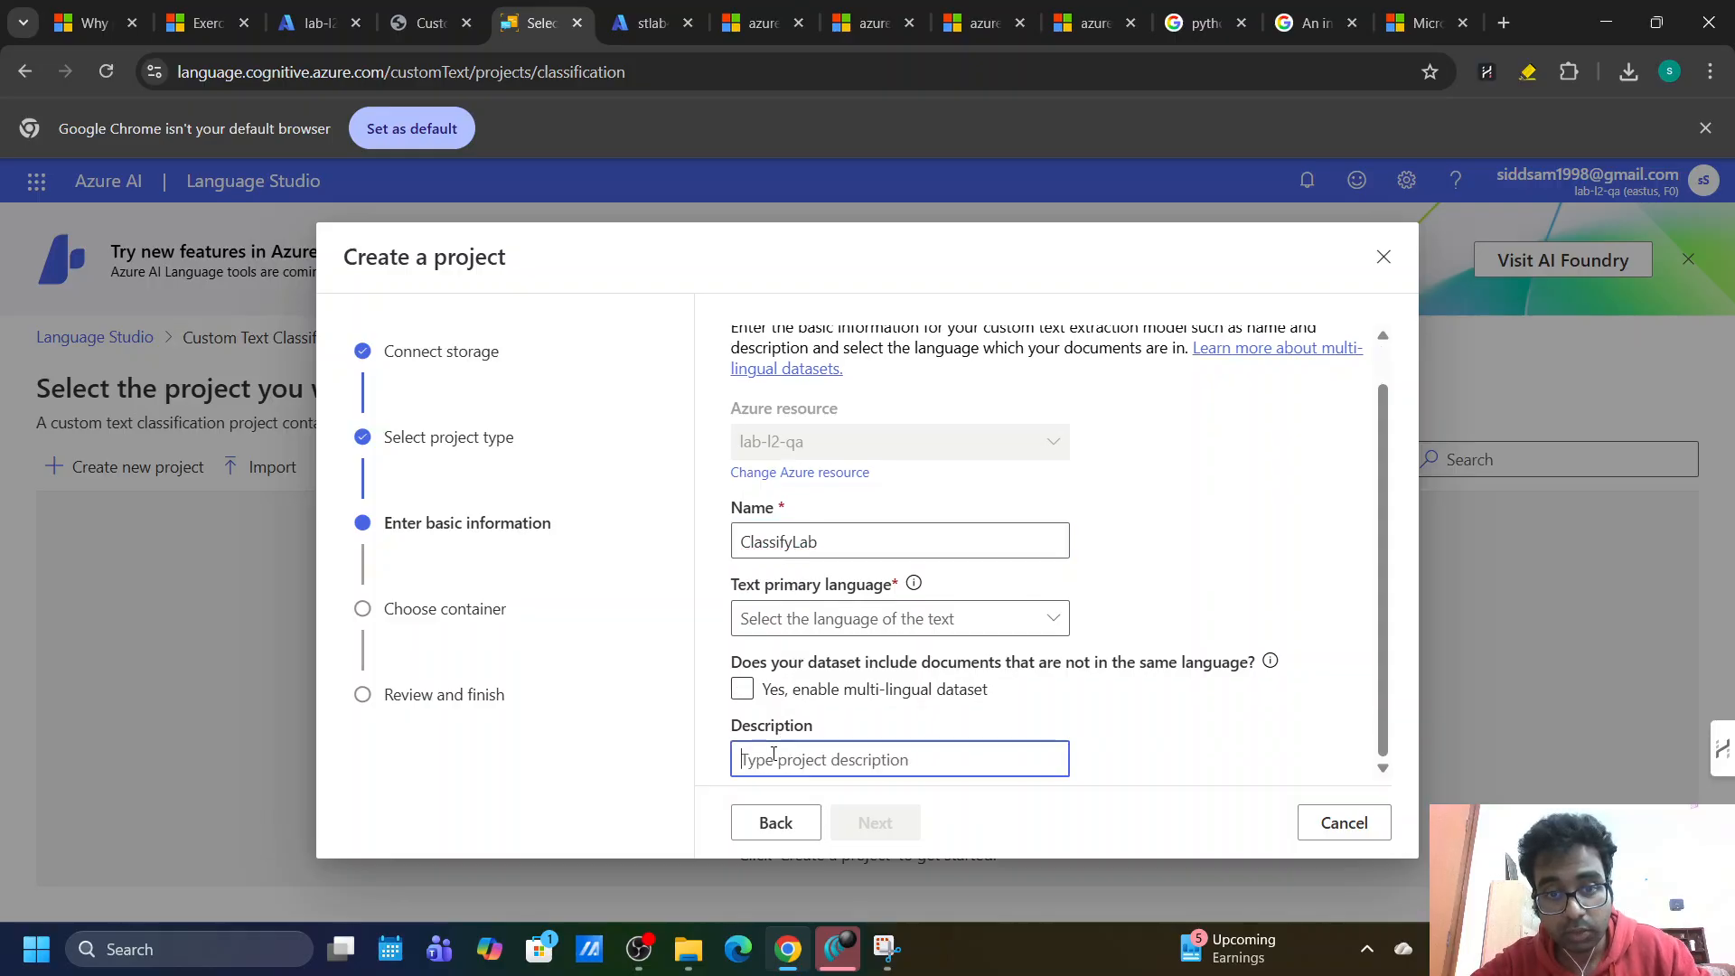
left_click(430, 23)
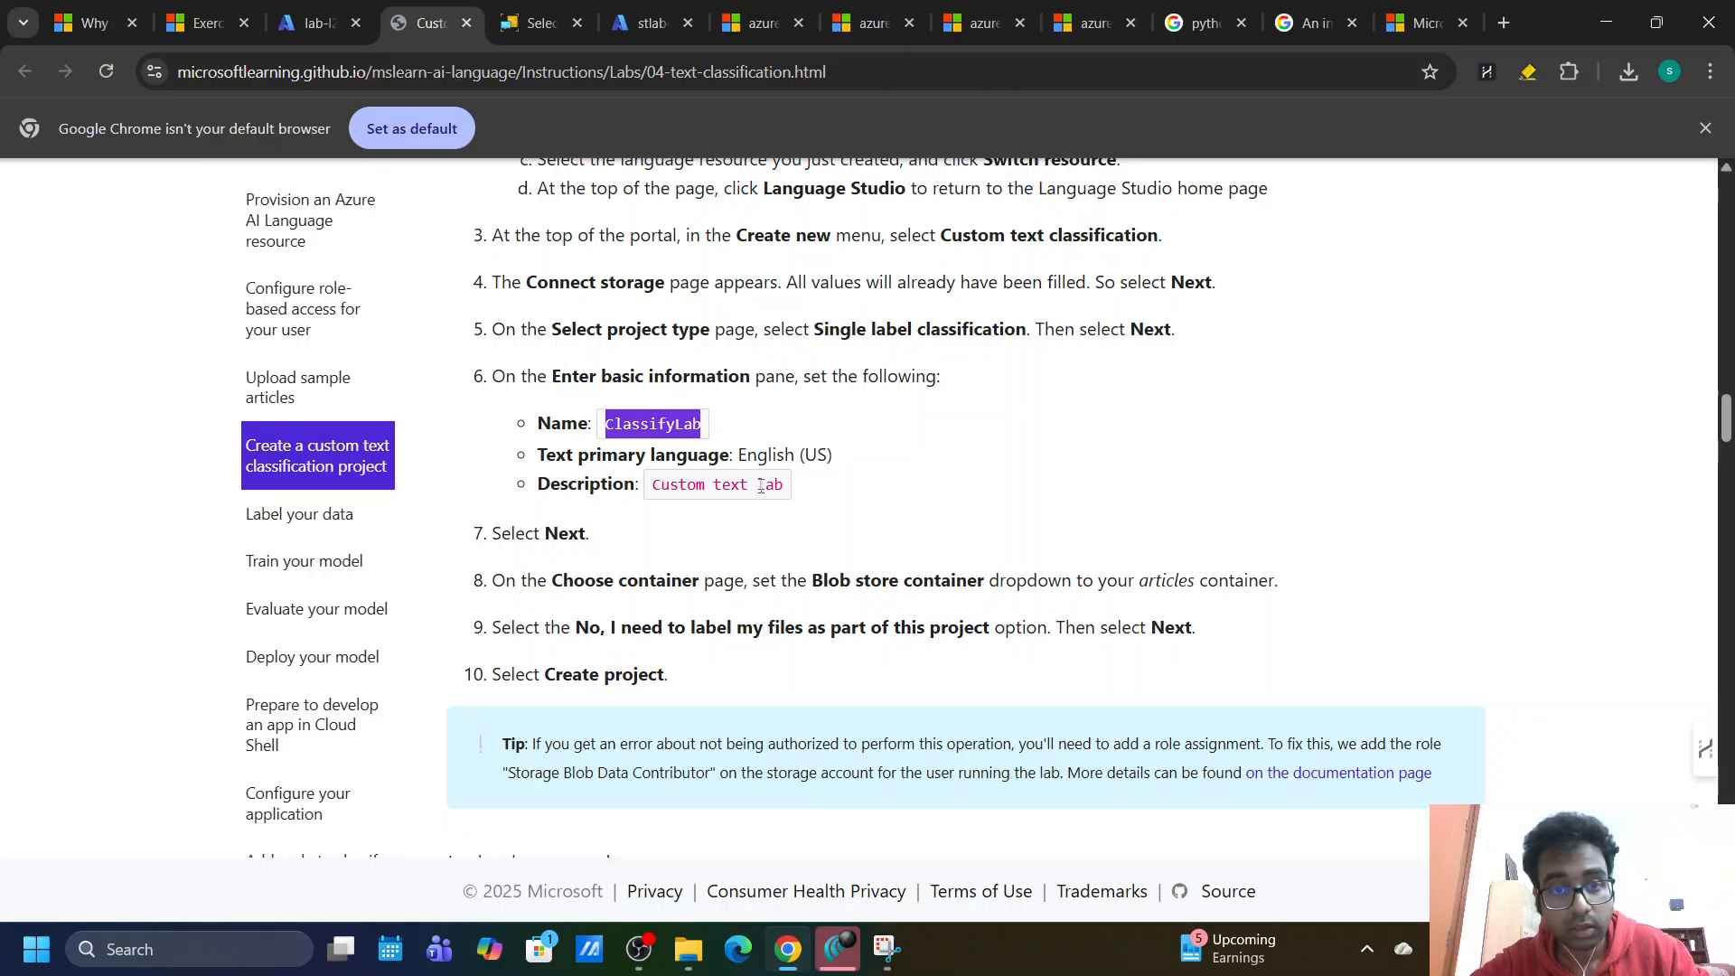
left_click_drag(779, 488, 653, 488)
key("ctrl+c")
left_click(535, 22)
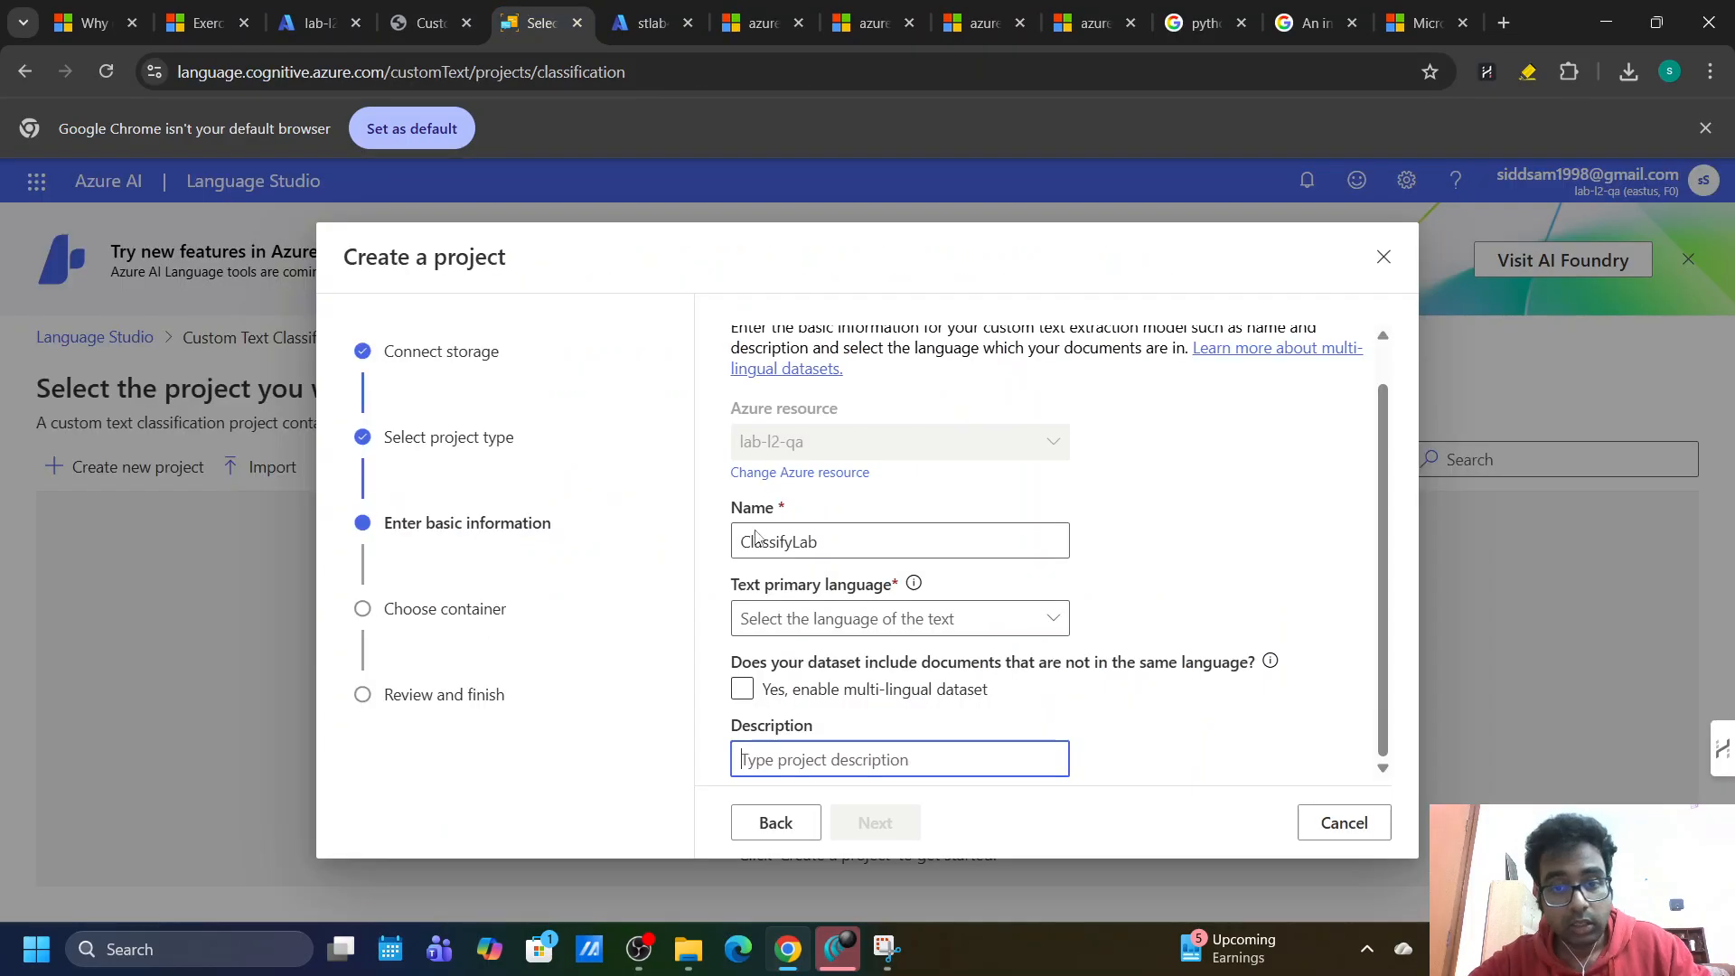
key("ctrl+v")
type("b")
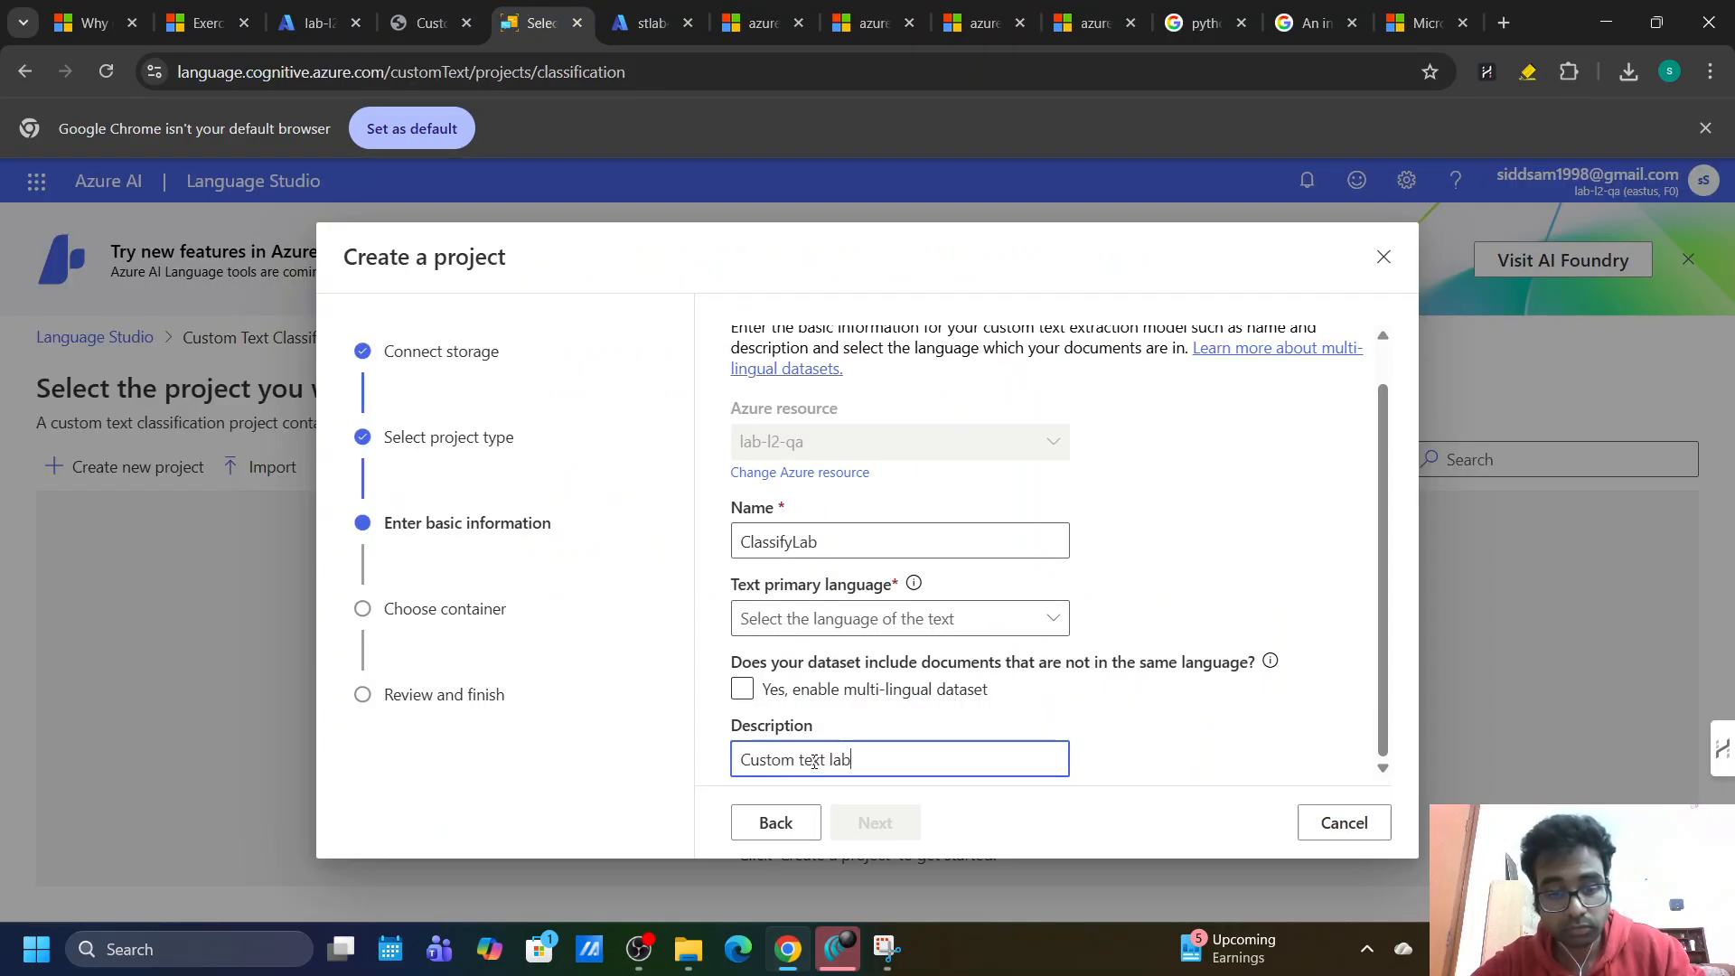
Set the text primary language to English (US) and submit the basic information with the multi-lingual dataset option disabled.
left_click(775, 628)
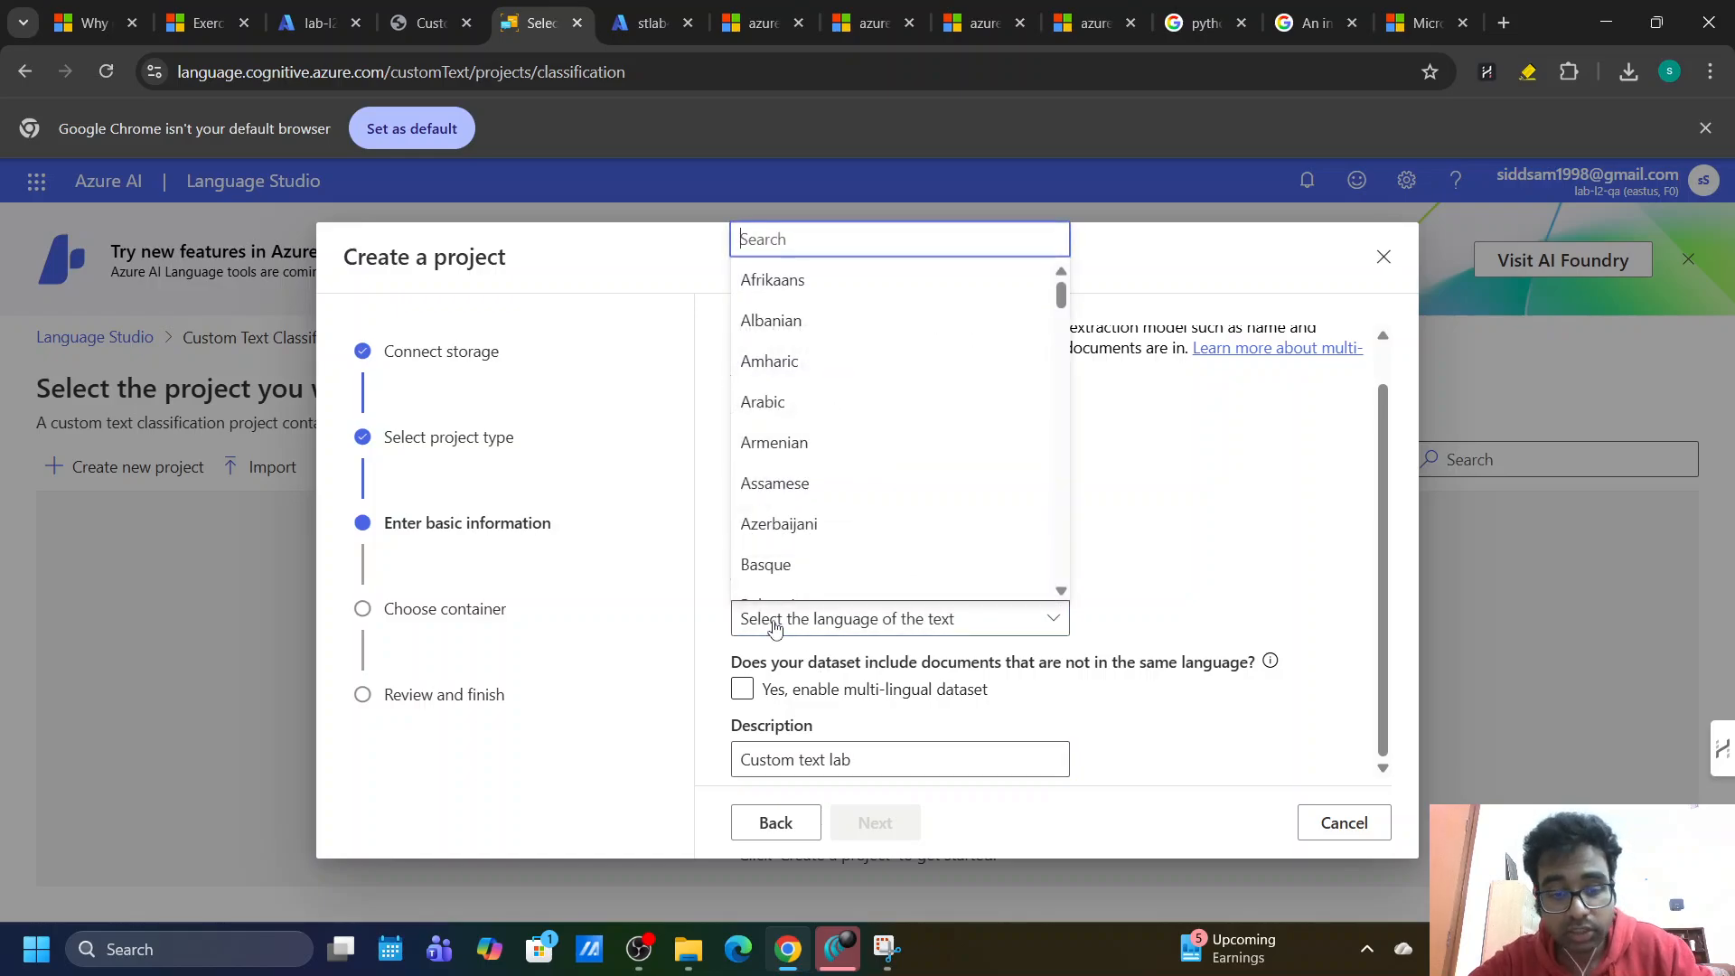
type("eng")
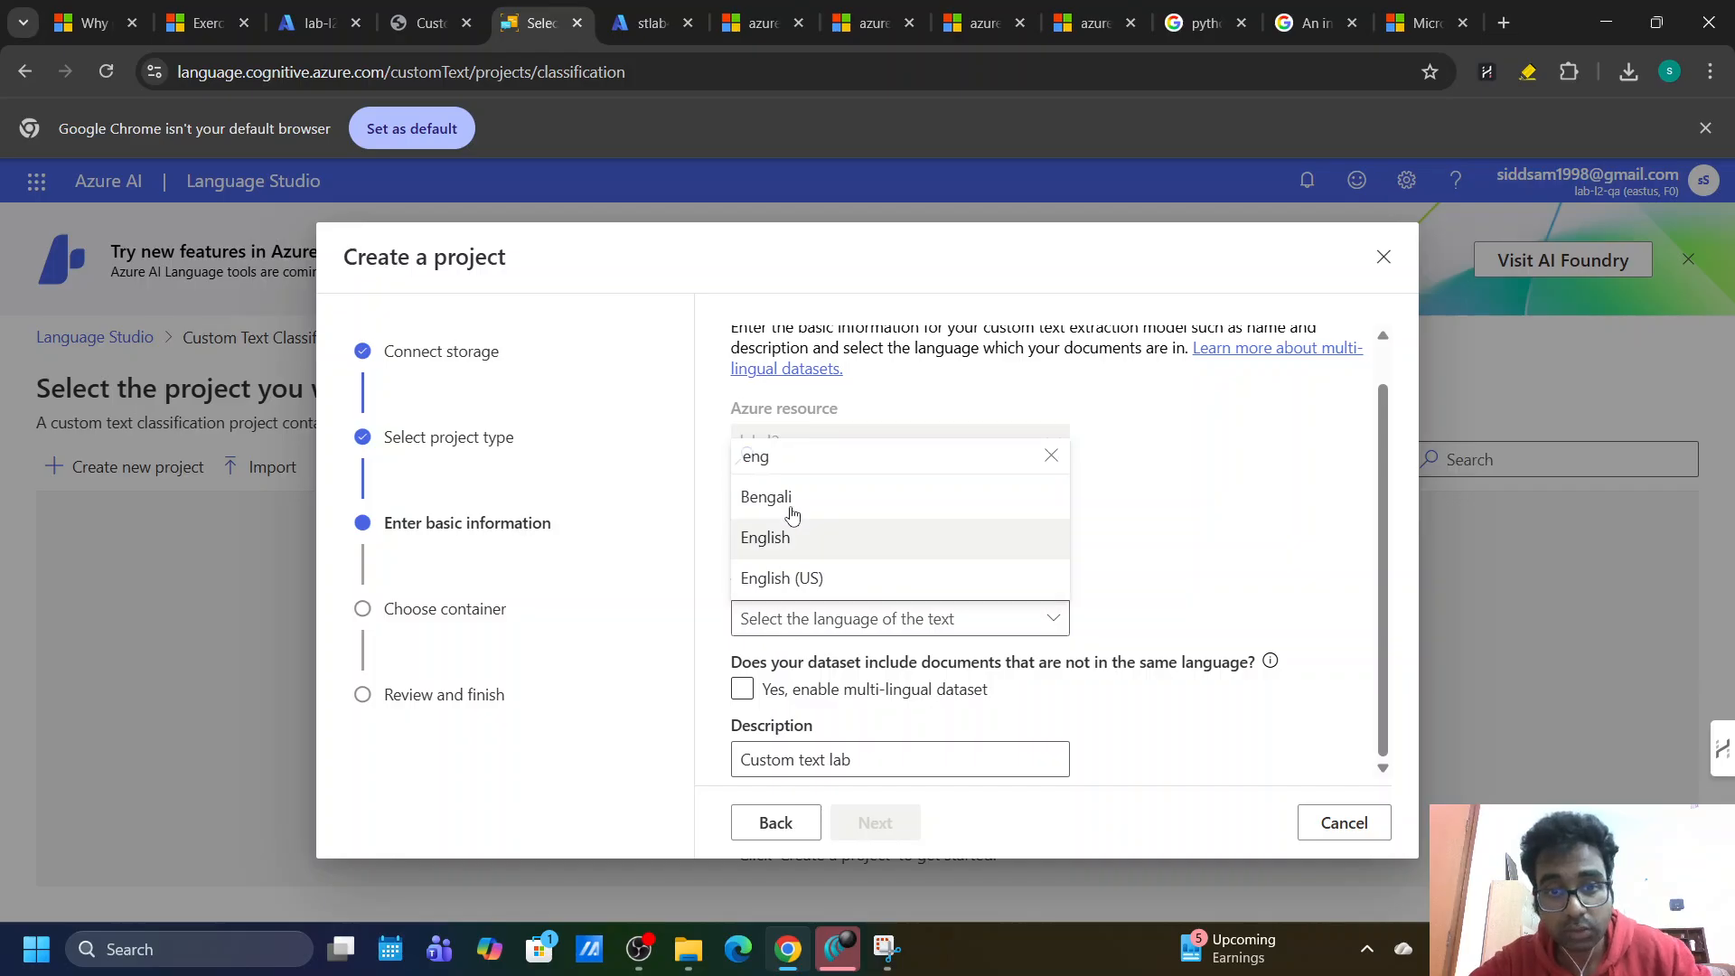
left_click(760, 577)
left_click(429, 23)
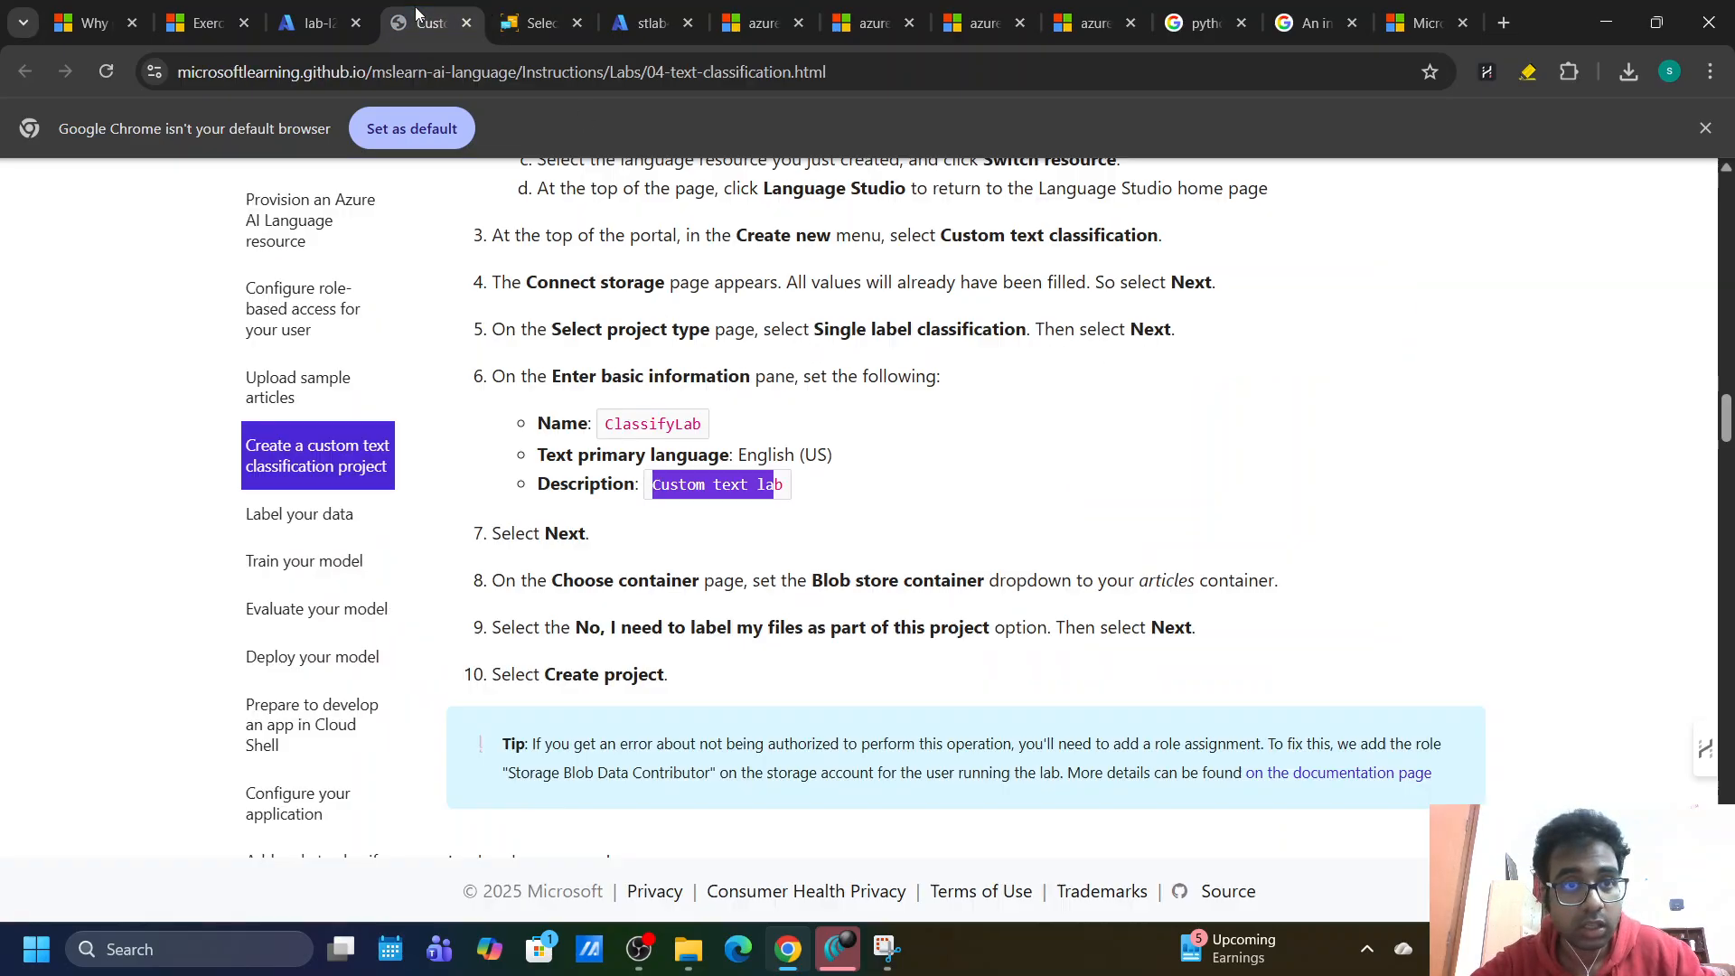
left_click(515, 27)
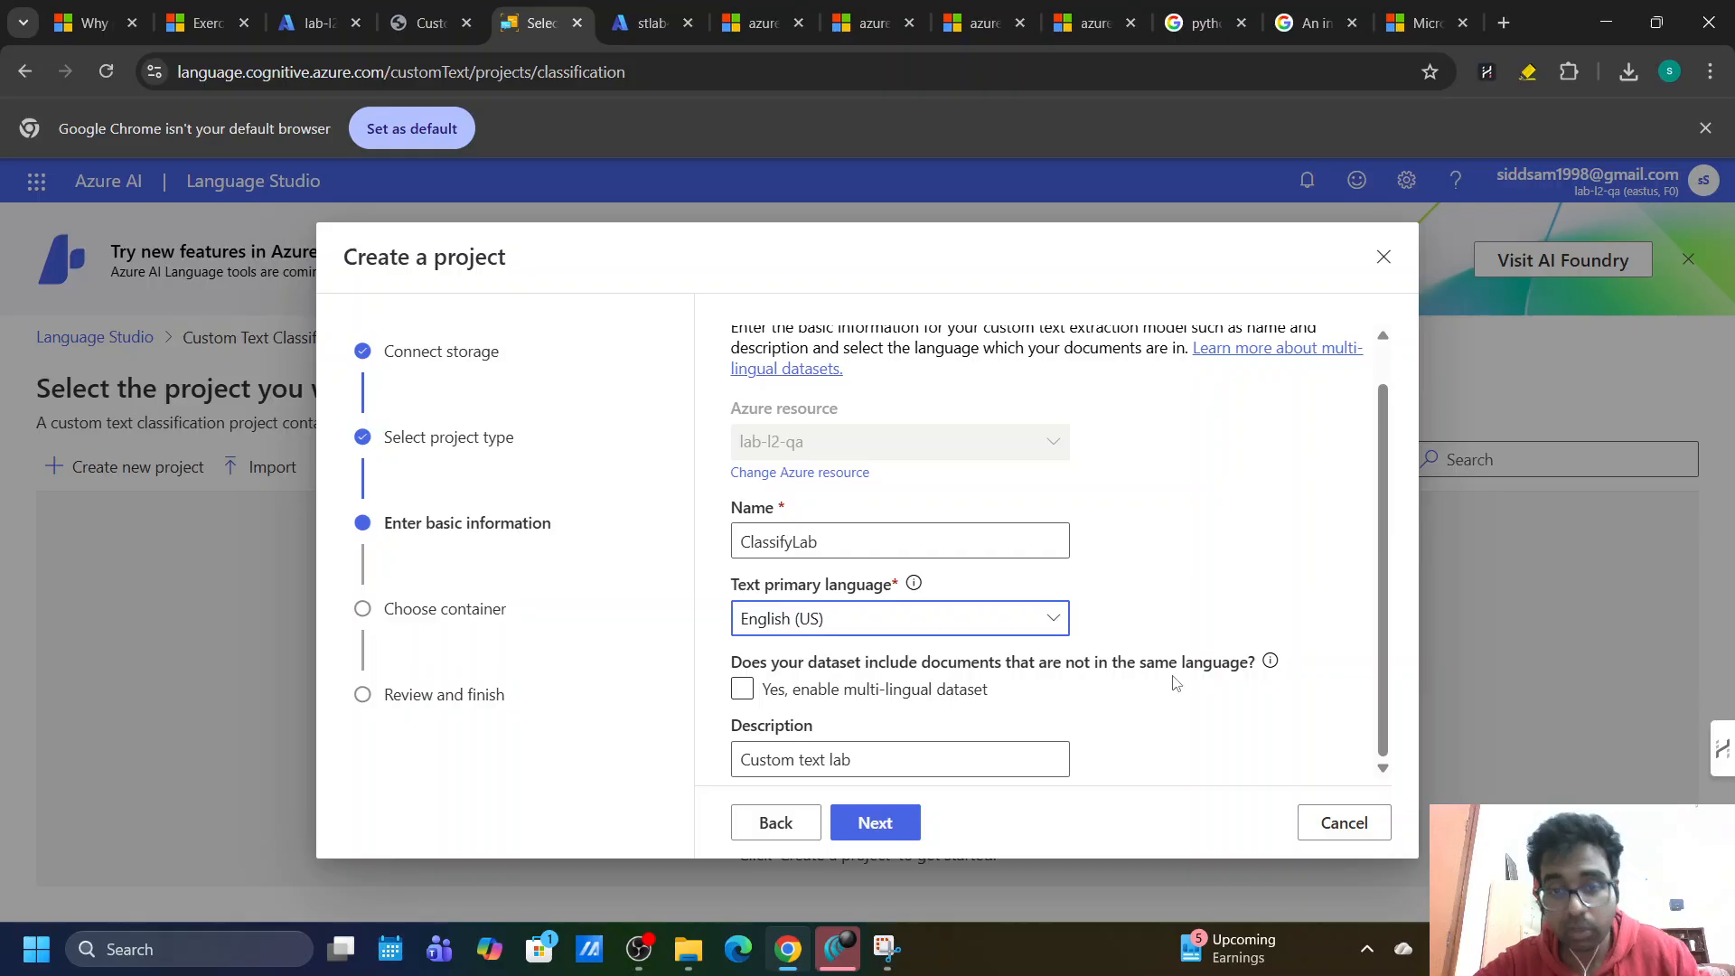
left_click(742, 689)
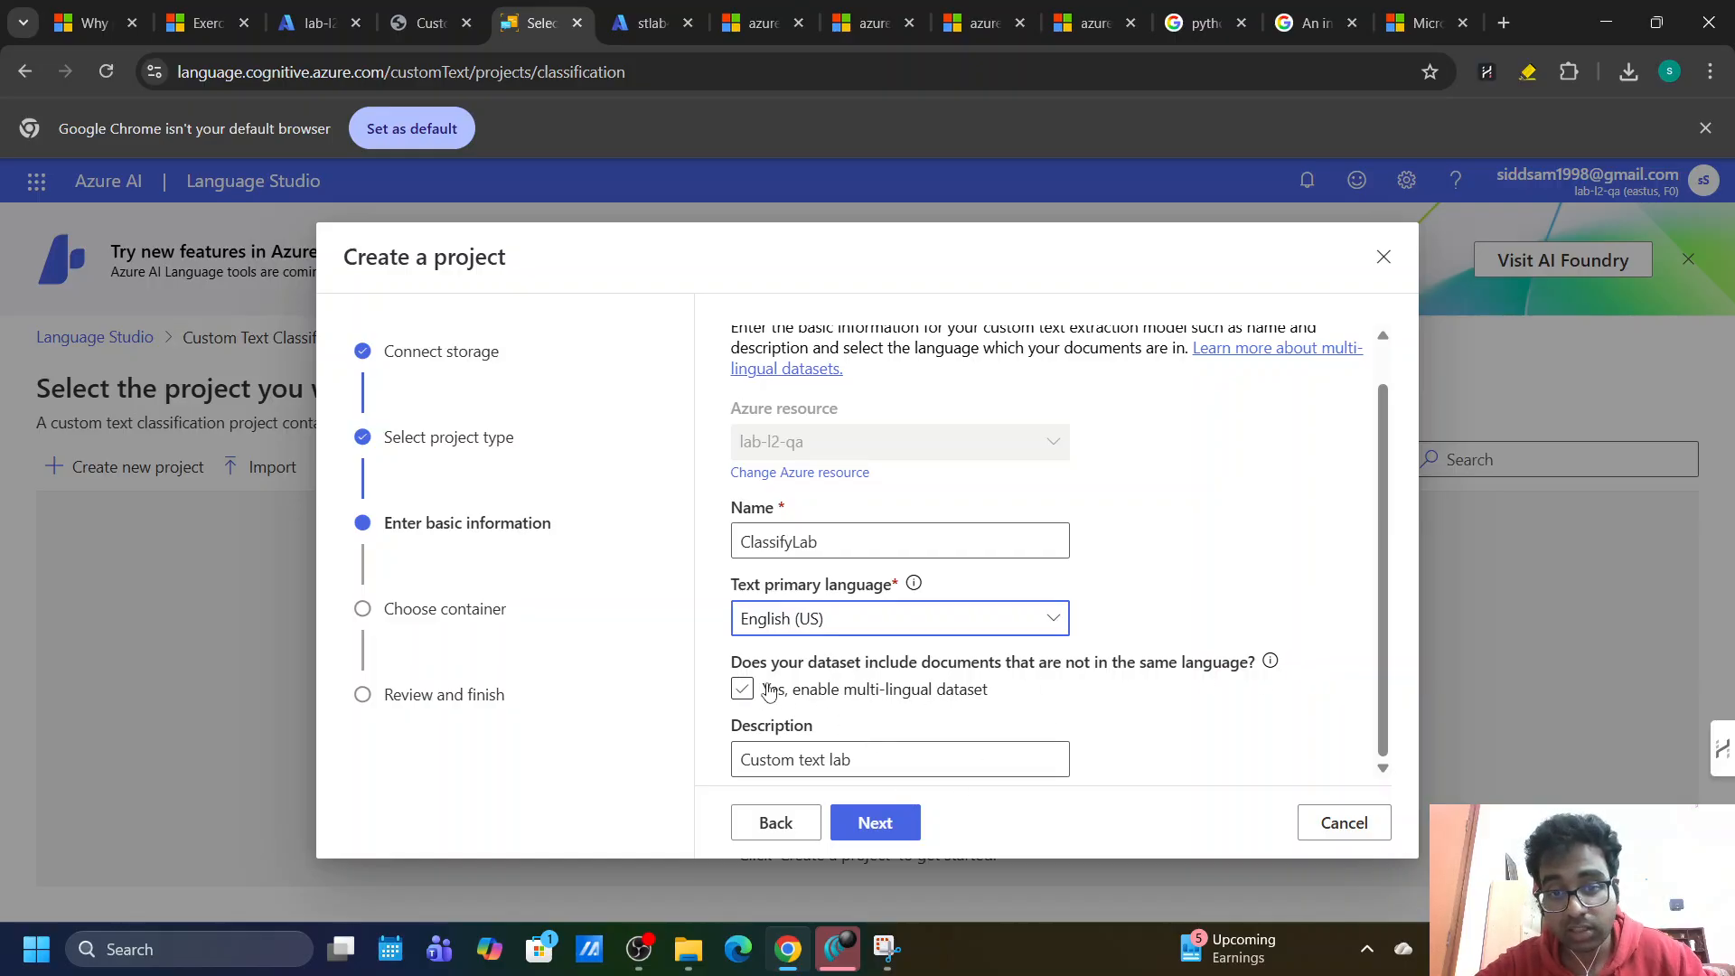
left_click(838, 689)
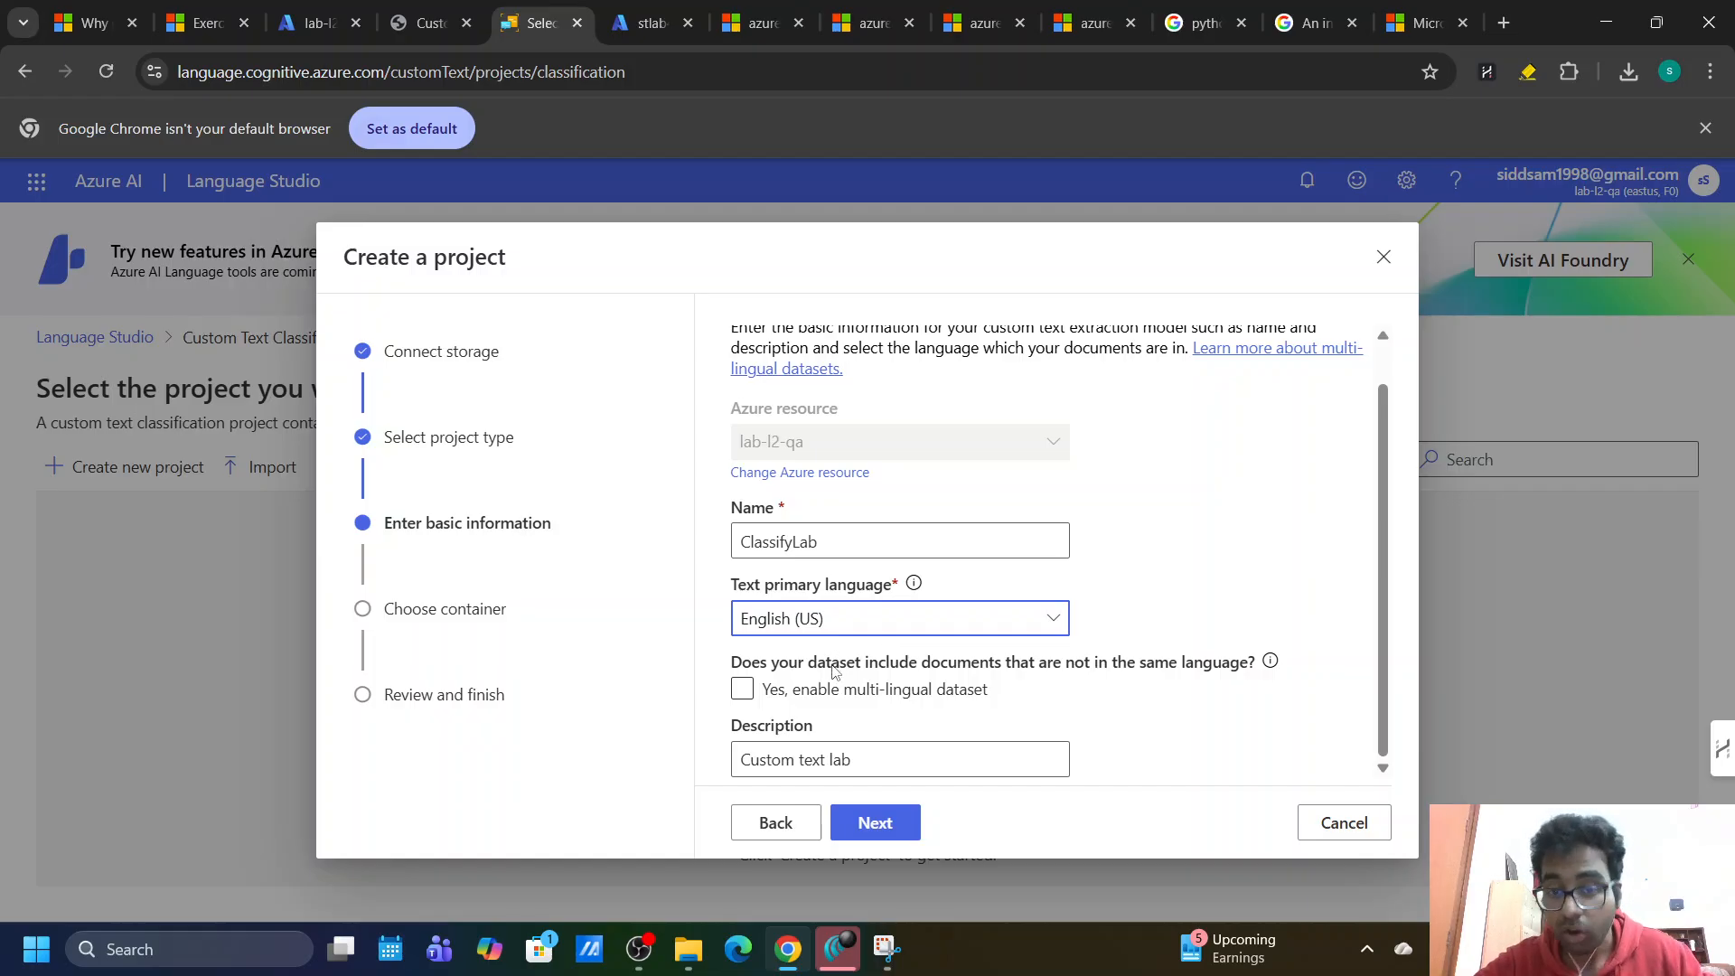
left_click(881, 828)
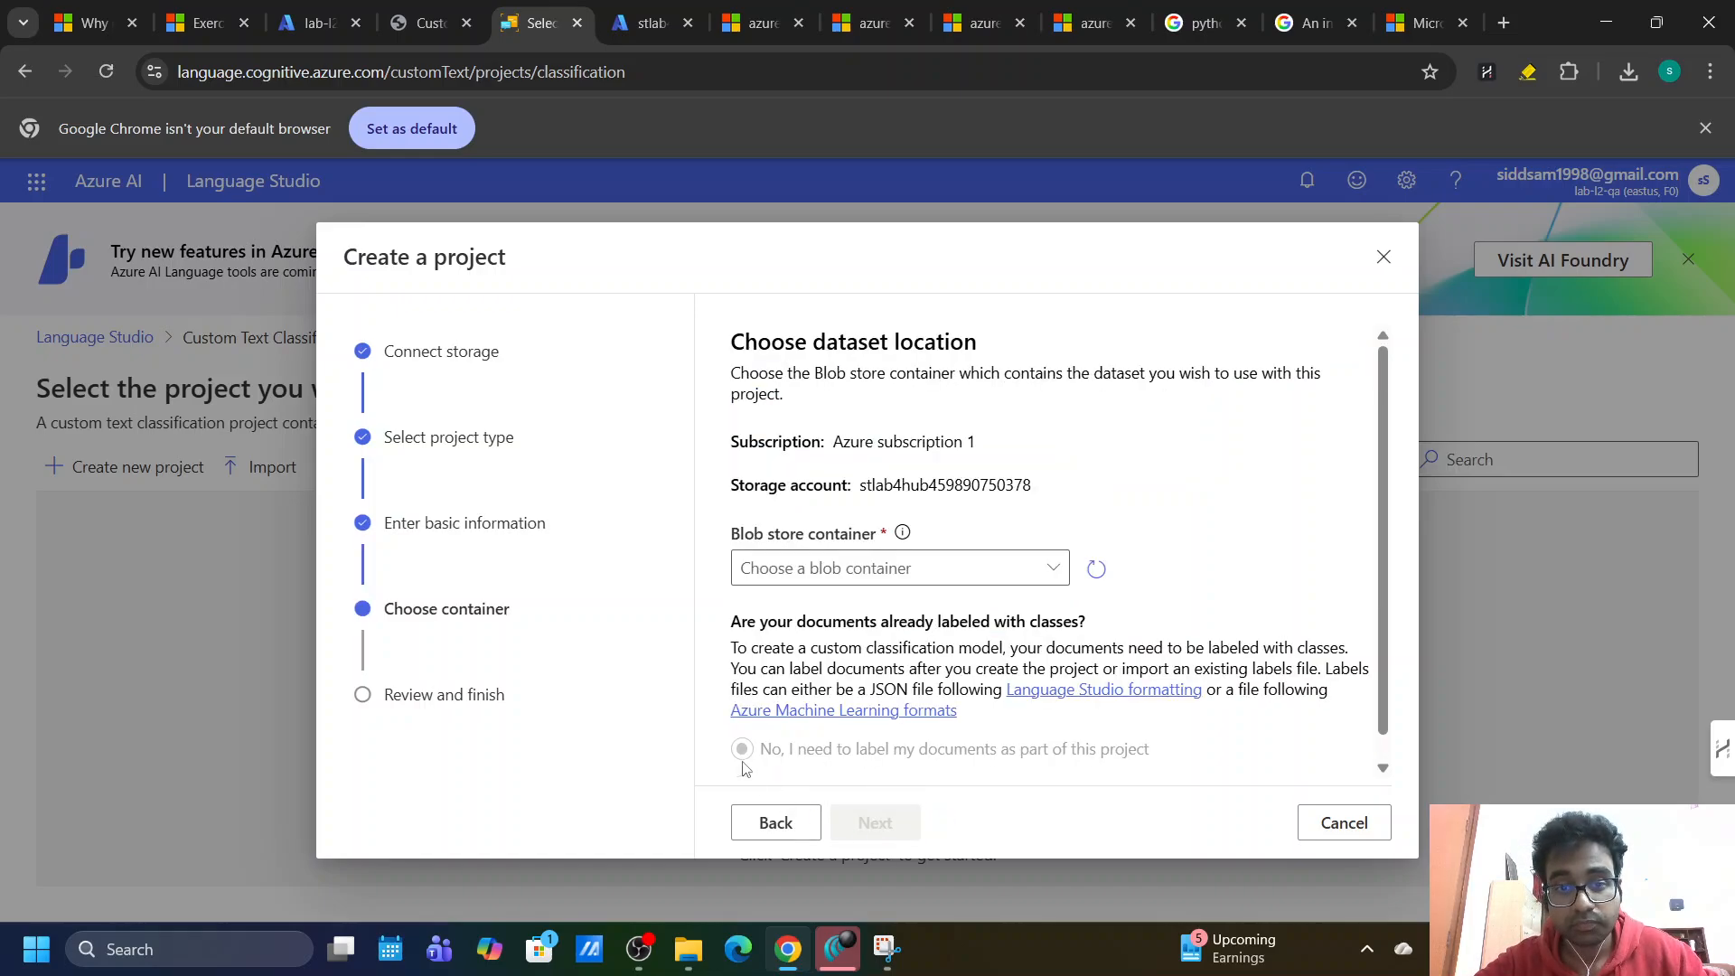
Choose articles as the blob store container and check the lab instructions for the document labeling option.
left_click(858, 568)
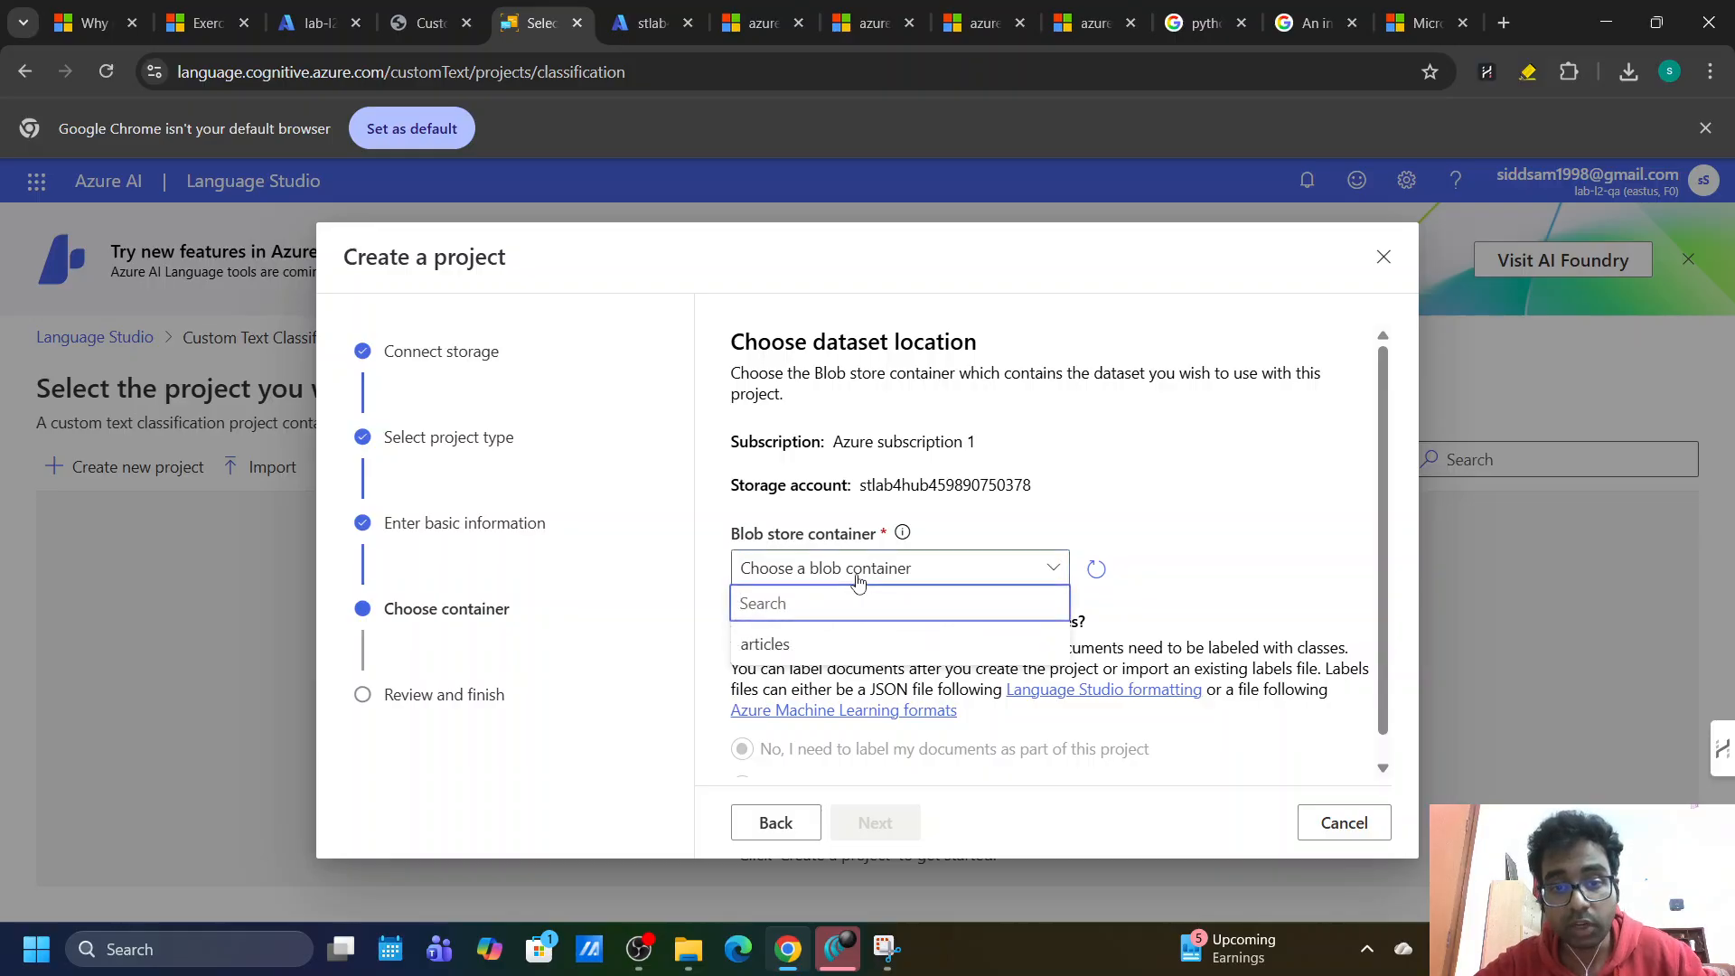
left_click(780, 645)
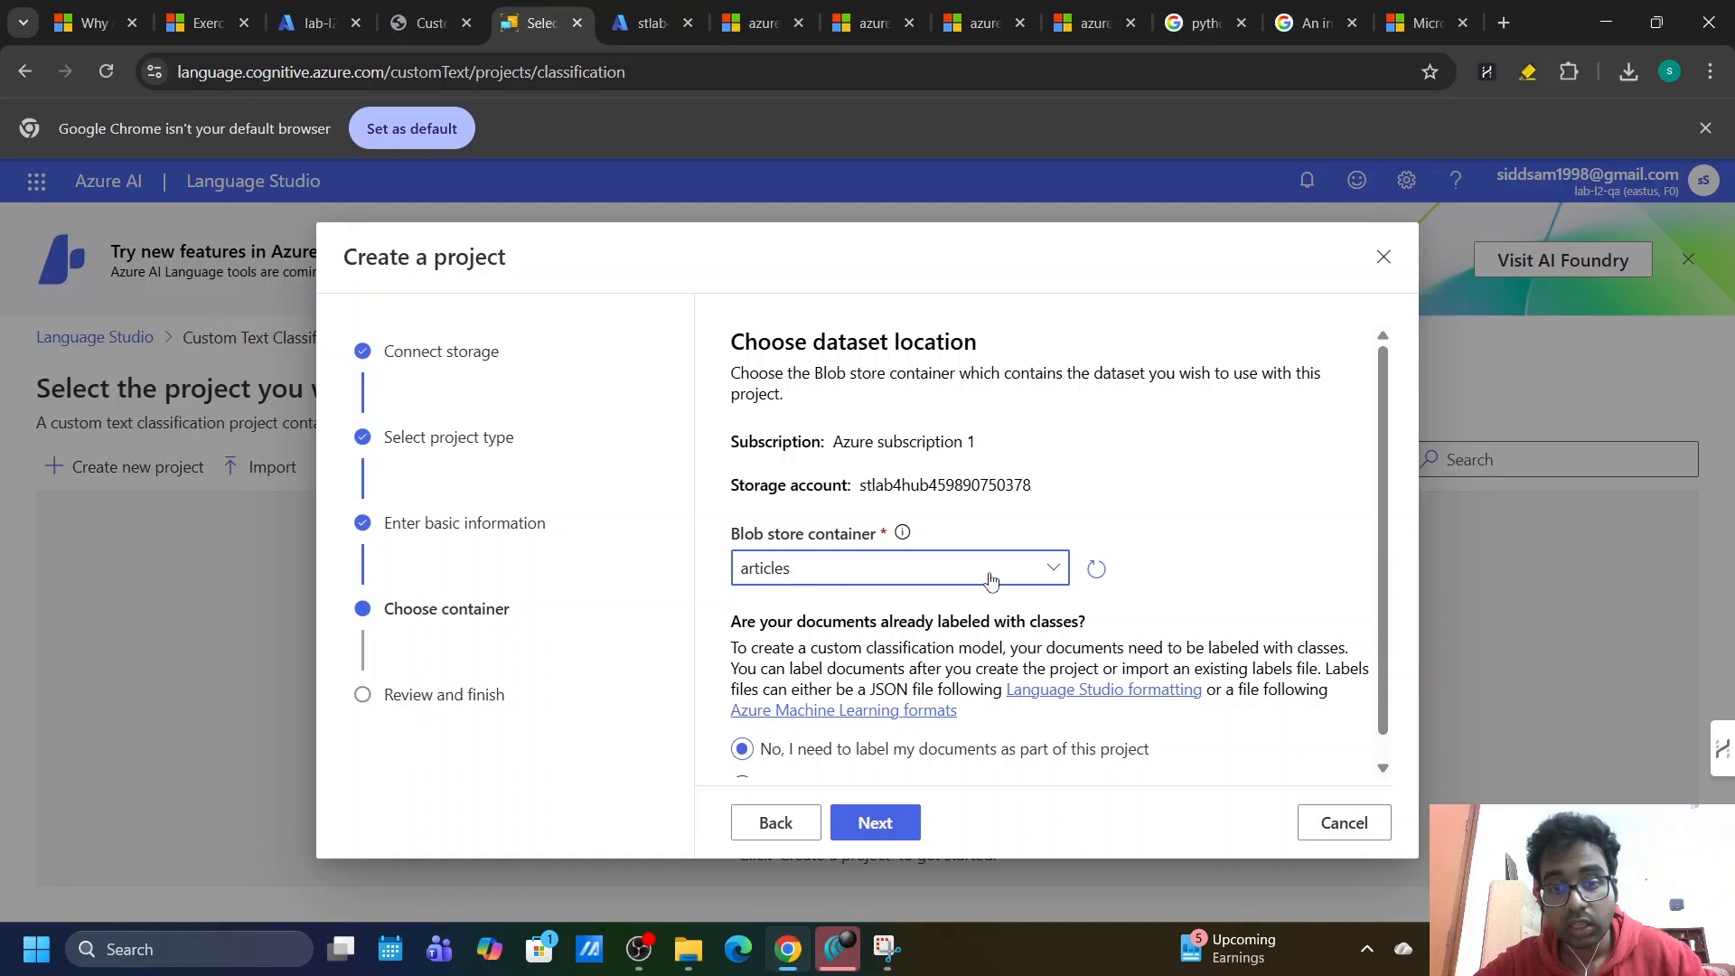
scroll(911, 592, "down", 1)
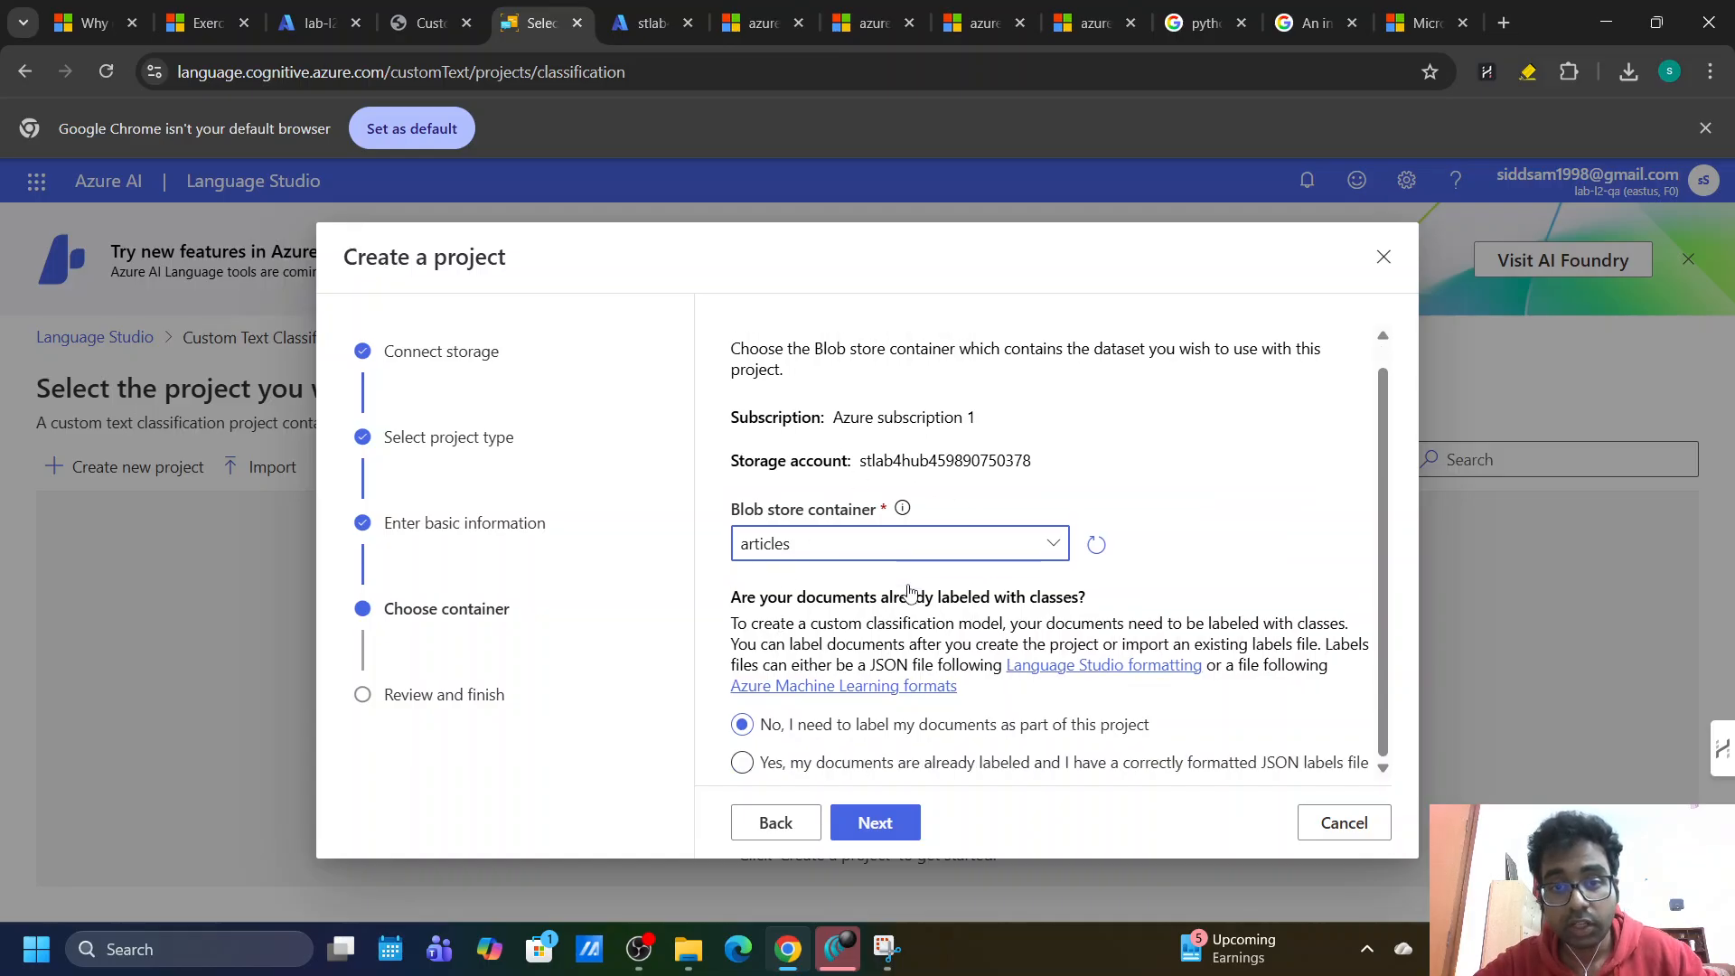
left_click(437, 16)
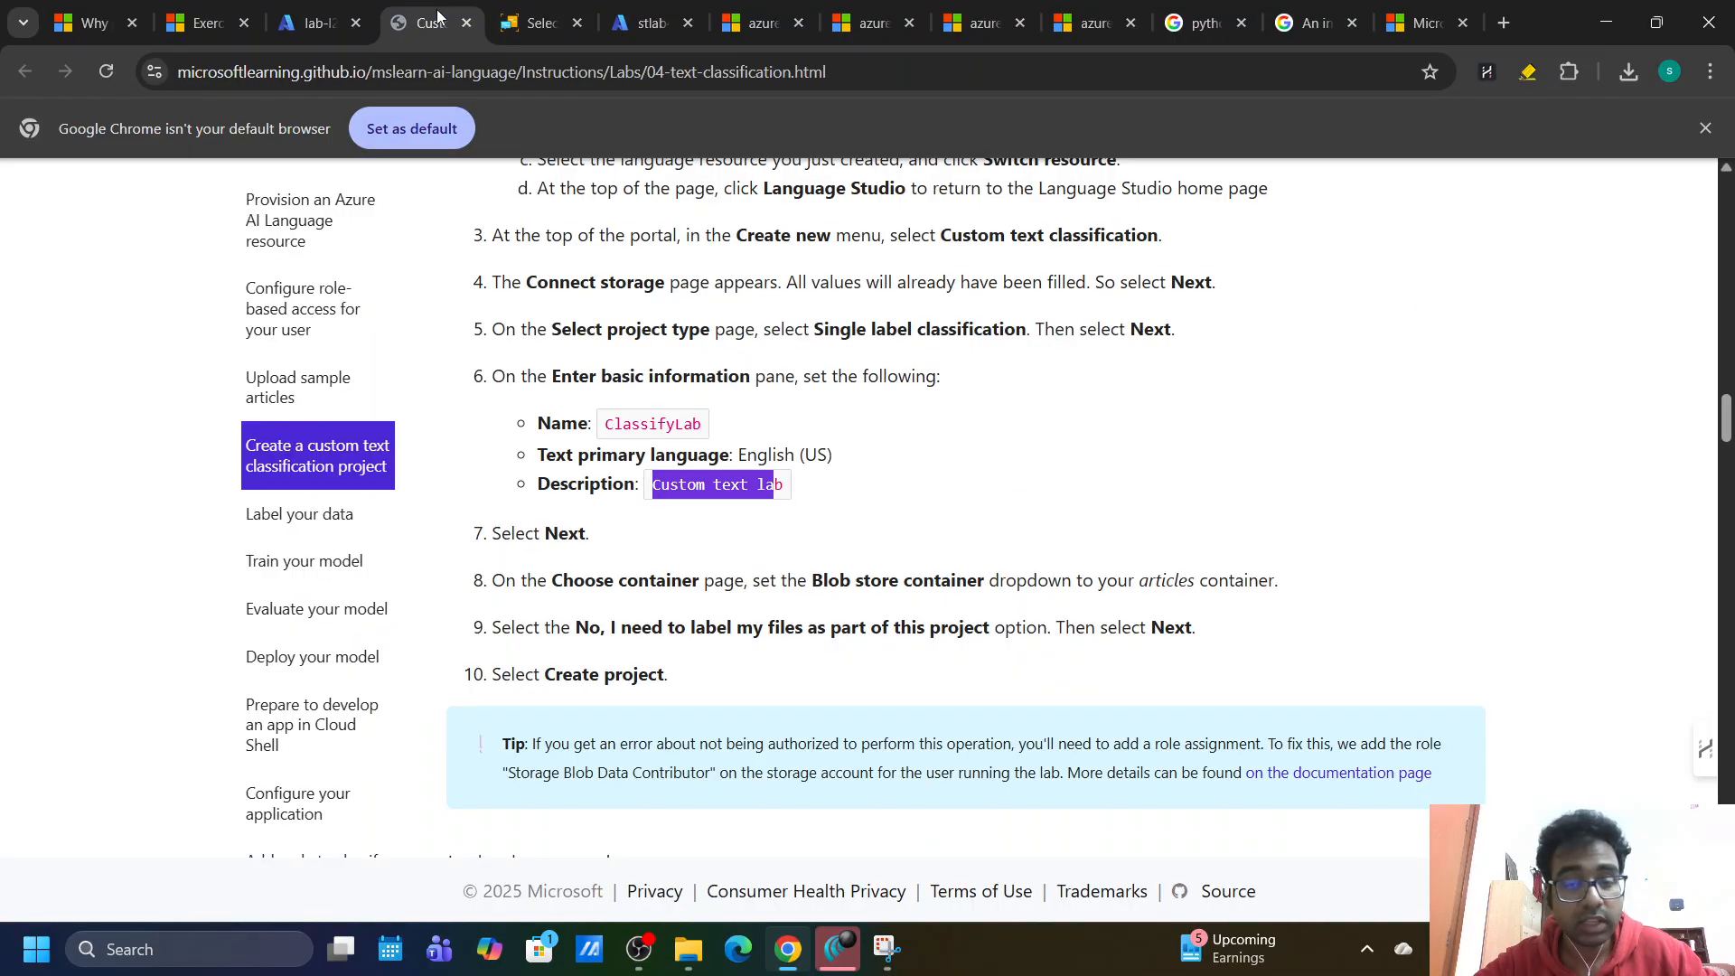
scroll(655, 562, "down", 1)
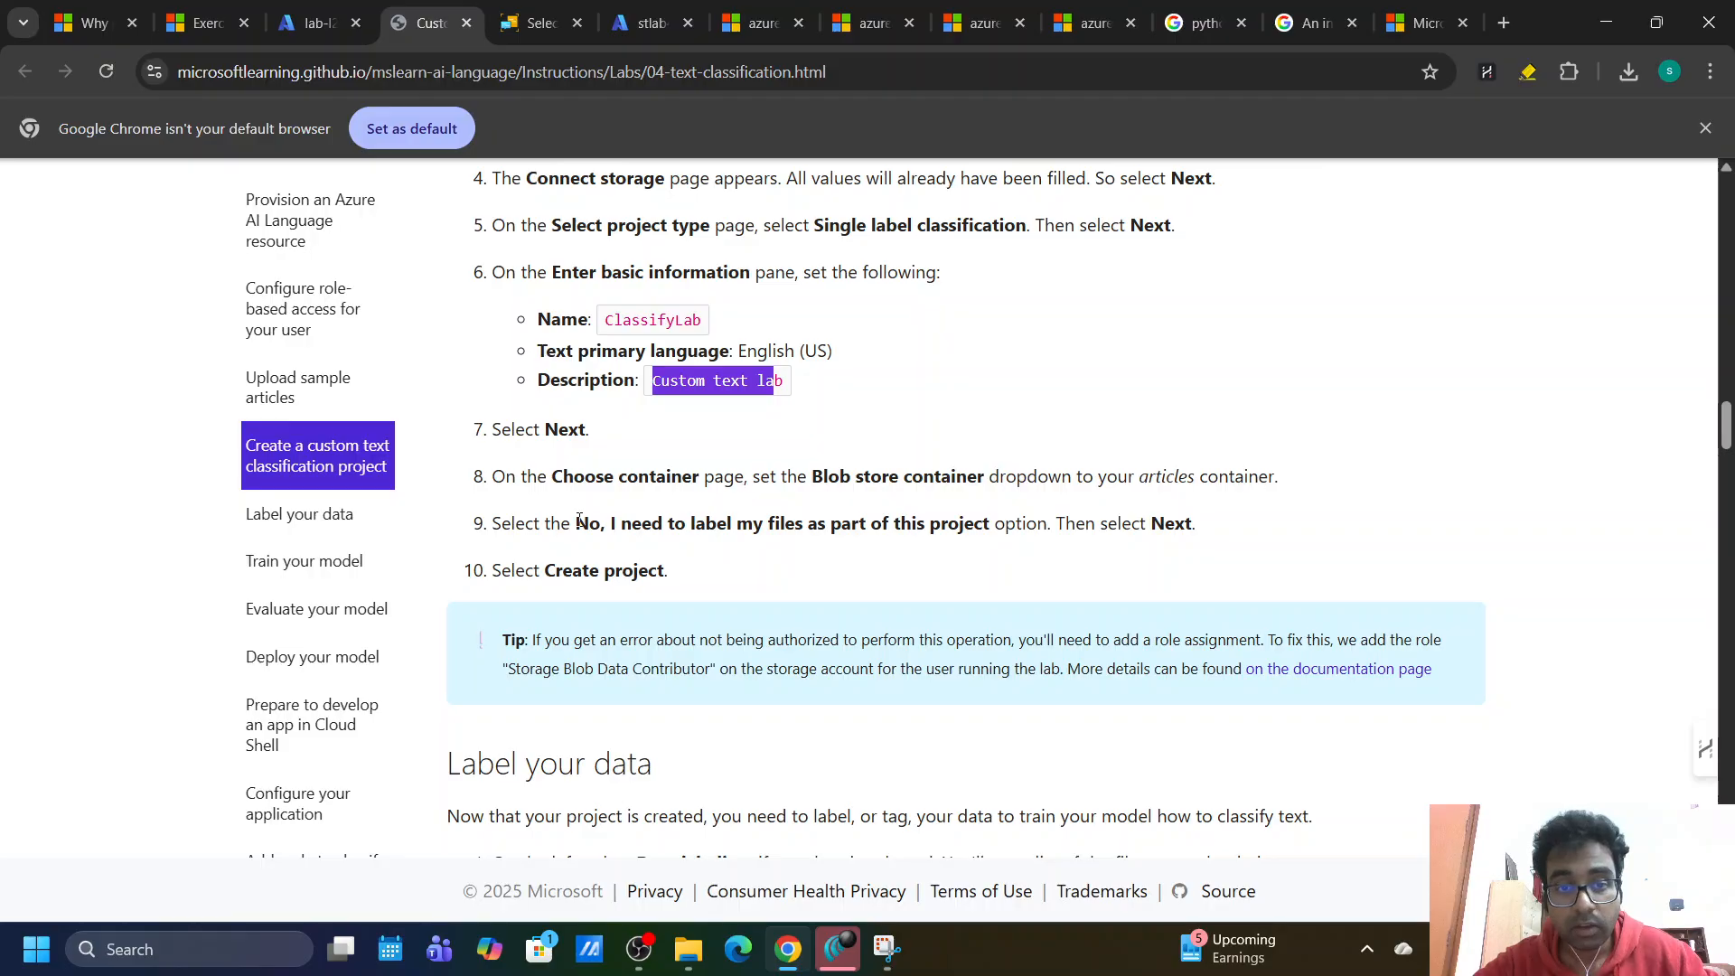
left_click_drag(579, 521, 983, 522)
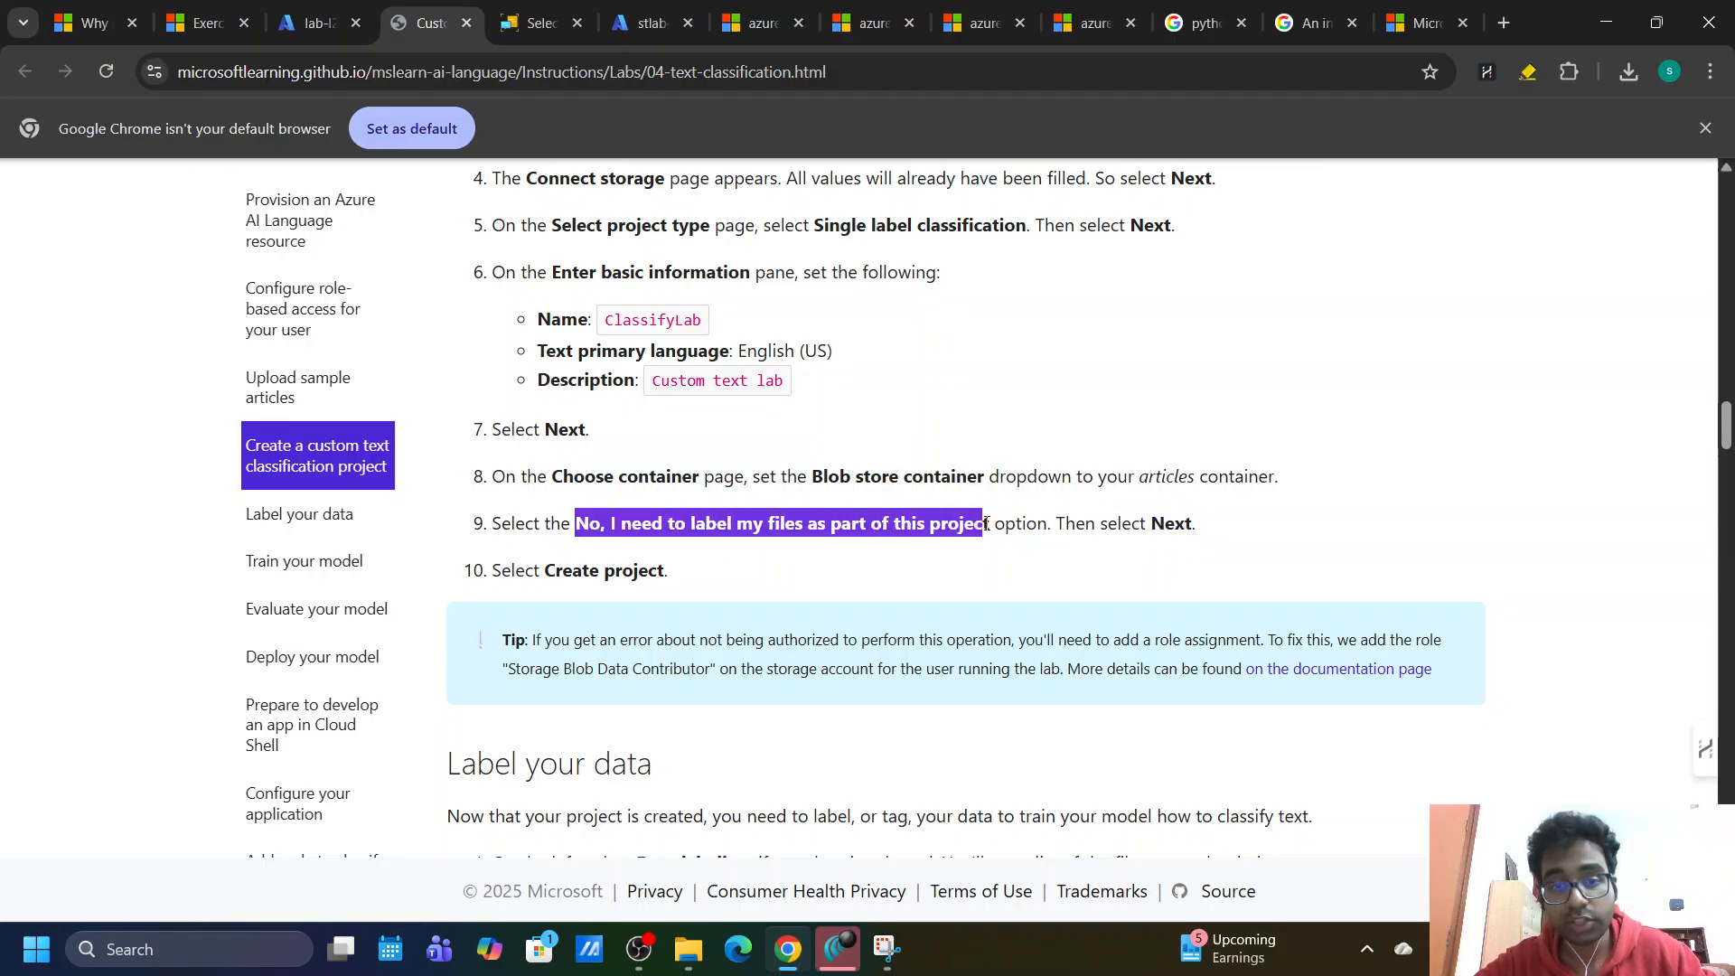
left_click(534, 12)
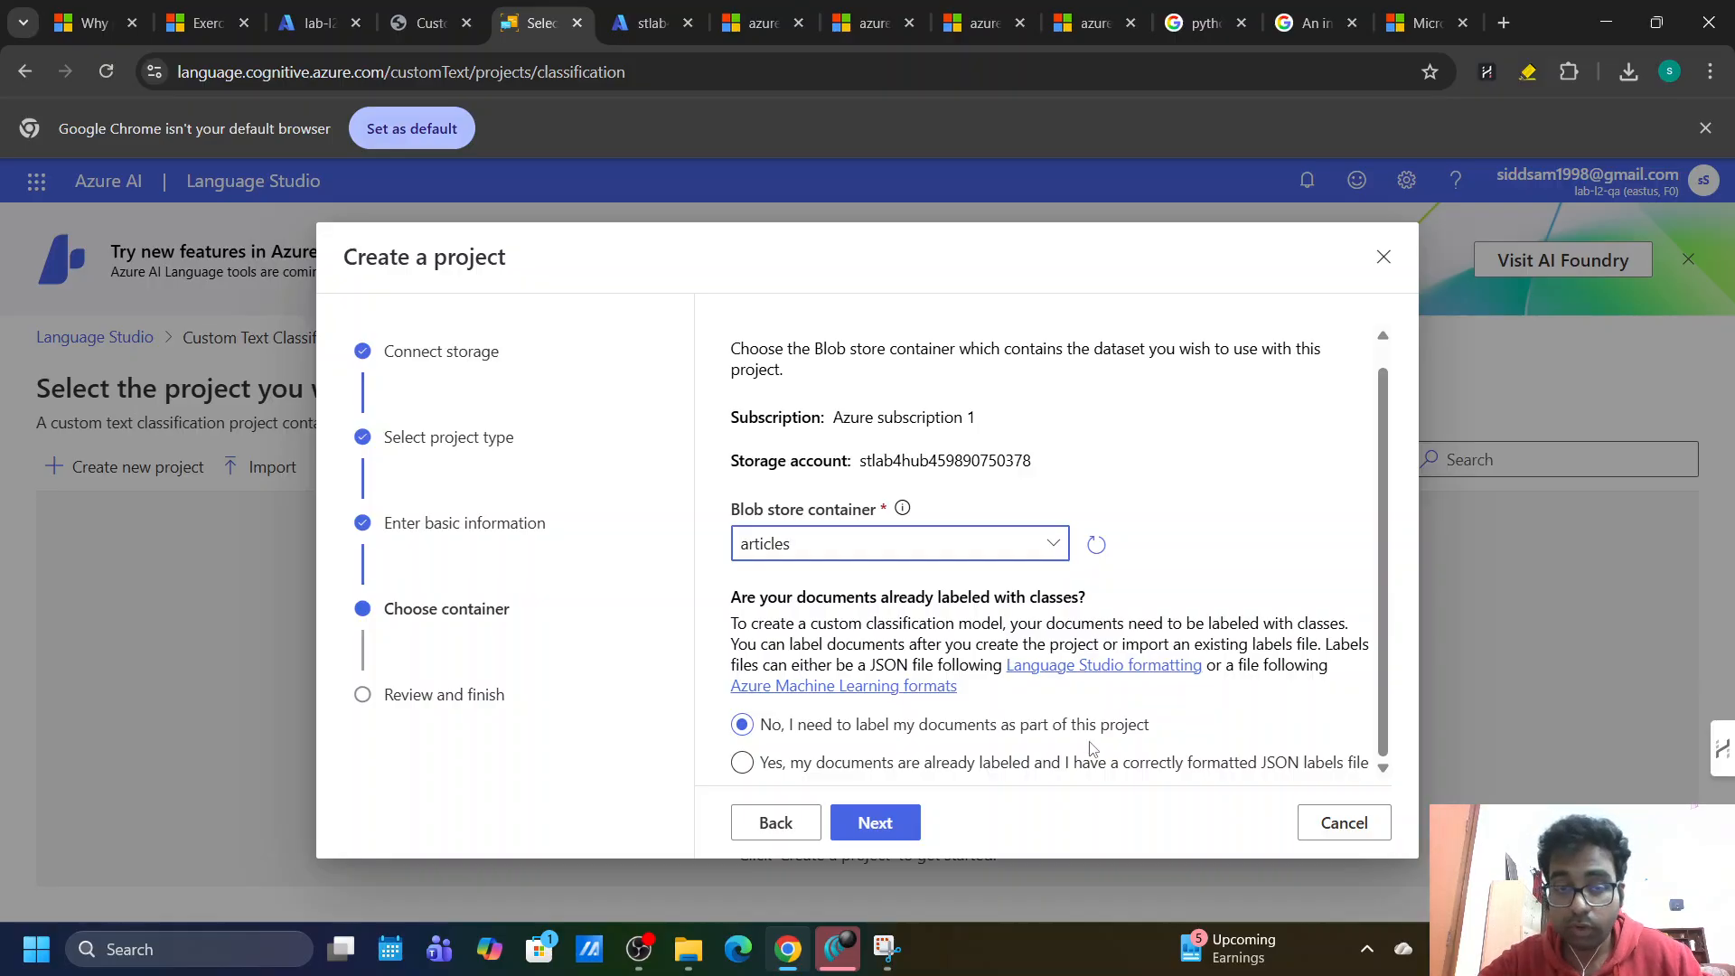
Try the option for already labeled documents and look for a JSON labels document to choose.
left_click(795, 762)
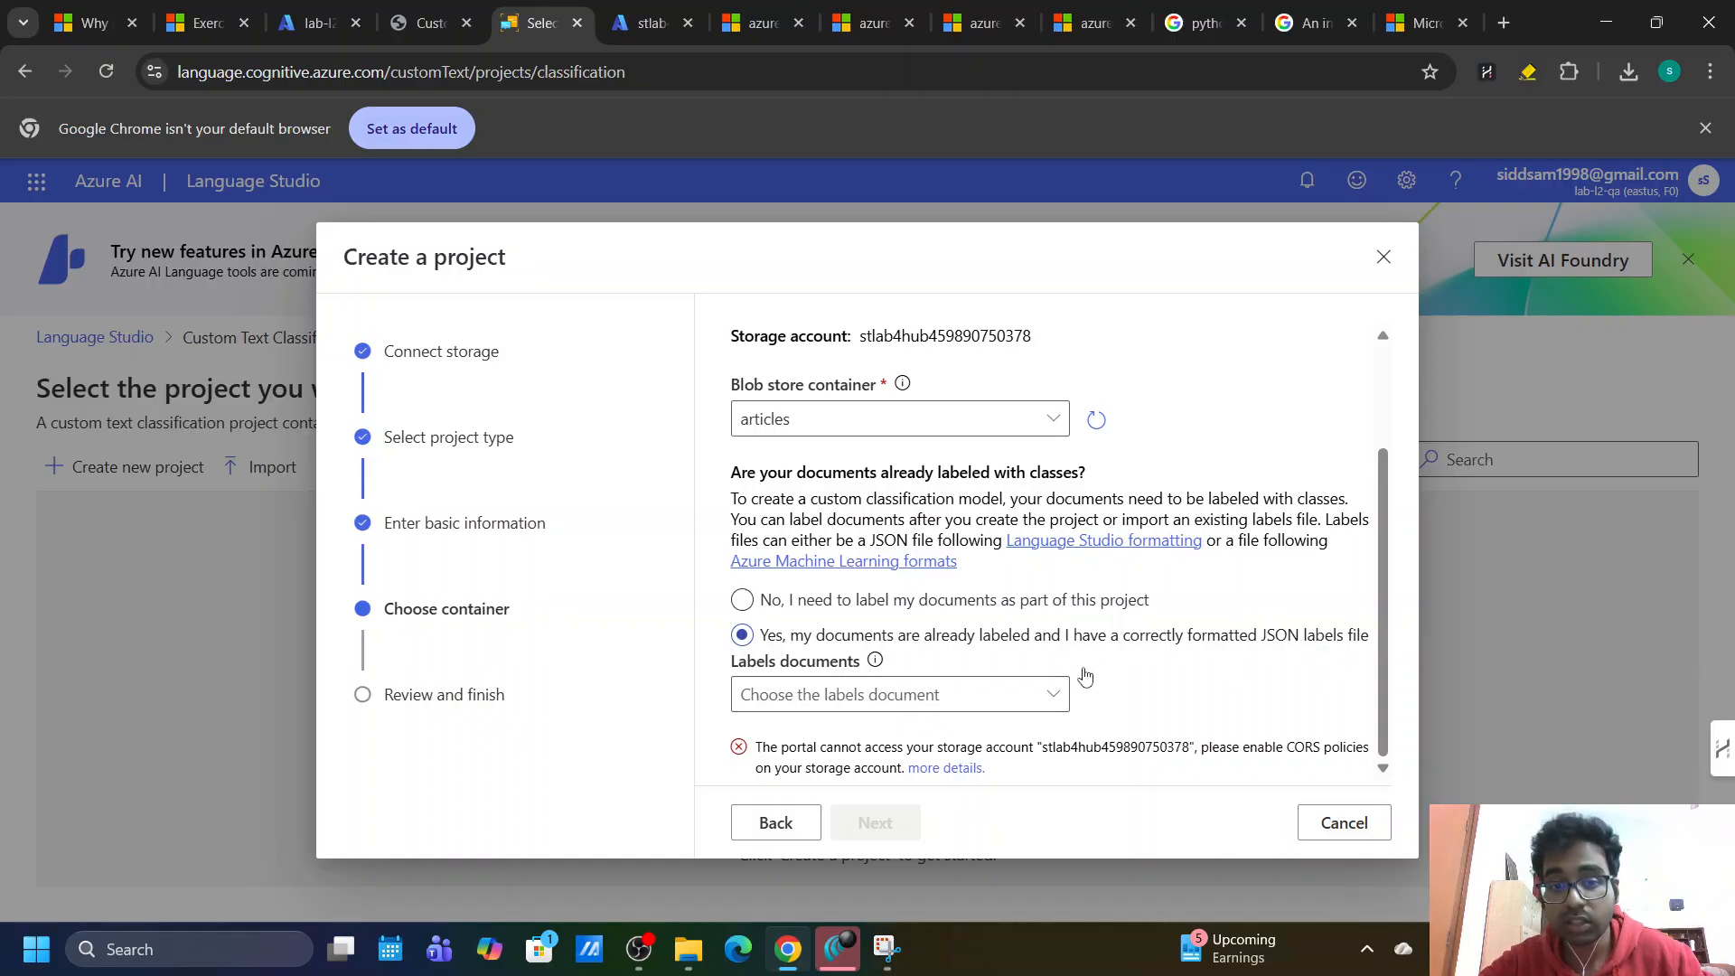
left_click(1030, 695)
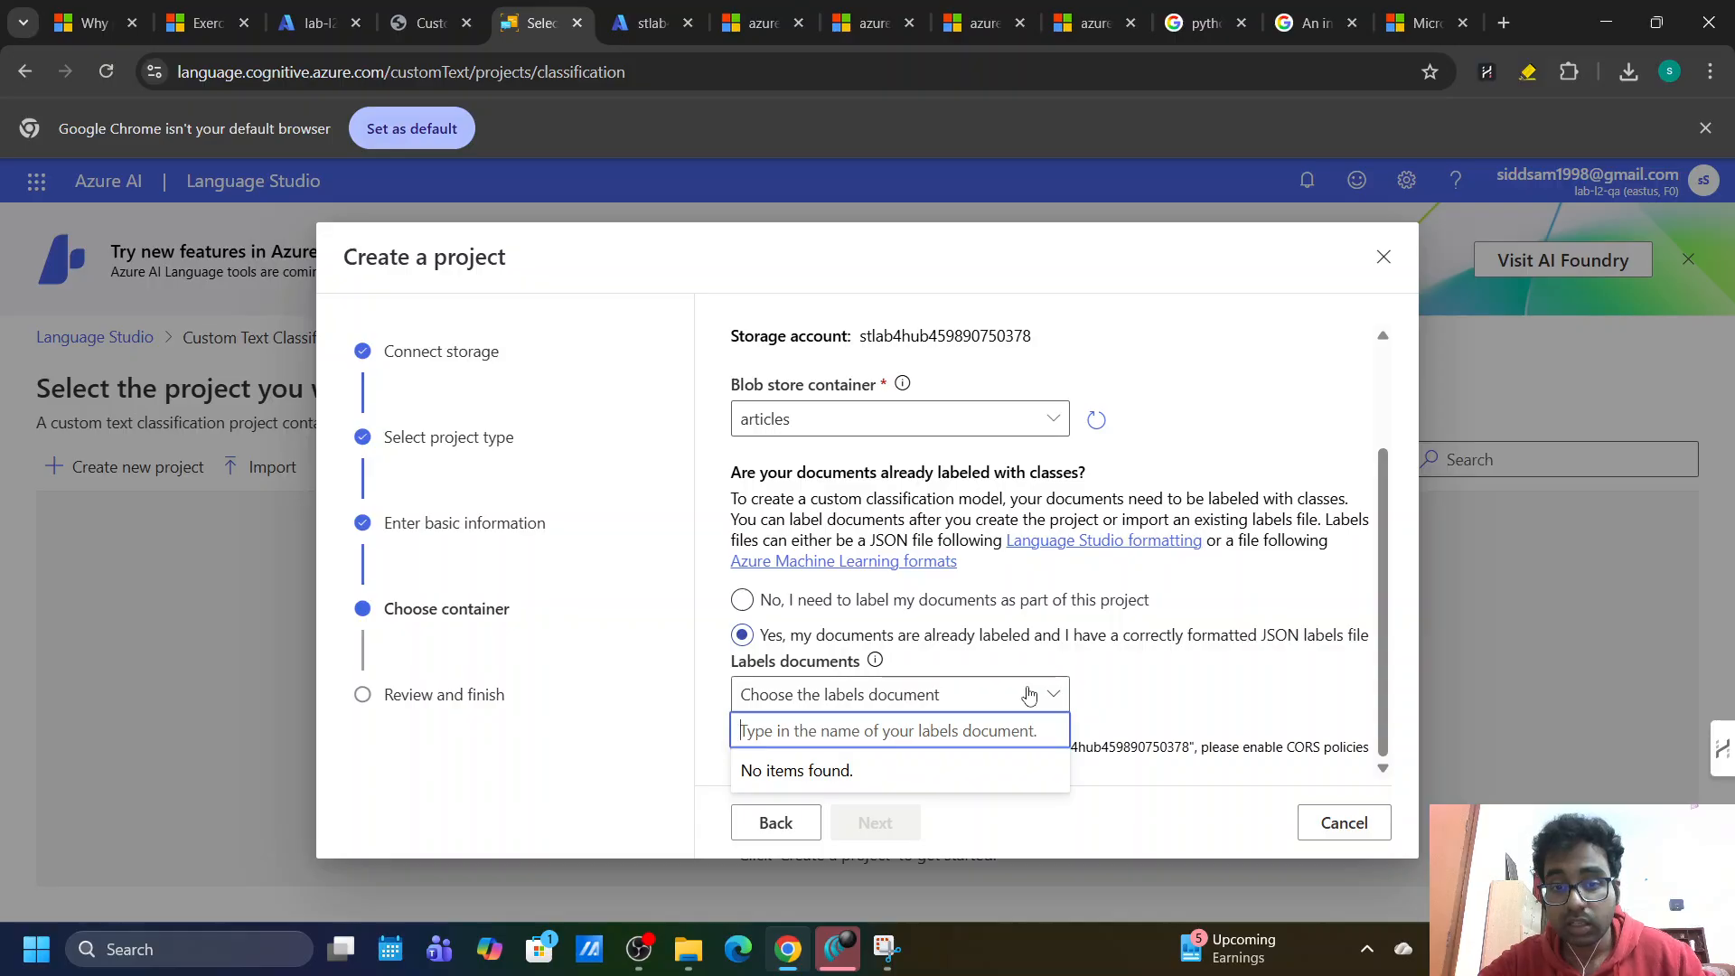
mouse_move(875, 665)
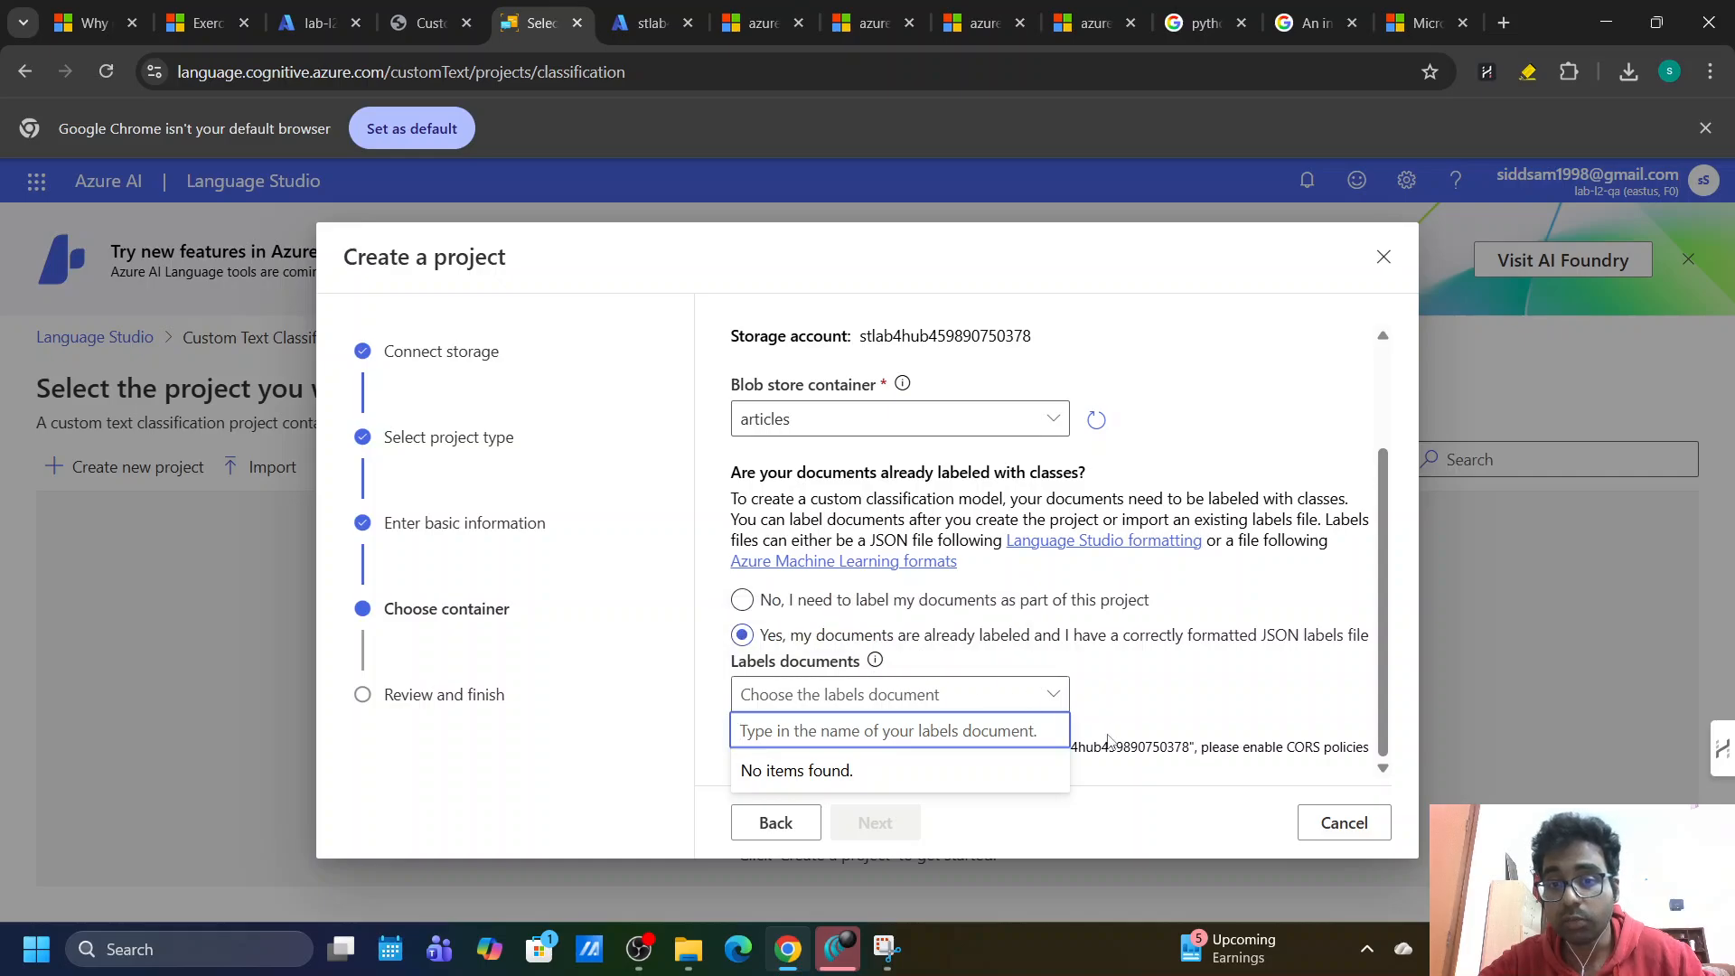
left_click(1046, 712)
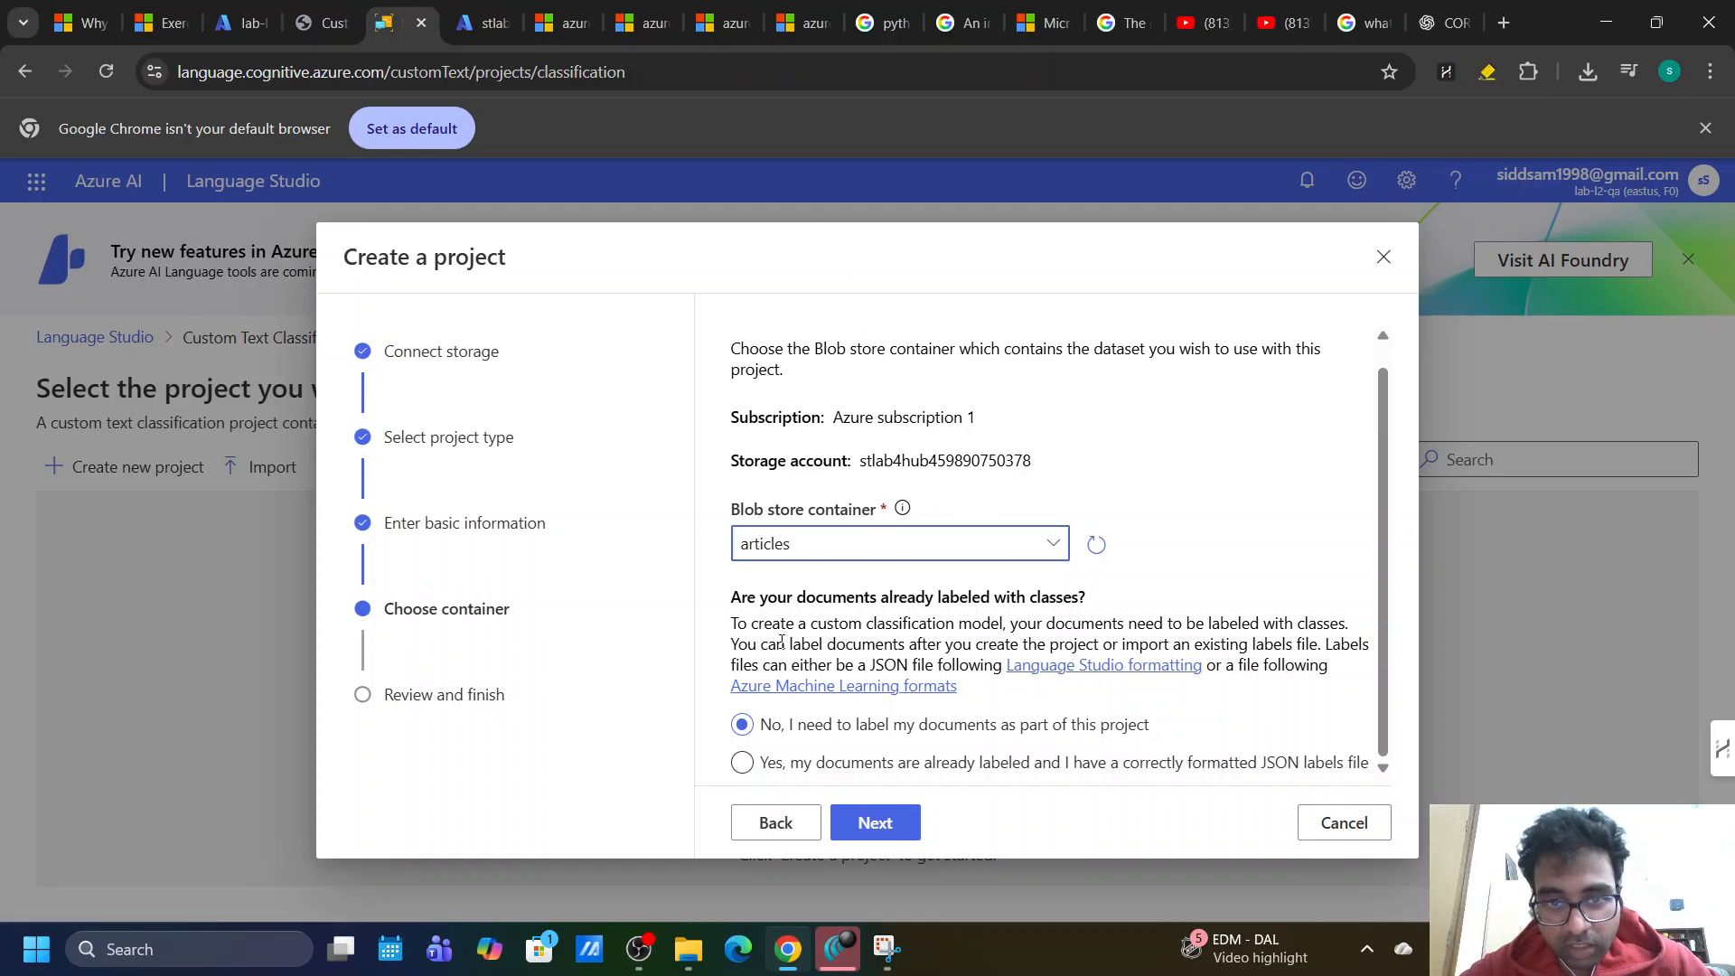
Switch to the already labeled documents option and back to labeling the documents as part of this project.
left_click(884, 551)
left_click(884, 553)
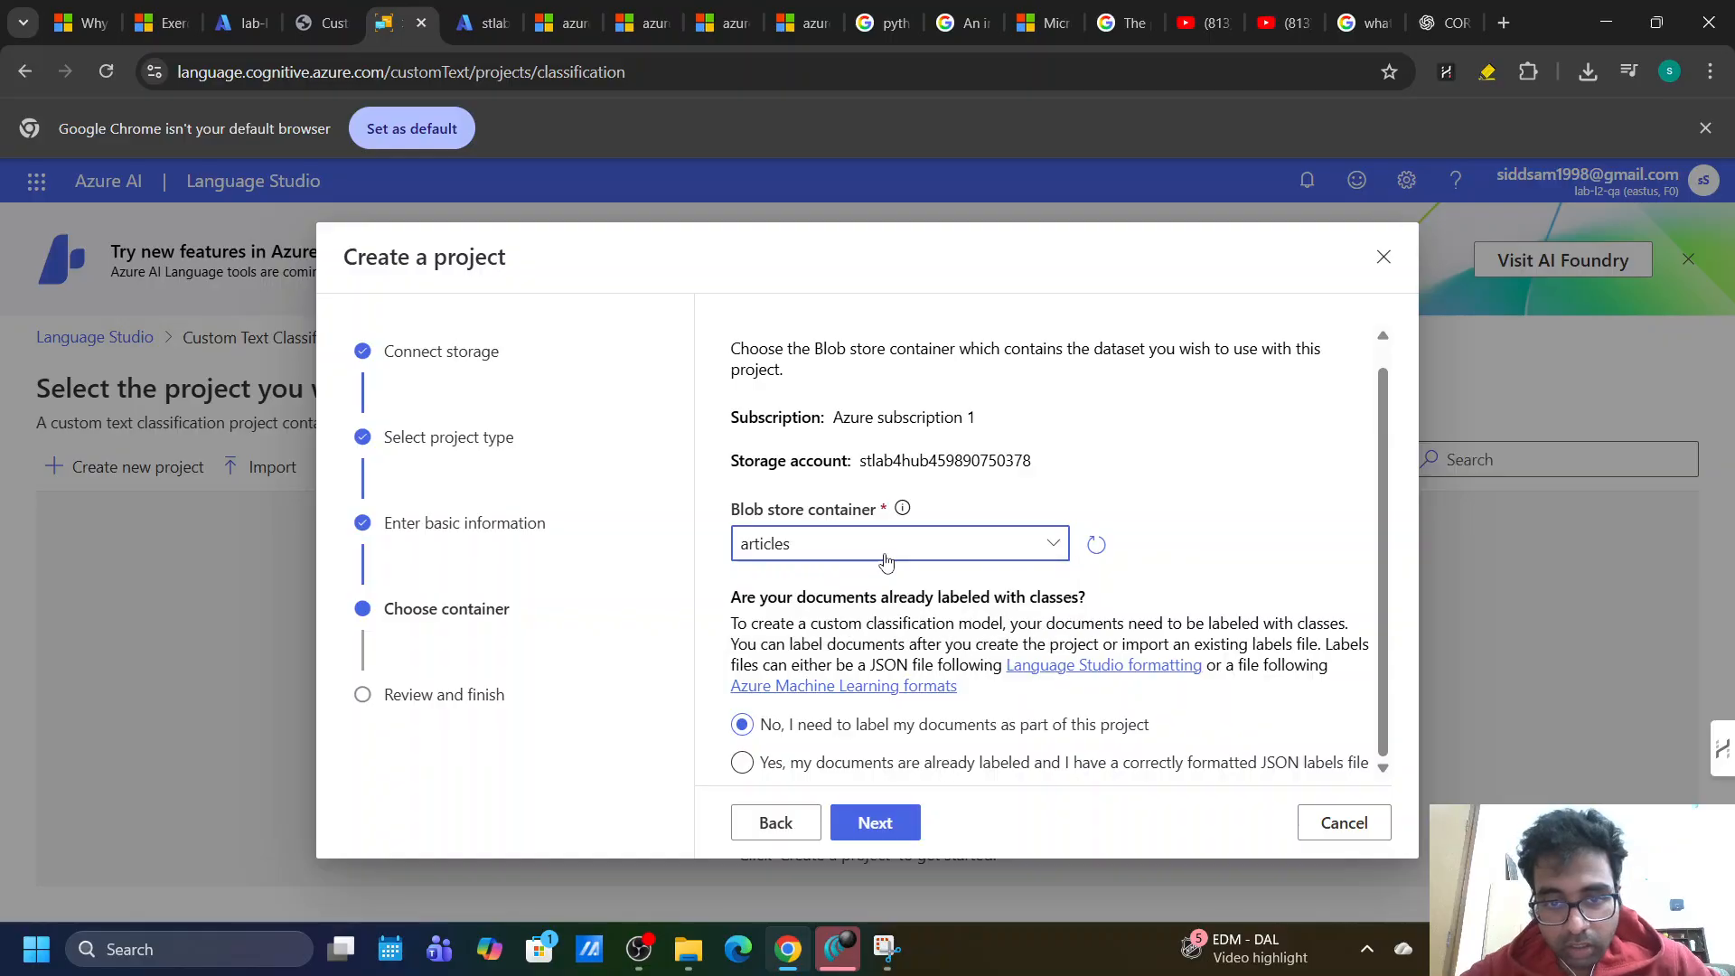
left_click(743, 764)
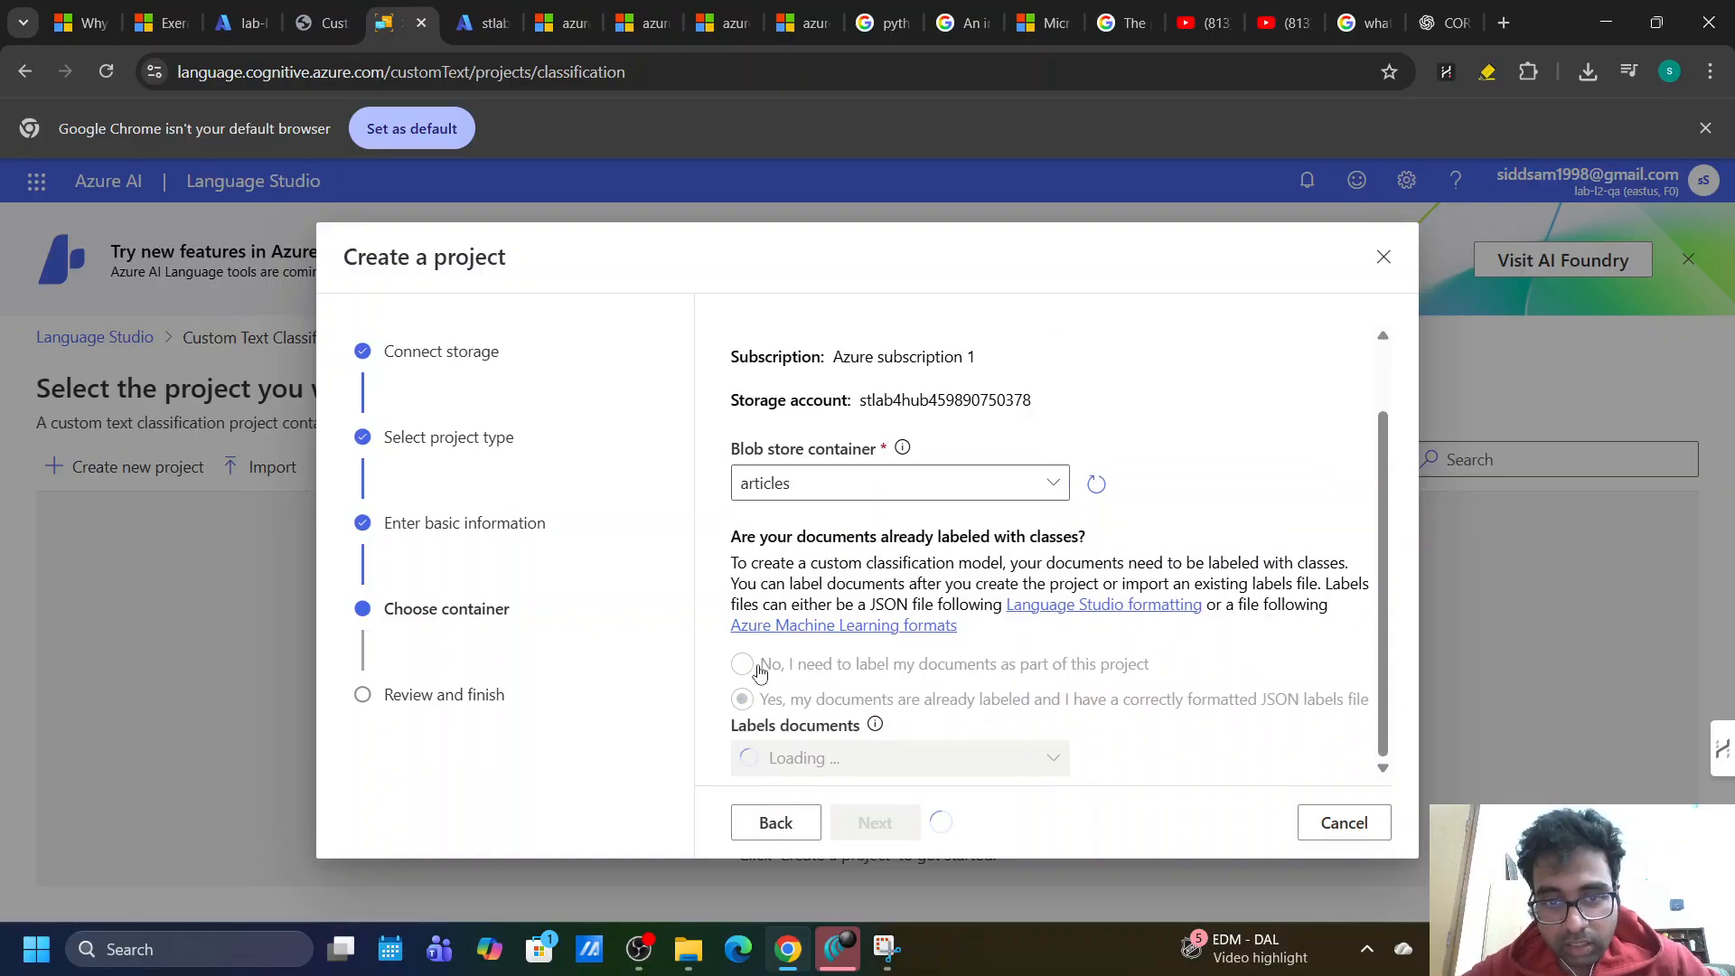
left_click(743, 666)
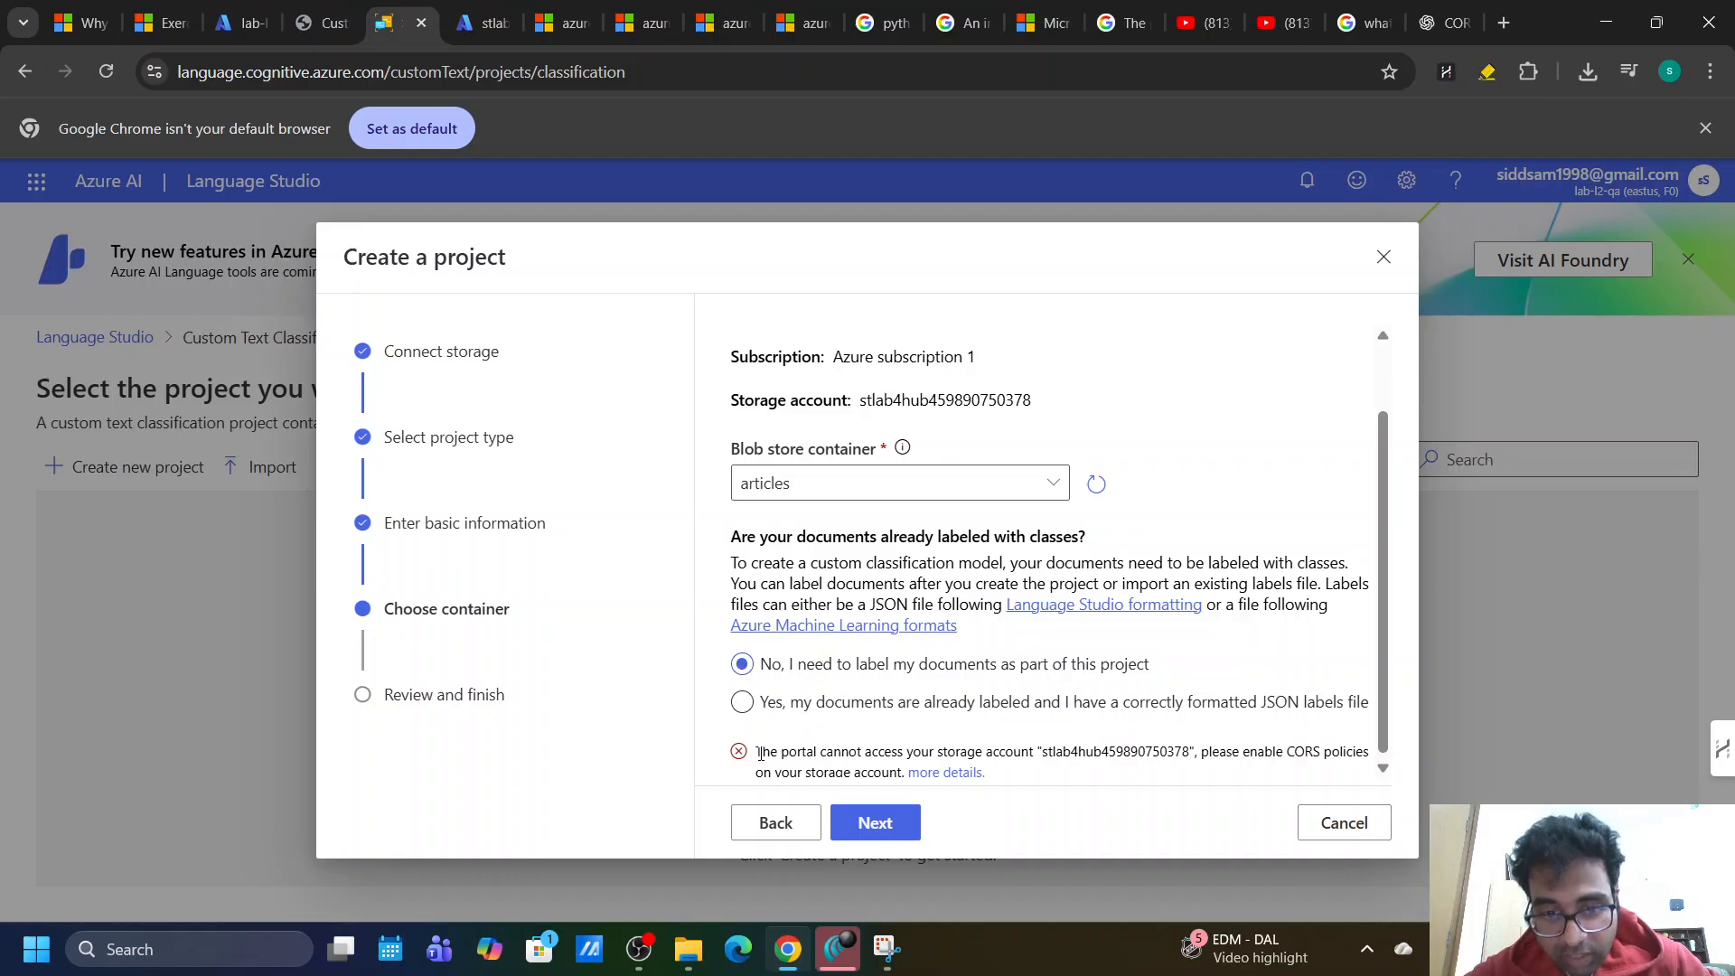
Examine the storage account access message below the document labeling options, including its request to enable CORS policies.
left_click_drag(761, 755, 1043, 756)
left_click(1043, 756)
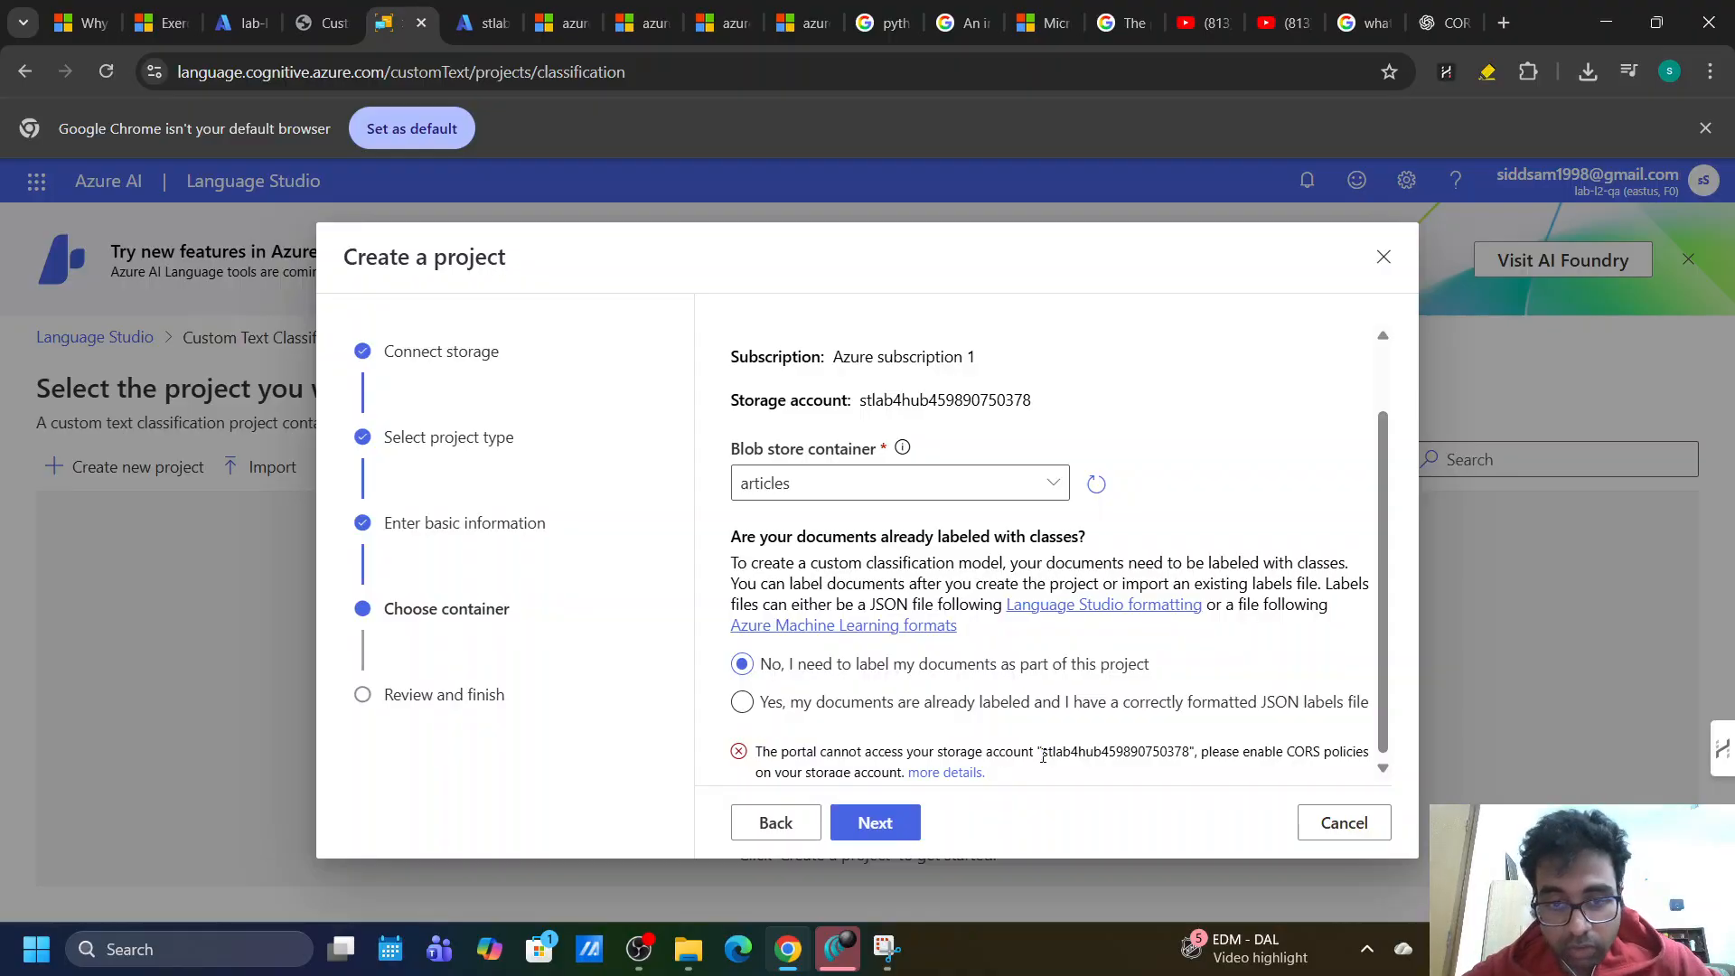
left_click_drag(781, 752, 810, 755)
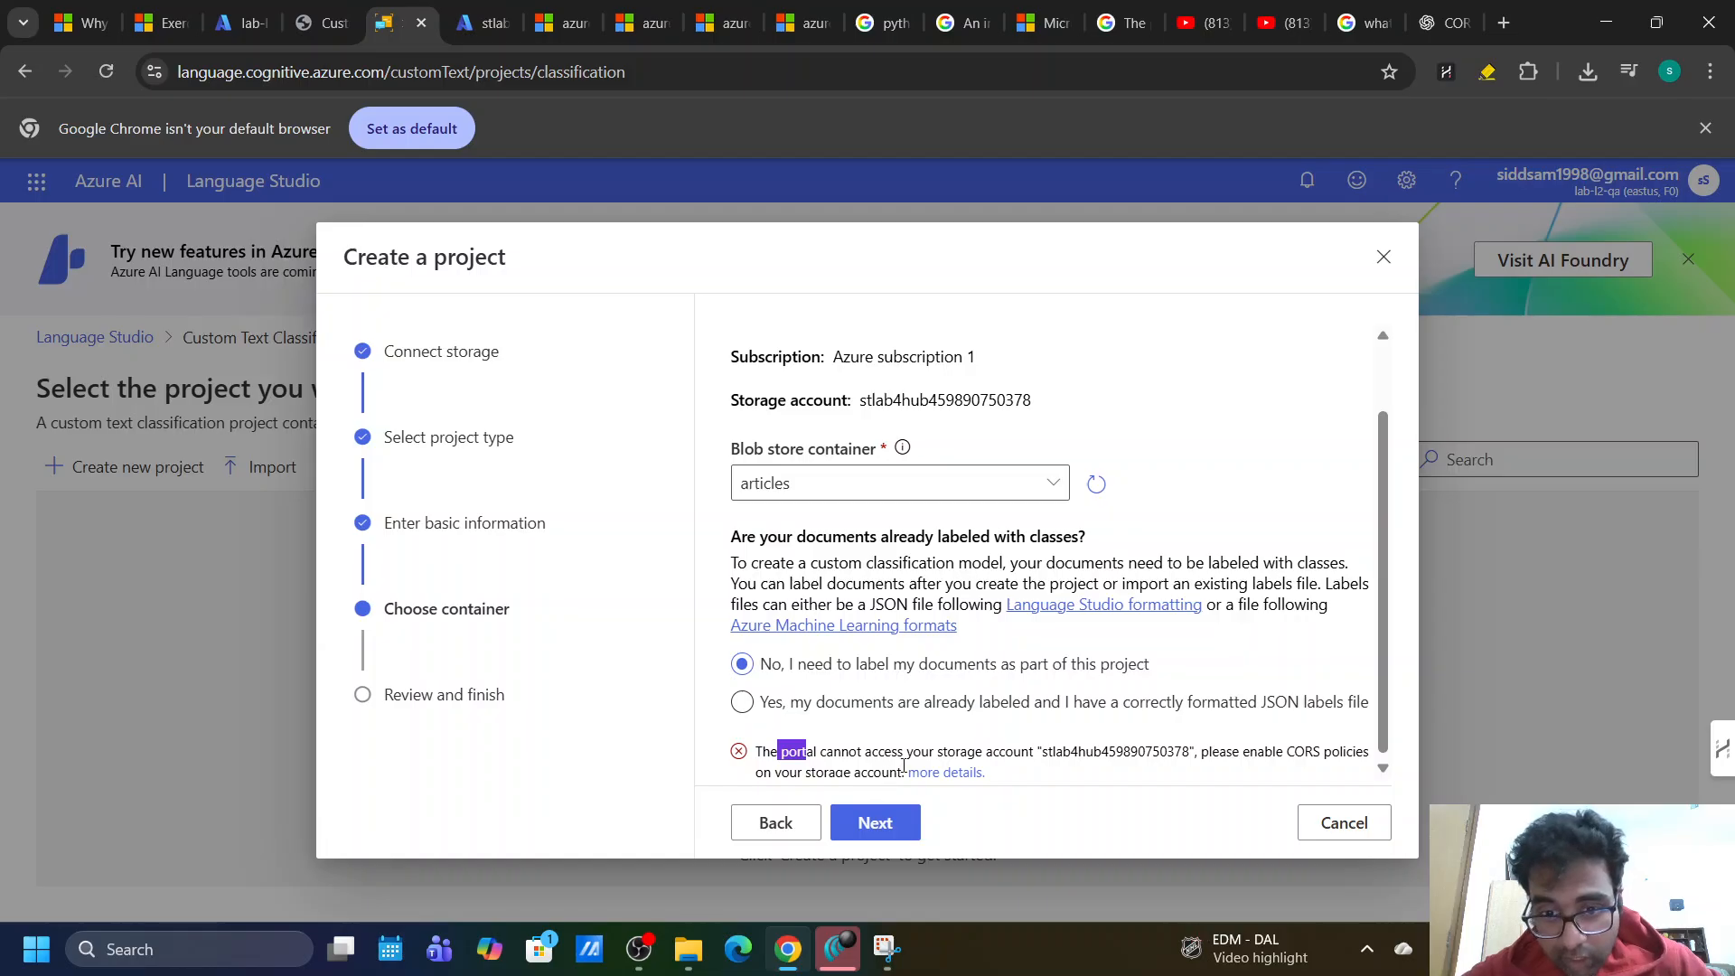
mouse_move(1045, 753)
left_mouse_down()
mouse_move(1190, 762)
mouse_move(1189, 747)
mouse_move(1048, 751)
left_mouse_up()
left_click(1189, 752)
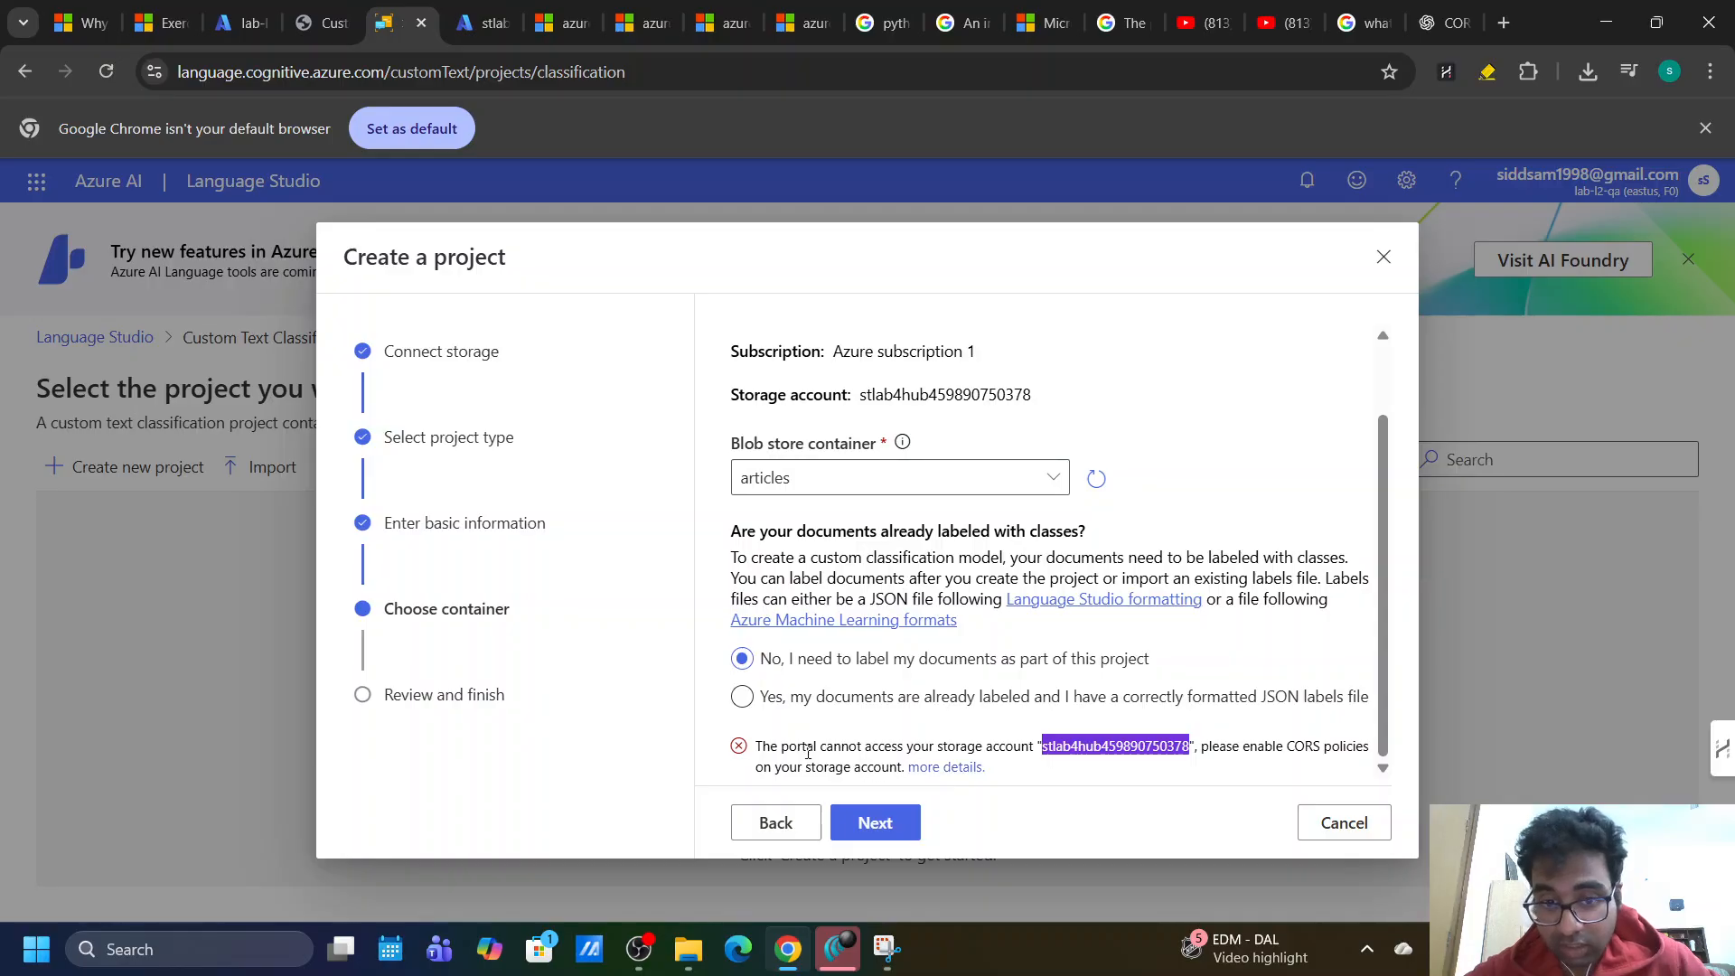
double_click(786, 749)
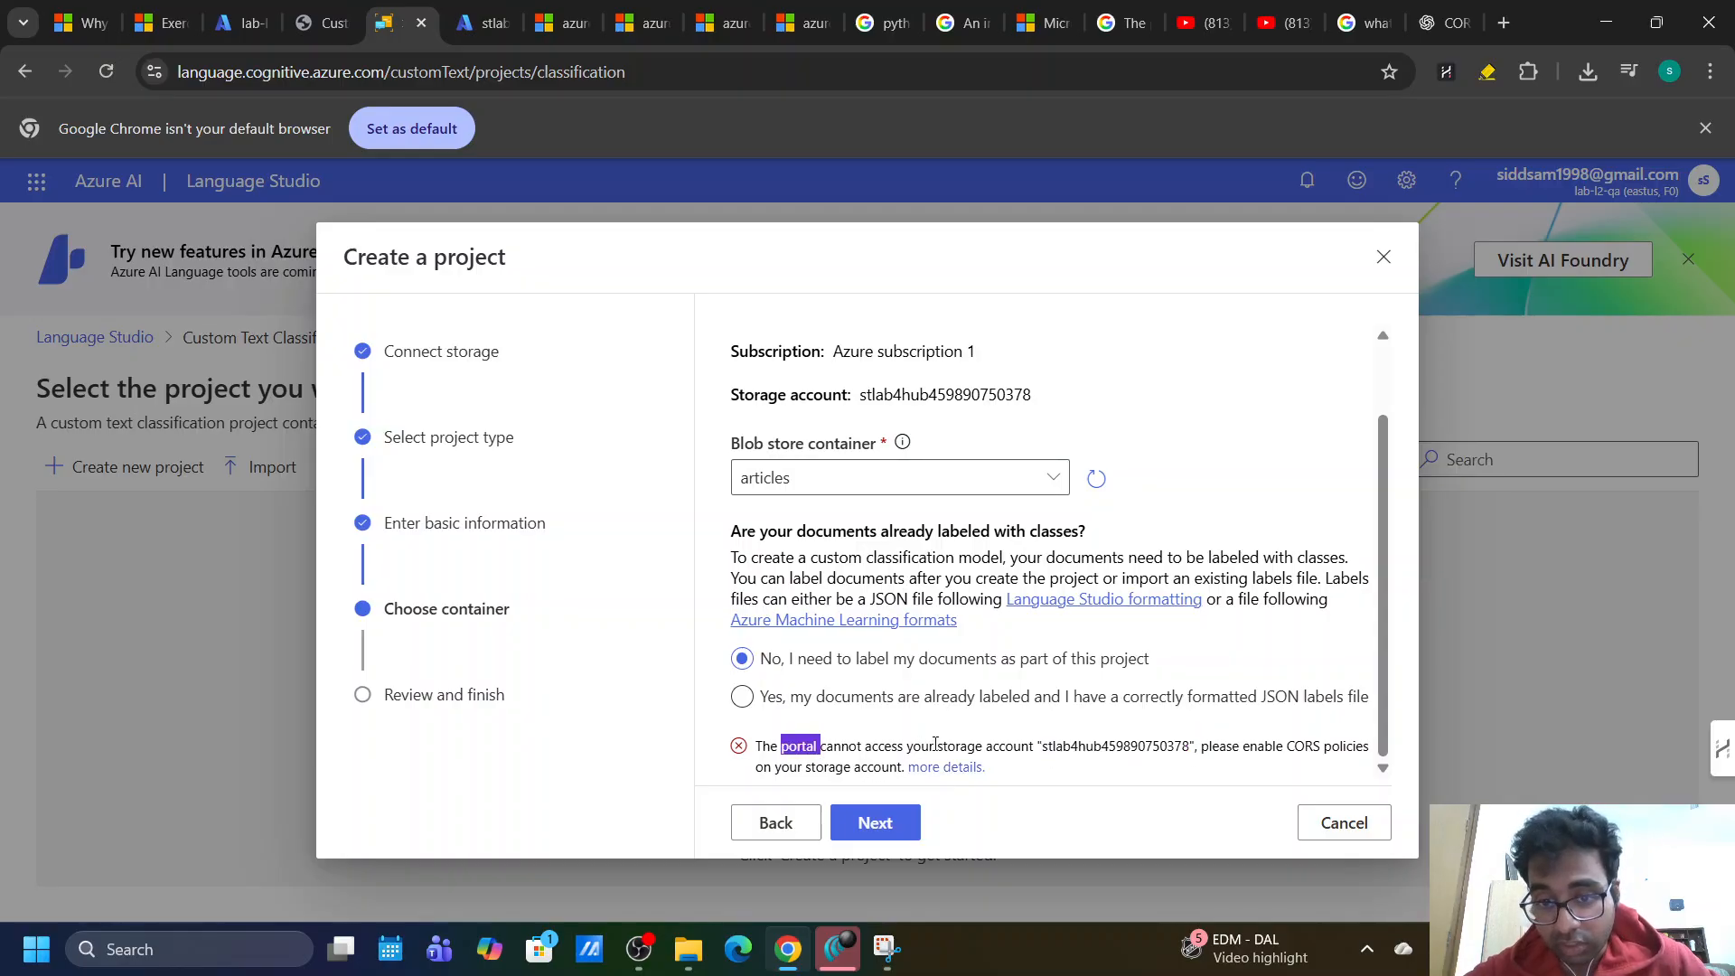
left_click_drag(936, 746, 1175, 746)
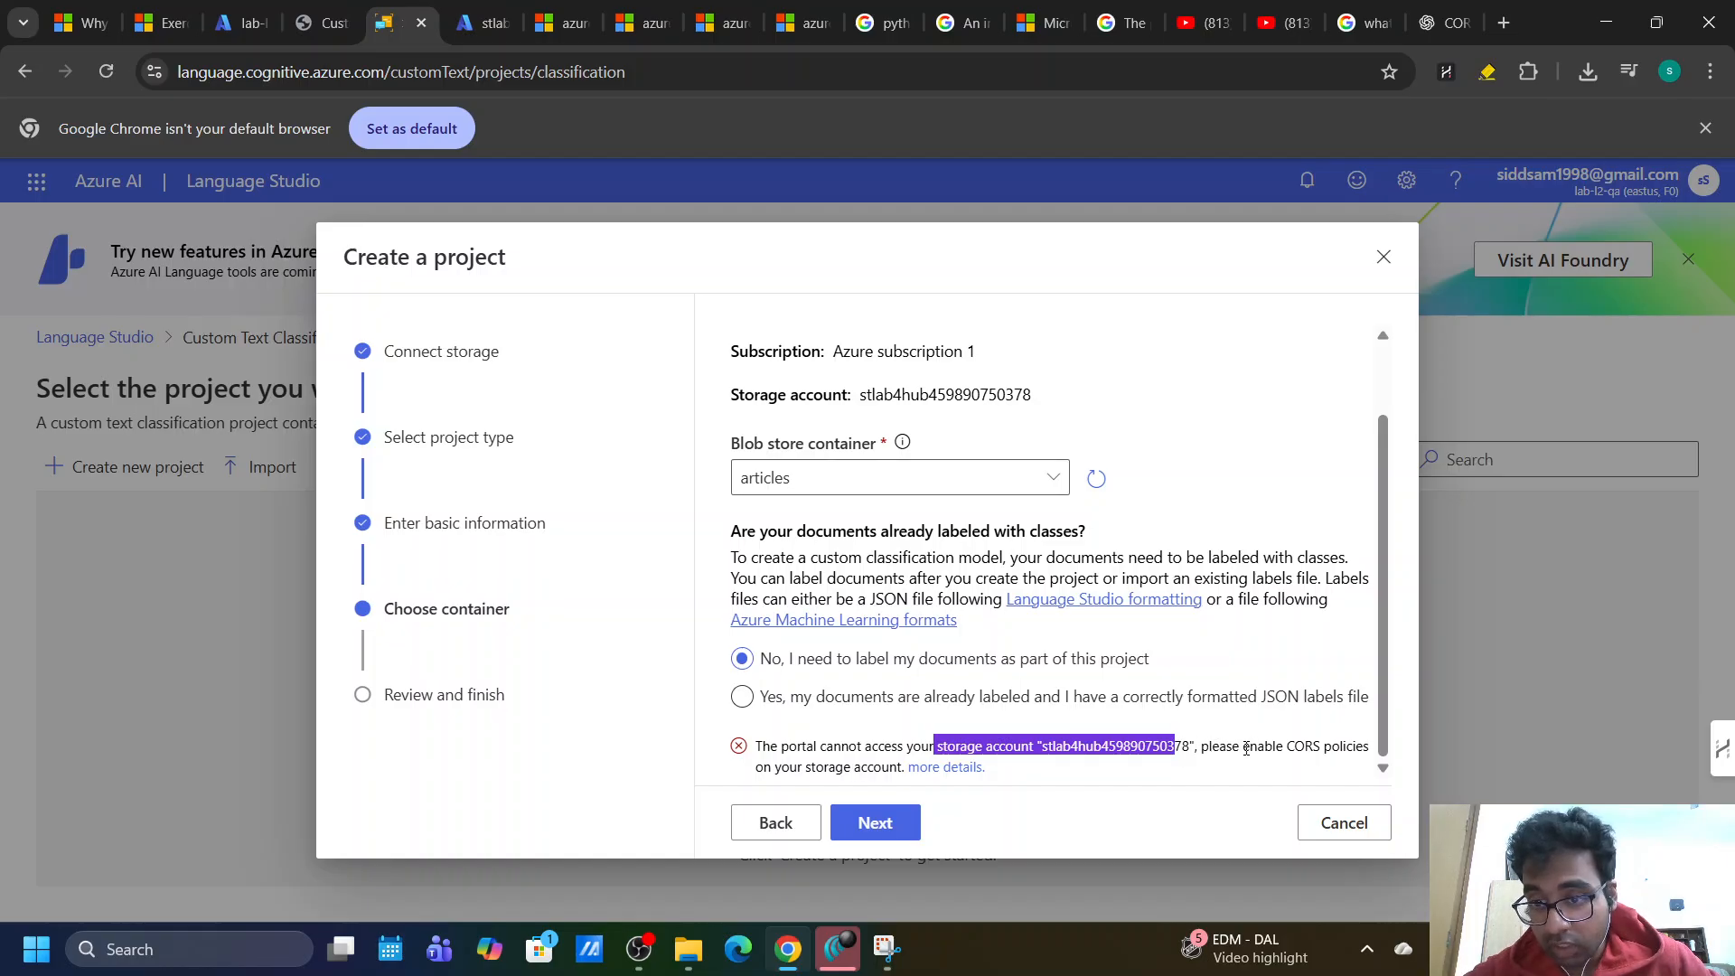
left_click(1246, 748)
left_click_drag(1245, 749, 907, 766)
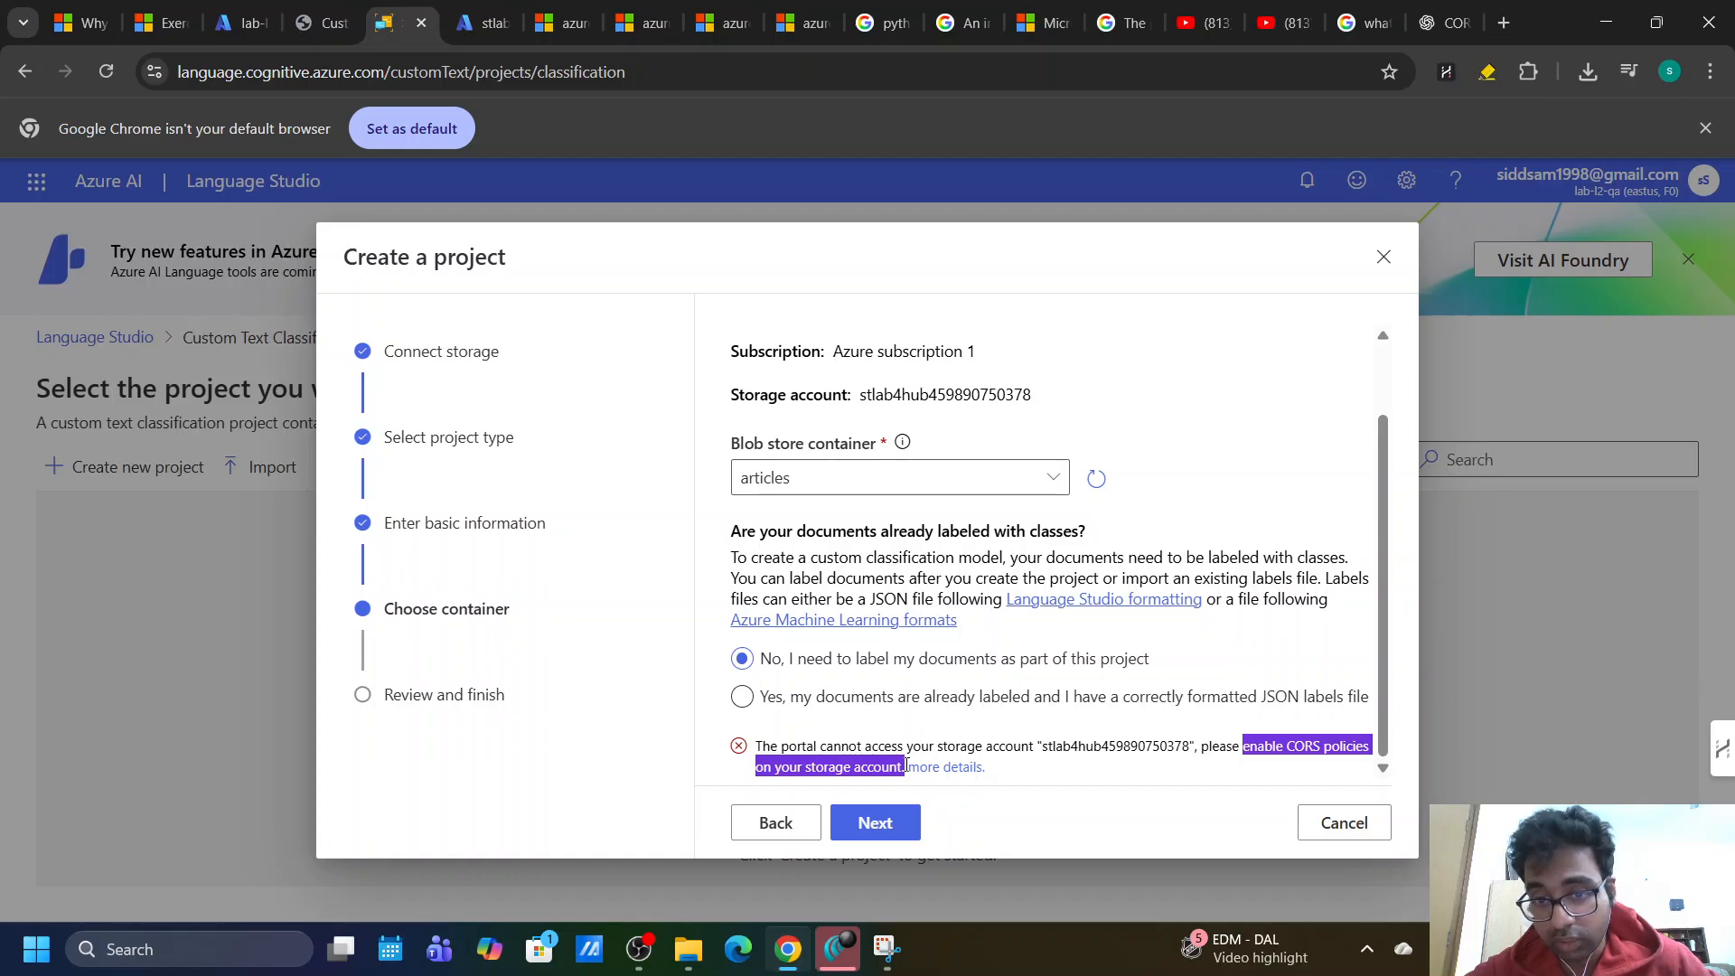
left_click(1063, 747)
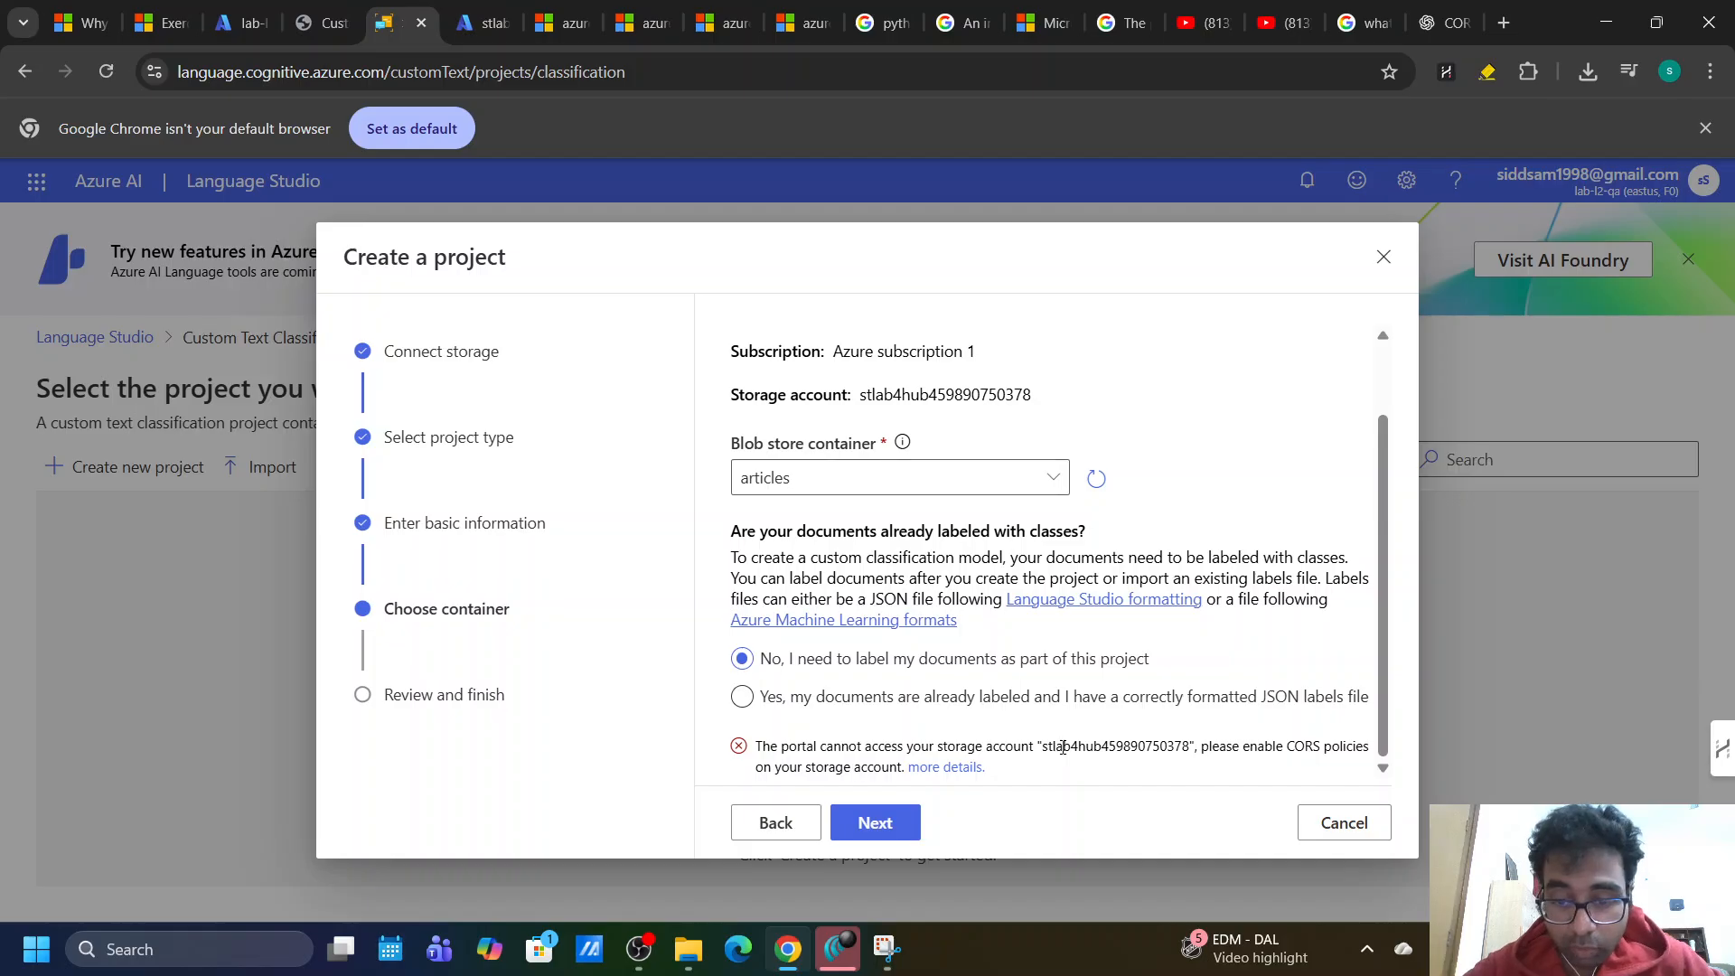
Open the browser developer tools and inspect the console error for the blocked request to the articles container.
key("F12")
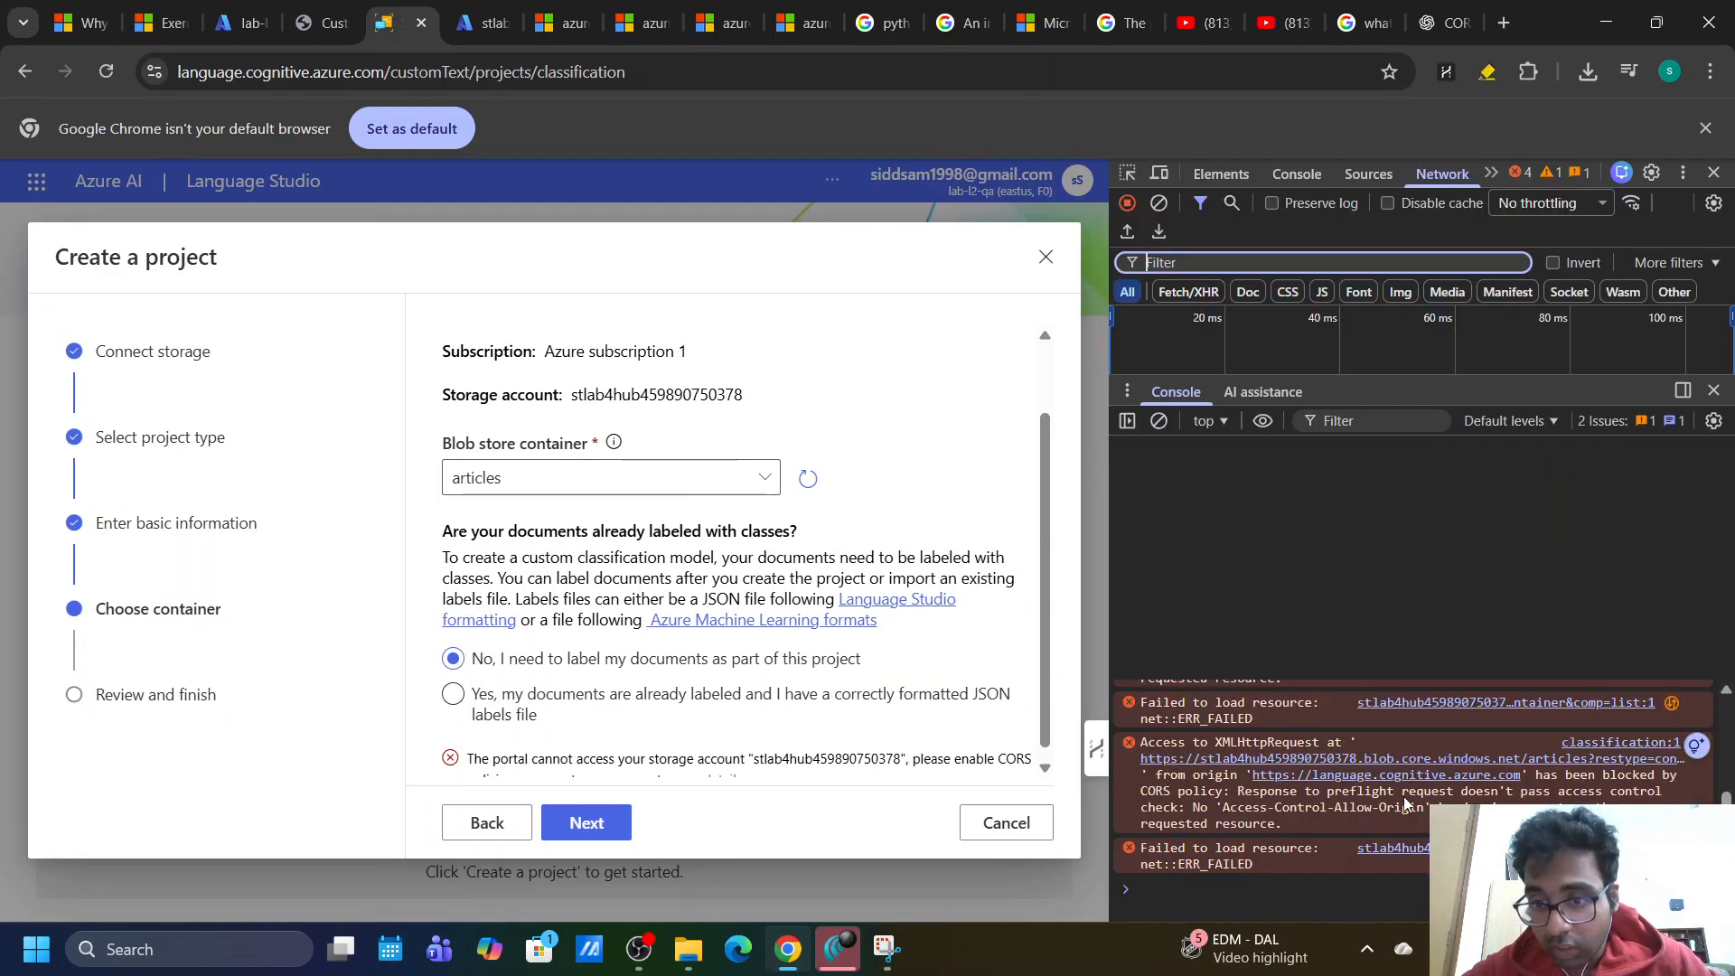
scroll(1288, 740, "up", 1)
scroll(1302, 732, "down", 2)
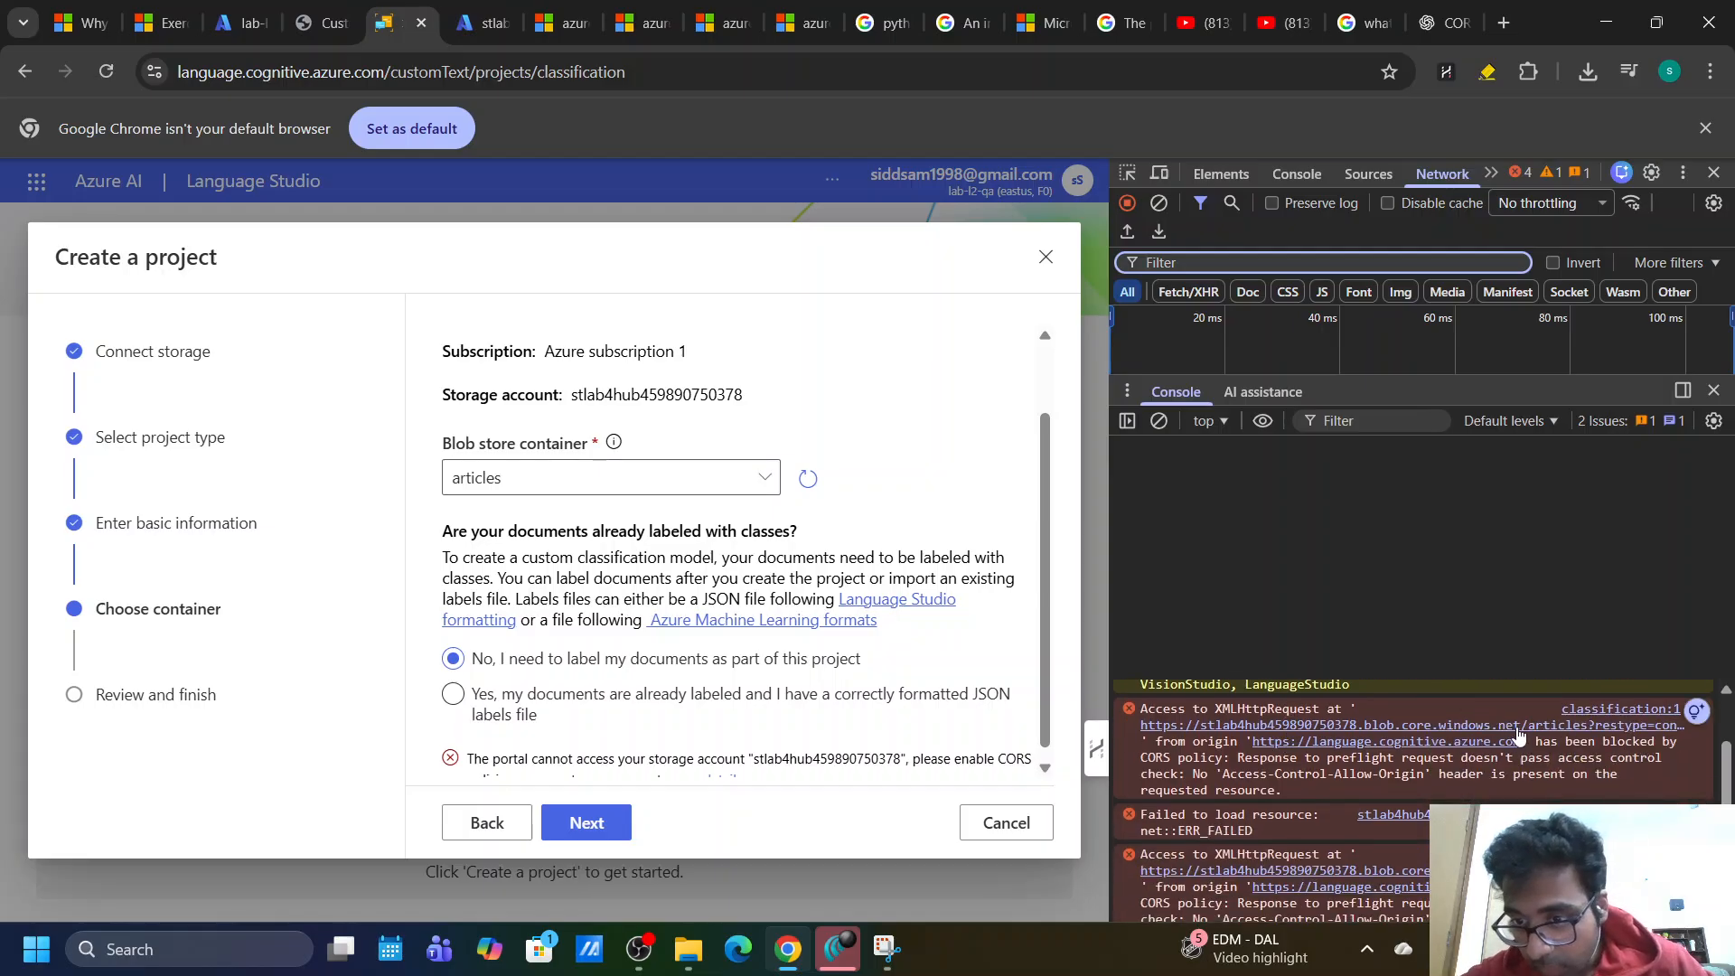
left_click(1547, 706)
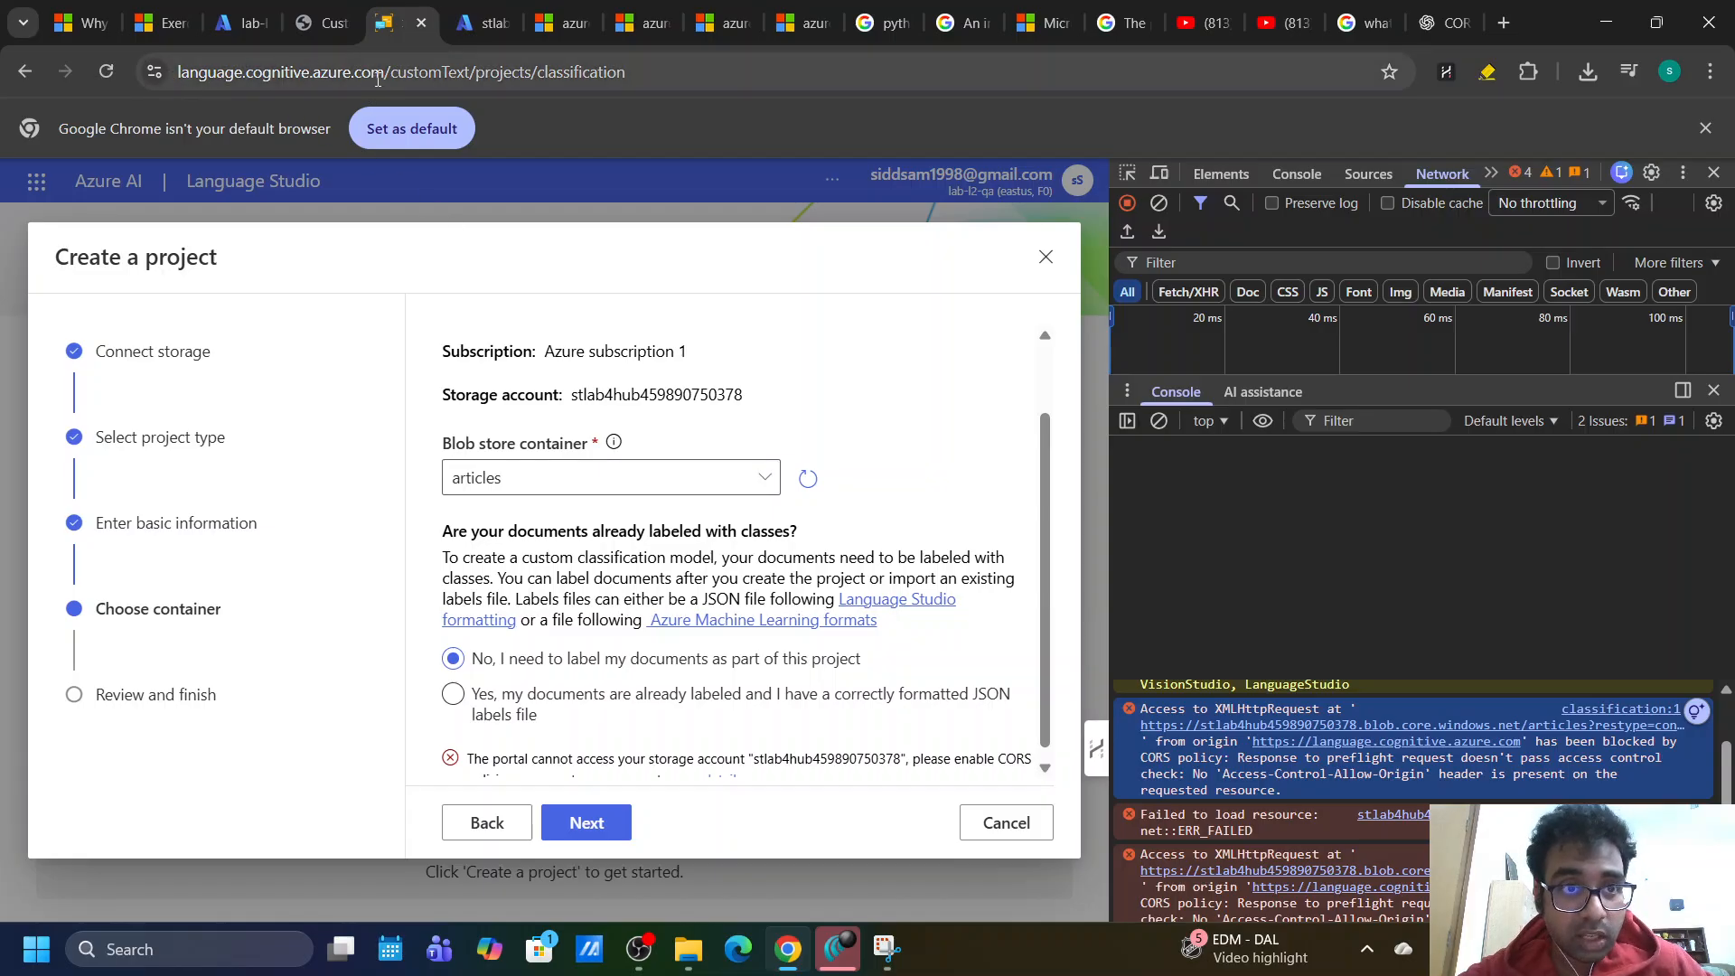
Compare the protocol and domain in the page address with the origin named in the console's CORS error.
left_click_drag(384, 72, 172, 72)
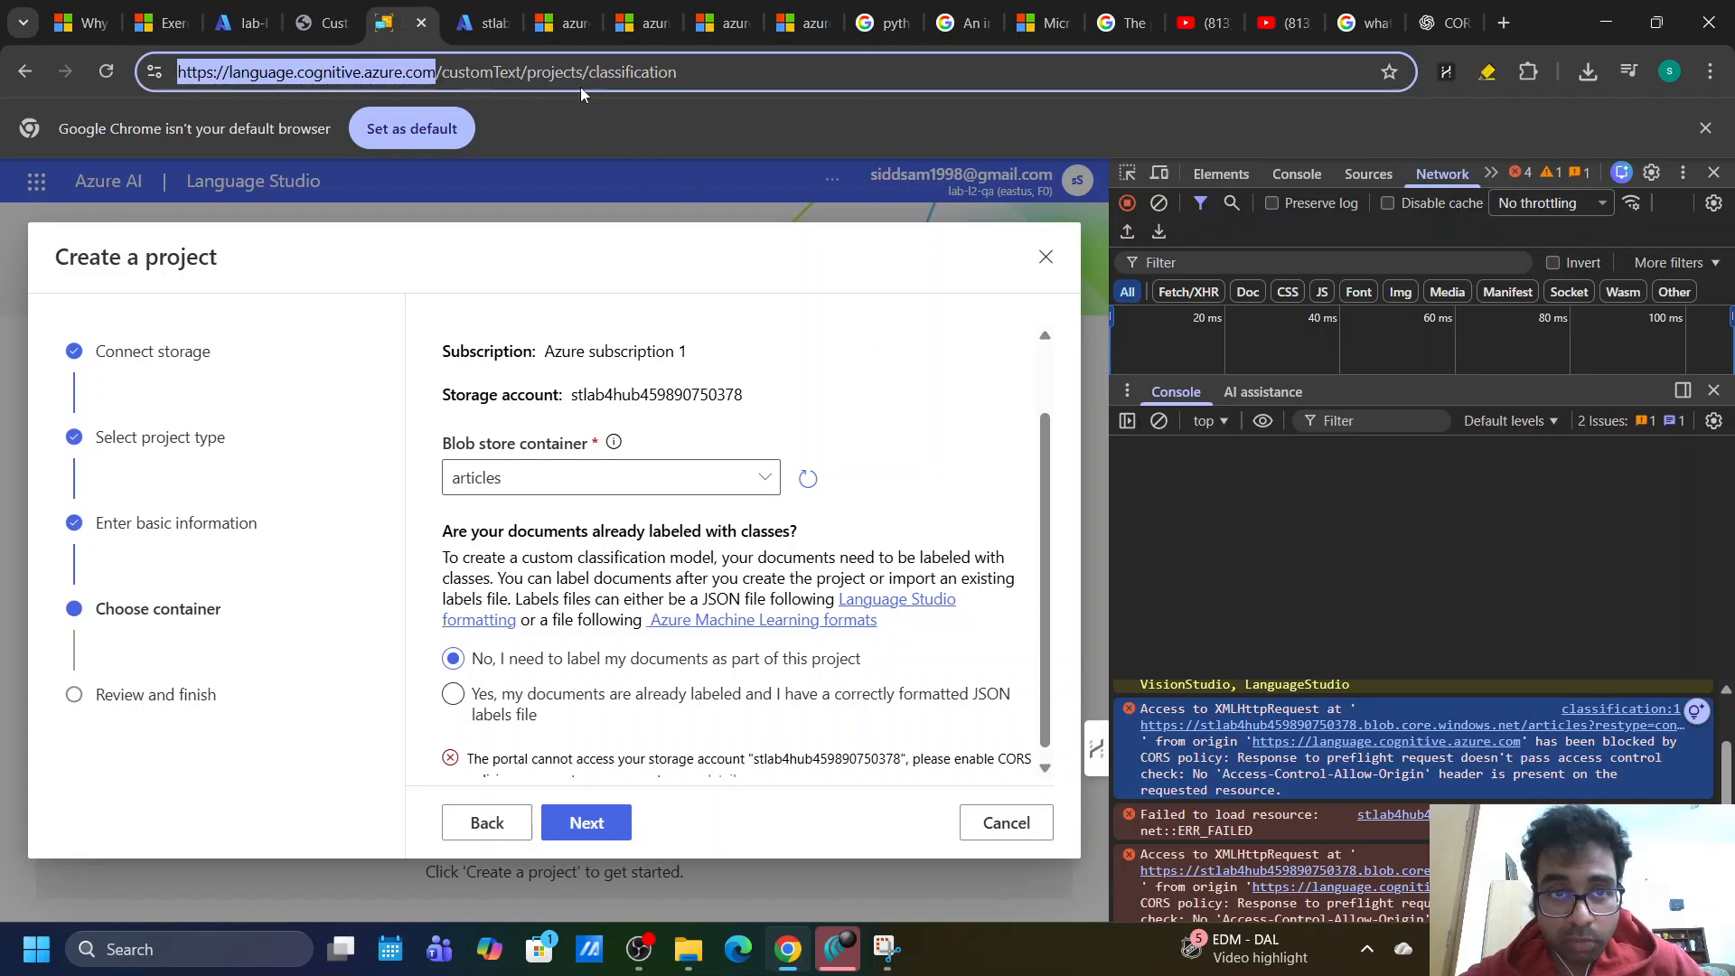
left_click(206, 80)
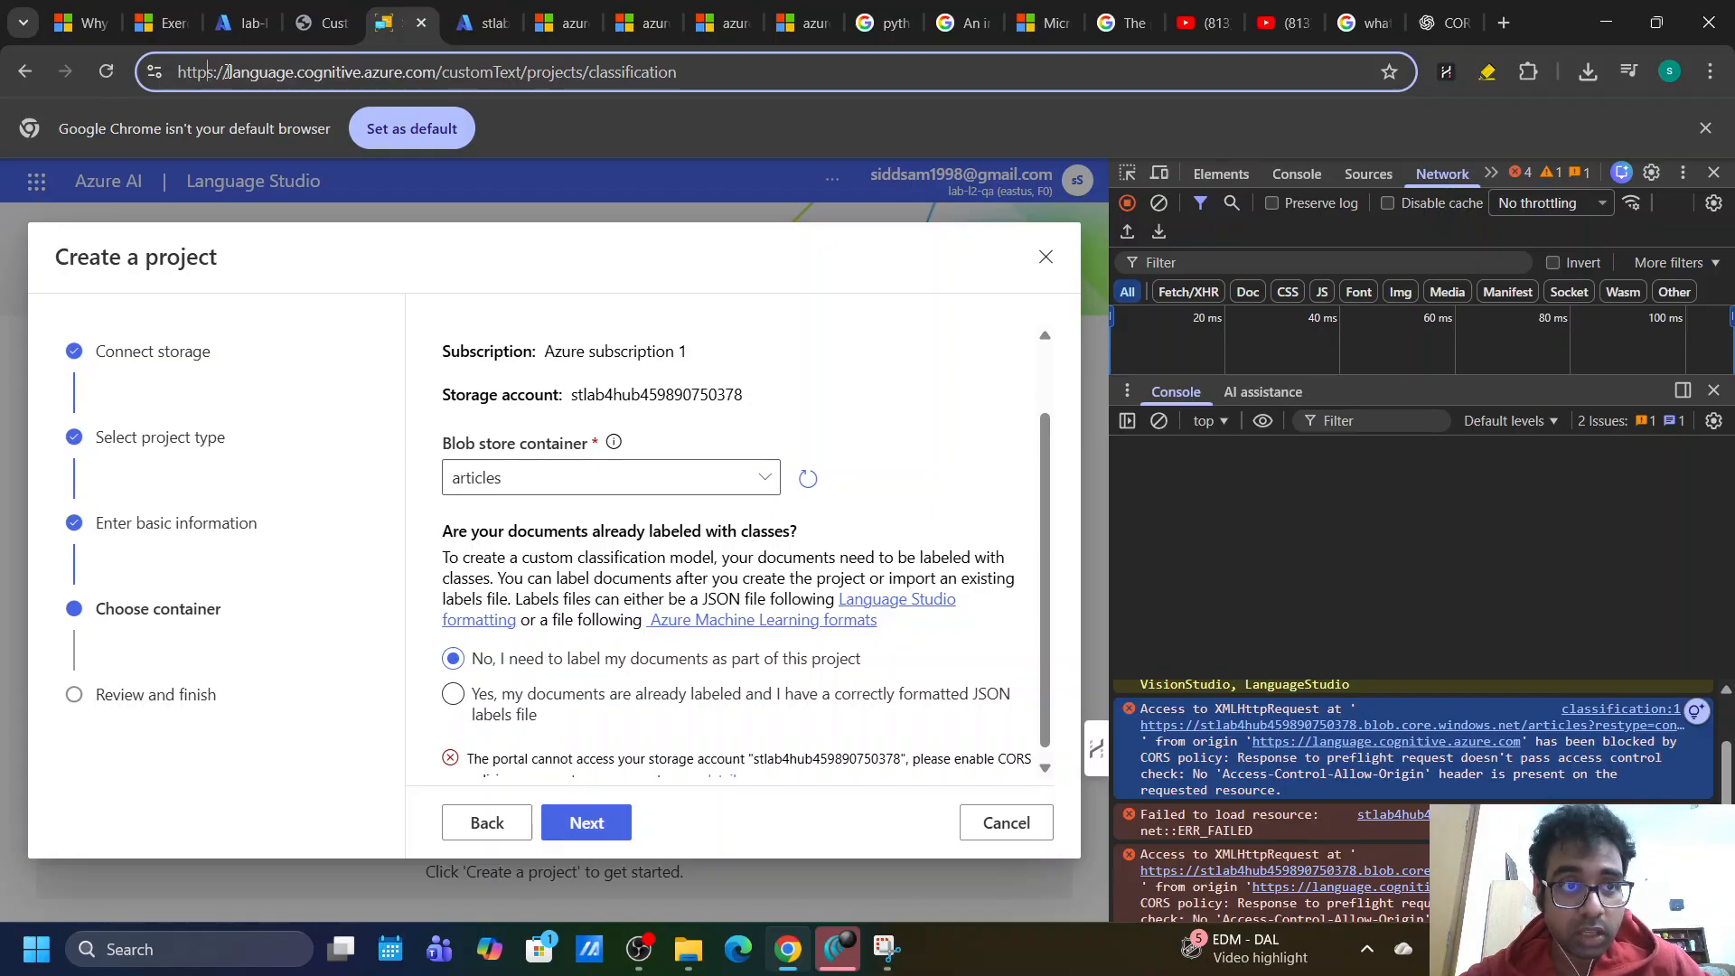
left_click_drag(228, 72, 437, 69)
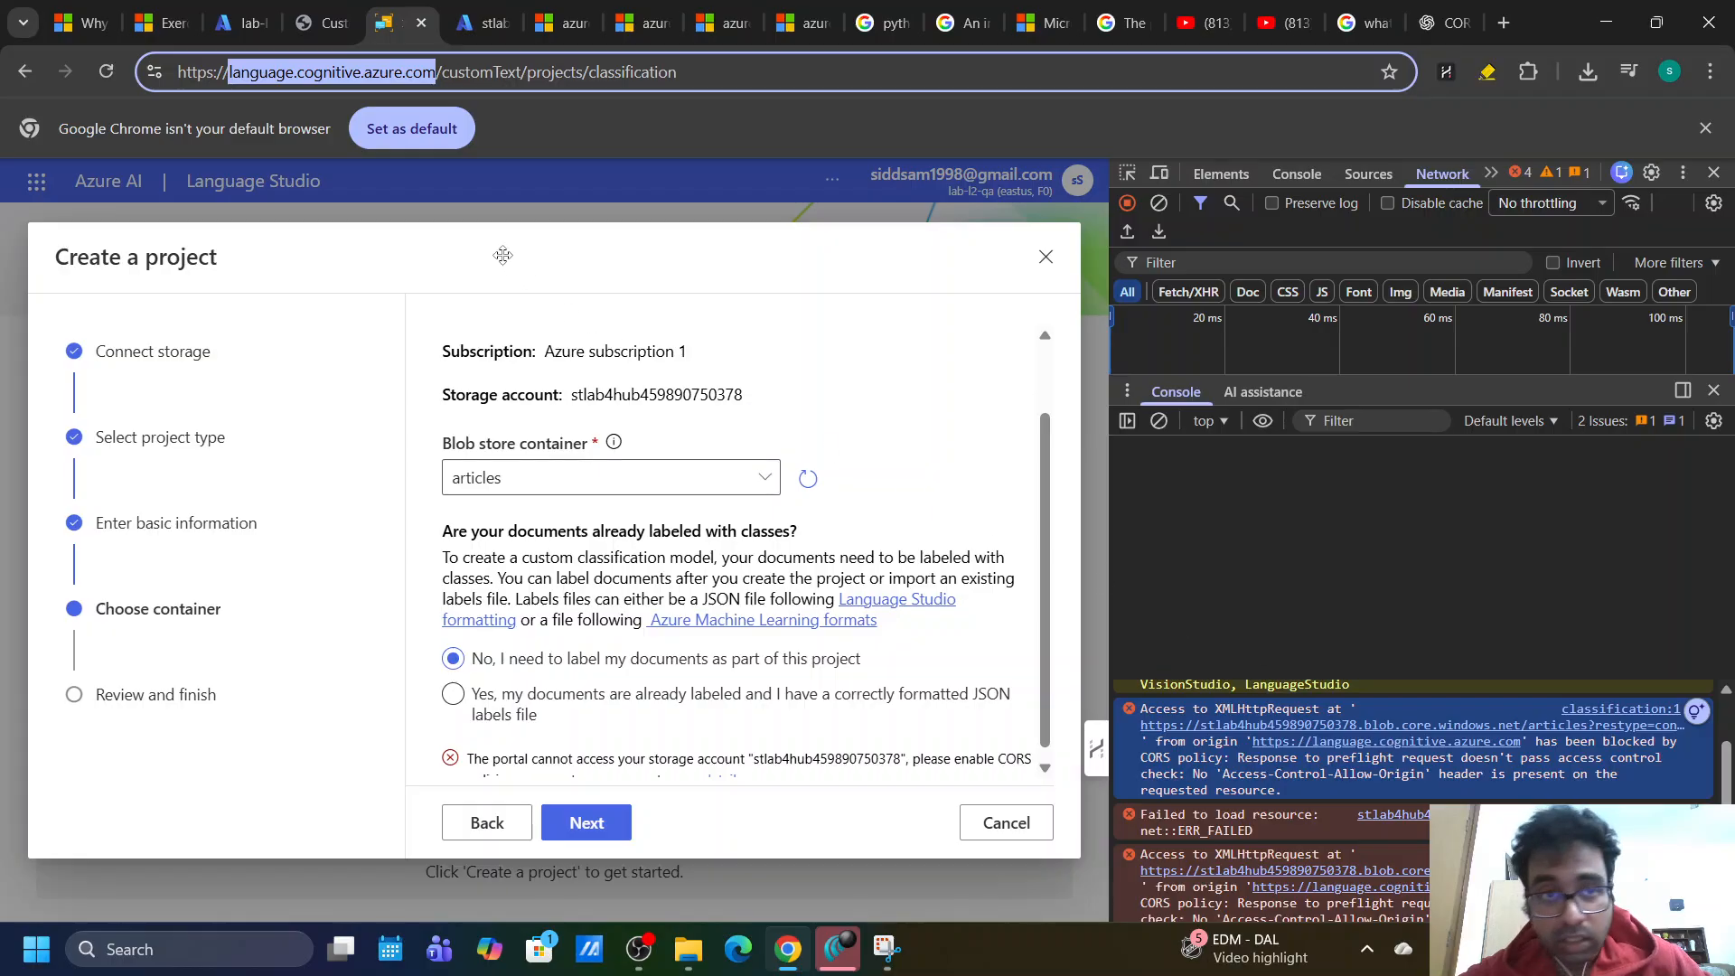
left_click(715, 72)
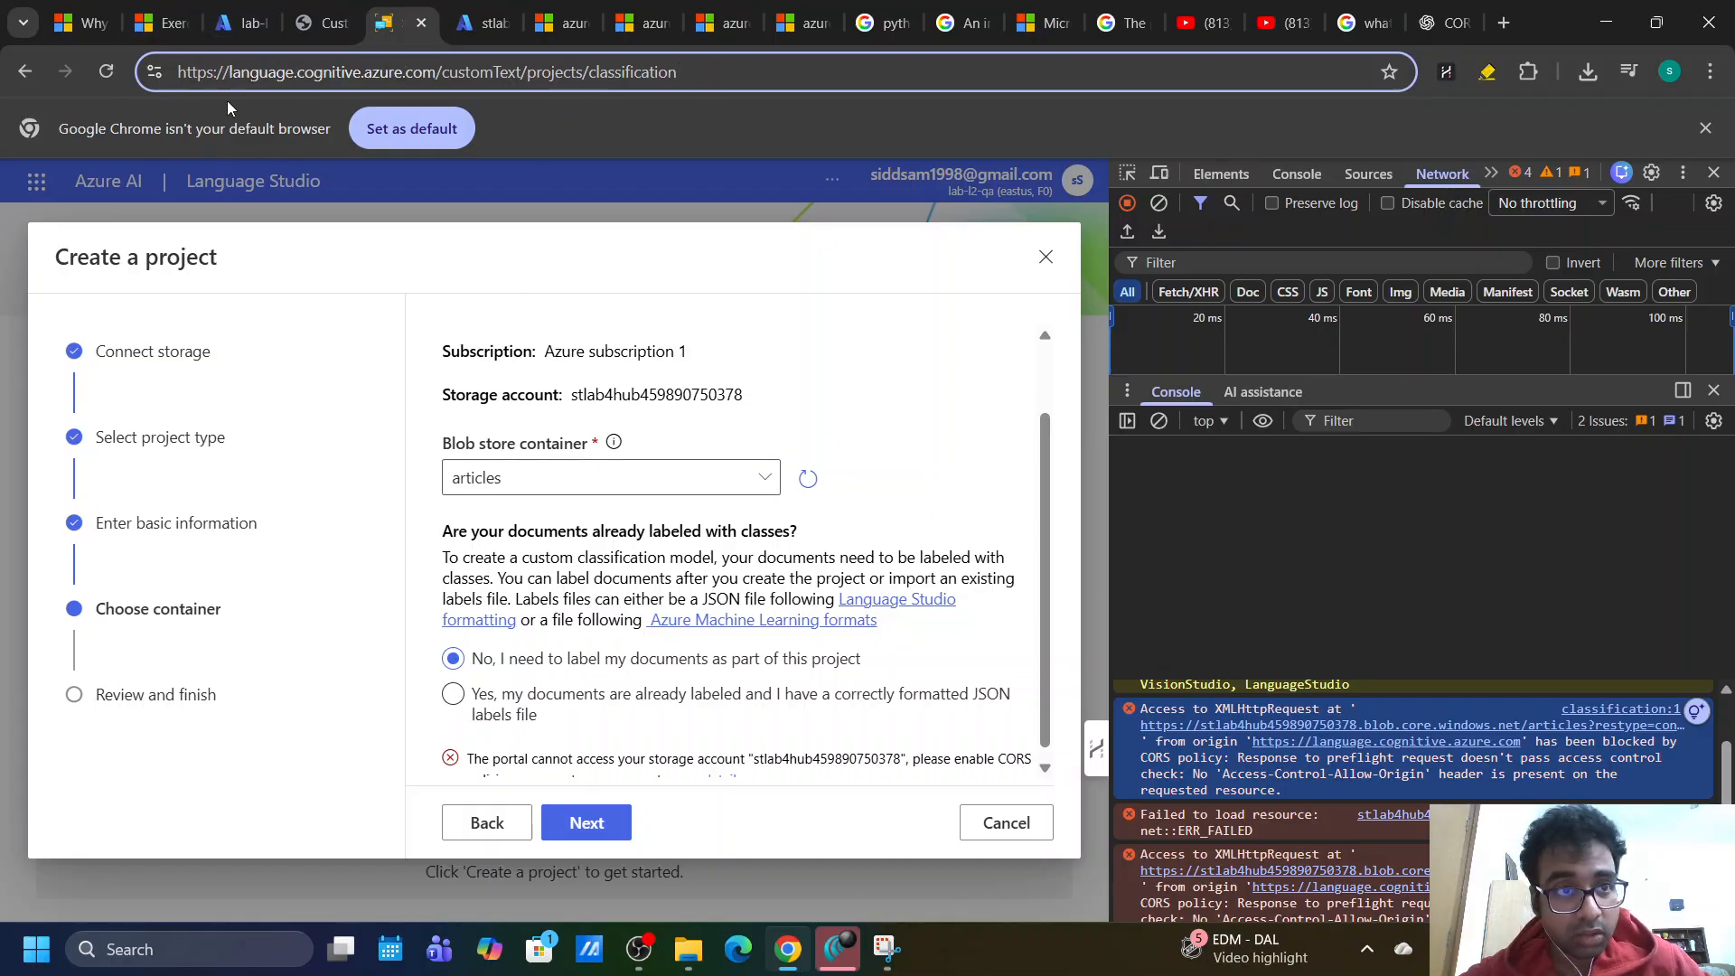
double_click(213, 72)
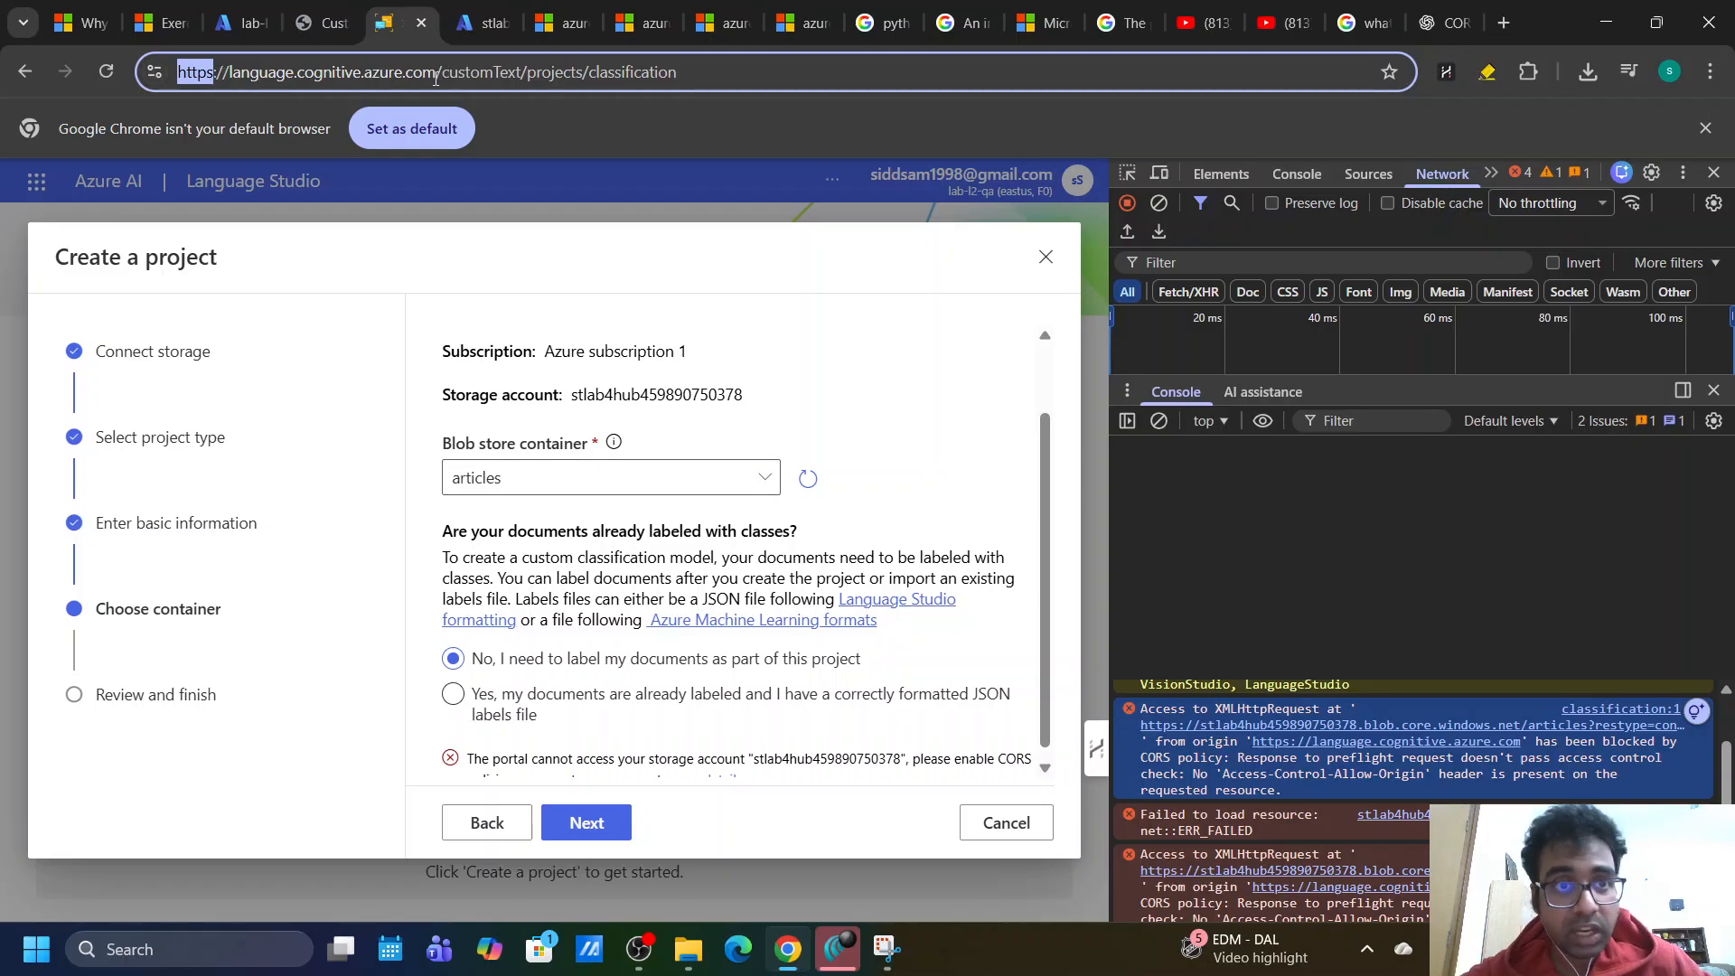
left_click_drag(436, 79, 234, 80)
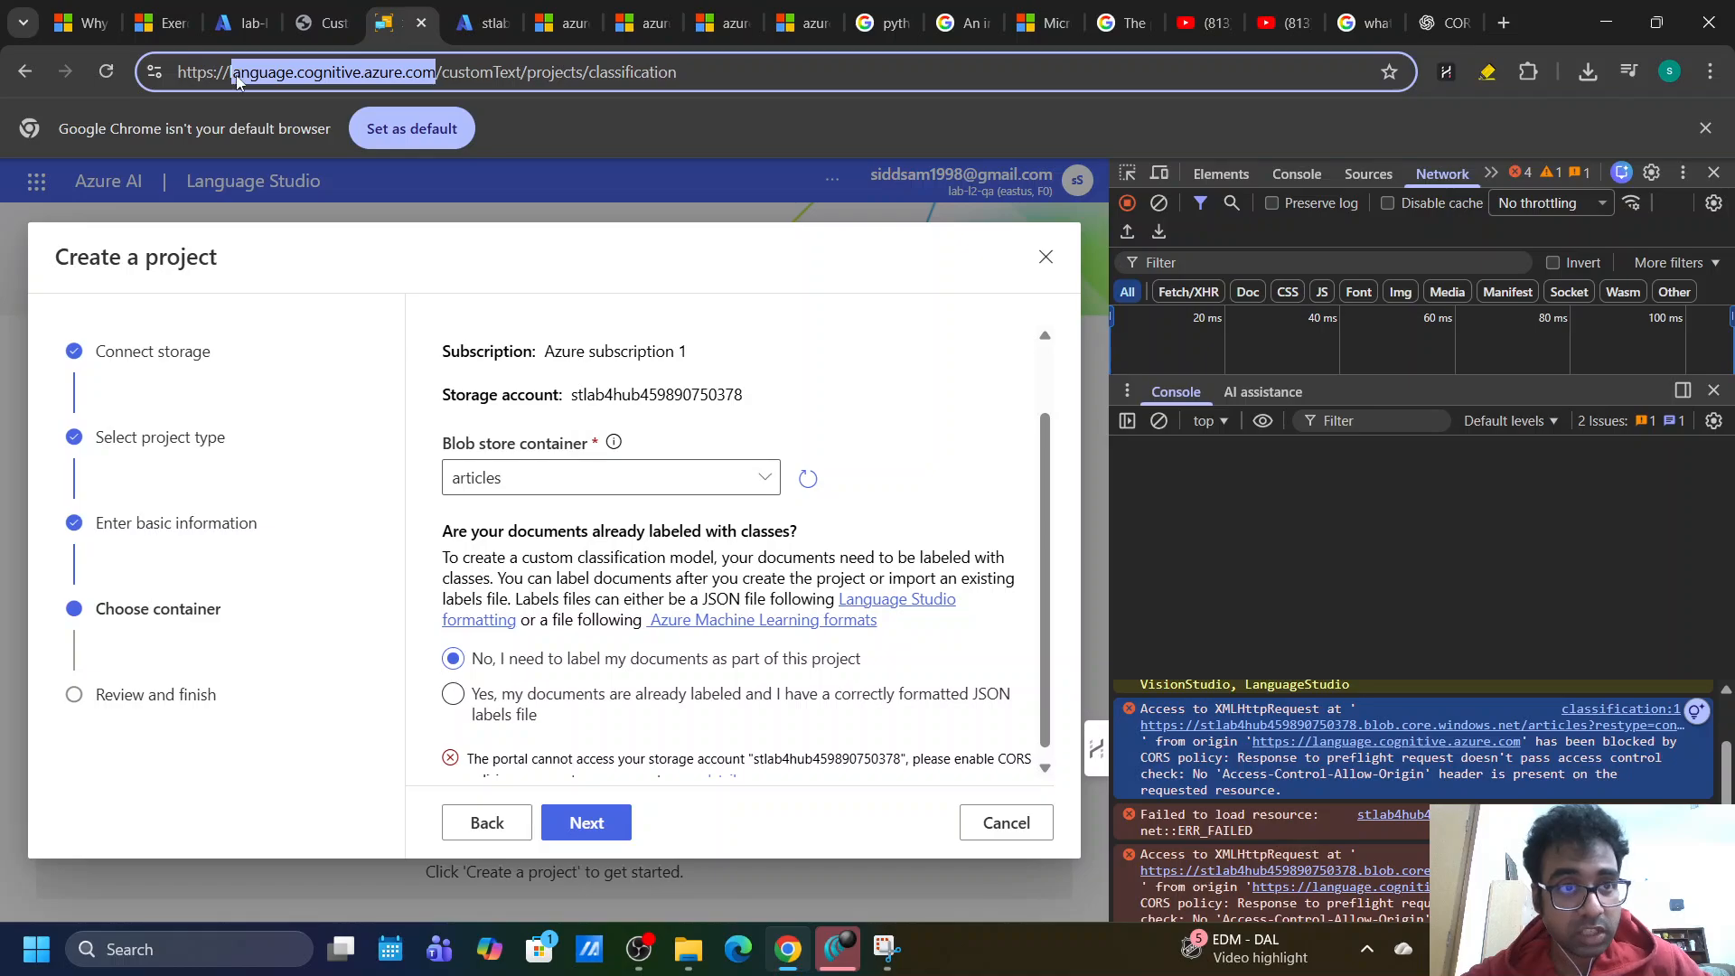
left_click(236, 79)
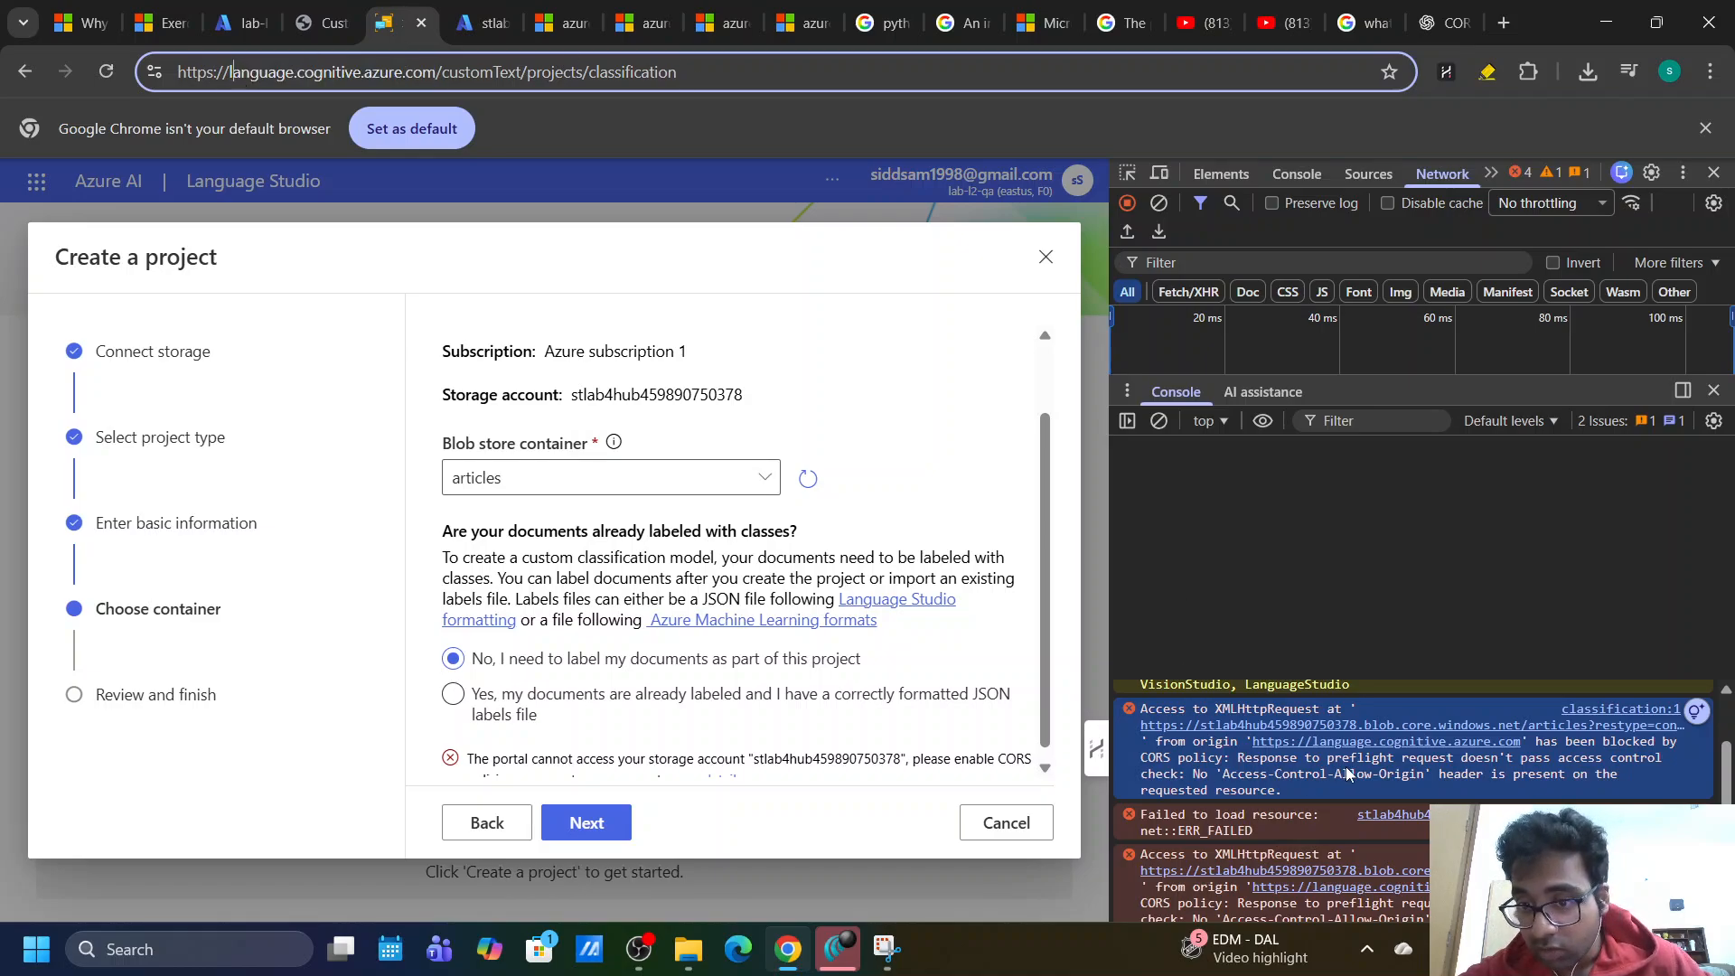
left_click_drag(437, 76, 155, 74)
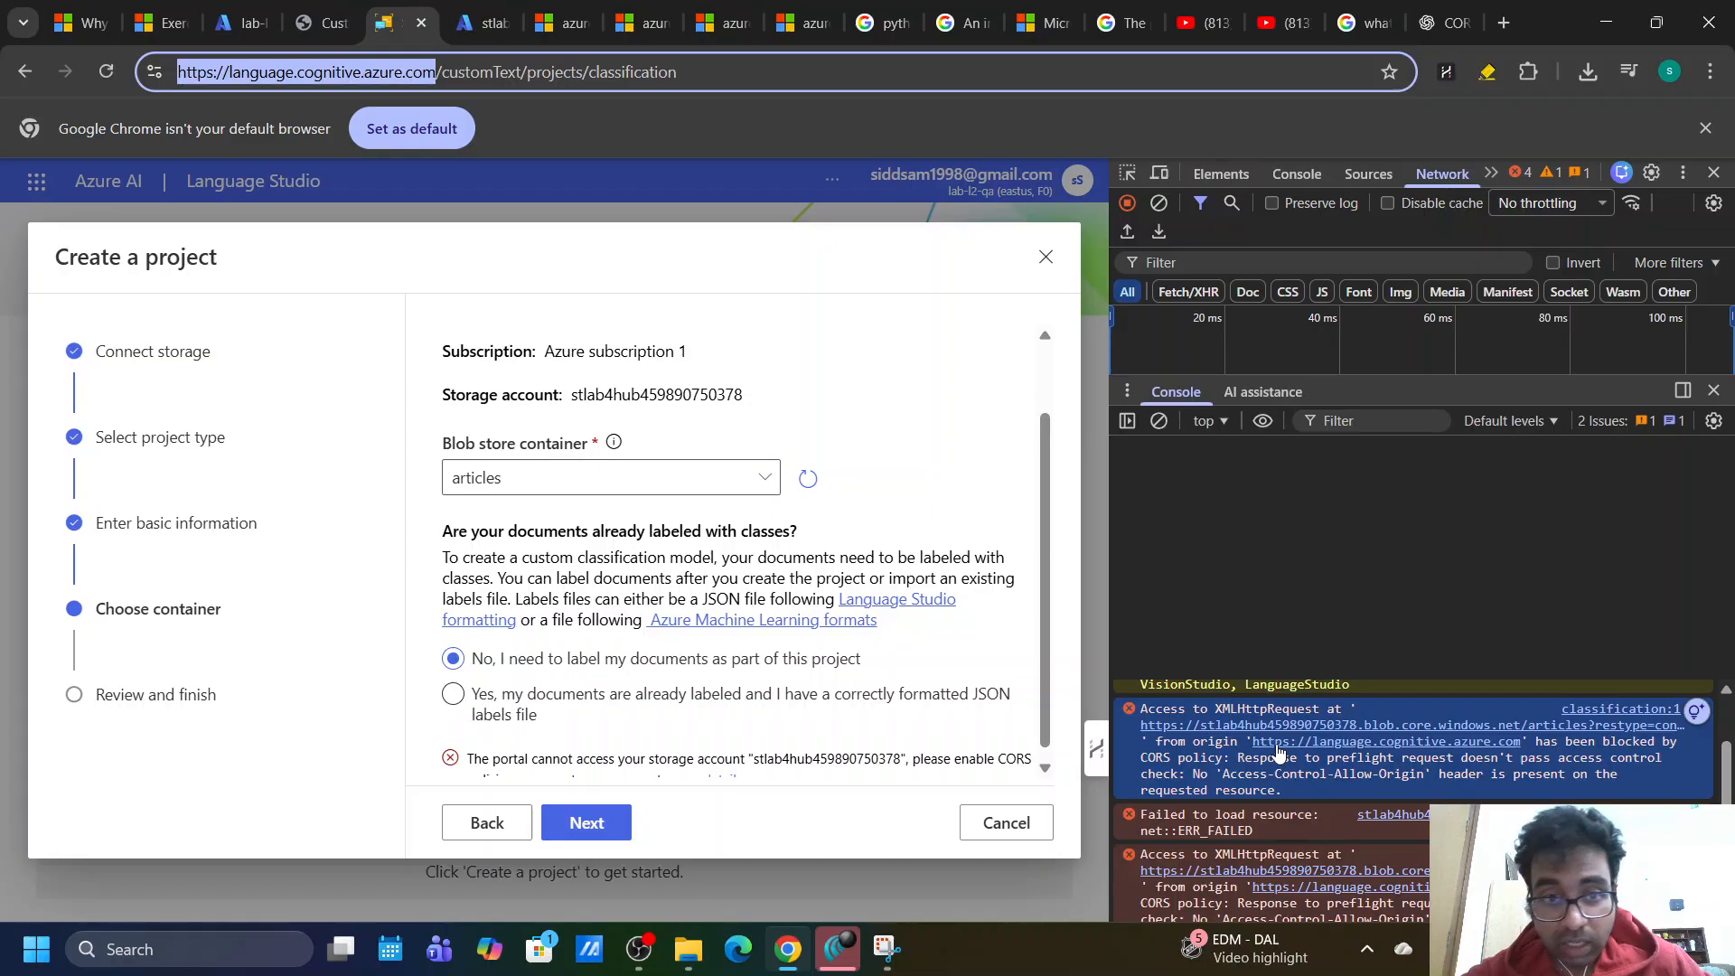
left_click(376, 74)
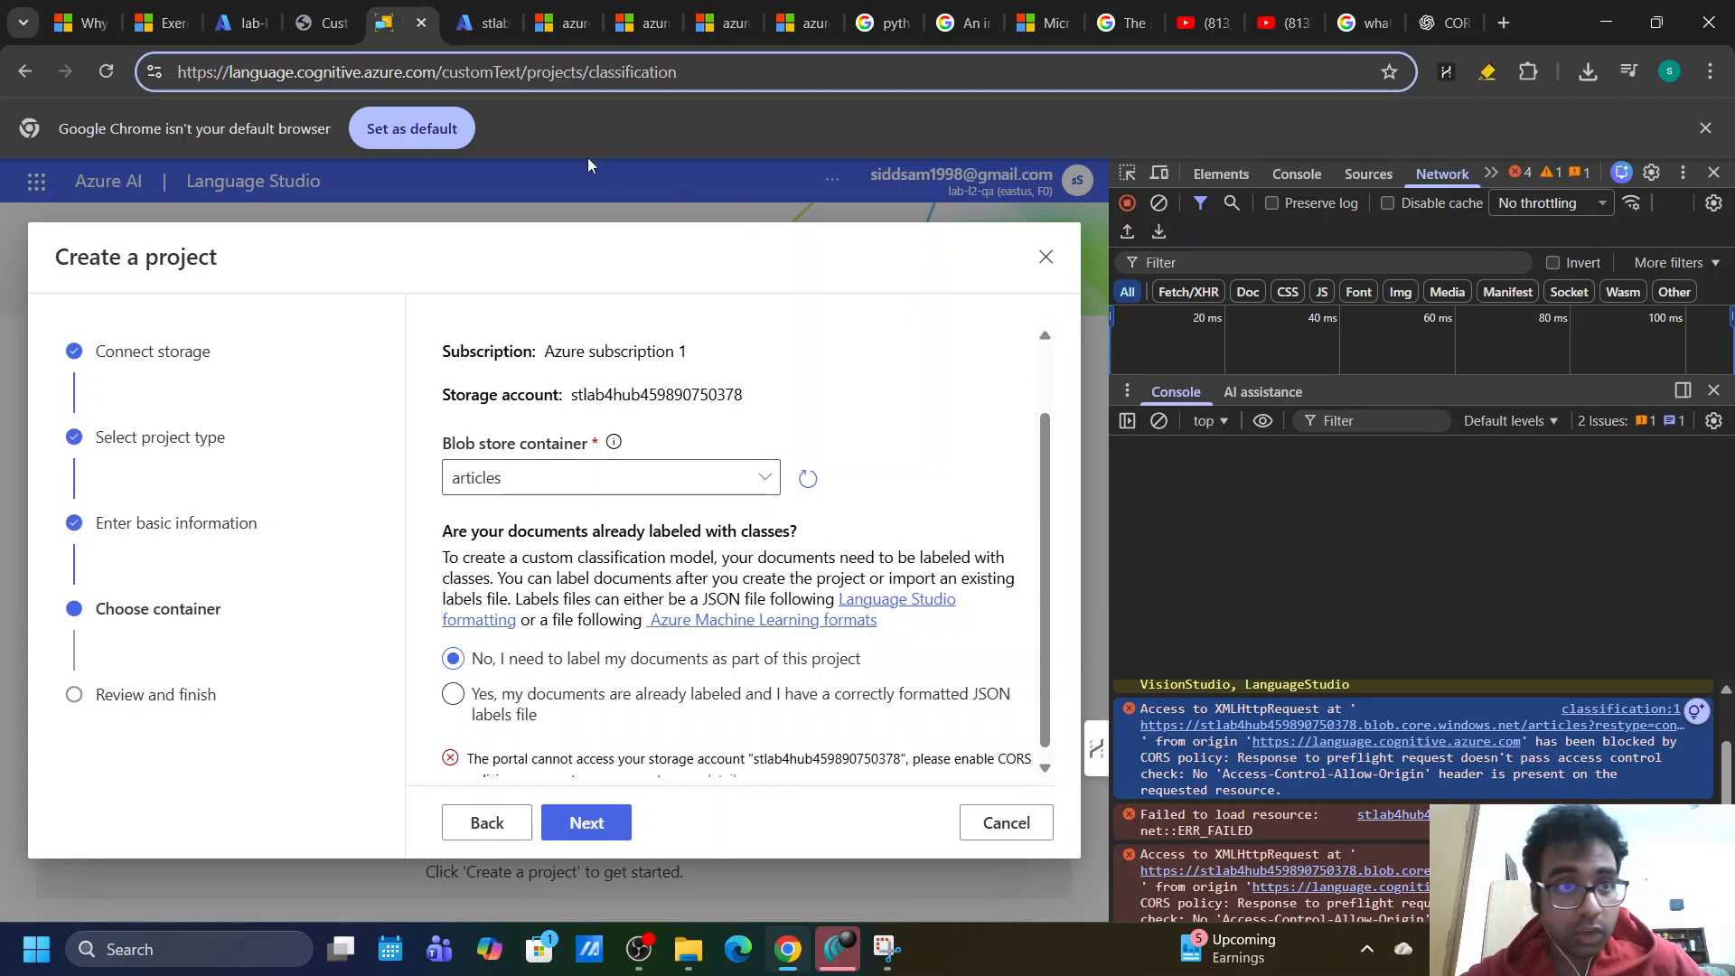
Check the lab instructions for creating the custom text classification project, return to the project wizard and close the developer tools.
left_click(322, 23)
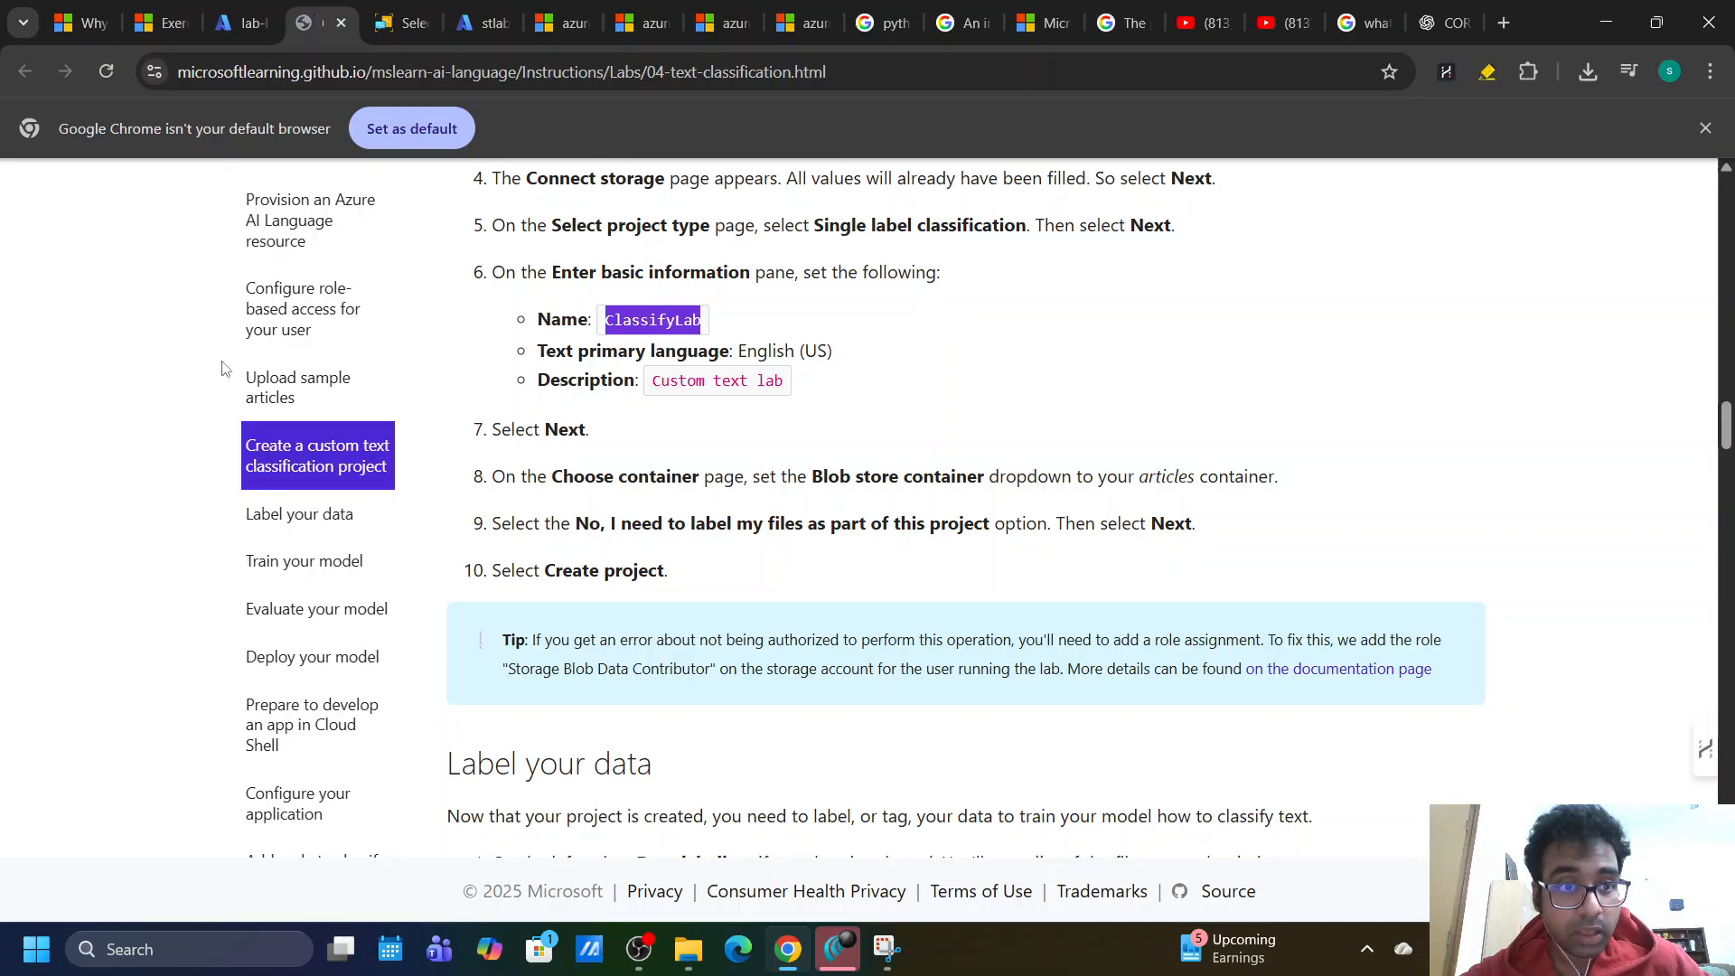
scroll(404, 446, "up", 7)
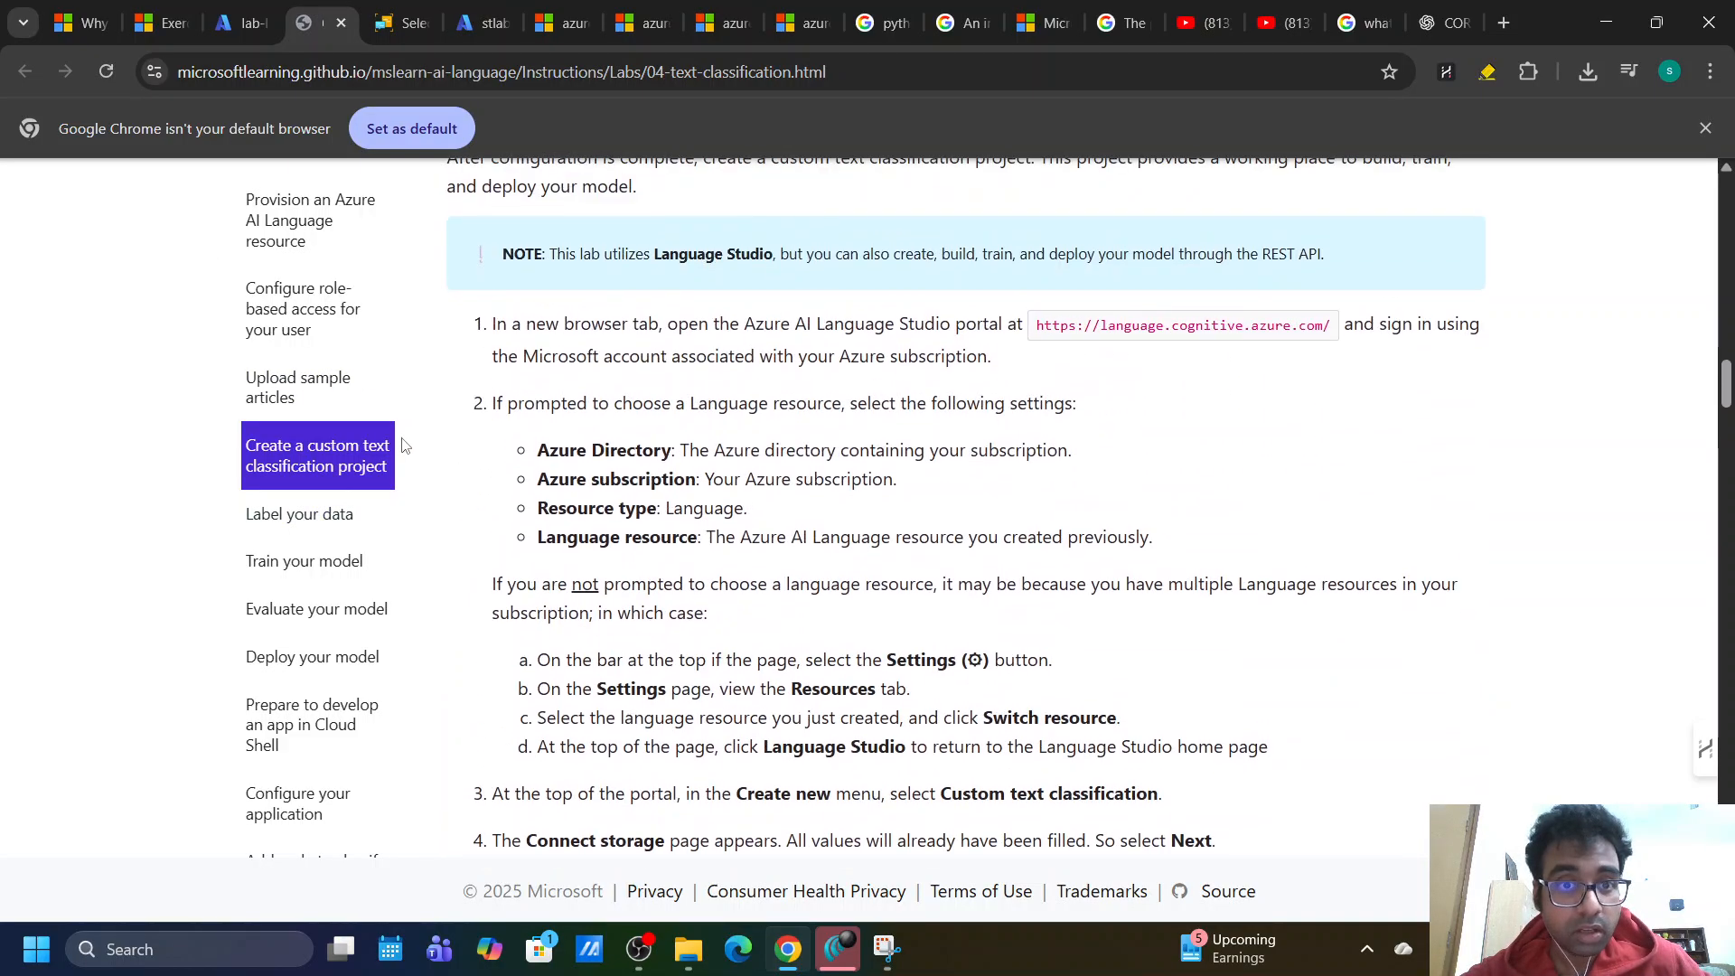
scroll(404, 445, "down", 3)
left_click(402, 23)
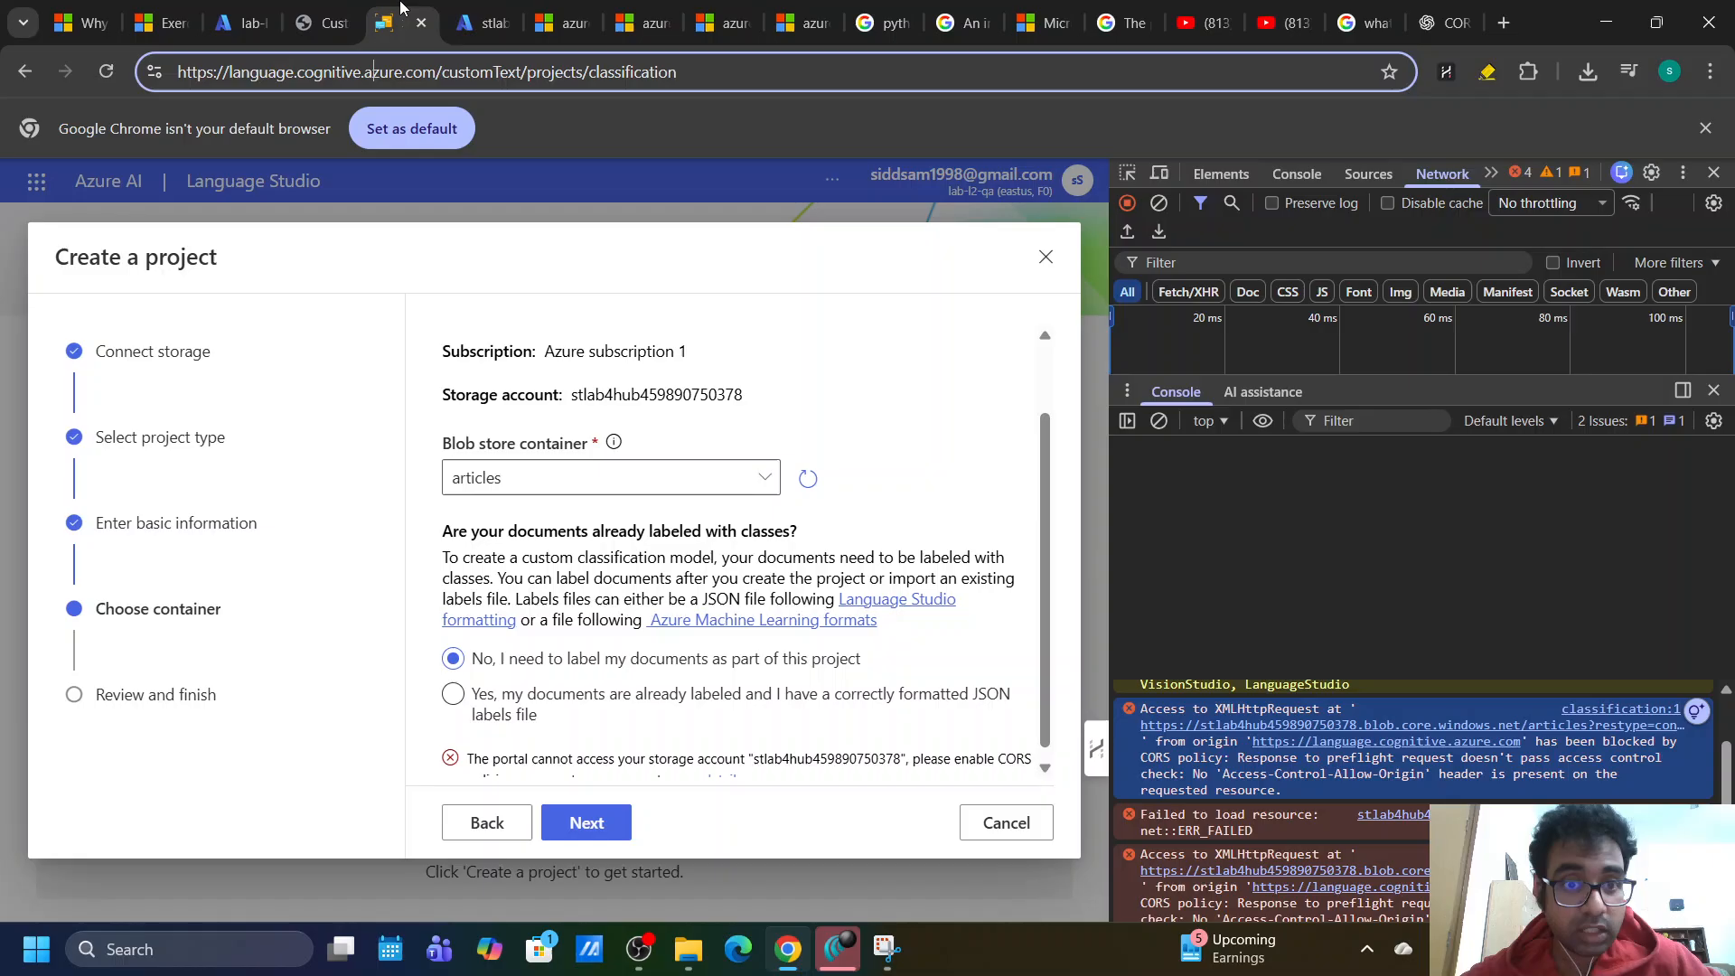
left_click(247, 18)
left_click(397, 17)
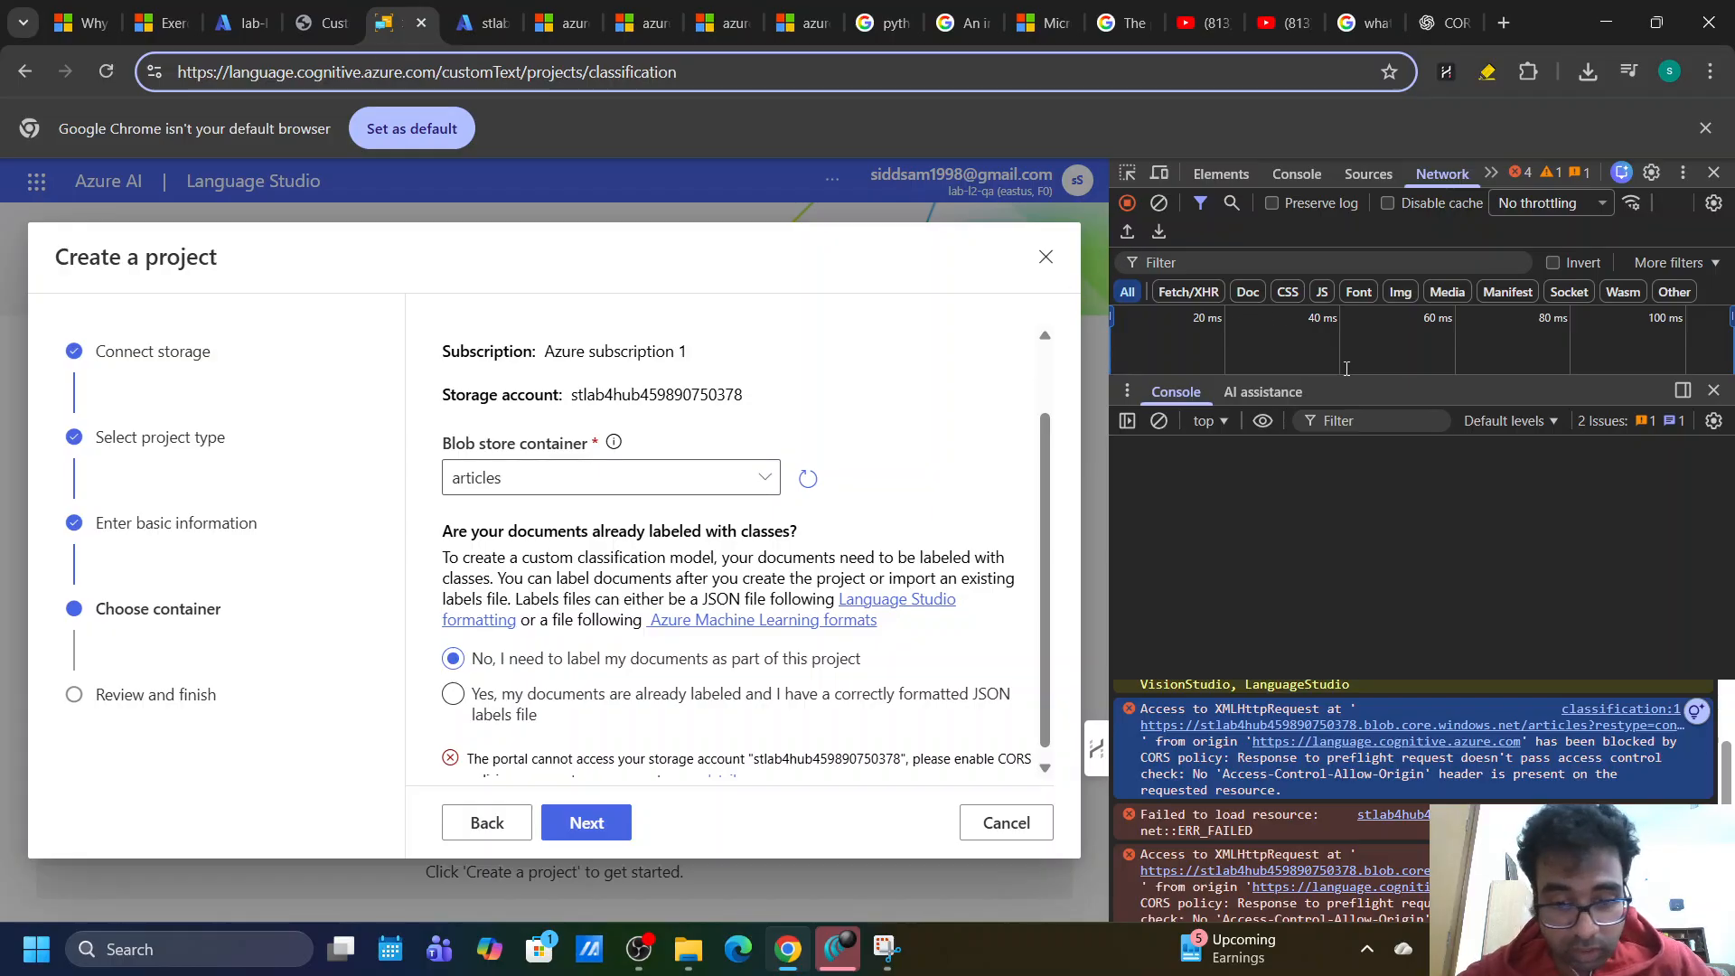
key("F12")
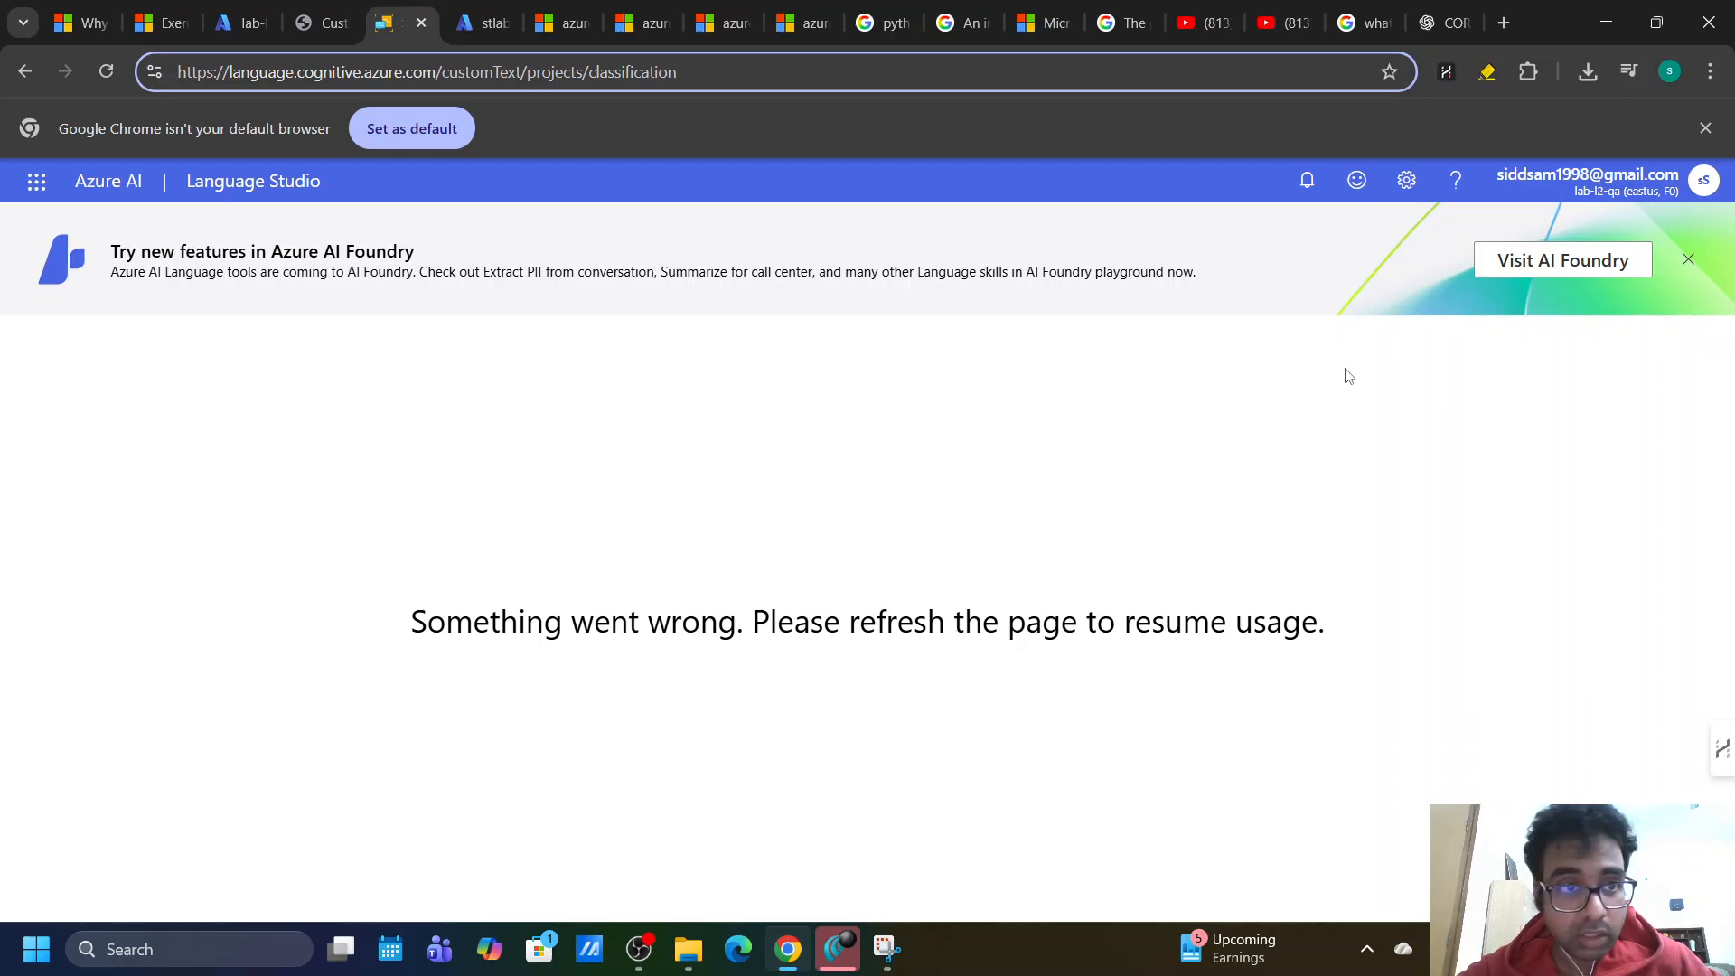
Switch to the storage account in the Azure portal and open its overview.
left_click(331, 18)
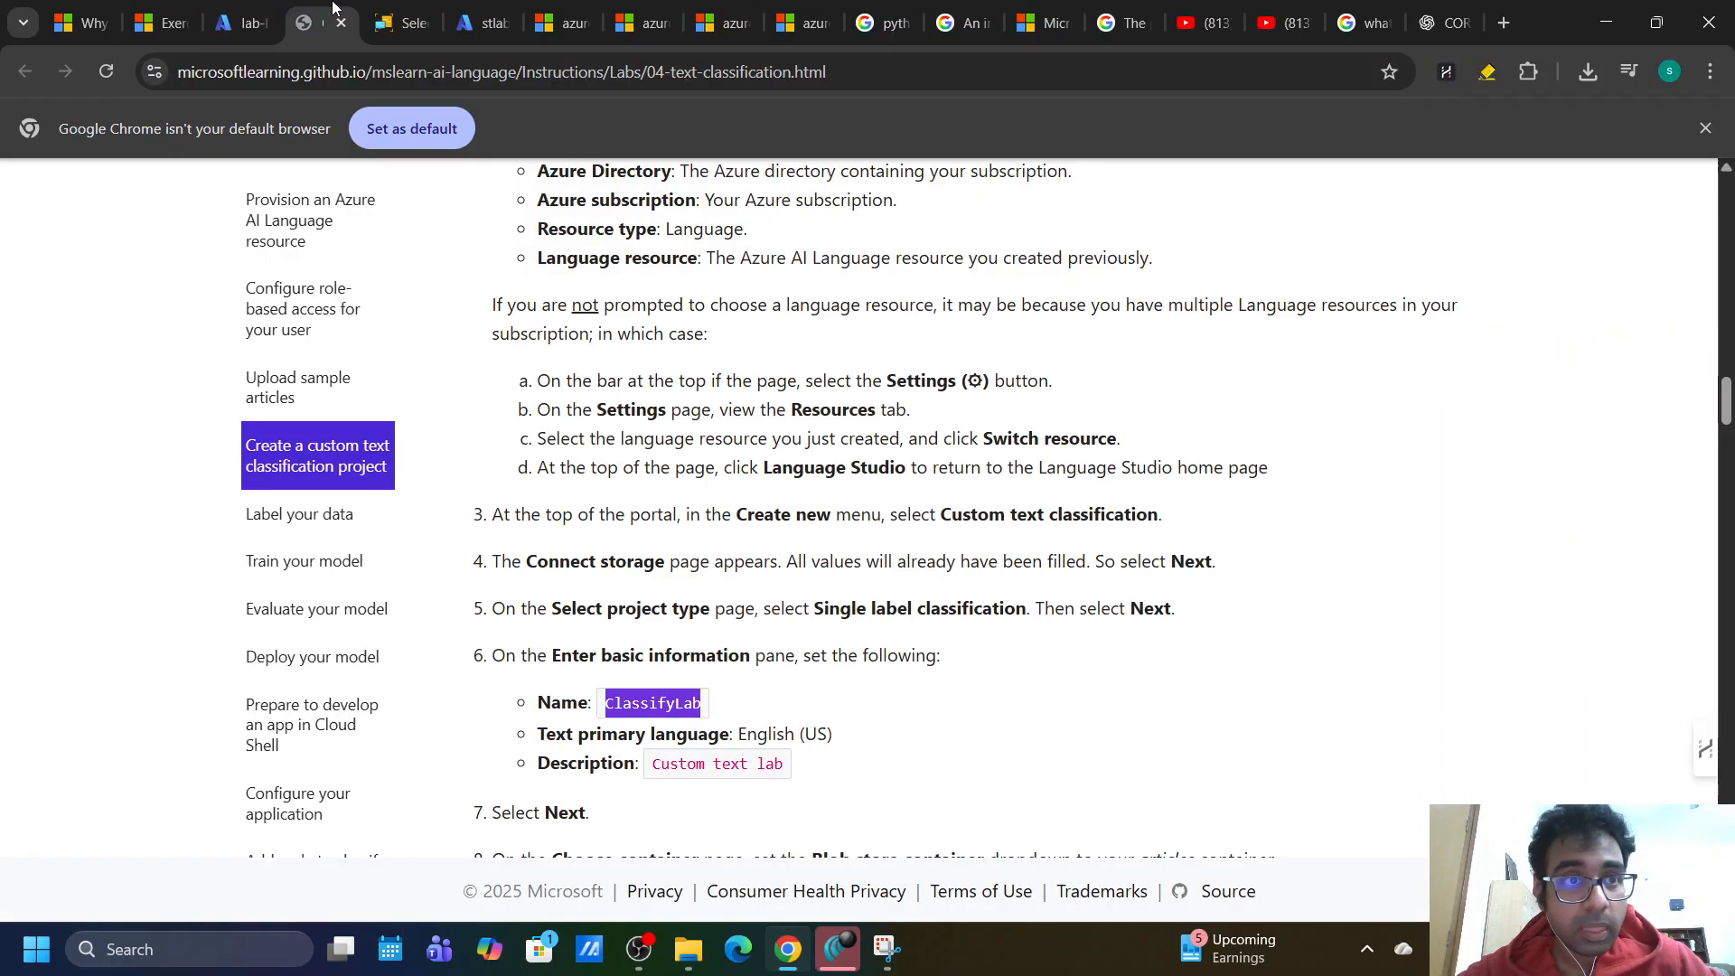
left_click(469, 11)
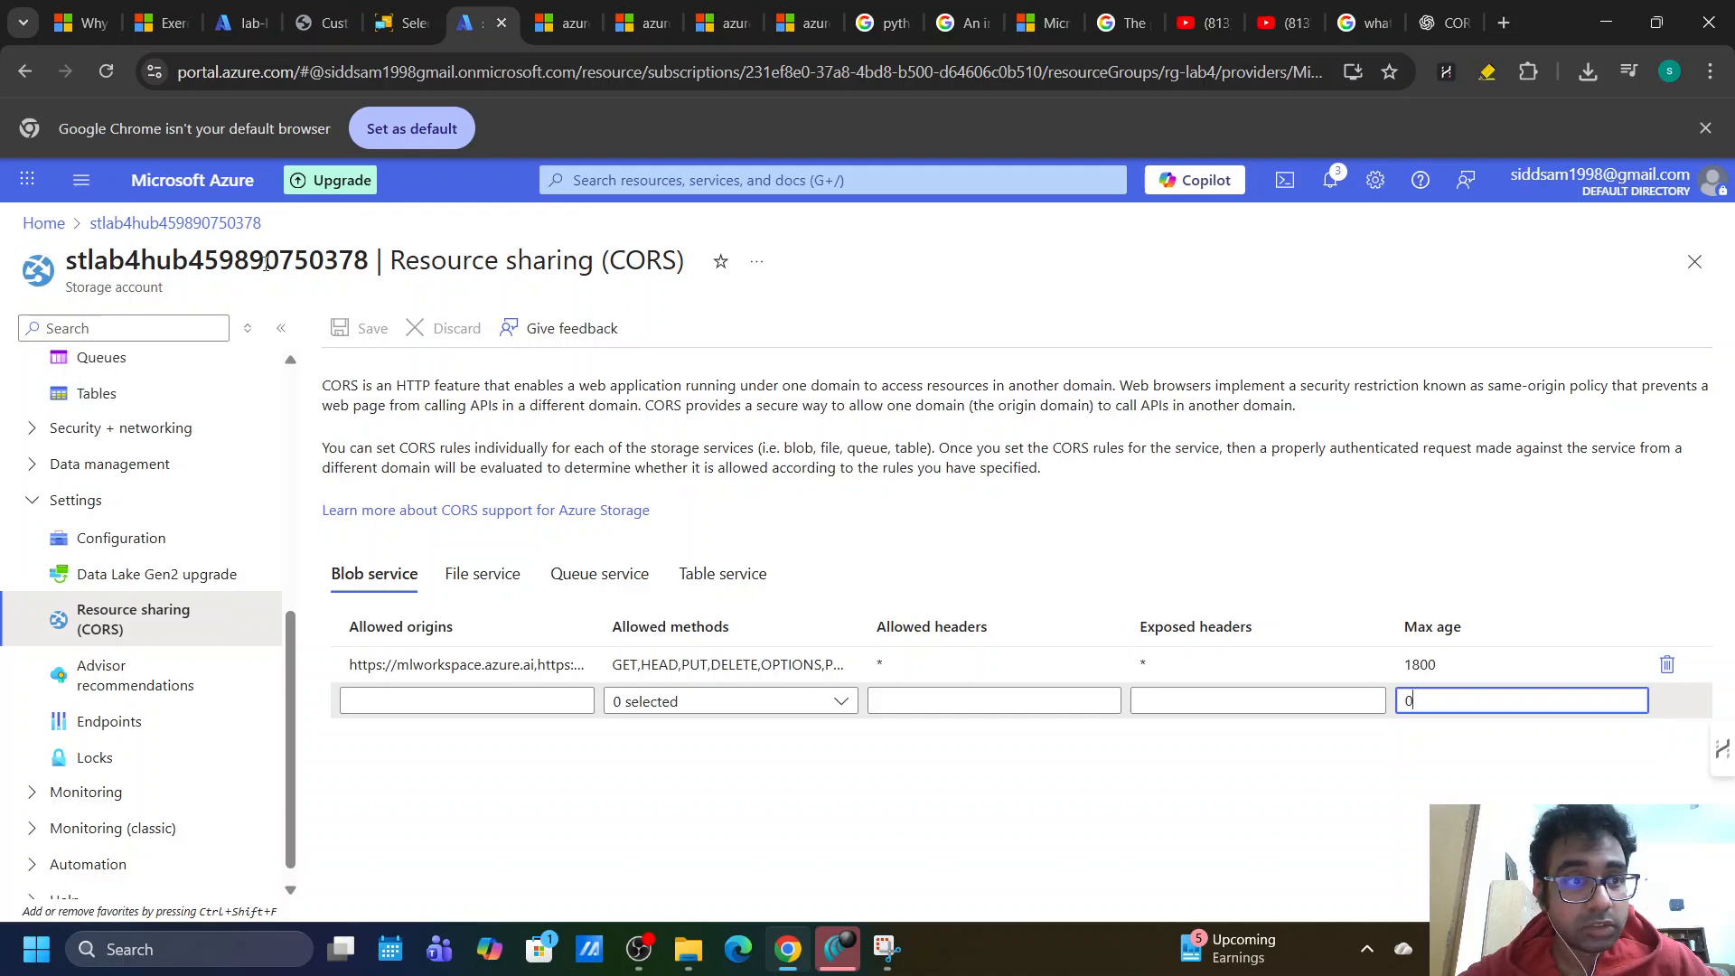
left_click(185, 263)
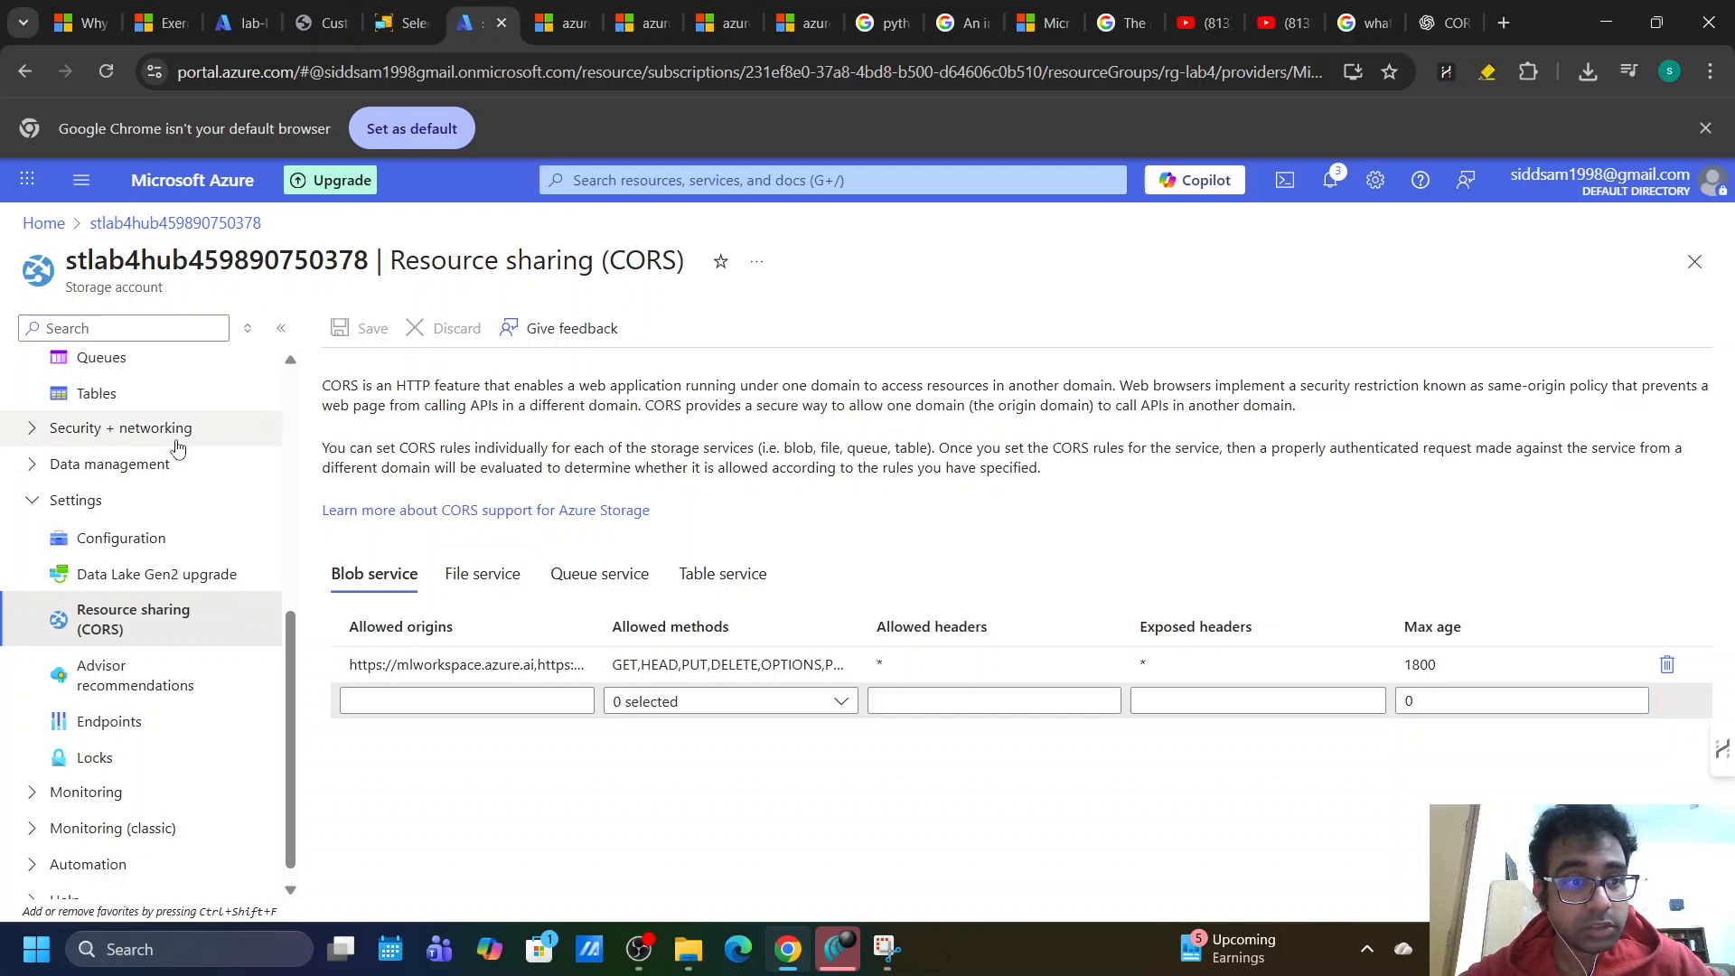
scroll(145, 501, "up", 6)
left_click(81, 367)
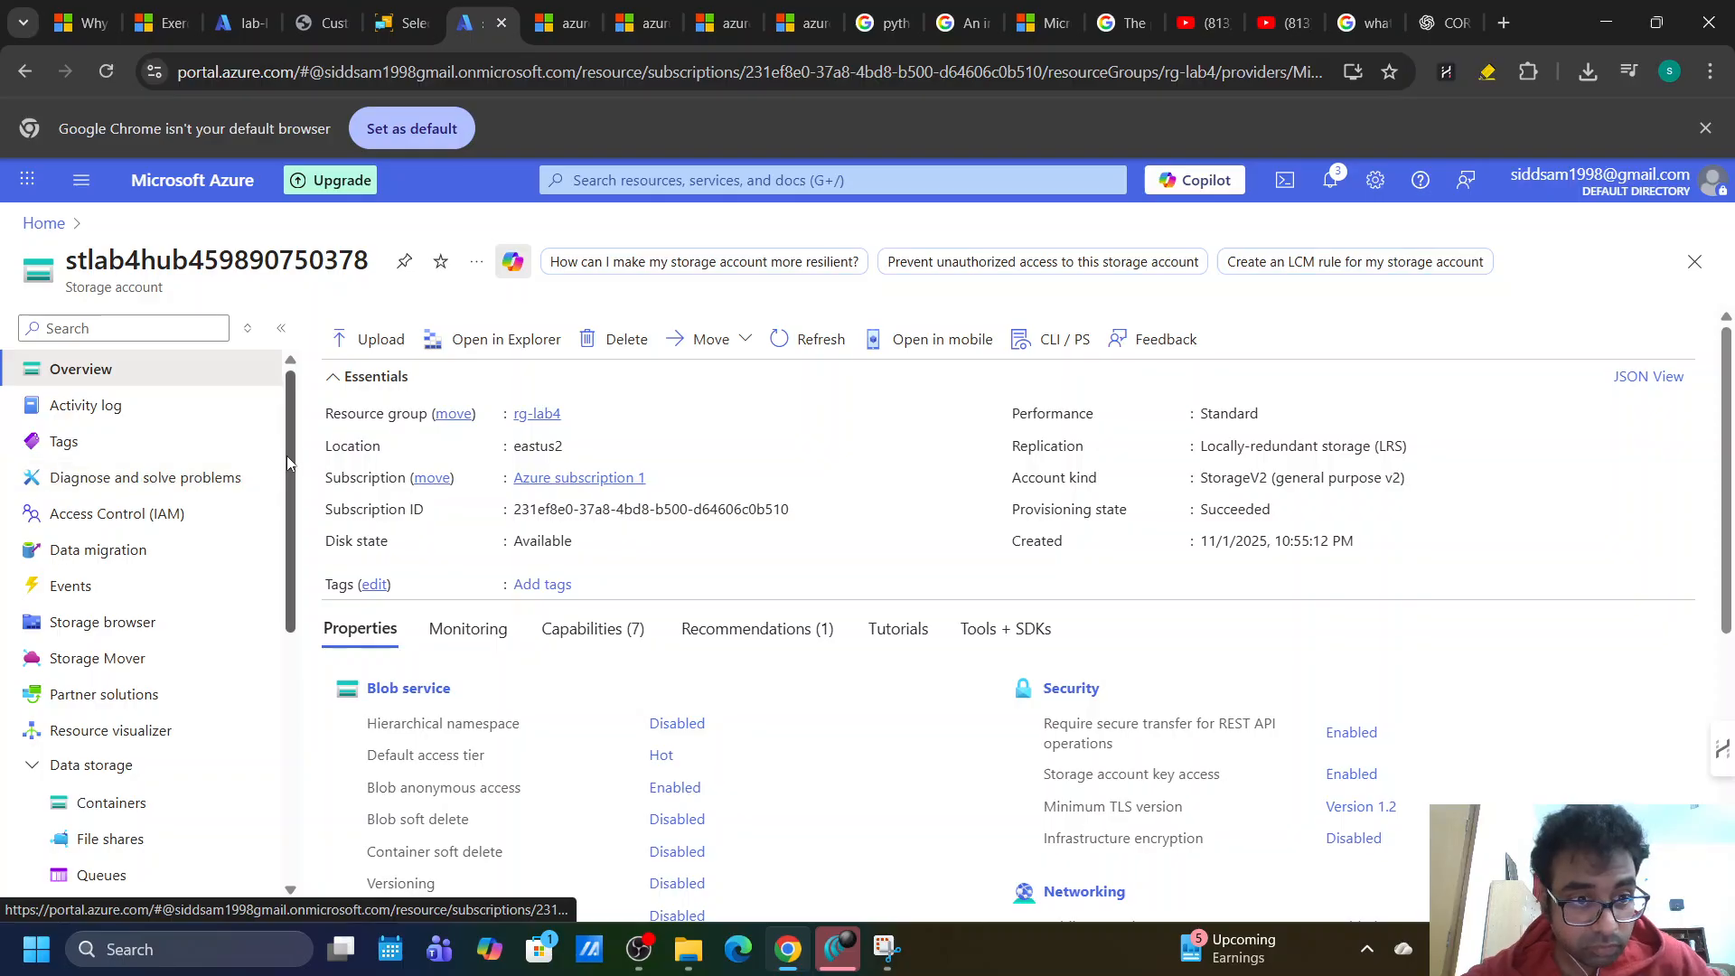
Open the storage account's Configuration settings and review the access, TLS and blob tier options.
left_click_drag(286, 455, 302, 723)
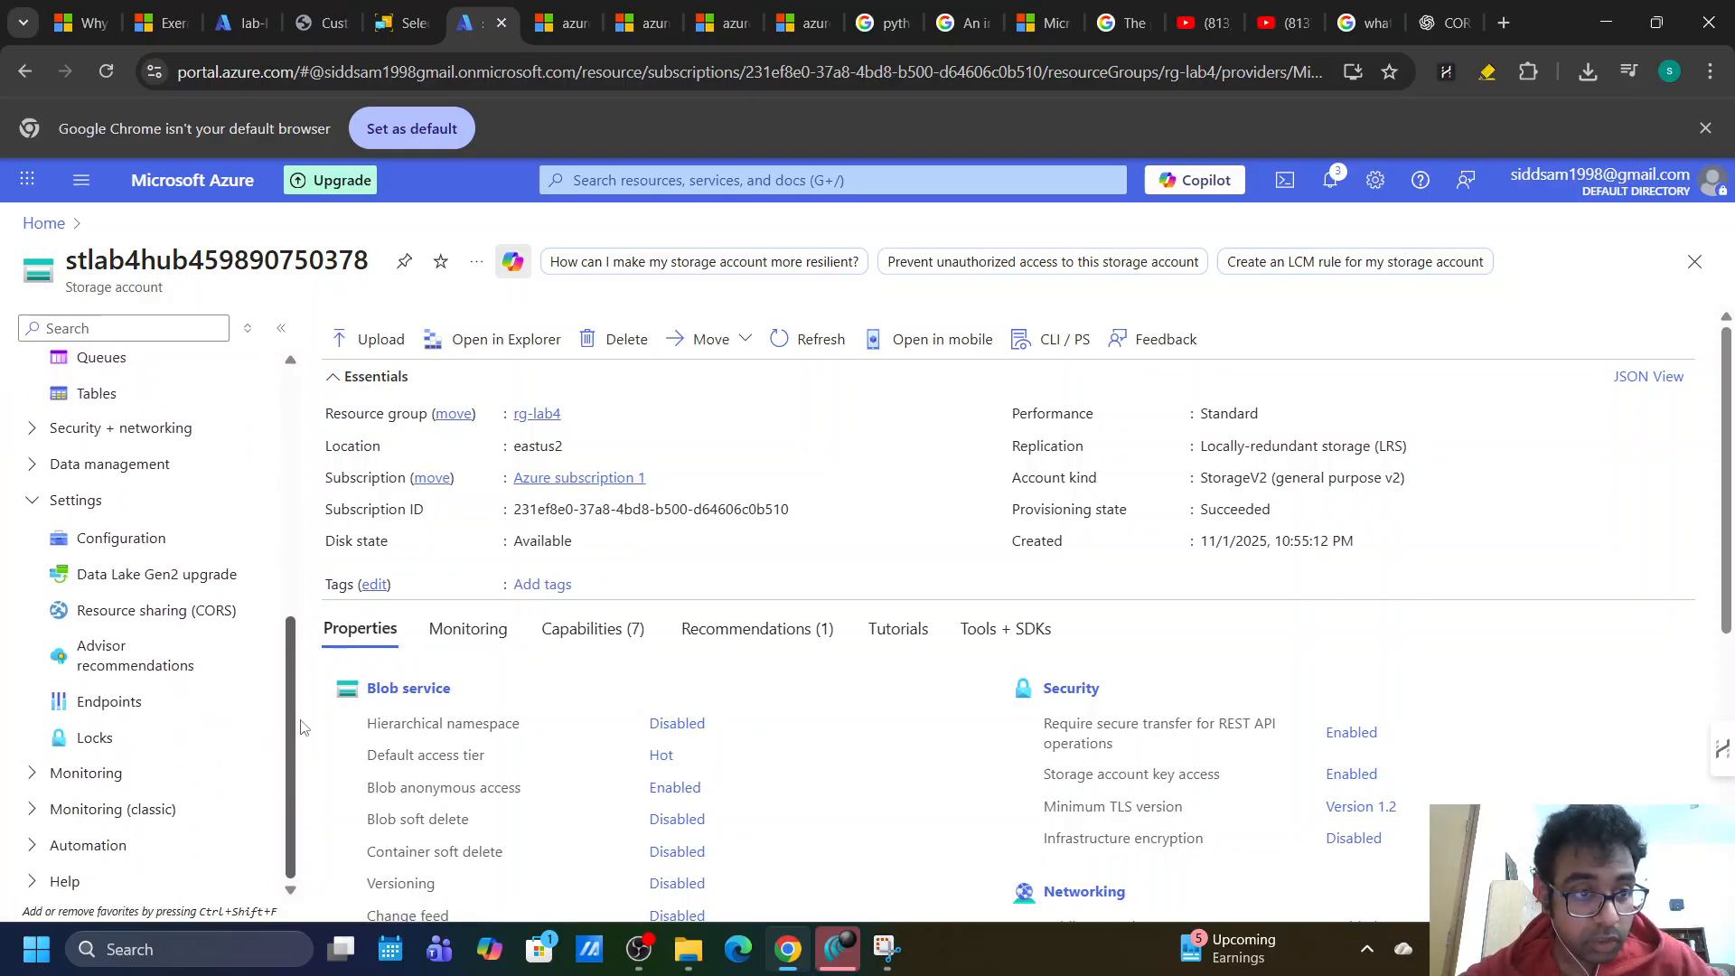
left_click(131, 554)
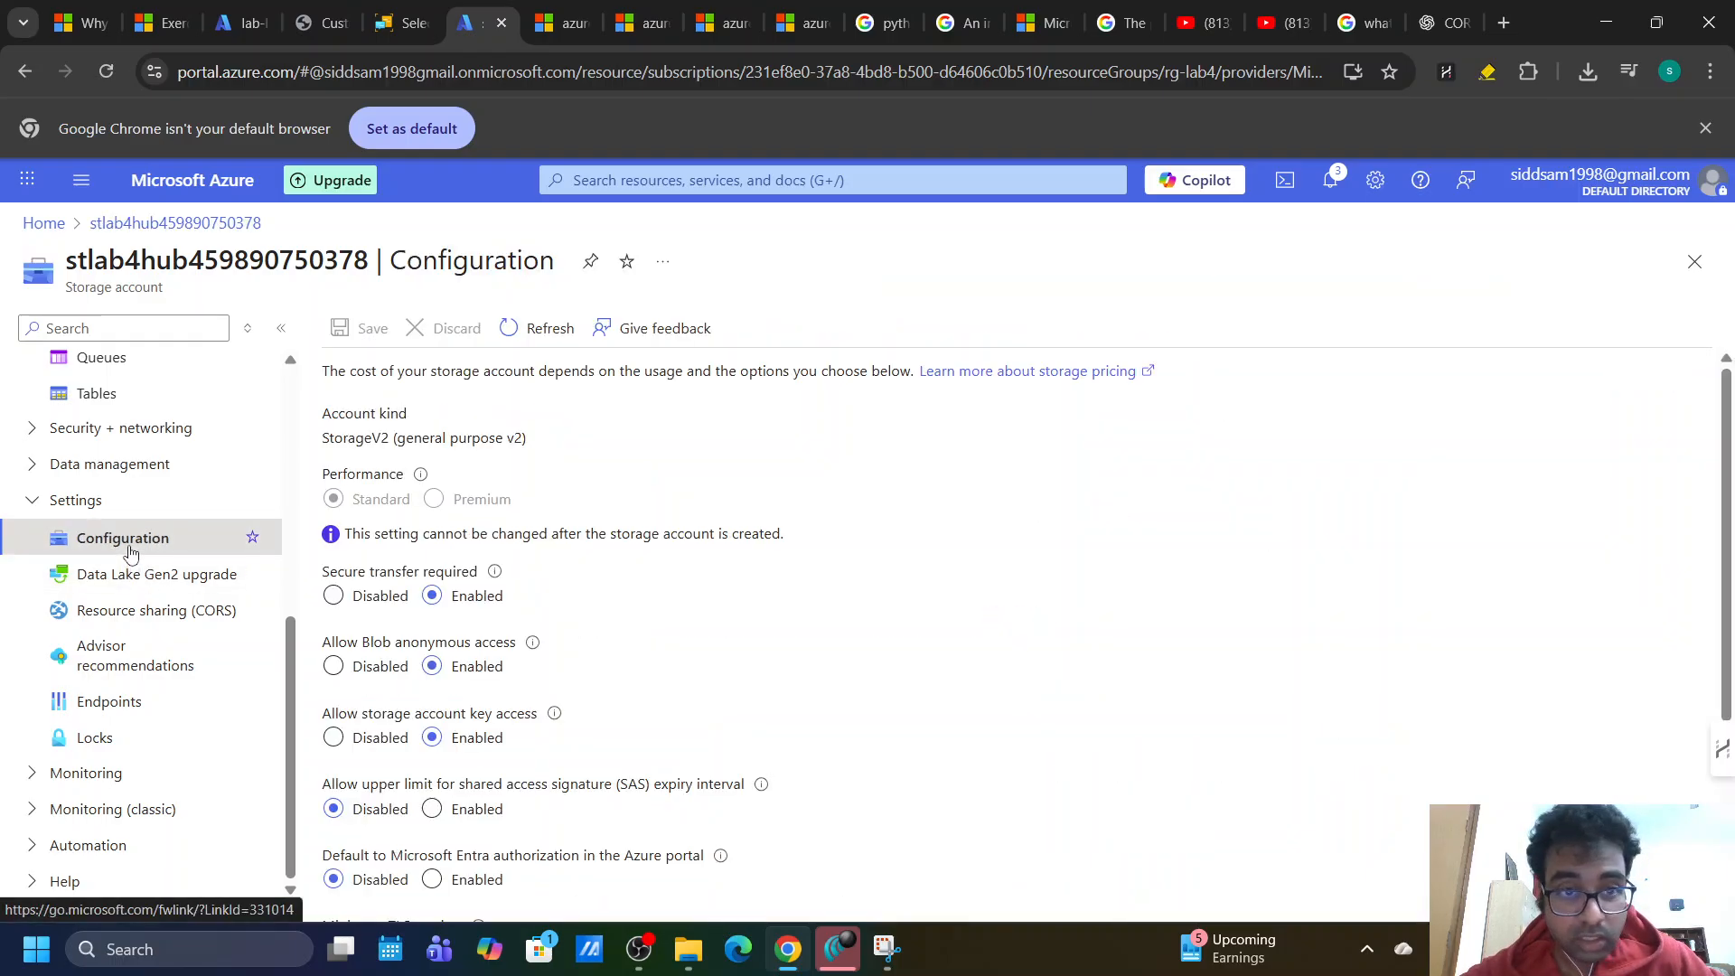
scroll(533, 773, "down", 3)
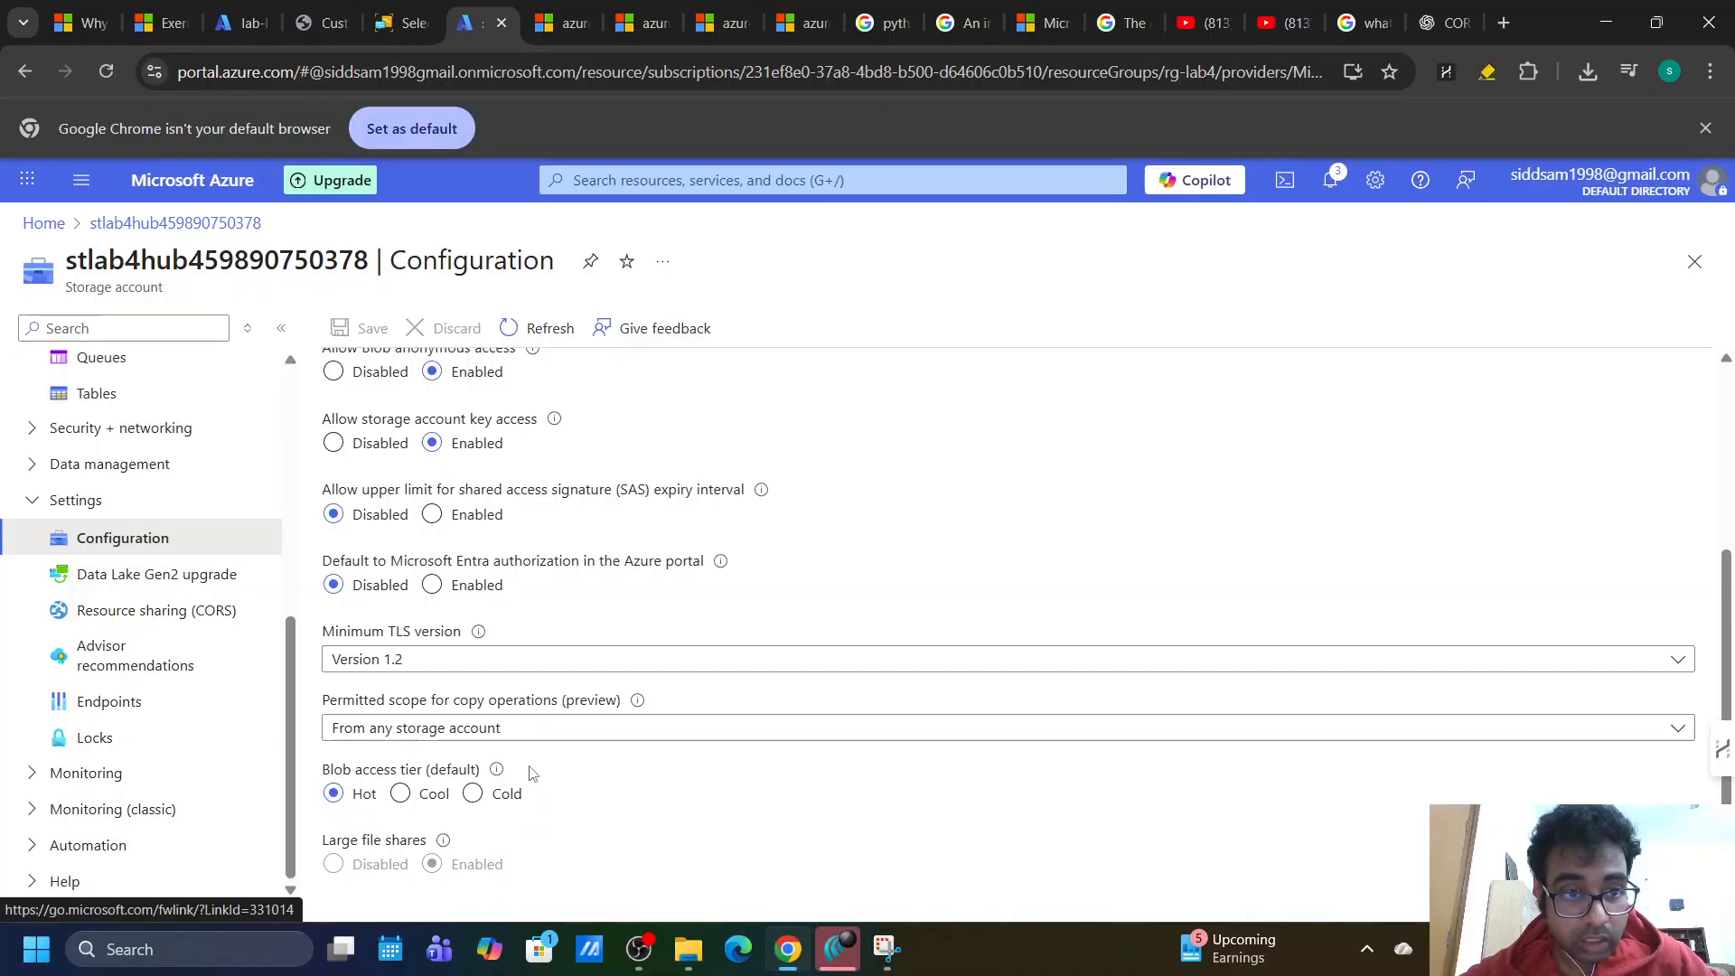
scroll(534, 773, "up", 3)
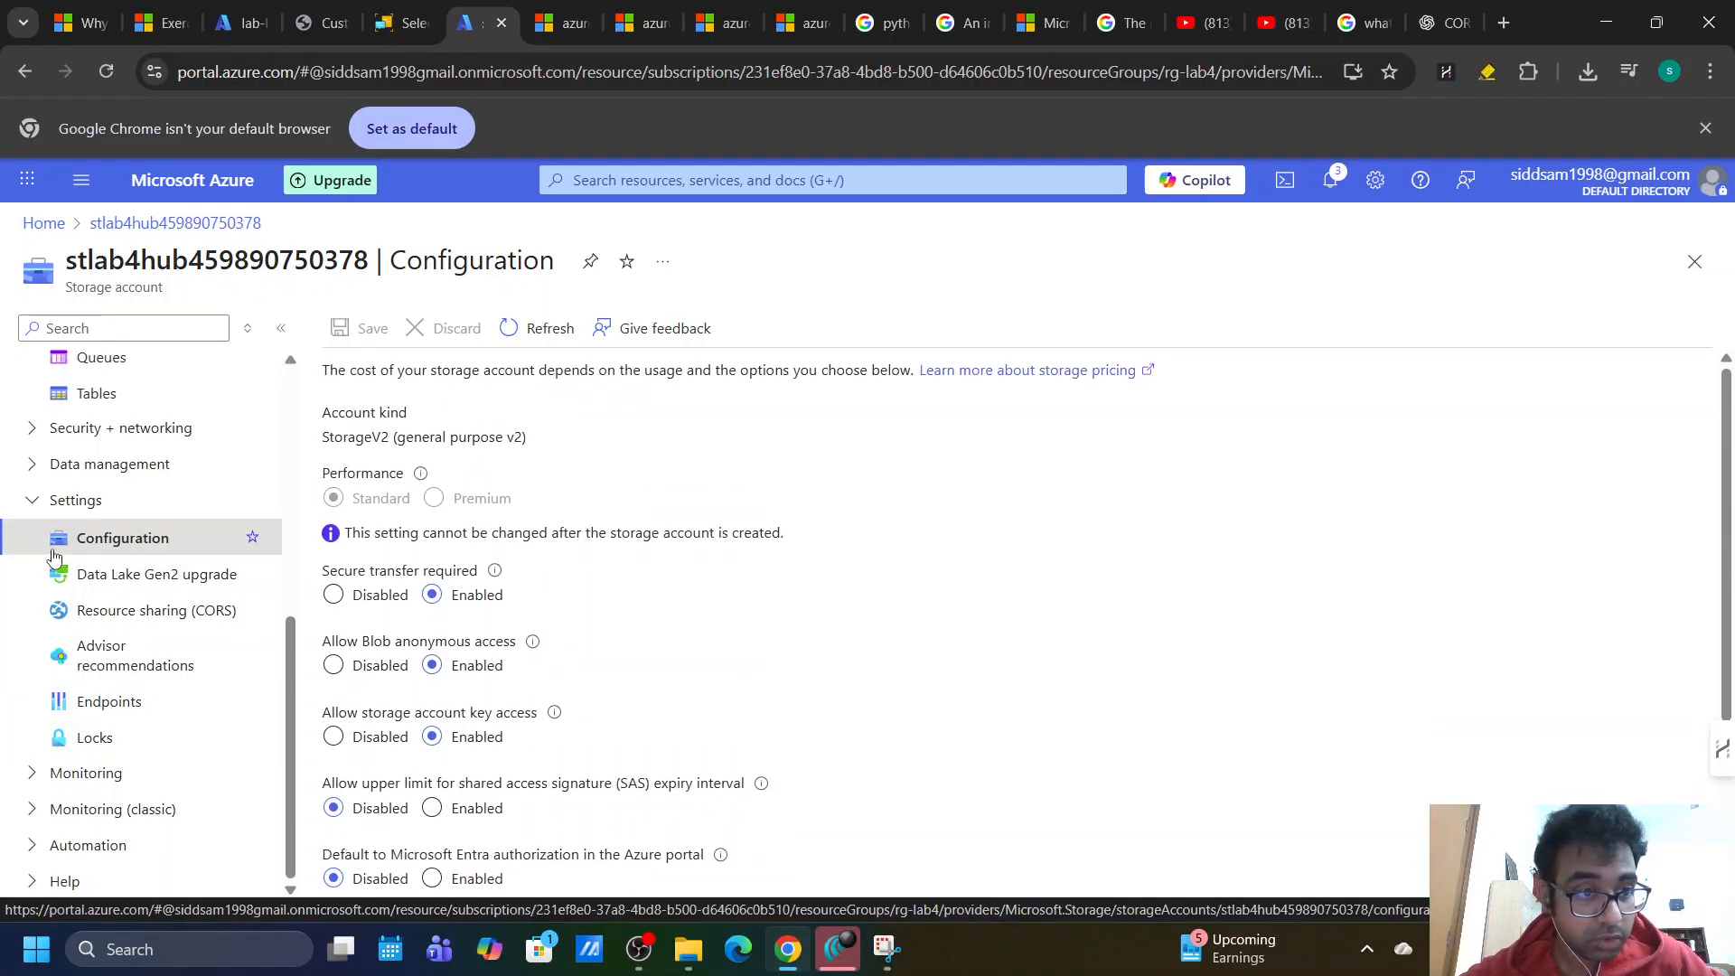
Open the storage account's Resource sharing (CORS) settings to review the Blob service rules.
left_click(73, 500)
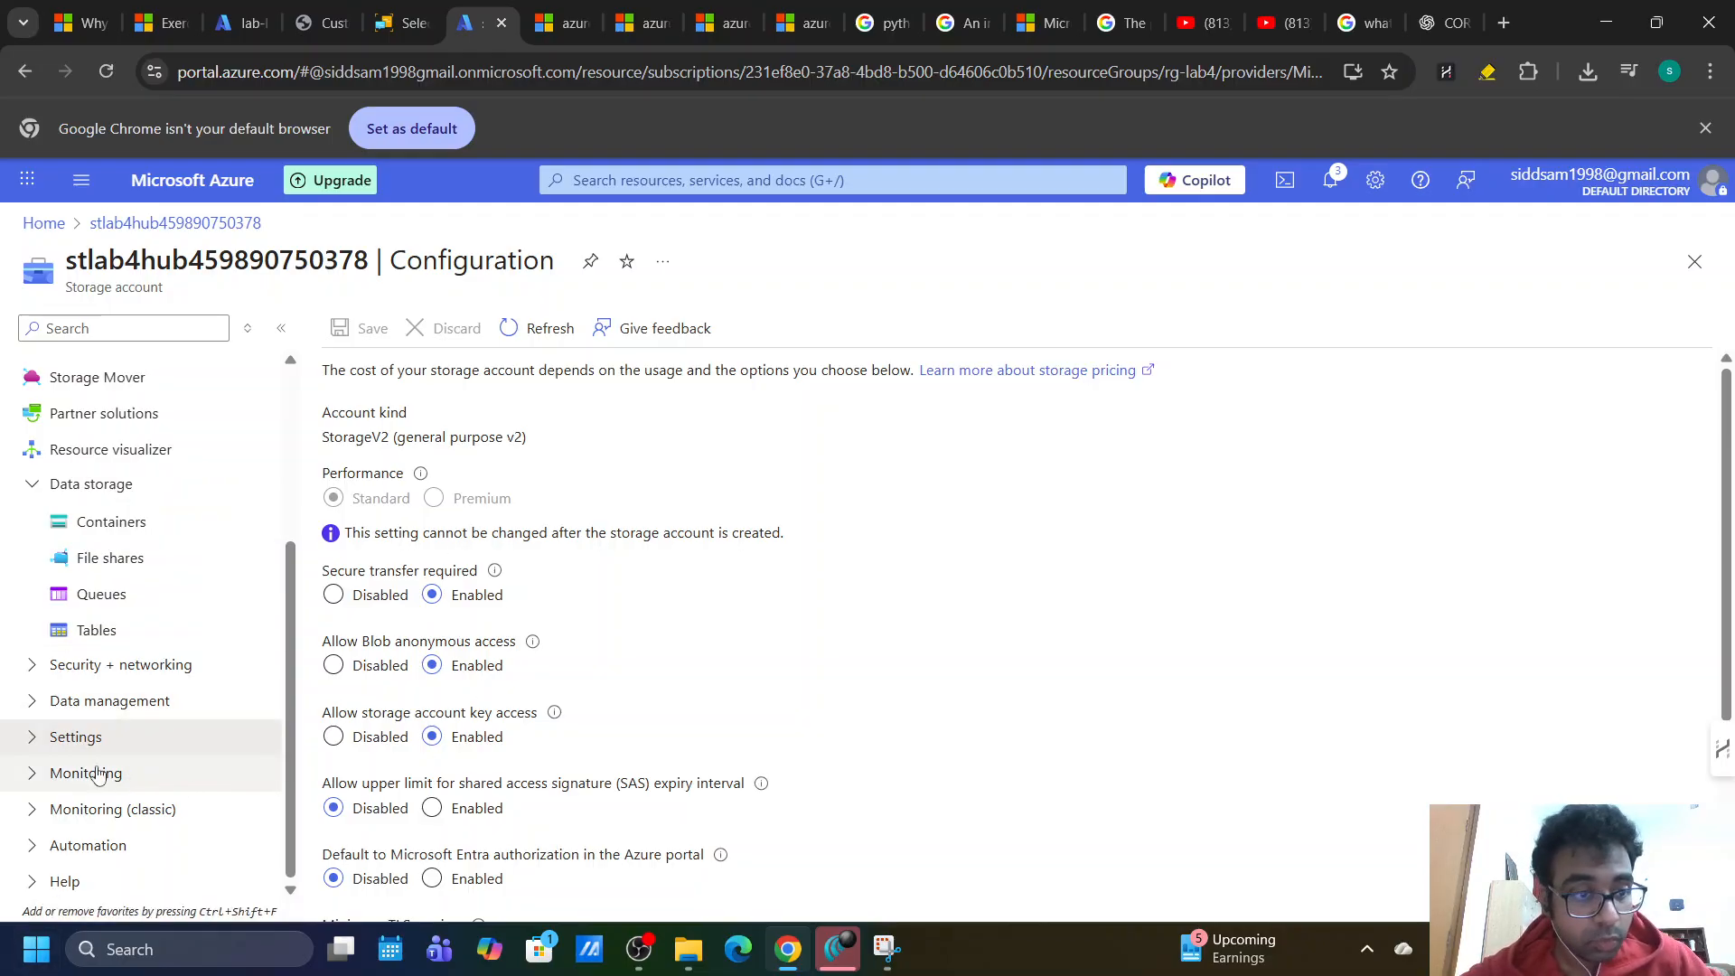
left_click(36, 739)
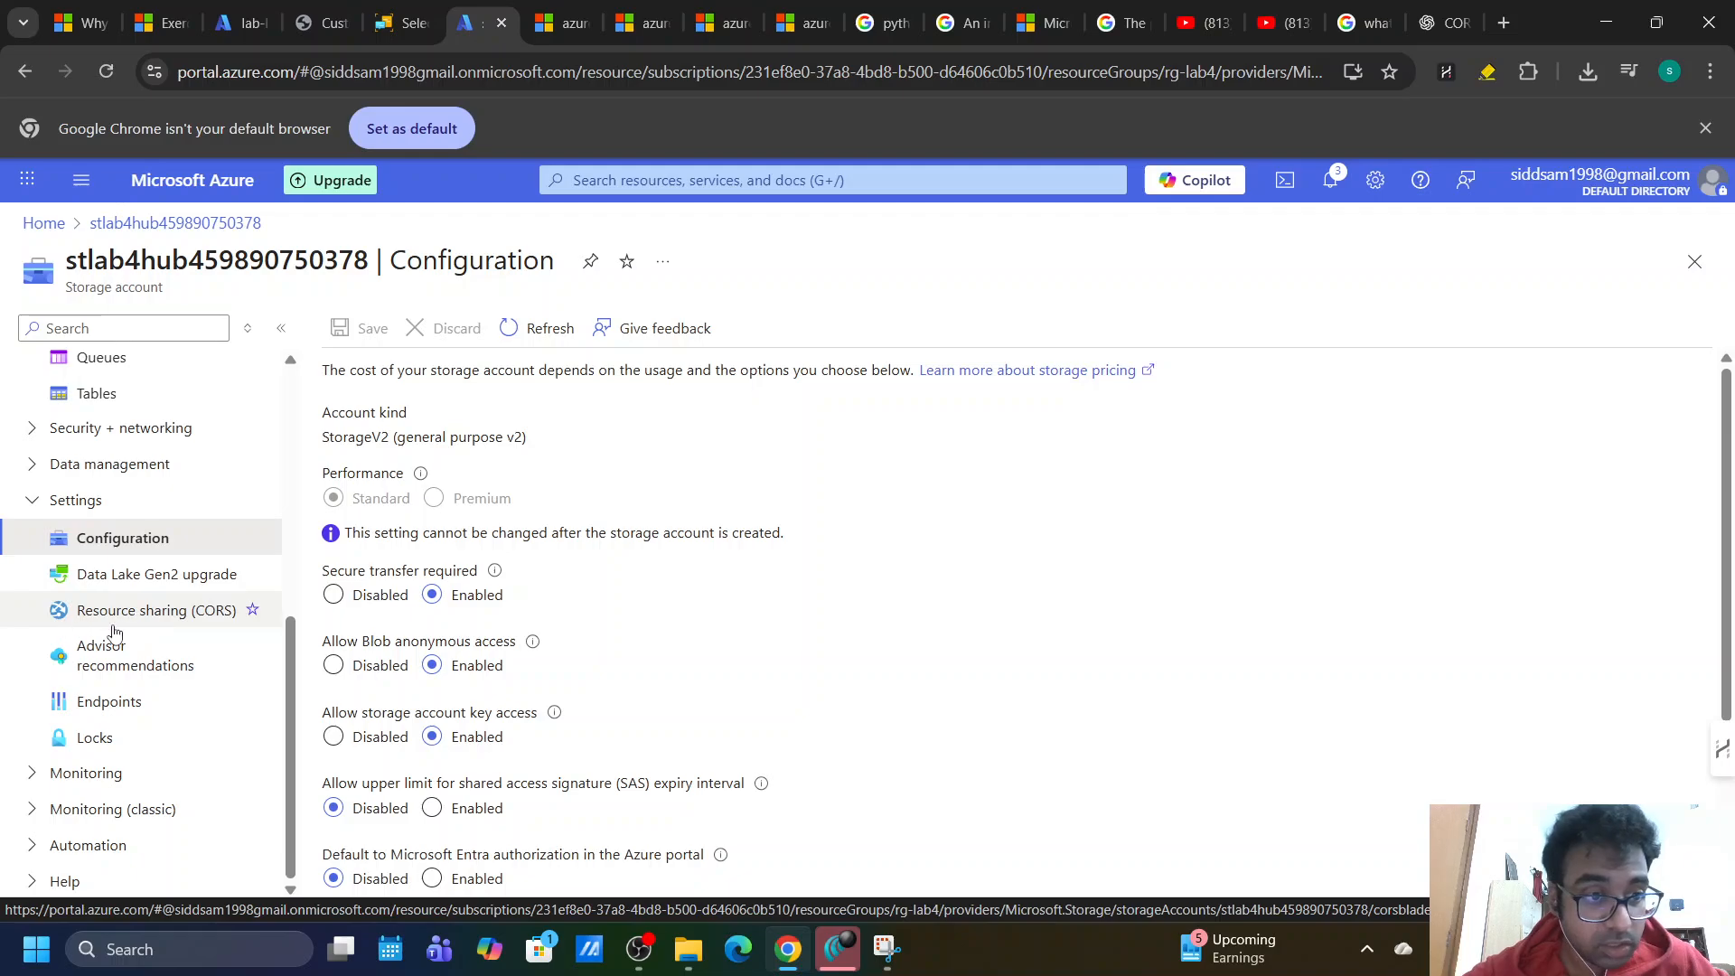
left_click(75, 621)
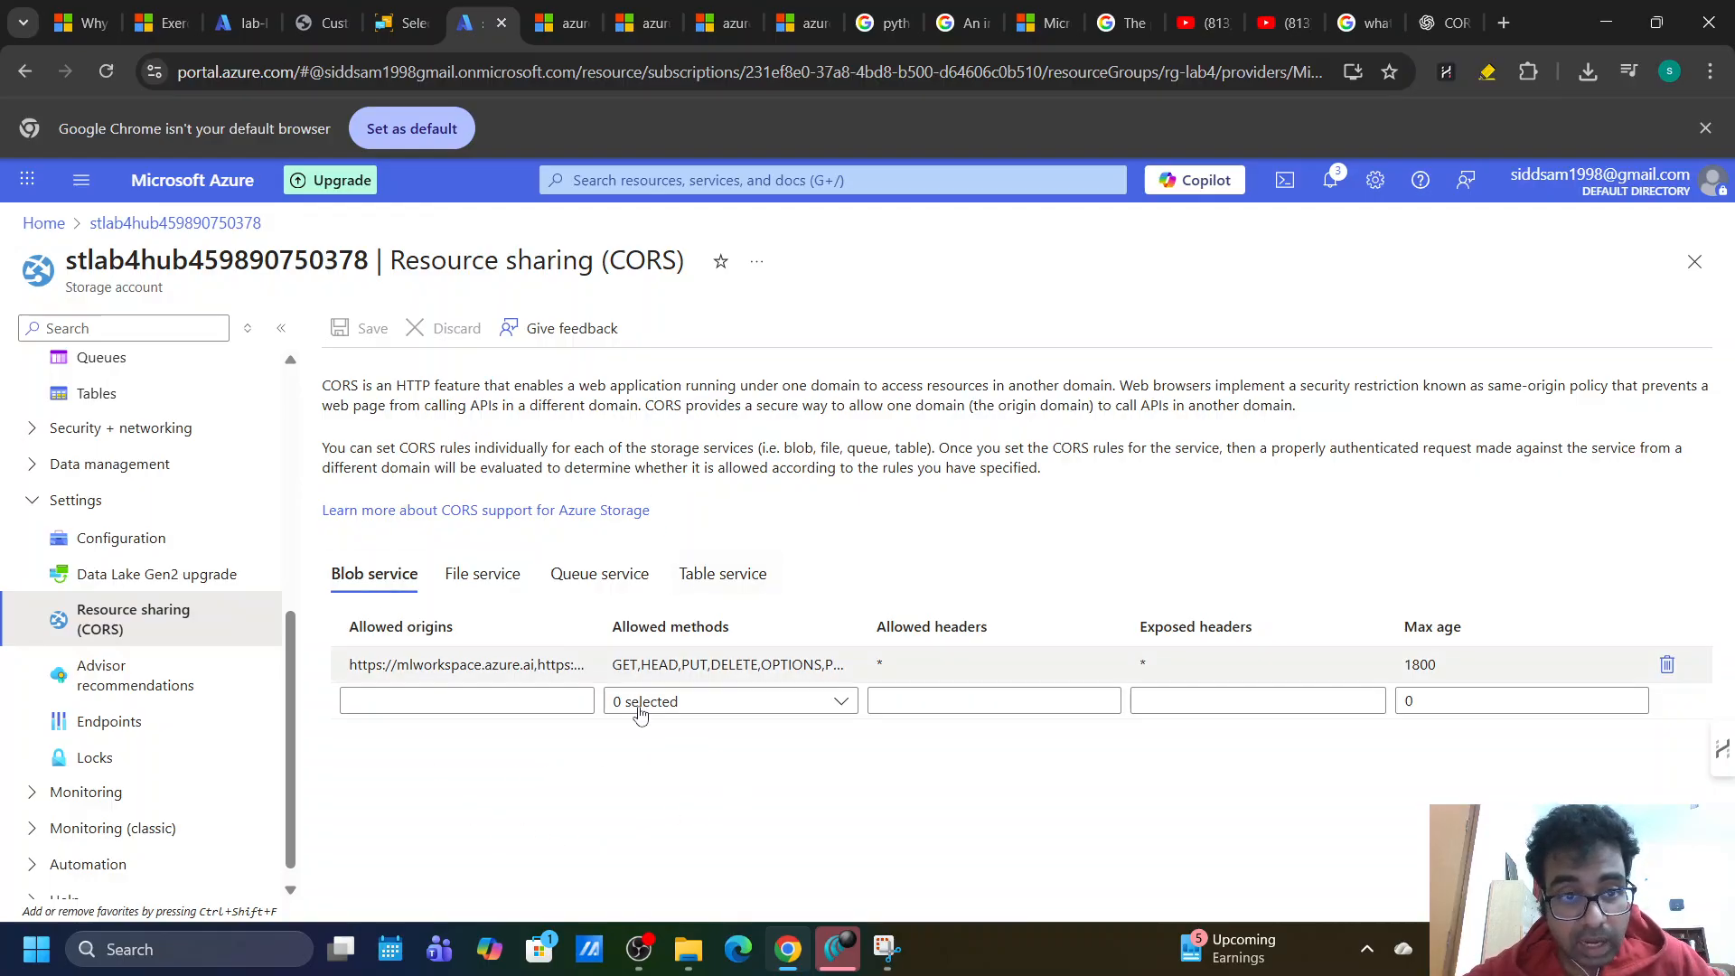
left_click(439, 694)
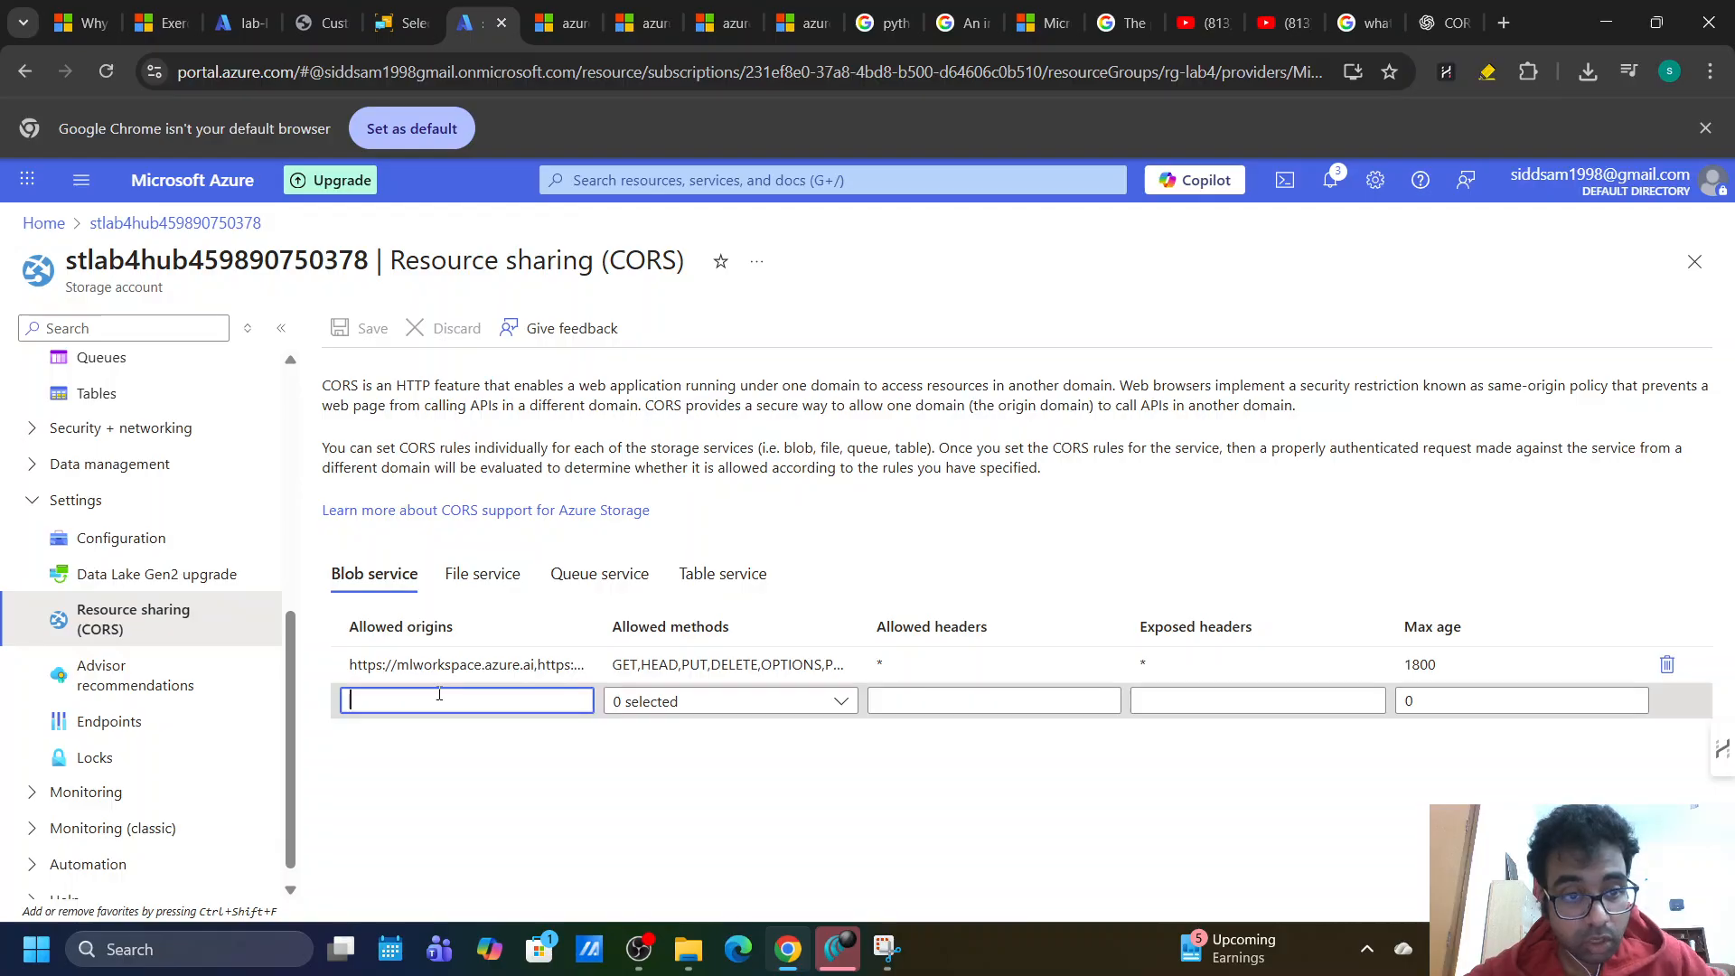
left_click(398, 20)
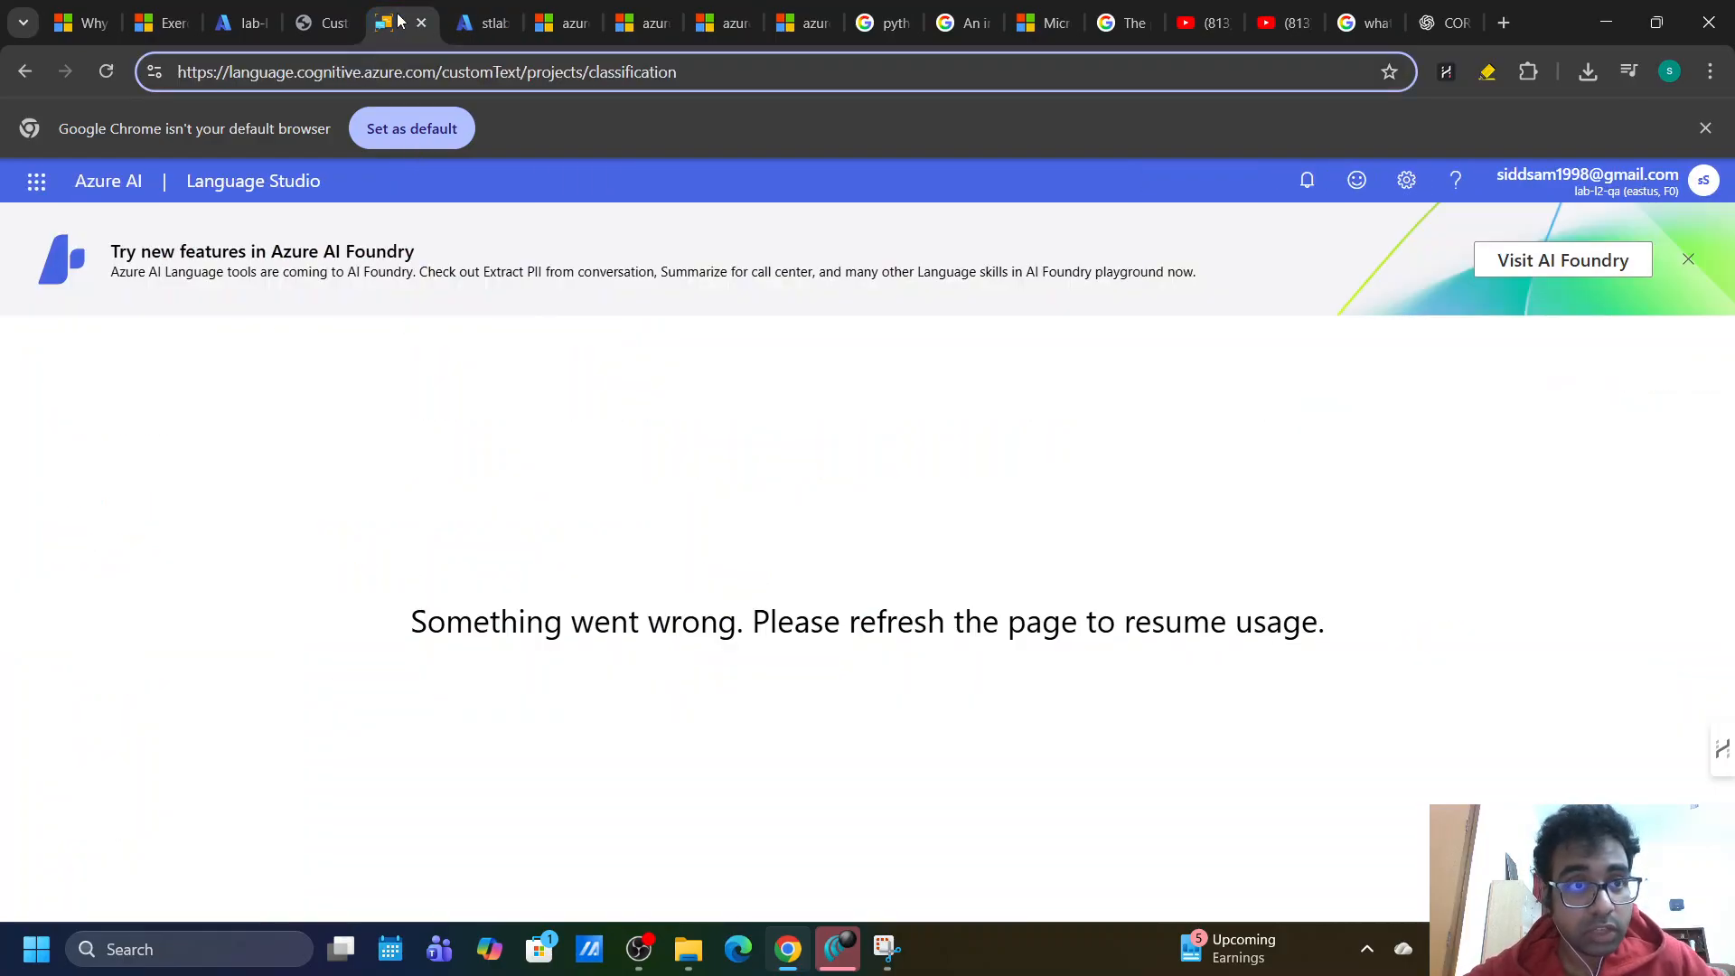
left_click_drag(435, 71, 156, 72)
key("ctrl+c")
left_click(322, 19)
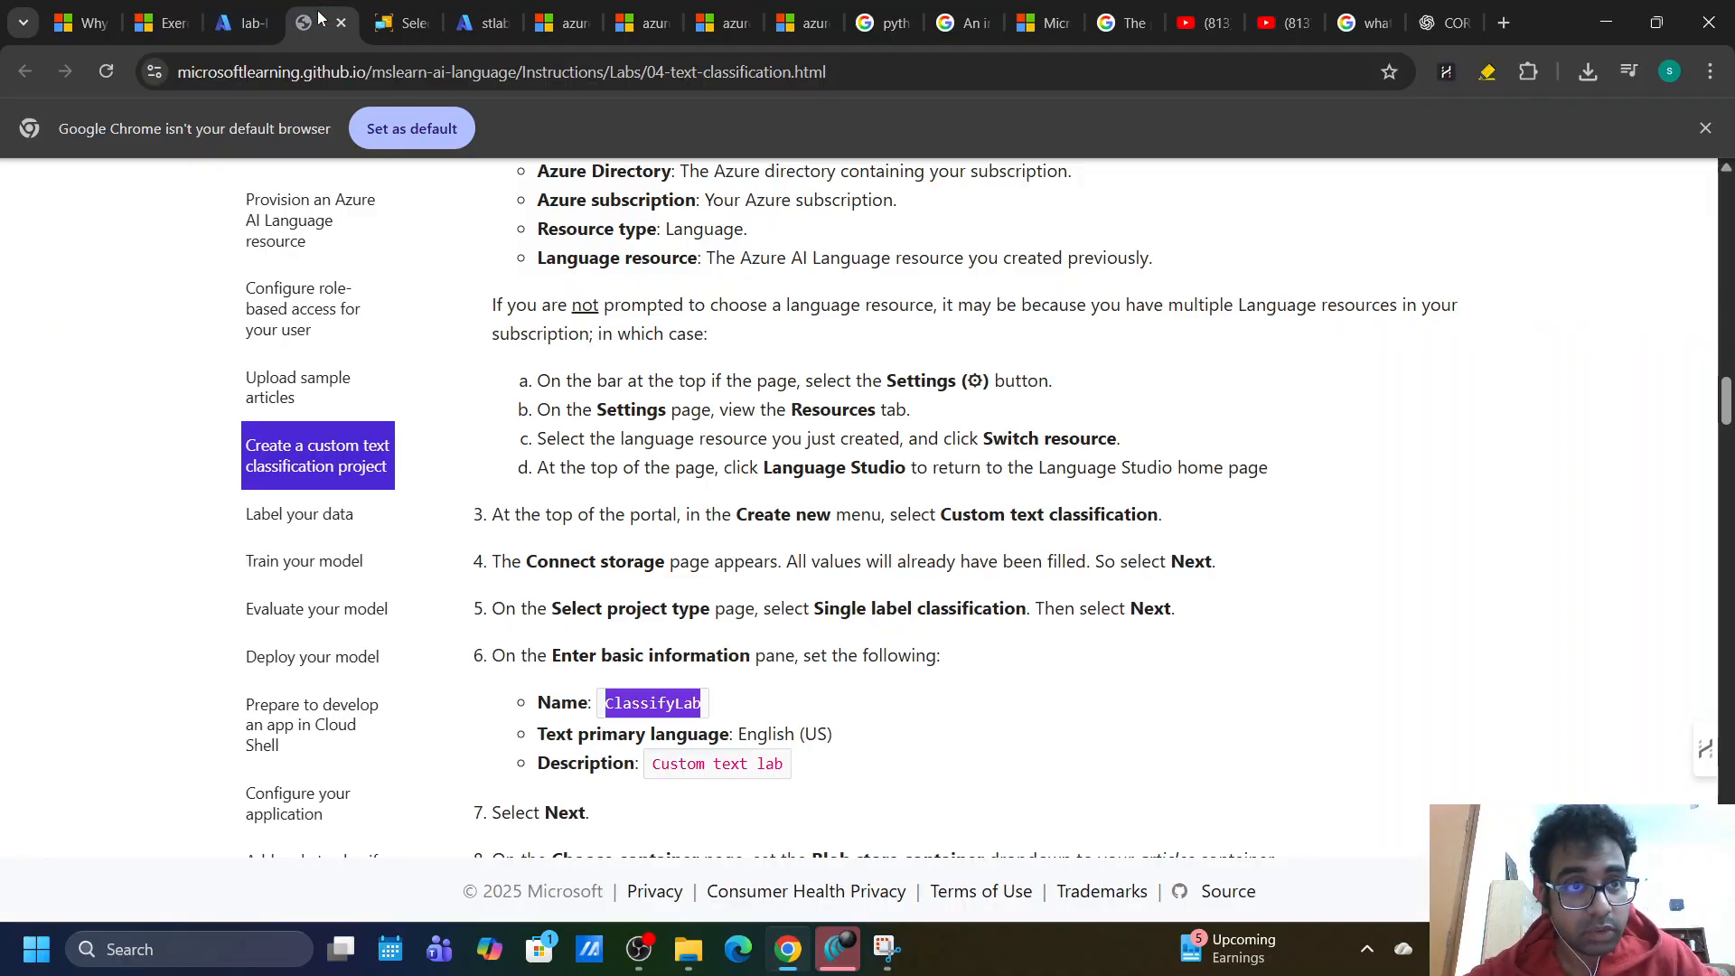
left_click(242, 11)
left_click(414, 9)
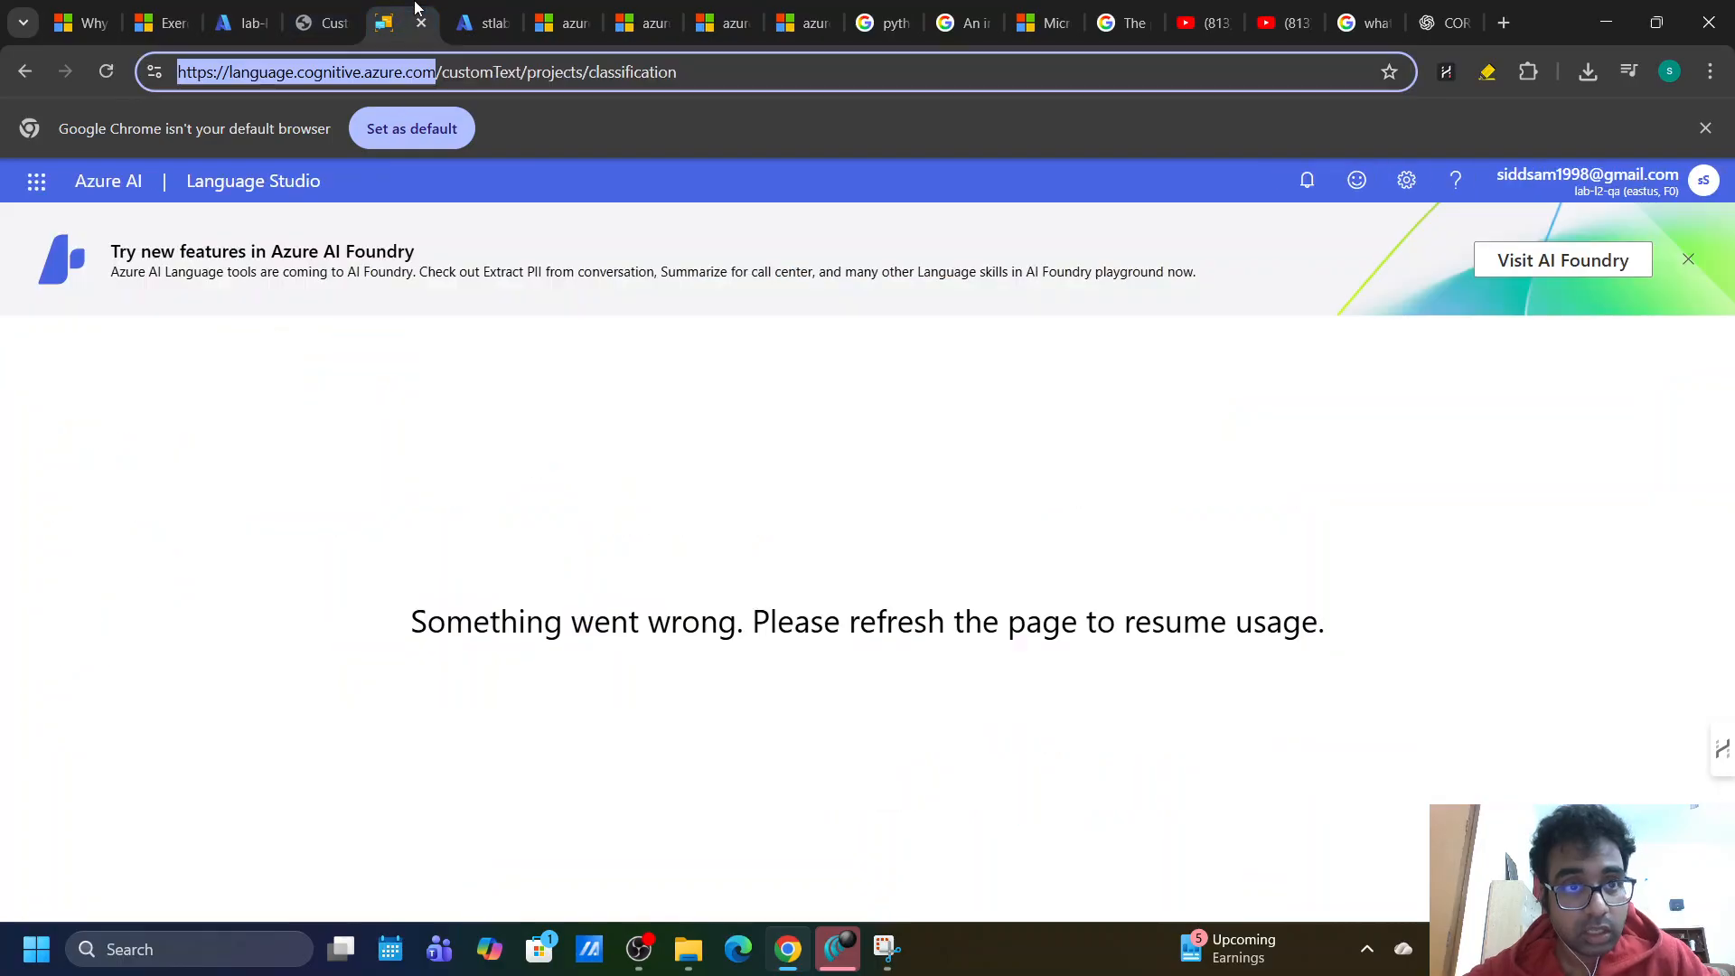
left_click(483, 18)
left_click(418, 701)
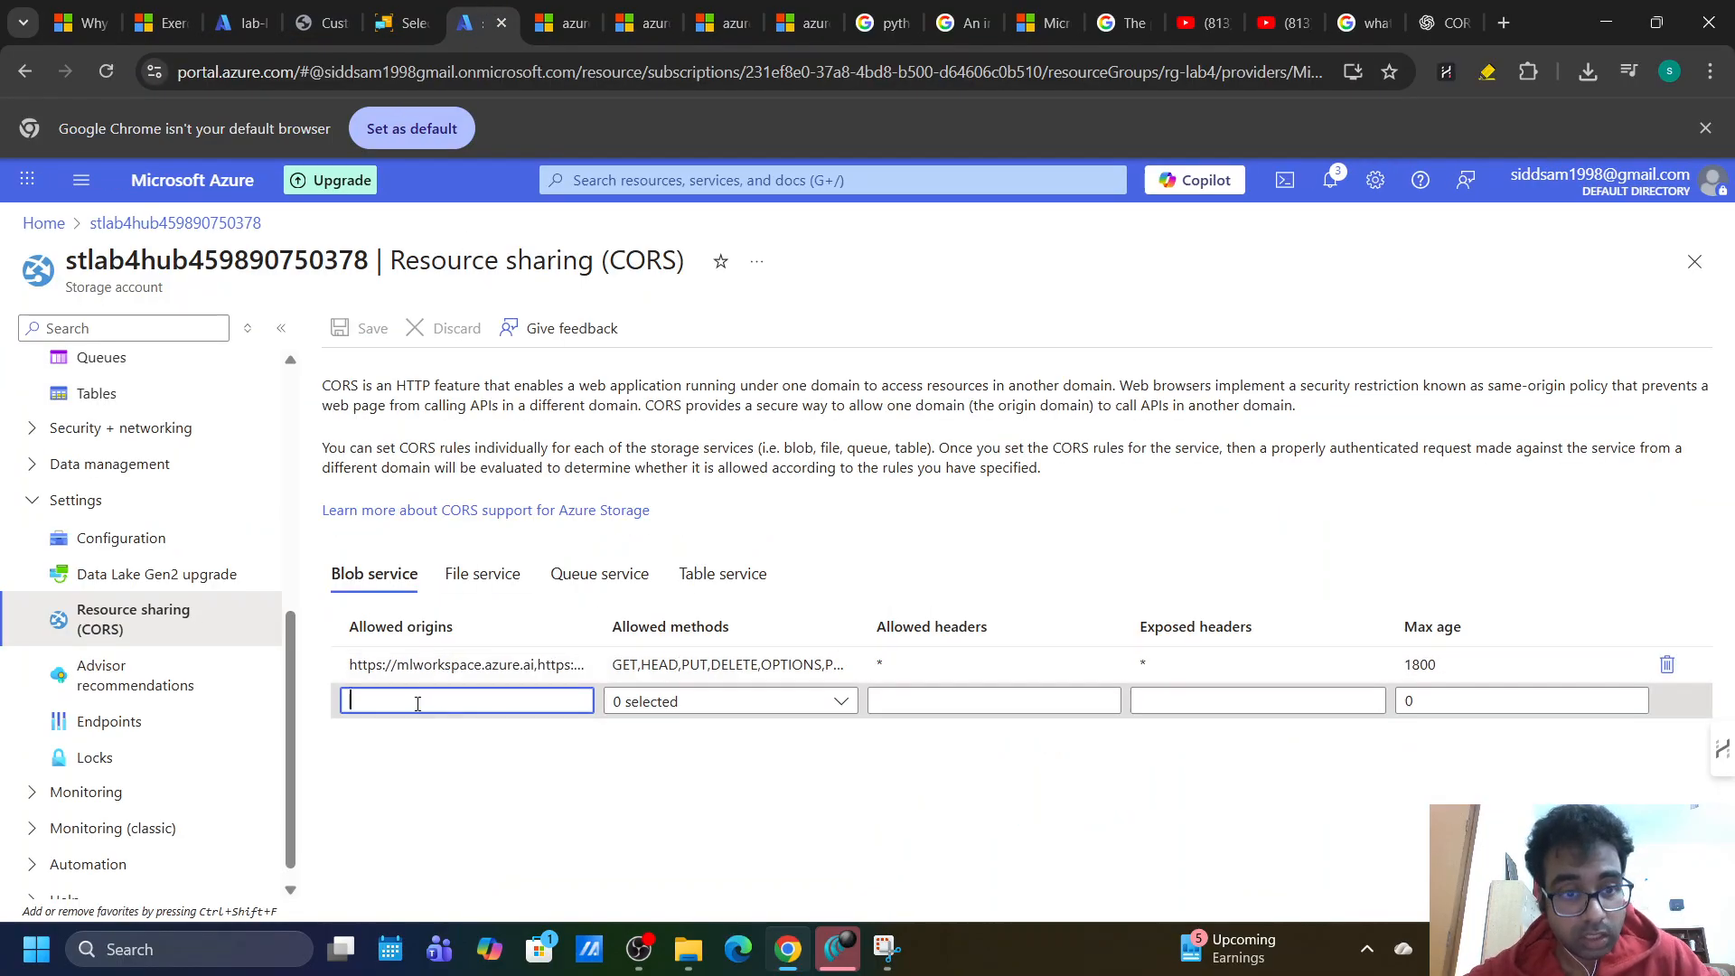
key("ctrl+v")
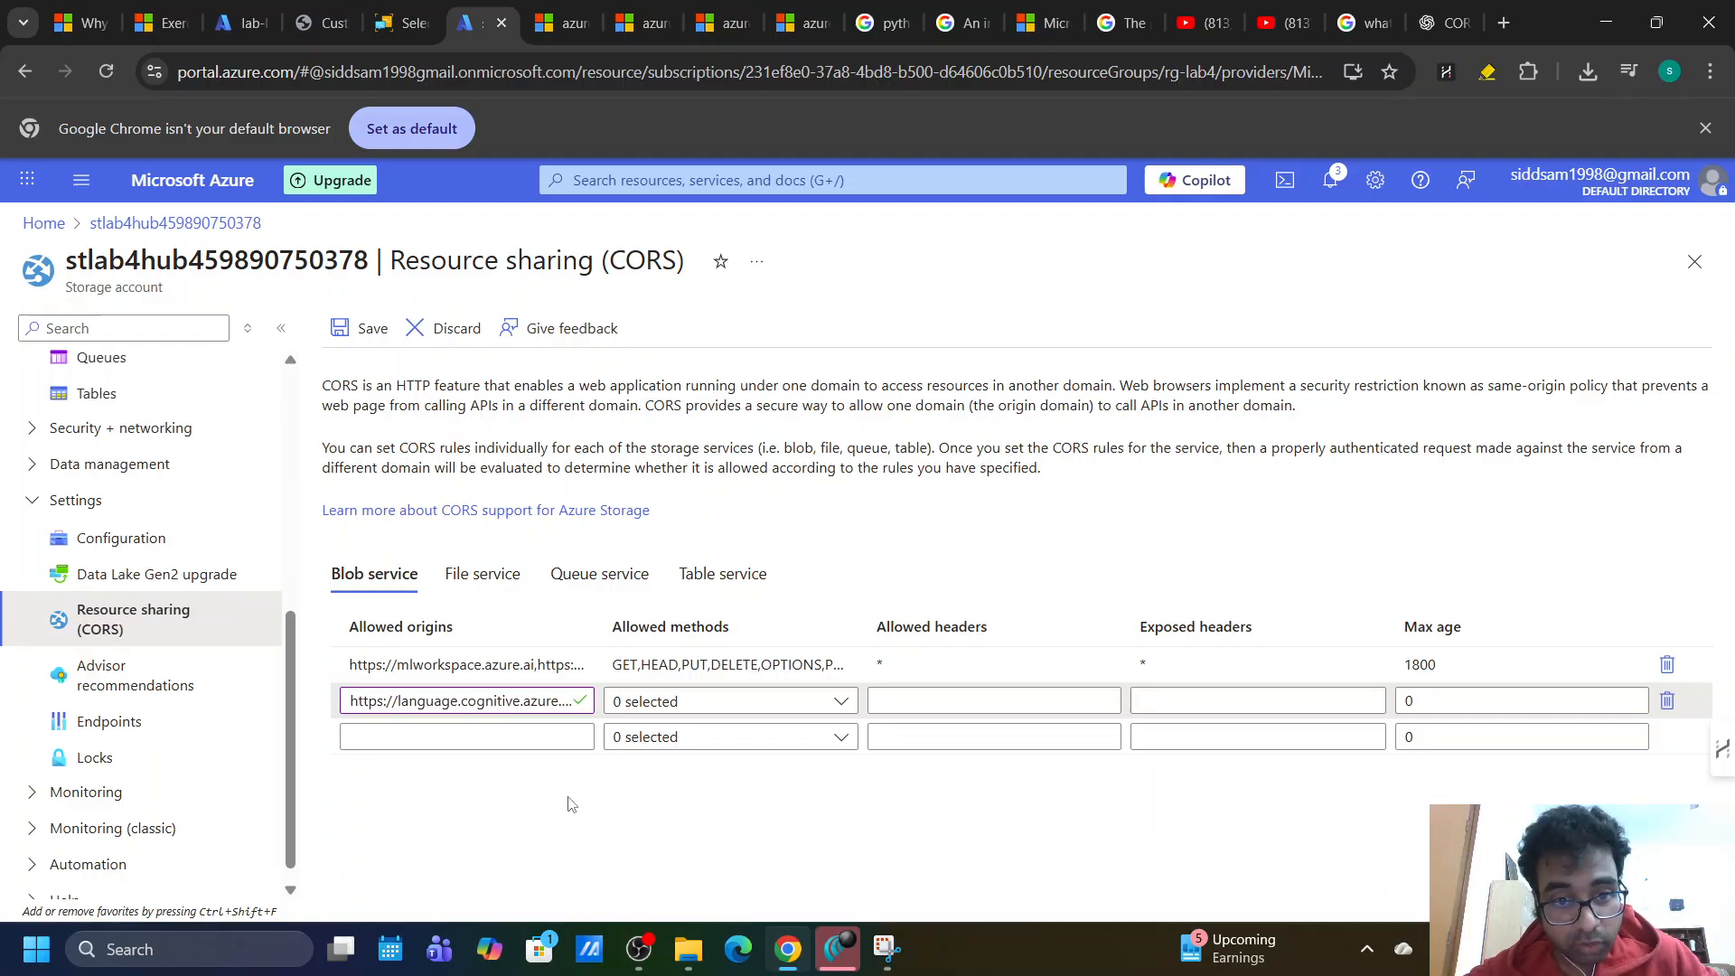
Allow the DELETE, GET, HEAD, MERGE, POST, OPTIONS, PUT and PATCH methods in the new CORS rule.
left_click(742, 705)
left_click(623, 669)
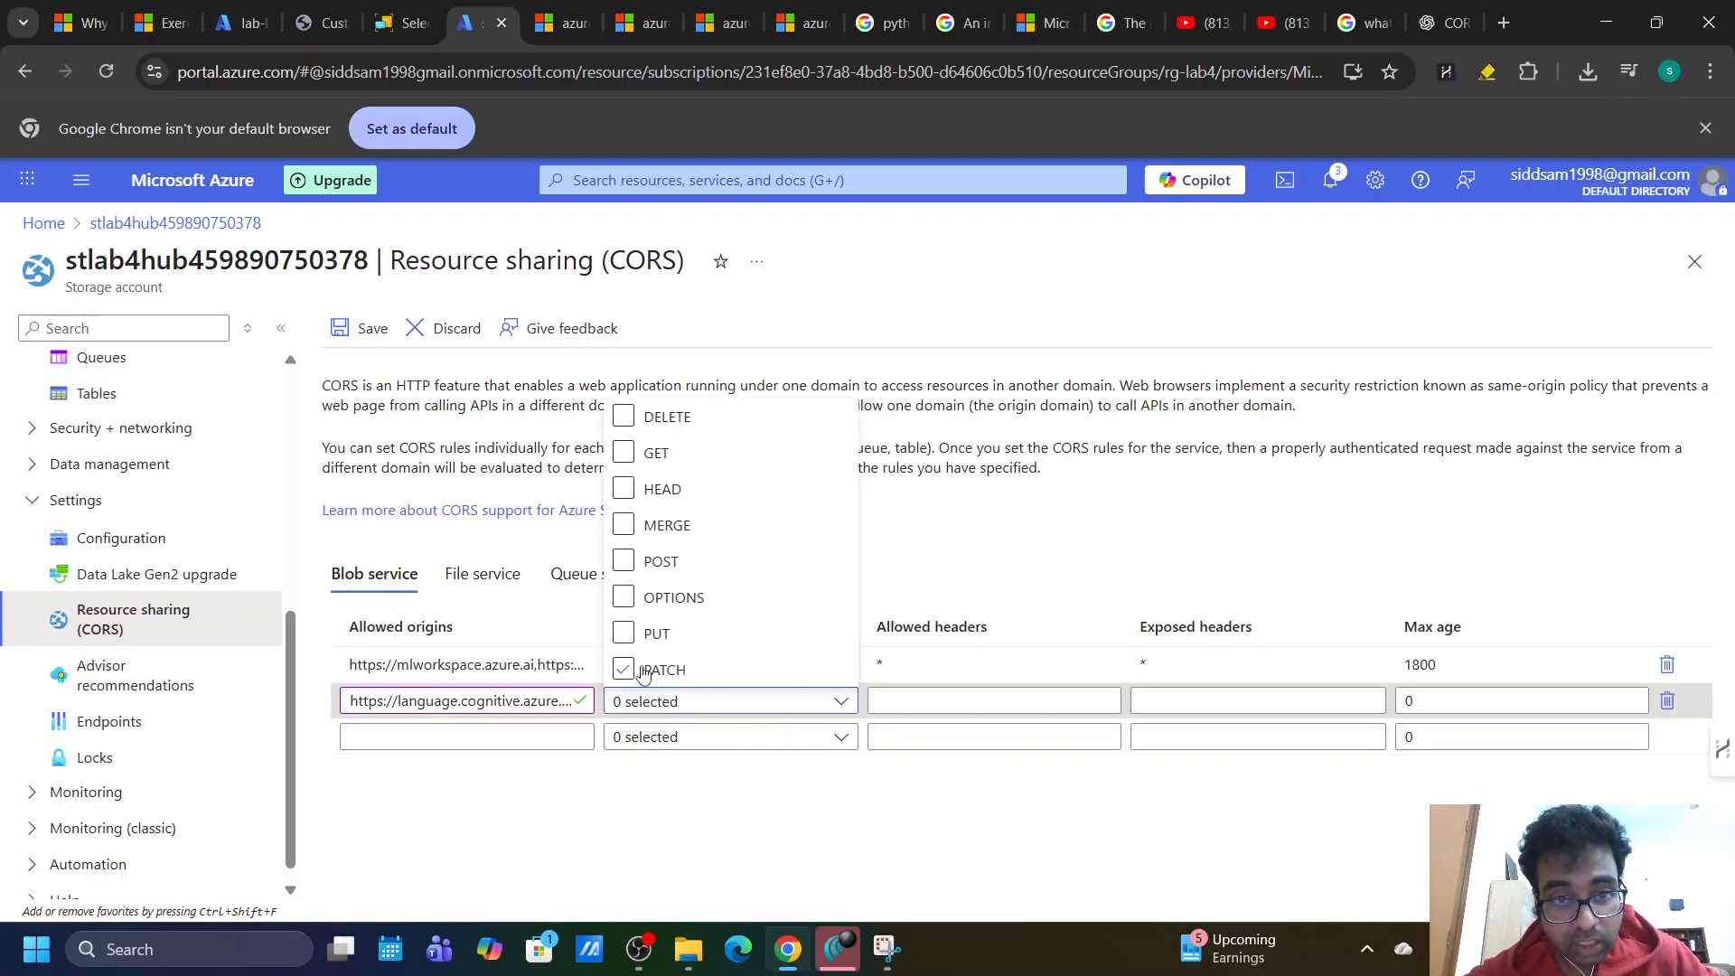
left_click(624, 634)
left_click(623, 598)
left_click(624, 561)
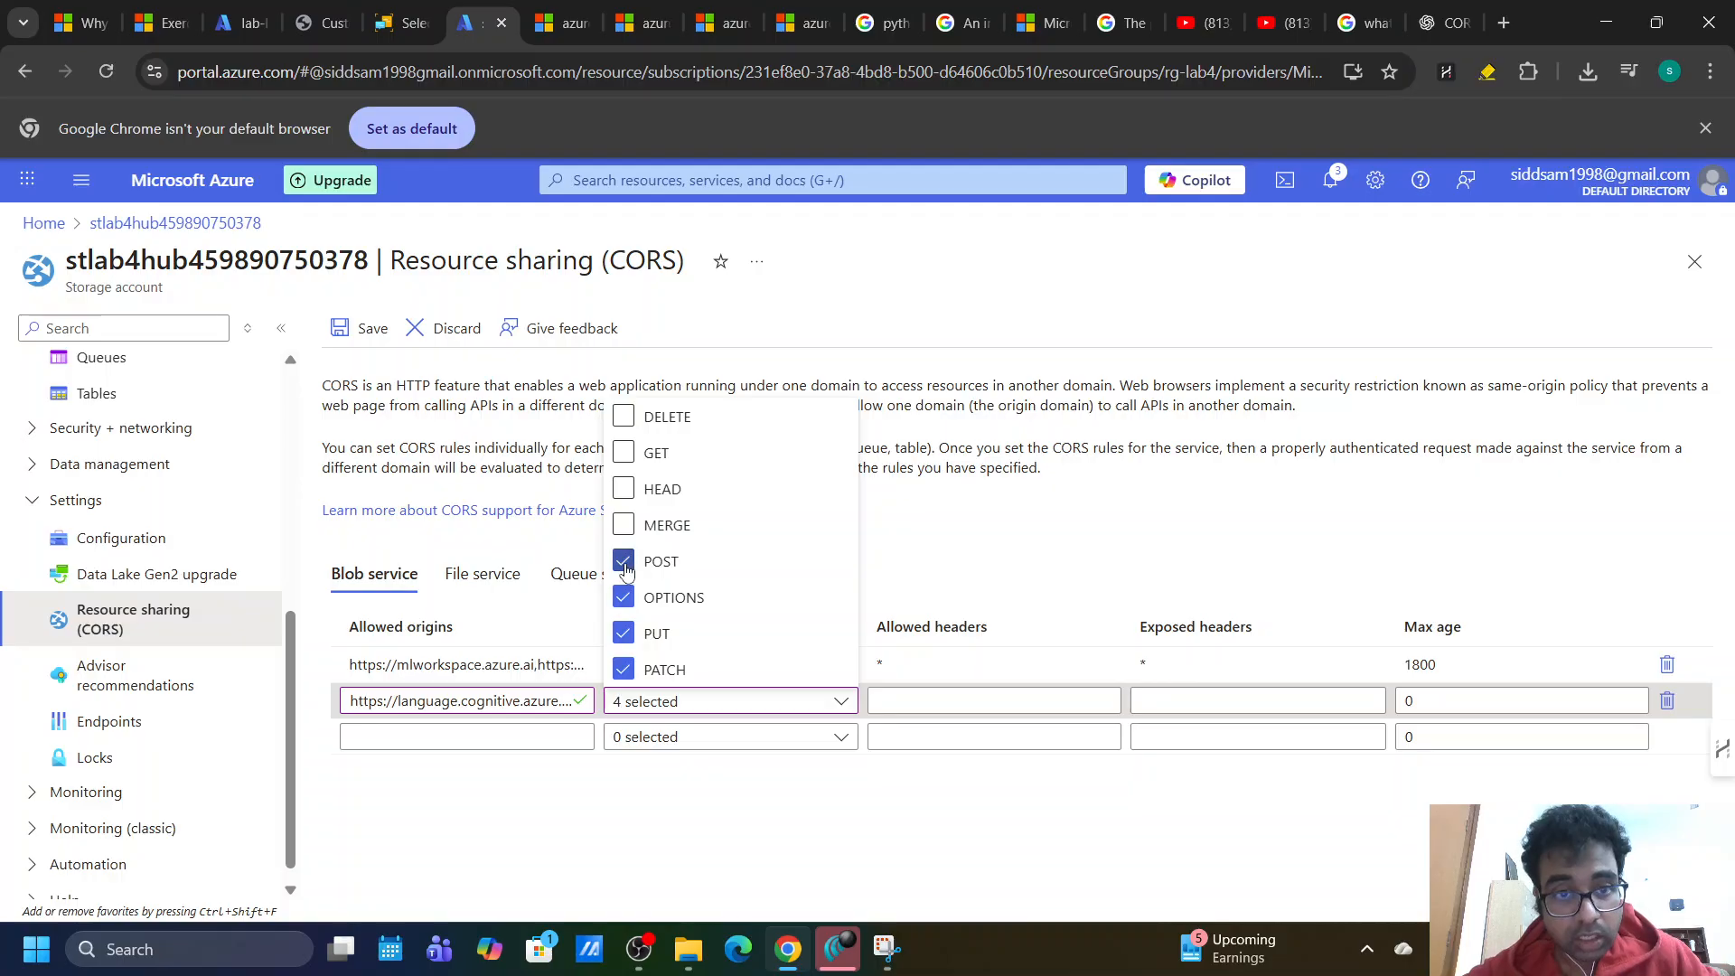
left_click(623, 525)
left_click(624, 489)
left_click(623, 453)
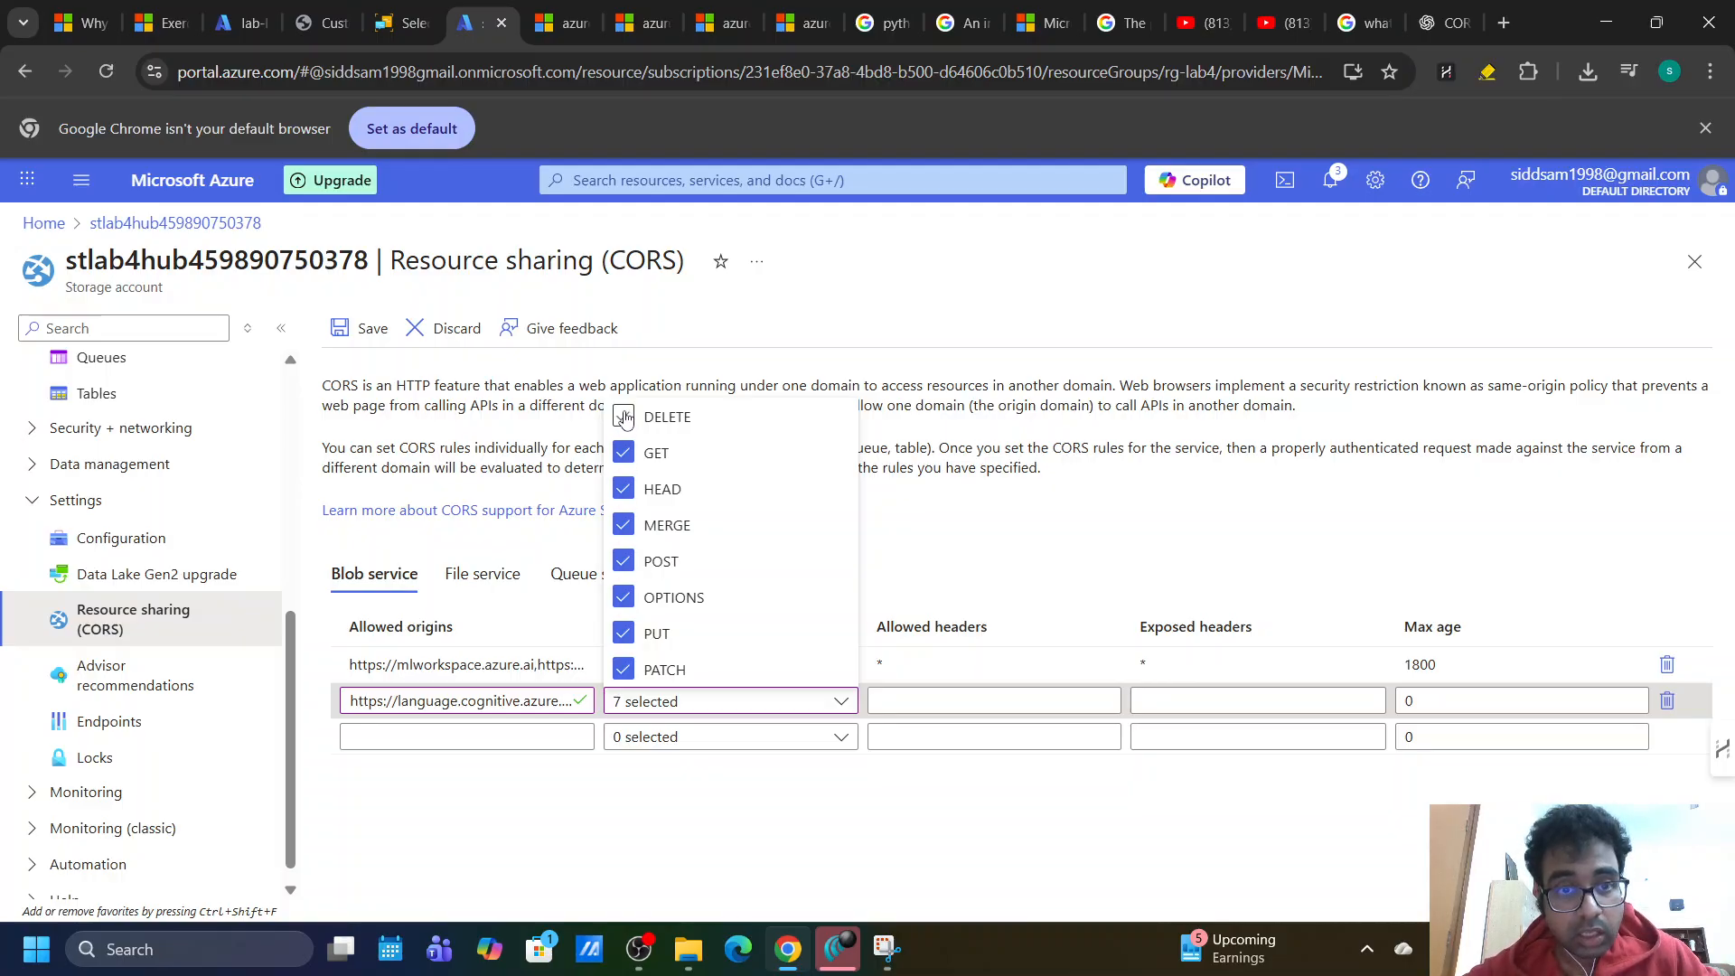
left_click(624, 416)
left_click(799, 836)
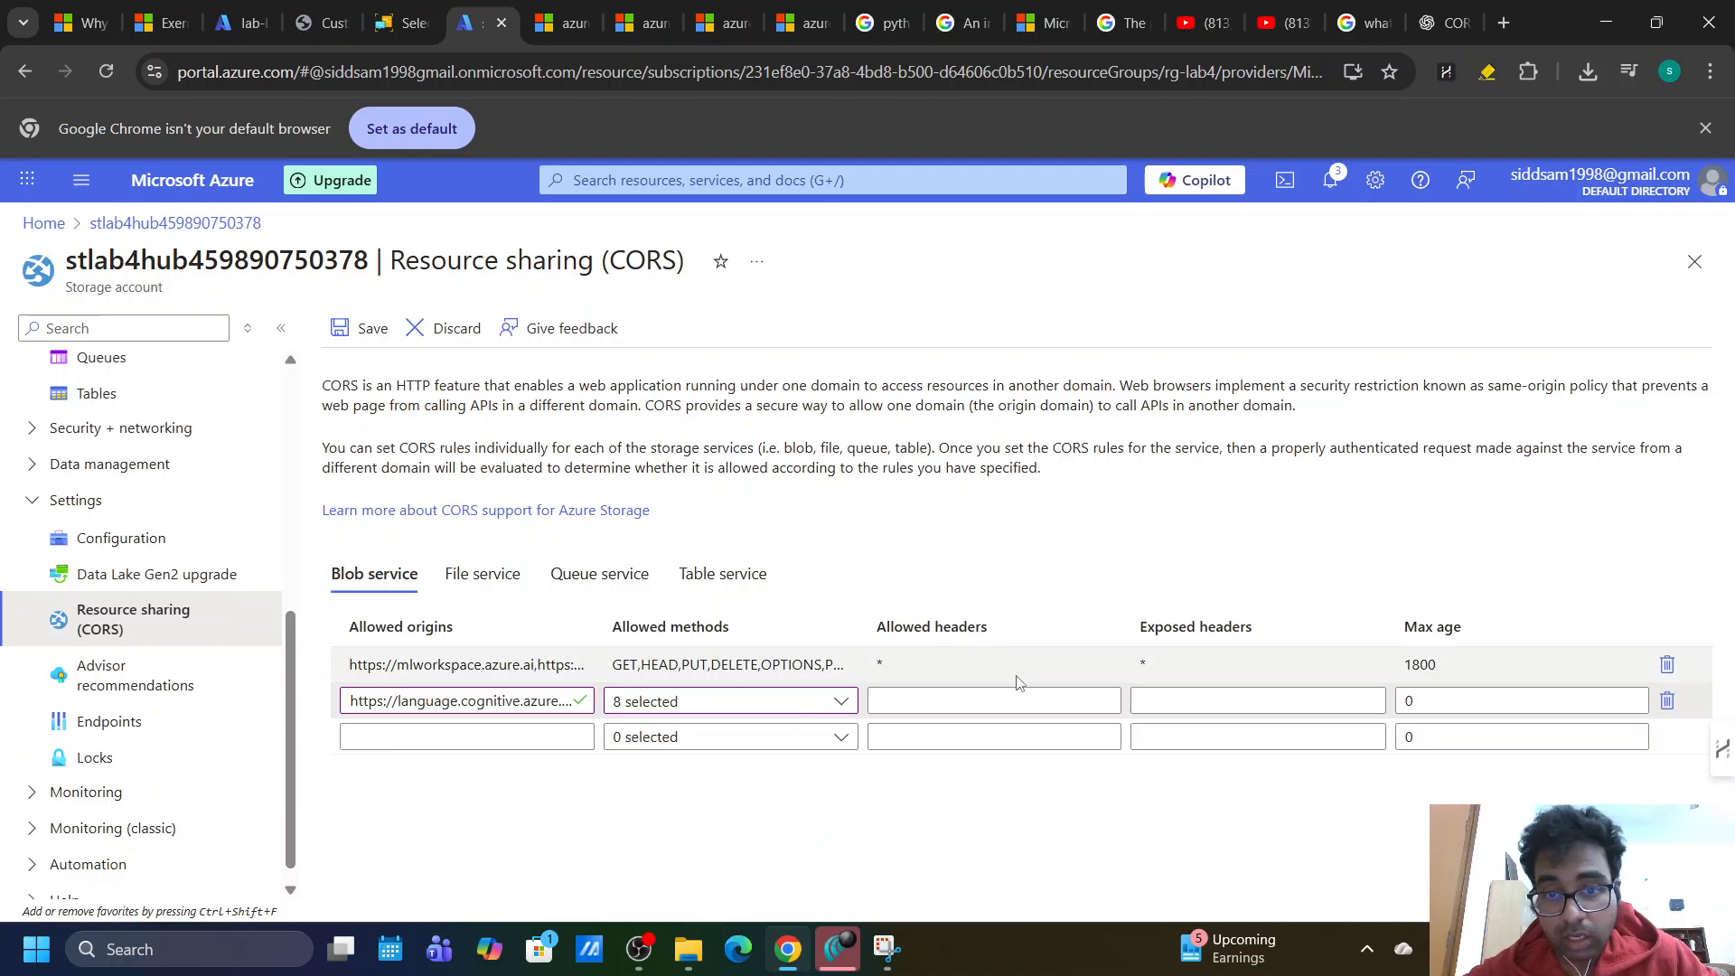
Set the new CORS rule's allowed and exposed headers to * and its max age to 1800, and save the rules.
left_click(951, 699)
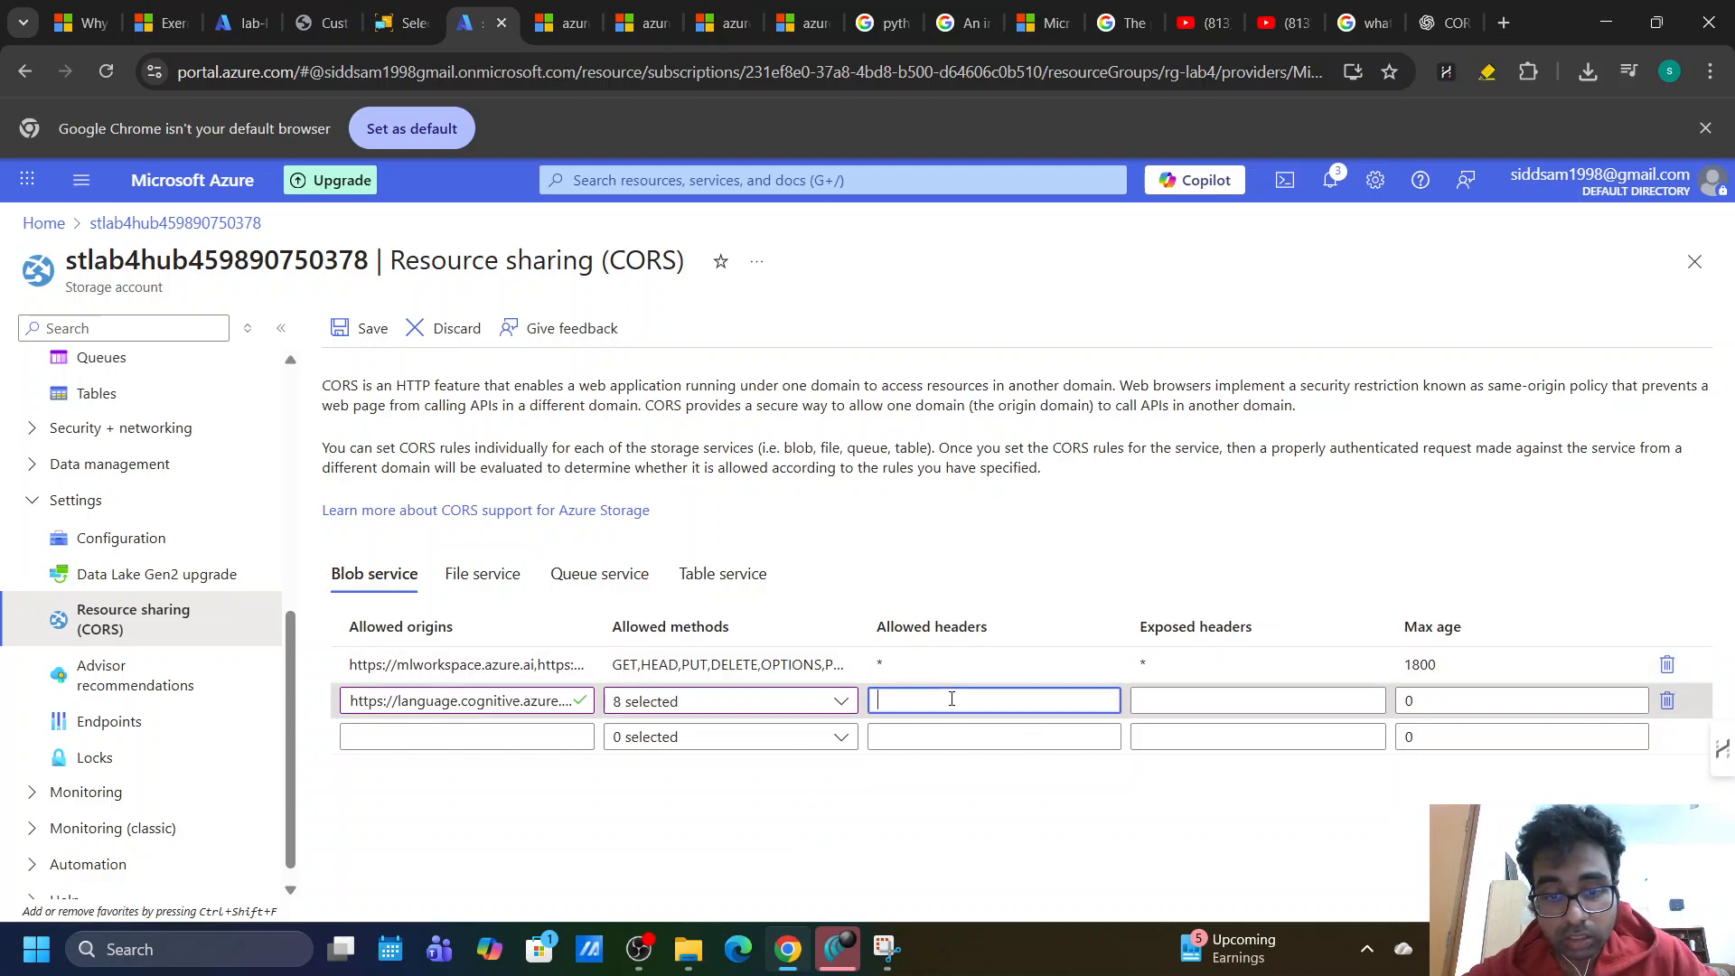
left_click(1161, 701)
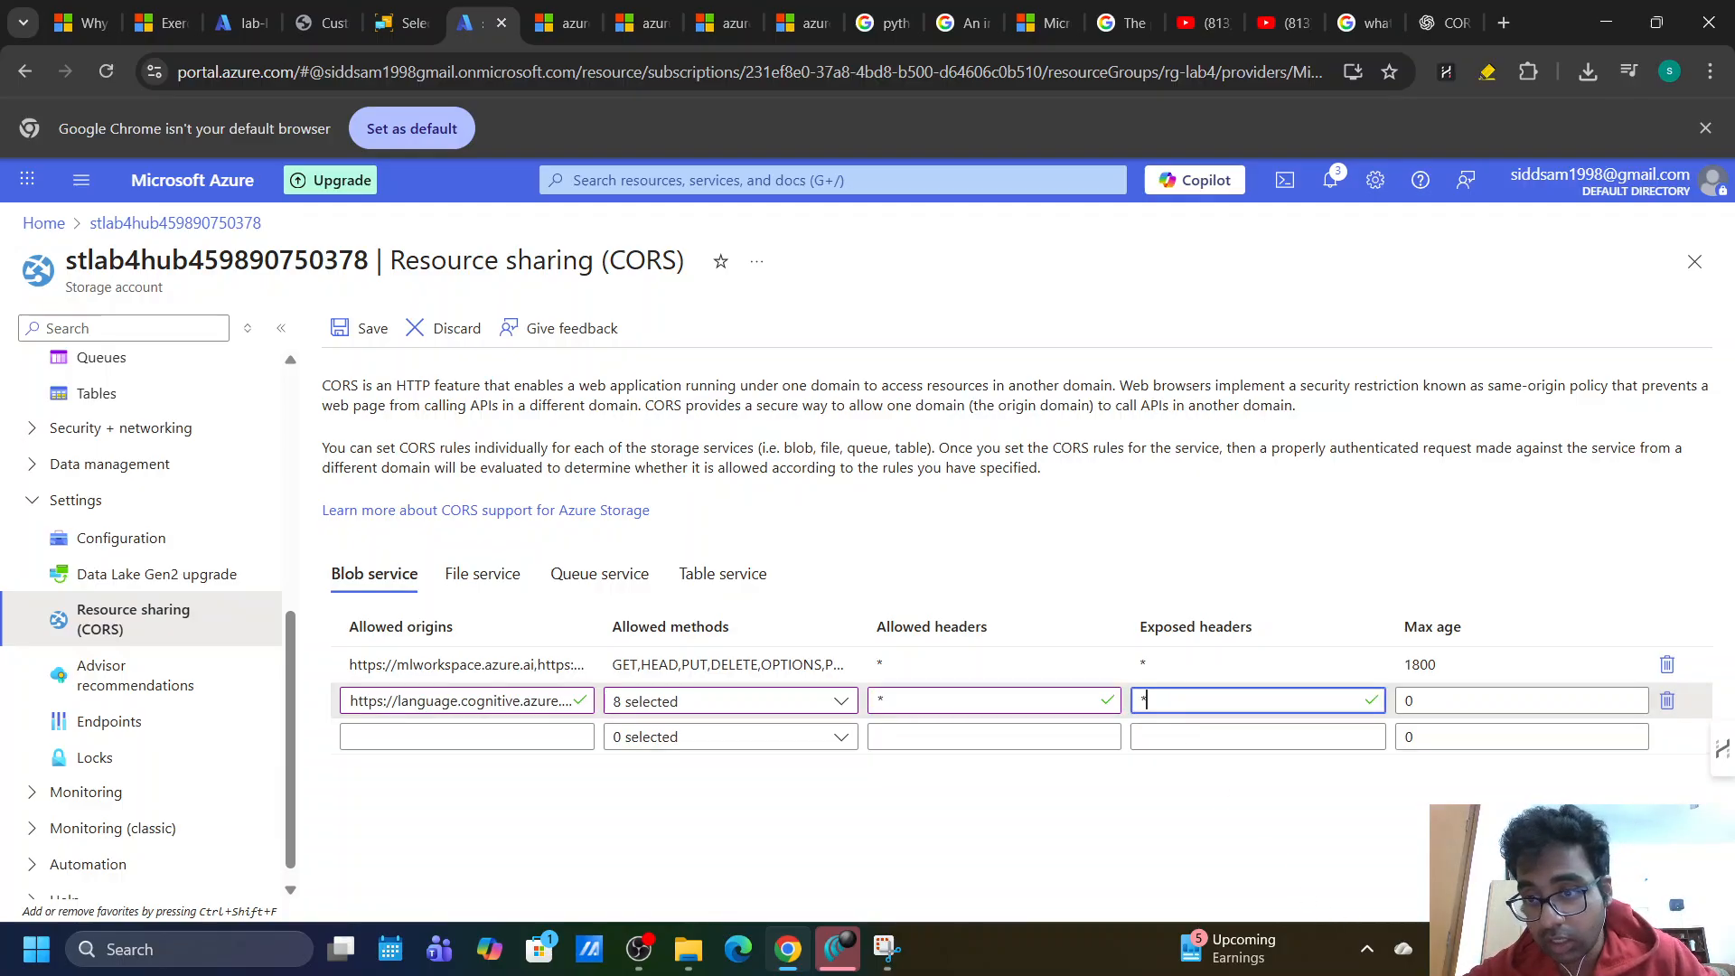
left_click(1446, 701)
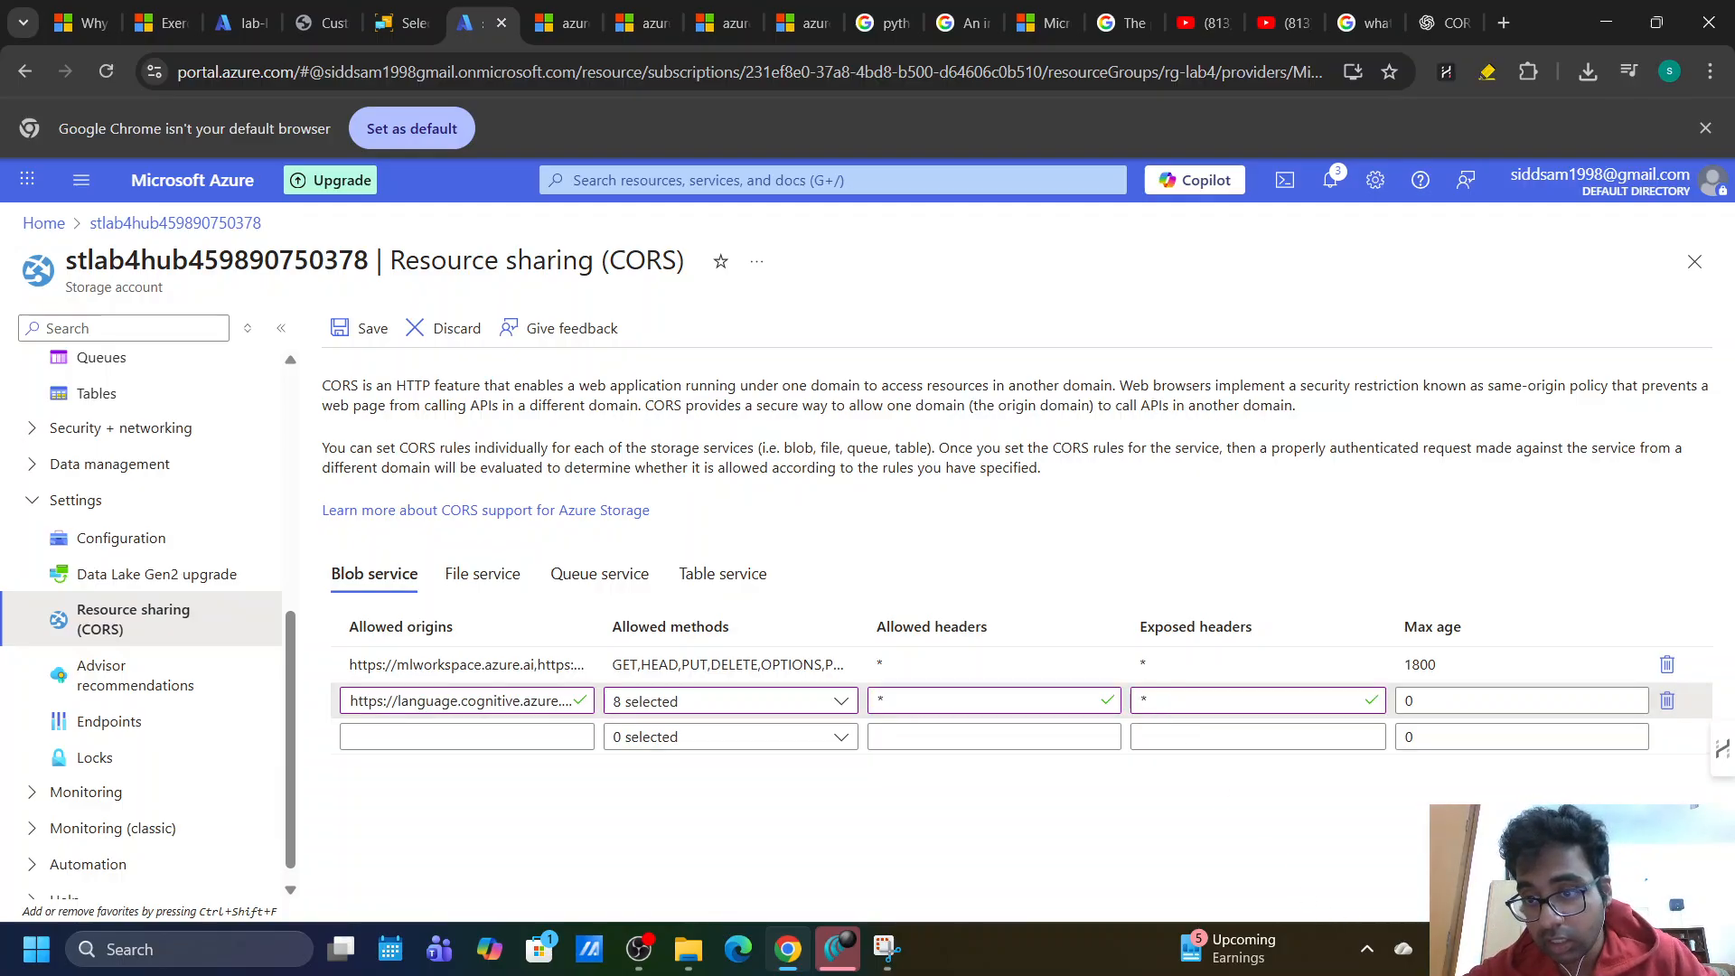
left_click(1448, 700)
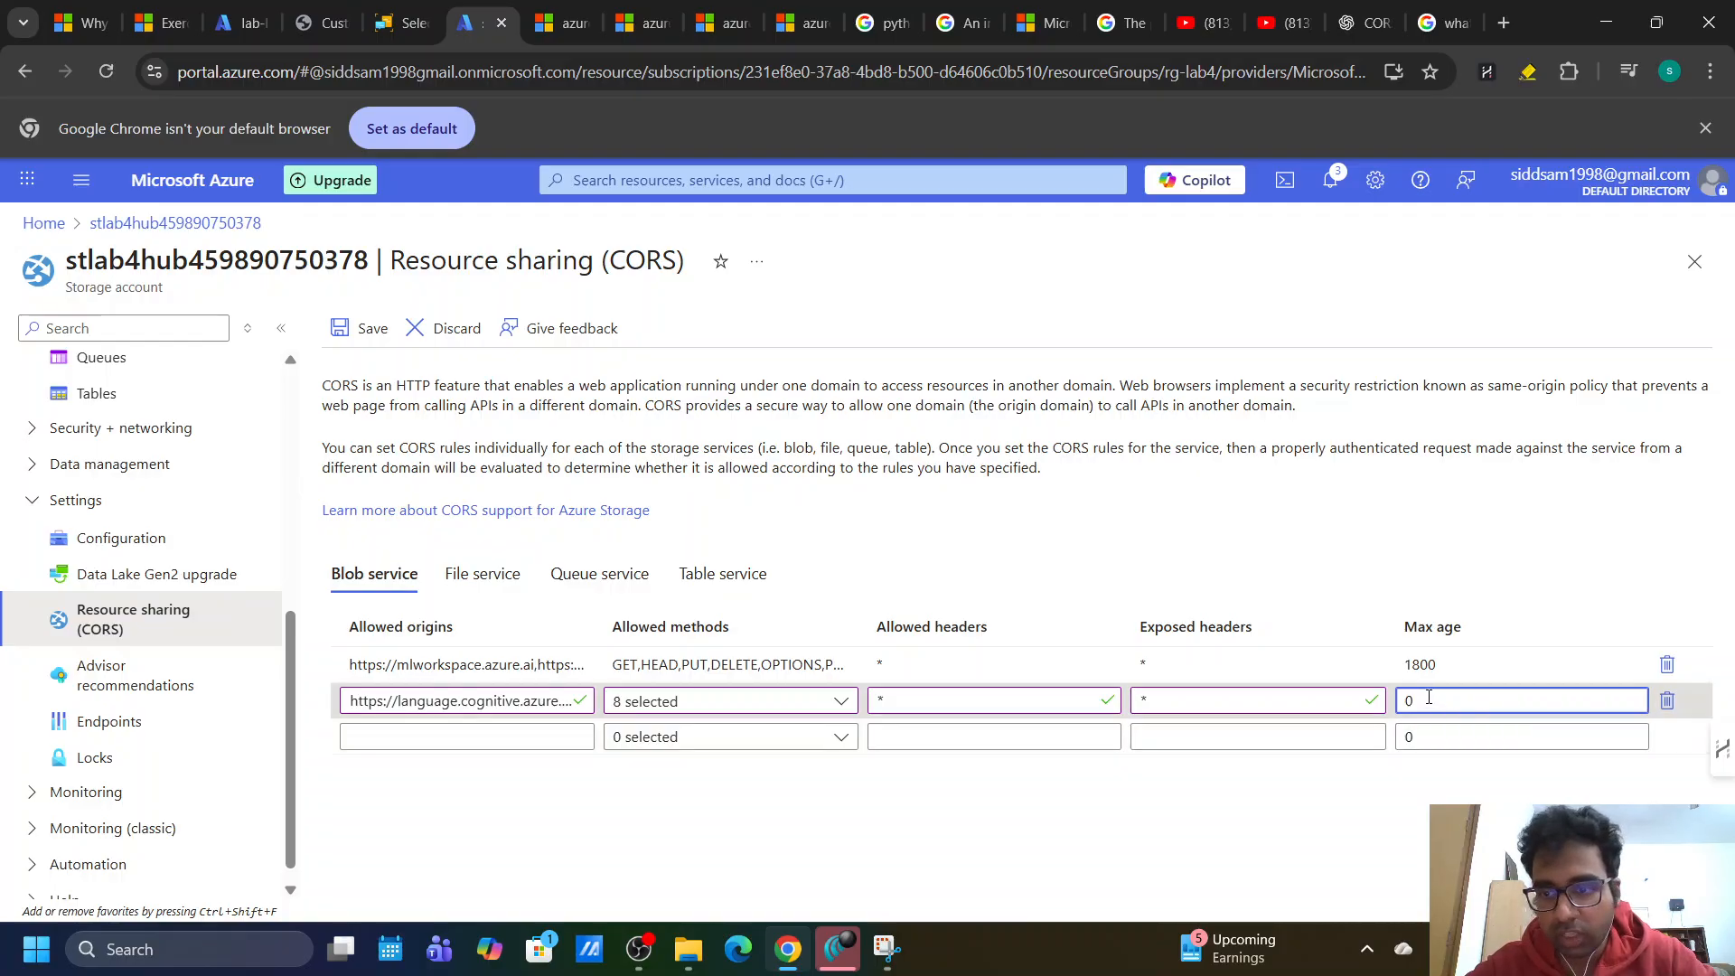
type("1800")
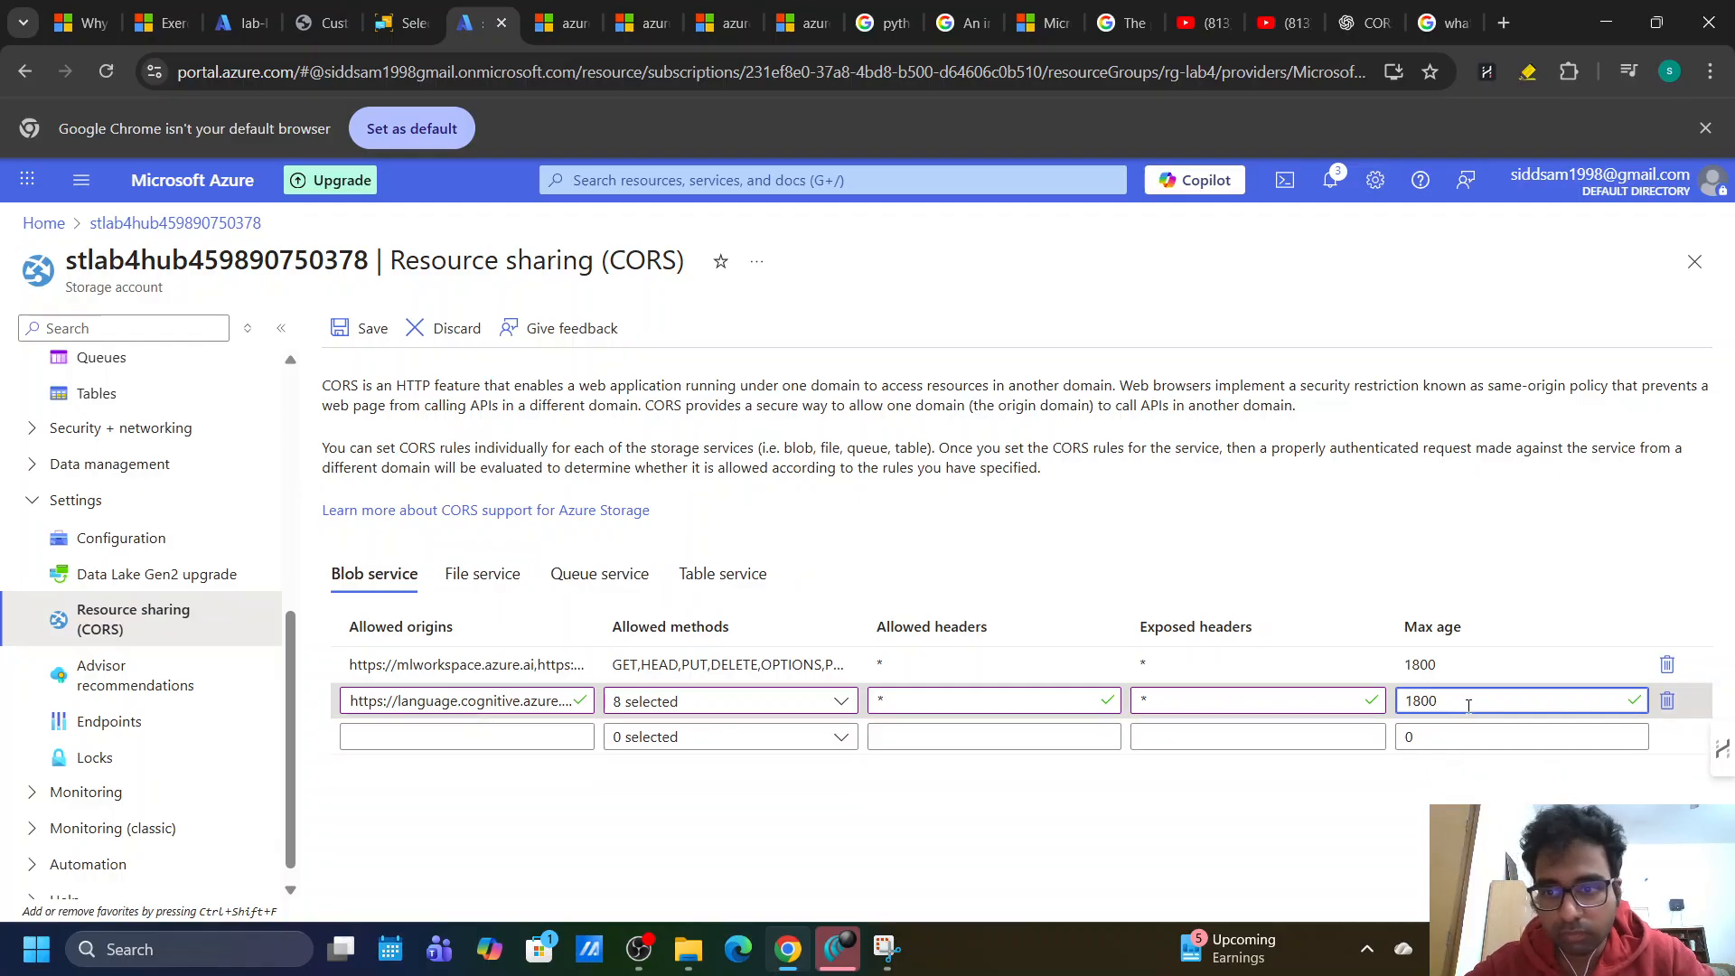
left_click(1397, 828)
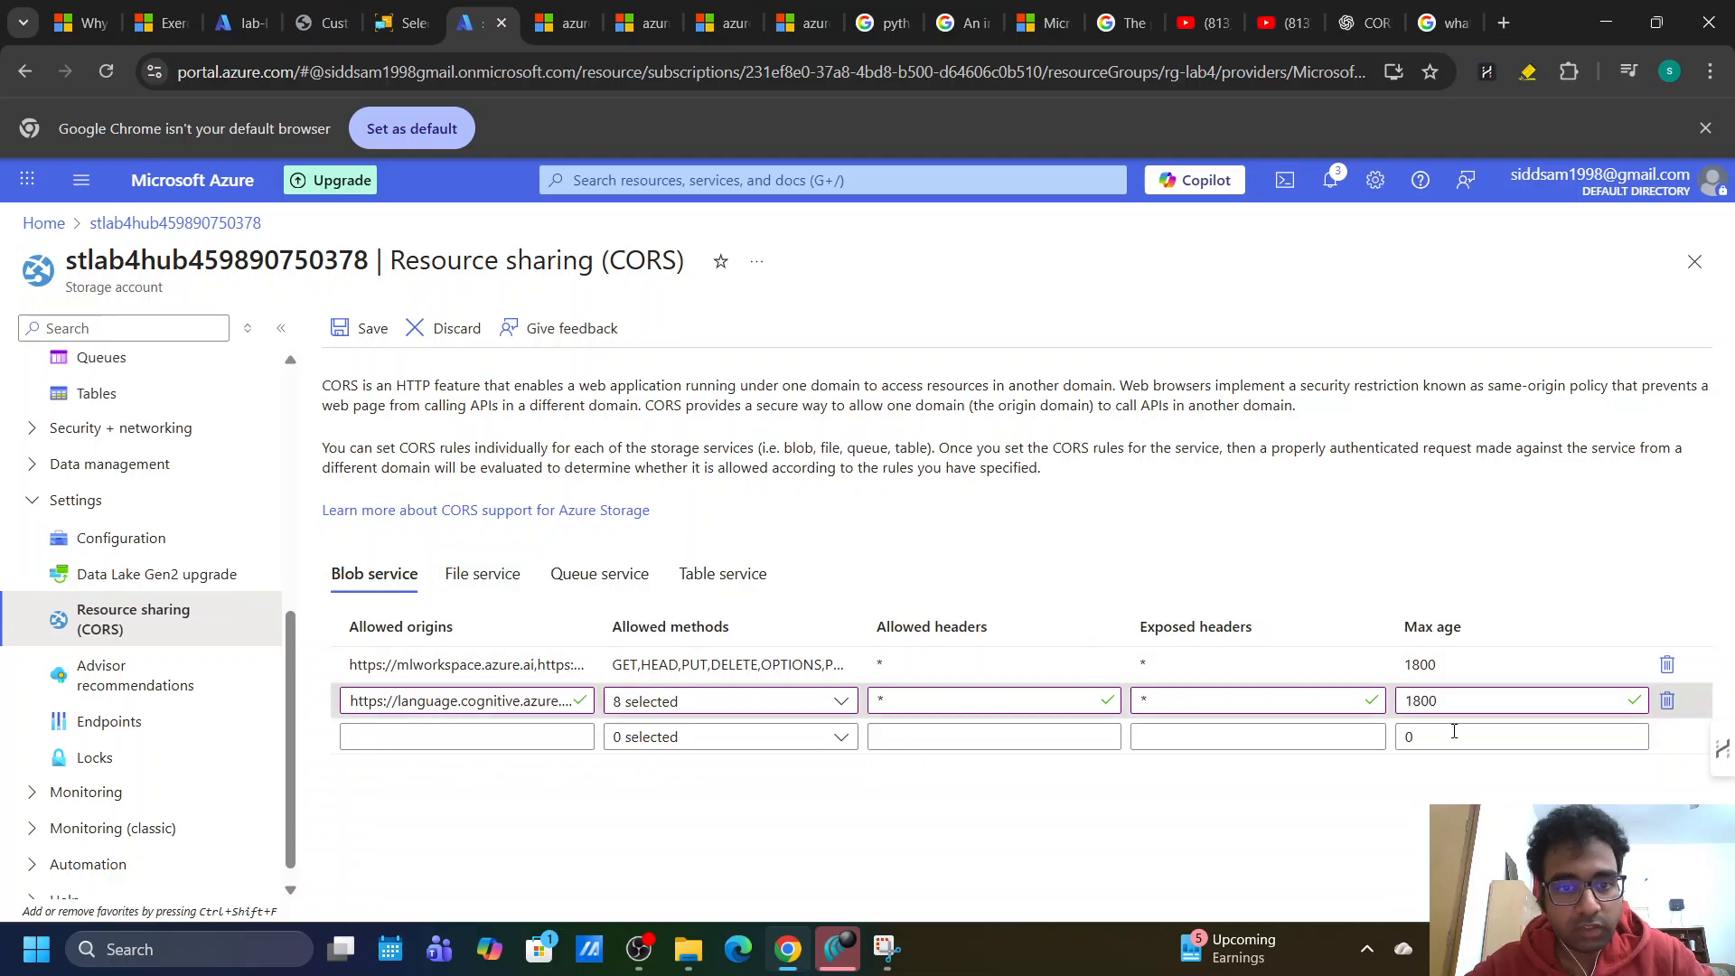
left_click(462, 703)
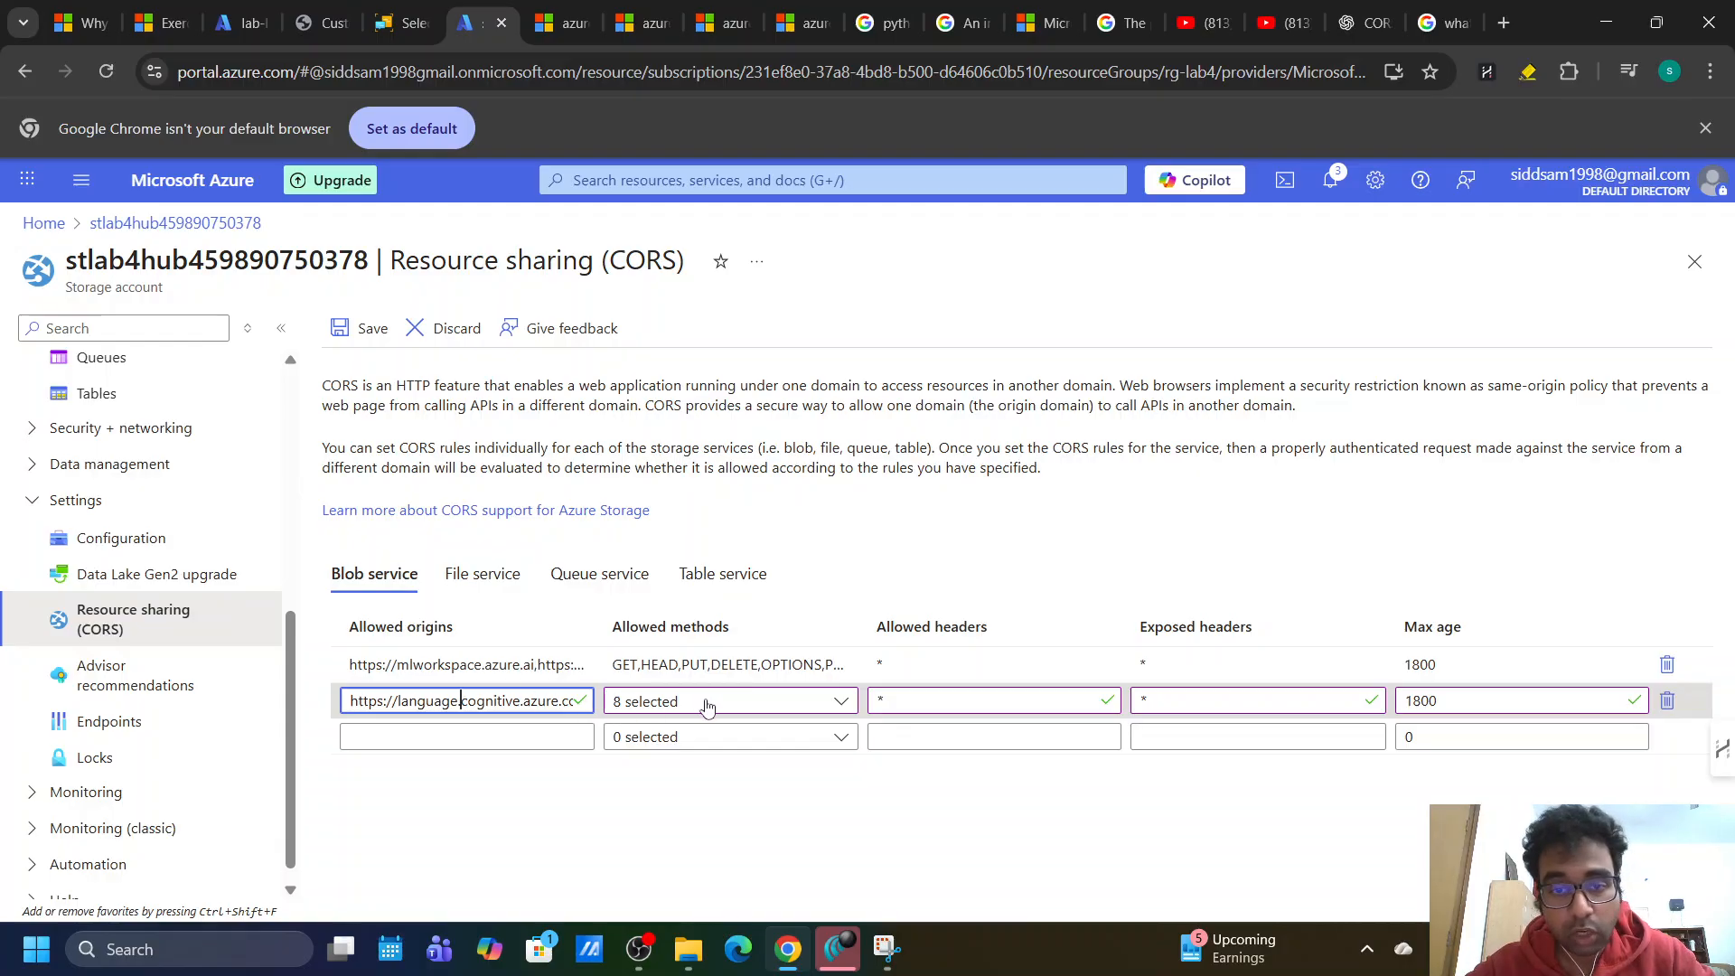
left_click(1474, 702)
left_click(361, 332)
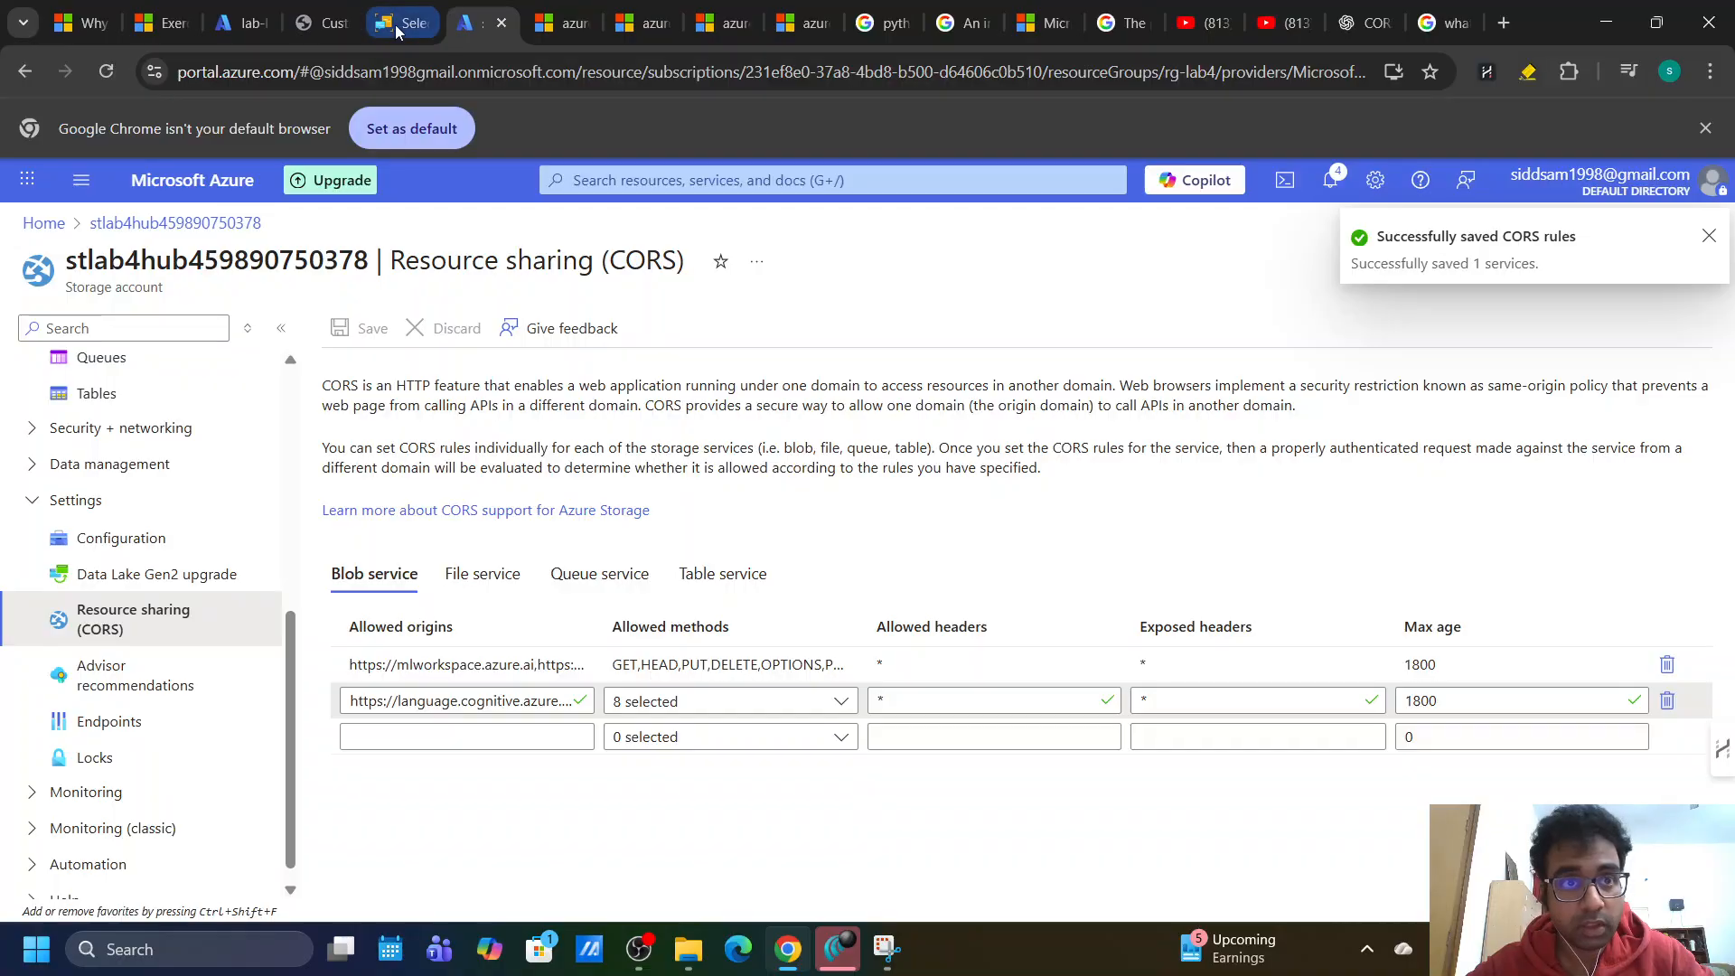
Open language.cognitive.azure.com in a new browser tab and place it beside the existing Language Studio tab.
left_click(1501, 23)
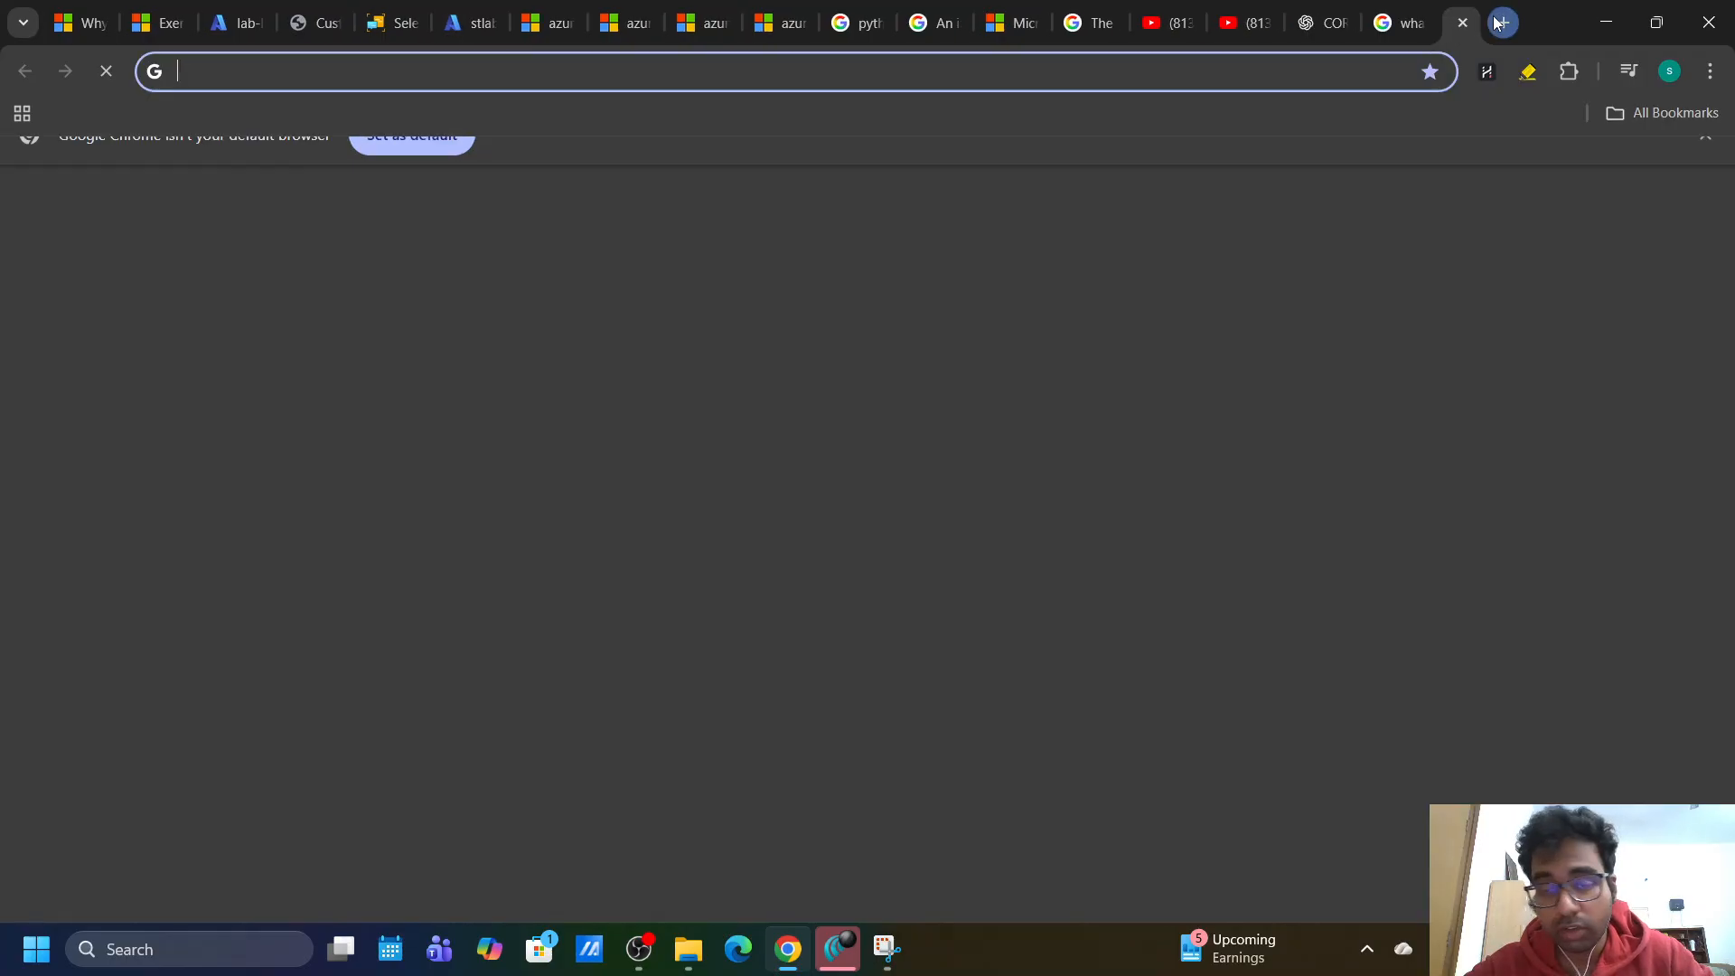
type("lang")
key("Return")
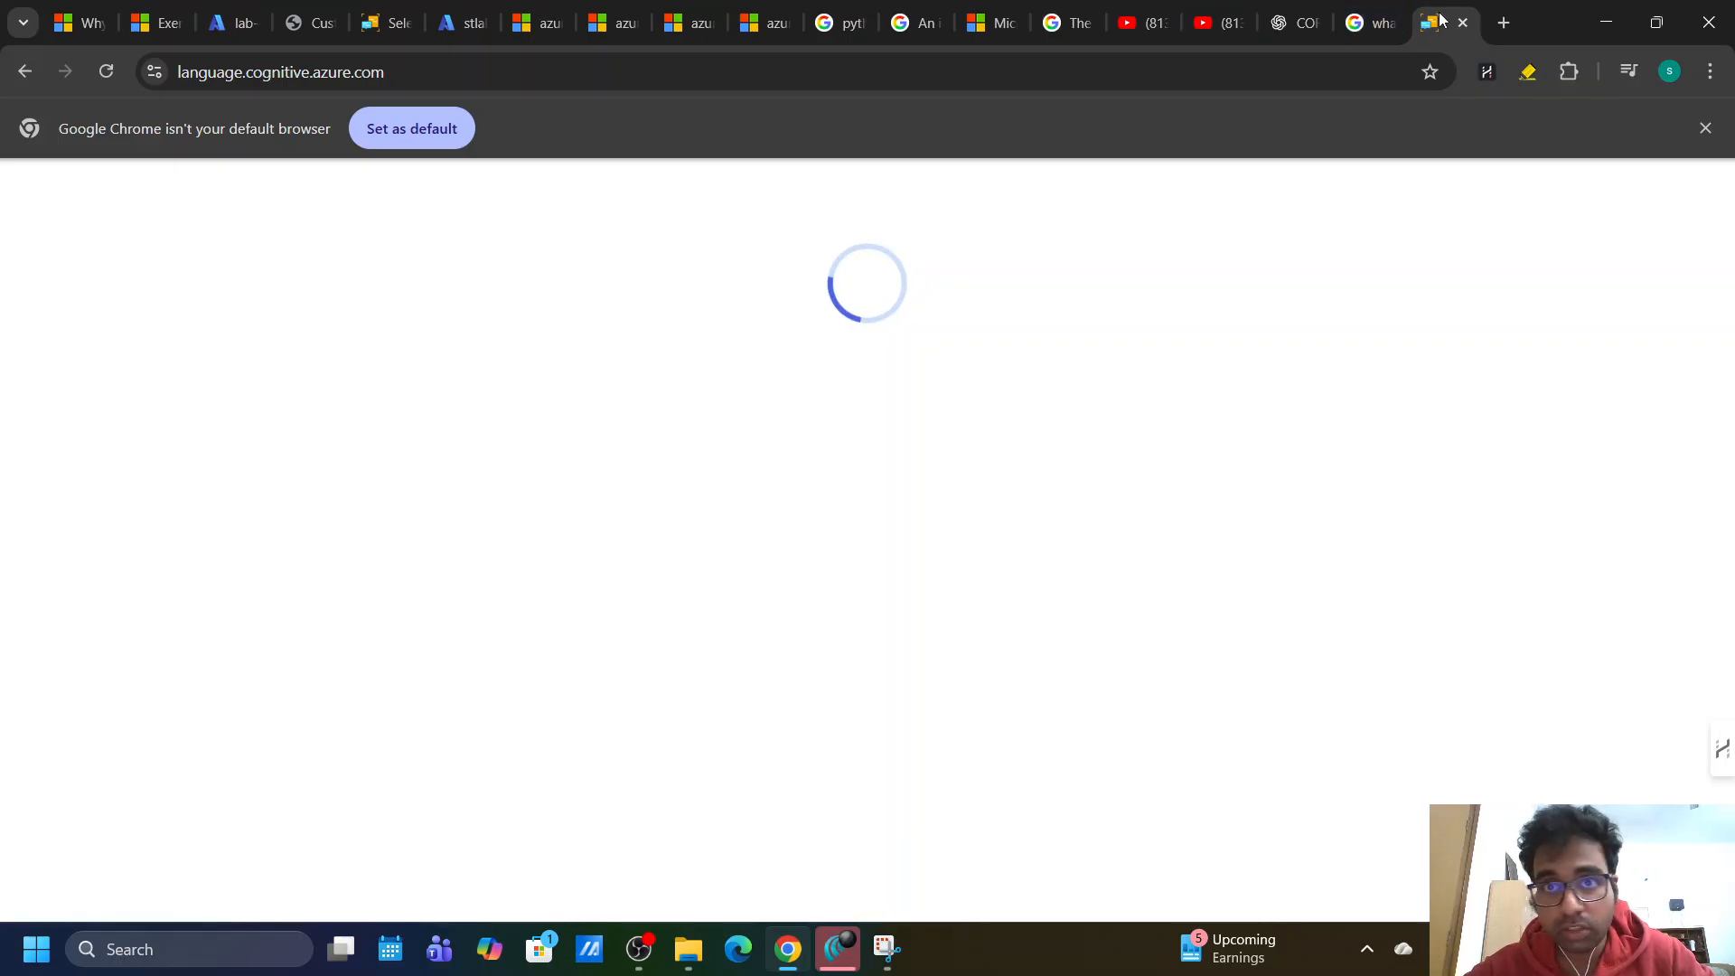
left_click_drag(1440, 18, 459, 20)
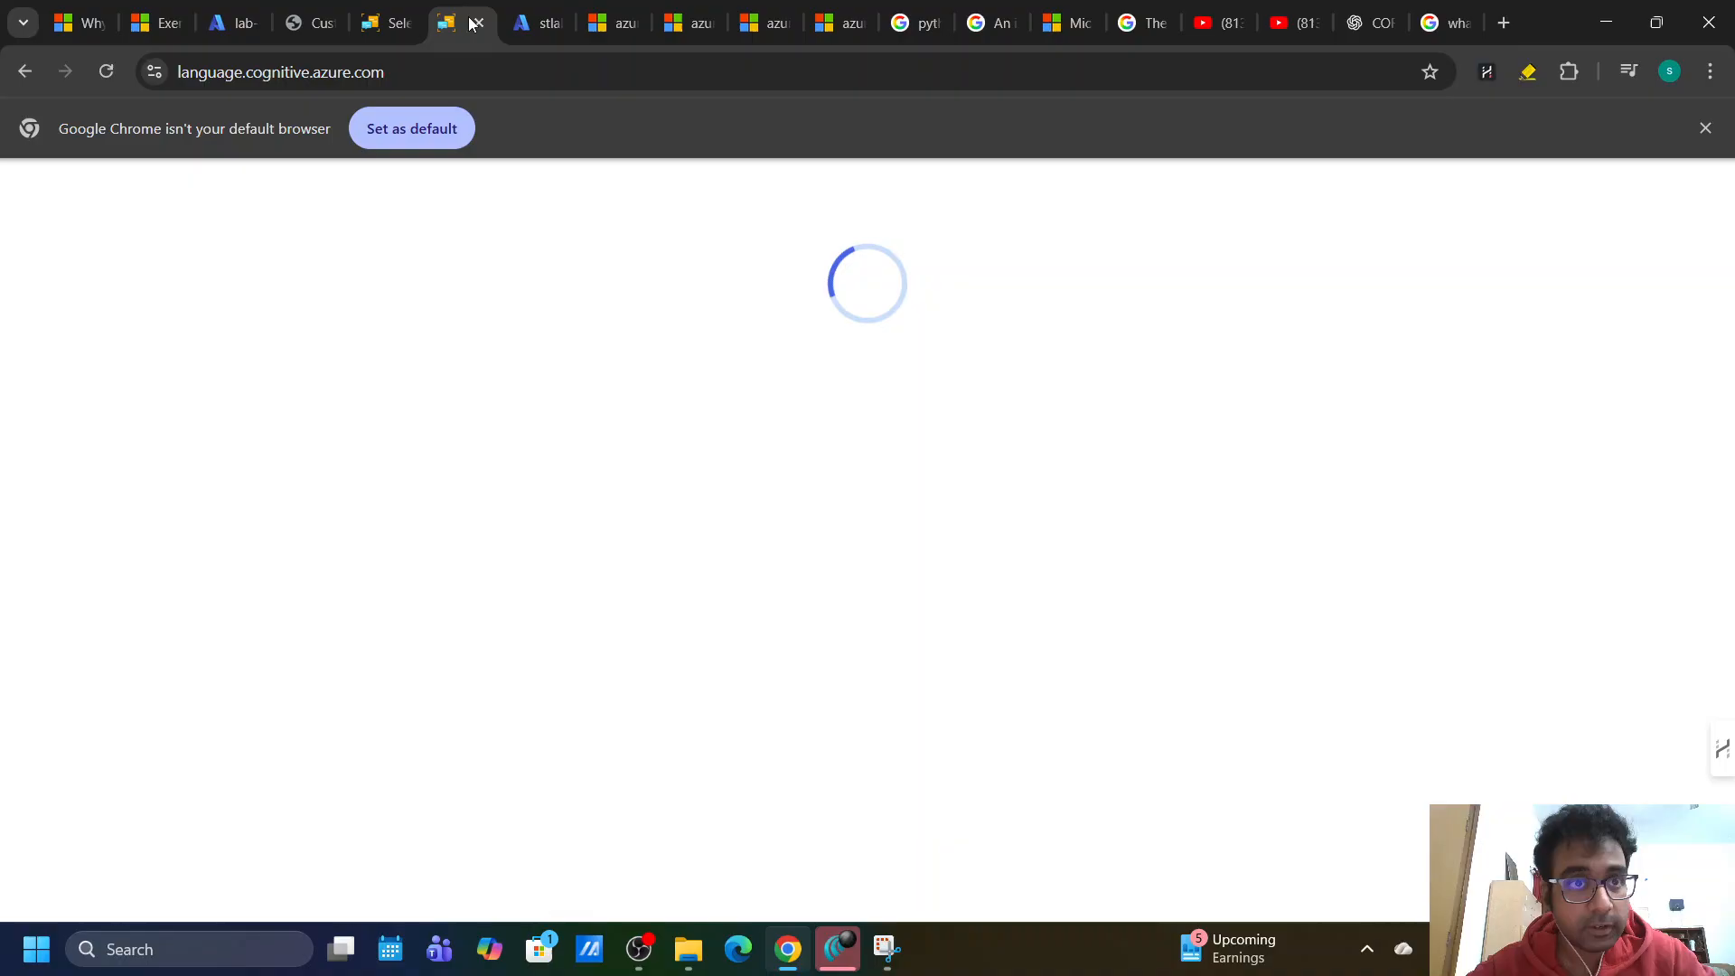
Copy the project name ClassifyLab from the lab instructions for creating the custom text classification project.
left_click(313, 20)
scroll(595, 593, "down", 1)
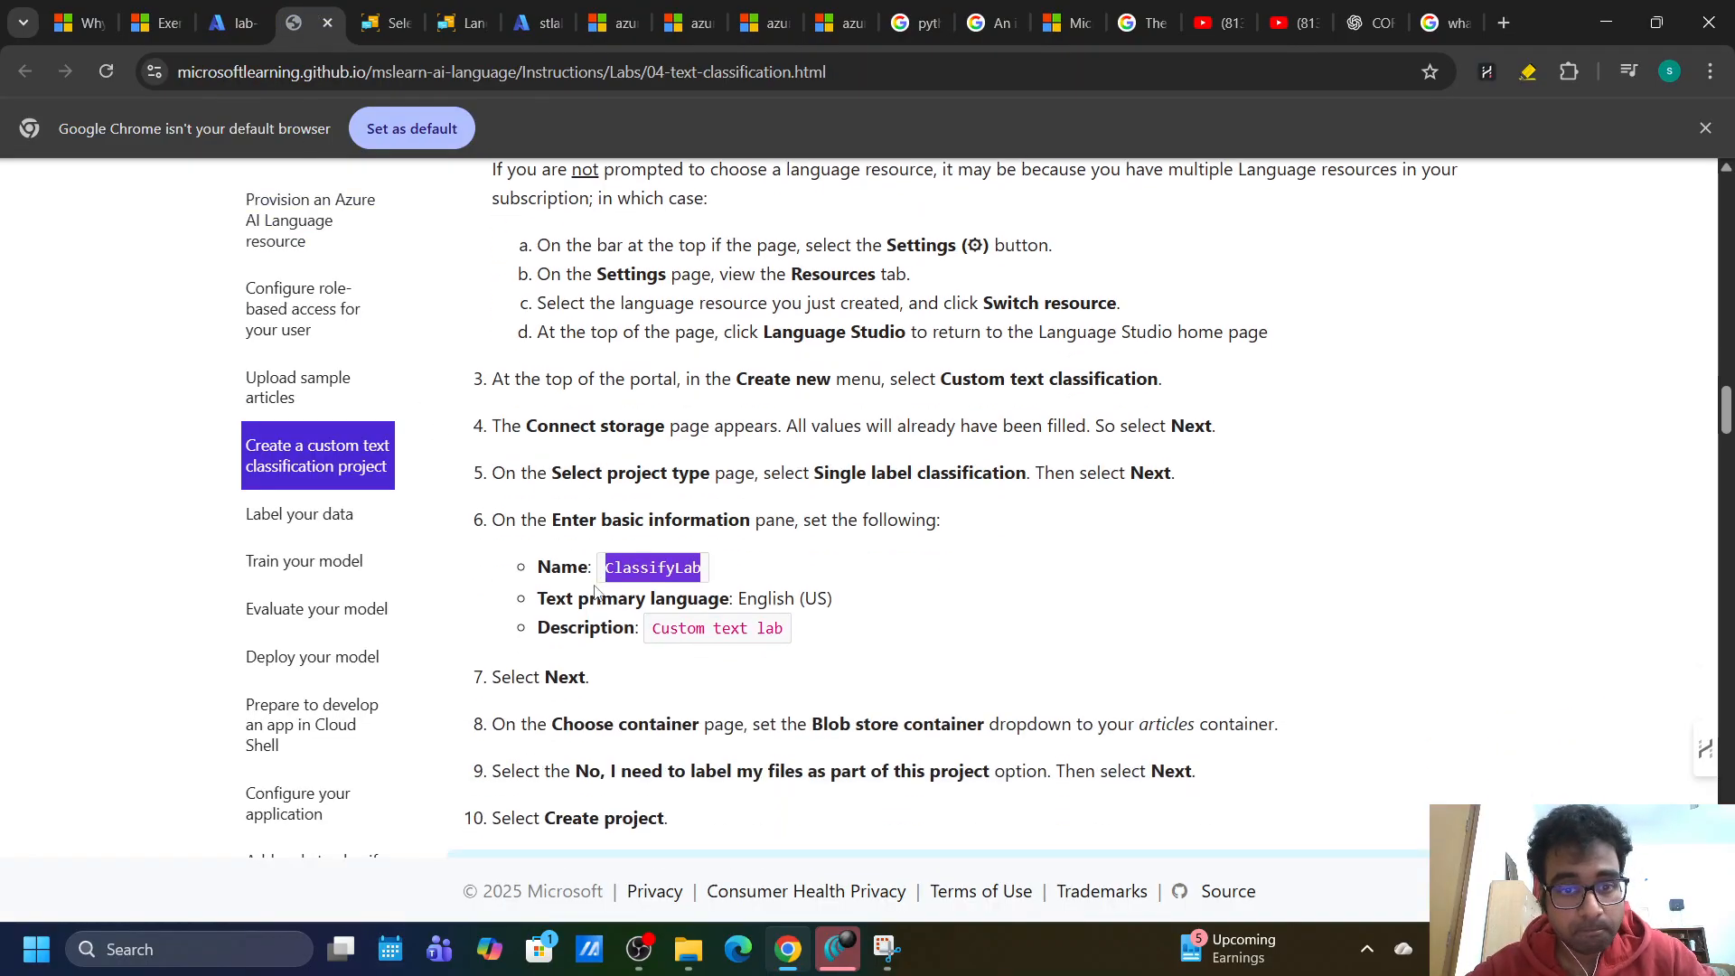
left_click(665, 569)
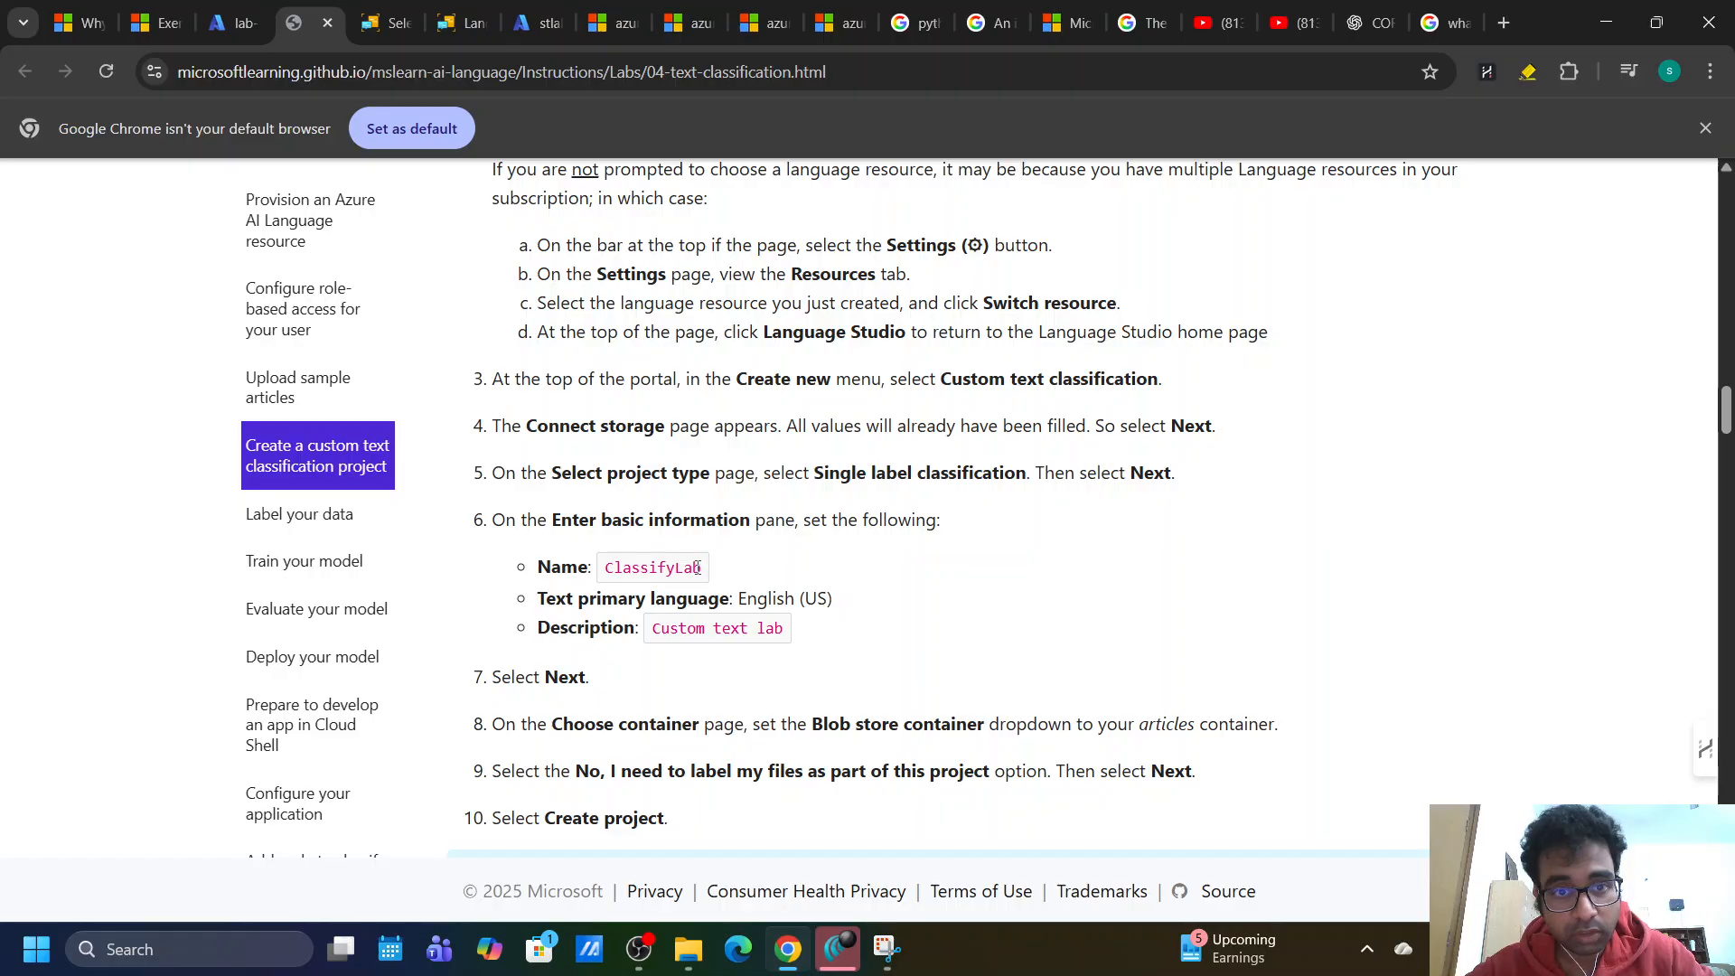
left_click_drag(706, 576, 608, 570)
key("ctrl+c")
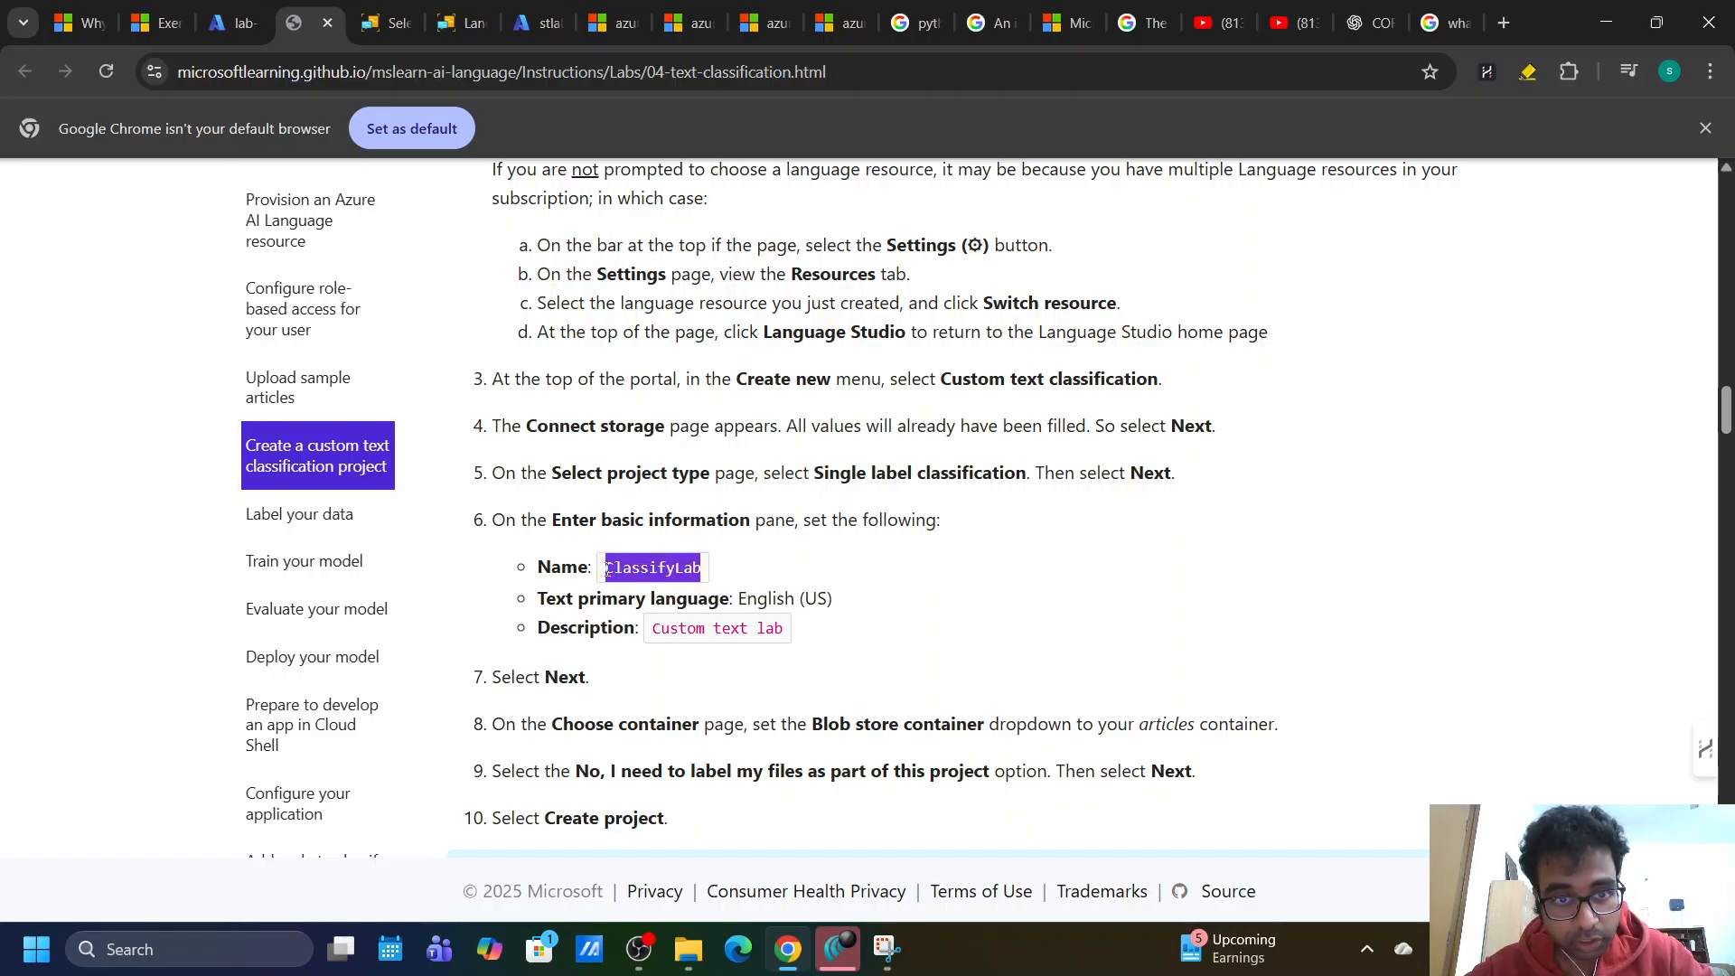
Start a new Custom text classification project in Language Studio with the connected storage account and the Single label classification type.
left_click(462, 23)
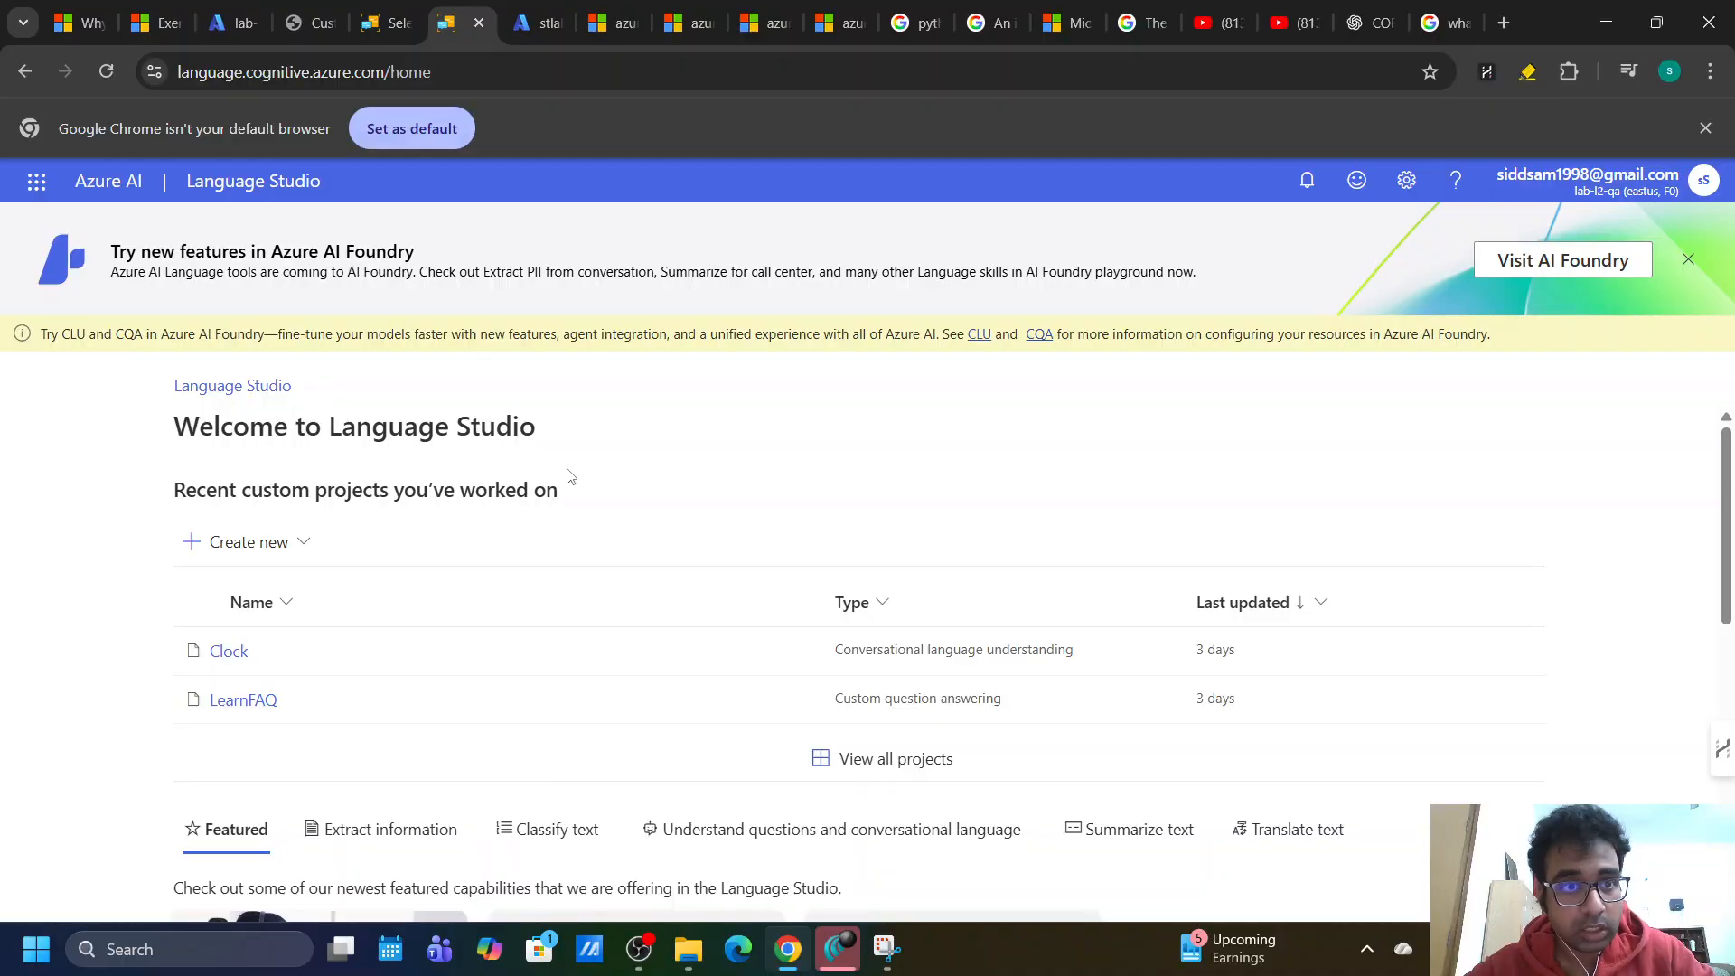
left_click(239, 542)
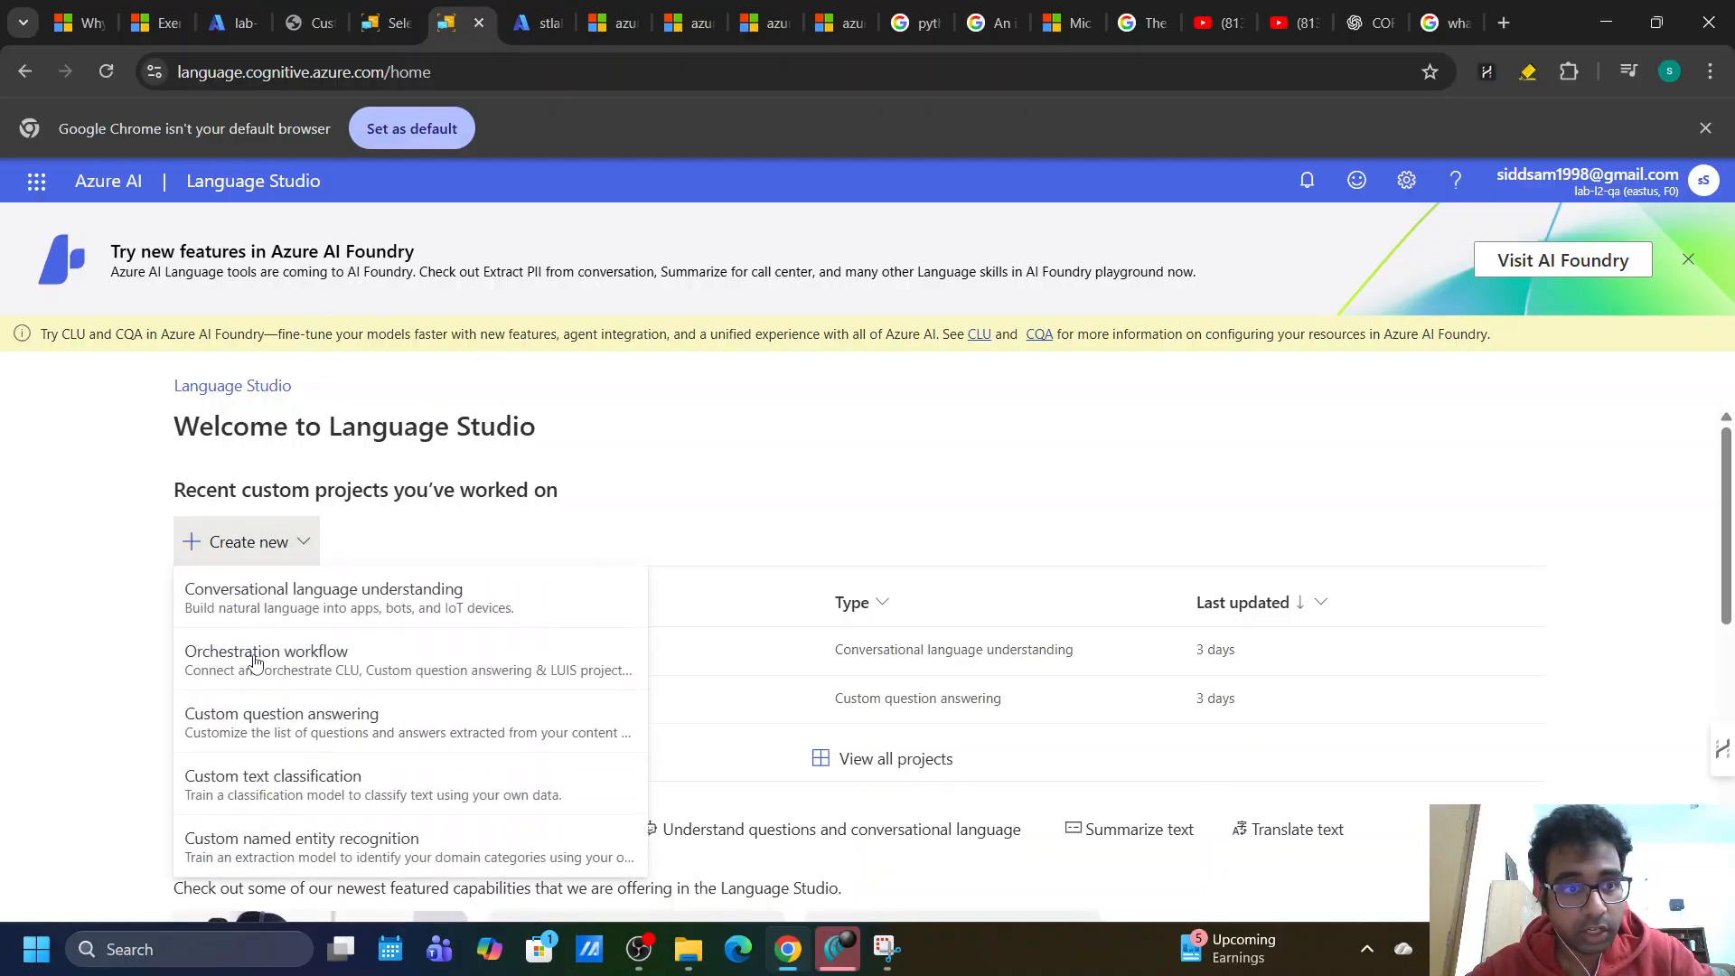
left_click(299, 792)
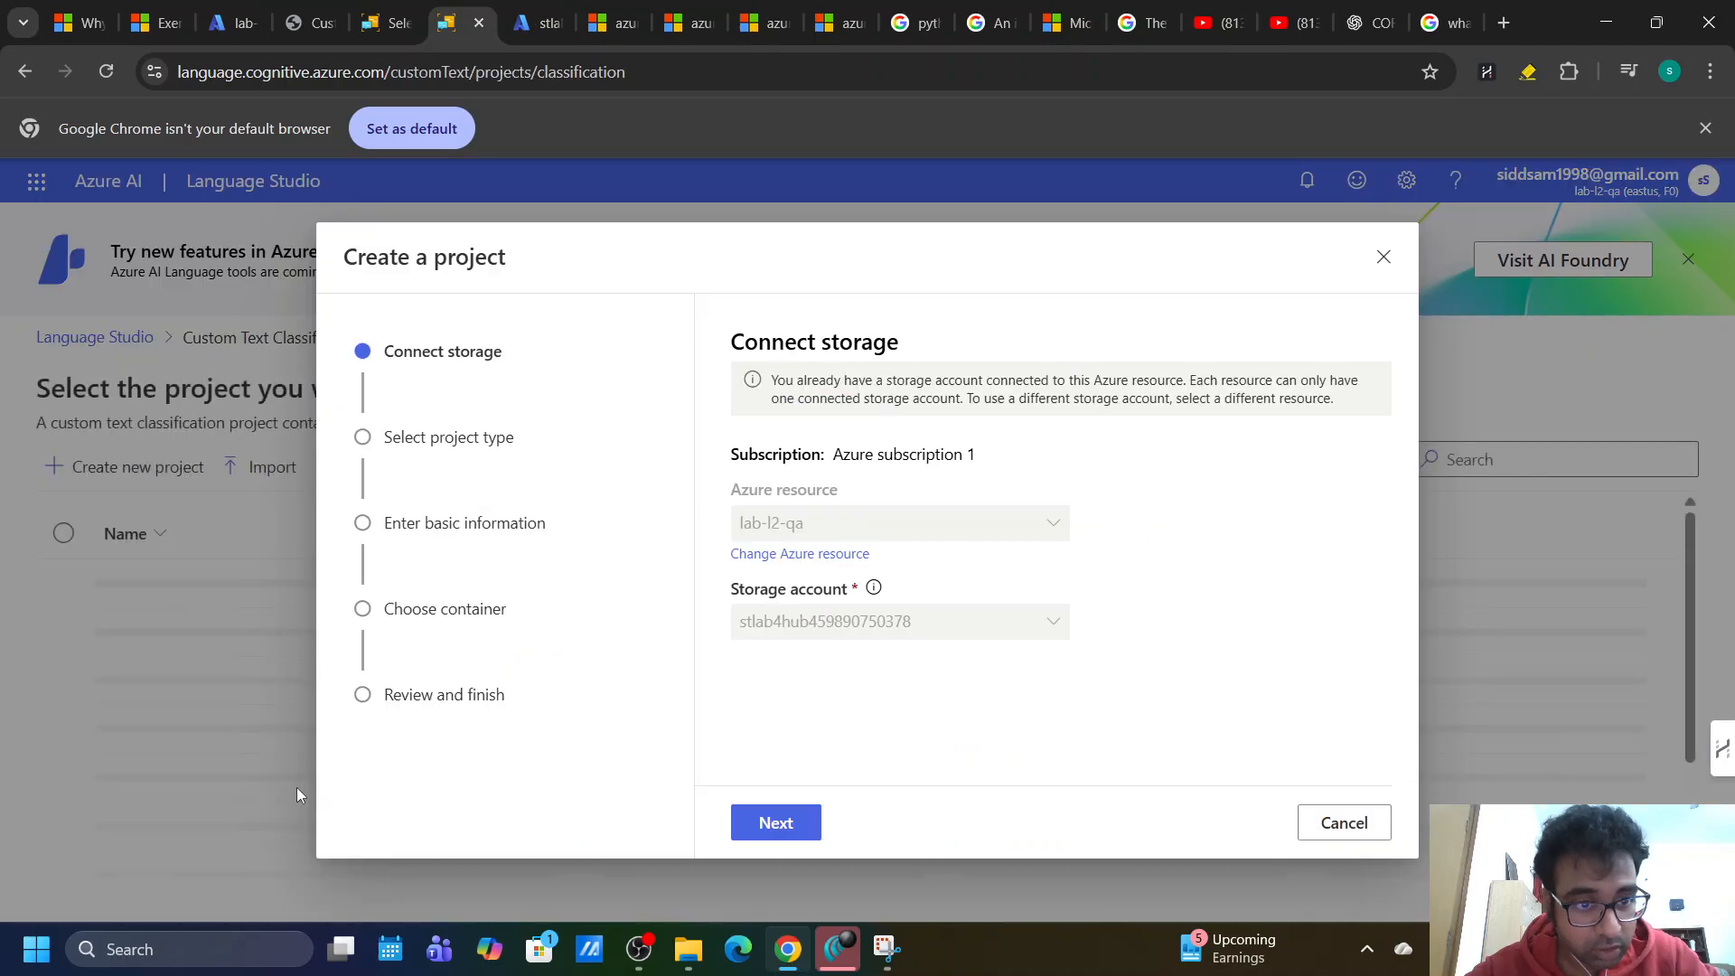
left_click(781, 822)
left_click(742, 451)
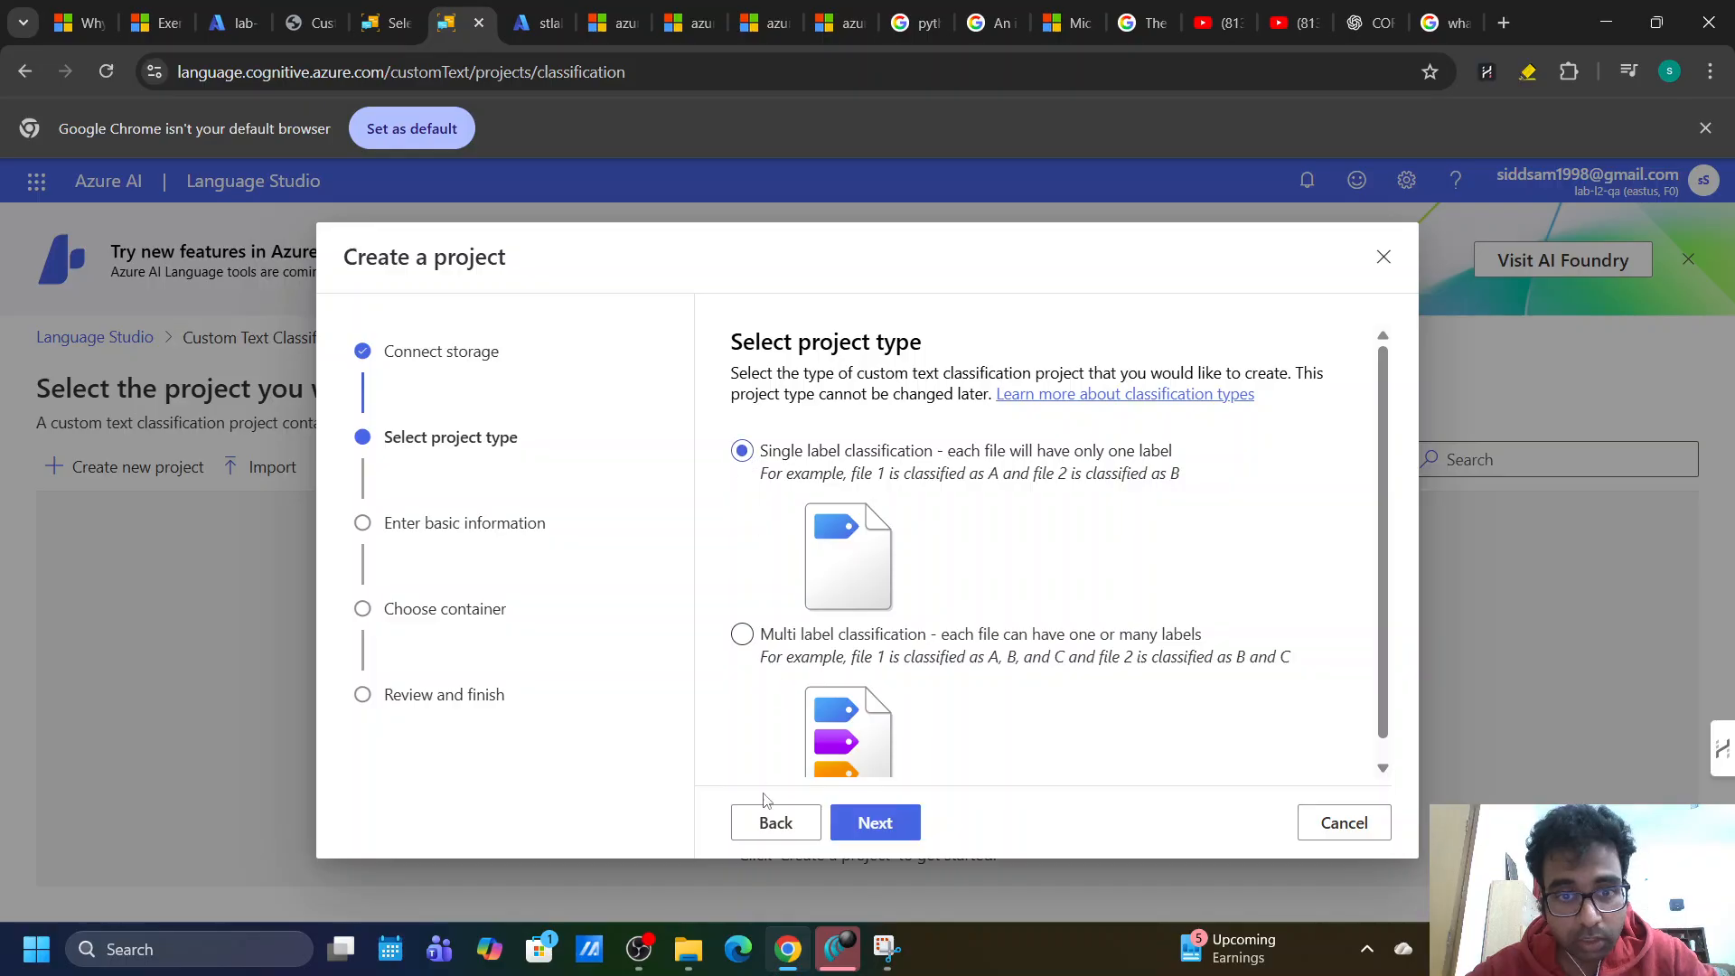
left_click(864, 837)
Name the project ClassifyLab and set its text primary language to English (US).
left_click(803, 597)
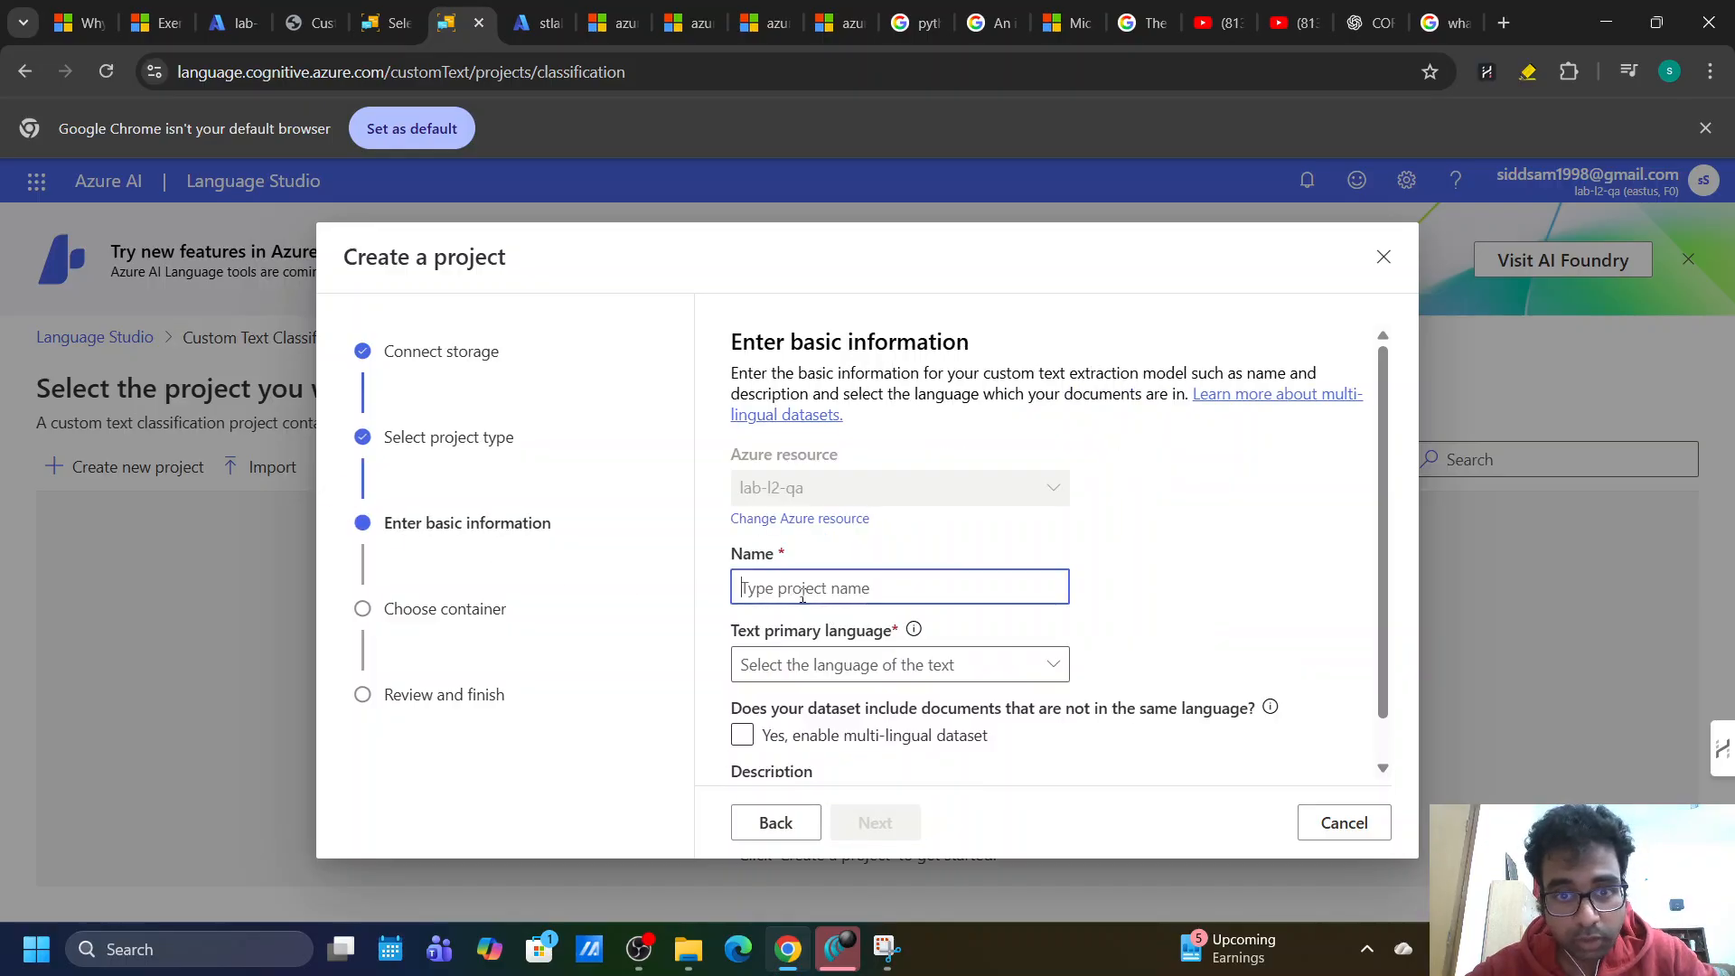
key("ctrl+v")
left_click(787, 666)
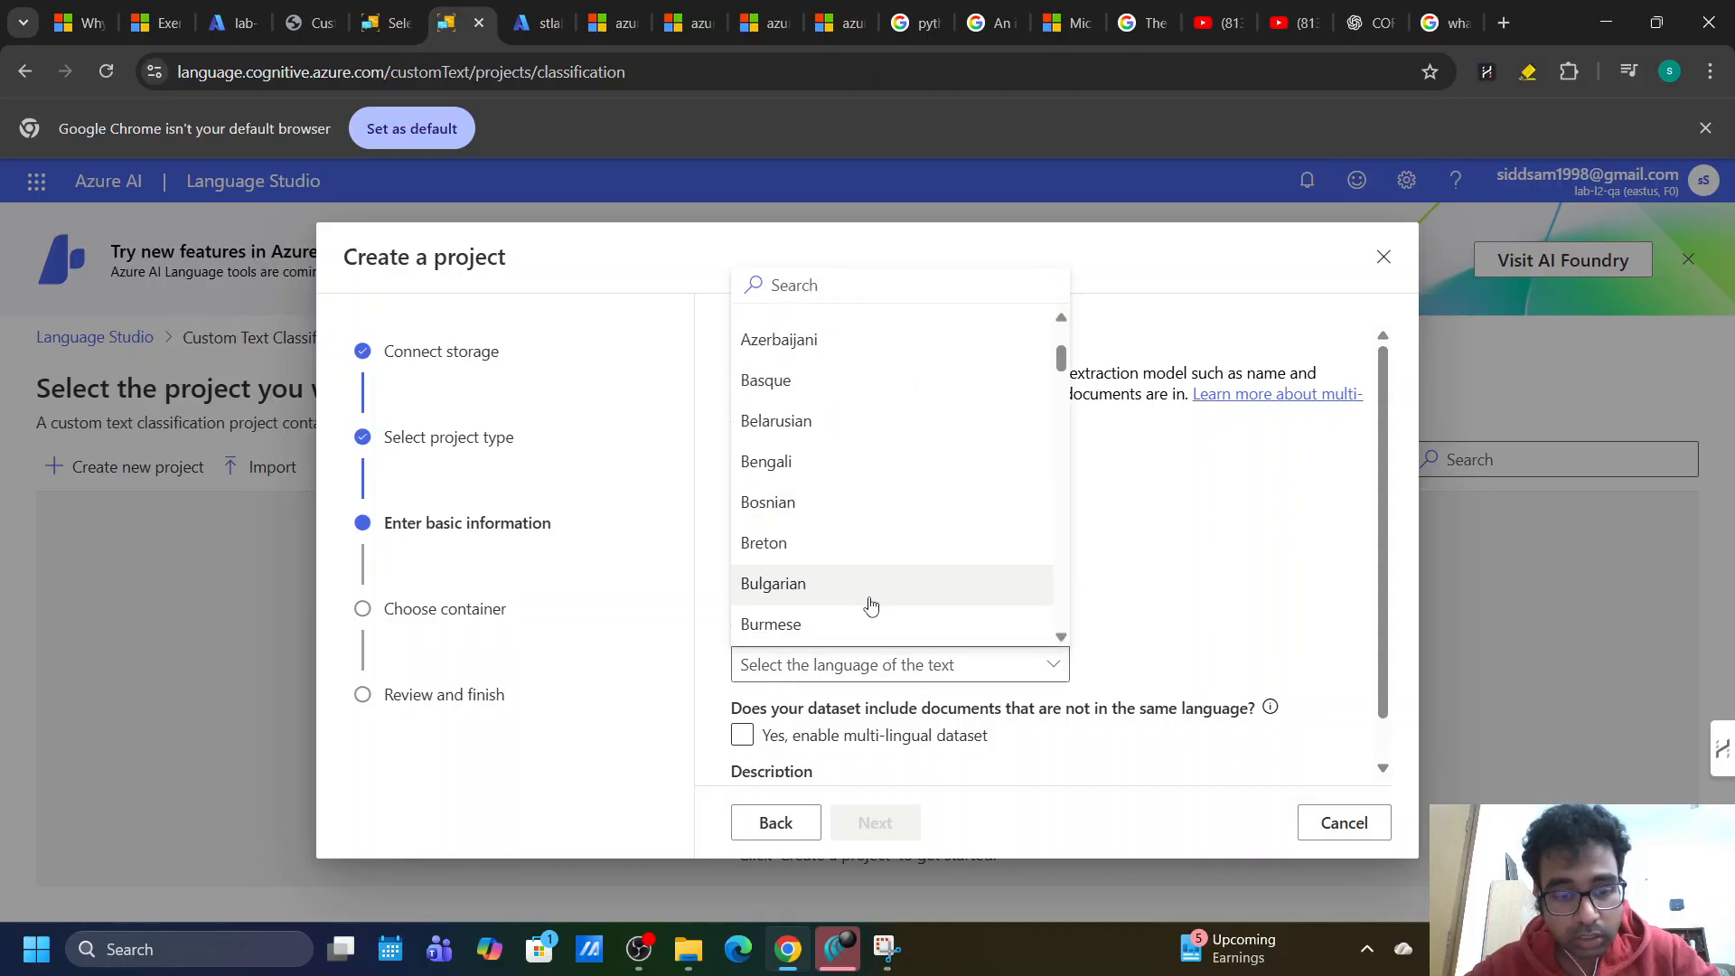
left_click(794, 286)
type("engl")
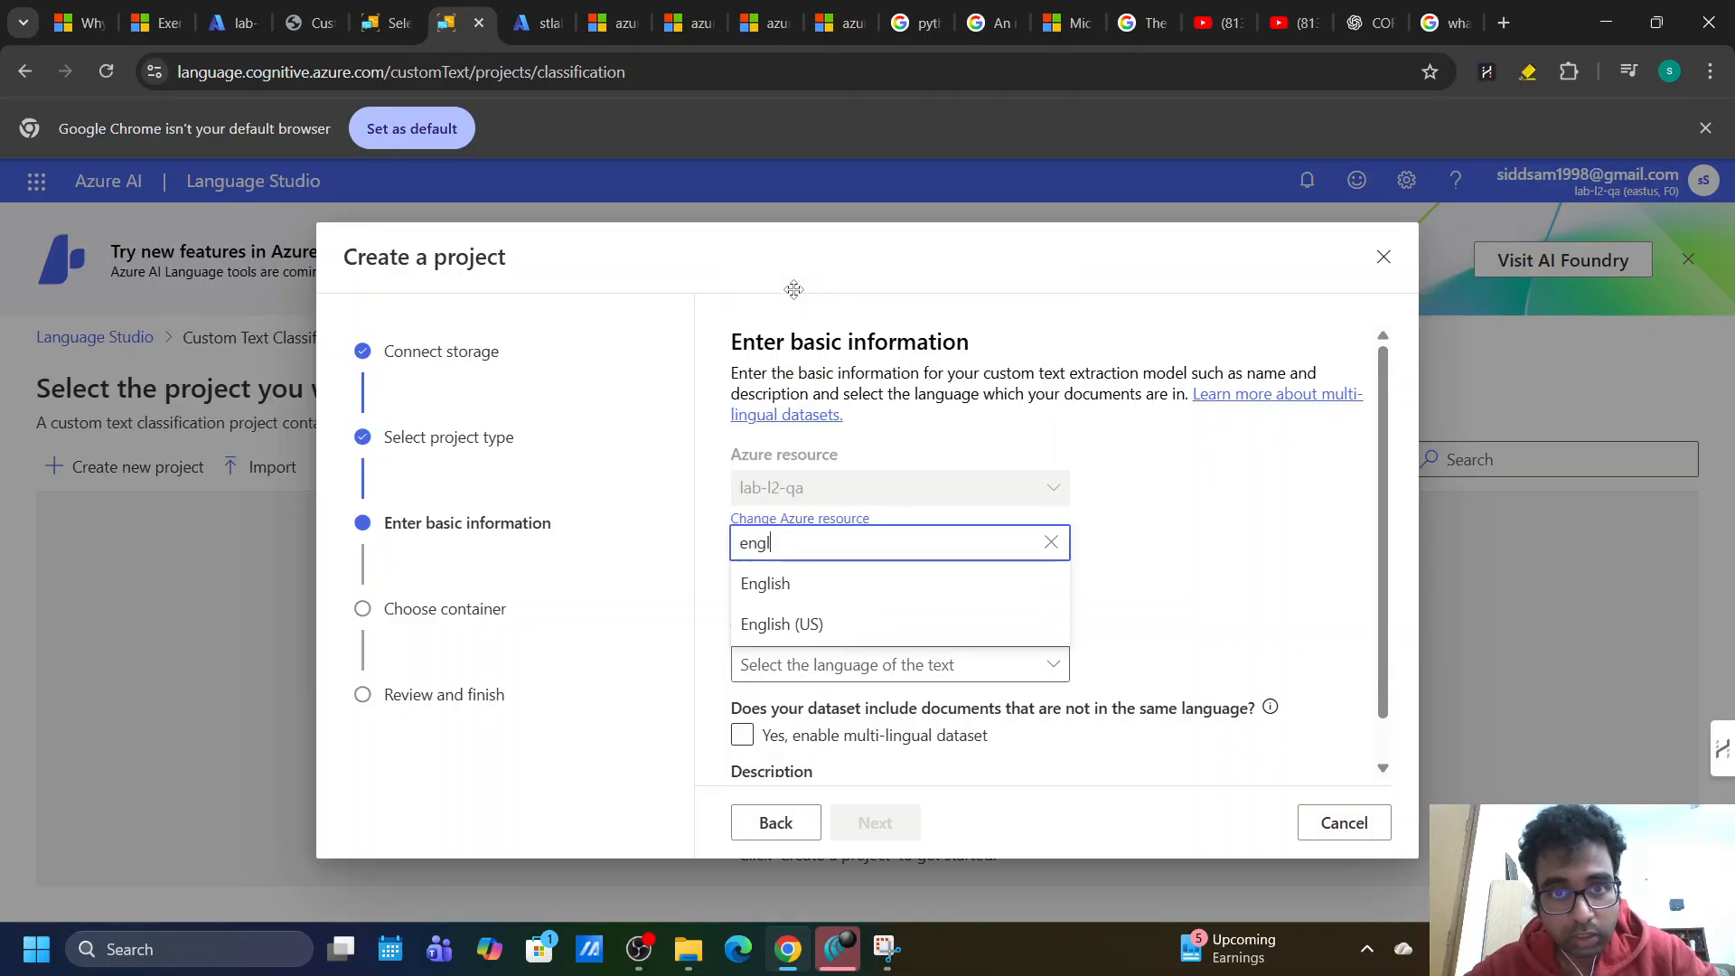
left_click(791, 624)
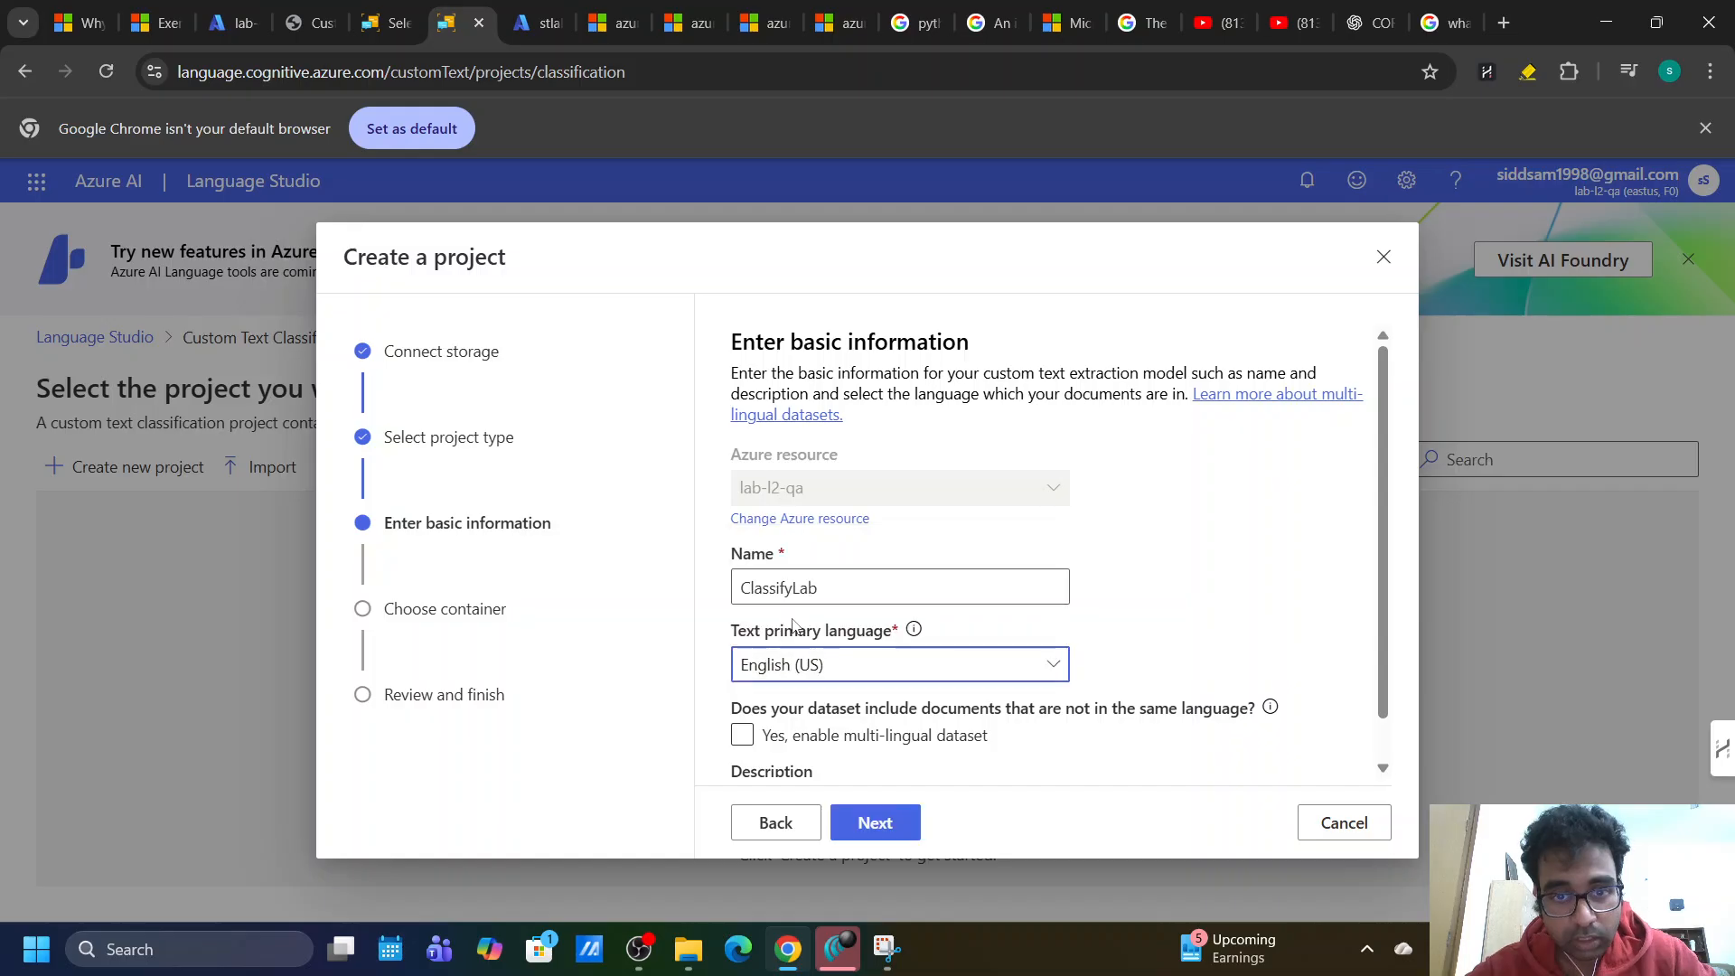
Copy the description Custom text lab from the lab instructions into the project's Description and continue to the container choice.
scroll(844, 698, "down", 1)
left_click(756, 760)
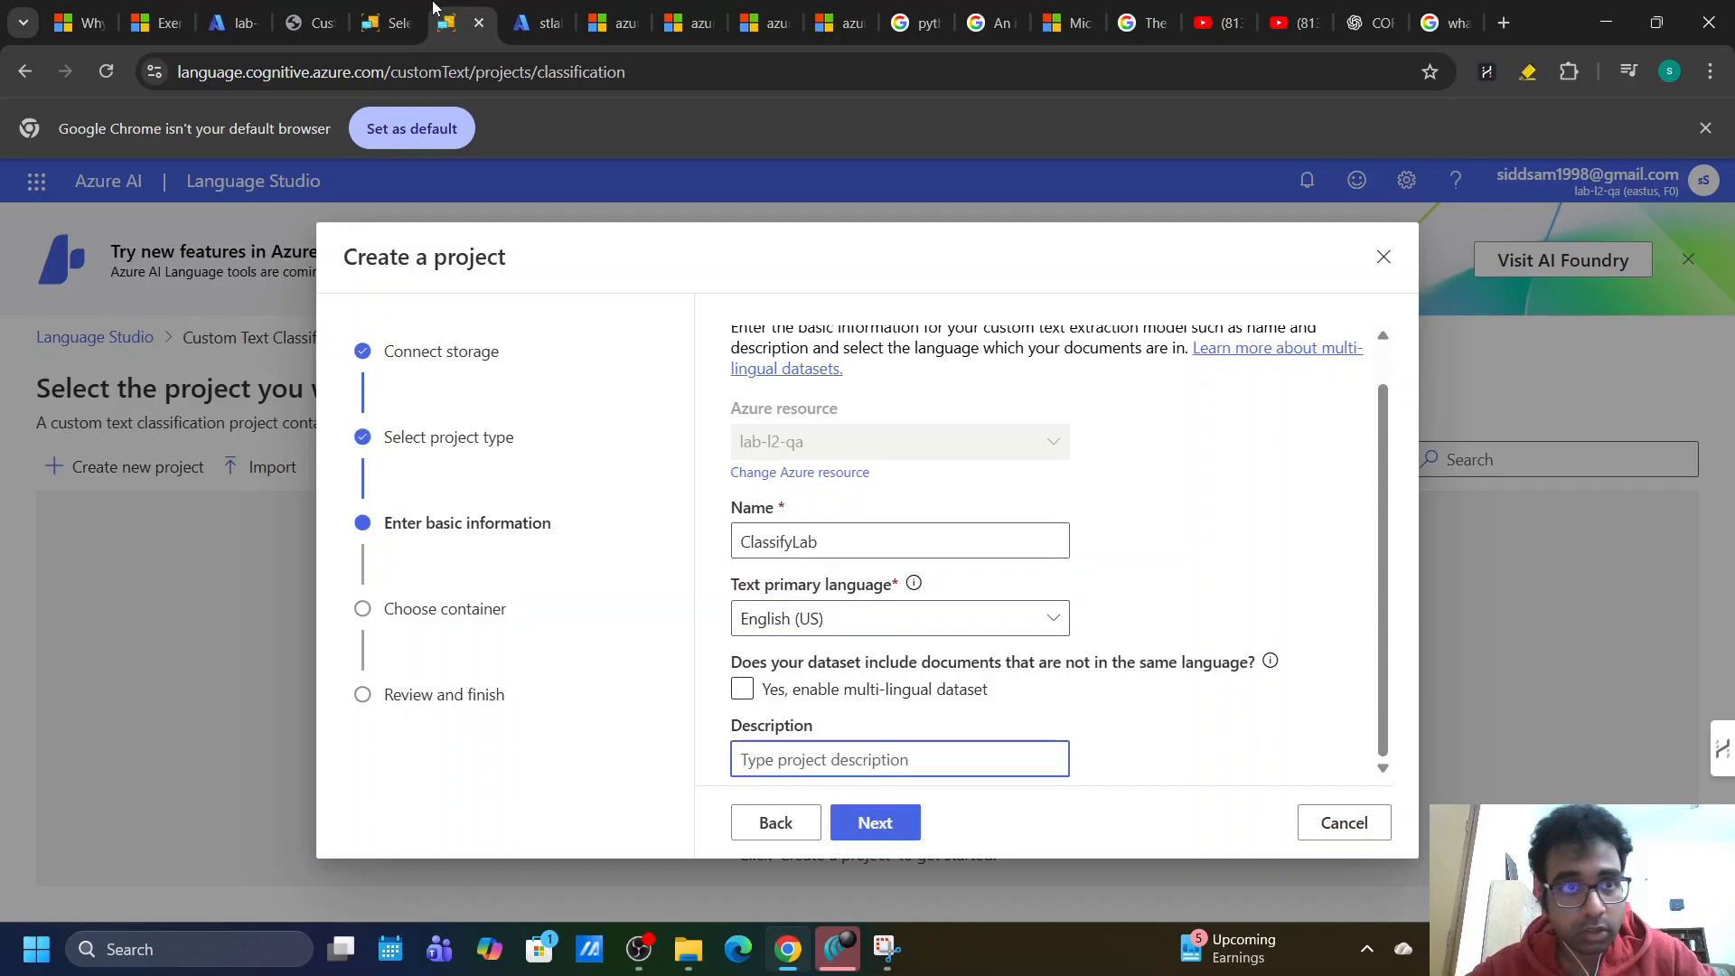
left_click(303, 23)
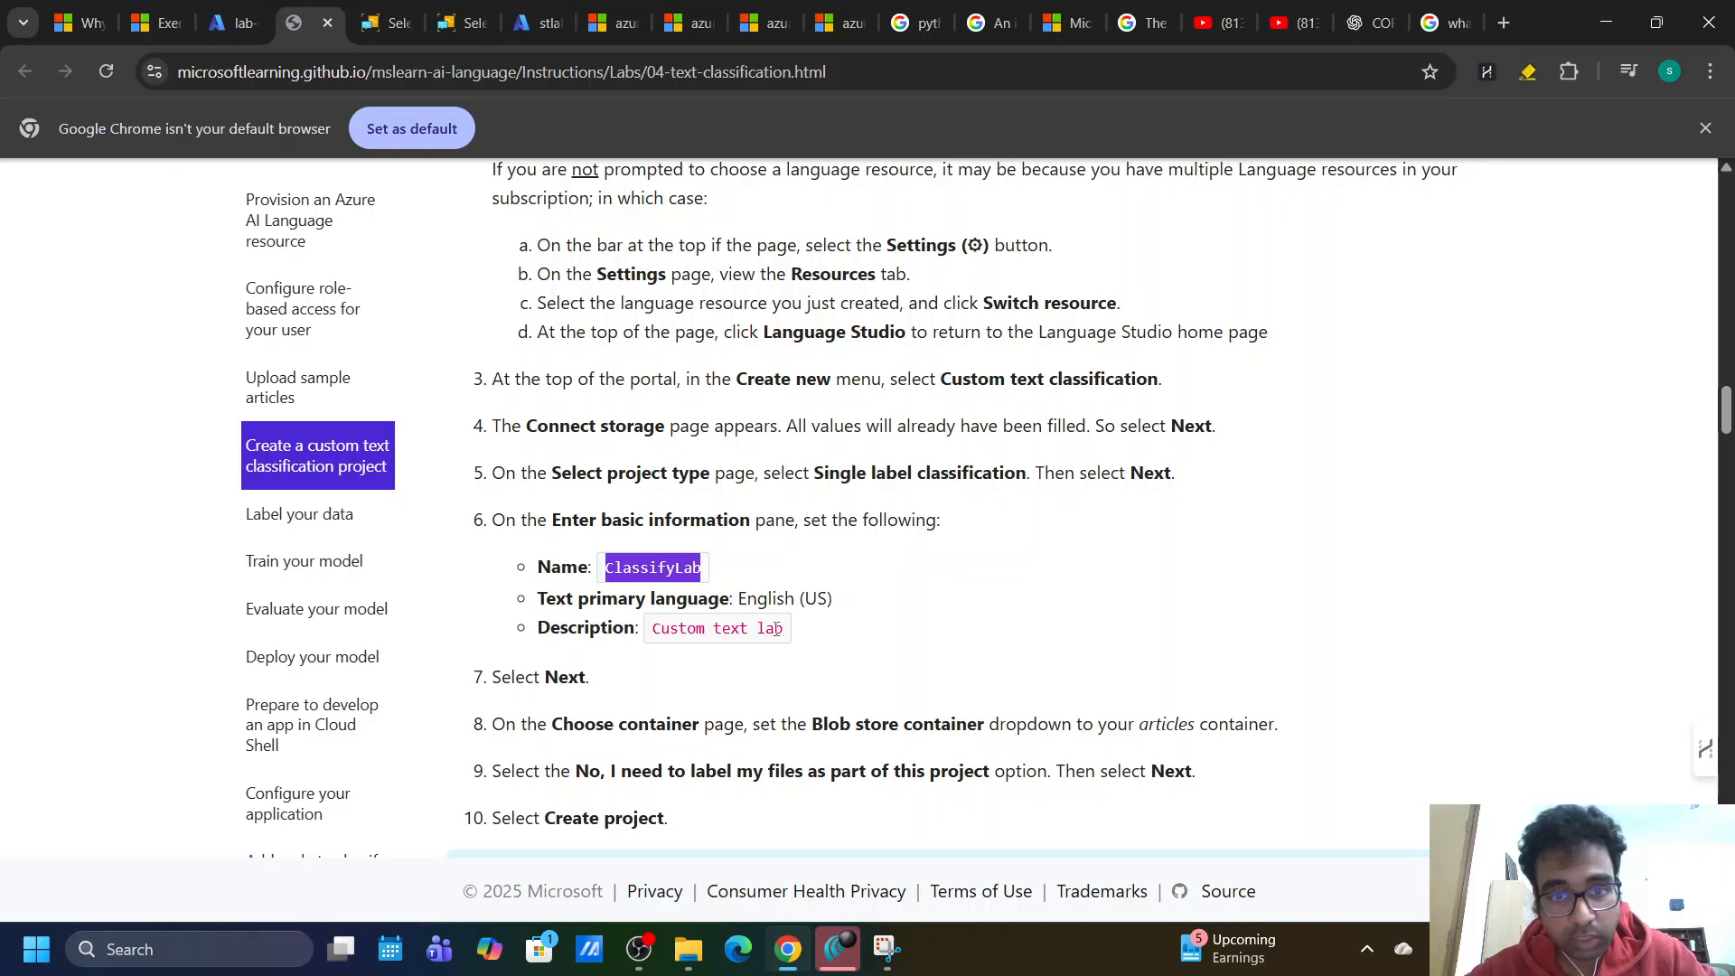
left_click_drag(783, 629, 651, 635)
key("ctrl+c")
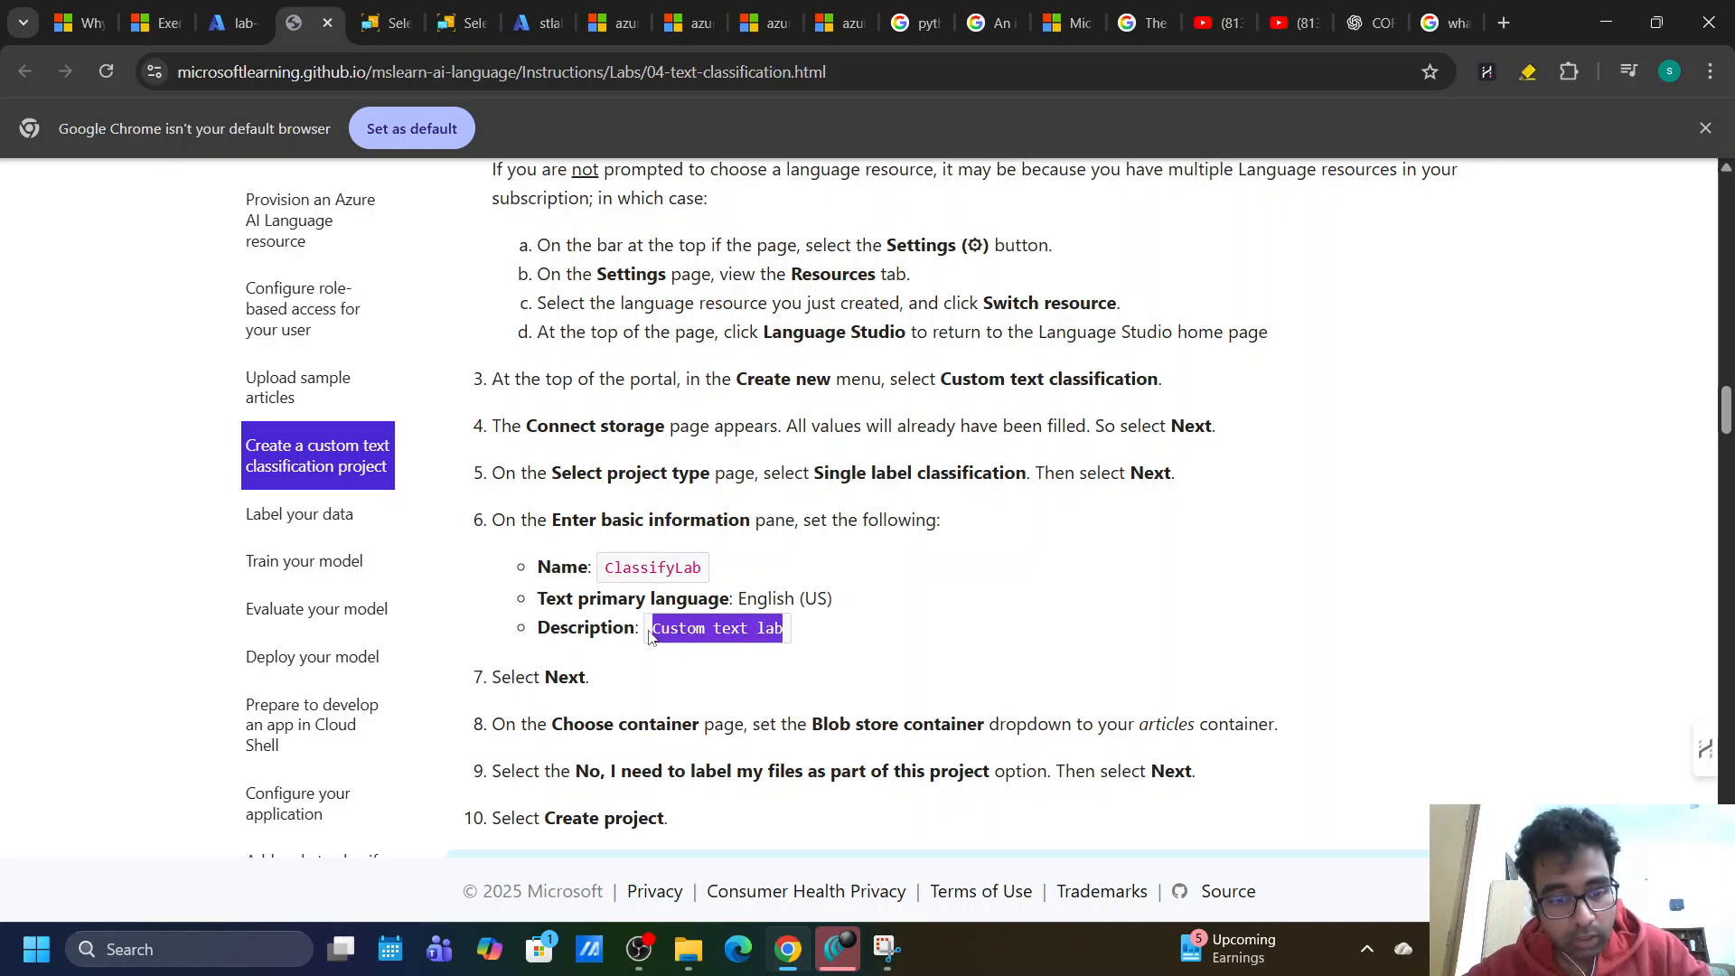
left_click(390, 17)
left_click(445, 16)
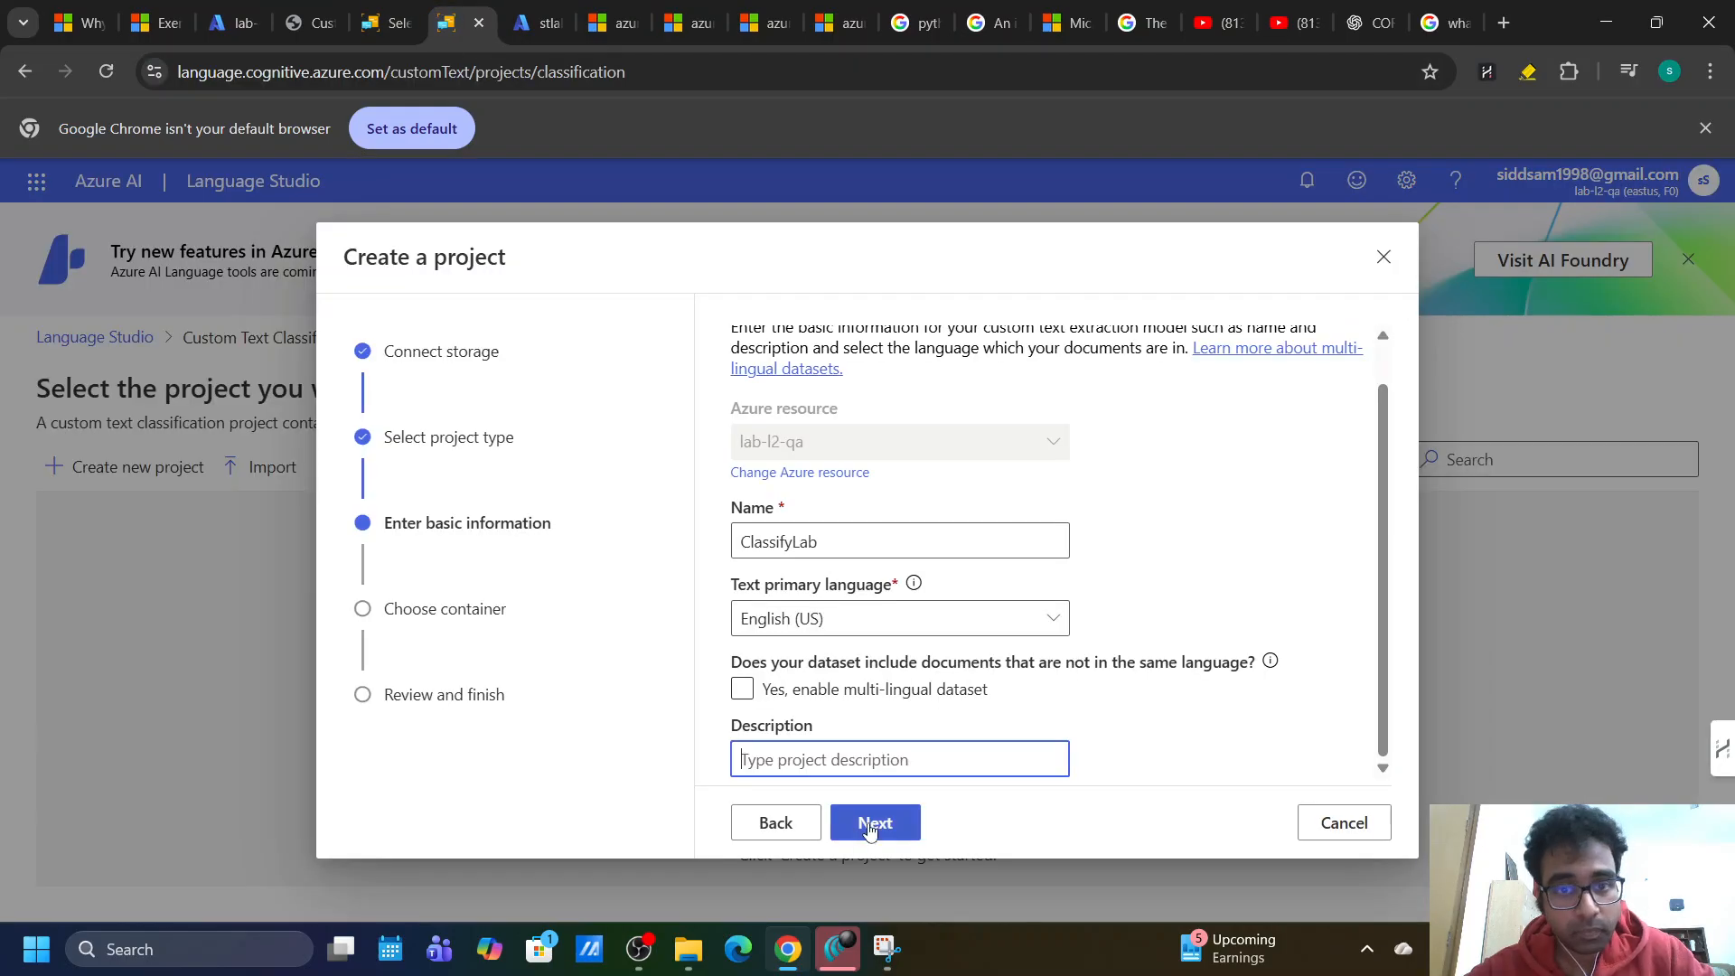
key("ctrl+v")
left_click(859, 825)
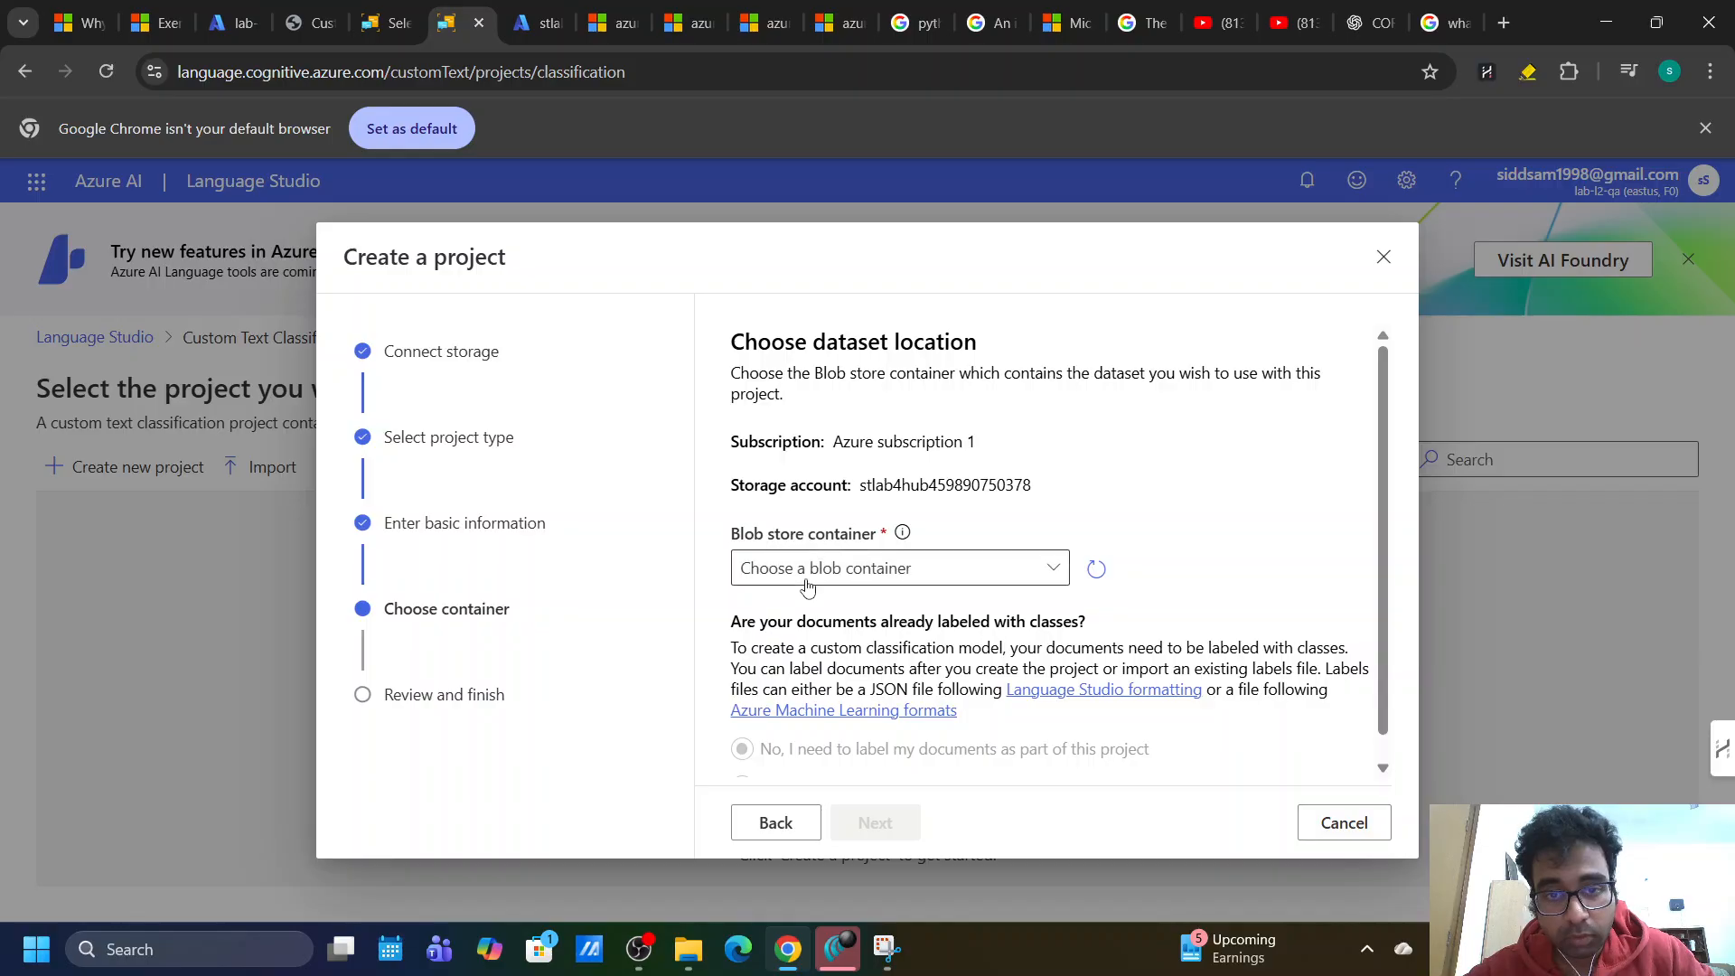
Choose the articles blob container and the option to label the documents as part of this project, and continue to the review.
left_click(814, 568)
left_click(770, 641)
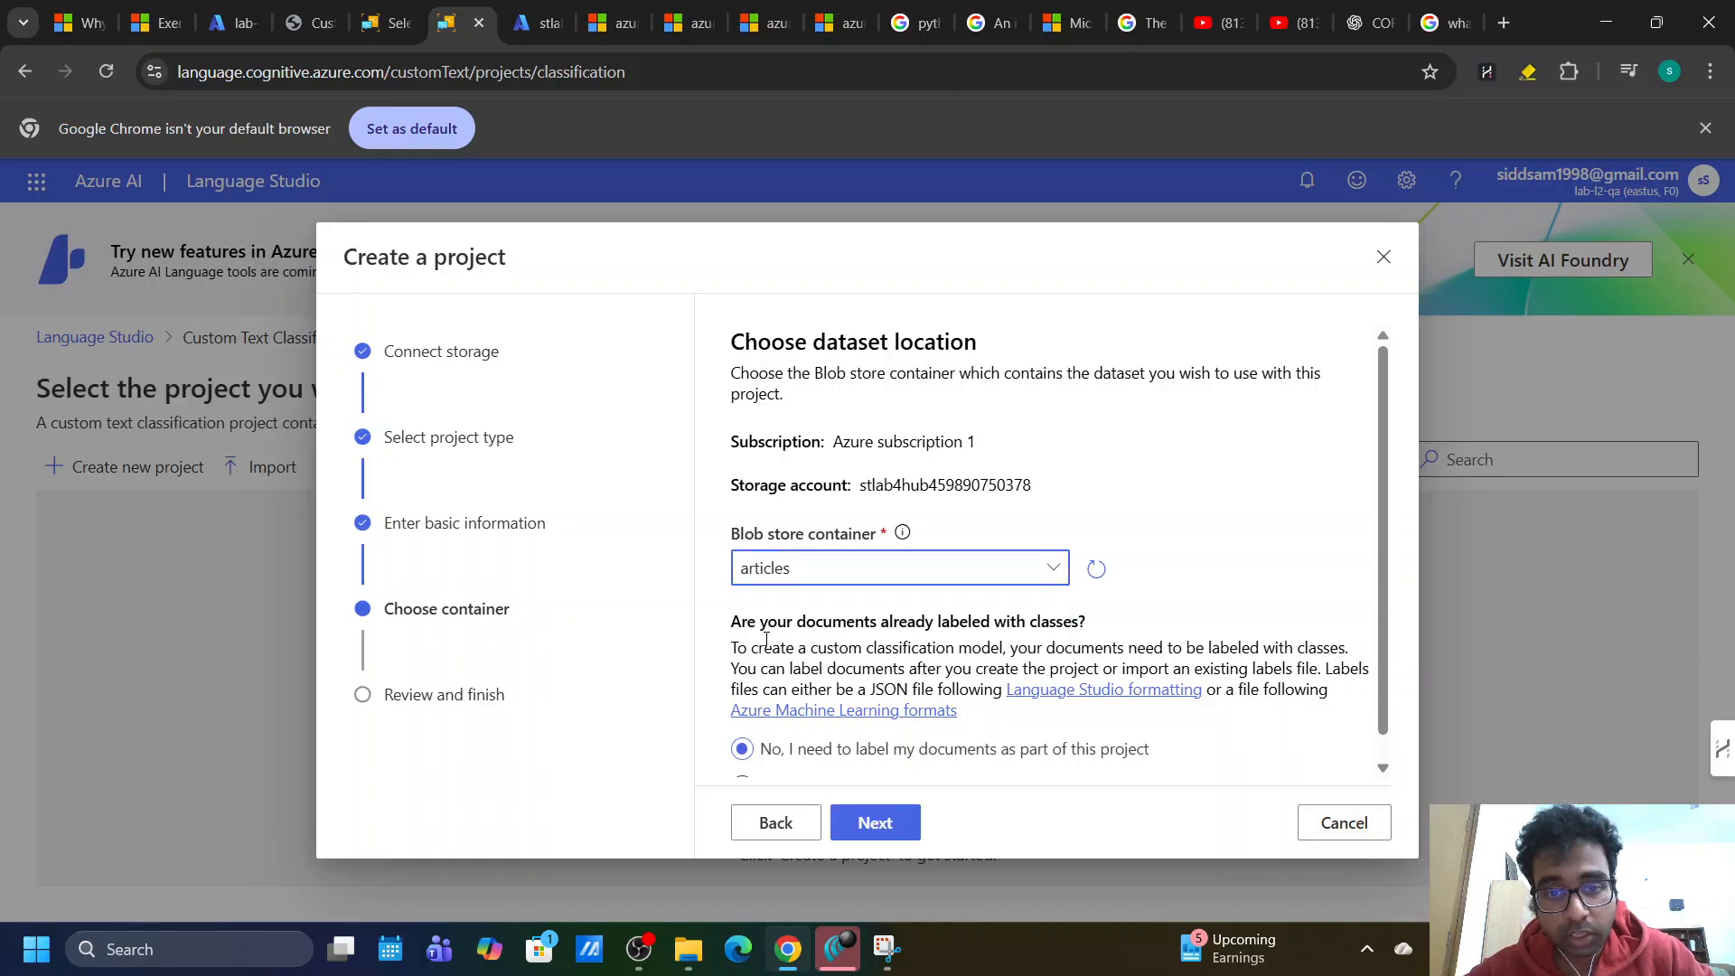
scroll(766, 640, "down", 1)
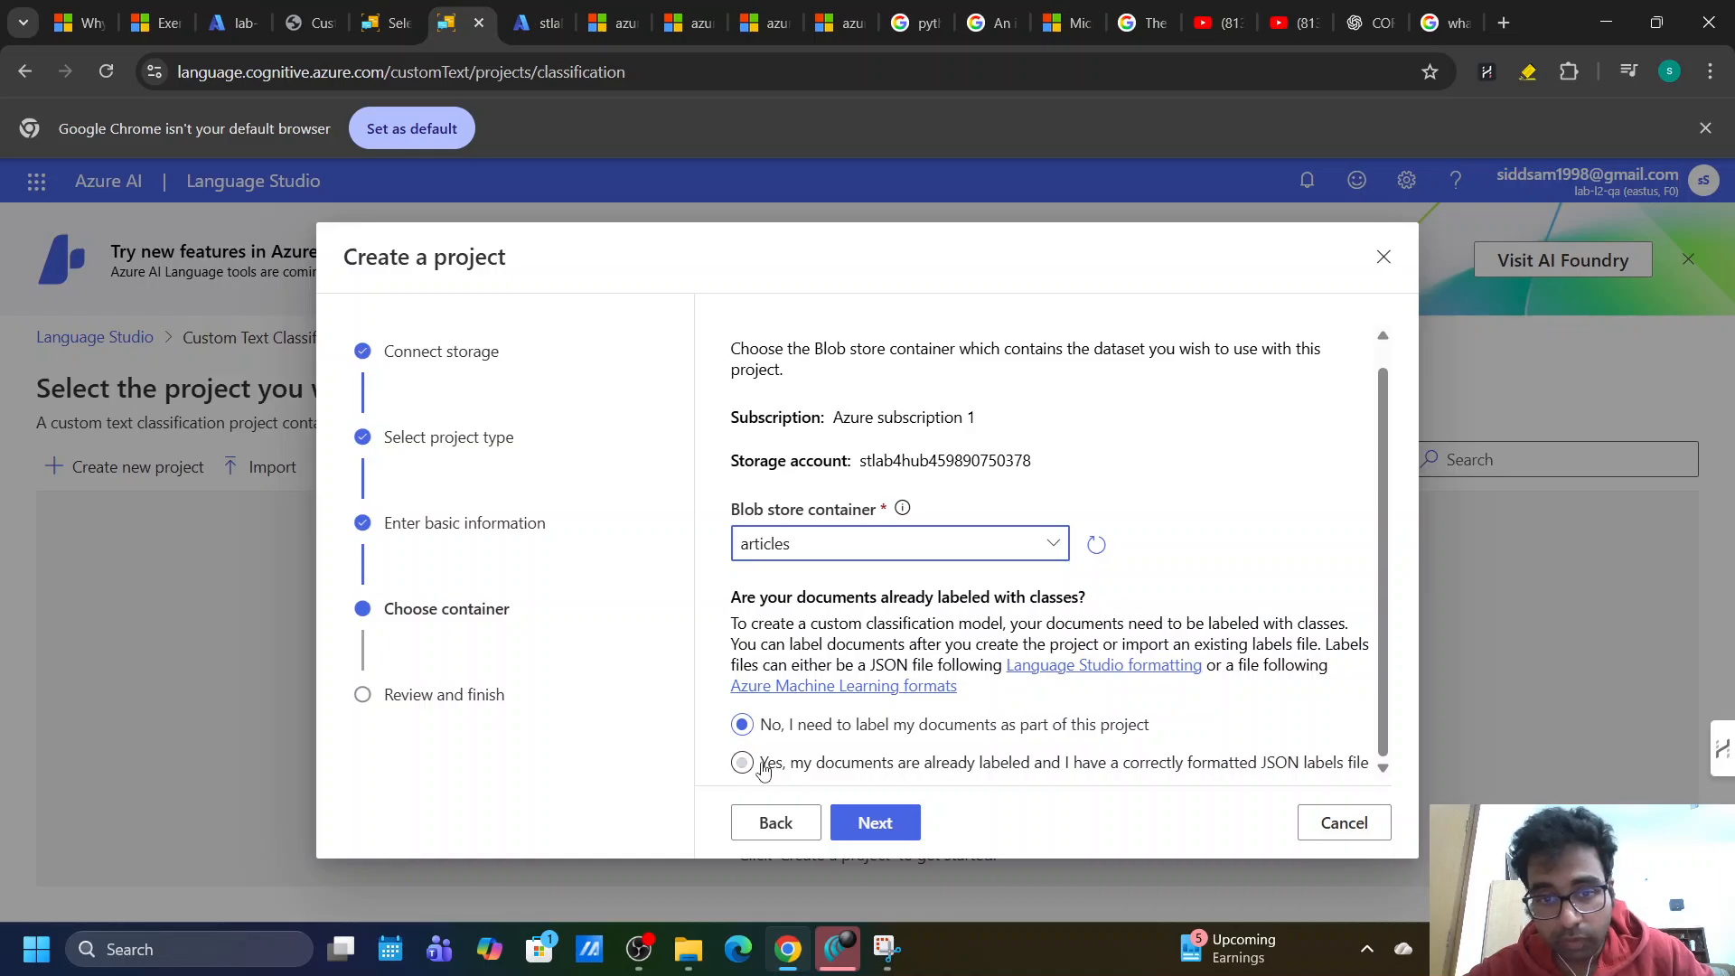
left_click(814, 775)
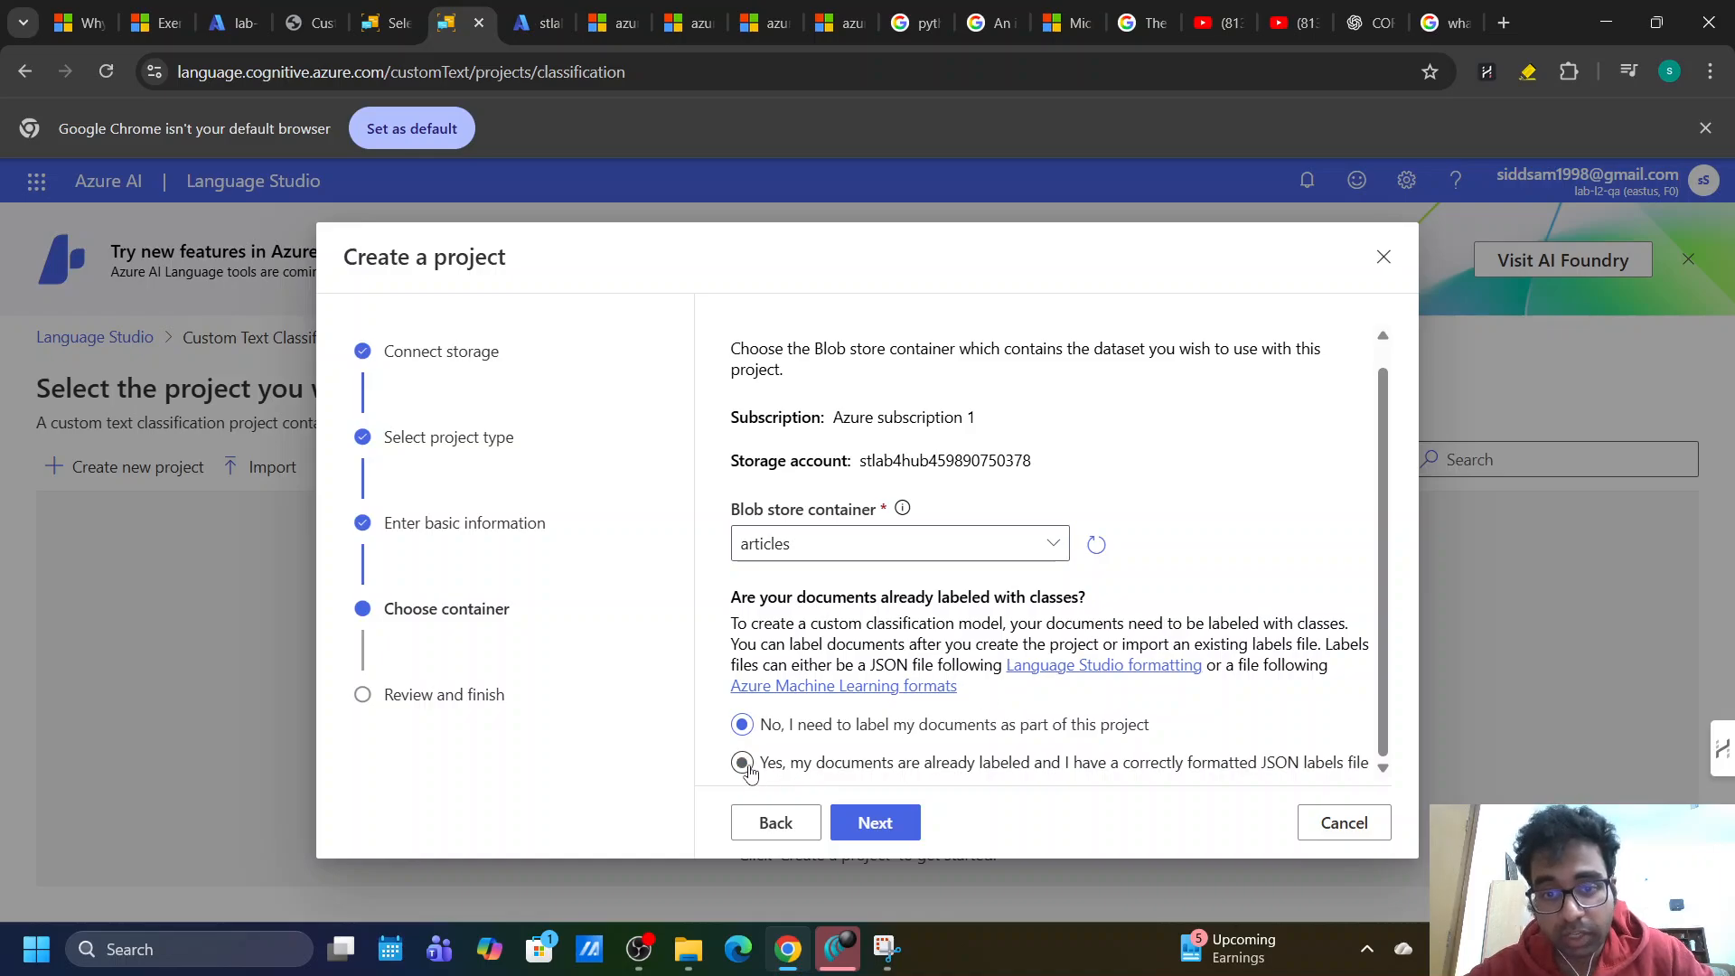
scroll(1082, 753, "down", 2)
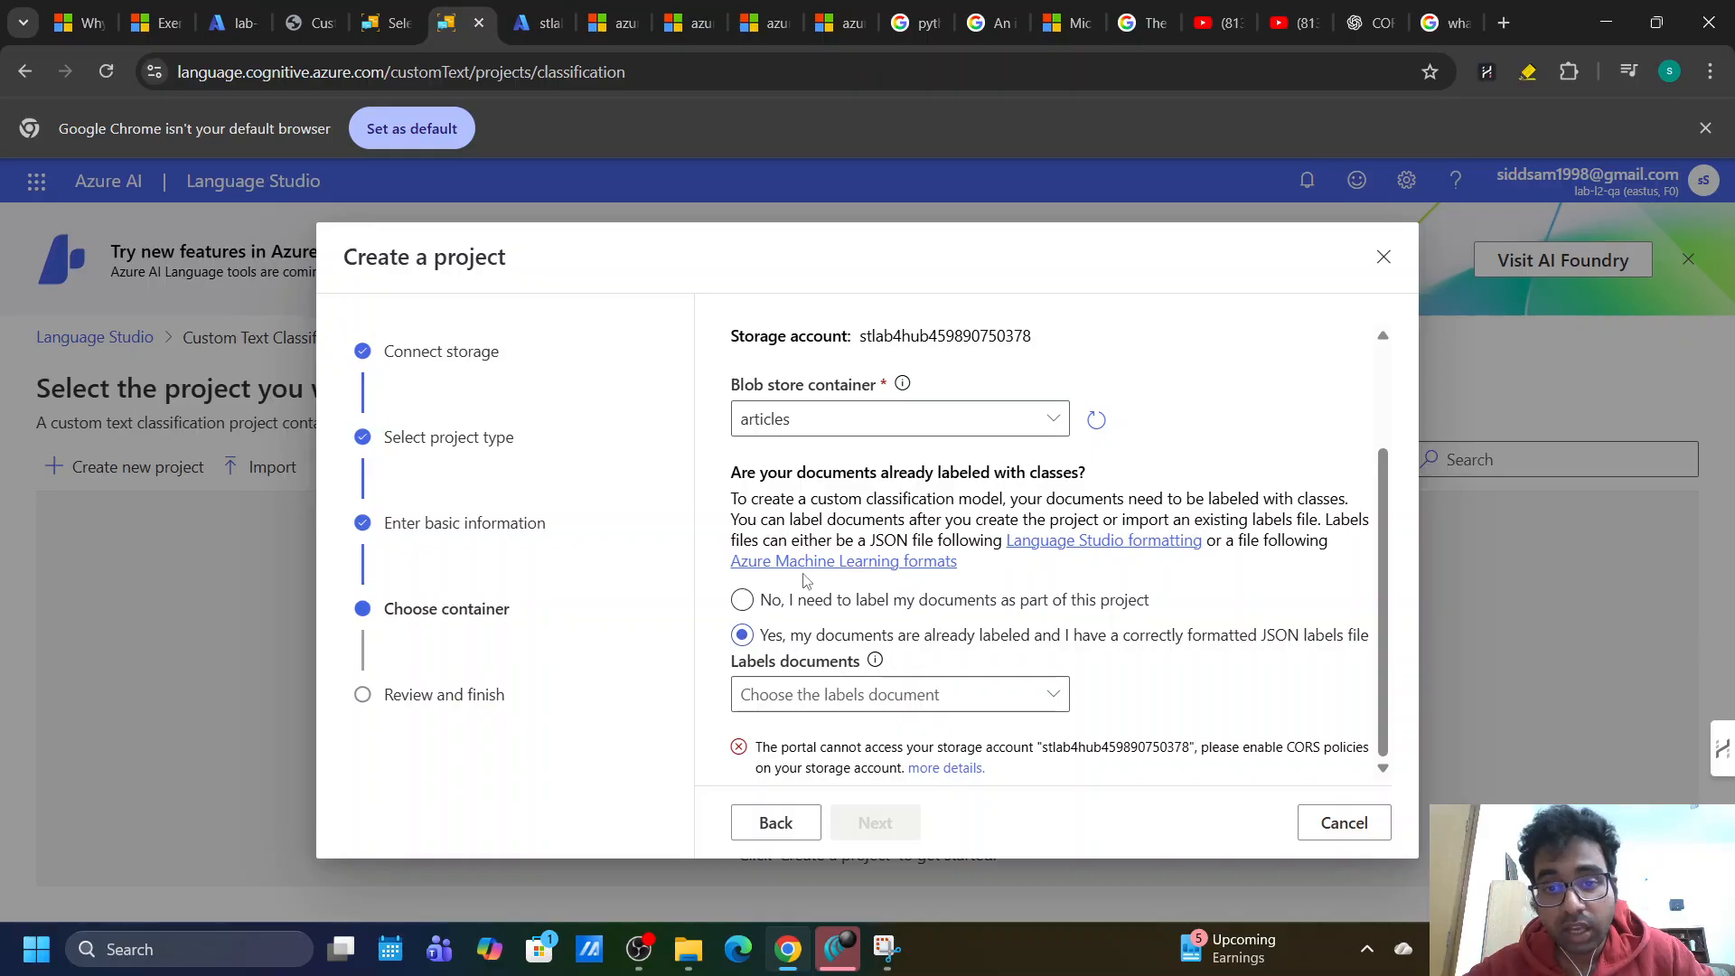
left_click(742, 600)
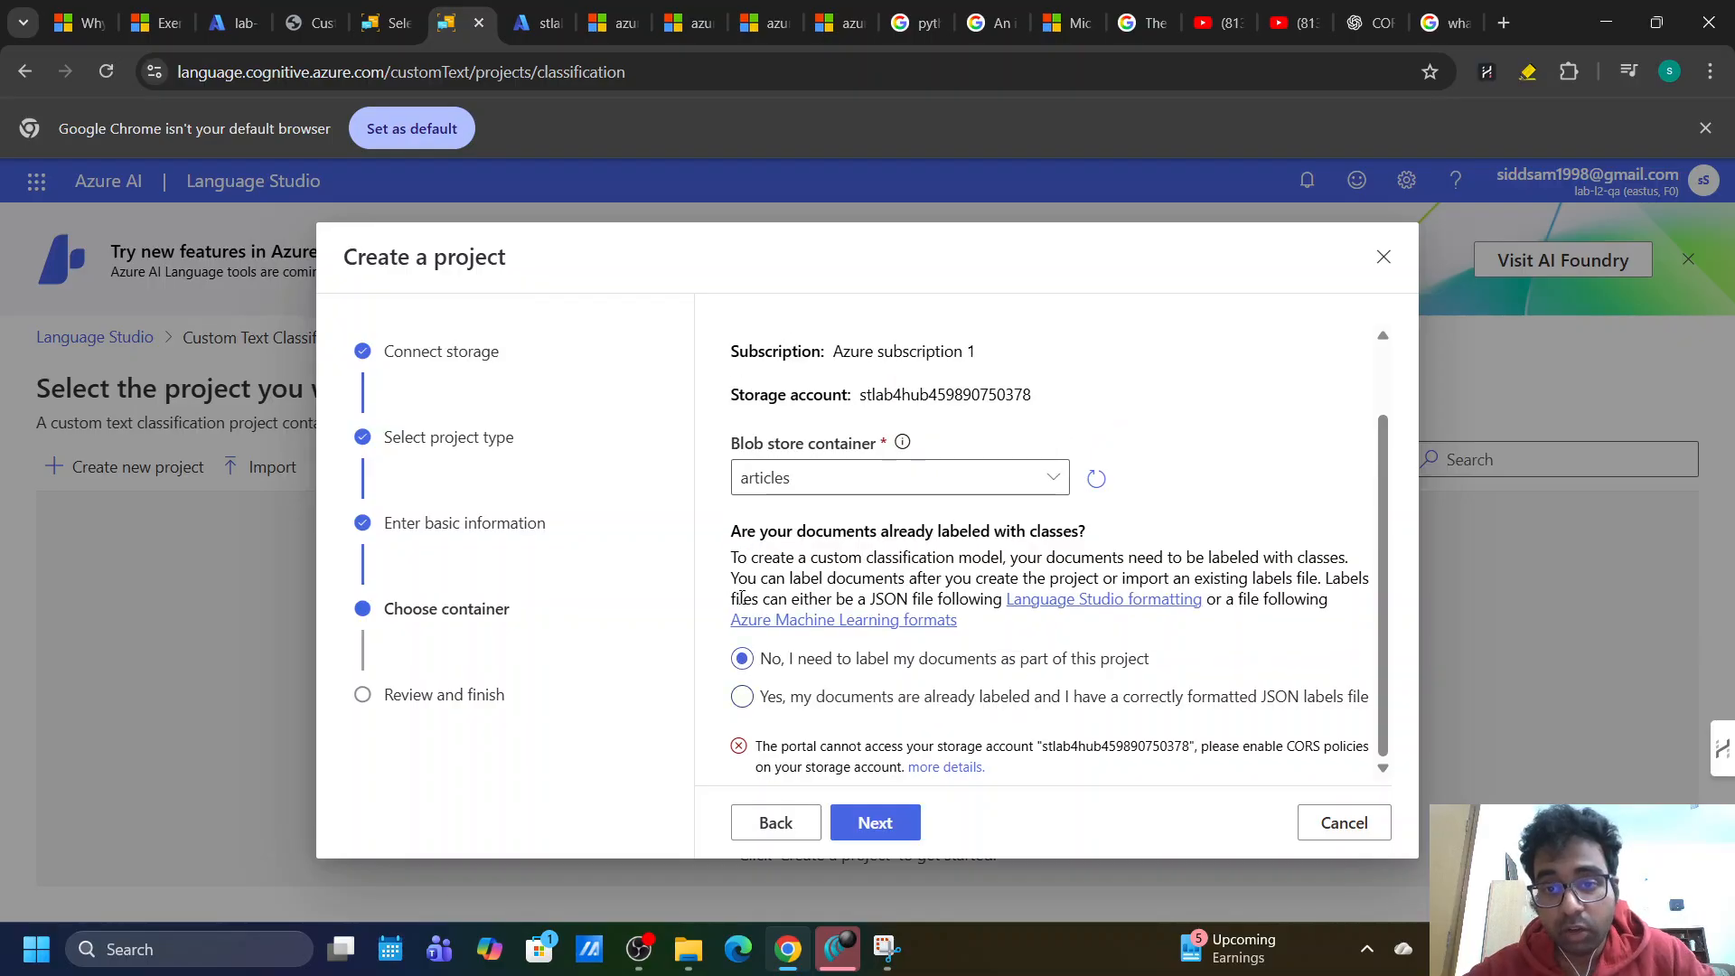
left_click(871, 822)
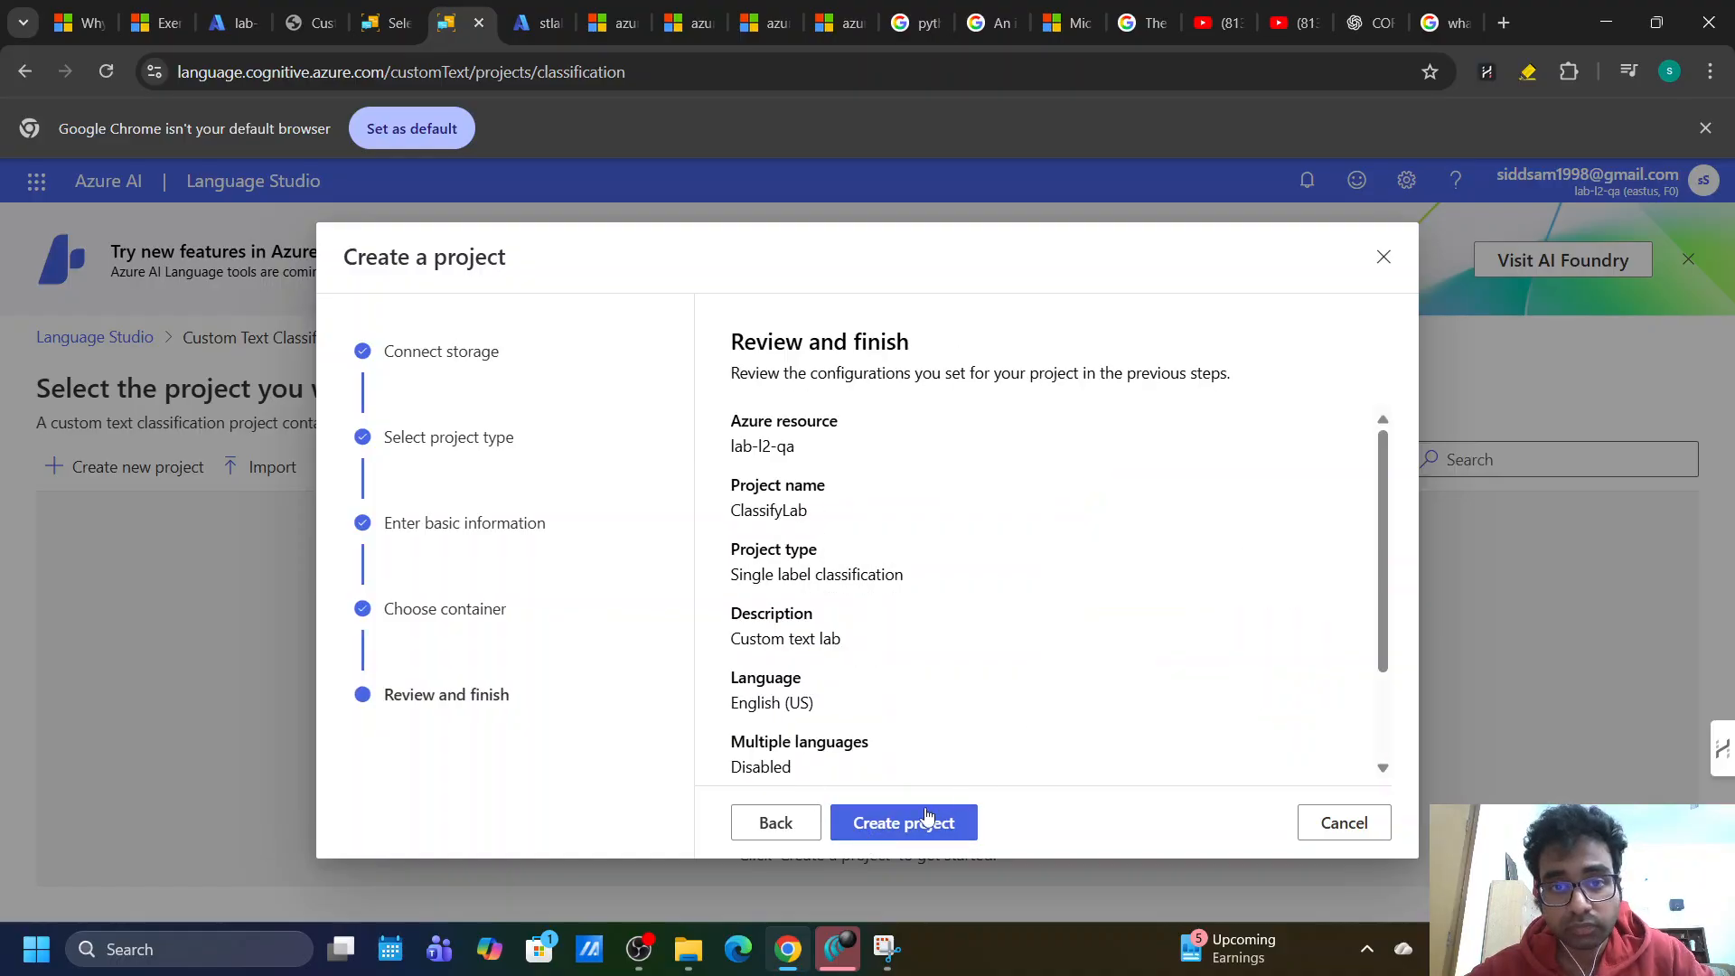
Review the ClassifyLab configuration and try to create the project.
left_click(773, 822)
left_click(850, 820)
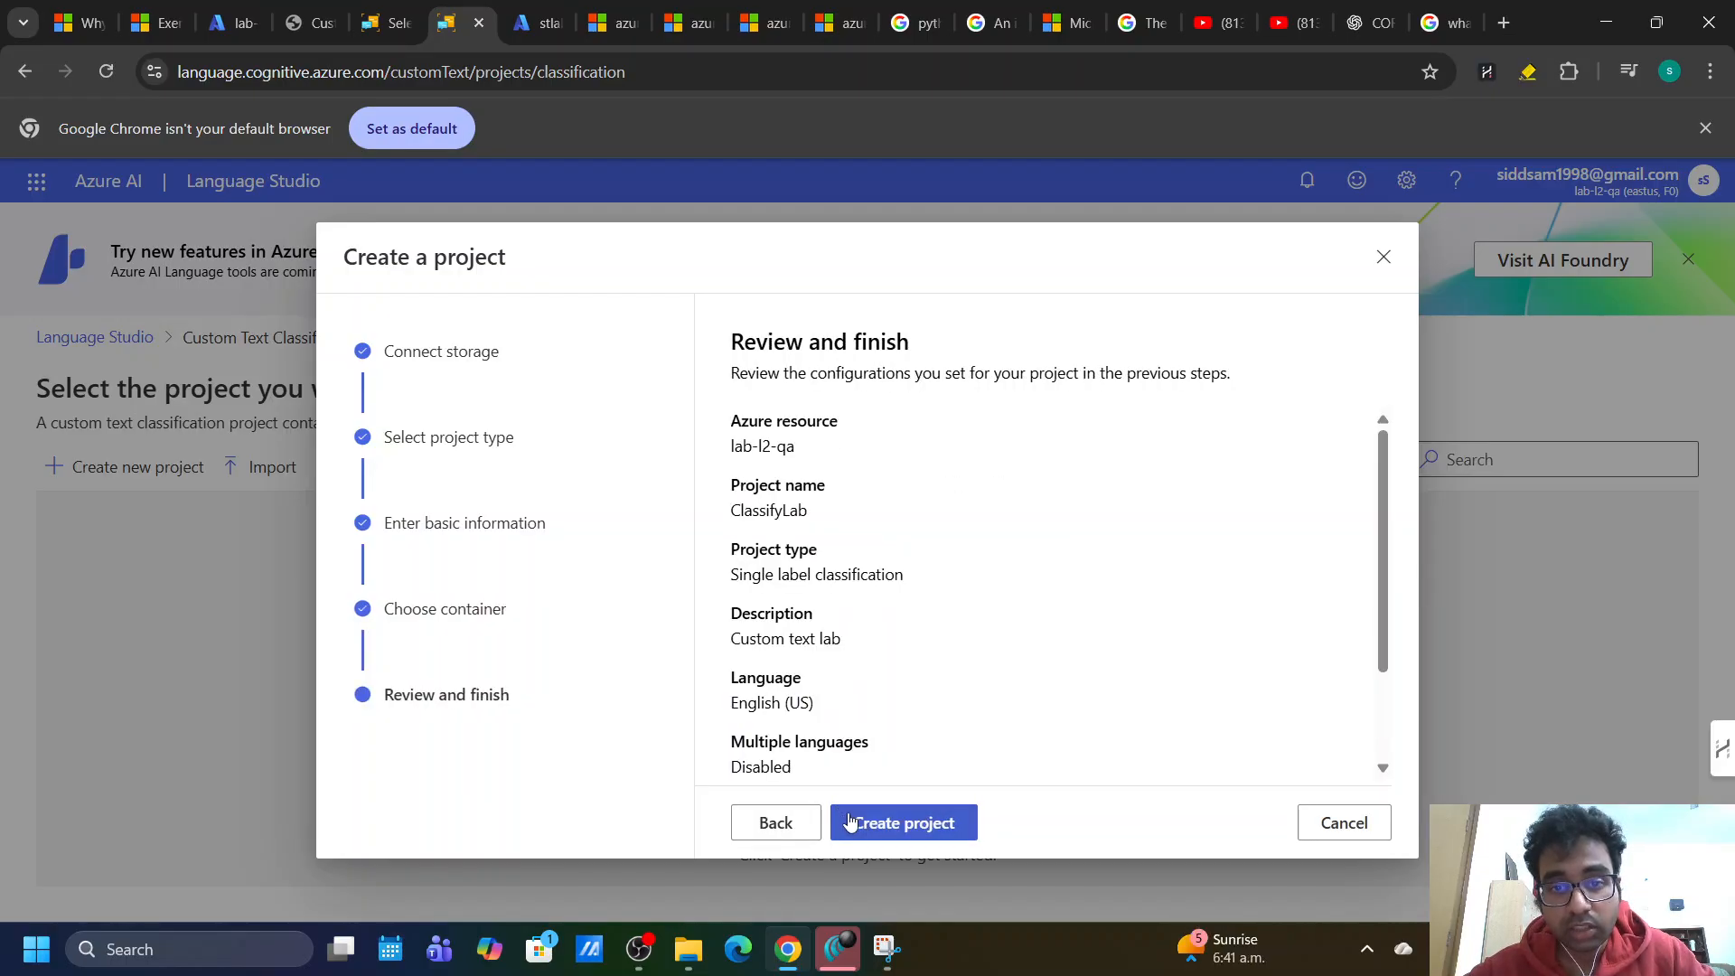
scroll(786, 705, "down", 2)
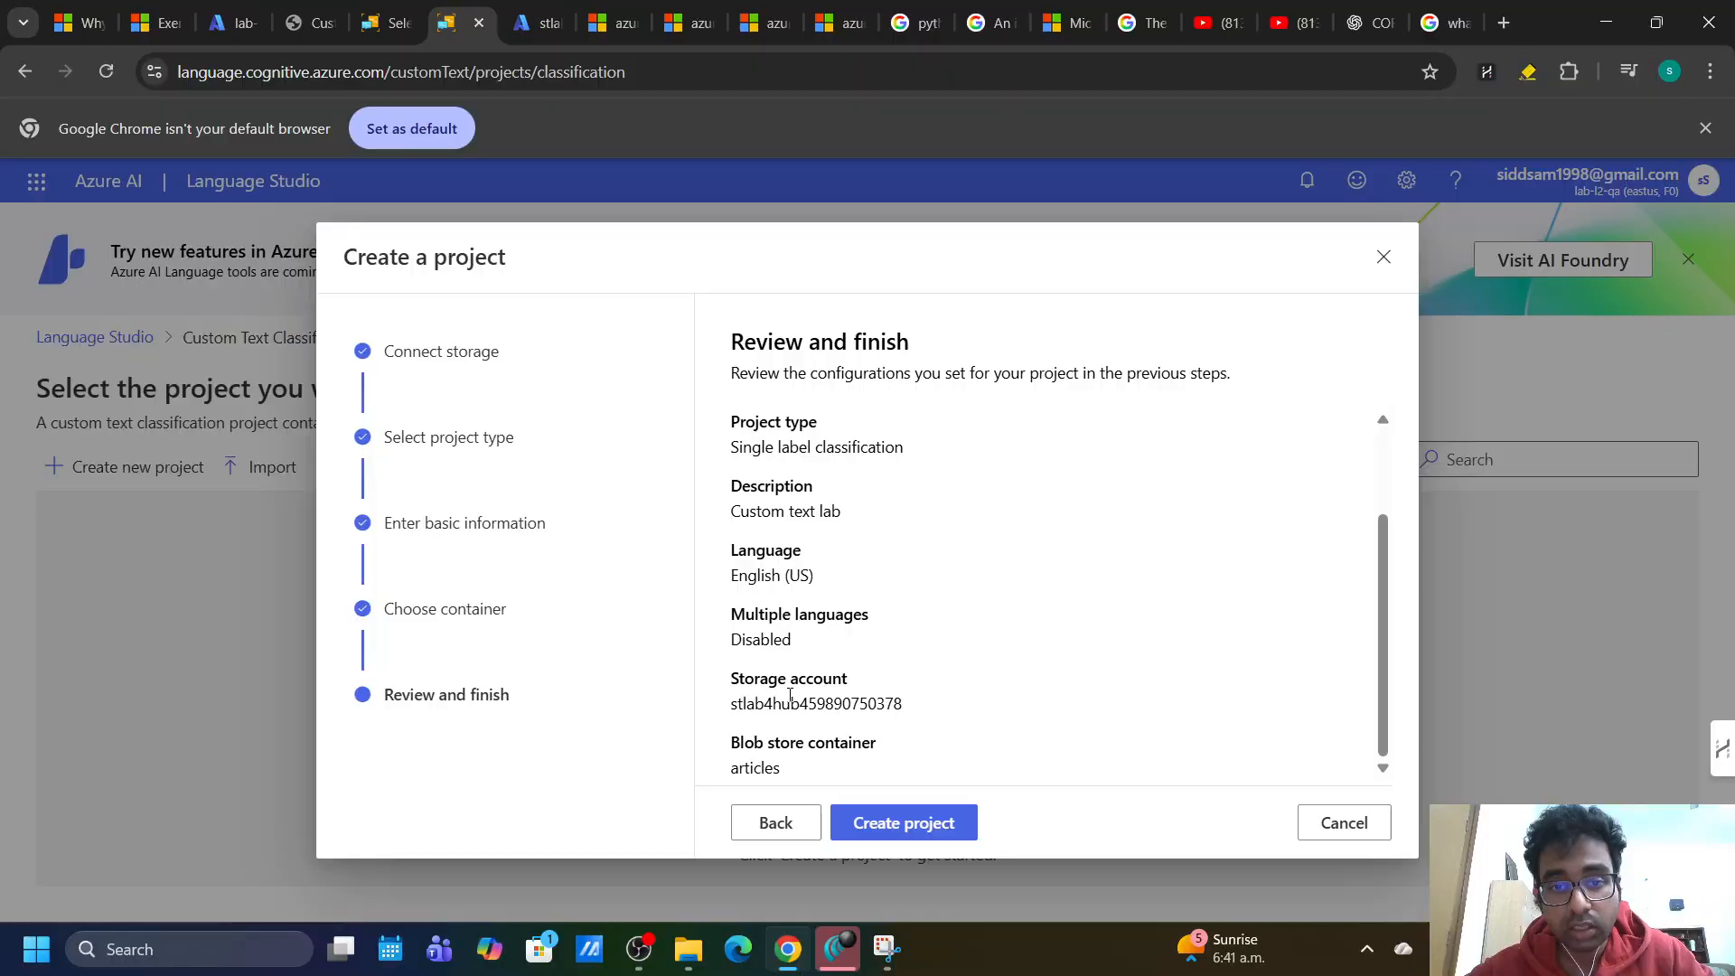
scroll(790, 696, "up", 2)
scroll(790, 696, "down", 2)
left_click(907, 822)
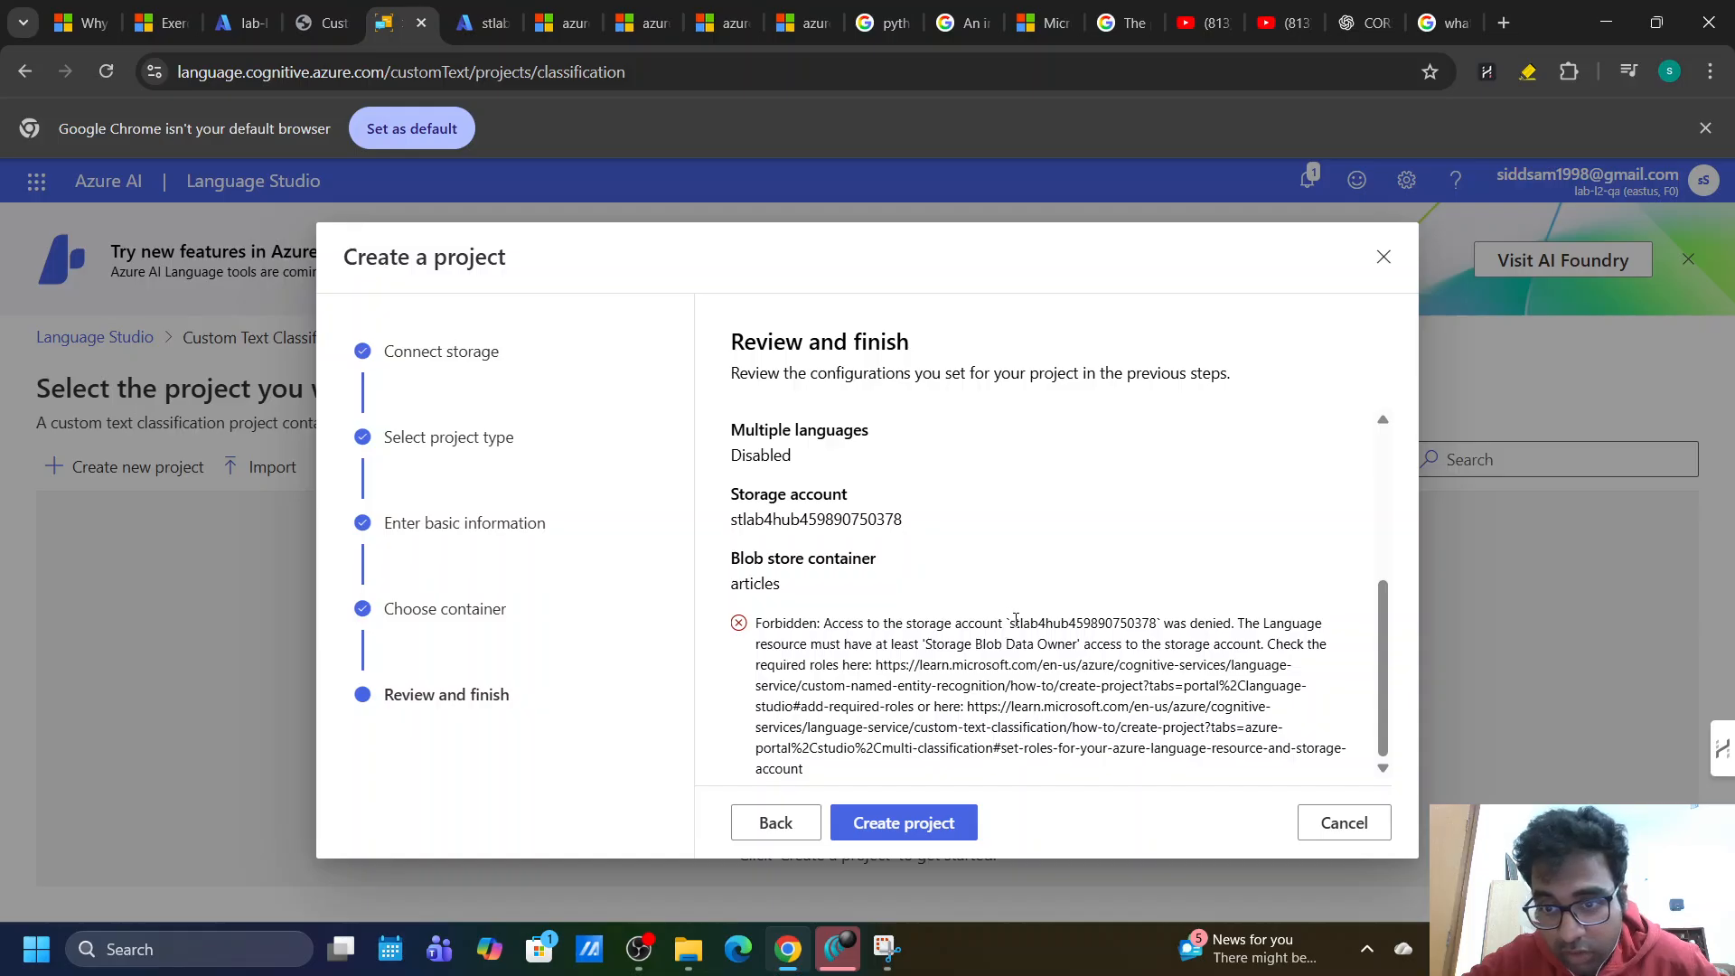
Examine the project creation error for the affected storage account, the required role and the resource that needs it.
left_click_drag(1016, 620, 1156, 620)
left_click(1156, 617)
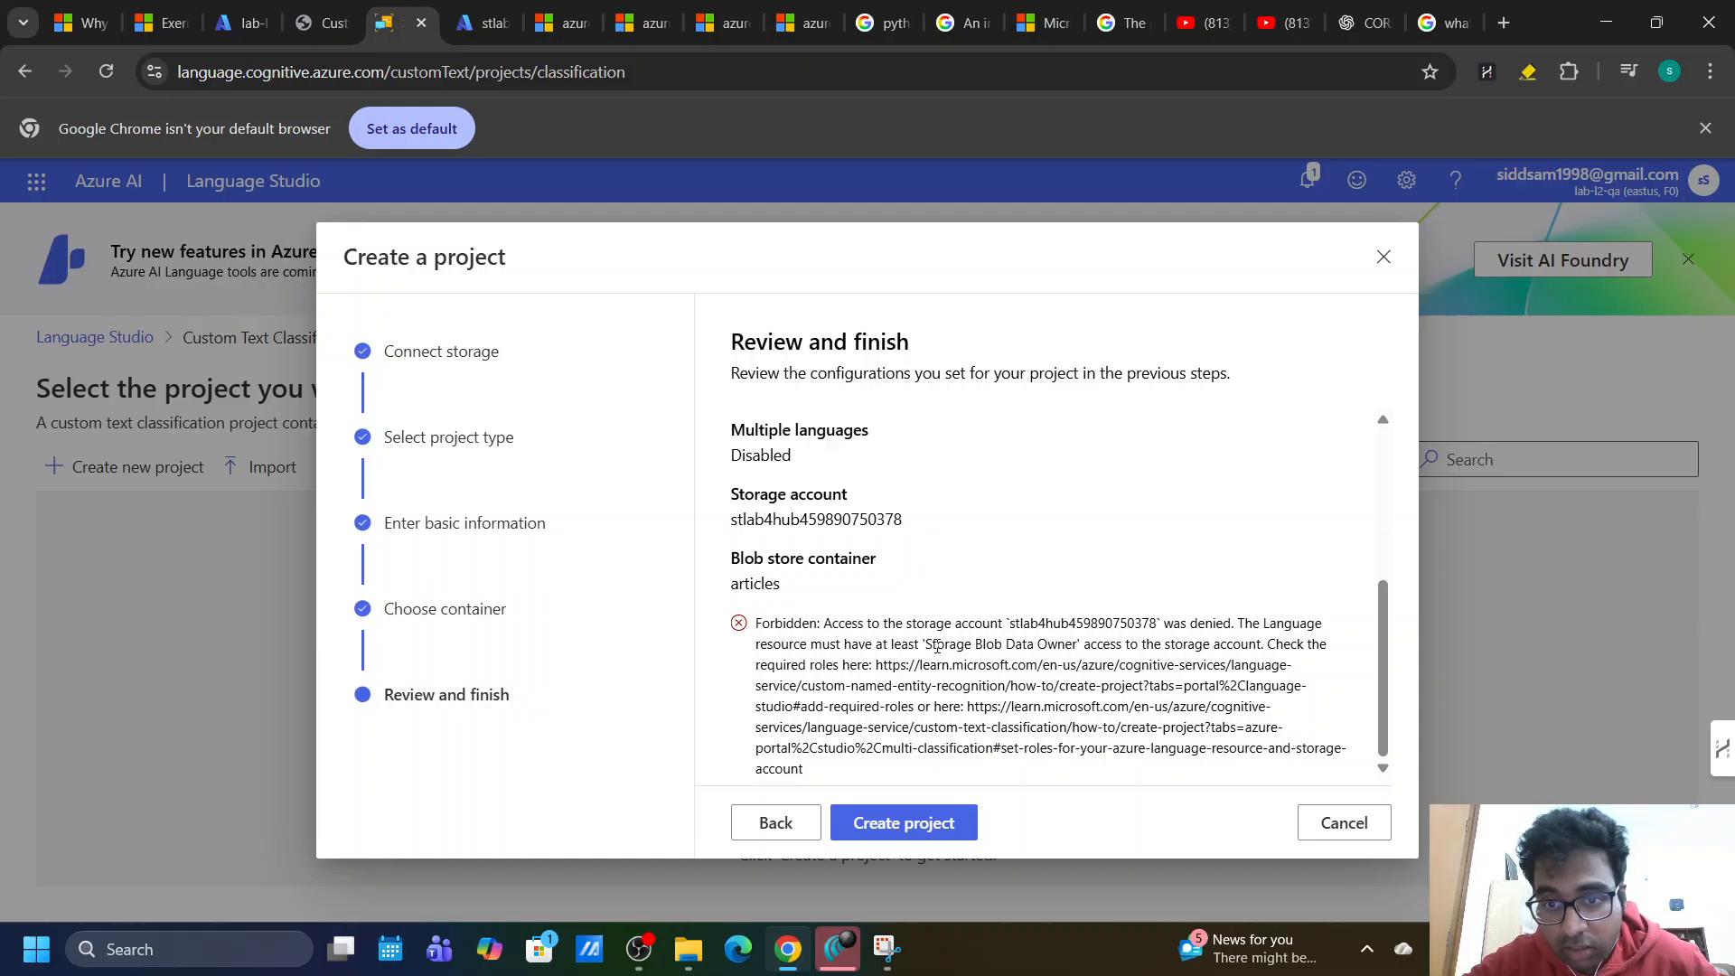
left_click_drag(925, 645, 1074, 645)
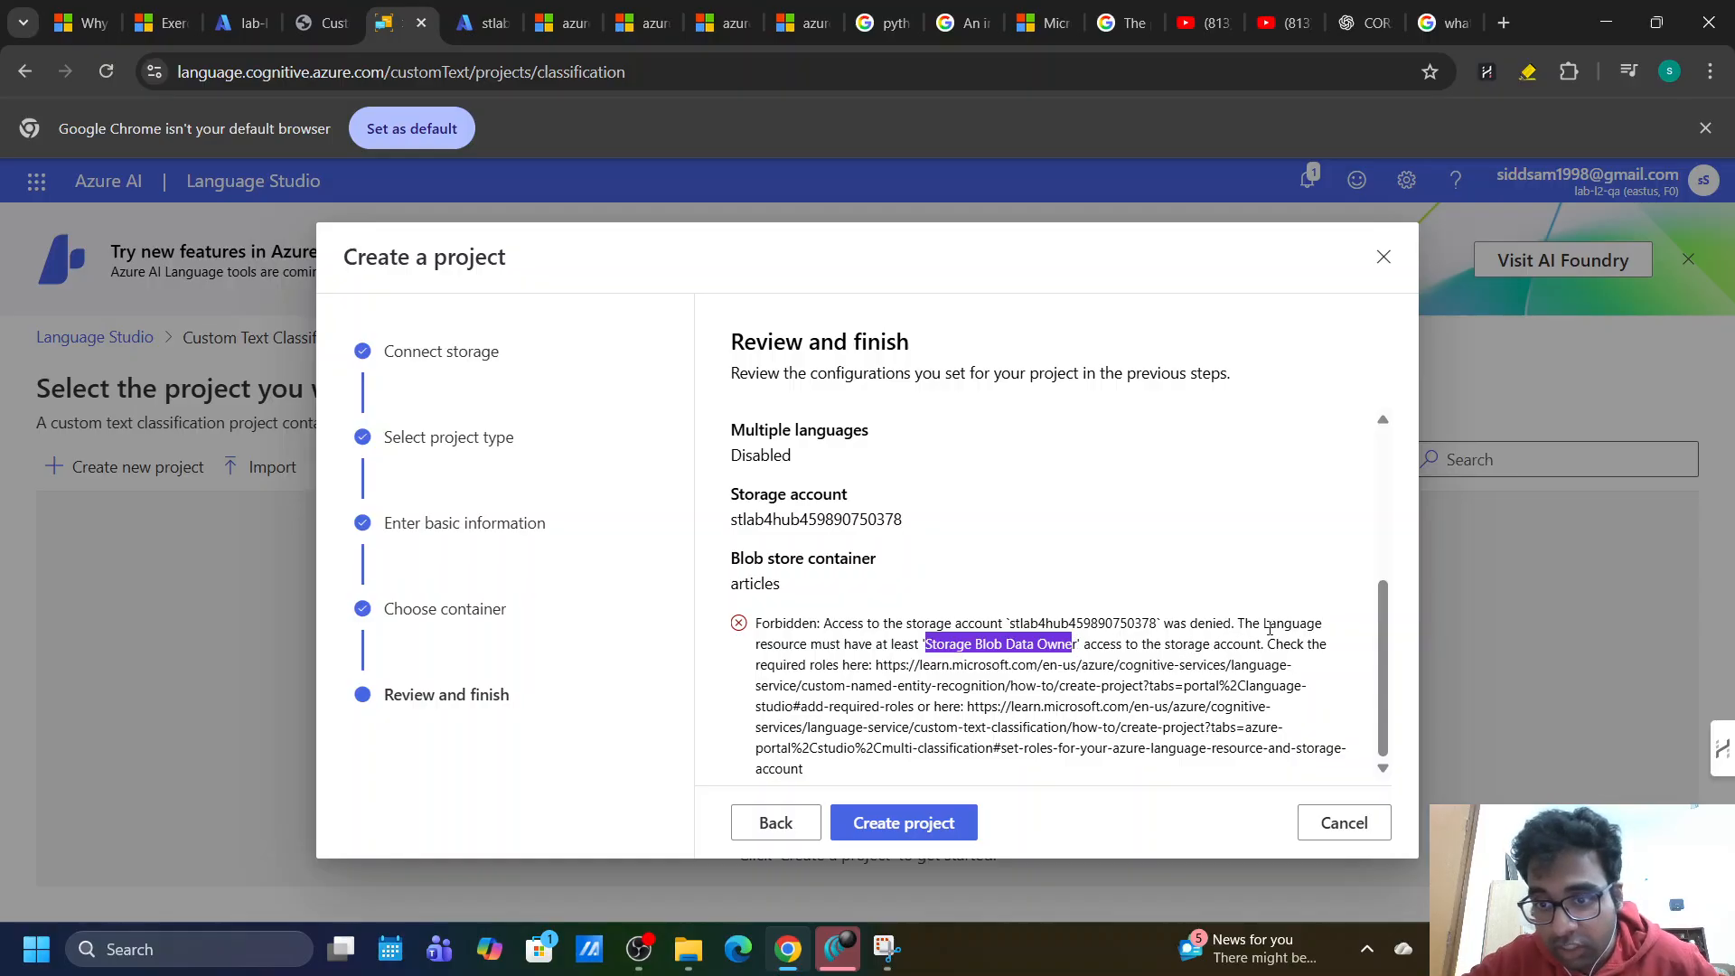
left_click_drag(1269, 630, 809, 648)
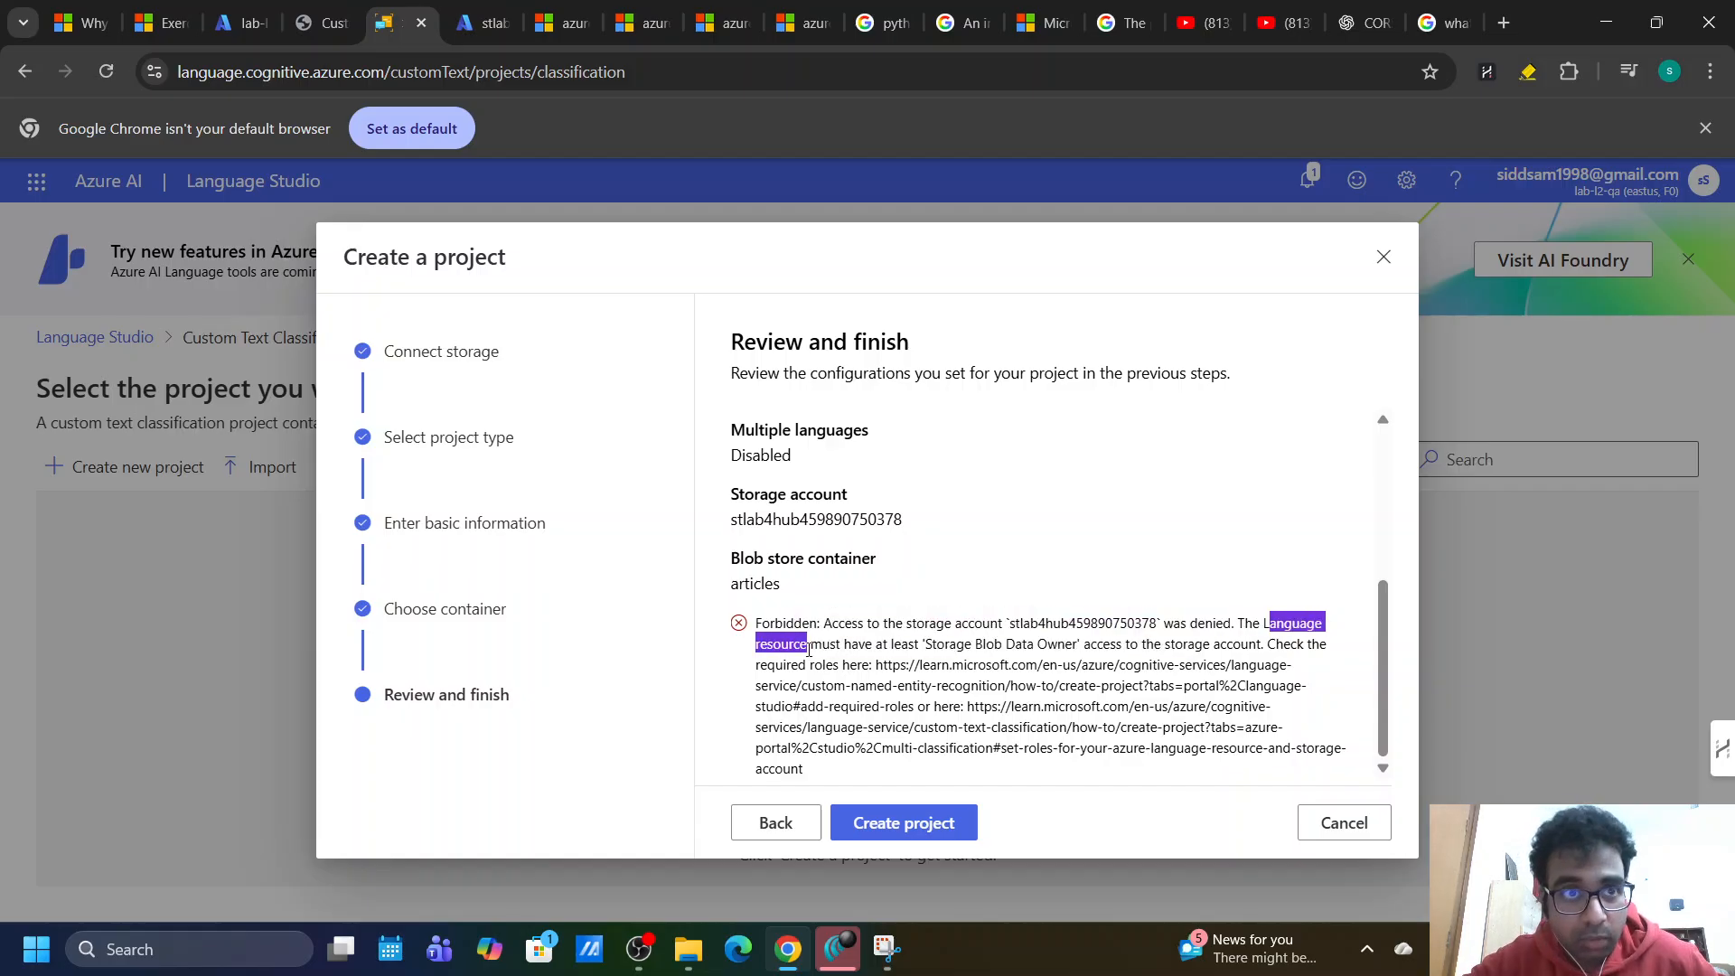
left_click(809, 649)
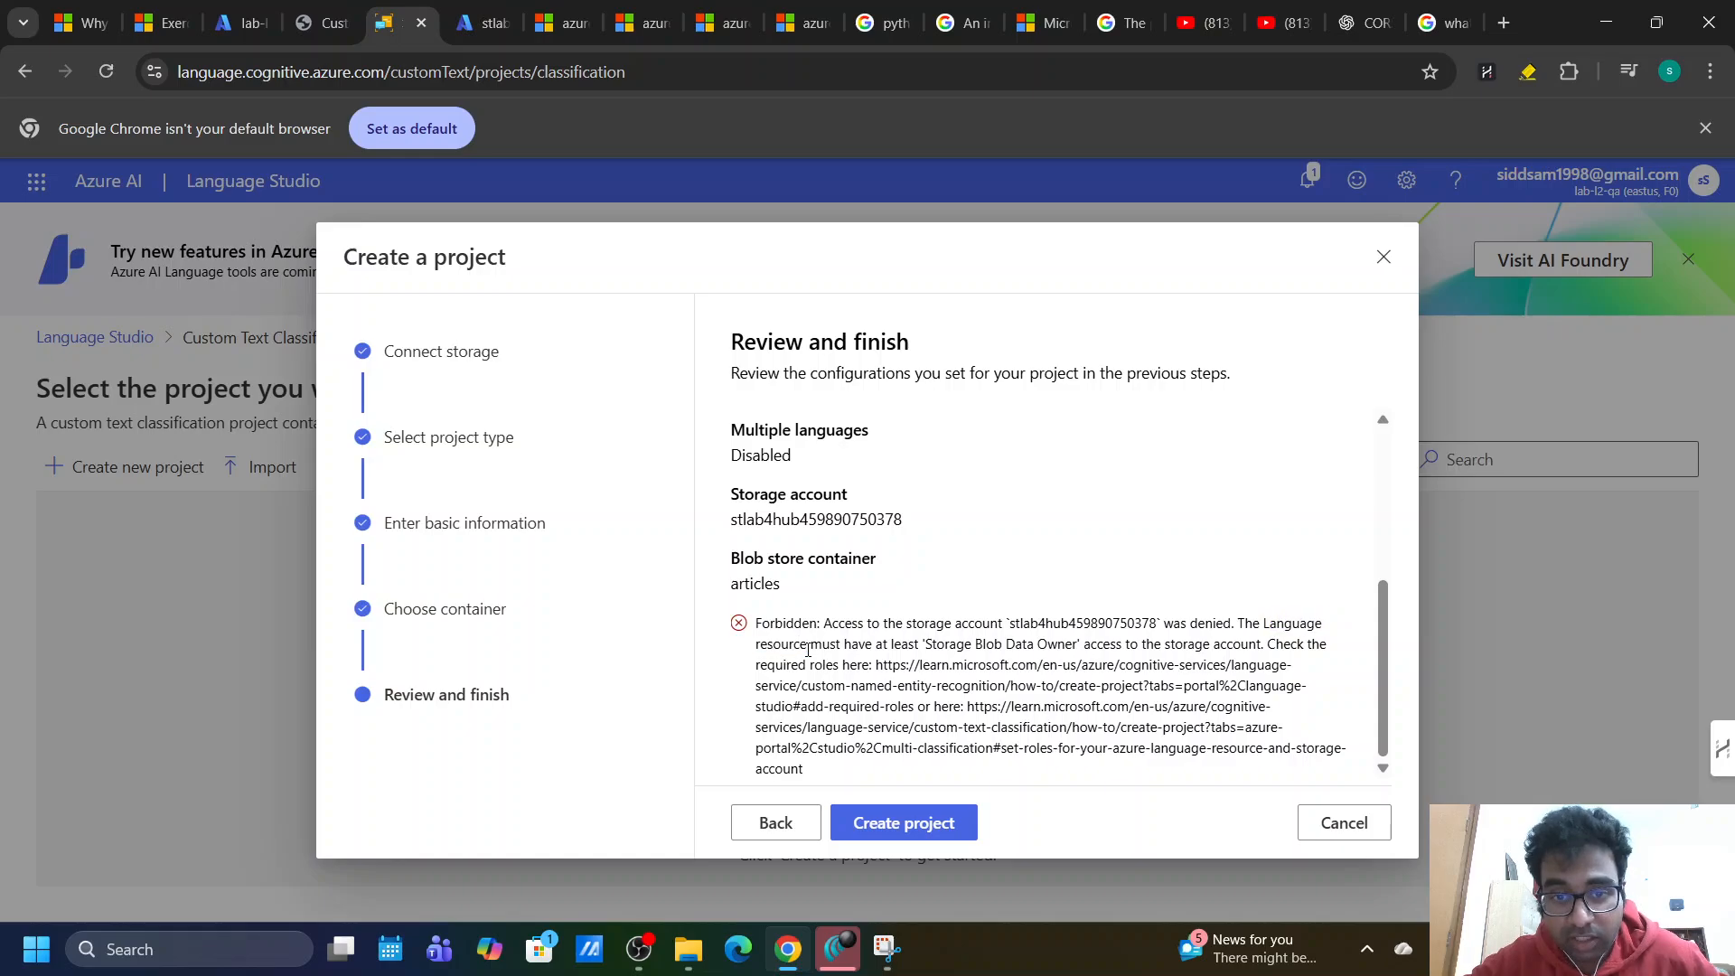
left_click_drag(808, 649, 750, 651)
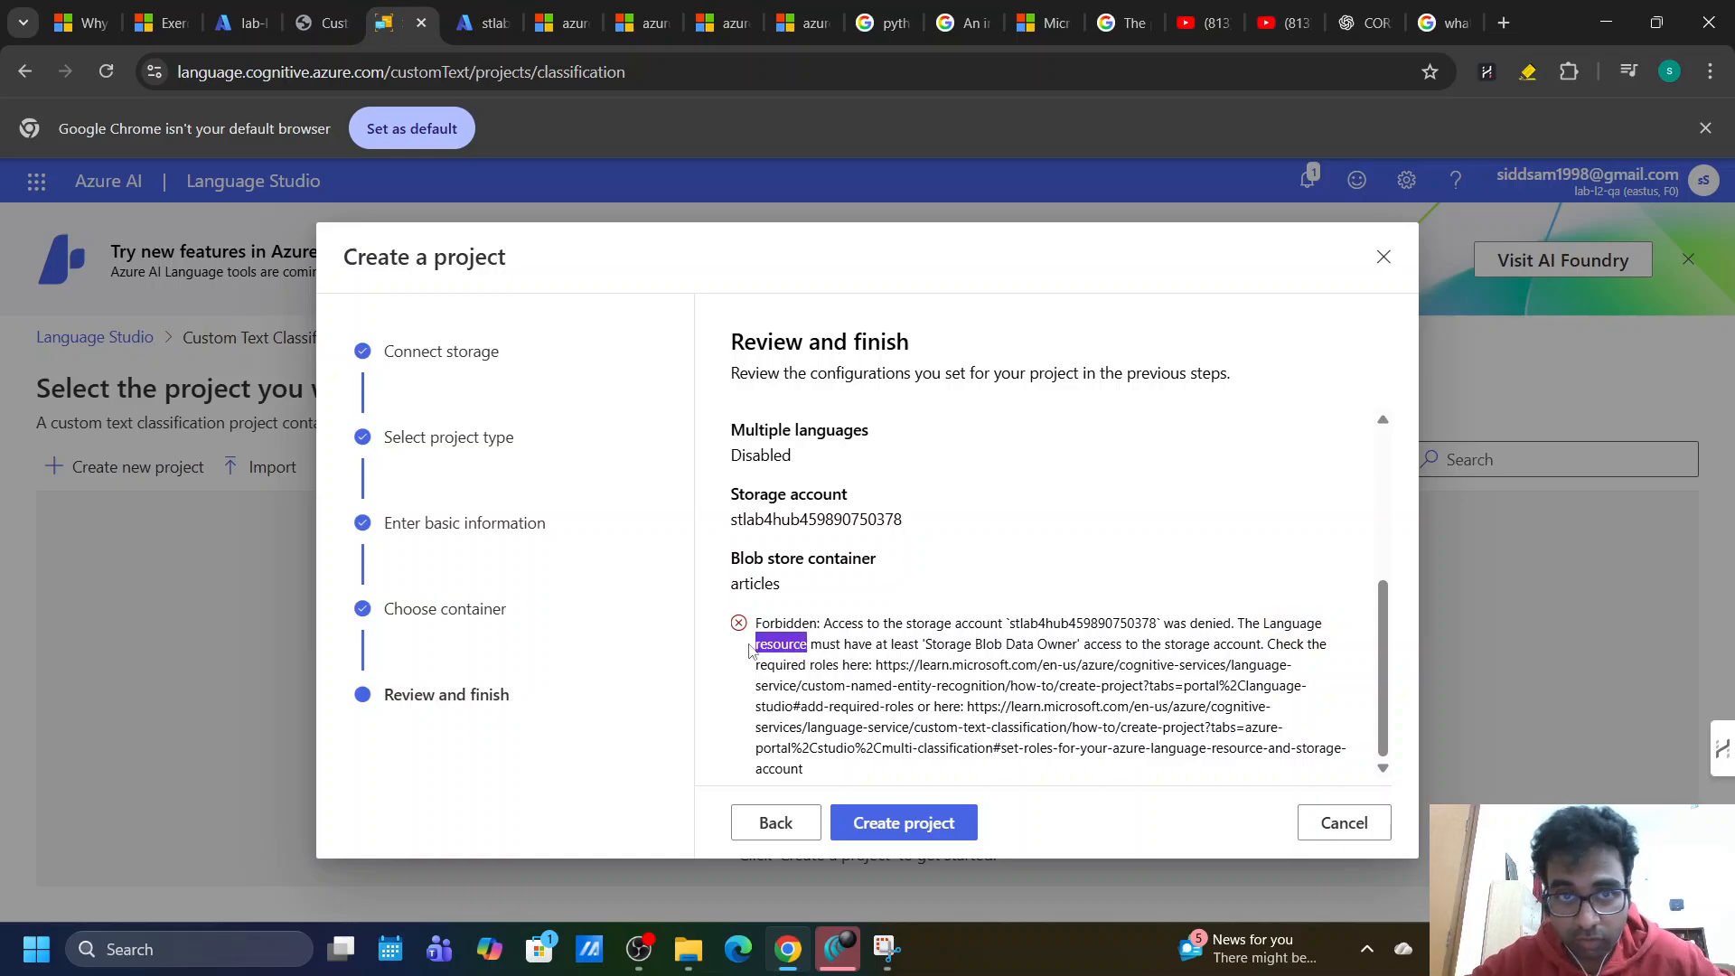
Compare the lab's instructions on role-based access for the user with the resource named in the project creation error.
left_click(313, 27)
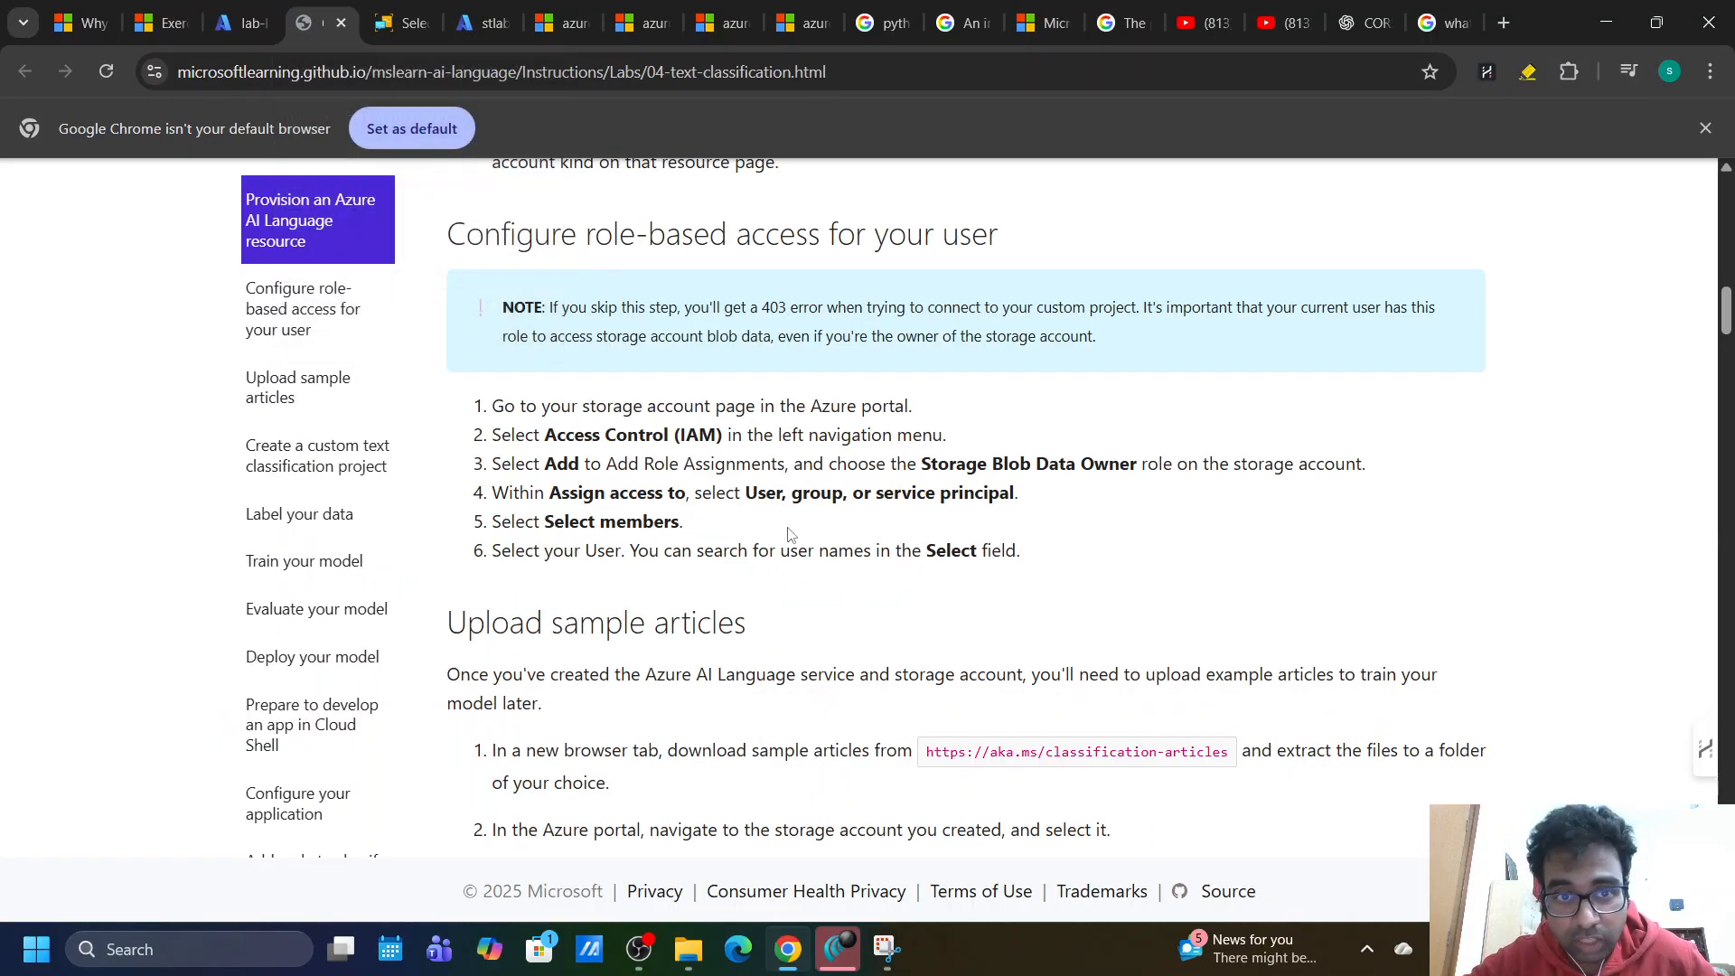
left_click_drag(545, 523, 630, 554)
left_click(1029, 553)
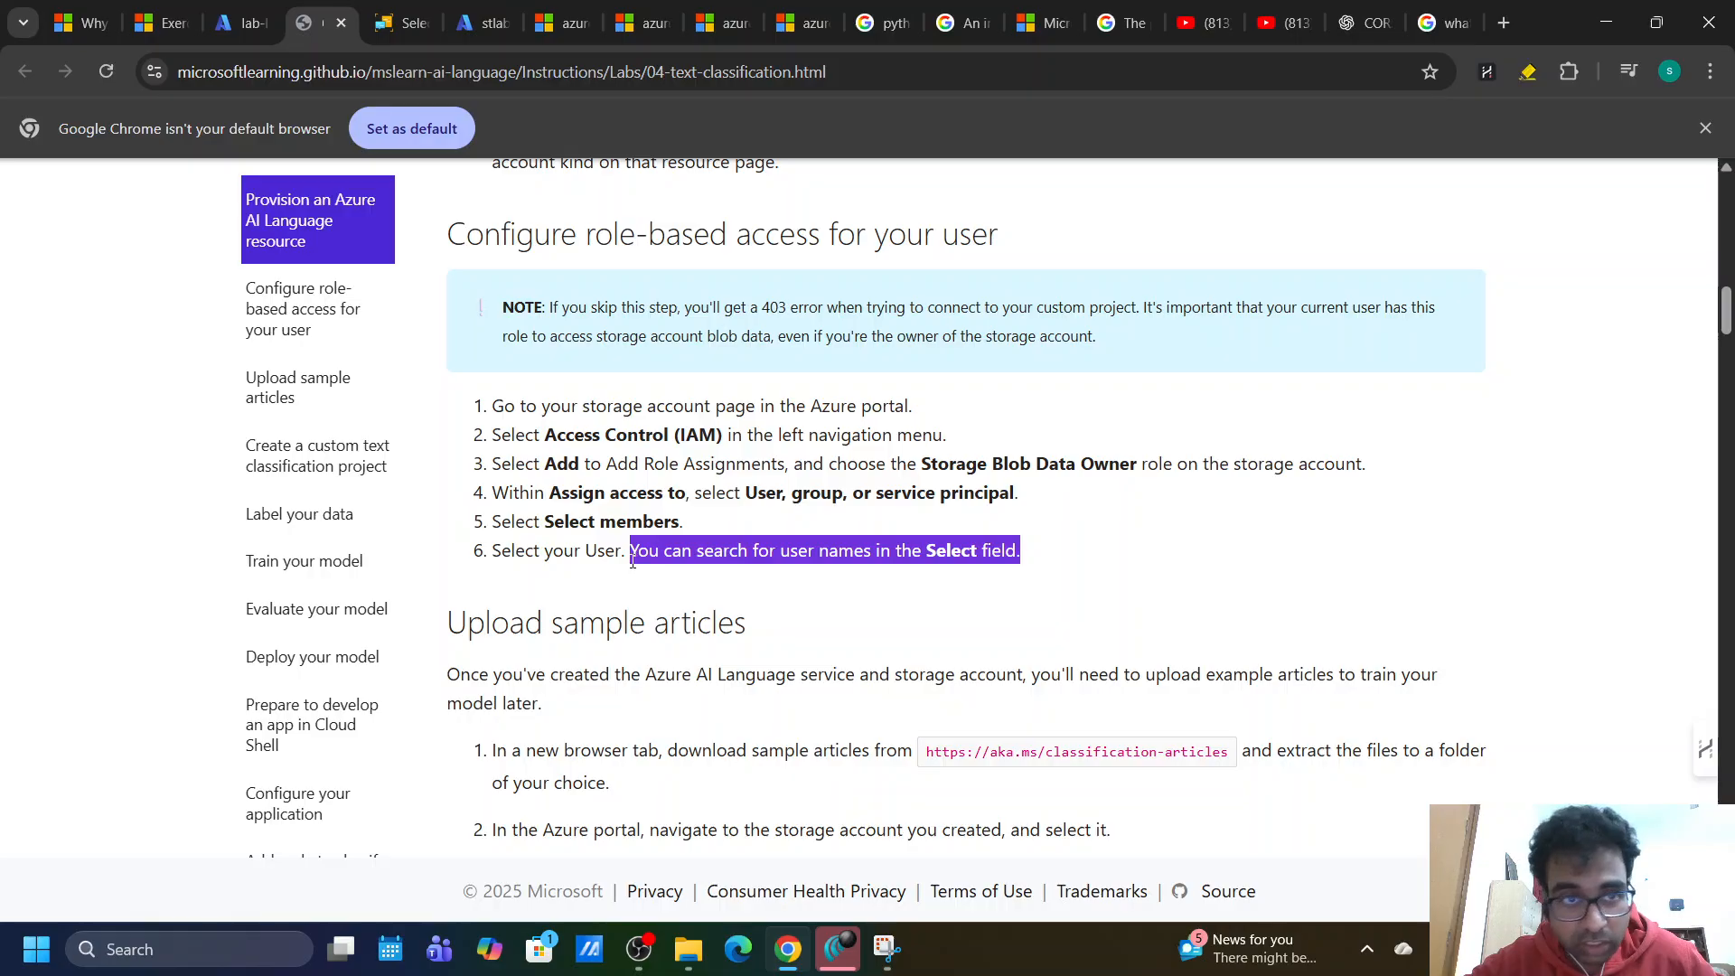
left_click(771, 519)
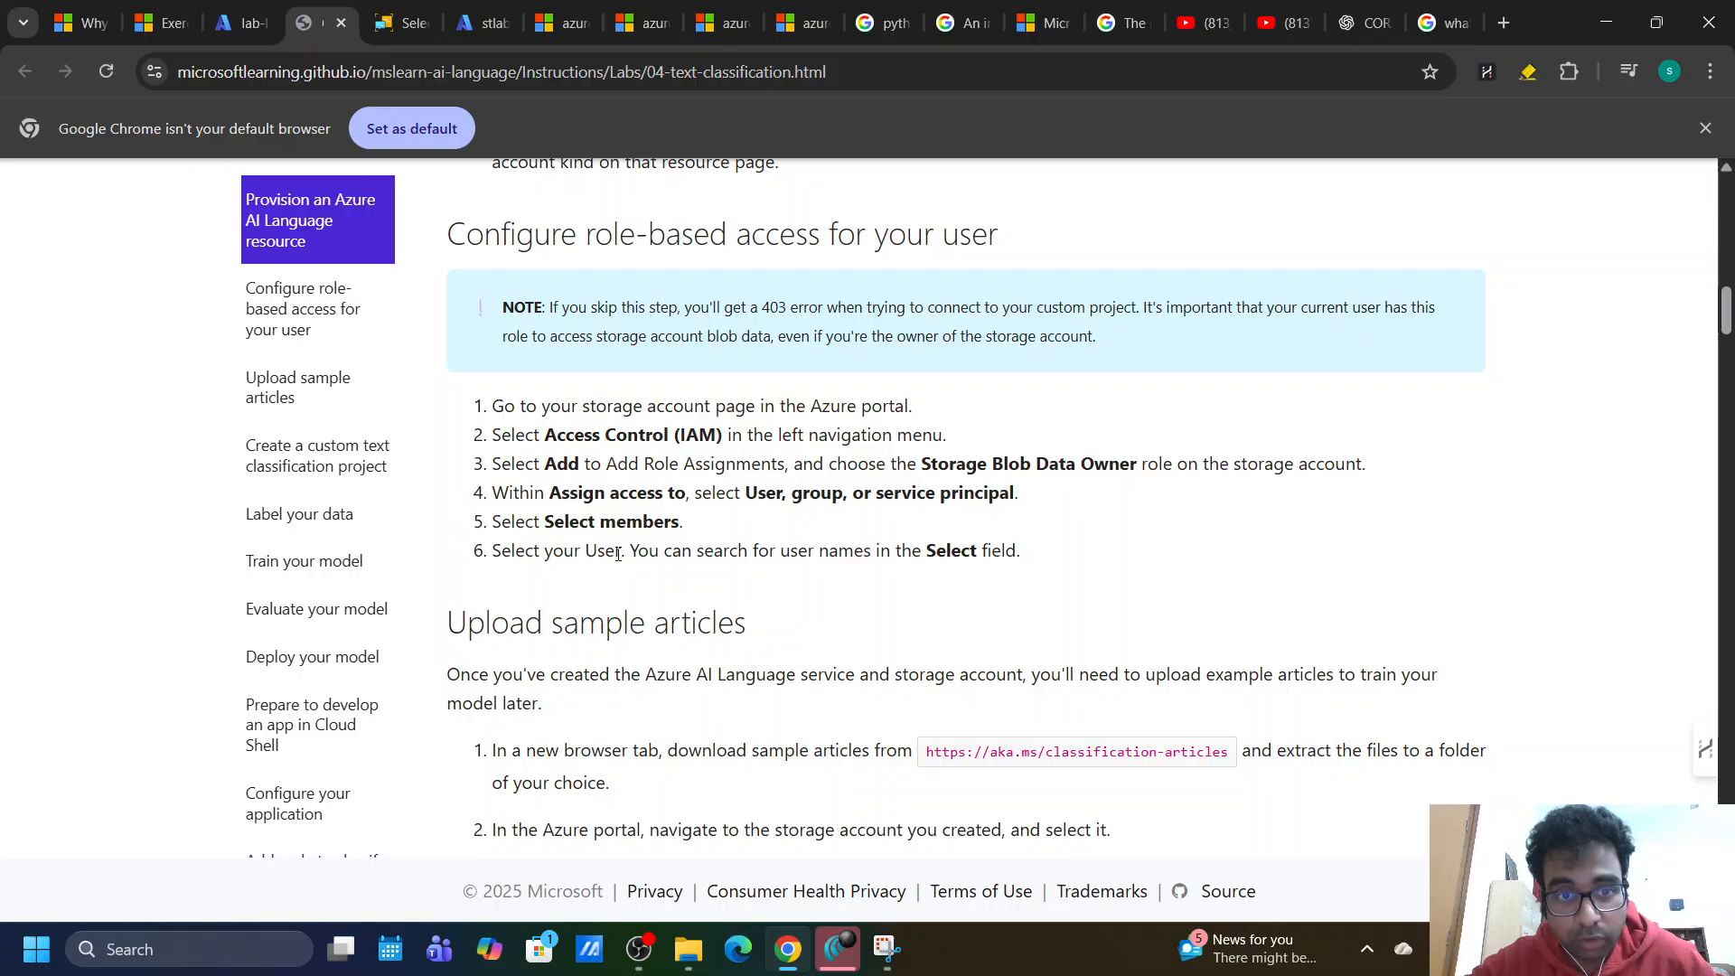
double_click(617, 553)
left_click(390, 22)
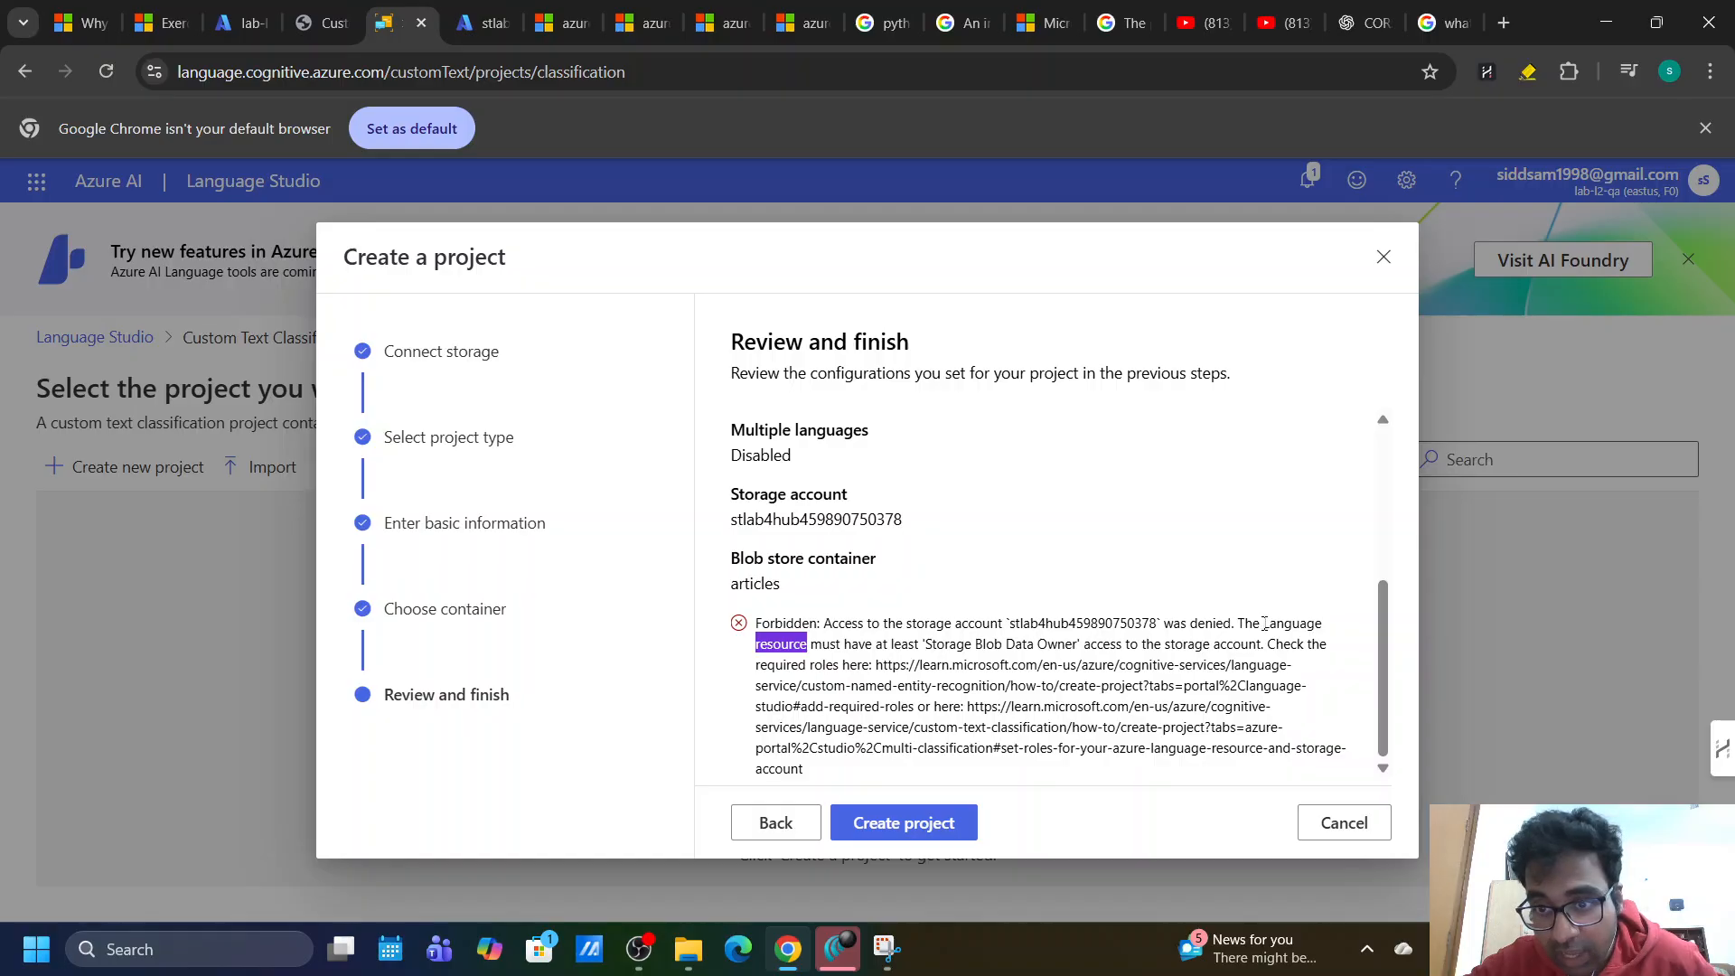
left_click_drag(1264, 623, 803, 644)
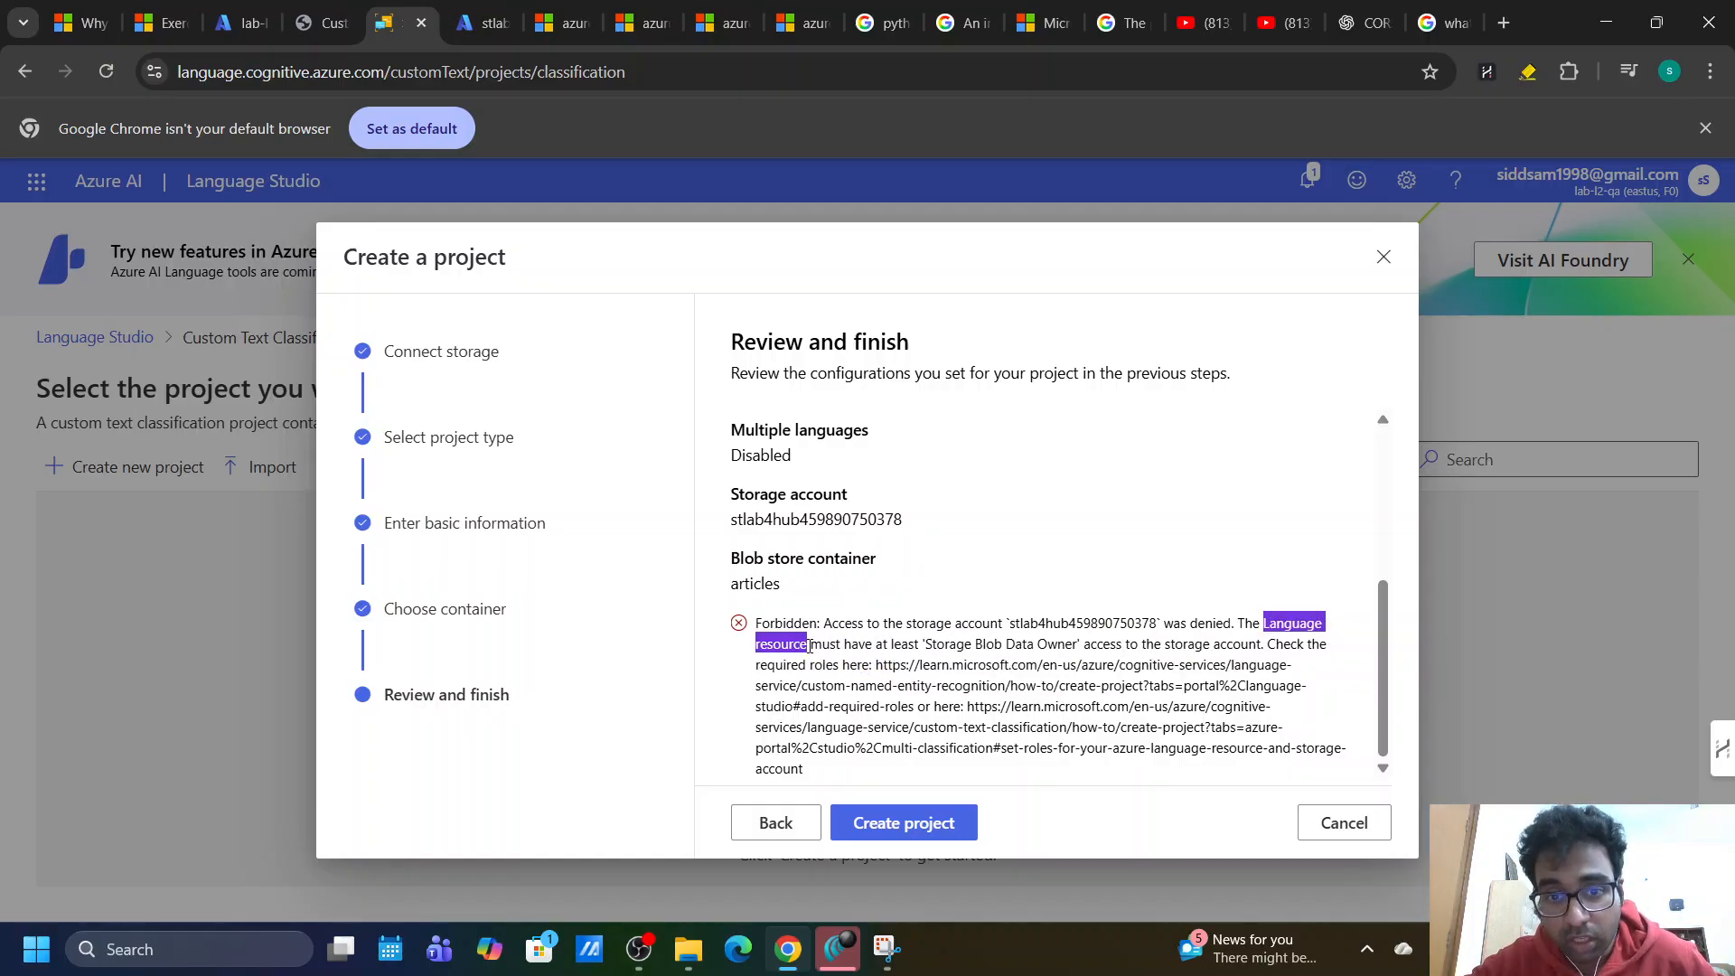
Close the Language Studio tab and return to the lab-l2-qa Language resource overview in the Azure portal.
left_click(479, 23)
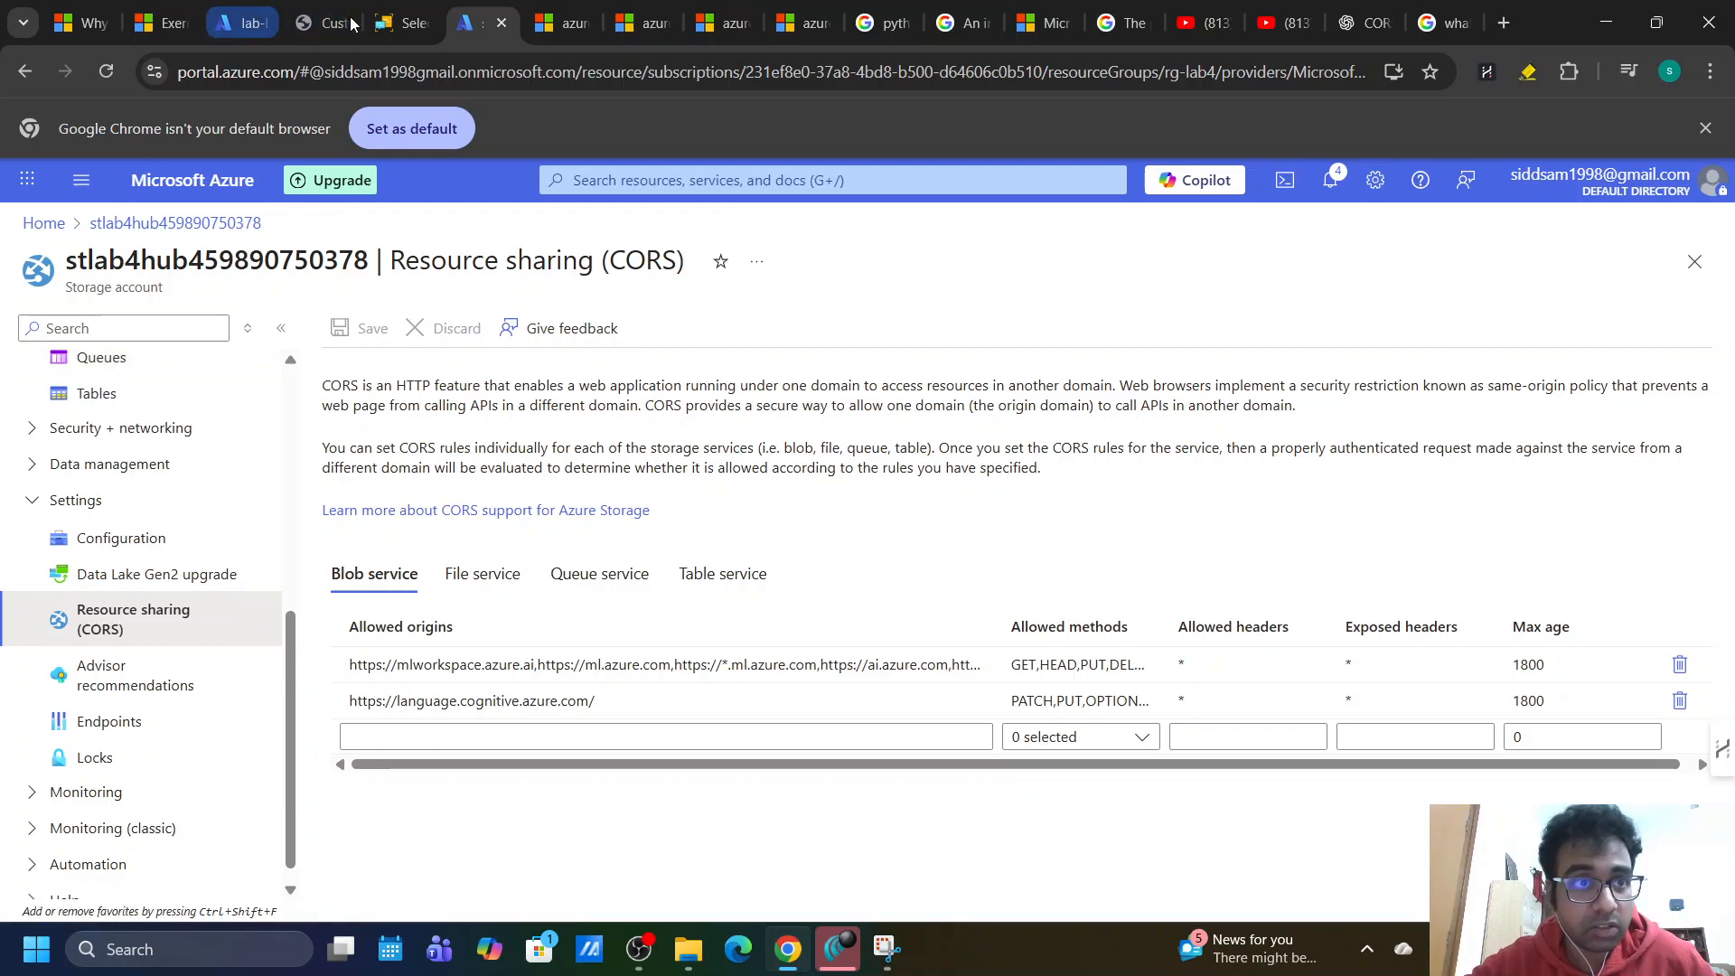
left_click(245, 25)
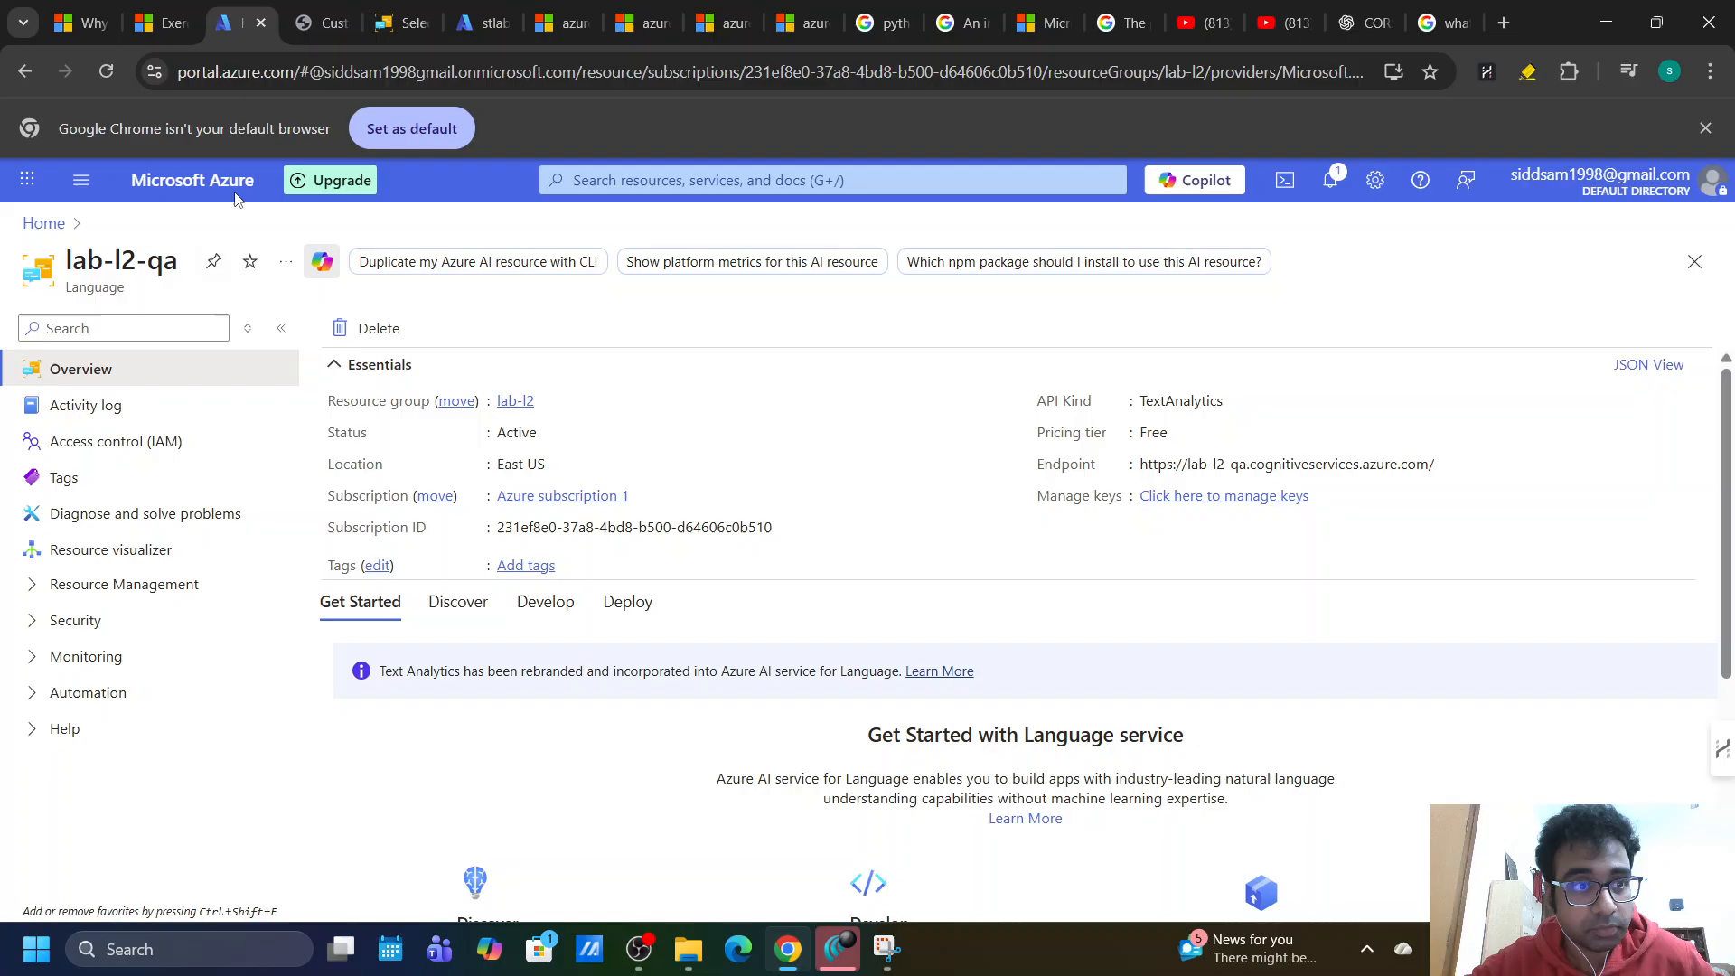
left_click(402, 23)
left_click(421, 22)
left_click(223, 27)
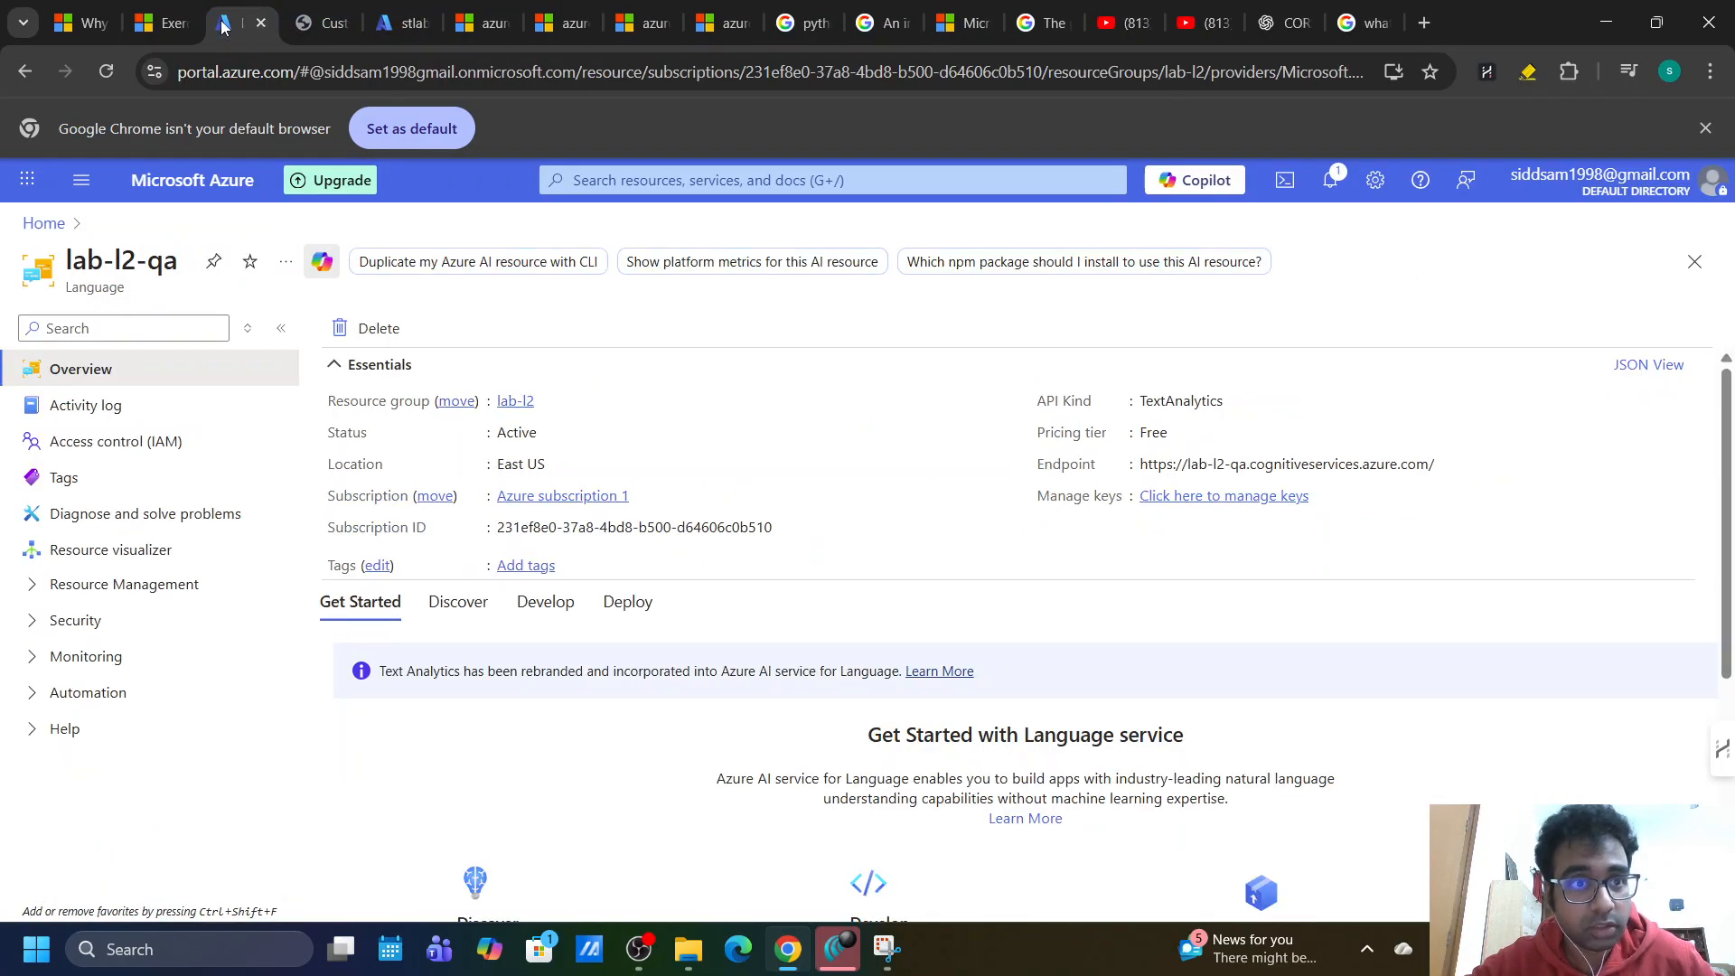
left_click(607, 179)
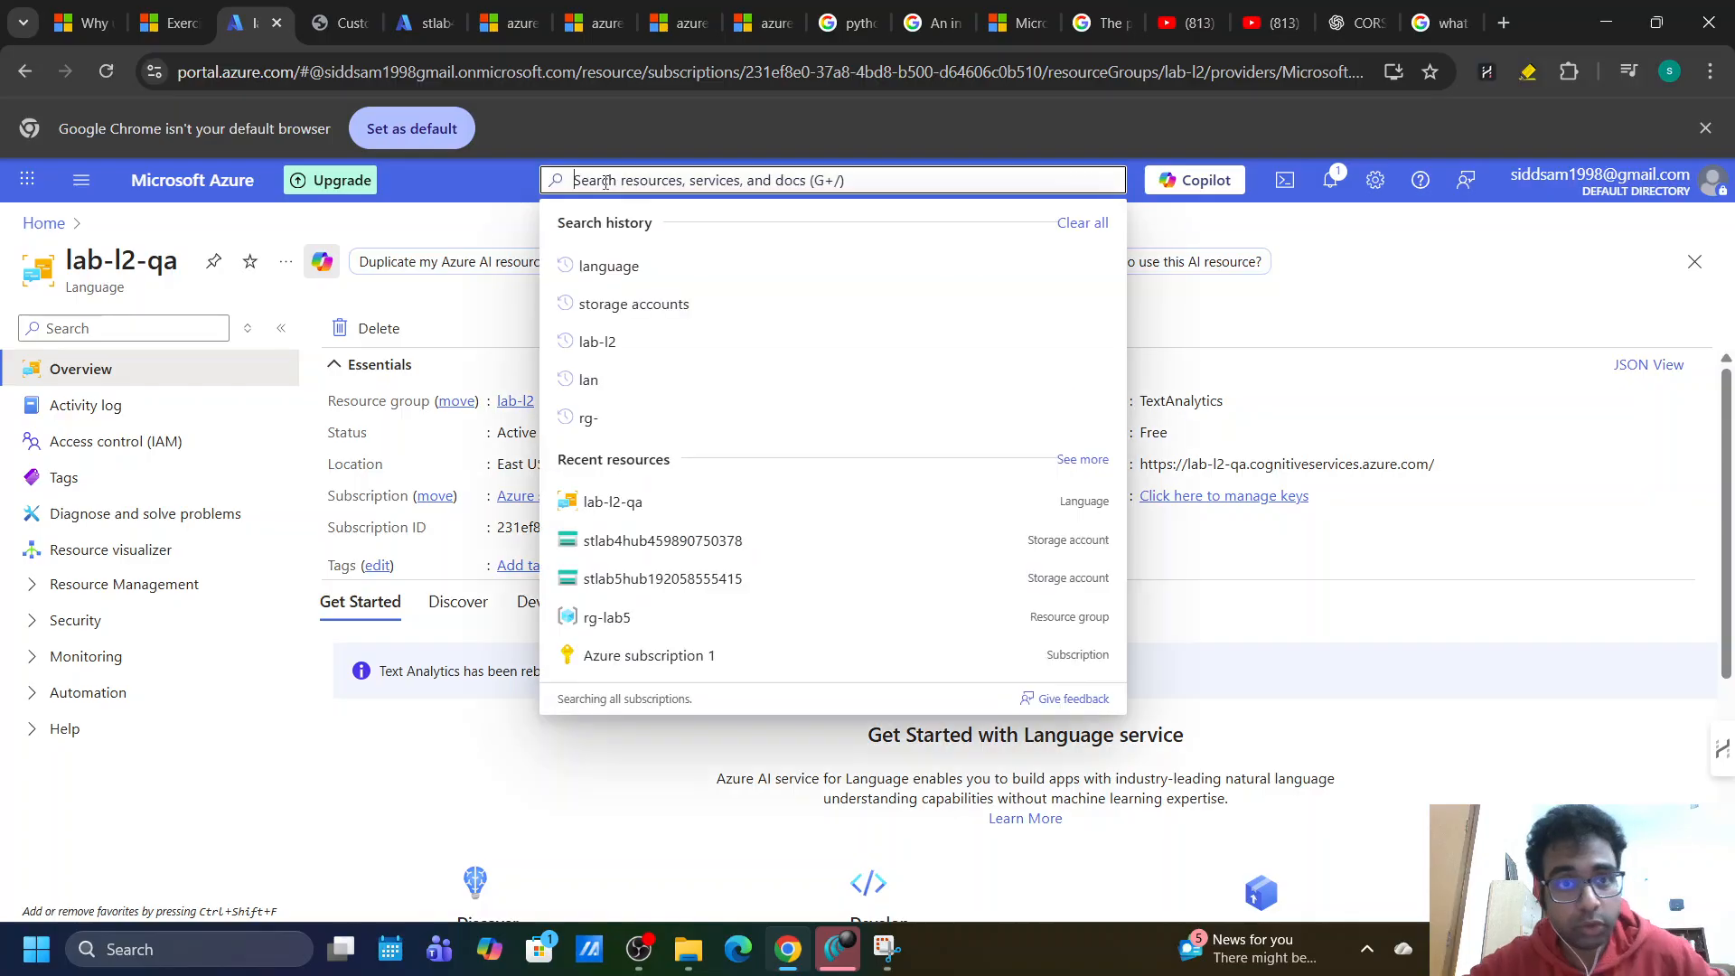
type("storage")
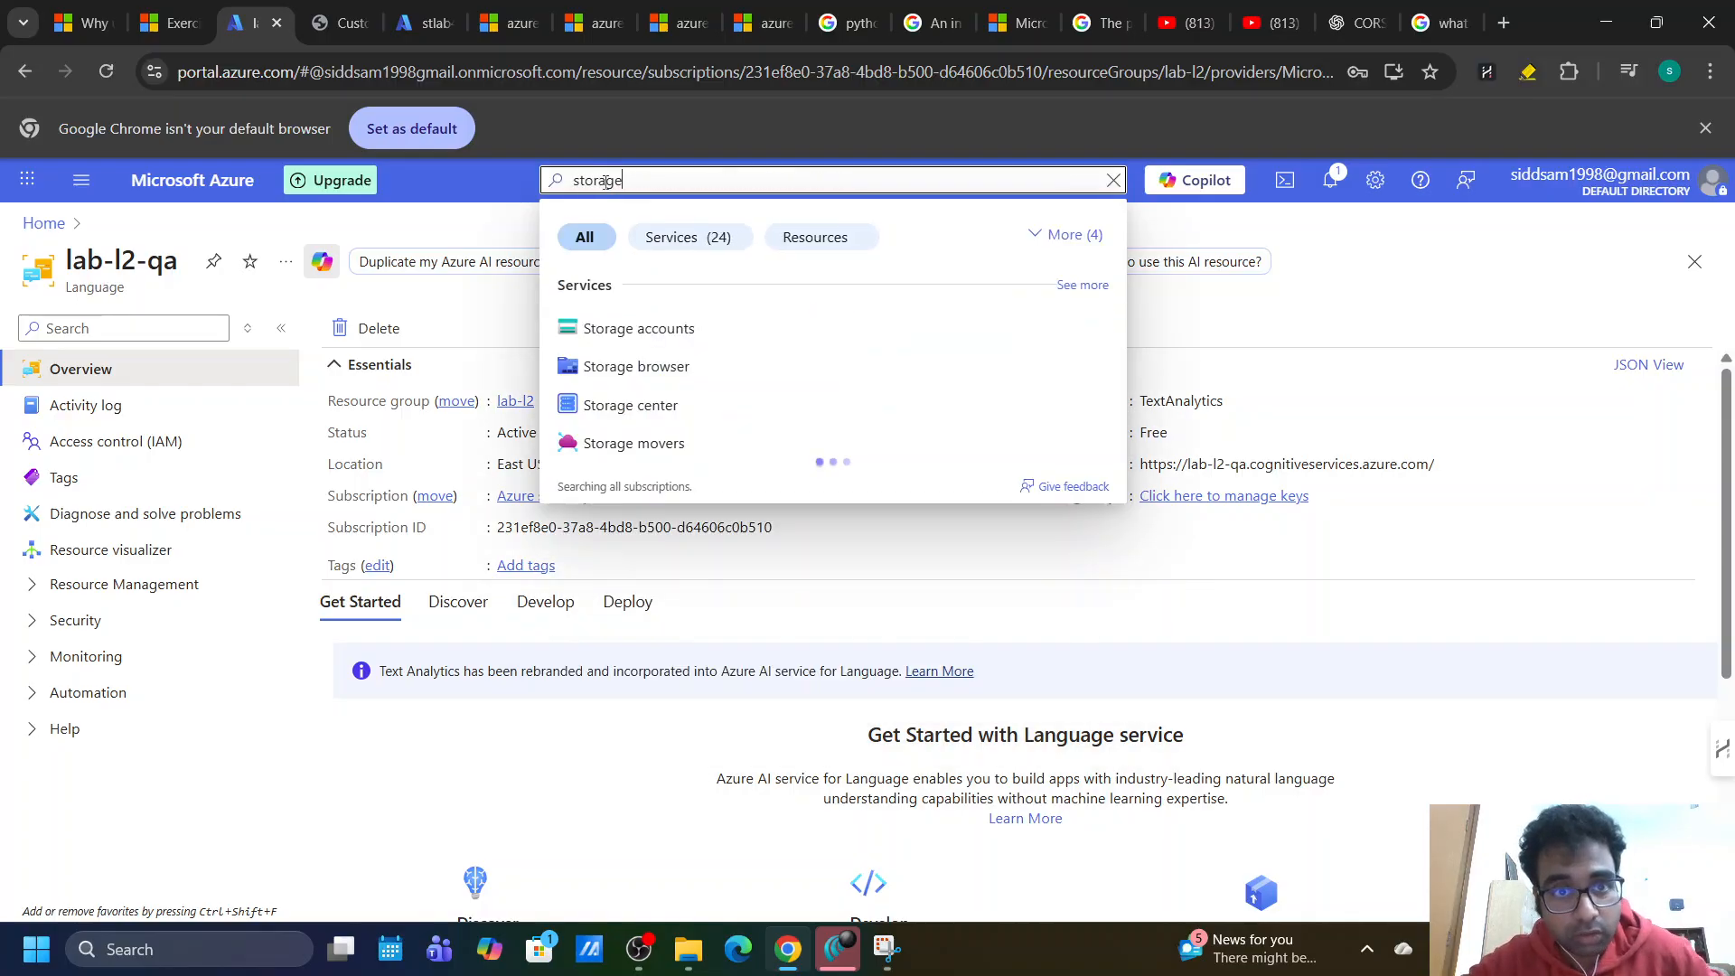
type(" account")
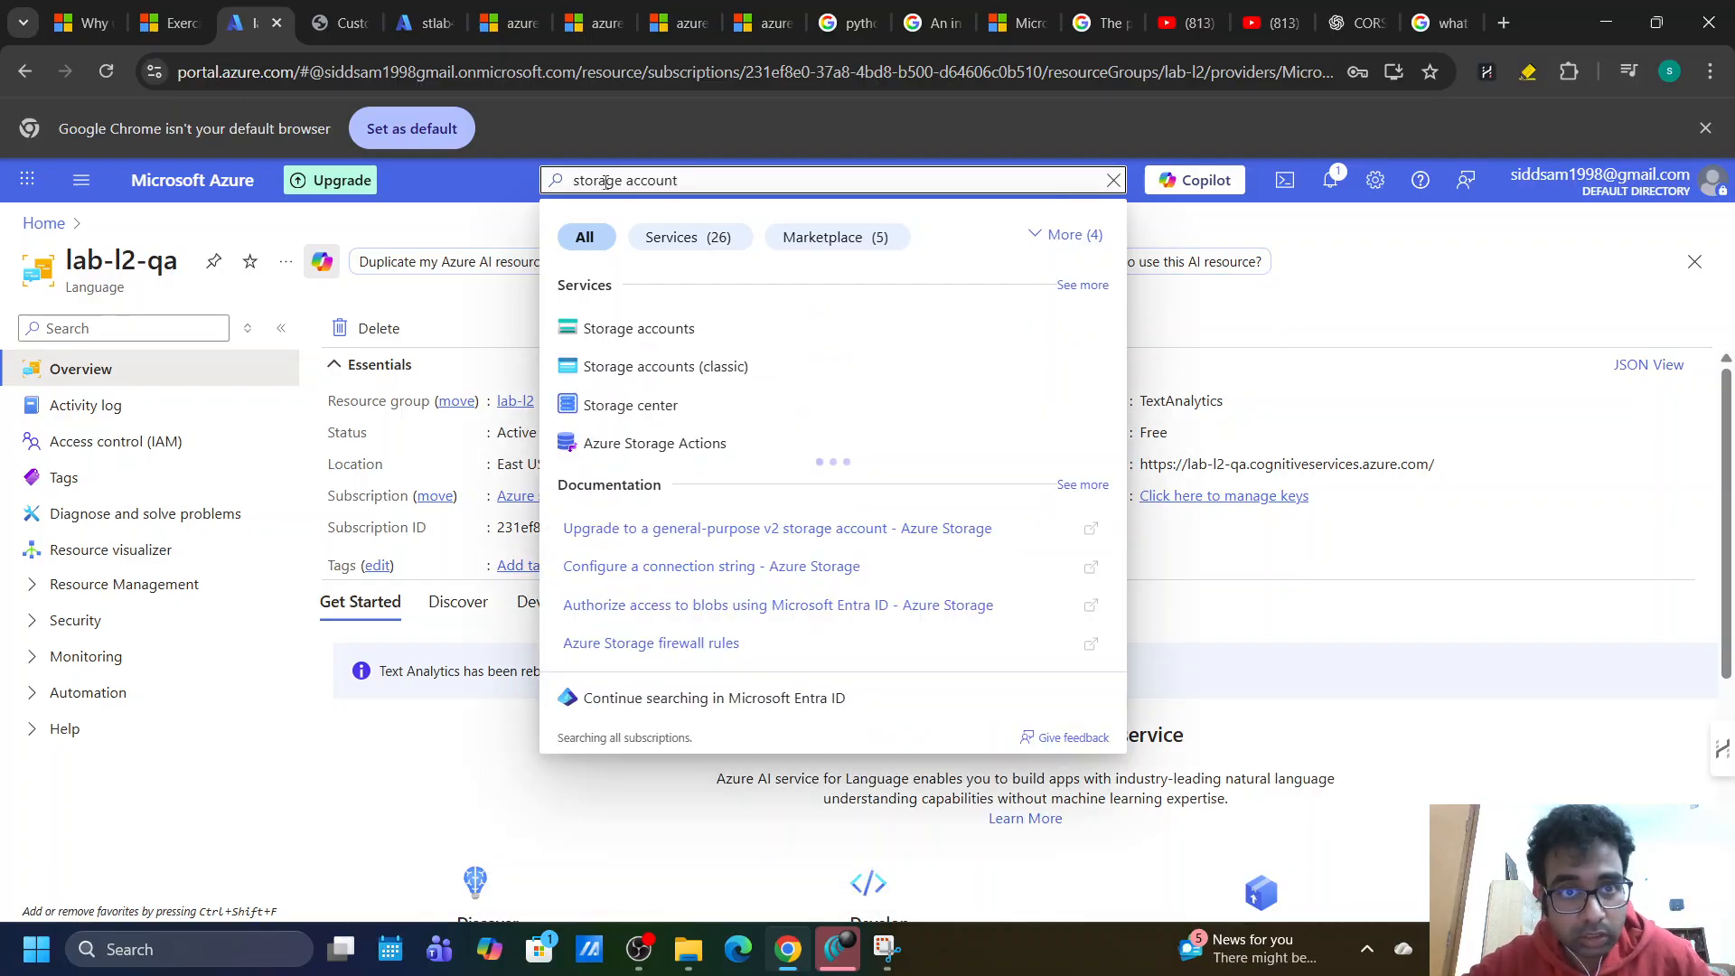
left_click(666, 328)
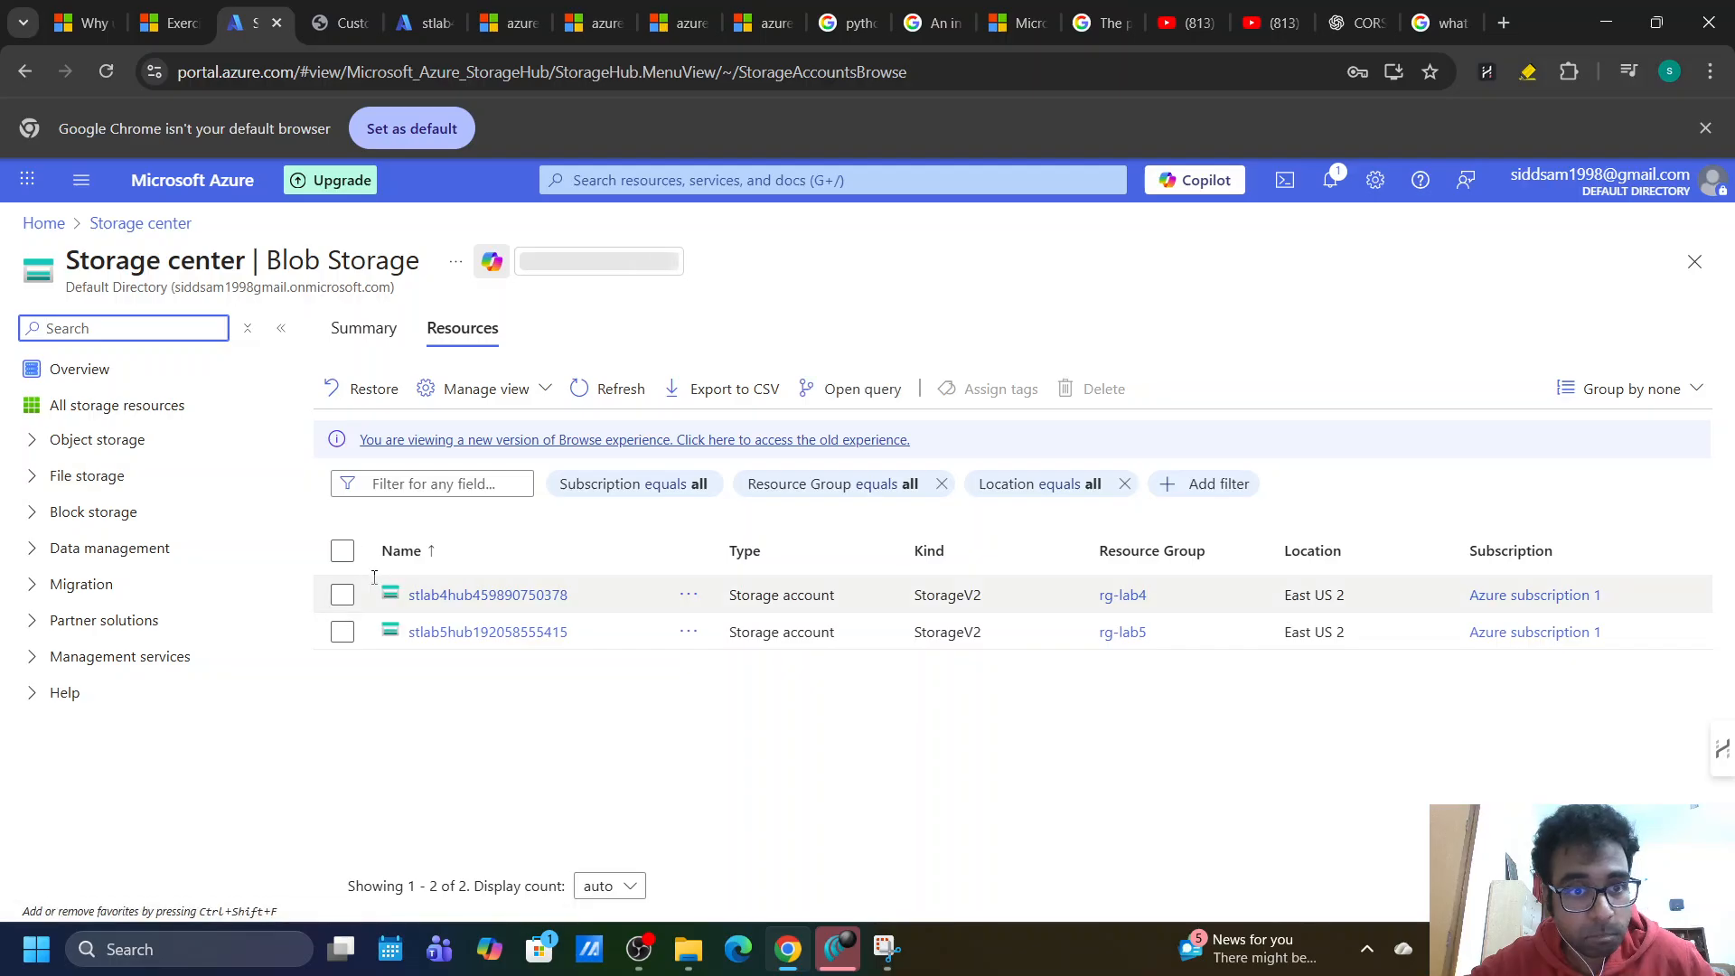
left_click(440, 598)
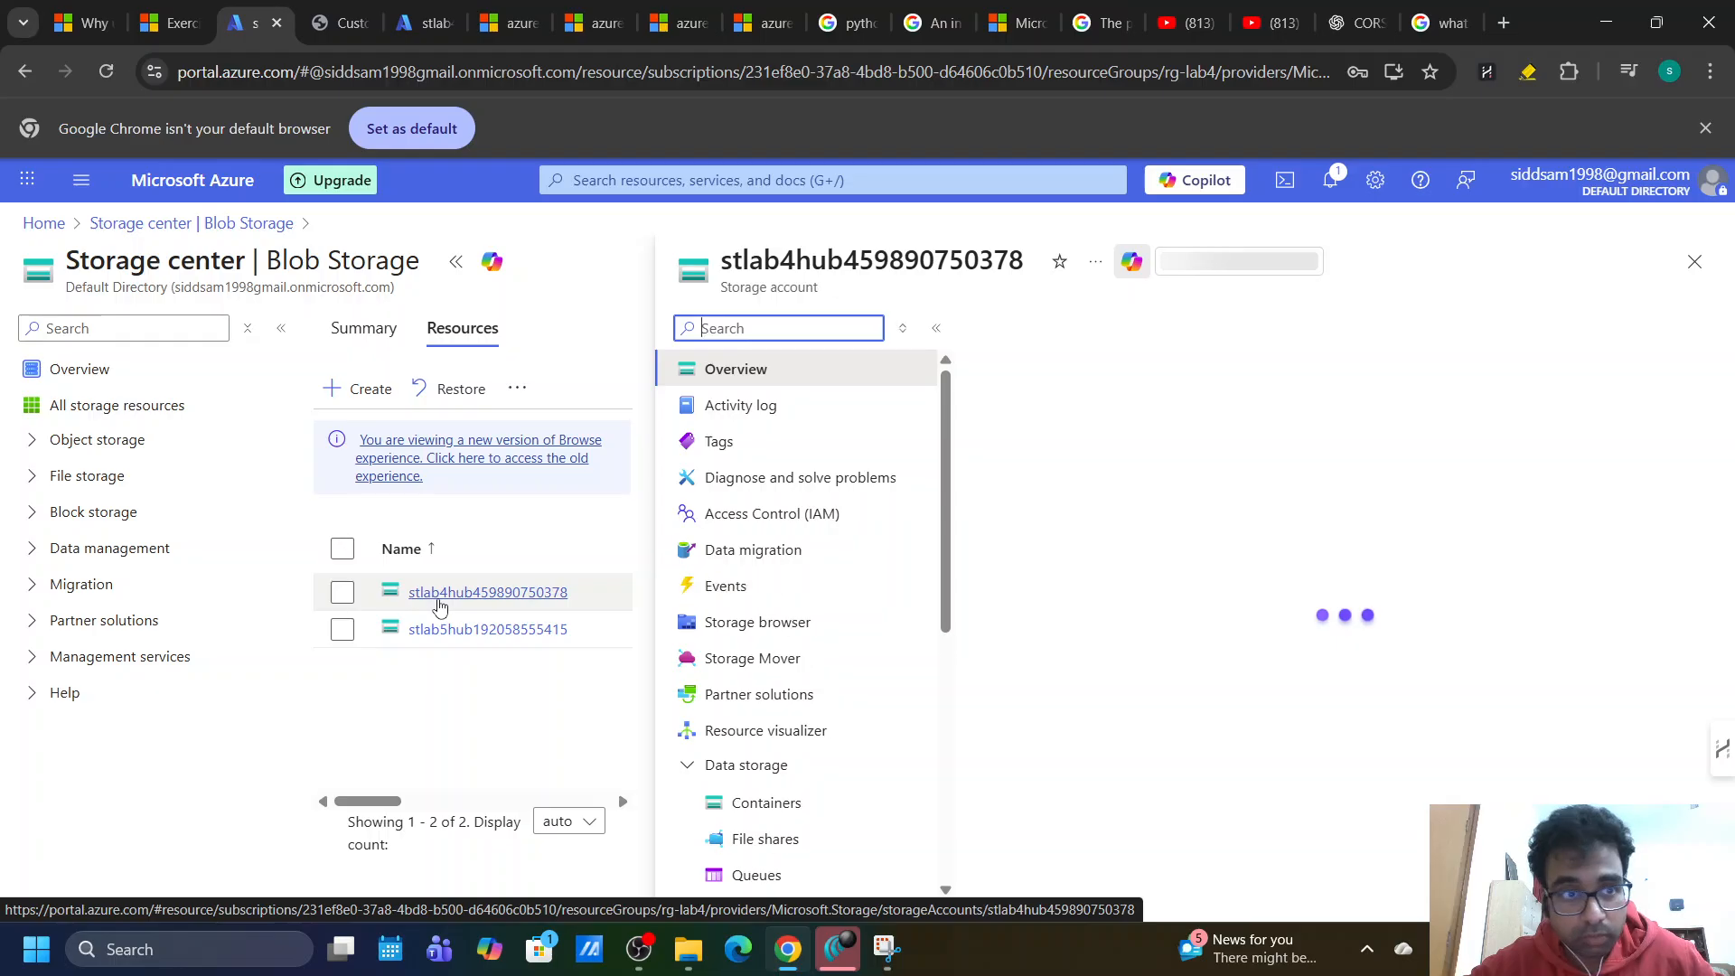
left_click(456, 261)
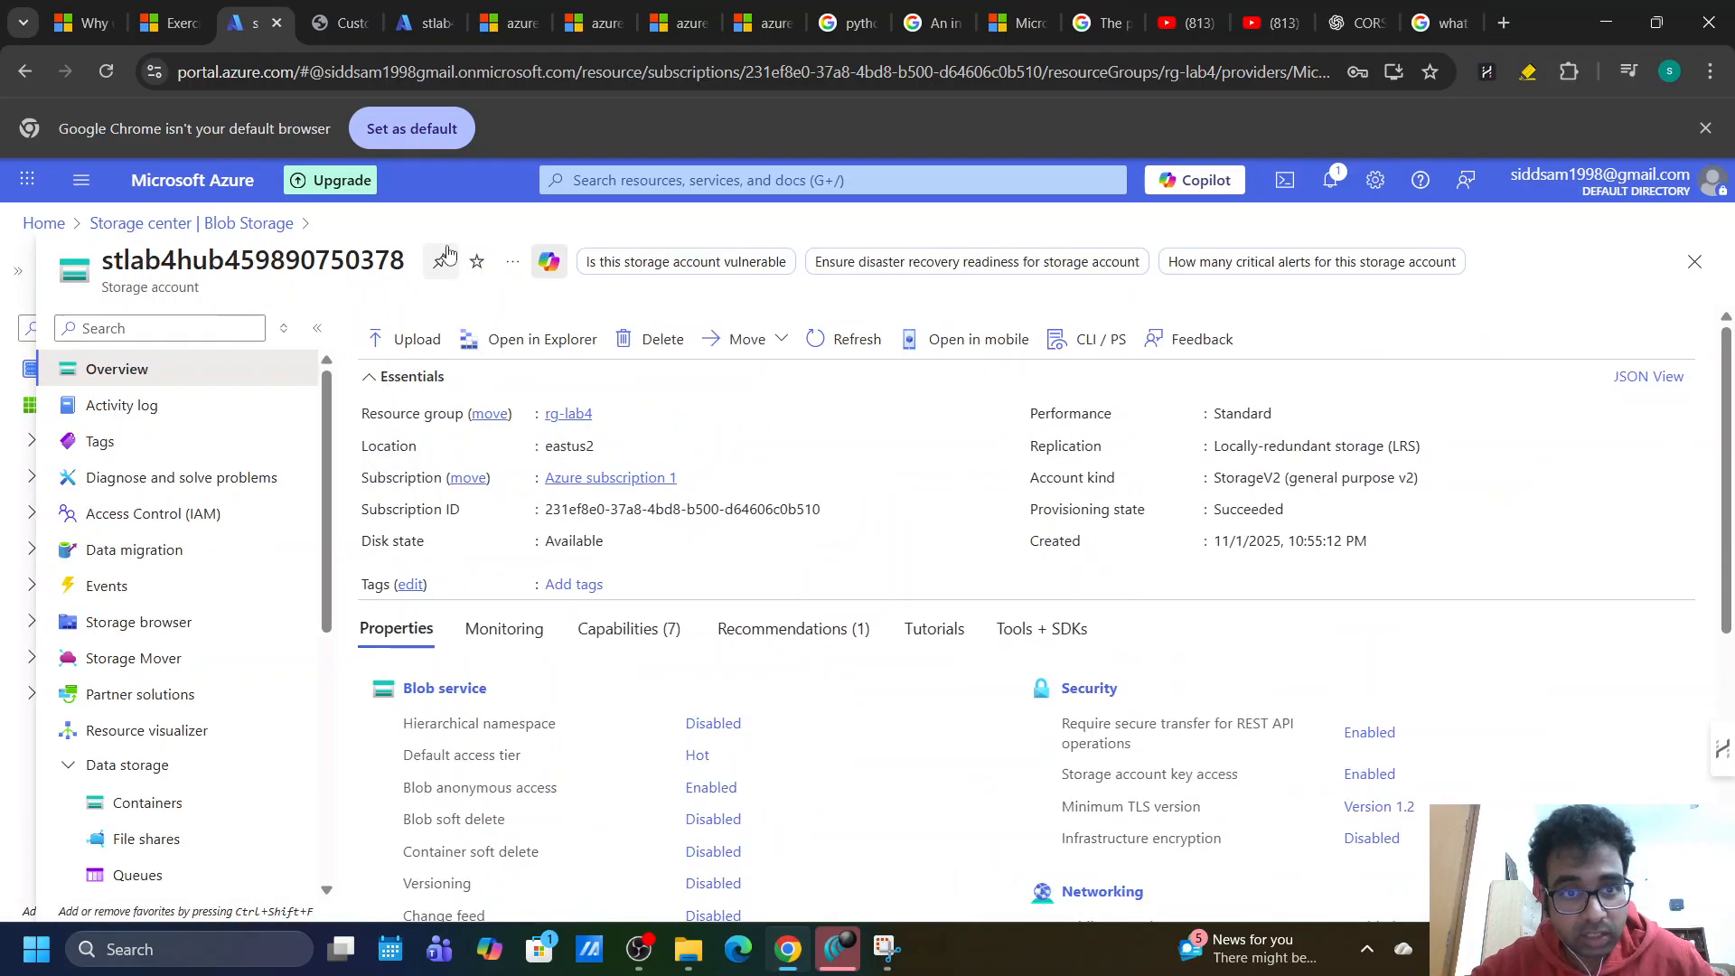
left_click(131, 514)
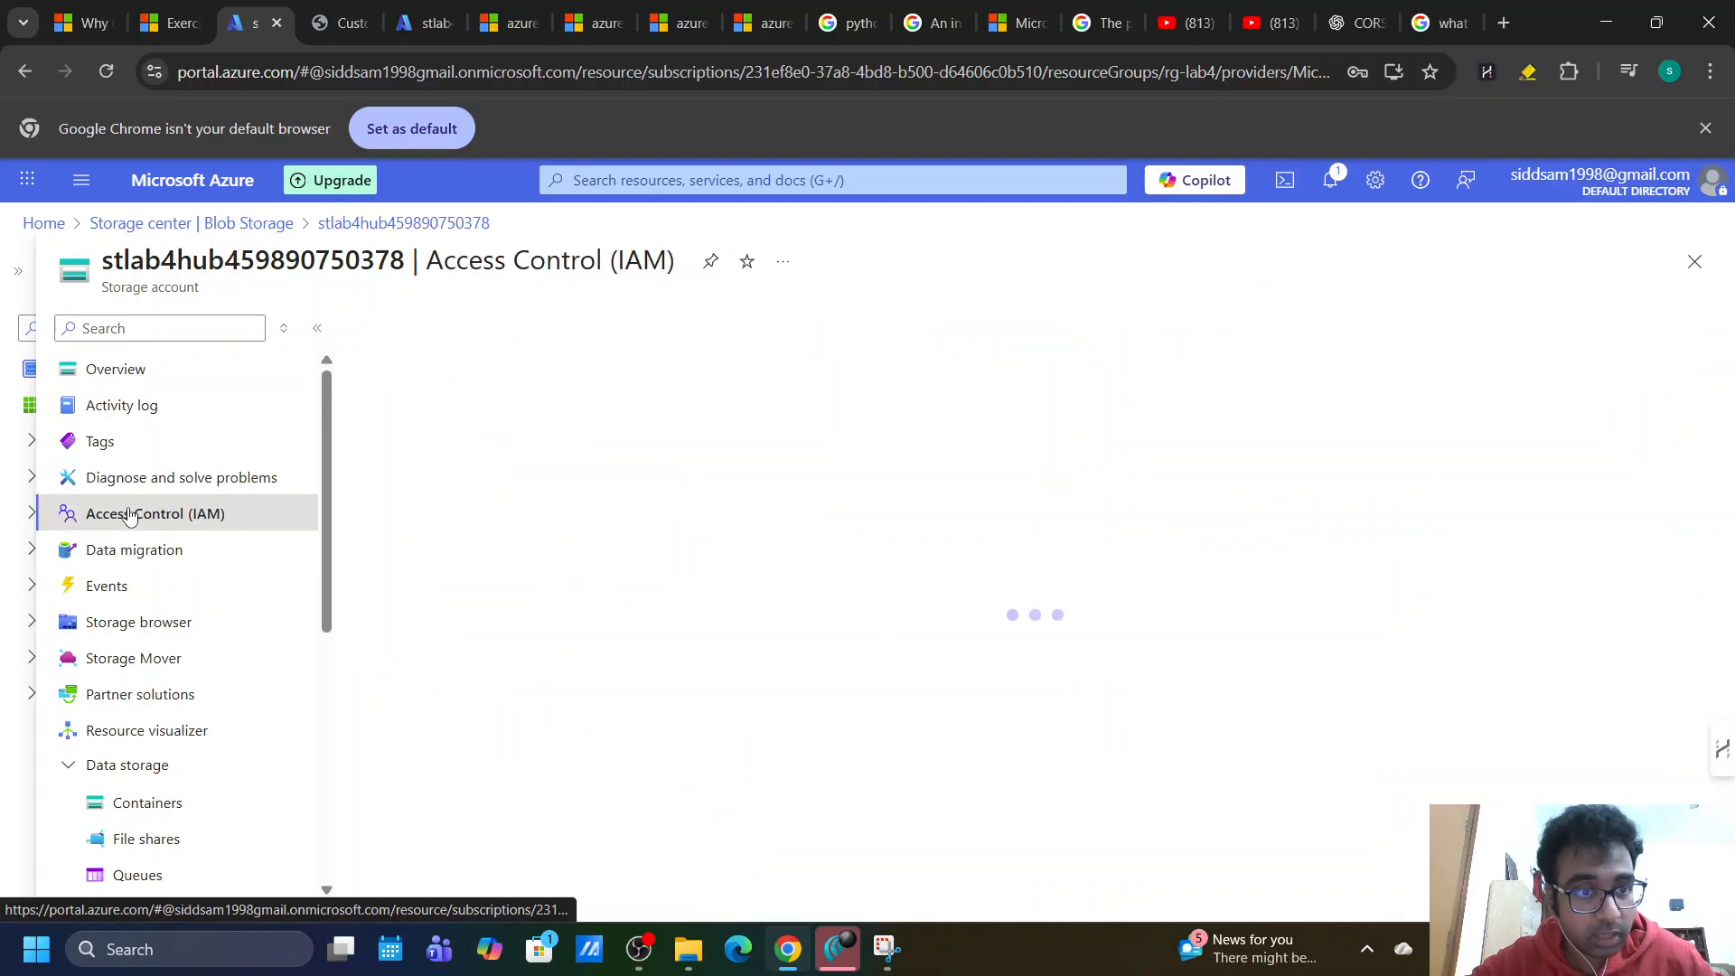
Close the storage account's access page and open the Language service resource list by searching the portal for lan.
left_click(1695, 262)
left_click(430, 23)
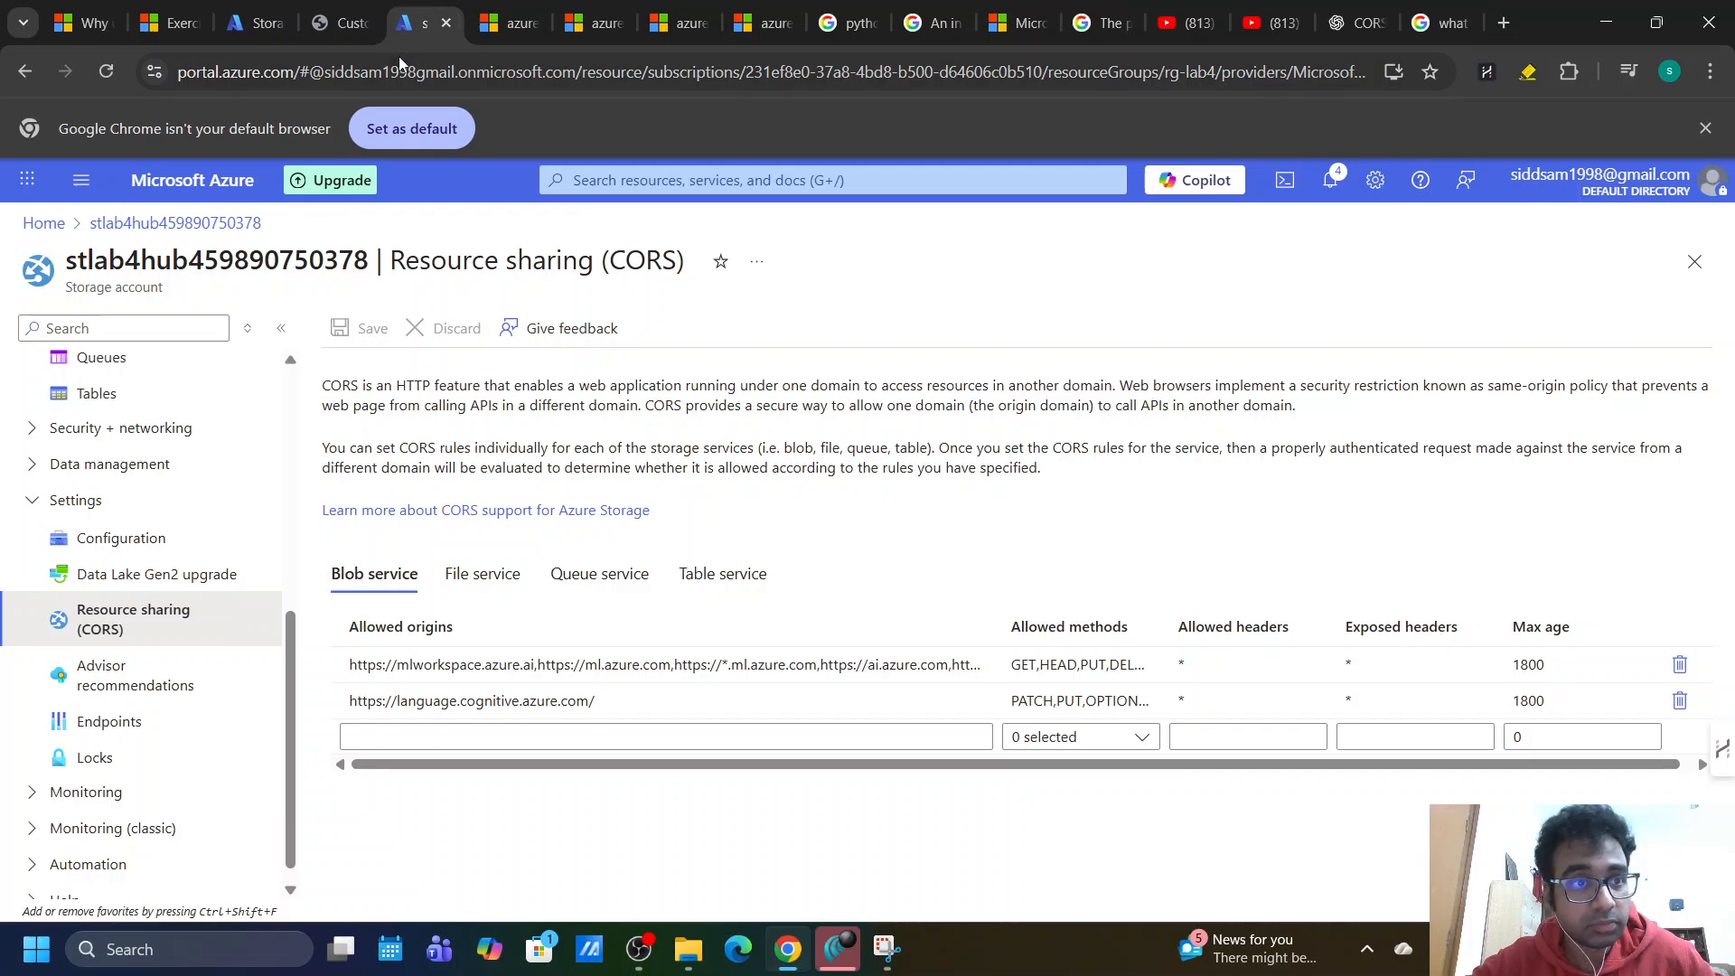
left_click(255, 11)
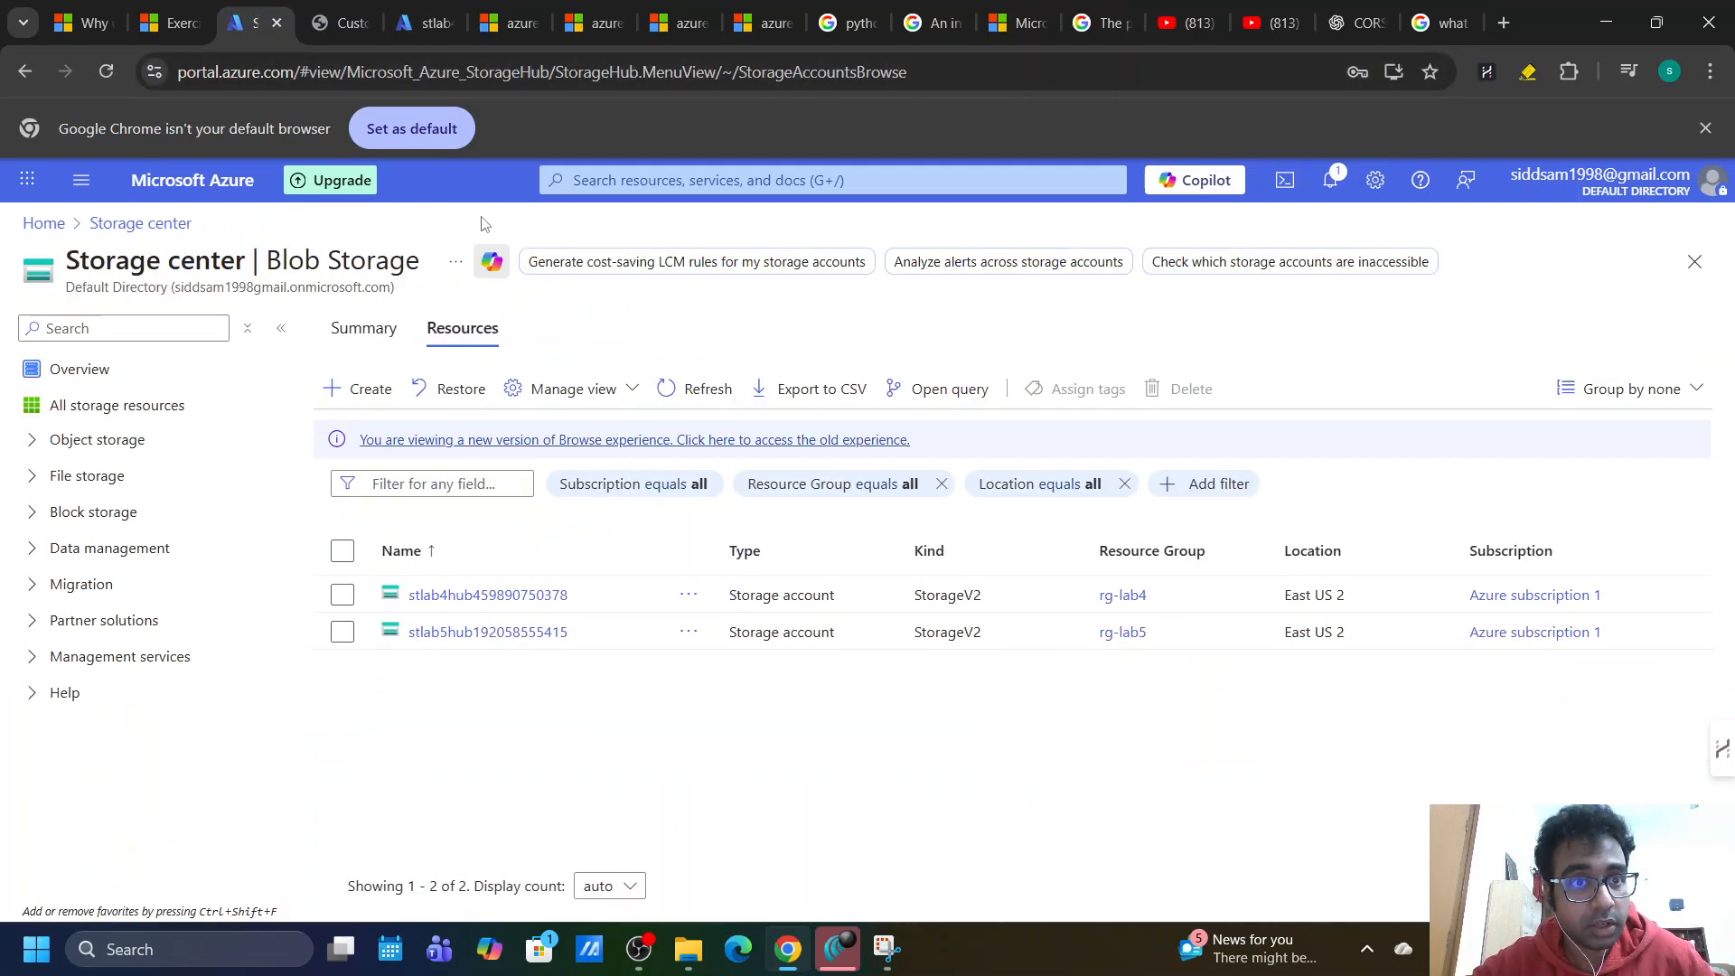
left_click(581, 180)
type("lan")
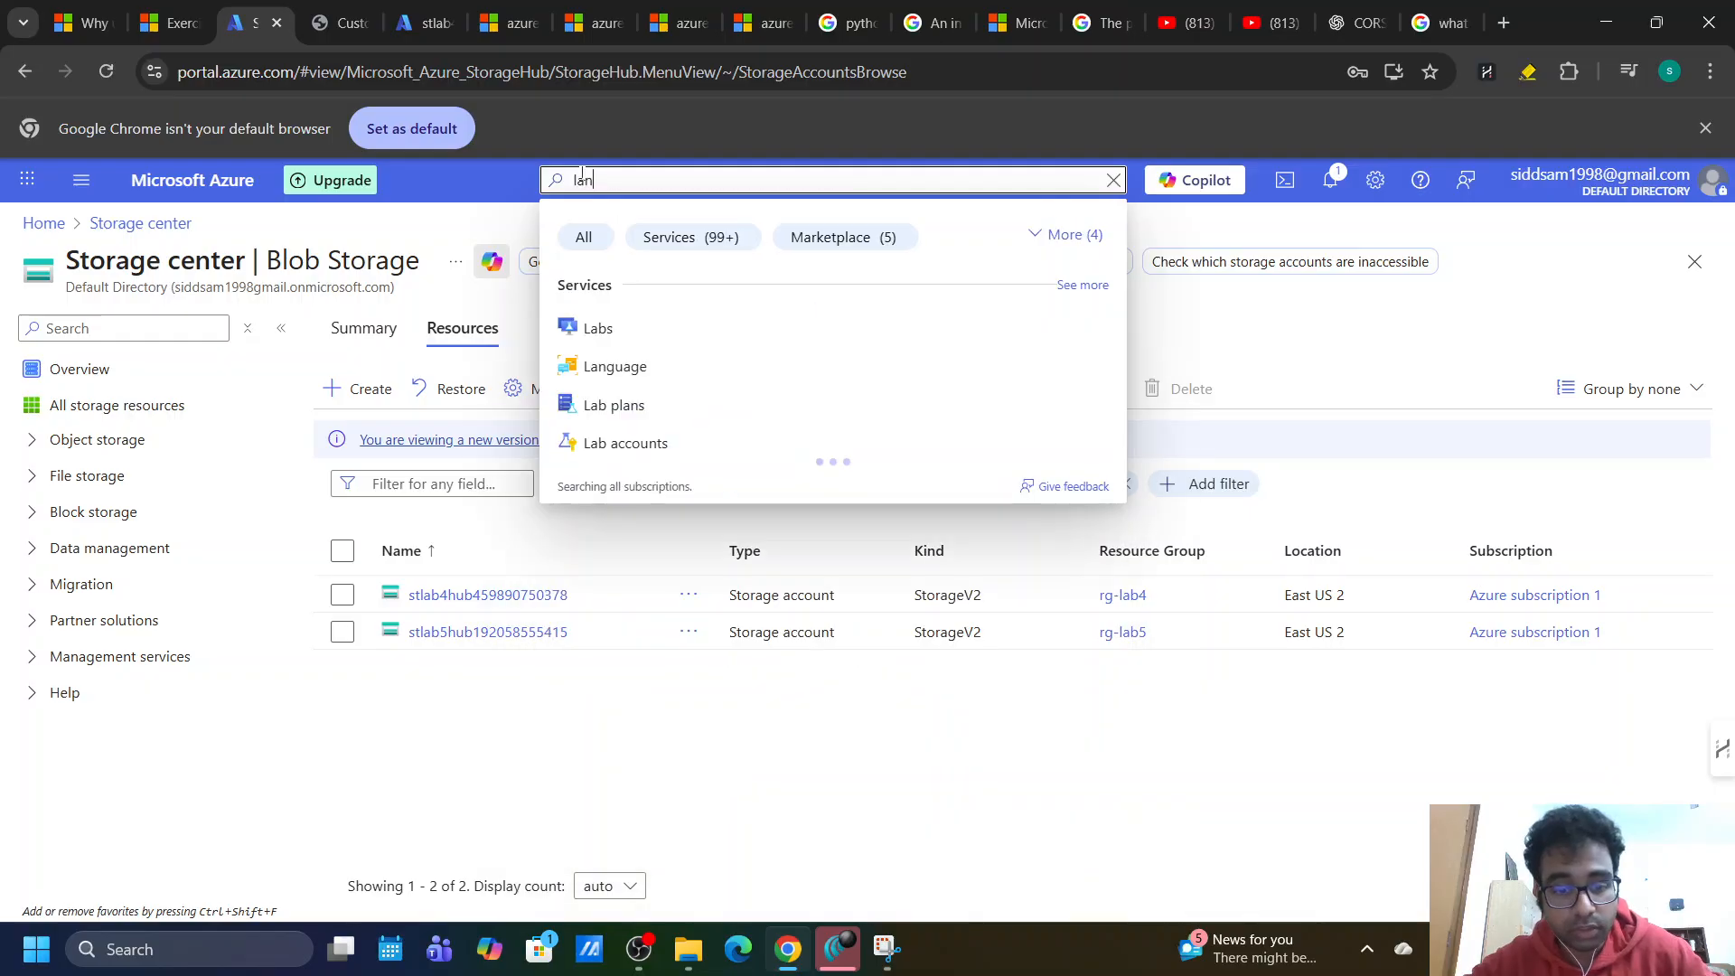
left_click(610, 337)
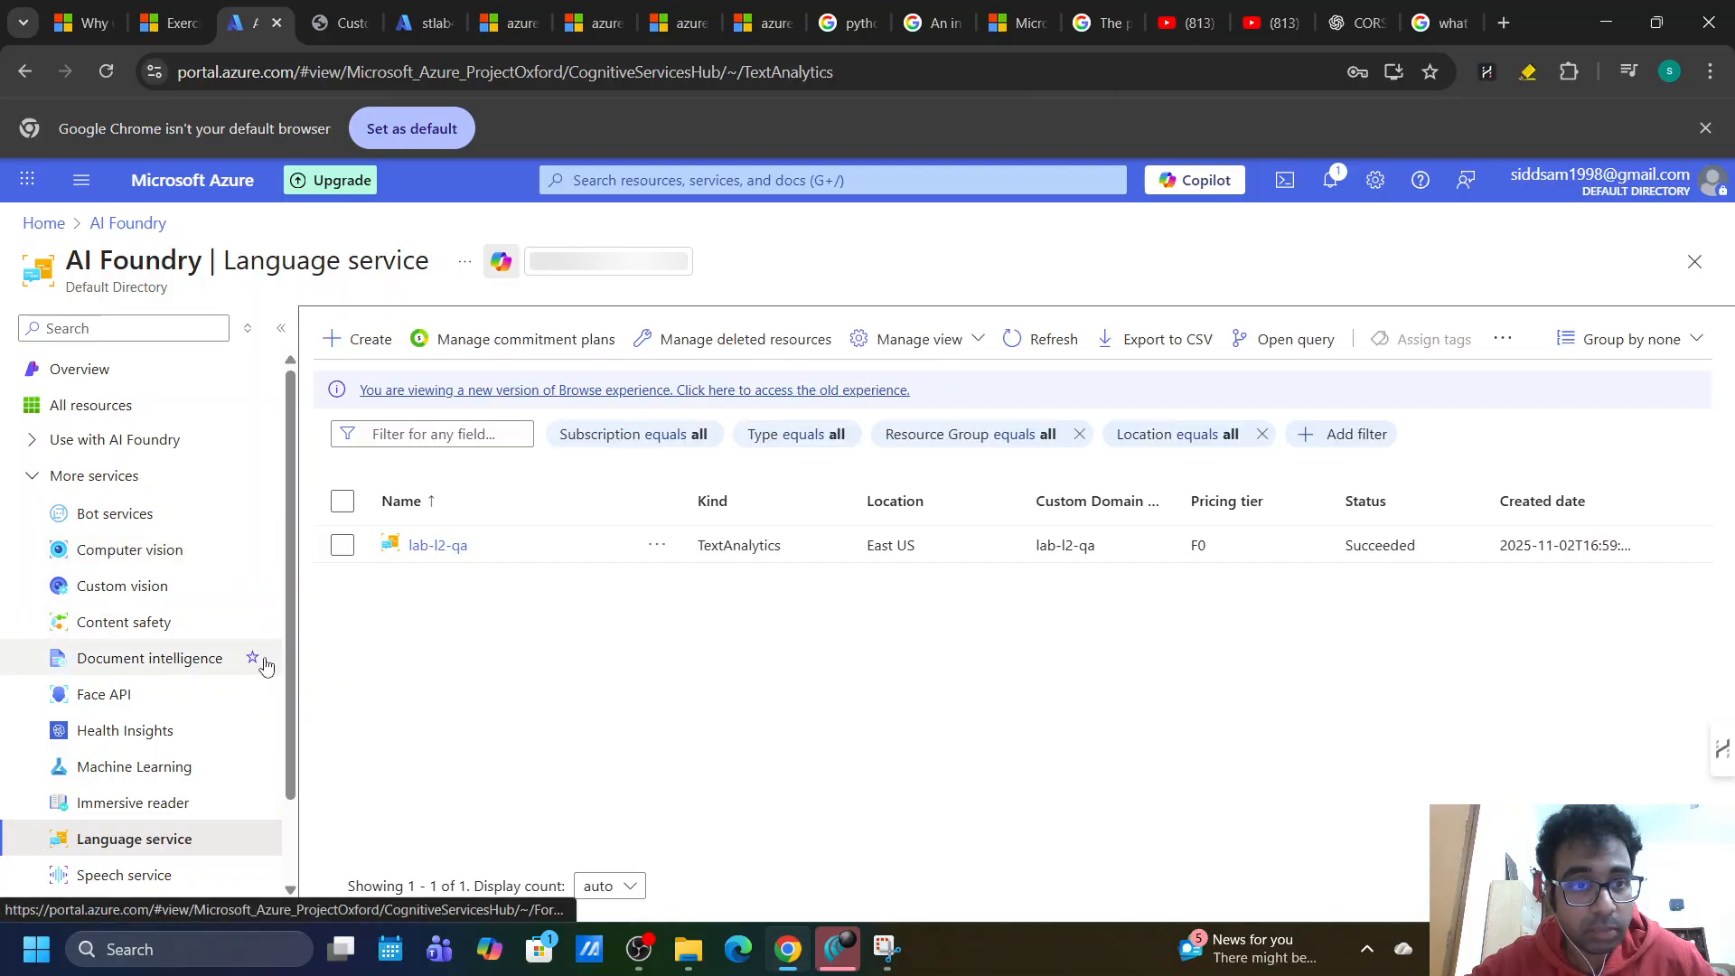
Look through the AI Foundry service categories and open the AI Foundry overview.
scroll(291, 687, "down", 2)
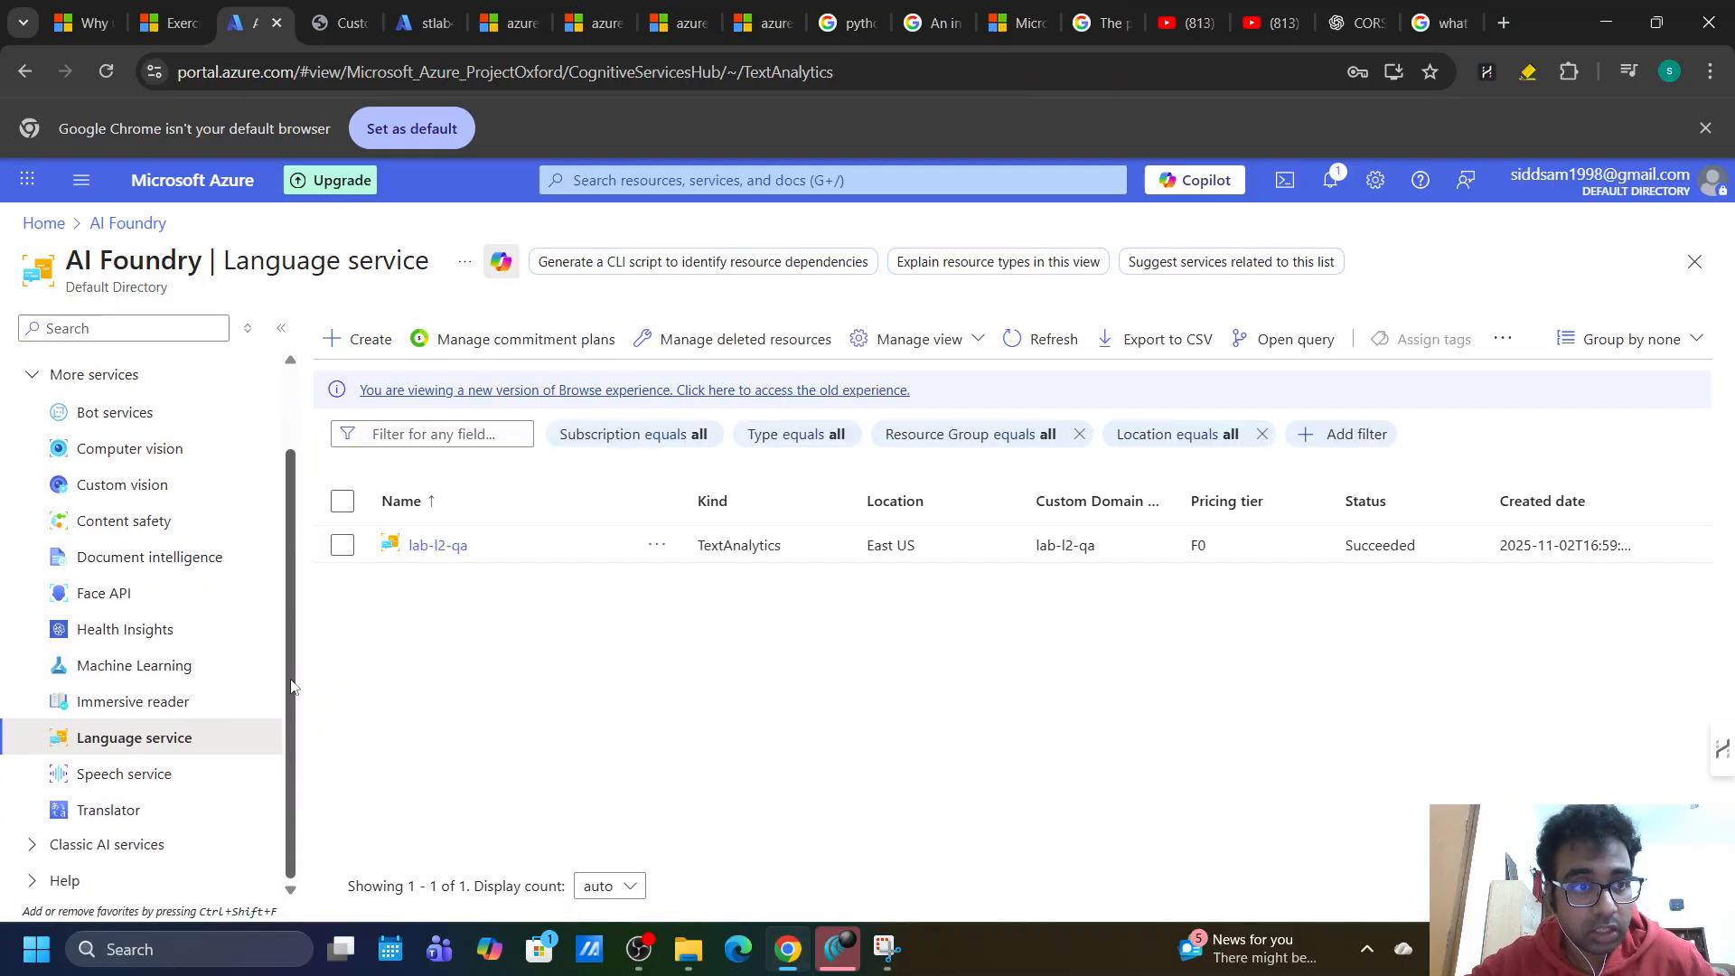
scroll(291, 687, "up", 2)
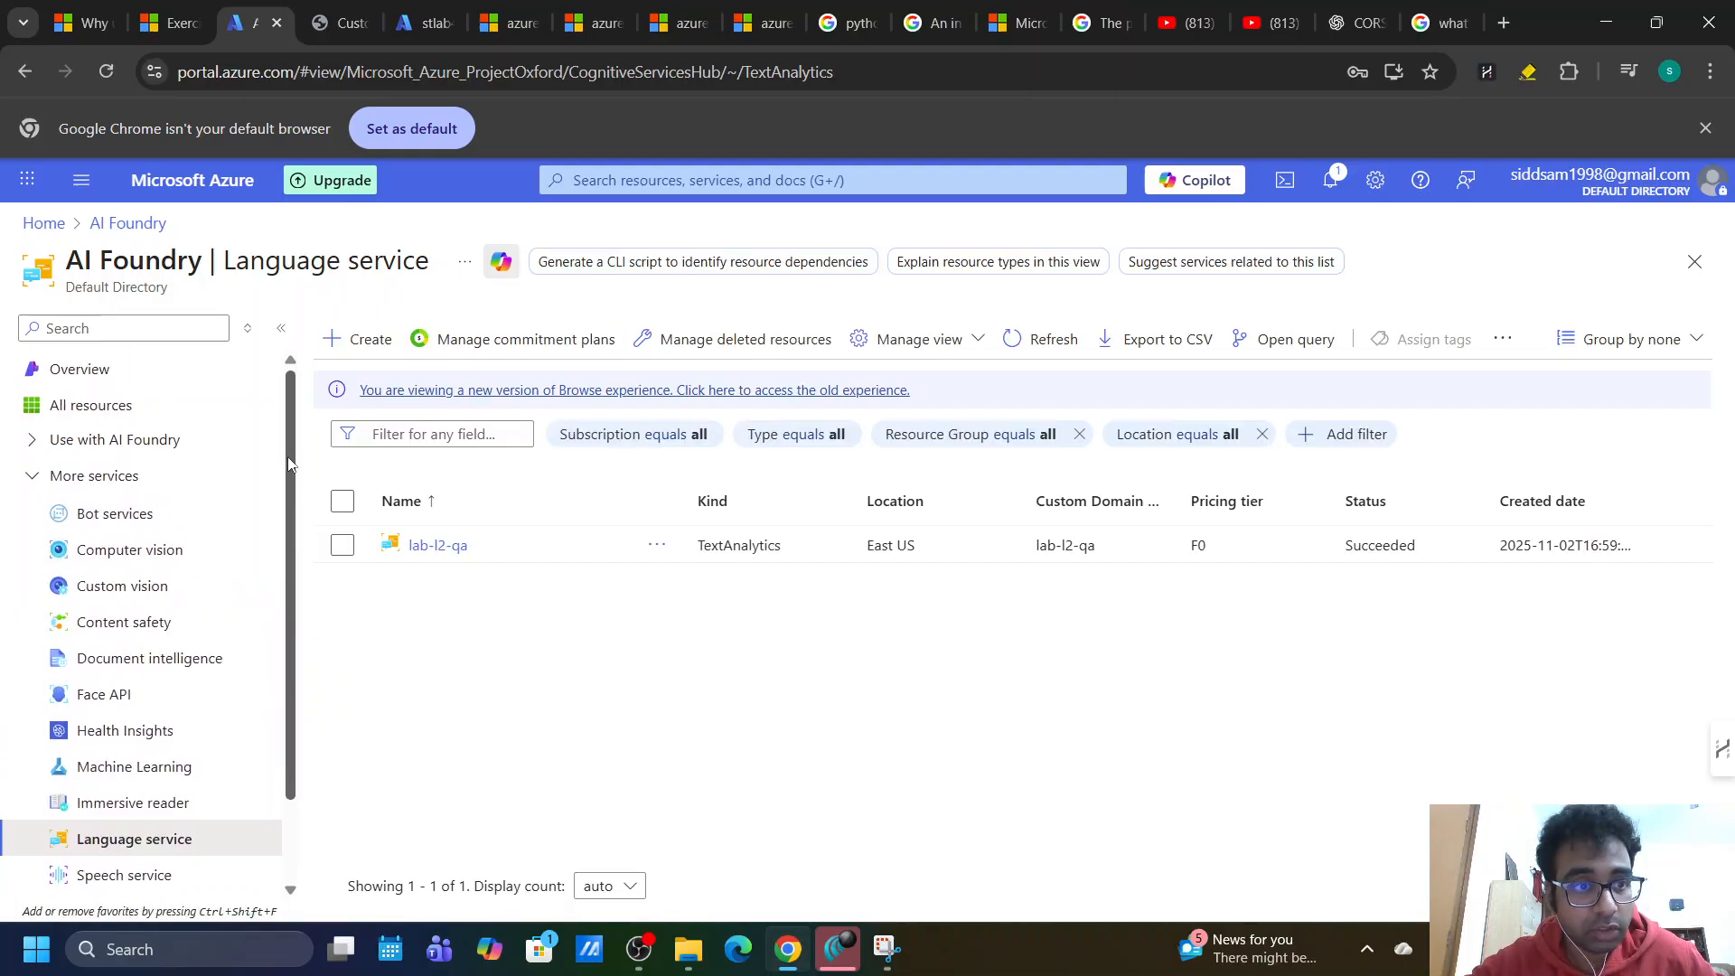
left_click(31, 477)
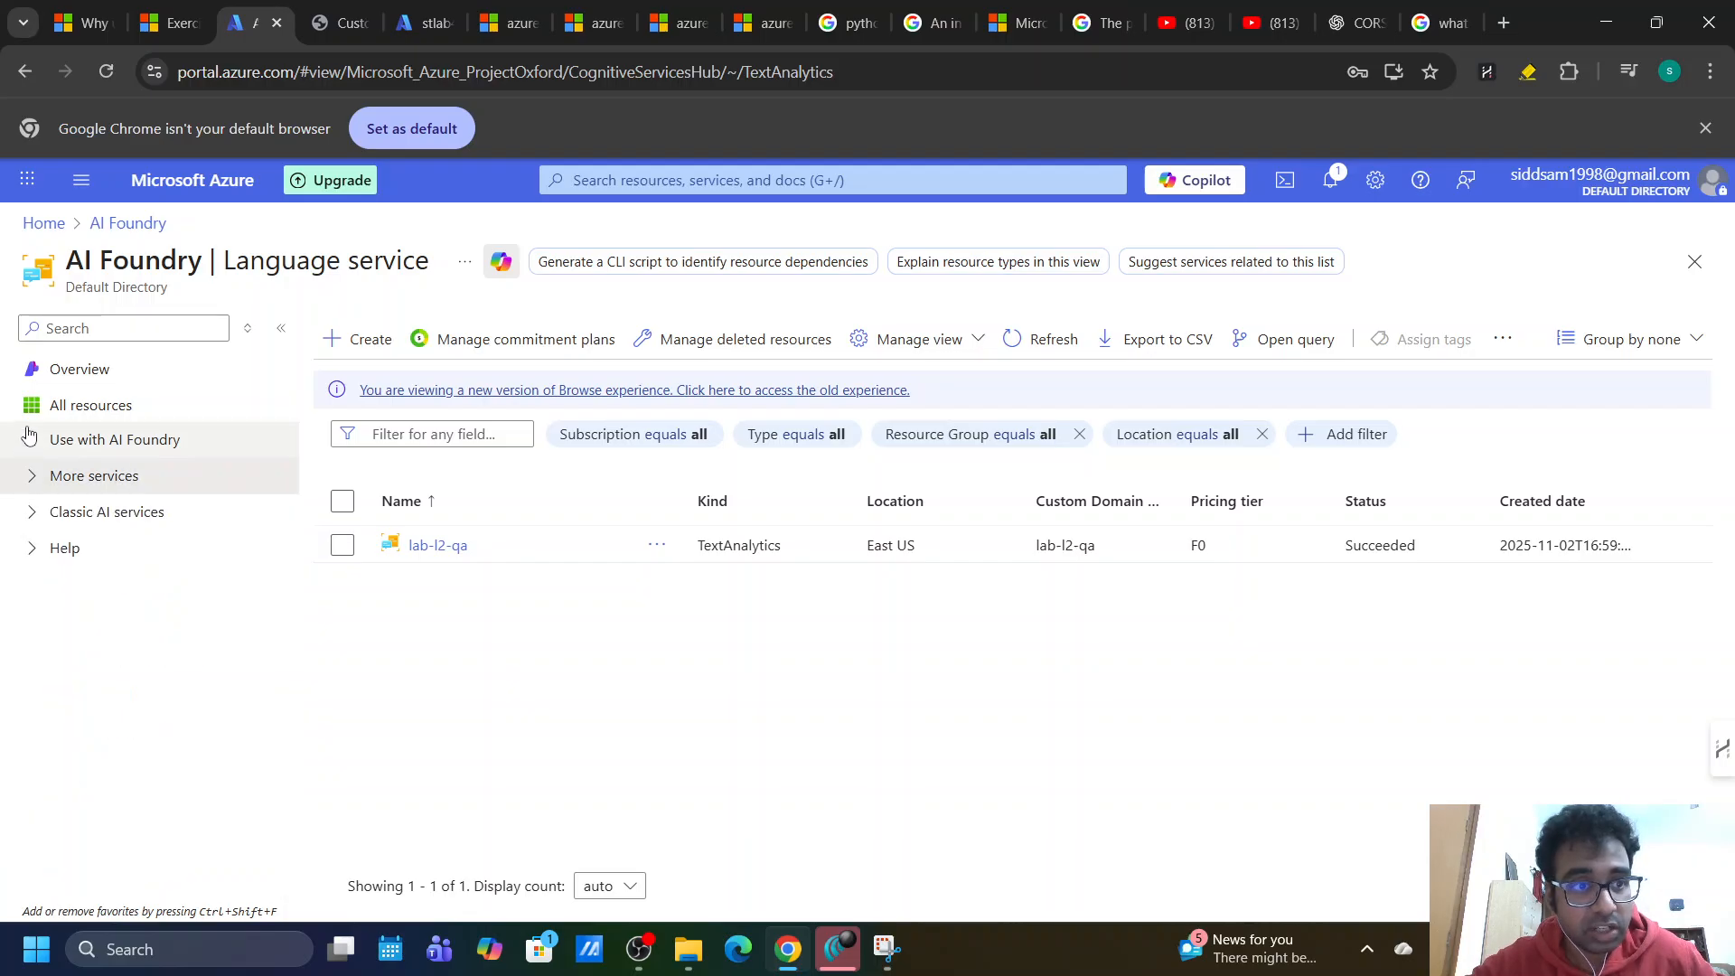
left_click(94, 379)
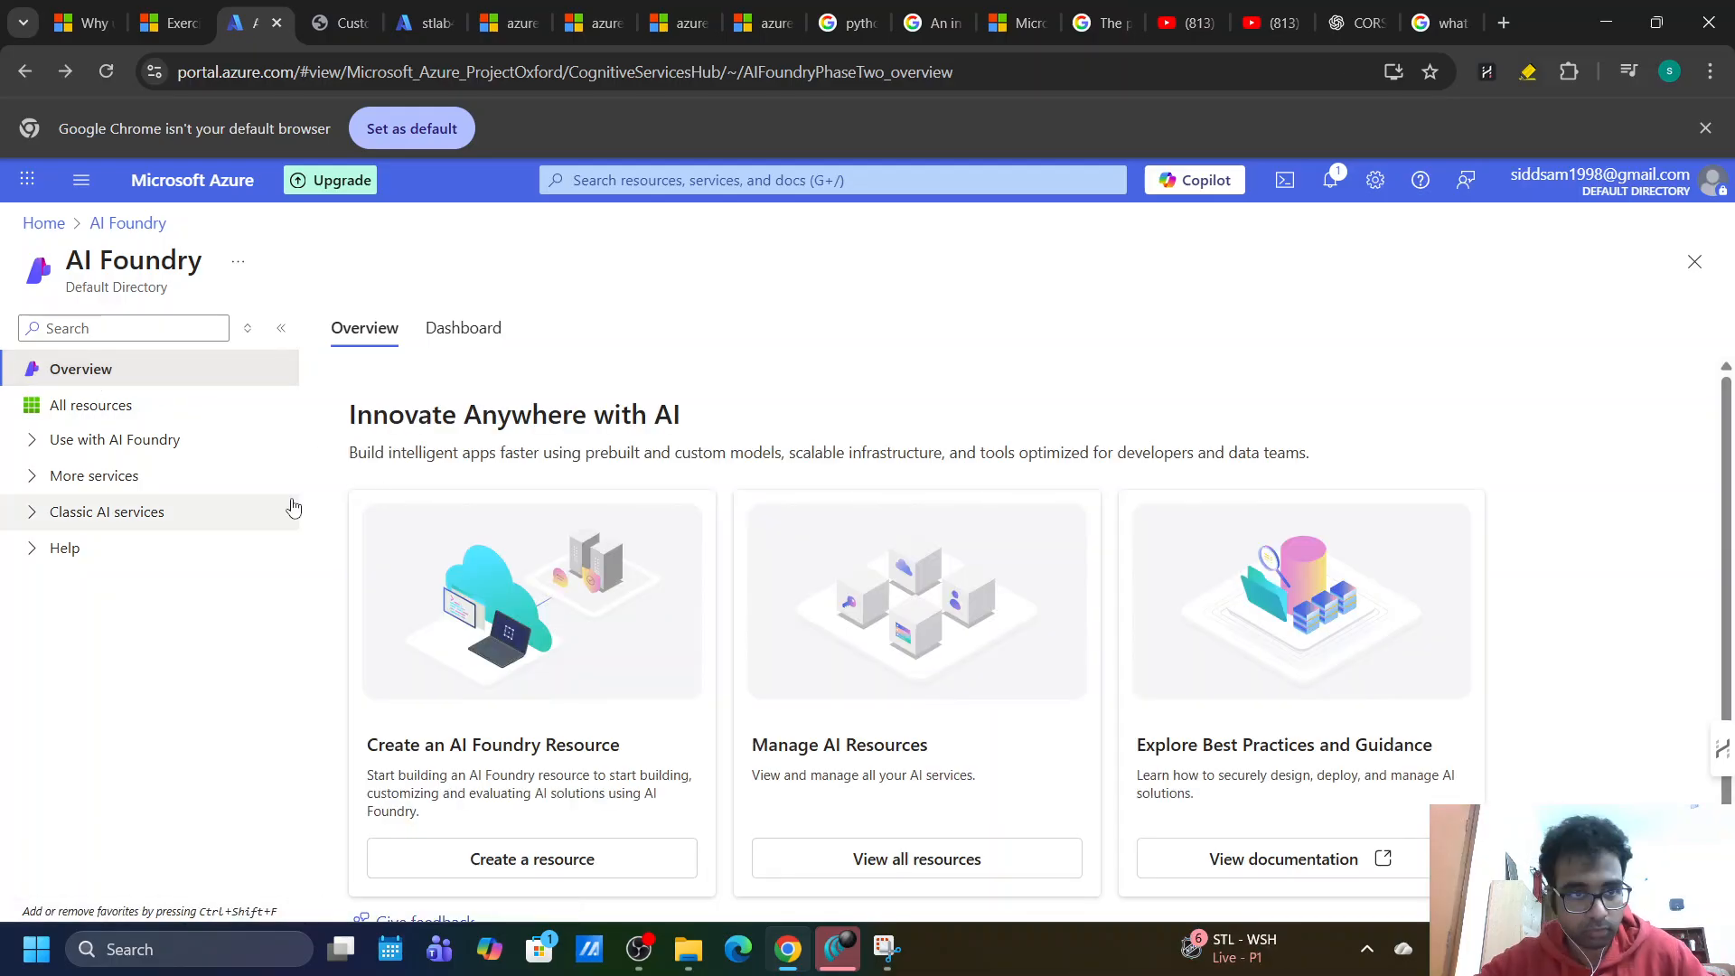
Open the lab-l2-qa Language resource and view its system-assigned identity settings under Resource Management.
left_click(583, 182)
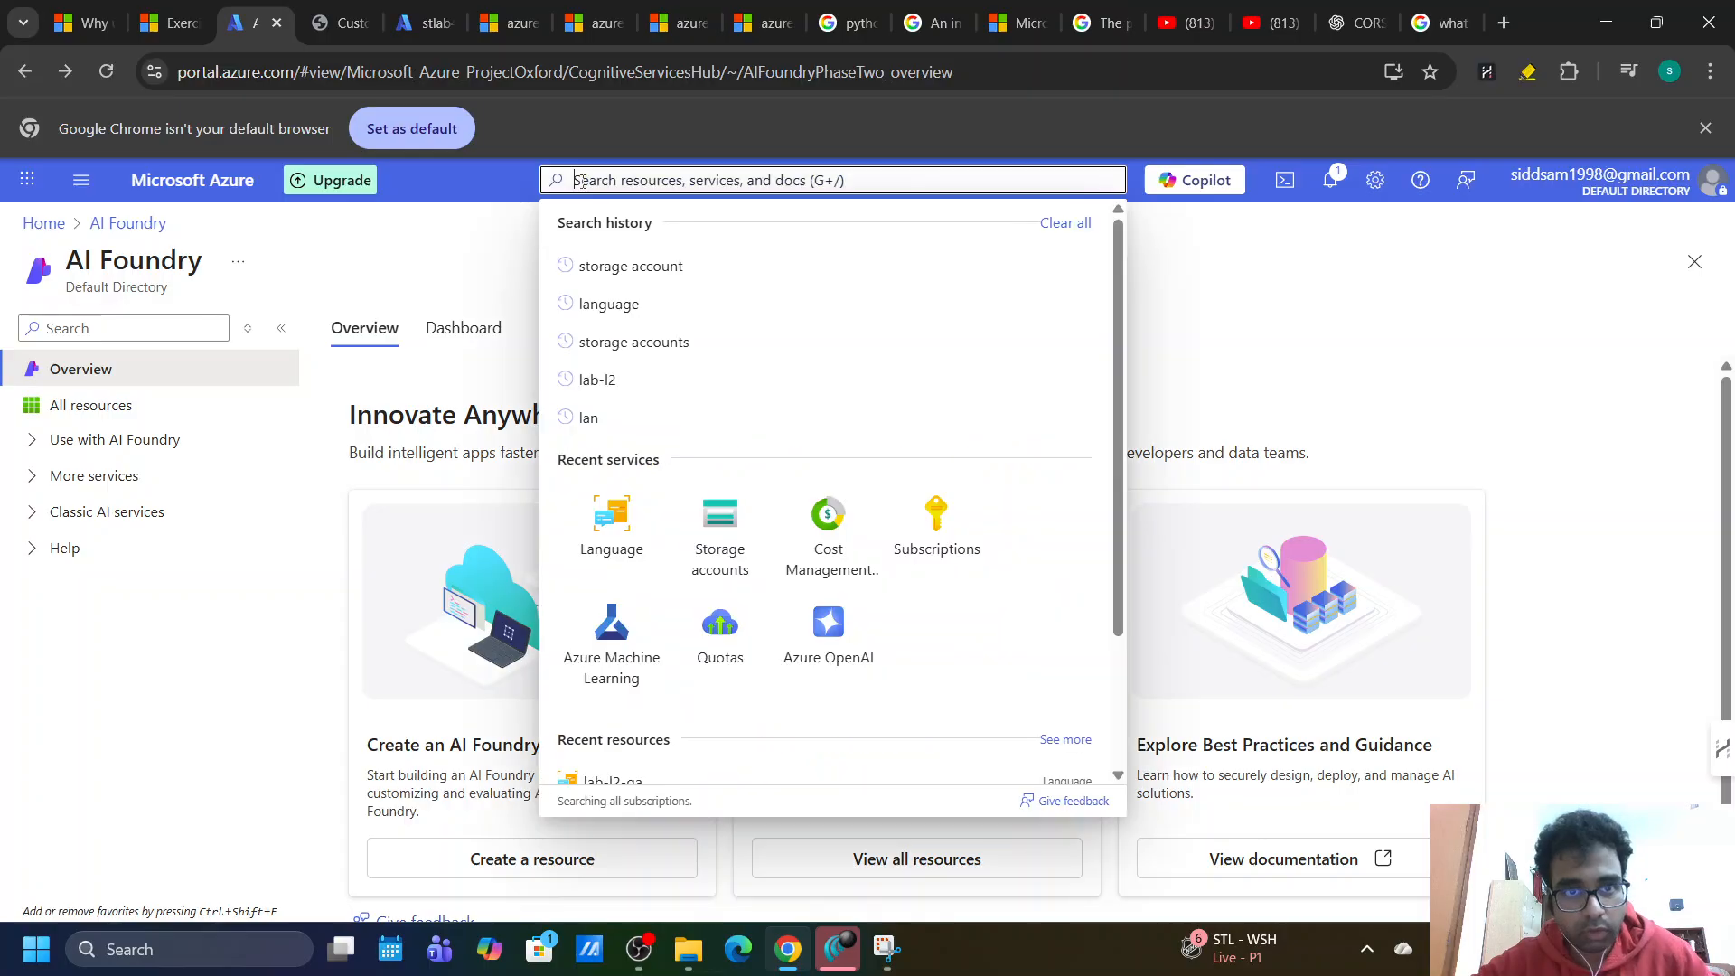
scroll(632, 579, "down", 2)
left_click(601, 616)
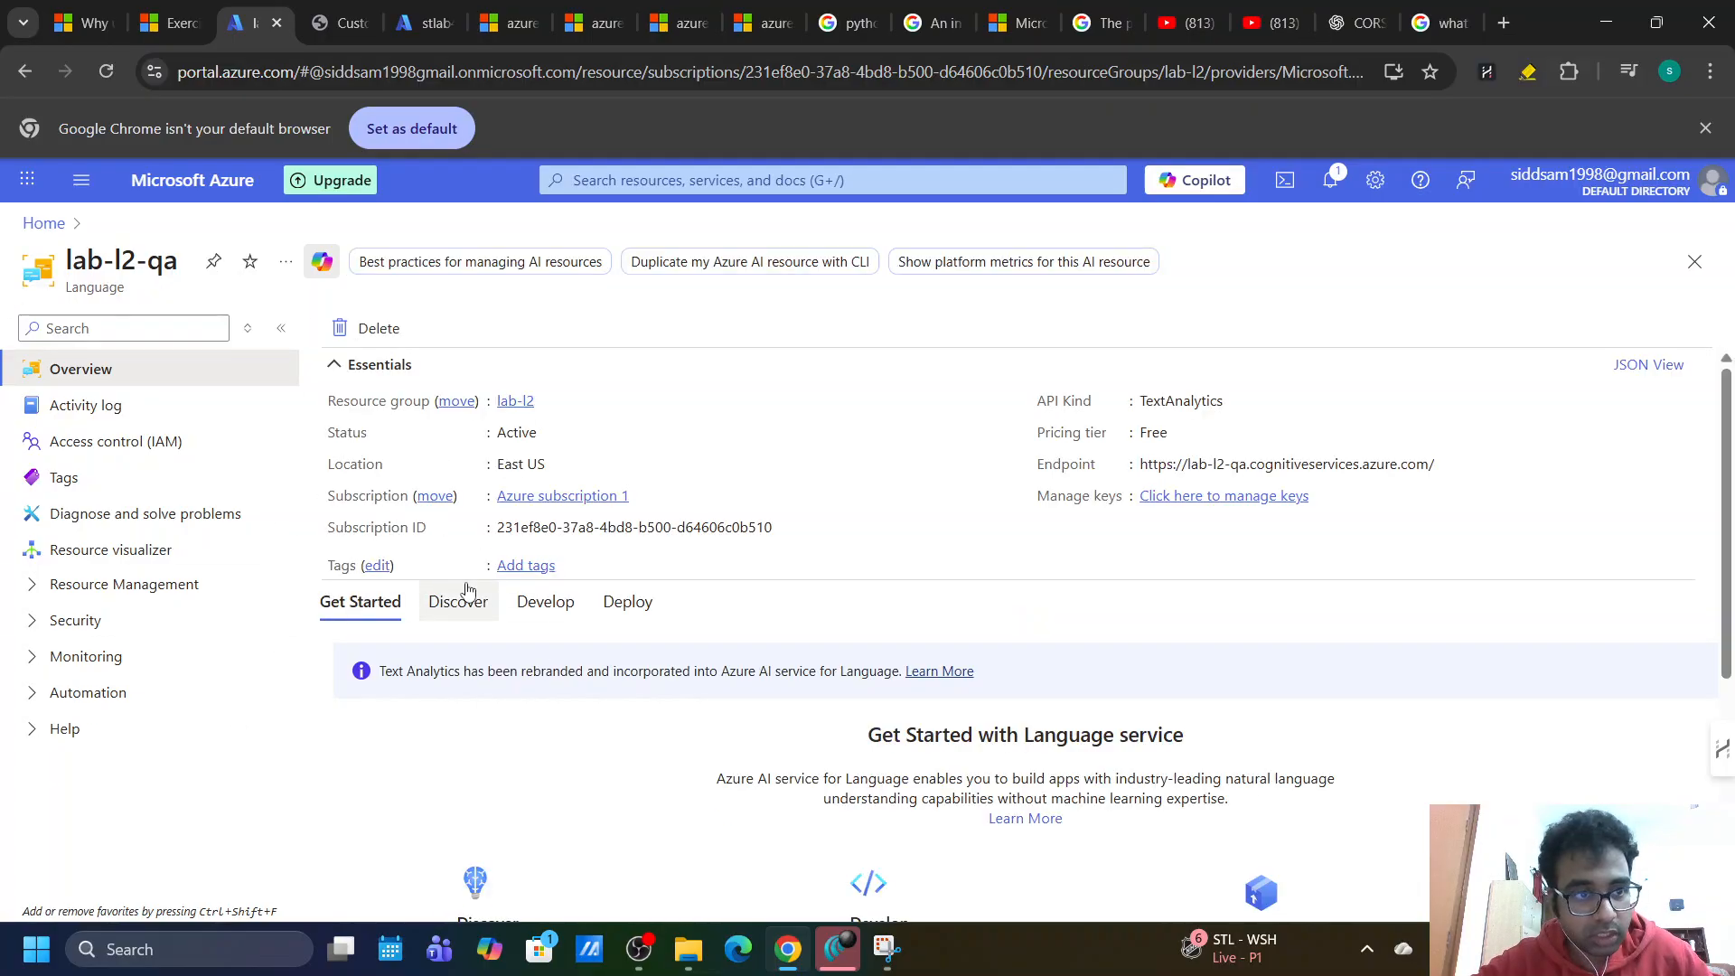
left_click(41, 587)
scroll(40, 592, "down", 2)
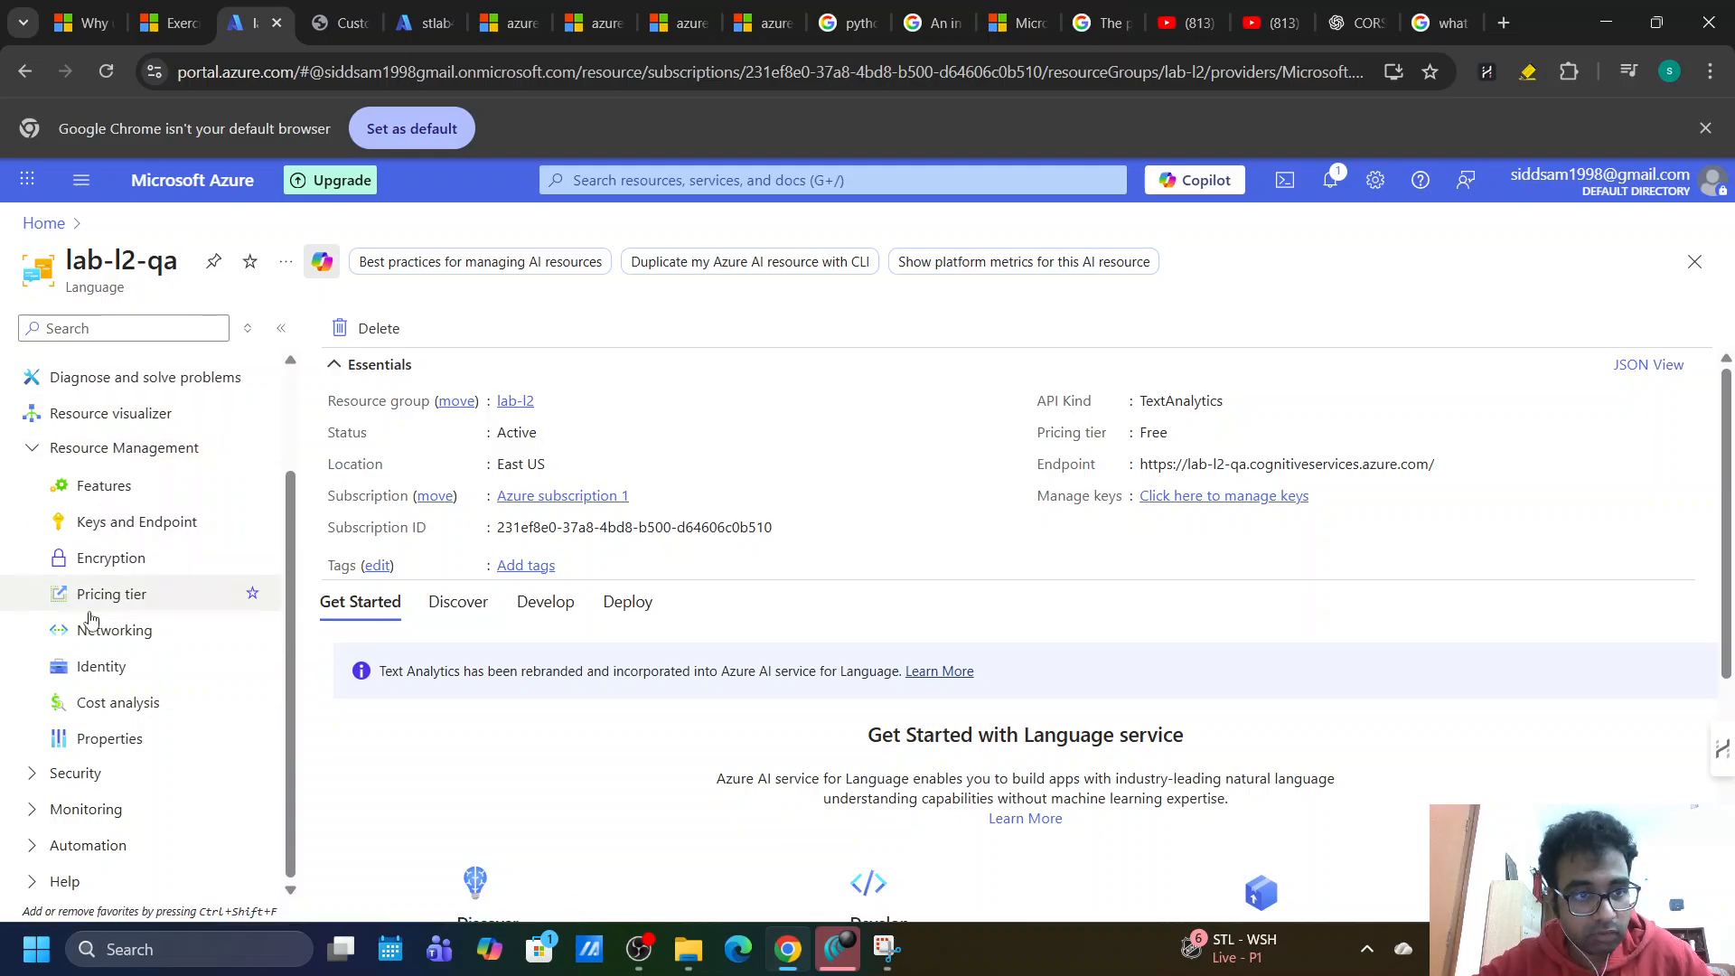
left_click(120, 683)
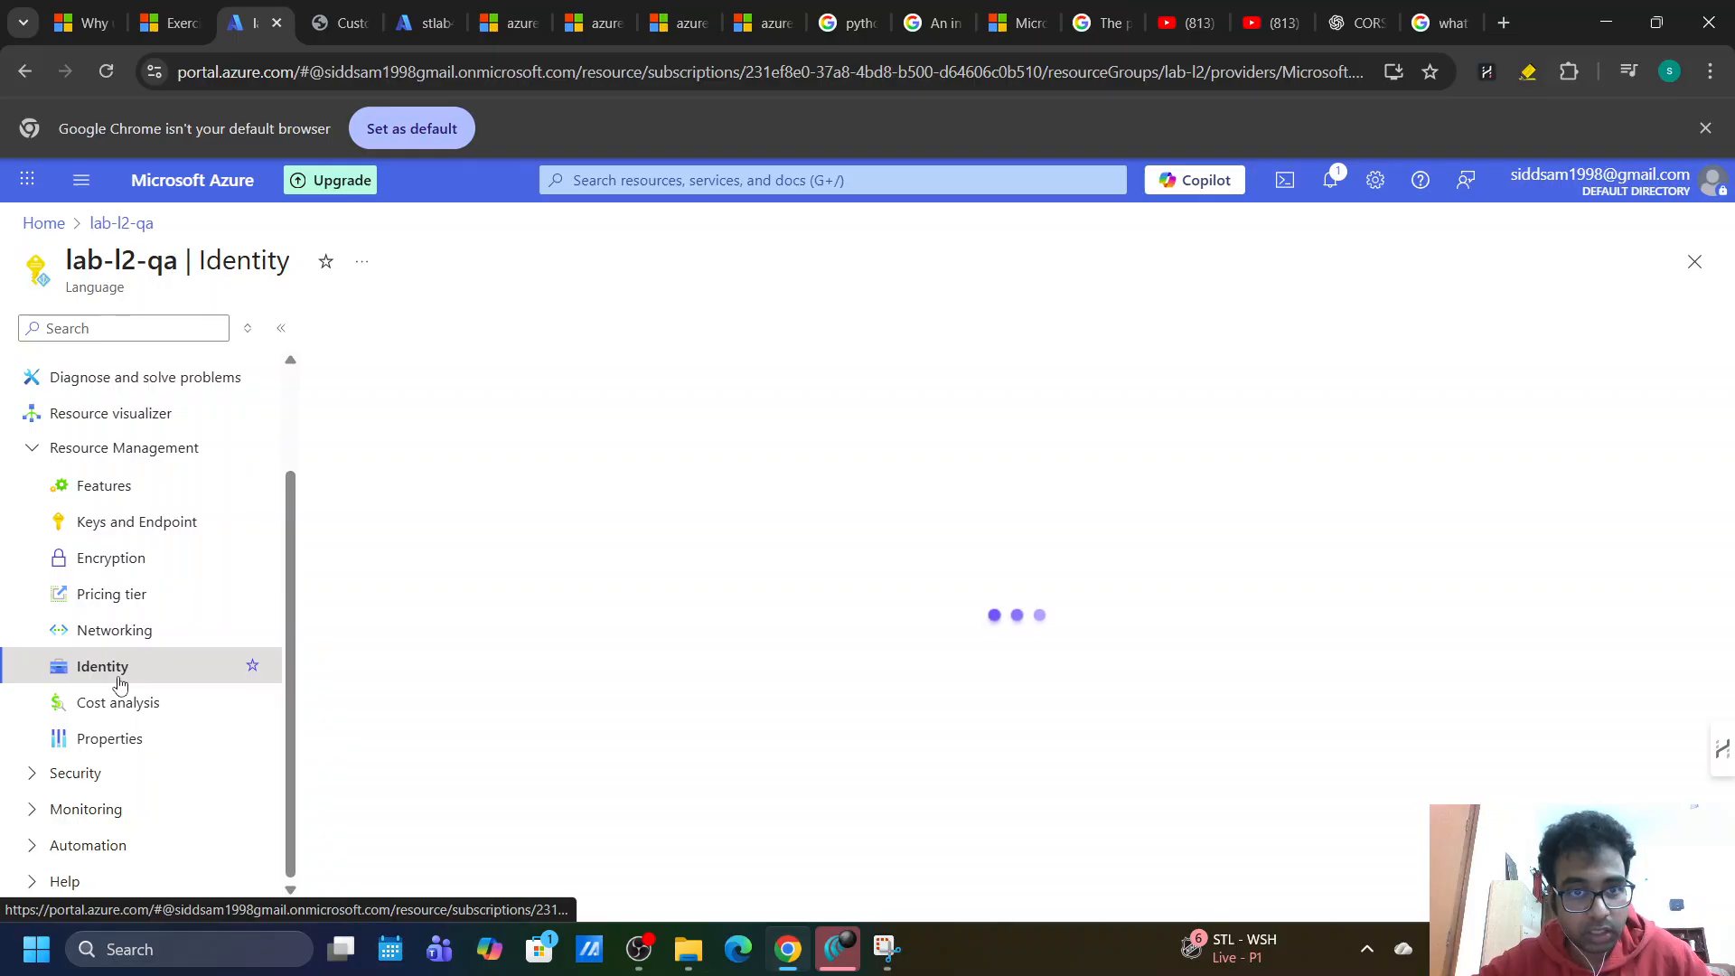
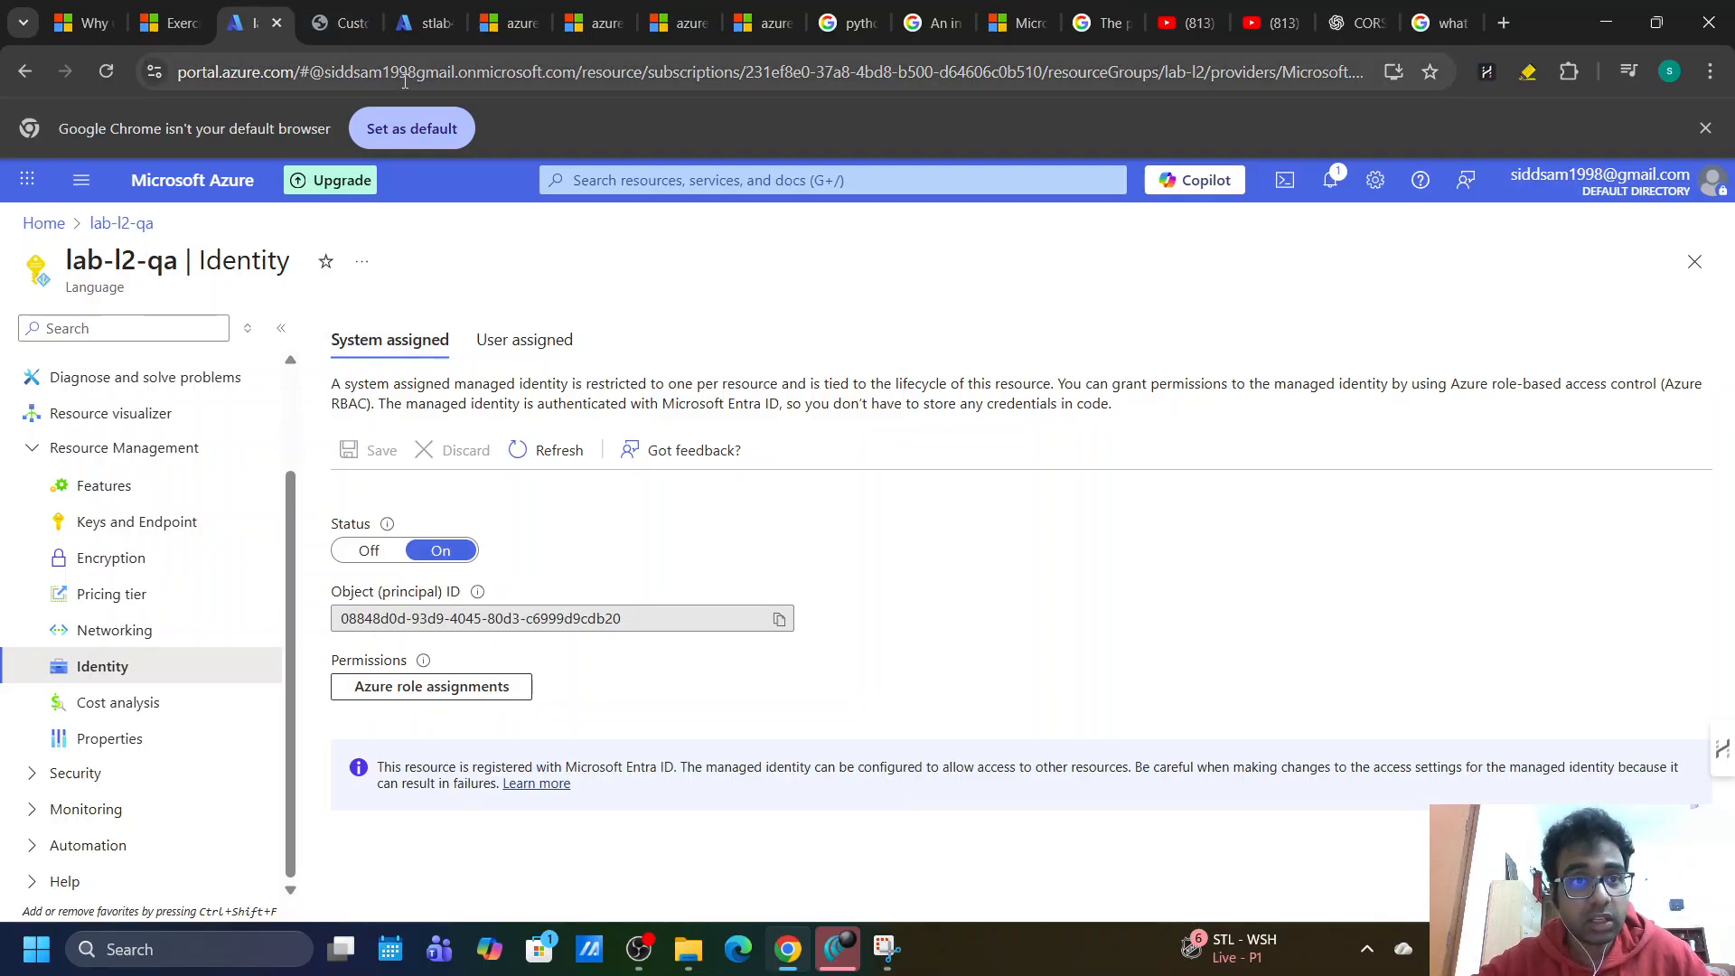
left_click(423, 11)
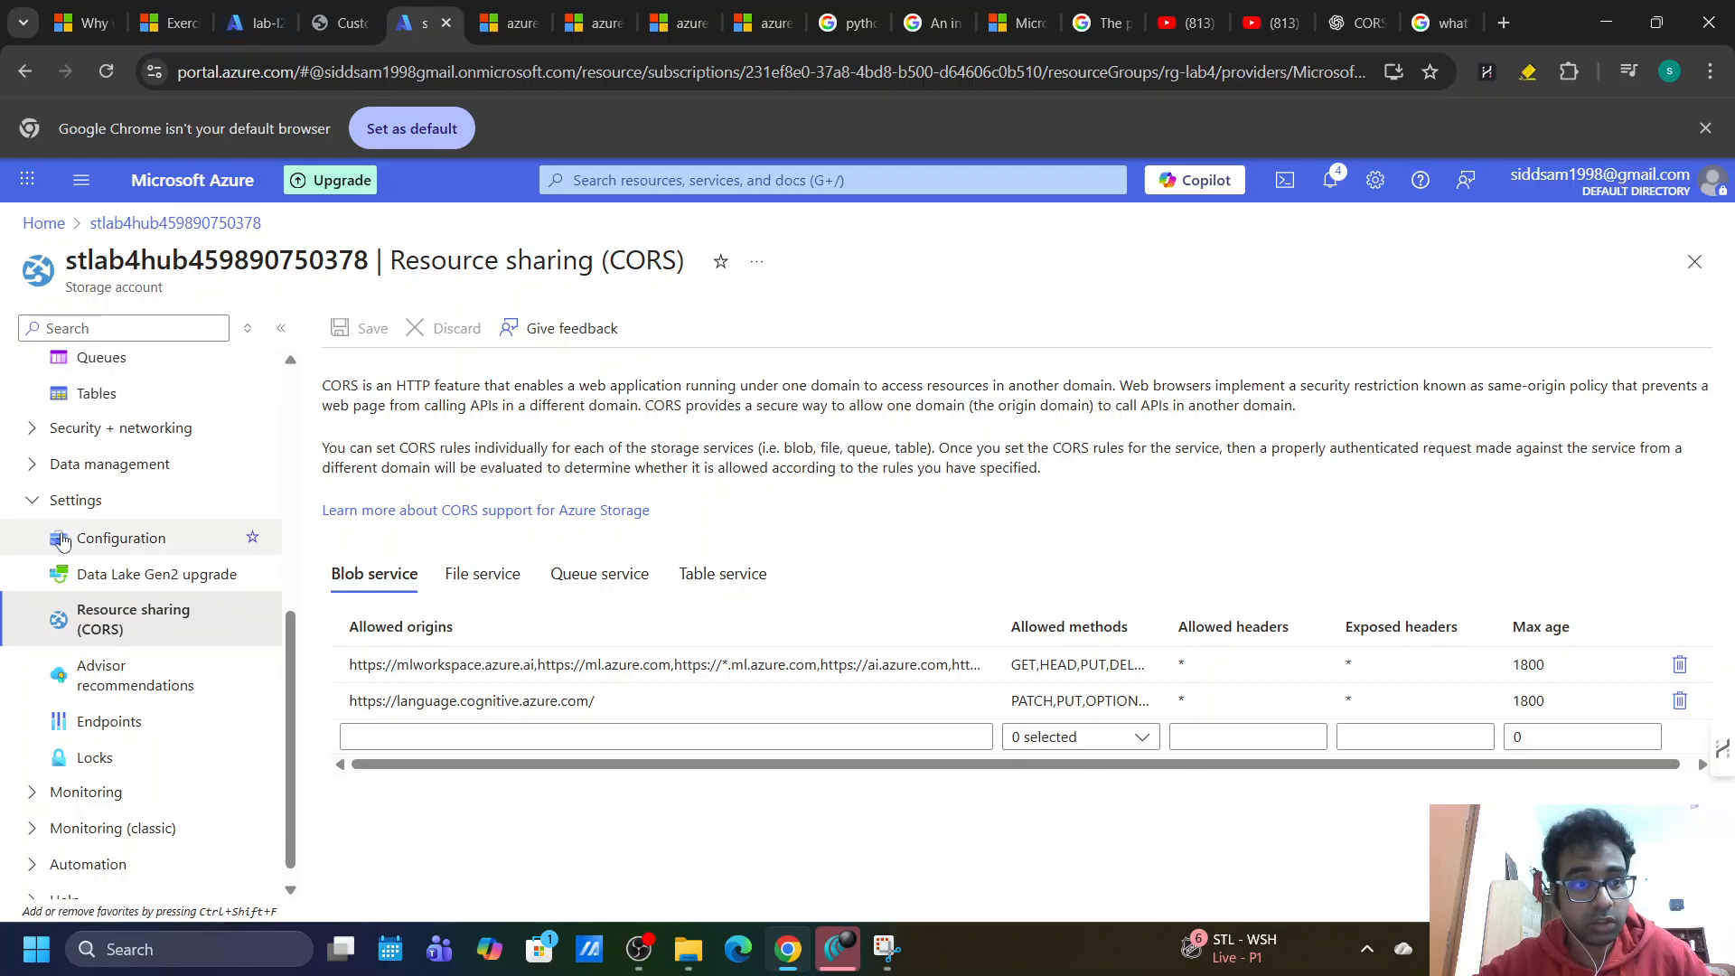
left_click(34, 500)
scroll(36, 500, "up", 3)
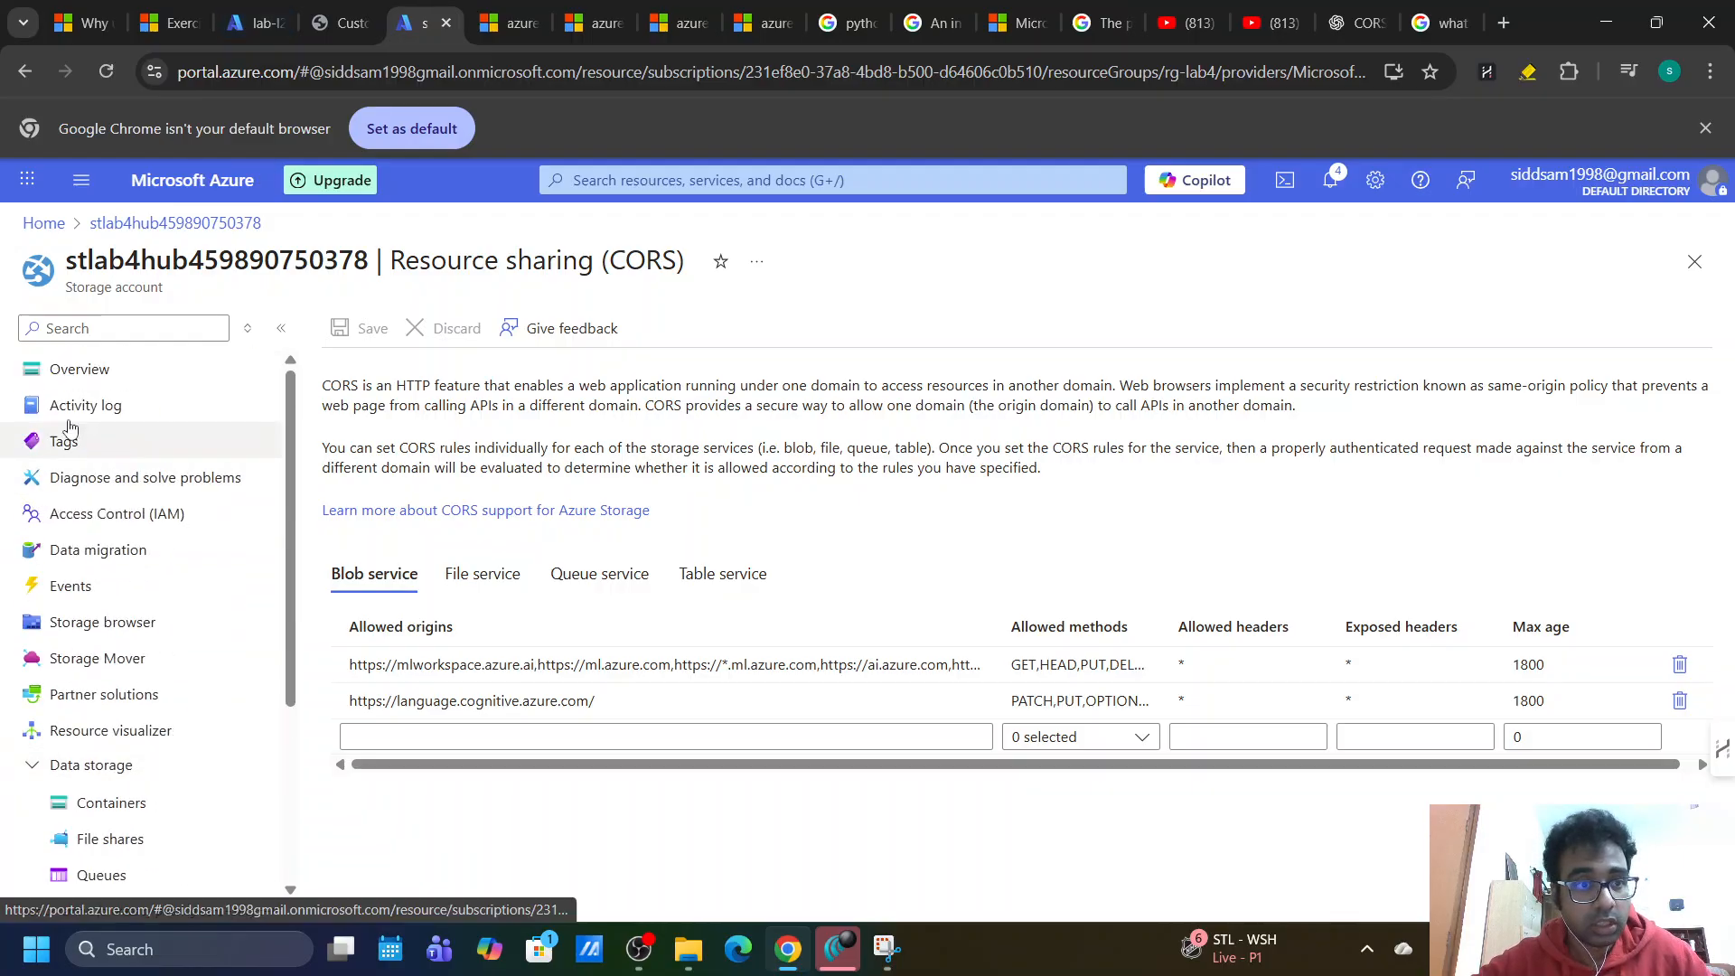
left_click(95, 372)
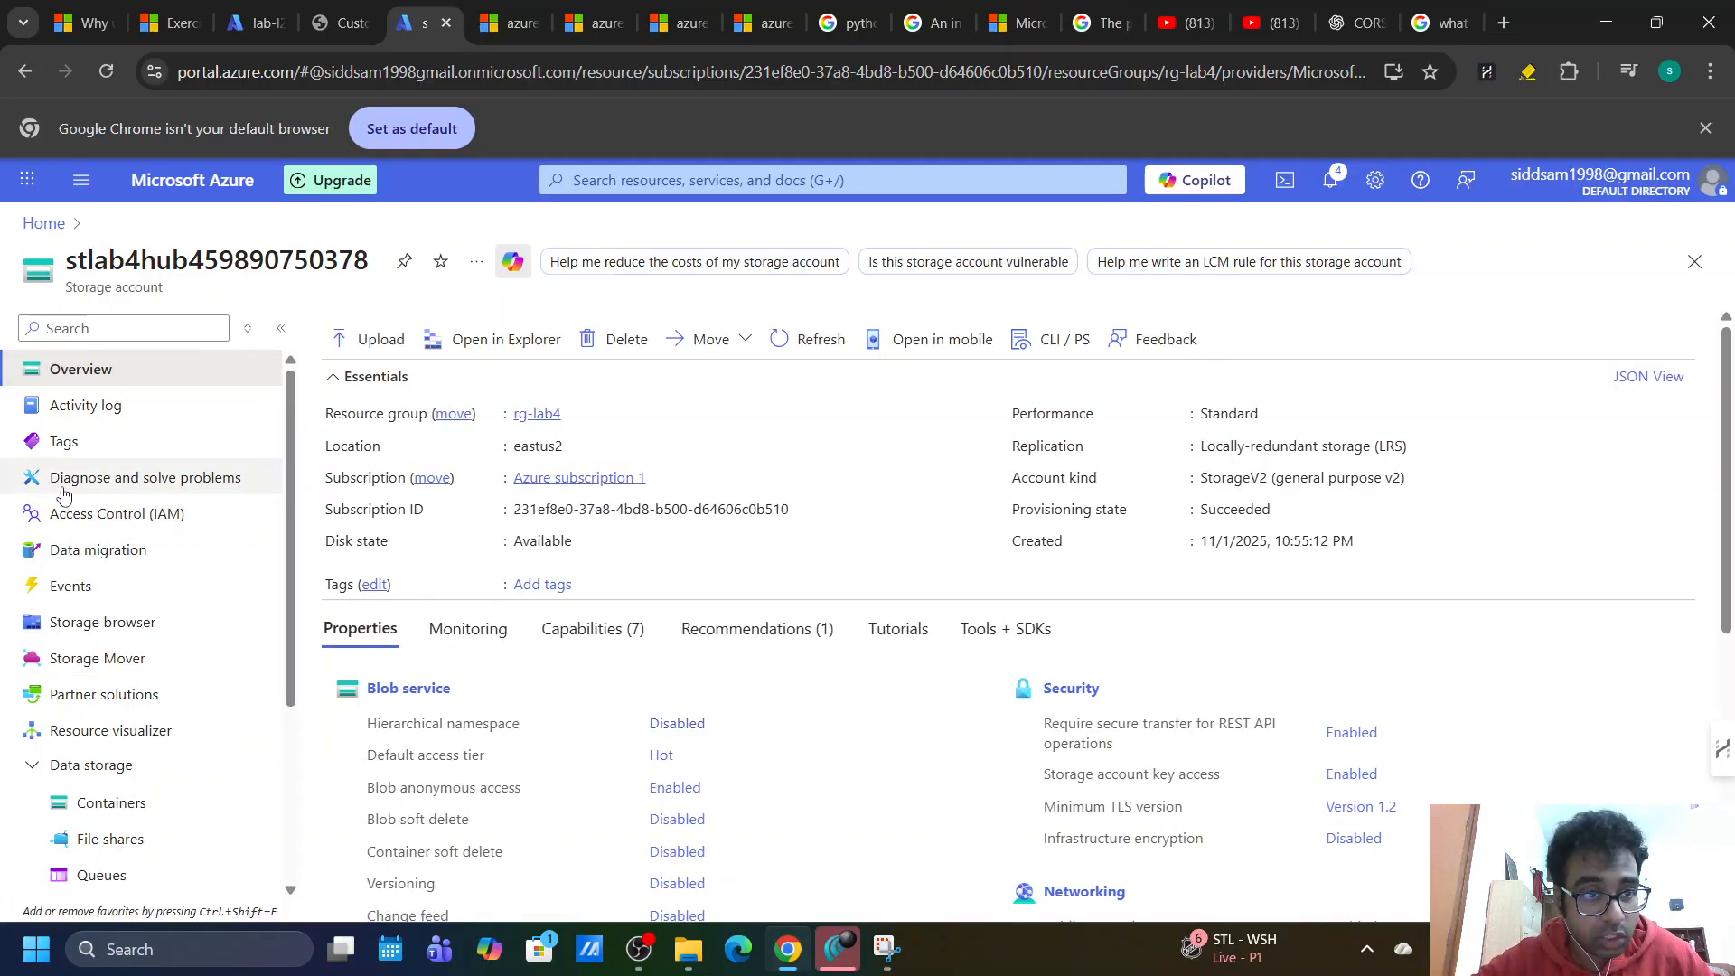
left_click(142, 520)
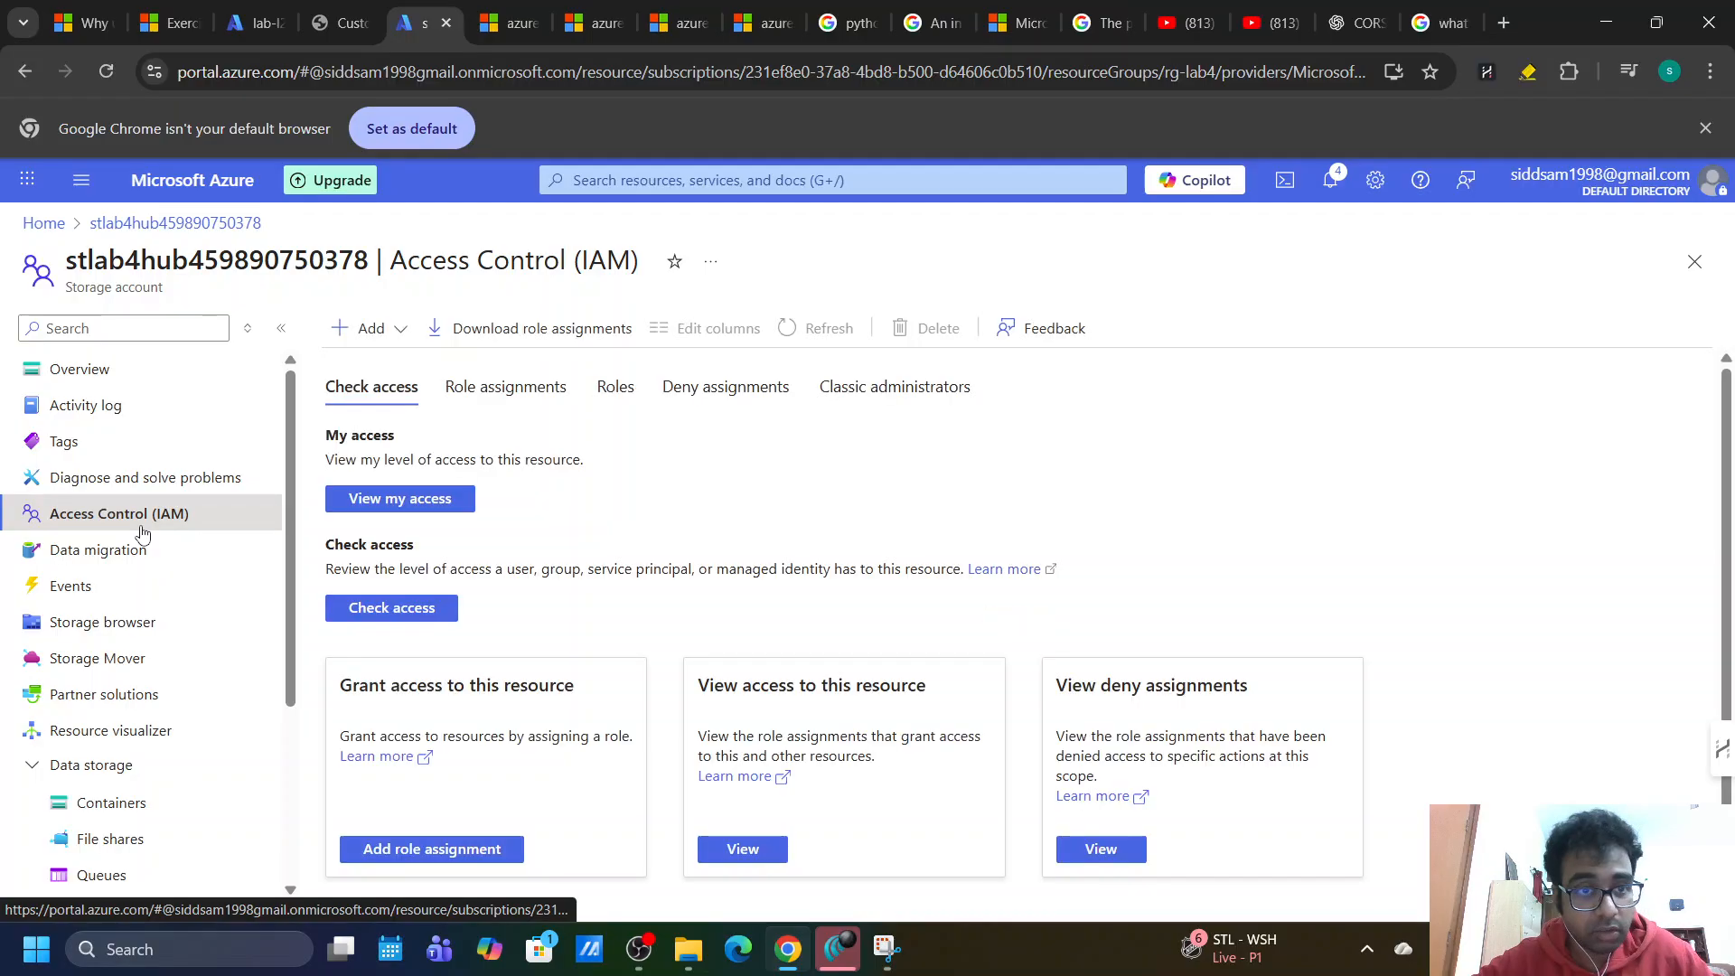
Examine the storage account's role assignments to see which blob data roles each user and managed identity holds.
scroll(492, 452, "down", 1)
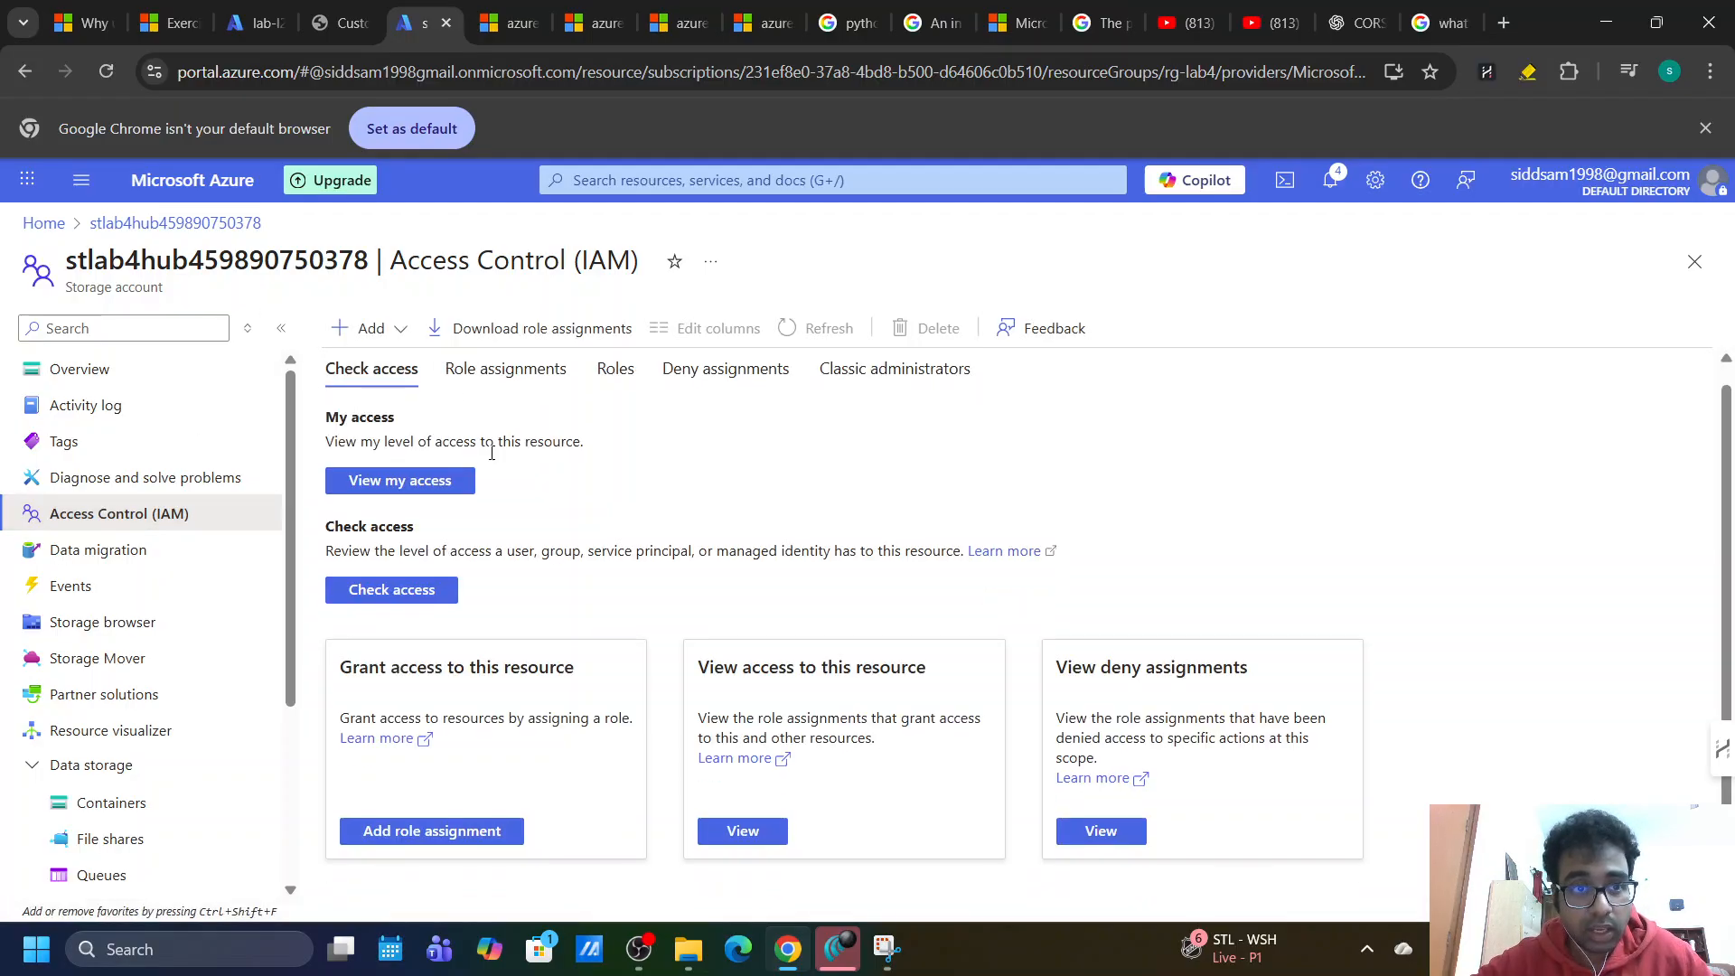
left_click(522, 377)
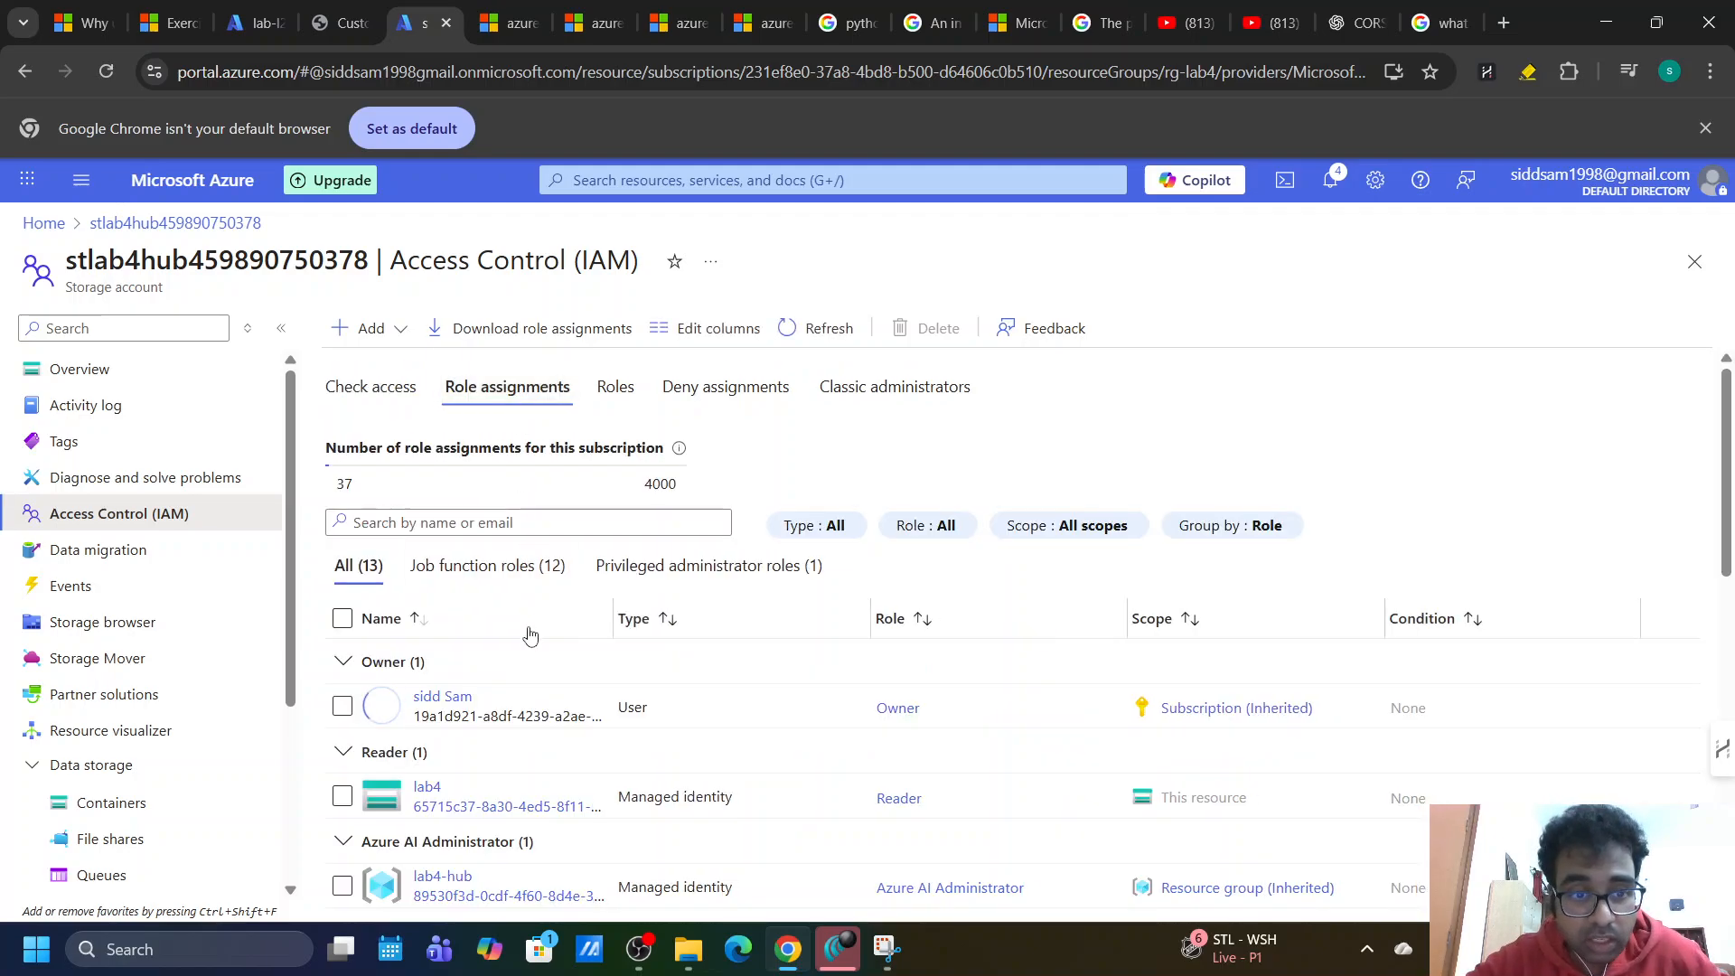
scroll(532, 684, "down", 3)
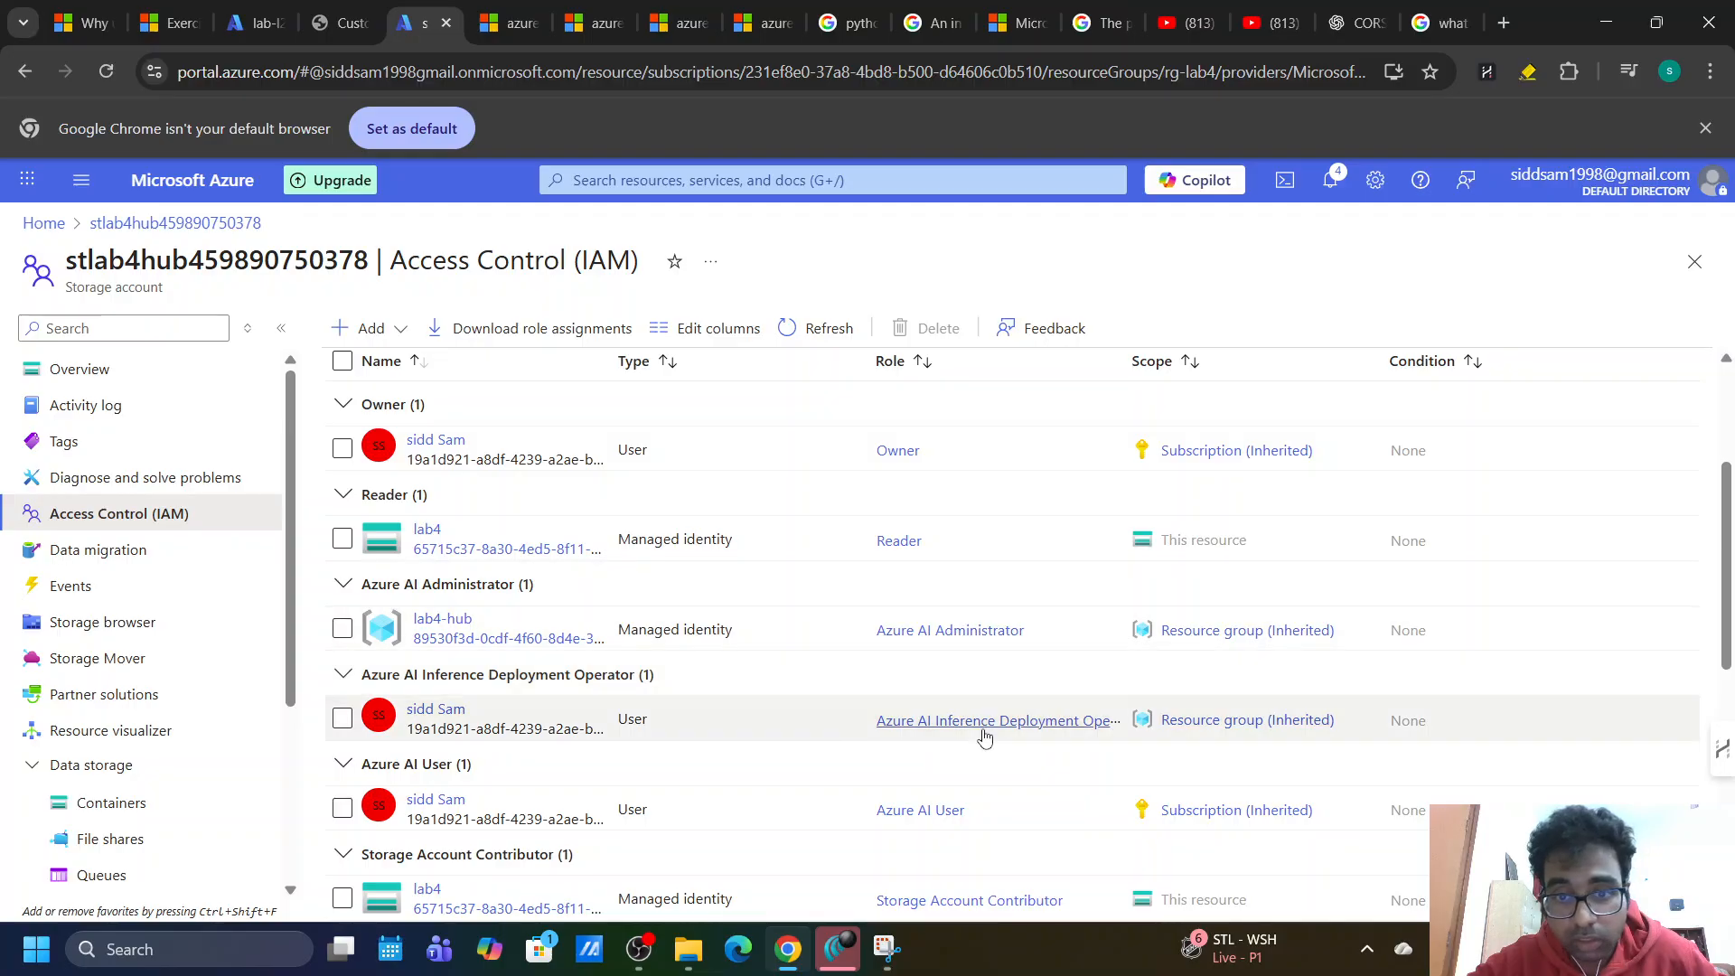
scroll(984, 734, "down", 3)
scroll(985, 736, "down", 1)
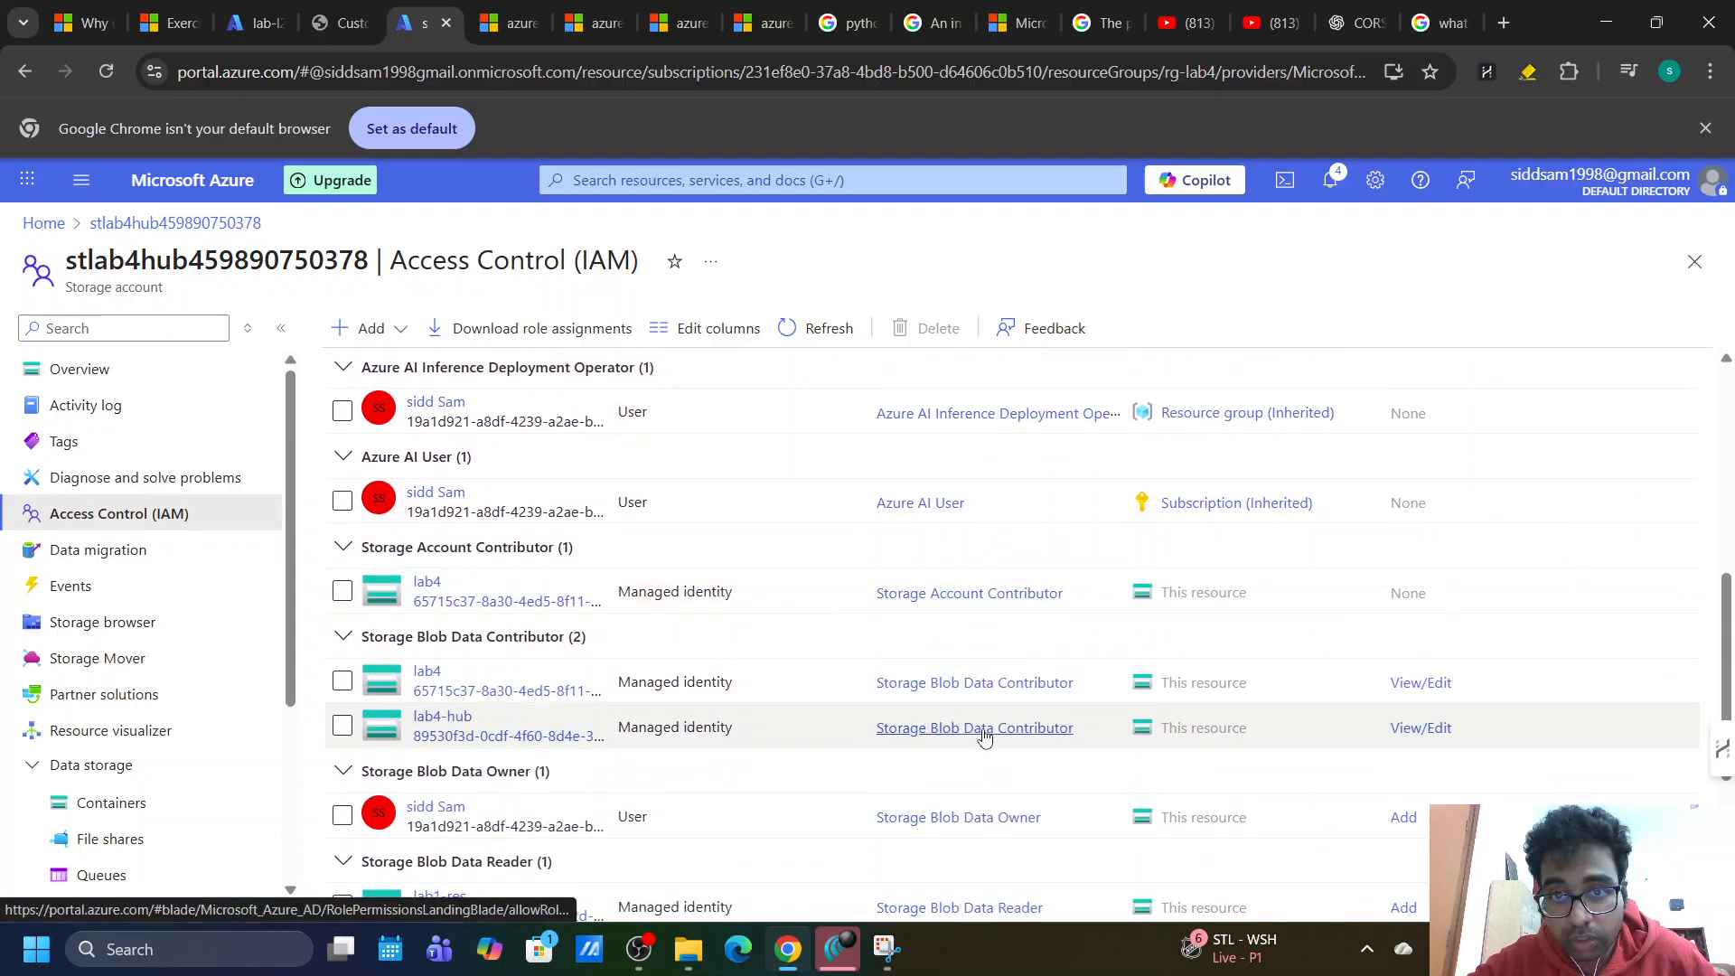
scroll(985, 736, "up", 4)
scroll(985, 737, "down", 2)
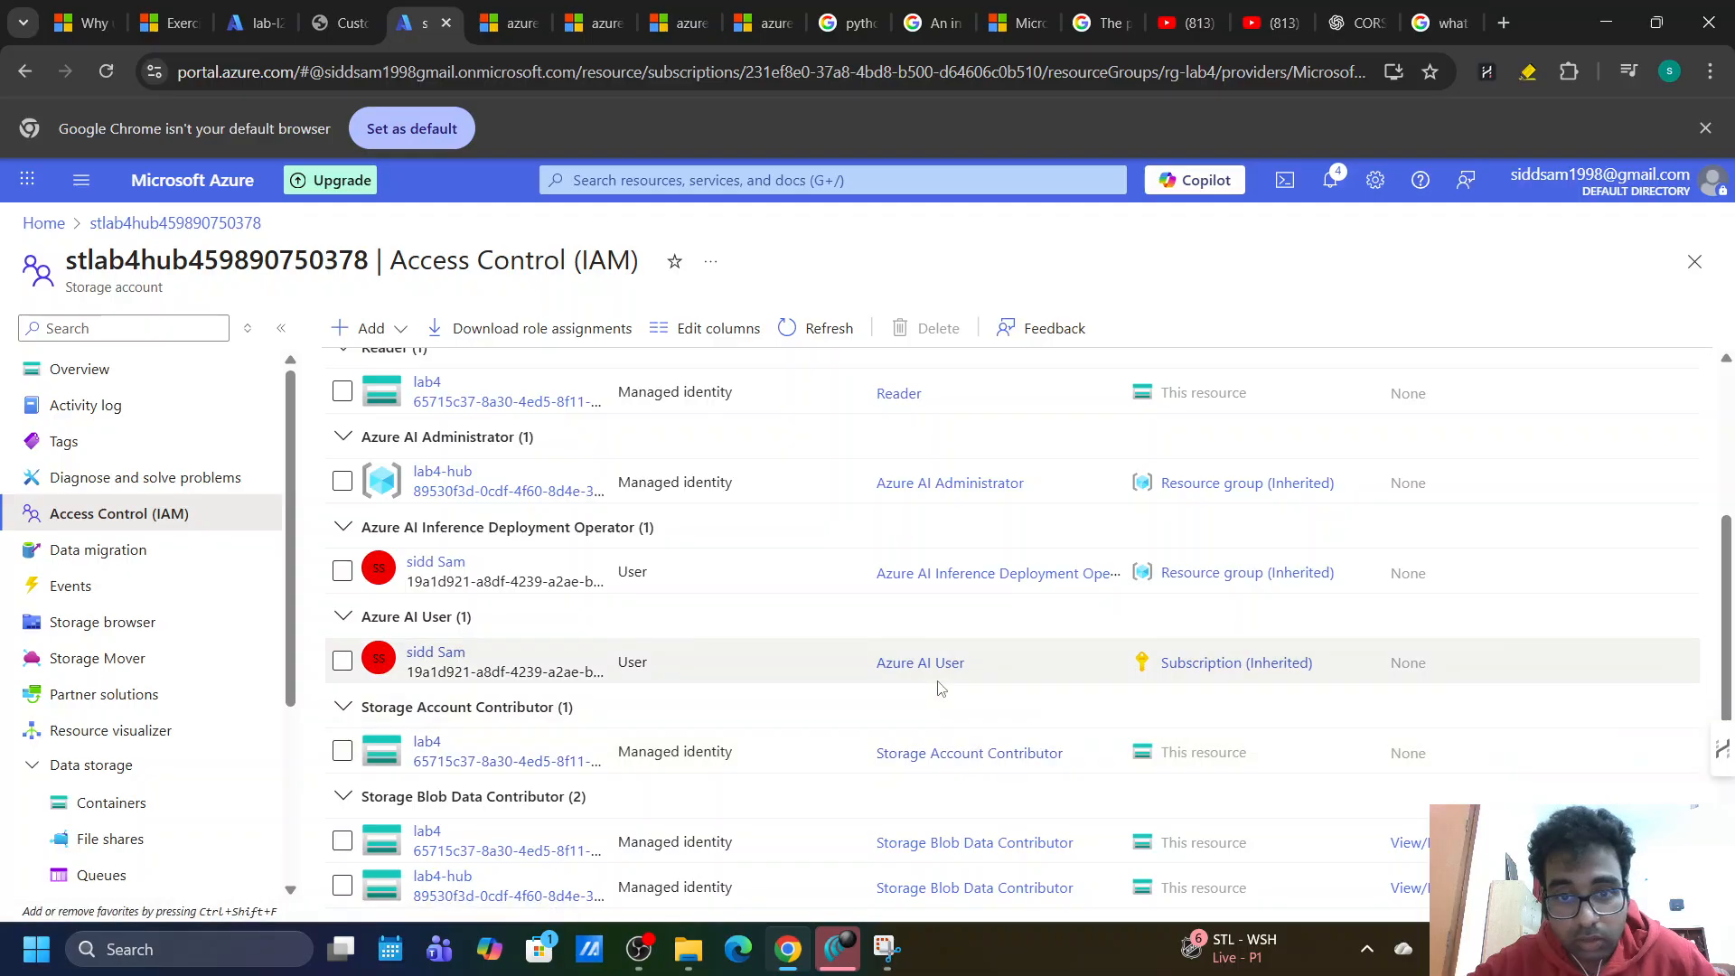
scroll(934, 598, "up", 2)
scroll(934, 599, "down", 7)
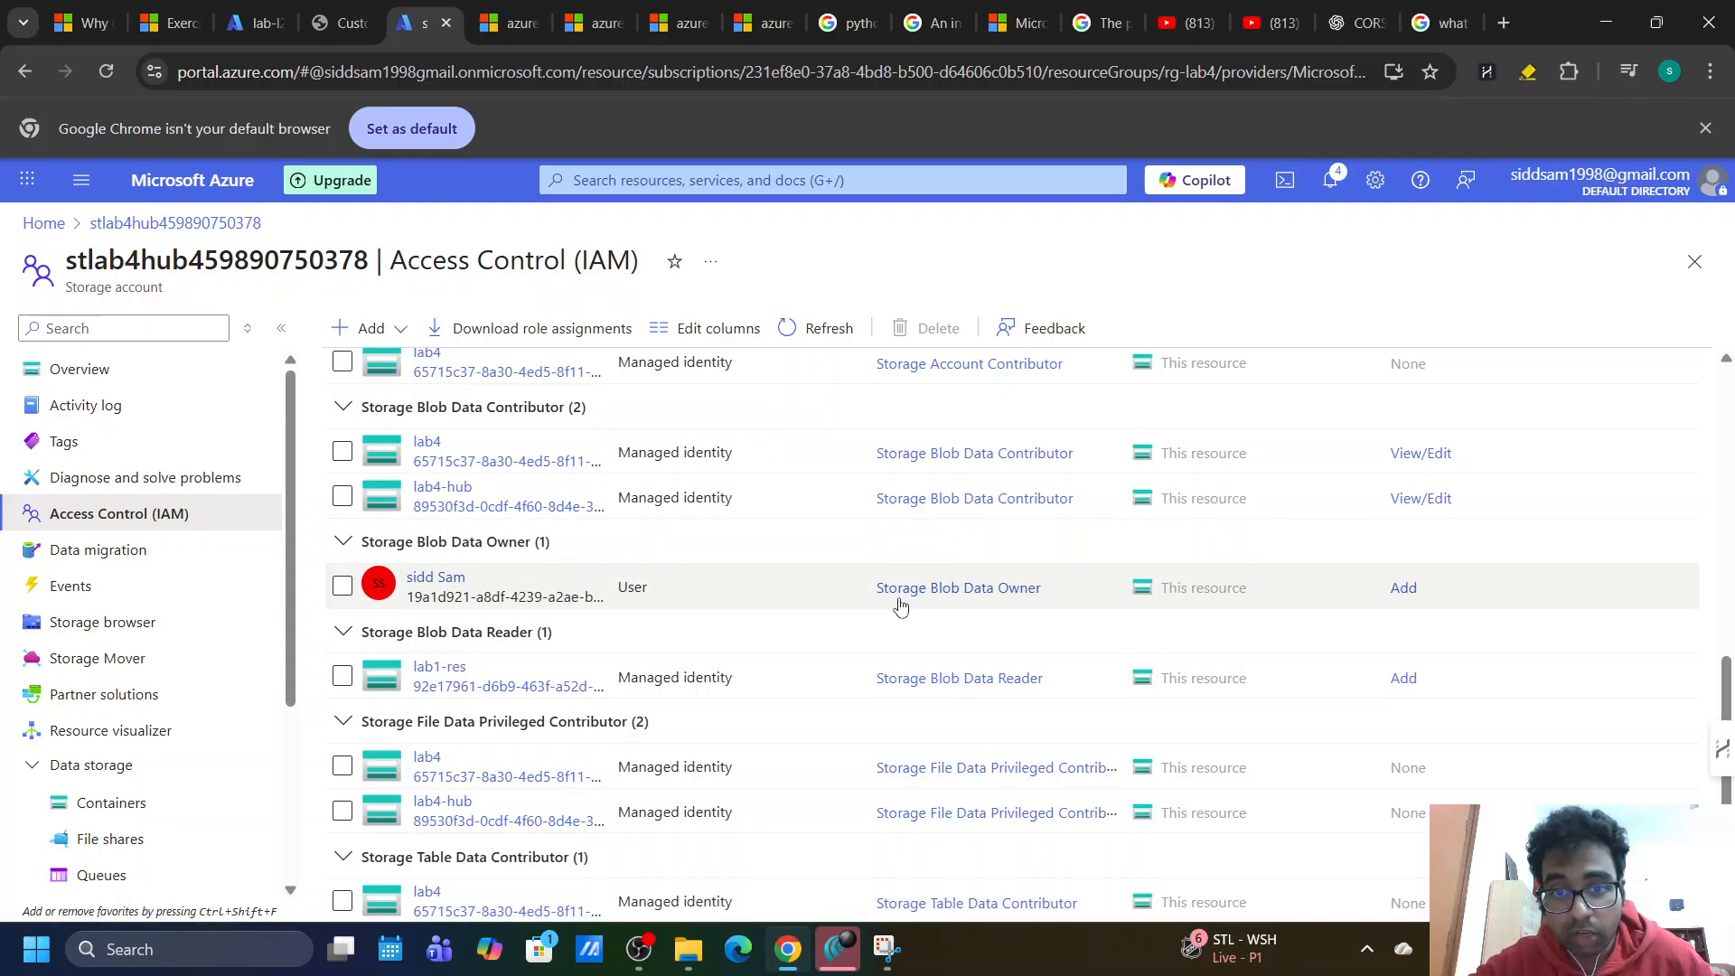
left_click(258, 23)
left_click(425, 22)
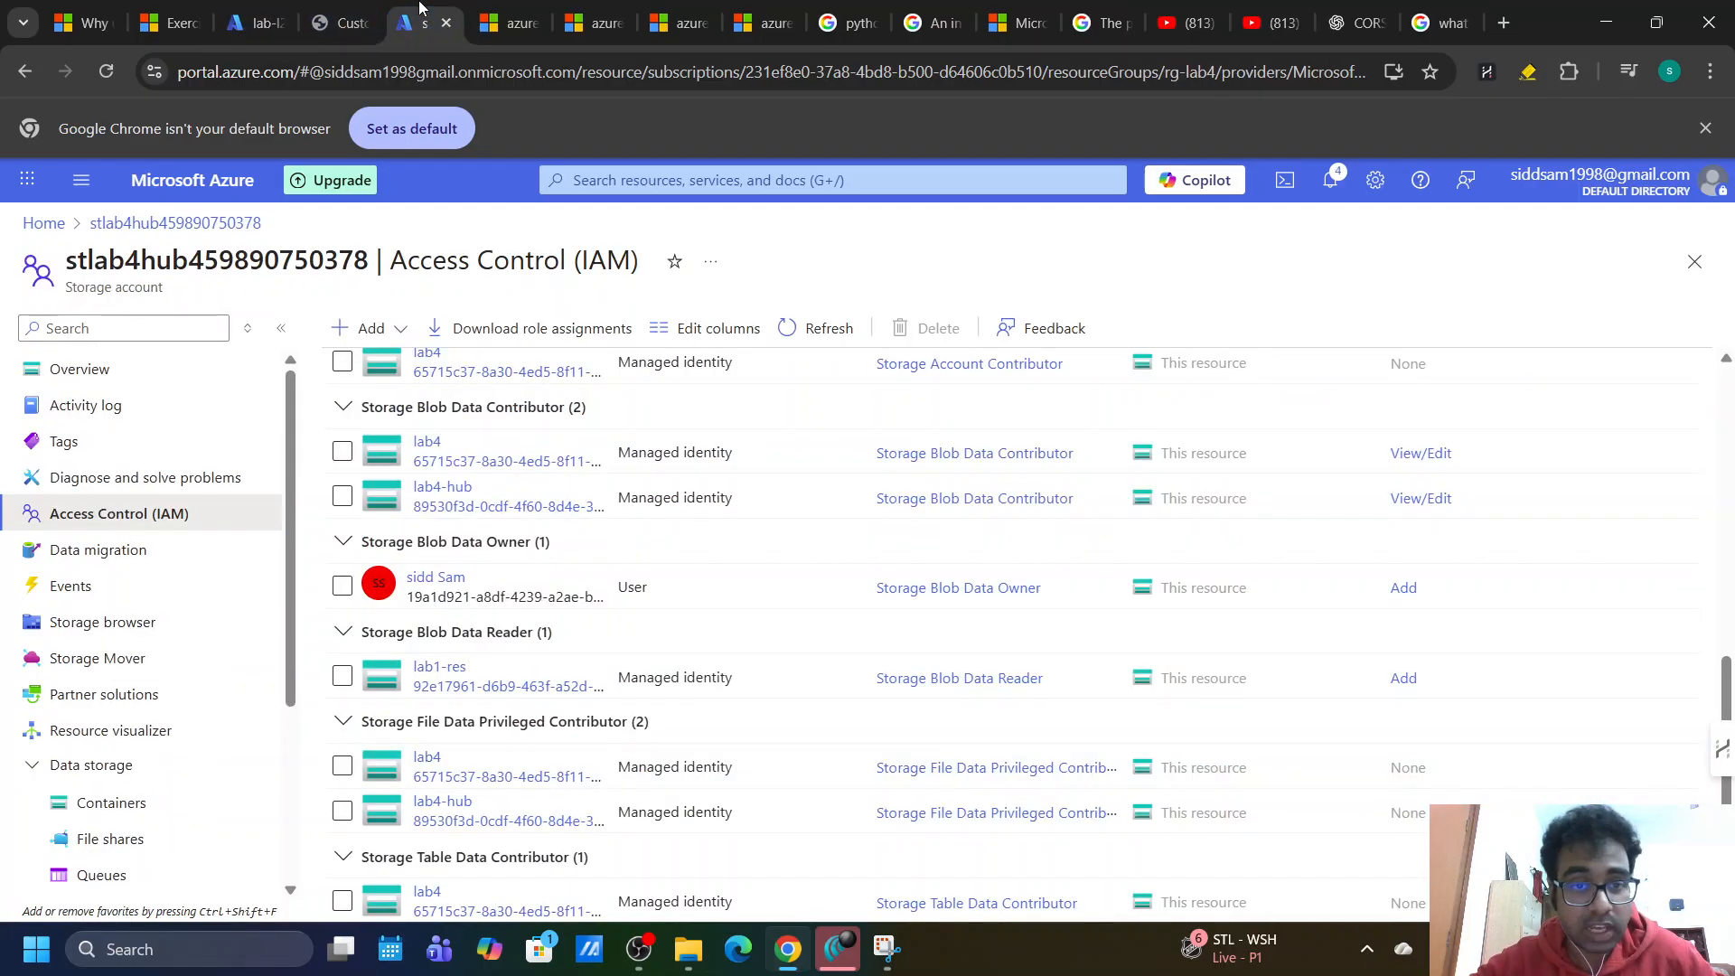
Start a new role assignment on the storage account and search the job function roles for blob owner.
scroll(599, 497, "up", 5)
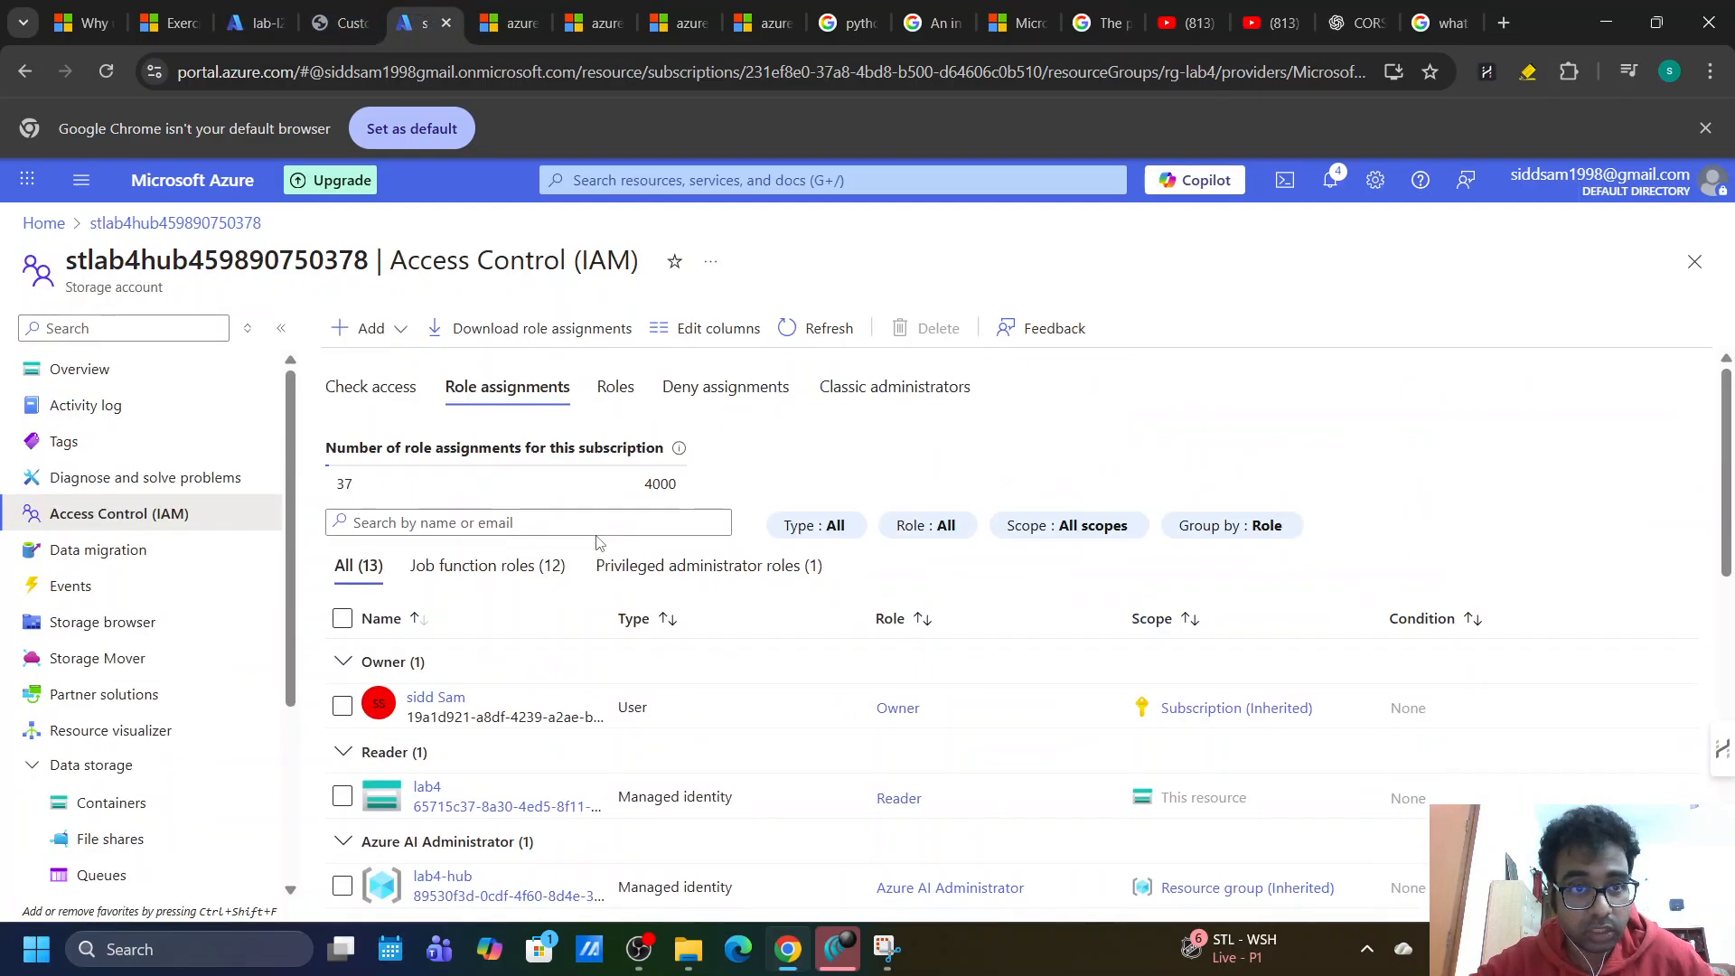
left_click(364, 333)
left_click(379, 371)
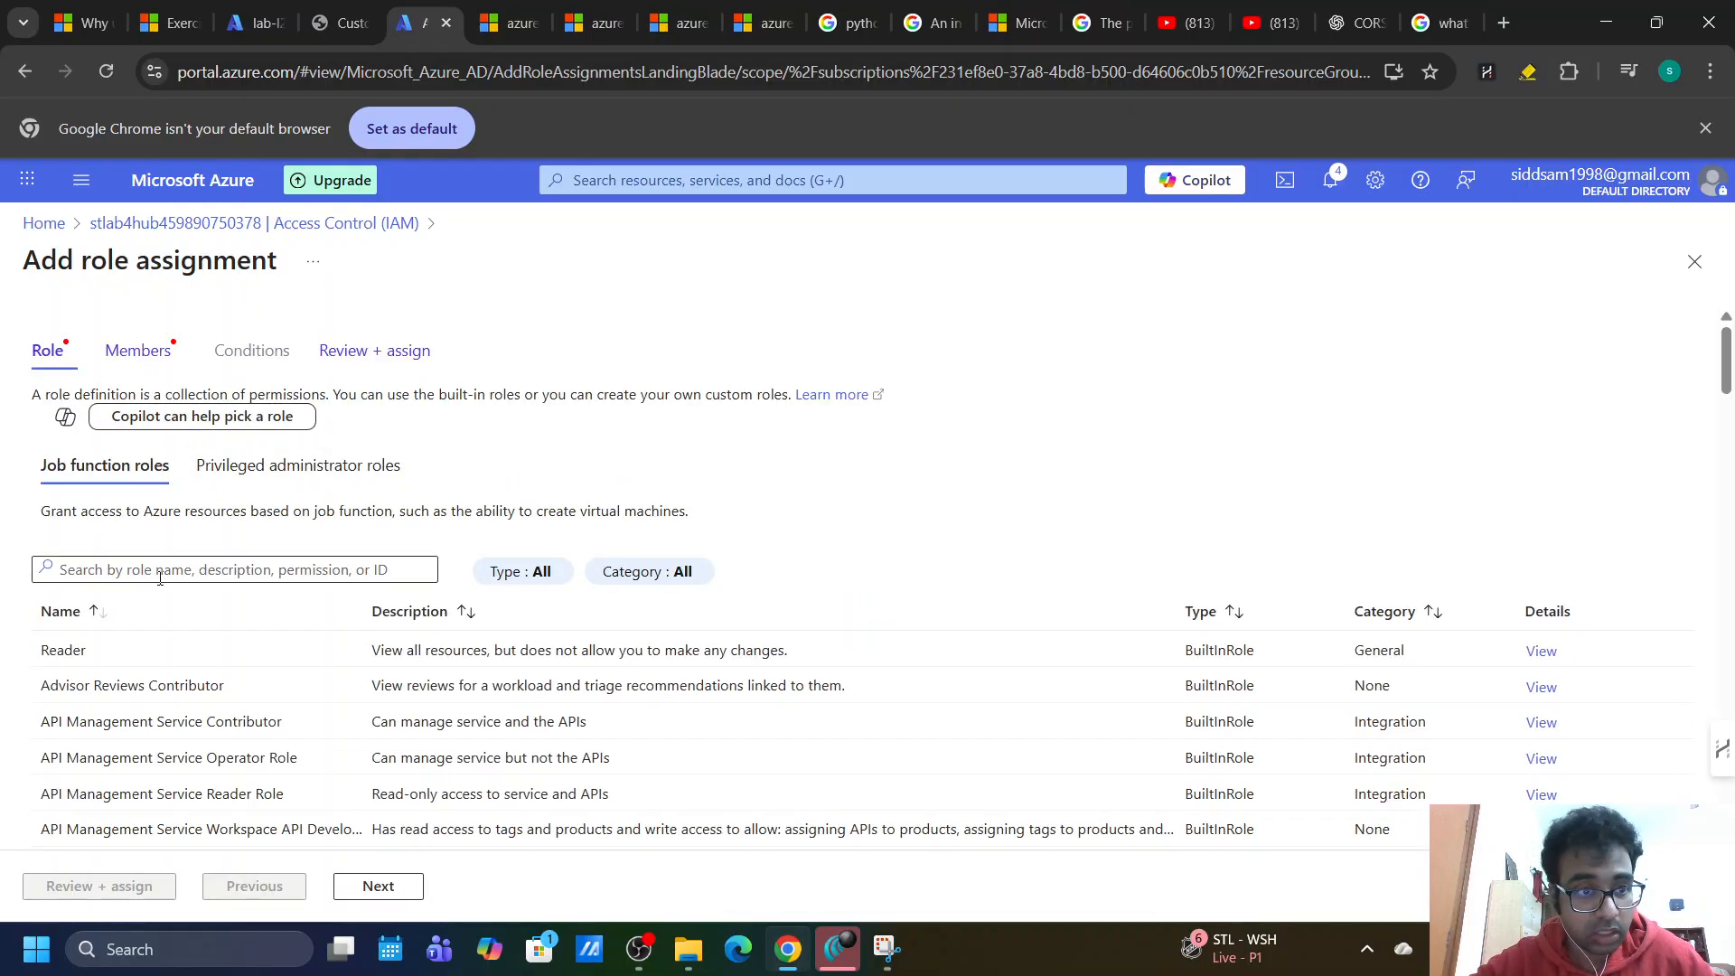
left_click(252, 569)
type("storage")
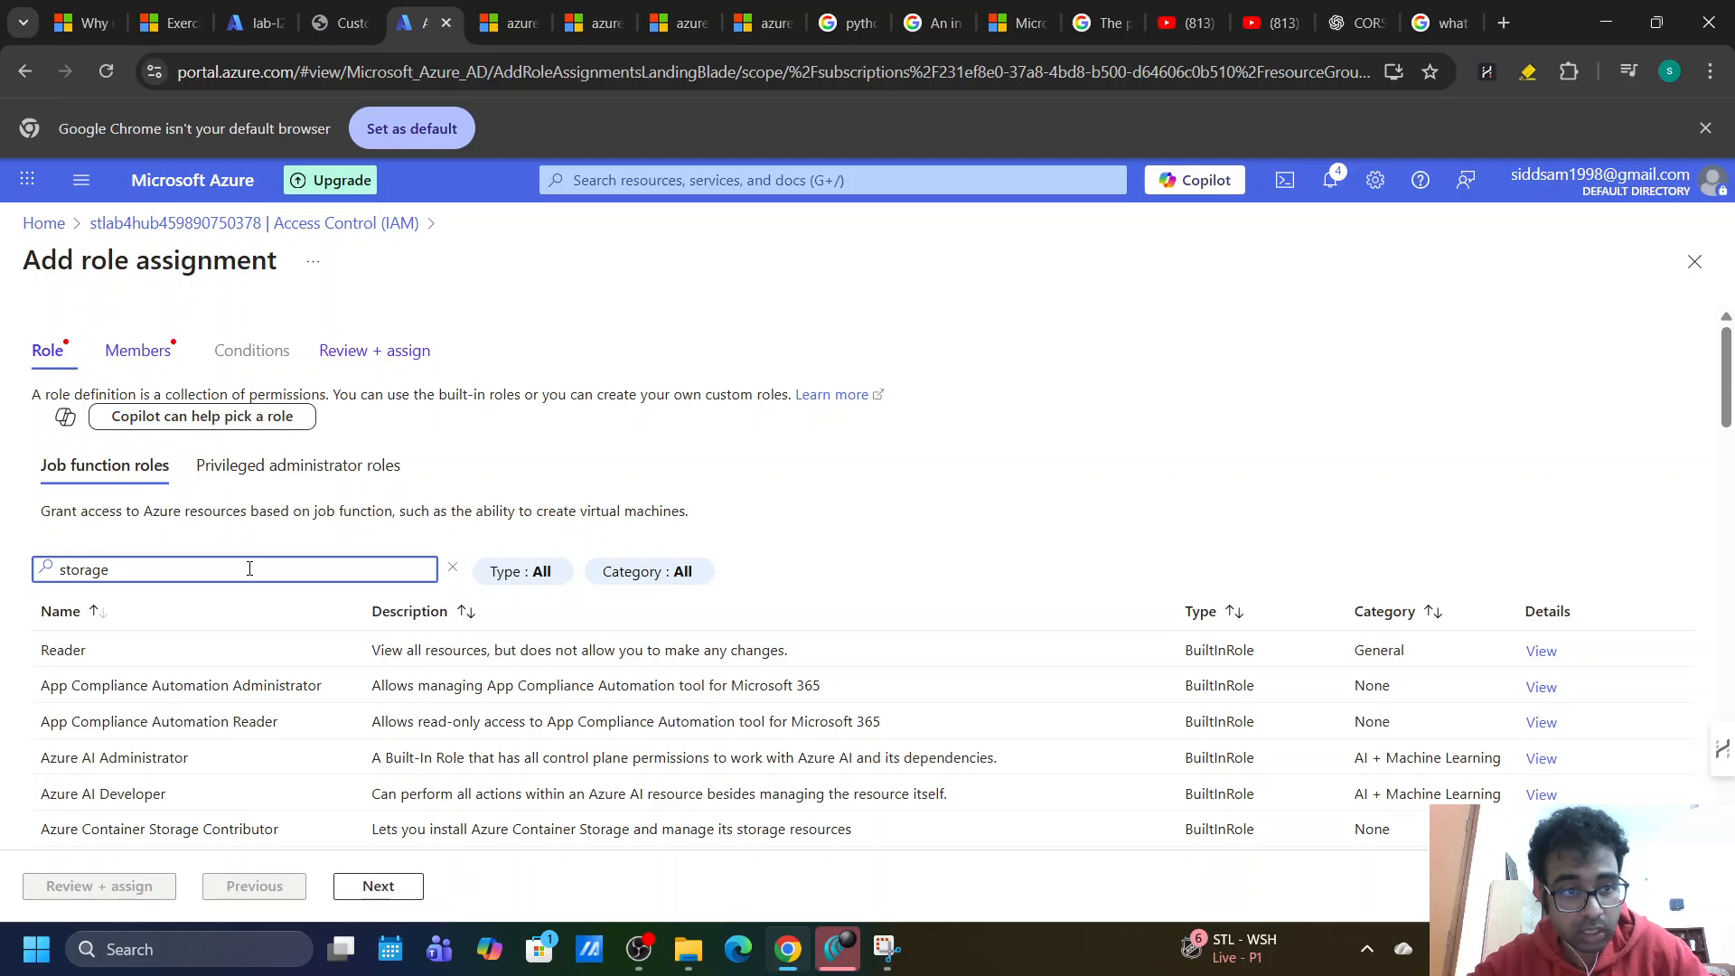
key("BackSpace")
key("BackSpace")
key("BackSpace")
key("BackSpace")
key("BackSpace")
key("BackSpace")
key("BackSpace")
type("blob ")
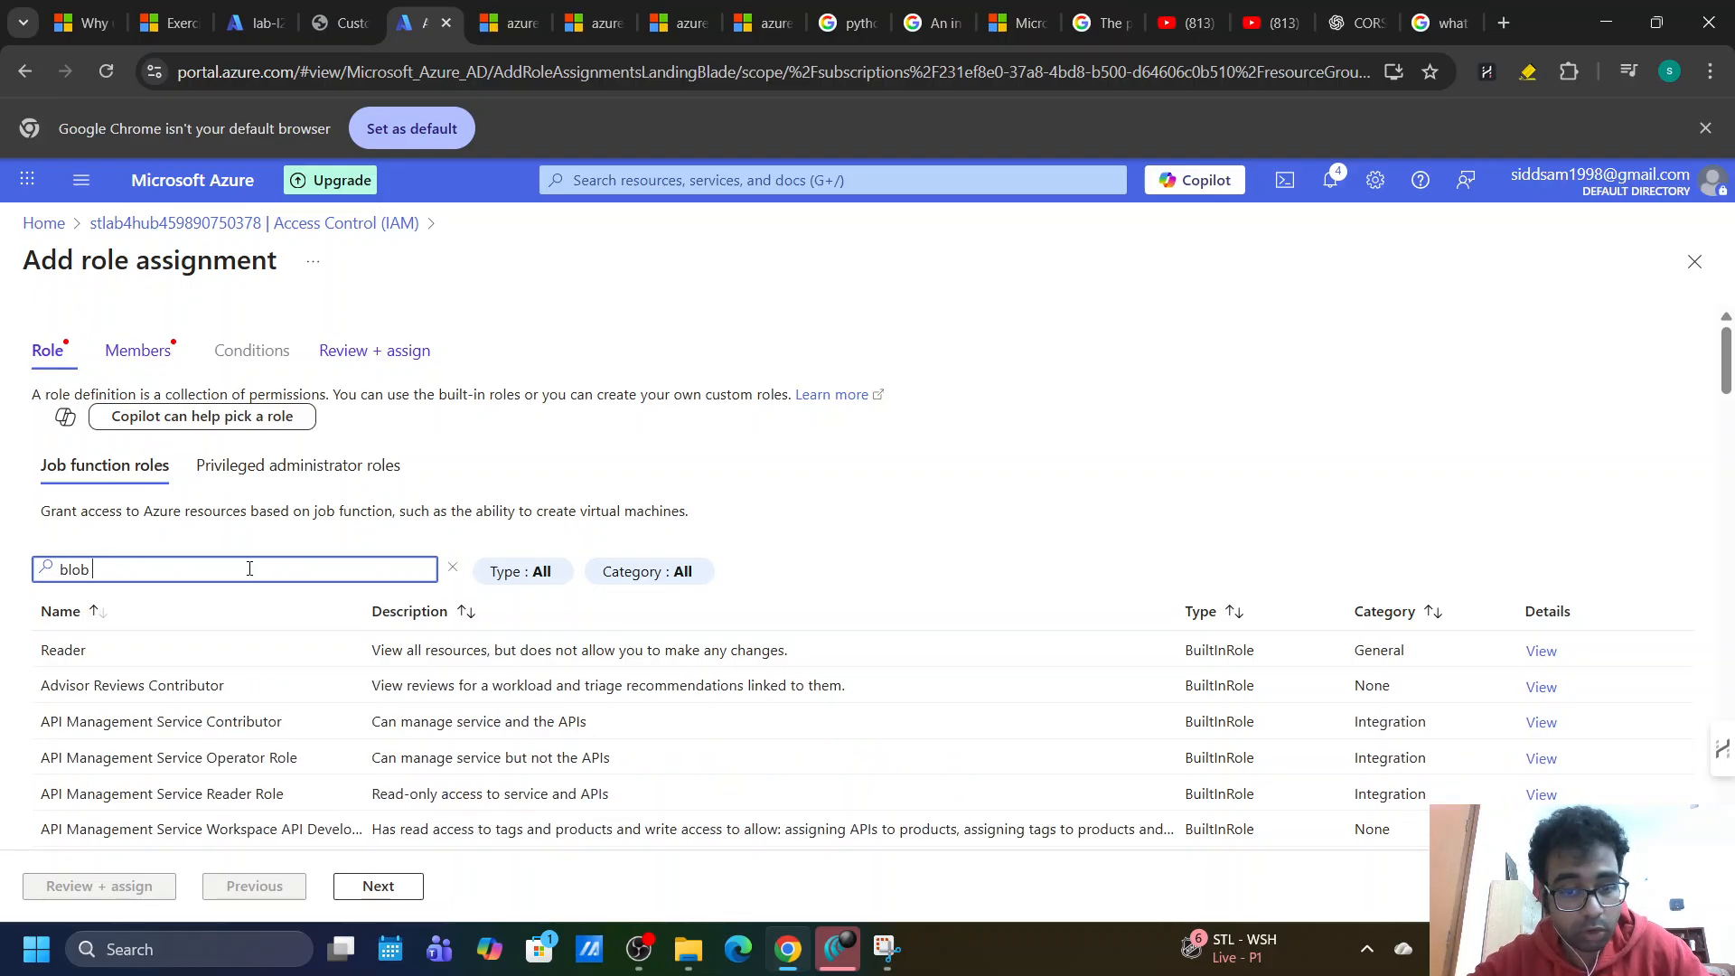
type("owner")
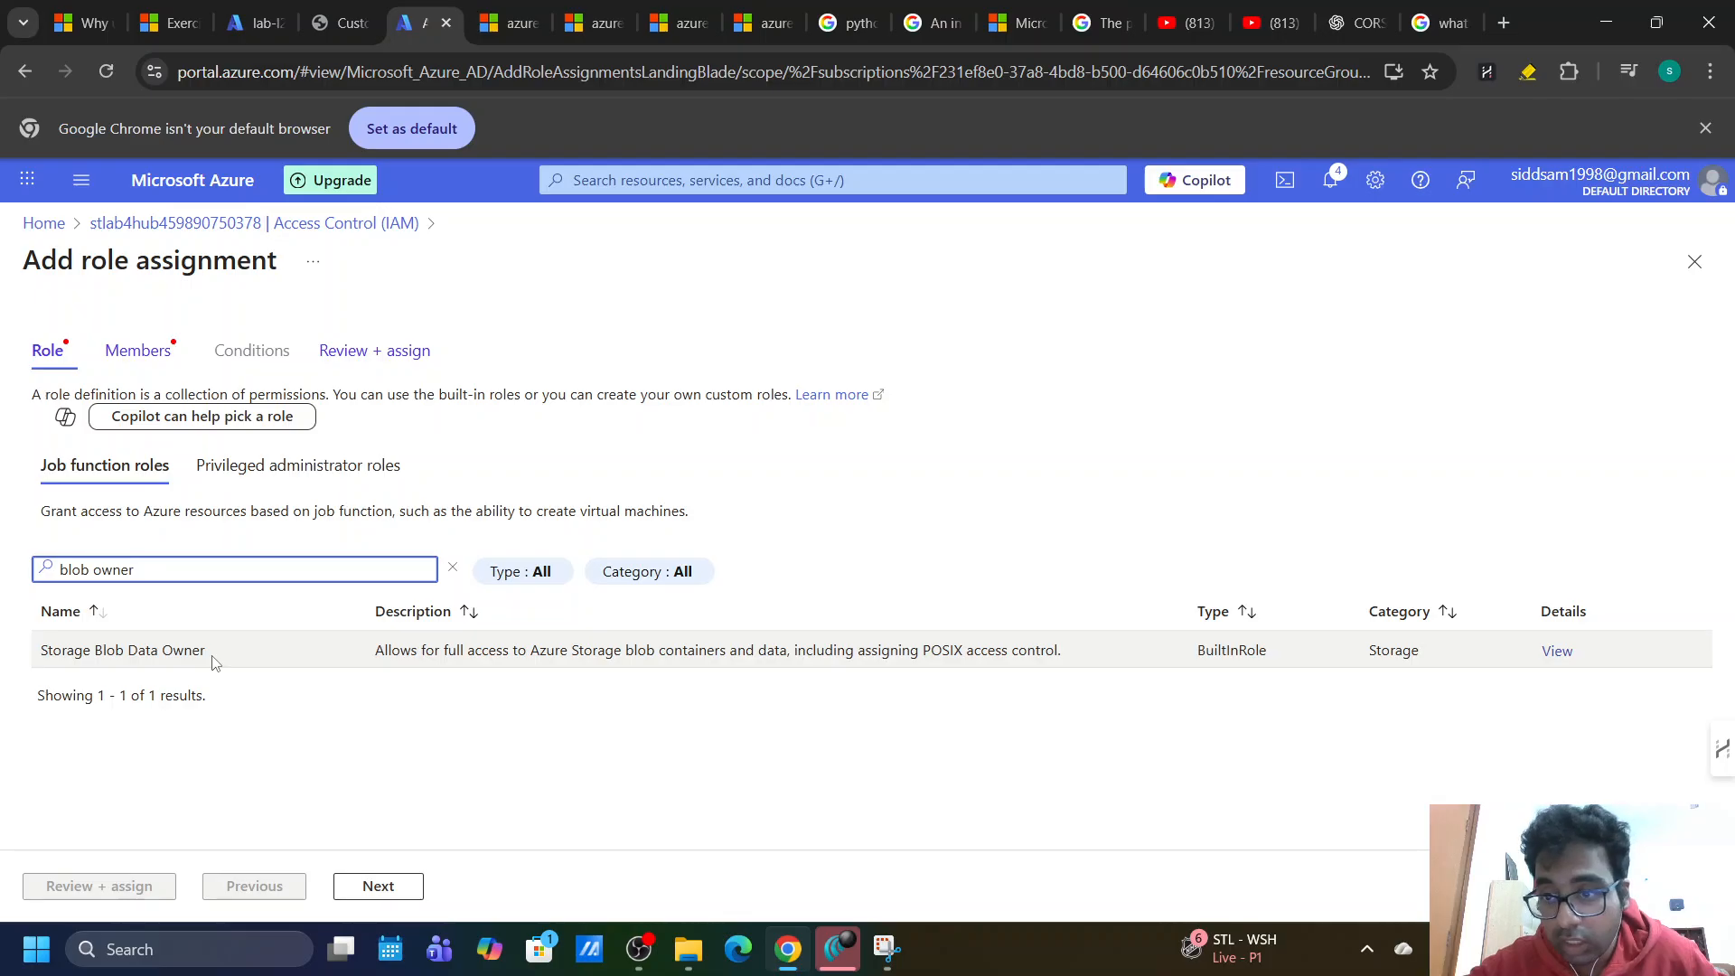
Examine the permissions granted by the Storage Blob Data Owner role, then close its details.
left_click(1558, 651)
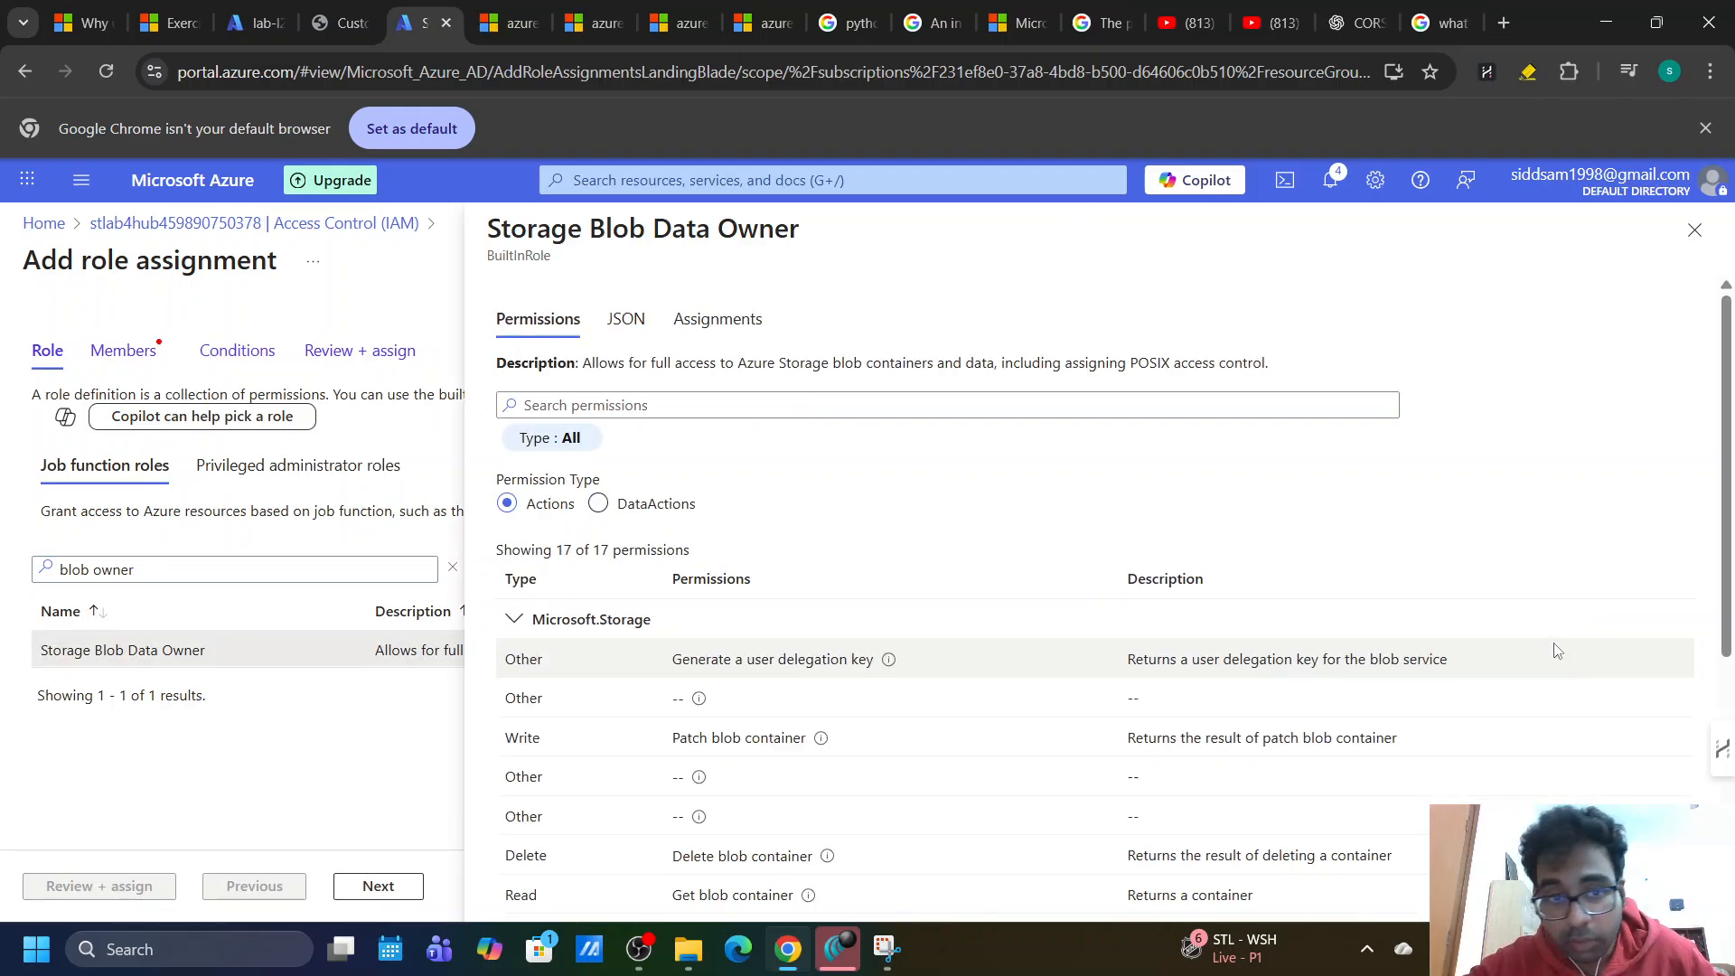
scroll(601, 633, "down", 3)
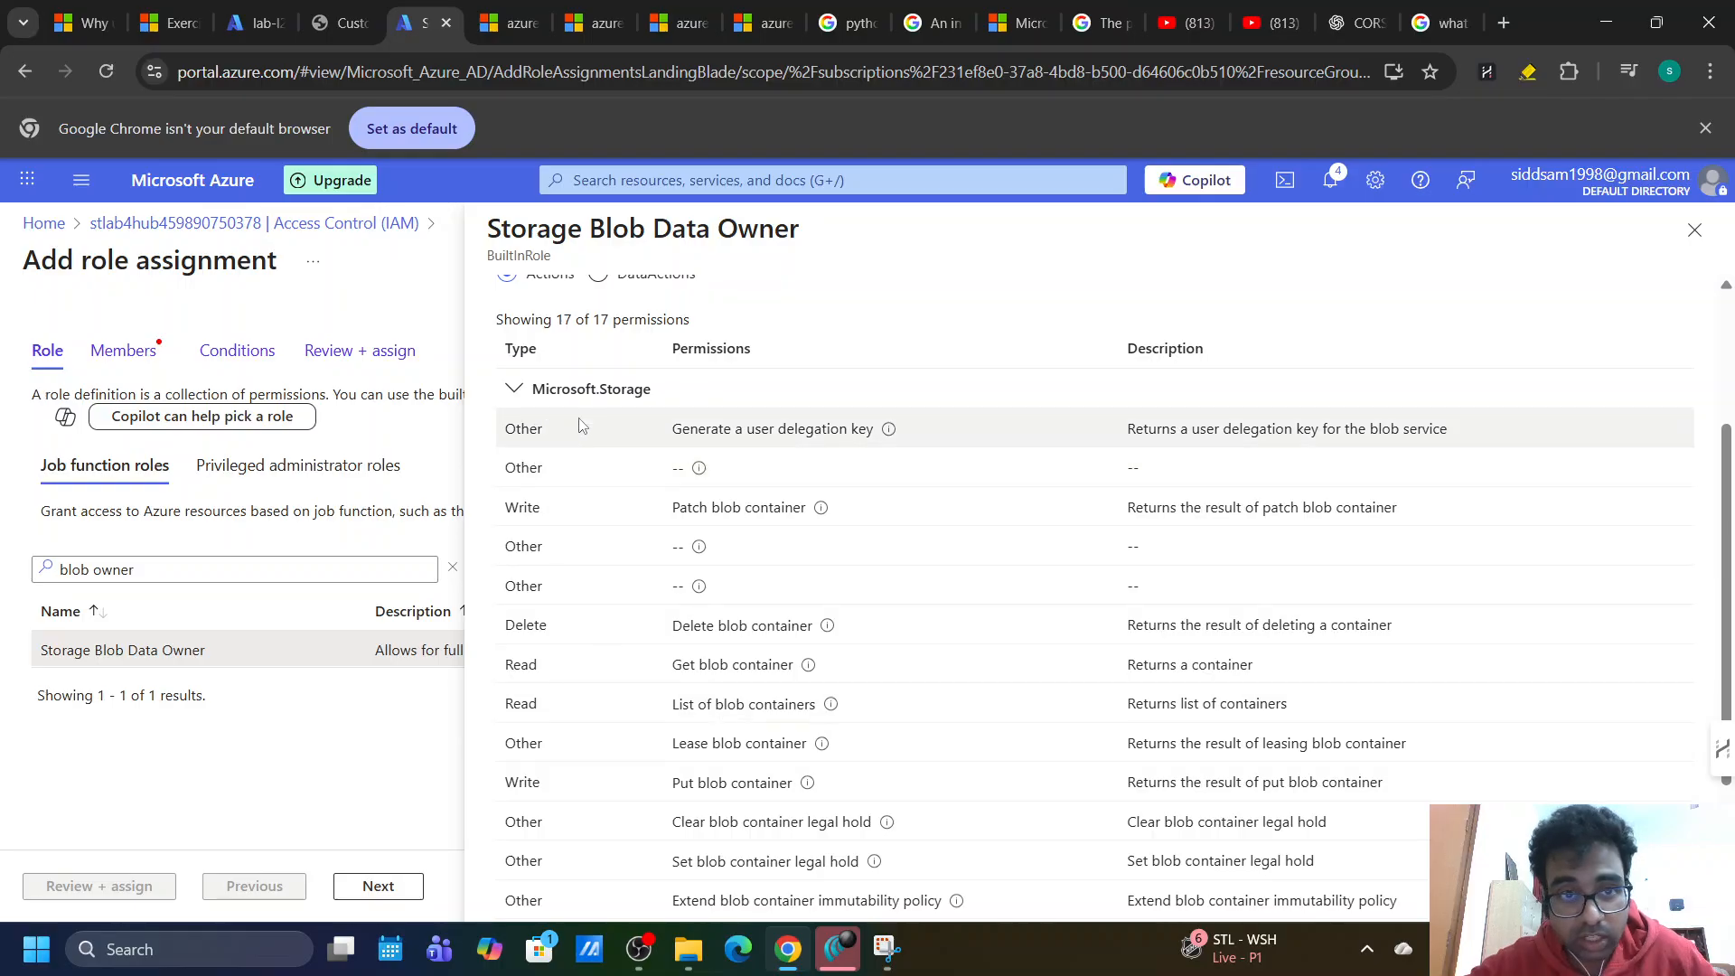
scroll(753, 608, "down", 1)
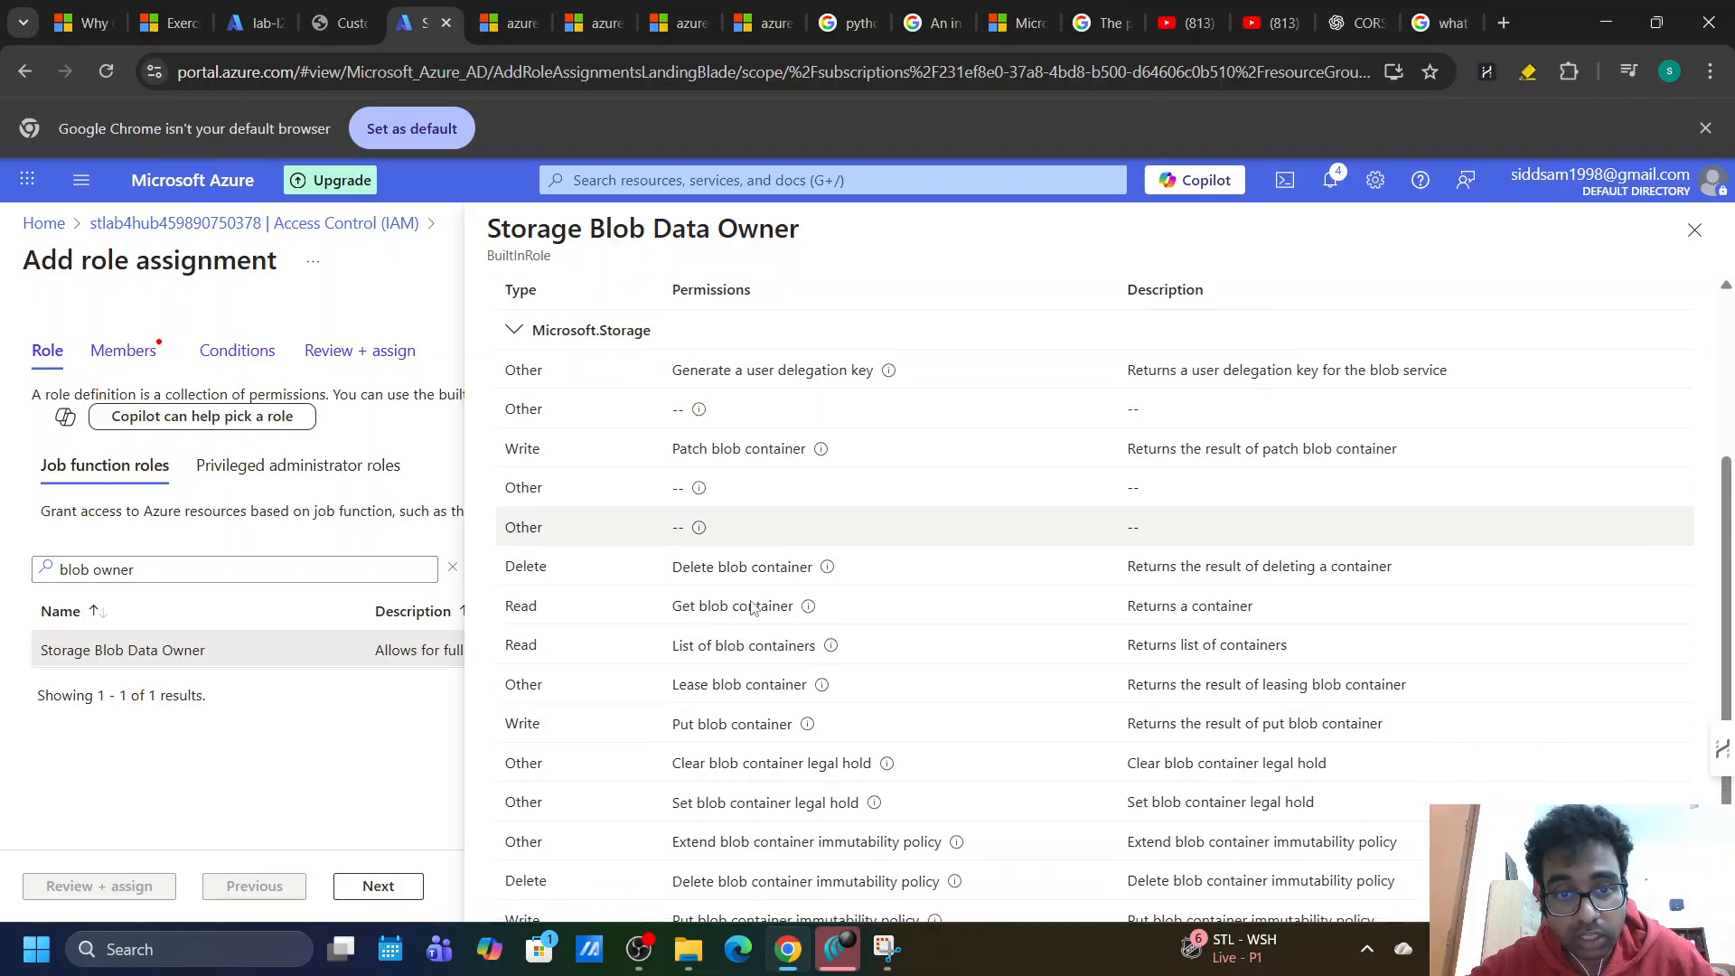
scroll(752, 608, "down", 1)
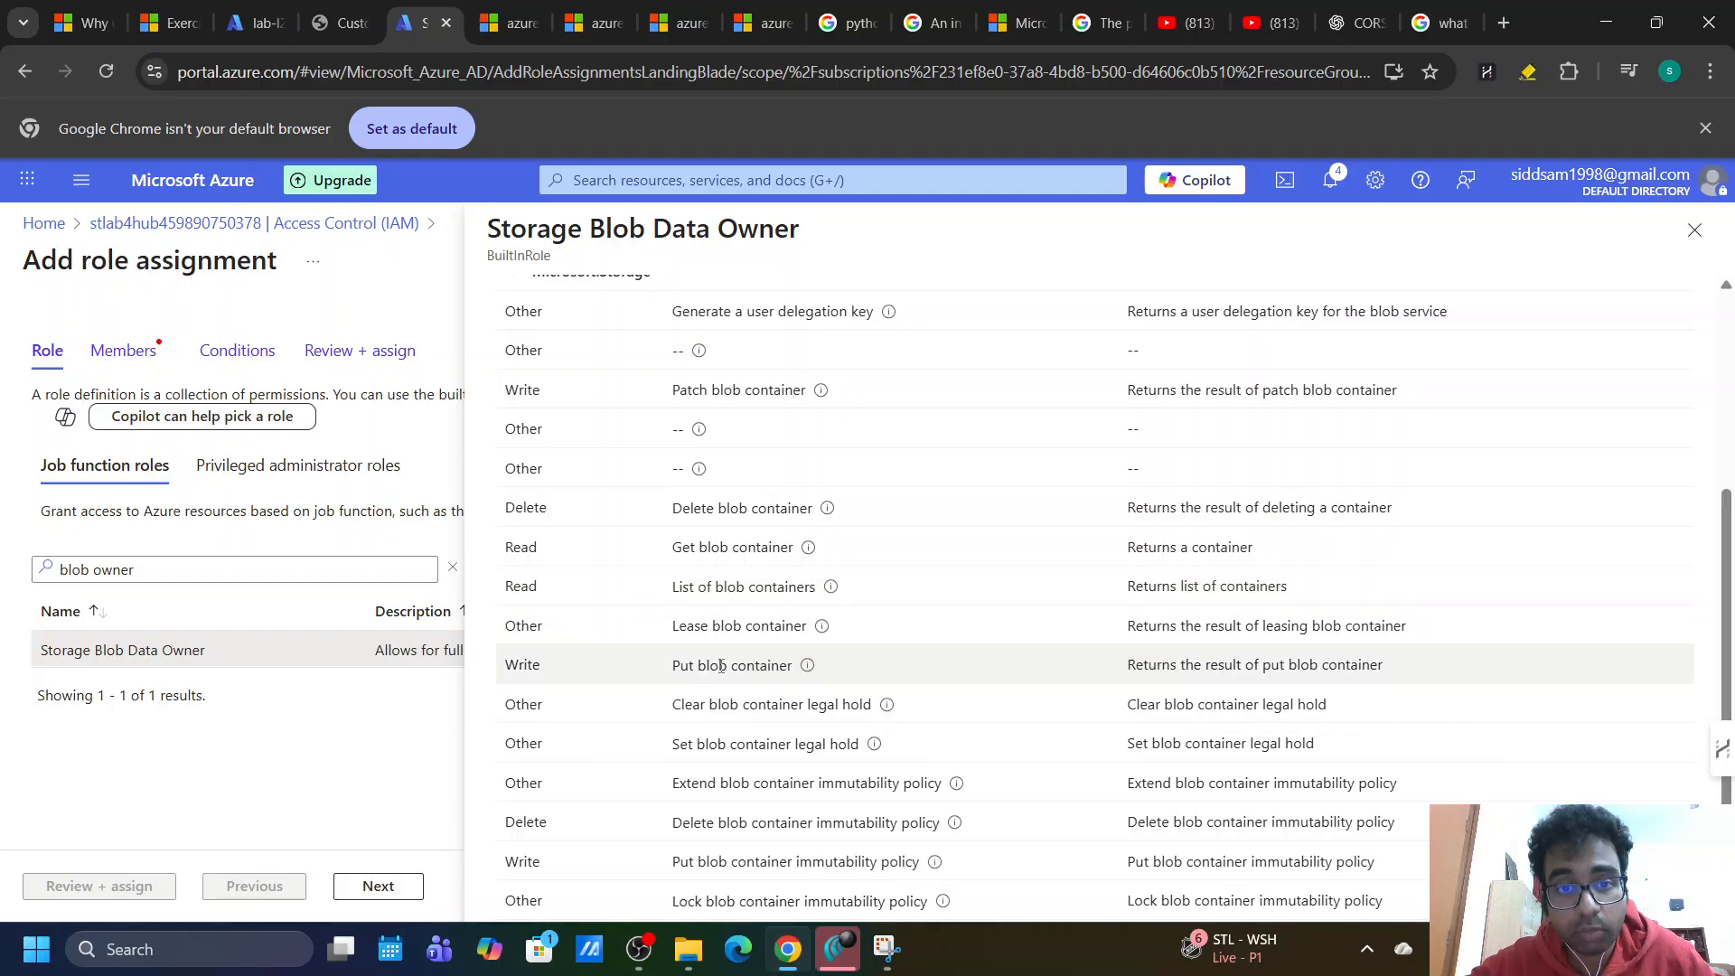
scroll(759, 723, "down", 2)
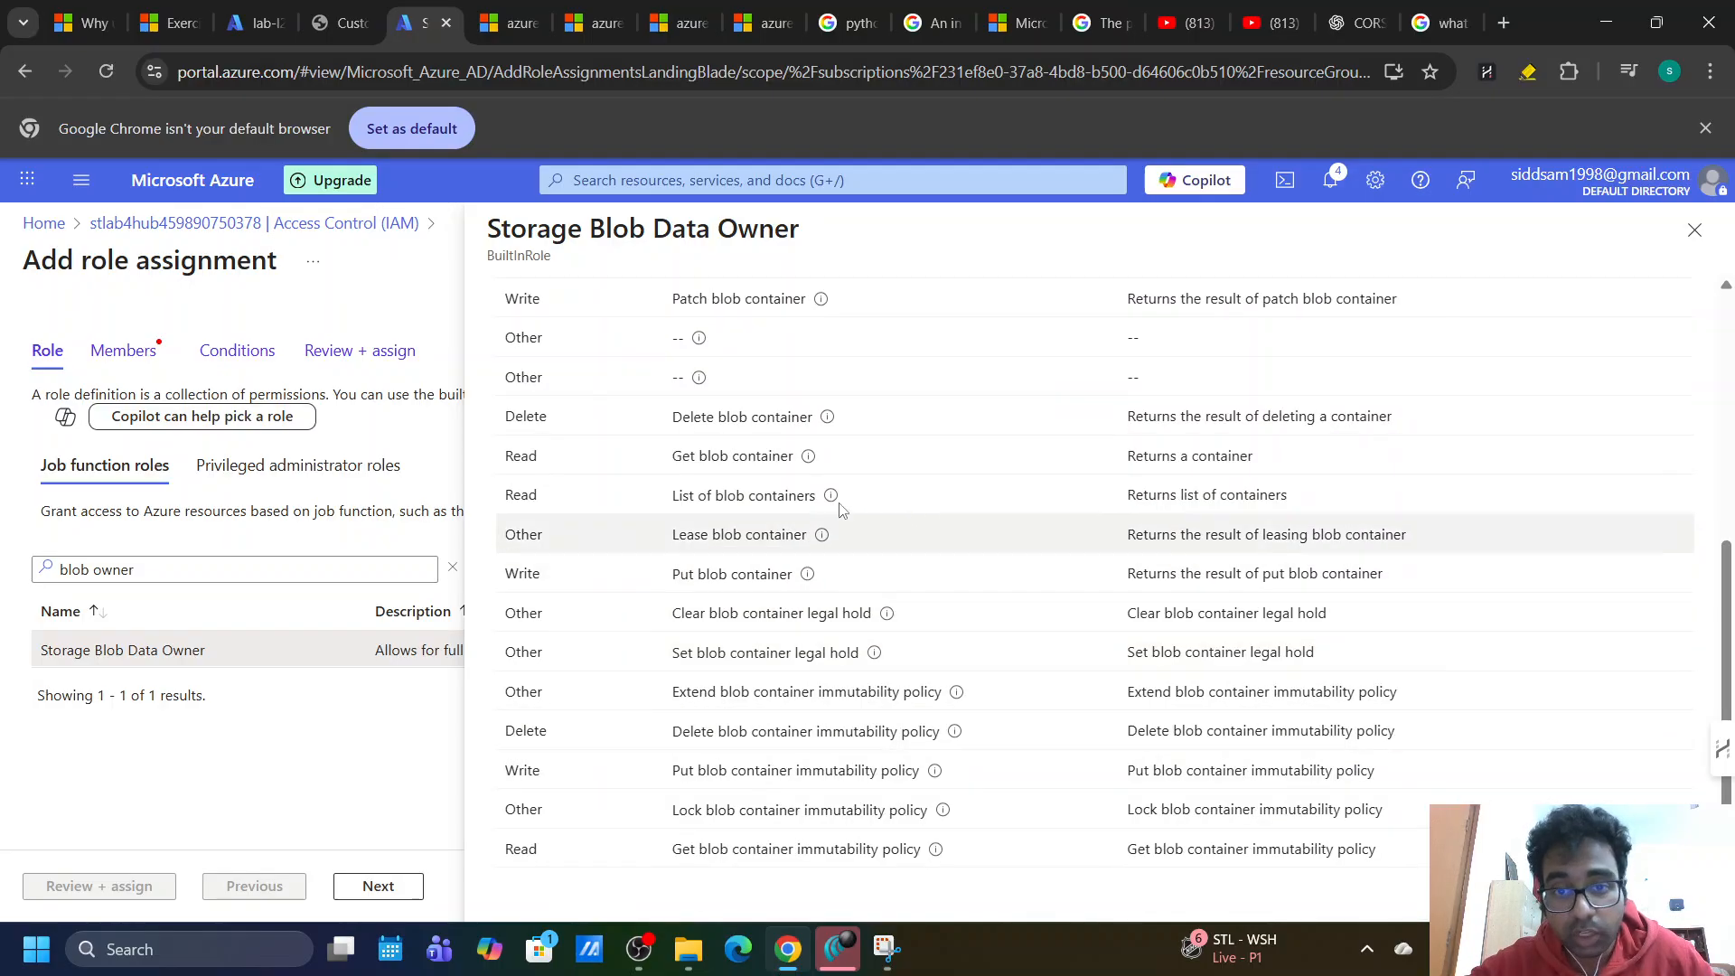
scroll(840, 510, "up", 10)
left_click(1695, 230)
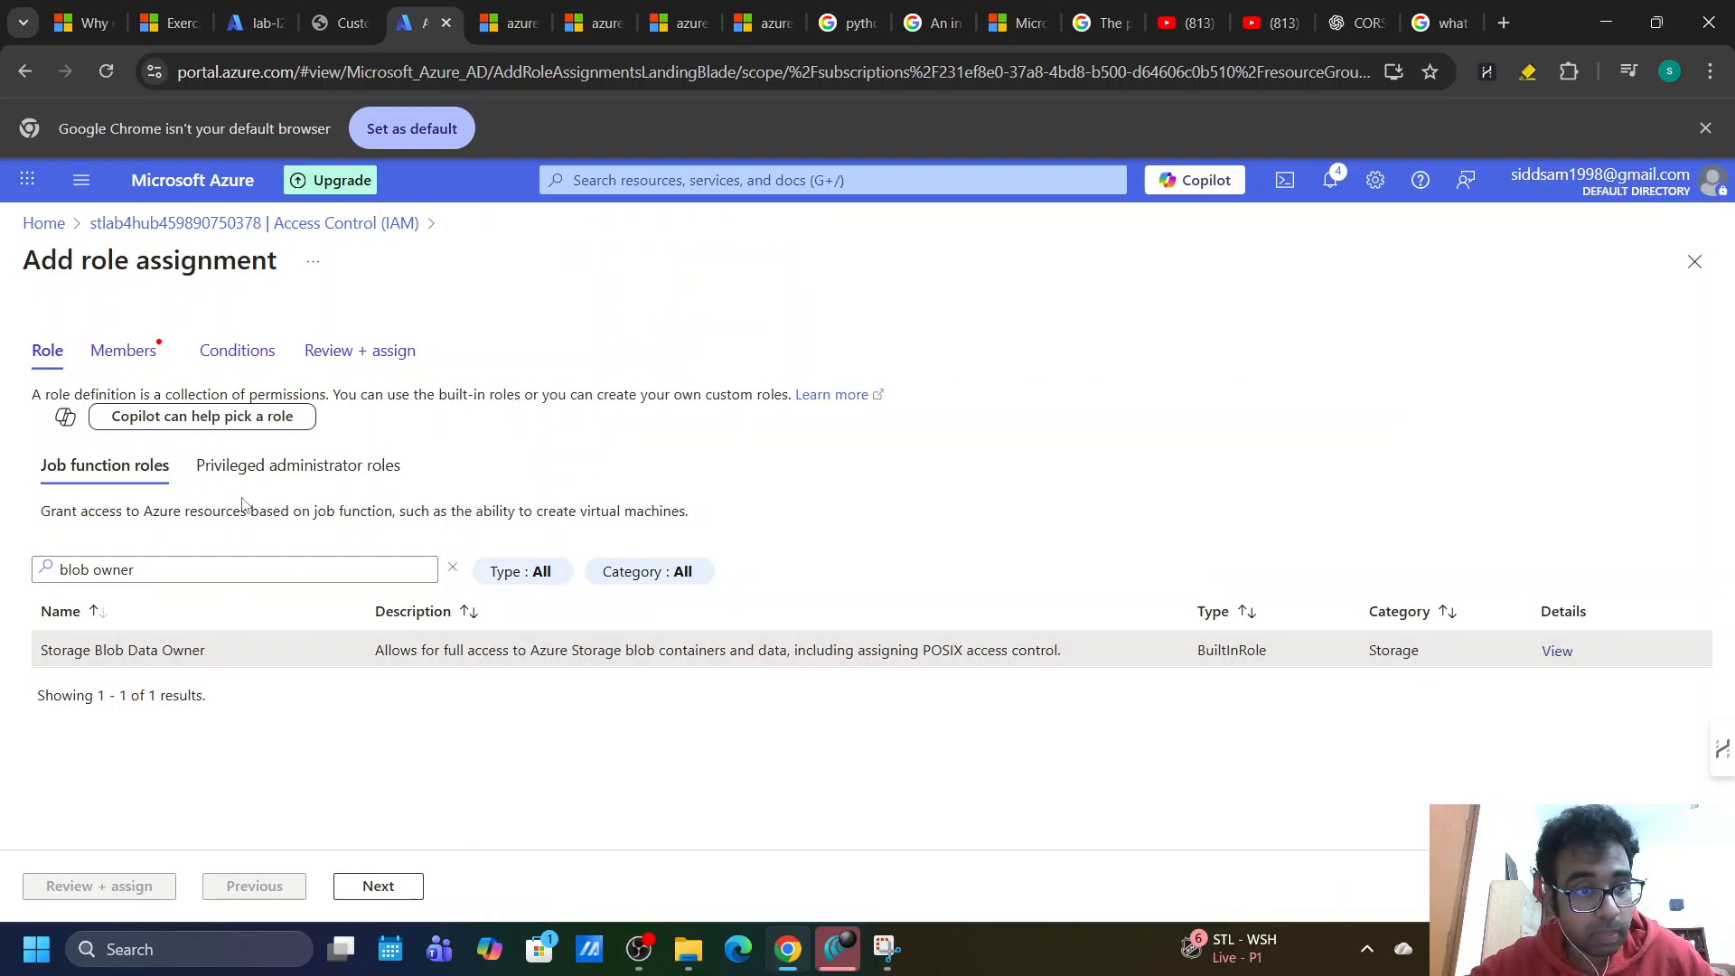
Choose the Storage Blob Data Owner role and add the Language managed identity lab-l2-qa as the member receiving it.
left_click(190, 570)
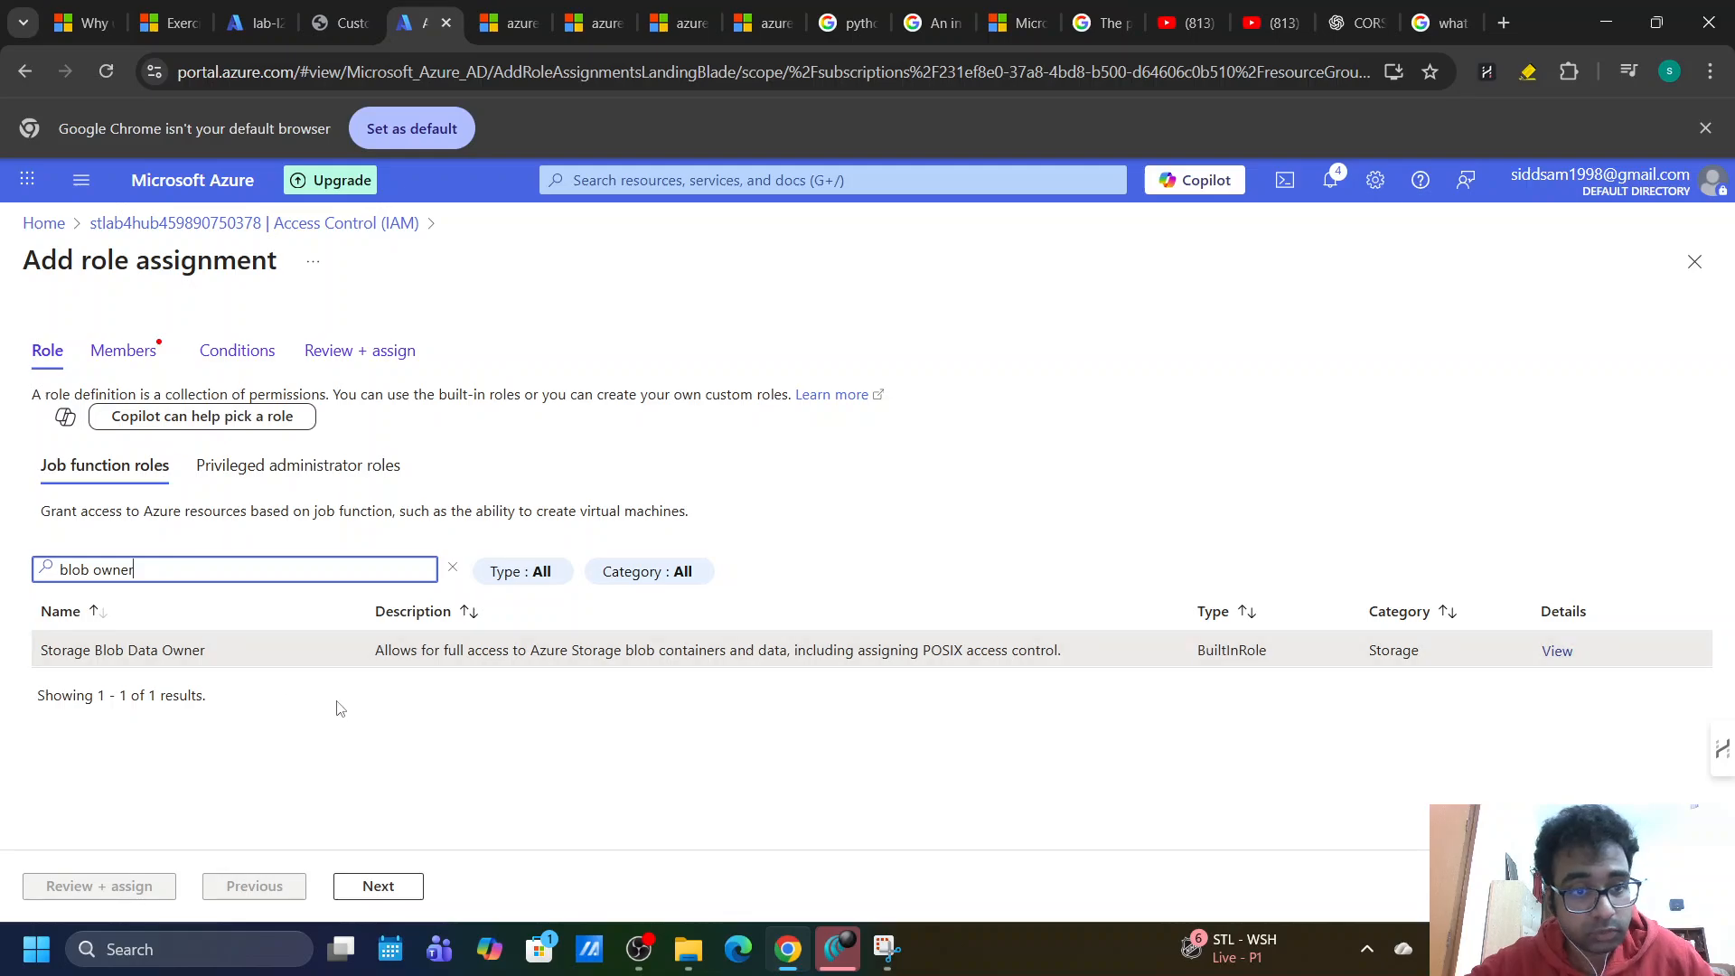
left_click(255, 658)
left_click(382, 887)
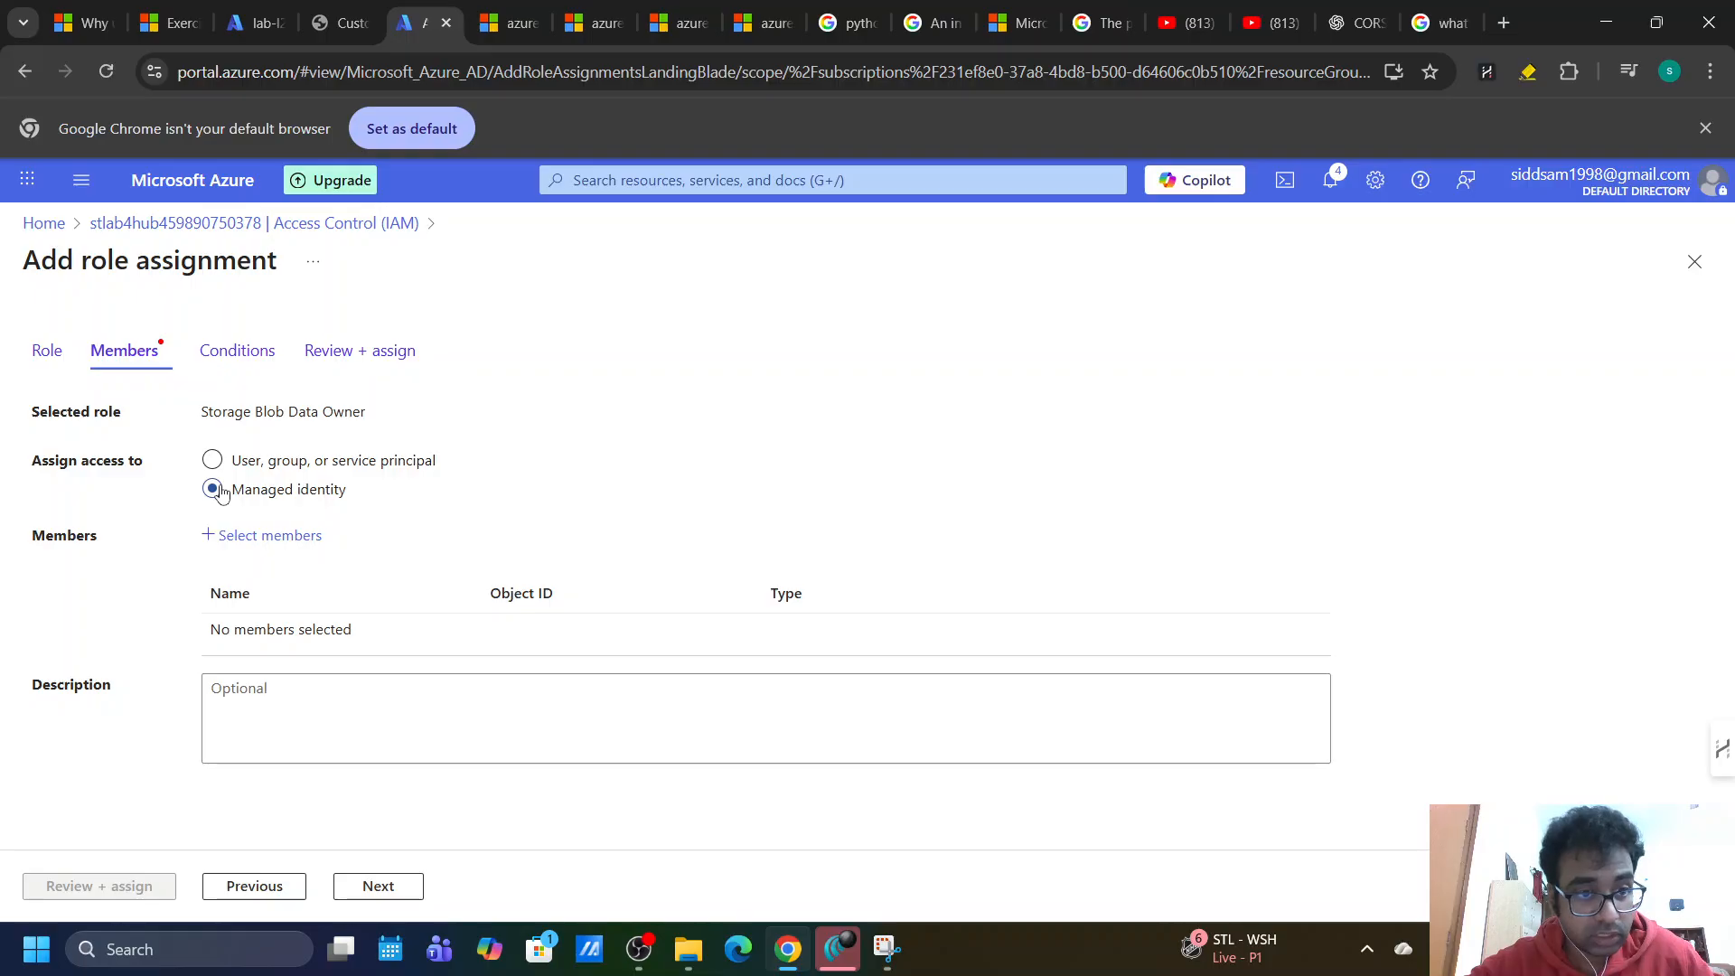
left_click(233, 546)
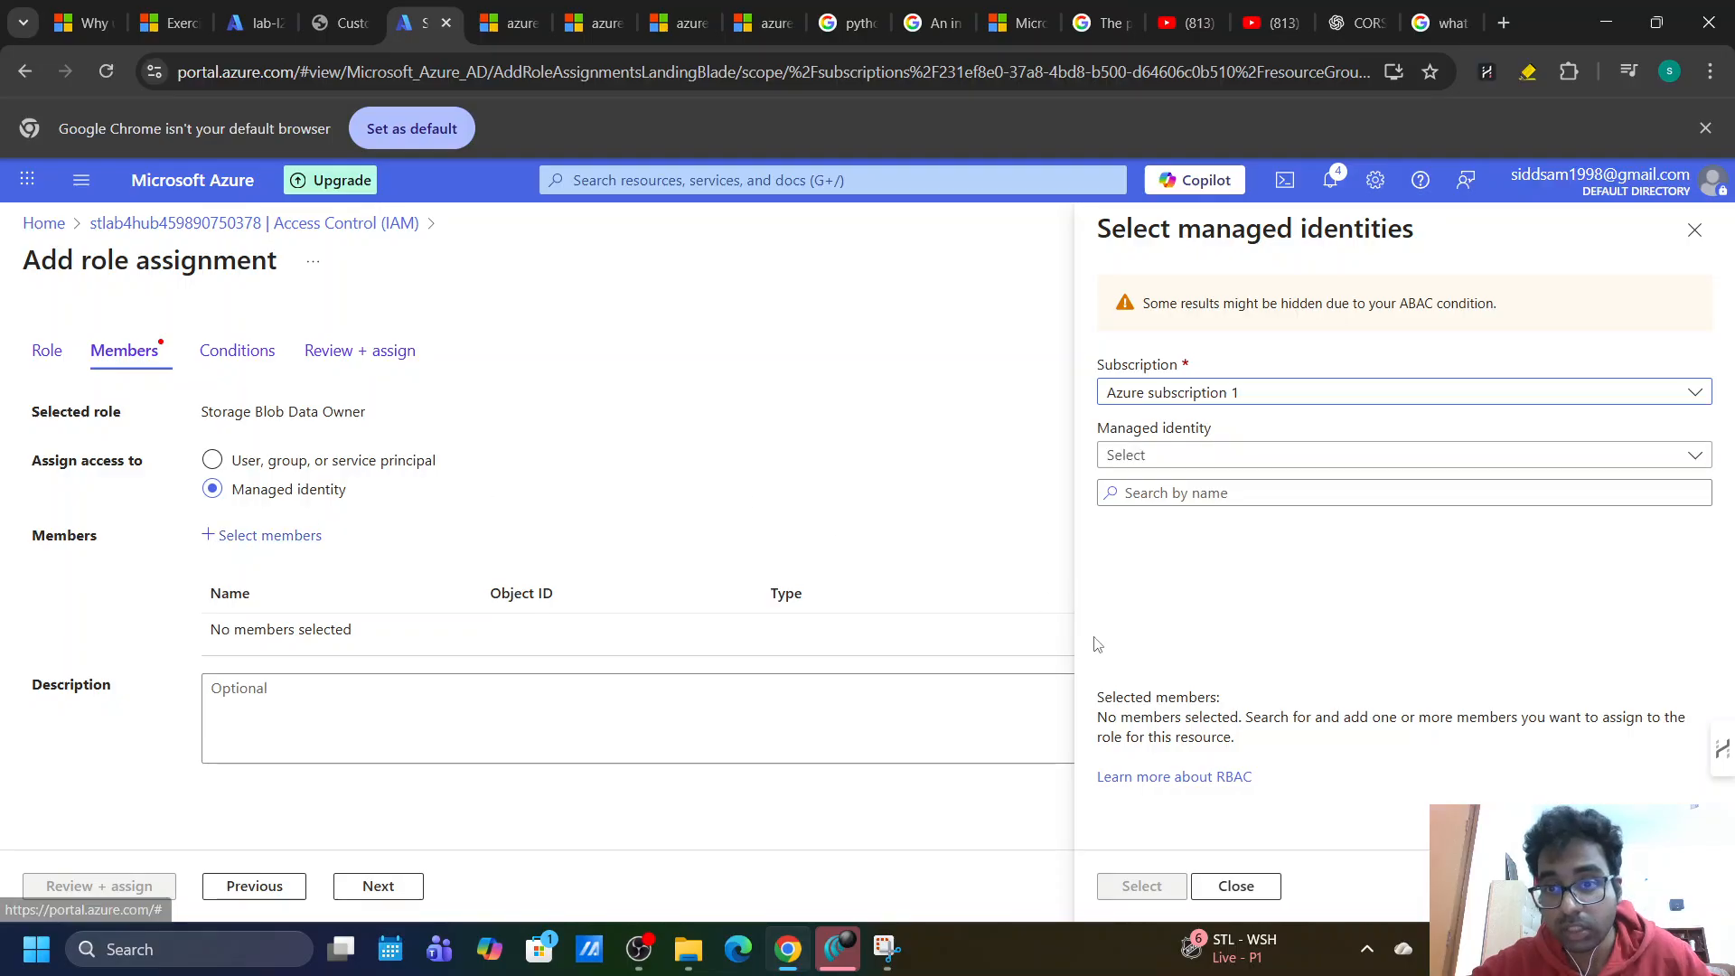
left_click(1141, 461)
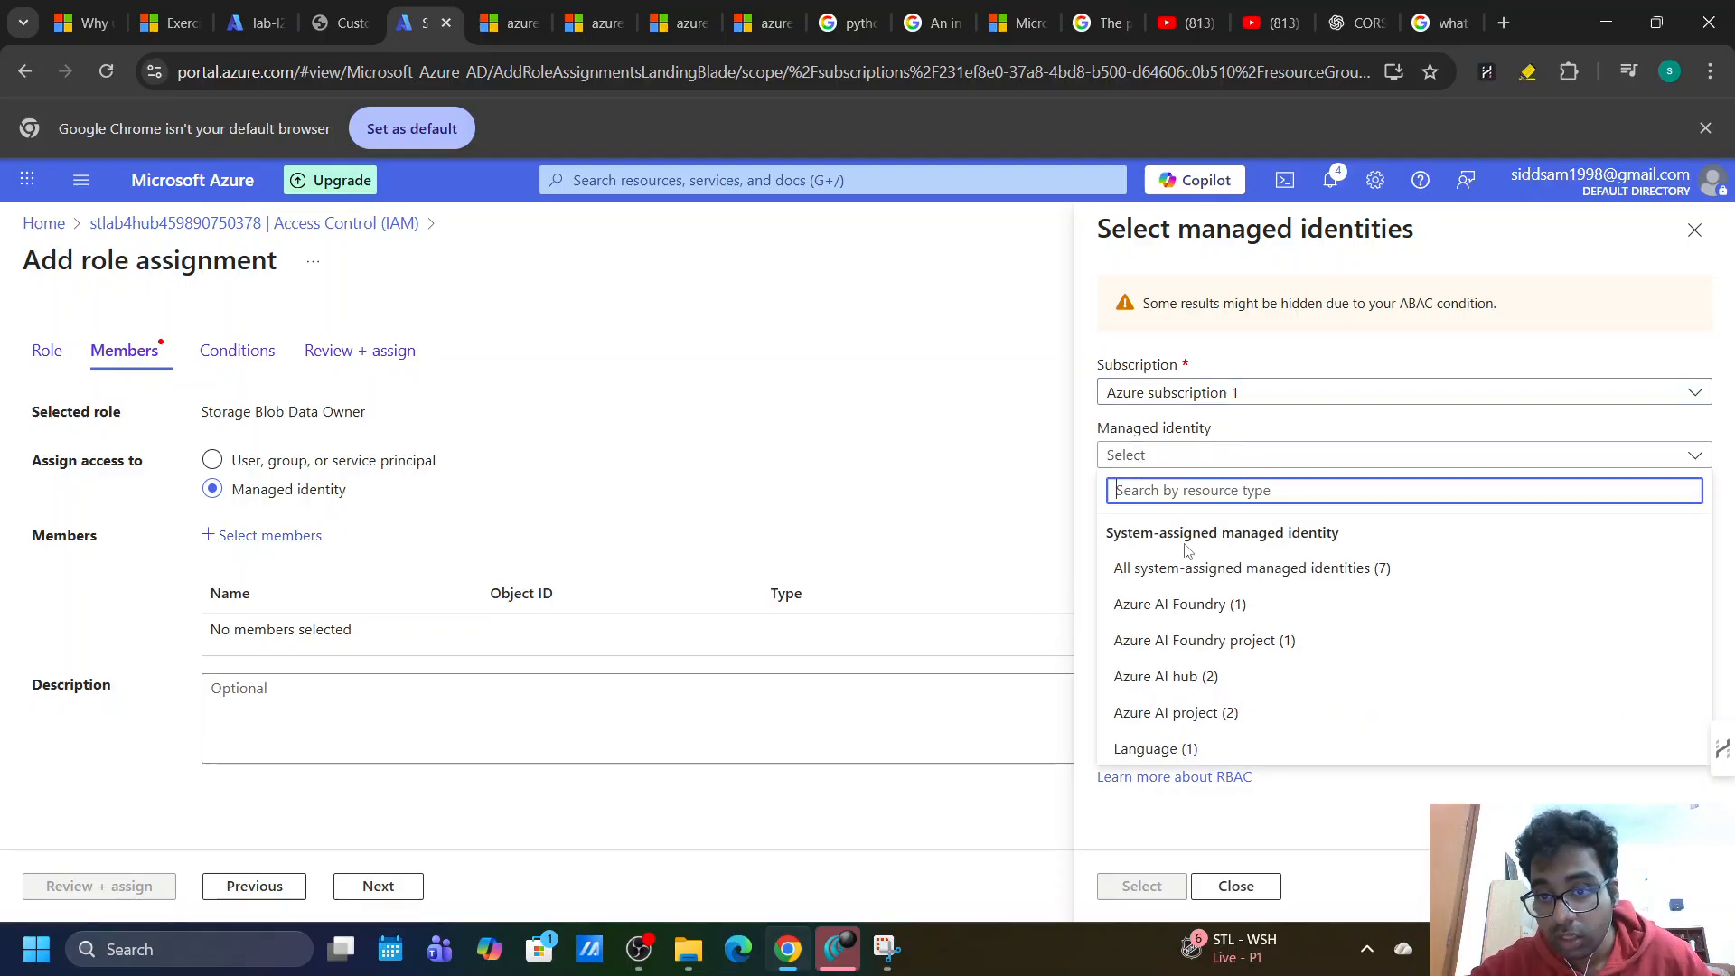
left_click(1212, 757)
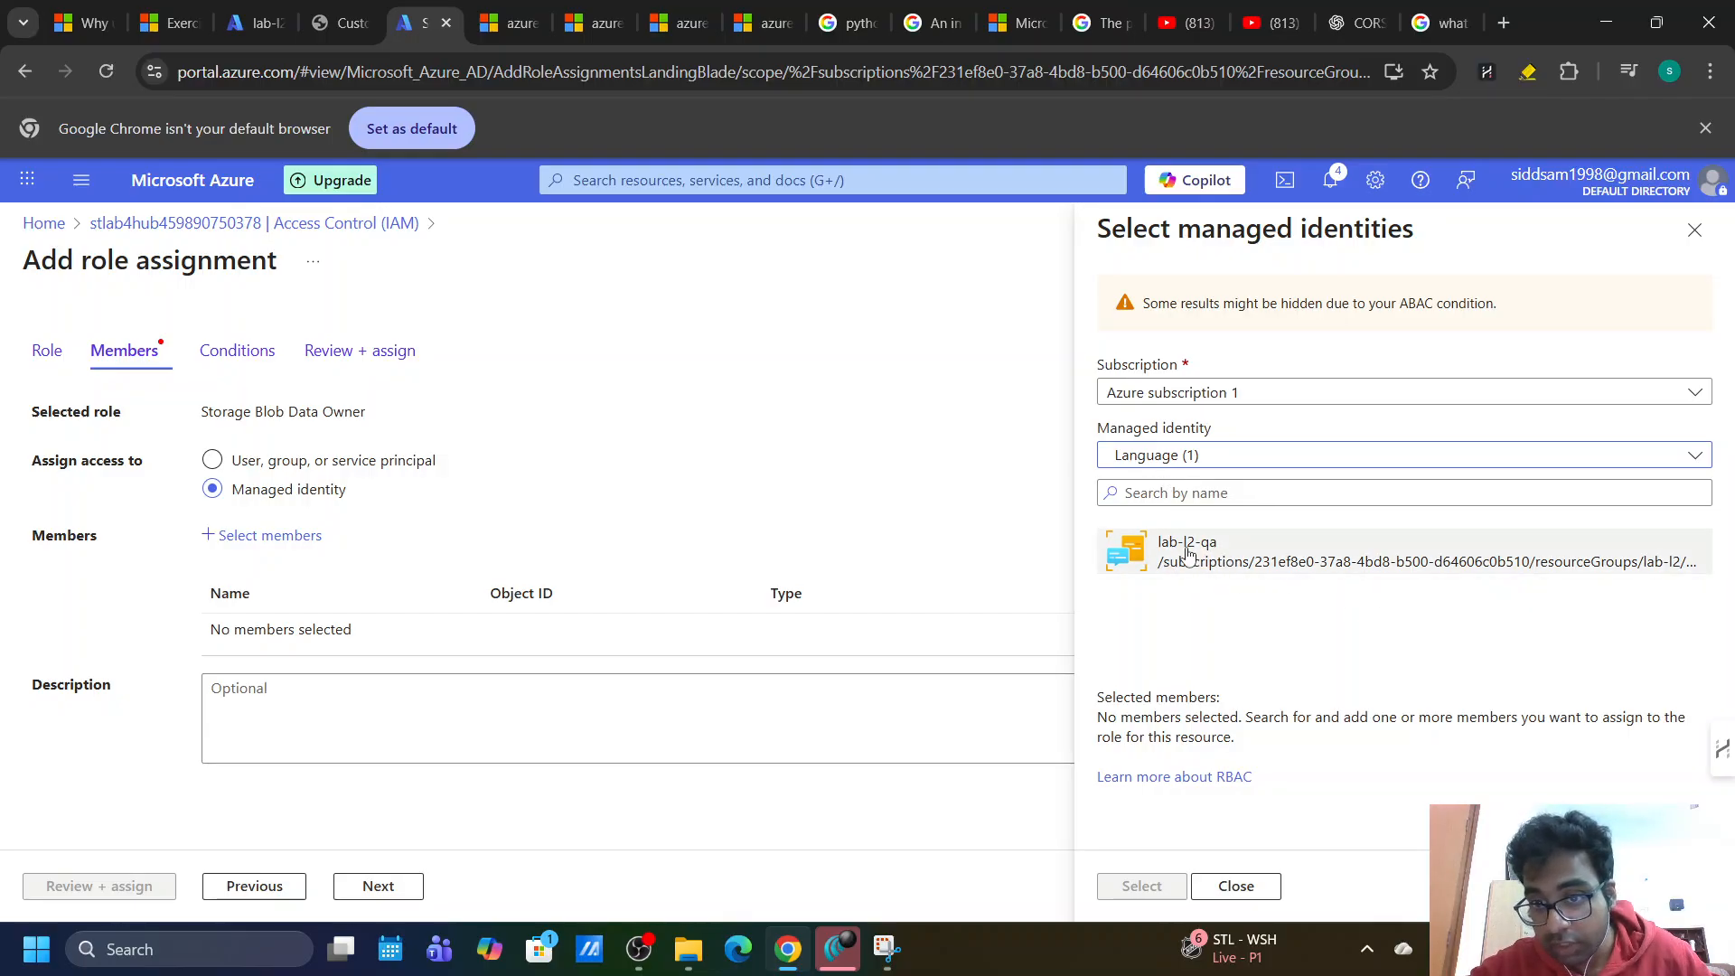
left_click(1191, 559)
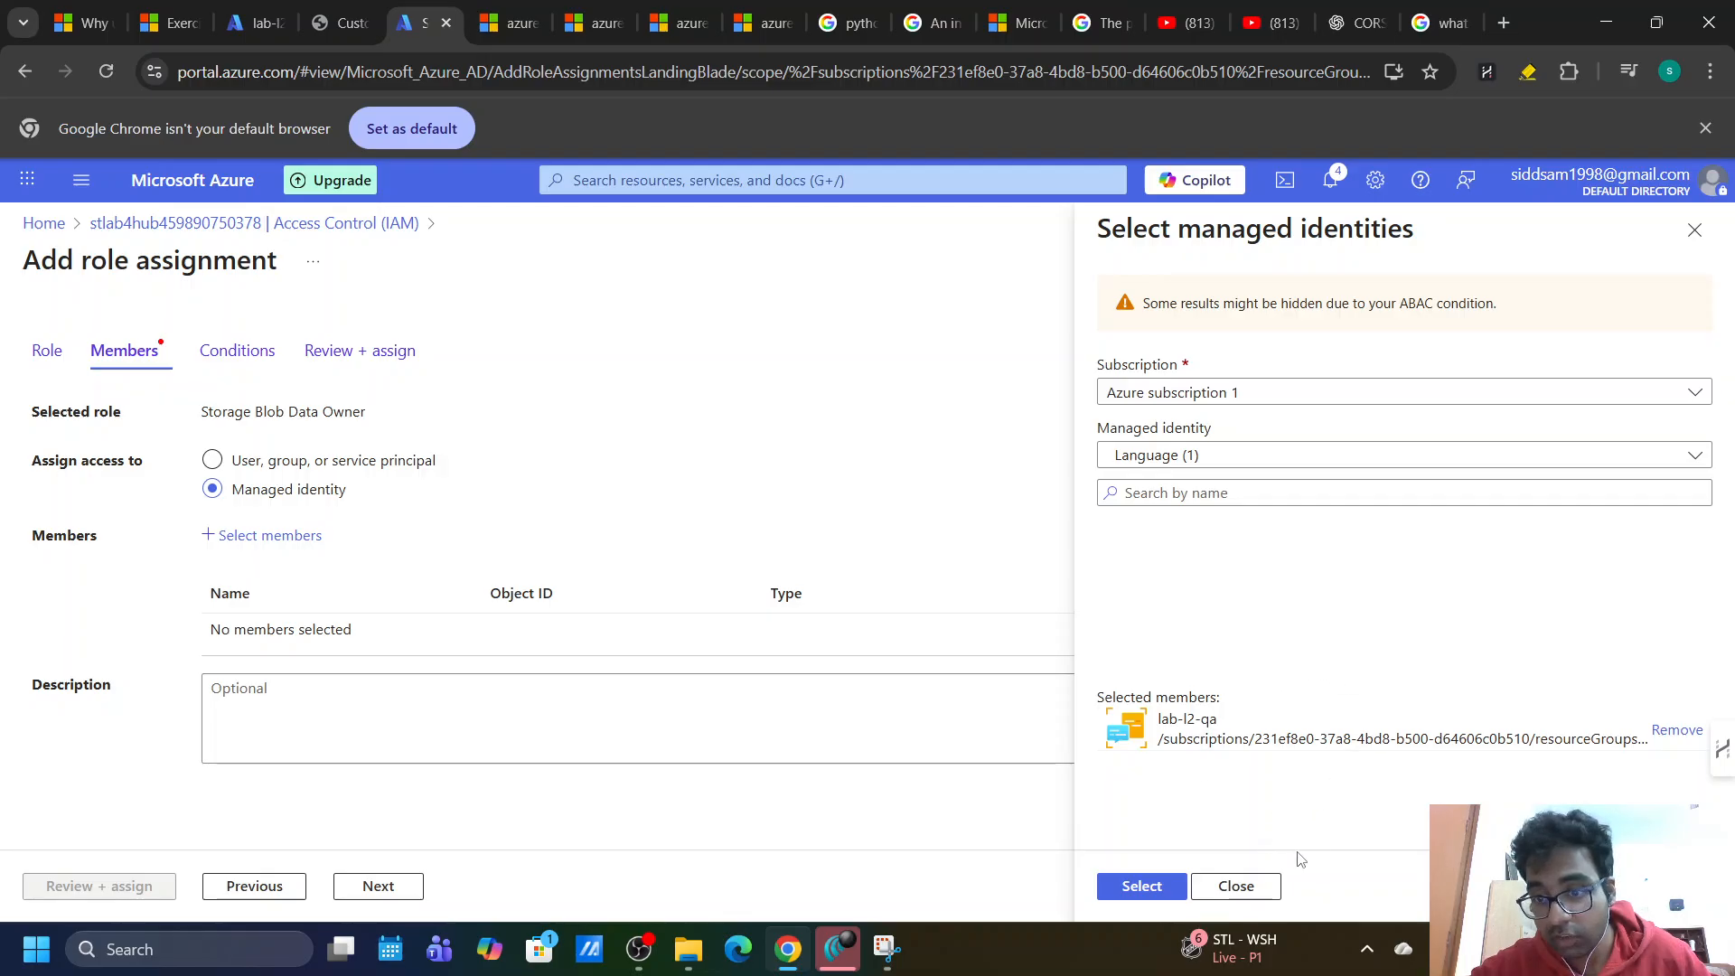
left_click(1156, 892)
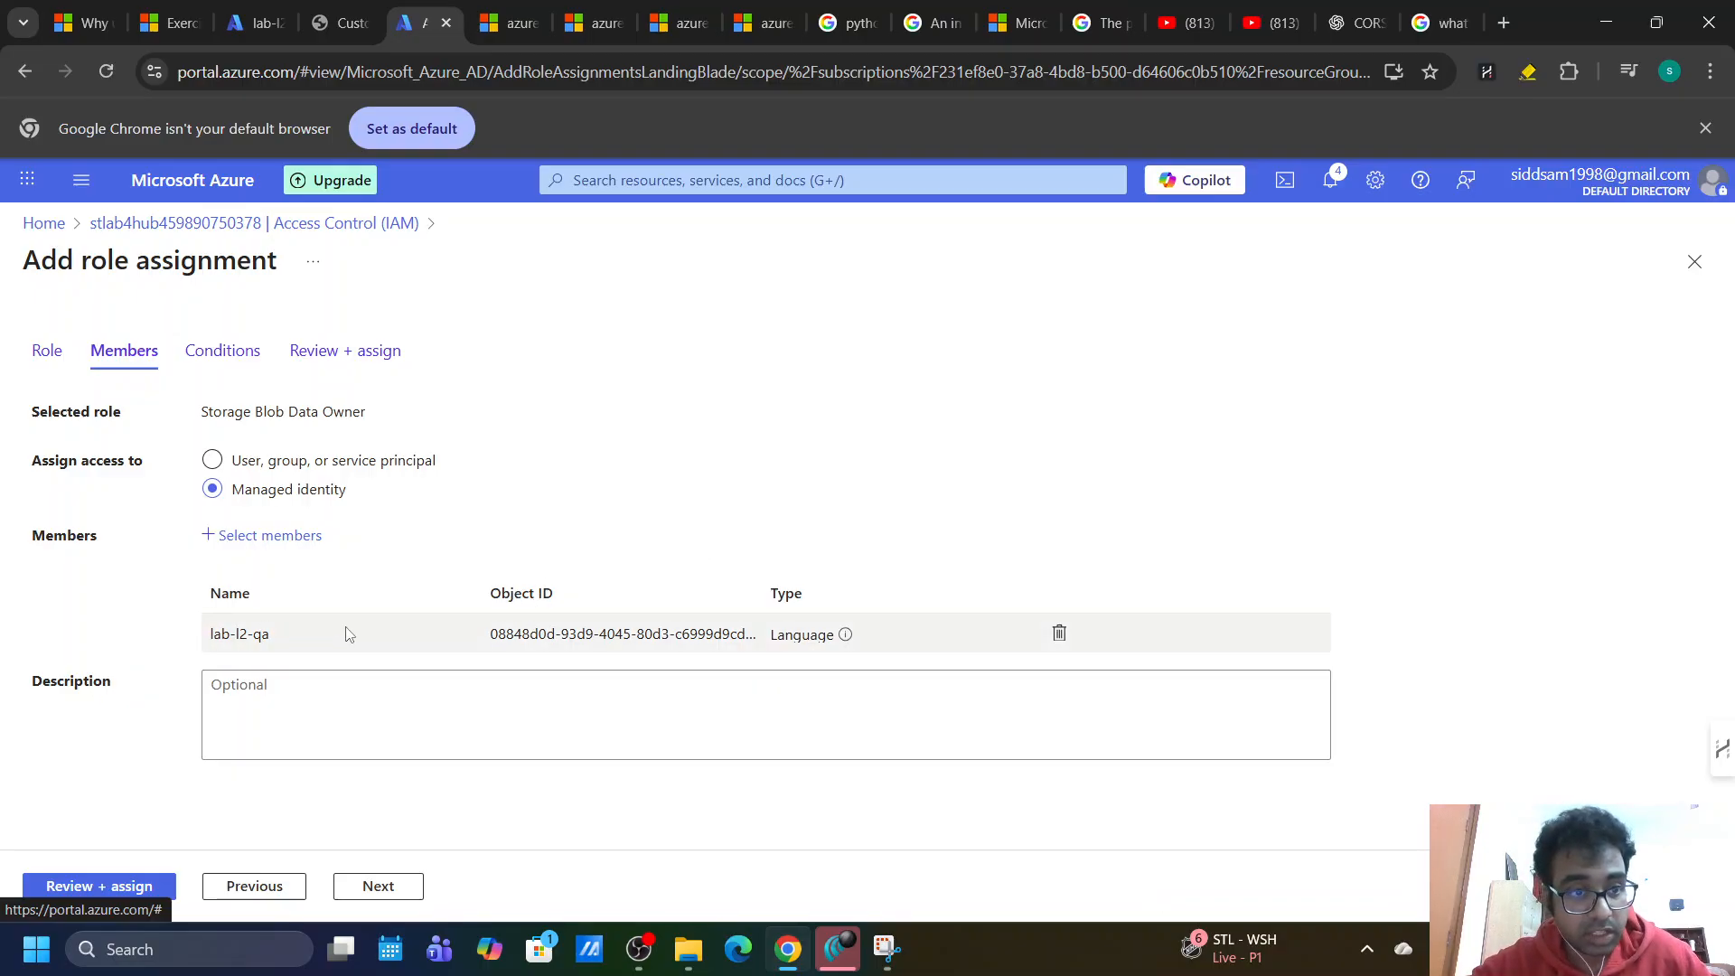
Leave the role assignment without a condition, check its role and member, and assign it on the storage account.
left_click(399, 895)
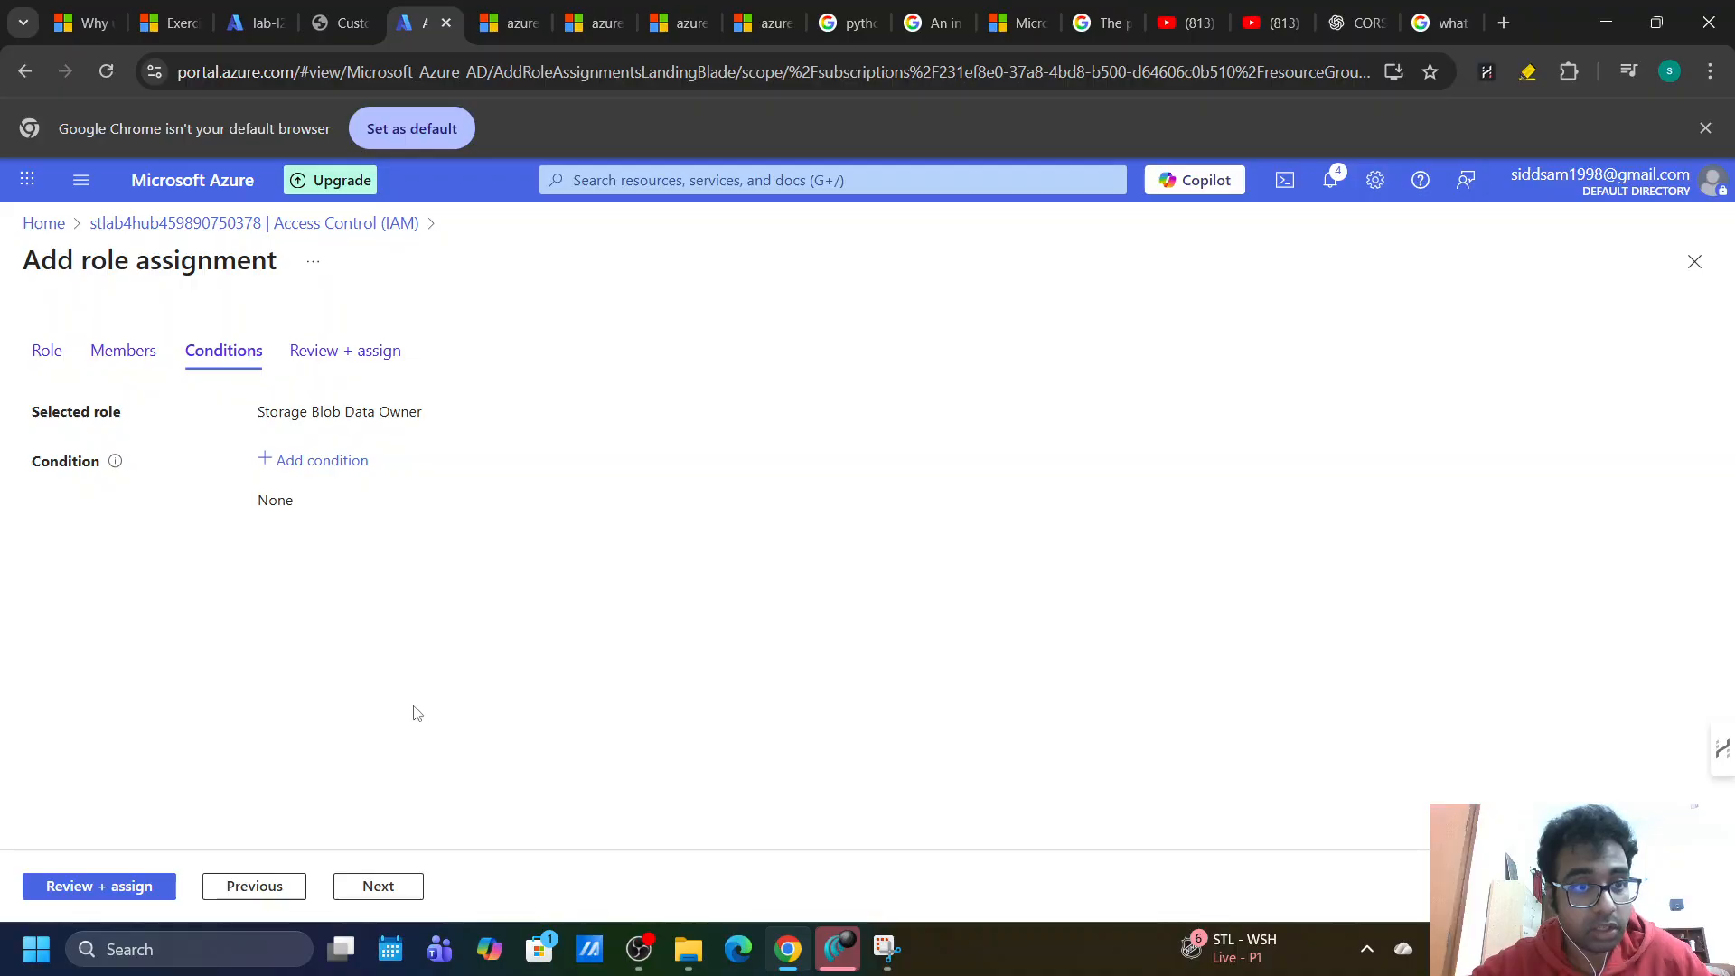
left_click(389, 893)
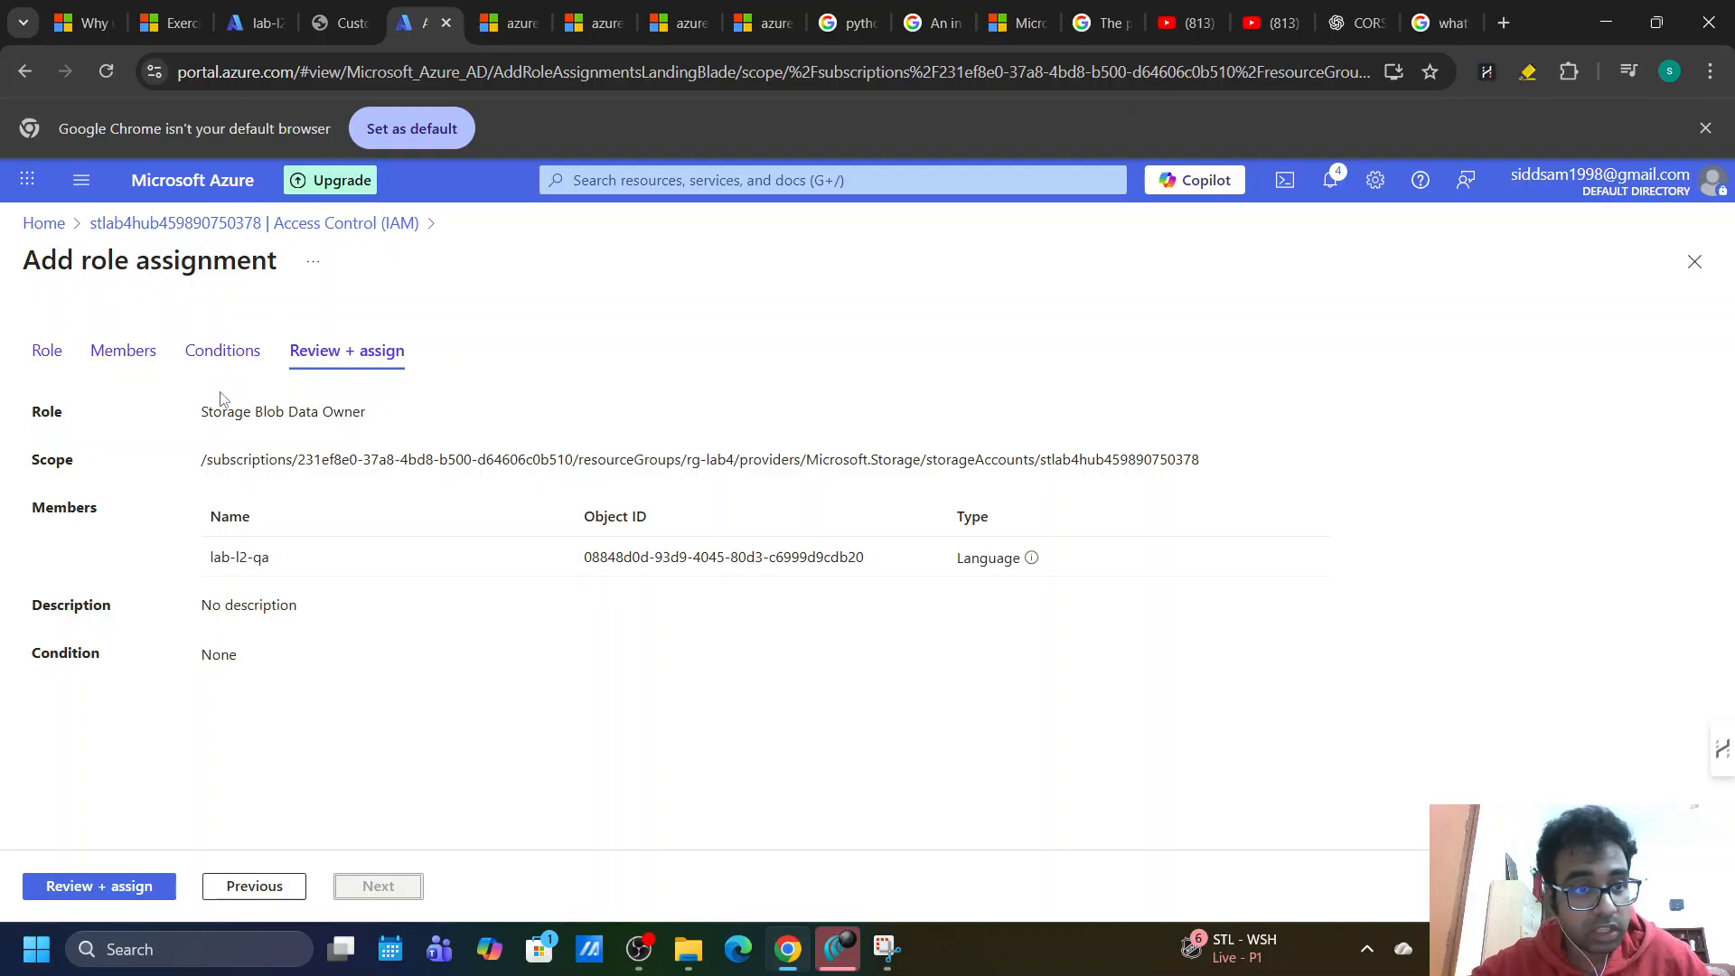
left_click_drag(200, 414, 362, 412)
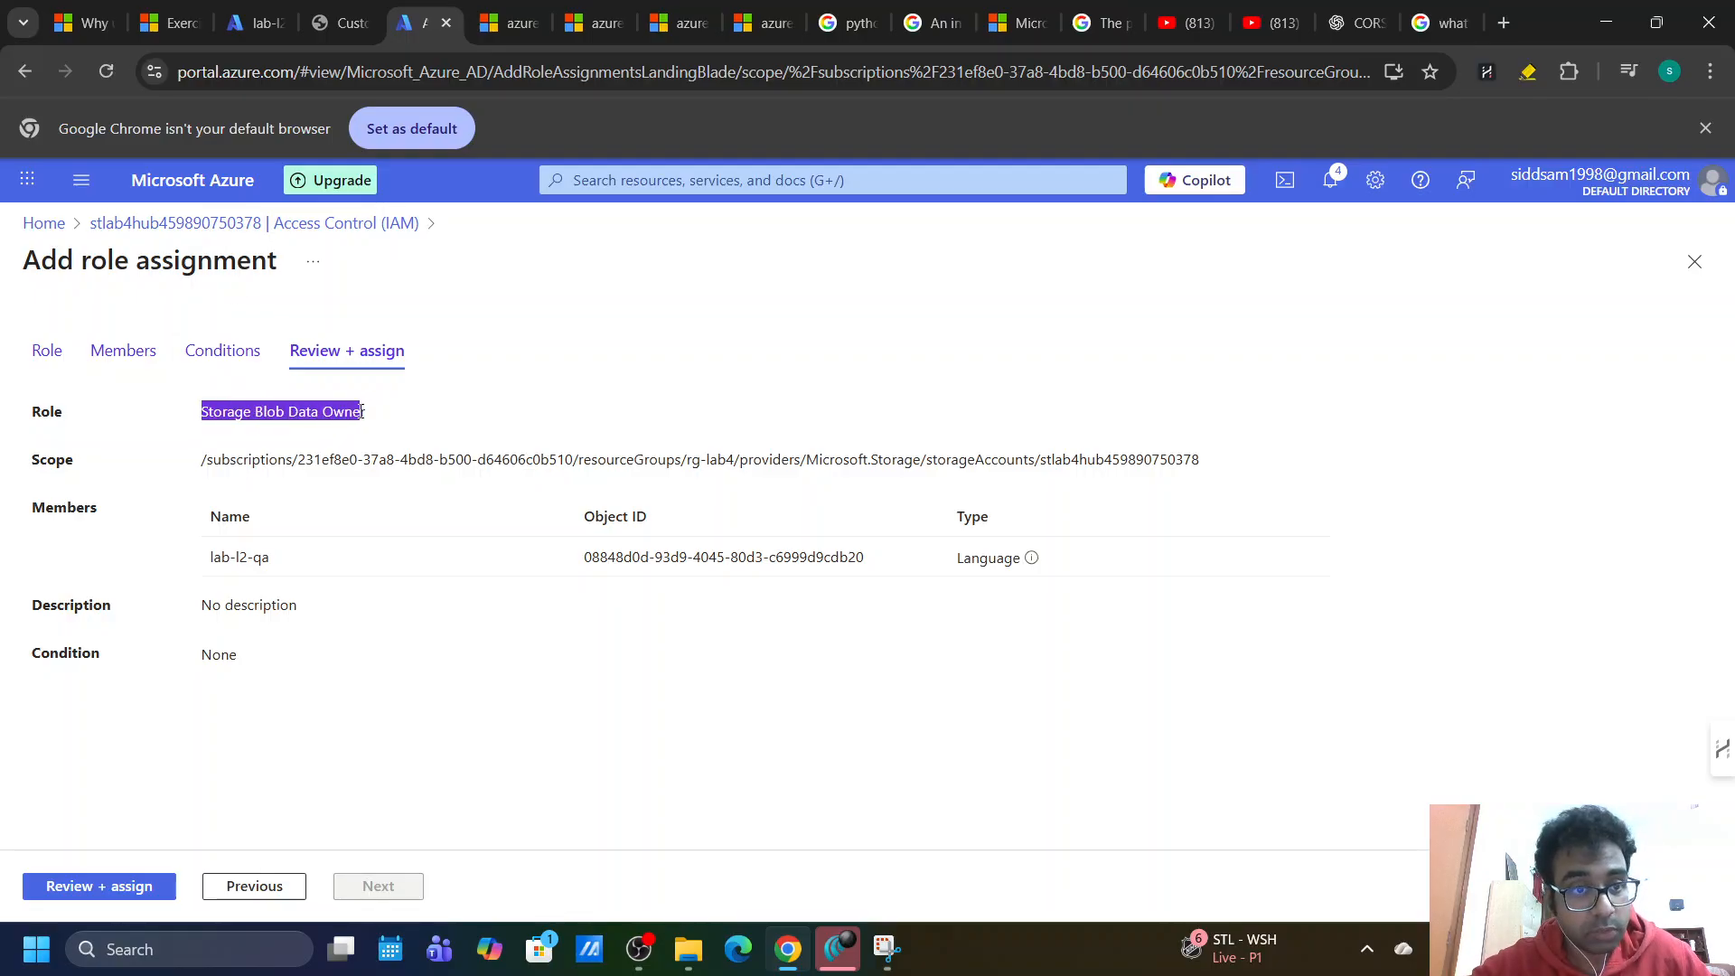
left_click_drag(286, 566, 204, 565)
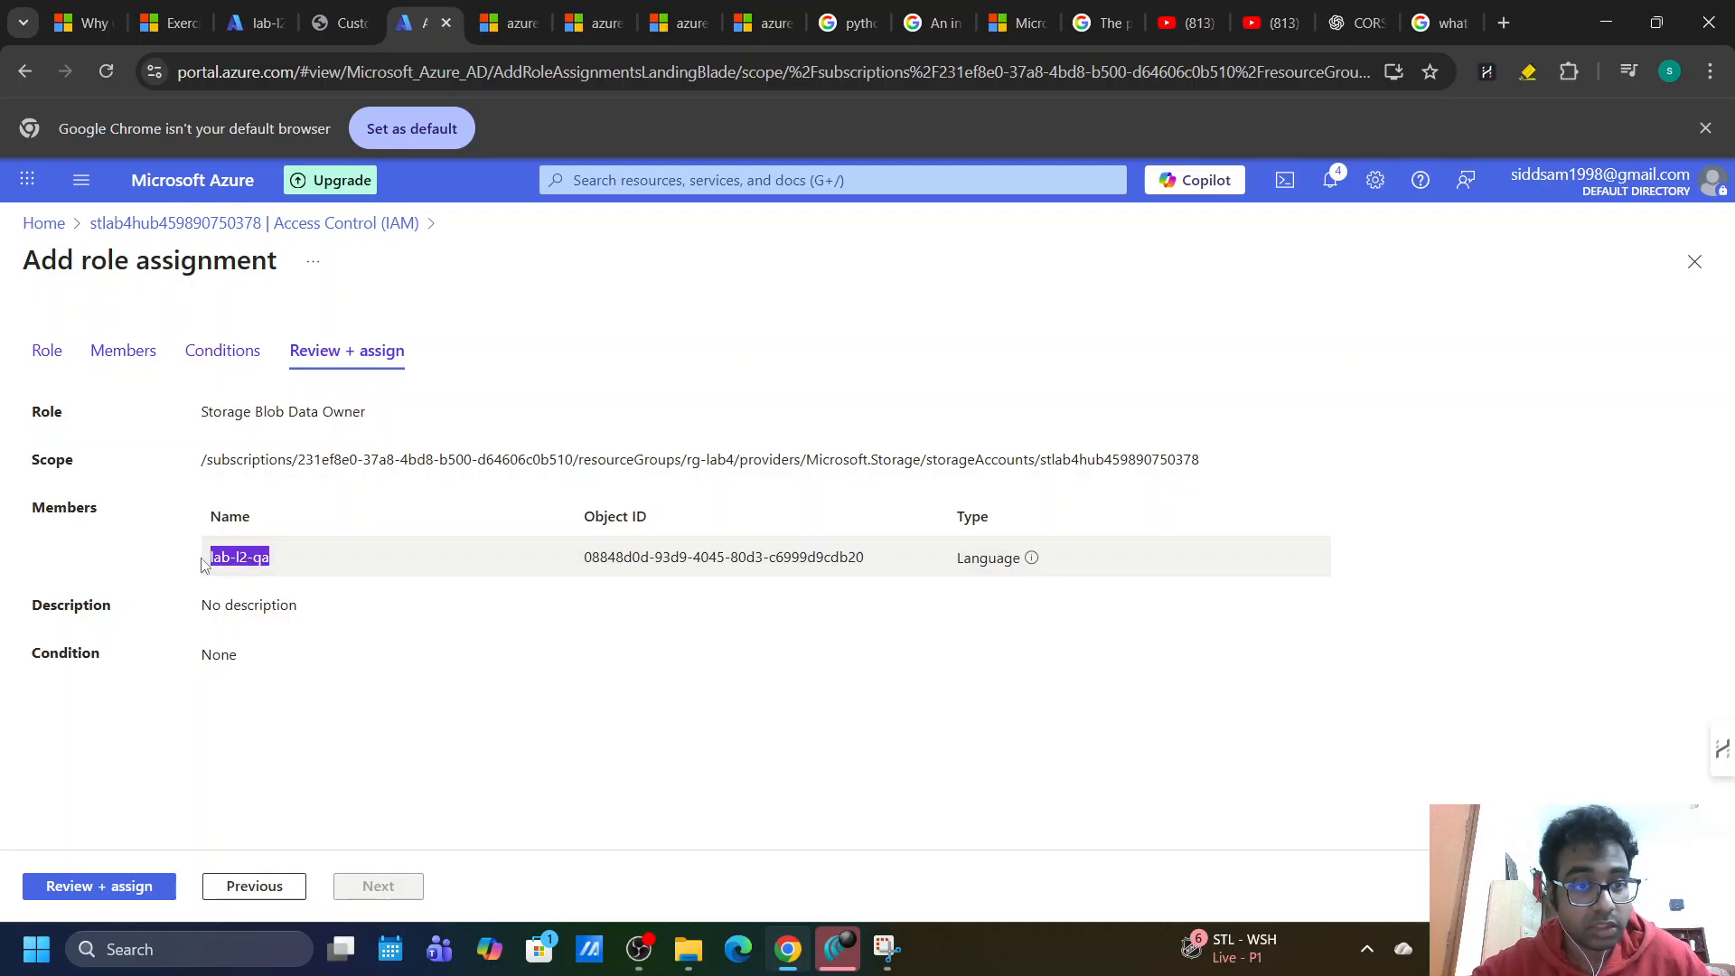
left_click_drag(197, 412, 286, 409)
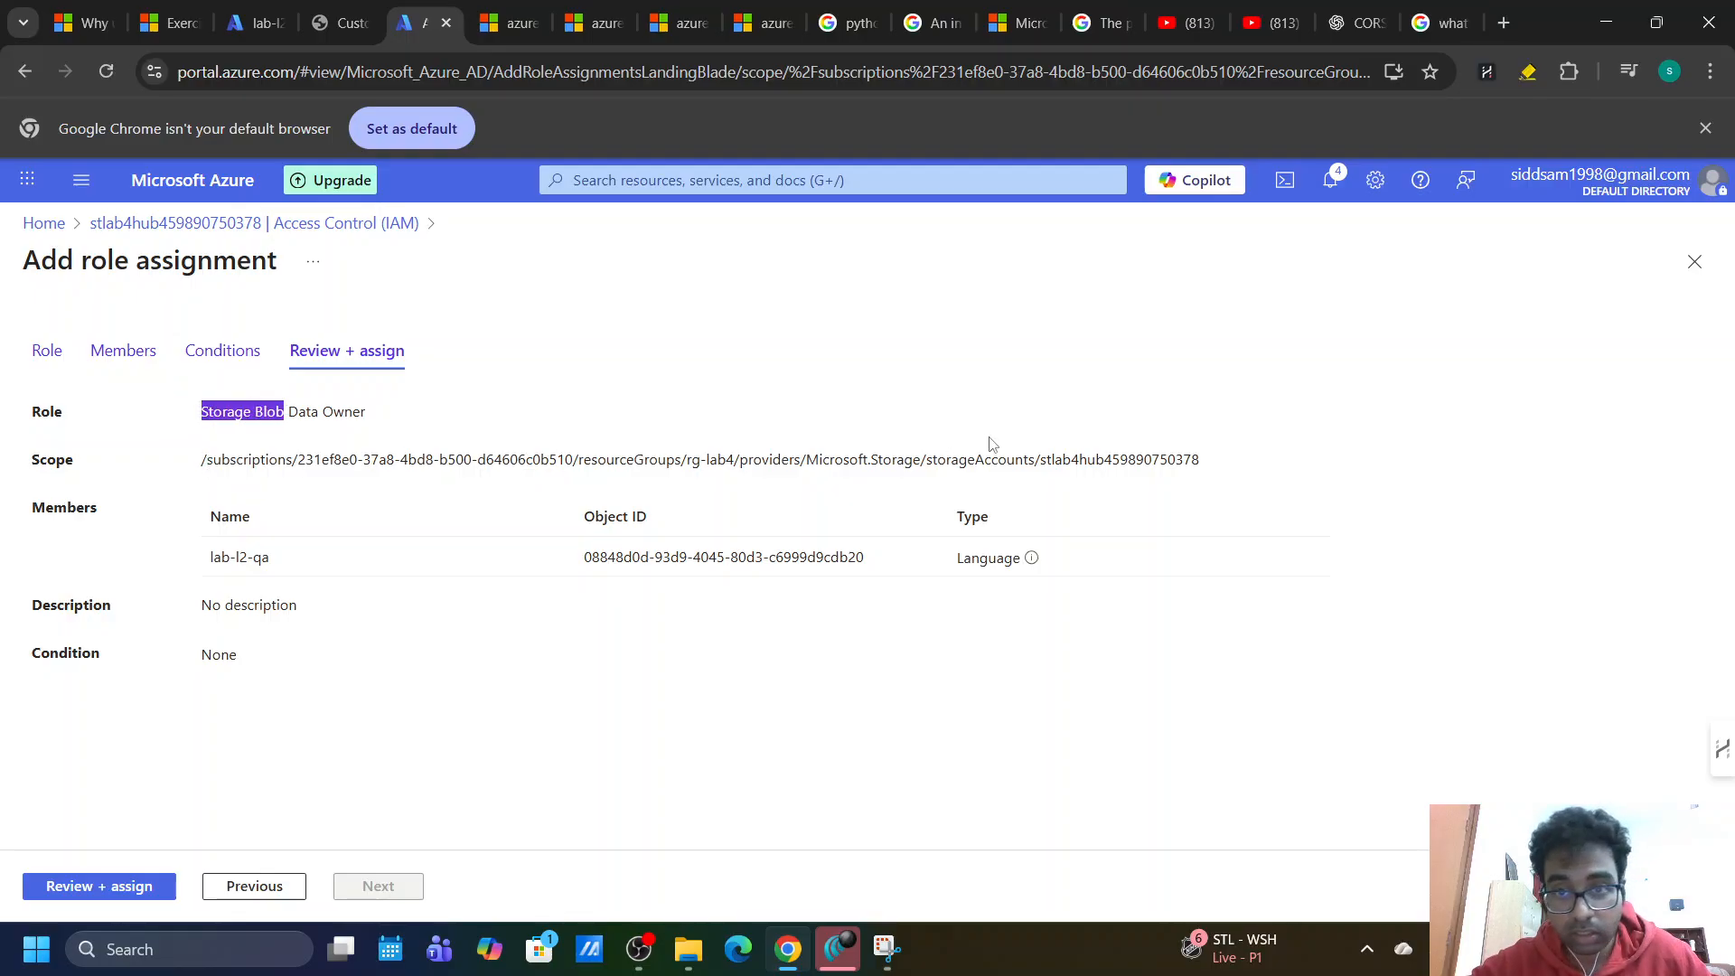
left_click(1262, 512)
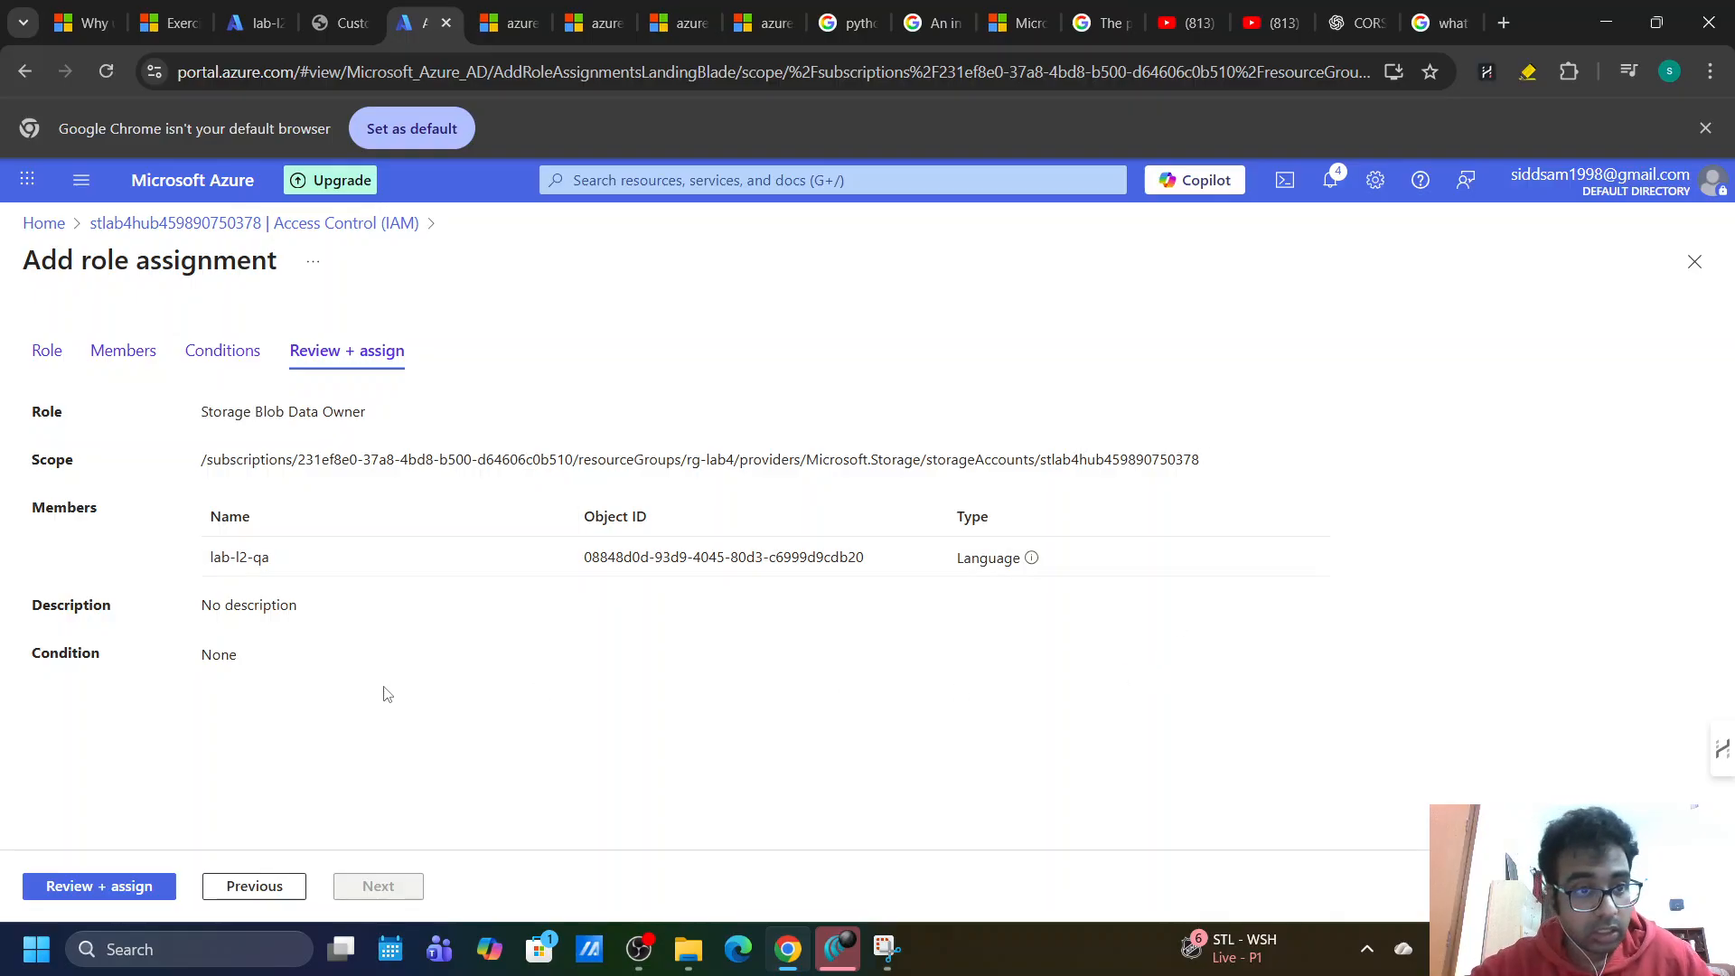
left_click(124, 886)
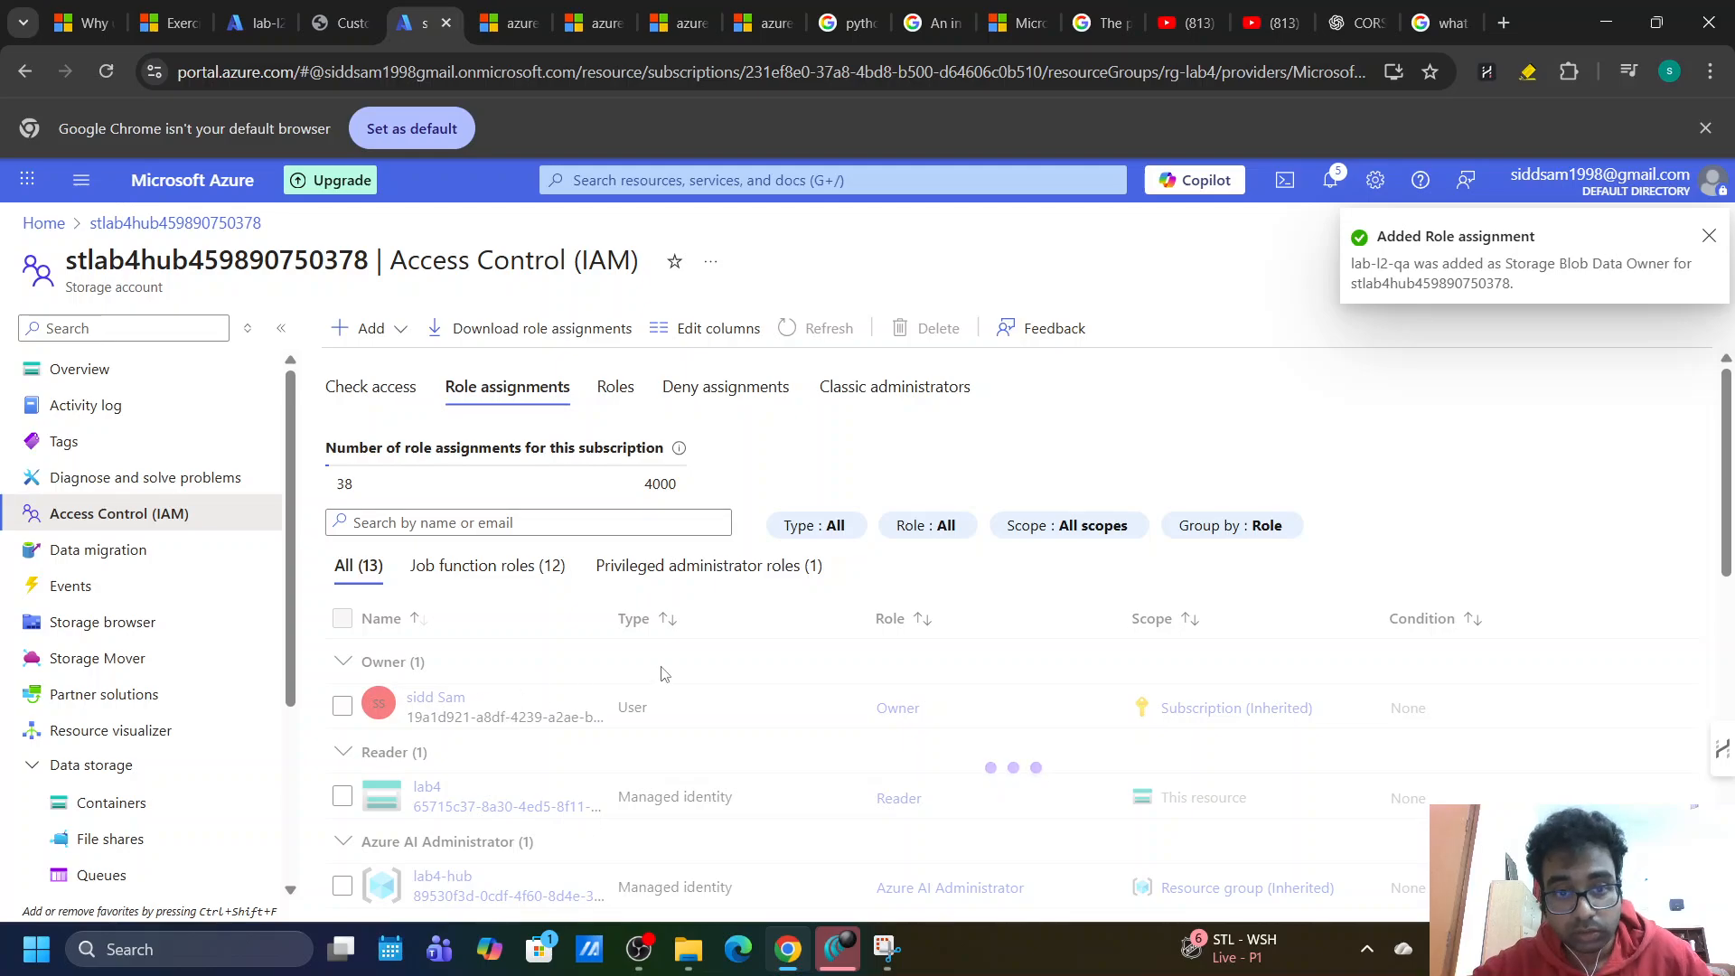
Check the storage account's role assignments for the Storage Blob Data Owner members, then return to the text classification lab instructions.
scroll(624, 750, "down", 2)
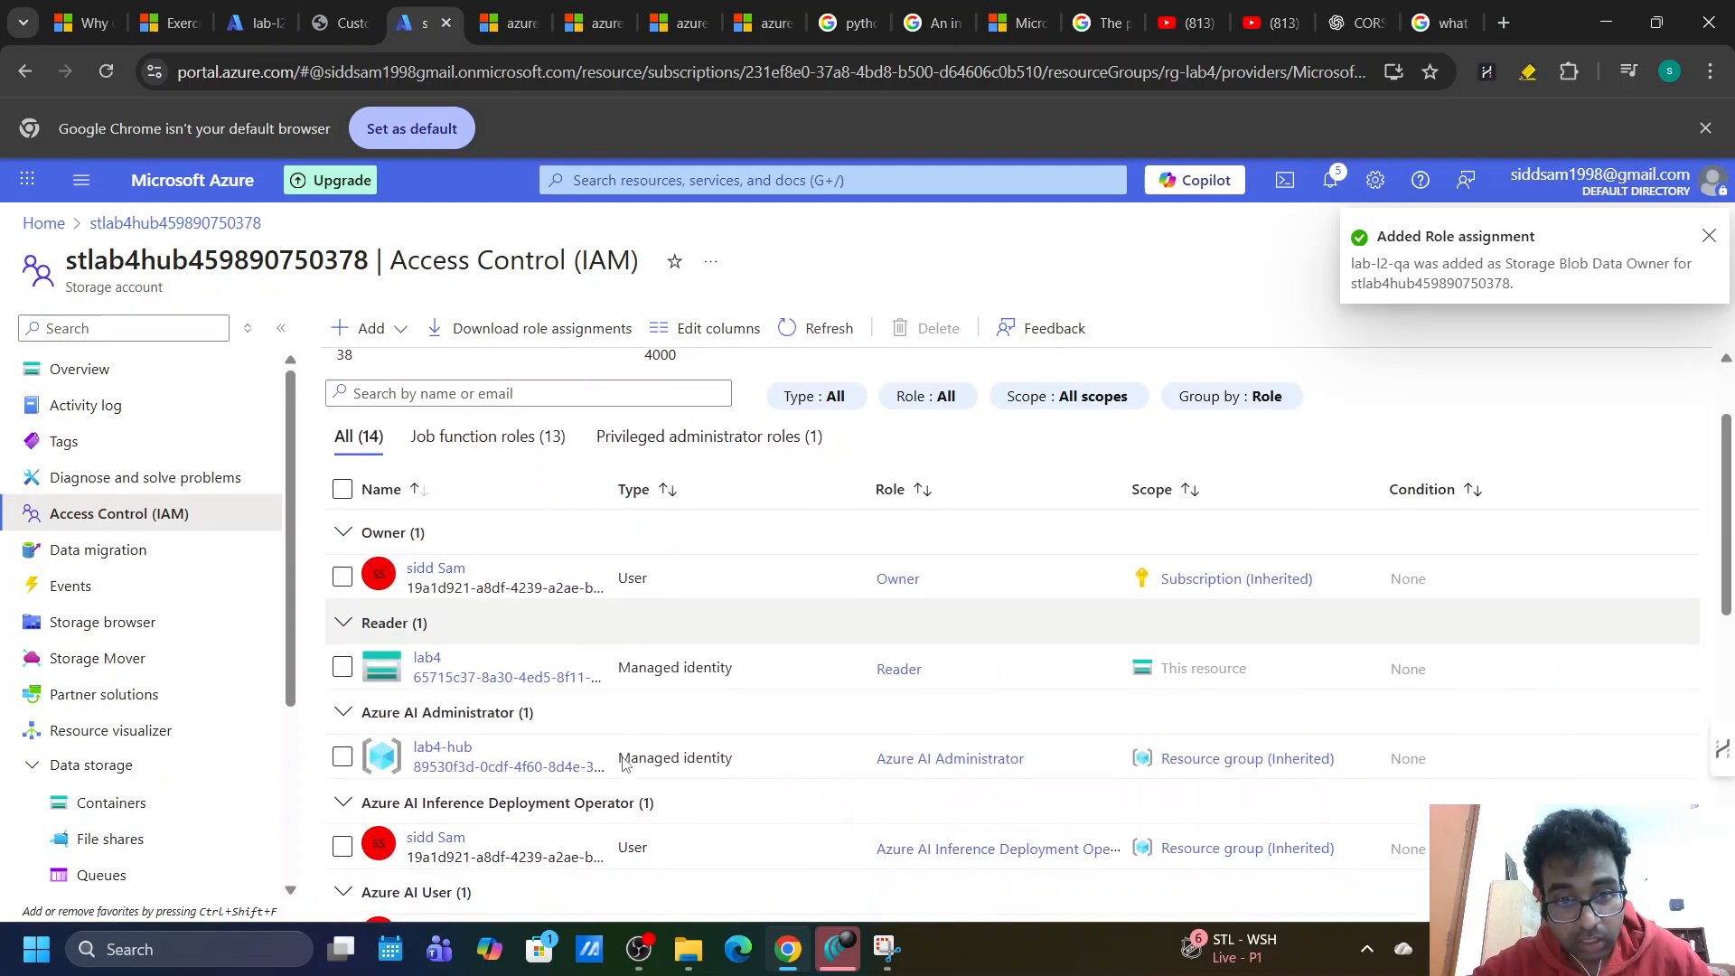
scroll(624, 763, "down", 1)
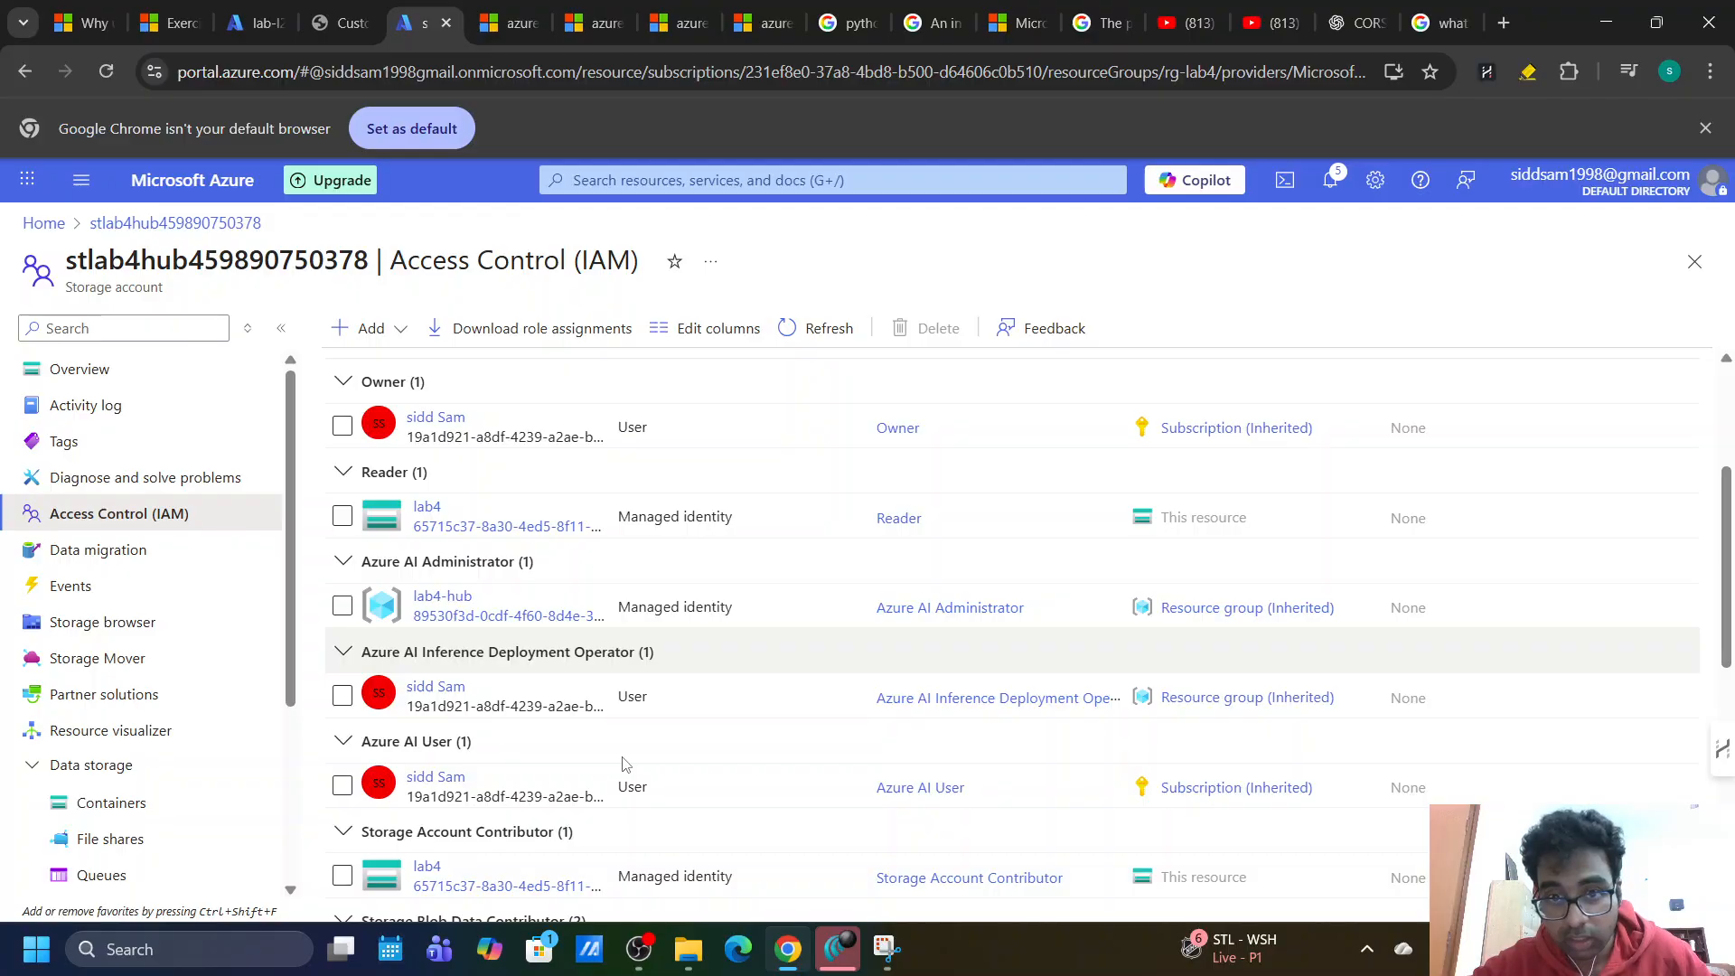
scroll(958, 534, "up", 3)
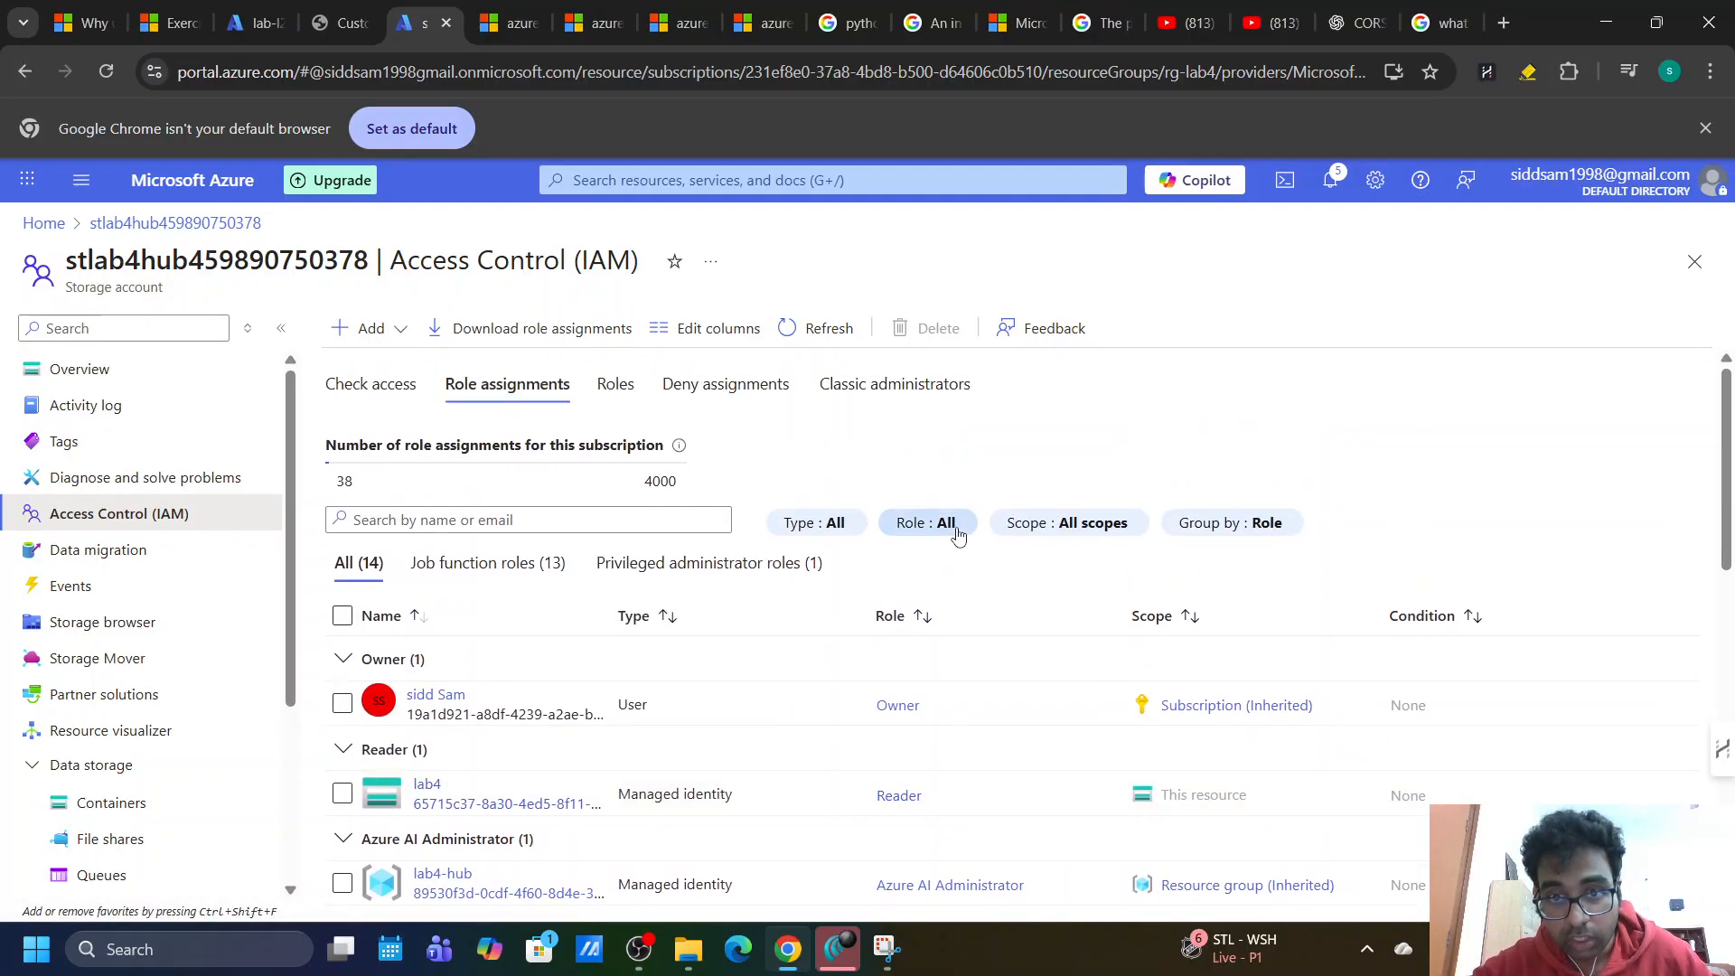
scroll(958, 534, "down", 8)
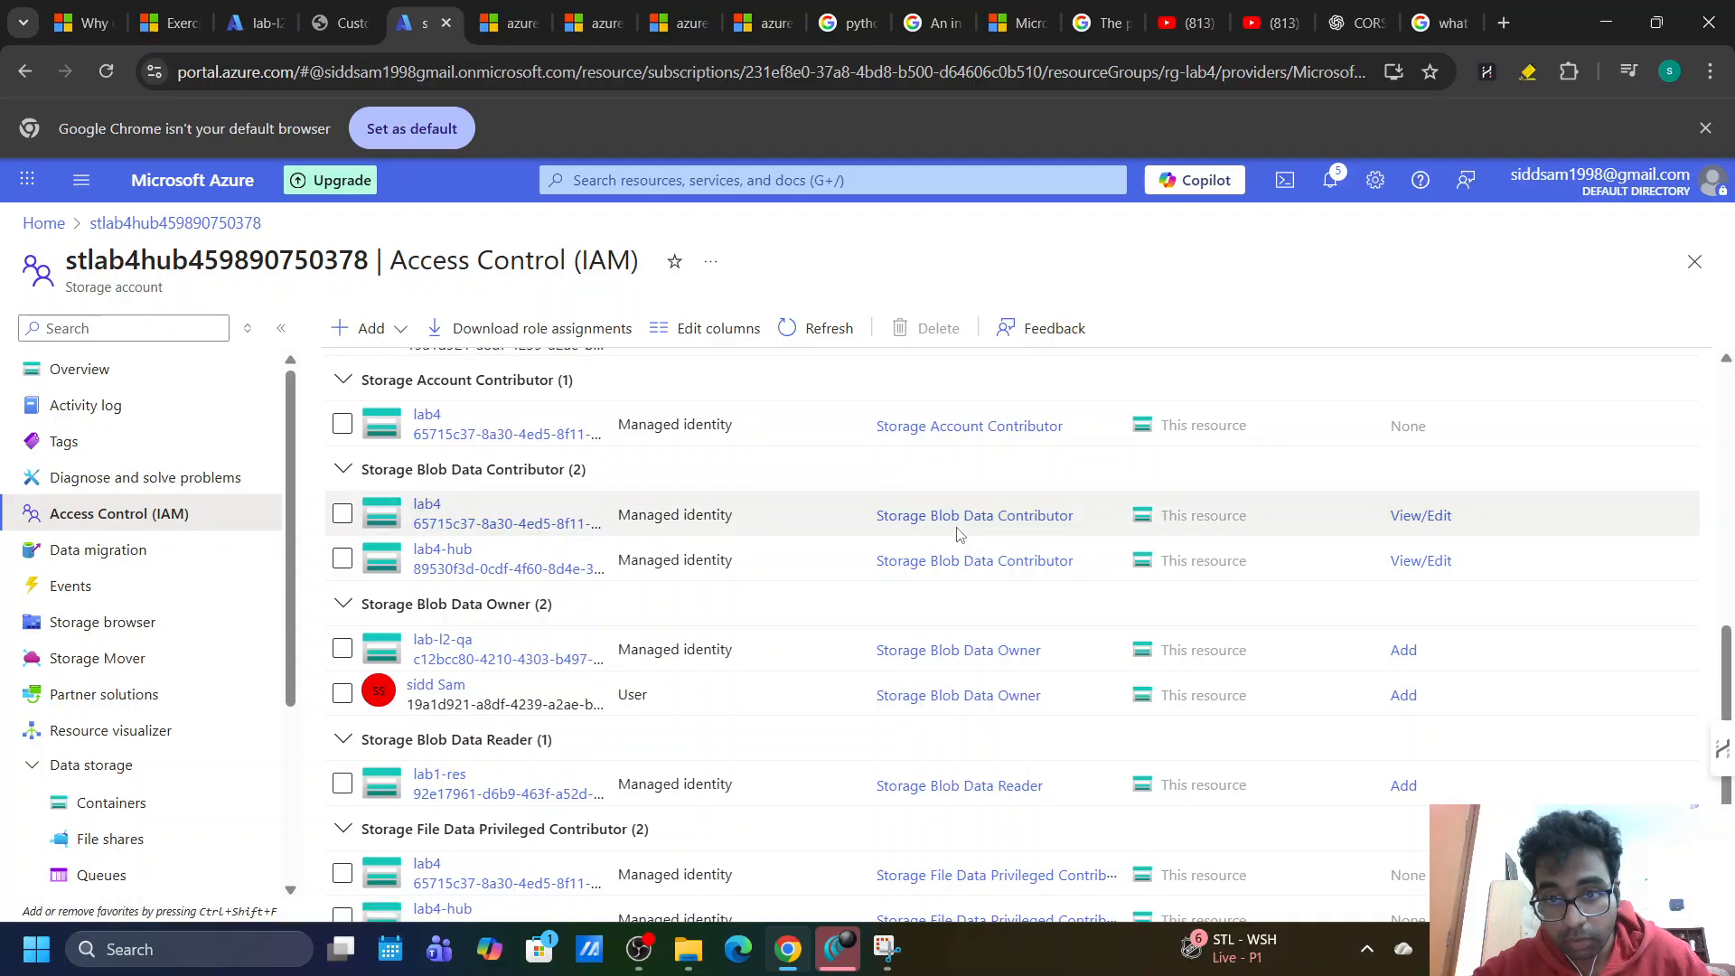
scroll(958, 534, "down", 1)
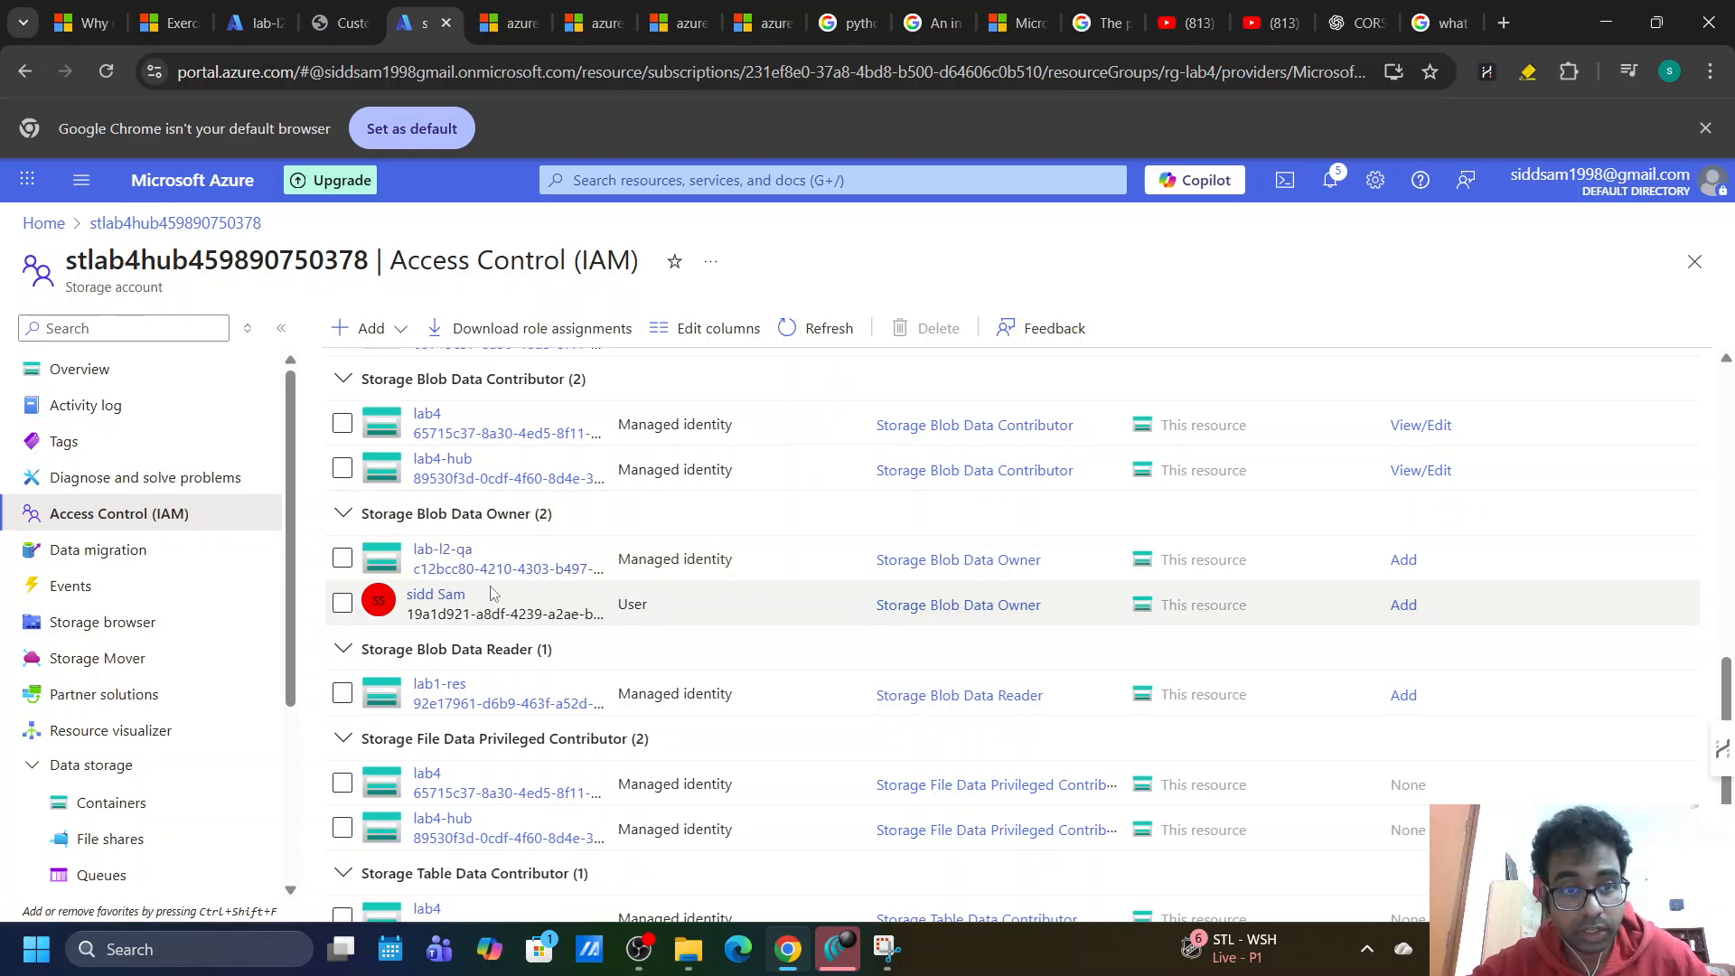
left_click(328, 26)
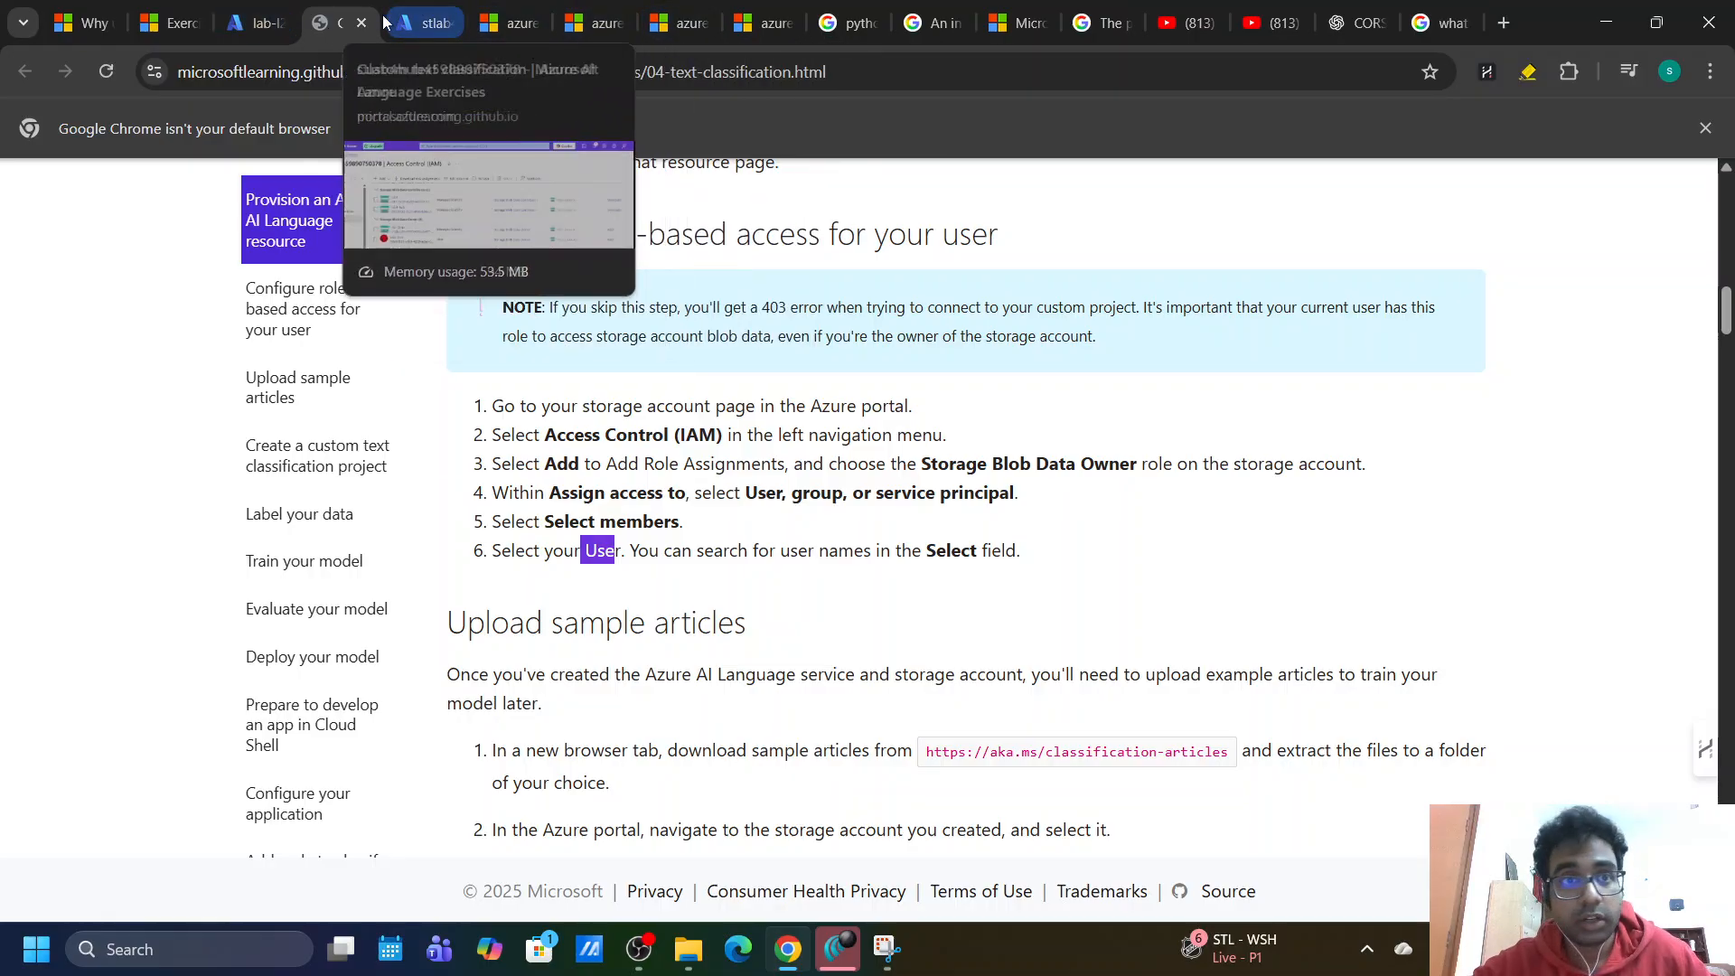
left_click(398, 23)
left_click(259, 23)
left_click(342, 23)
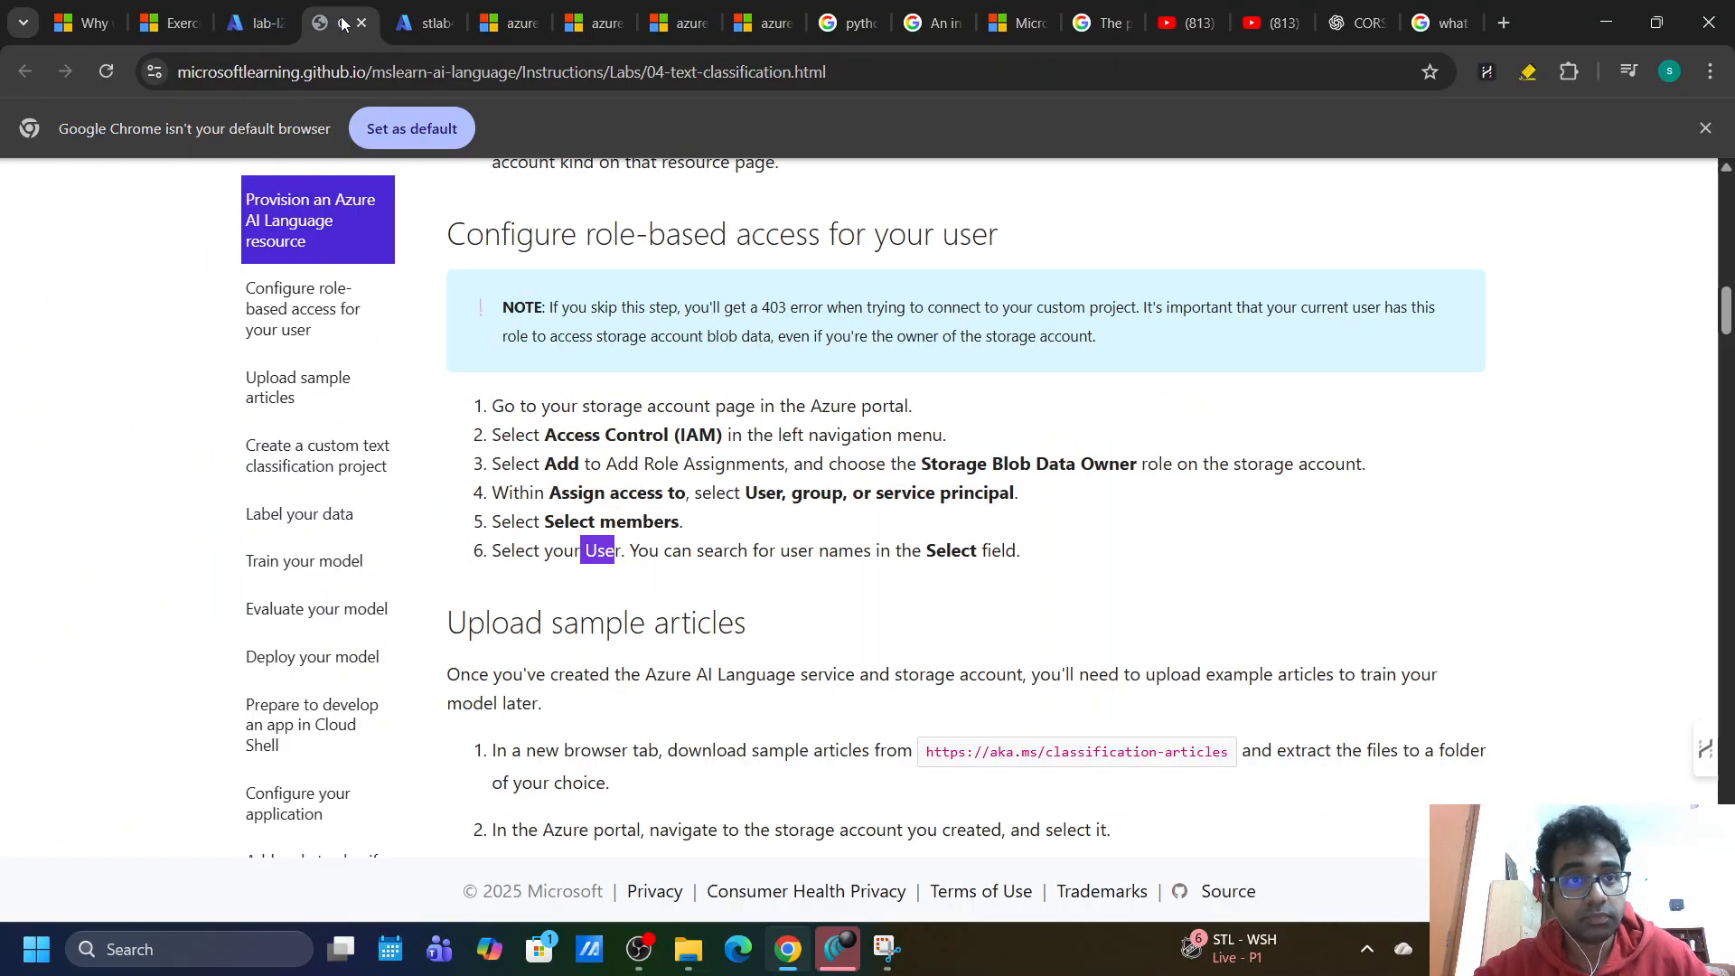
Open Language Studio at language.cognitive.azure.com in a new browser tab.
left_click(1505, 25)
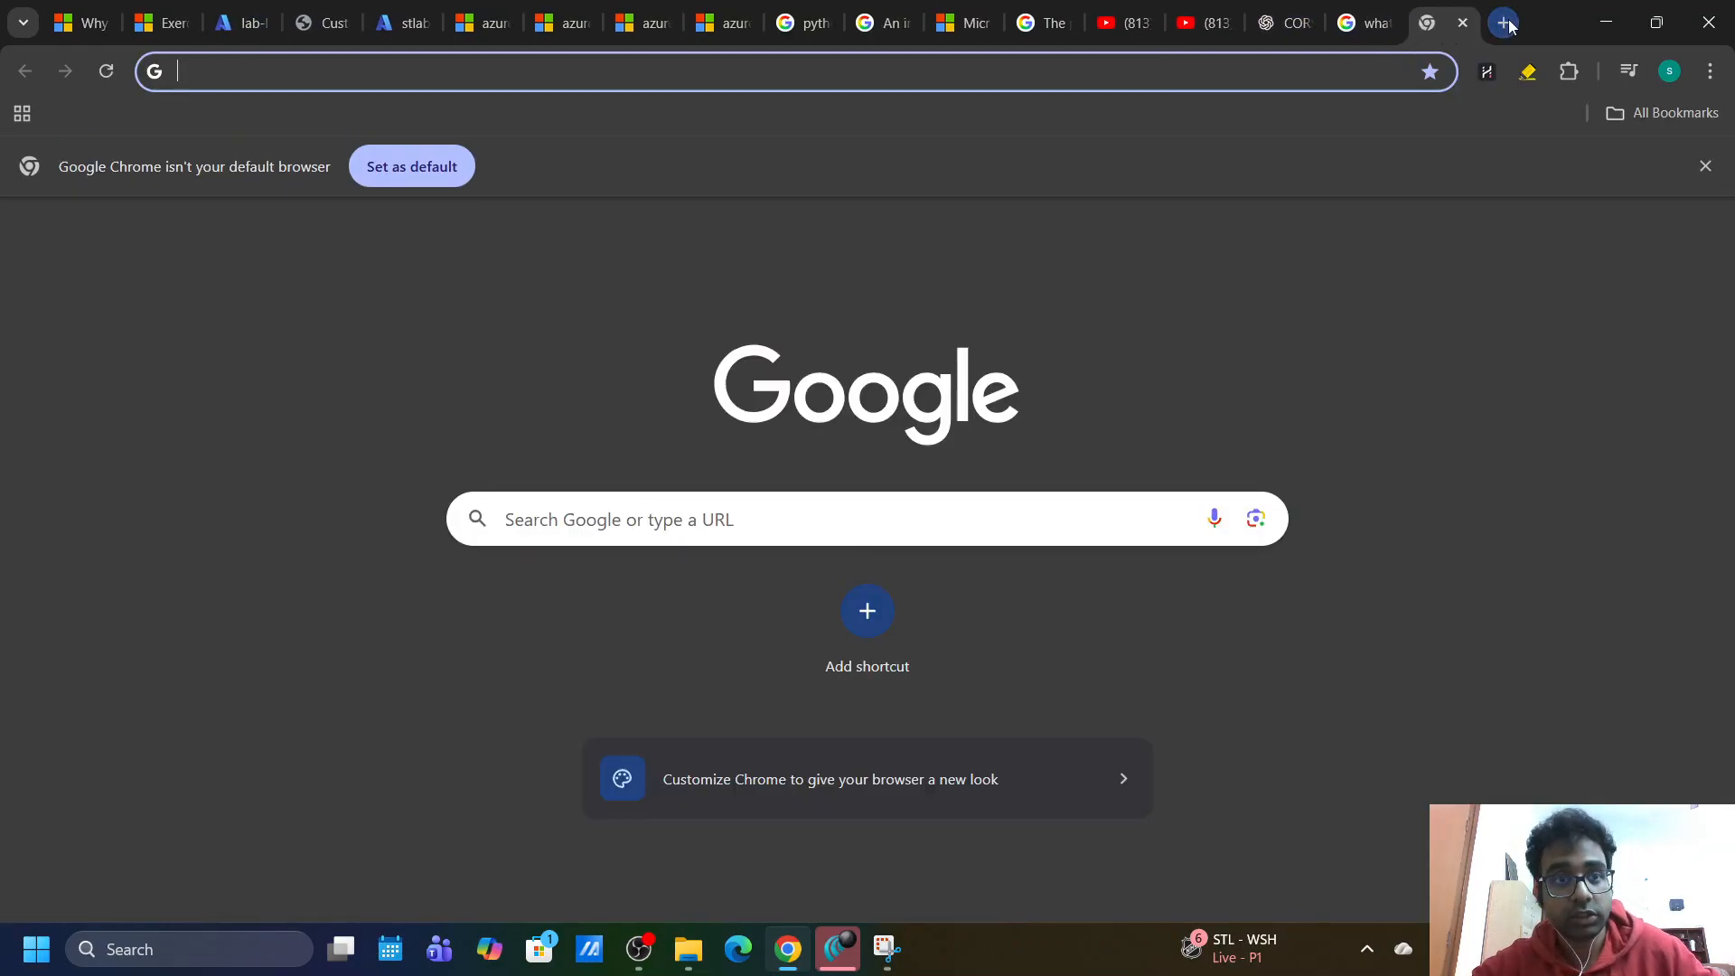
type("ai")
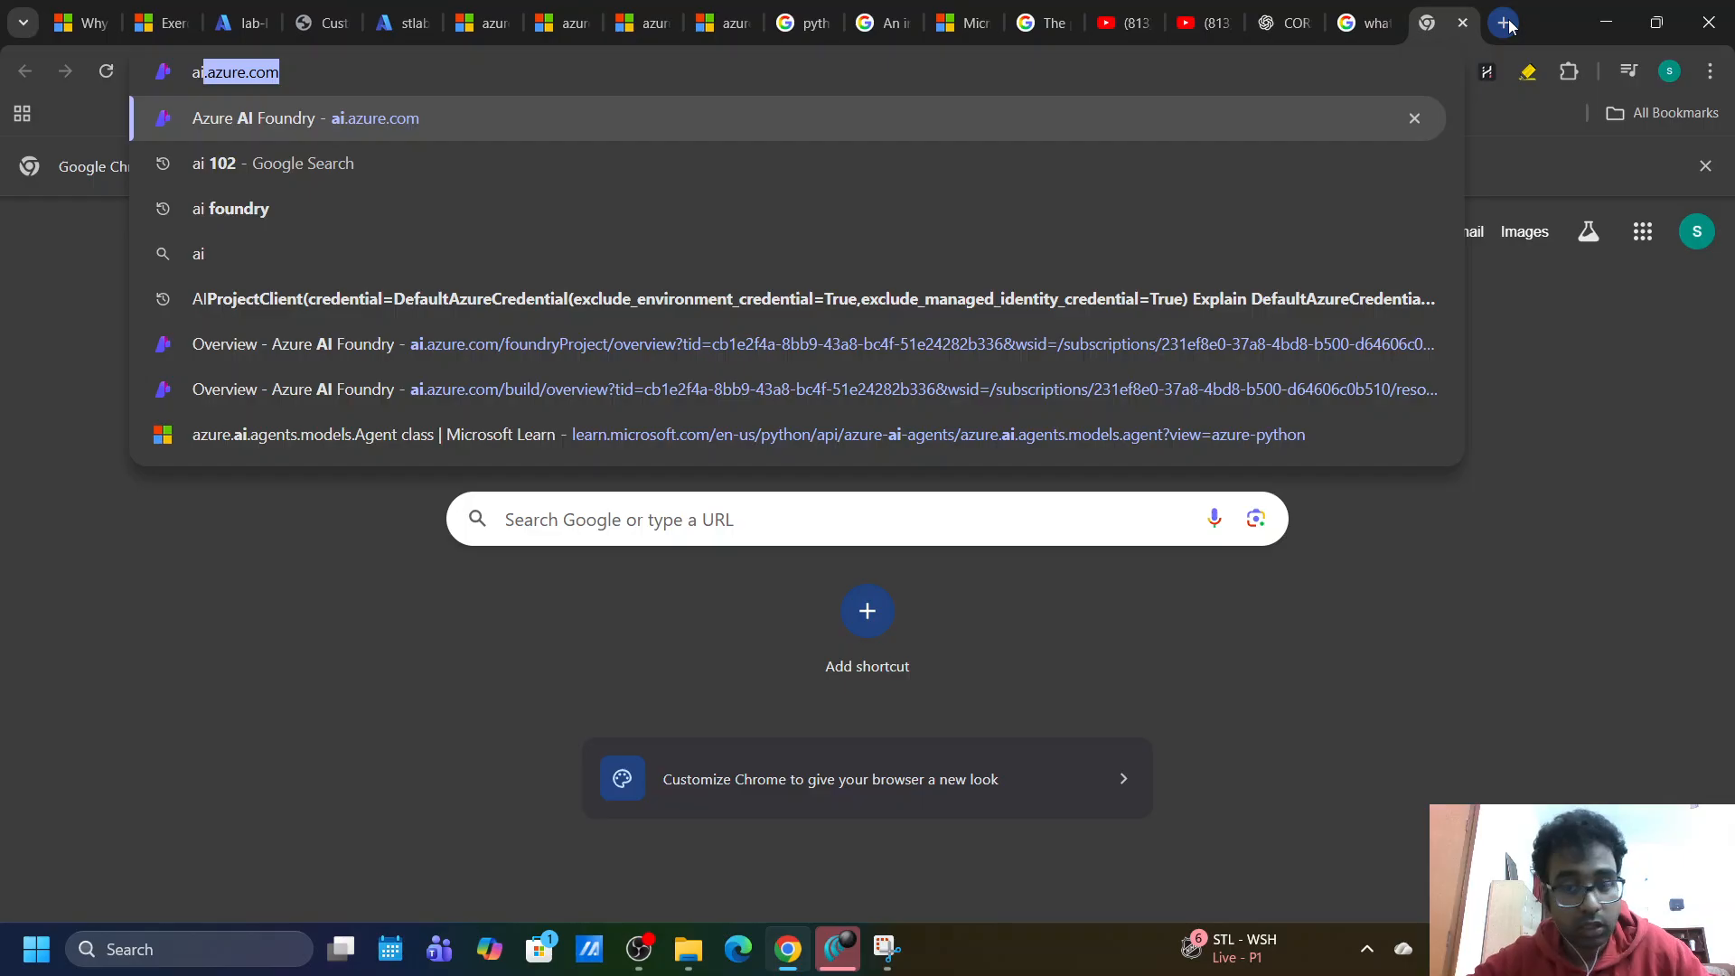
key("BackSpace")
key("BackSpace")
key("BackSpace")
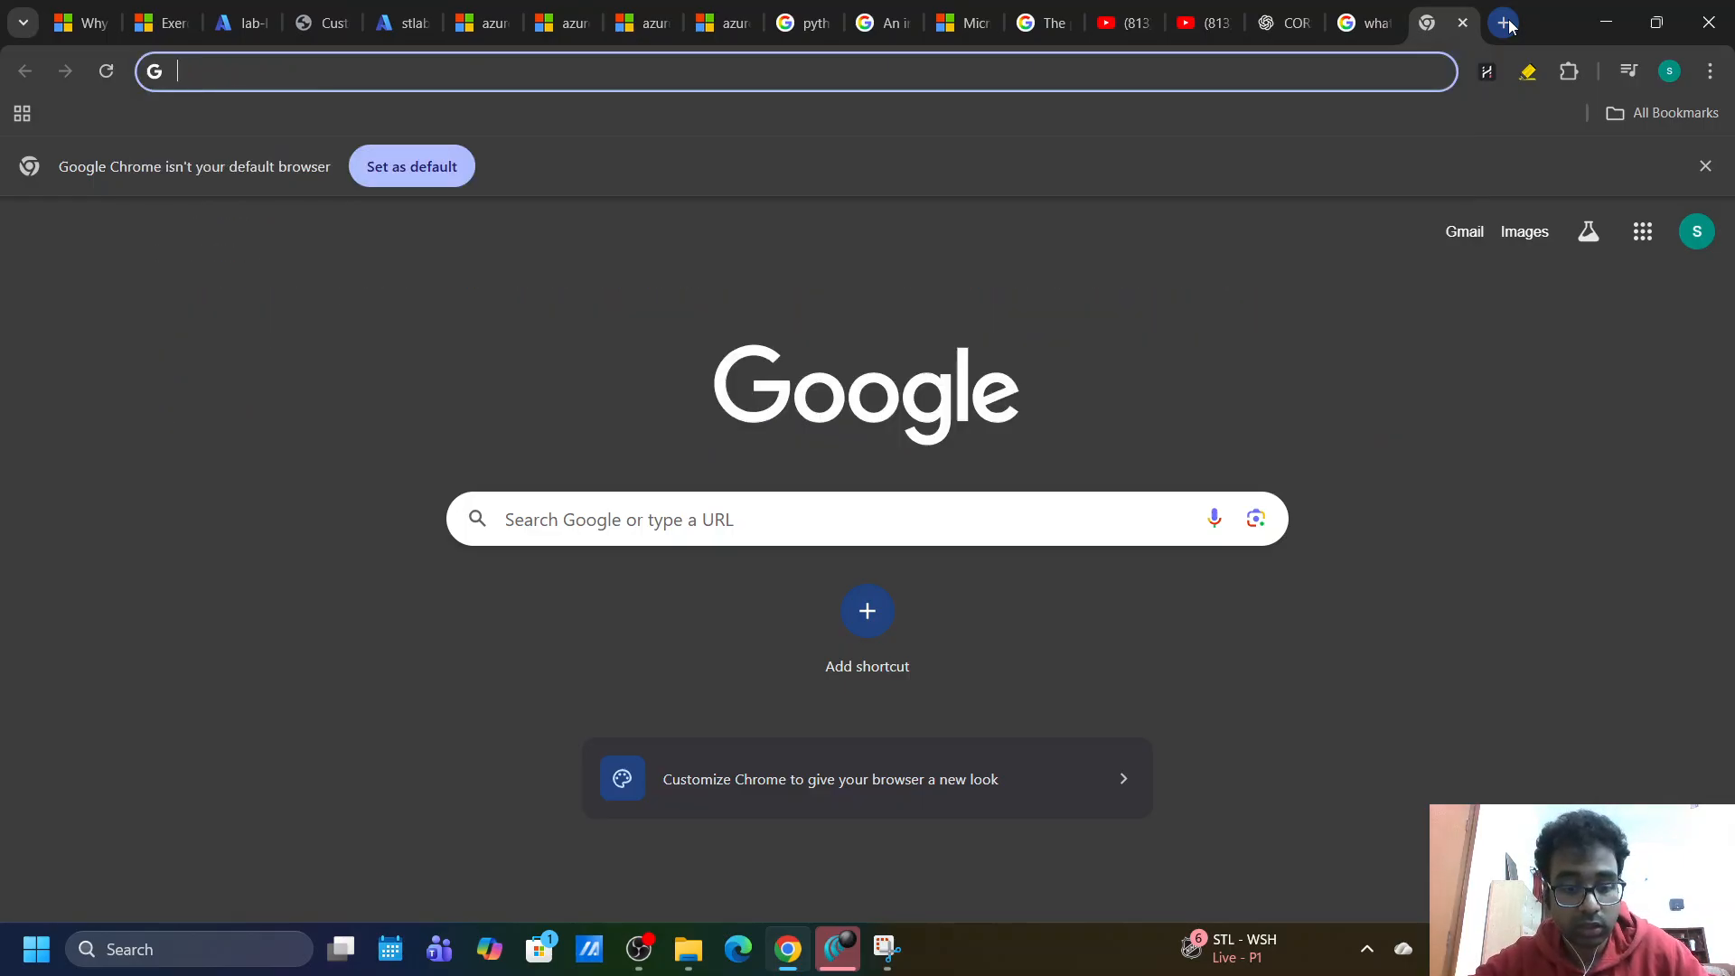
type("la")
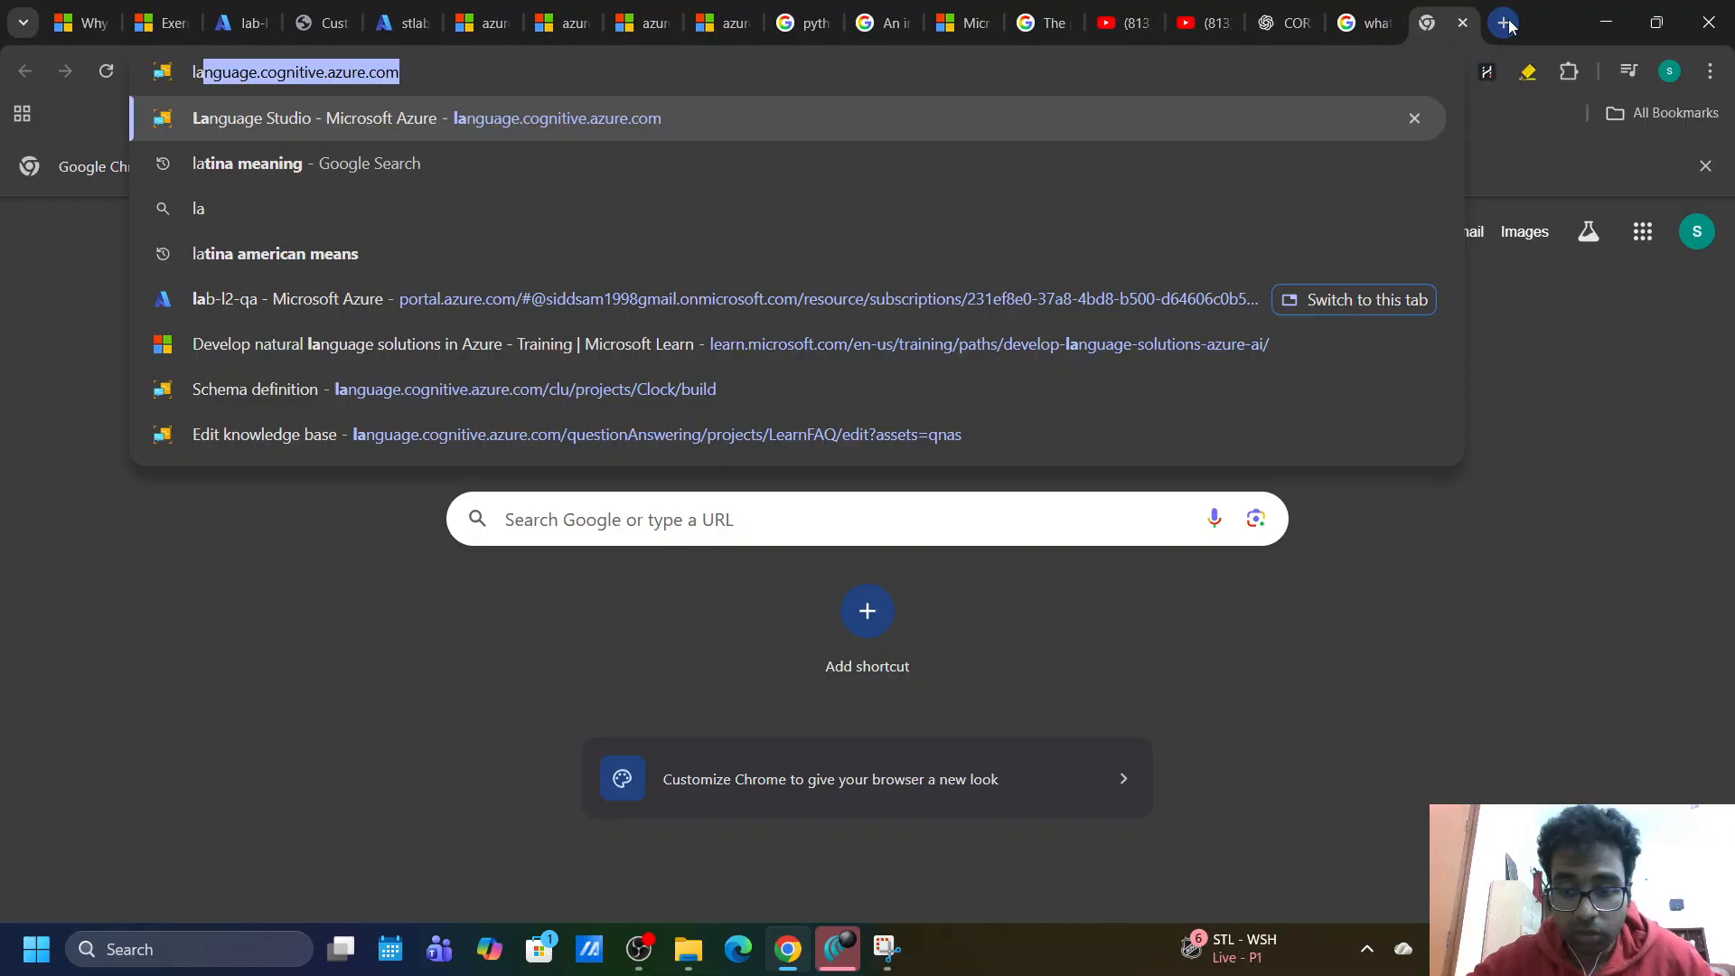
key("Return")
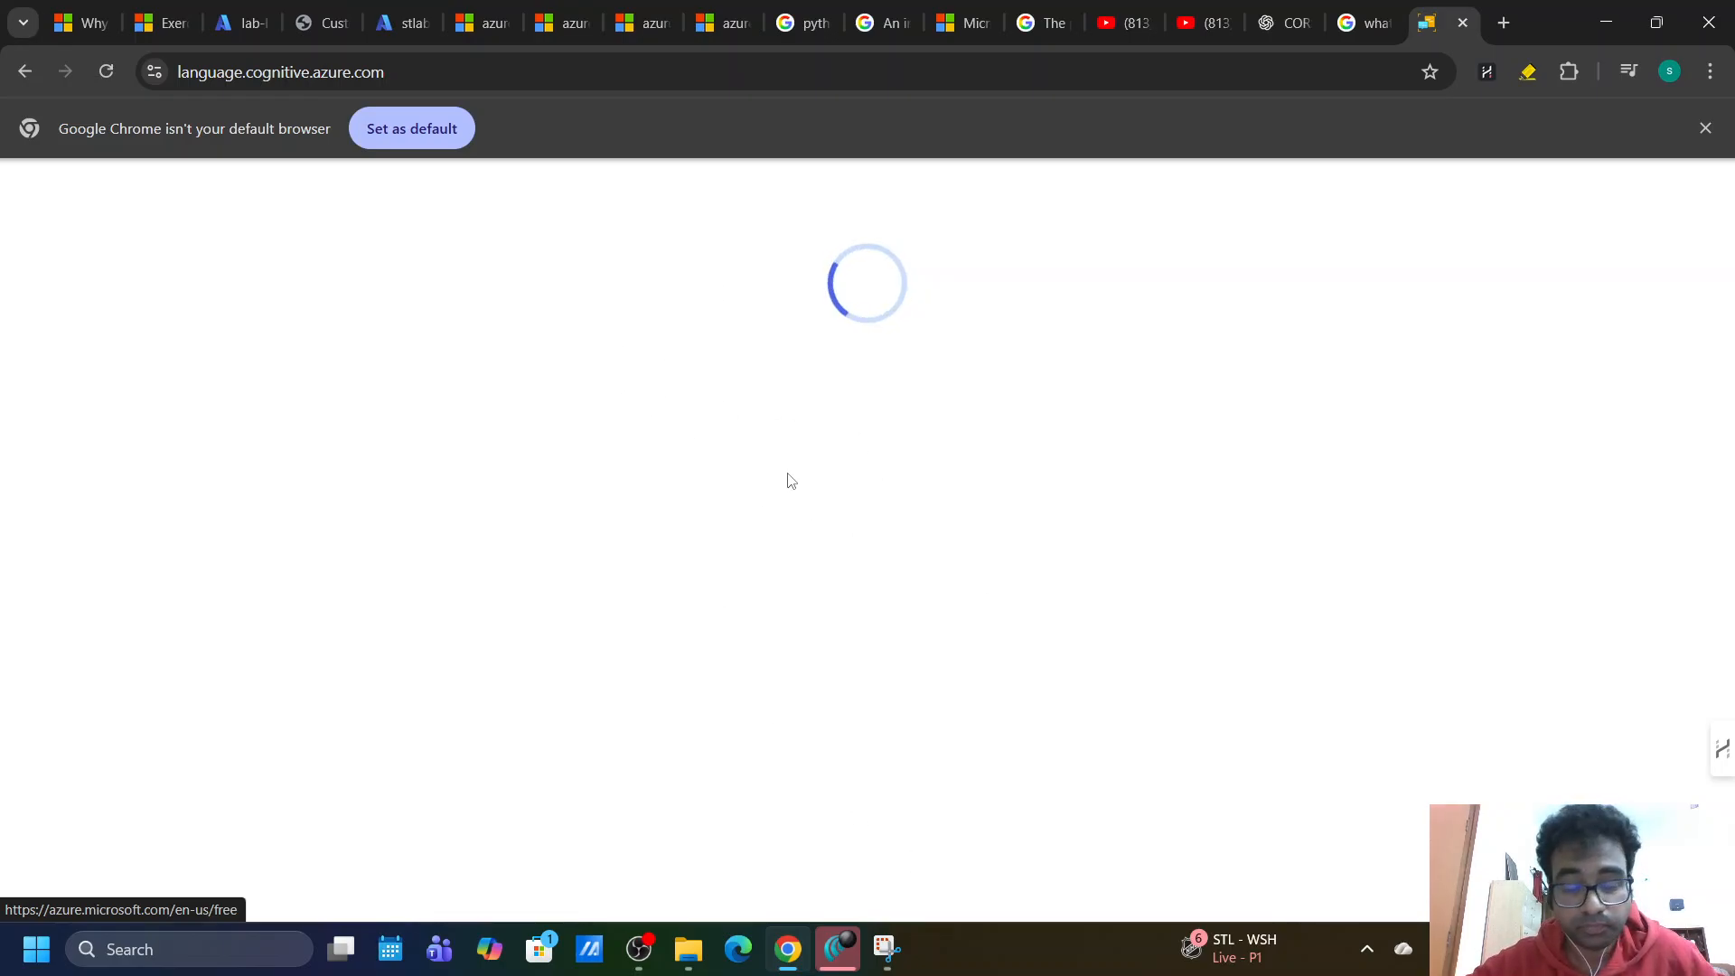
left_click(328, 11)
left_click(1446, 22)
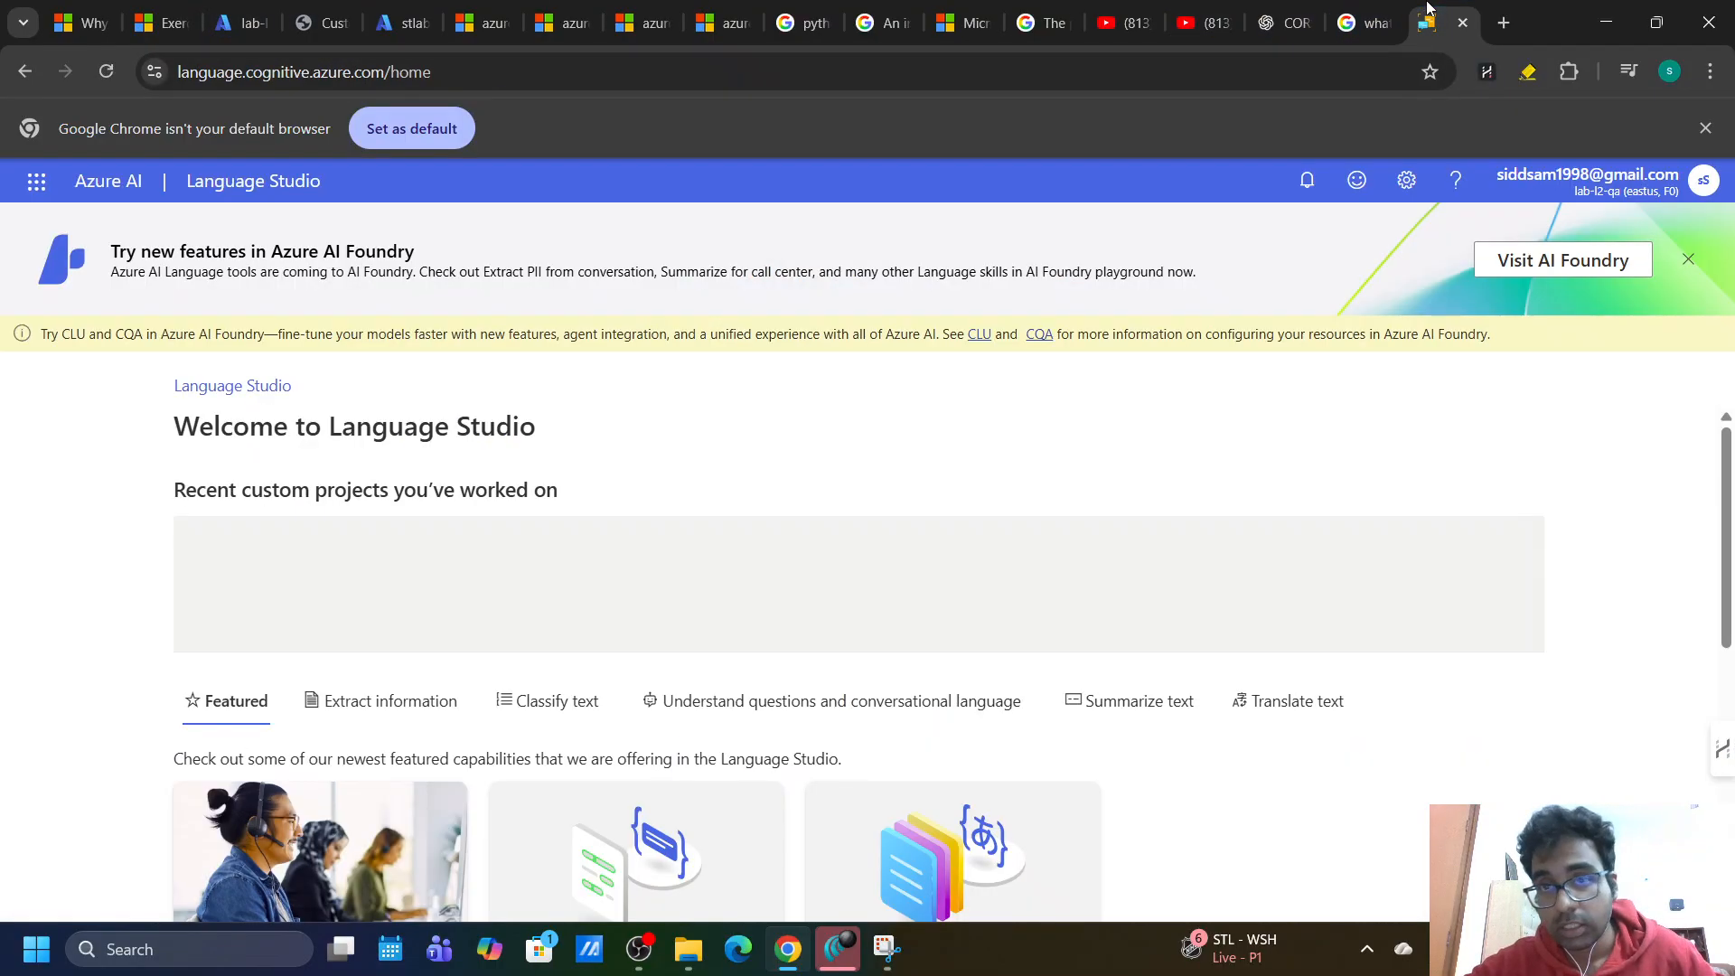
Start a new custom text classification project with the connected storage account and single label classification as its type.
left_click(232, 559)
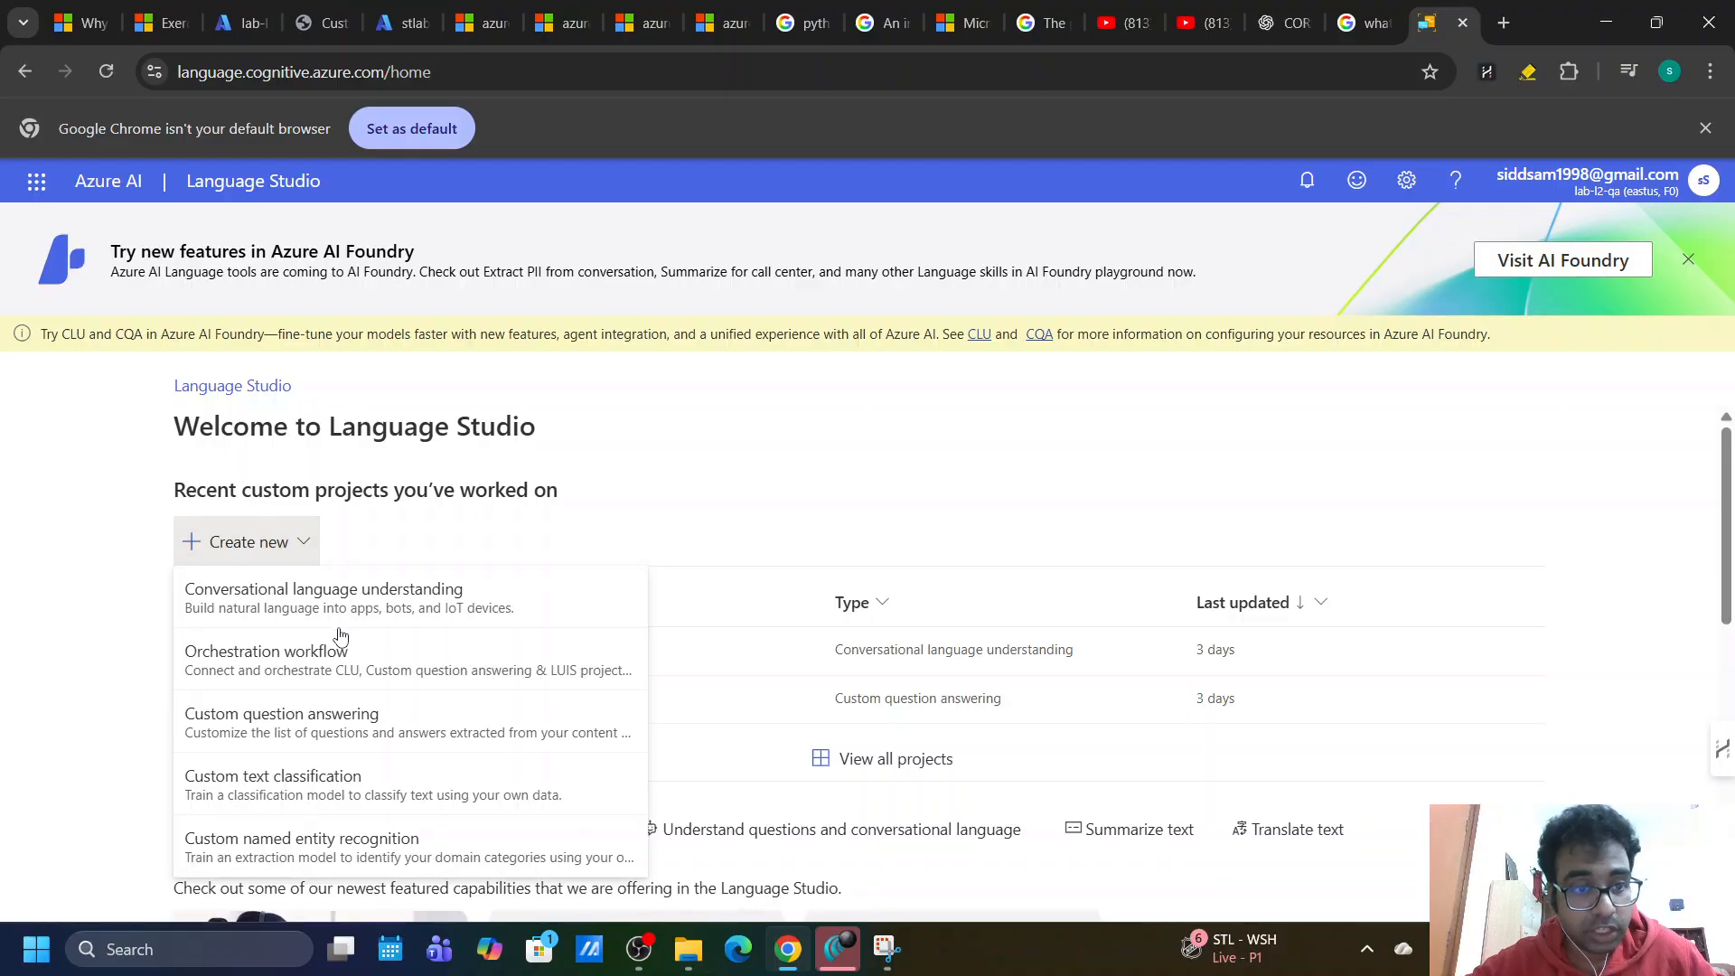
left_click(316, 773)
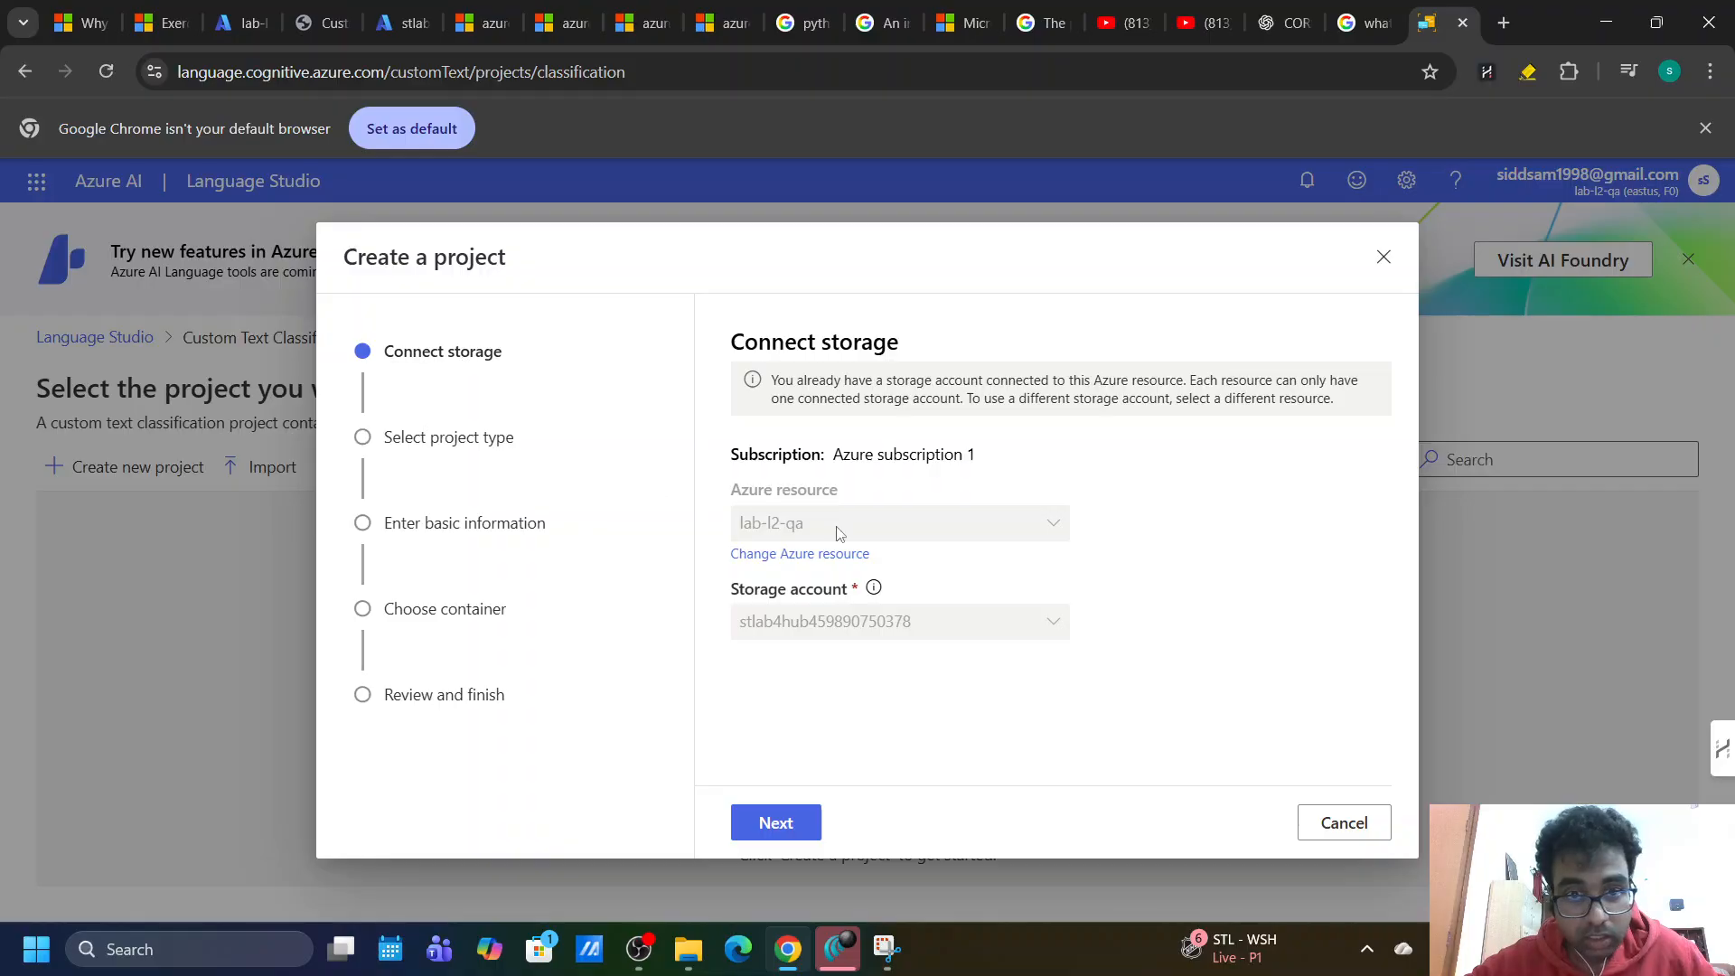
left_click(793, 832)
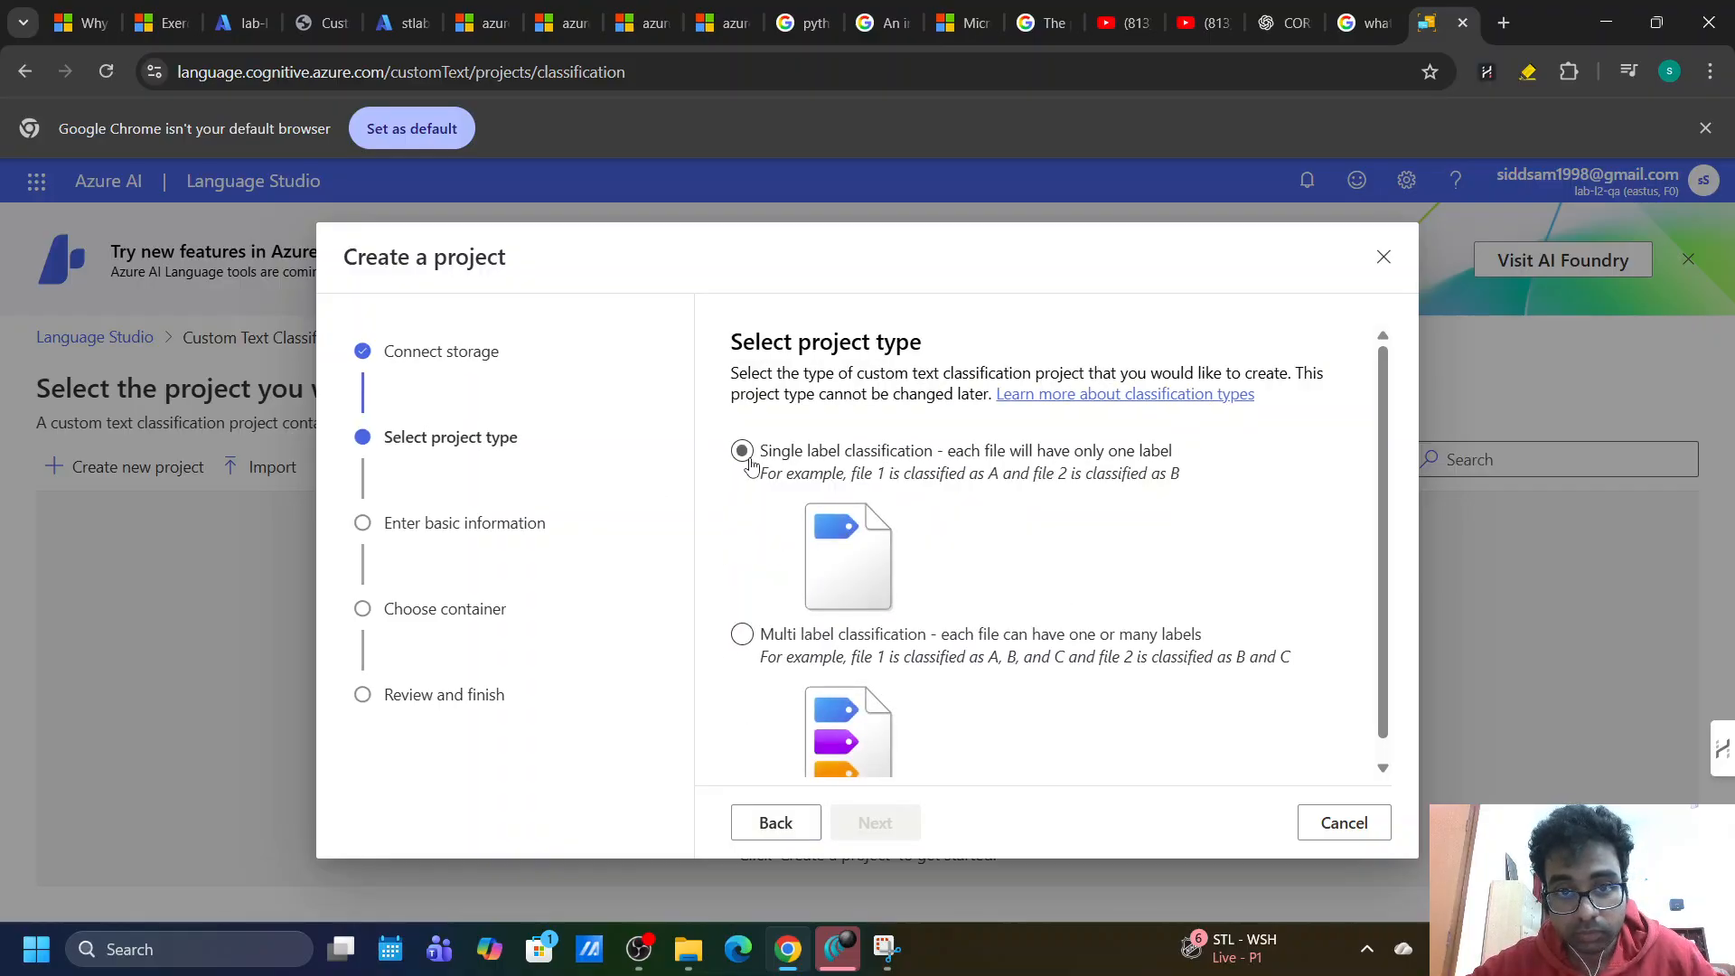
left_click(864, 824)
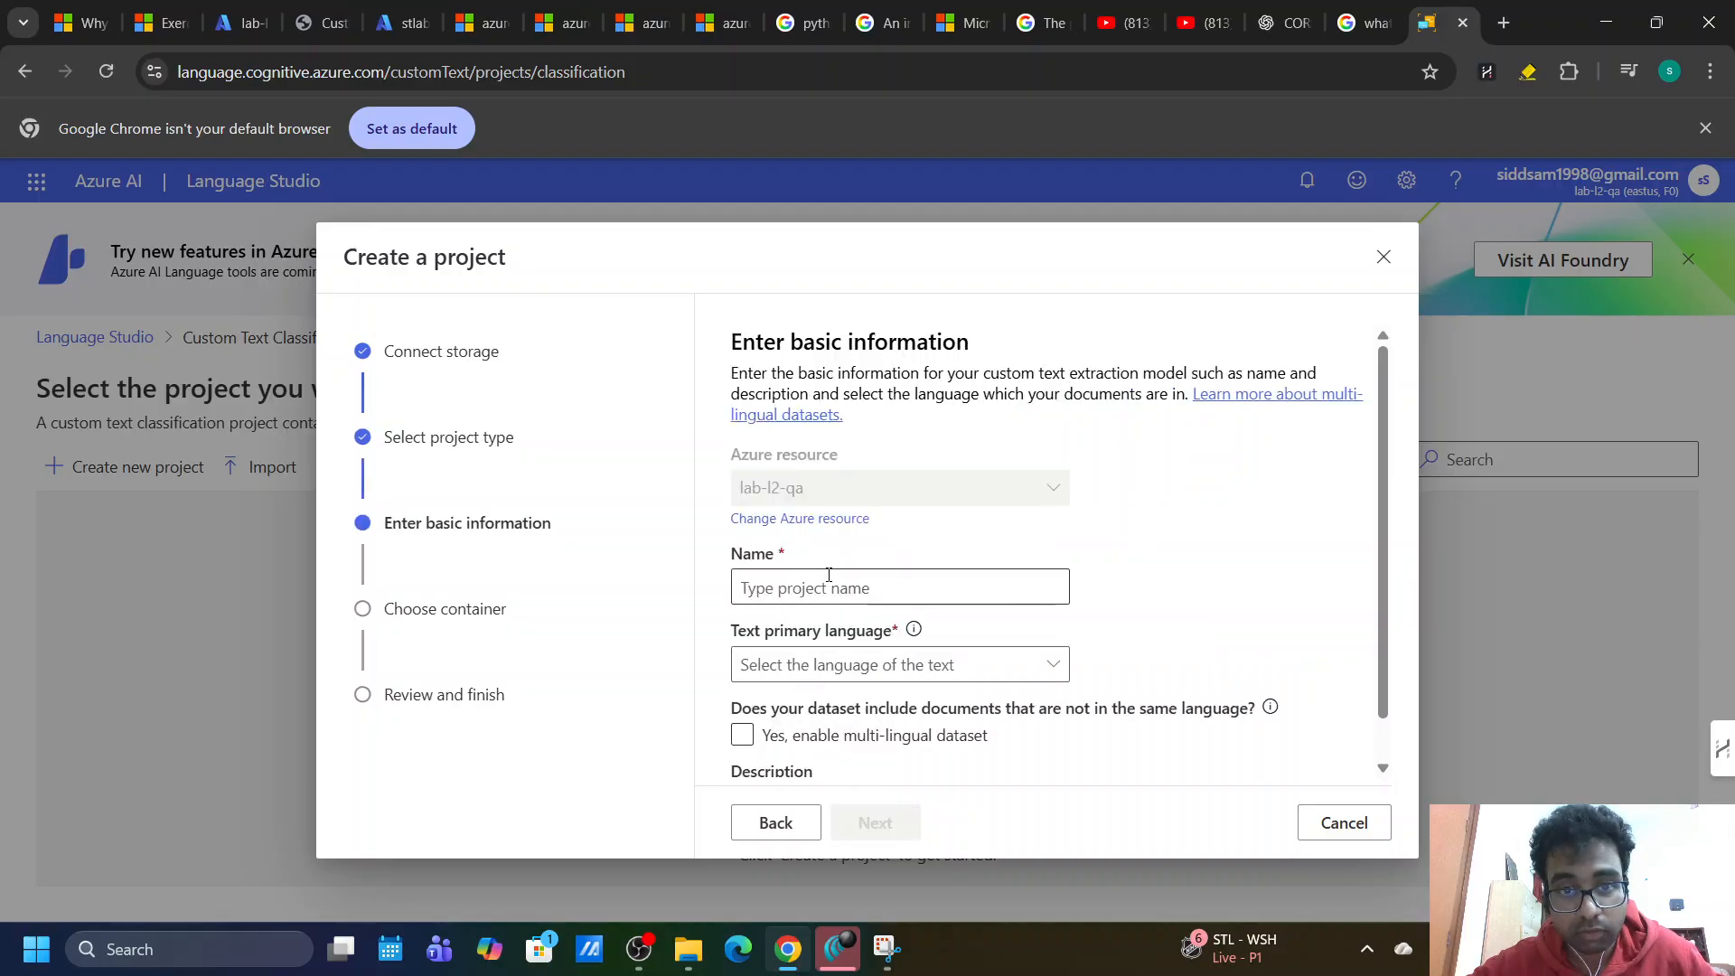
Copy the project name from the lab instructions and name the new project ClassifyLab.
left_click(825, 586)
left_click(330, 10)
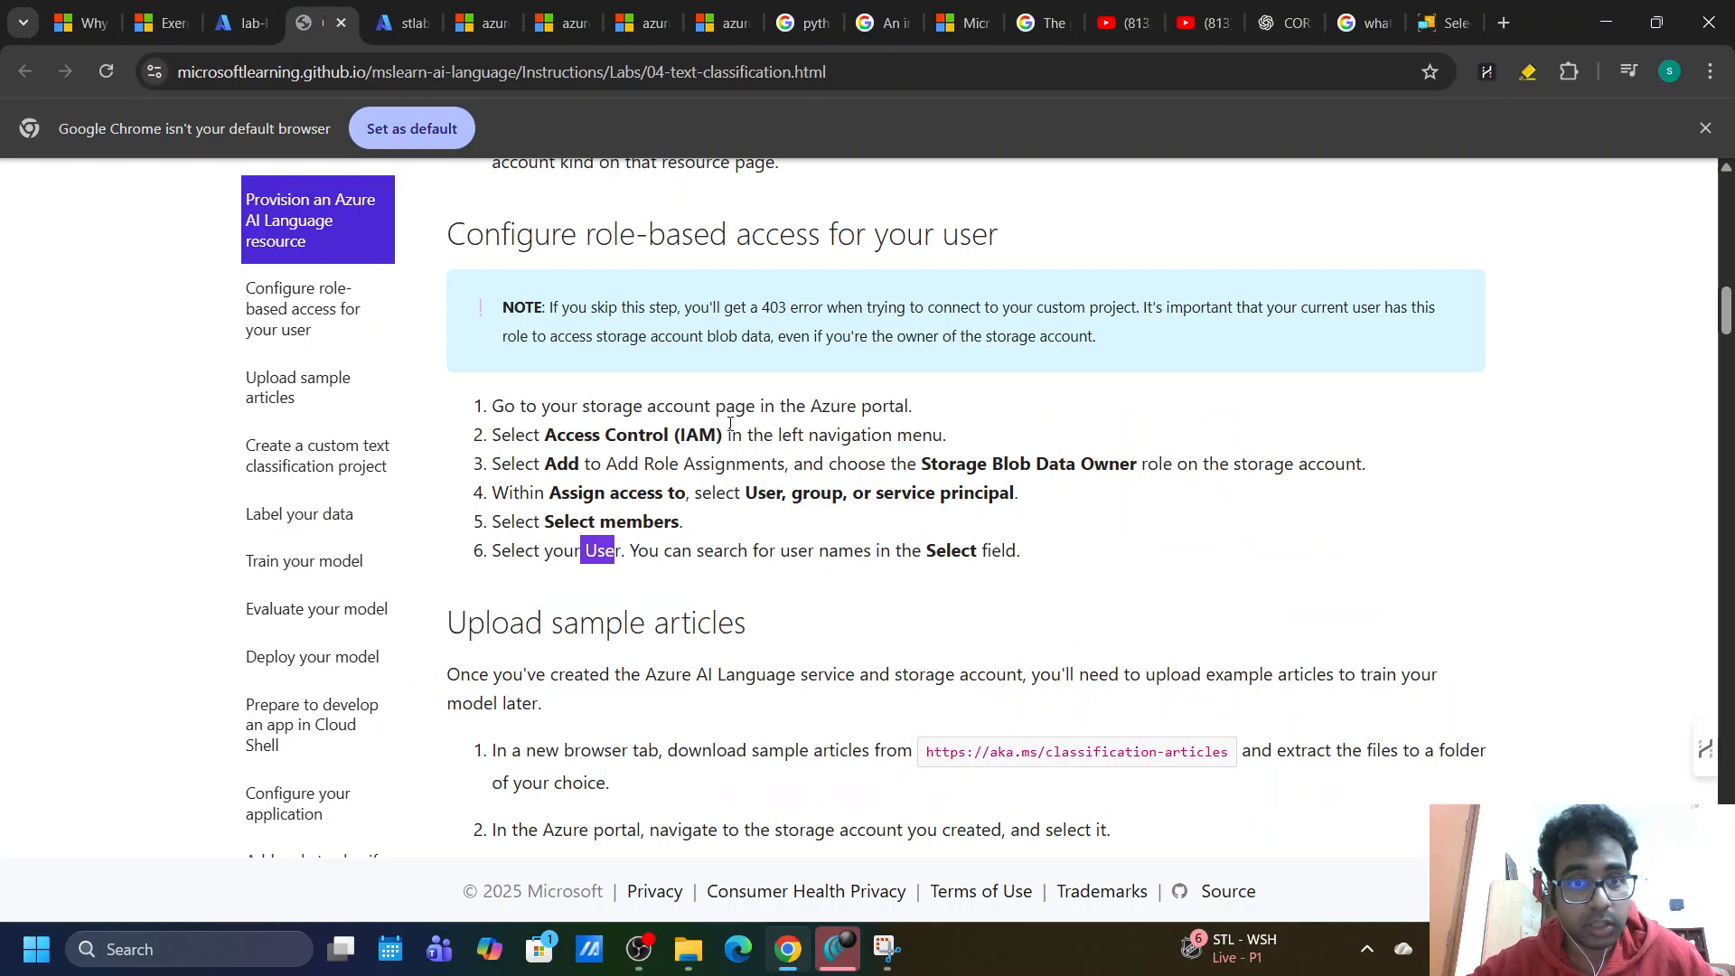
scroll(701, 481, "down", 6)
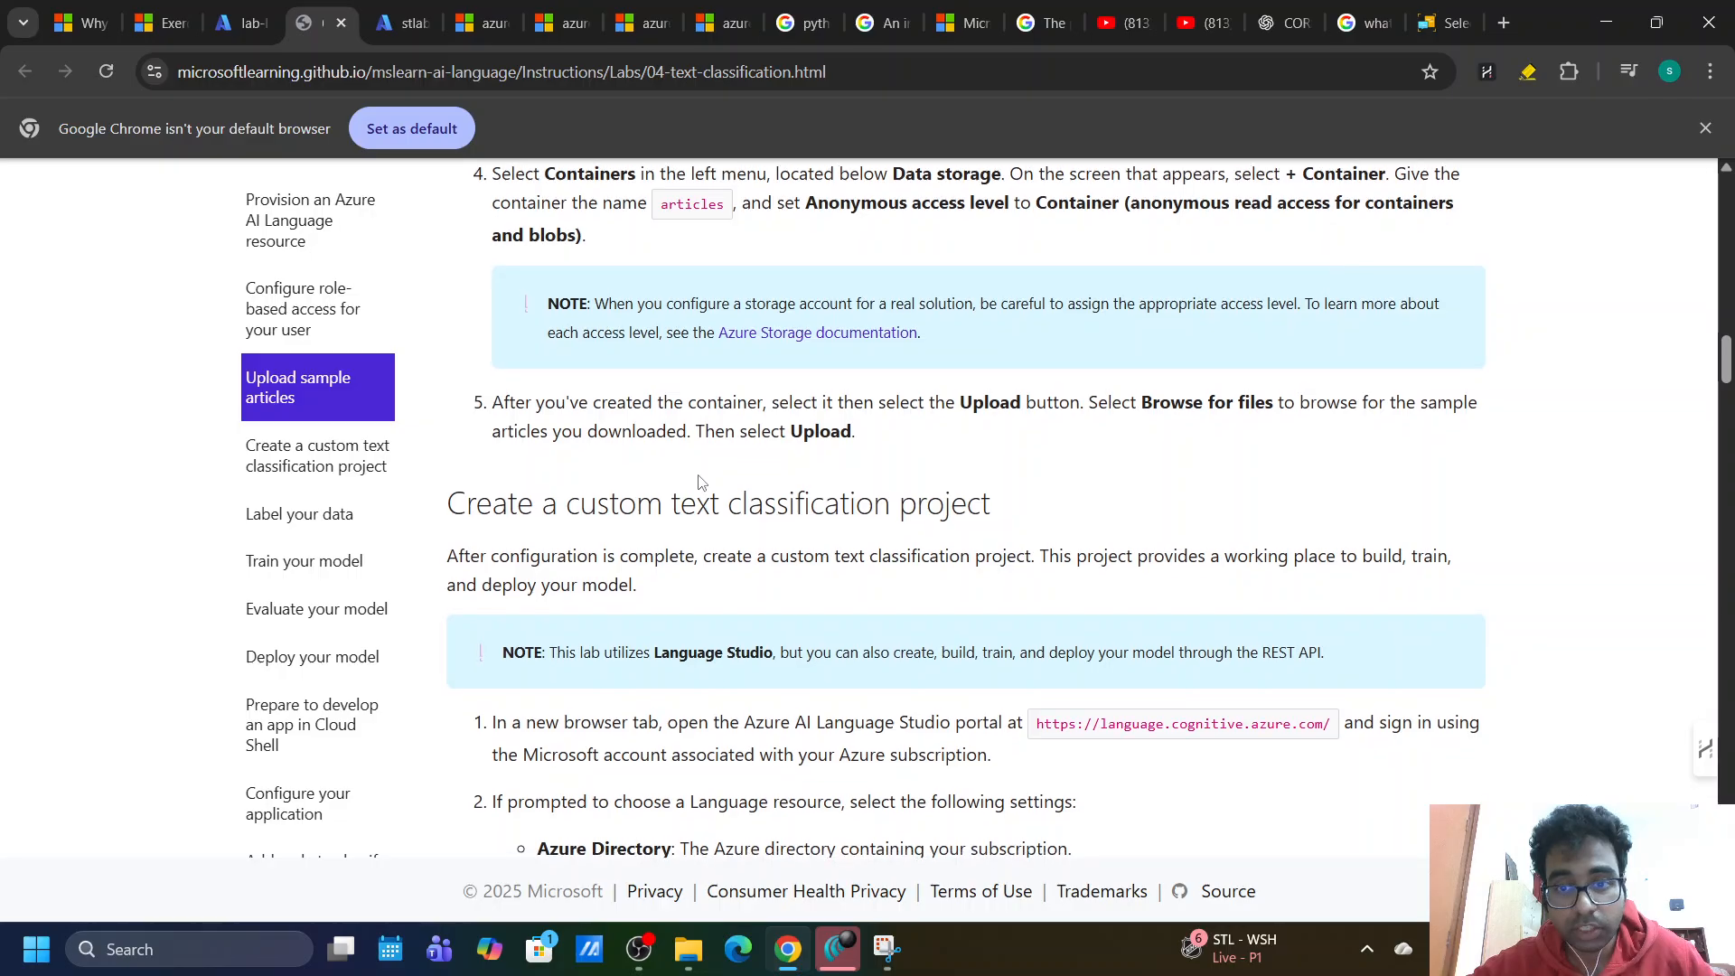
scroll(700, 482, "down", 4)
scroll(701, 482, "down", 15)
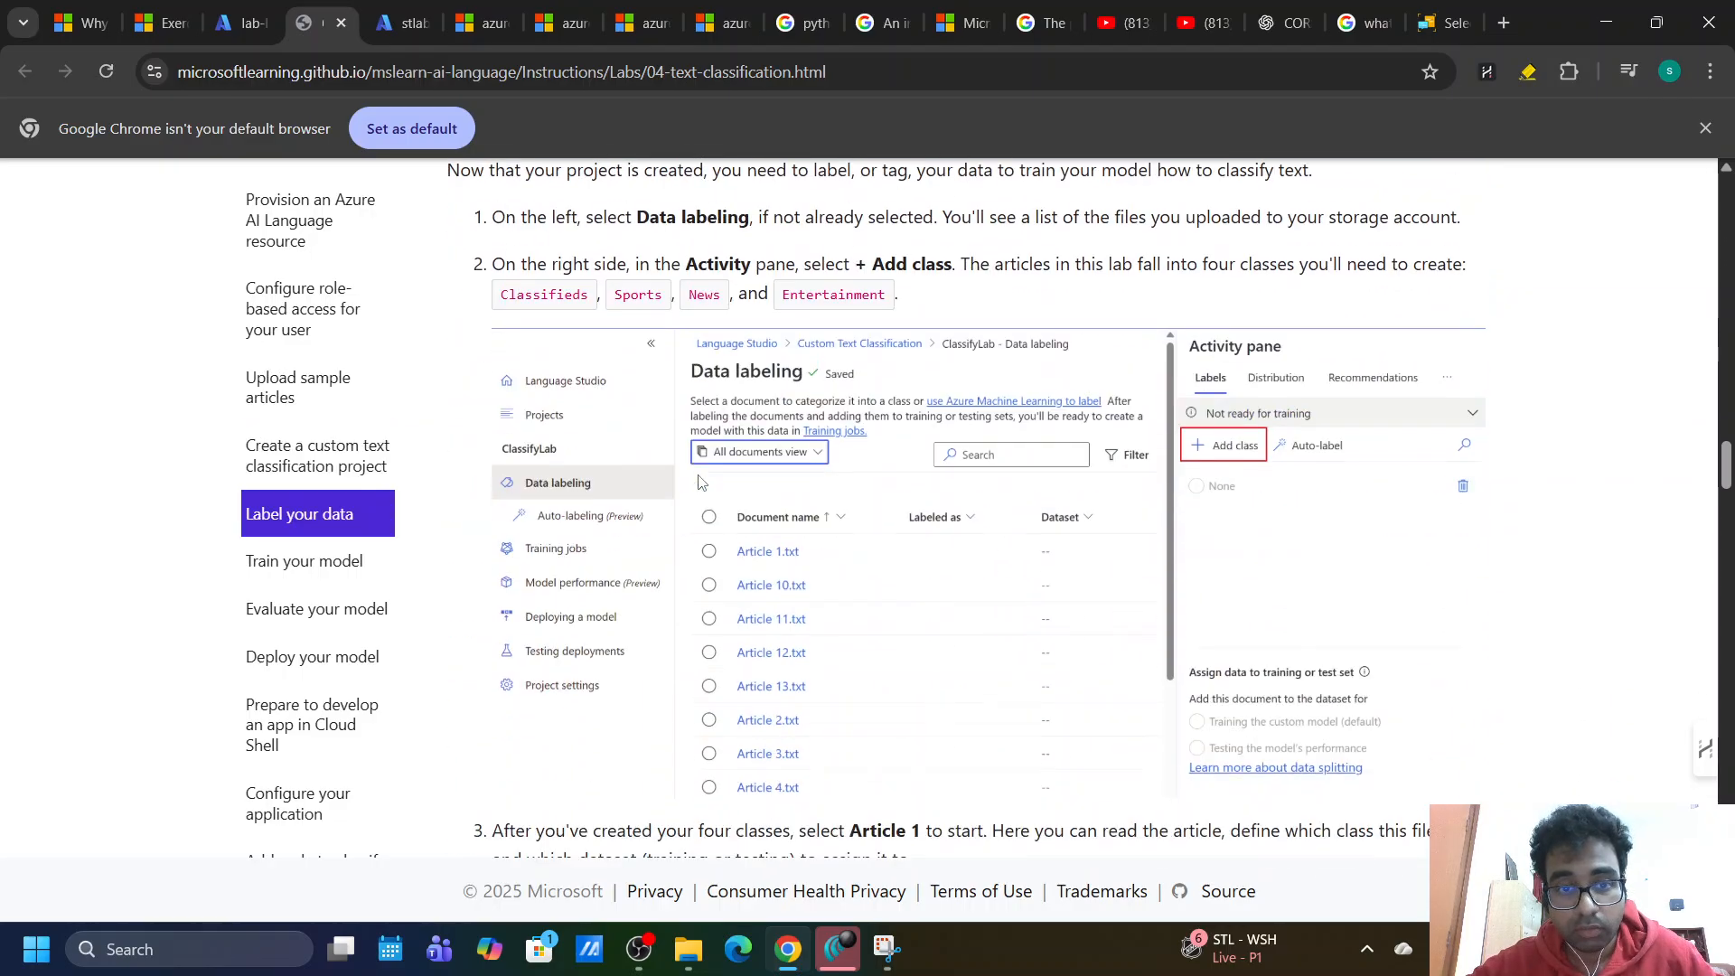
scroll(698, 482, "up", 4)
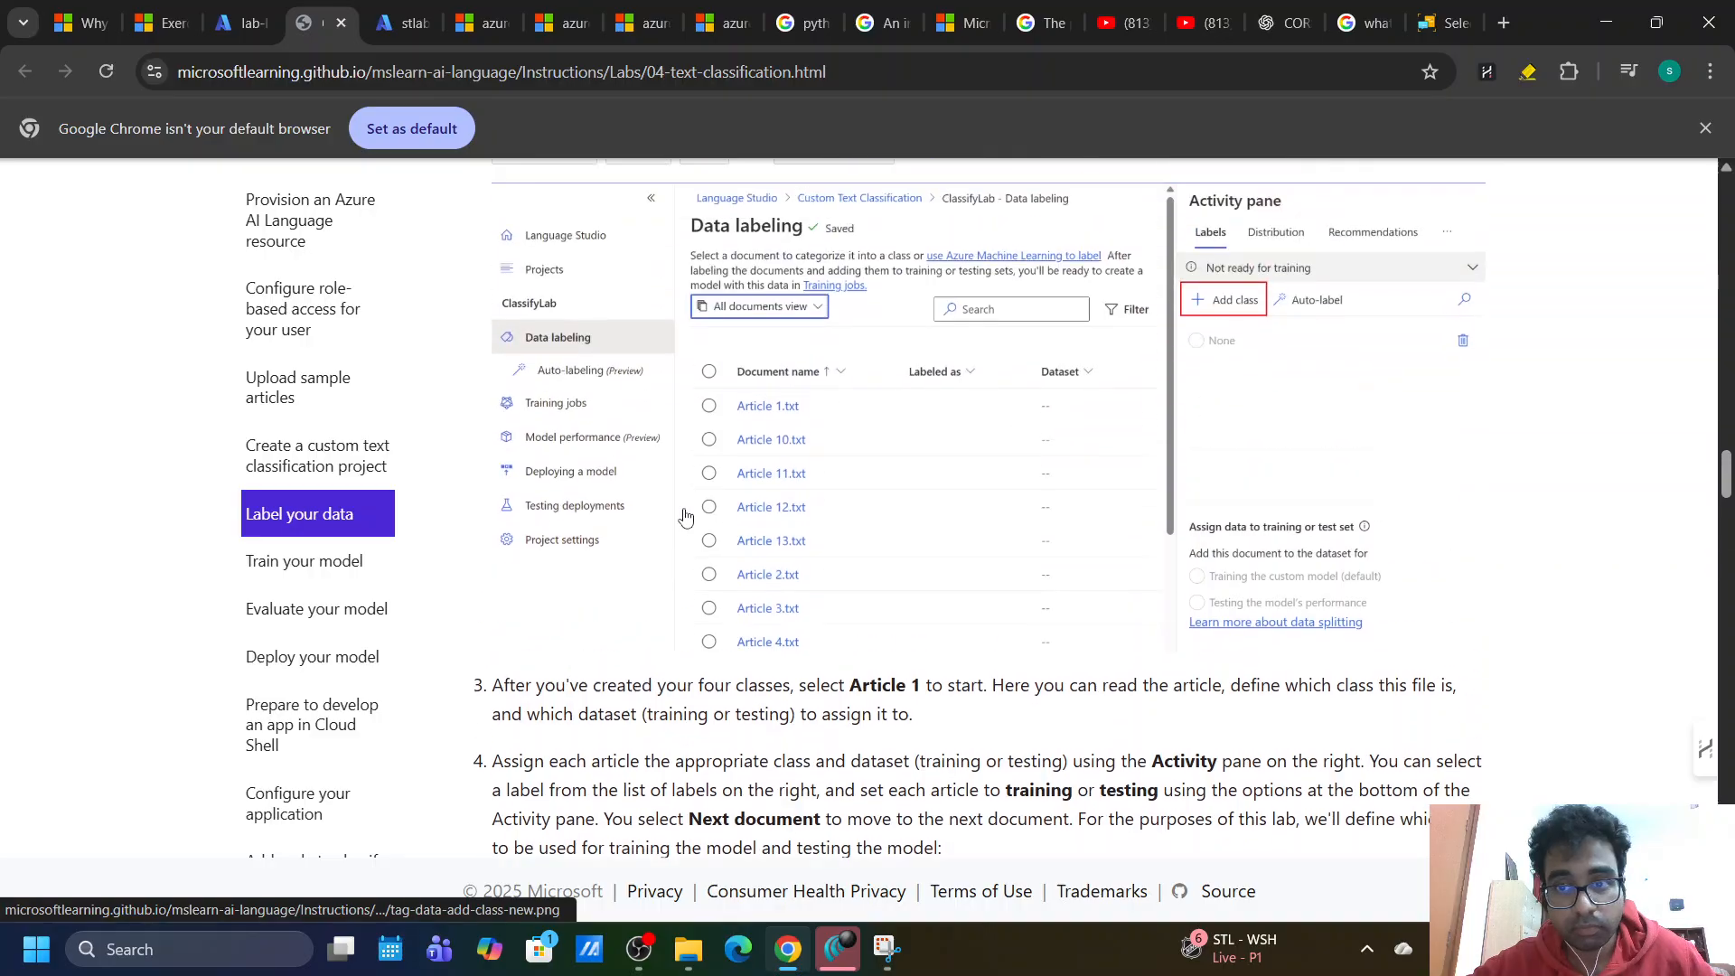
scroll(687, 511, "down", 9)
scroll(685, 516, "down", 7)
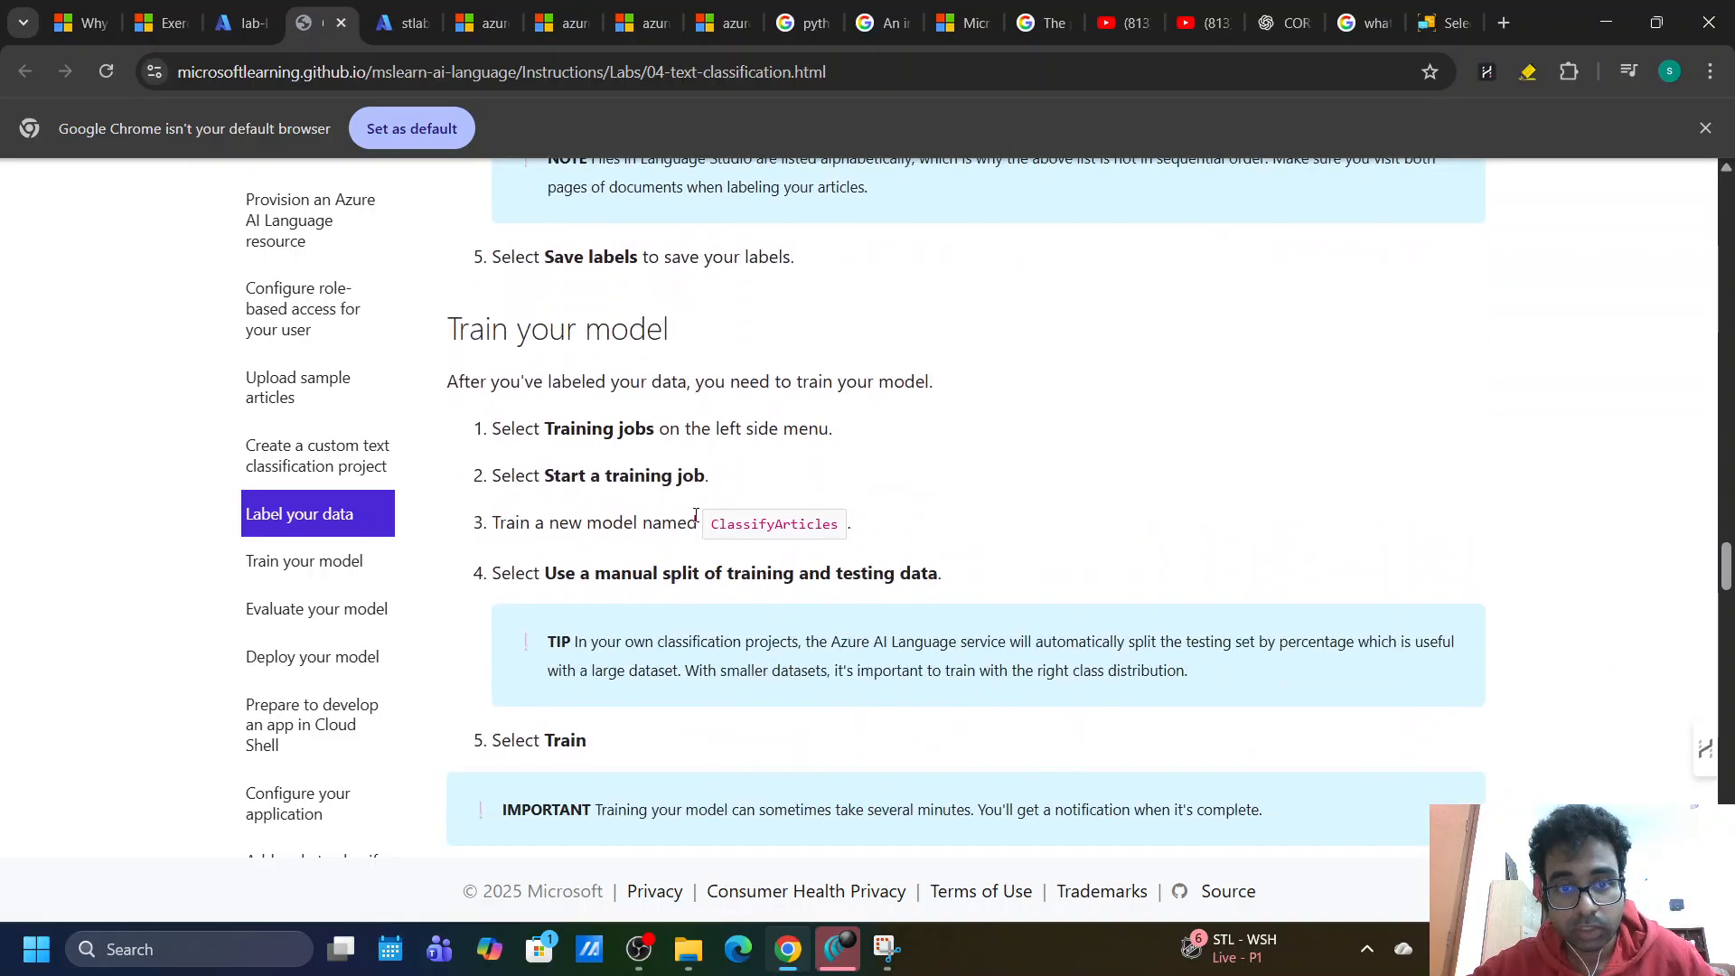
scroll(707, 526, "up", 6)
scroll(707, 527, "up", 10)
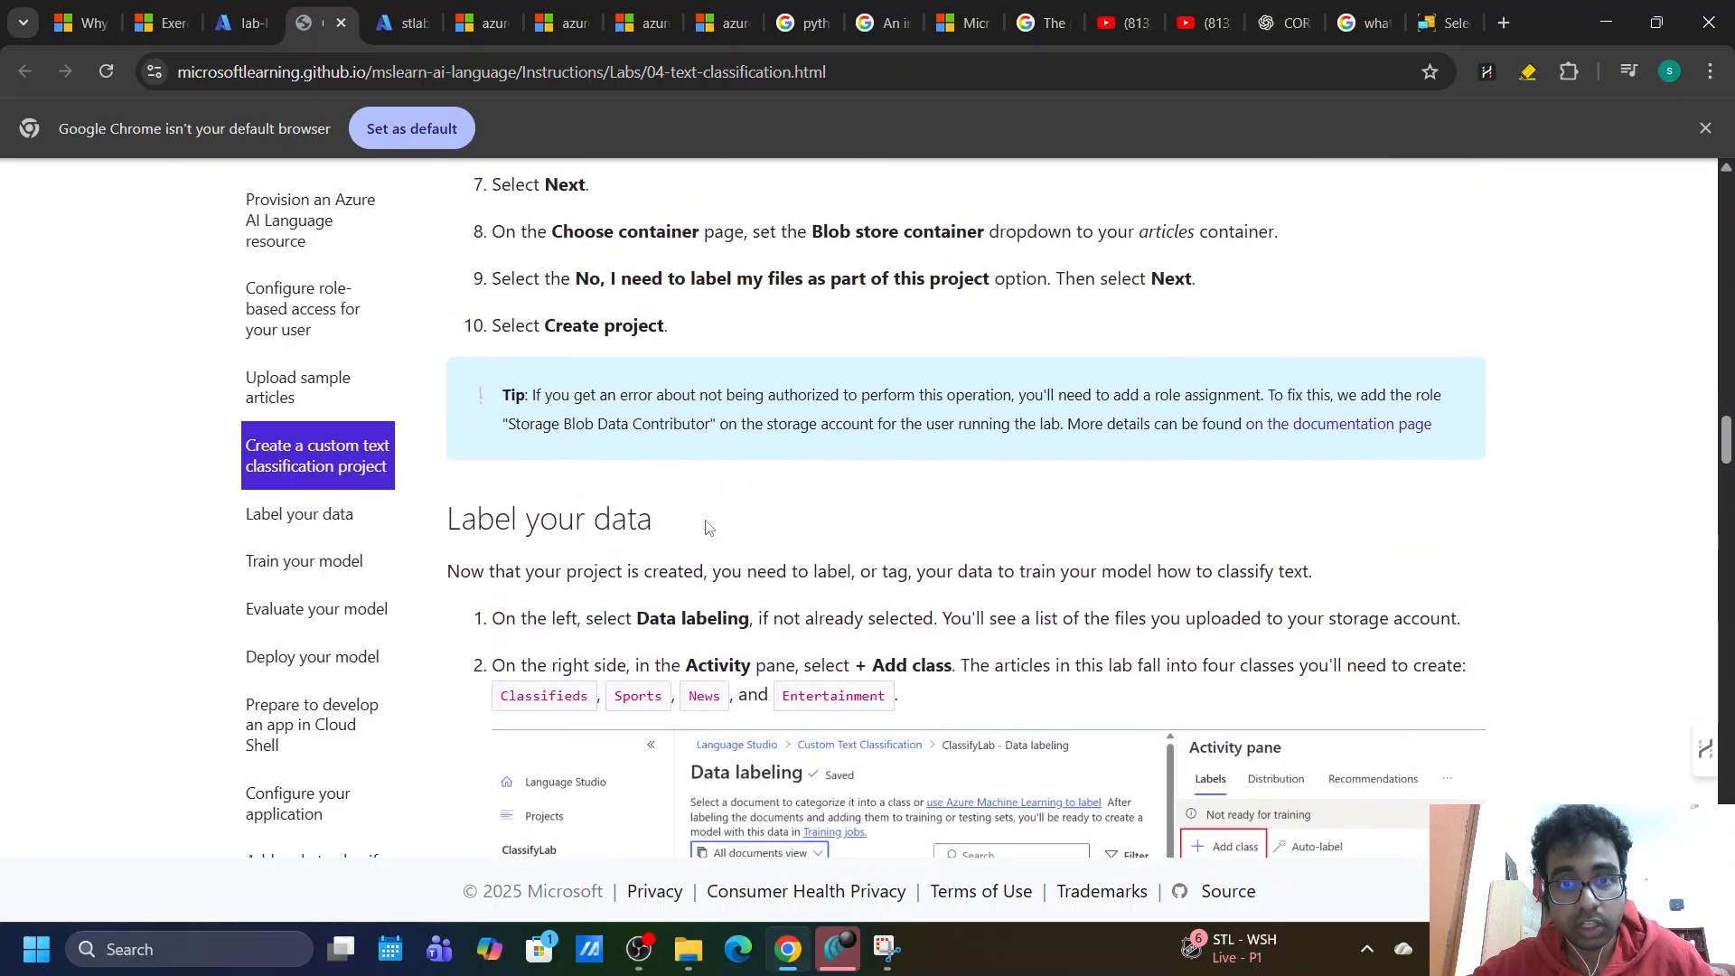
scroll(707, 526, "down", 1)
scroll(708, 526, "up", 6)
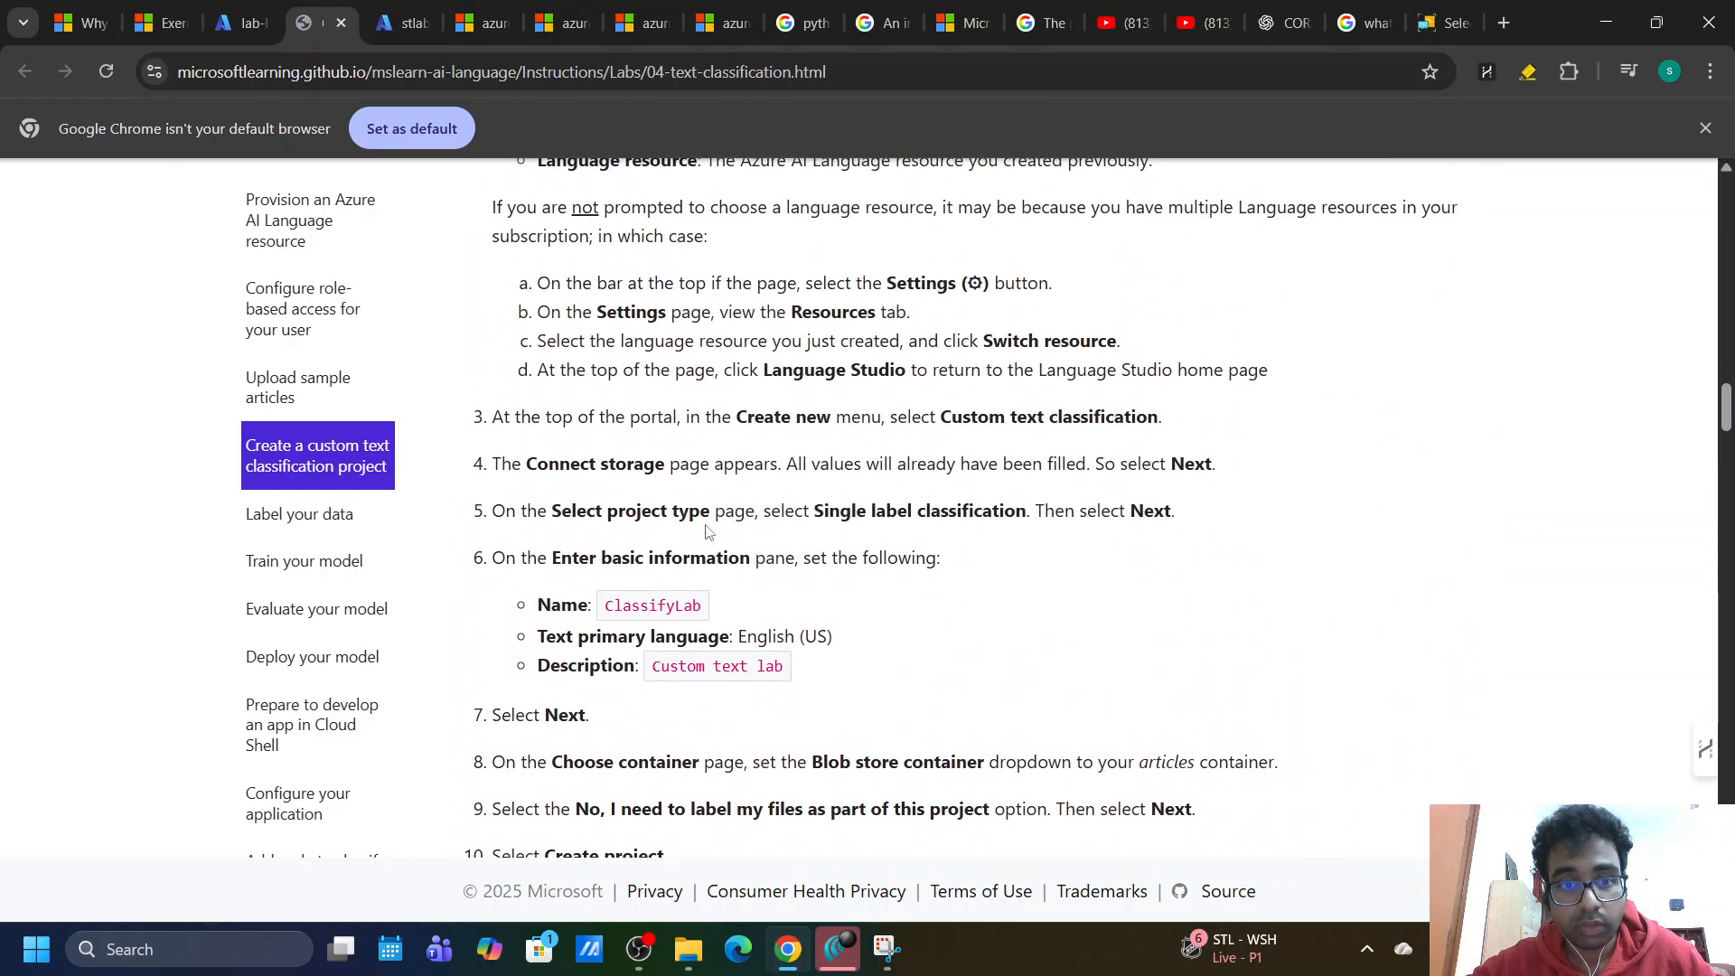
left_click_drag(706, 610, 607, 606)
key("ctrl+c")
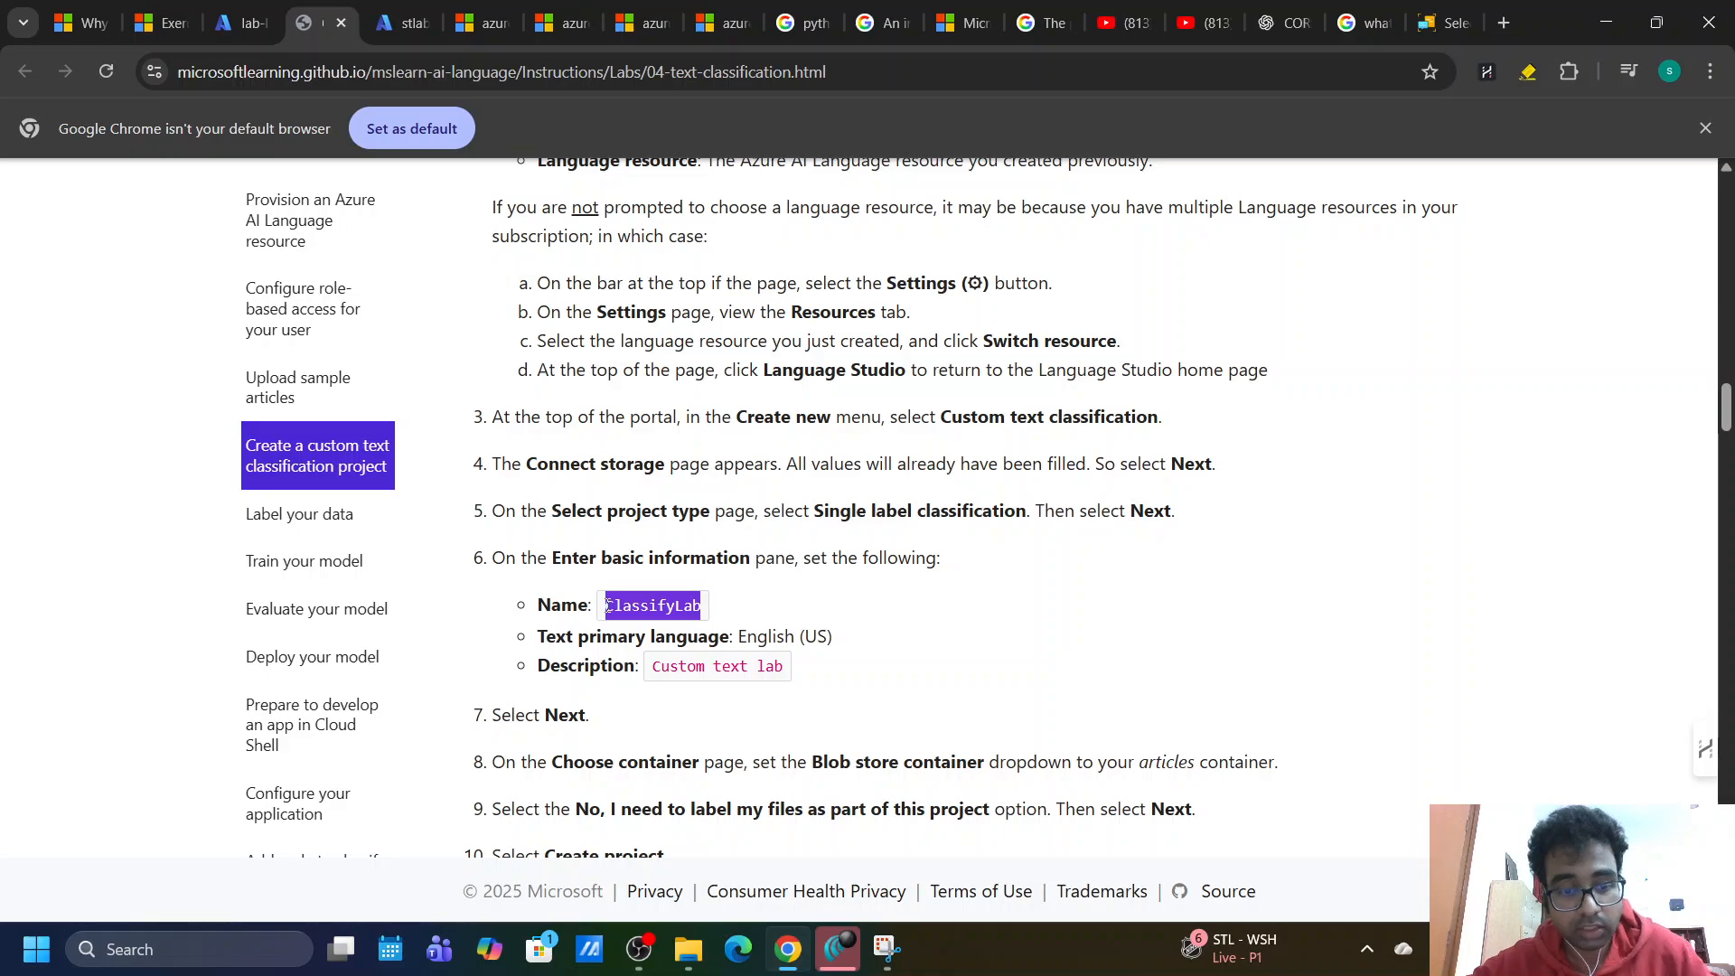
left_click_drag(1446, 23, 380, 11)
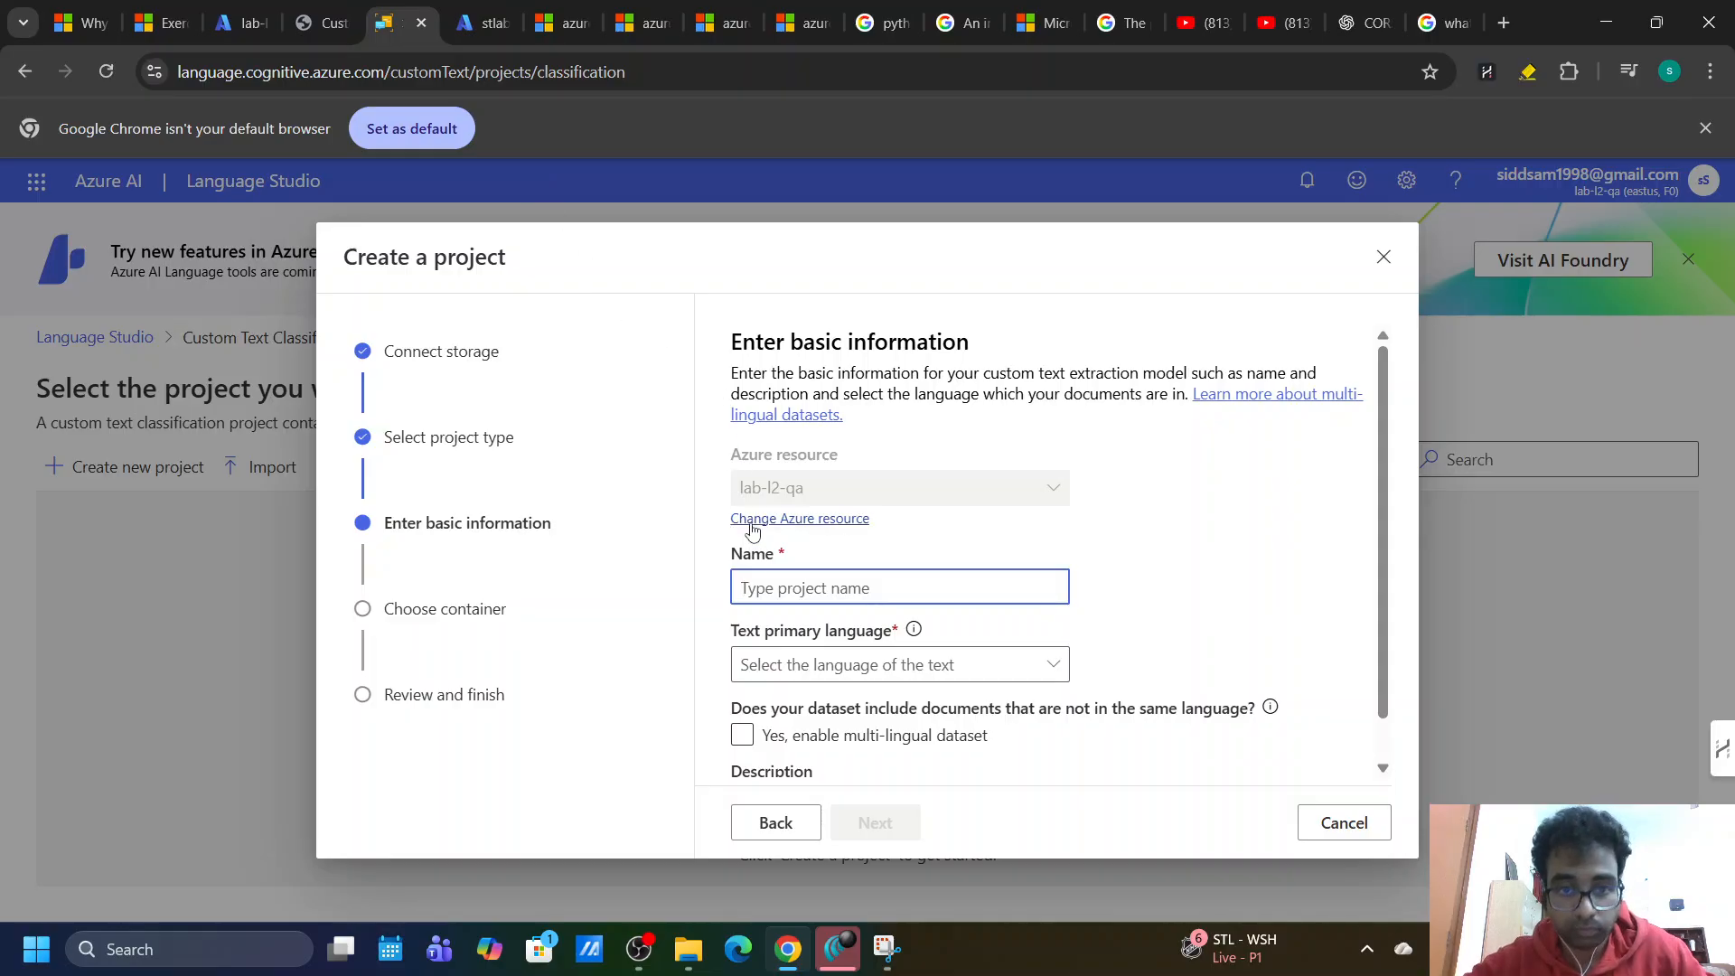
key("ctrl+v")
Set the project's text primary language to English (US).
left_click(786, 664)
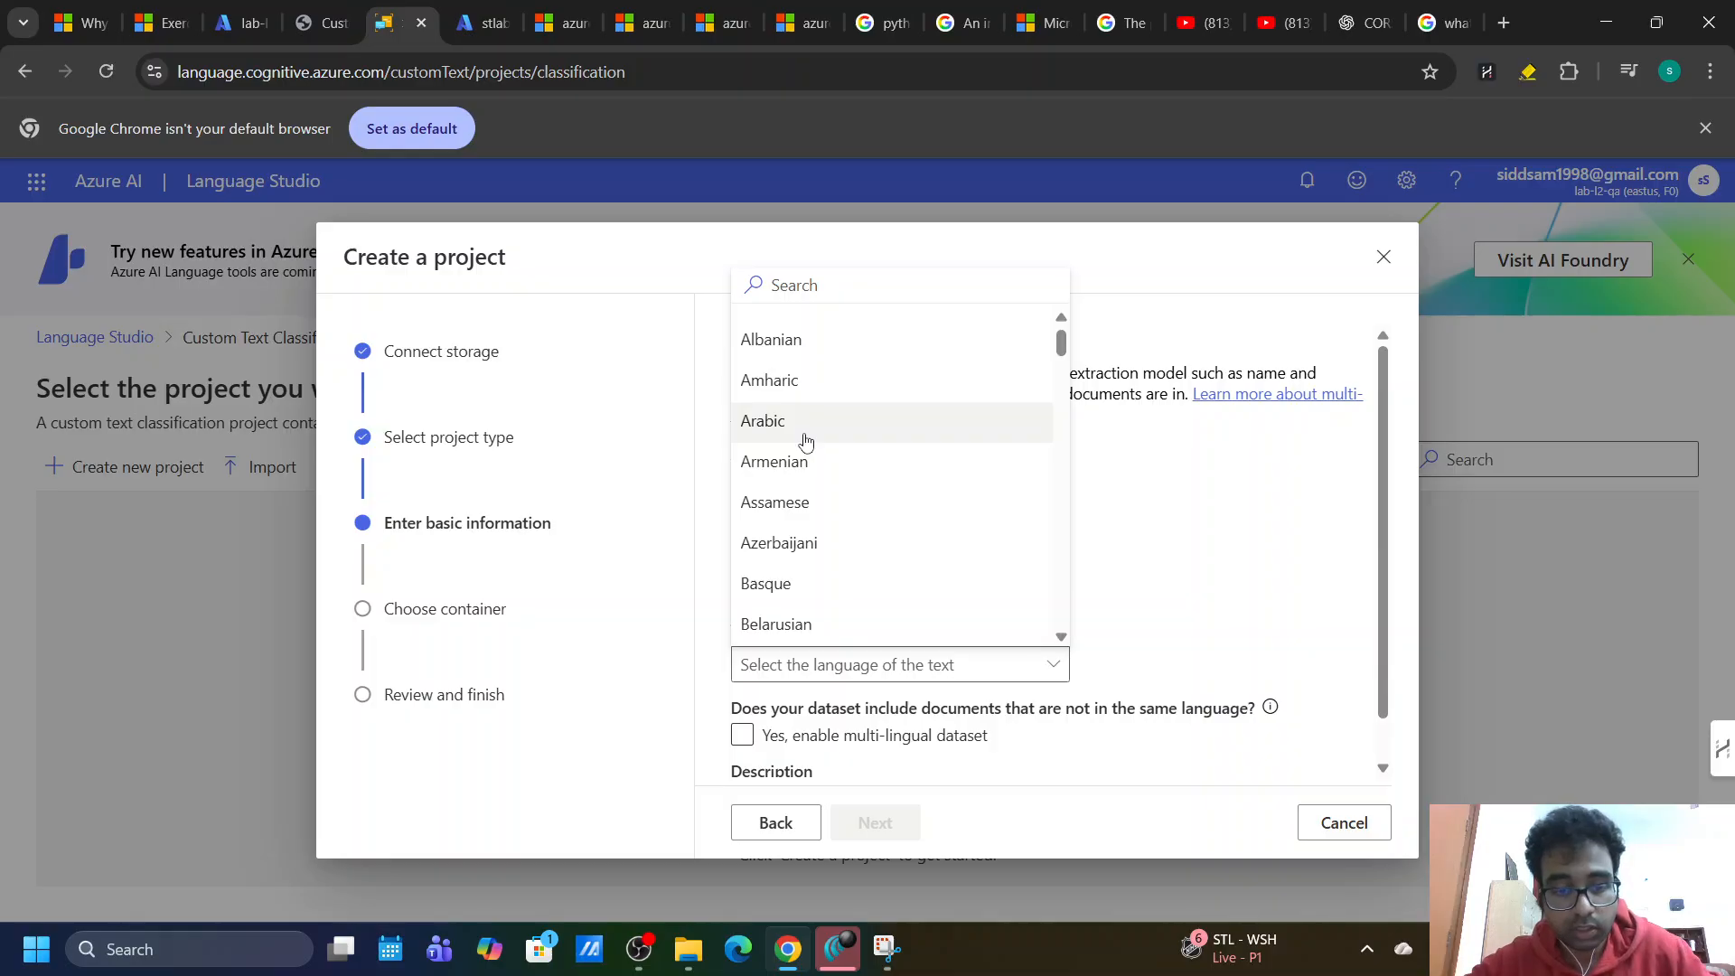
scroll(806, 441, "up", 1)
left_click(798, 288)
type("e")
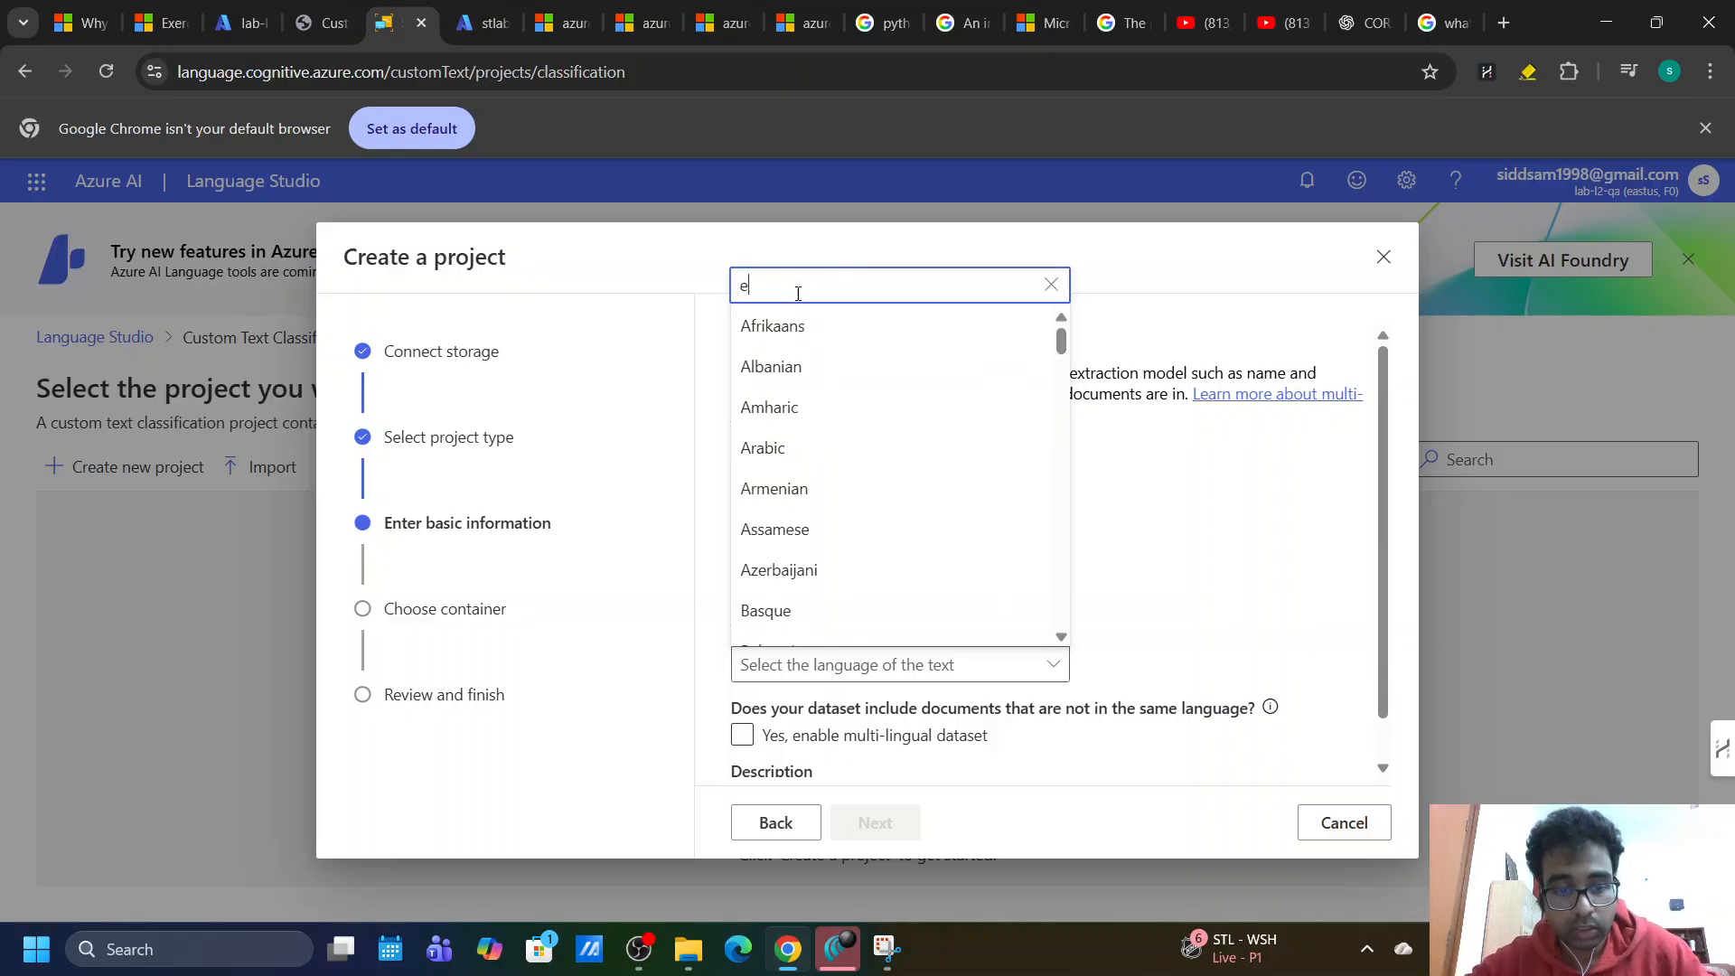
type("nglli")
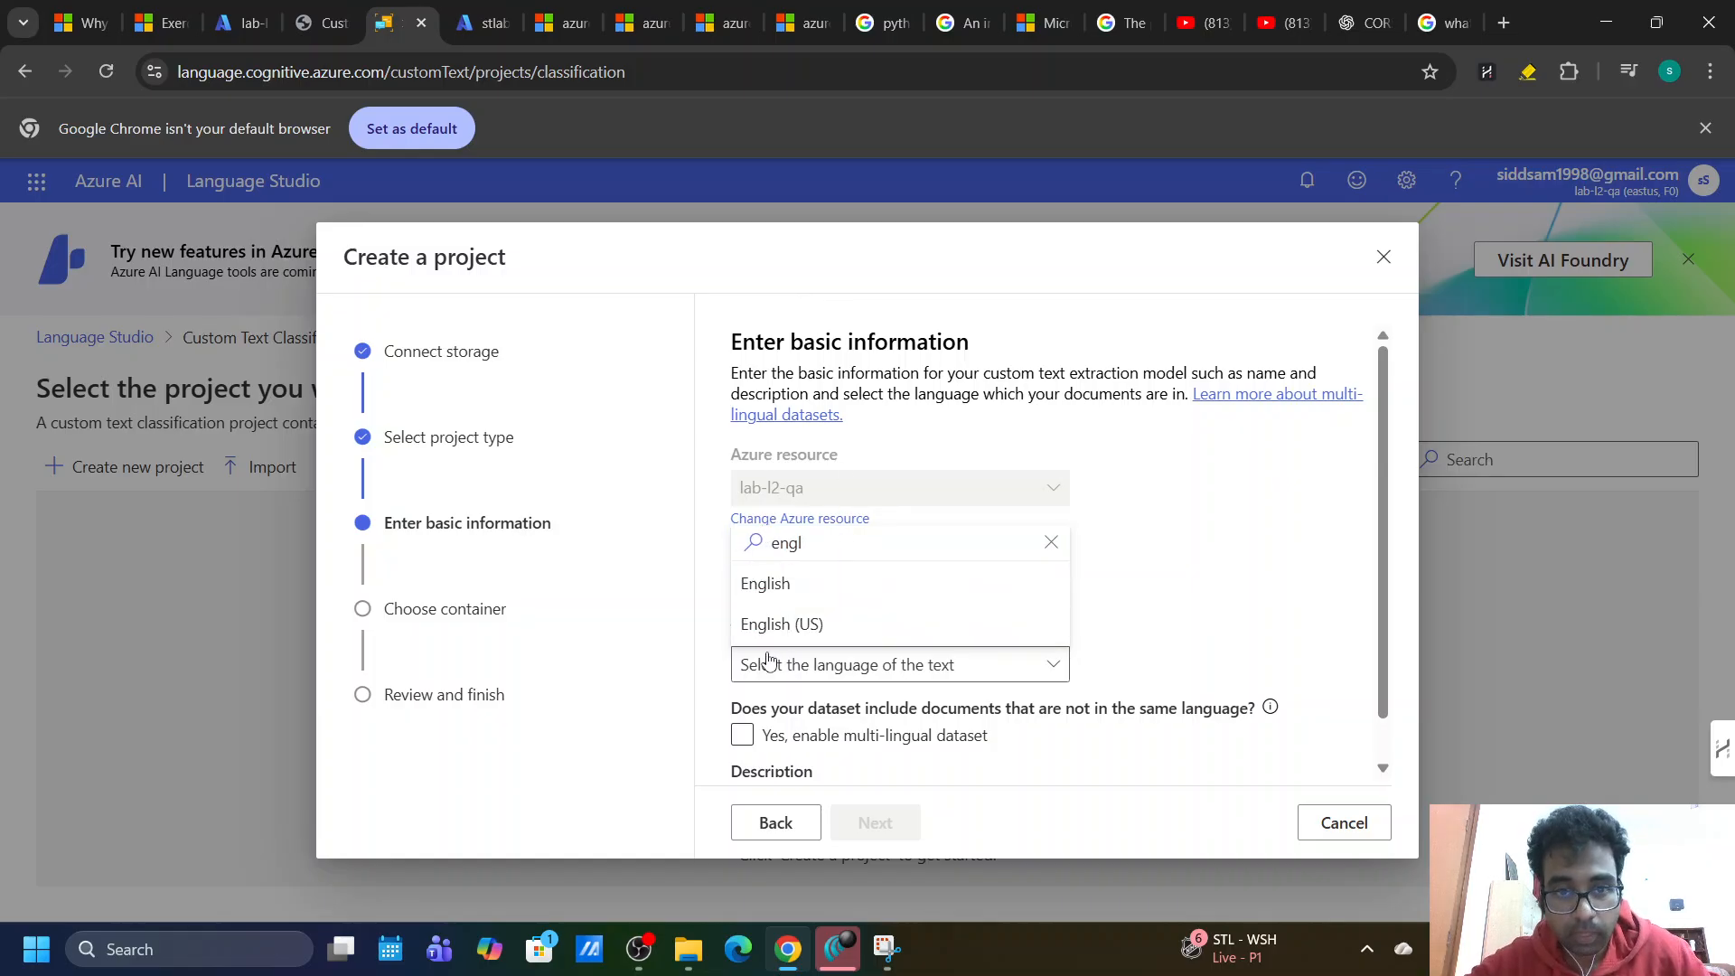
left_click(768, 622)
Set the project description to "Custom text lab" from the lab instructions and continue to the dataset location.
scroll(788, 739, "down", 1)
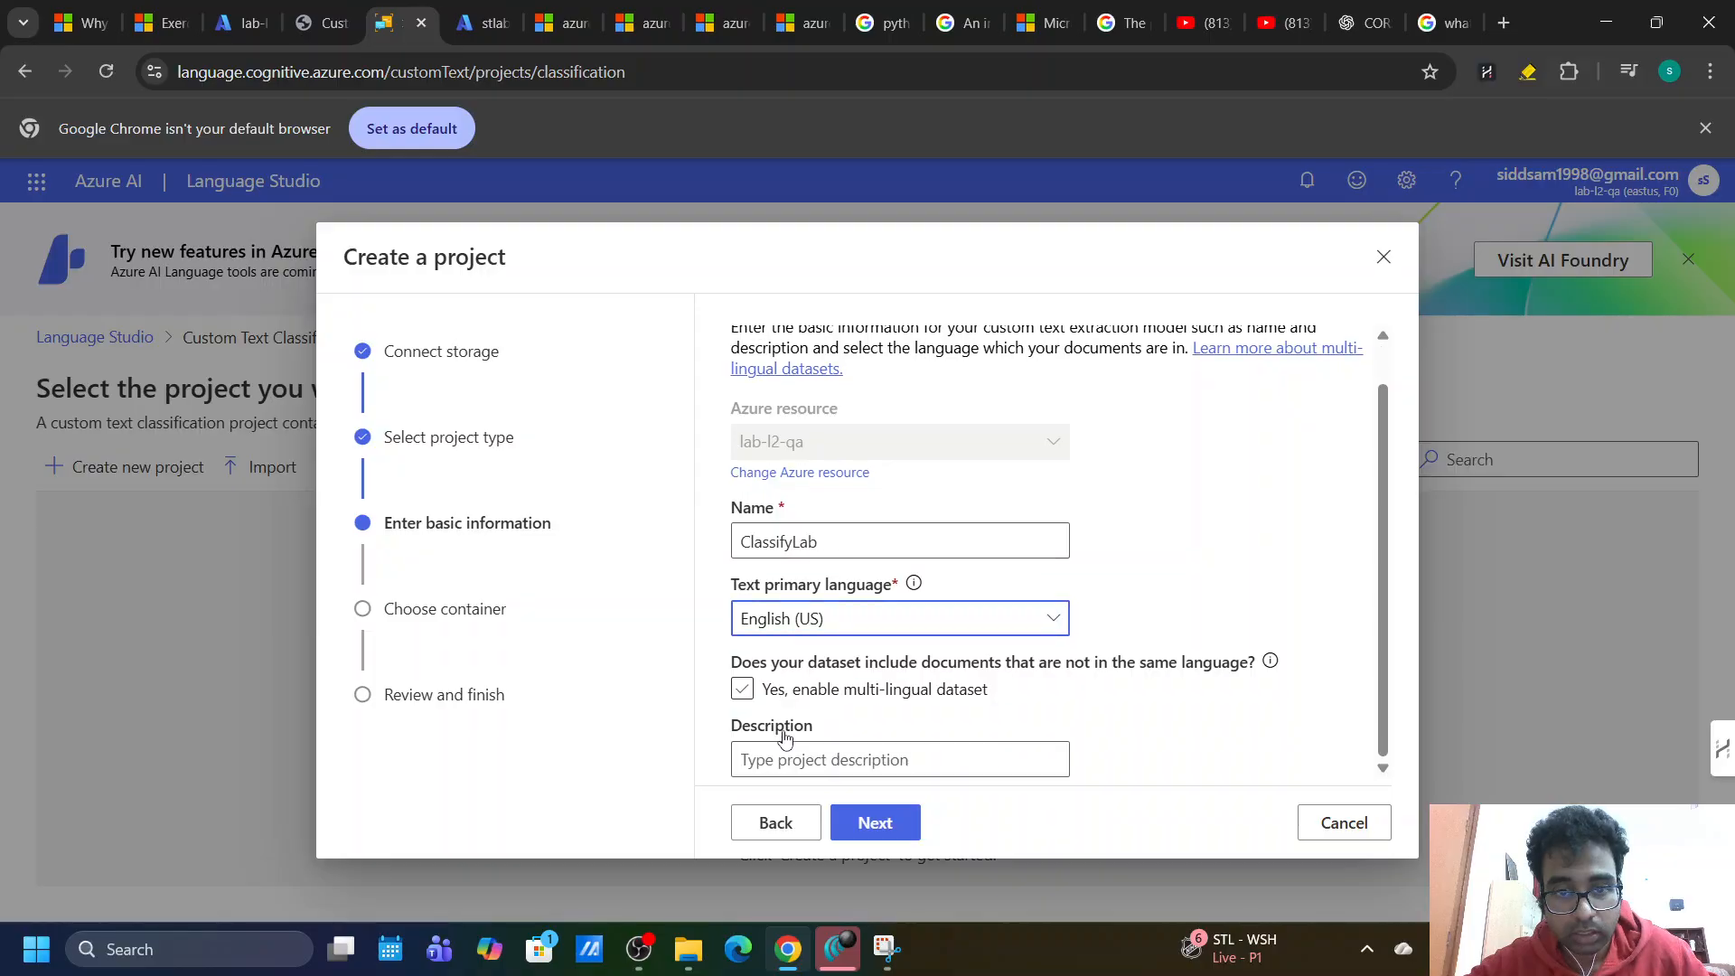
left_click(764, 756)
left_click(324, 23)
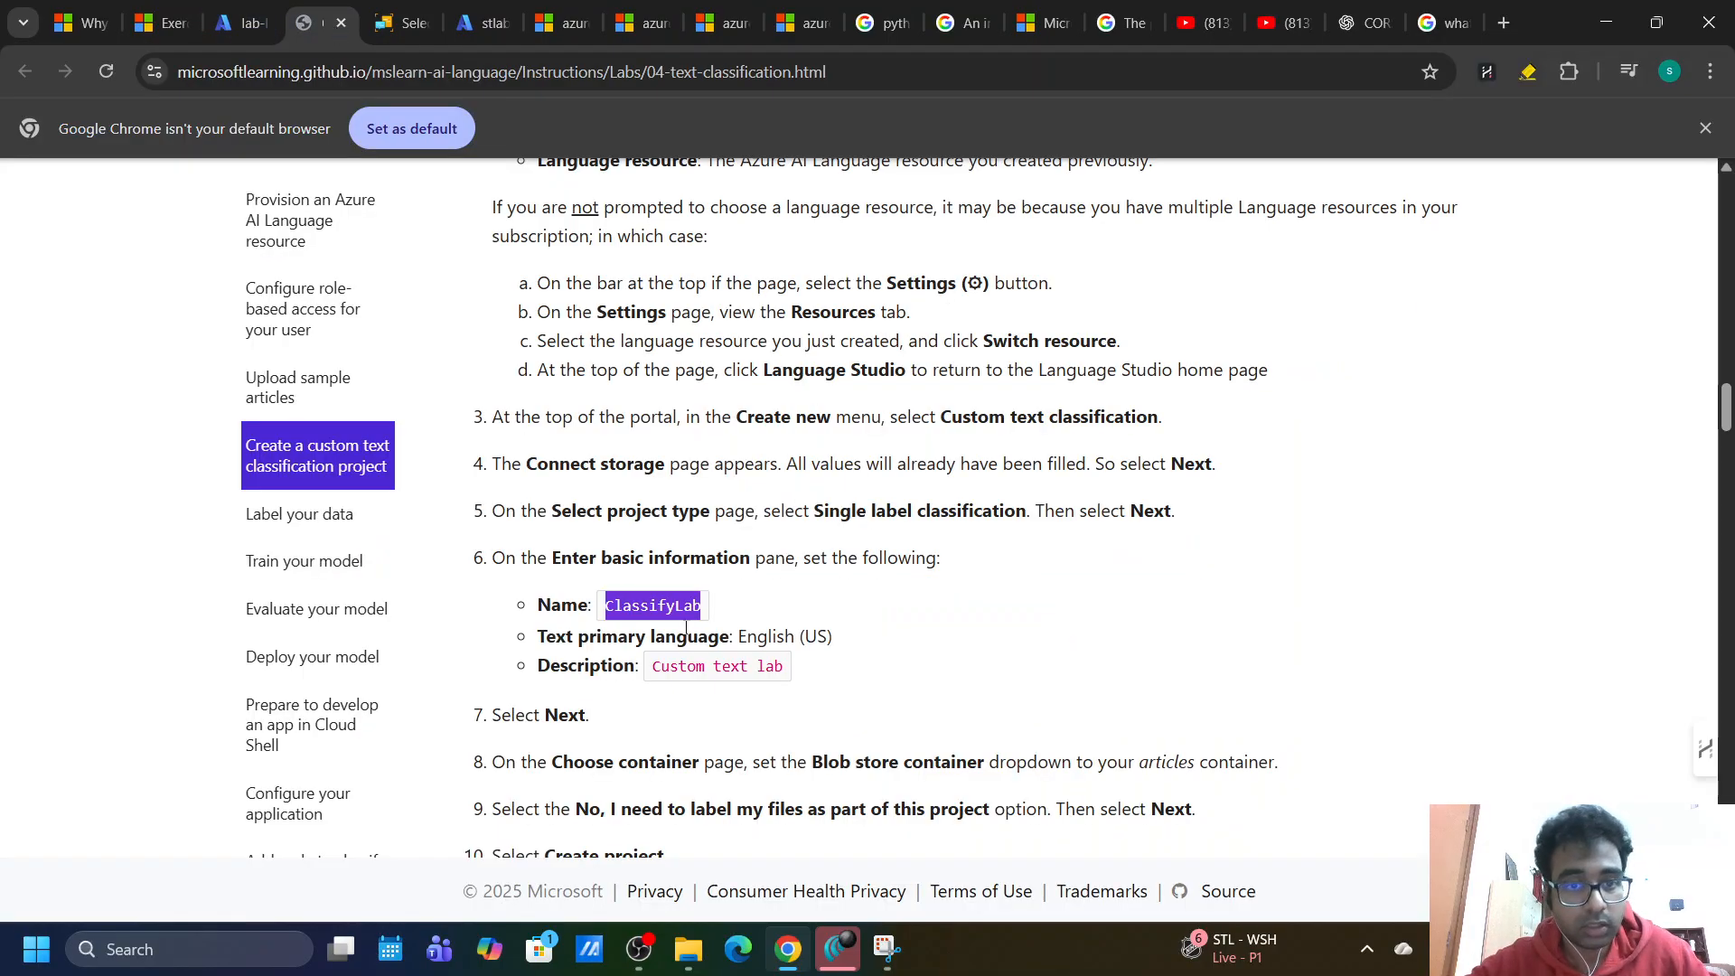
left_click_drag(786, 666, 657, 666)
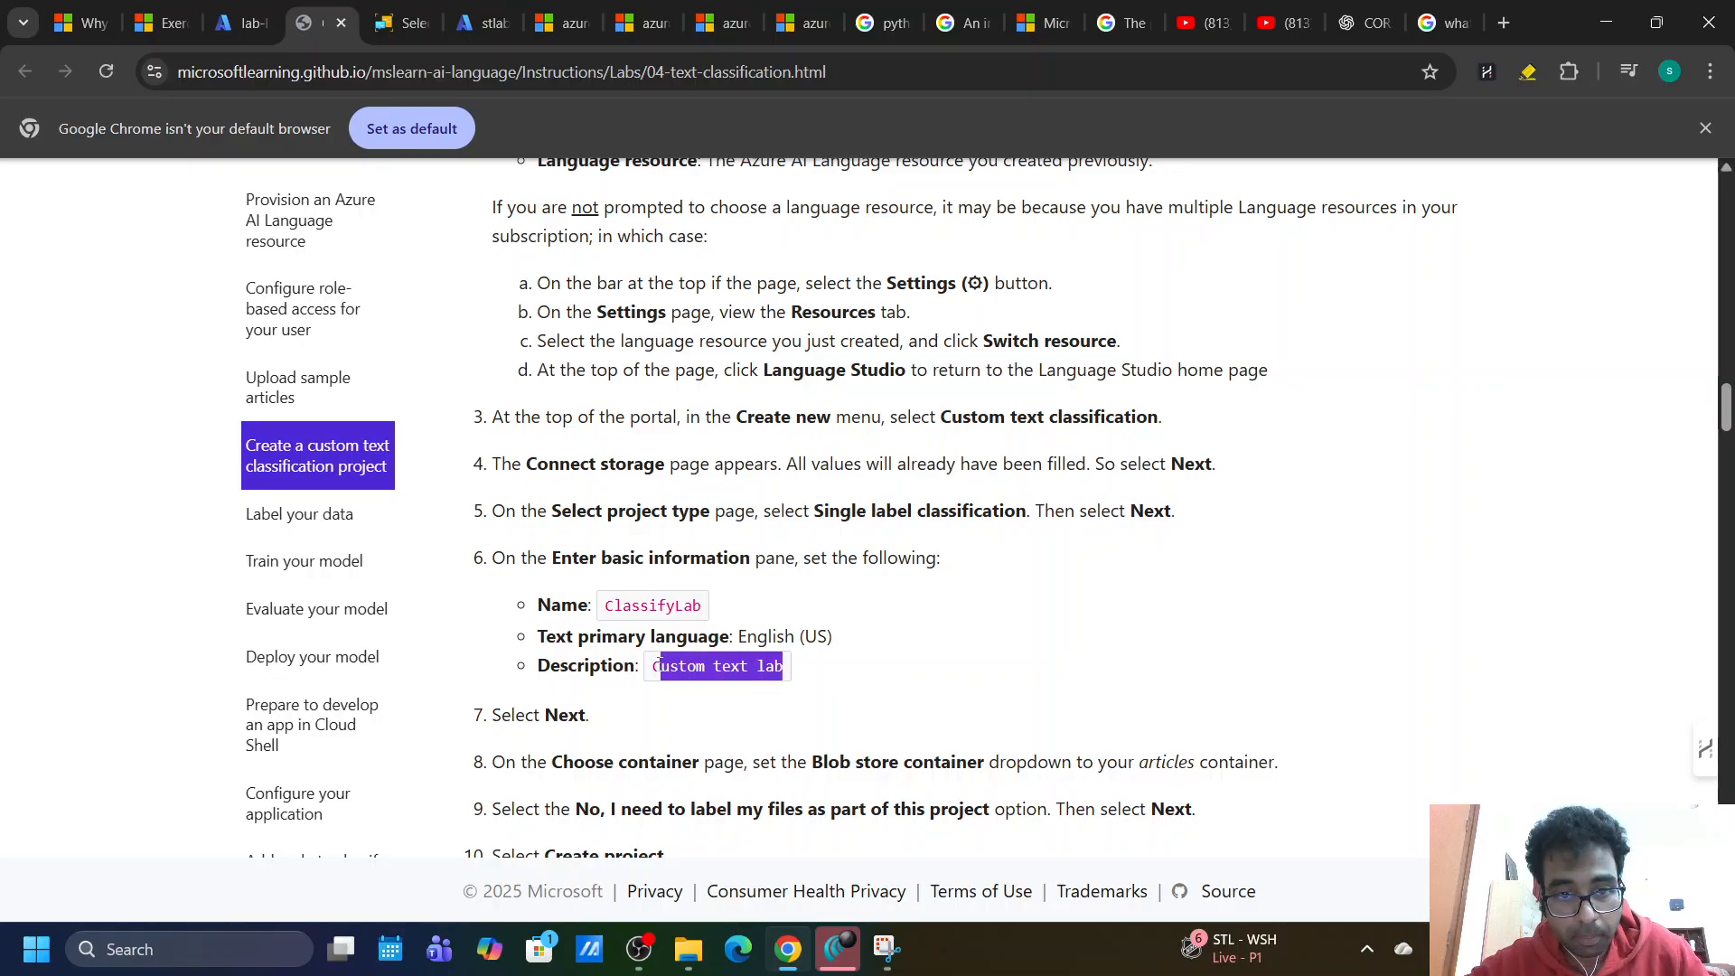
left_click(403, 7)
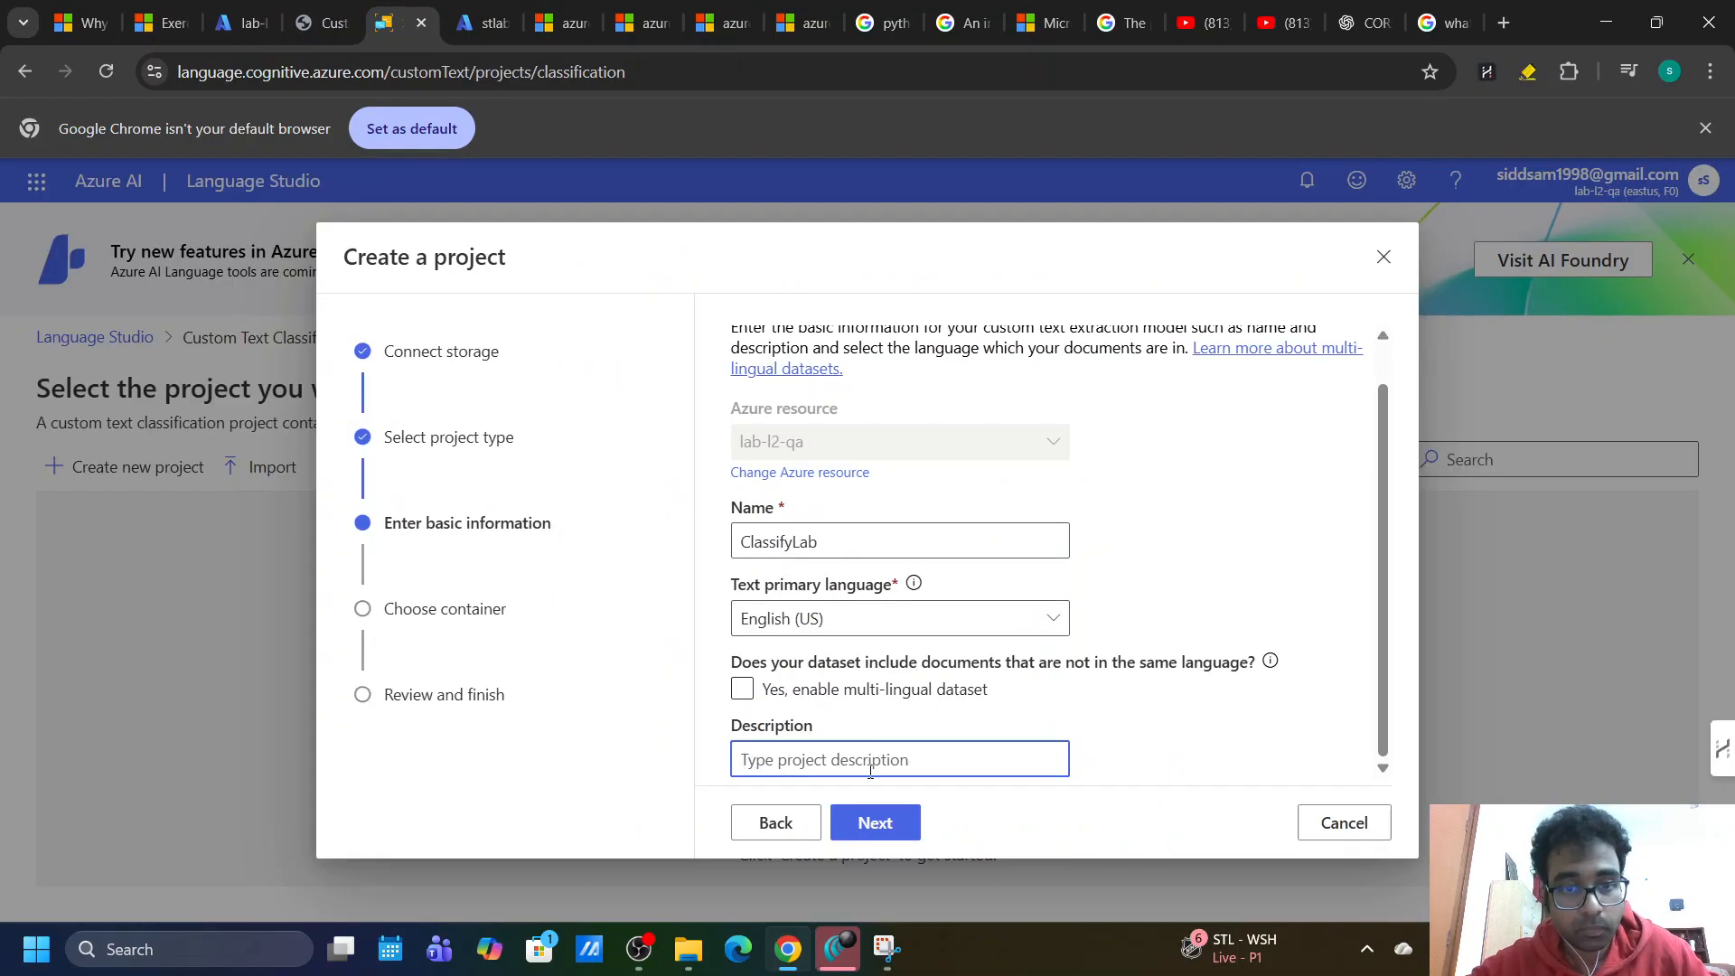
type("Custom text lab")
left_click(875, 819)
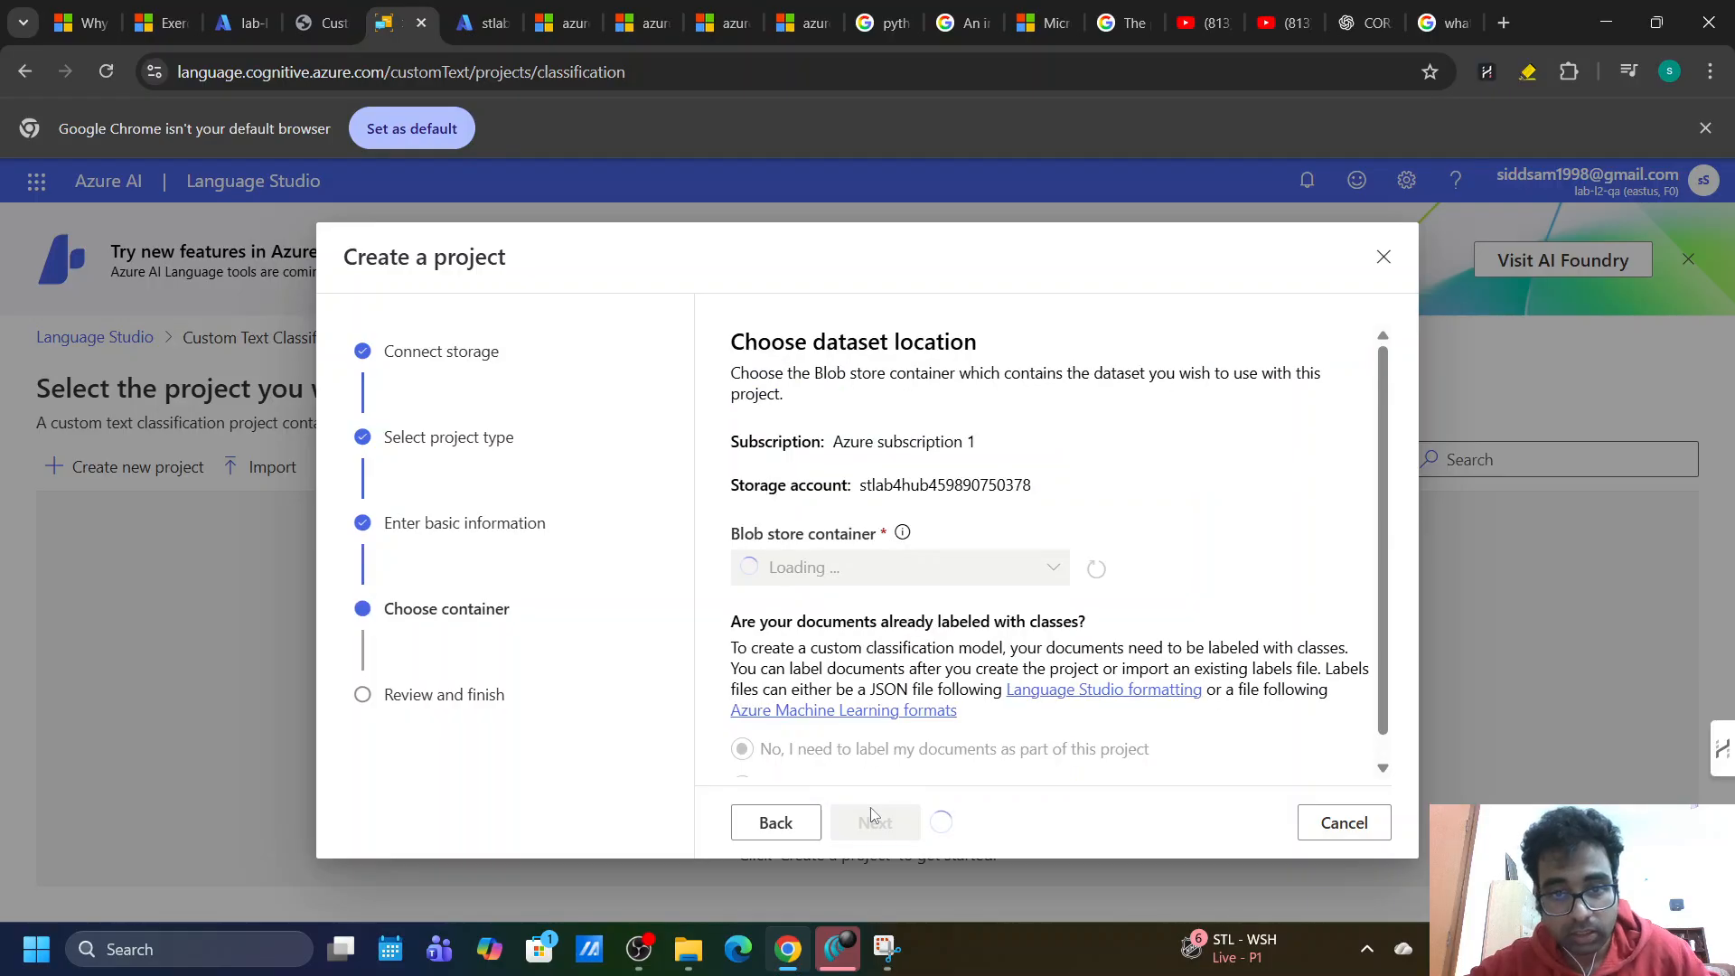
Choose the articles blob container and the option to label the documents as part of this project.
left_click(786, 567)
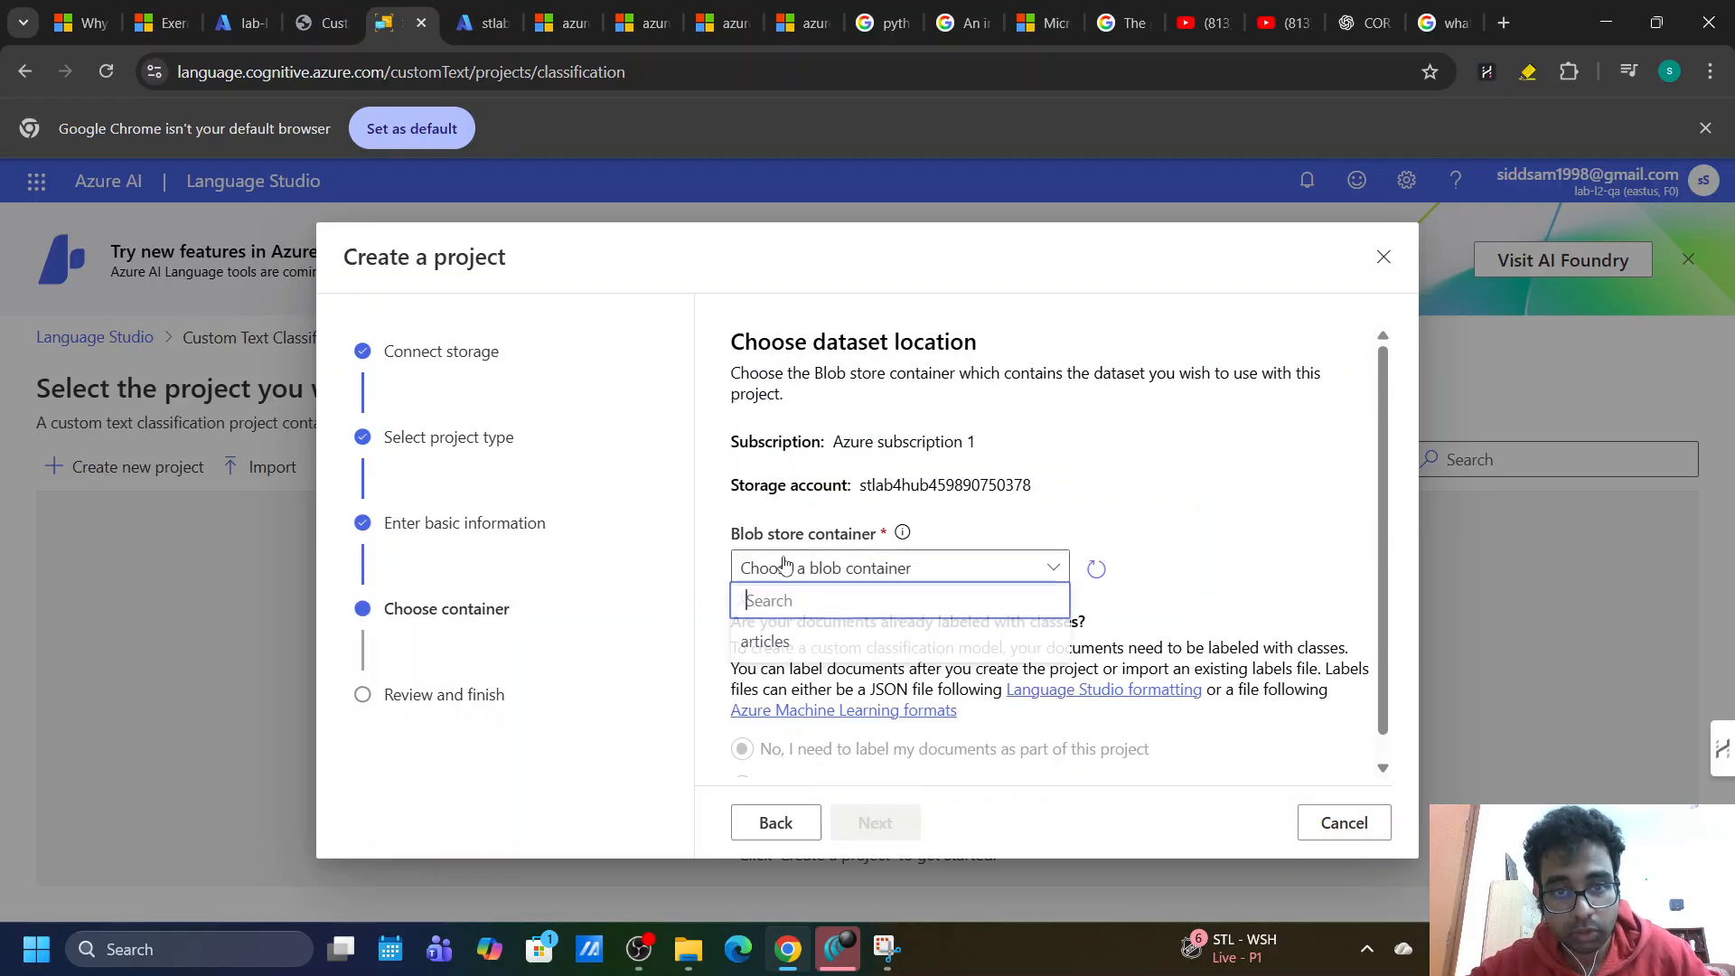
left_click(758, 639)
scroll(758, 641, "down", 1)
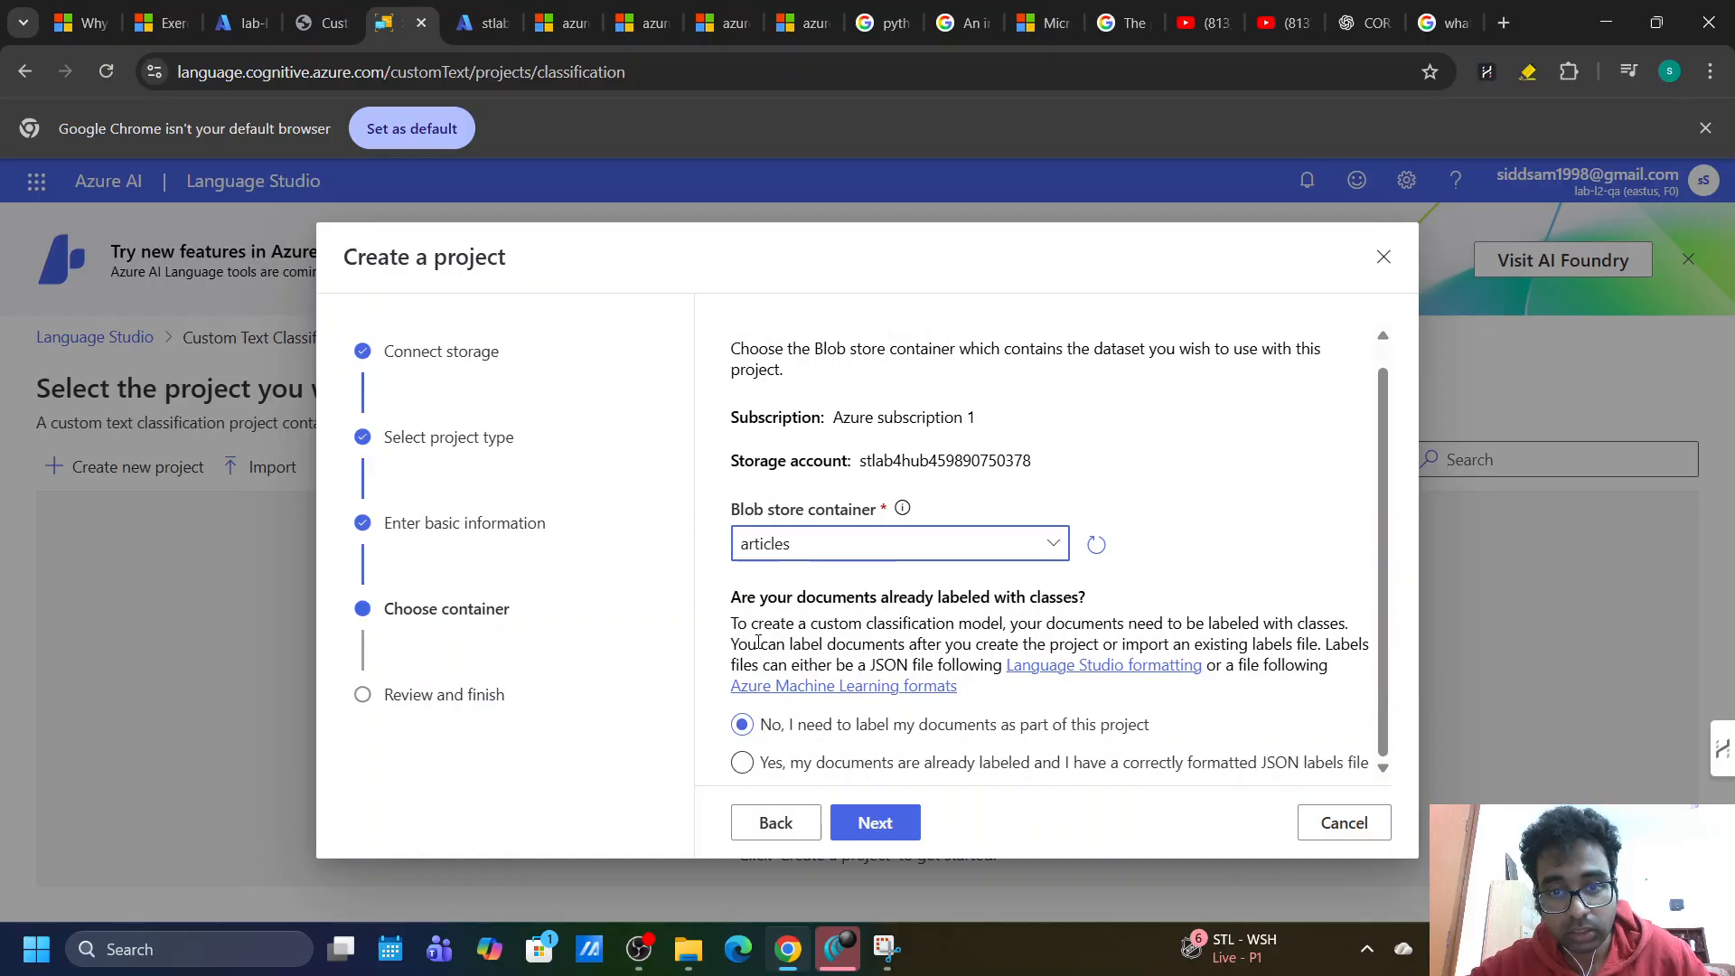
left_click(743, 759)
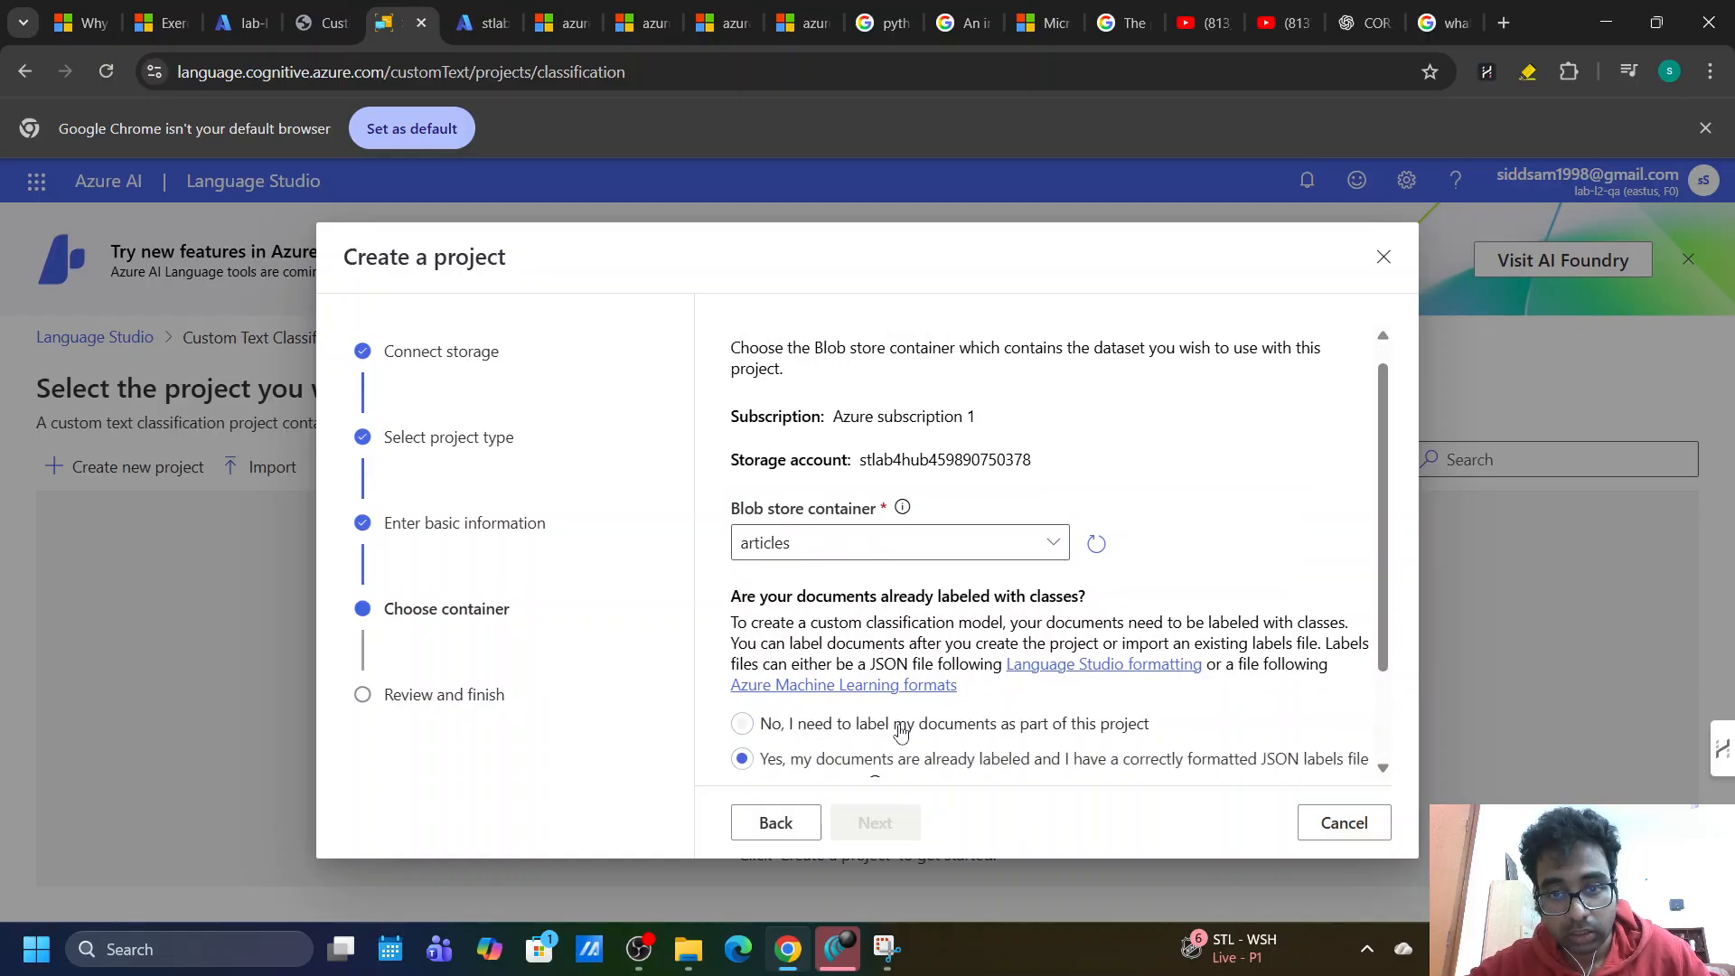
scroll(904, 714, "down", 2)
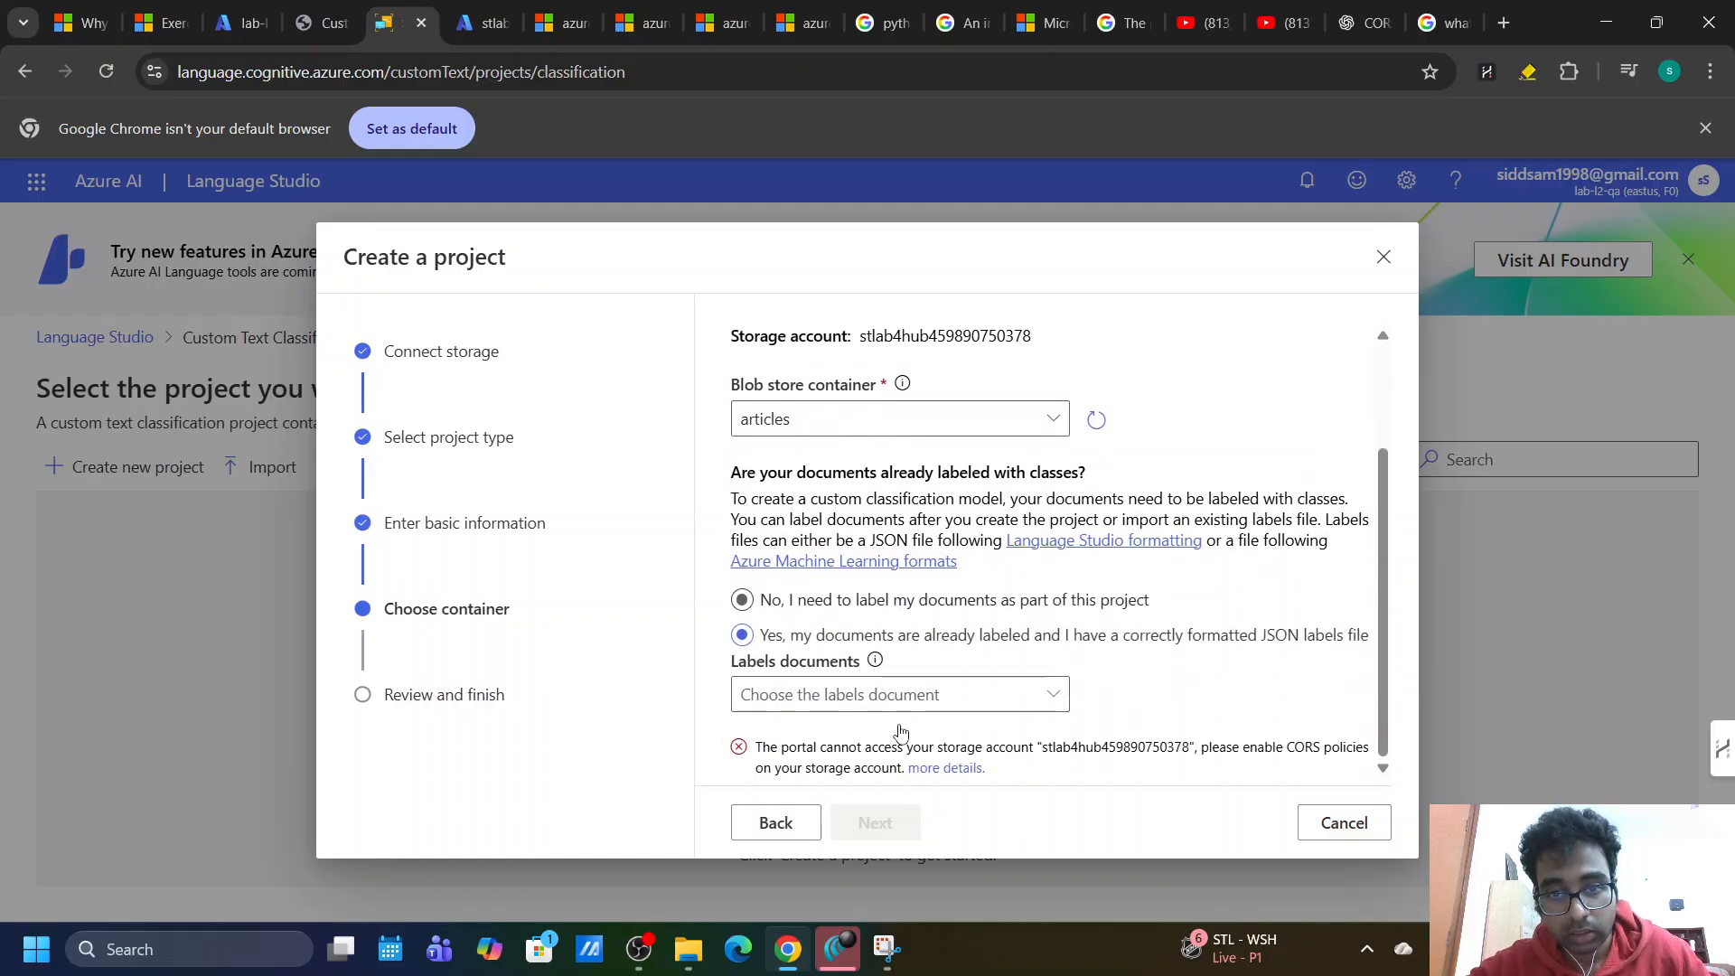
left_click(743, 601)
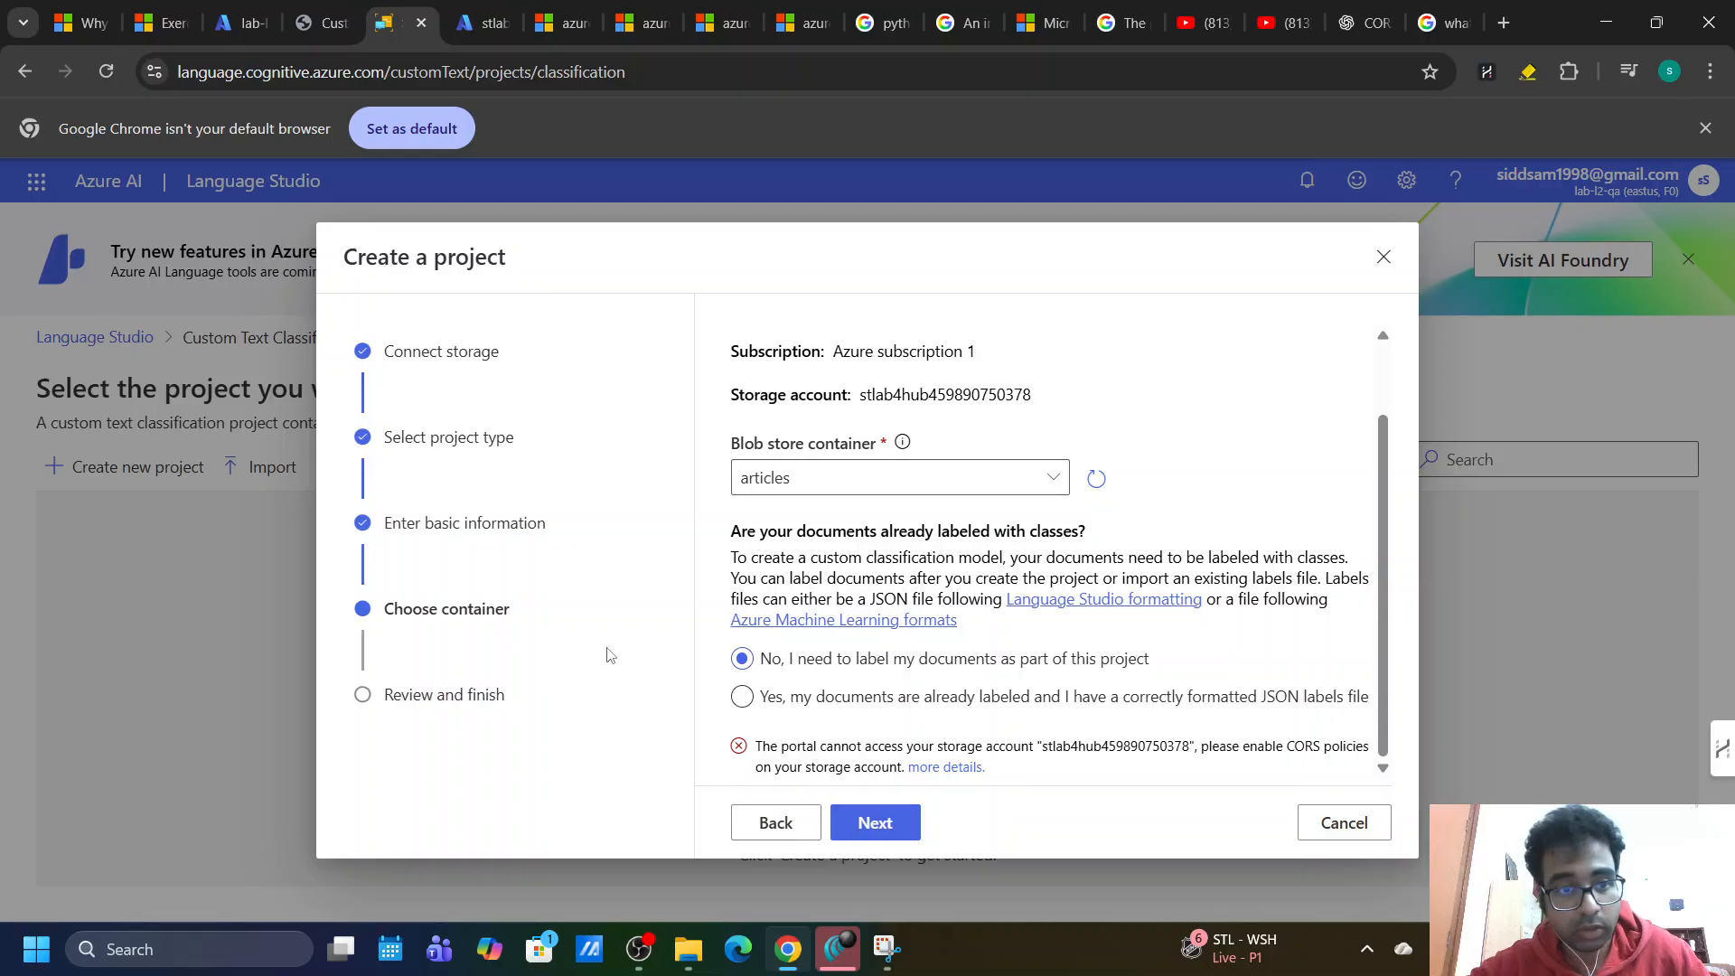
Review the project configuration and create the project.
left_click(865, 829)
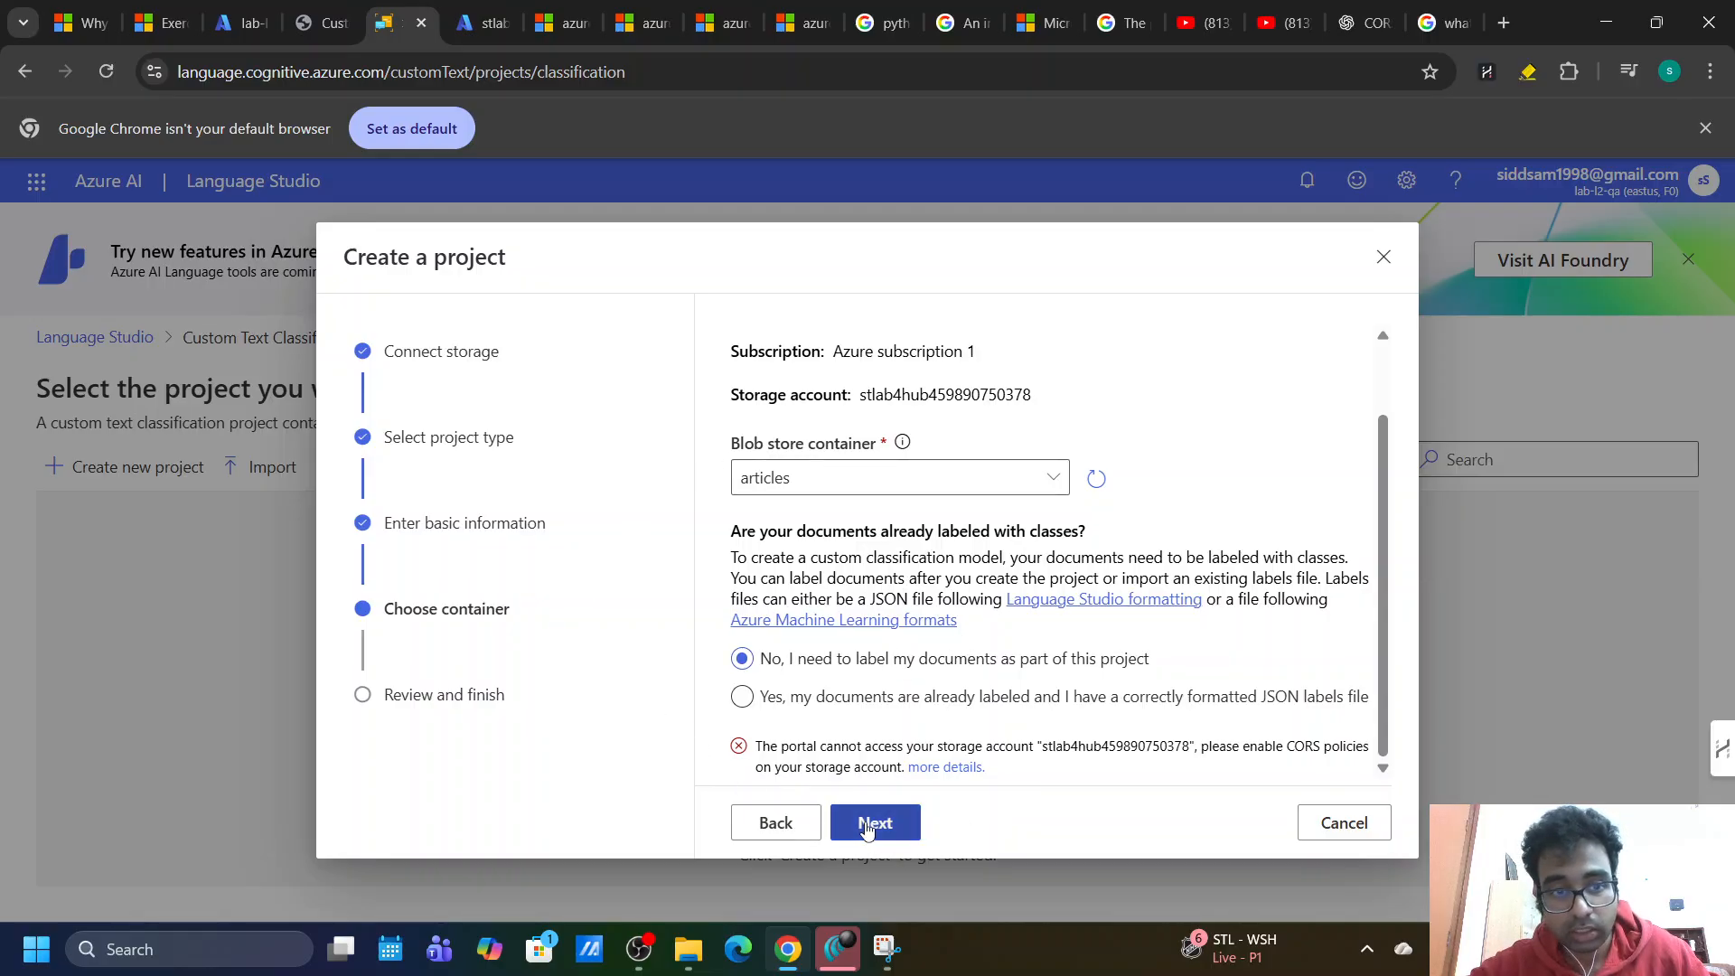
scroll(866, 591, "down", 2)
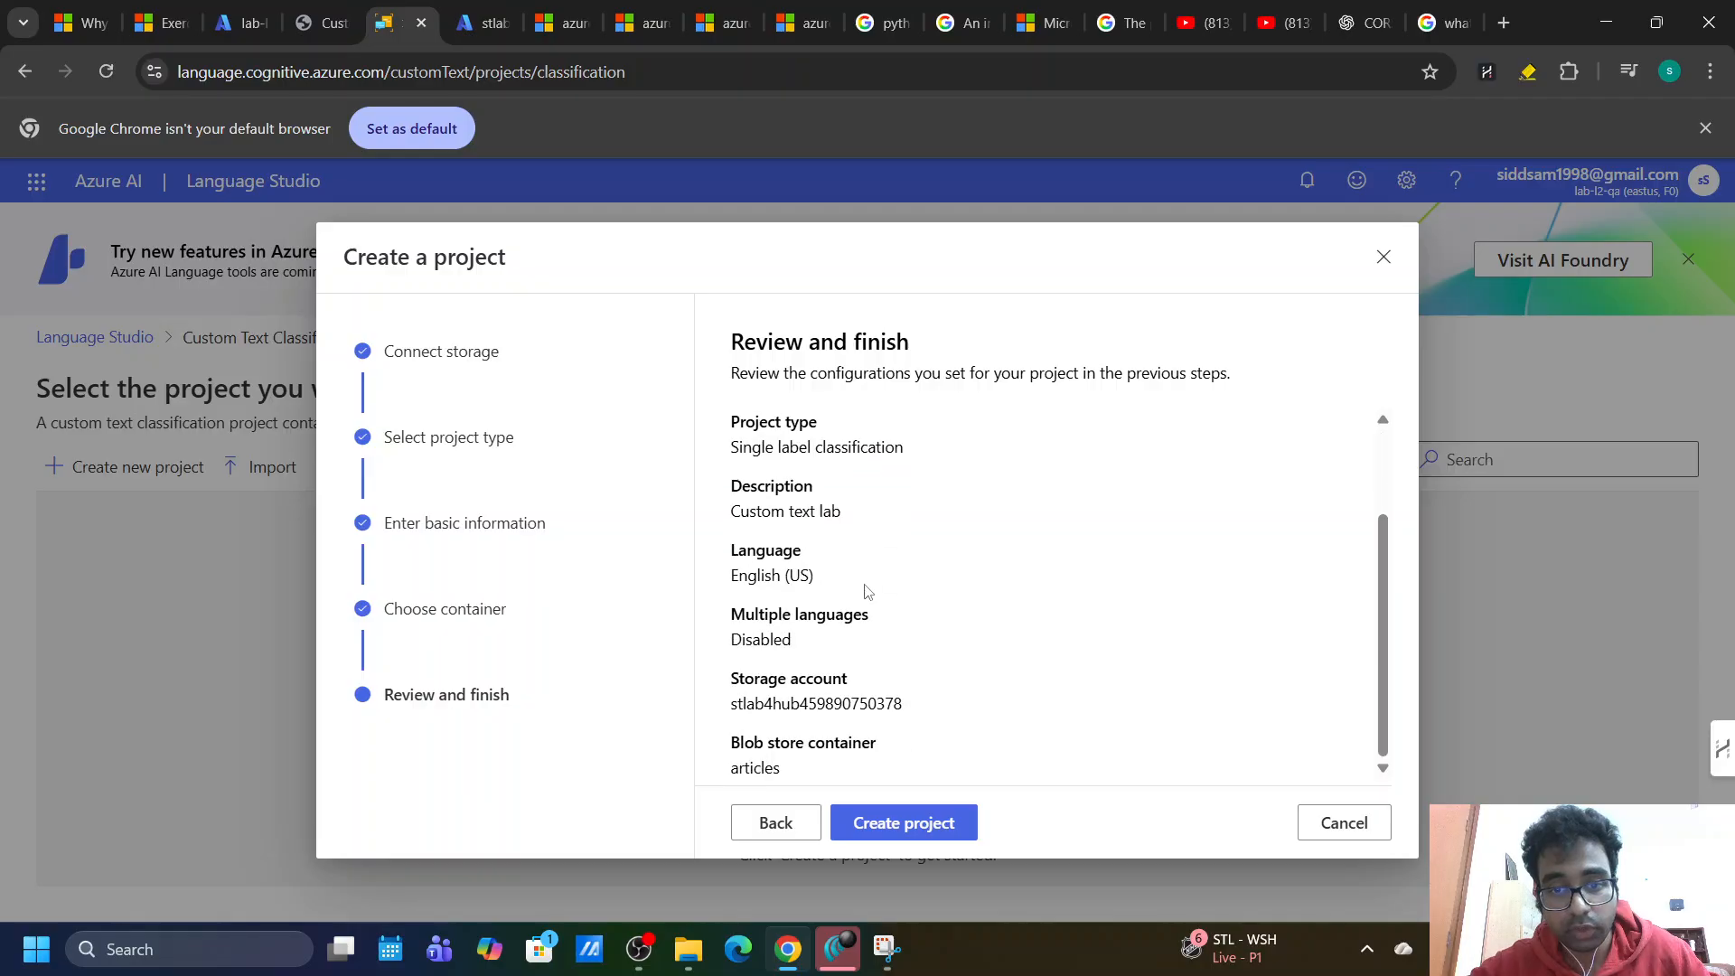
left_click(911, 831)
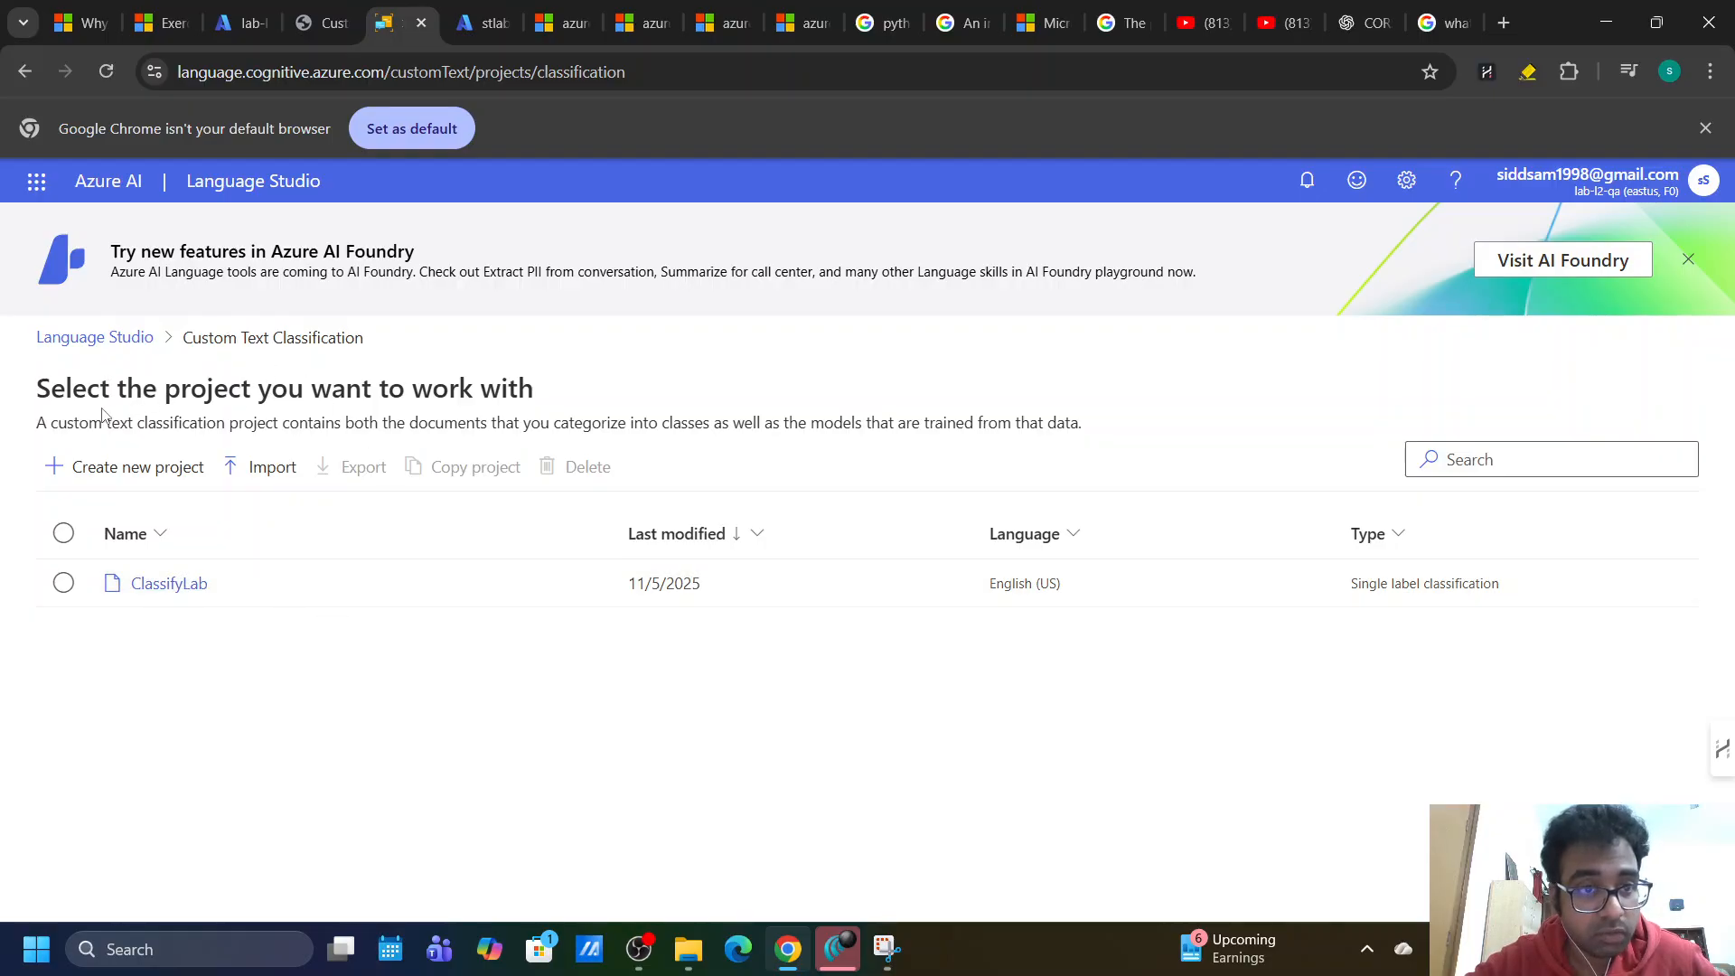
Check the lab instructions on creating the project and labeling the data, then return to the Language Studio project list.
left_click(64, 587)
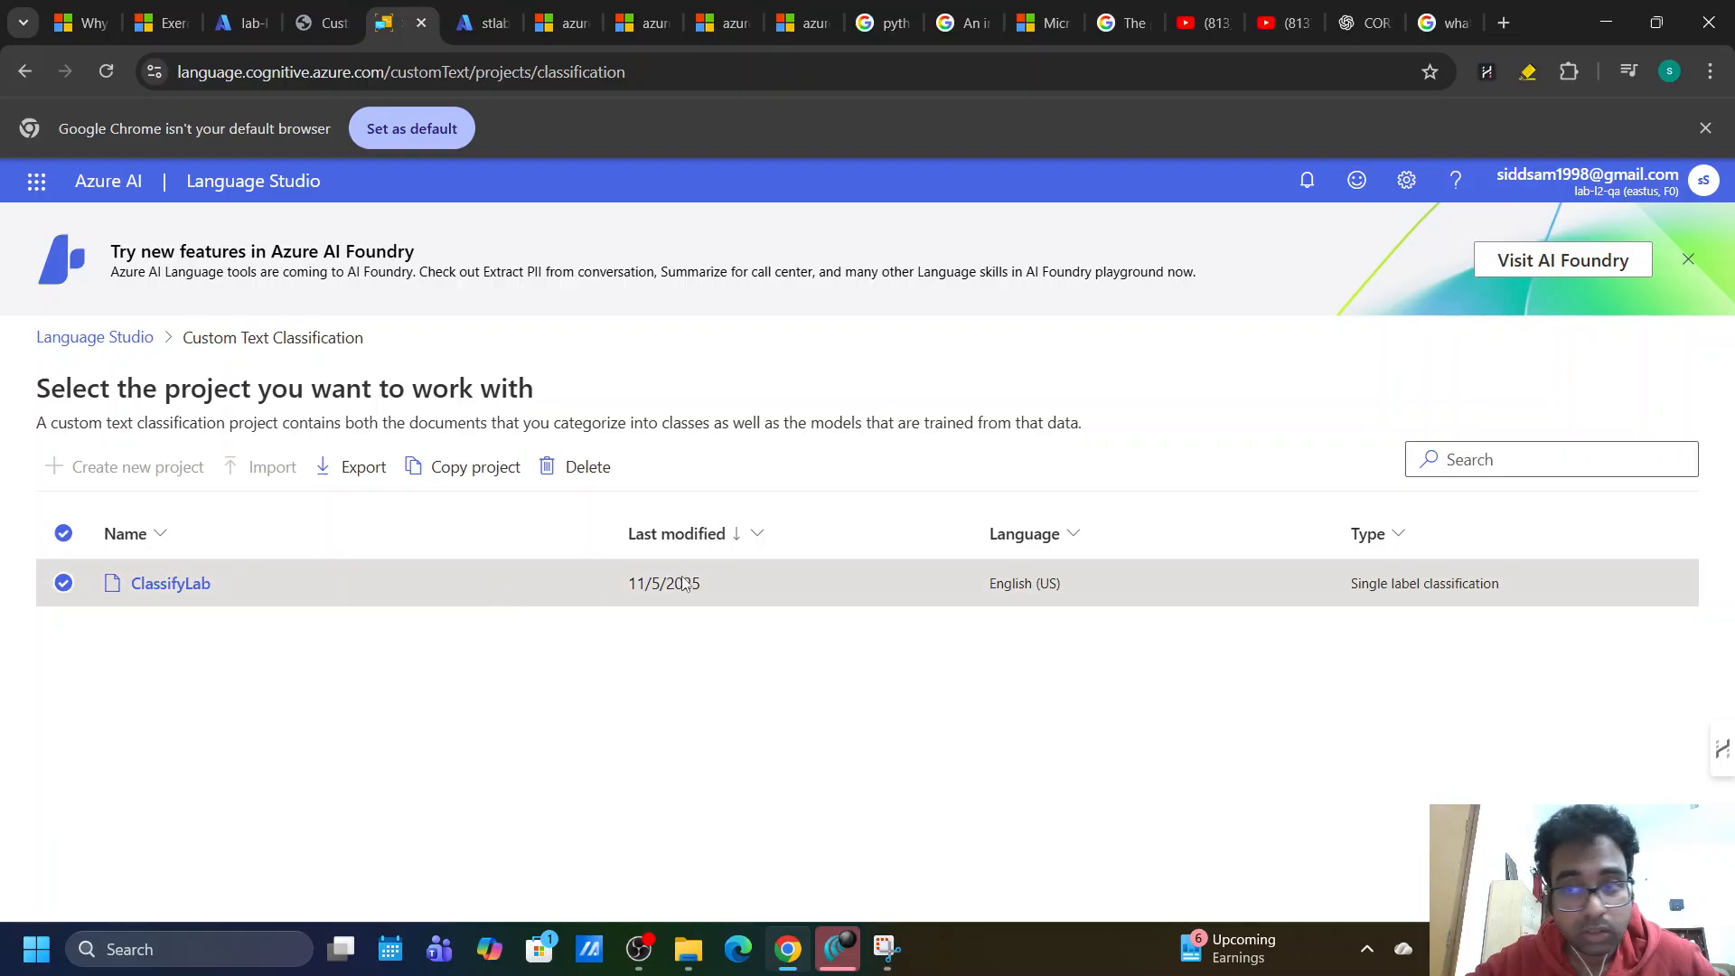
left_click(315, 14)
scroll(513, 447, "down", 4)
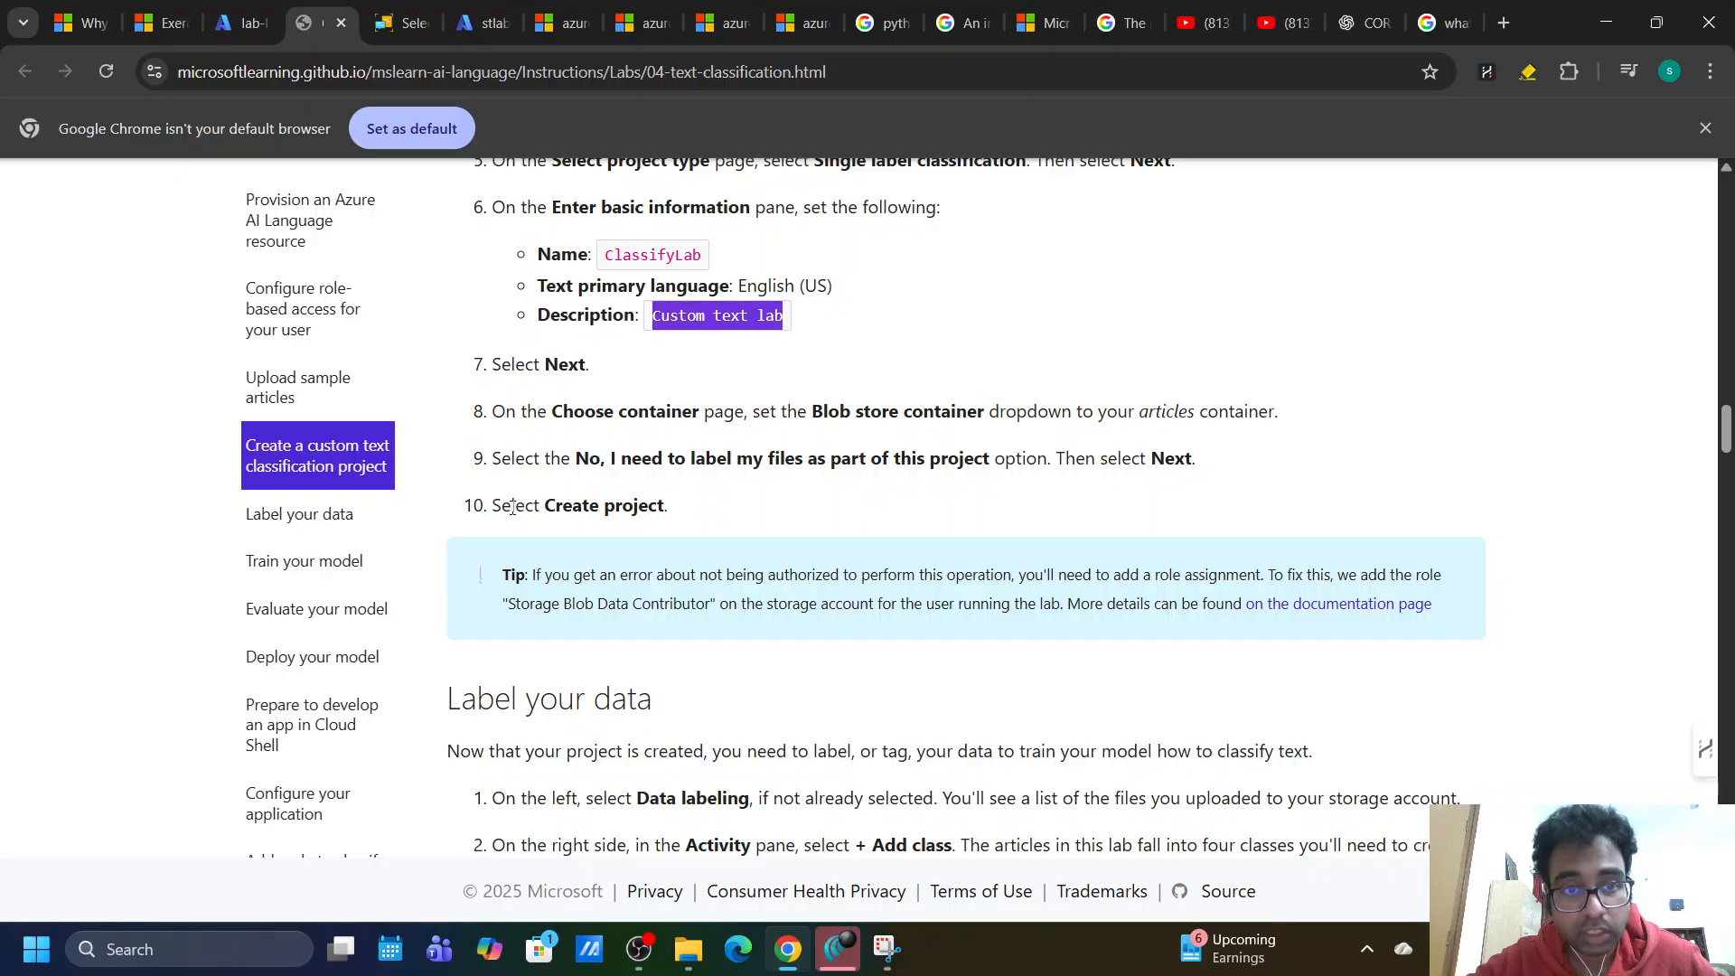
left_click_drag(512, 507, 667, 509)
left_click(665, 510)
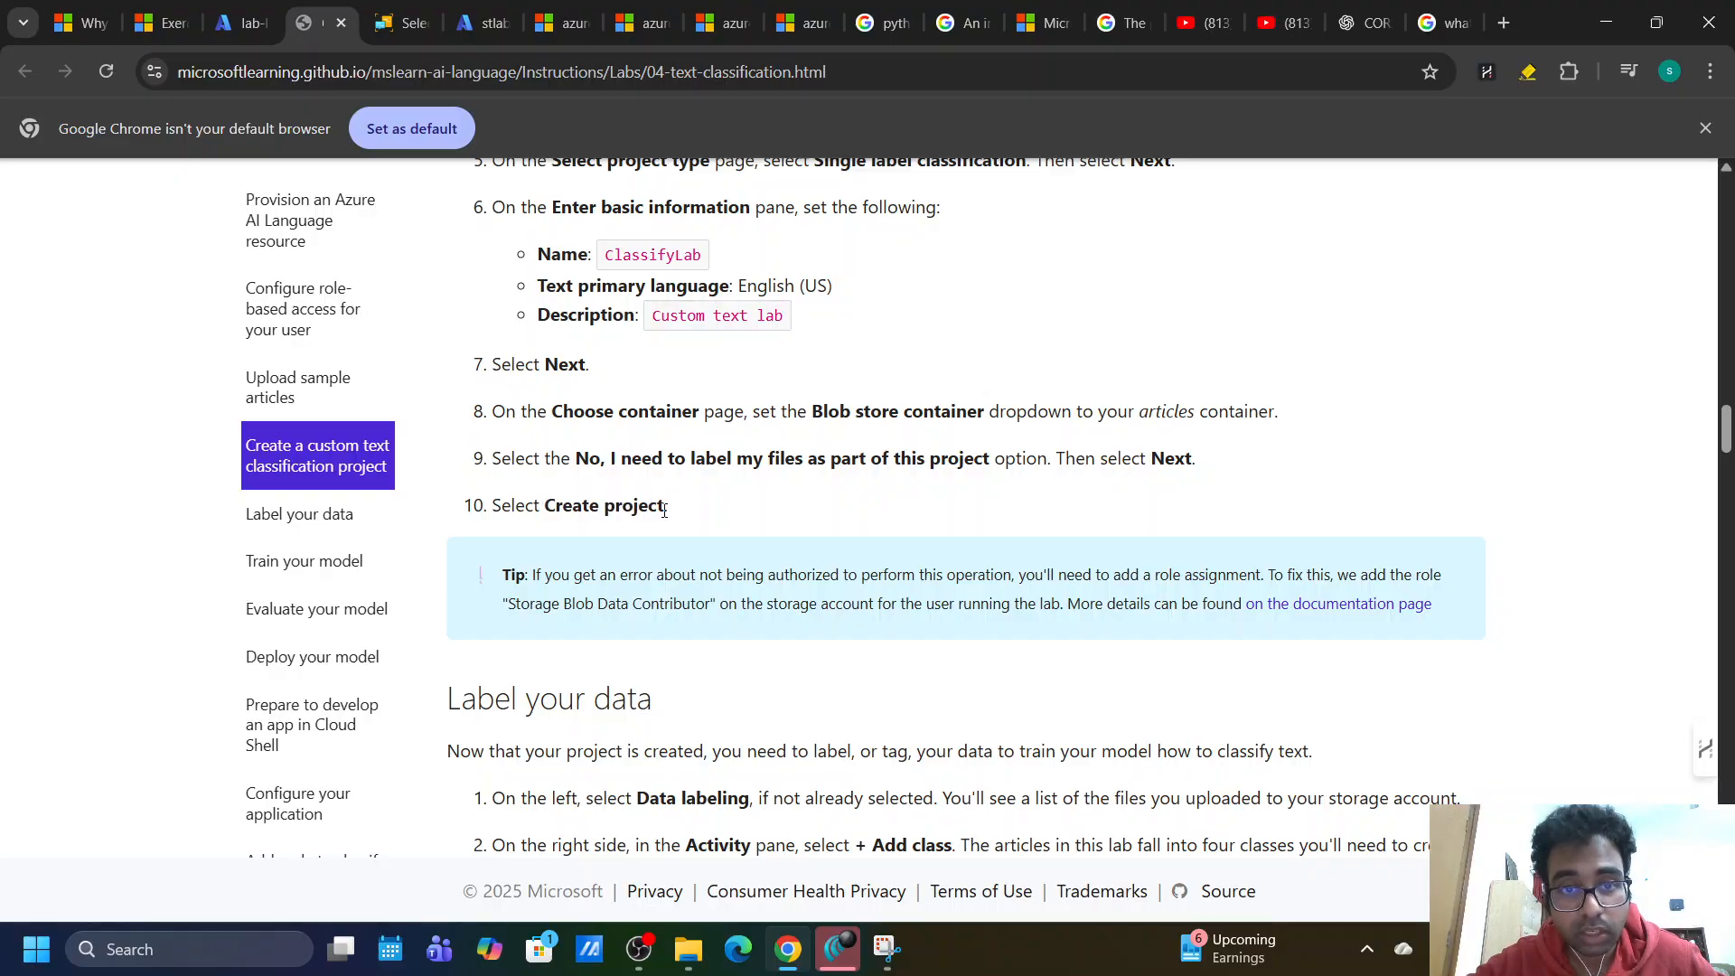
scroll(665, 511, "down", 5)
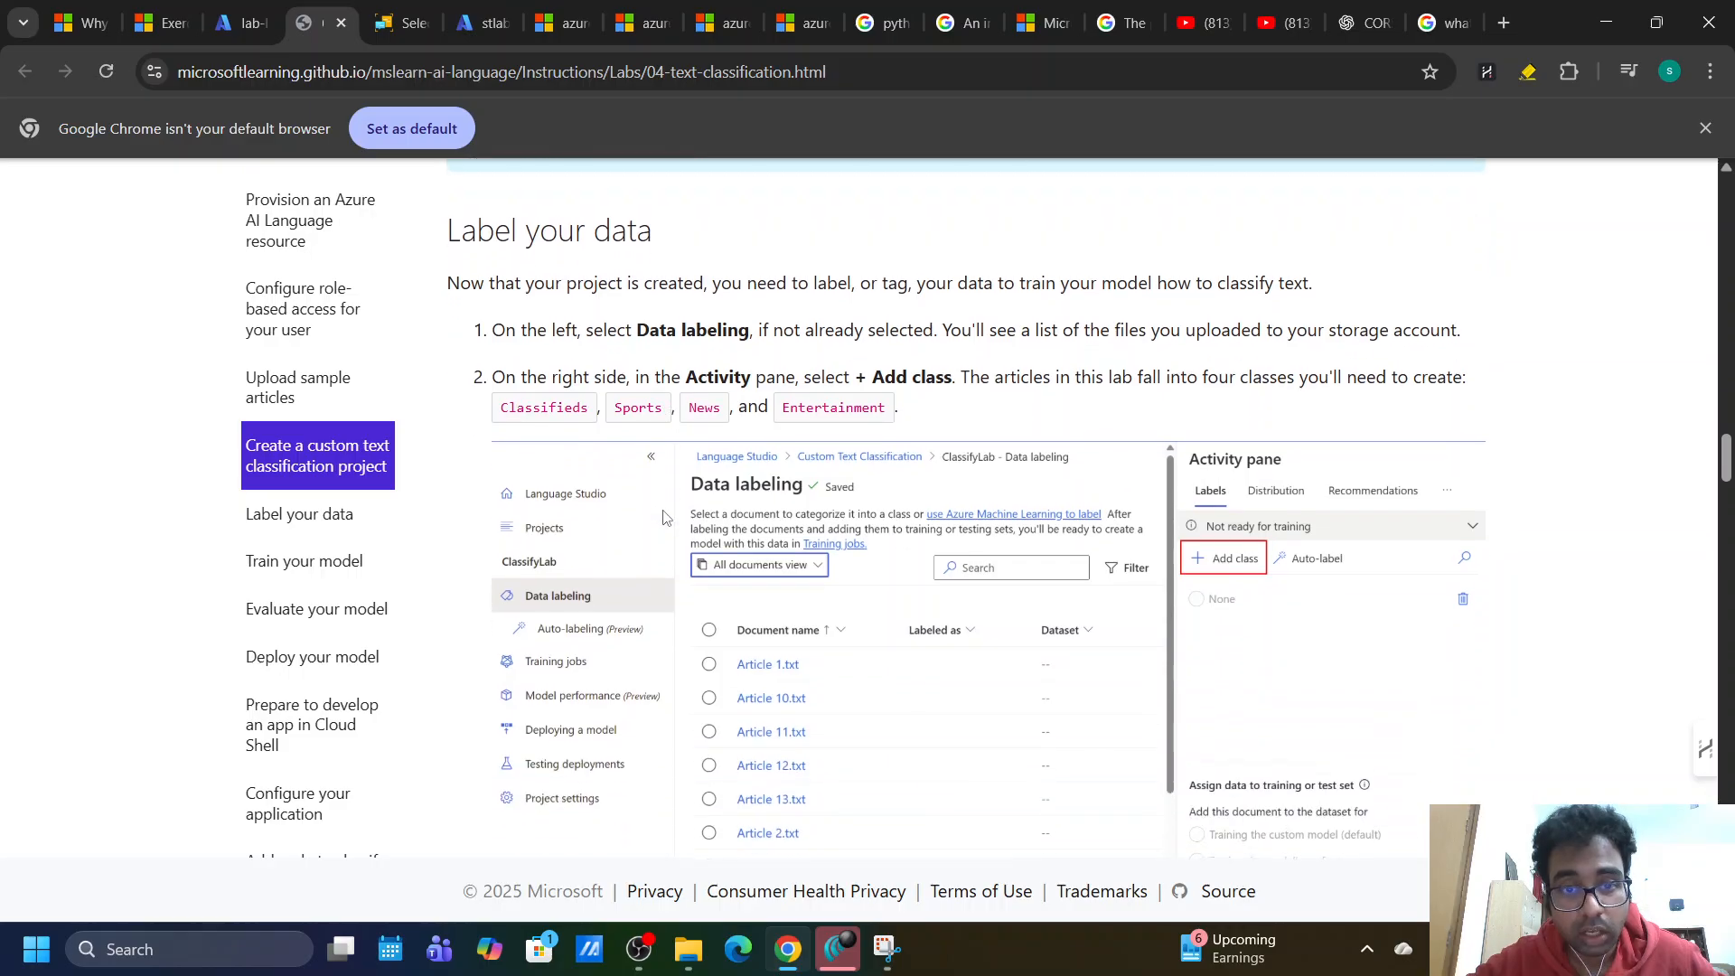
key("ctrl+Tab")
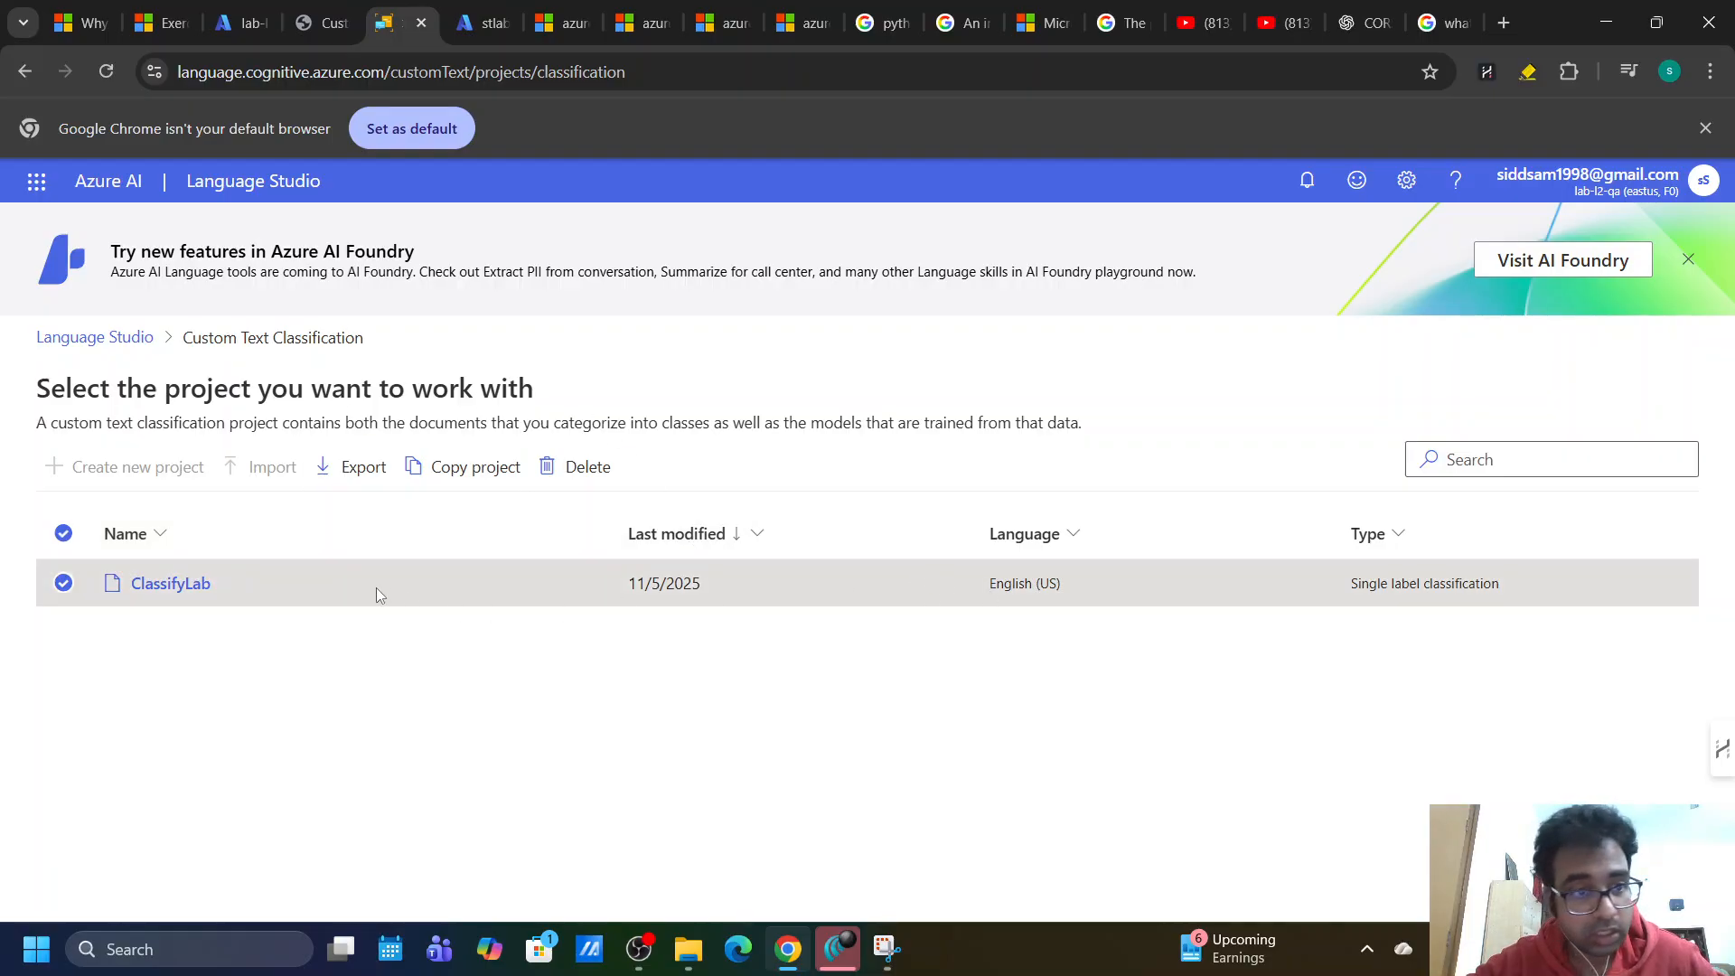
Clear the project selection and try to open the ClassifyLab project.
left_click(63, 584)
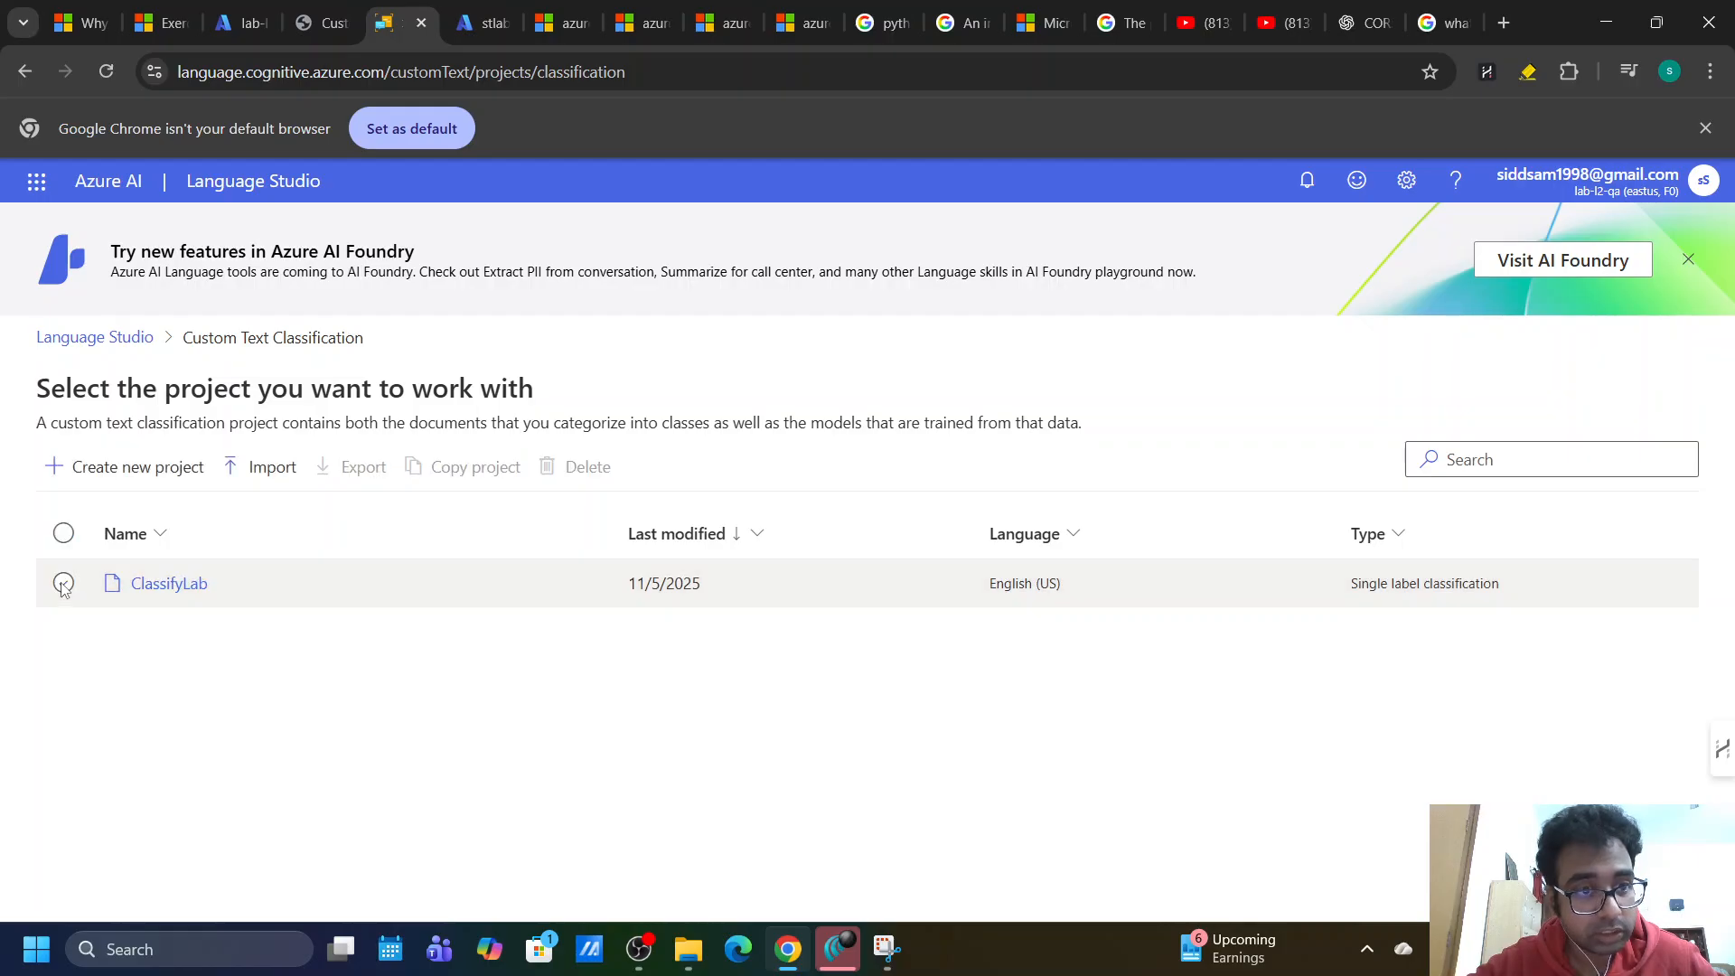
left_click(180, 586)
left_click(181, 585)
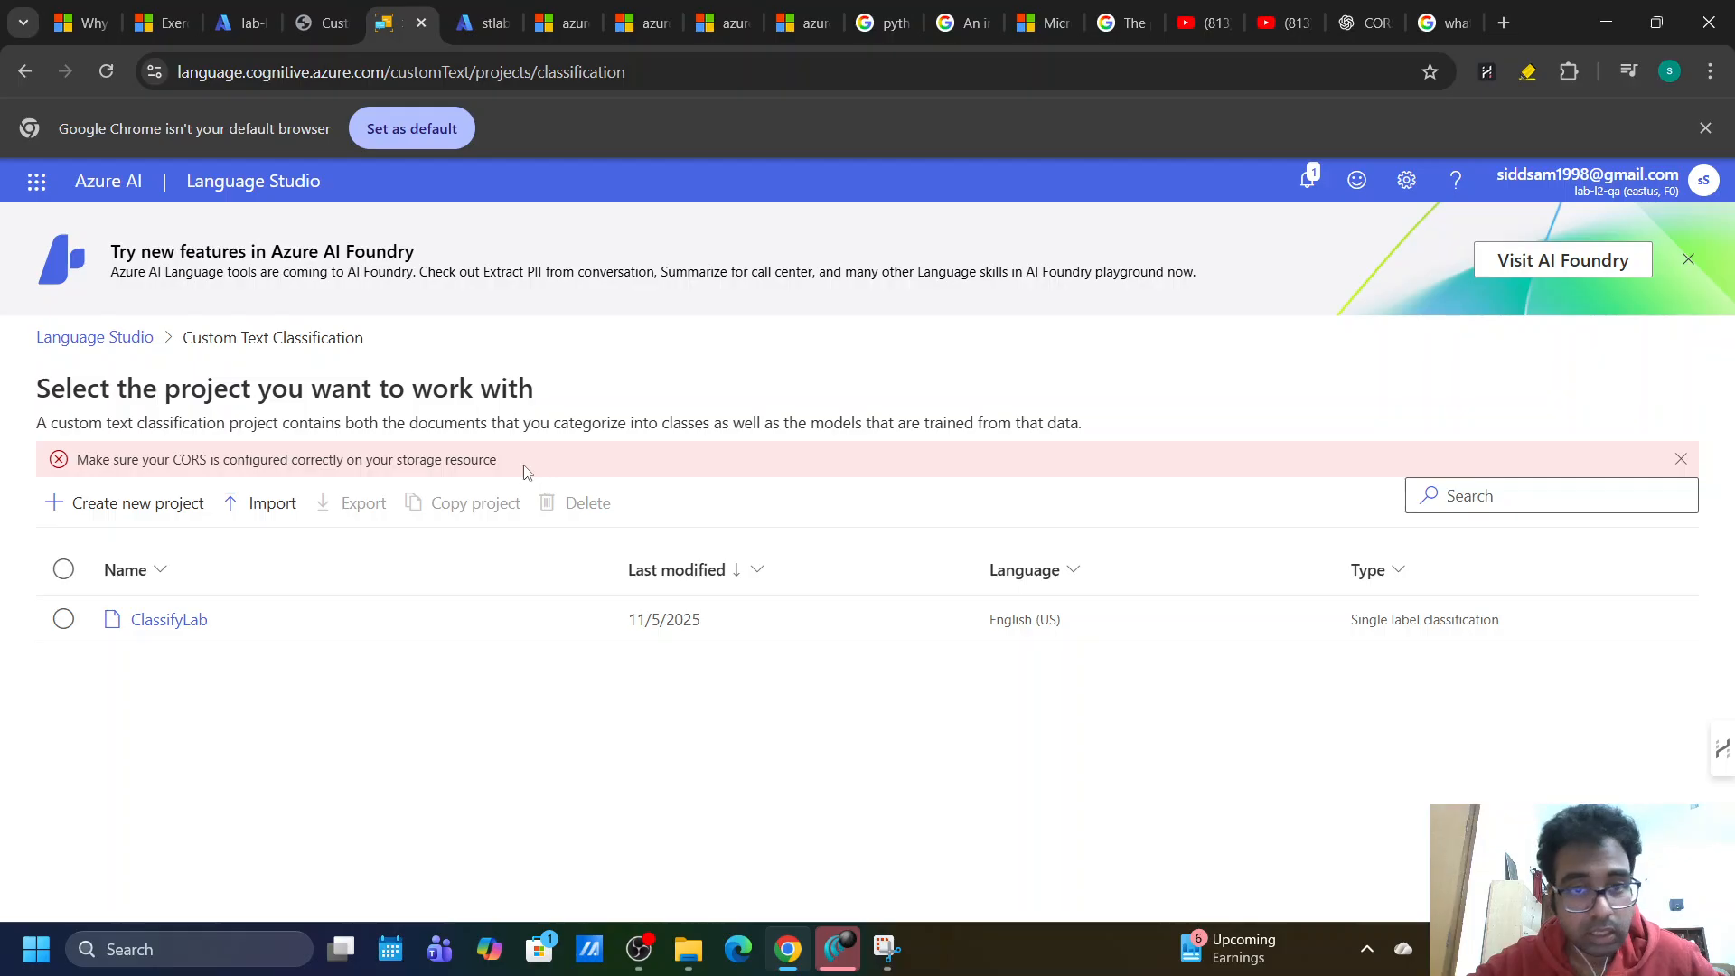
In the storage account's Blob service CORS rules, set the allowed origin of the Language Studio rule to * and save the change.
left_click(327, 18)
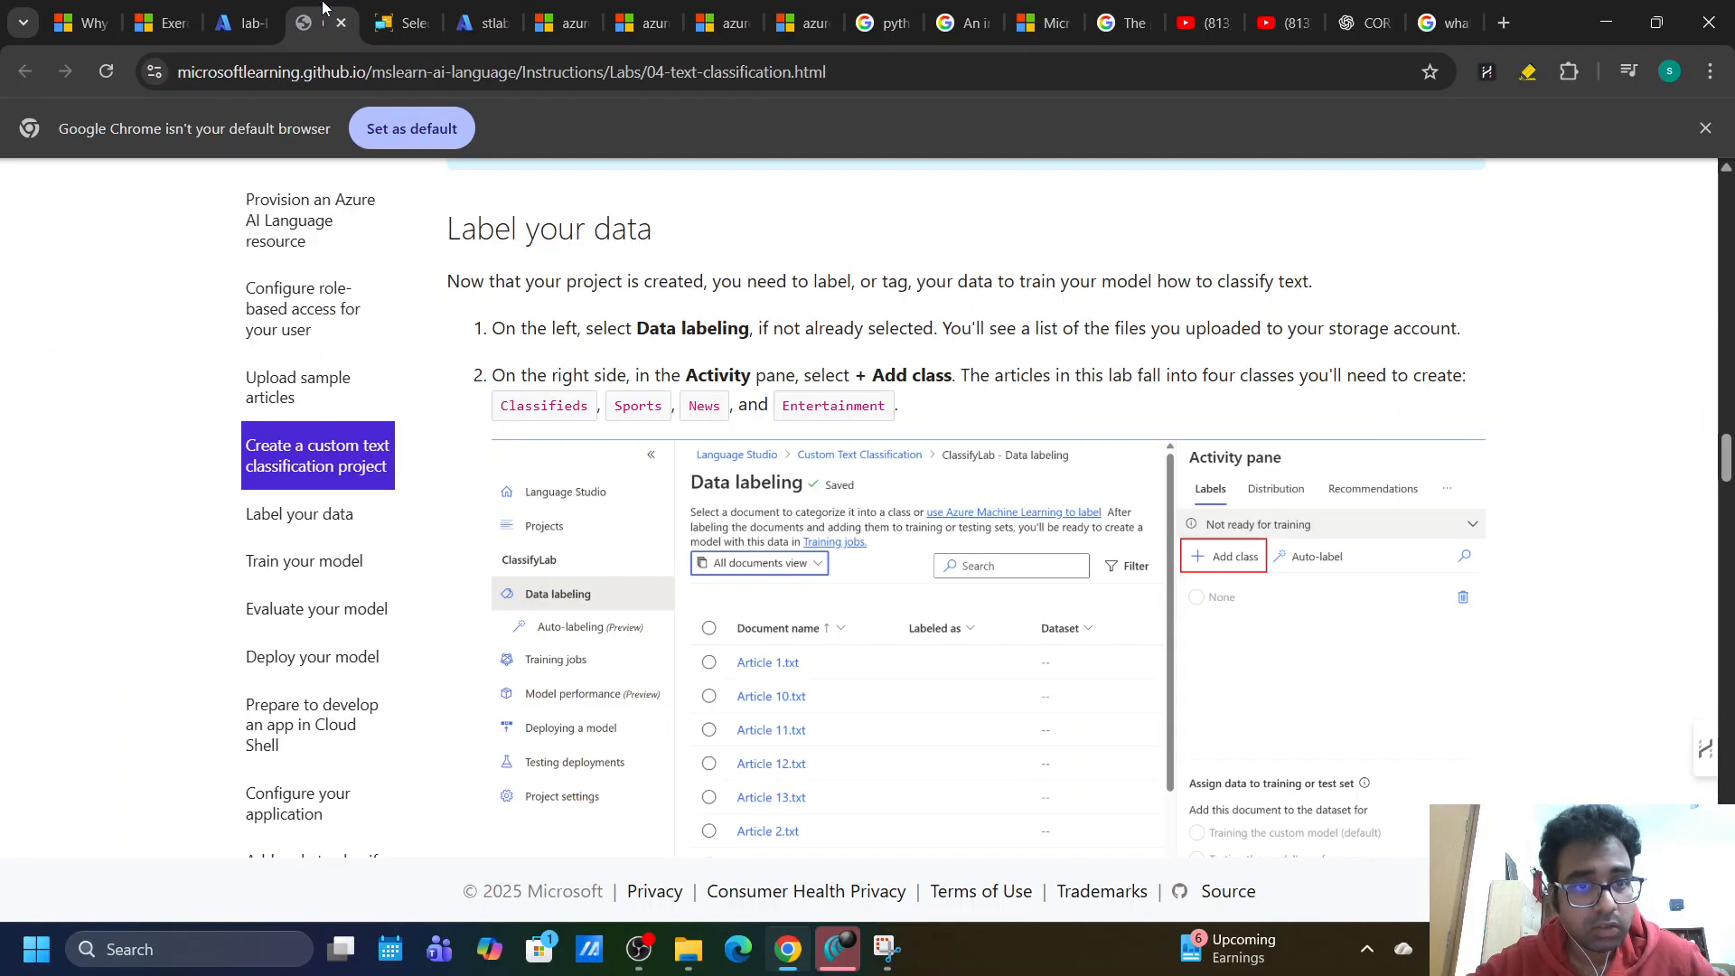
left_click(232, 13)
left_click(485, 9)
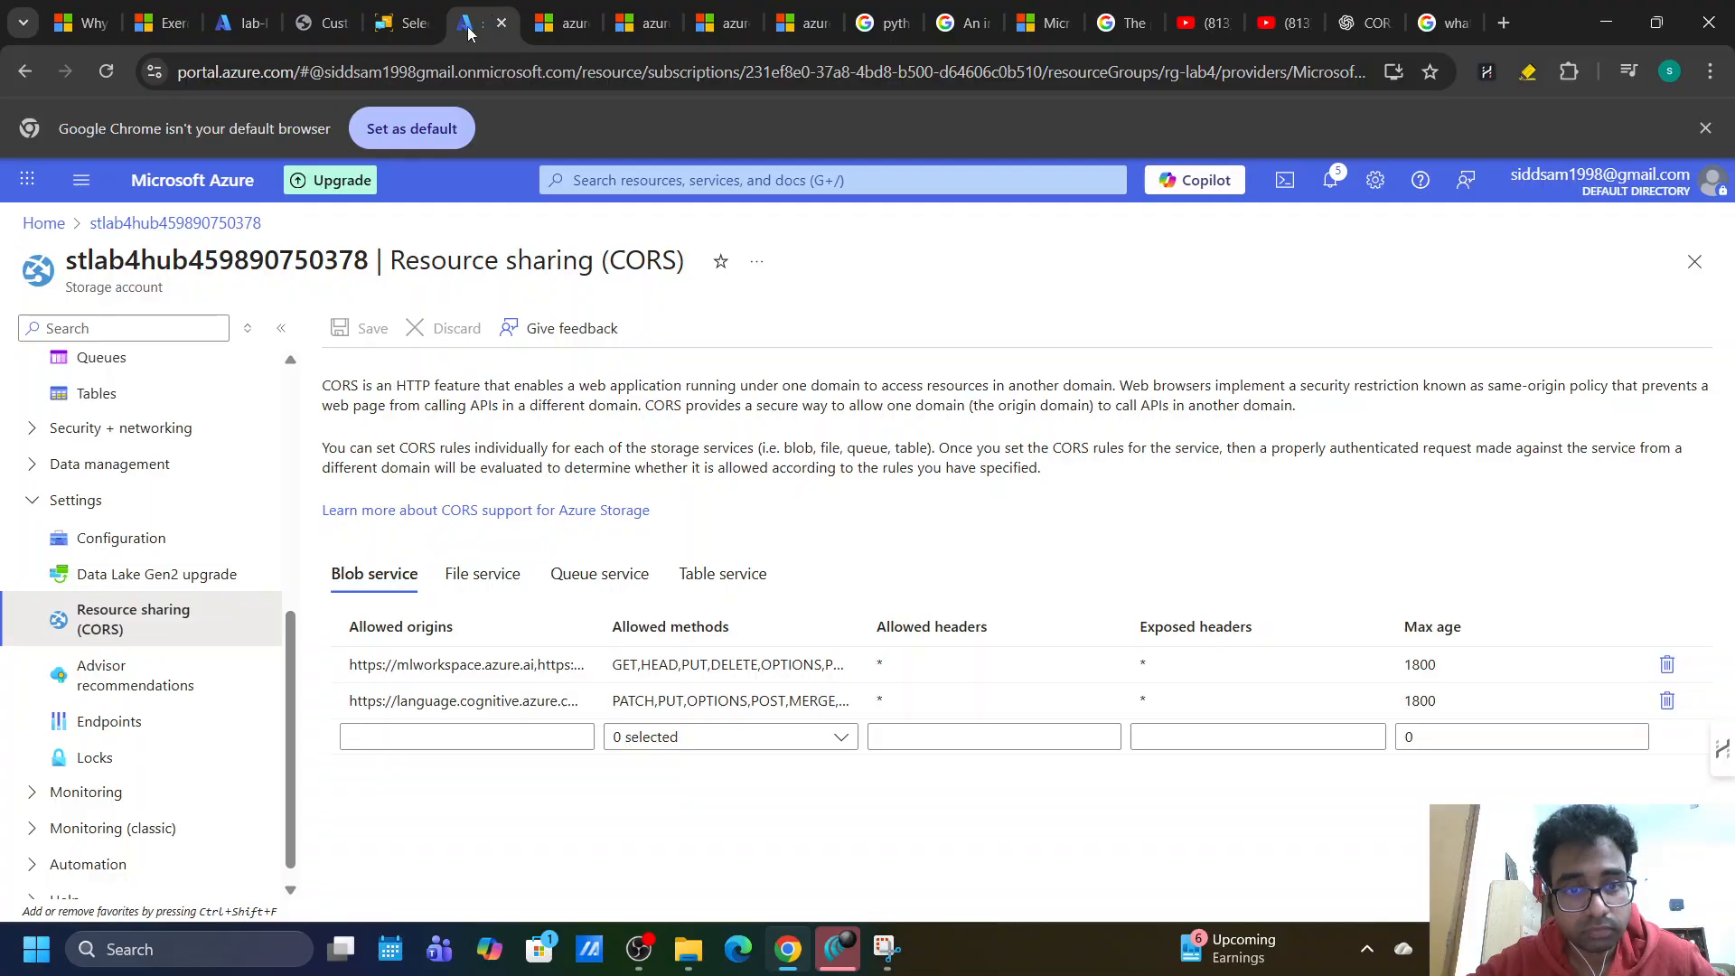
left_click(596, 710)
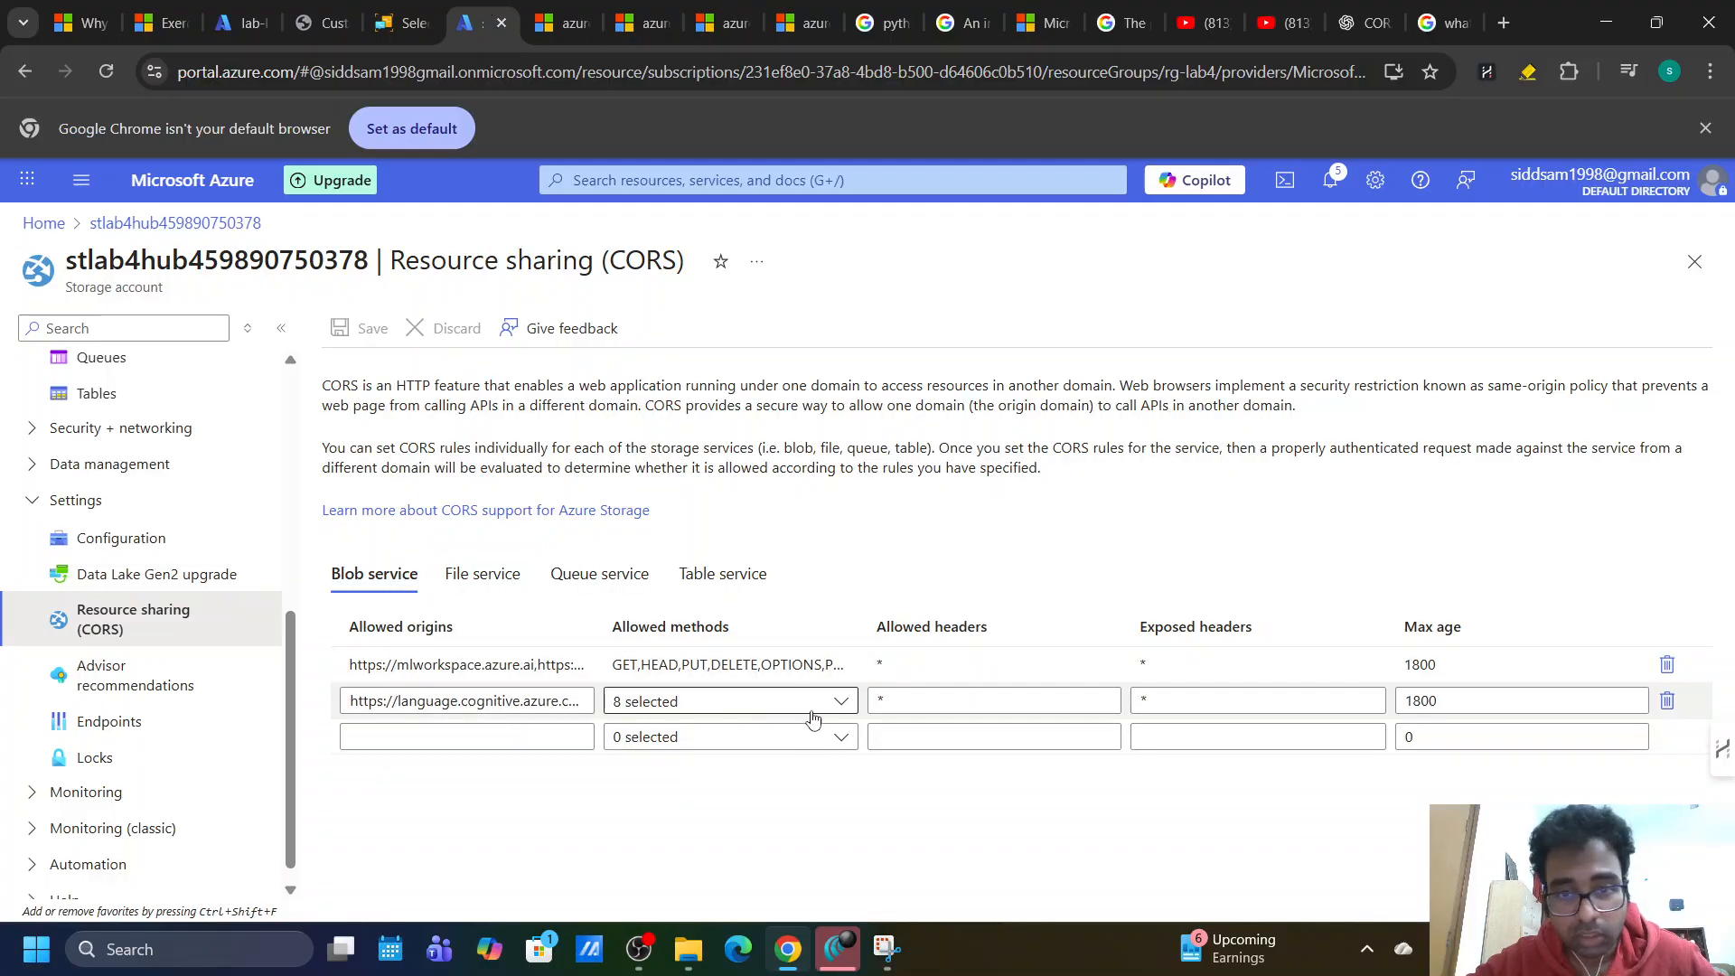
left_click(912, 692)
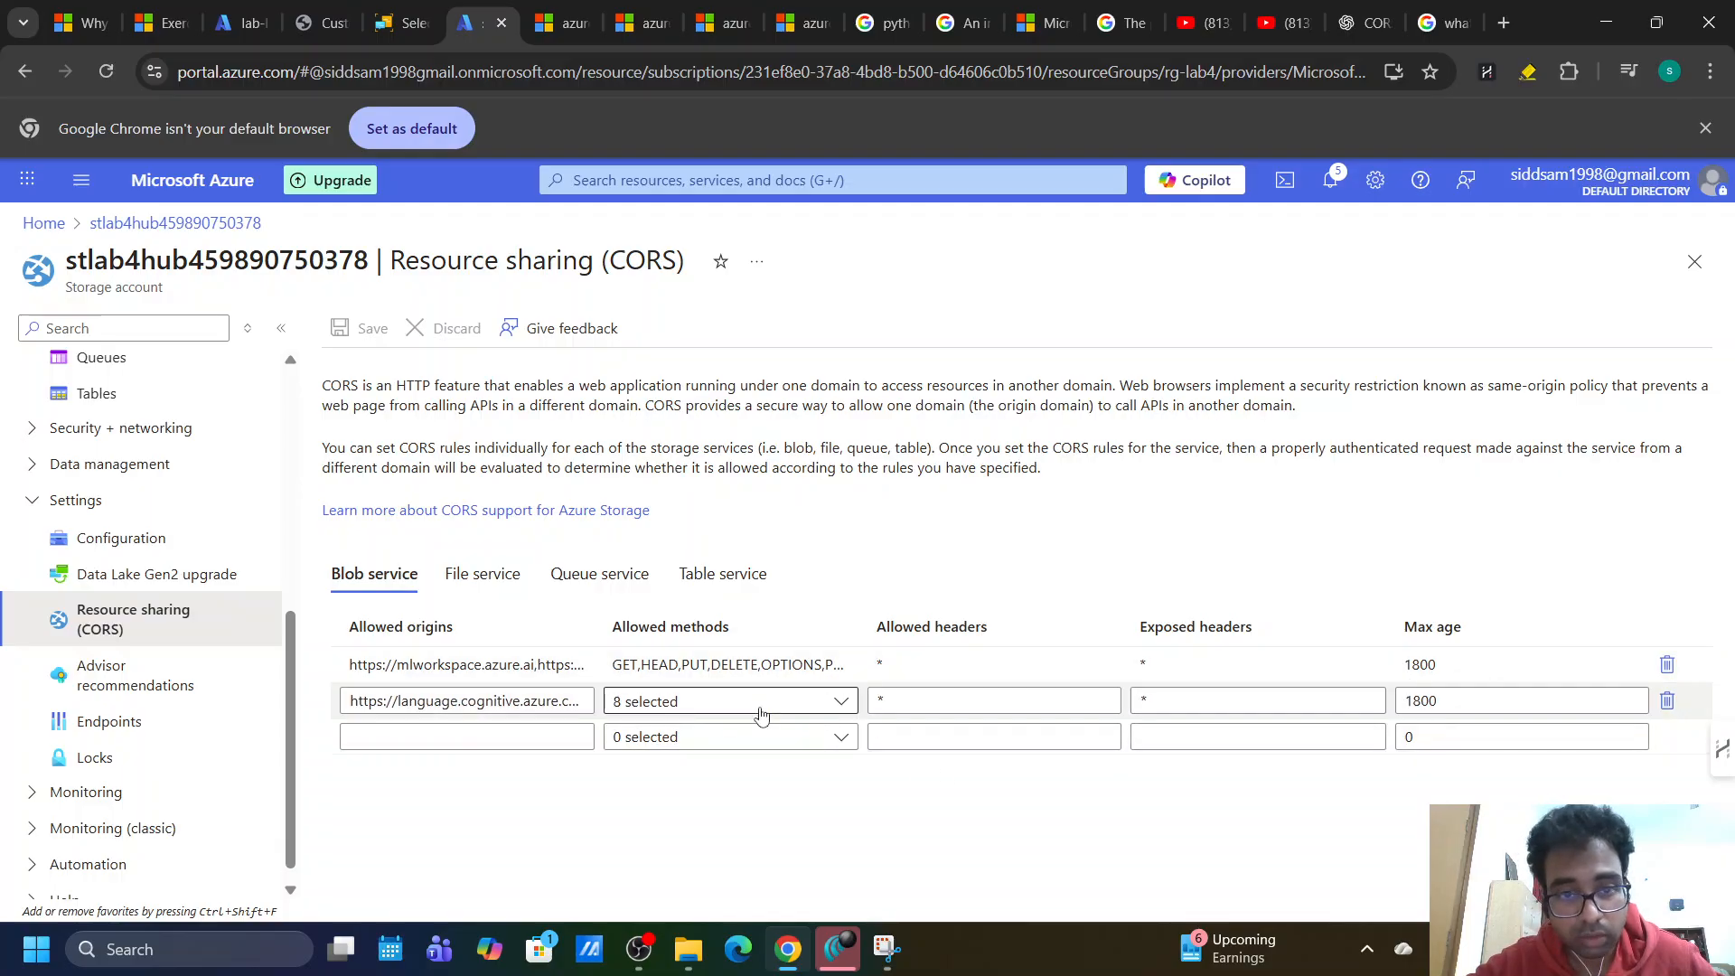
left_click(468, 701)
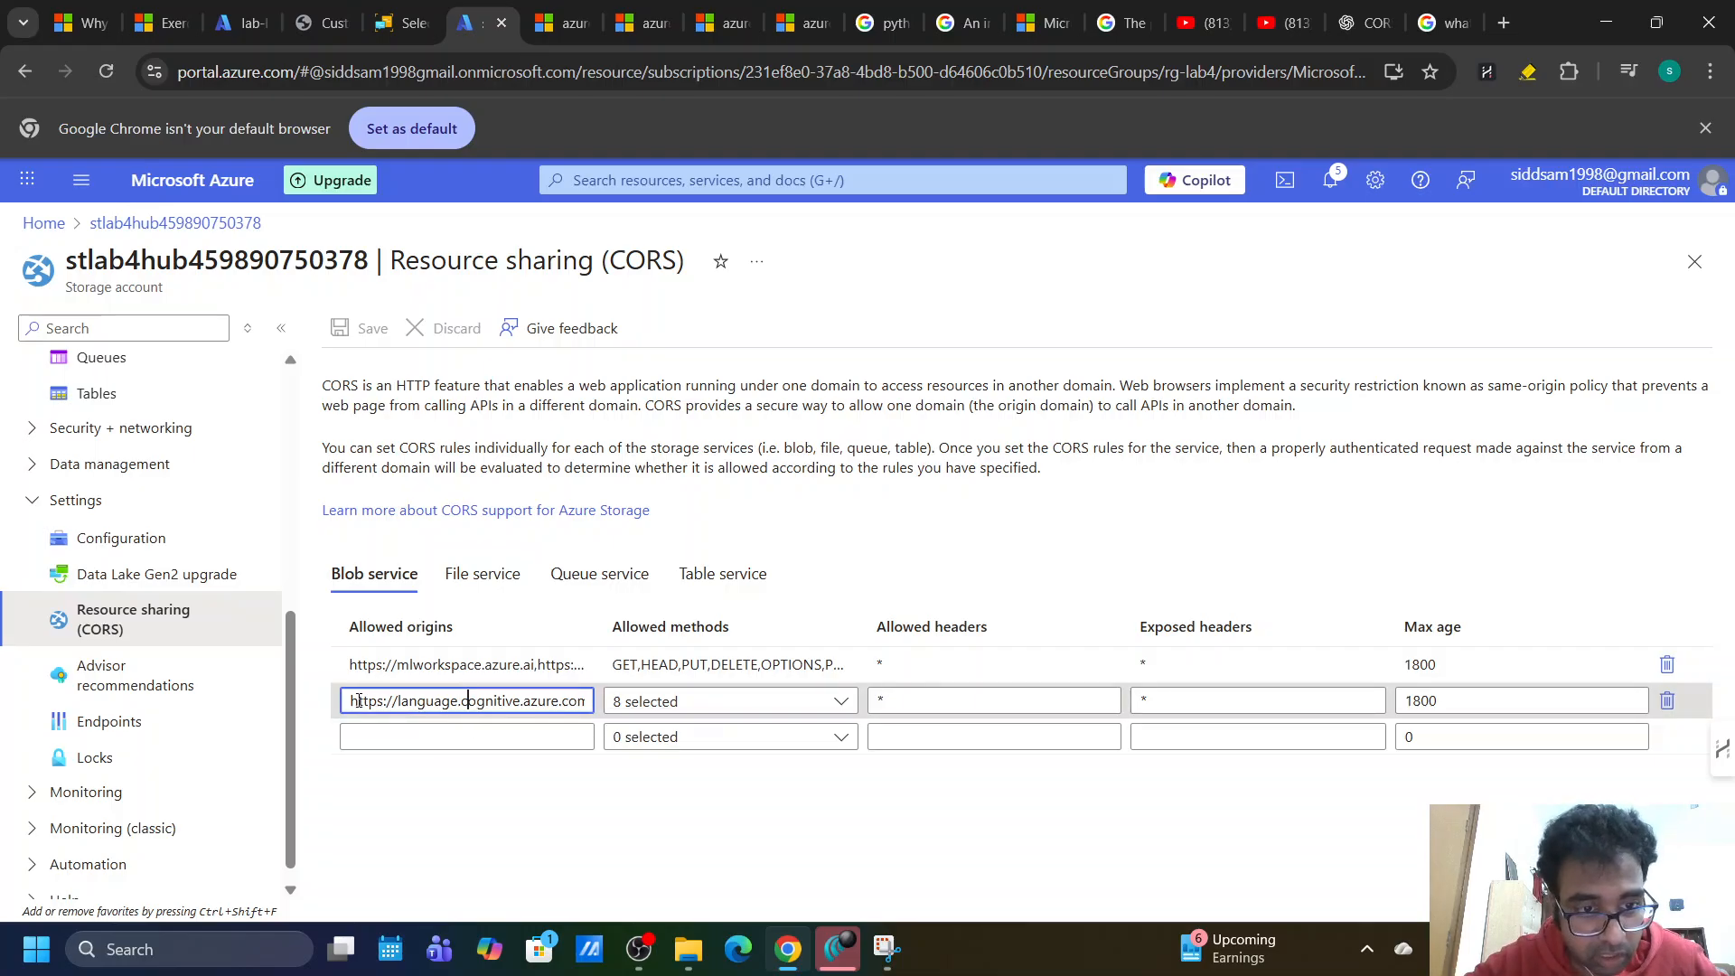
left_click_drag(352, 700, 600, 710)
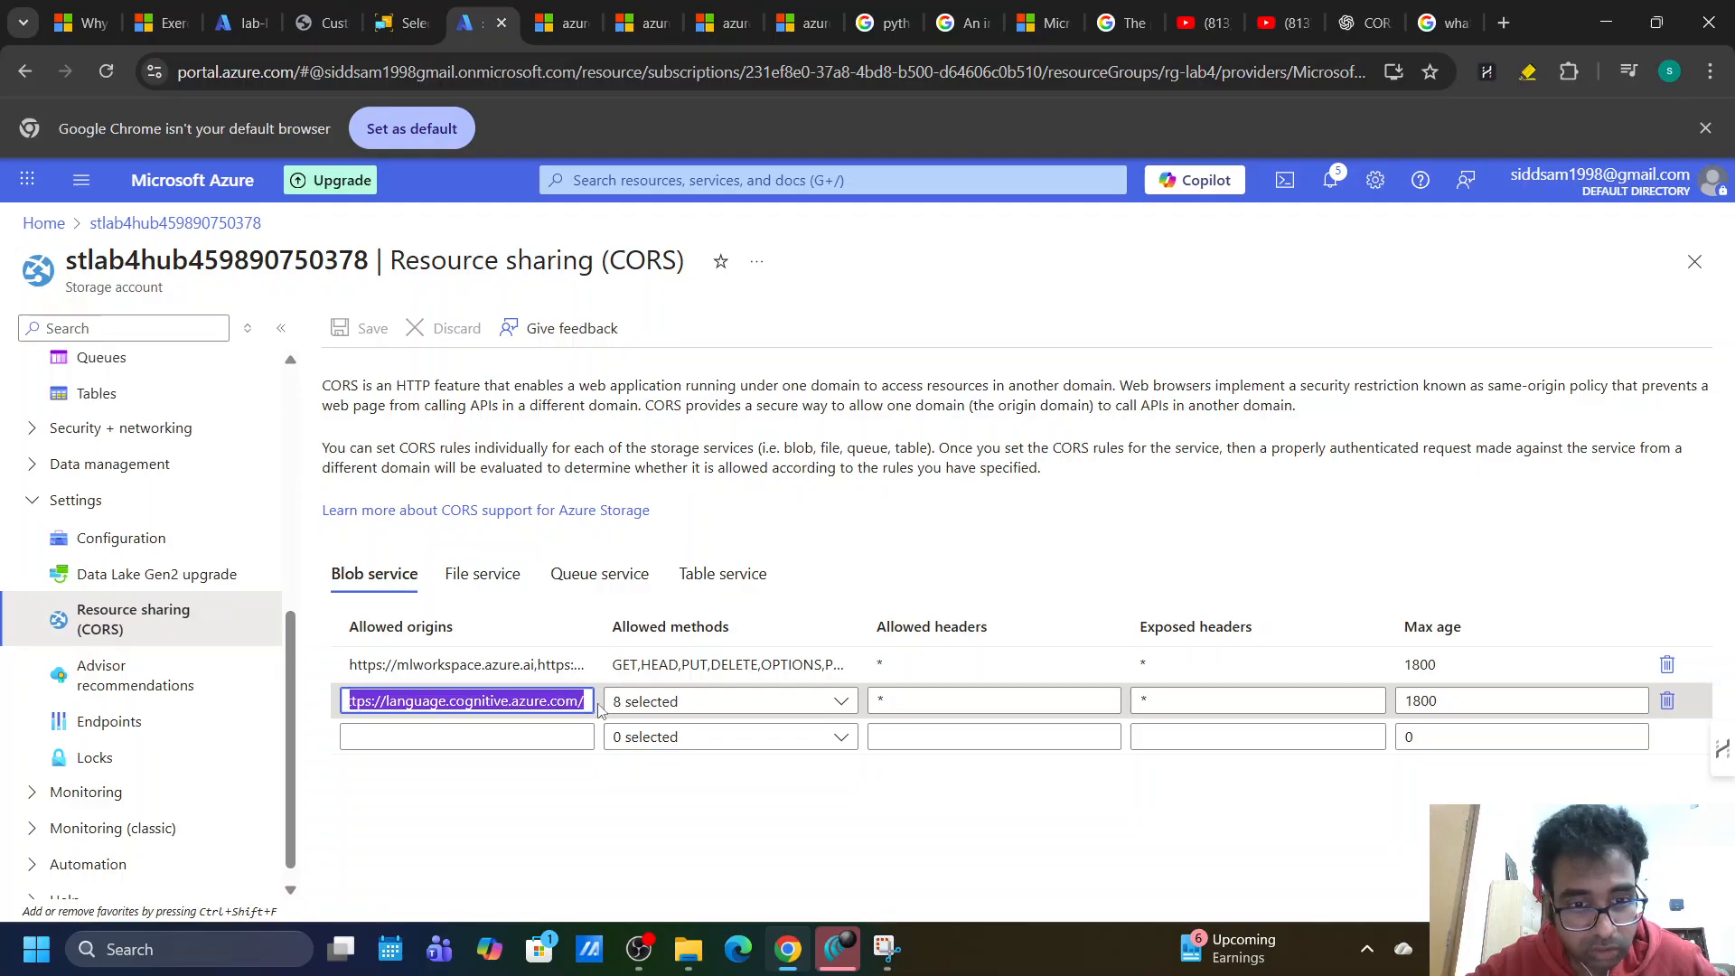
key("BackSpace")
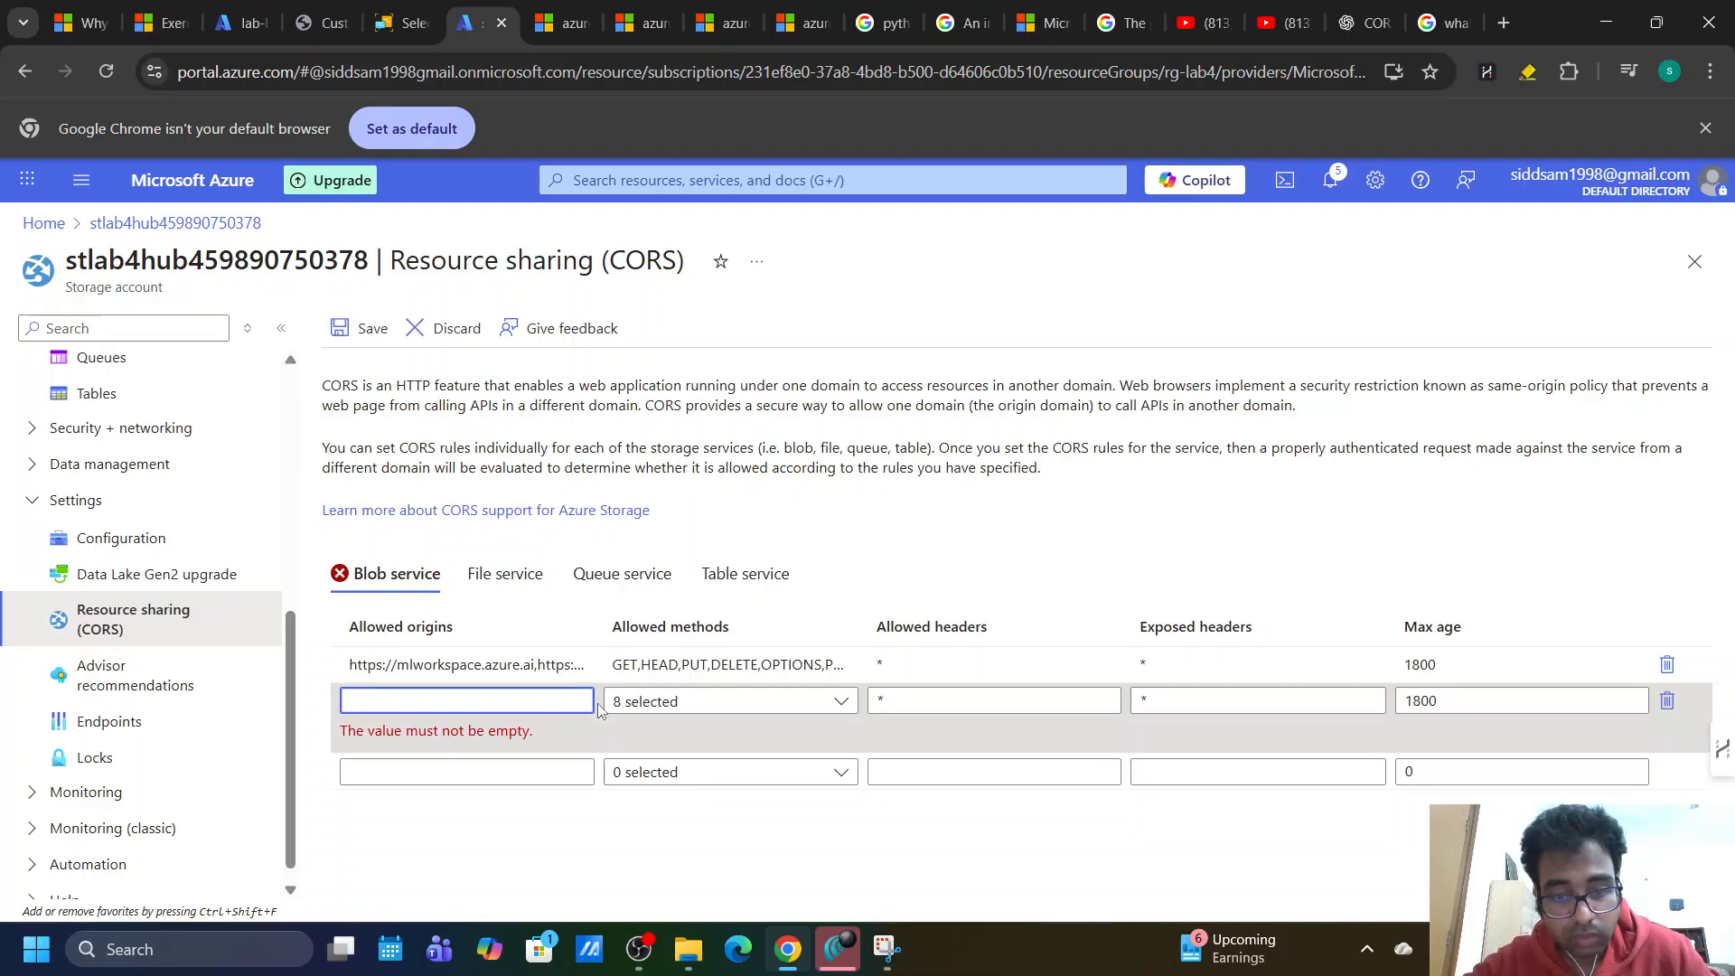
type("*")
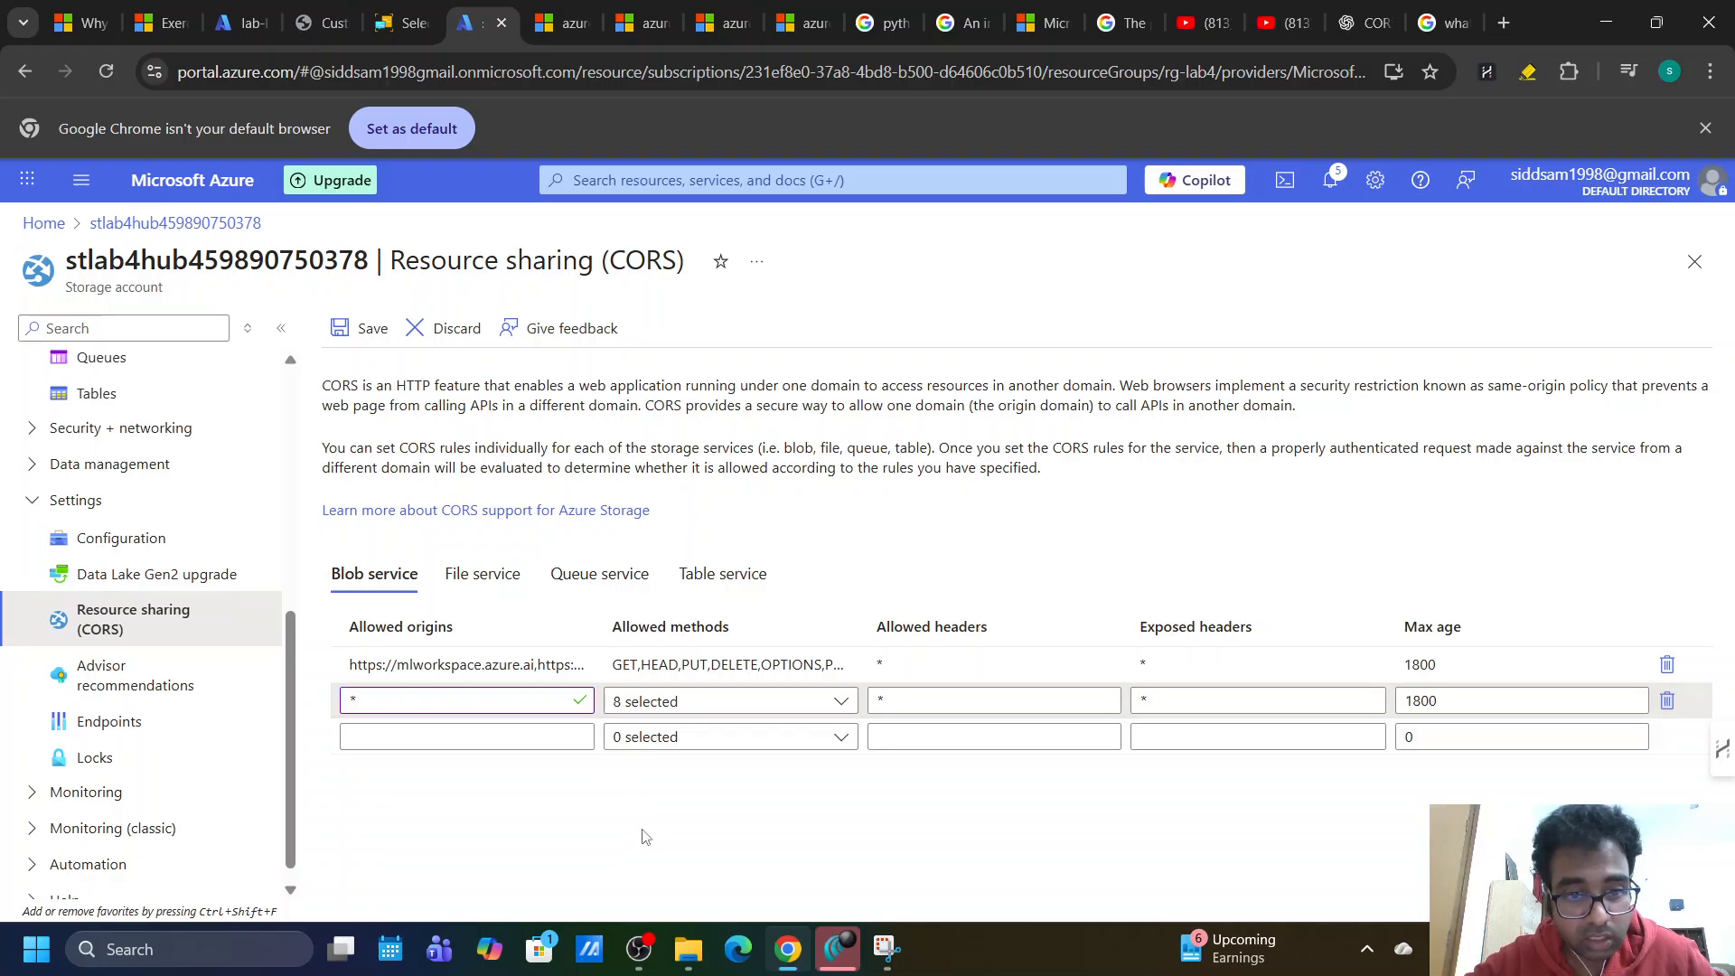
left_click(364, 333)
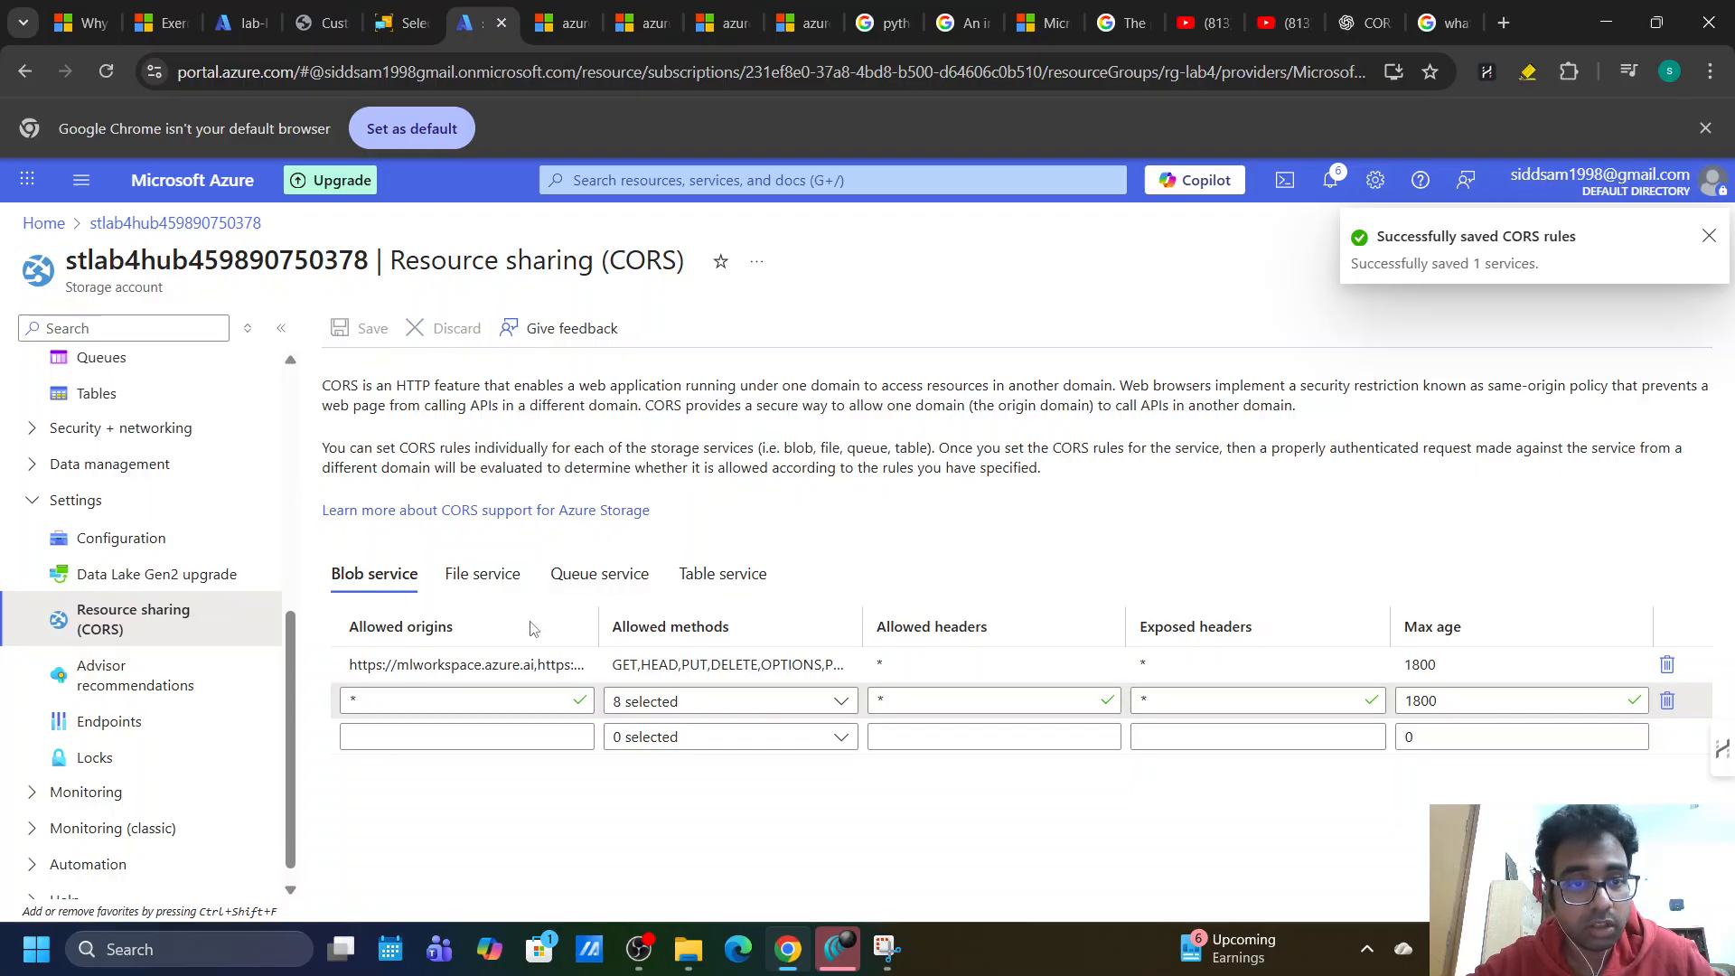
Return to Language Studio, reload the custom text classification project list and open the ClassifyLab project.
left_click(402, 23)
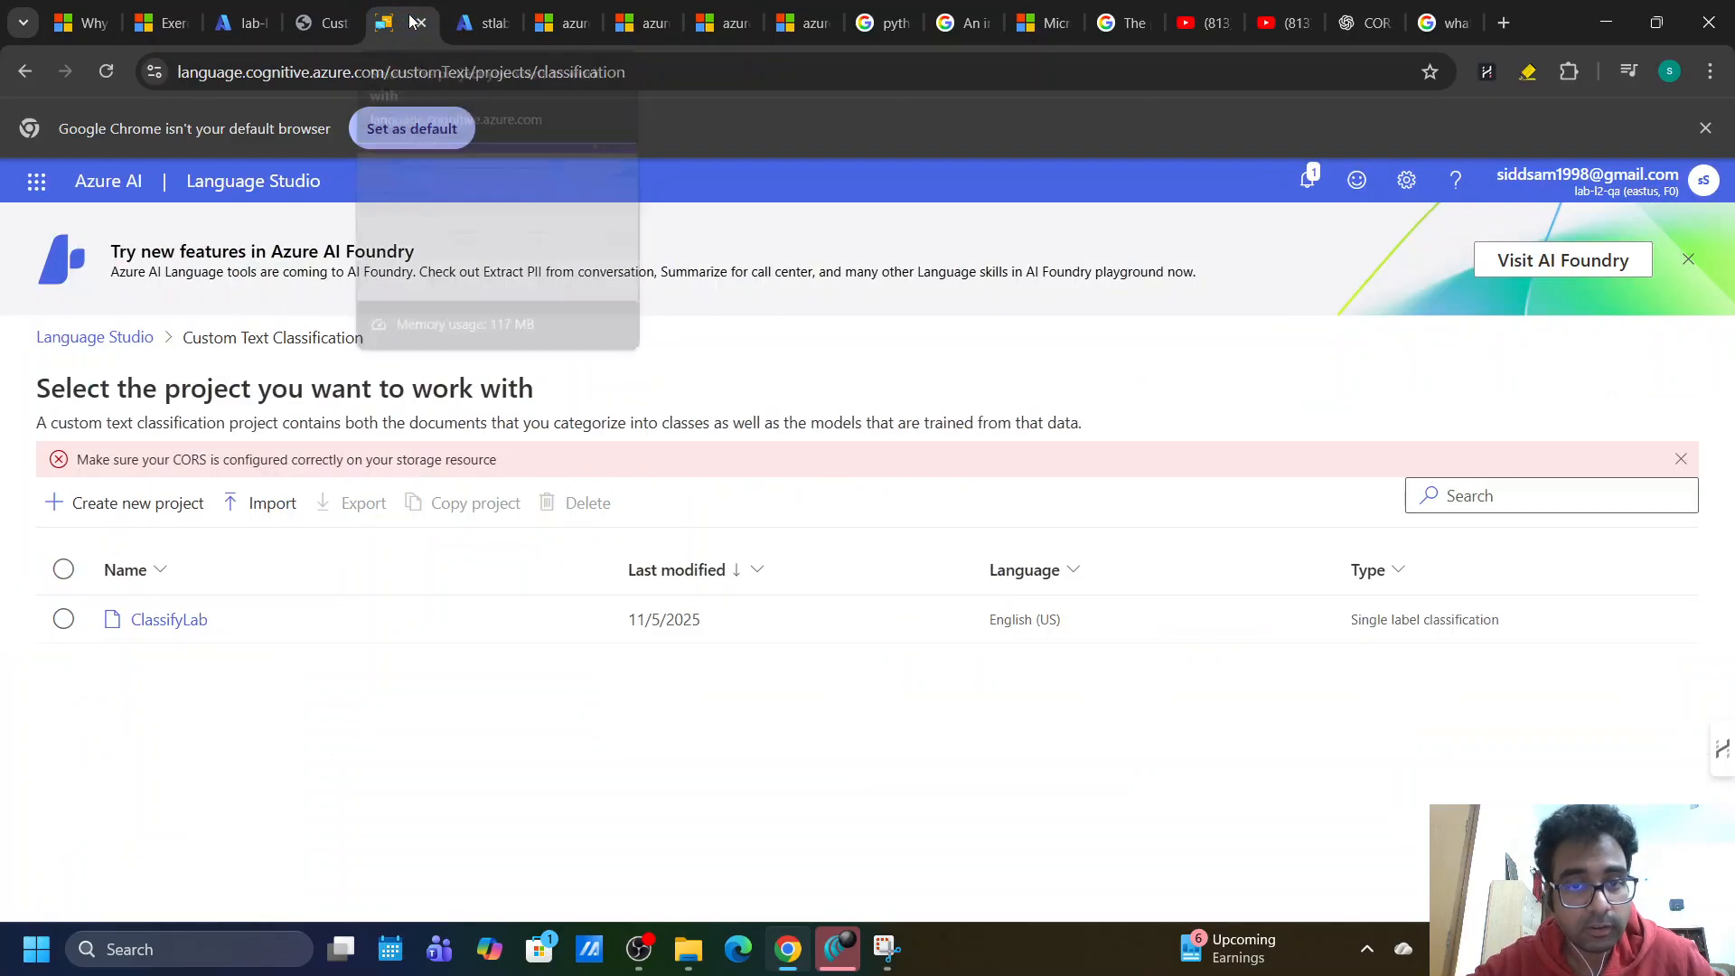
left_click(474, 23)
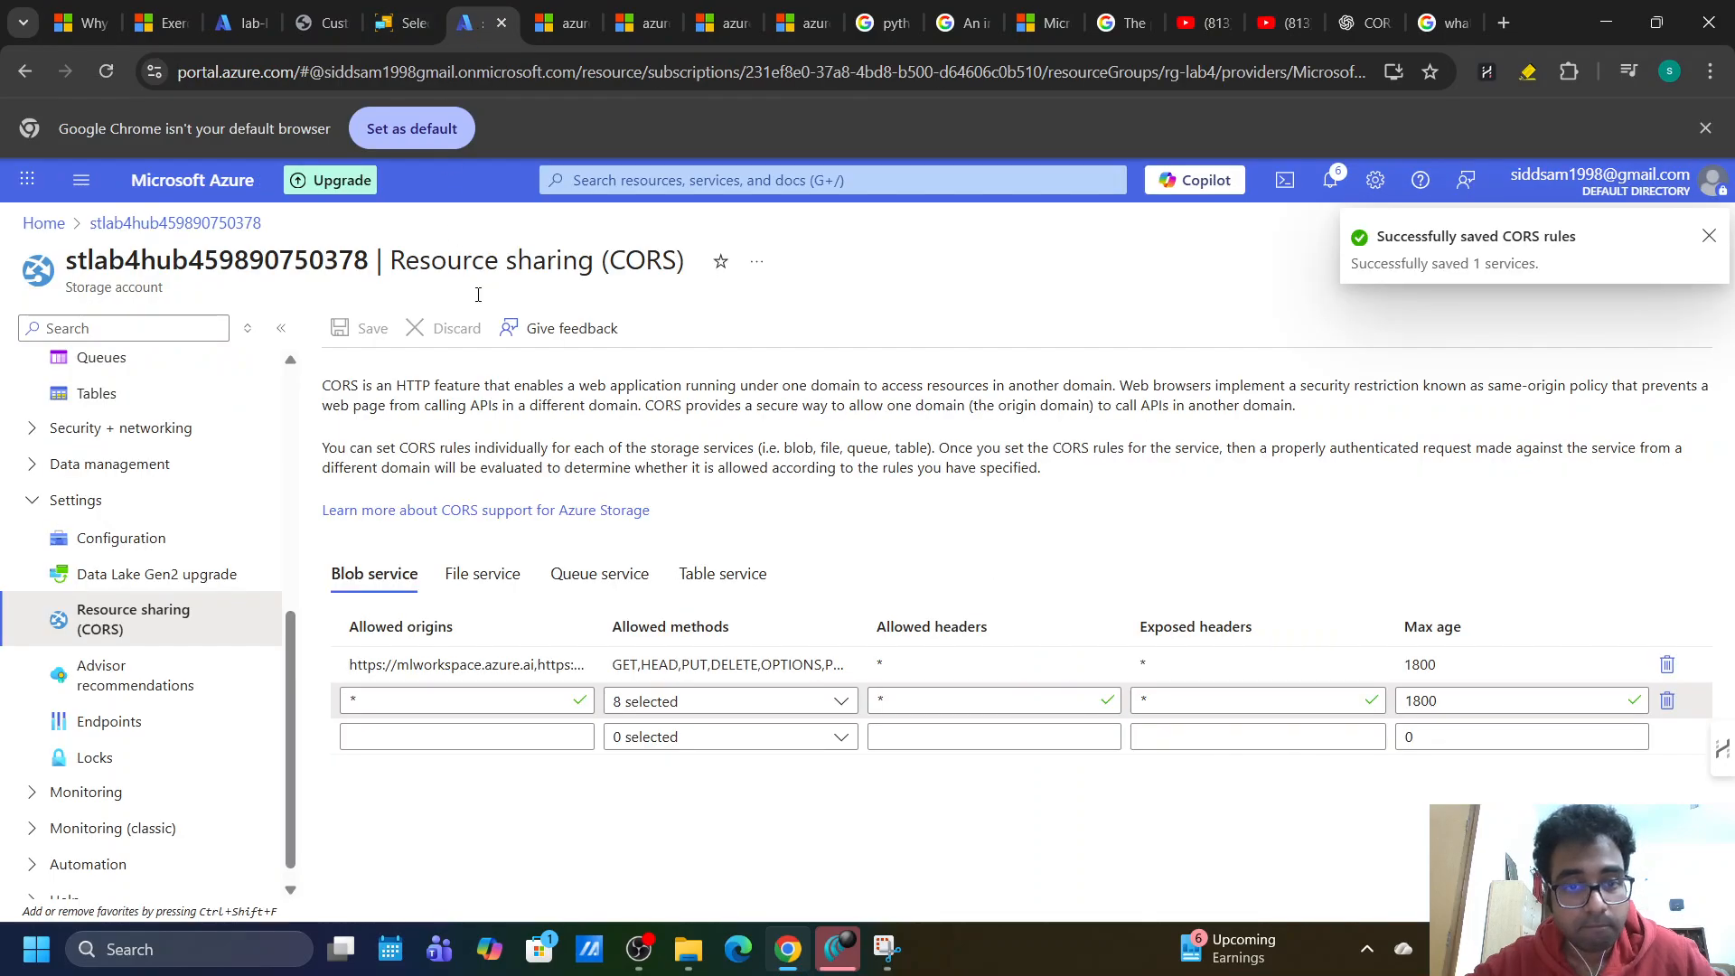
left_click(395, 22)
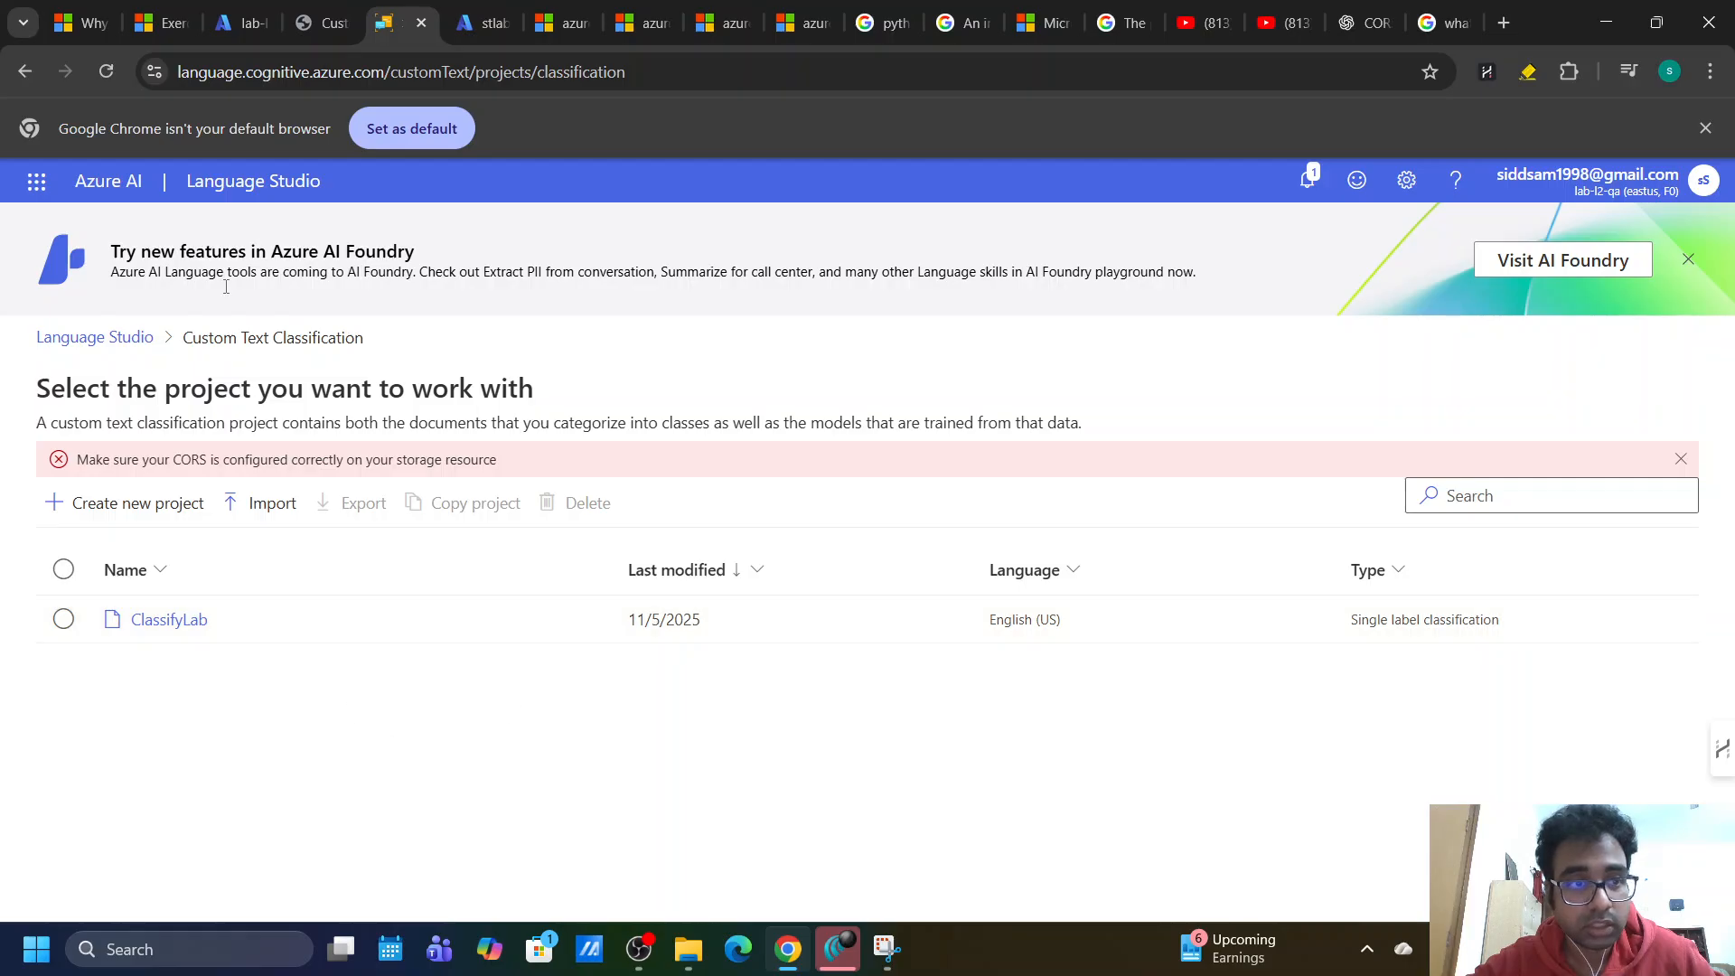
left_click(109, 71)
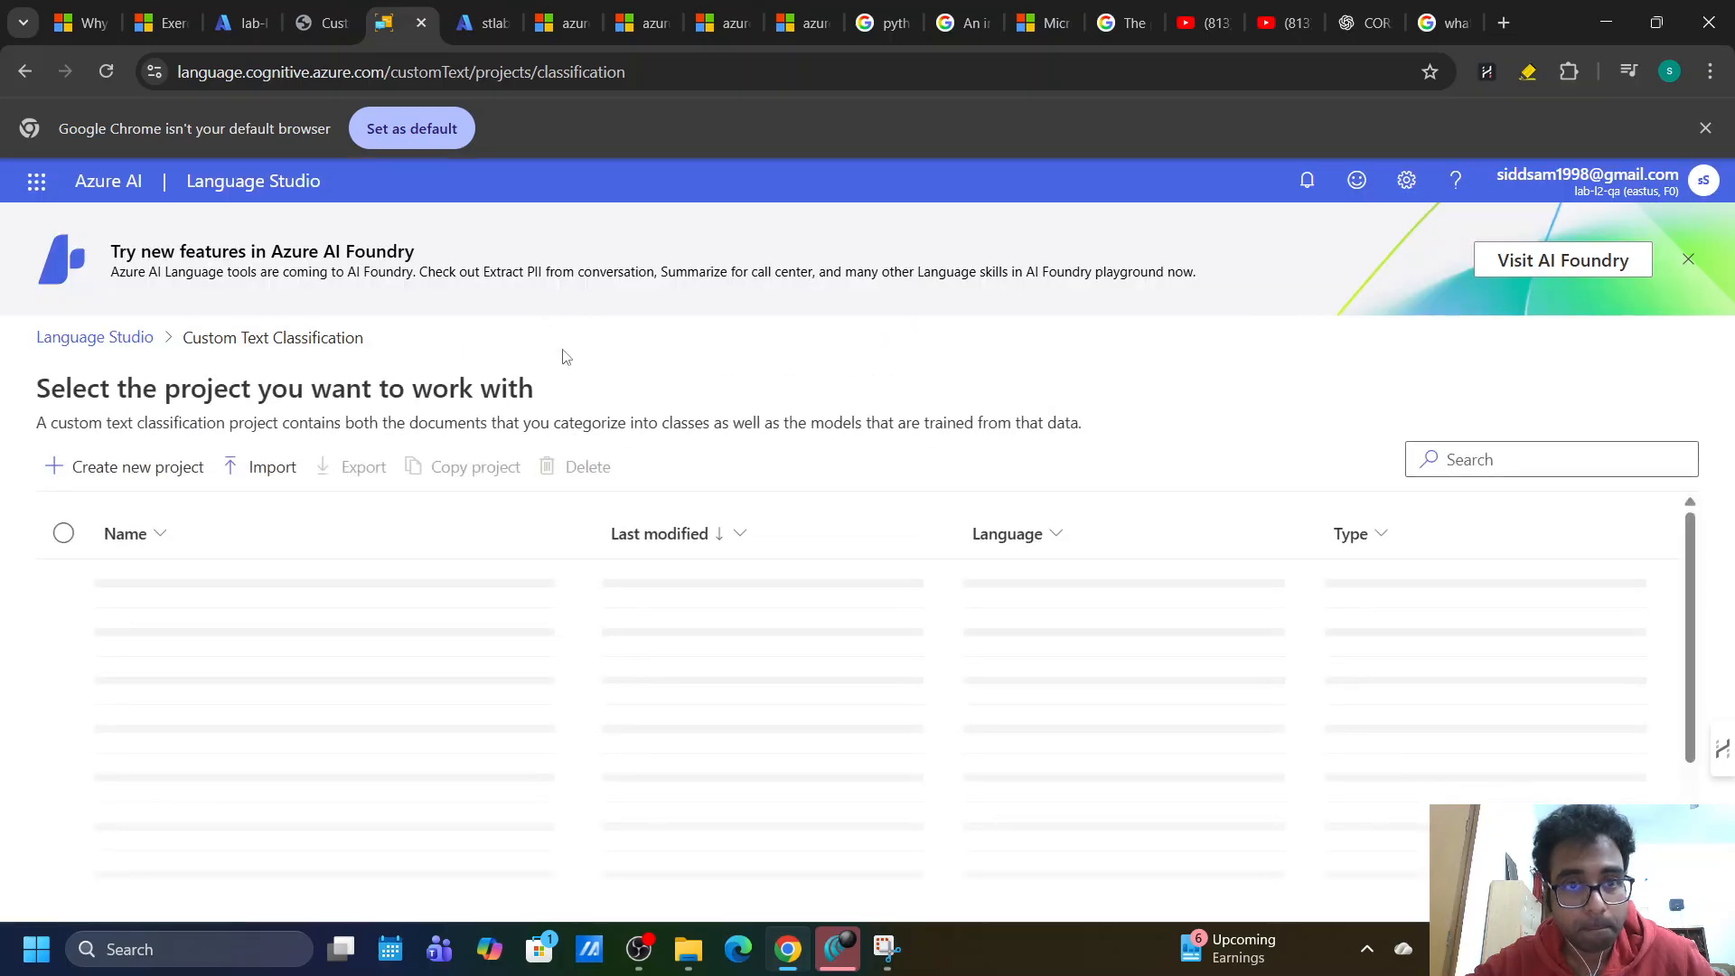
left_click(172, 584)
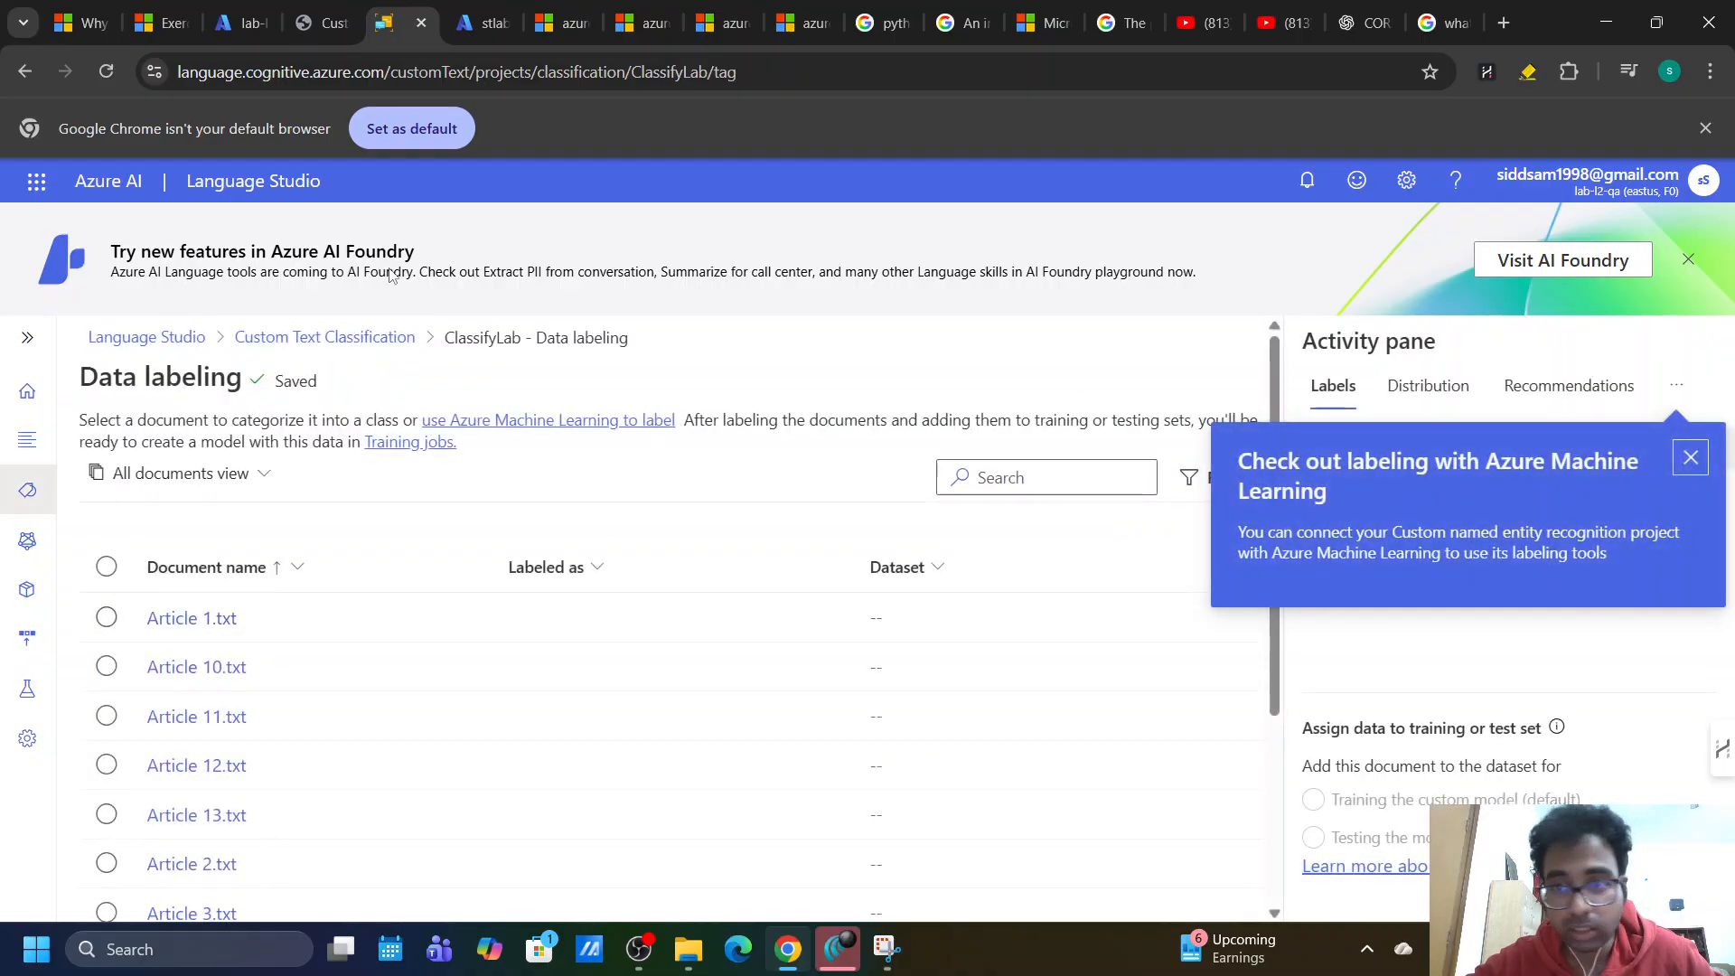
Recheck the allowed origin of the second Blob service CORS rule on the storage account.
left_click(324, 23)
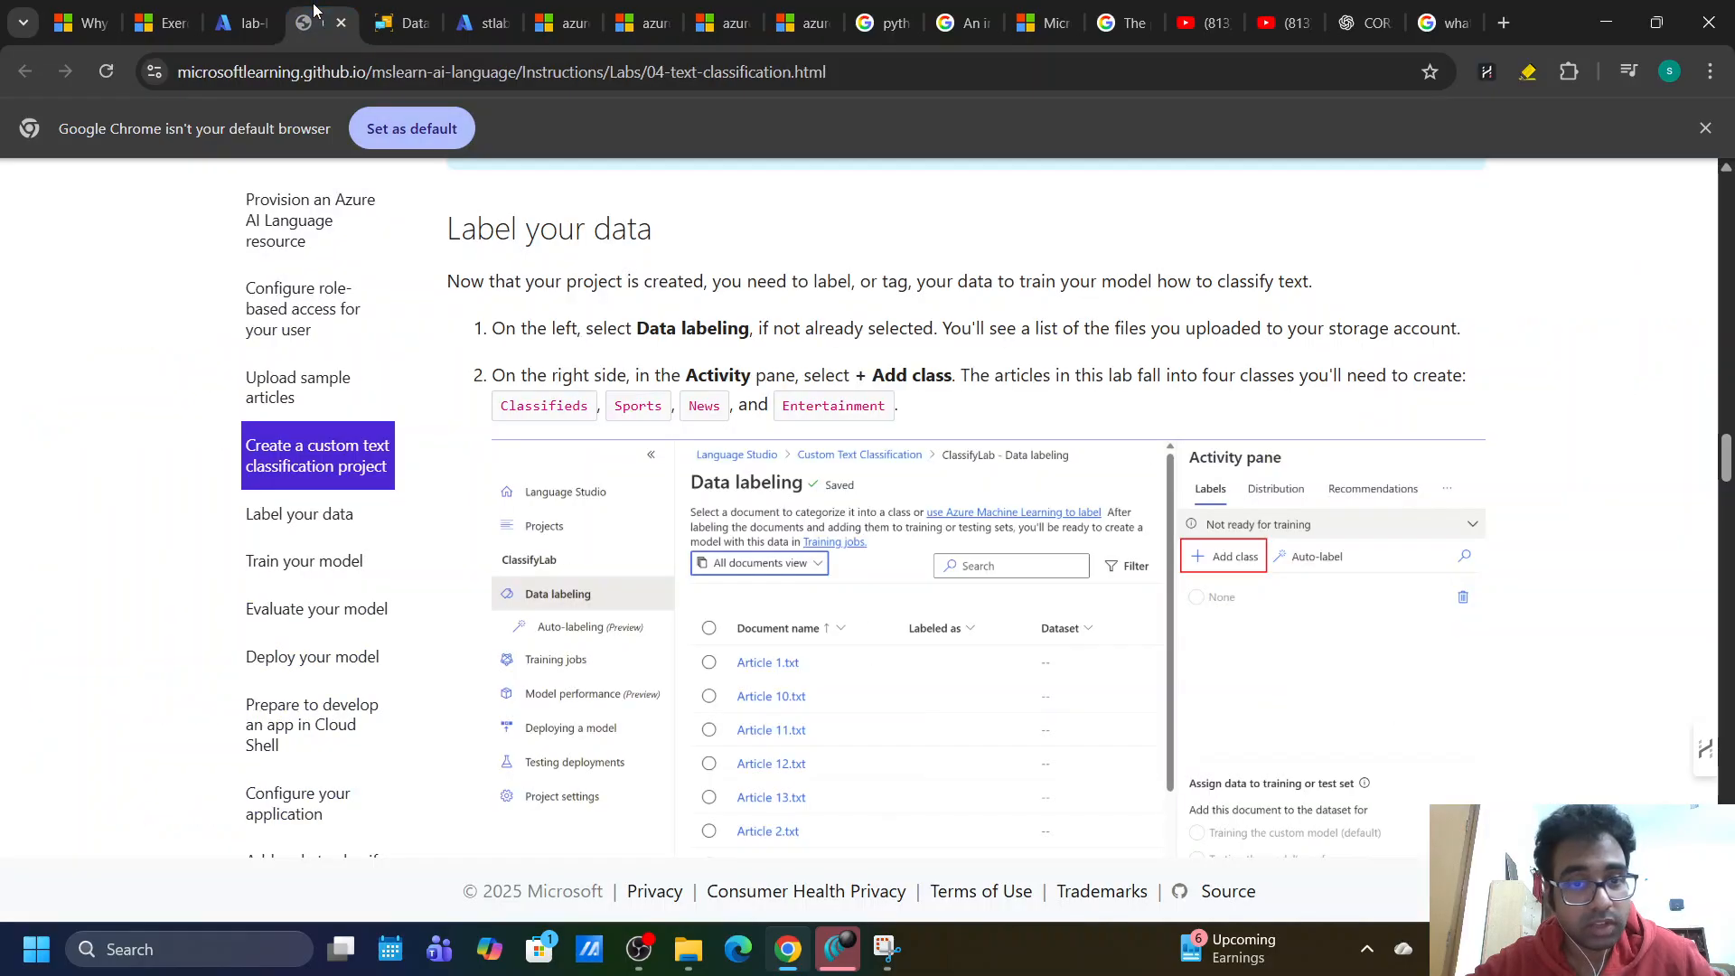
left_click(236, 17)
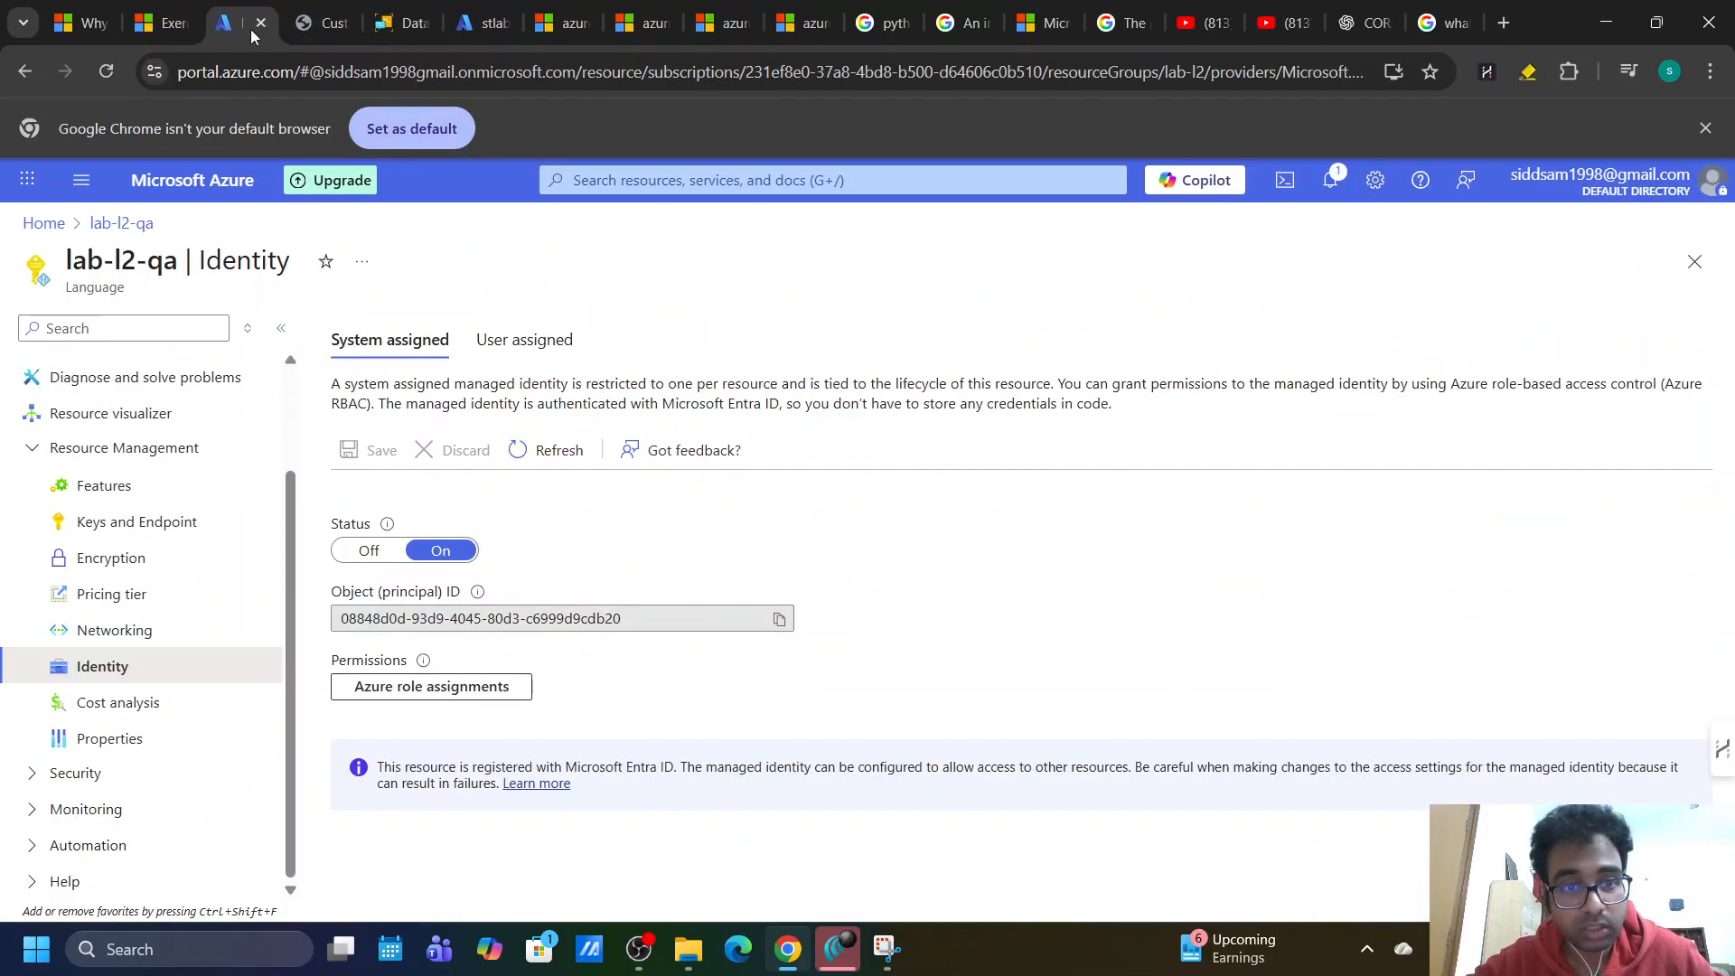
left_click(483, 23)
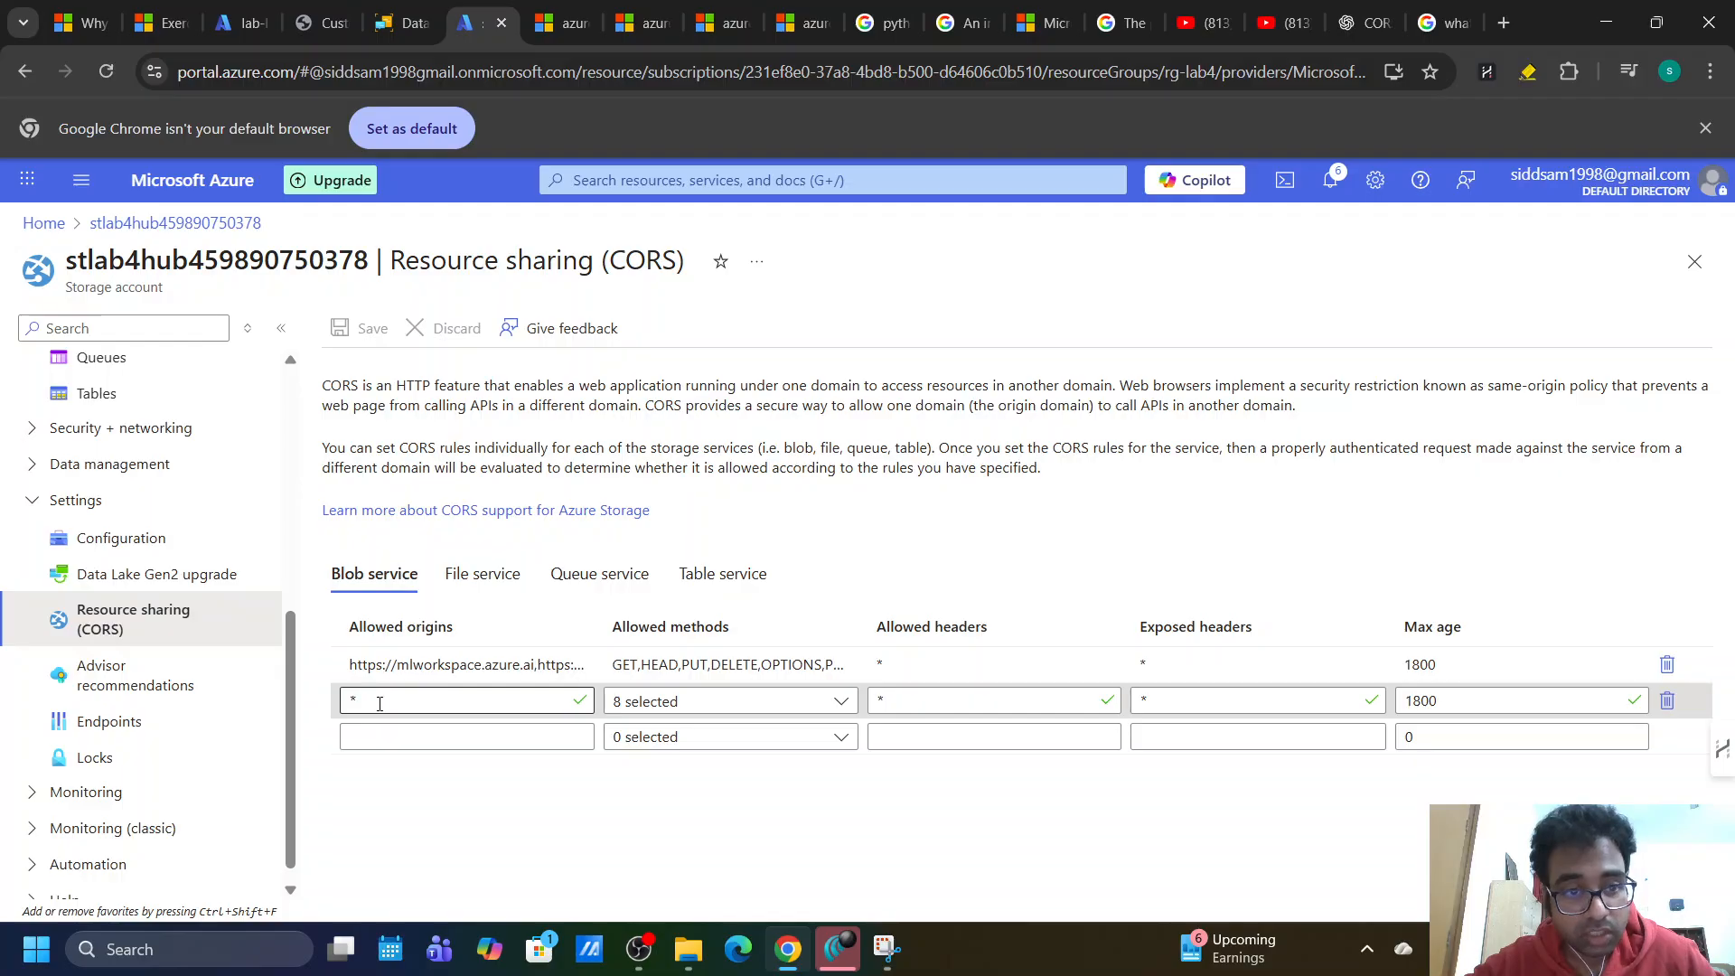
left_click_drag(379, 704, 323, 709)
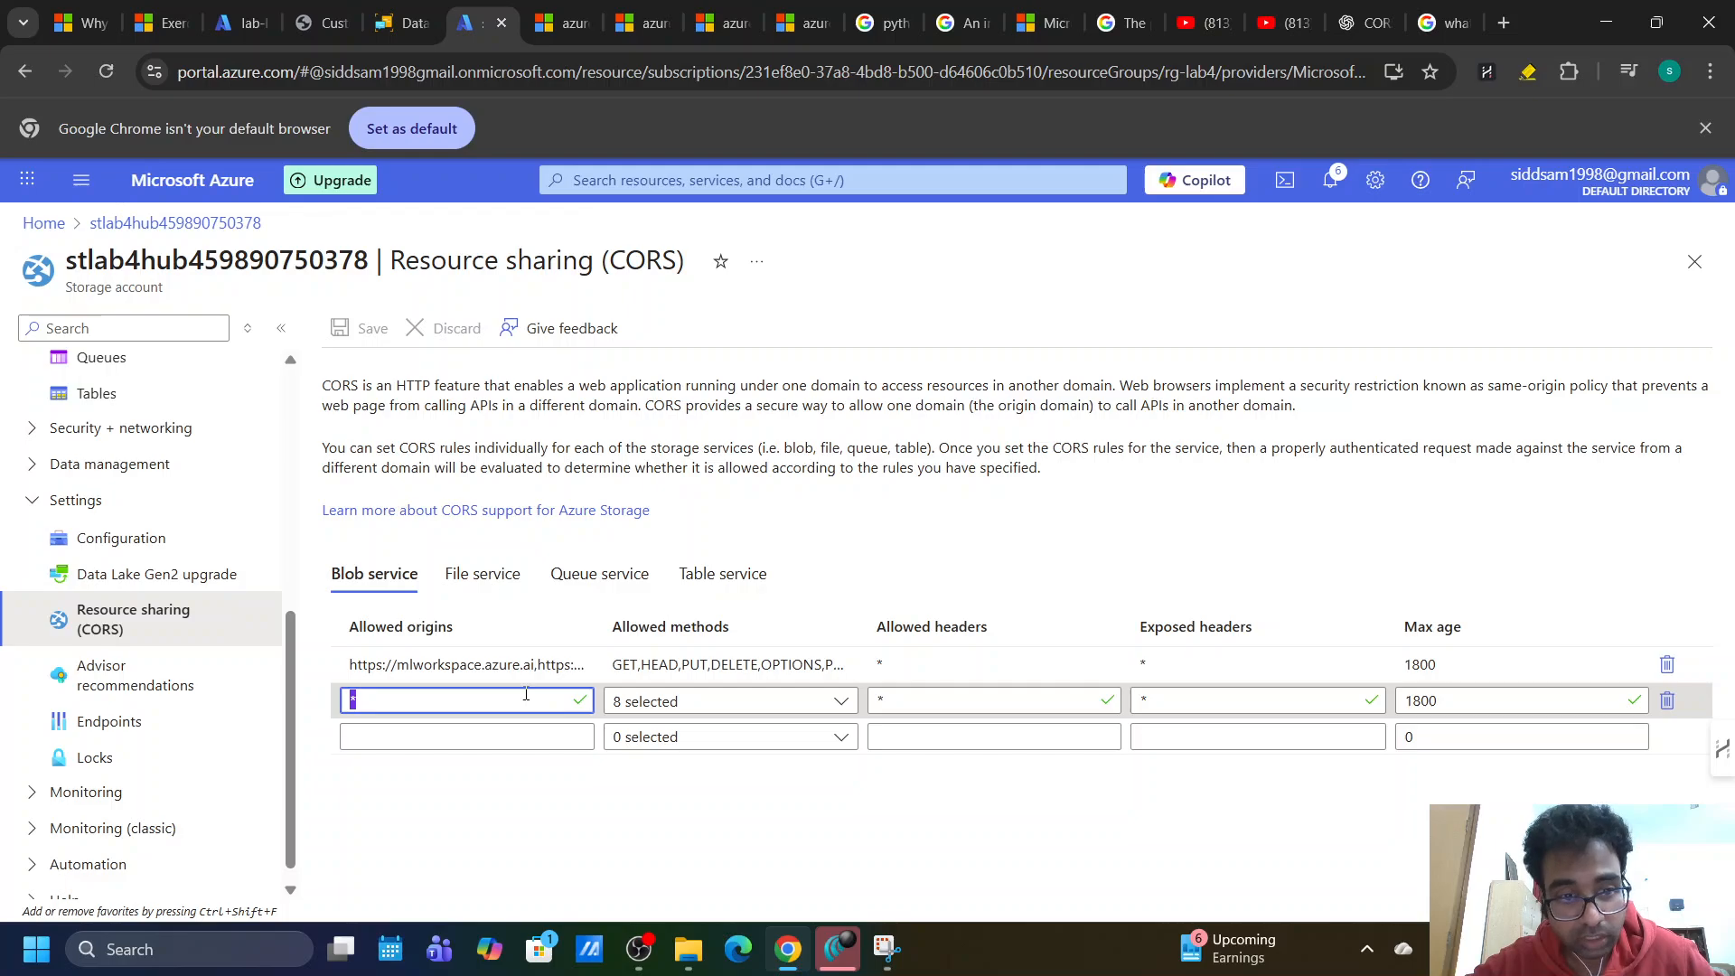
left_click_drag(383, 704, 326, 710)
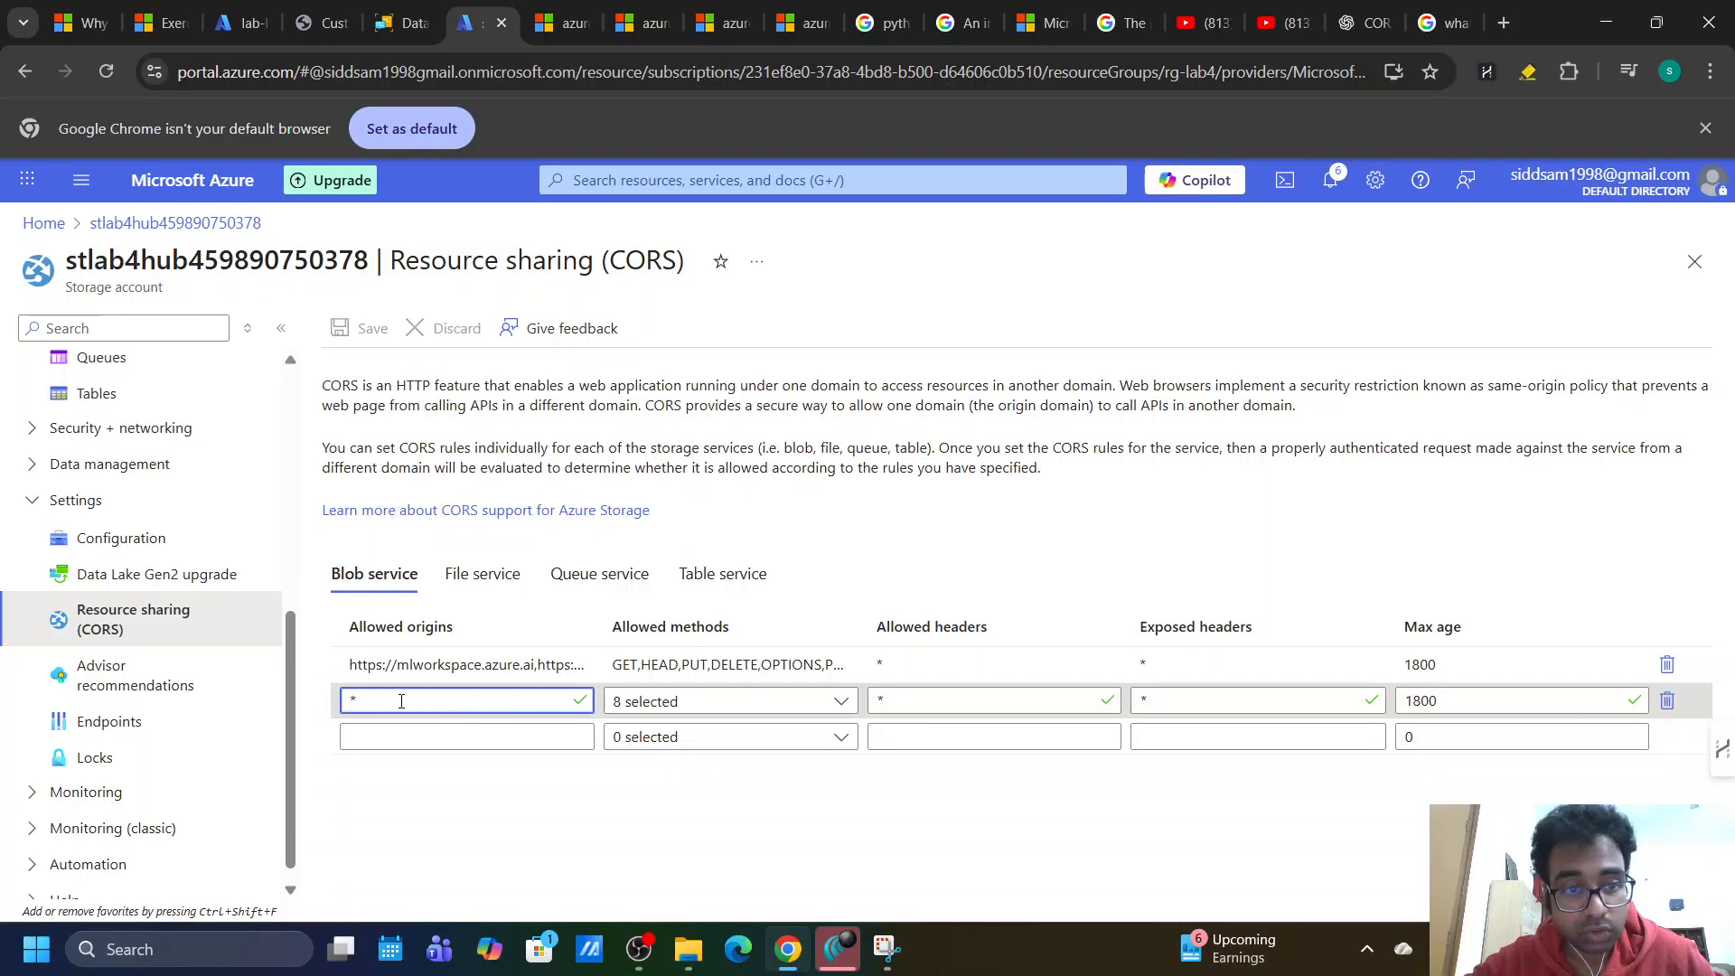
Compare the ClassifyLab data labeling page with the lab instructions on adding classes and labeling the data.
left_click(389, 25)
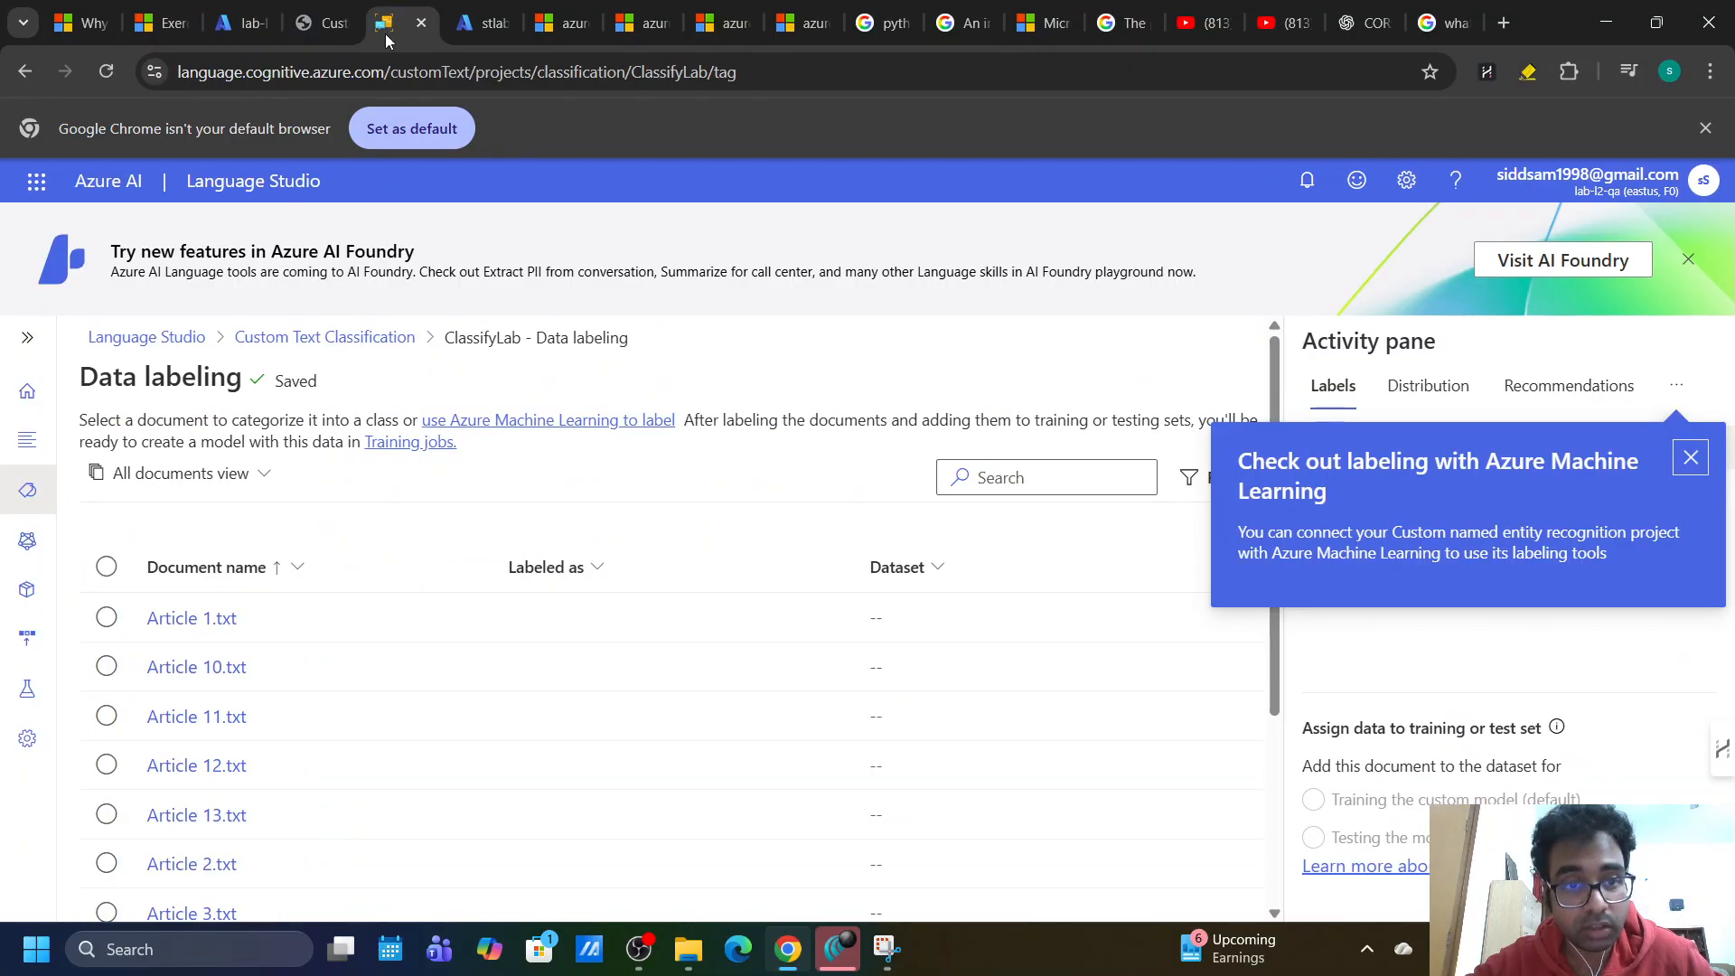
left_click(311, 14)
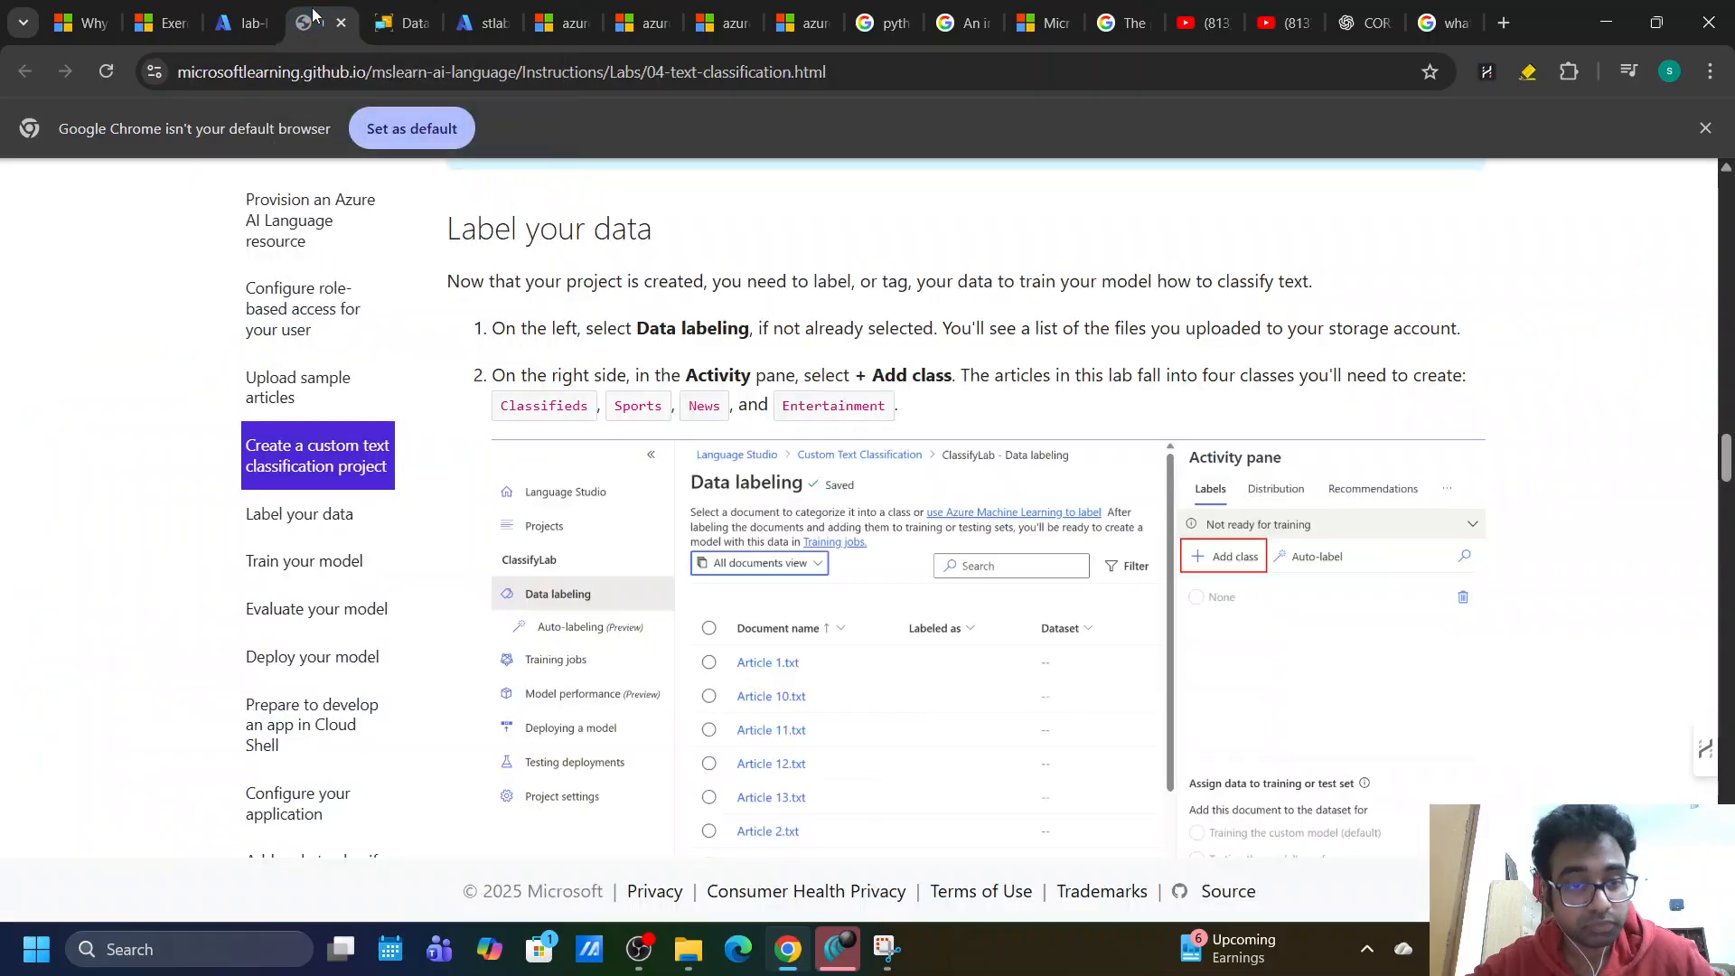
left_click(399, 22)
left_click(312, 18)
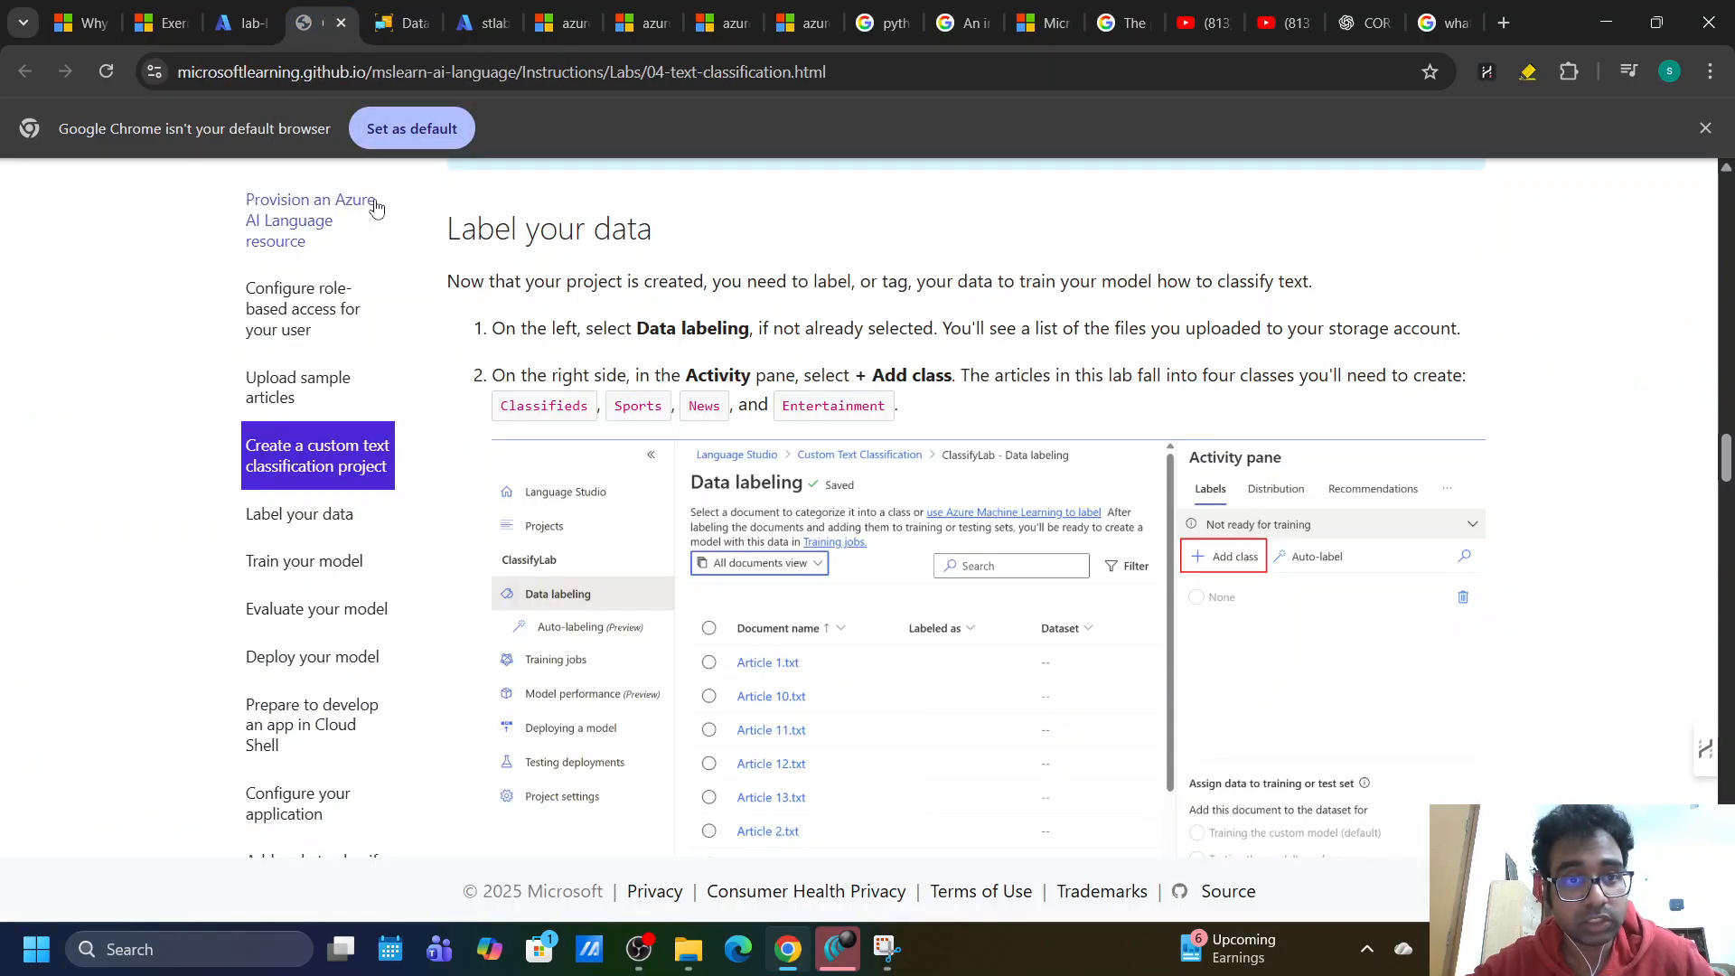